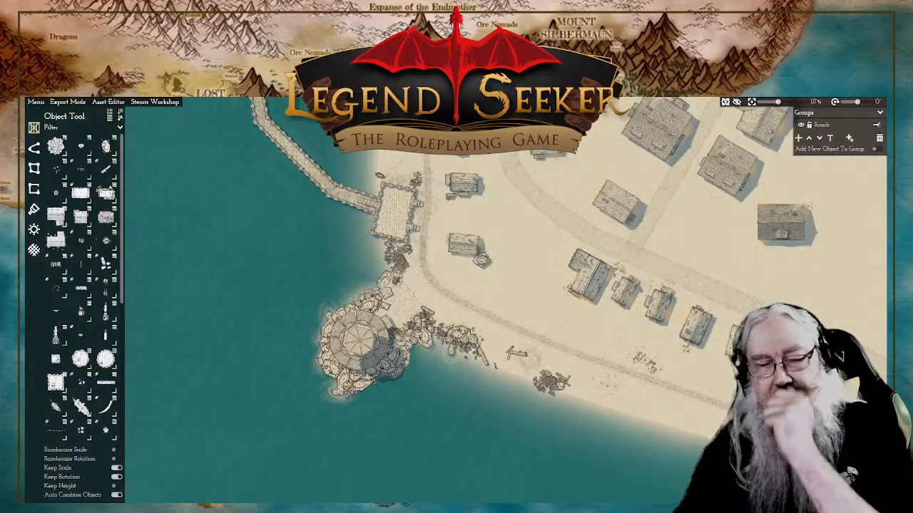
Step: Survey the coastal town's streets, market, walls and harbour to examine the overall layout and shoreline
scroll(492, 183, "down", 6)
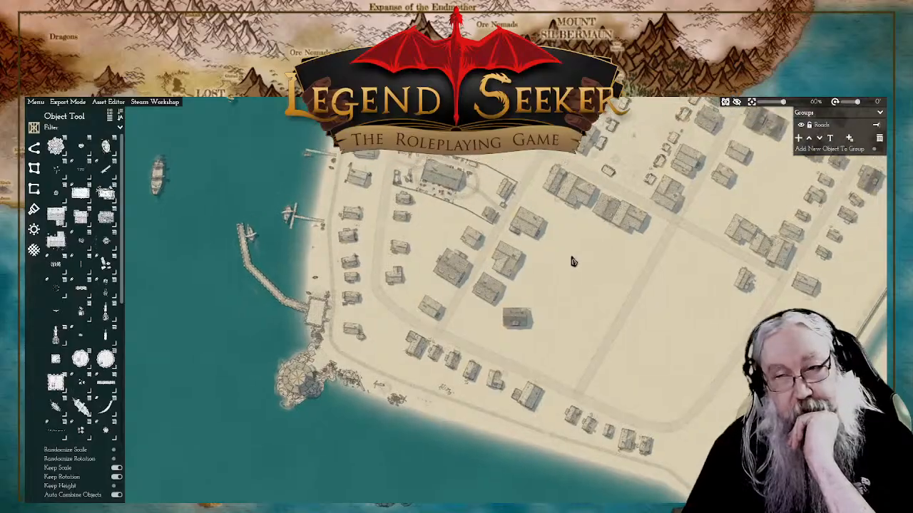
left_click_drag(573, 261, 505, 297)
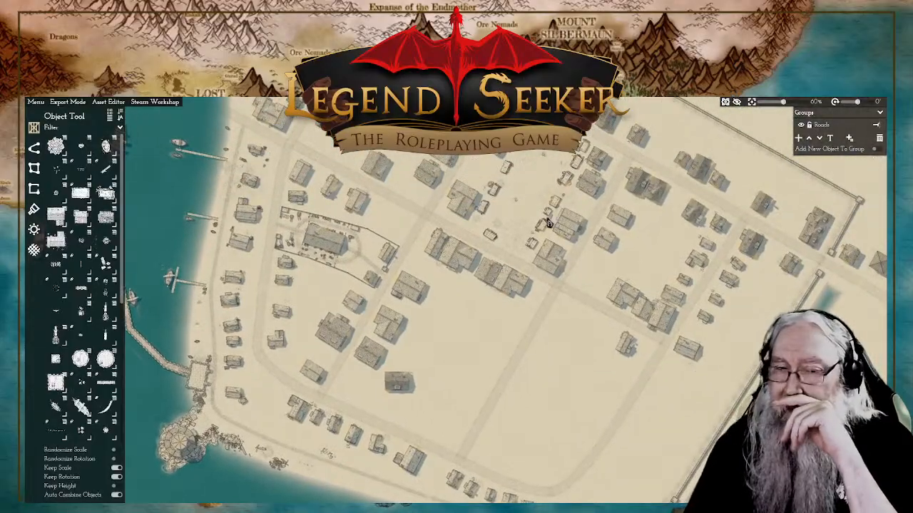
left_click_drag(536, 203, 501, 211)
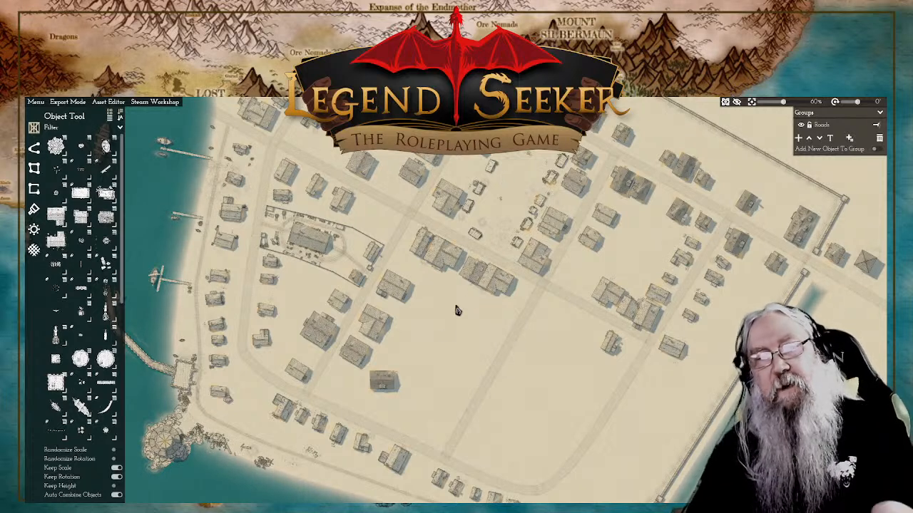
scroll(448, 335, "up", 3)
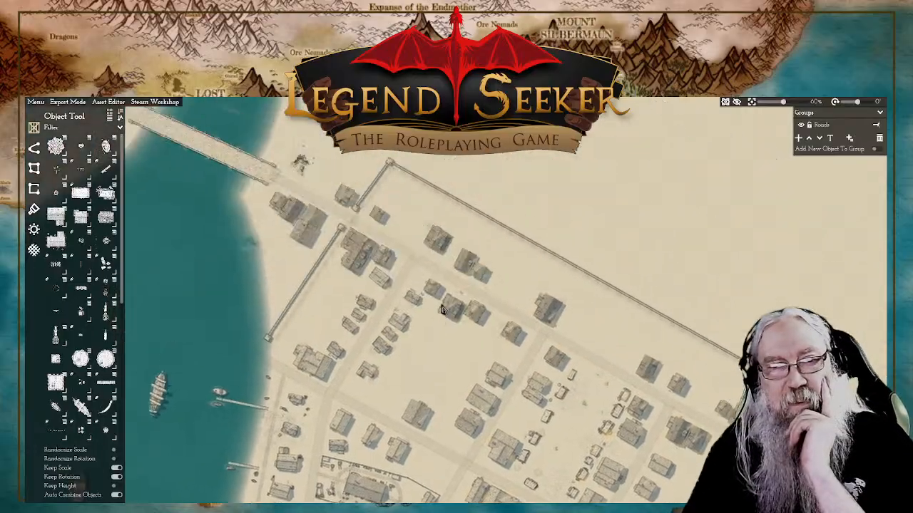
left_click_drag(442, 310, 462, 193)
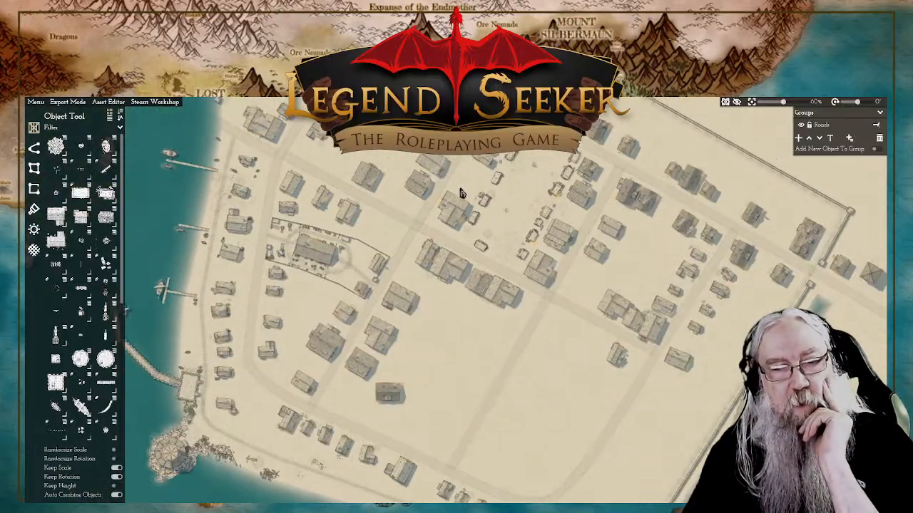
scroll(463, 193, "down", 2)
left_click_drag(529, 344, 440, 210)
scroll(325, 209, "up", 3)
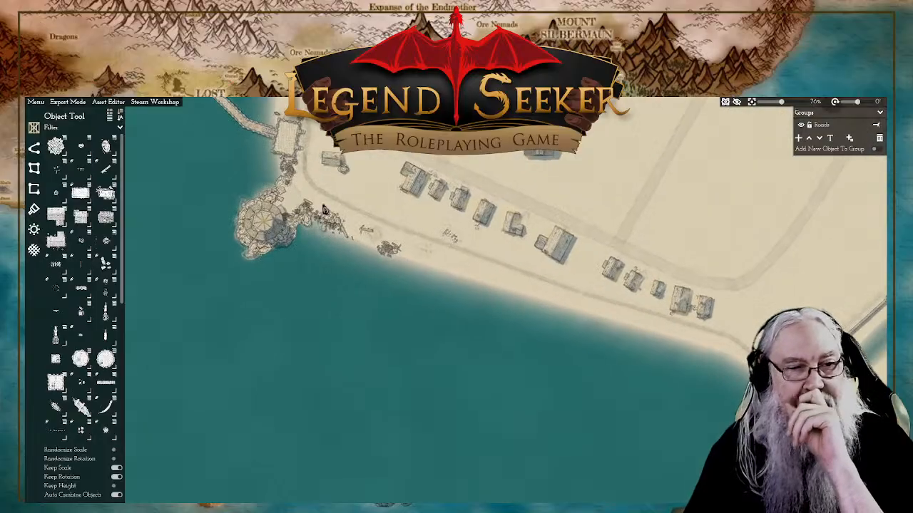
Step: Examine the round tower on the rocks and the beach beside it for areas needing more detail
scroll(324, 209, "up", 4)
left_click_drag(250, 244, 513, 295)
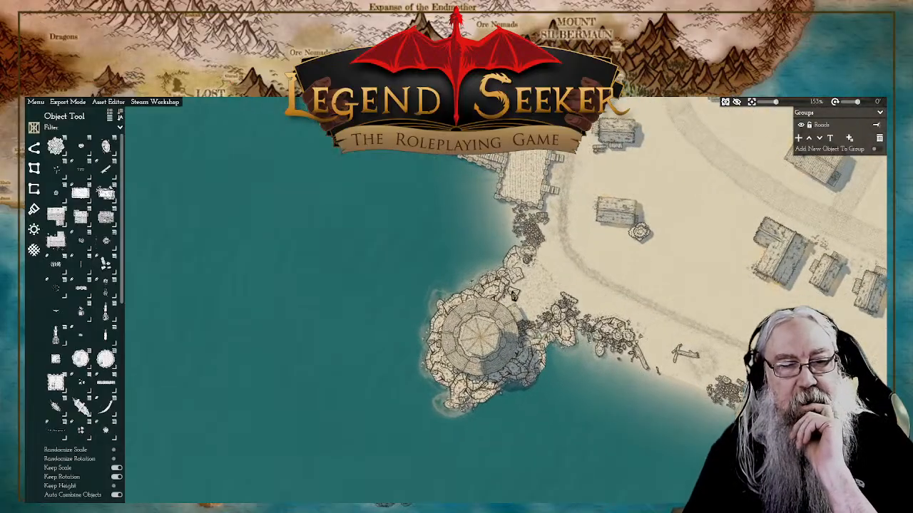
left_click_drag(600, 299, 505, 283)
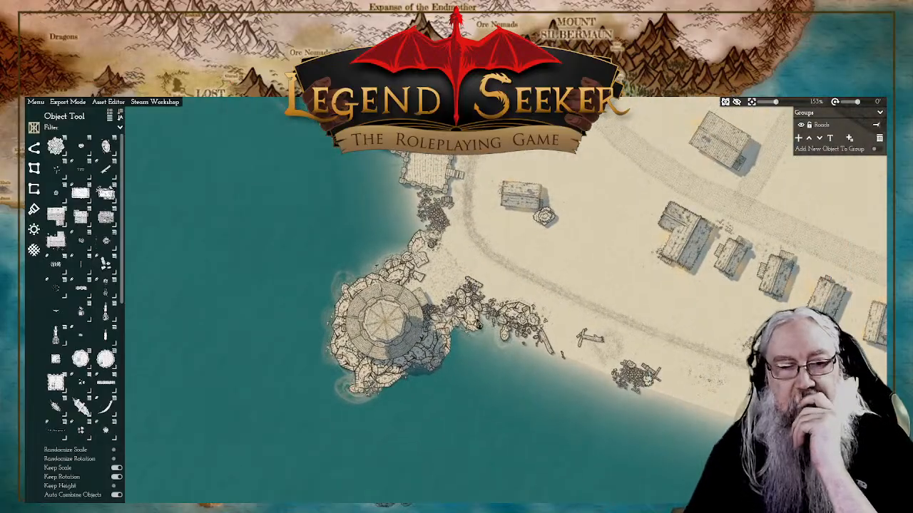
left_click_drag(362, 428, 459, 347)
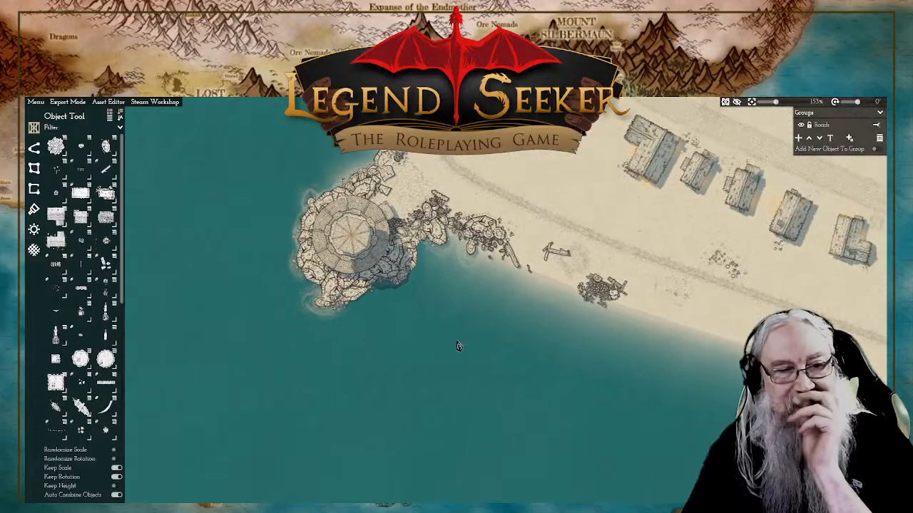
scroll(458, 347, "down", 5)
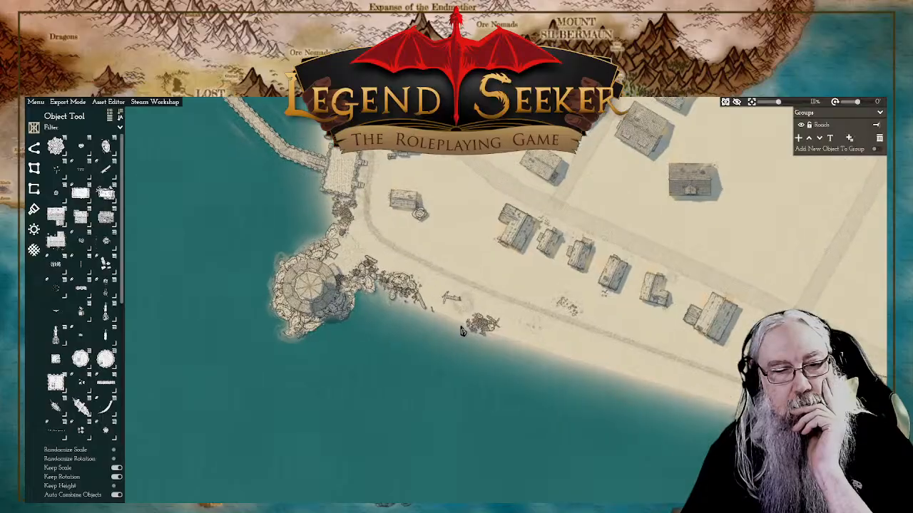
scroll(462, 332, "up", 8)
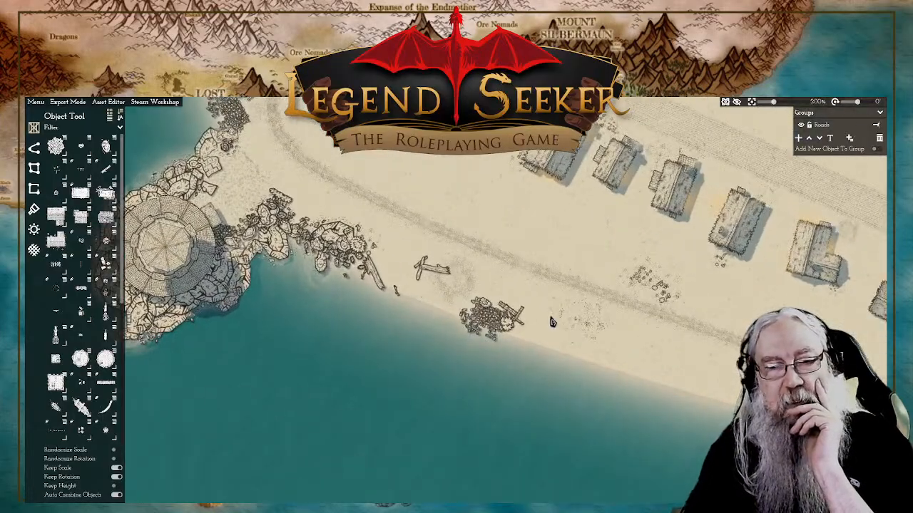
left_click_drag(565, 340, 548, 336)
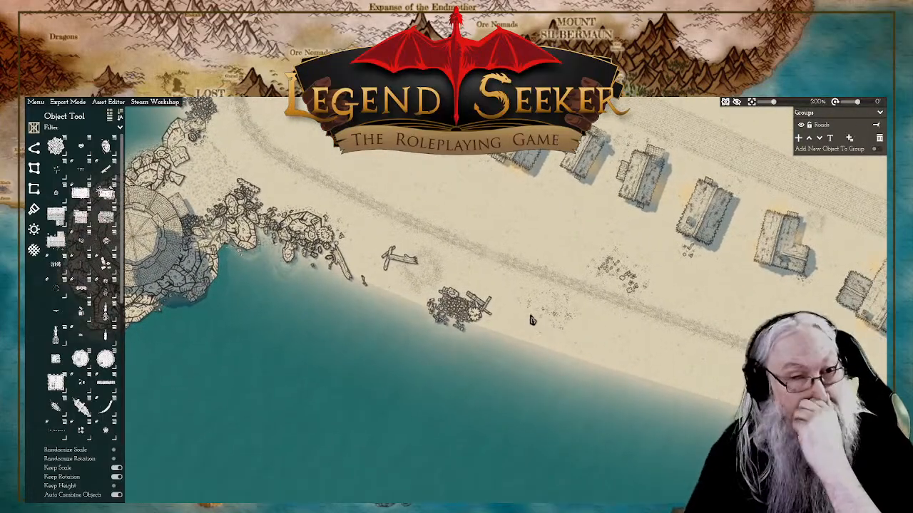
scroll(529, 317, "down", 10)
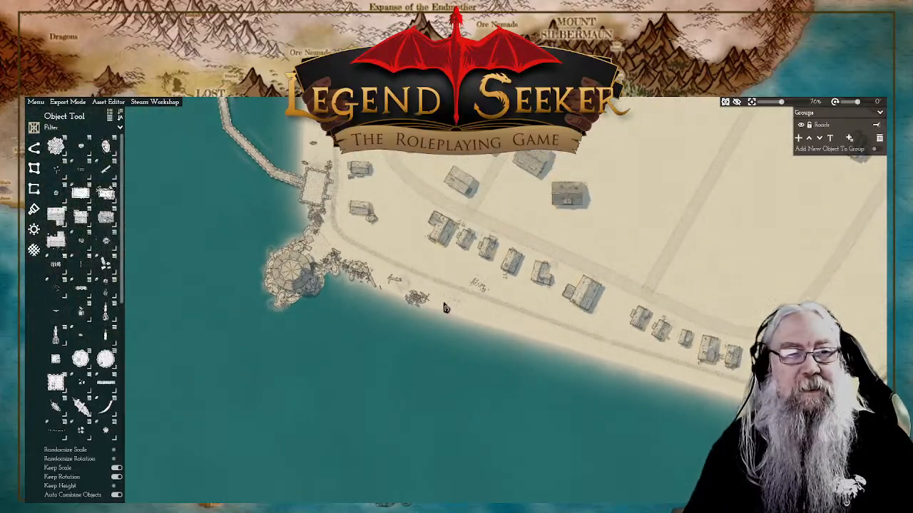
left_click_drag(443, 308, 522, 345)
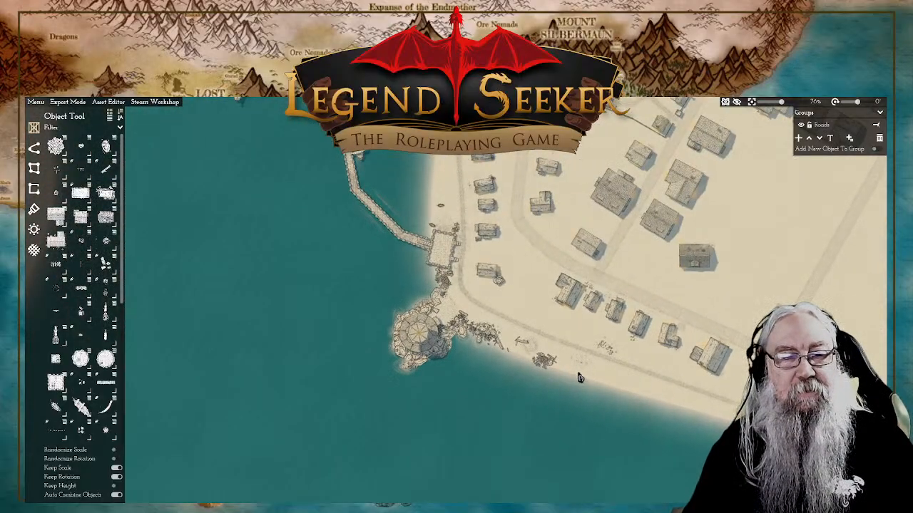
scroll(576, 376, "up", 2)
scroll(576, 375, "up", 4)
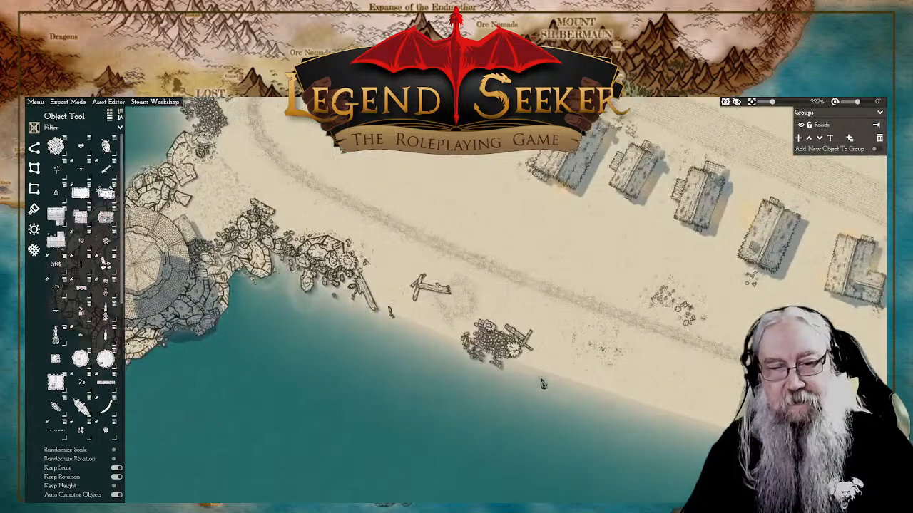
scroll(544, 398, "up", 4)
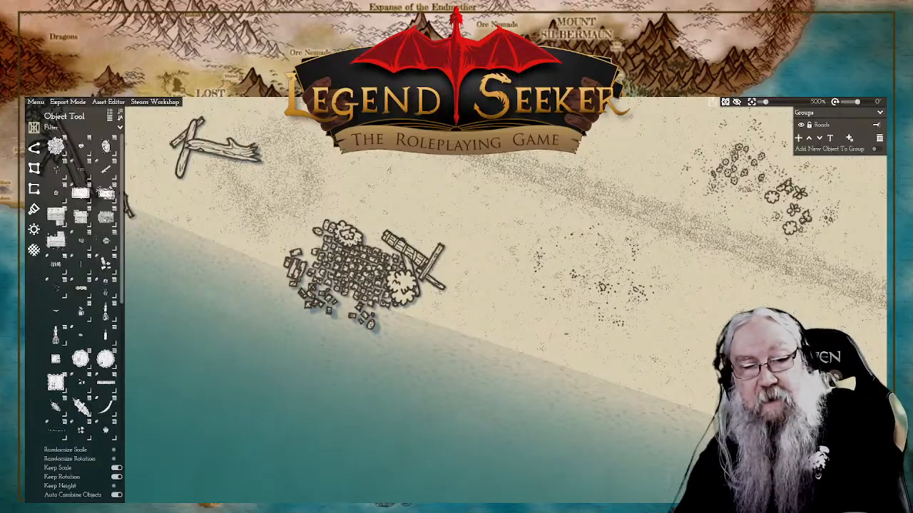
Step: Inspect the driftwood, rubble pile and scattered pebbles on the beach up close
left_click_drag(487, 280, 598, 318)
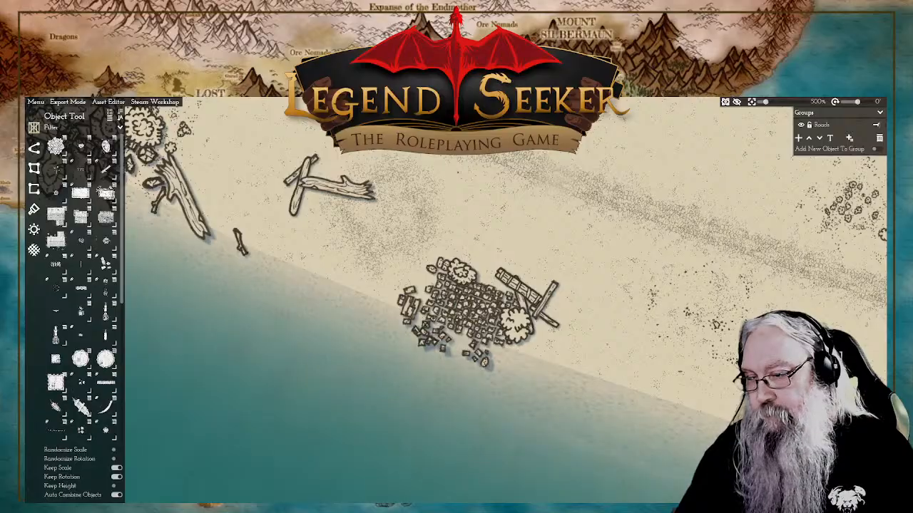
left_click_drag(796, 281, 656, 335)
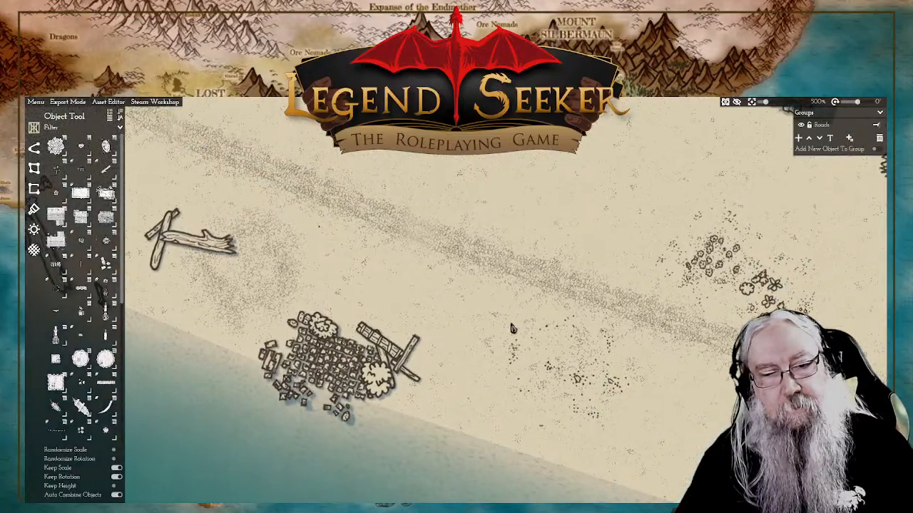
left_click_drag(317, 333, 642, 319)
left_click_drag(876, 291, 624, 308)
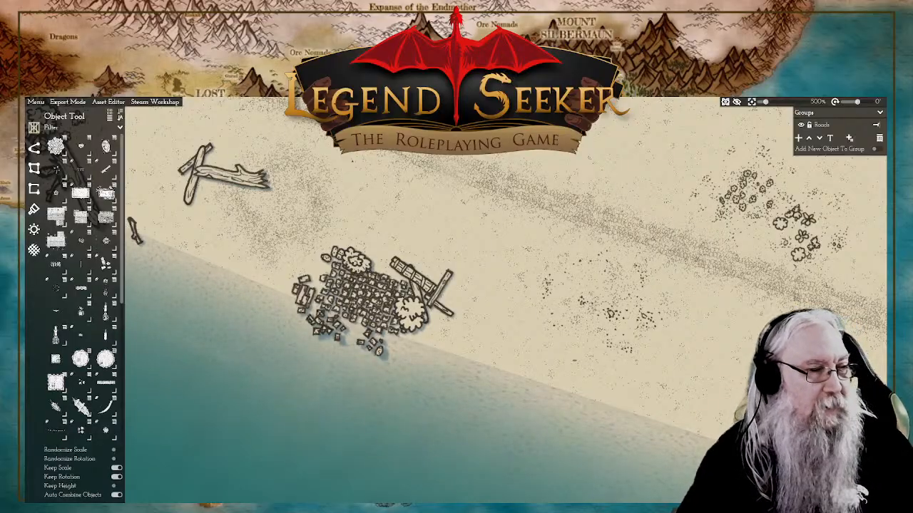
left_click_drag(514, 299, 531, 270)
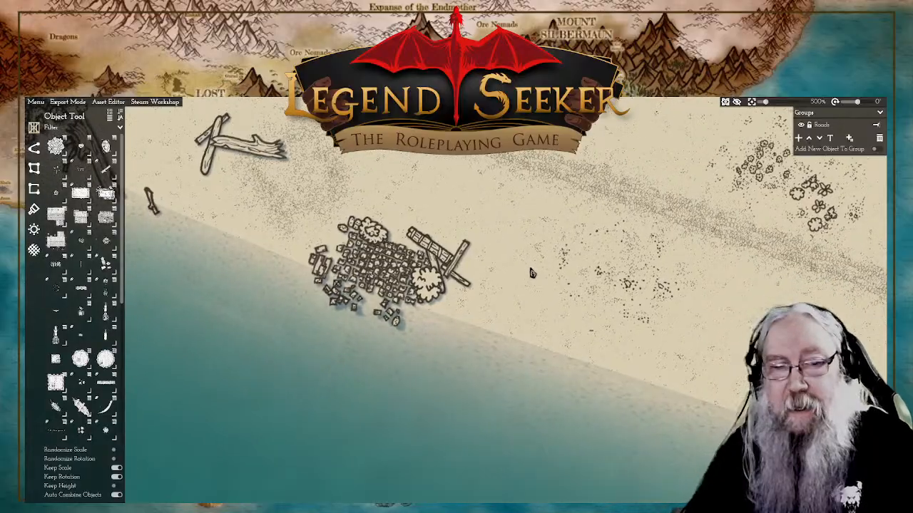
scroll(532, 273, "down", 6)
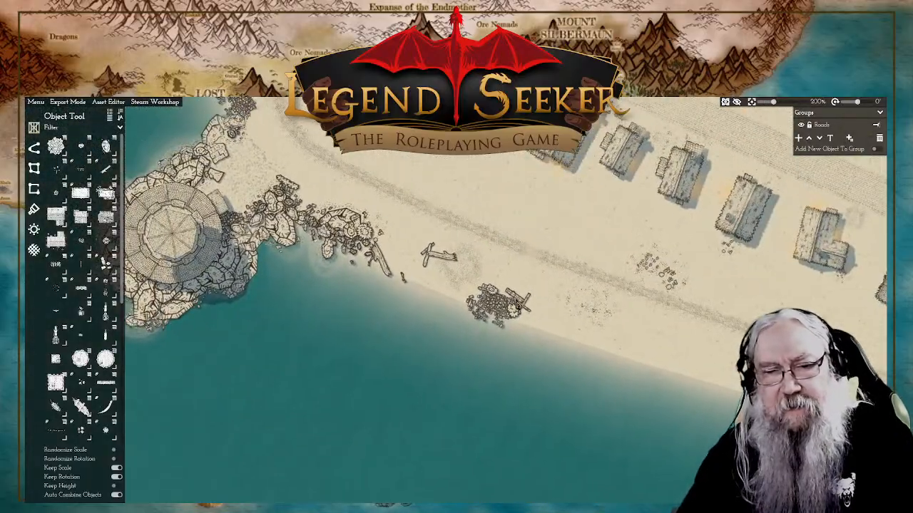
Step: Add a small rubble cluster at the waterline on the tower-facing edge of the beach debris pile
scroll(491, 316, "up", 2)
left_click(492, 294)
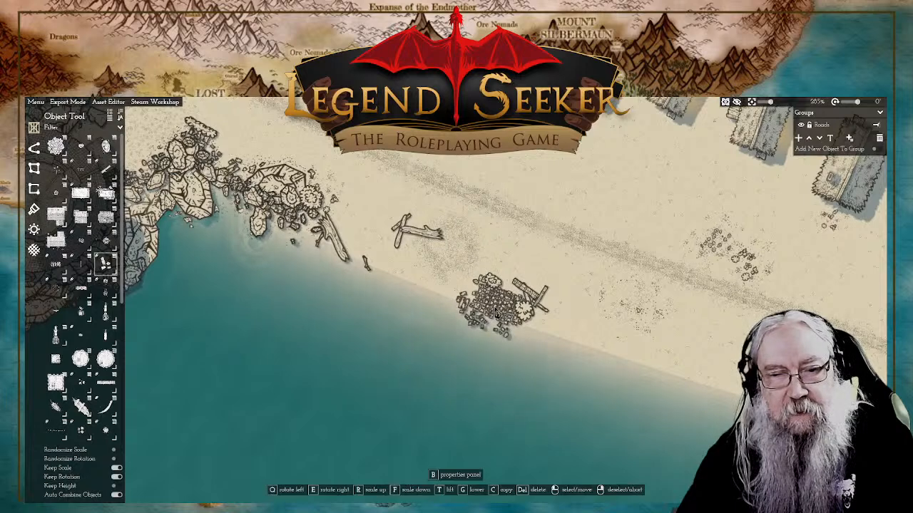
right_click(522, 189)
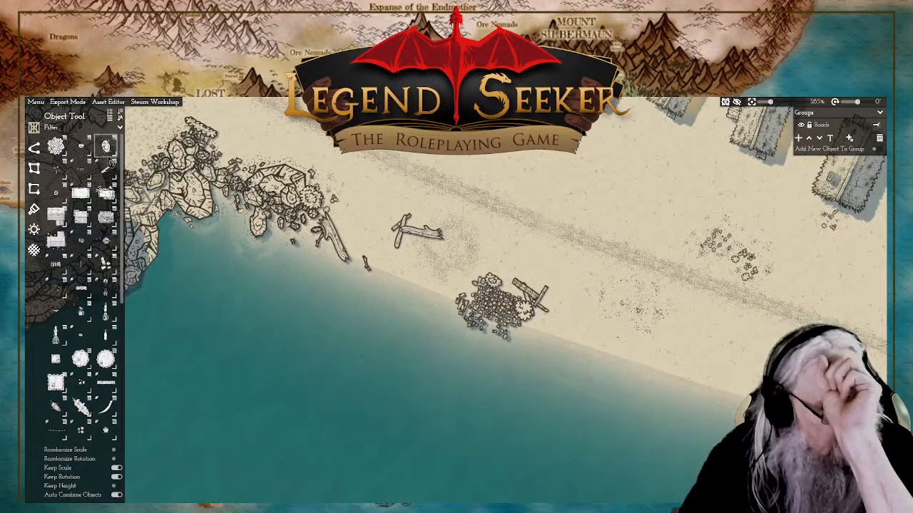
left_click(107, 261)
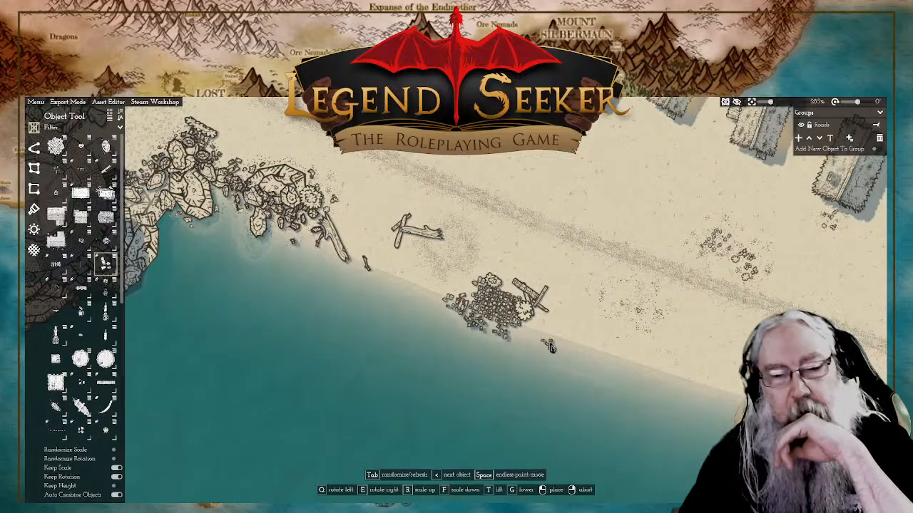
Step: Place small rubble and broken stone blocks on the waterline farther along the beach, and lower the blocks' height
left_click_drag(626, 349, 475, 276)
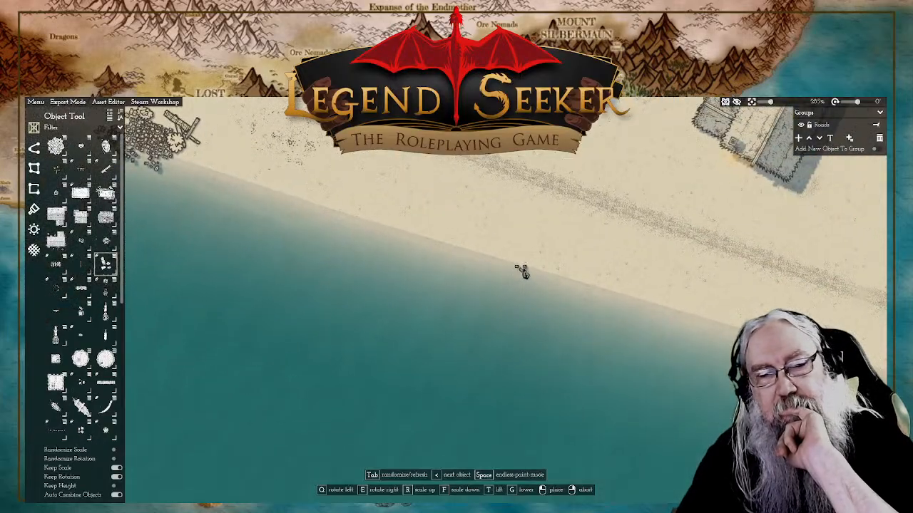
left_click(524, 271)
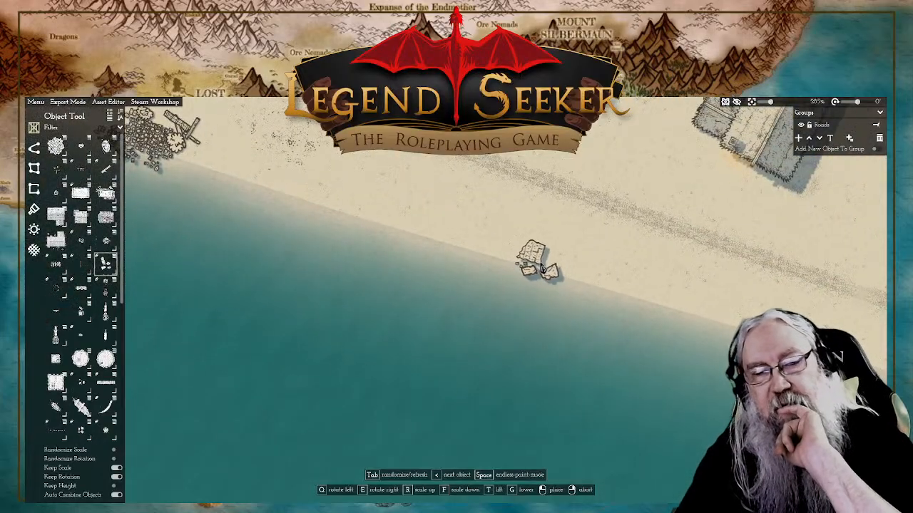
left_click(547, 269)
left_click(541, 269)
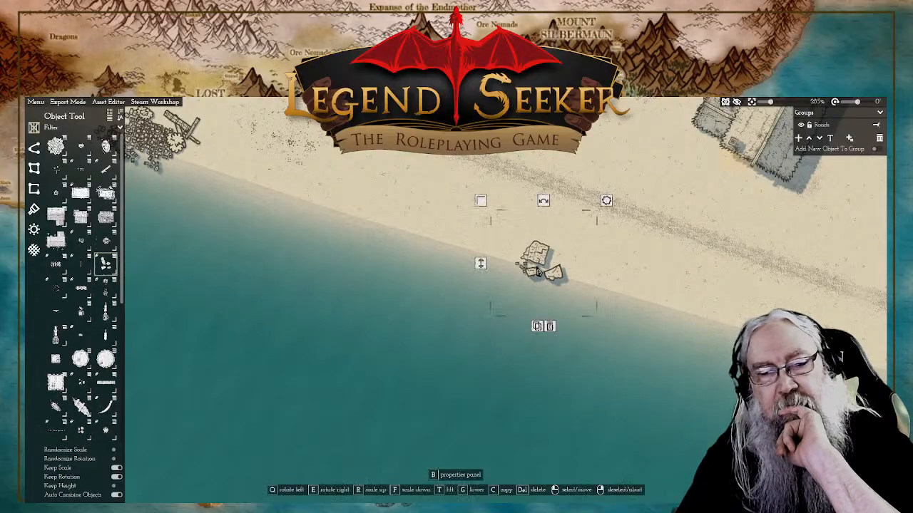
left_click_drag(481, 266, 479, 276)
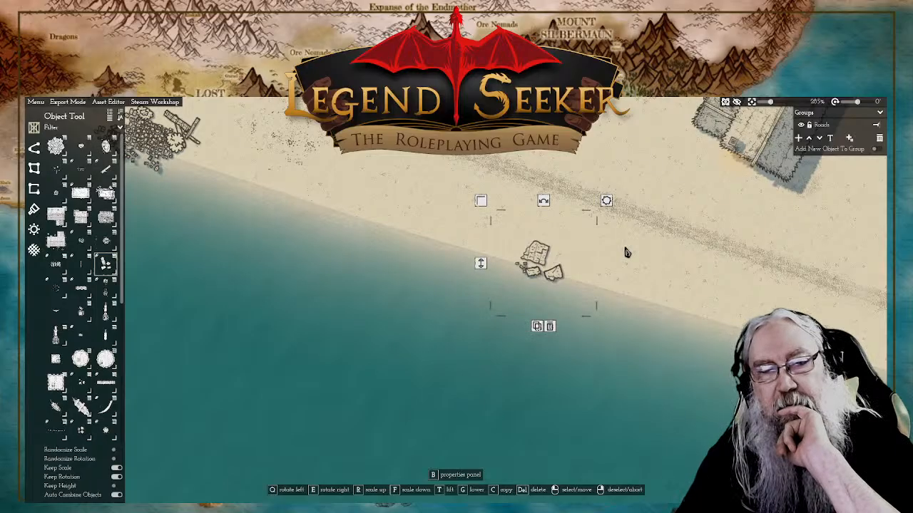
left_click_drag(694, 247, 625, 254)
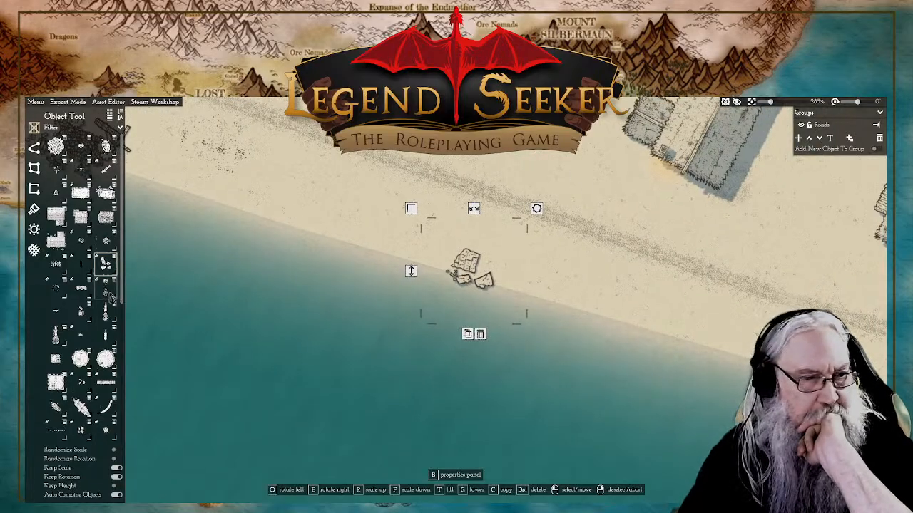
Step: Place a Campfire on the sand just below the crossed driftwood, between the tower rocks and the debris pile
mouse_move(108, 294)
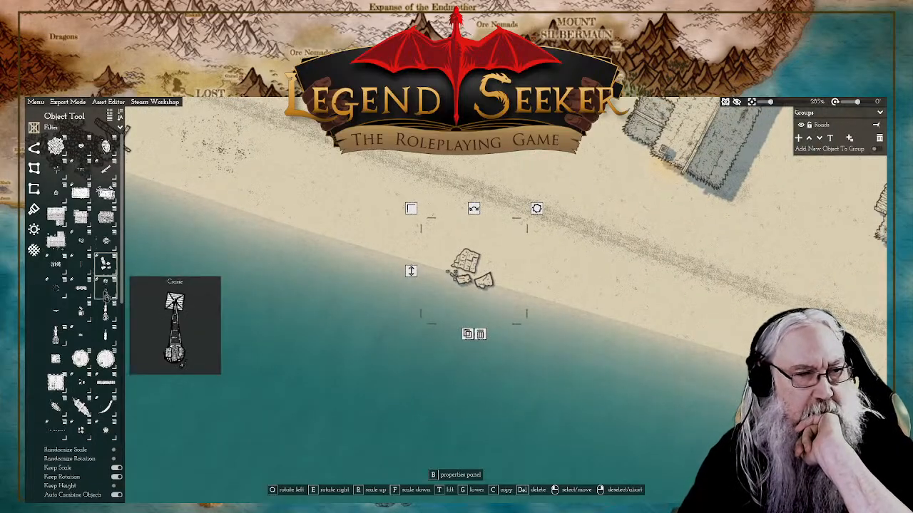
left_click(58, 291)
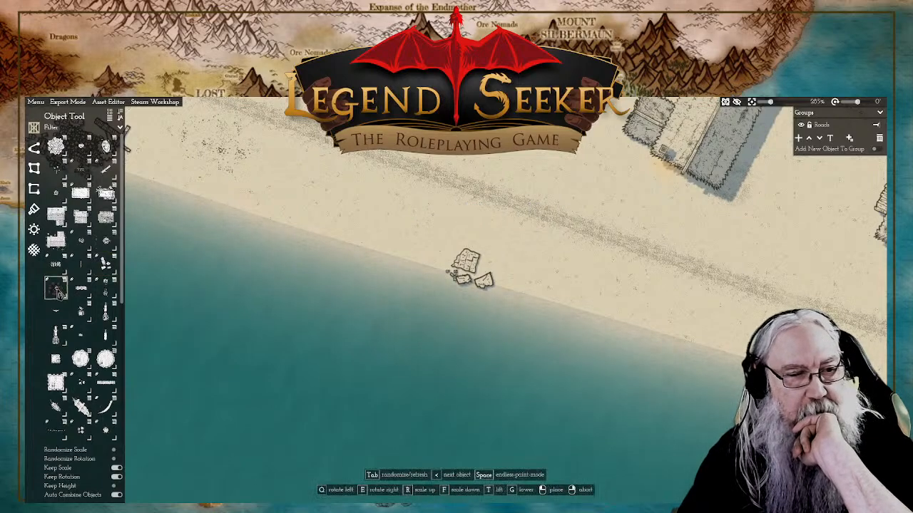
left_click_drag(344, 203, 532, 235)
left_click_drag(465, 263, 432, 236)
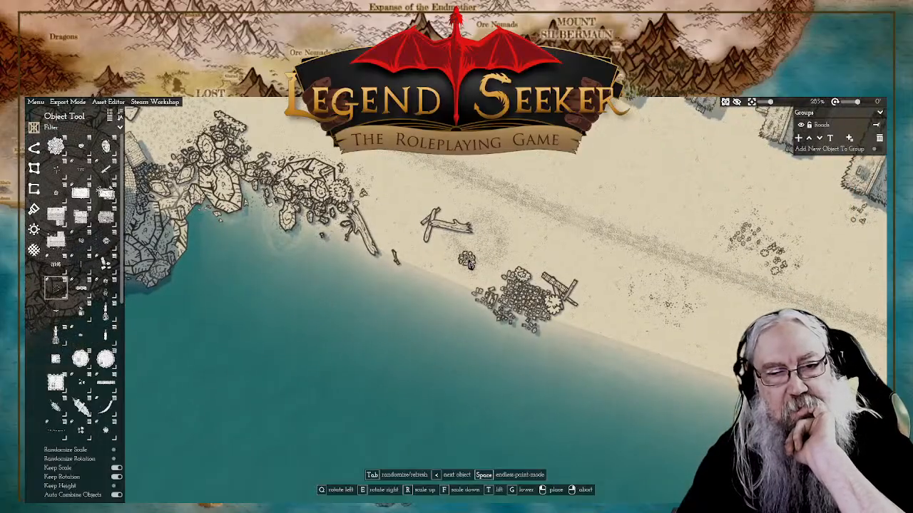
scroll(469, 264, "up", 4)
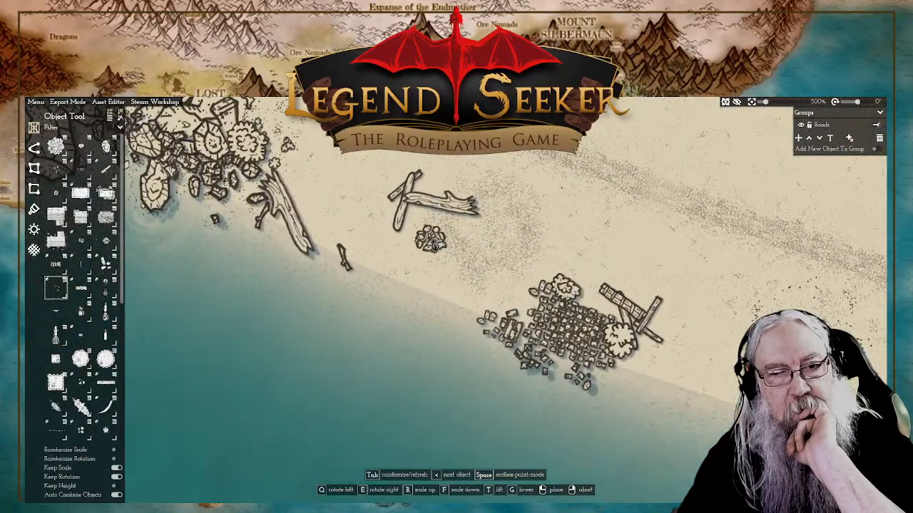
left_click(432, 240)
right_click(545, 243)
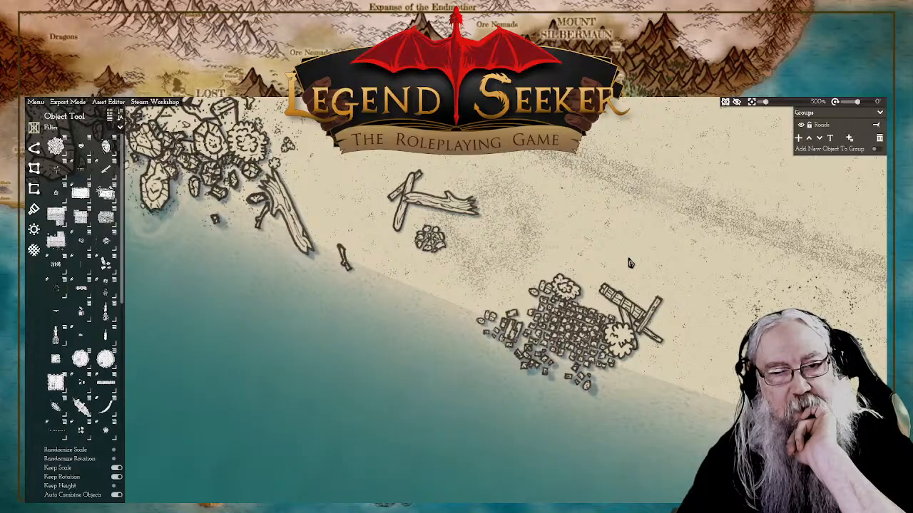
scroll(630, 264, "down", 8)
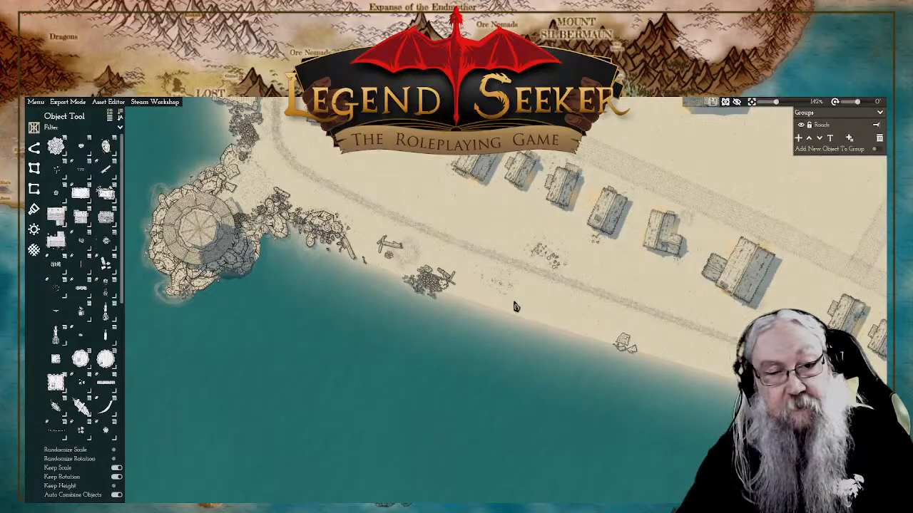
Step: Look along the beach beside the houses and browse the plot, deco and path assets for something to add
scroll(516, 307, "up", 3)
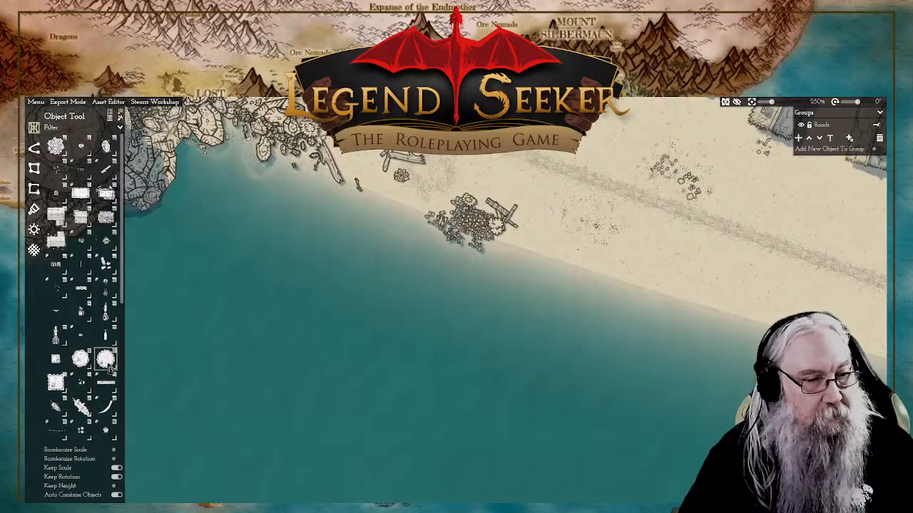
left_click_drag(662, 269, 367, 325)
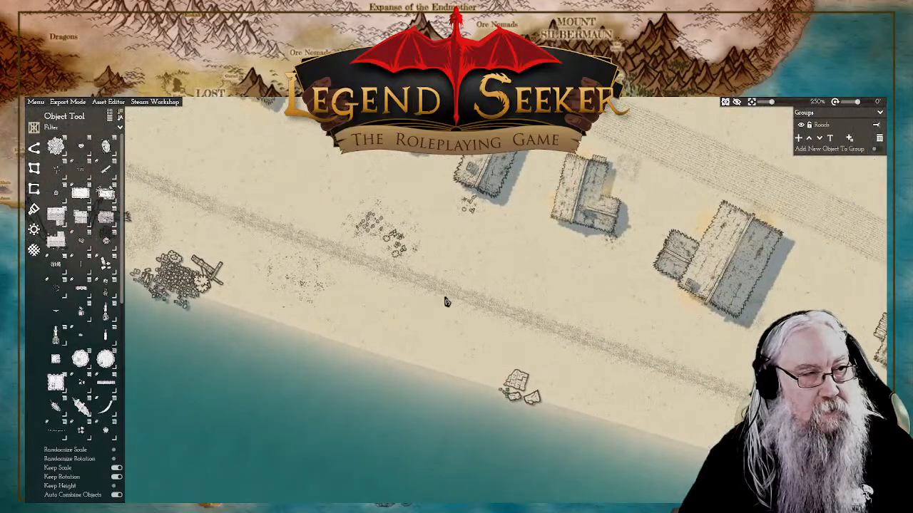
left_click_drag(445, 302, 354, 300)
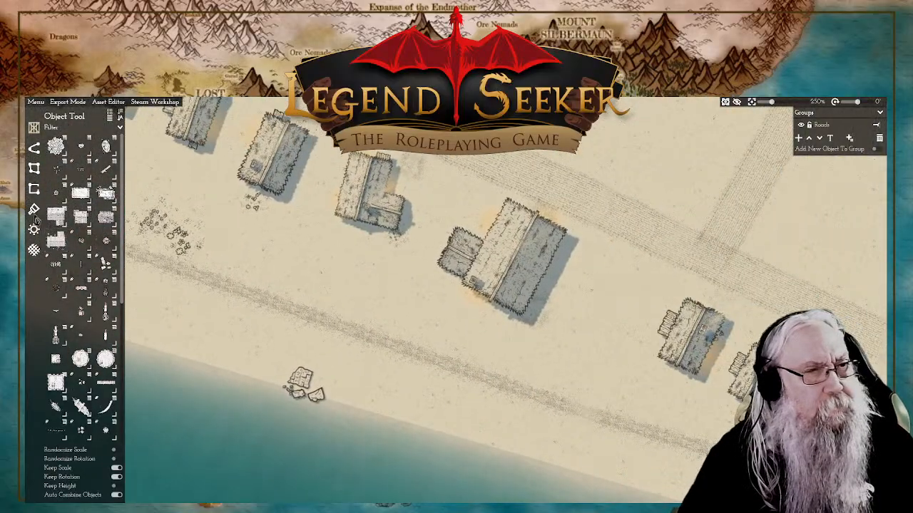
left_click(35, 167)
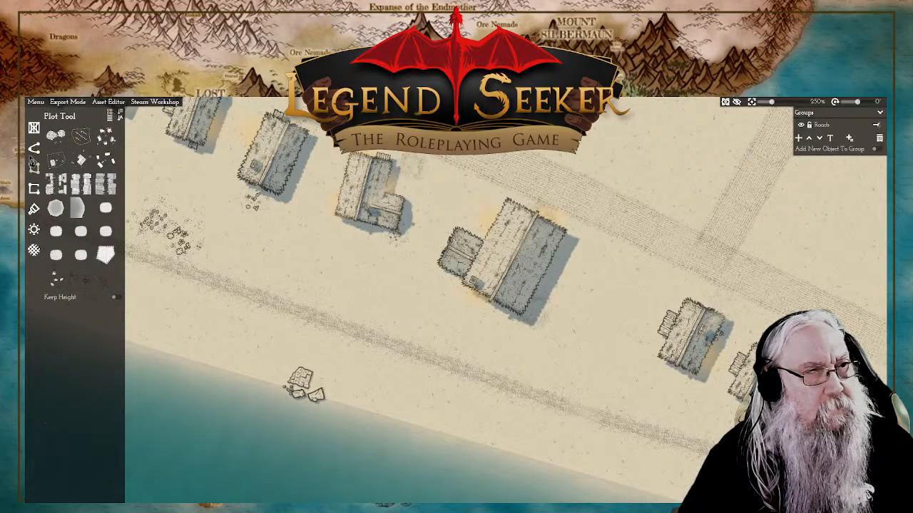
left_click(35, 150)
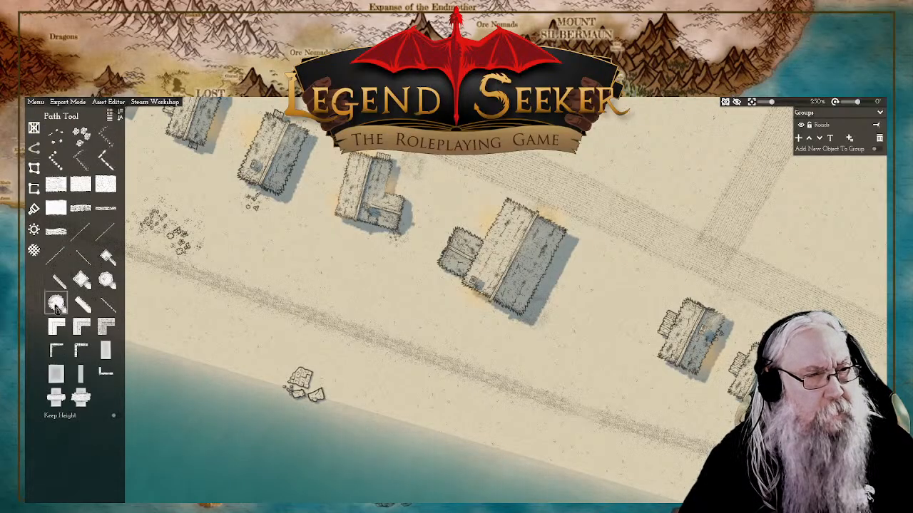
left_click(34, 170)
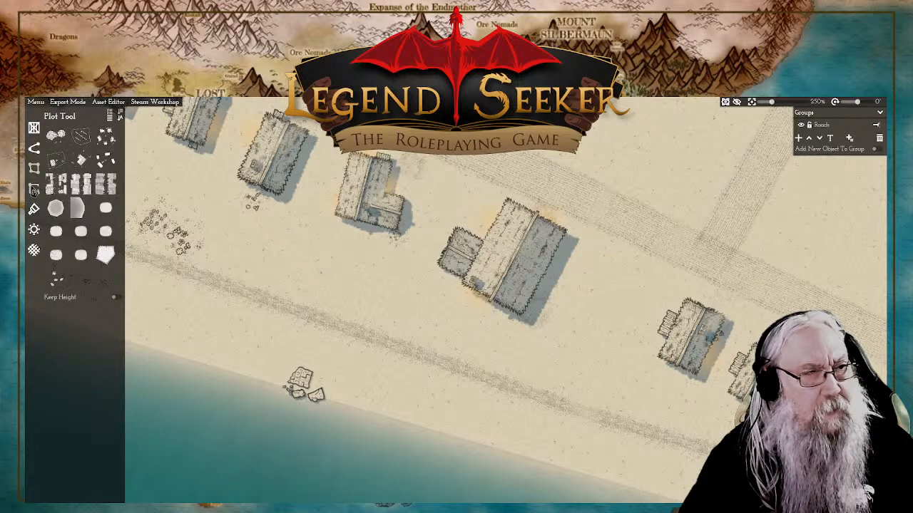
left_click(33, 190)
left_click(35, 211)
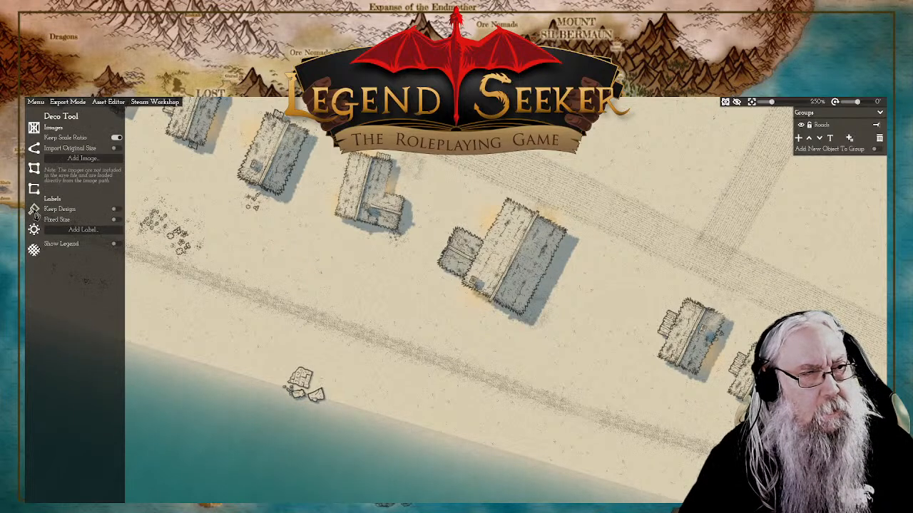
left_click(33, 168)
left_click(34, 148)
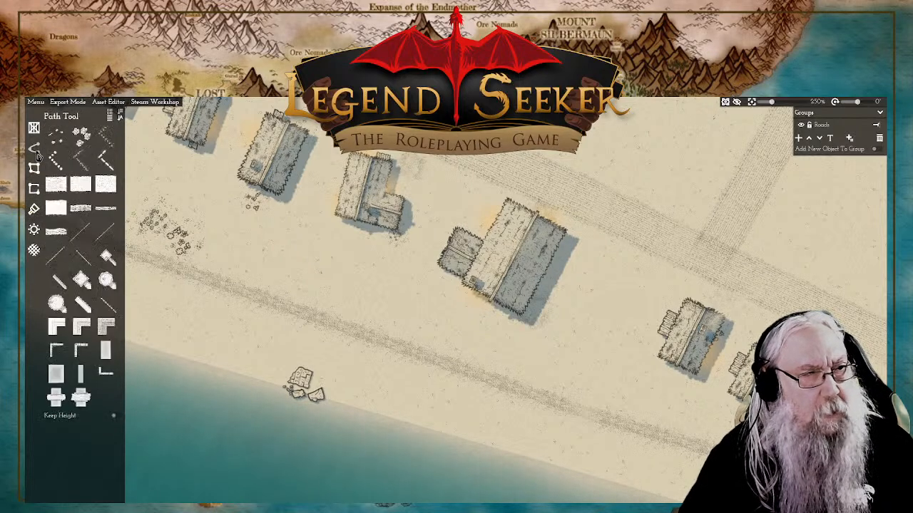
Step: Start a Small wall path on the open sand beyond the last seaside house, tracing the west and south sides of a ring
left_click(78, 161)
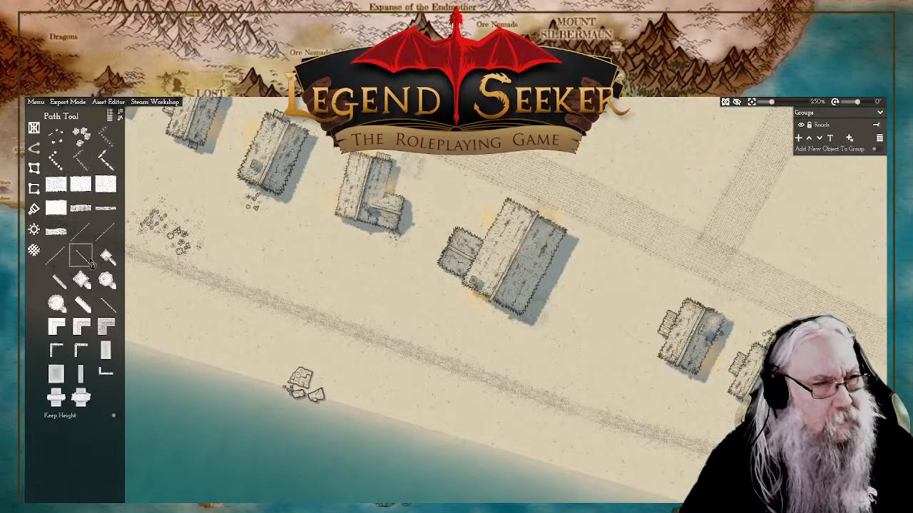
mouse_move(62, 173)
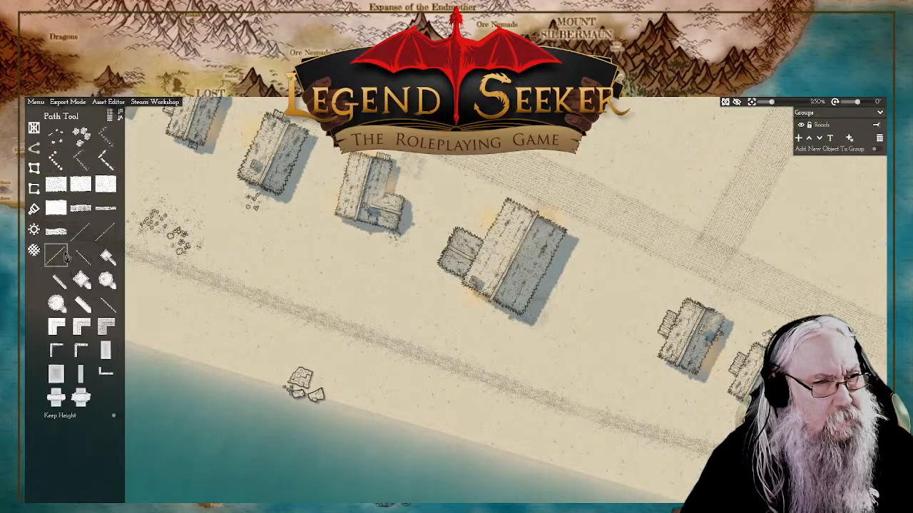
mouse_move(63, 260)
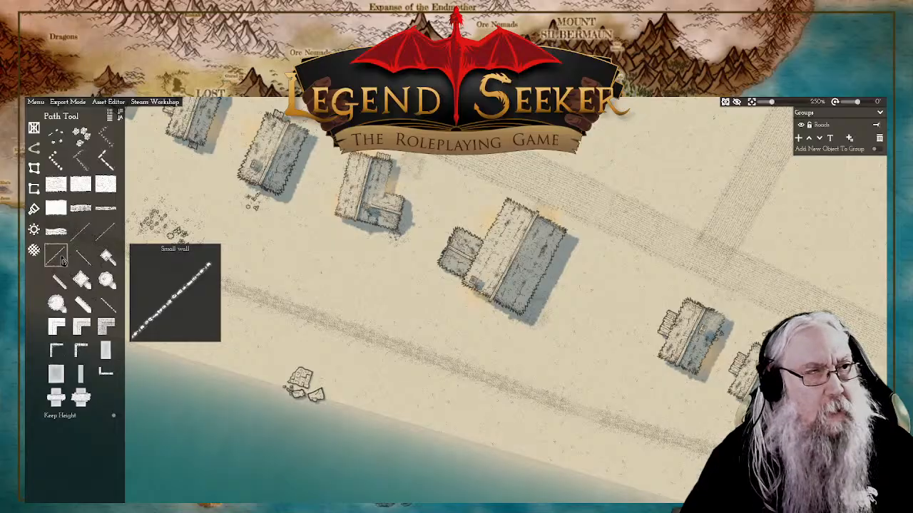
left_click_drag(822, 475, 341, 261)
scroll(532, 307, "down", 2)
scroll(487, 291, "up", 4)
scroll(492, 288, "down", 4)
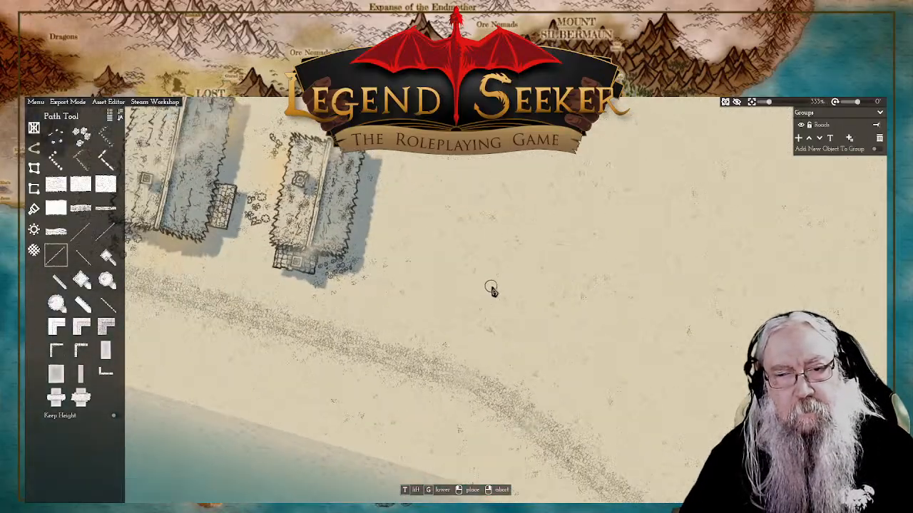
left_click(522, 240)
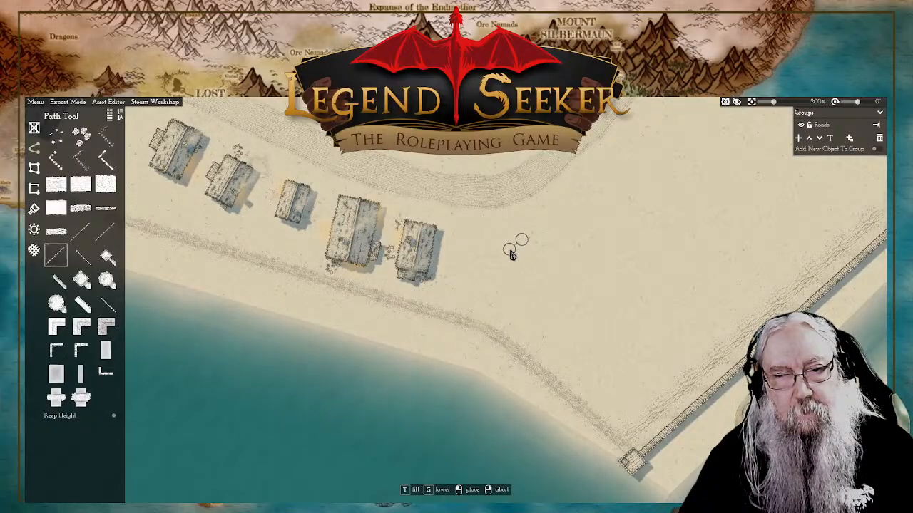
left_click(504, 265)
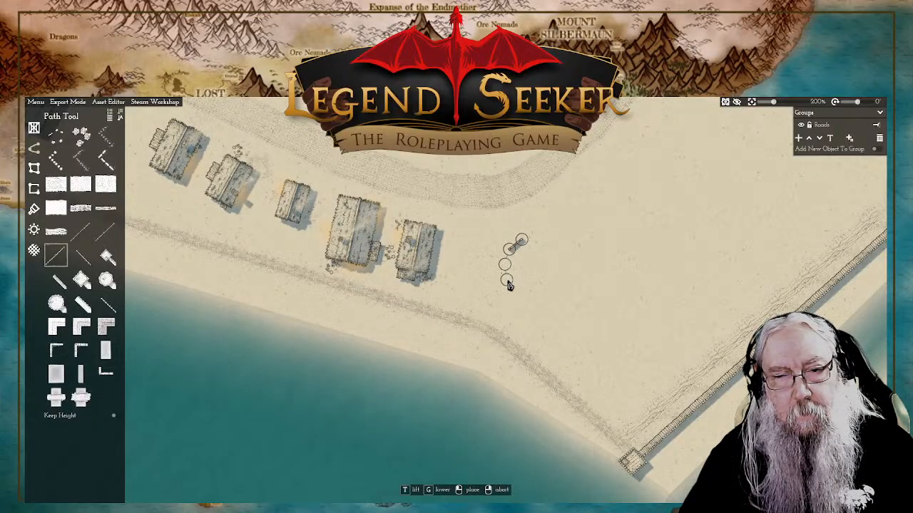
left_click(510, 289)
left_click(533, 299)
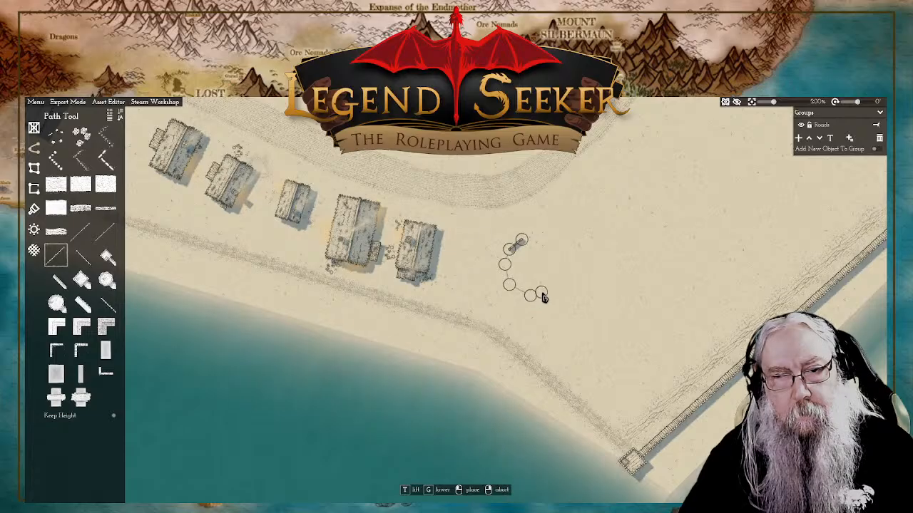
Step: Trace the ring wall's east and north sides, leaving the end just short of its start, and finish the path
left_click(553, 289)
left_click(561, 263)
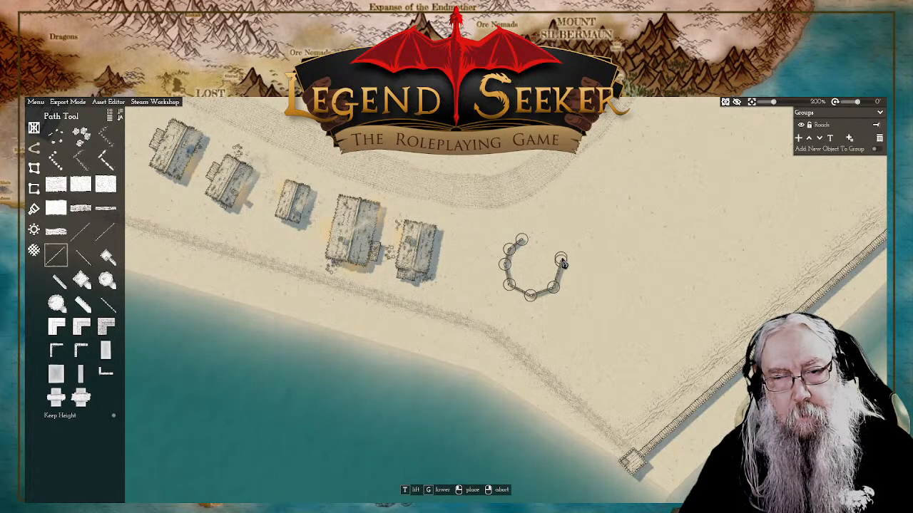
left_click(542, 241)
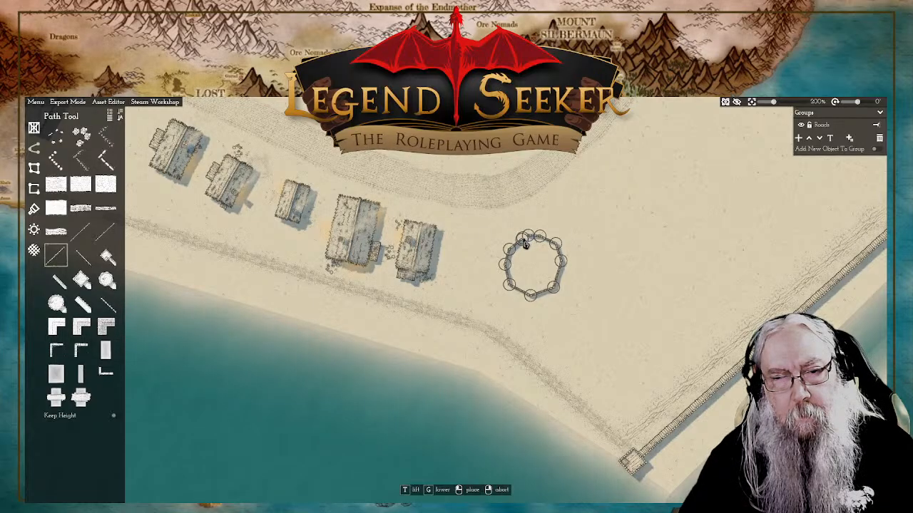
left_click(526, 244)
scroll(526, 244, "up", 6)
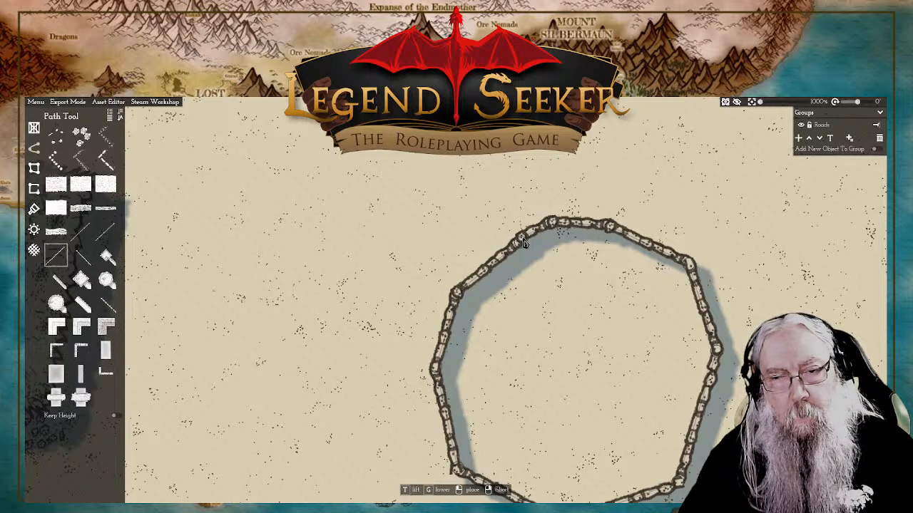
right_click(523, 242)
right_click(524, 242)
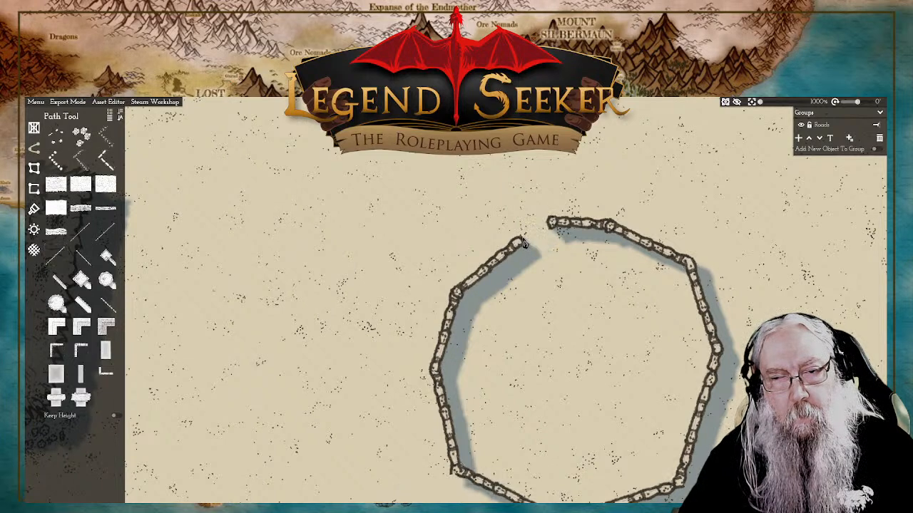
Step: Close the gap in the ring wall by moving its open northern end point onto the neighbouring wall end
left_click_drag(606, 263, 569, 263)
left_click(469, 225)
left_click(465, 222)
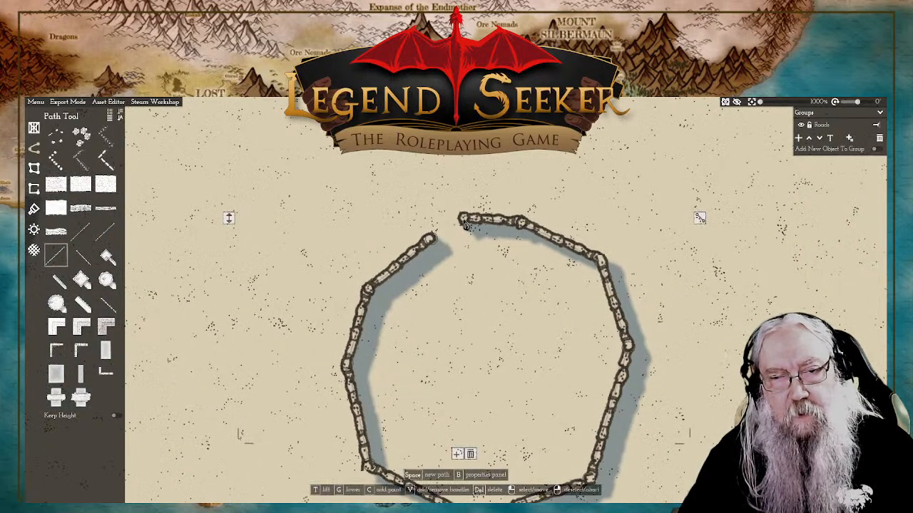
left_click(461, 222)
left_click_drag(463, 223, 445, 241)
left_click(430, 240)
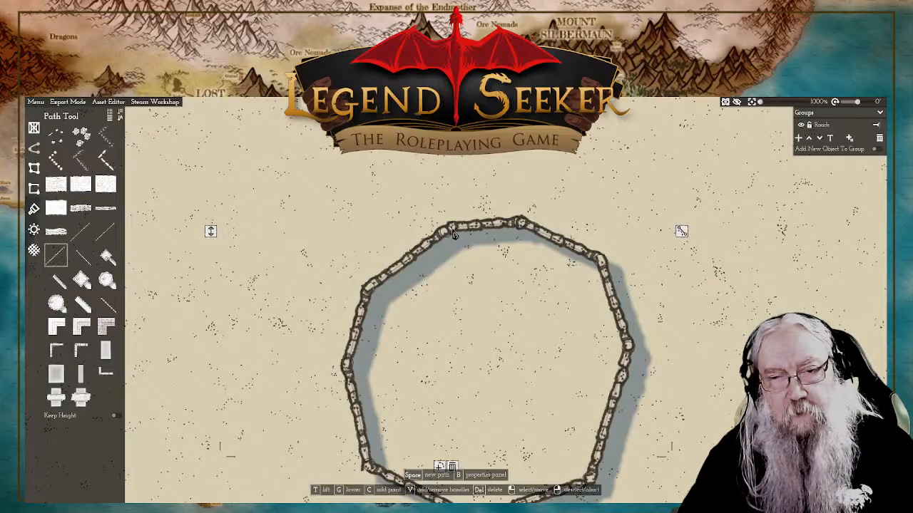
Step: Add curve handles to the southernmost corner point of the ring wall
key("d")
key("s")
left_click_drag(547, 309, 556, 309)
left_click(432, 346)
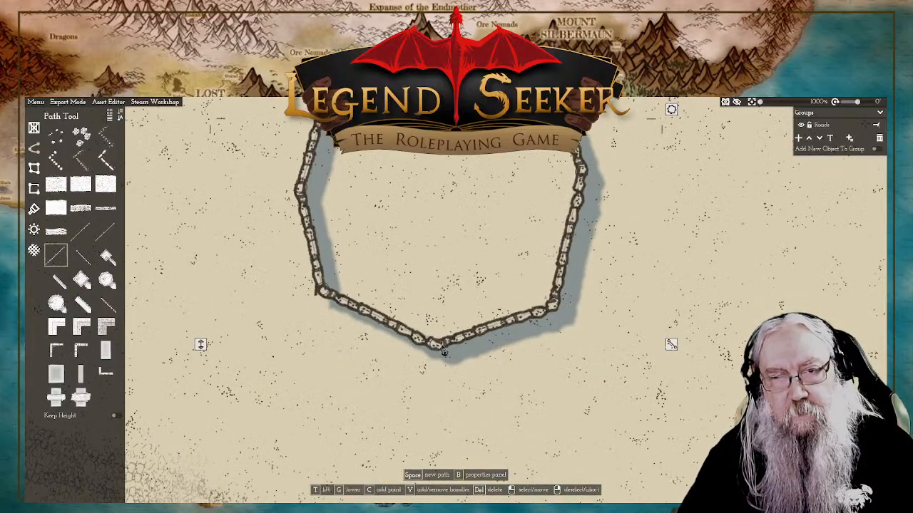
scroll(494, 262, "down", 5)
scroll(494, 261, "down", 2)
scroll(521, 278, "up", 1)
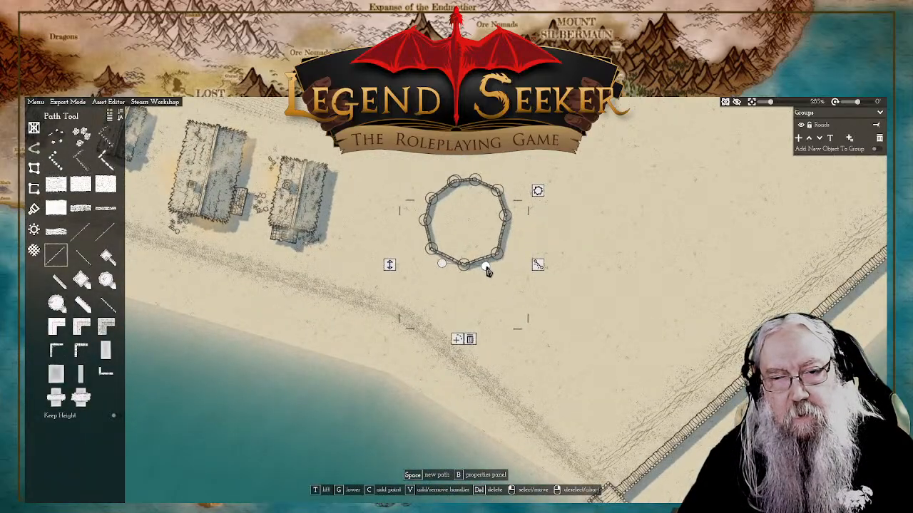
Step: Try to round the ring wall's southern corner by lengthening its curve handles
left_click_drag(487, 271, 501, 271)
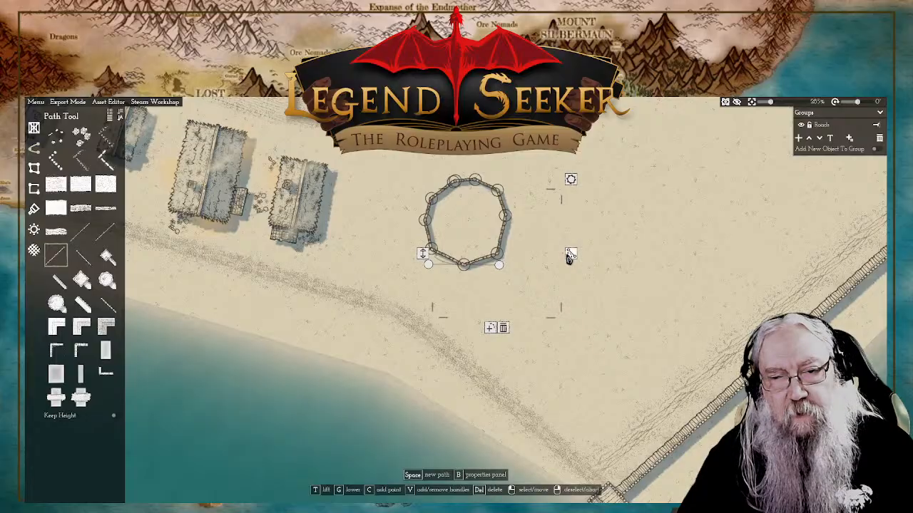
scroll(501, 258, "up", 5)
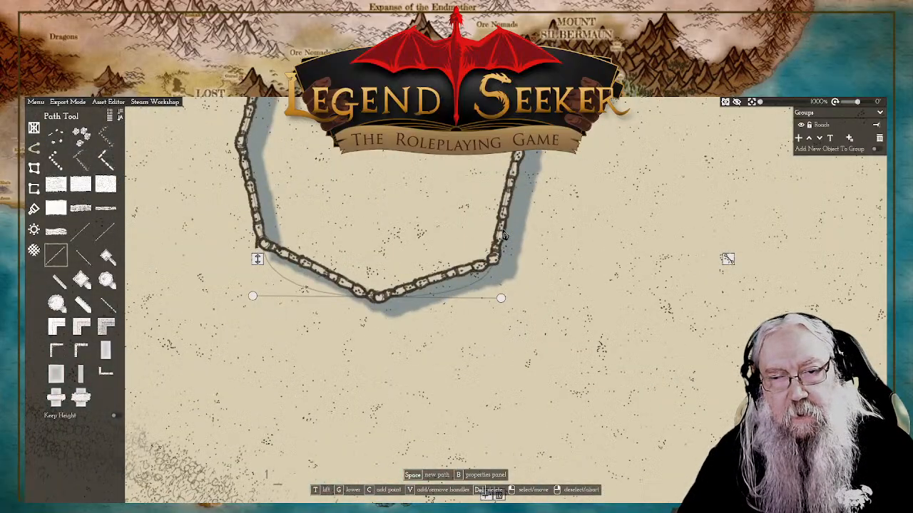
scroll(511, 203, "down", 5)
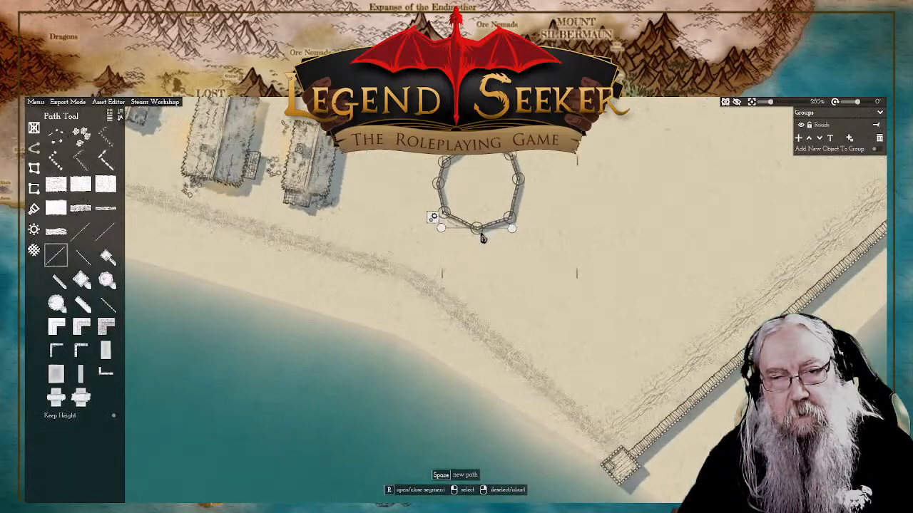
mouse_move(482, 239)
left_mouse_down()
mouse_move(478, 249)
mouse_move(480, 229)
mouse_move(500, 234)
mouse_move(492, 236)
left_mouse_up()
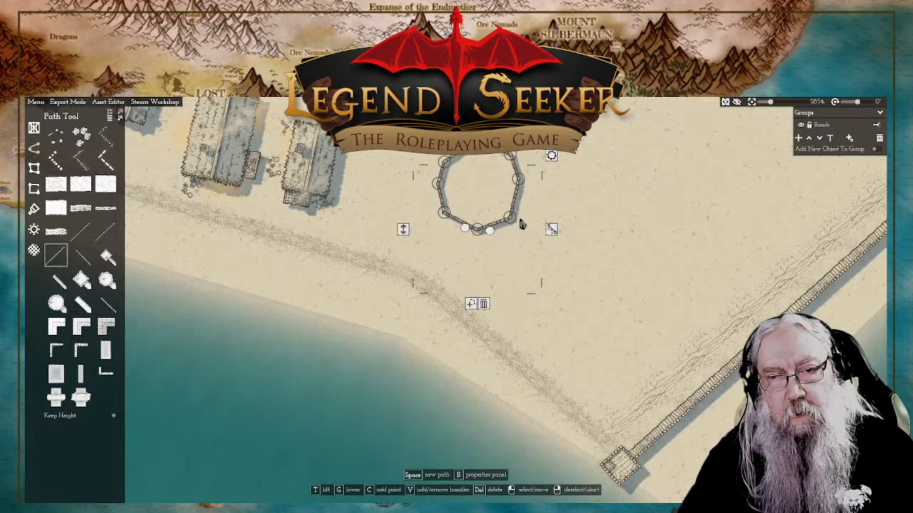
Step: Add a point to each of the two wall segments meeting at the southern corner, shifting them slightly outward to round the ring
right_click(519, 223)
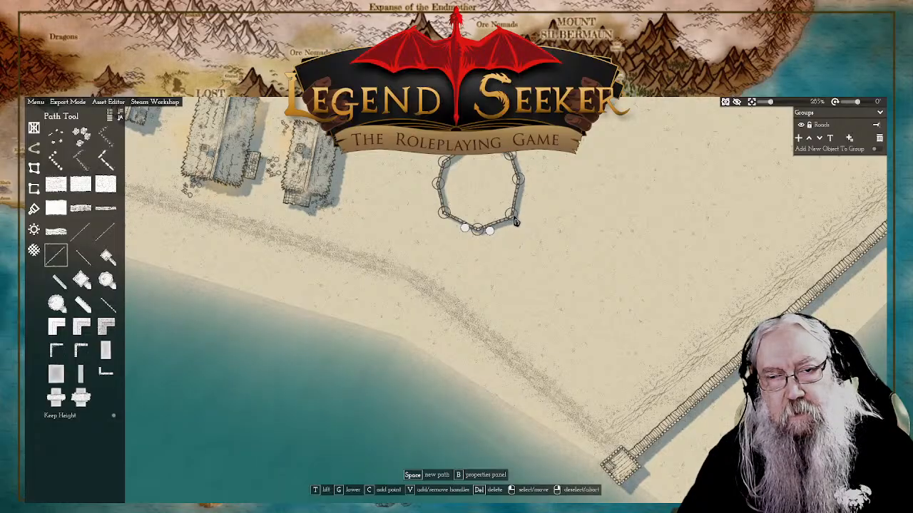
left_click(519, 222)
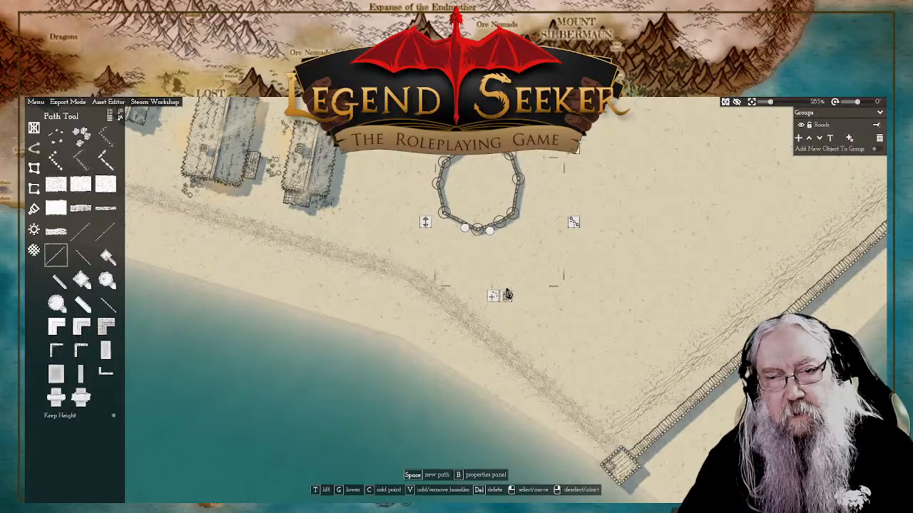
scroll(495, 221, "up", 5)
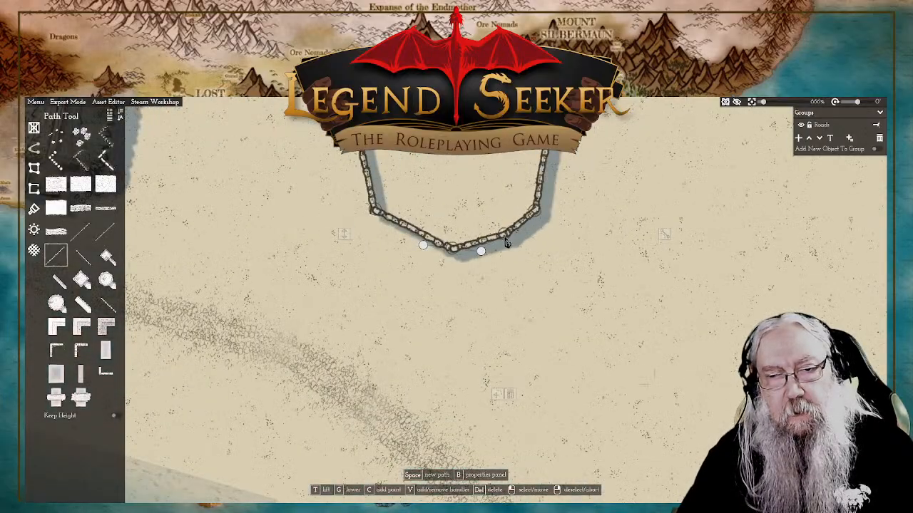
left_click(454, 250)
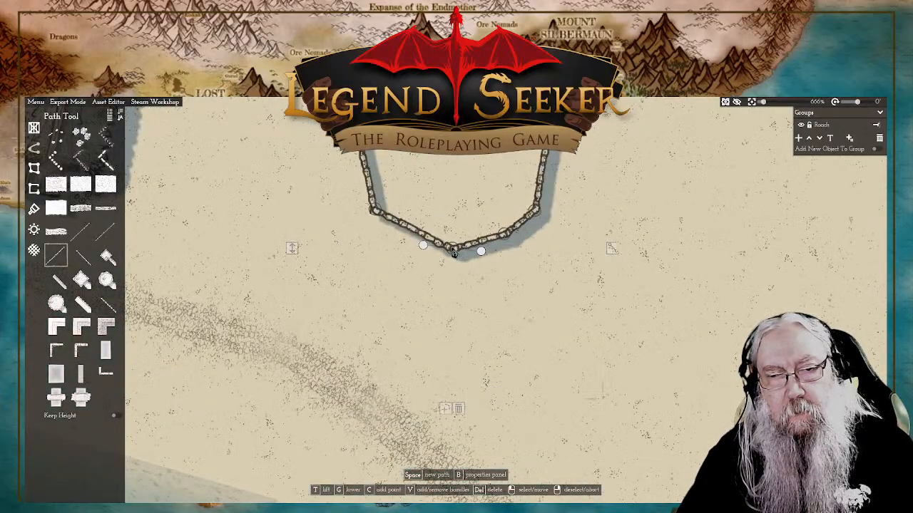
left_click(445, 410)
left_click_drag(401, 234, 411, 239)
right_click(549, 171)
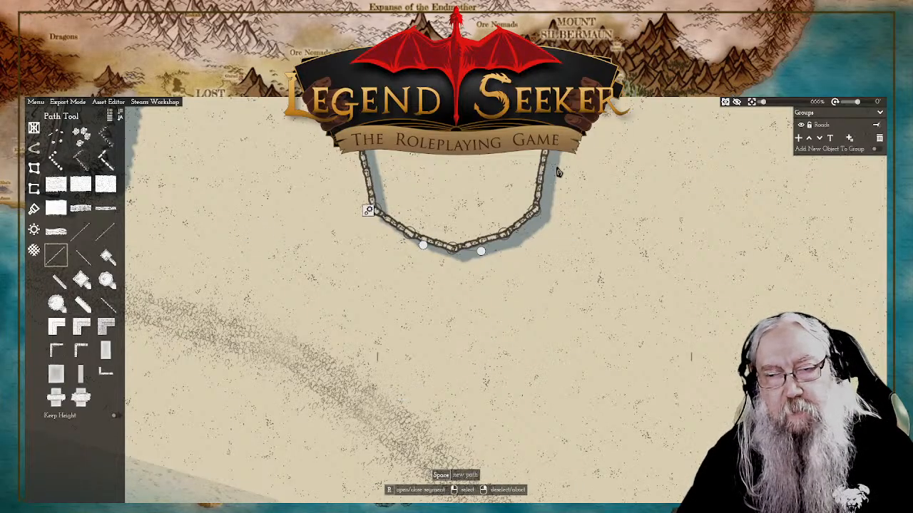
Step: Round out the eastern side of the ring wall by moving its corner points outward
left_click_drag(626, 130, 550, 196)
left_click(470, 204)
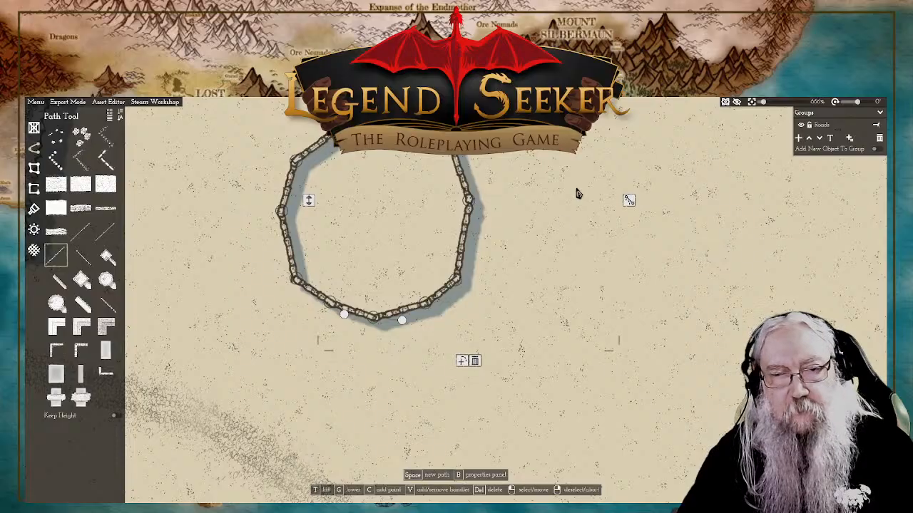
left_click_drag(462, 362, 456, 400)
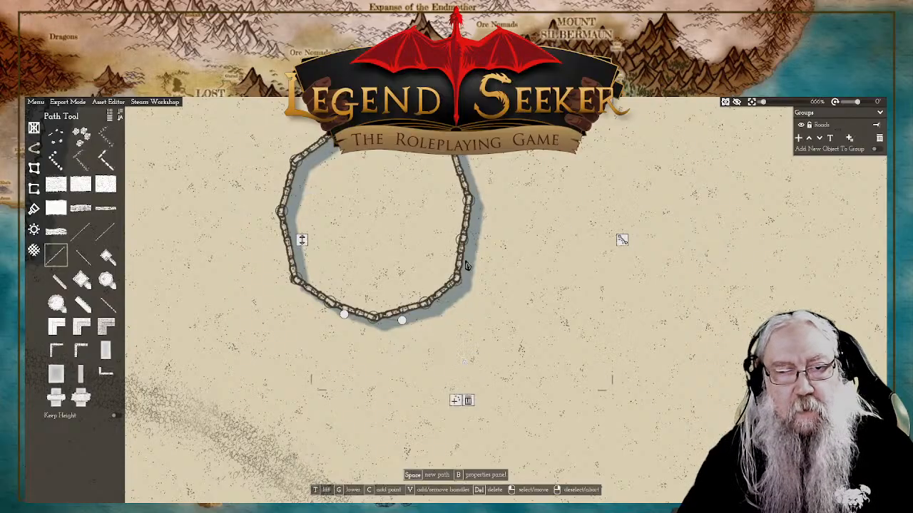
left_click_drag(466, 246, 489, 246)
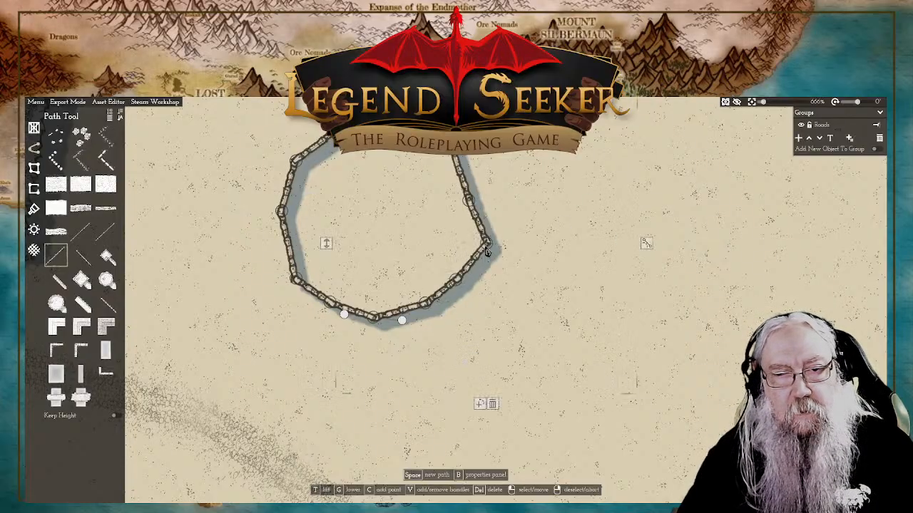
left_click_drag(460, 283, 463, 290)
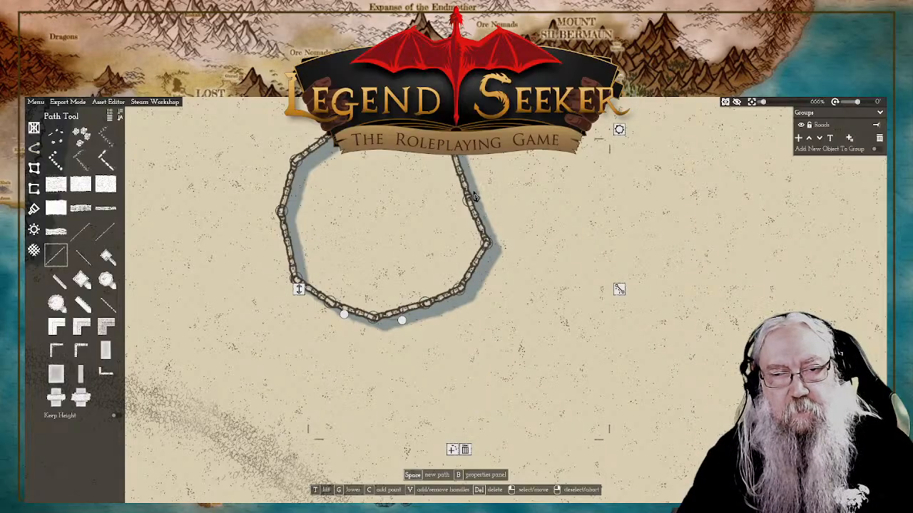
left_click_drag(468, 200, 502, 178)
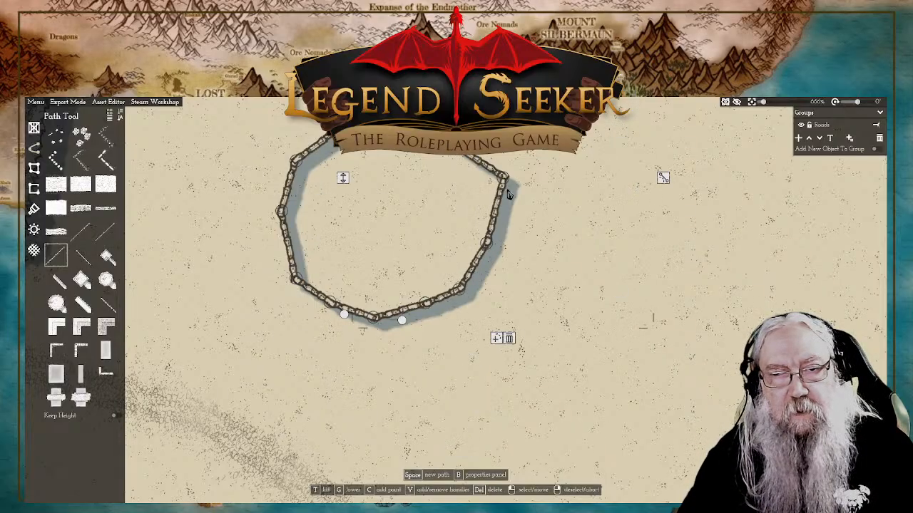
left_click_drag(488, 245, 502, 244)
left_click_drag(479, 197, 446, 231)
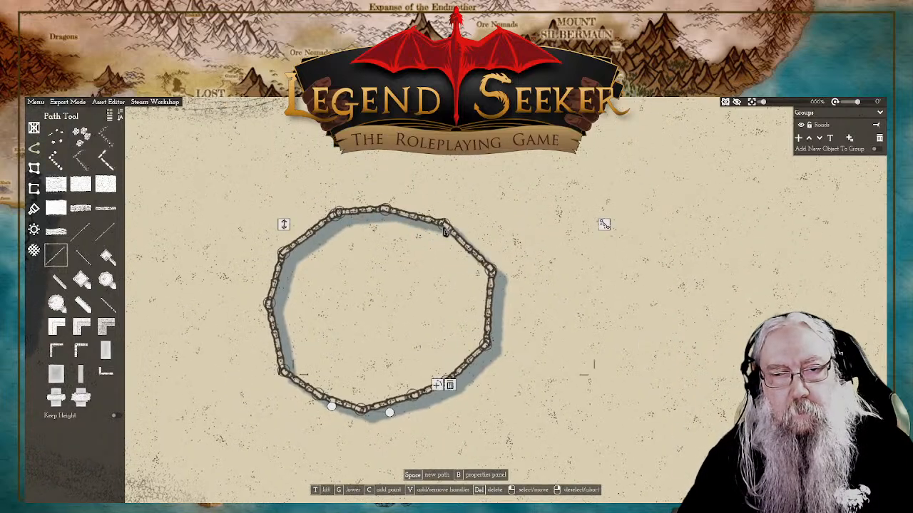
Step: Lower the height of the ring wall so it casts a shorter shadow, and deselect it
left_click(388, 211)
scroll(390, 217, "down", 5)
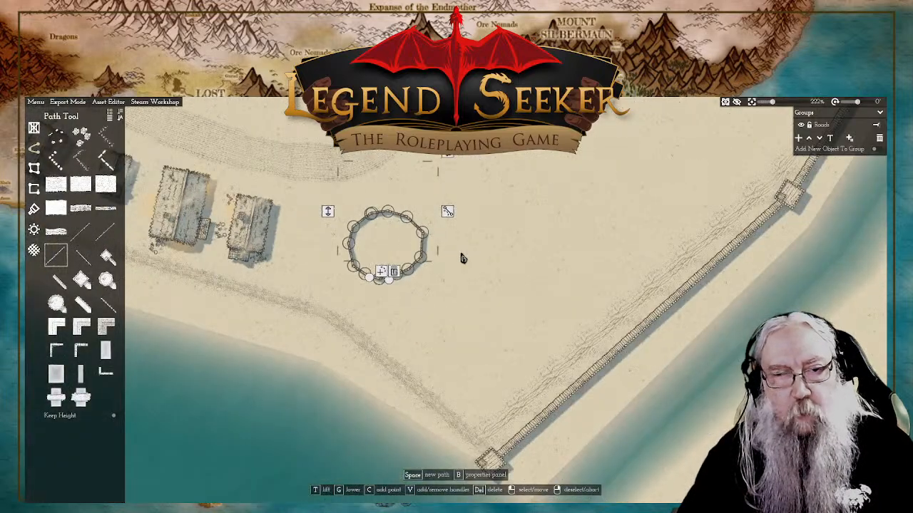
scroll(472, 258, "up", 1)
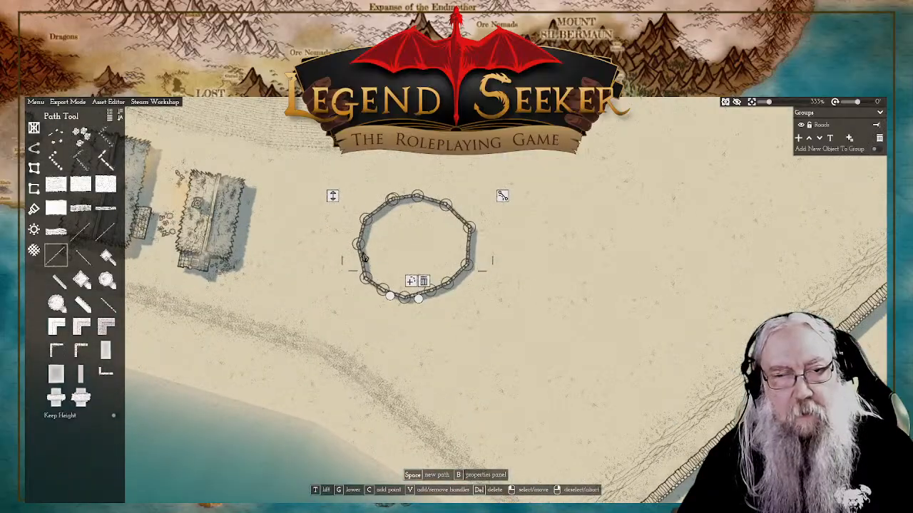
right_click(332, 201)
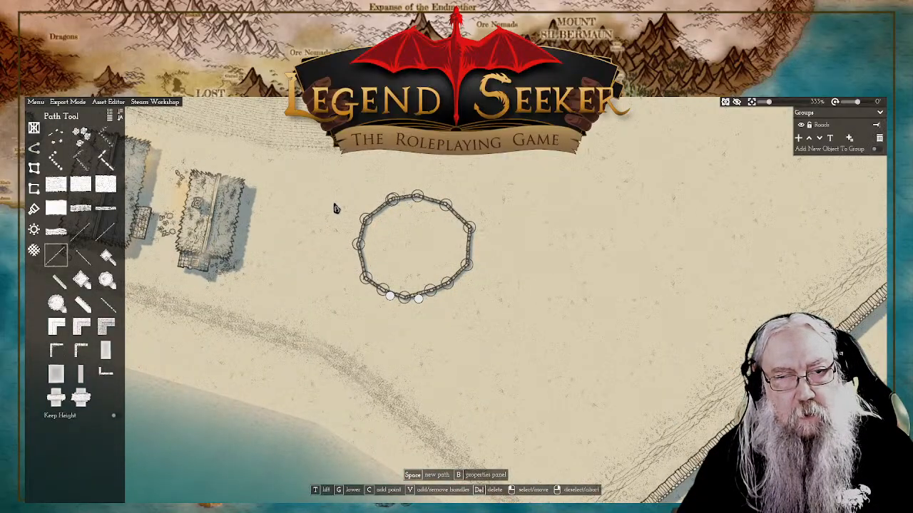
right_click(335, 207)
scroll(644, 299, "down", 2)
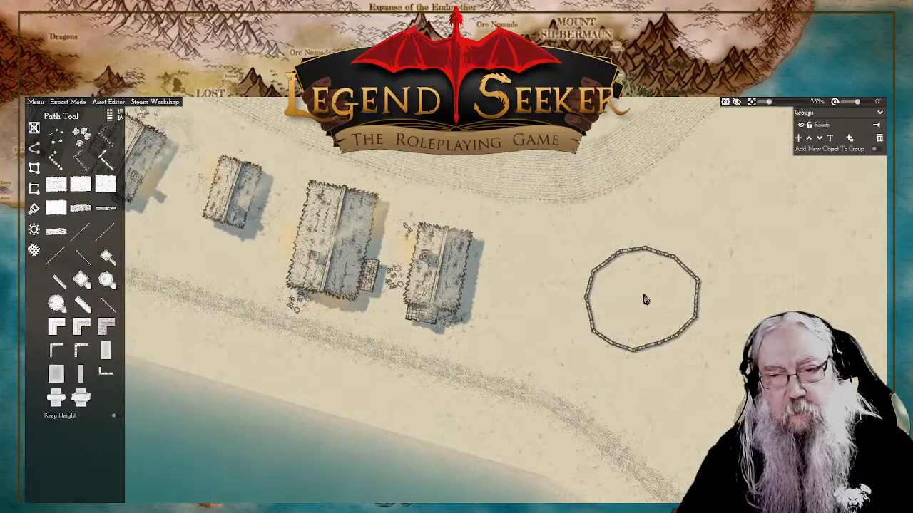
scroll(676, 316, "up", 4)
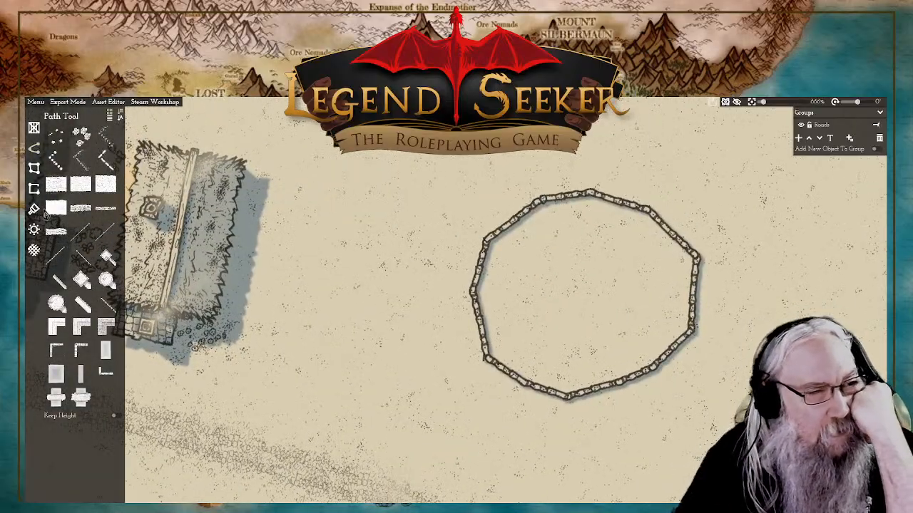
Step: Fill the ring wall with a round water plot, placing its points along the corners of the wall
left_click(34, 170)
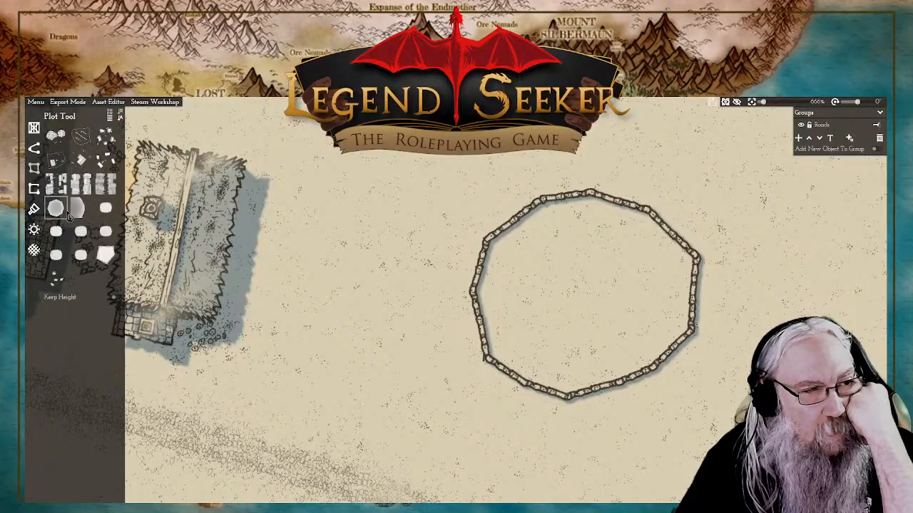
mouse_move(67, 216)
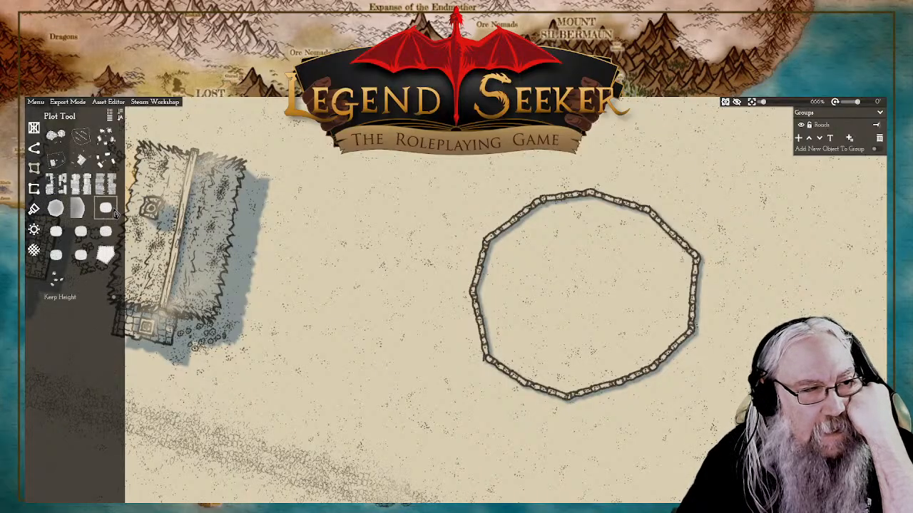
mouse_move(114, 213)
mouse_move(84, 217)
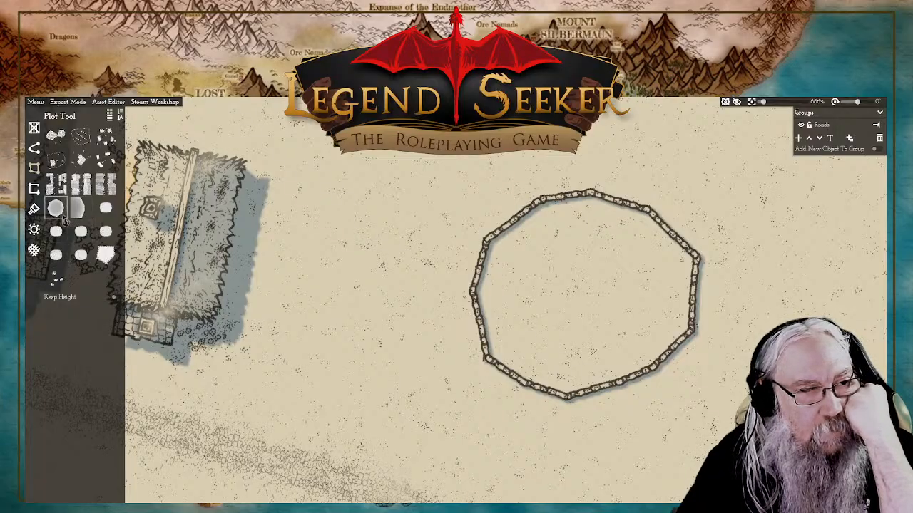
left_click(63, 221)
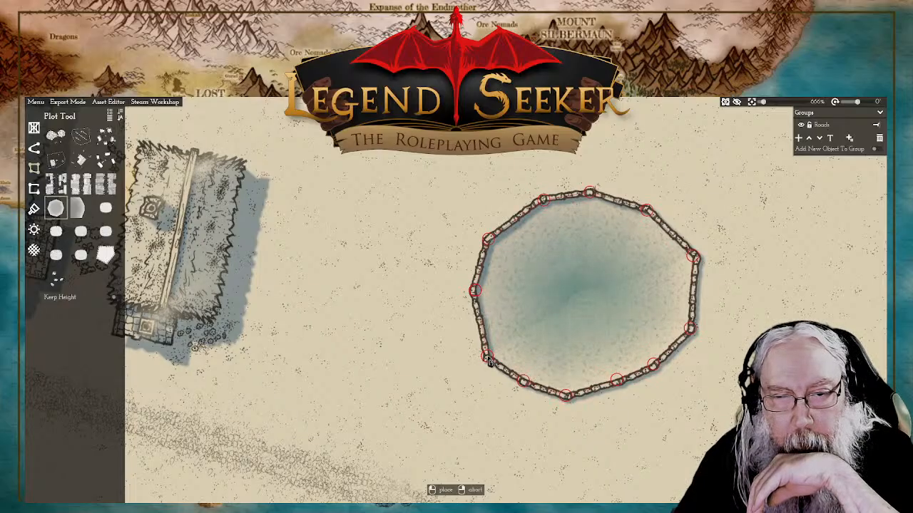
left_click(487, 357)
right_click(631, 328)
left_click_drag(775, 367, 699, 311)
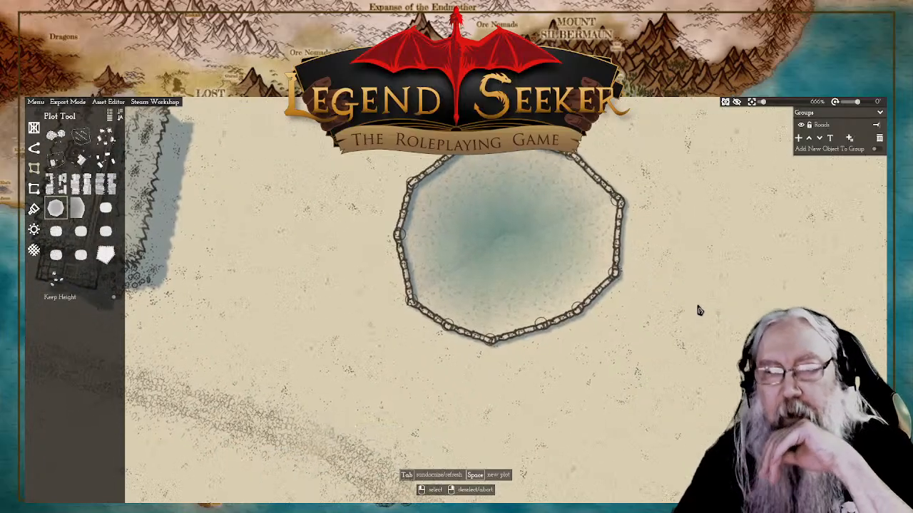
Step: Examine the new walled pond up close and against the neighbouring houses and coast
scroll(700, 310, "down", 10)
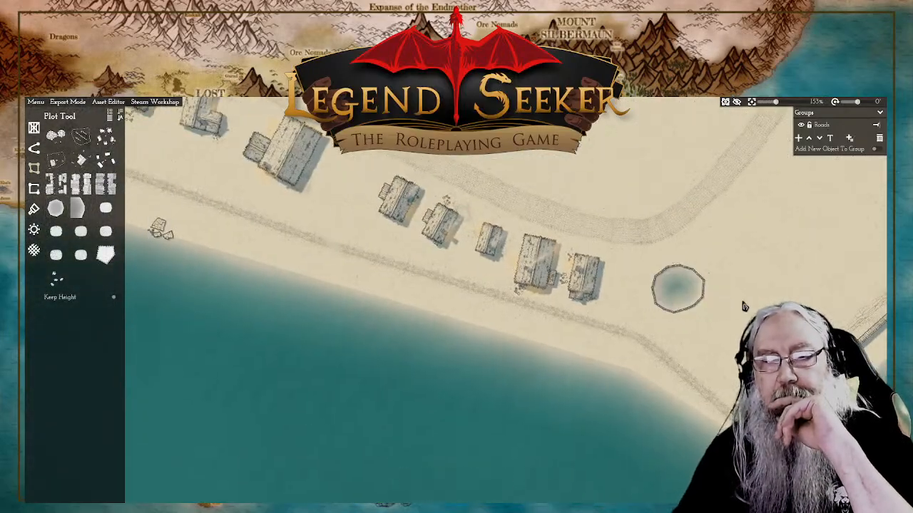
scroll(648, 305, "up", 6)
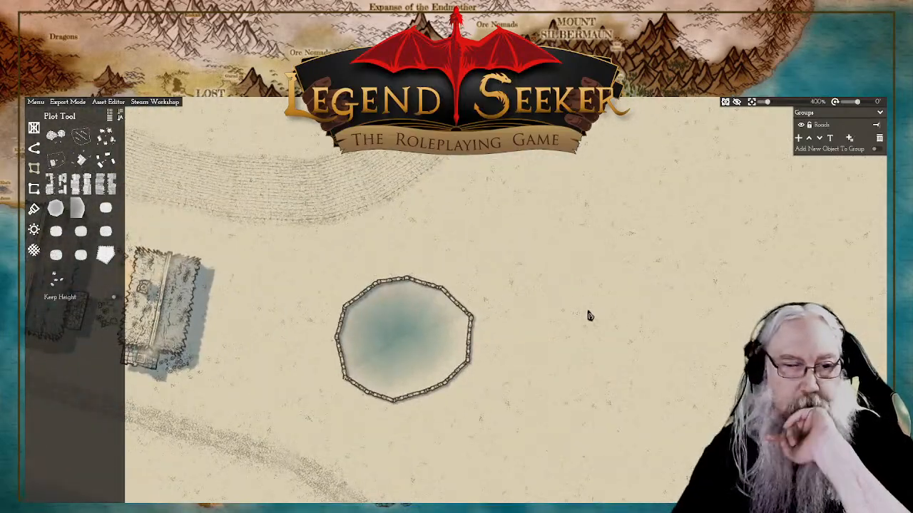
left_click(490, 306)
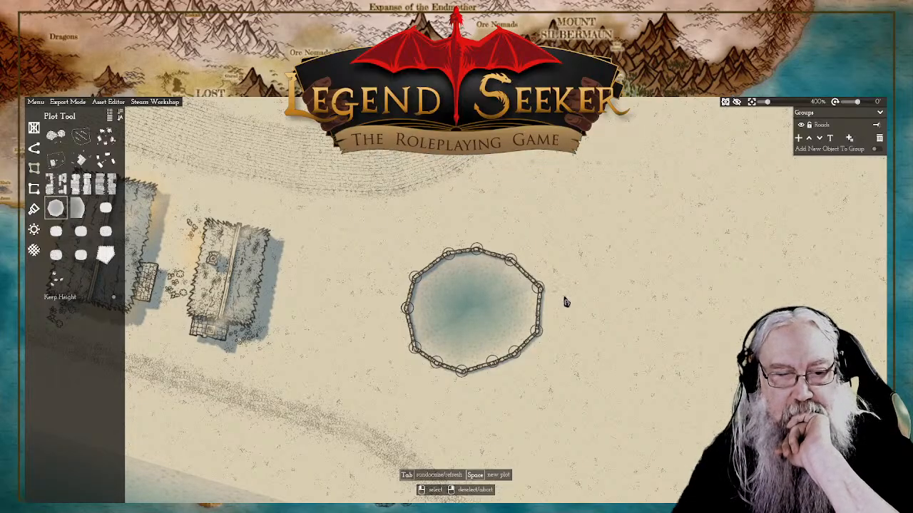
left_click_drag(570, 303, 576, 295)
right_click(499, 290)
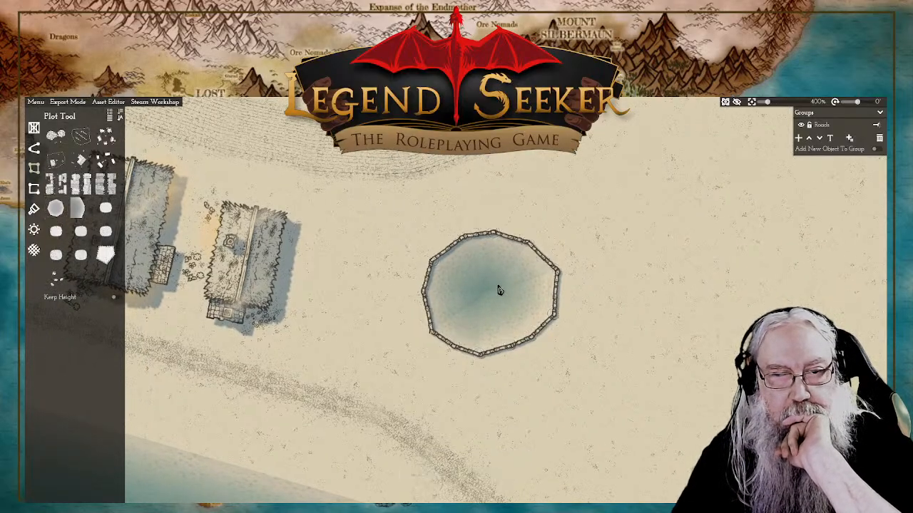
left_click(500, 291)
right_click(501, 293)
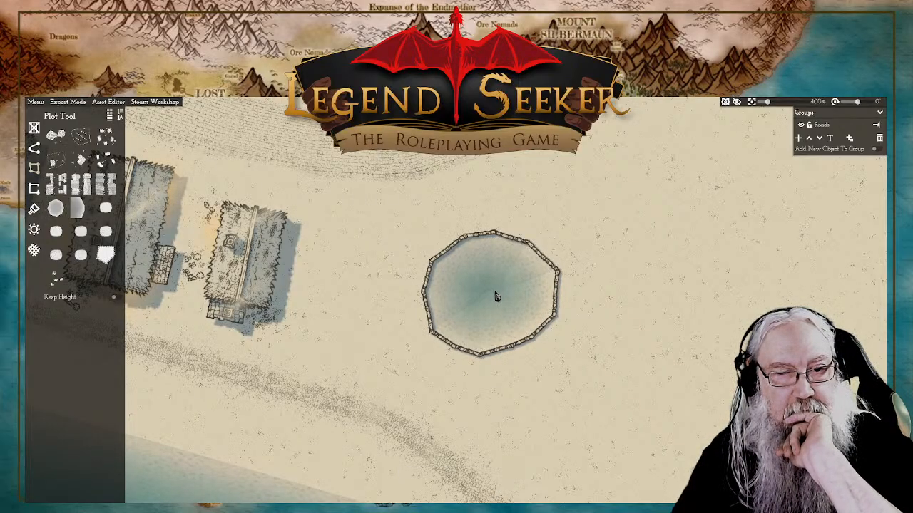
scroll(497, 296, "up", 3)
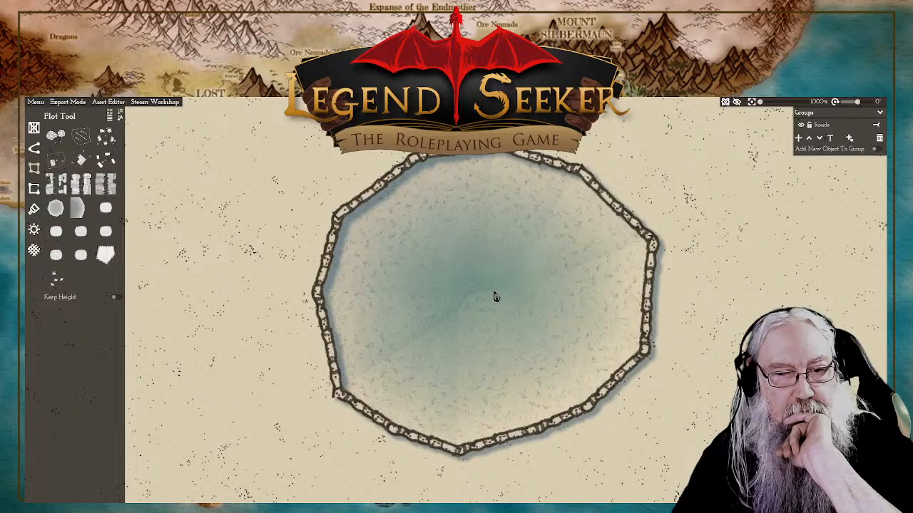
scroll(255, 305, "down", 5)
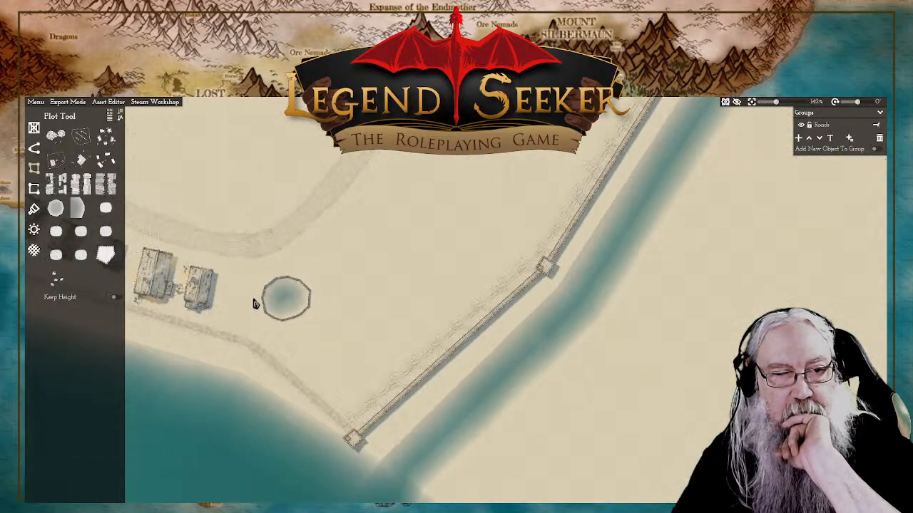
left_click_drag(350, 295, 601, 210)
scroll(535, 268, "up", 3)
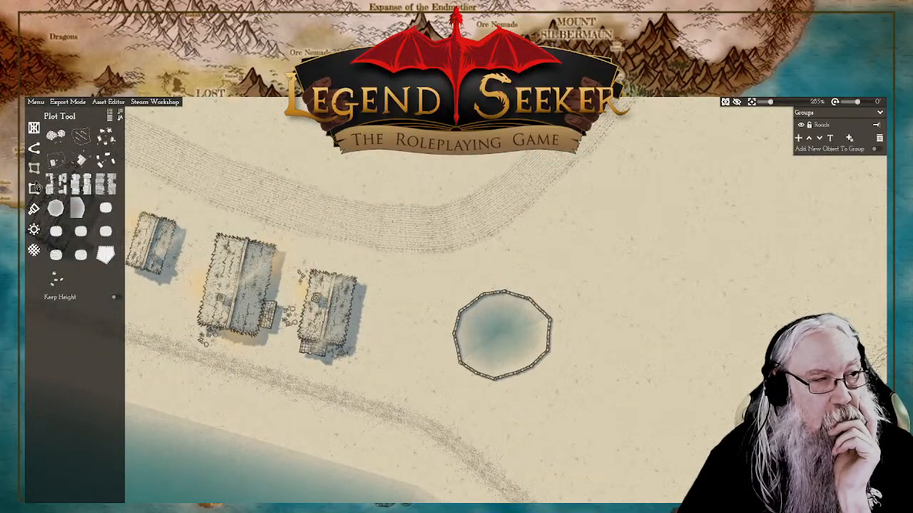
Step: Place a Stone cluster in the southwestern part of the pond
left_click(35, 148)
left_click(37, 133)
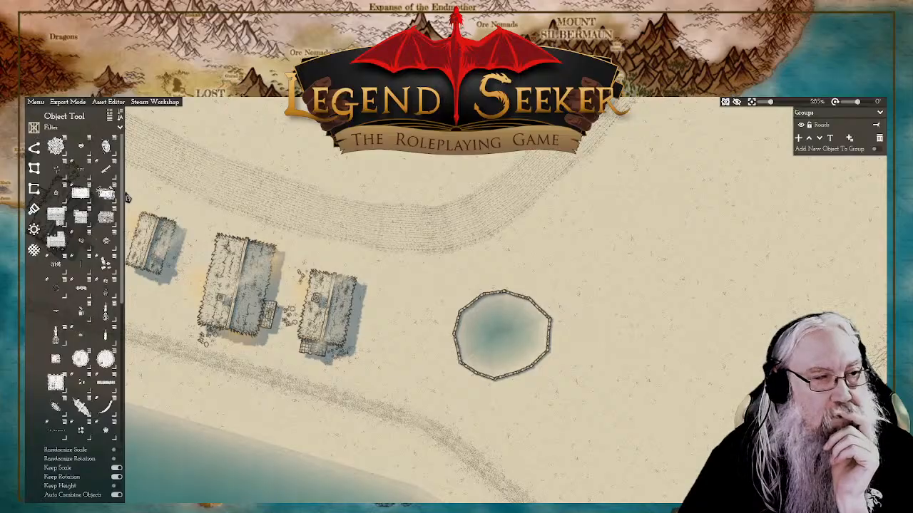
left_click(105, 146)
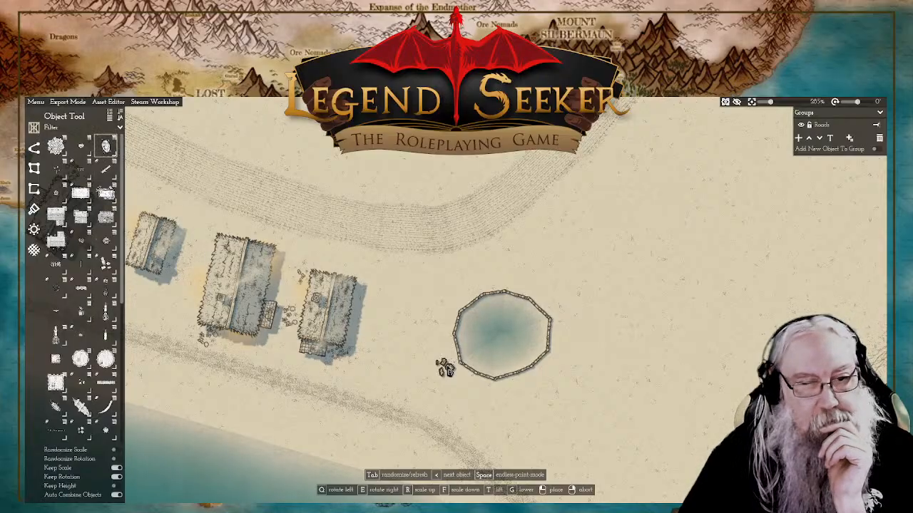
scroll(484, 341, "up", 4)
scroll(484, 341, "down", 1)
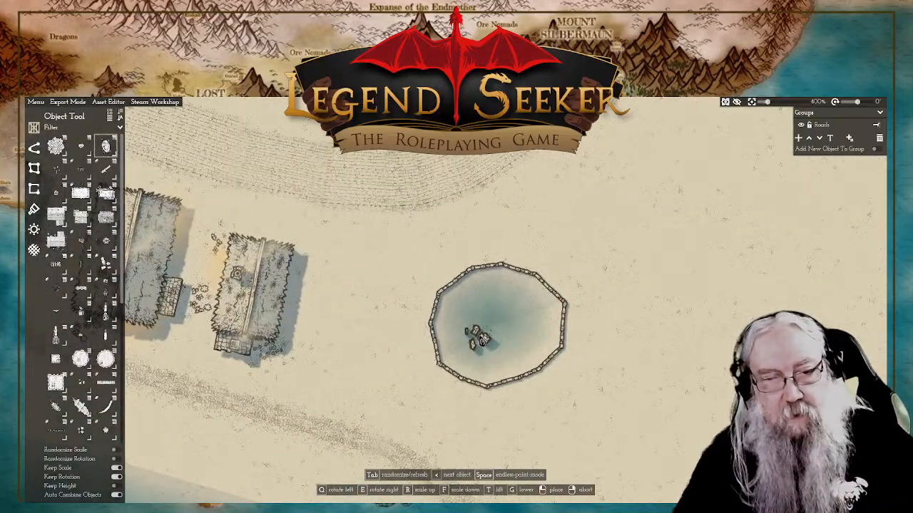
left_click(478, 343)
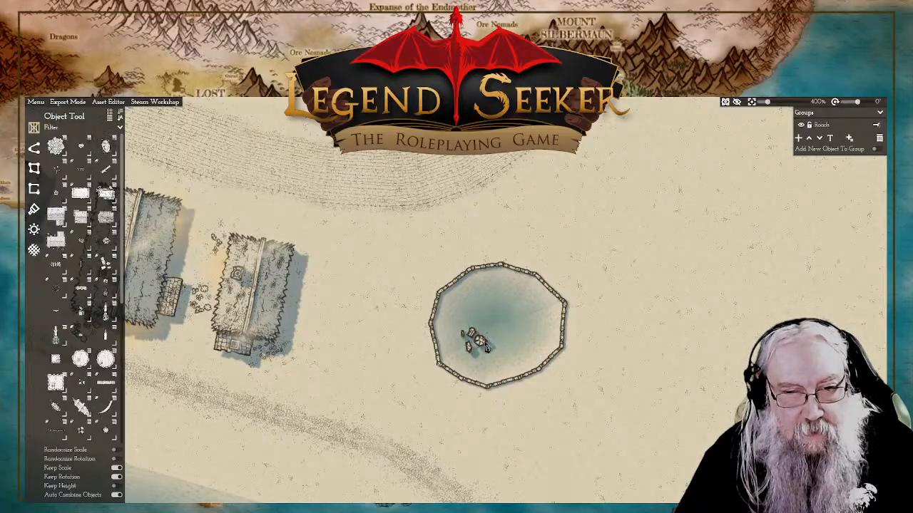
right_click(392, 345)
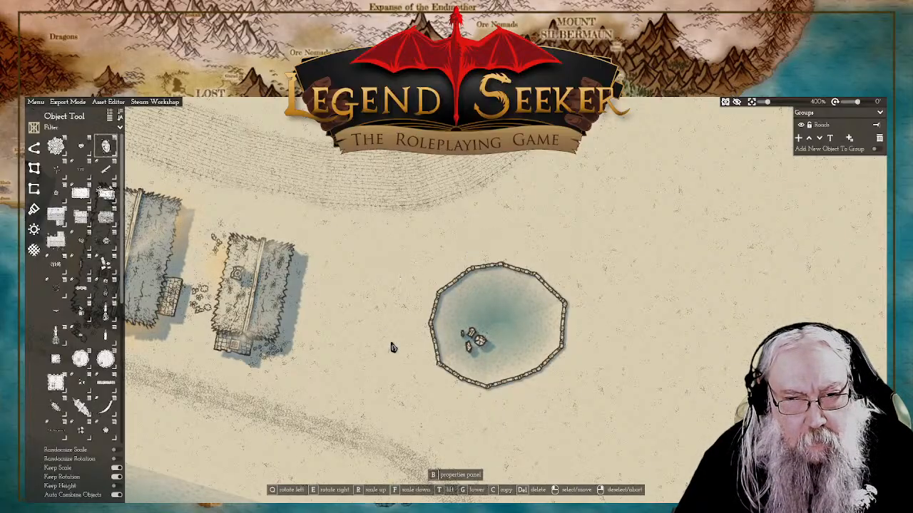
Step: Lower the stone cluster beneath the pond's water and shift it slightly east
key("g")
left_click_drag(389, 360, 391, 359)
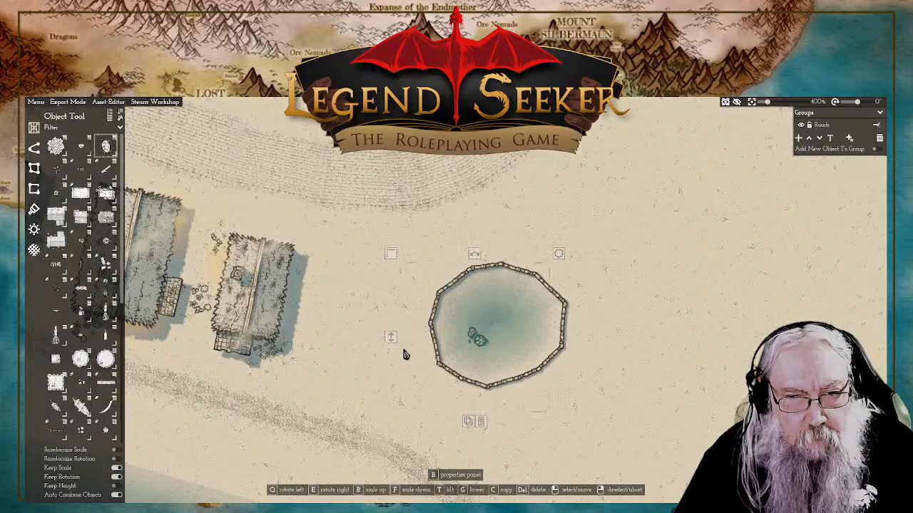
mouse_move(483, 348)
left_mouse_down()
mouse_move(490, 343)
mouse_move(481, 336)
left_mouse_up()
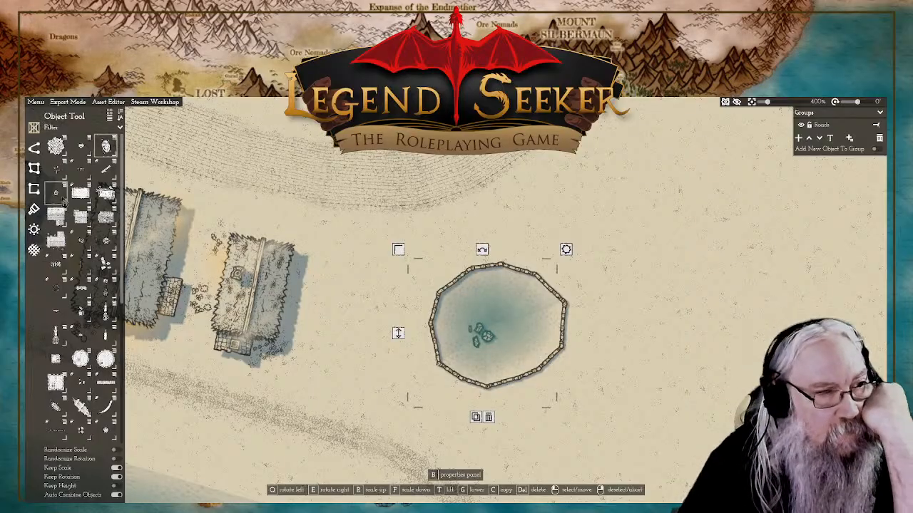
Step: Place two Stone clusters of different shapes in the eastern part of the pond, the larger one south of the smaller
mouse_move(61, 178)
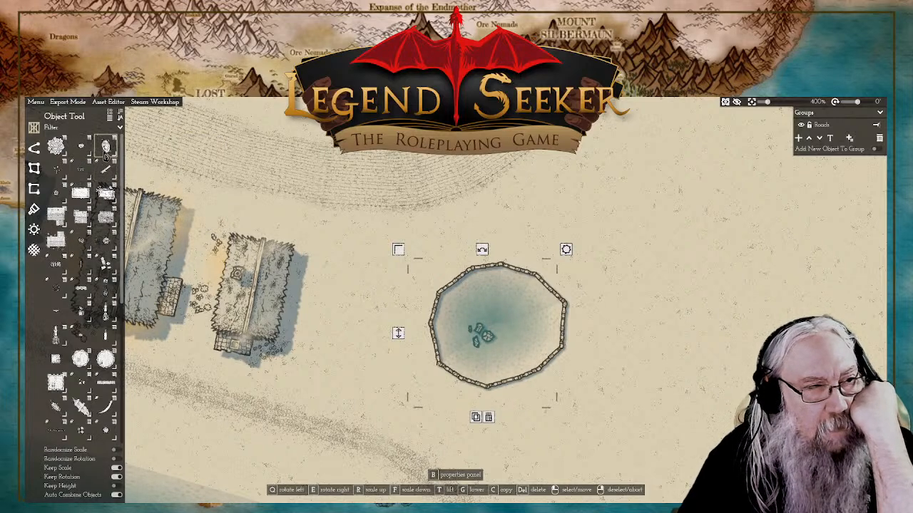
mouse_move(105, 152)
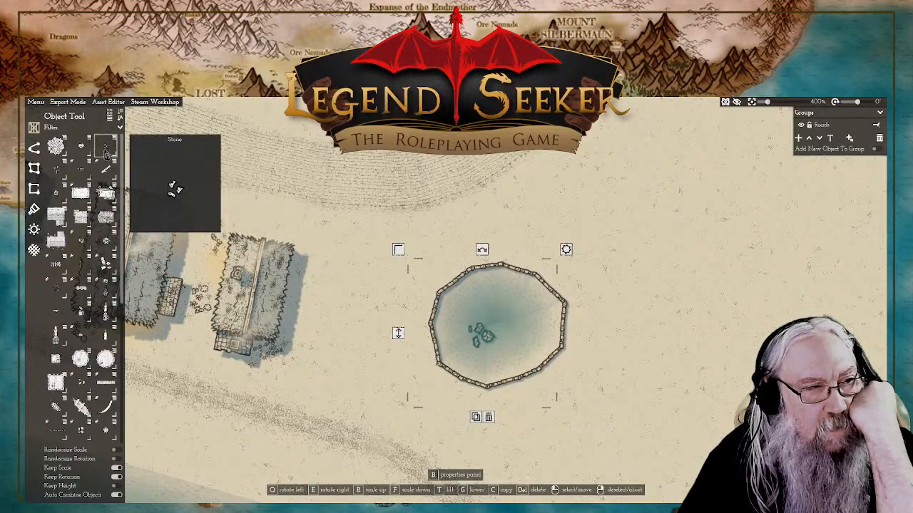
left_click(106, 149)
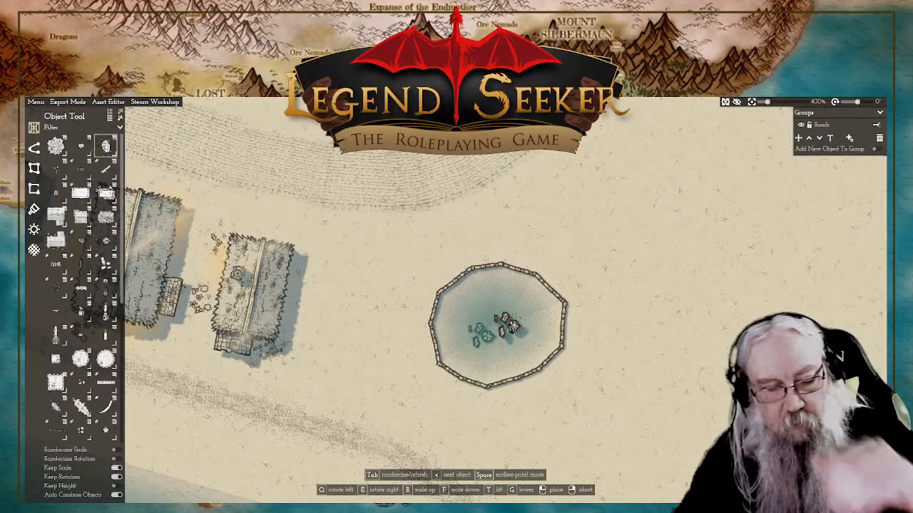
key("Tab")
key("Tab")
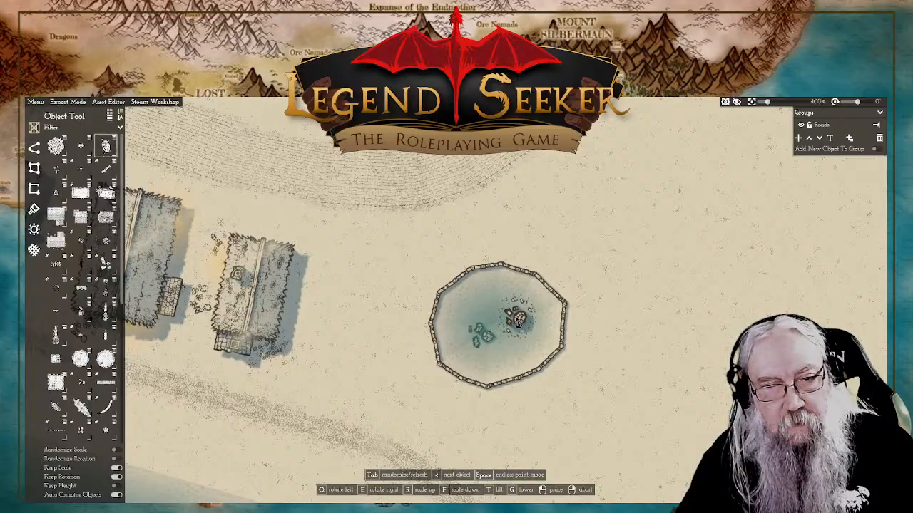
left_click(519, 323)
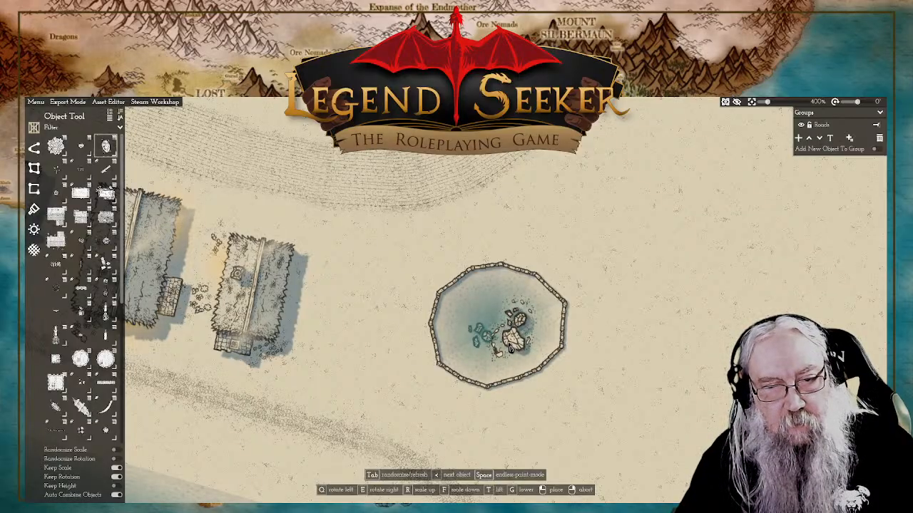
right_click(515, 341)
Step: Move the larger eastern stone cluster west beside the submerged stones and lower it beneath the pond's water
left_click(525, 325)
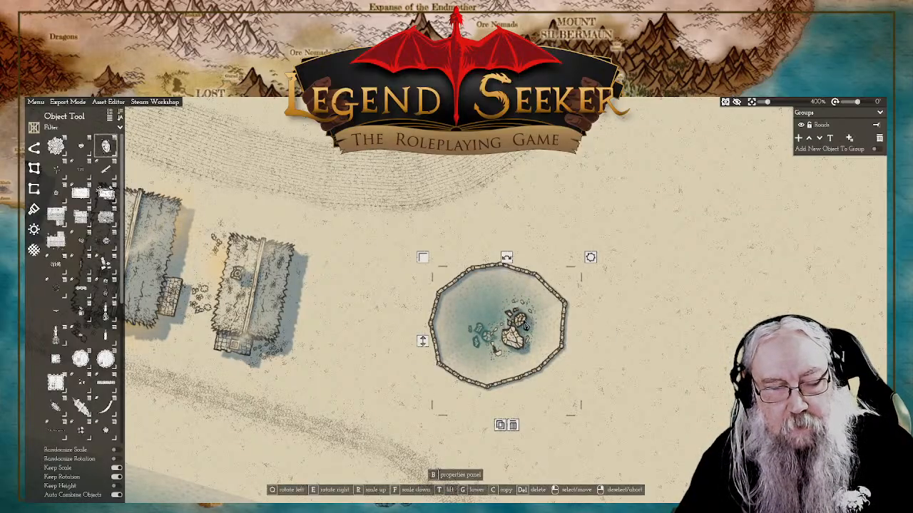
right_click(425, 351)
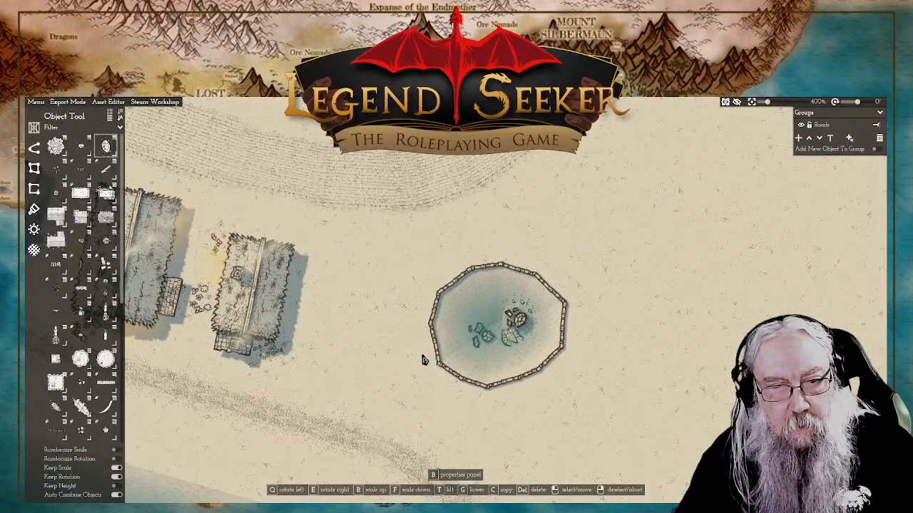
left_click_drag(518, 348, 494, 334)
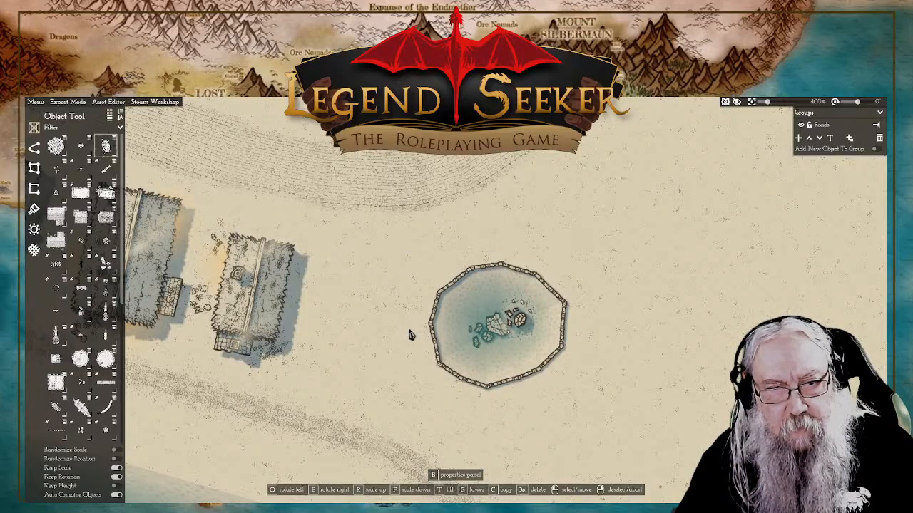
mouse_move(492, 323)
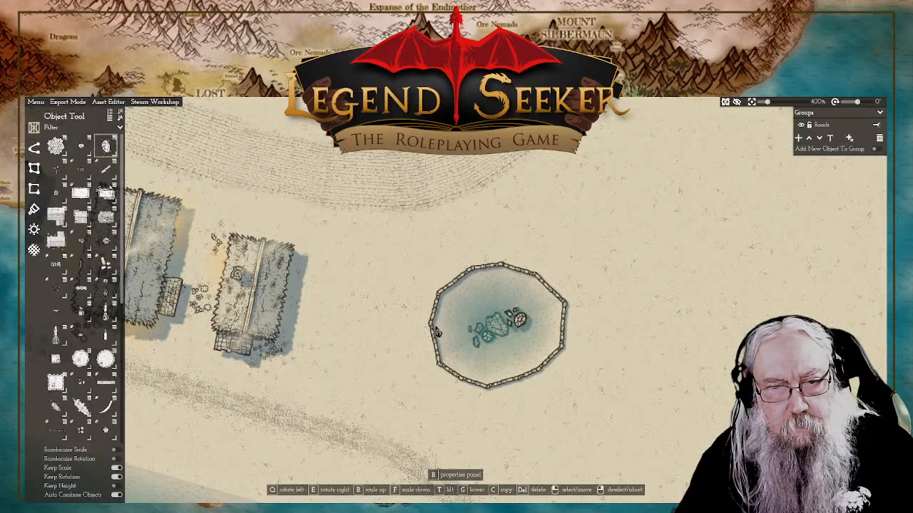
left_click_drag(438, 332, 439, 329)
Step: Move the remaining stone cluster onto the pond's northeastern wall and lower it slightly
left_click_drag(521, 326, 561, 308)
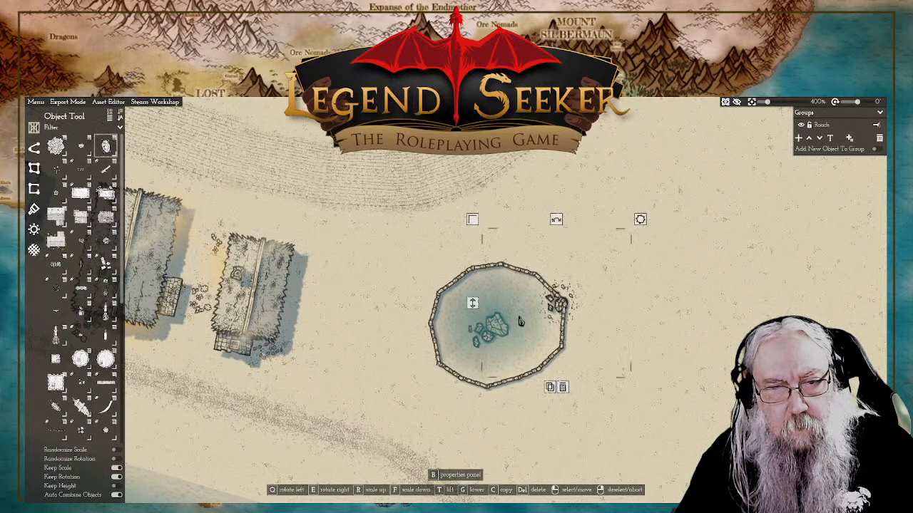
left_click_drag(472, 306, 473, 307)
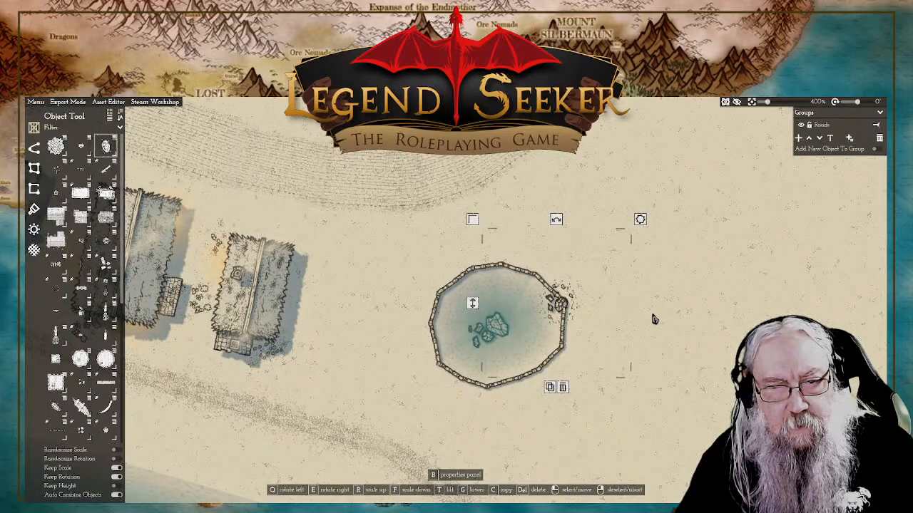
right_click(653, 317)
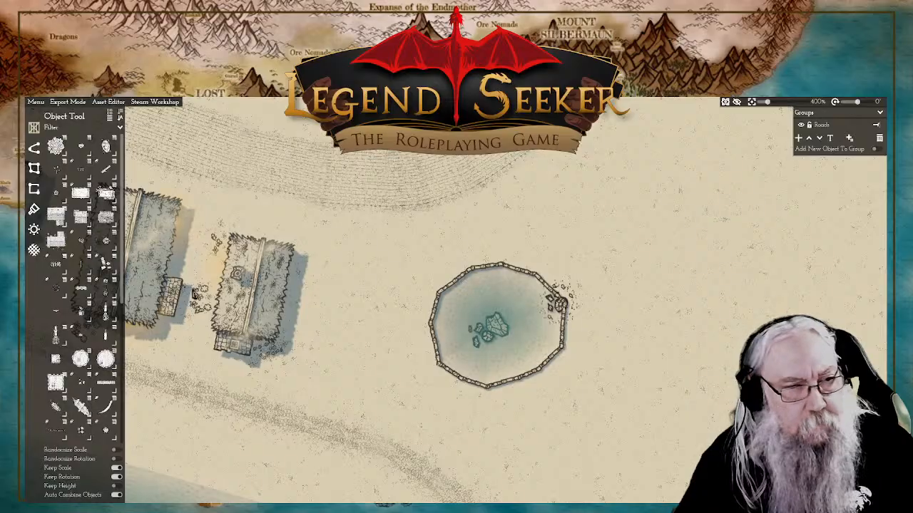
Step: Place a small pile of rubble just outside the pond's eastern wall
mouse_move(107, 355)
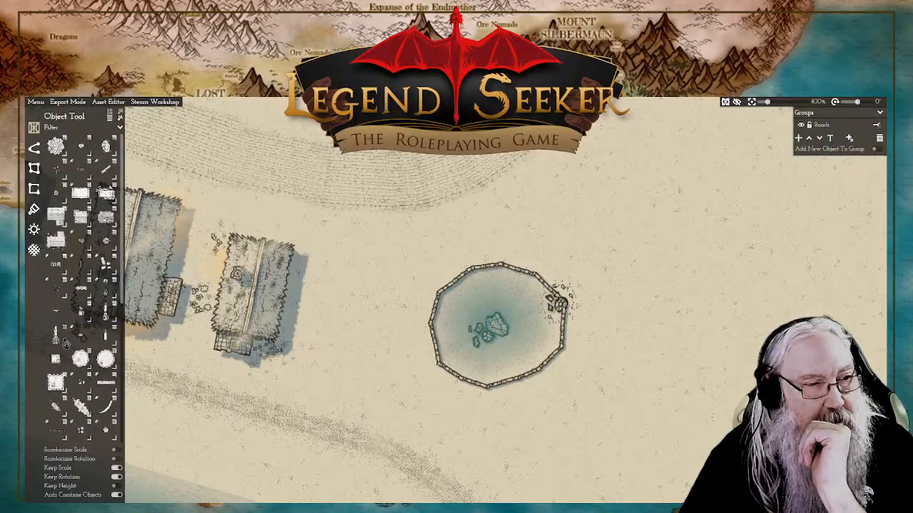
left_click(108, 265)
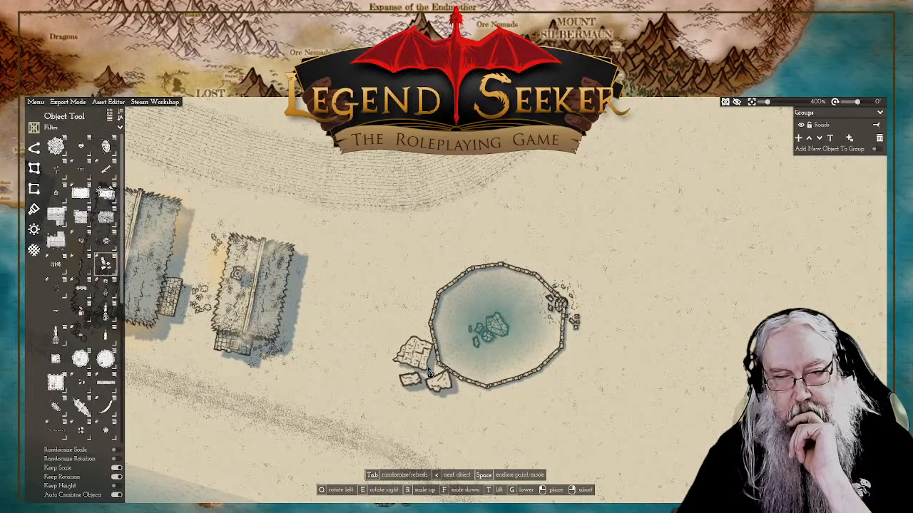
right_click(411, 373)
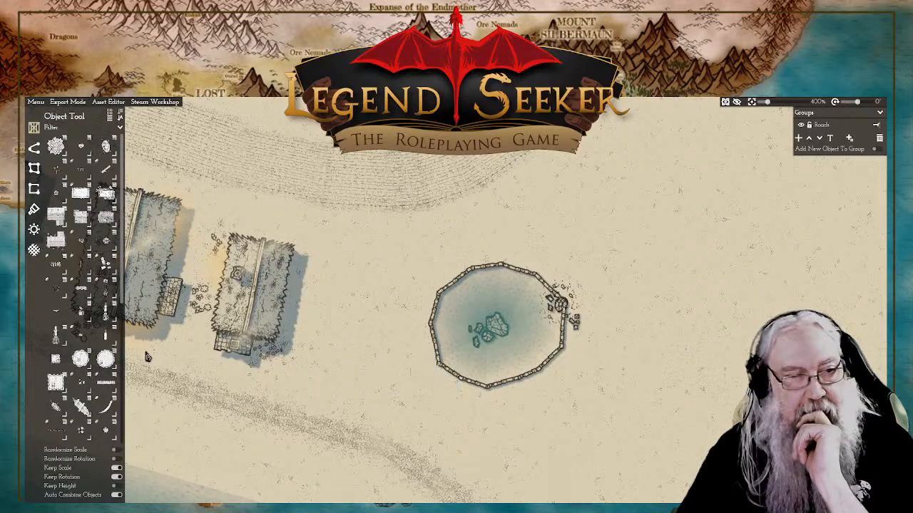
Step: Place a handcart just outside the pond's southeastern wall with its shafts pointing east
left_click(84, 326)
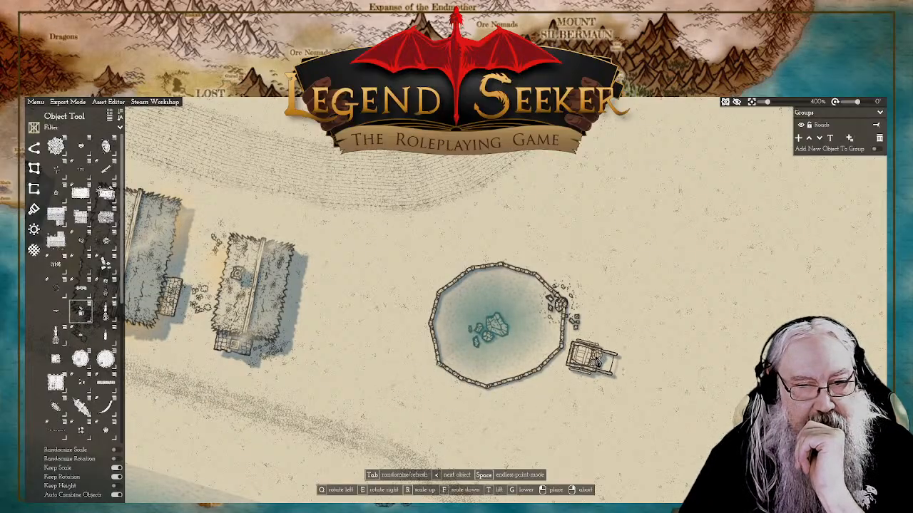
left_click(601, 360)
right_click(651, 280)
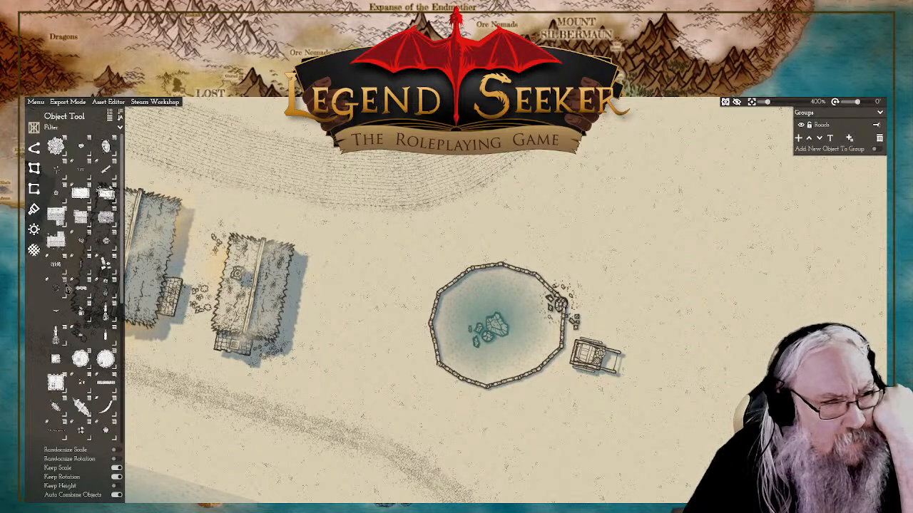
Step: Place a small group of crates between the handcart and the pond's southeastern wall
scroll(75, 296, "down", 2)
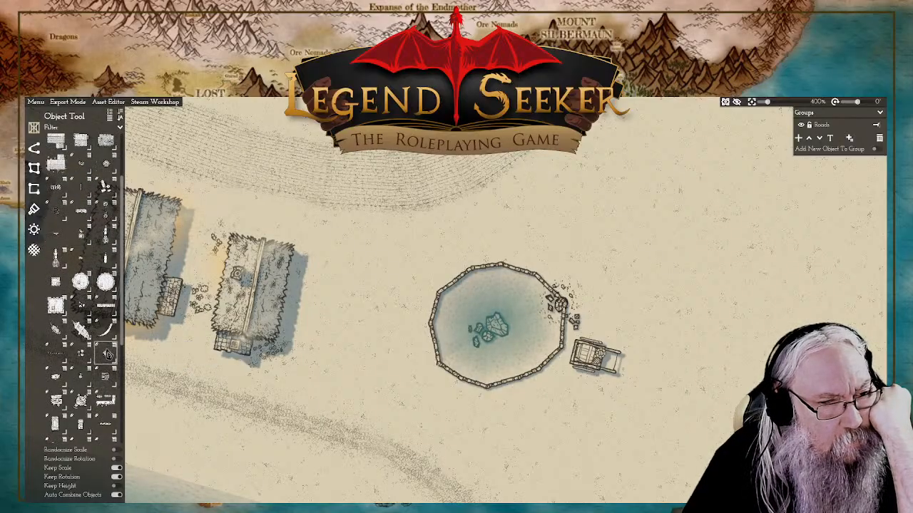
mouse_move(107, 381)
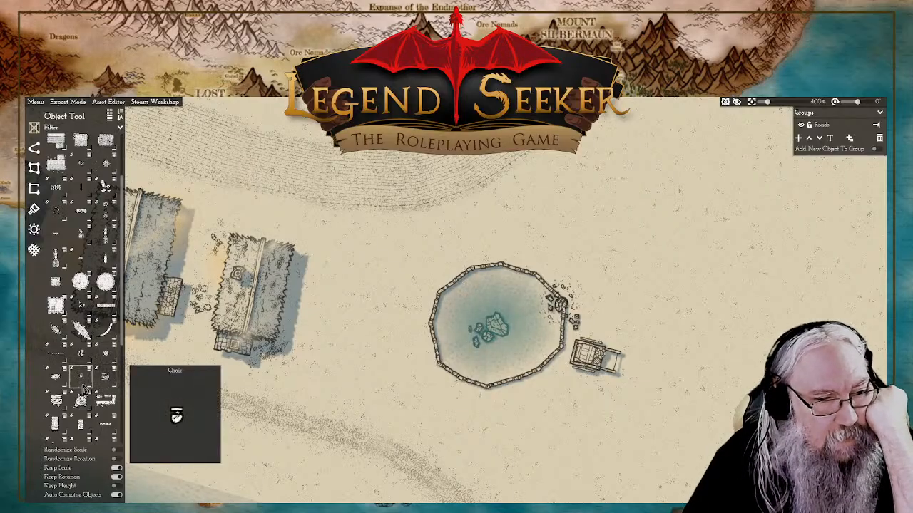
left_click(77, 358)
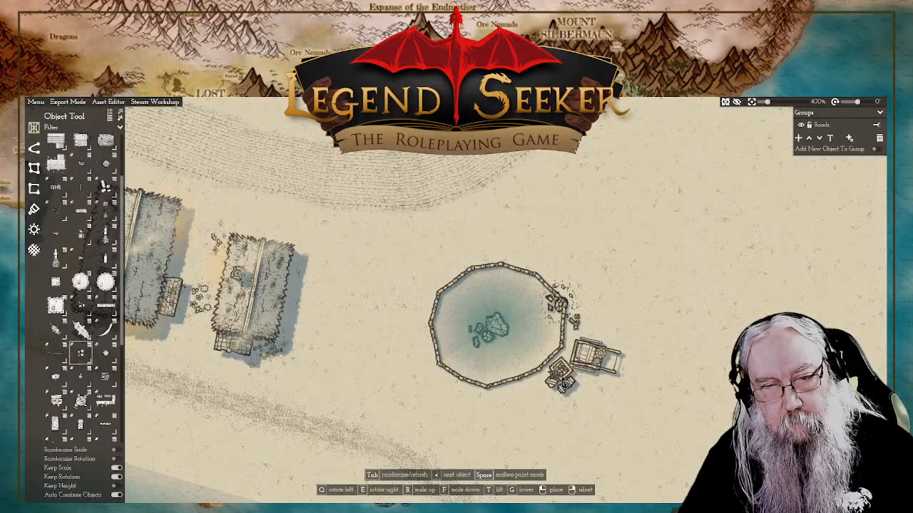
left_click(563, 382)
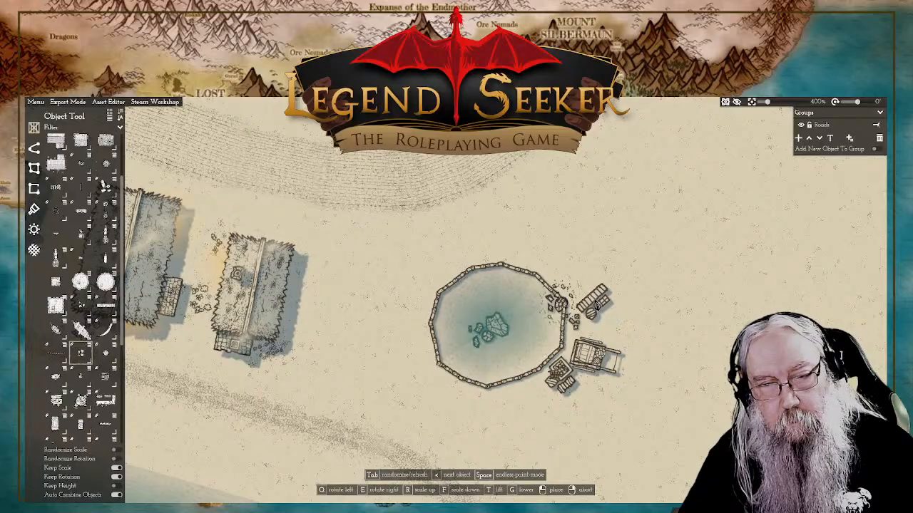
Step: Place a second crate-and-barrel group against the pond's northwestern wall, rotated to follow the wall
key("e")
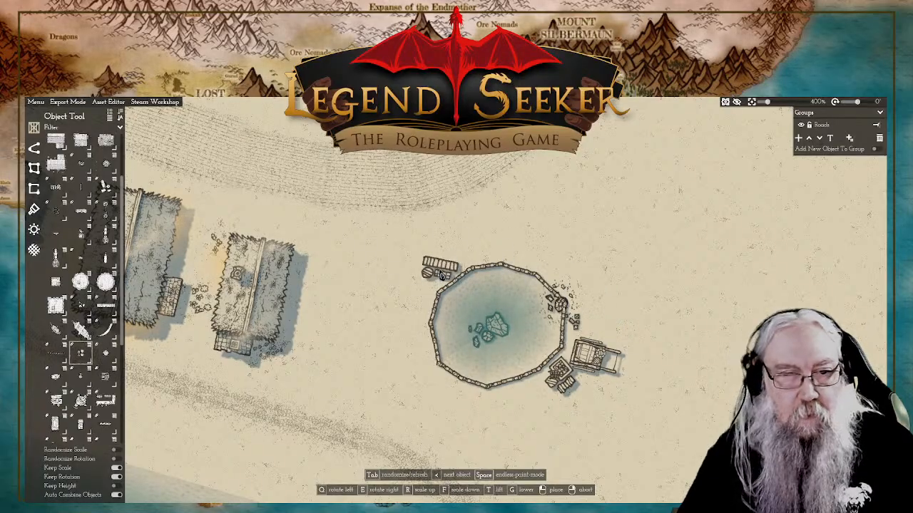
key("e")
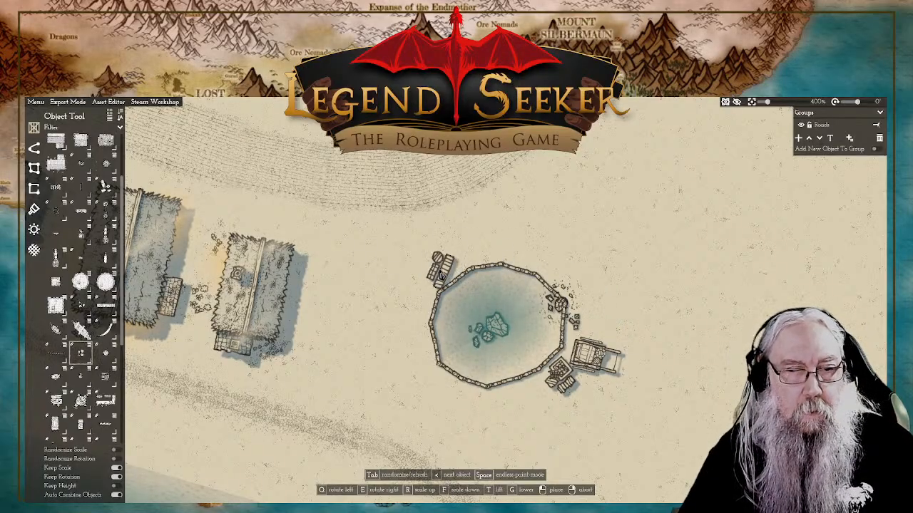
key("e")
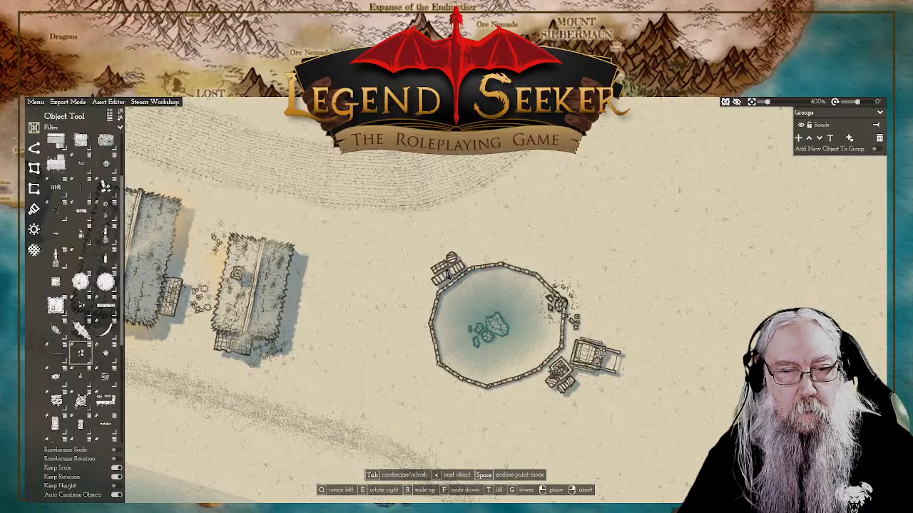
key("w")
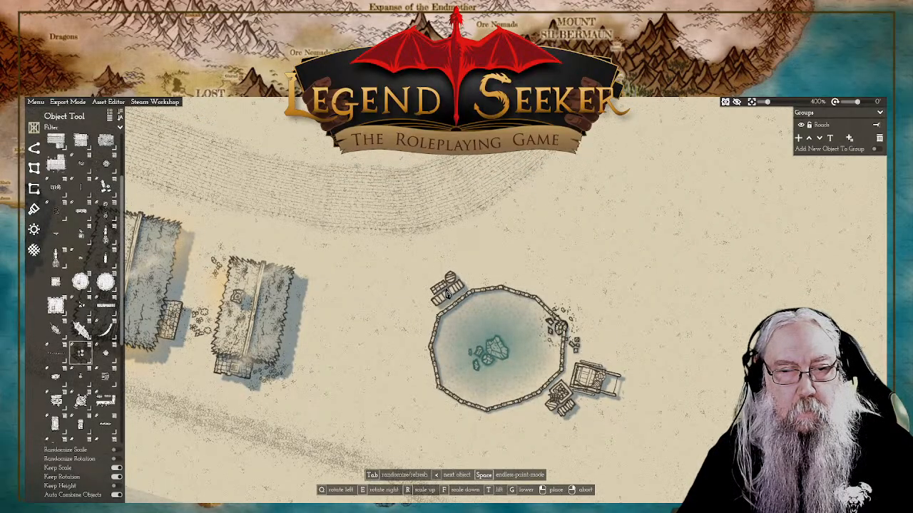
left_click(448, 298)
right_click(531, 261)
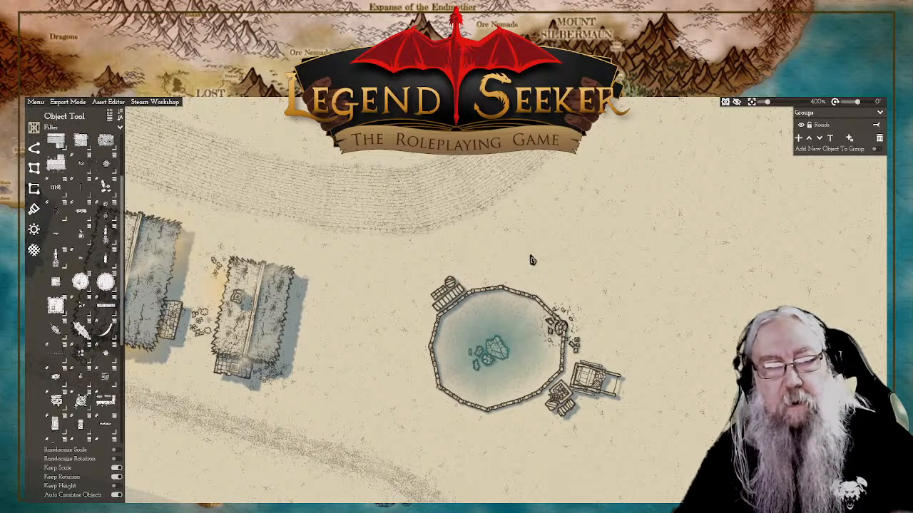
Step: Place a wooden plank platform against the pond's southwestern wall and lower it to ground level
left_click(81, 214)
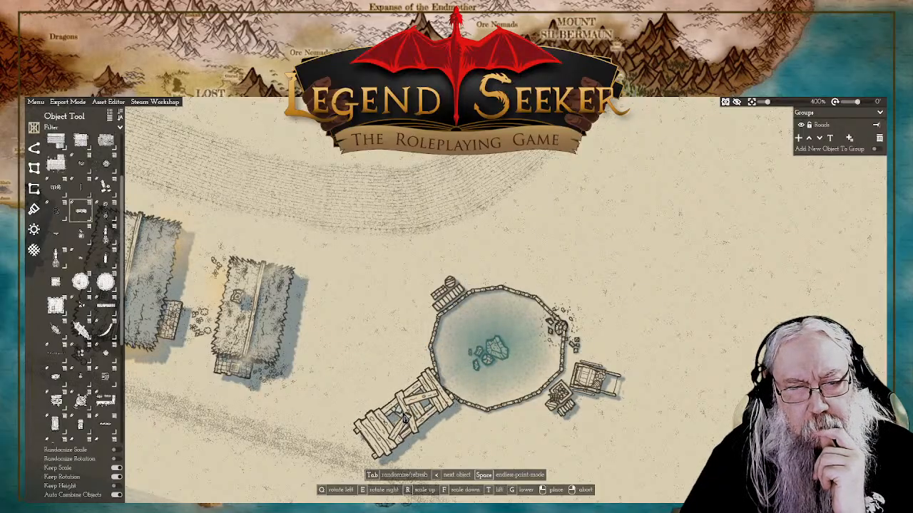
left_click(430, 406)
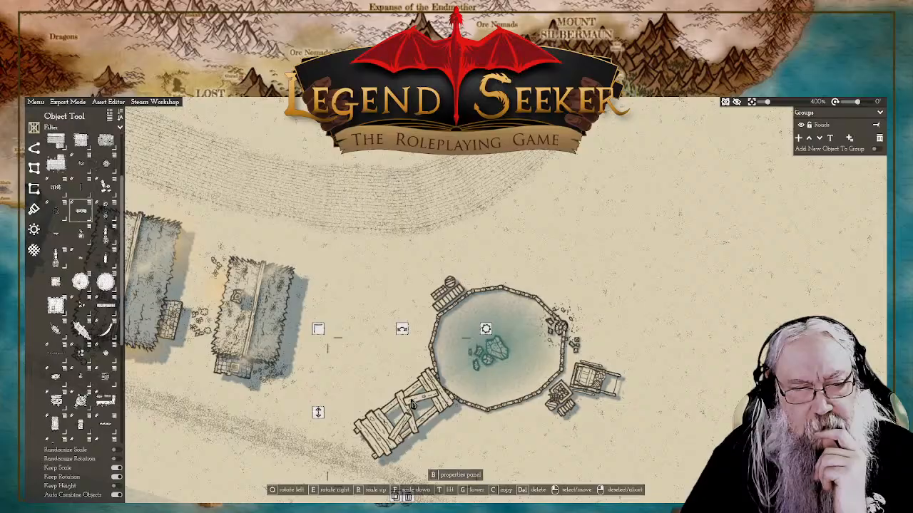
right_click(323, 420)
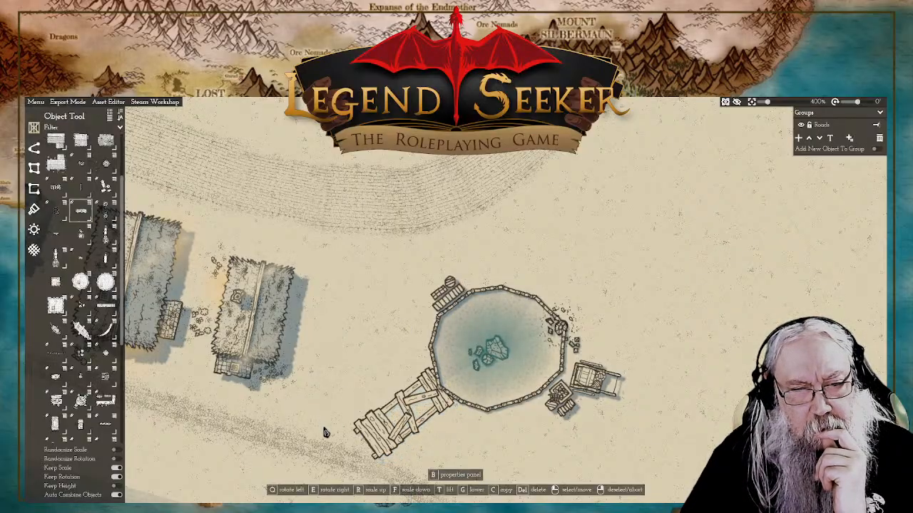
left_click(402, 413)
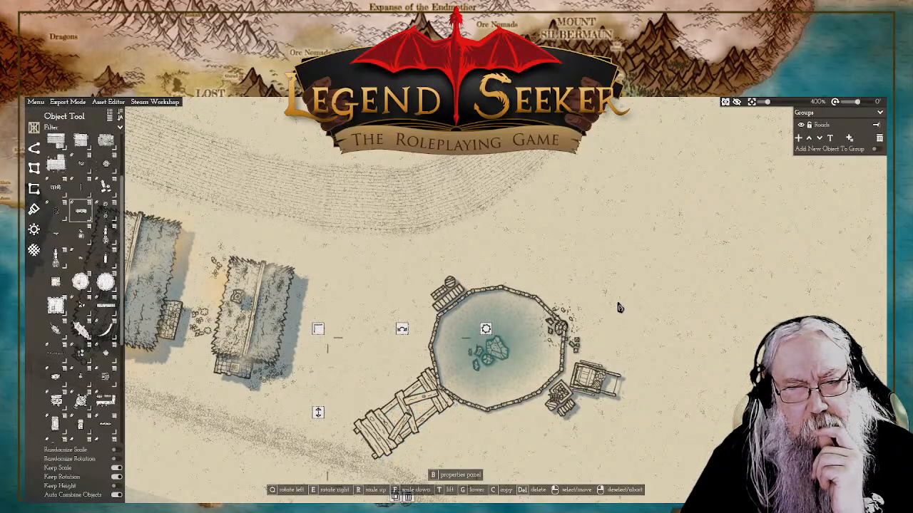
Step: Find the tools object and place its shovel variant against the pond's western wall, just above the plank platform
scroll(80, 335, "down", 3)
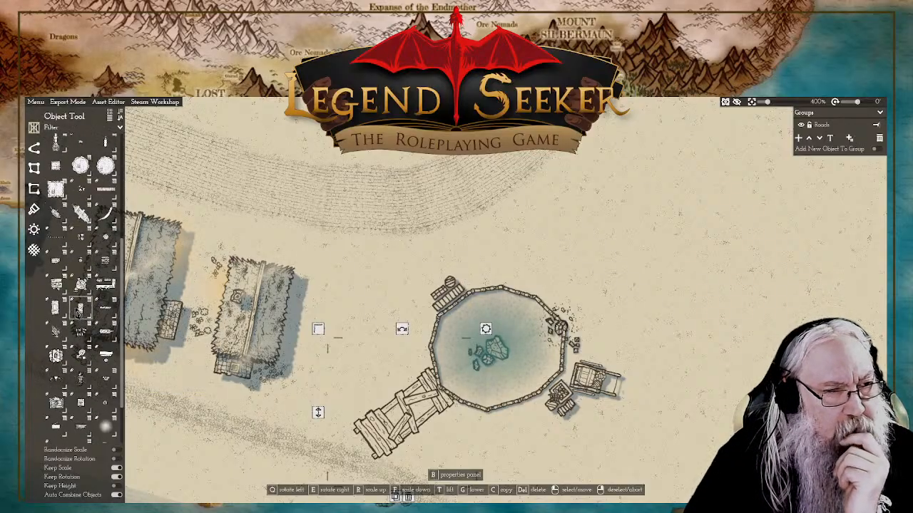
mouse_move(82, 344)
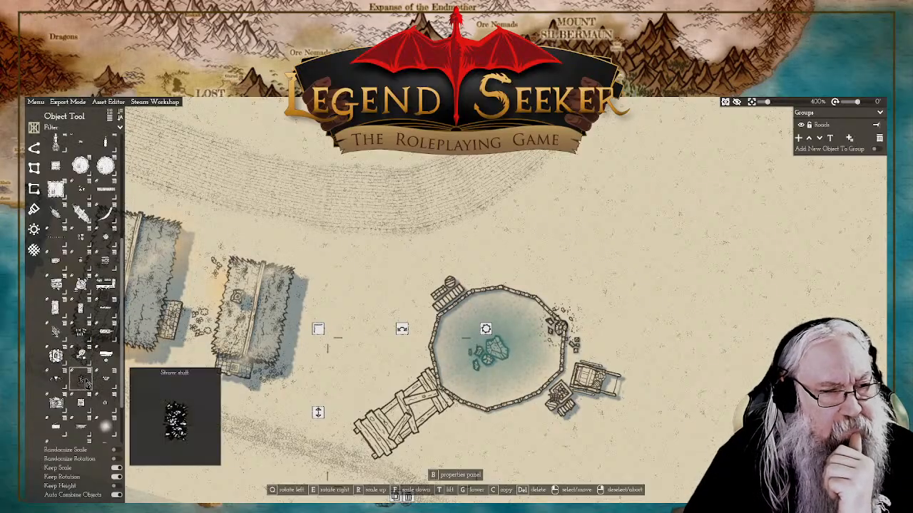
mouse_move(81, 409)
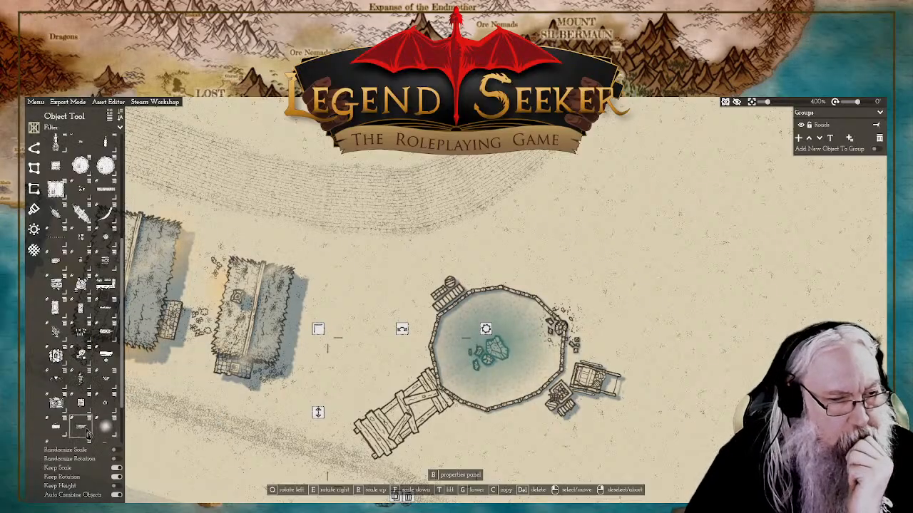
scroll(81, 412, "down", 1)
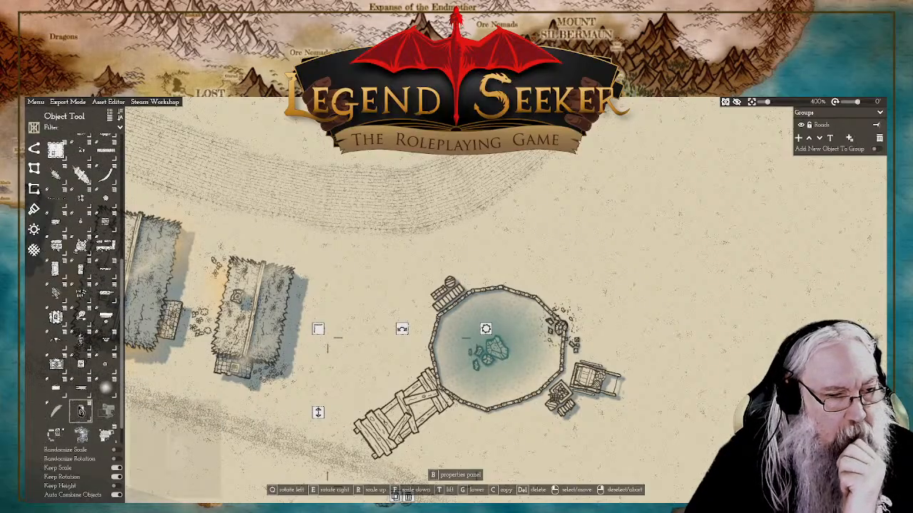
scroll(71, 403, "down", 1)
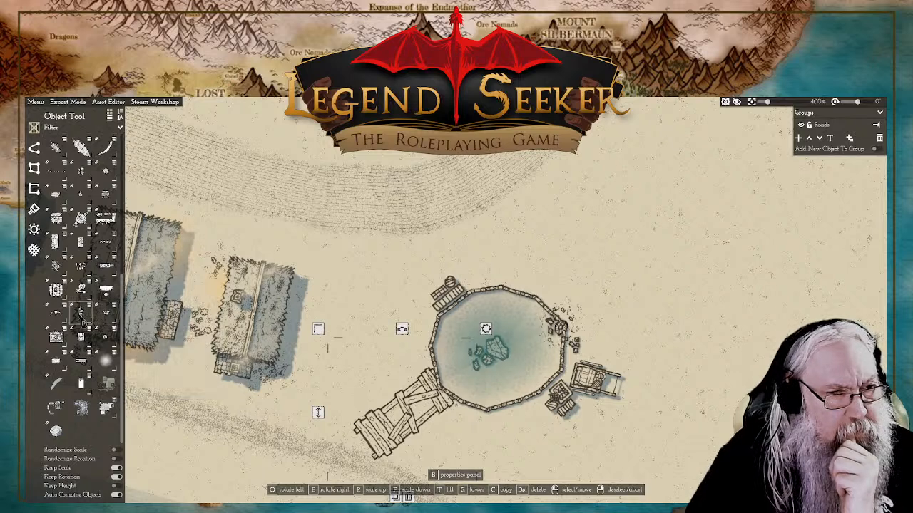
mouse_move(58, 323)
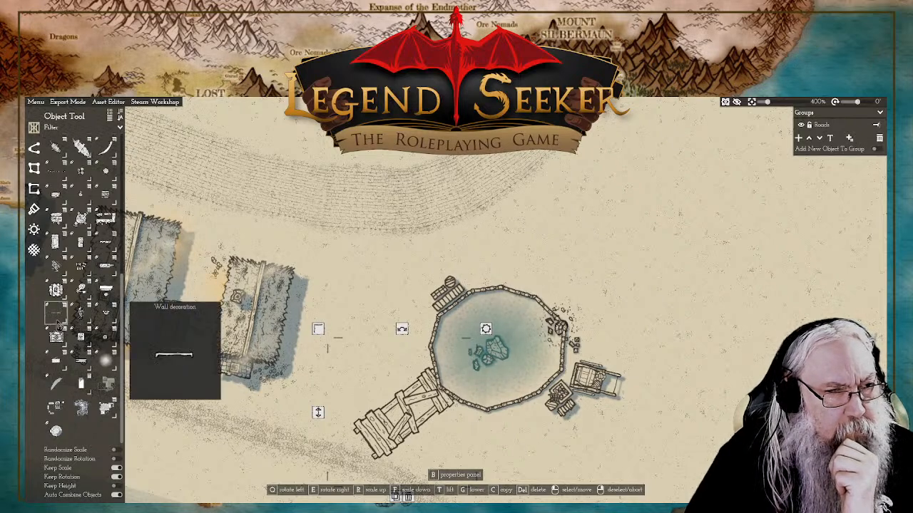
scroll(58, 323, "up", 2)
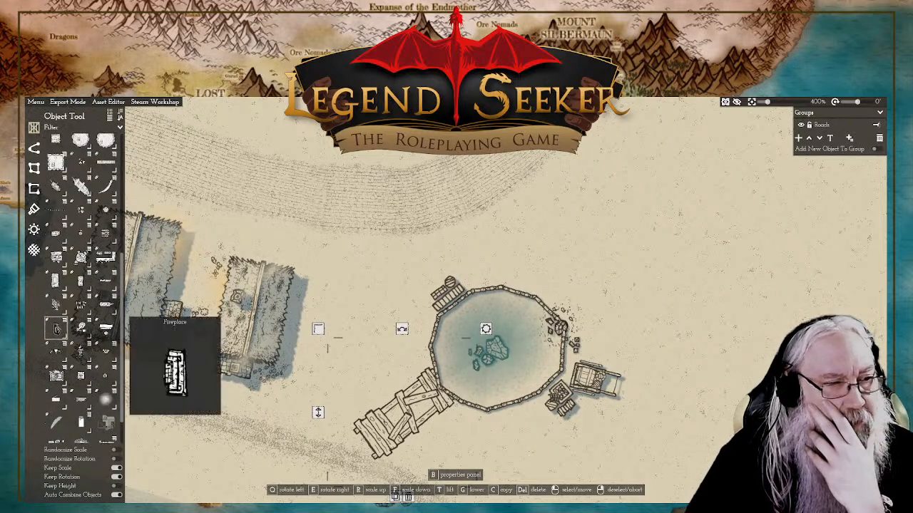
left_click(58, 312)
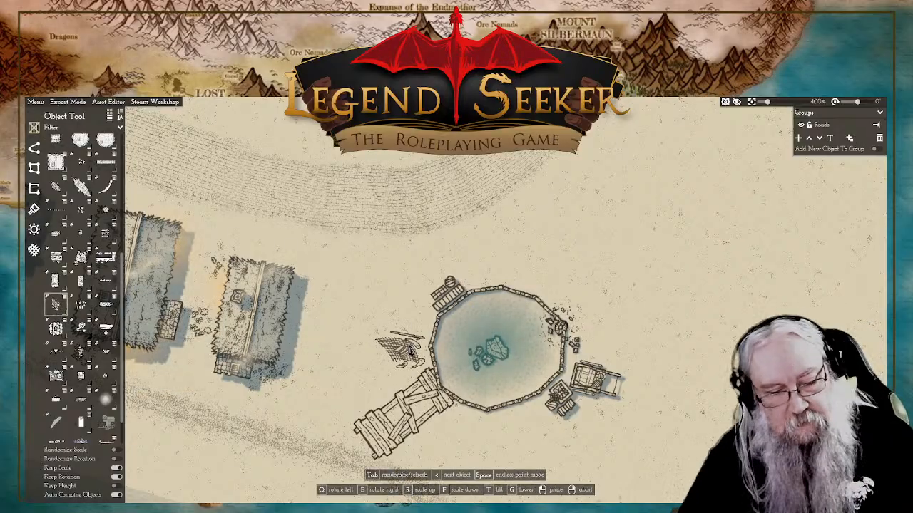
key("Tab")
left_click(418, 364)
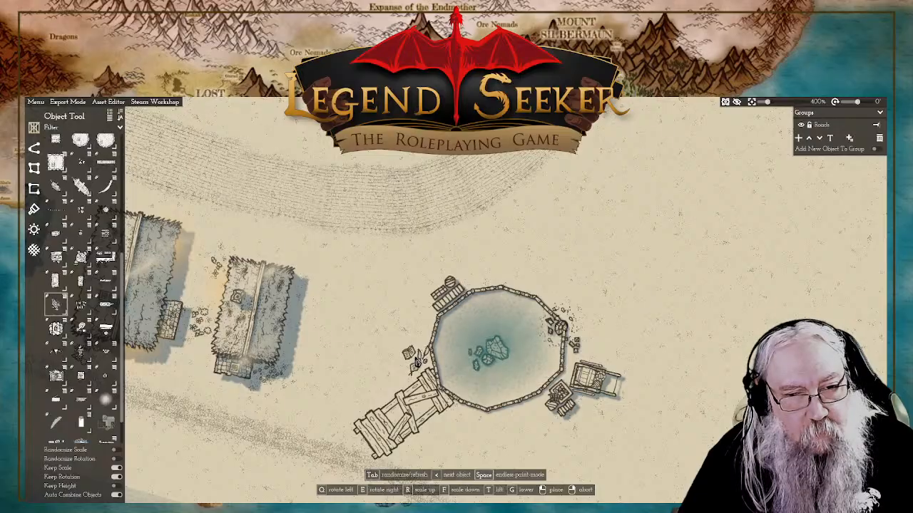
key("Tab")
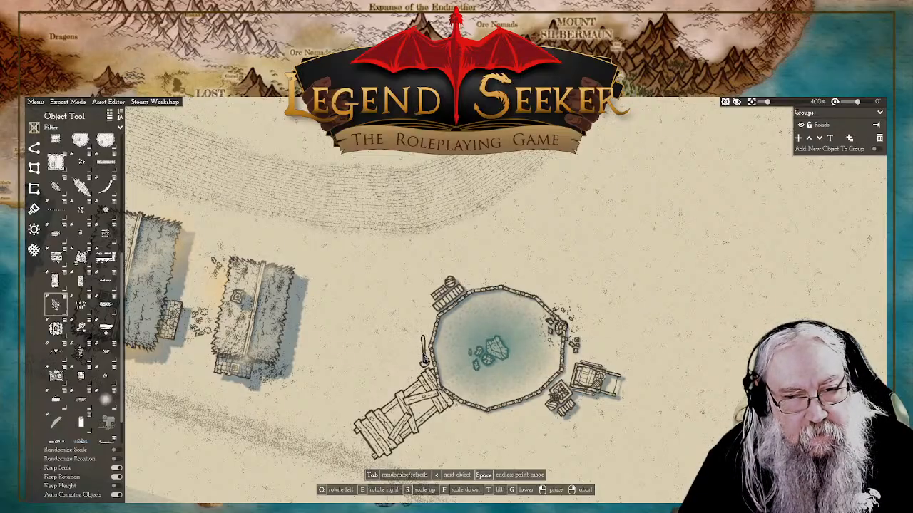
left_click(417, 362)
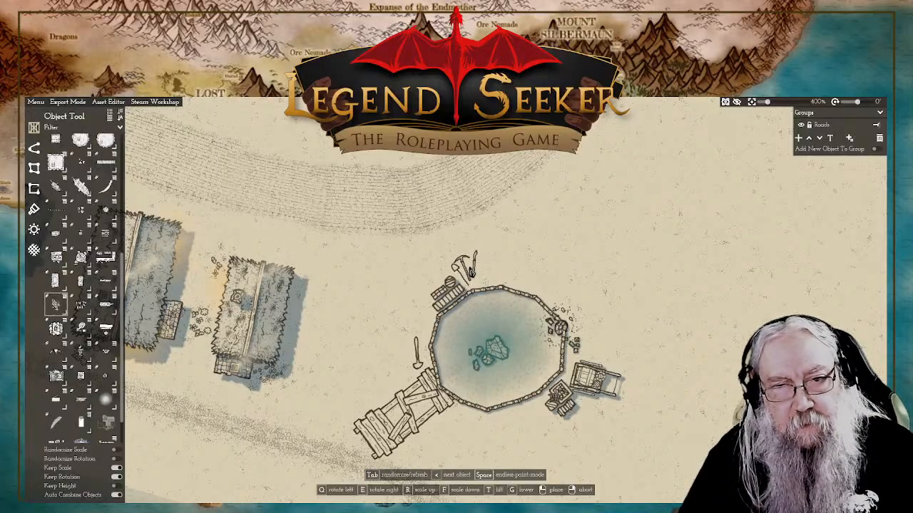
Step: Place a pickaxe tool set beside the northwestern crates and a second shovel between the handcart and the pond wall
left_click(463, 274)
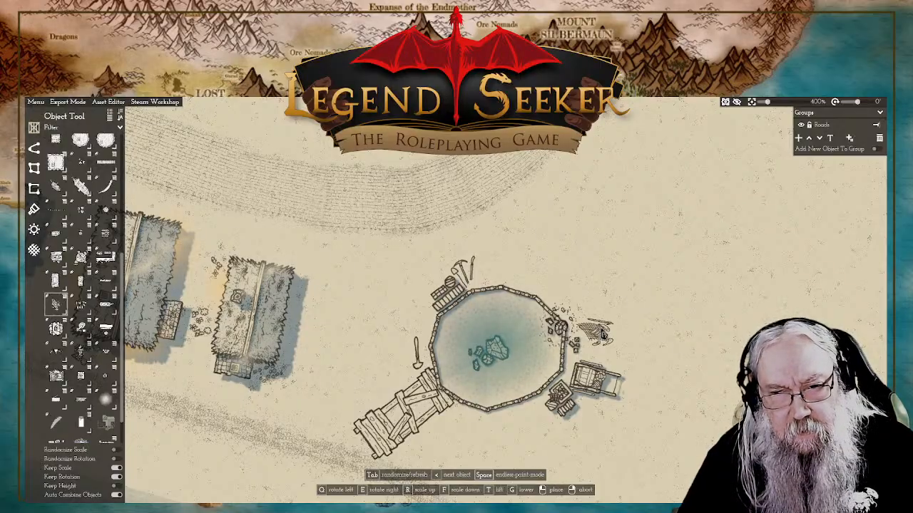
key("Tab")
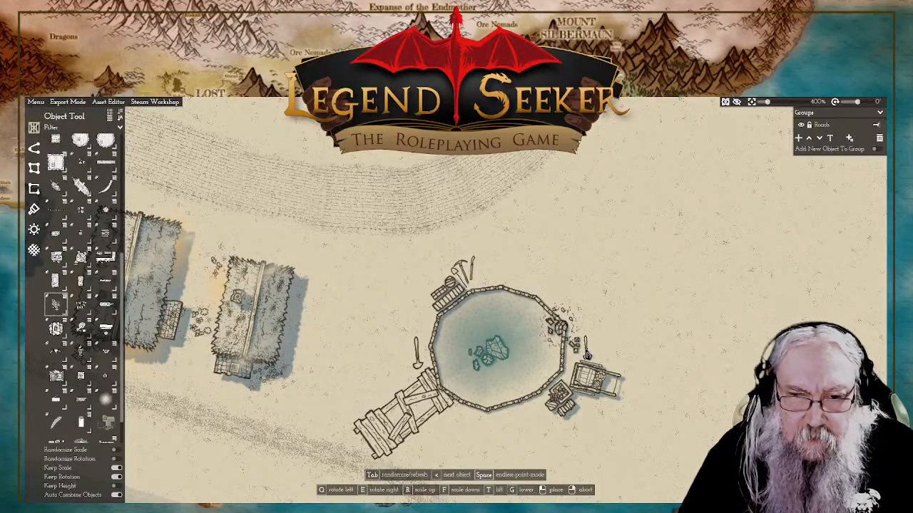
right_click(651, 329)
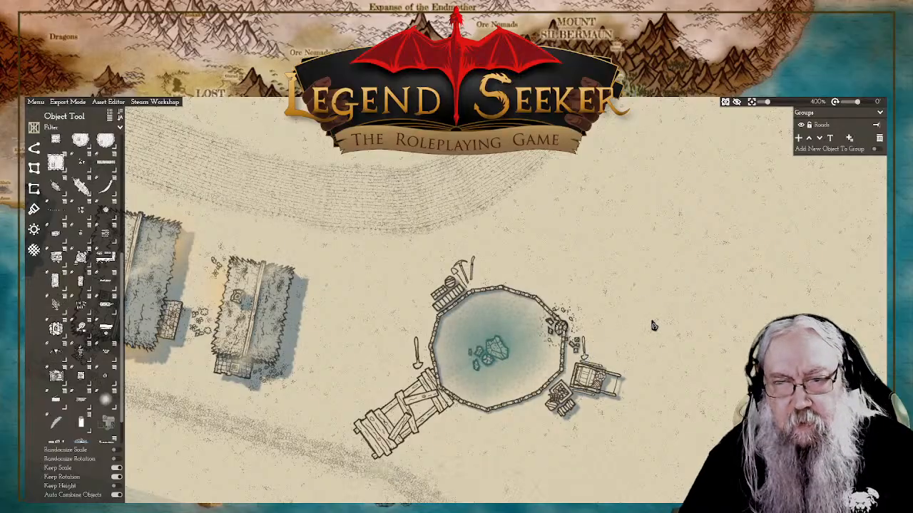
Step: Draw a small irregular seven-point stone-textured plot on the open ground northeast of the pond
left_click_drag(612, 293, 603, 306)
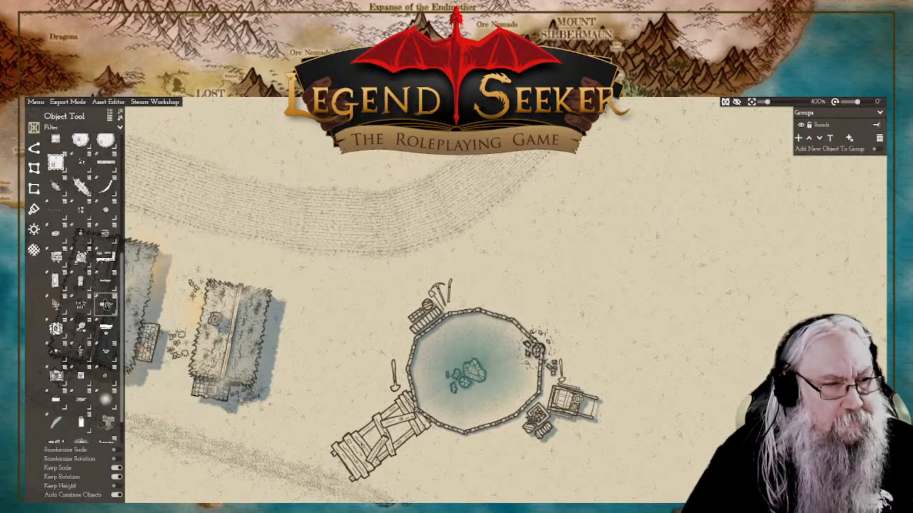
mouse_move(105, 308)
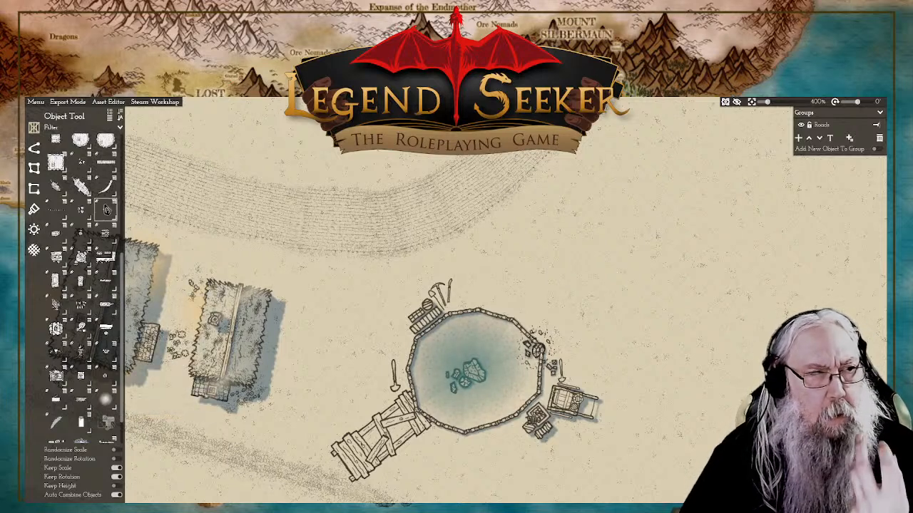
left_click_drag(673, 278, 558, 340)
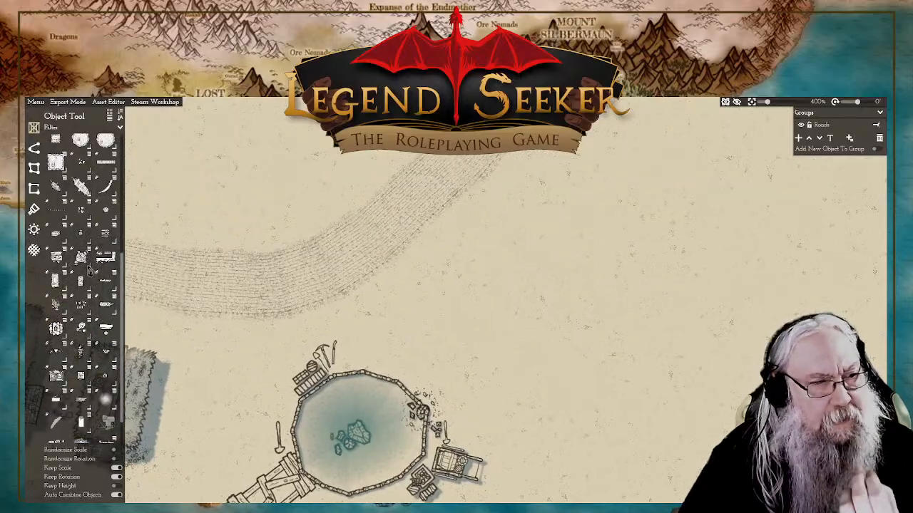
left_click(34, 170)
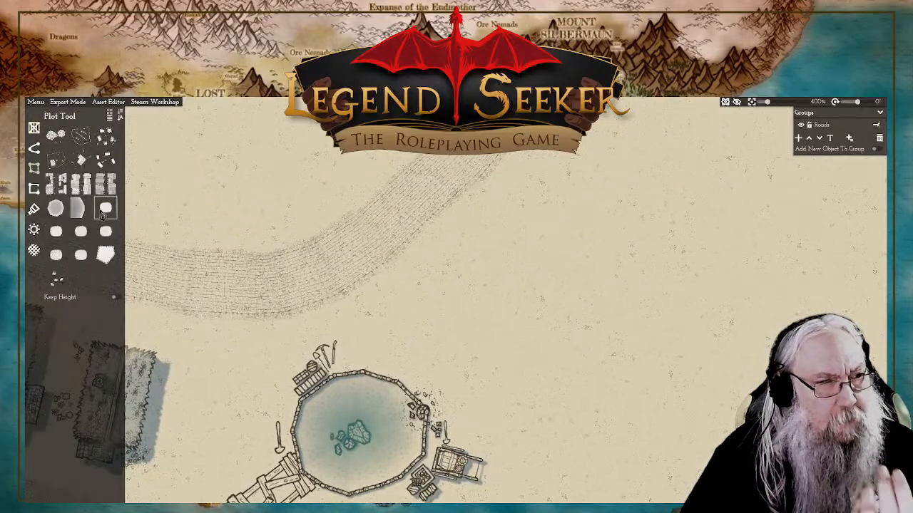
mouse_move(77, 243)
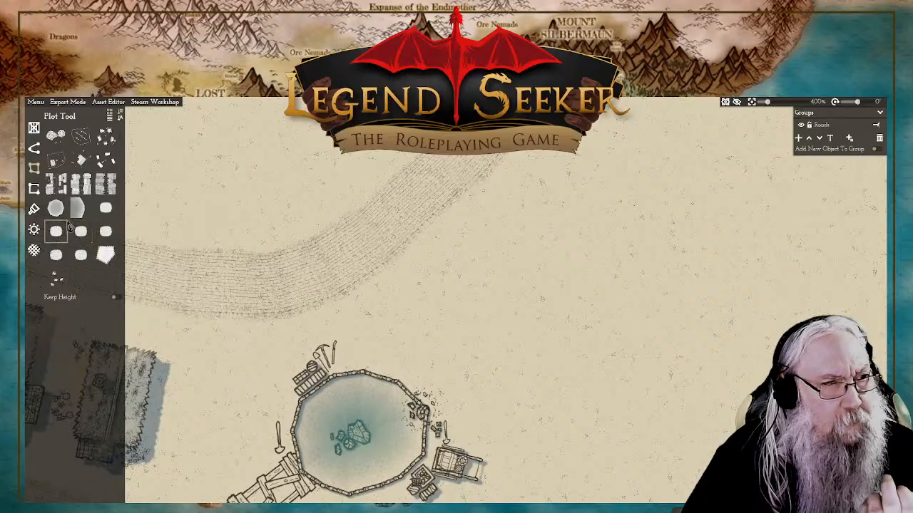
left_click(106, 241)
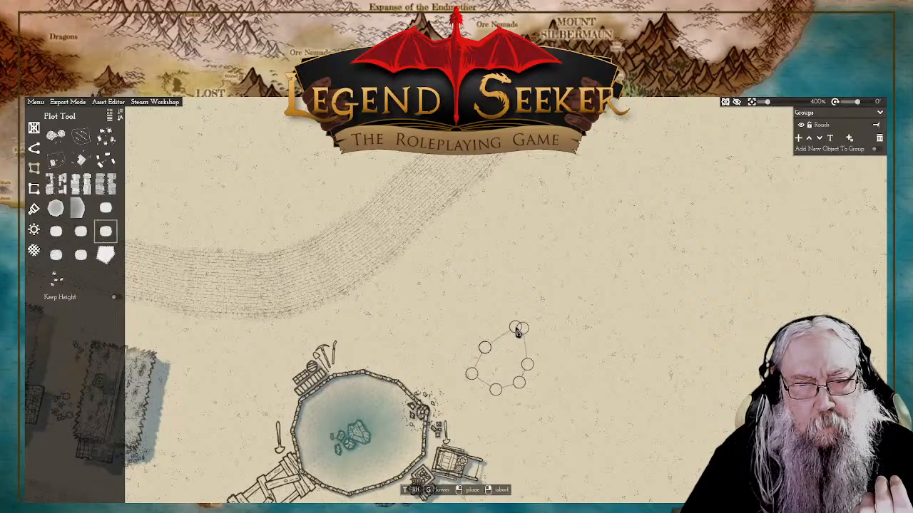
left_click(504, 334)
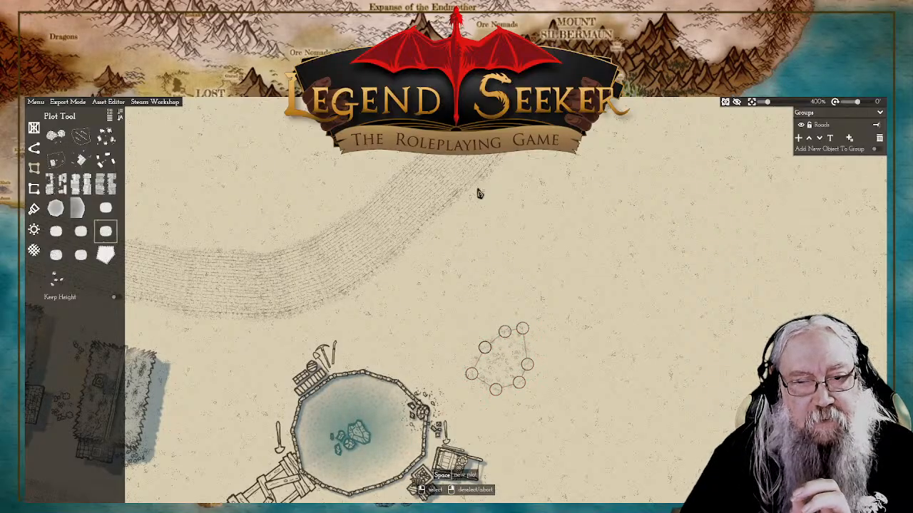
Step: Raise the new plot slightly above the ground so it casts a short shadow
left_click(523, 334)
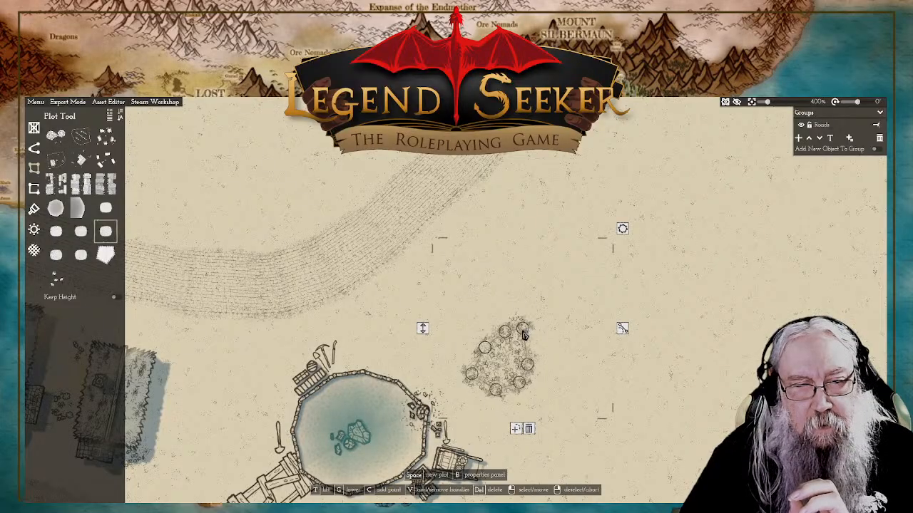
right_click(422, 332)
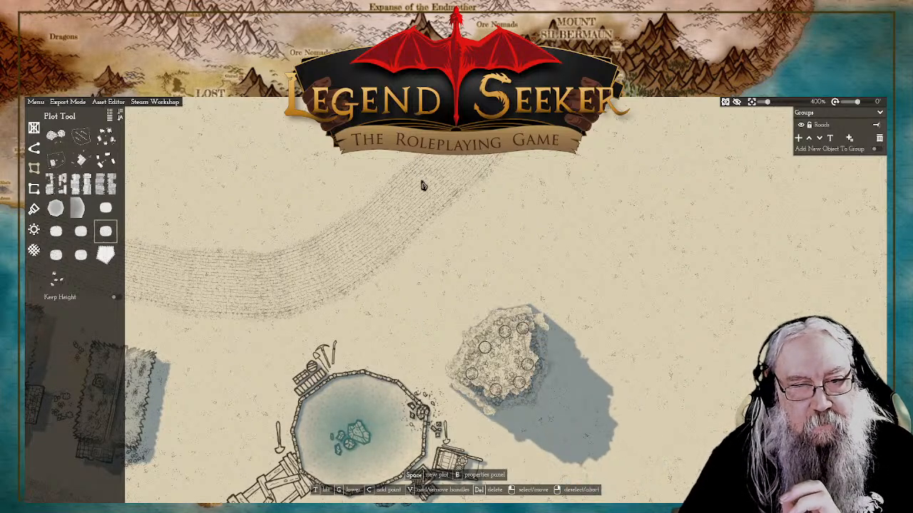
left_click(432, 329)
right_click(668, 364)
scroll(627, 369, "up", 6)
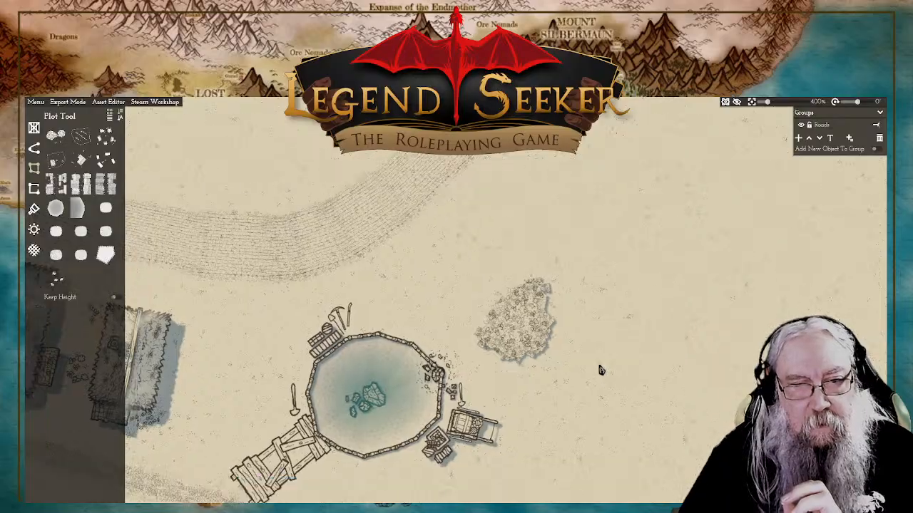
Step: Lower the stone-textured plot northeast of the pond until it sinks into the ground
scroll(608, 280, "down", 6)
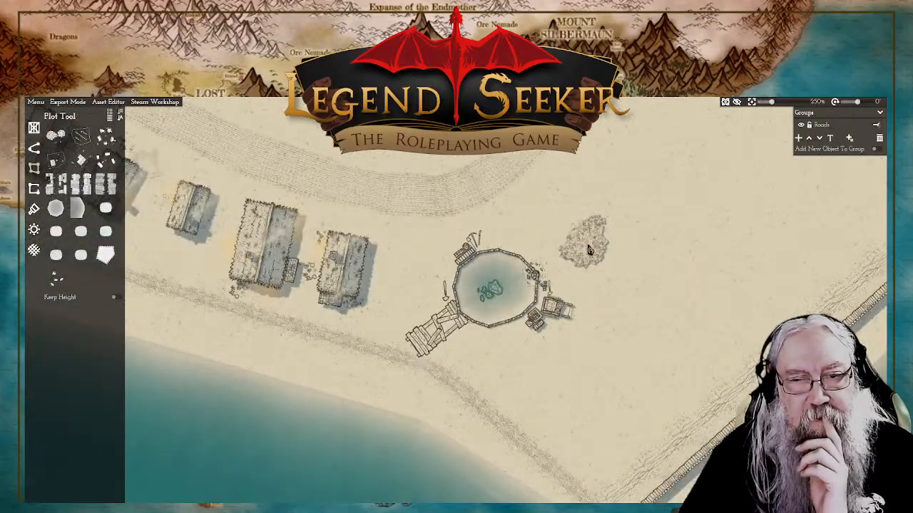
left_click(592, 248)
scroll(606, 248, "up", 2)
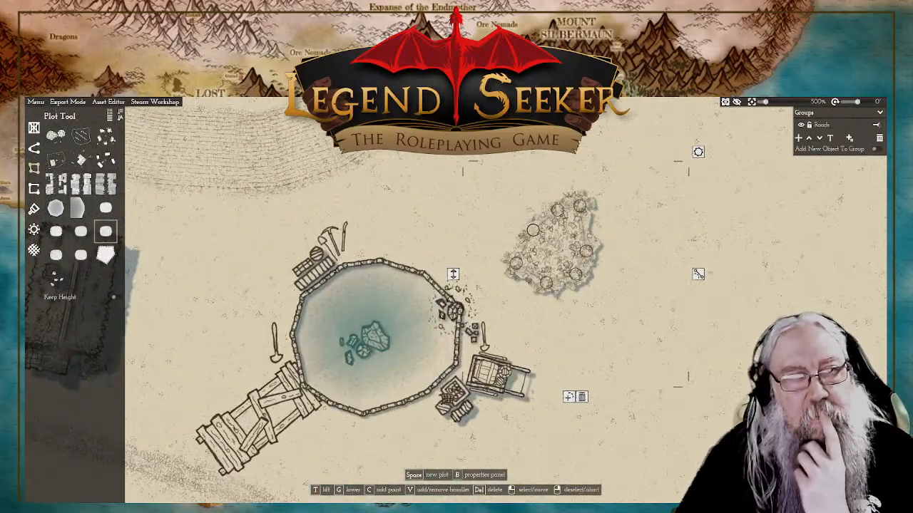
key("t")
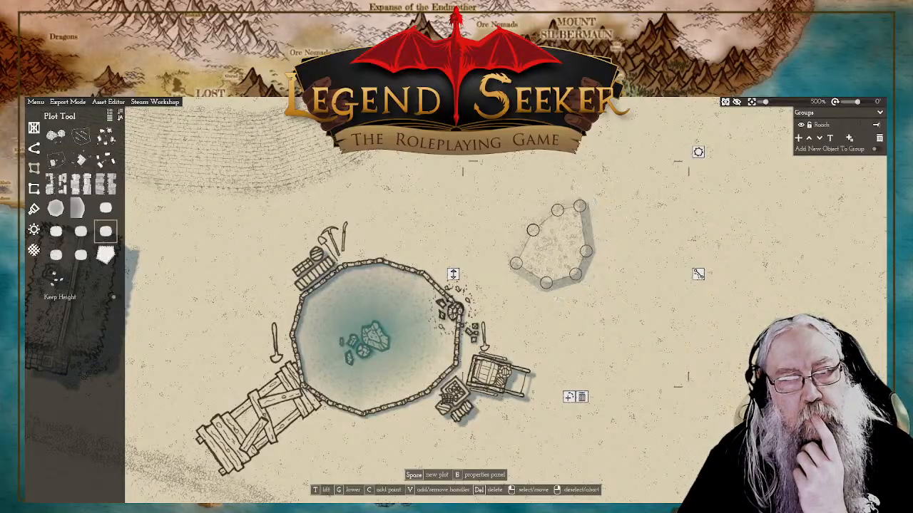
right_click(452, 278)
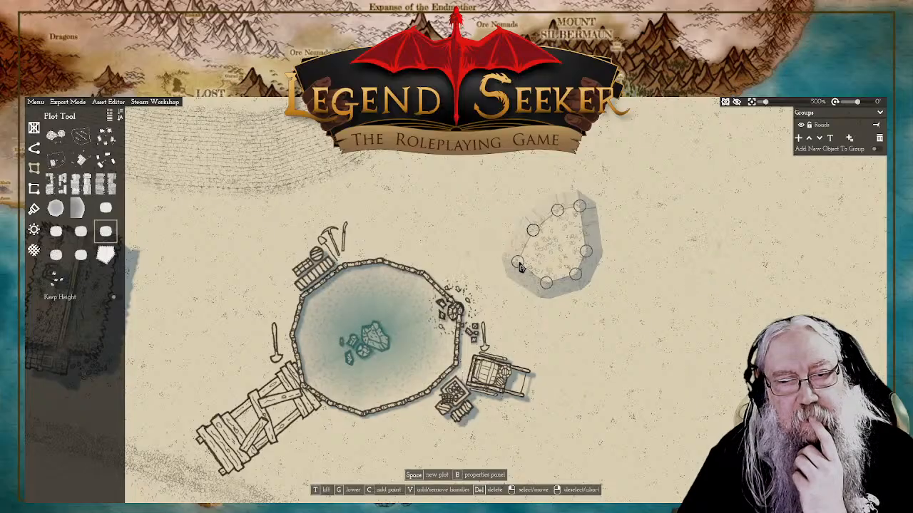
Step: Reshape the sunken plot into a narrower crescent-like outline by moving its western and southern points, and fine-tune its height
left_click_drag(542, 251, 584, 251)
mouse_move(547, 283)
left_mouse_down()
mouse_move(551, 268)
mouse_move(573, 267)
mouse_move(540, 287)
left_mouse_up()
left_click_drag(542, 251, 573, 273)
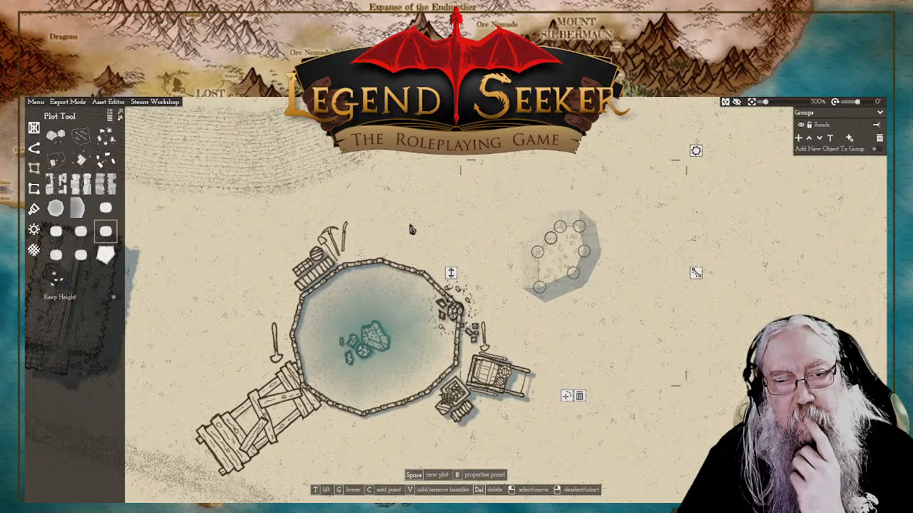
right_click(452, 278)
left_click_drag(452, 274, 450, 275)
right_click(490, 196)
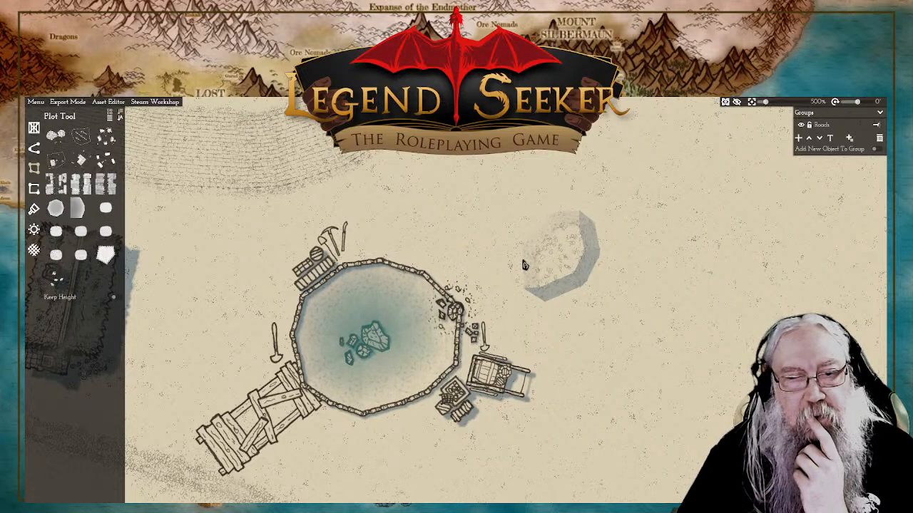
scroll(524, 265, "up", 3)
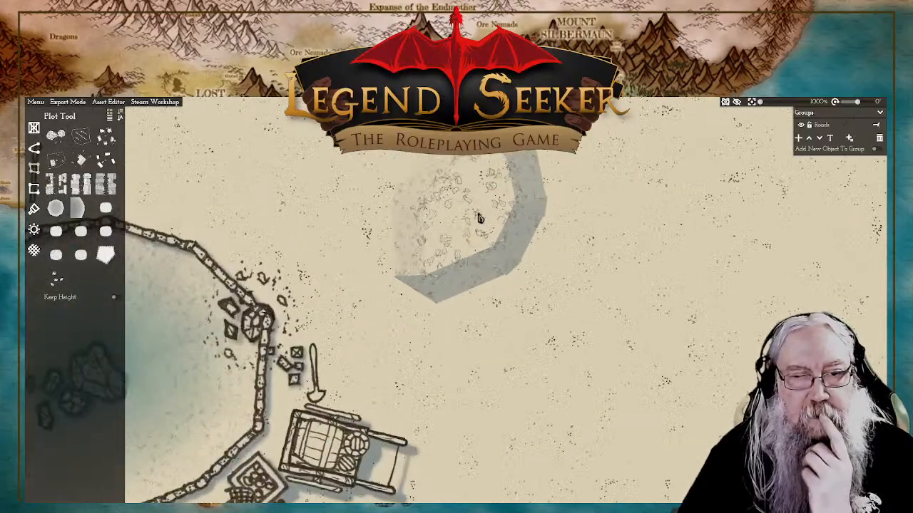
scroll(480, 218, "down", 4)
scroll(485, 246, "up", 2)
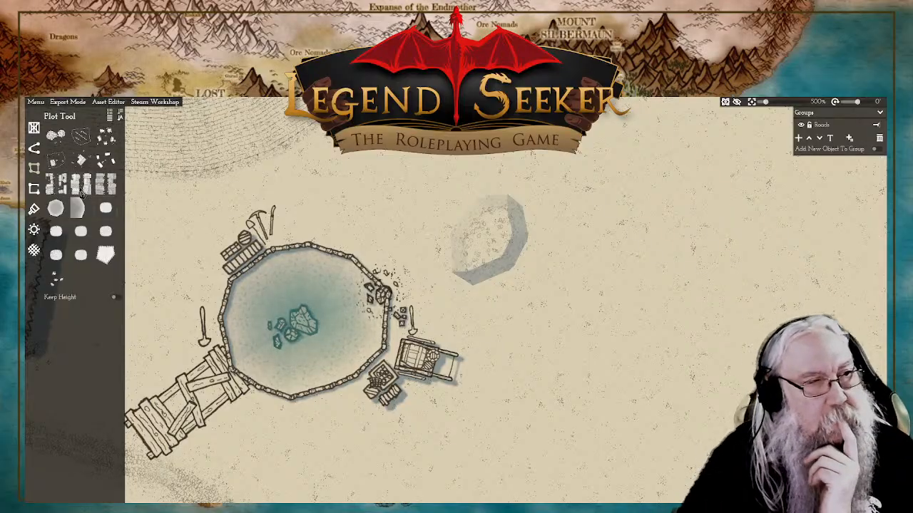
left_click(33, 148)
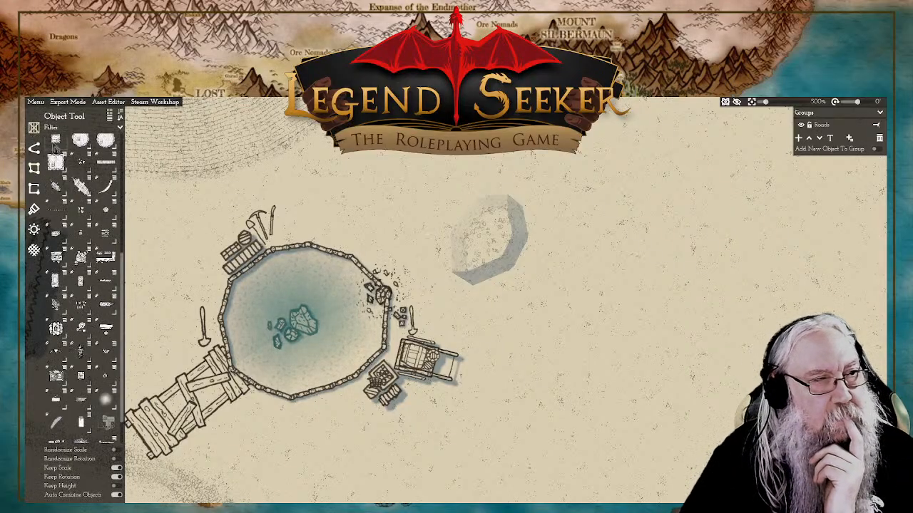
scroll(81, 175, "down", 5)
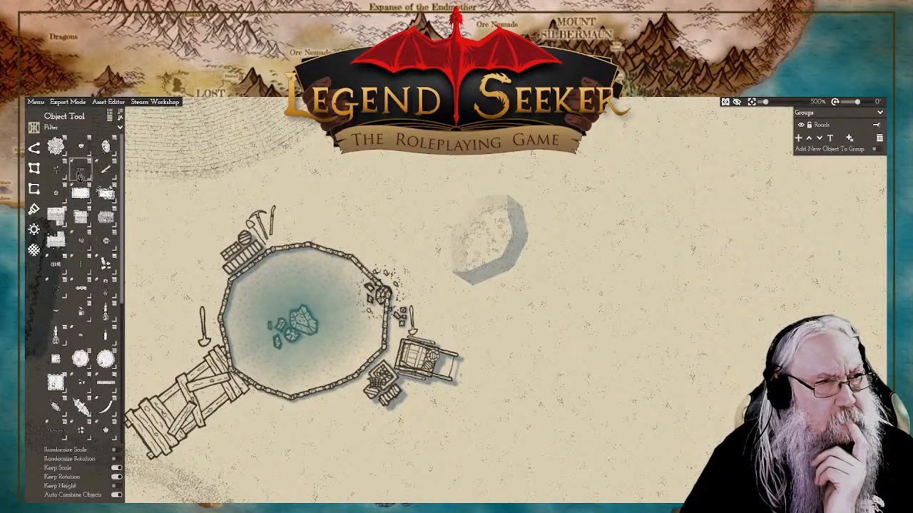
mouse_move(57, 193)
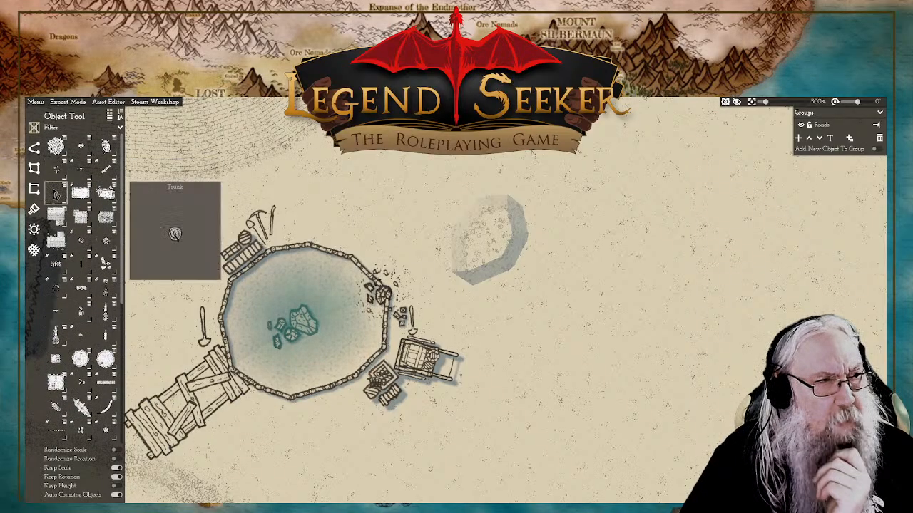
mouse_move(81, 182)
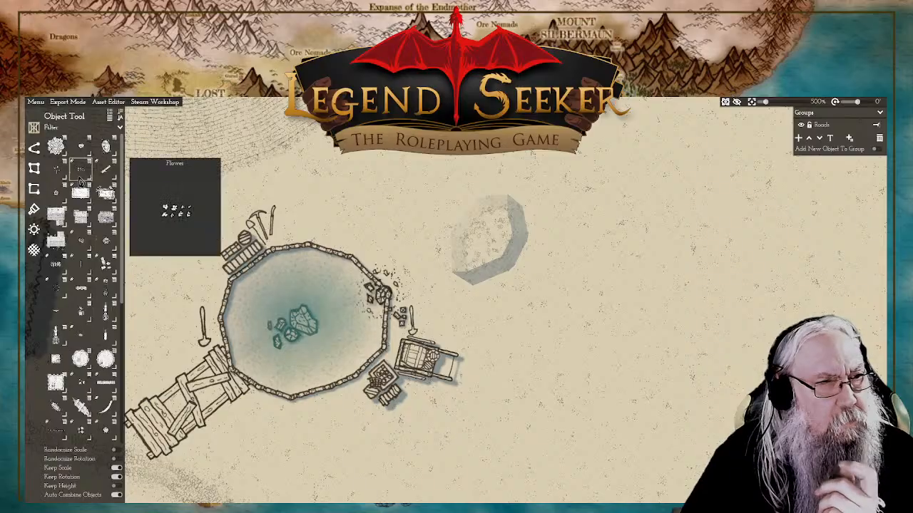
left_click(106, 149)
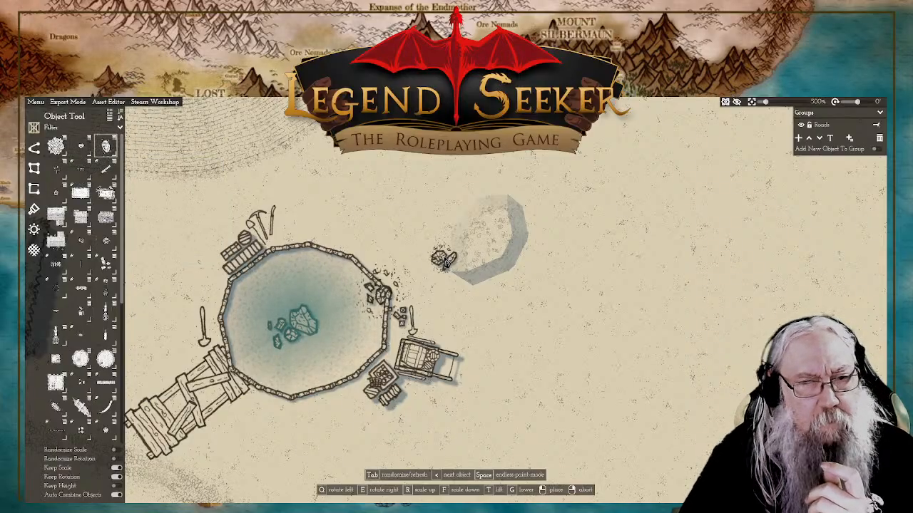
scroll(443, 261, "up", 3)
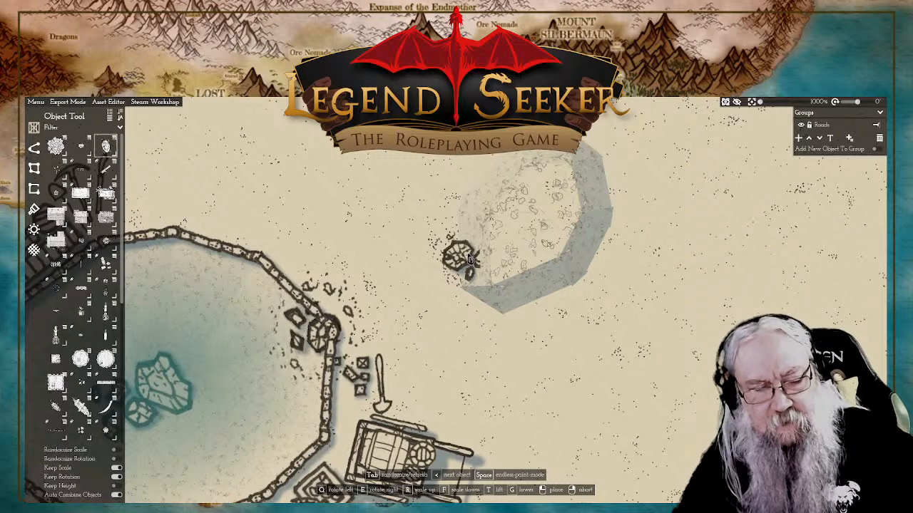
key("Tab")
key("Tab")
key("Tab")
key("Tab")
key("Tab")
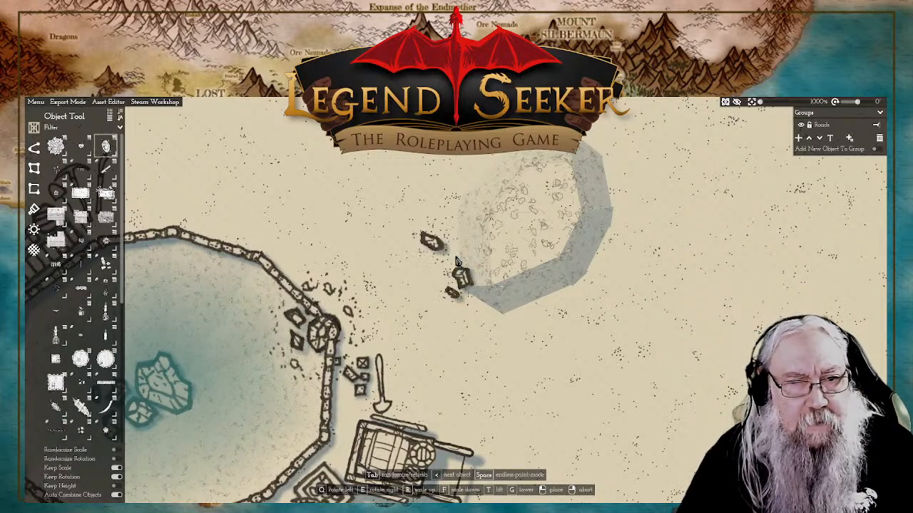
key("Tab")
key("Tab")
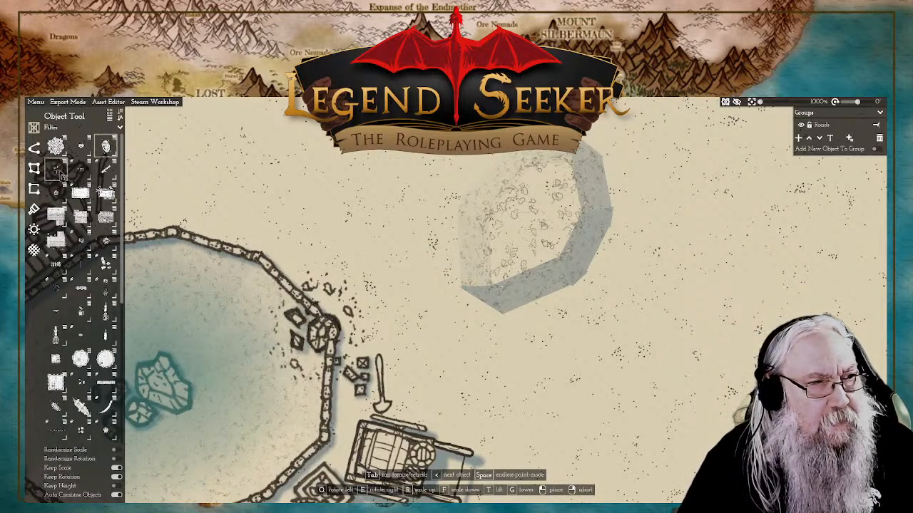
Step: Scatter stippled ground-texture patches along the western and southern edges of the sunken plot
left_click(63, 175)
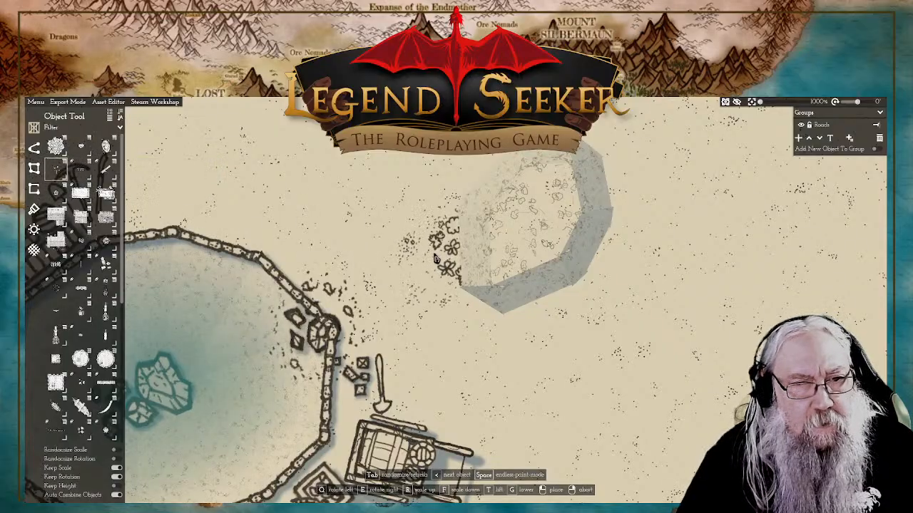
left_click(448, 265)
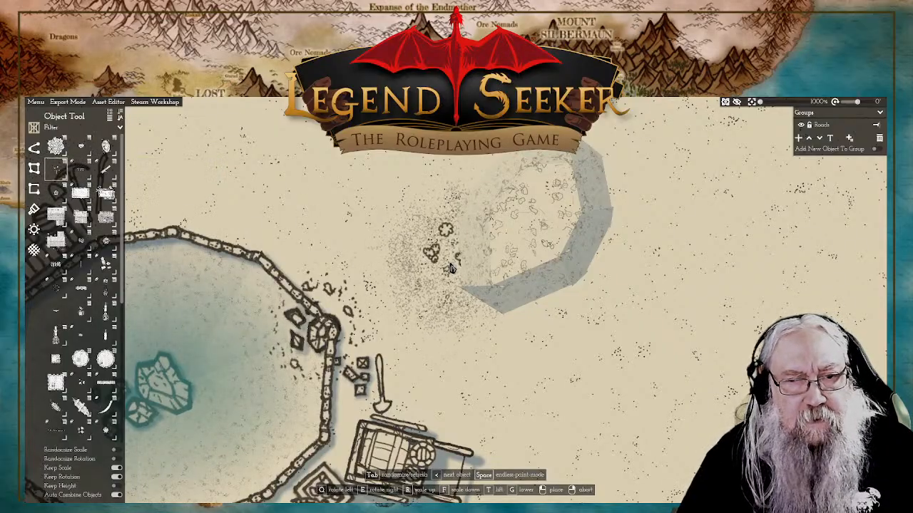
key("Tab")
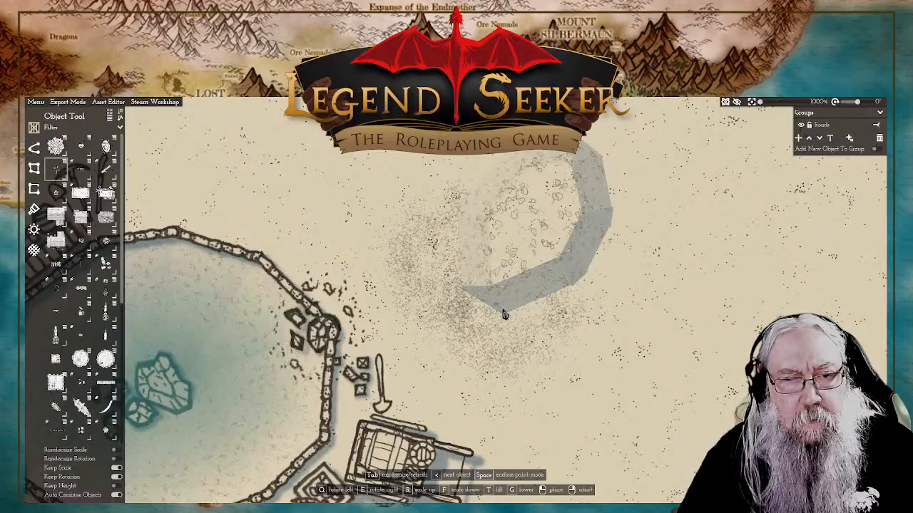
key("f")
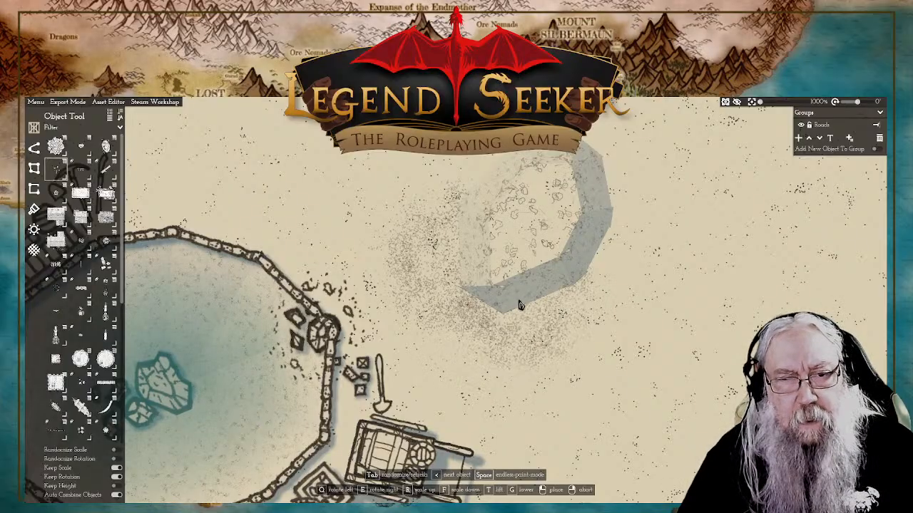
left_click(512, 295)
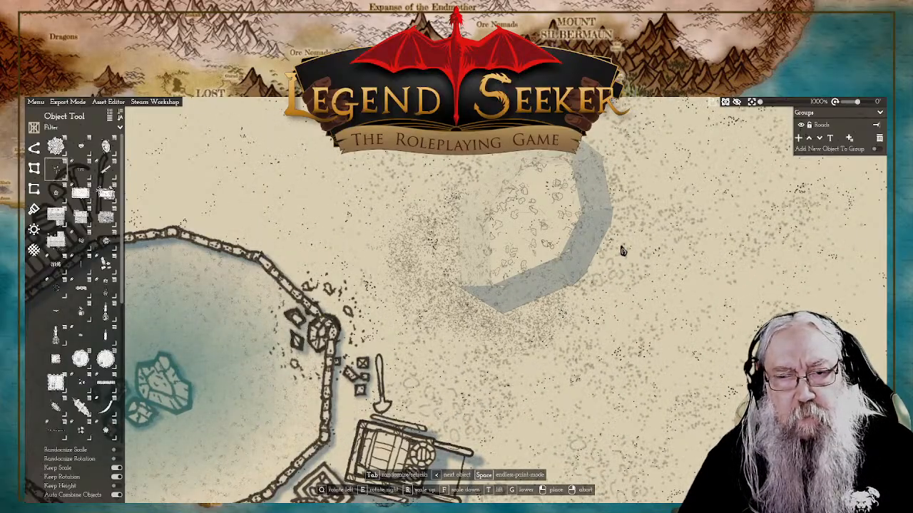
Step: Spread more pebble and stipple texture over the open ground north and east of the sunken plot
scroll(621, 248, "down", 3)
scroll(621, 250, "up", 3)
scroll(621, 251, "up", 2)
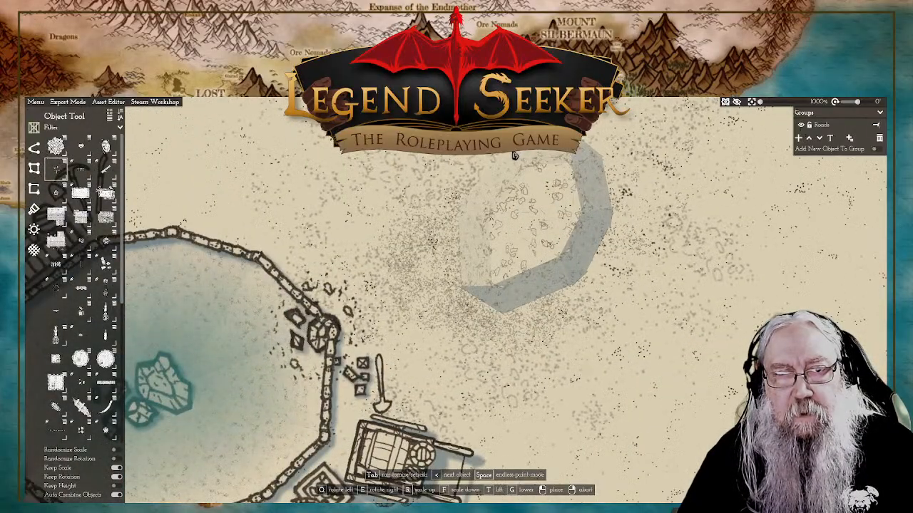
scroll(531, 153, "down", 4)
scroll(538, 153, "up", 5)
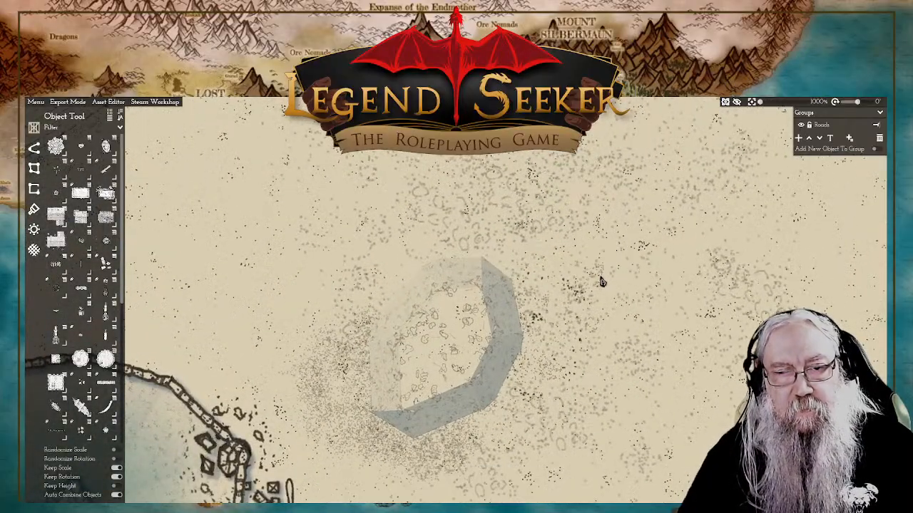
scroll(601, 282, "down", 5)
scroll(575, 285, "up", 2)
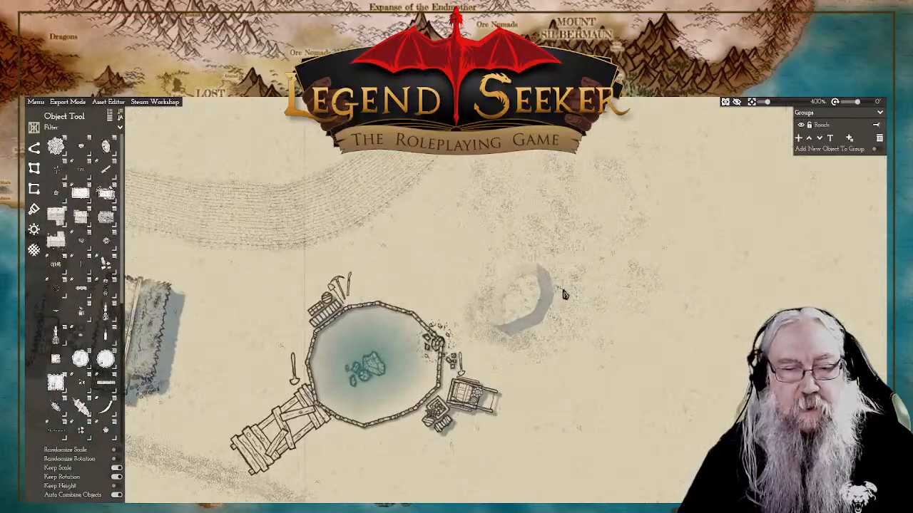
Step: Place a crate cluster with a large plank crate just north of the sunken plot, rotated so its planks run nearly north-south
scroll(563, 295, "up", 3)
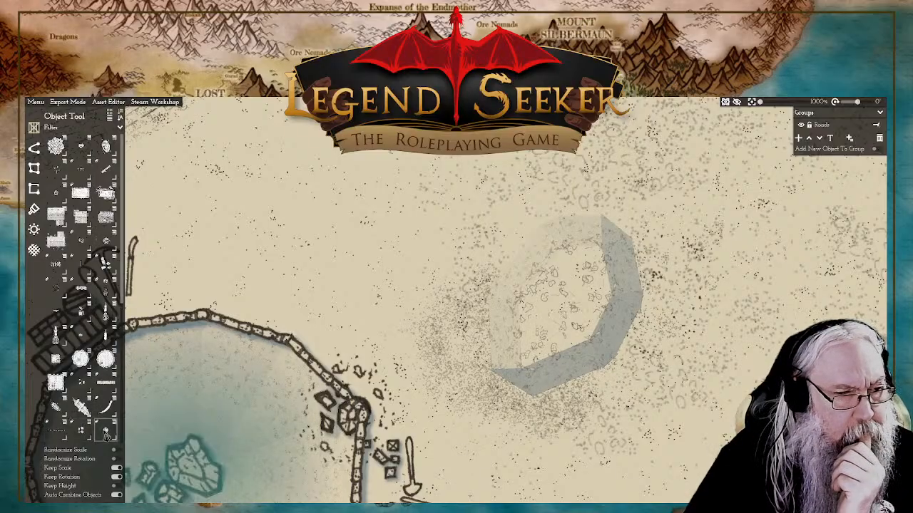
mouse_move(107, 433)
left_click(81, 430)
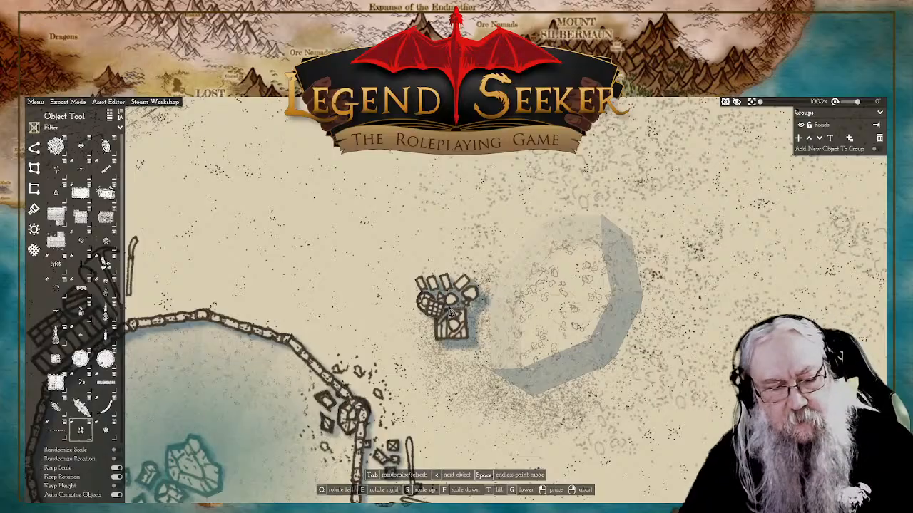
key("Tab")
key("Tab")
key("Tab")
key("Tab")
key("Tab")
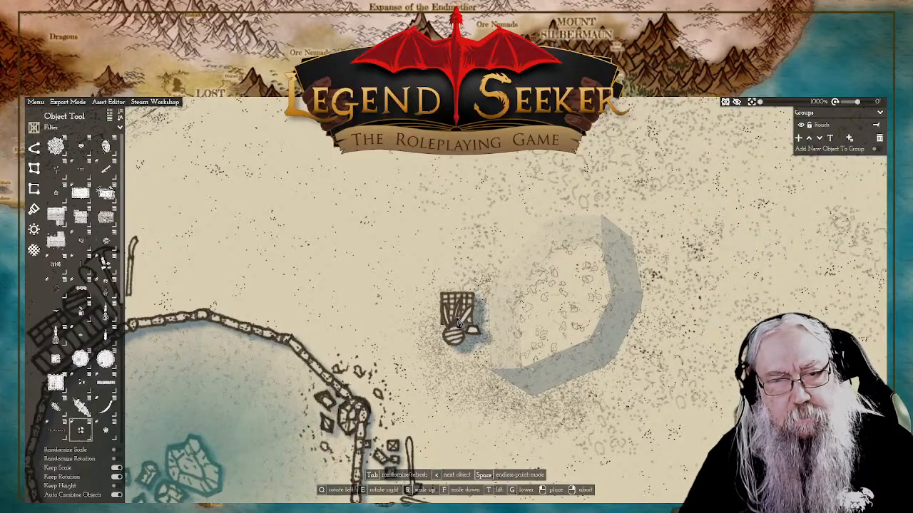
key("Tab")
key("Tab")
key("Tab")
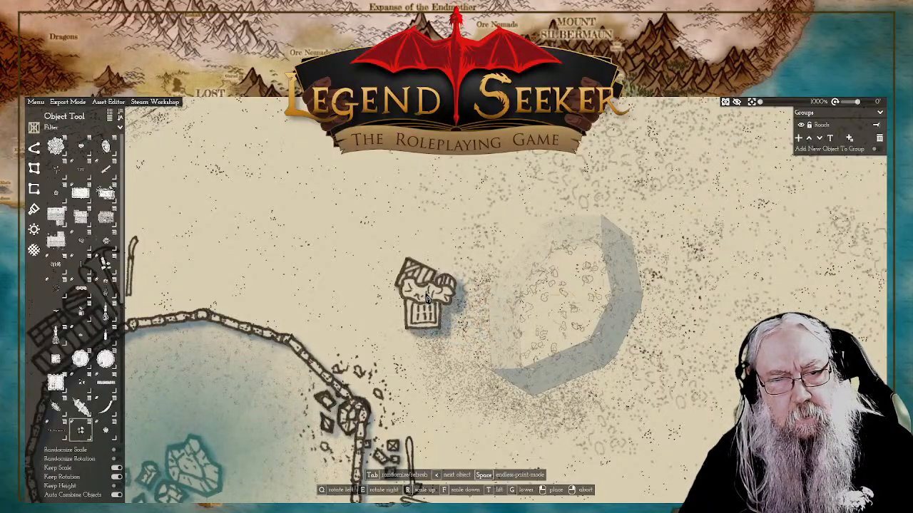
key("Tab")
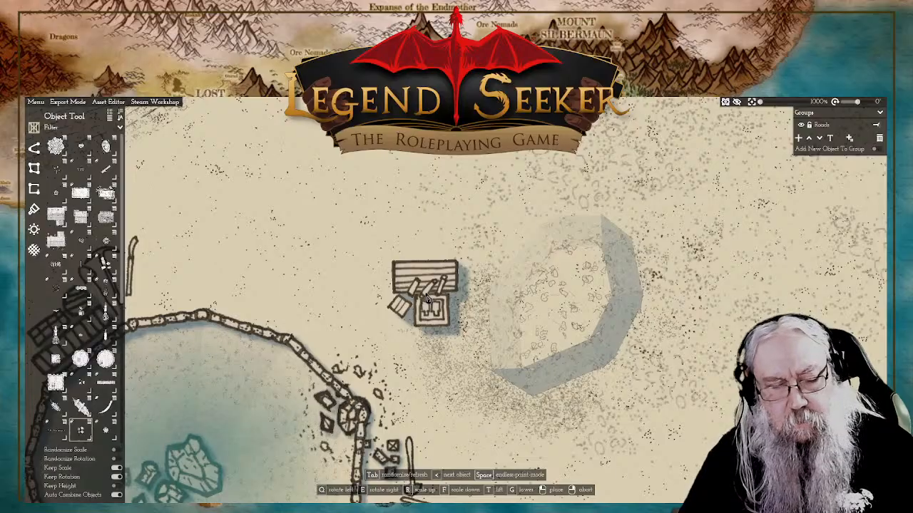
key("e")
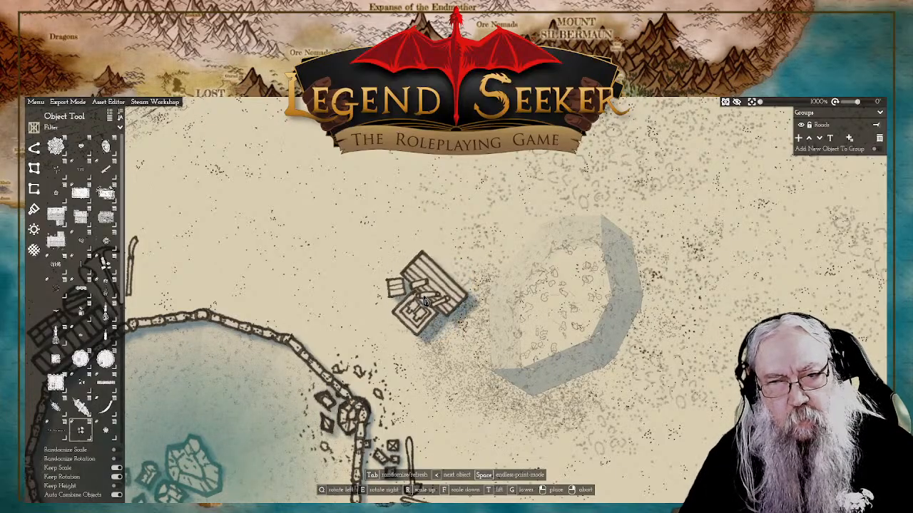
key("q")
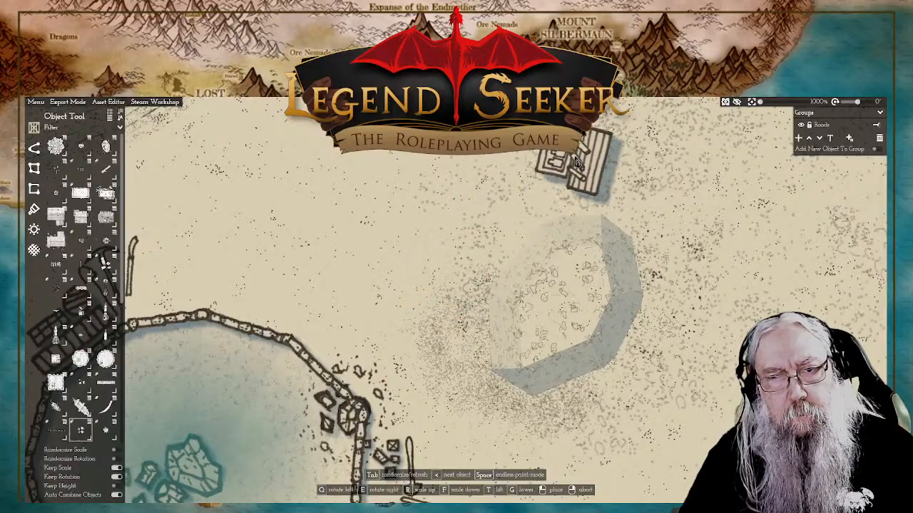
left_click(578, 160)
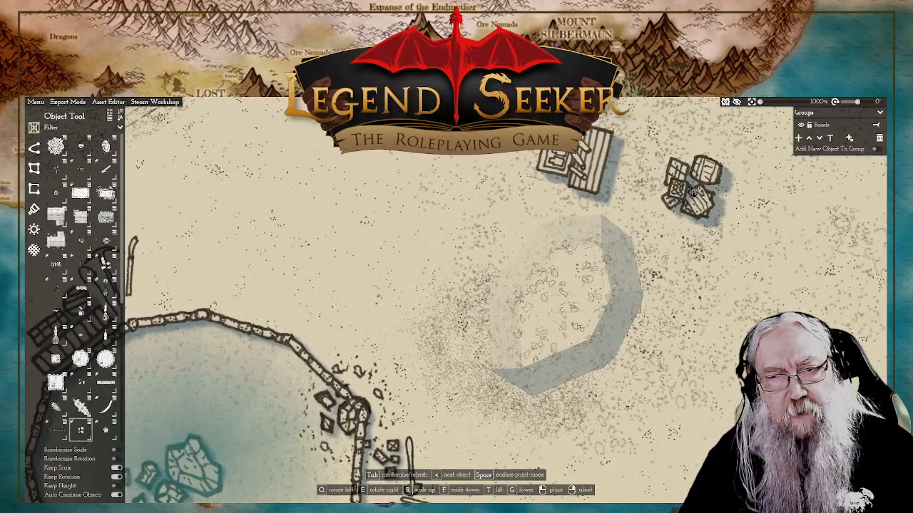
right_click(693, 191)
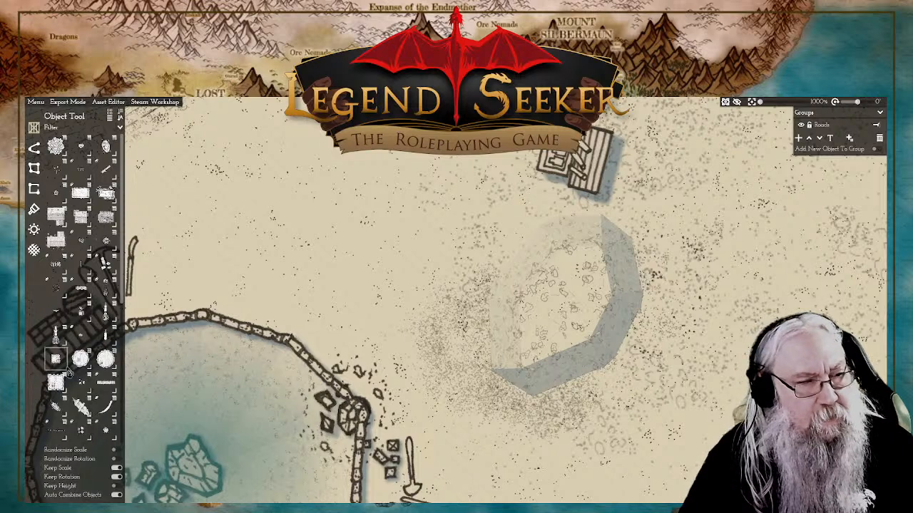
Step: Place a crate-and-barrel cluster variant with two round barrels directly east of the large plank crate, rotated so the barrels face east
left_click(80, 432)
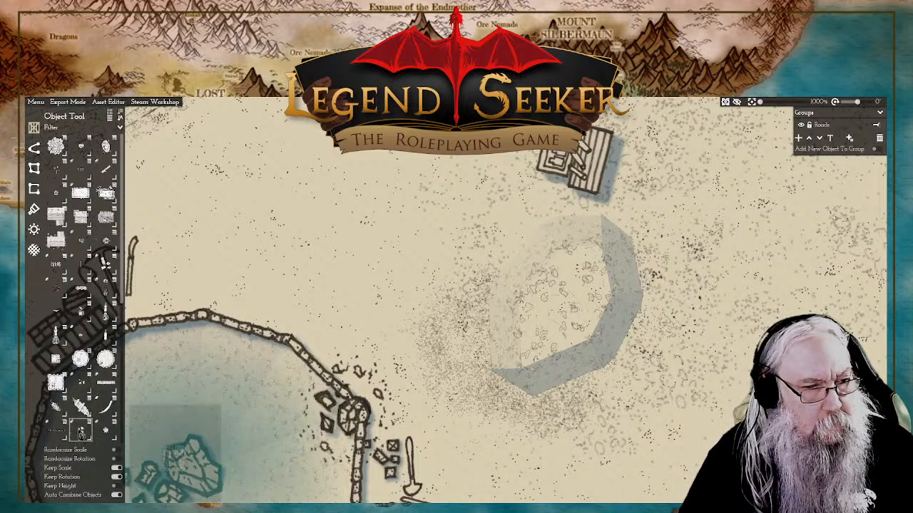
key("Tab")
key("Tab")
key("Tab")
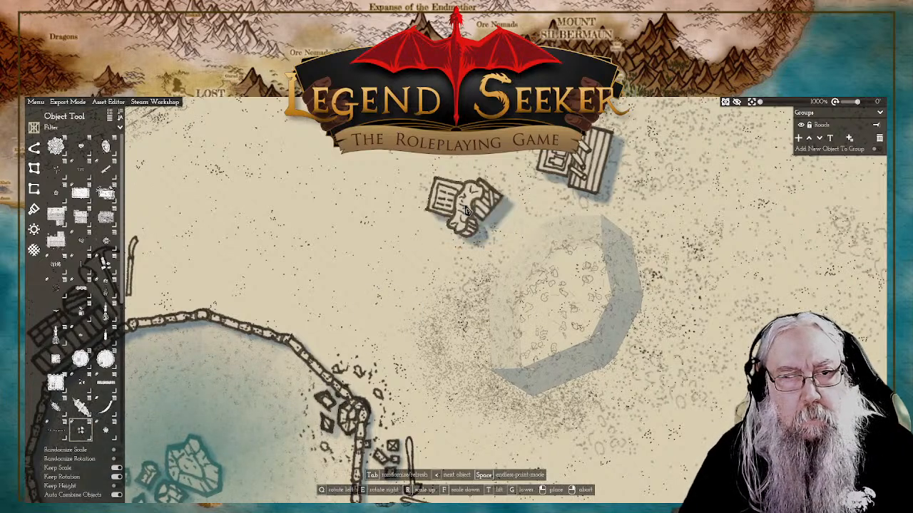
key("Tab")
key("Tab")
key("Tab")
key("Tab")
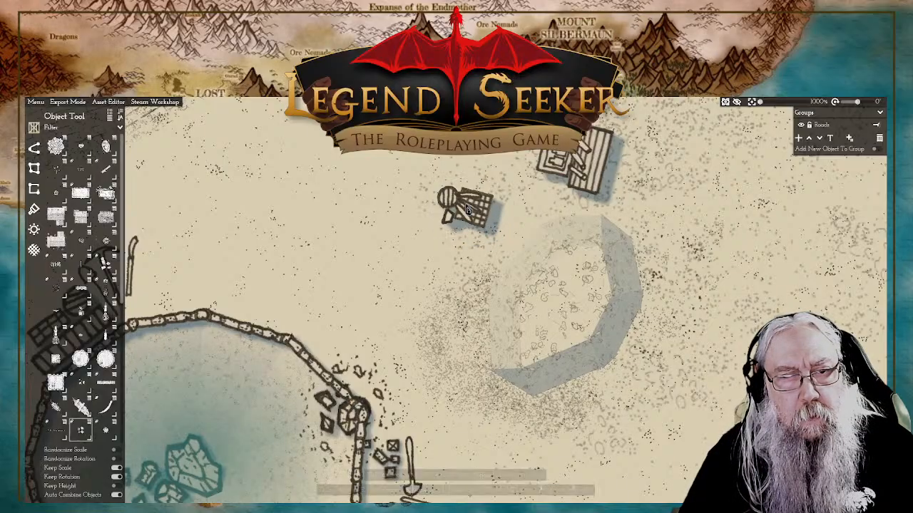
key("Tab")
key("Tab")
key("Tab")
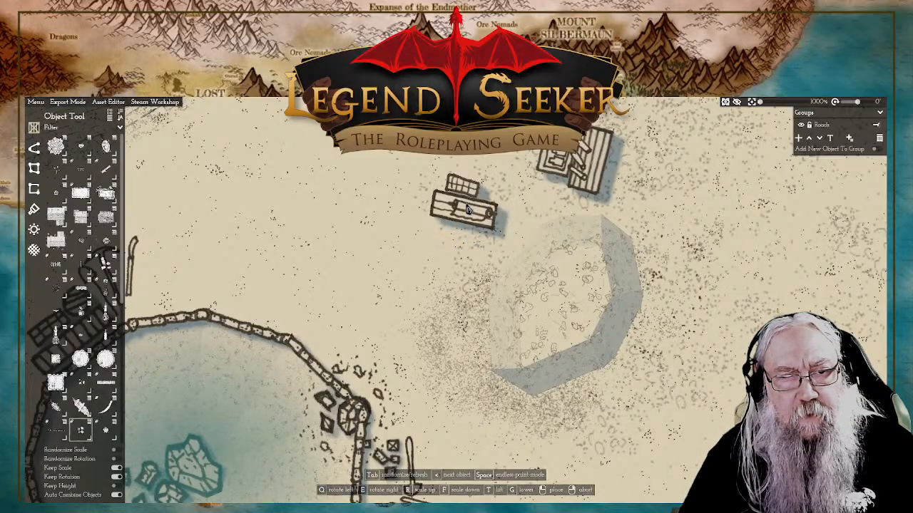
key("Tab")
key("Tab")
key("Tab")
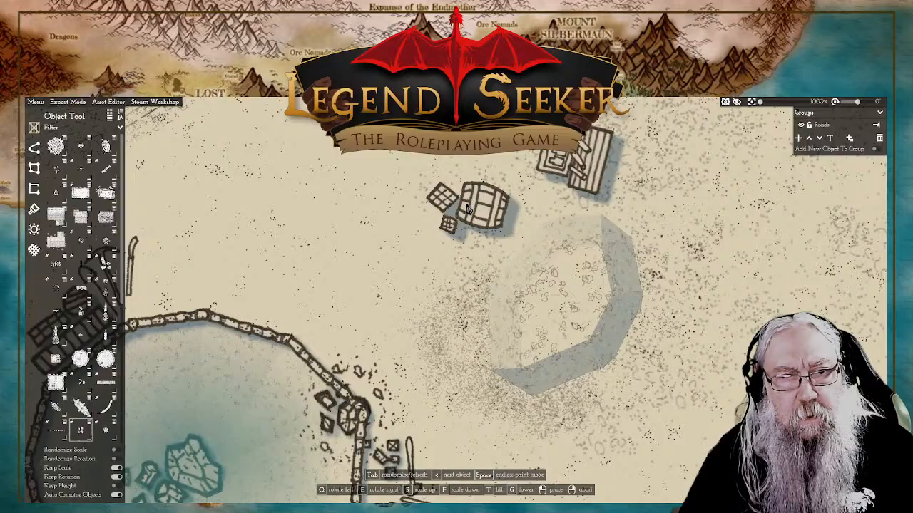
key("Tab")
key("Tab")
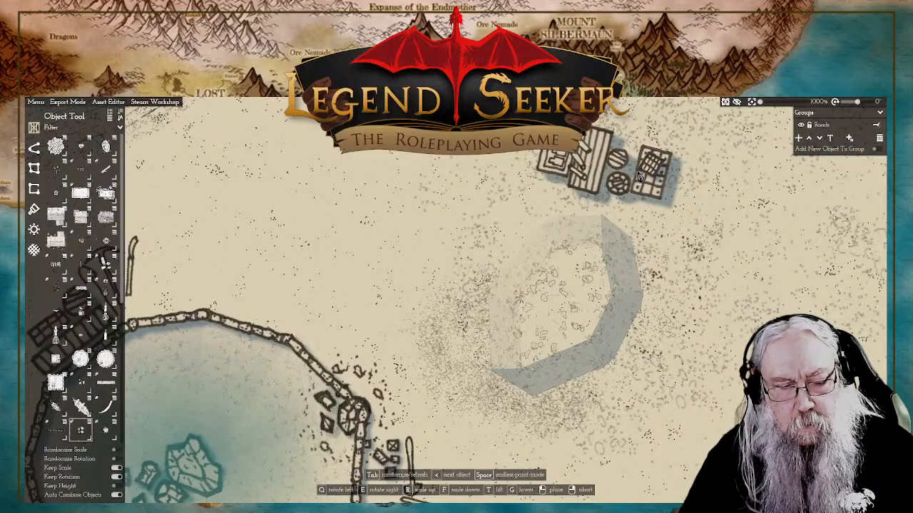
key("q")
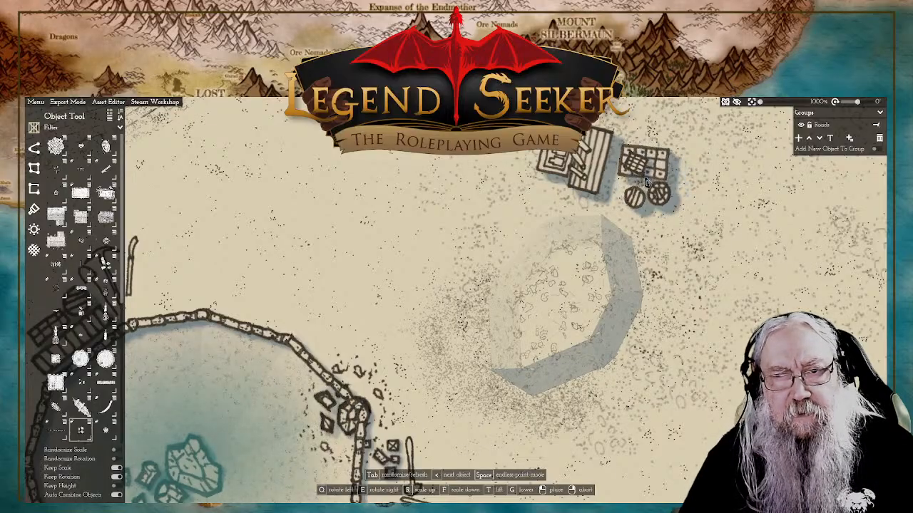
key("q")
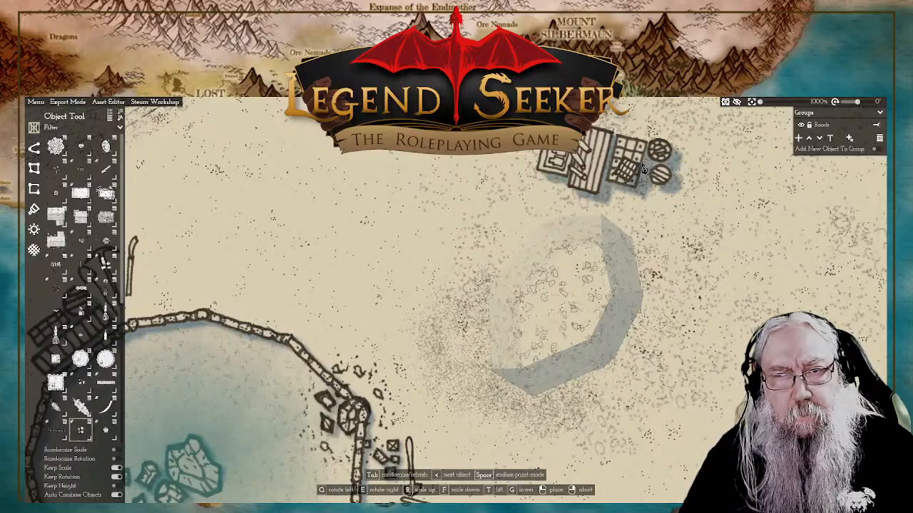
left_click(643, 164)
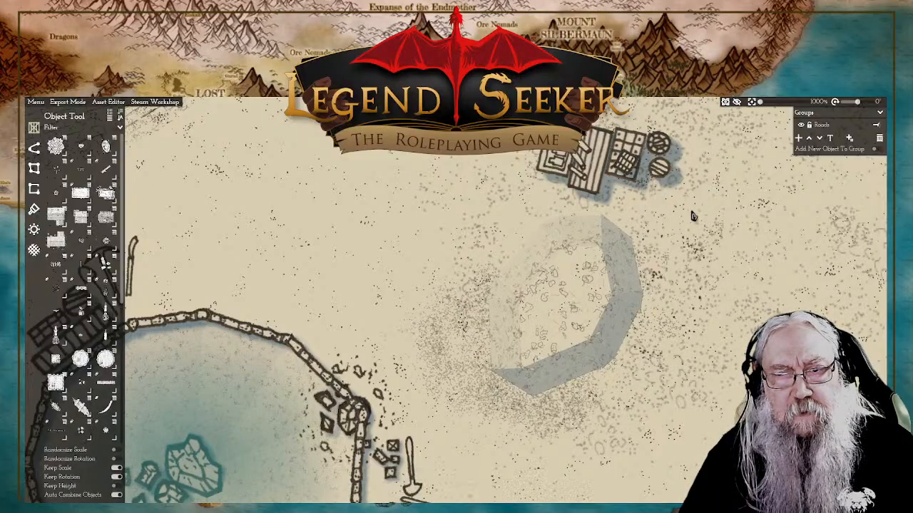
Step: Copy the shovel beside the pond's eastern wall and place a hoe-like tool variant diagonally between the crates and the sunken plot
left_click(417, 489)
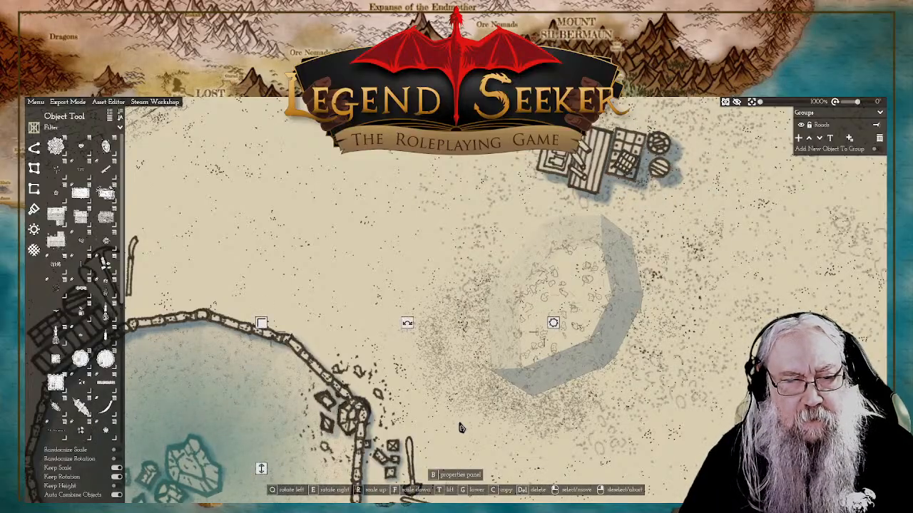
left_click_drag(527, 415, 533, 258)
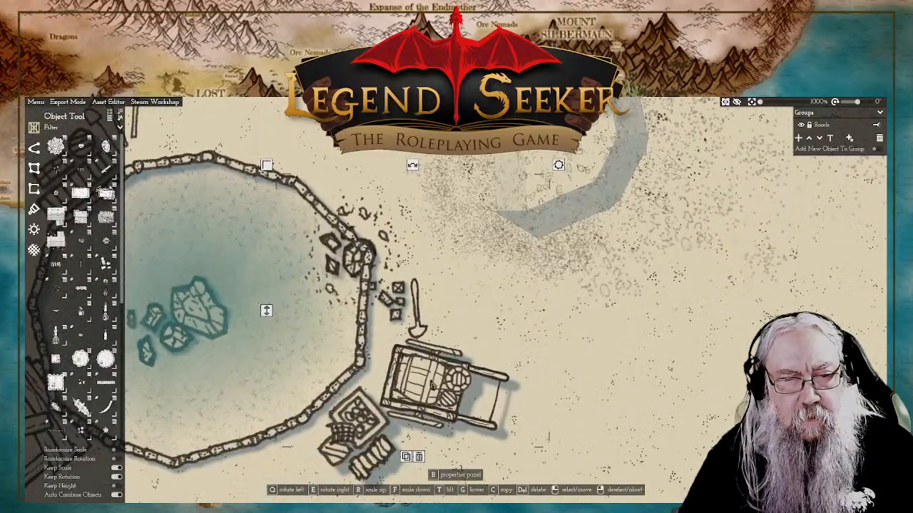
left_click(406, 457)
left_click_drag(644, 160, 603, 278)
key("Tab")
key("Tab")
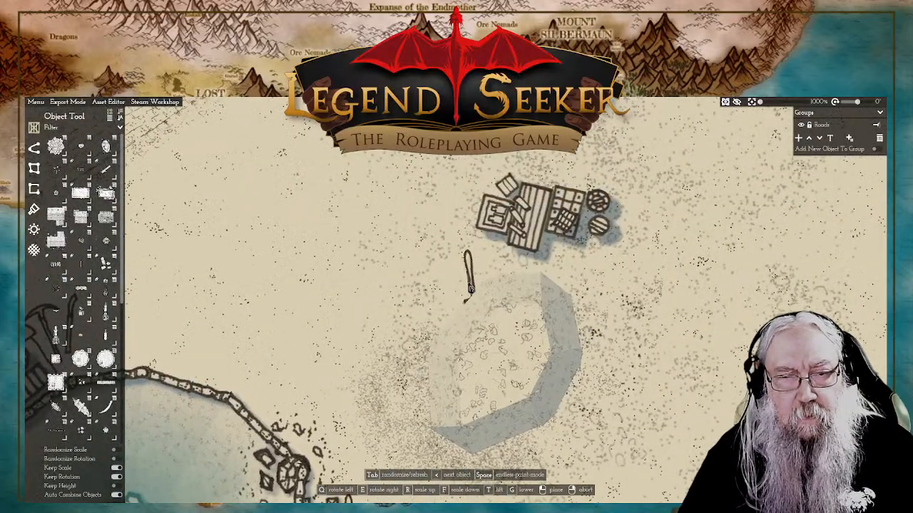
key("q")
key("q")
key("q")
key("q")
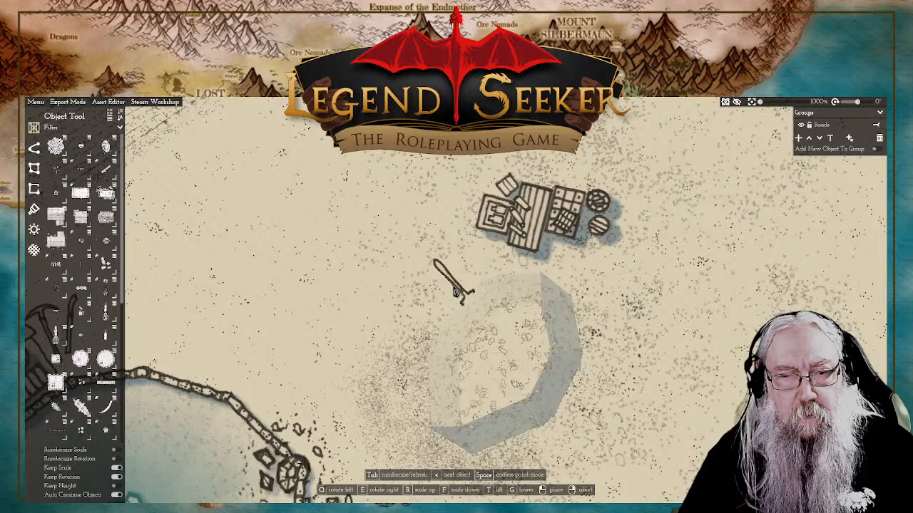
key("Tab")
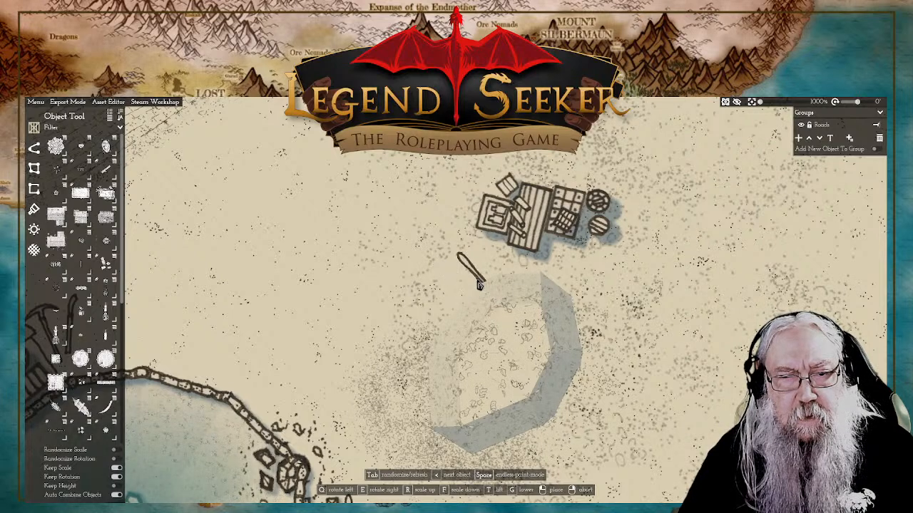
left_click(485, 284)
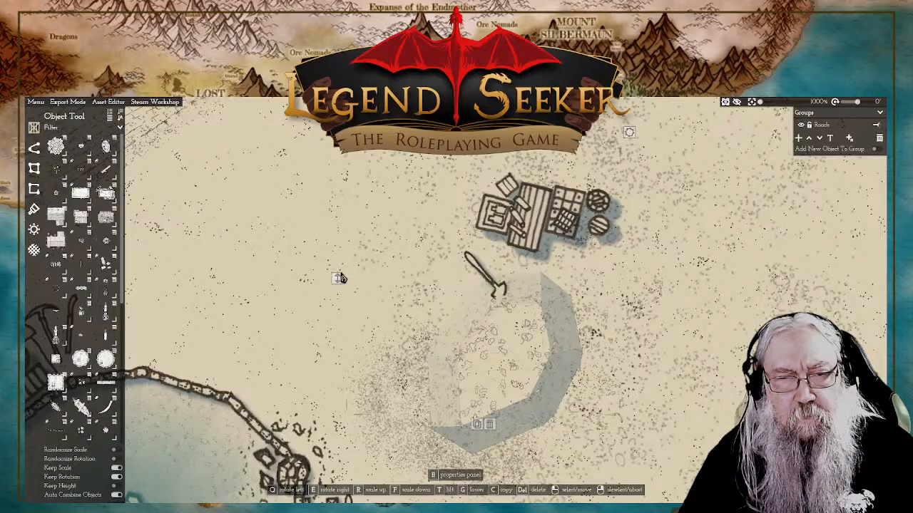
Step: Place a dark spiky clump against the northern side of the crate cluster above the sunken plot
scroll(438, 295, "down", 5)
scroll(490, 321, "up", 3)
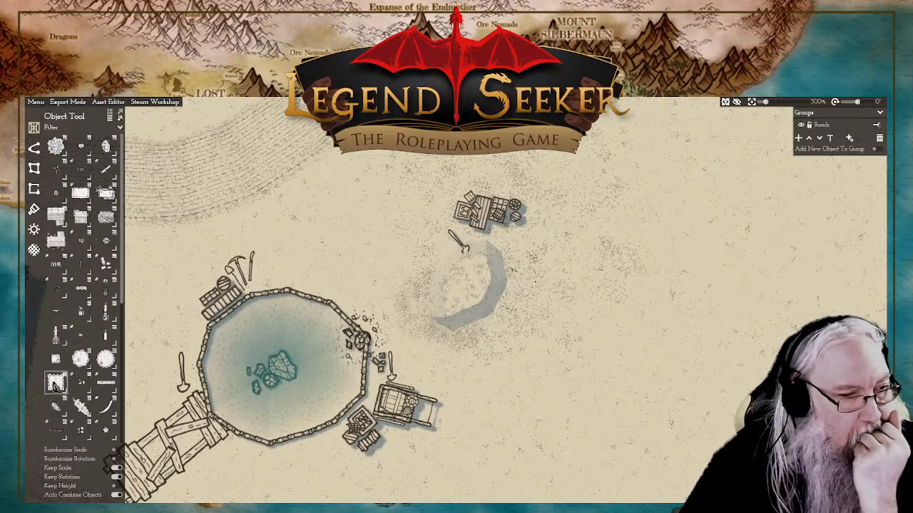
scroll(99, 402, "down", 2)
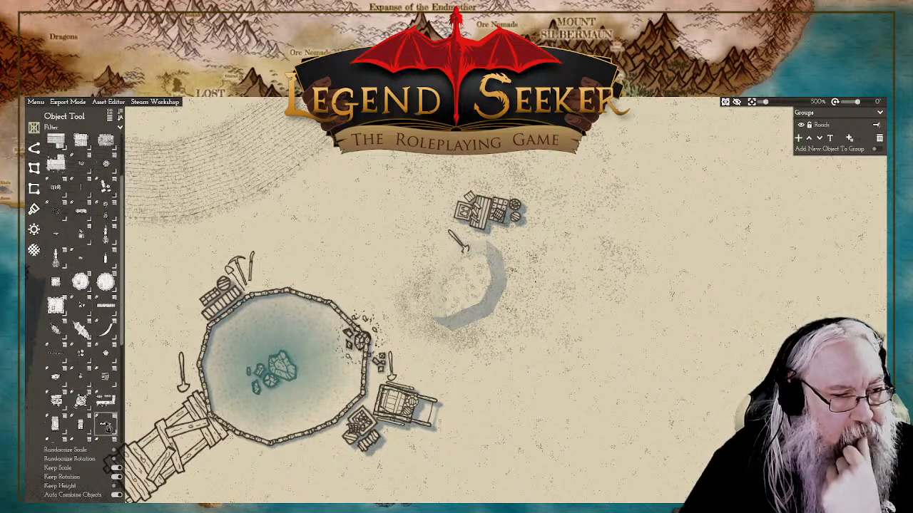
mouse_move(106, 431)
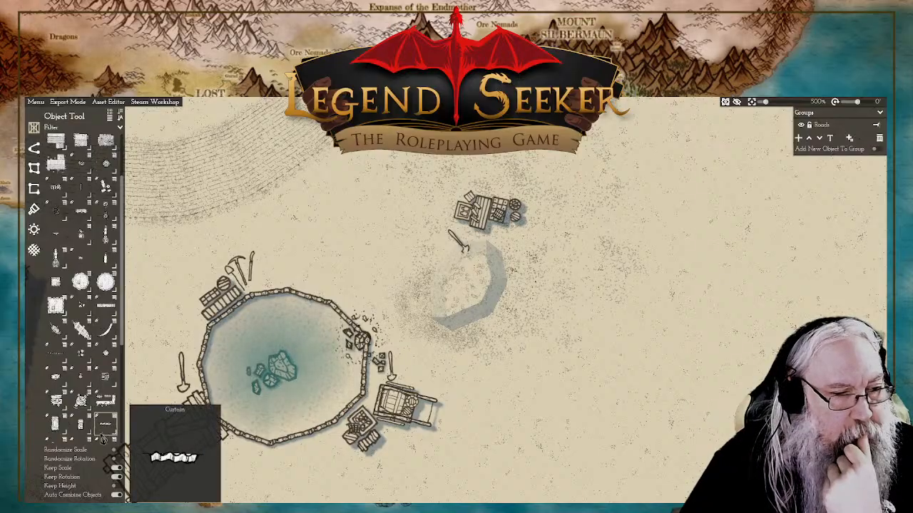
scroll(103, 436, "down", 3)
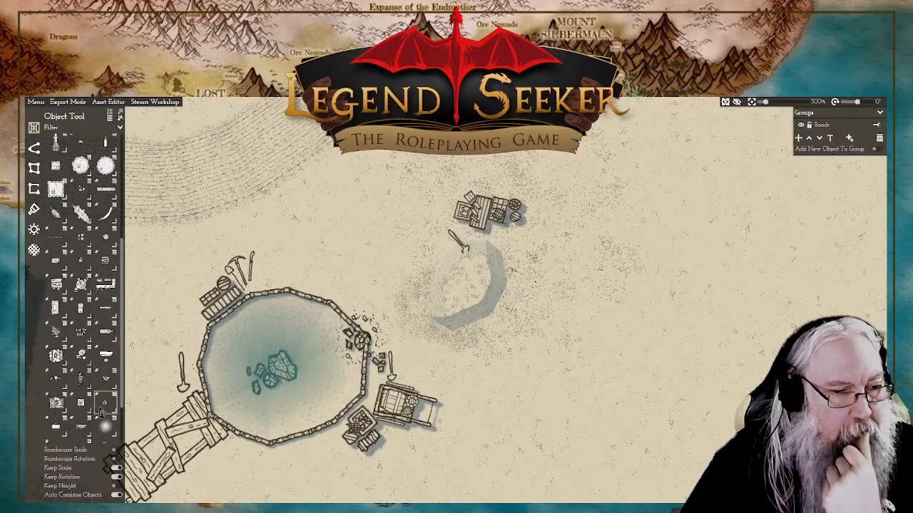
left_click(82, 383)
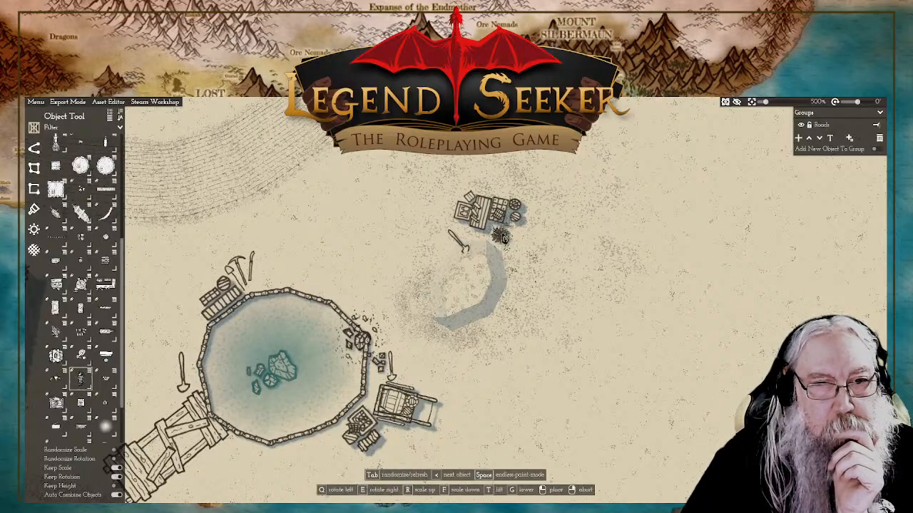
left_click(497, 189)
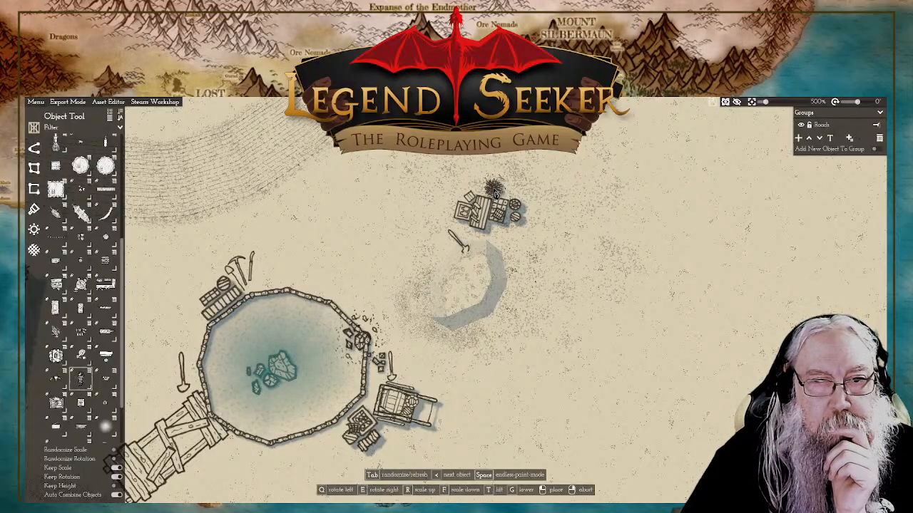
right_click(592, 241)
left_click(493, 190)
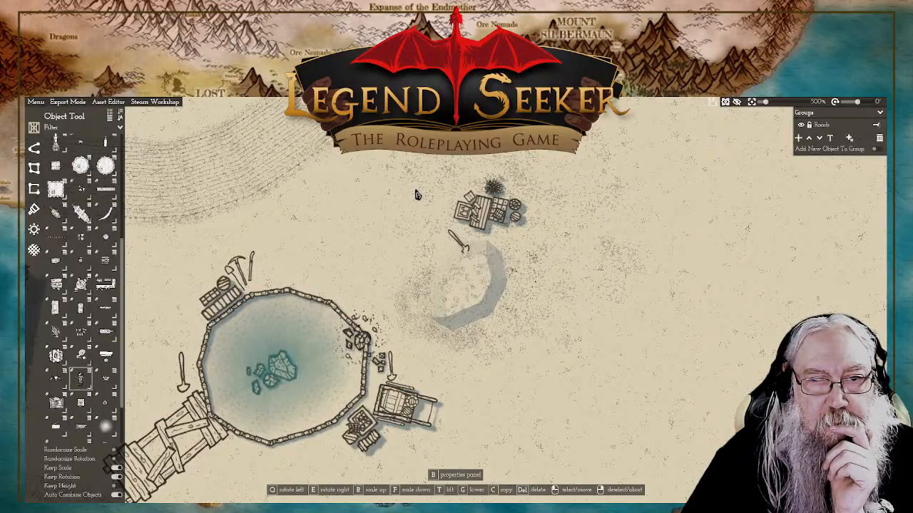
right_click(341, 195)
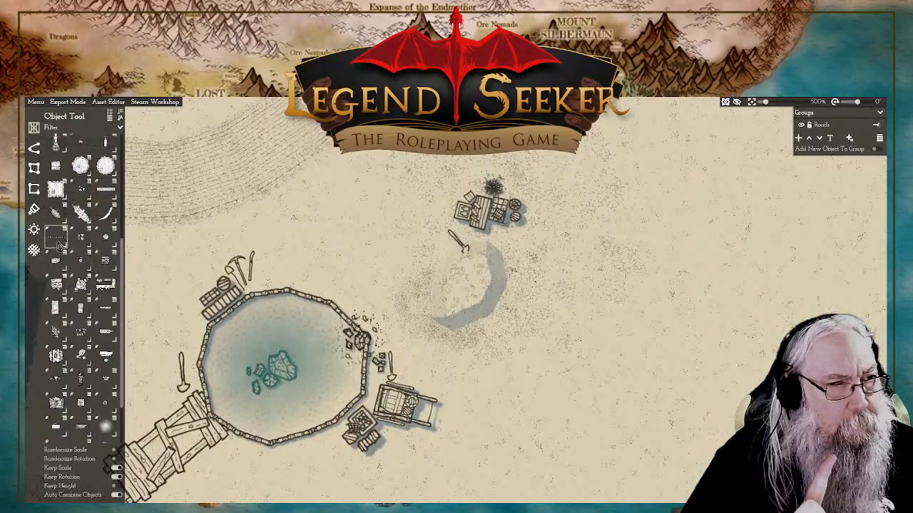
Step: Place a bundle of logs just outside the pond's northern wall, east of the leaning pickaxe
mouse_move(60, 243)
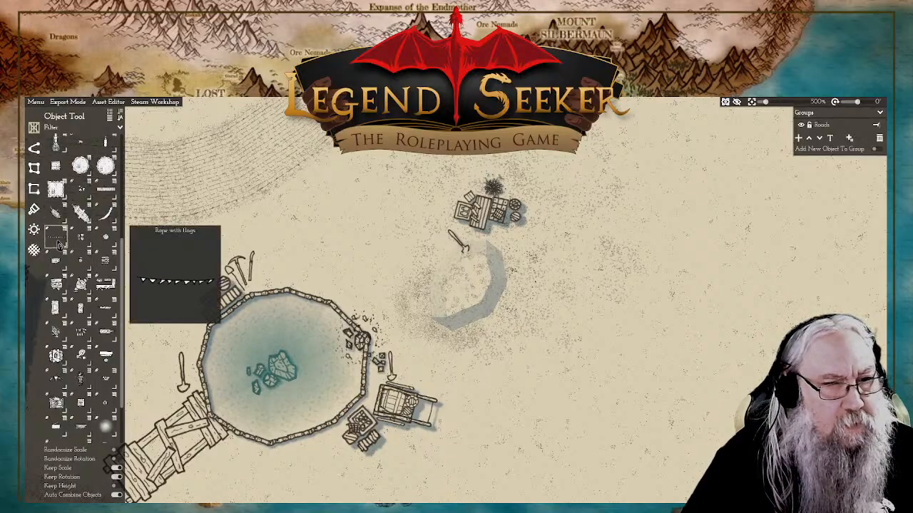
left_click_drag(246, 186, 409, 264)
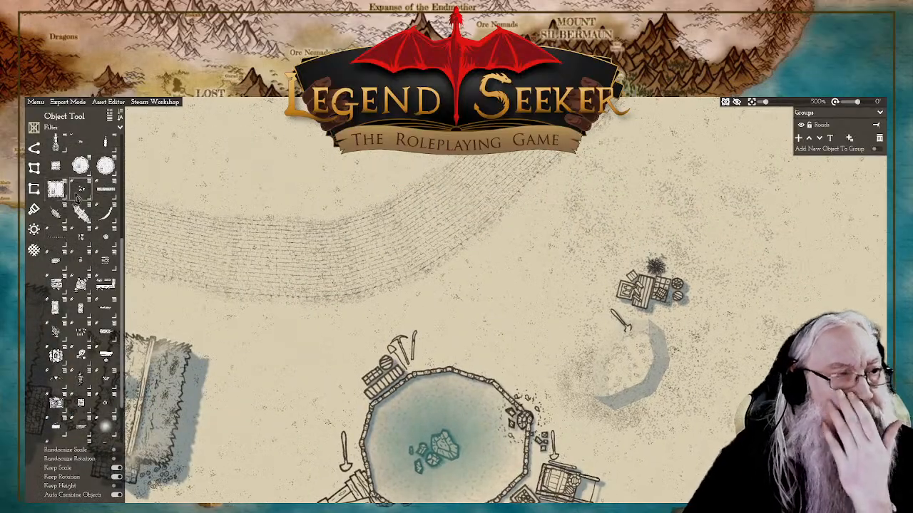
scroll(78, 201, "up", 1)
scroll(78, 202, "up", 2)
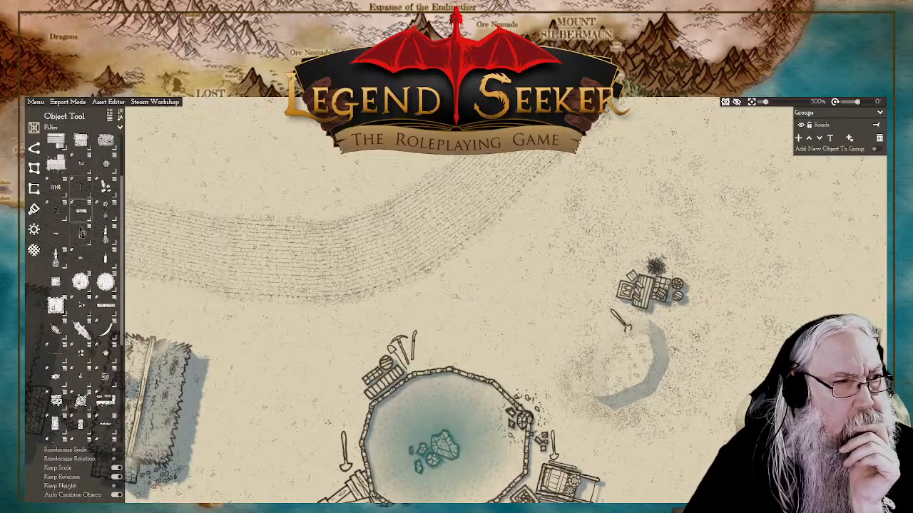
scroll(70, 228, "up", 2)
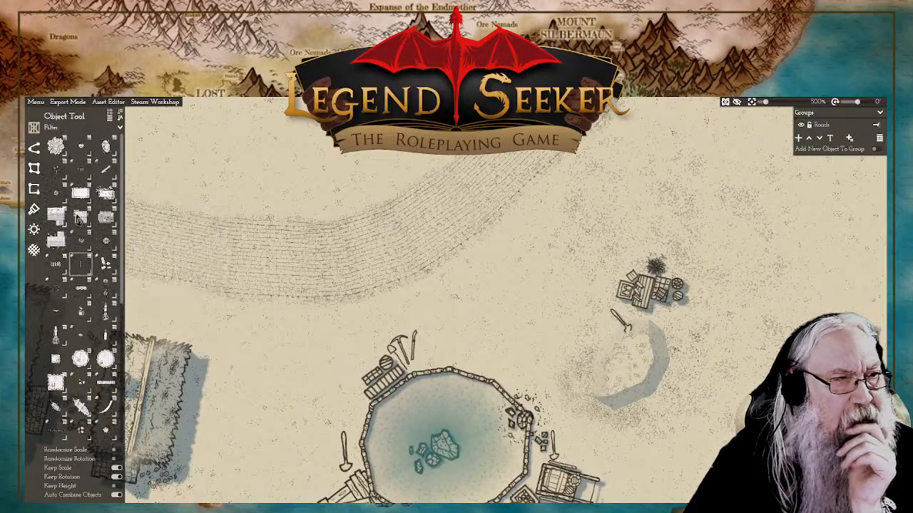
left_click(57, 276)
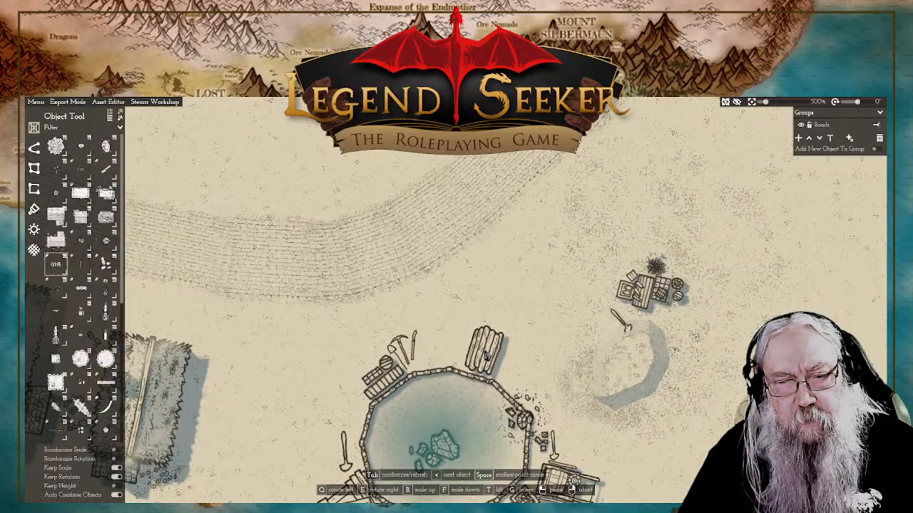
left_click(483, 351)
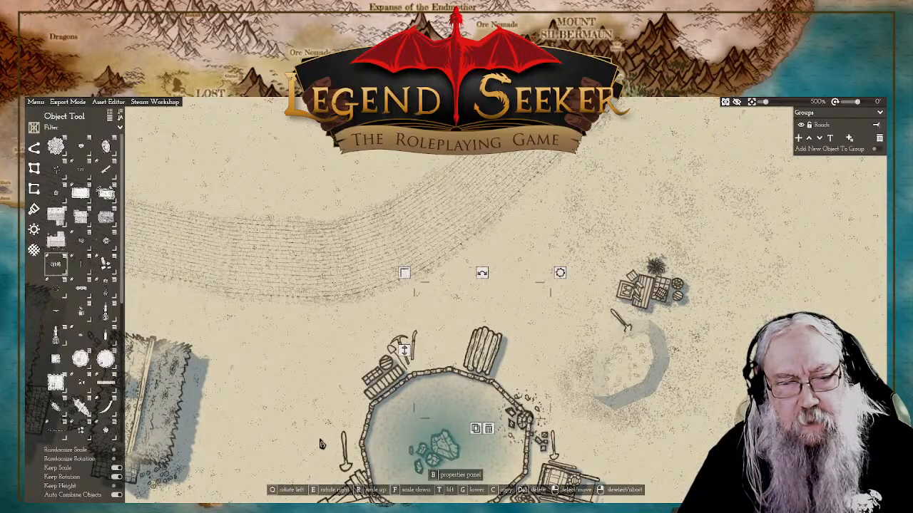
right_click(405, 353)
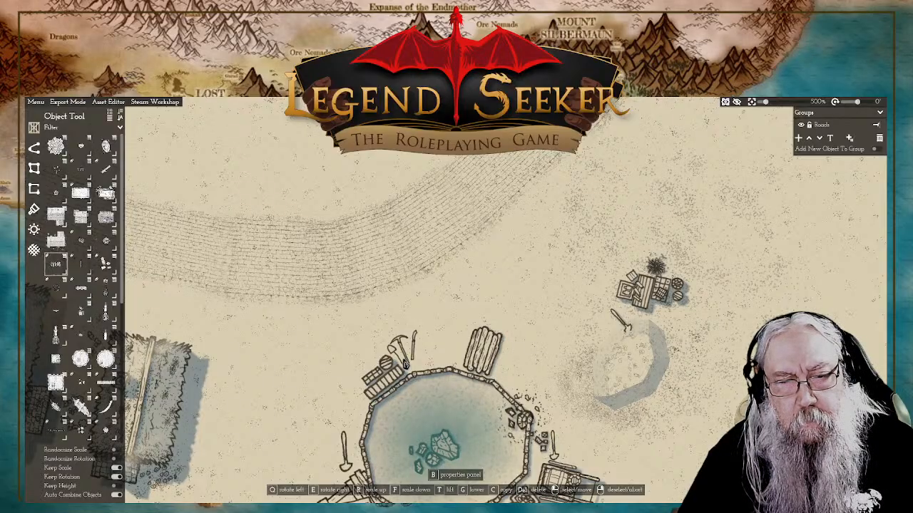
Step: Review the decorated pond and sunken plot against the surrounding coastal houses, roads and town wall
left_click(490, 356)
key("s")
key("d")
scroll(674, 345, "down", 6)
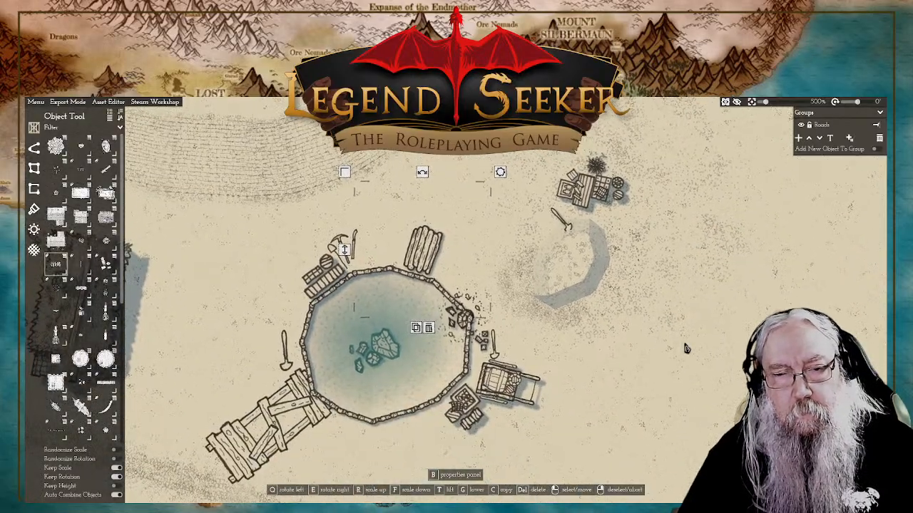
scroll(641, 350, "up", 1)
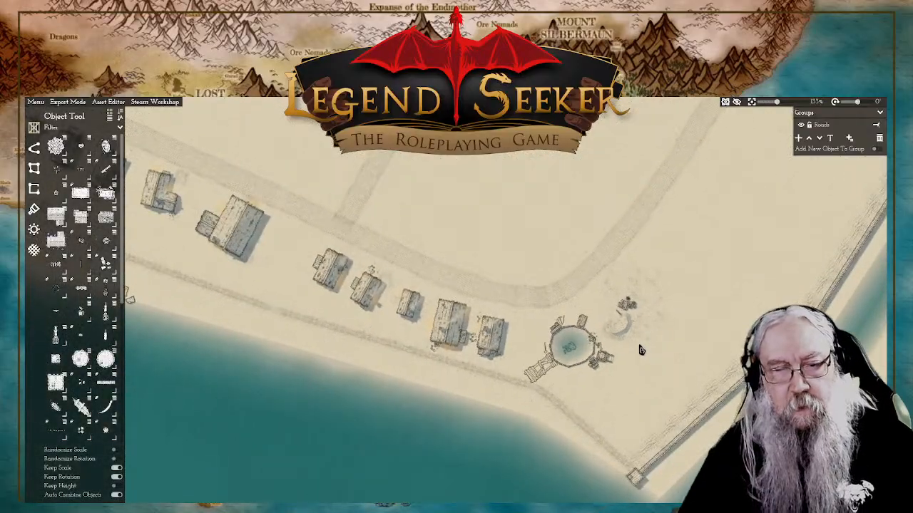
scroll(656, 324, "down", 1)
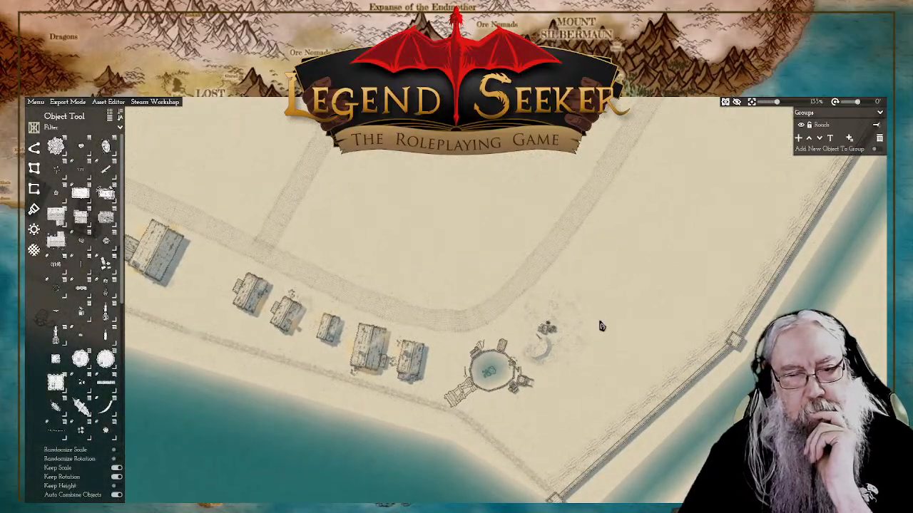
scroll(607, 307, "up", 1)
left_click_drag(606, 311, 580, 338)
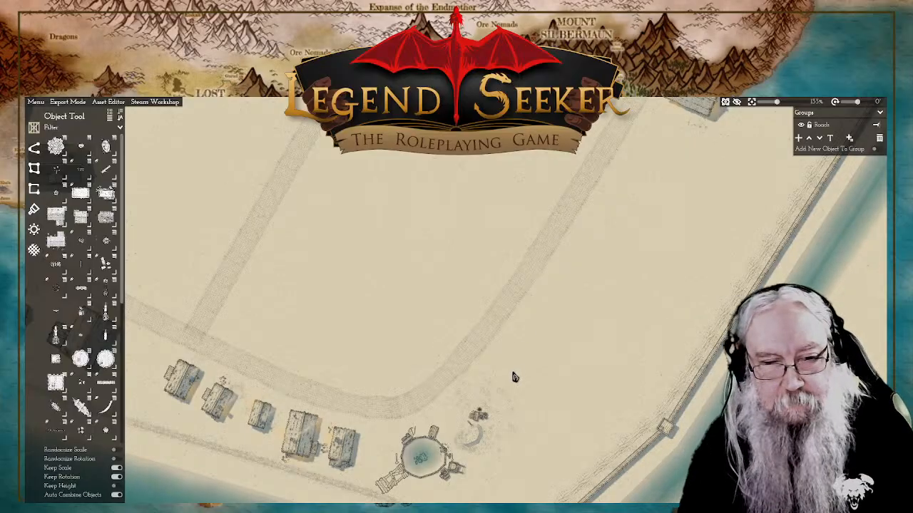
scroll(567, 326, "up", 4)
scroll(557, 326, "up", 5)
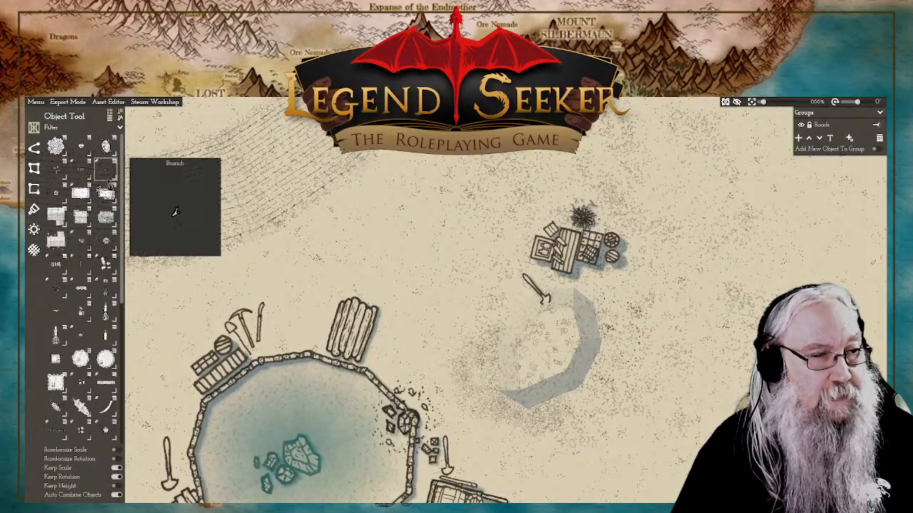
Step: Place a dense paving-rubble variant with scattered loose stones against the western side of the sunken plot, rotated to run roughly north to south
mouse_move(107, 242)
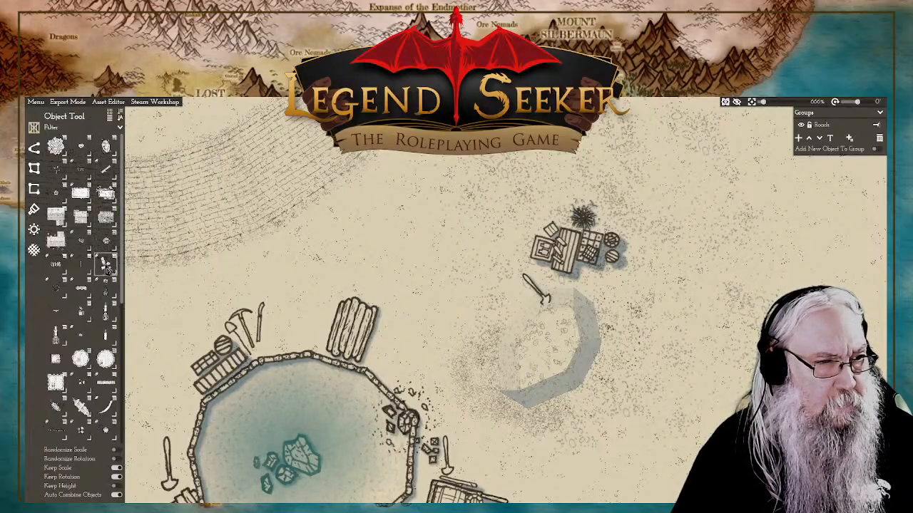
left_click(105, 264)
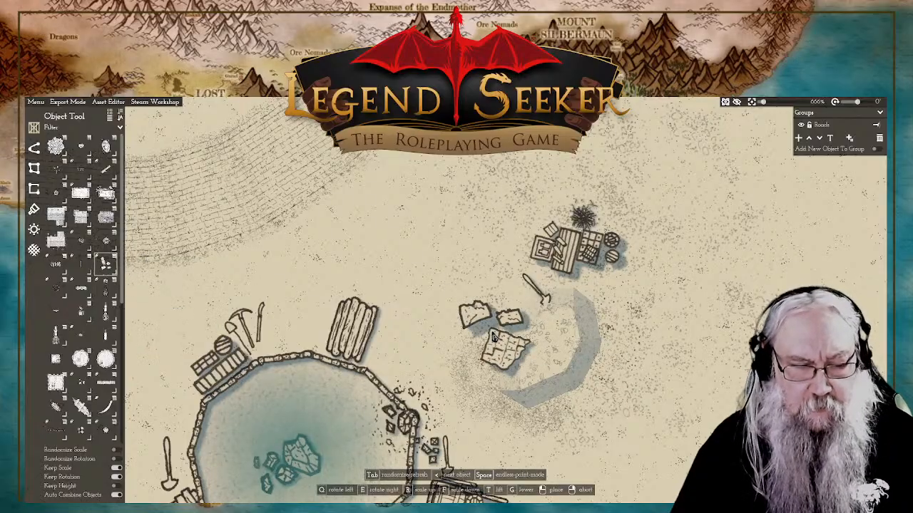
key("Tab")
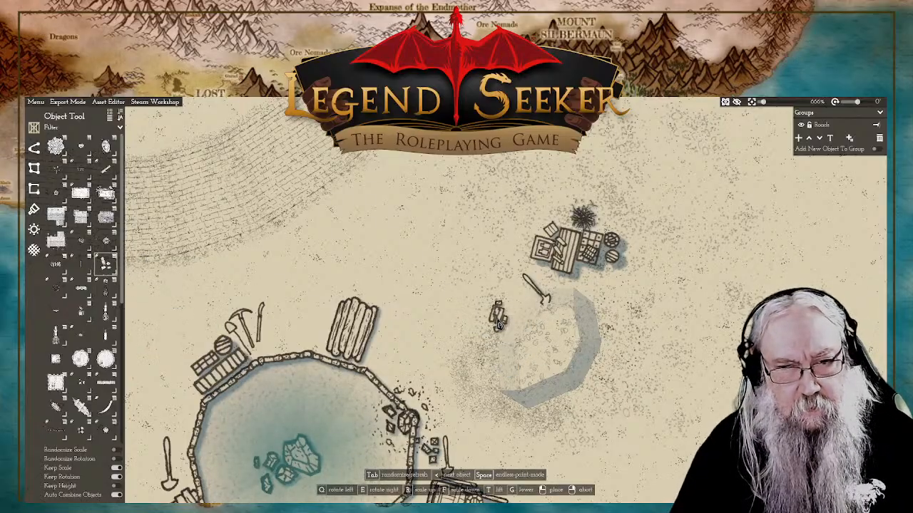
key("Tab")
key("Tab")
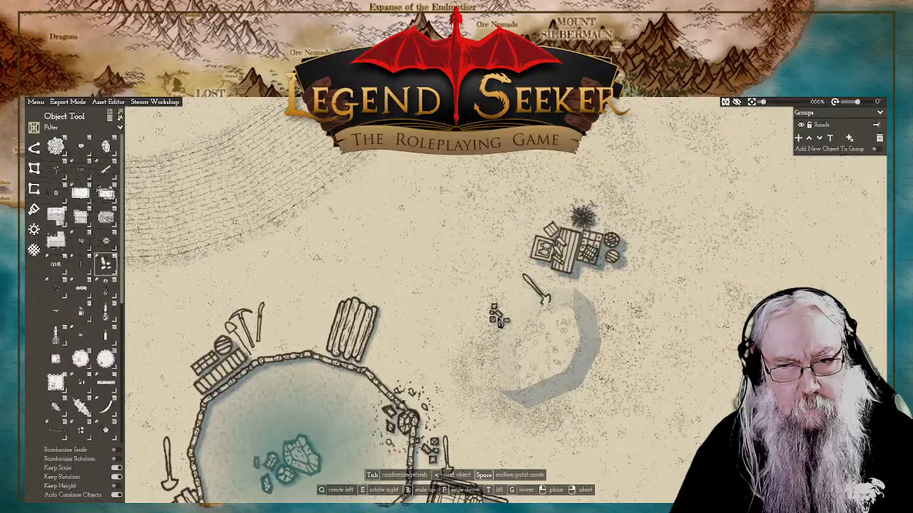
key("Tab")
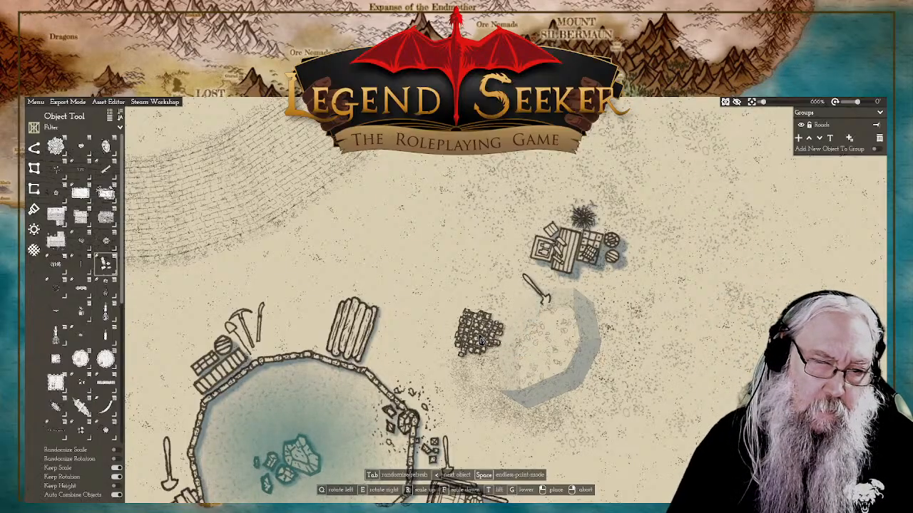
key("Tab")
key("Tab")
key("Tab")
key("Tab")
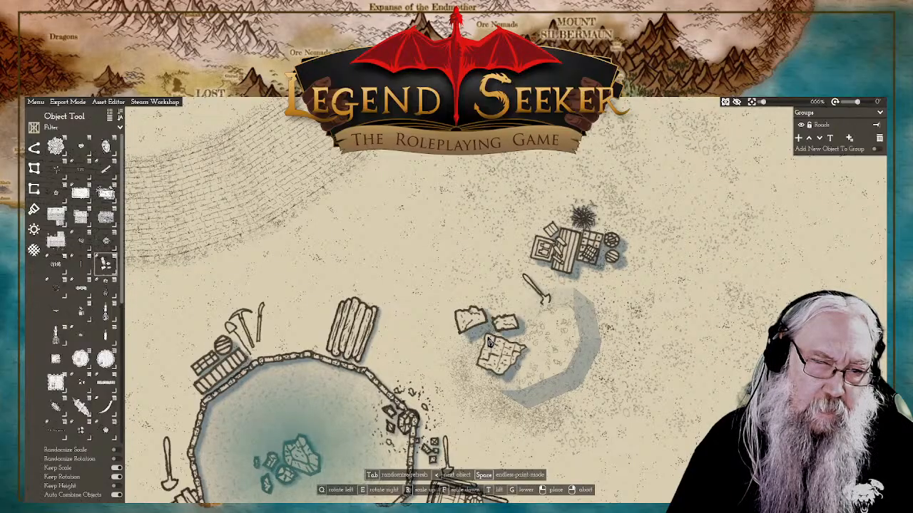
key("Tab")
key("Tab")
key("Tab")
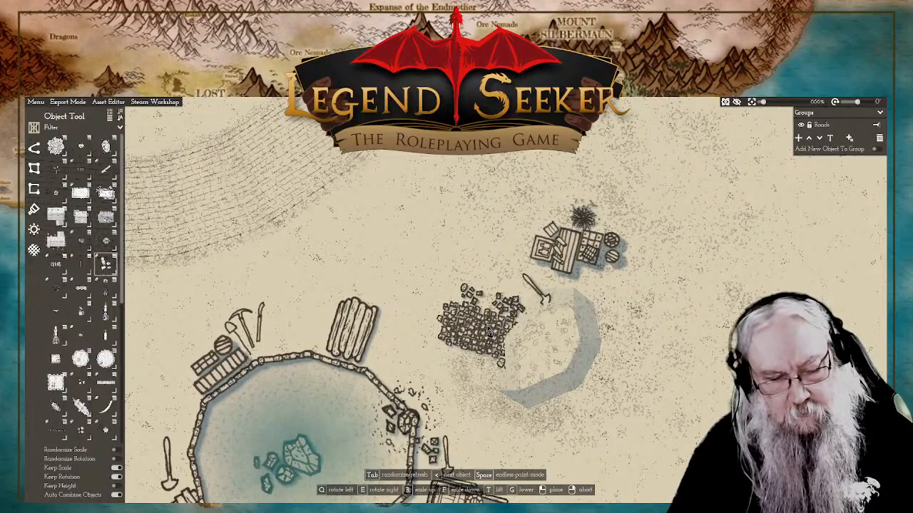
key("Tab")
key("a")
key("Tab")
key("Tab")
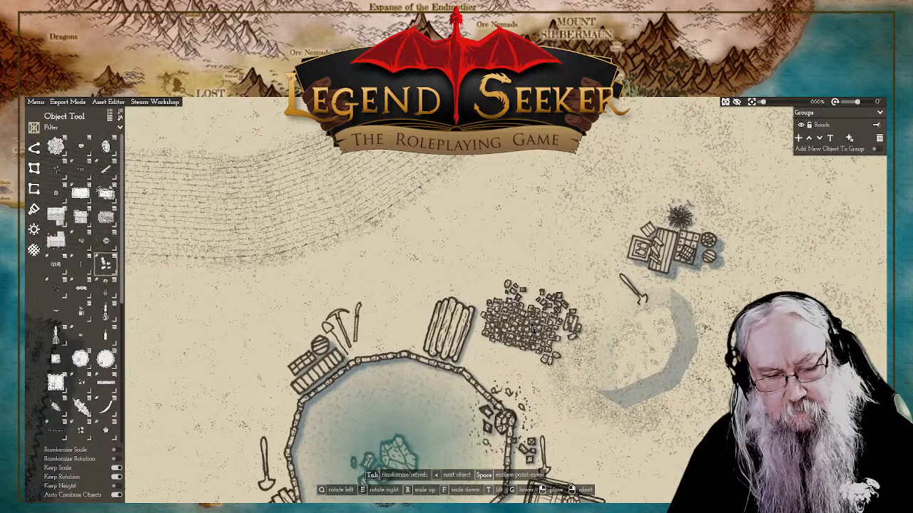
key("q")
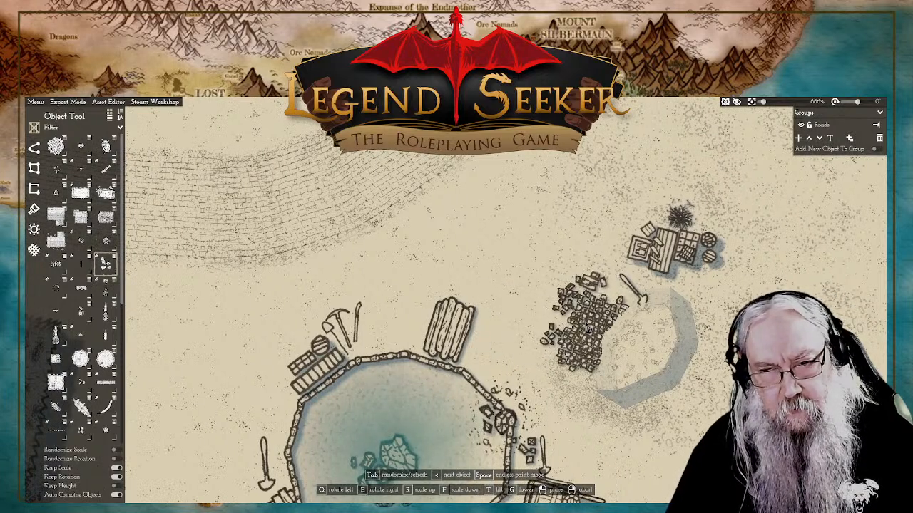
left_click(586, 327)
Step: Lower the rubble pile so its eastern edge is tucked beneath the ground of the sunken plot
left_click(579, 323)
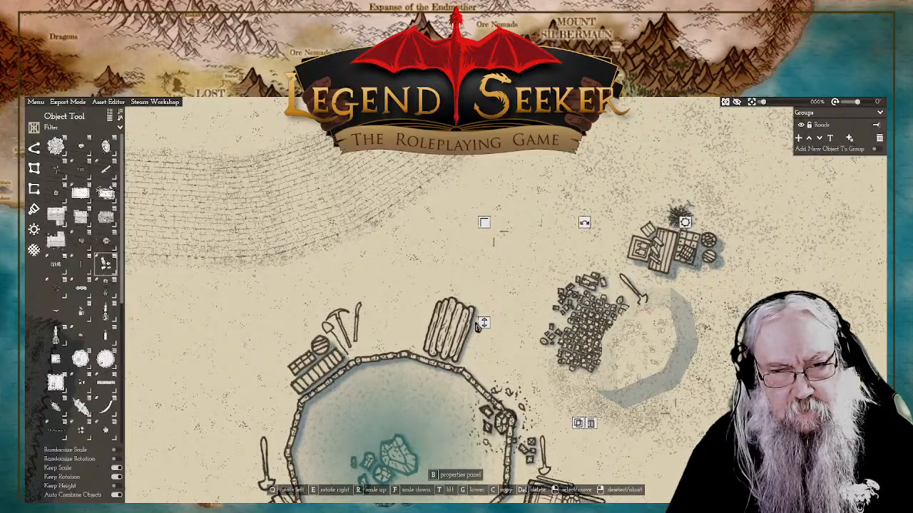
key("Delete")
key("ctrl+z")
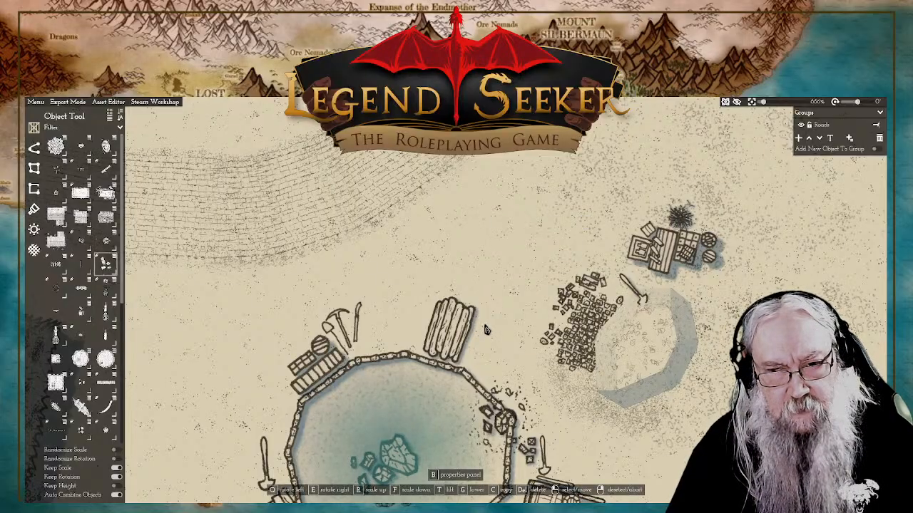
left_click(664, 358)
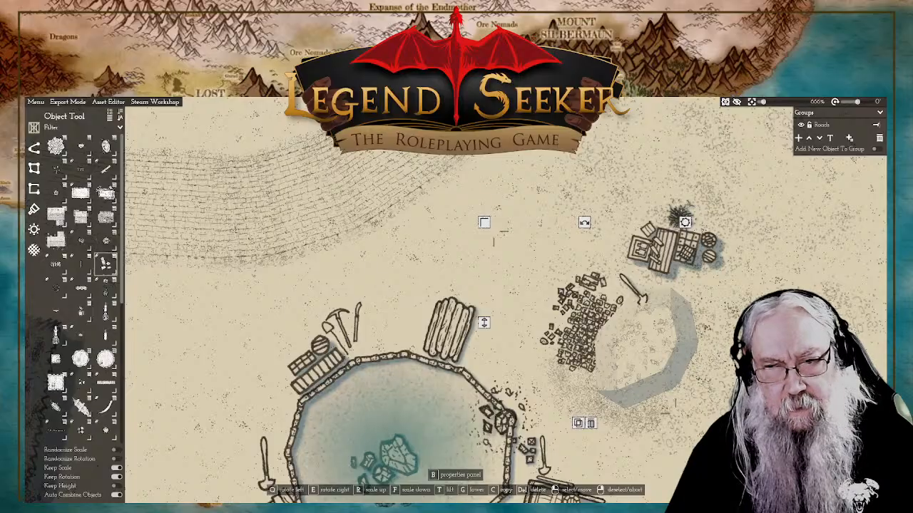
left_click_drag(739, 342, 595, 361)
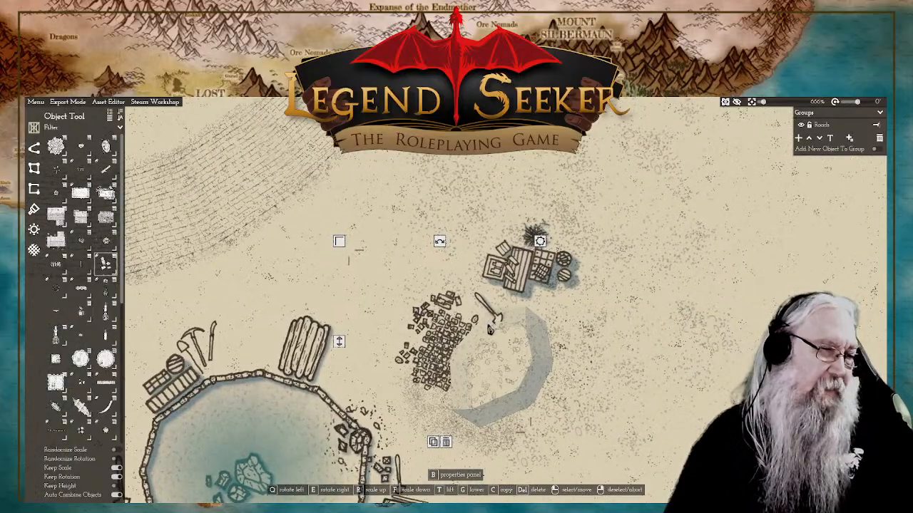
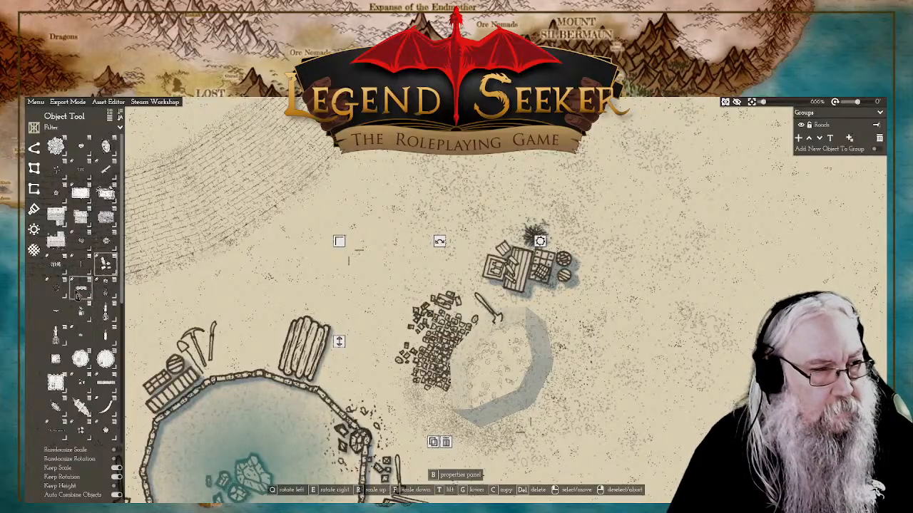
Step: Duplicate the paving rubble and place the copy just south of it to extend the rubble along the sunken plot's western side
left_click(433, 442)
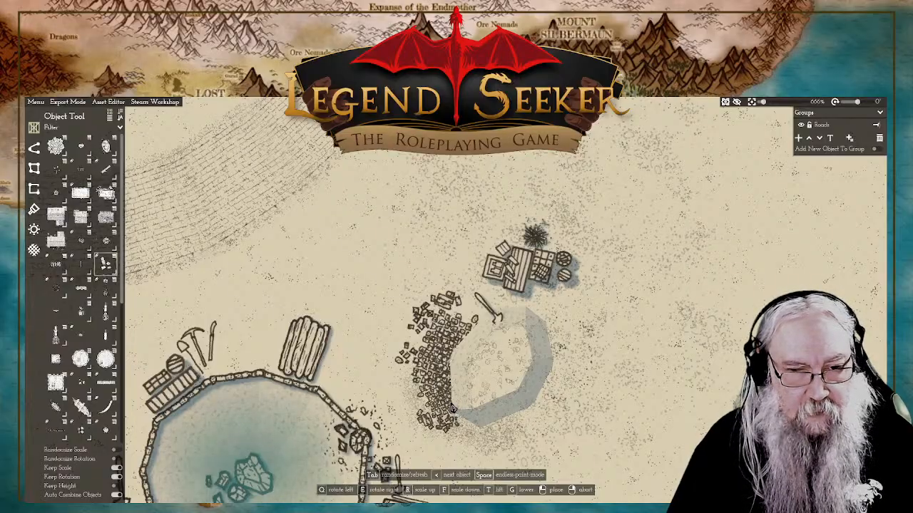
left_click(452, 408)
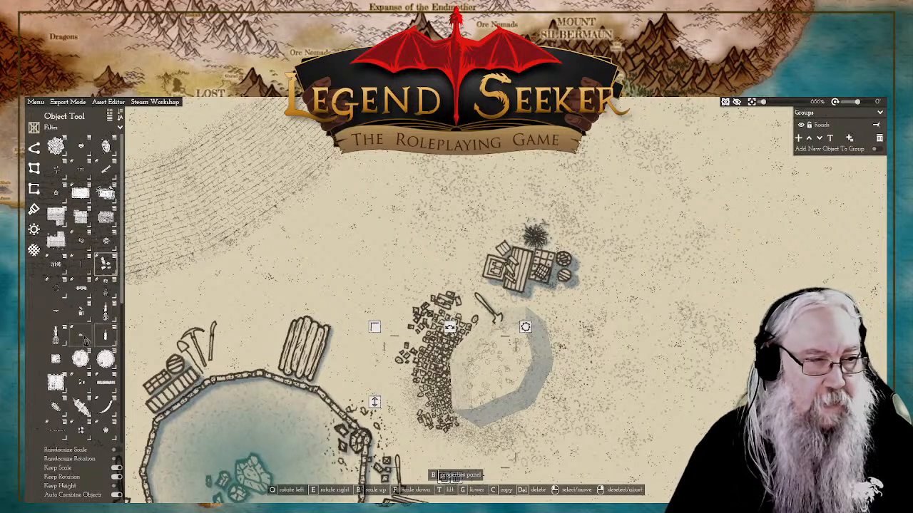
left_click(106, 267)
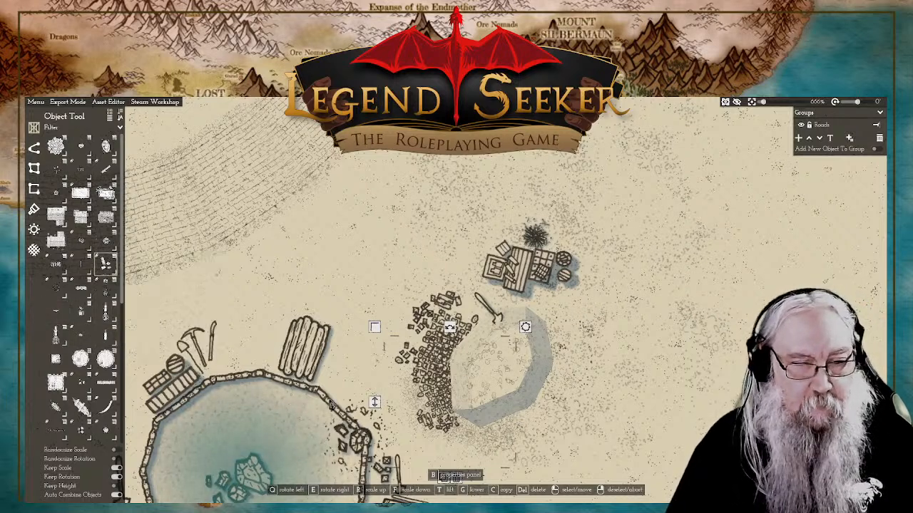
Step: Place another rubble copy along the sunken plot's southern edge, rotated to follow the curve, lowered beneath the plot and slightly enlarged
left_click_drag(639, 441, 641, 409)
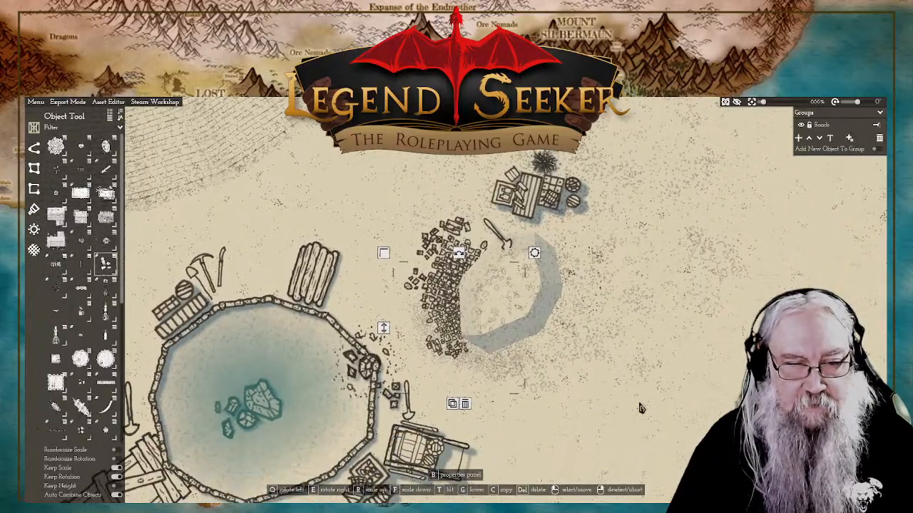
left_click(452, 404)
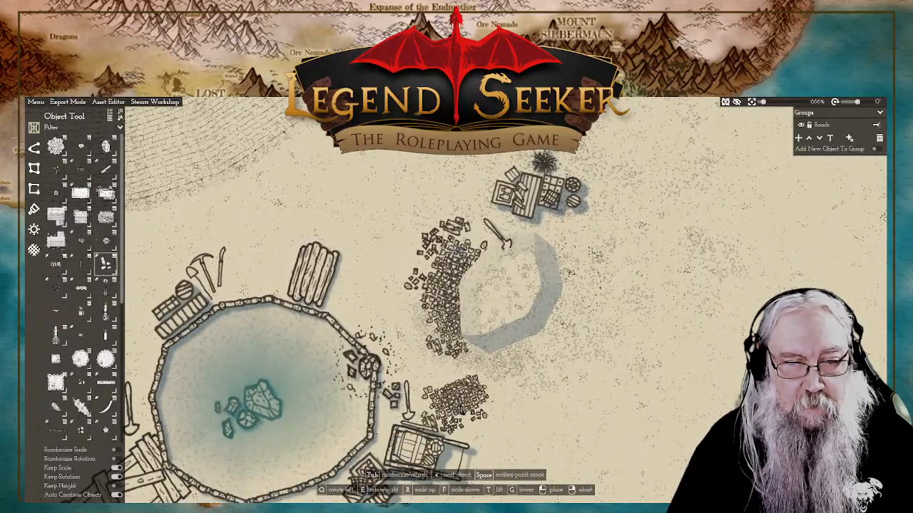
left_click(490, 359)
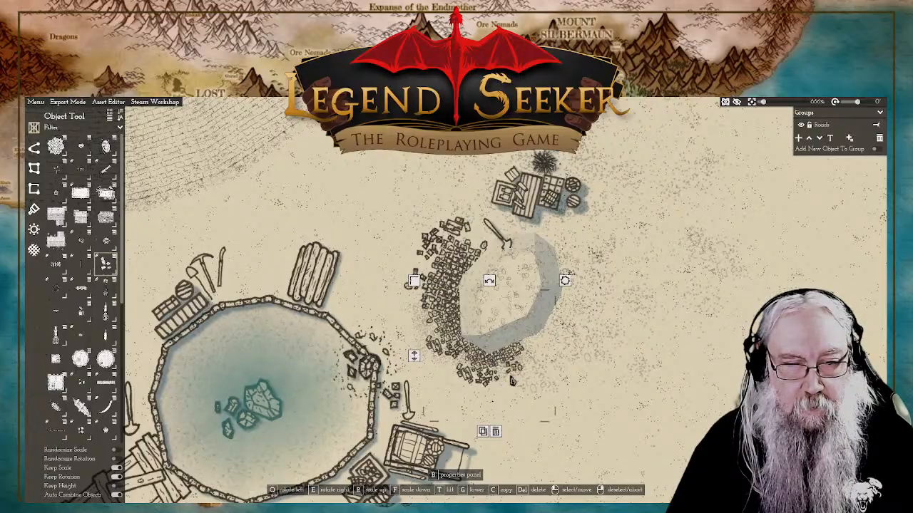
key("e")
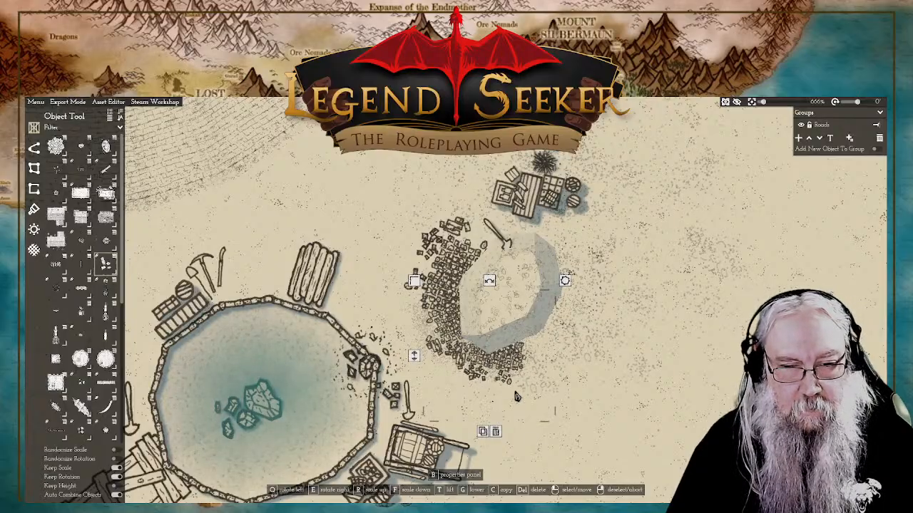
right_click(413, 360)
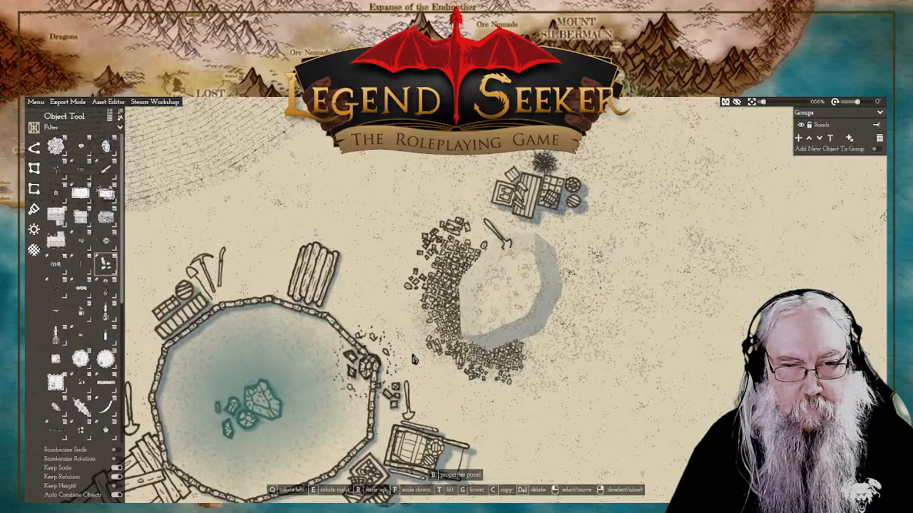
left_click(414, 360)
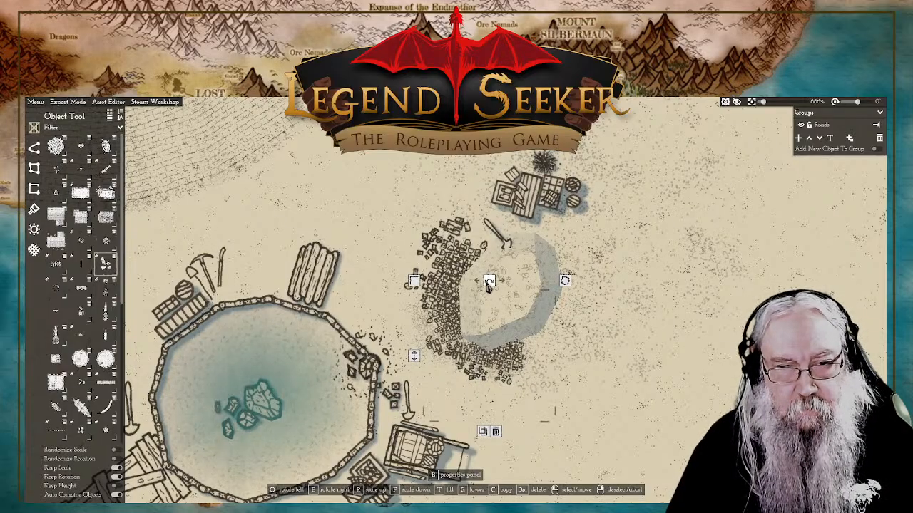
left_click_drag(417, 284, 394, 255)
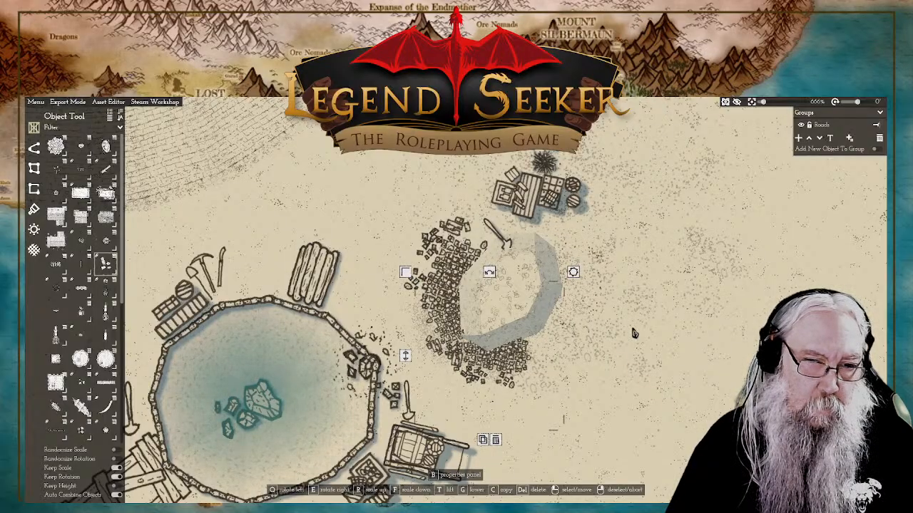
left_click_drag(686, 303, 577, 342)
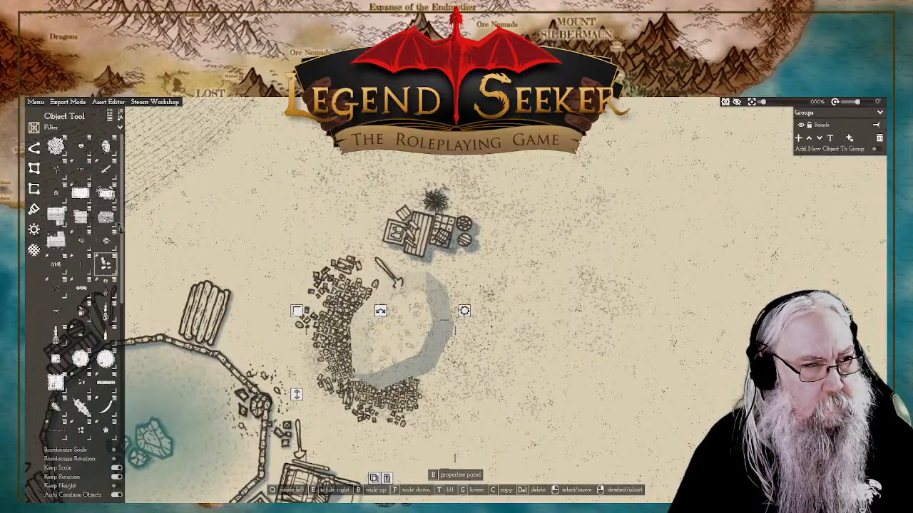
left_click(373, 478)
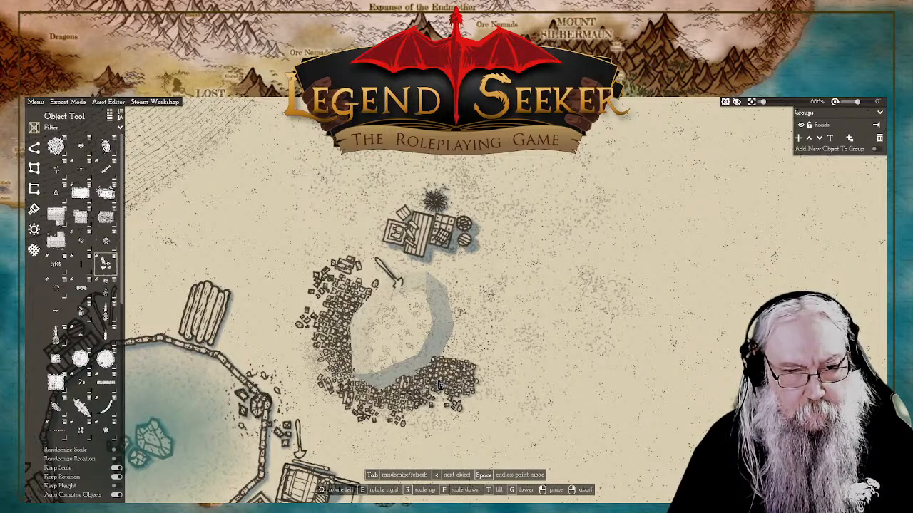
right_click(561, 392)
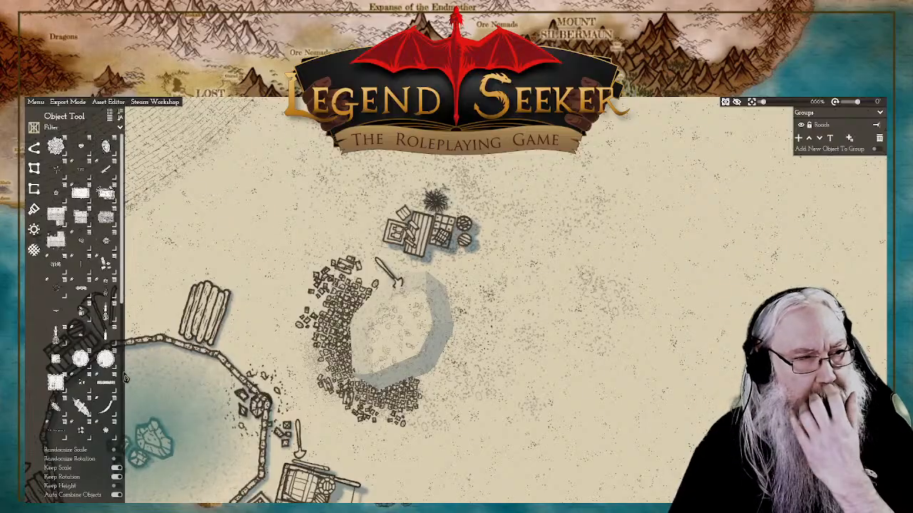
Step: Place a small rubble cluster at the eastern end of the southern rubble and lower it to ground level
left_click(106, 264)
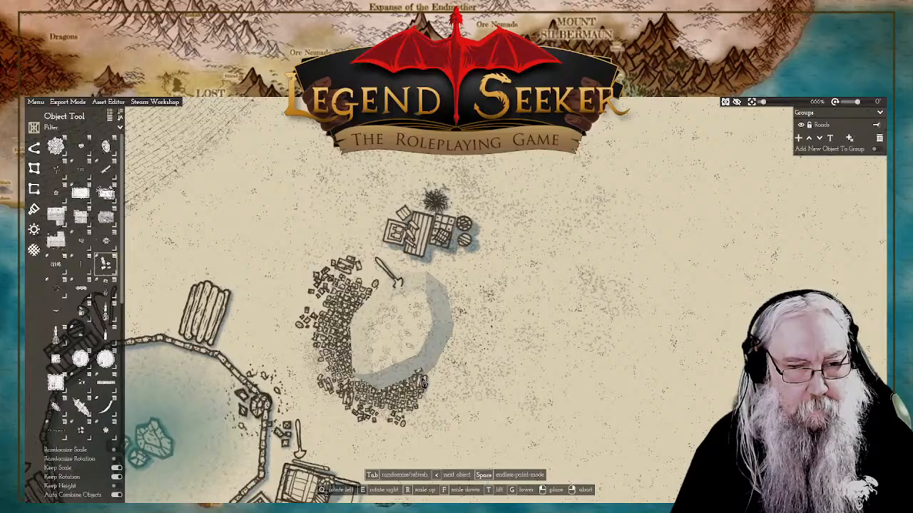
left_click(422, 384)
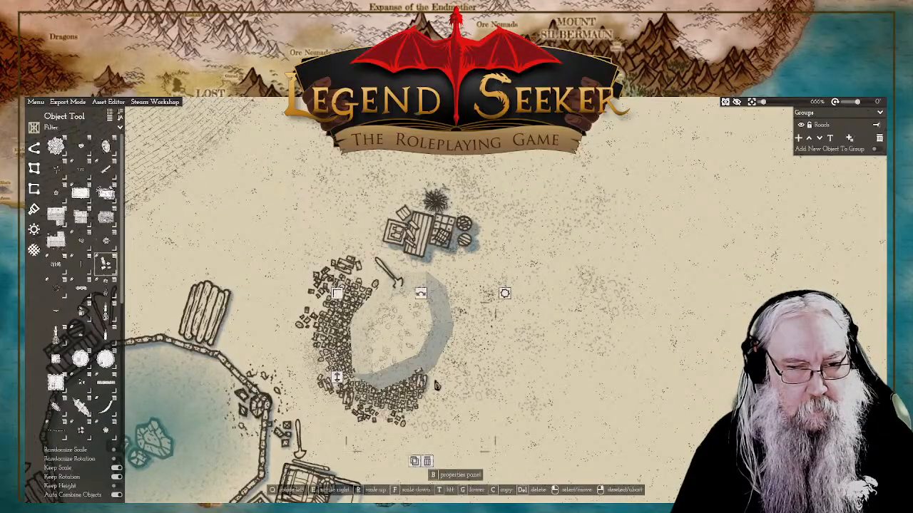
right_click(339, 382)
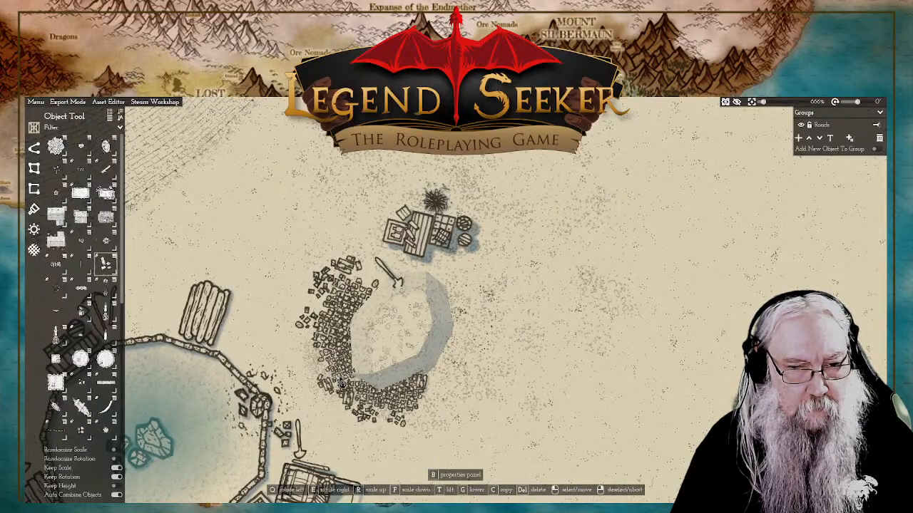
left_click(341, 383)
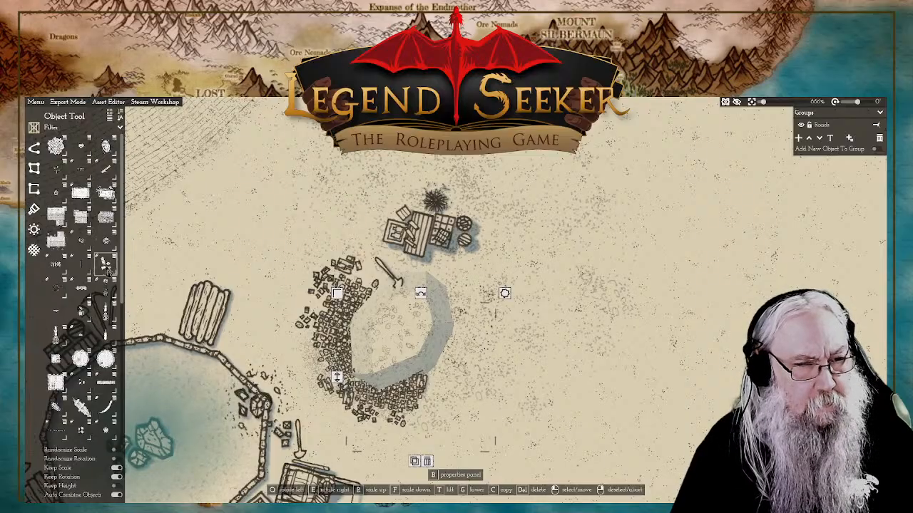
Step: Place a further rubble cluster along the sunken plot's southeastern edge and lower it beneath the plot
left_click(106, 265)
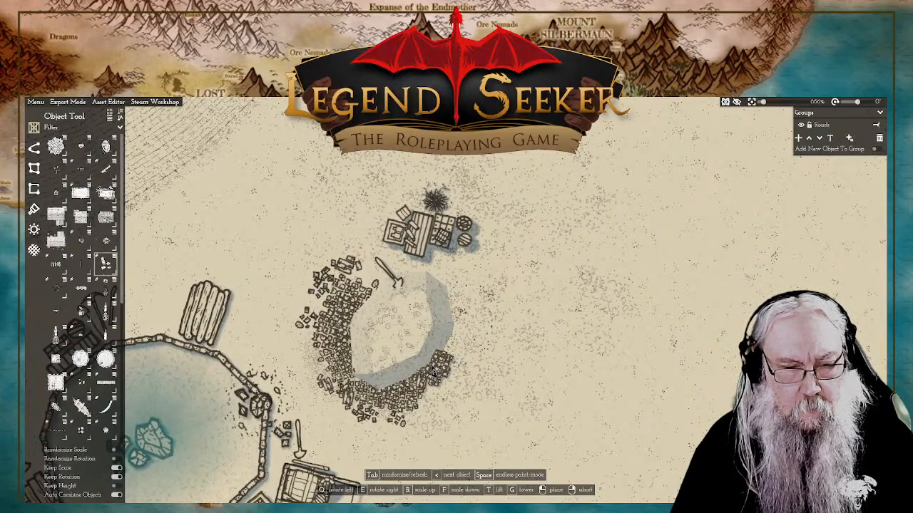
left_click(403, 369)
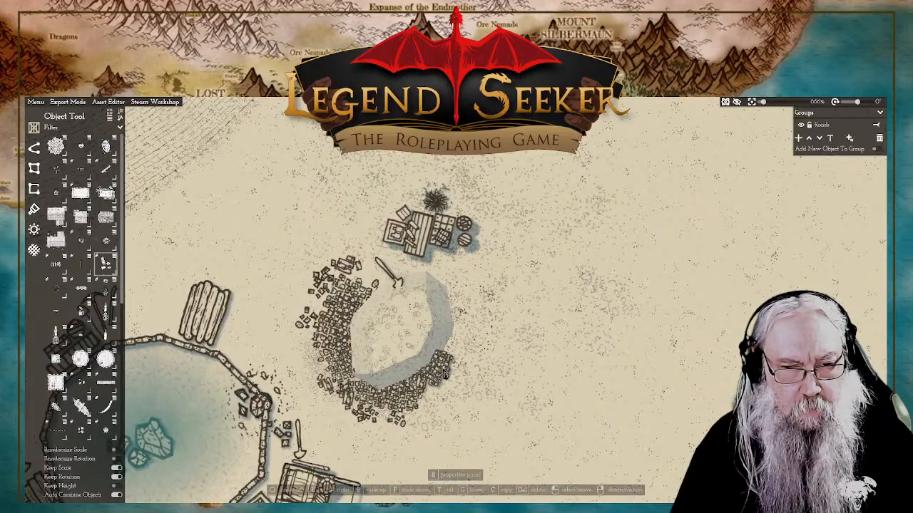
right_click(347, 369)
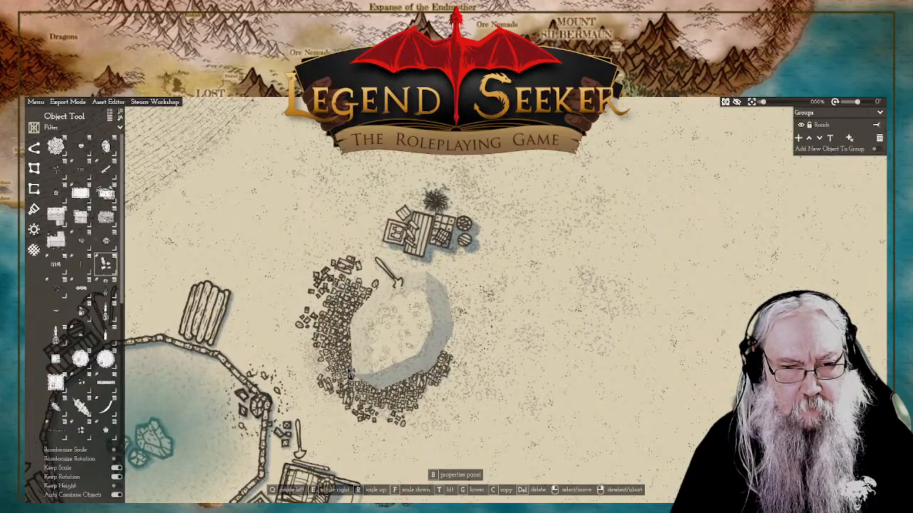
left_click(349, 372)
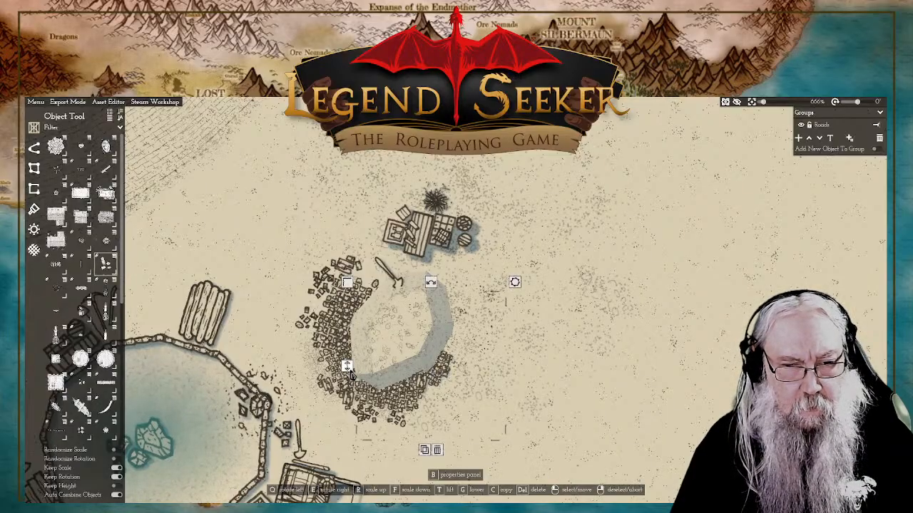
Step: Nudge the adjoining small rubble cluster slightly to blend the rubble at the plot's southeastern corner
left_click_drag(423, 387, 422, 391)
right_click(611, 393)
left_click(422, 387)
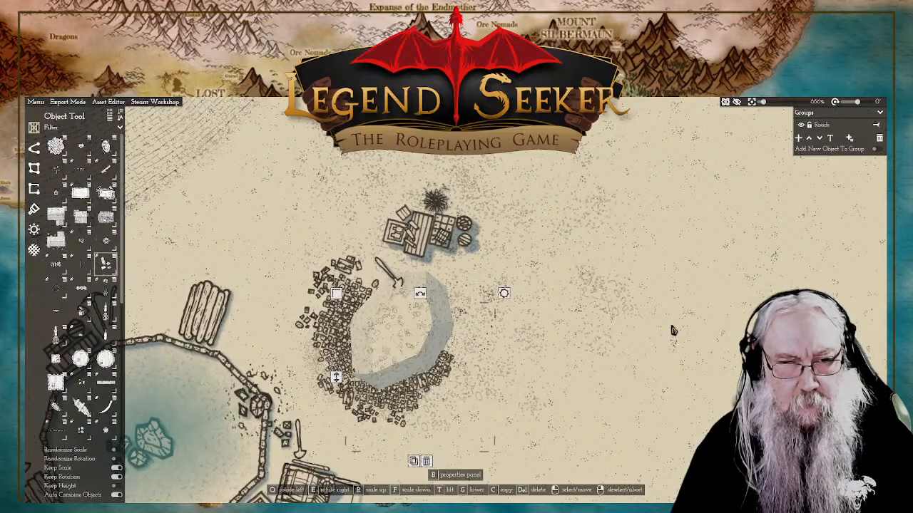
right_click(674, 330)
scroll(482, 300, "down", 3)
scroll(466, 311, "up", 2)
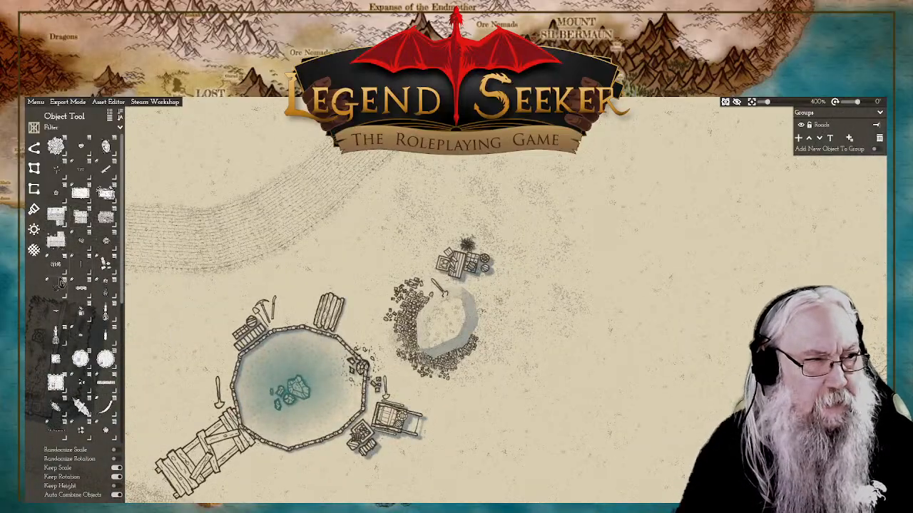
mouse_move(107, 244)
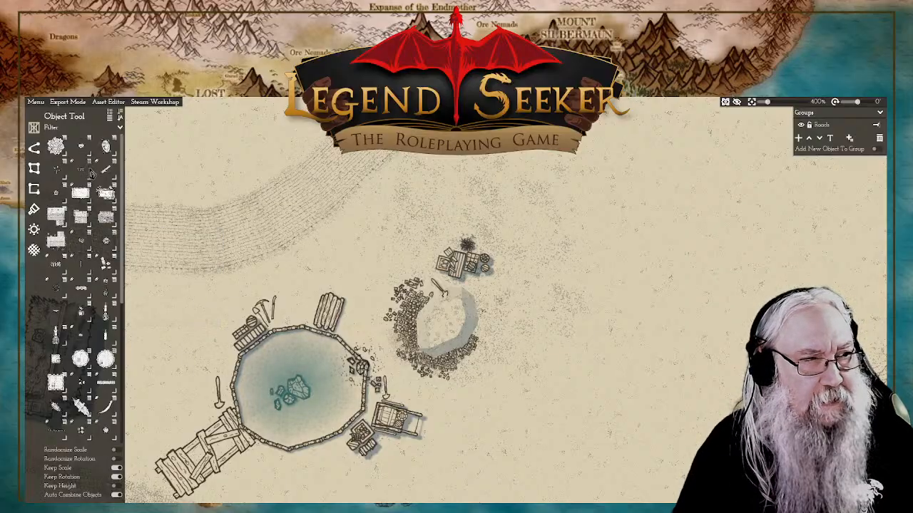
mouse_move(84, 180)
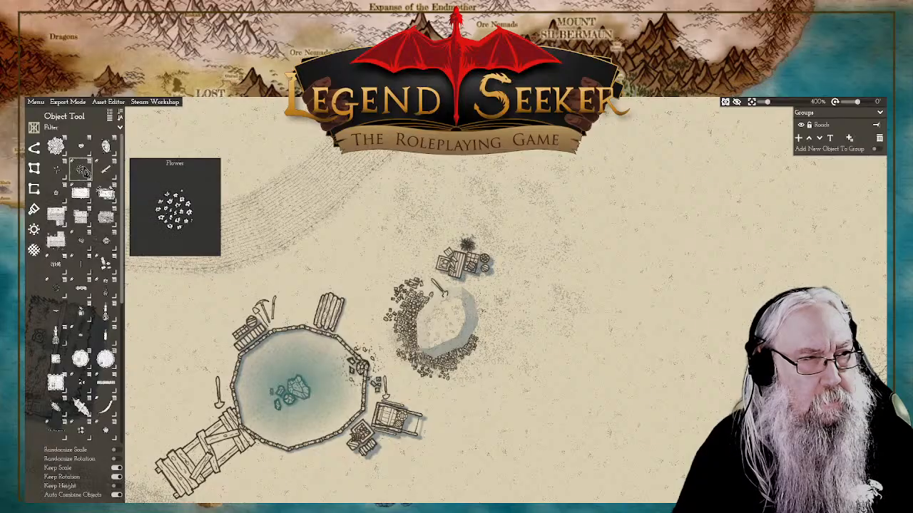
left_click(58, 174)
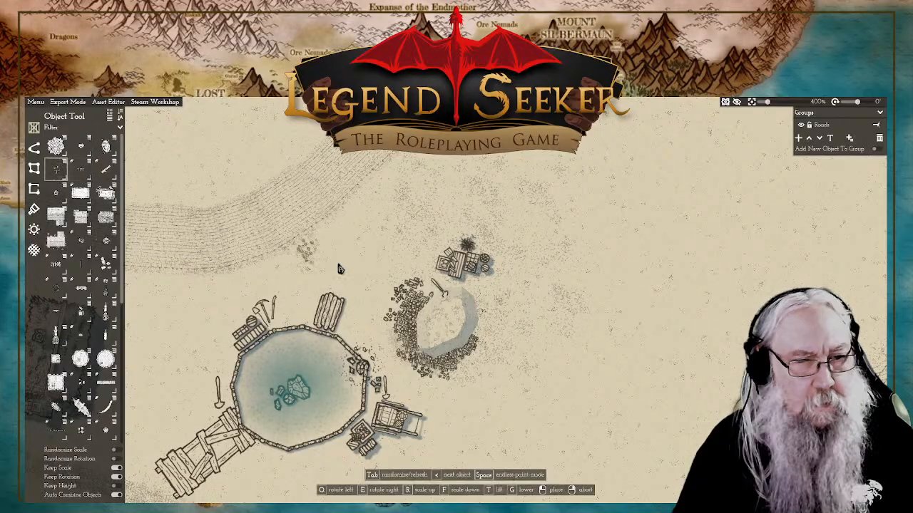
scroll(431, 353, "up", 1)
scroll(431, 353, "up", 4)
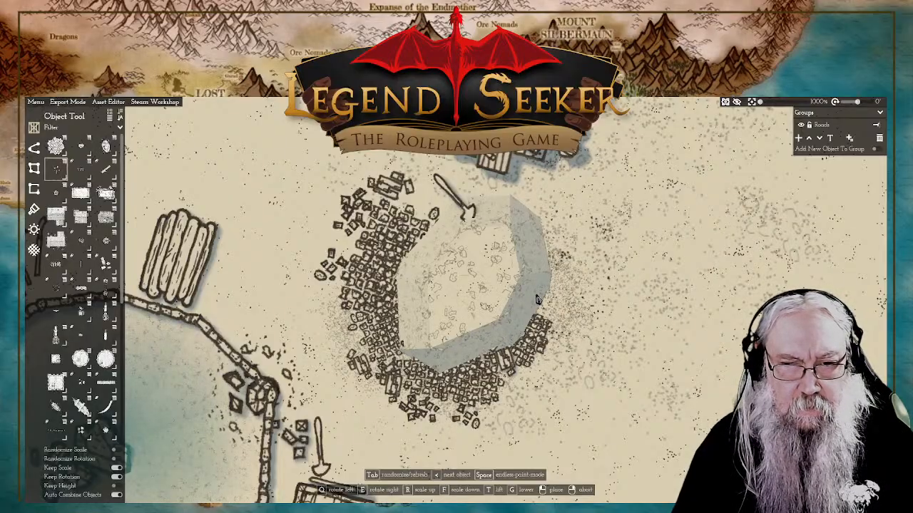
right_click(525, 303)
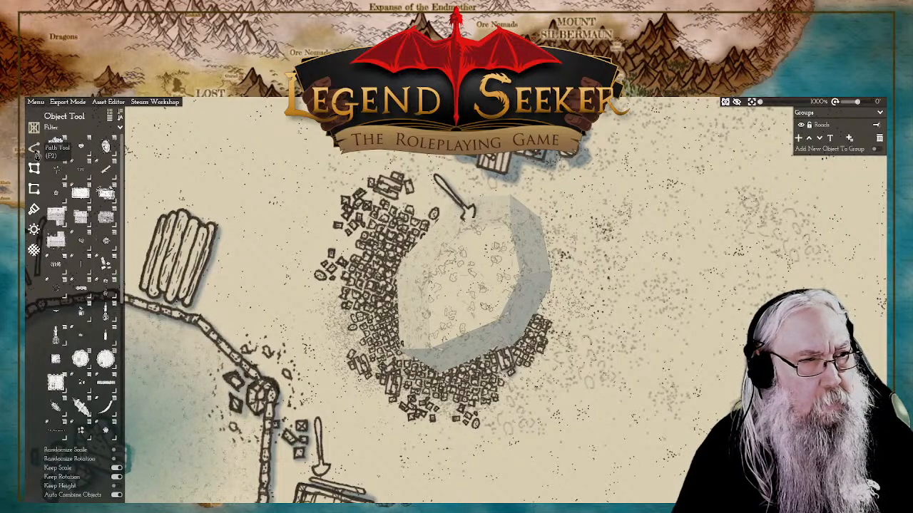
left_click(107, 153)
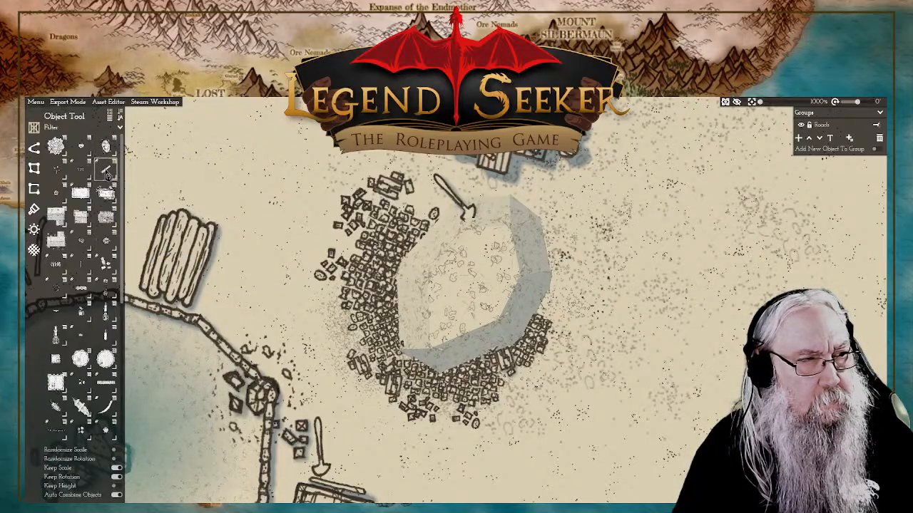
mouse_move(106, 175)
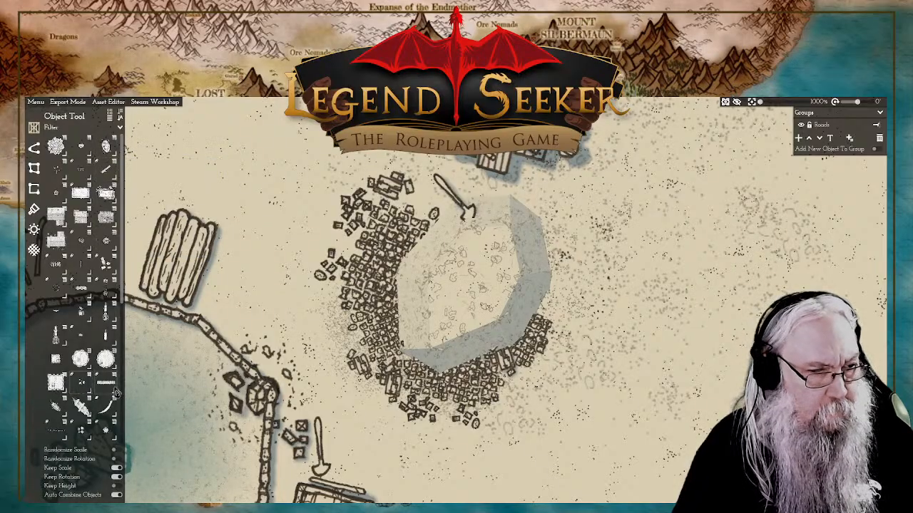
Step: Place a solid plank walkway variant against the sunken plot's southeastern edge, rotated to run outward to the east-southeast, and lower its end beneath the plot
left_click(80, 288)
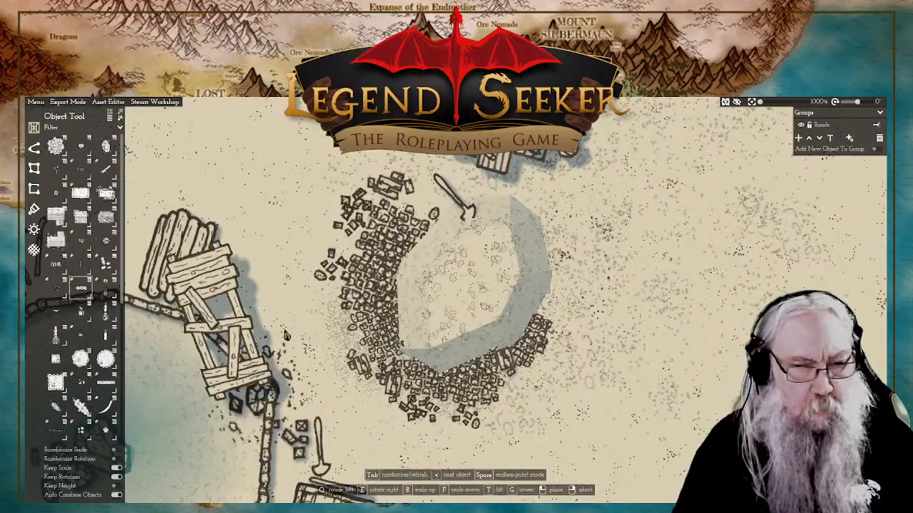
key("Tab")
key("Tab")
key("Tab")
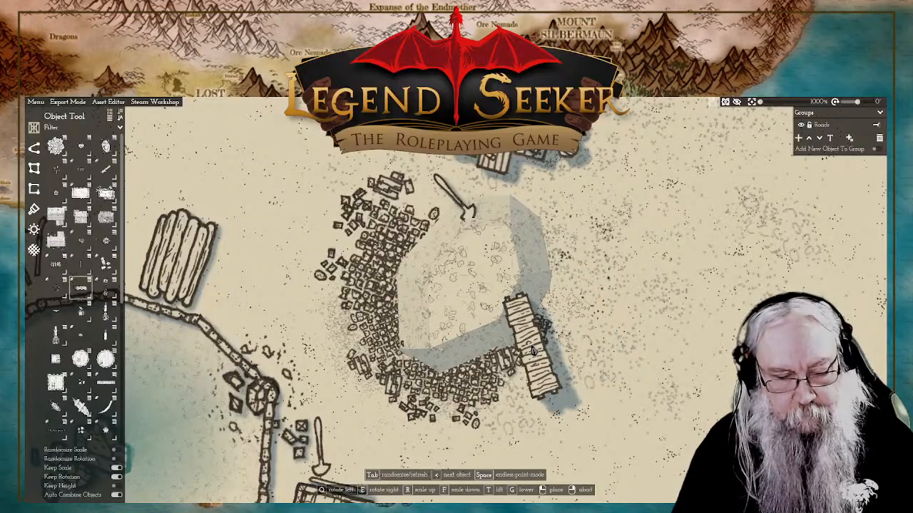
key("q")
key("q")
key("q")
key("q")
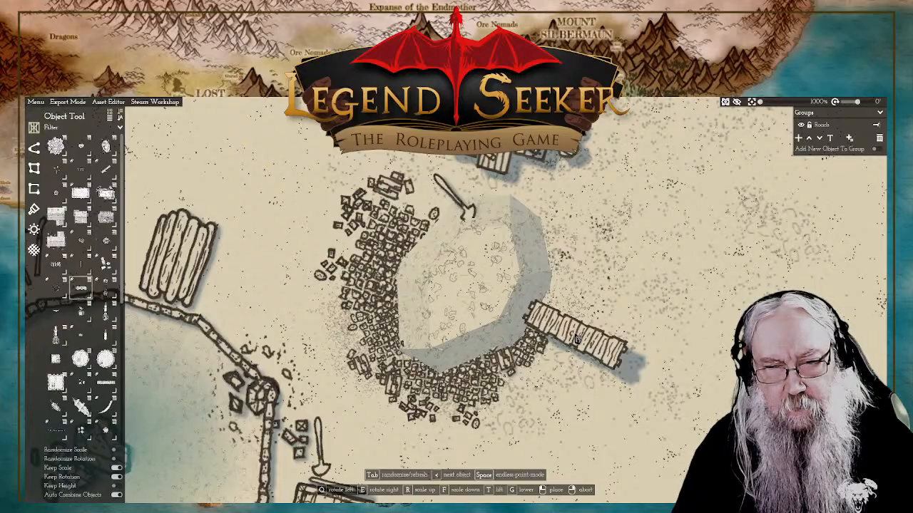
left_click(576, 339)
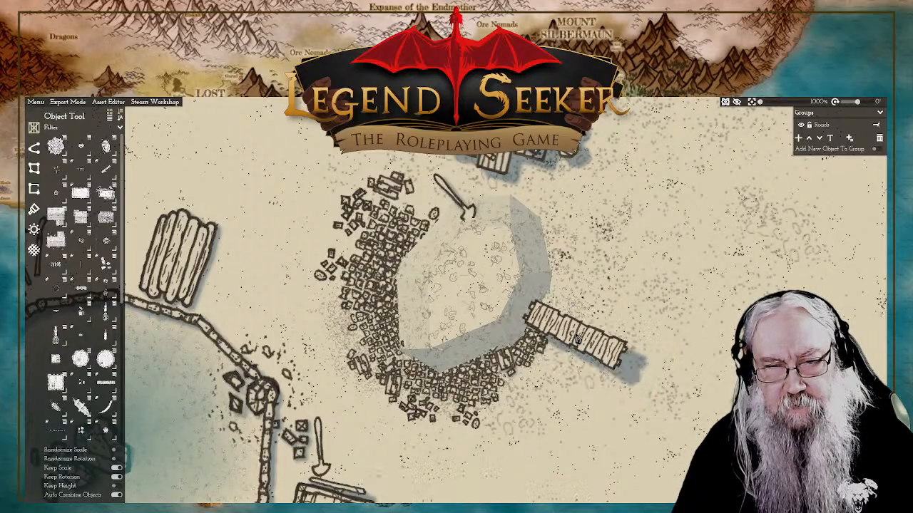
right_click(460, 337)
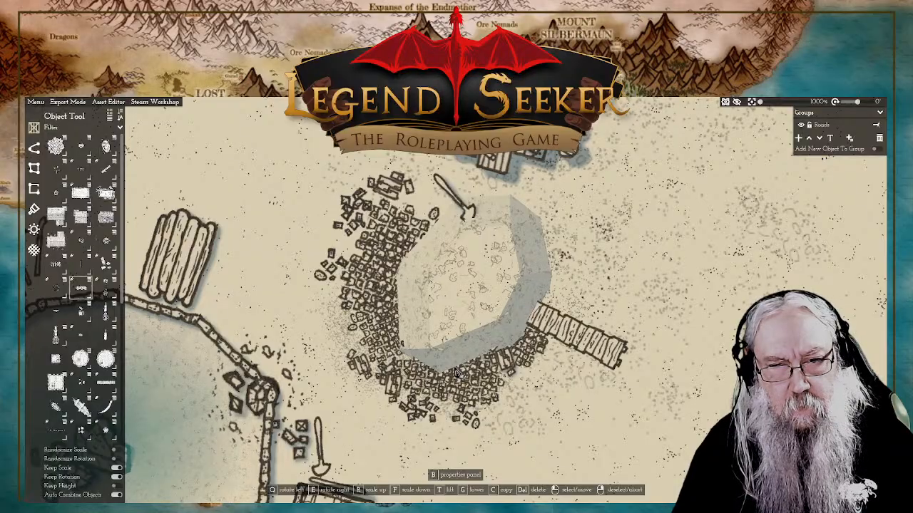
Step: Copy the rubble cluster from the sunken plot's western edge to its eastern edge, just above the plank walkway
left_click(579, 335)
left_click_drag(645, 271, 650, 308)
scroll(587, 310, "down", 5)
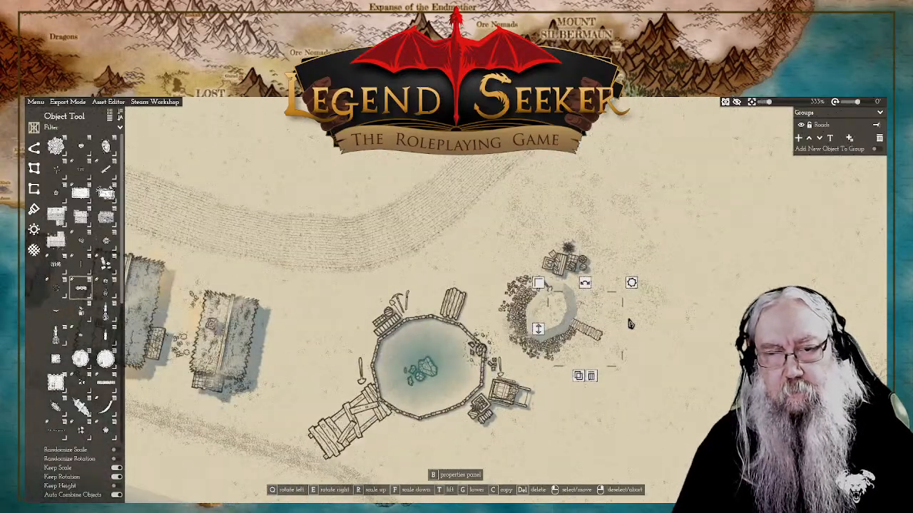
right_click(606, 263)
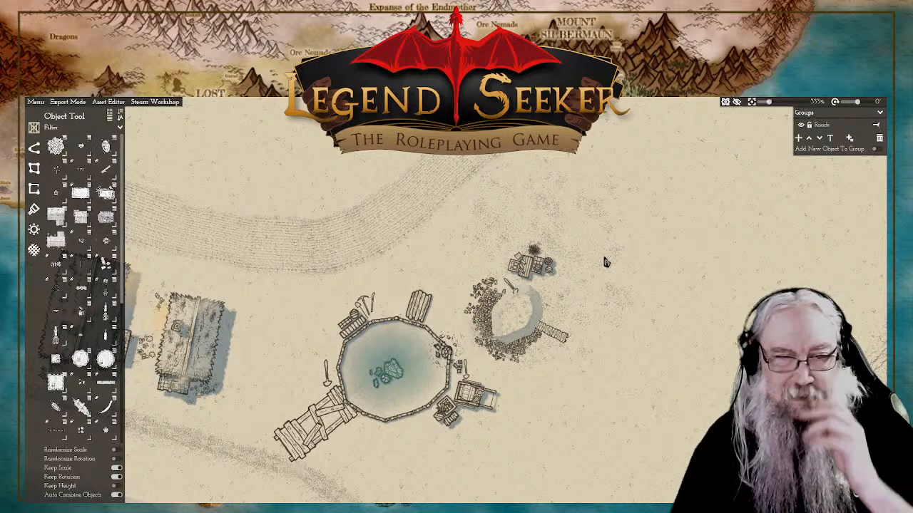
scroll(557, 296, "up", 2)
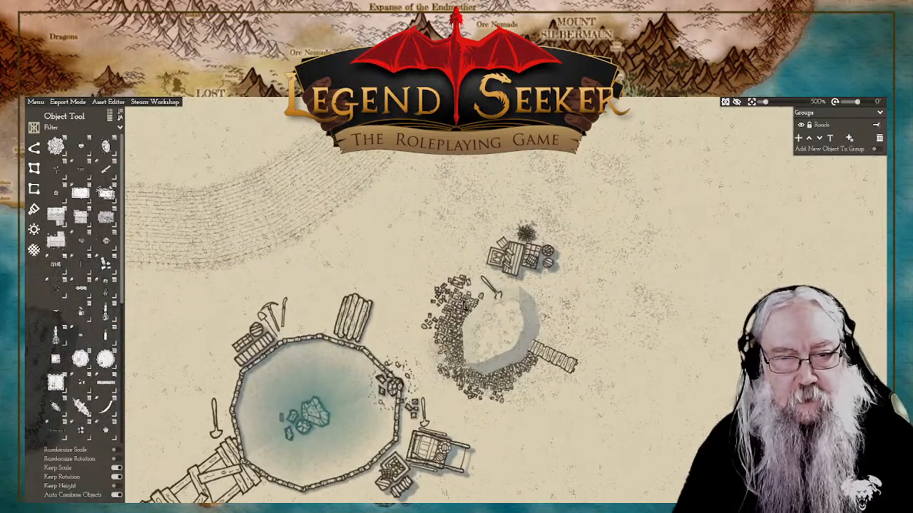
left_click(465, 305)
left_click(448, 391)
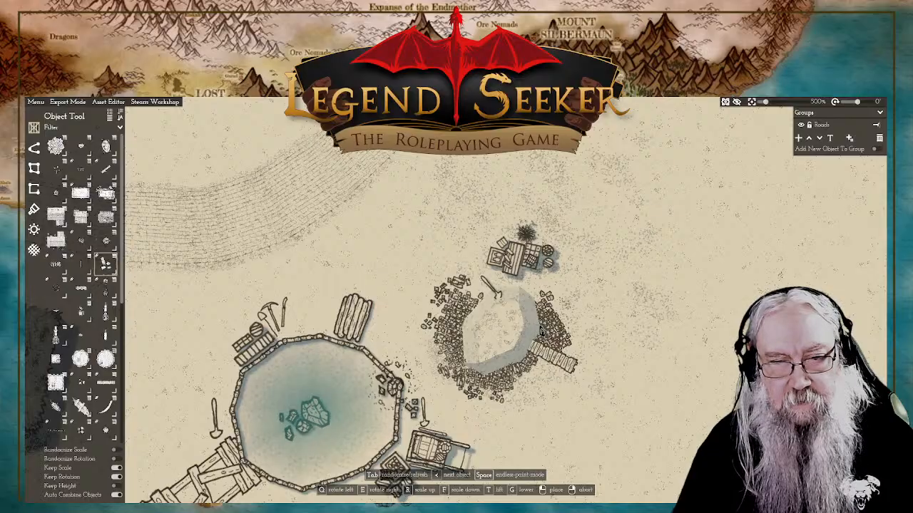
left_click(540, 331)
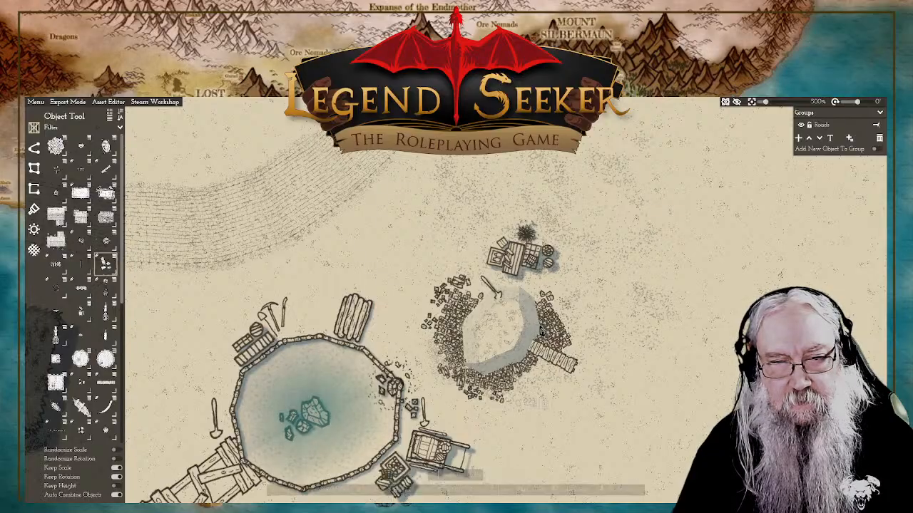
Step: Copy the southern rubble cluster to the sunken plot's northeastern edge, between the crates and the eastern rubble
left_click(499, 400)
left_click(480, 445)
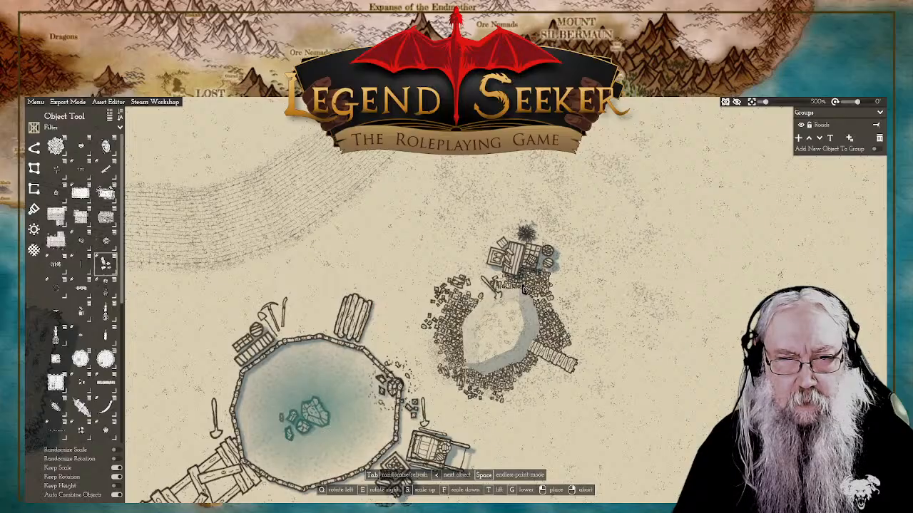
left_click(526, 287)
right_click(592, 292)
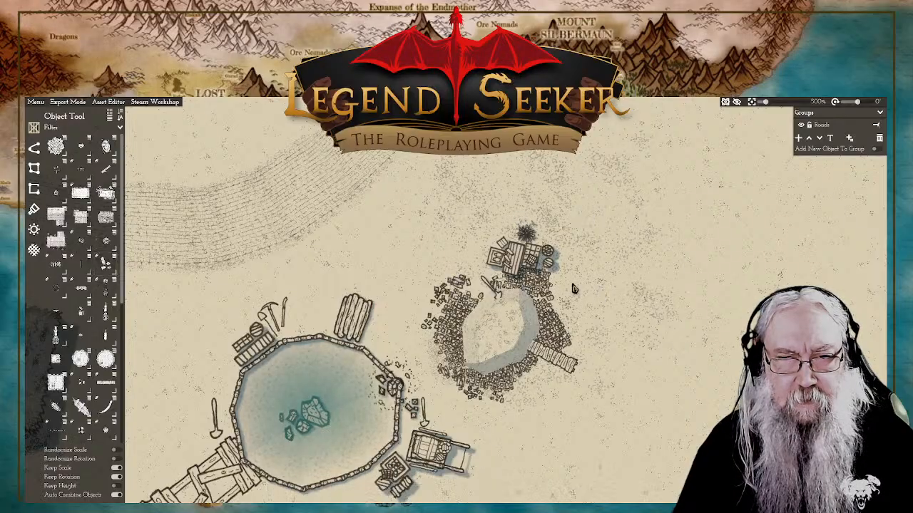
Step: Nudge the digging tool at the sunken plot's northern edge slightly westward
left_click(500, 298)
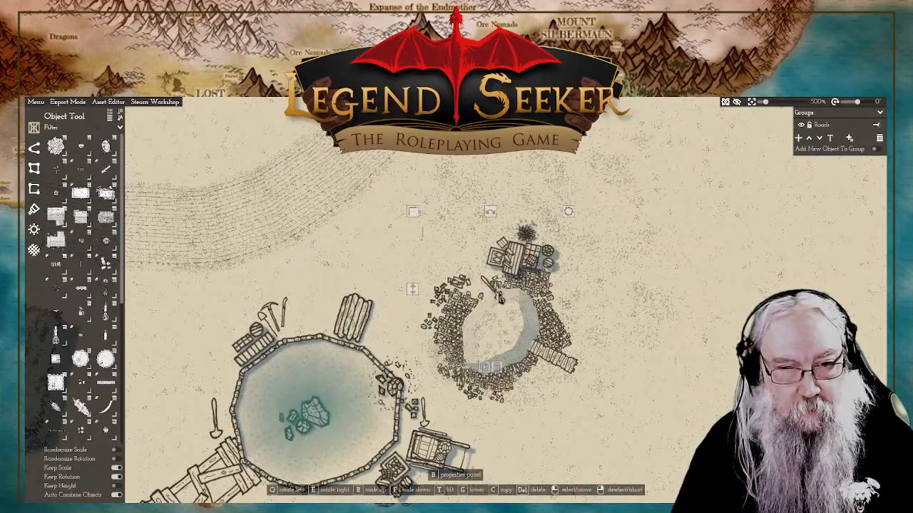
left_click(500, 299)
left_click_drag(501, 298, 498, 297)
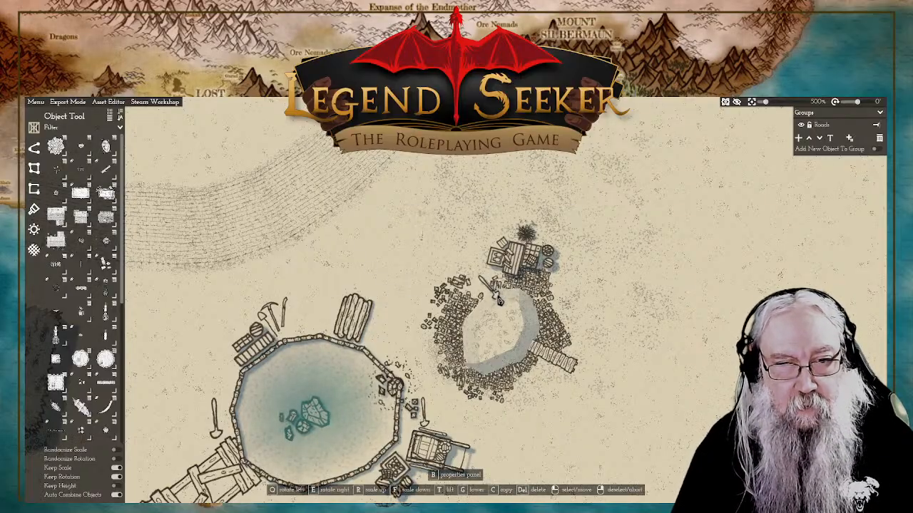
right_click(642, 258)
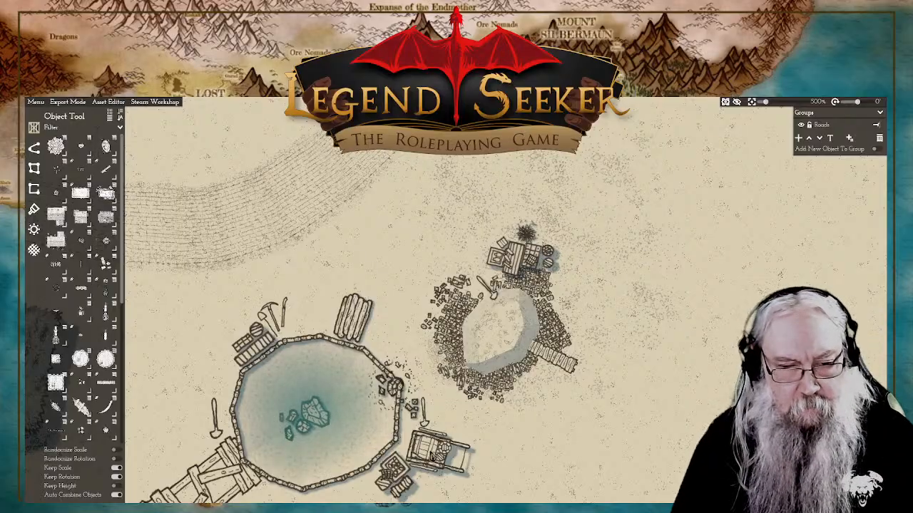
Step: Move the cart from the pond's southeastern side to northwest of the sunken plot's crates and rotate it counterclockwise to face west
left_click_drag(432, 456, 436, 262)
key("q")
key("q")
key("q")
right_click(618, 258)
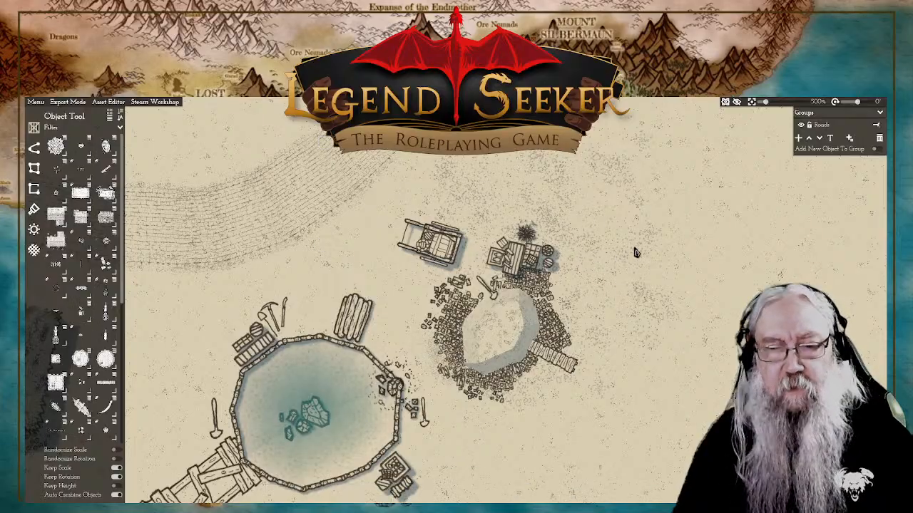
Step: Place a scaled-down L-shaped house variant southeast of the sunken plot, rotated so its long side runs parallel to the coastal wall
scroll(585, 316, "down", 5)
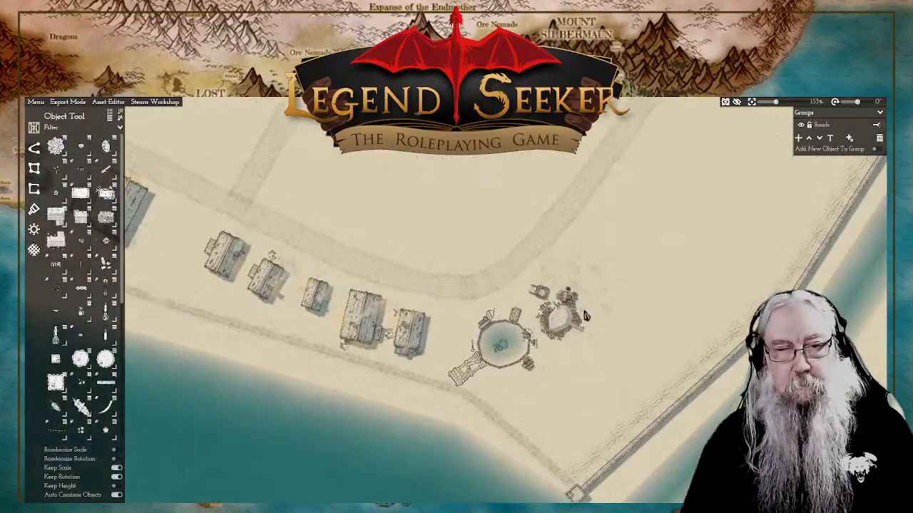
left_click_drag(595, 317, 597, 308)
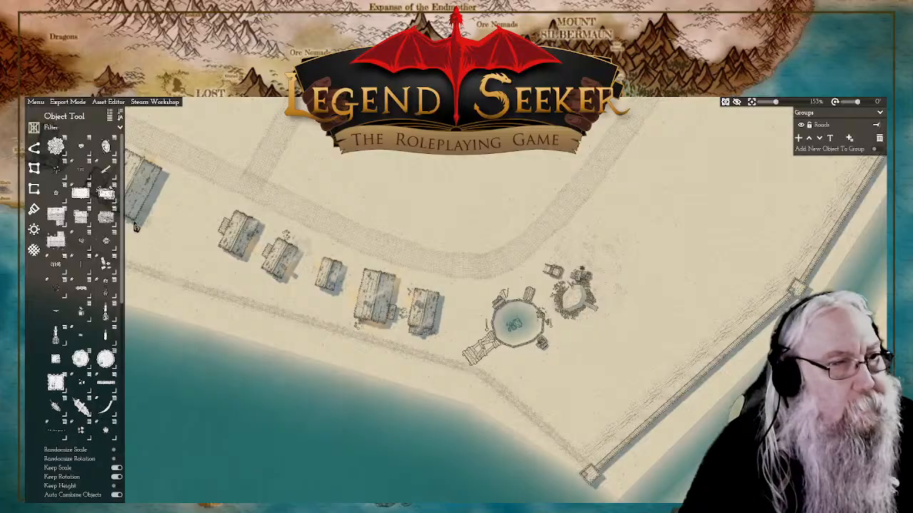
left_click(105, 218)
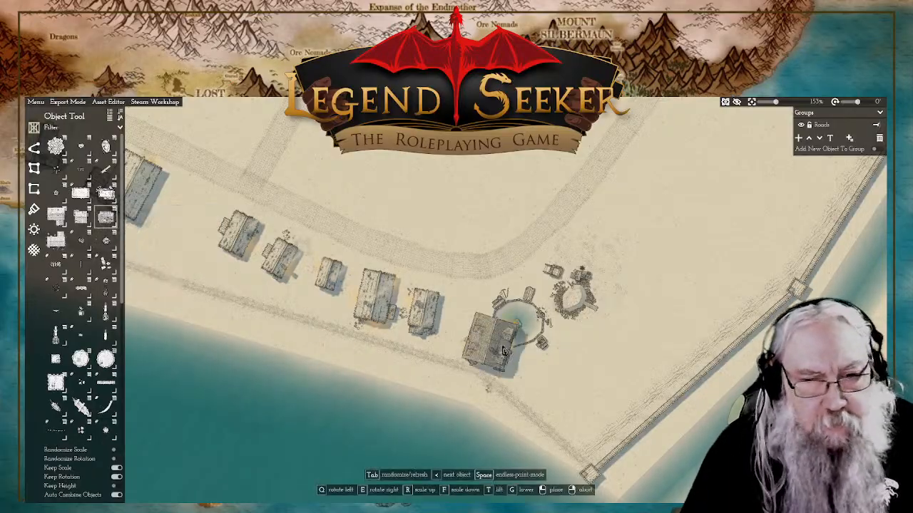
key("f")
key("f")
key("f")
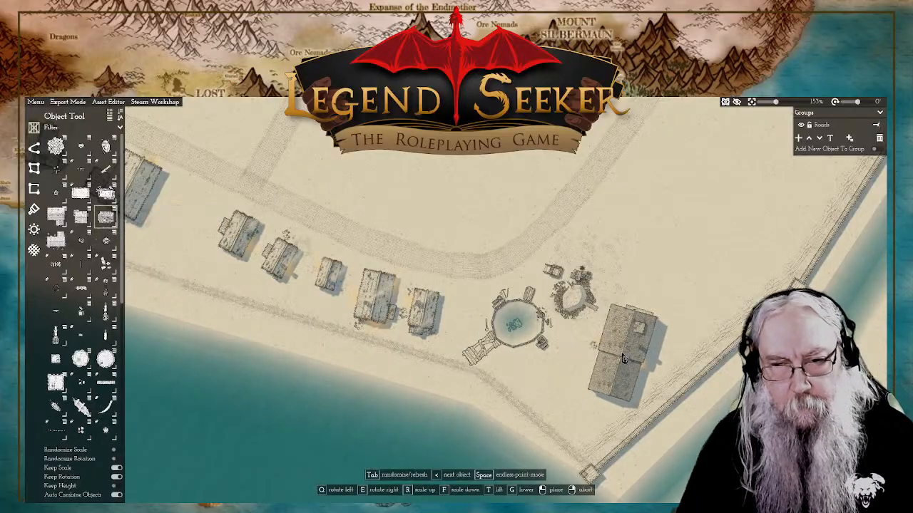
key("Tab")
key("f")
key("f")
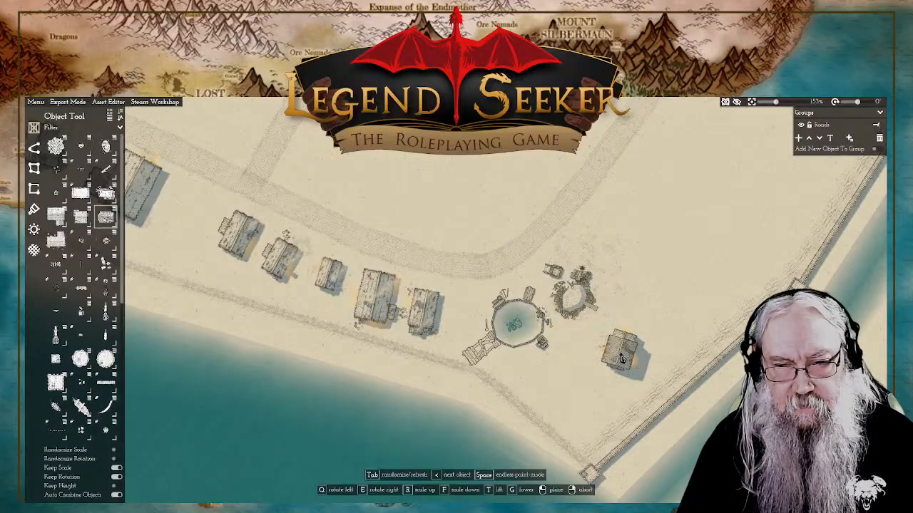
key("Tab")
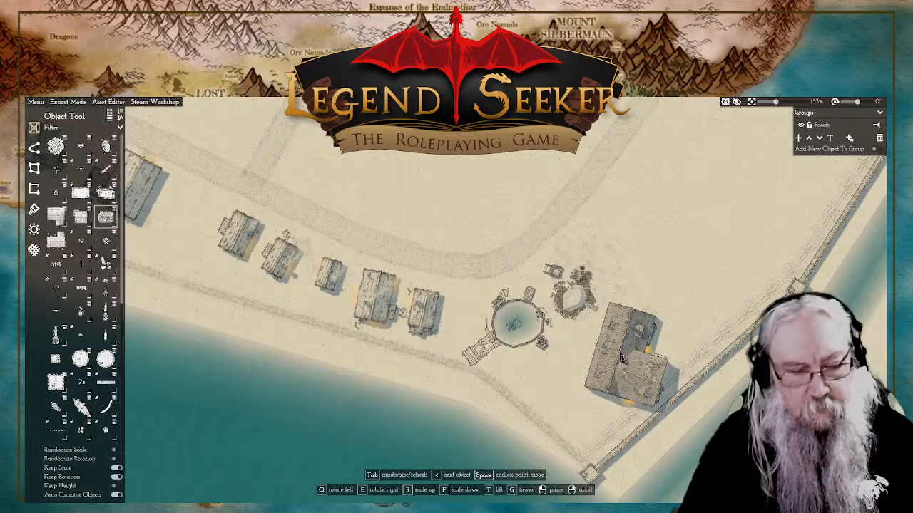
key("q")
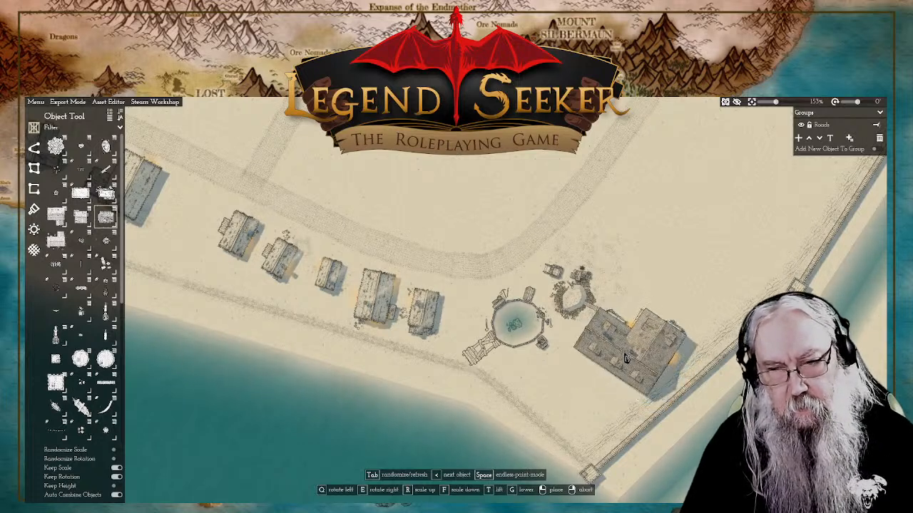
key("q")
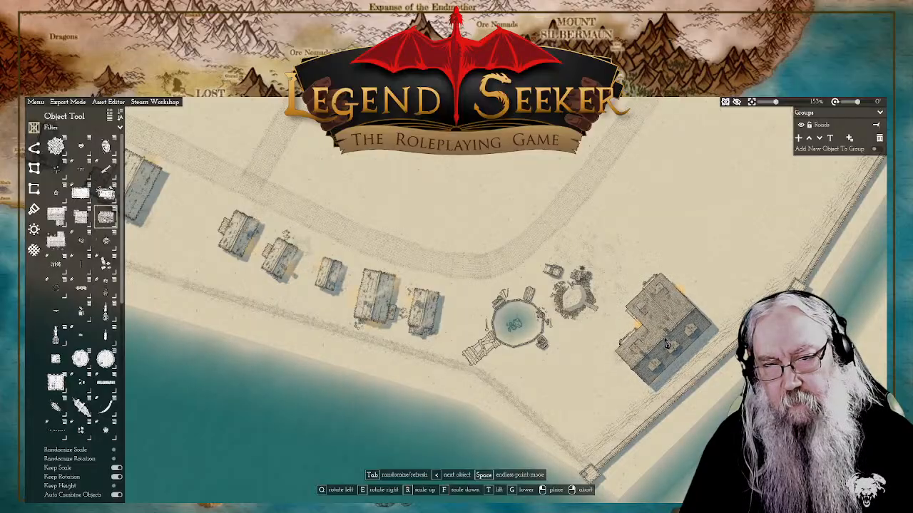
left_click(667, 345)
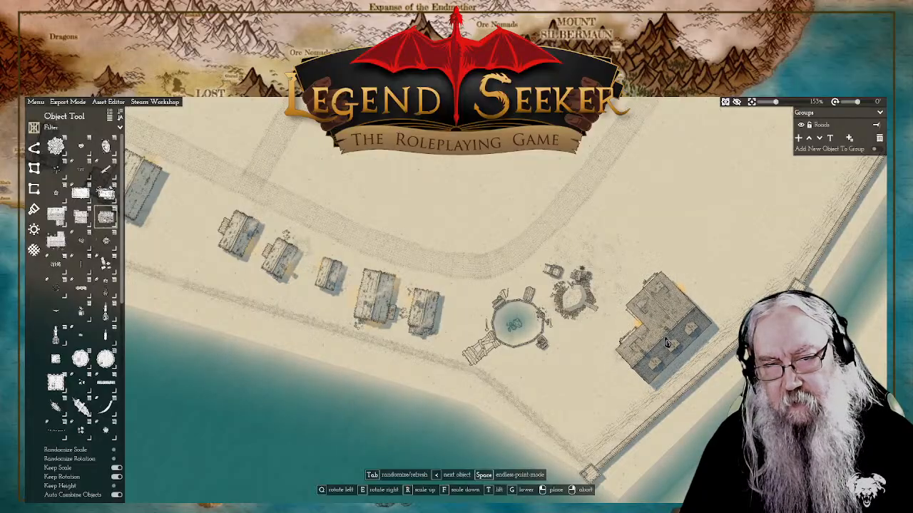
Step: Place a smaller house variant southwest of the L-shaped house, near the coastal wall's corner tower and at the same angle
left_click(589, 417)
right_click(660, 215)
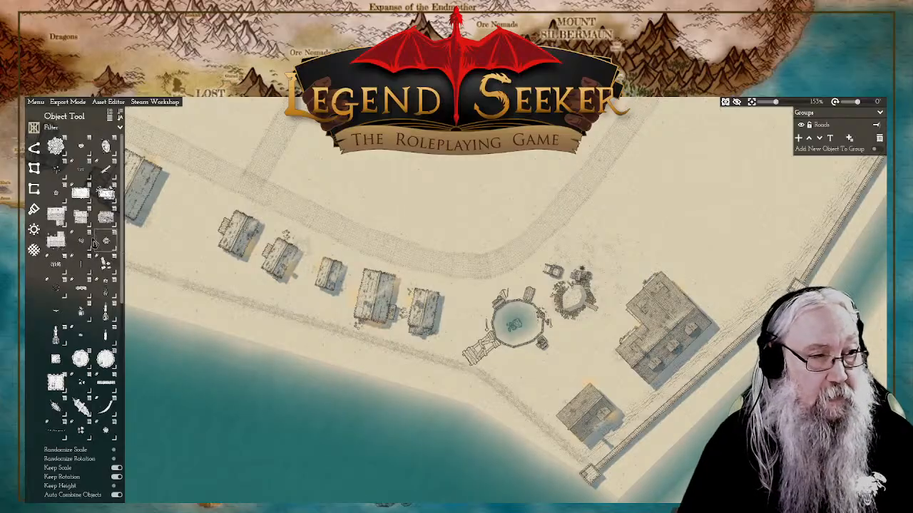
Step: Draw a thin wall path from the L-shaped house's northern corner northwest to the road, ending a short way southwest along the road
scroll(526, 285, "up", 4)
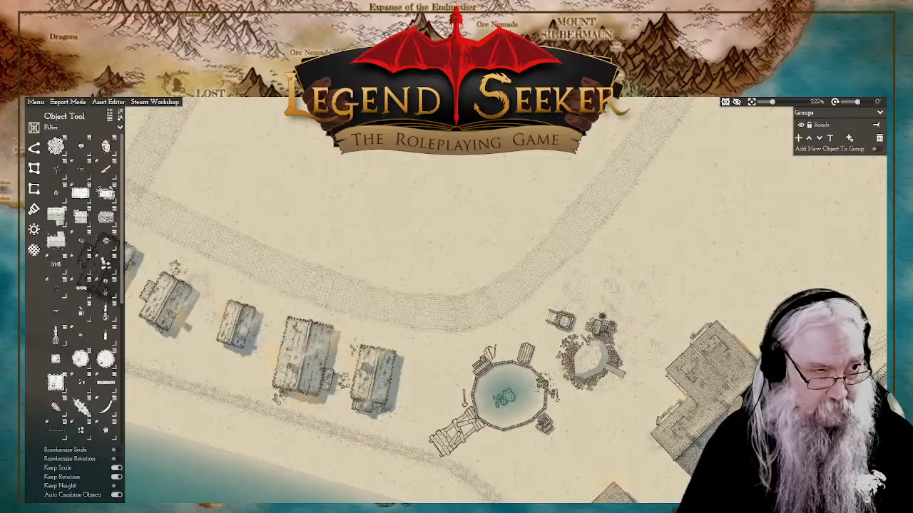
left_click(33, 147)
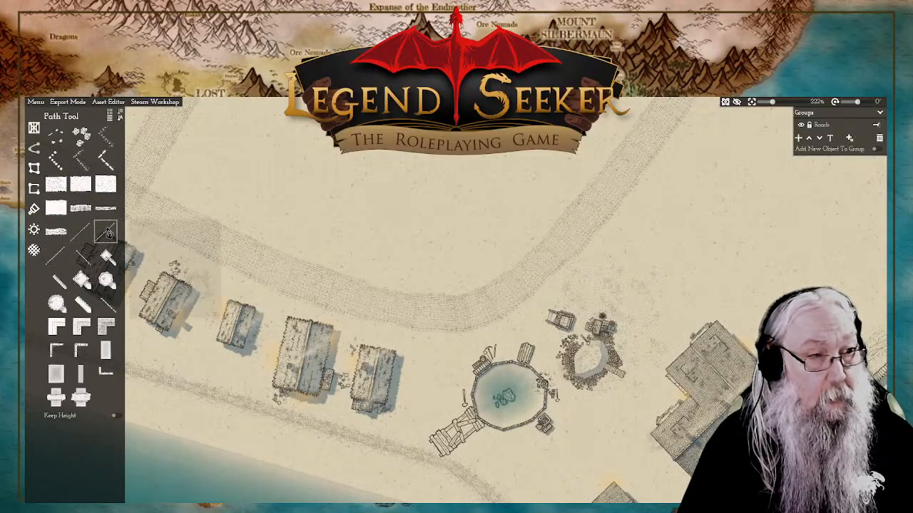
left_click(107, 233)
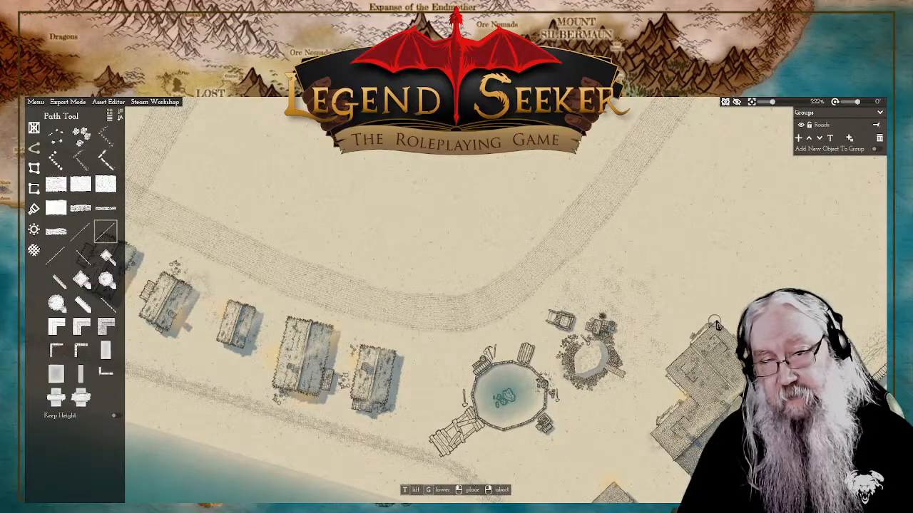
left_click(620, 231)
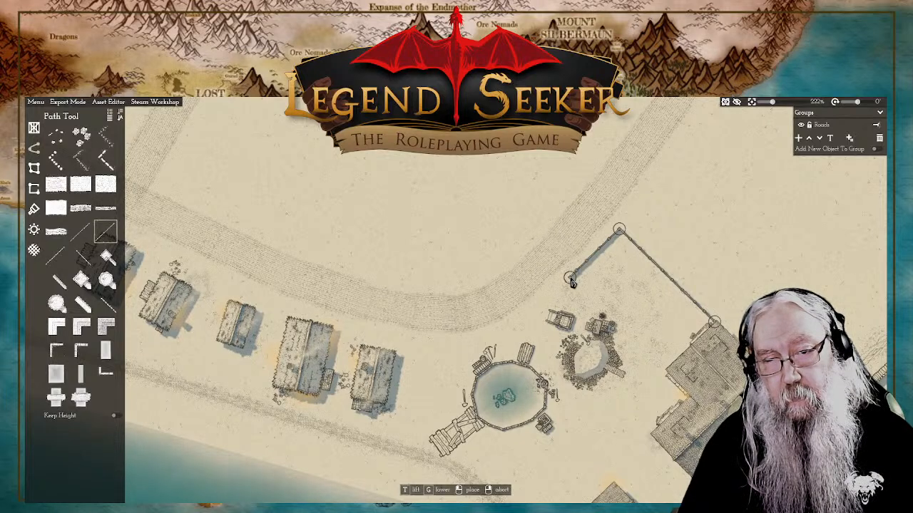
left_click(571, 279)
right_click(571, 279)
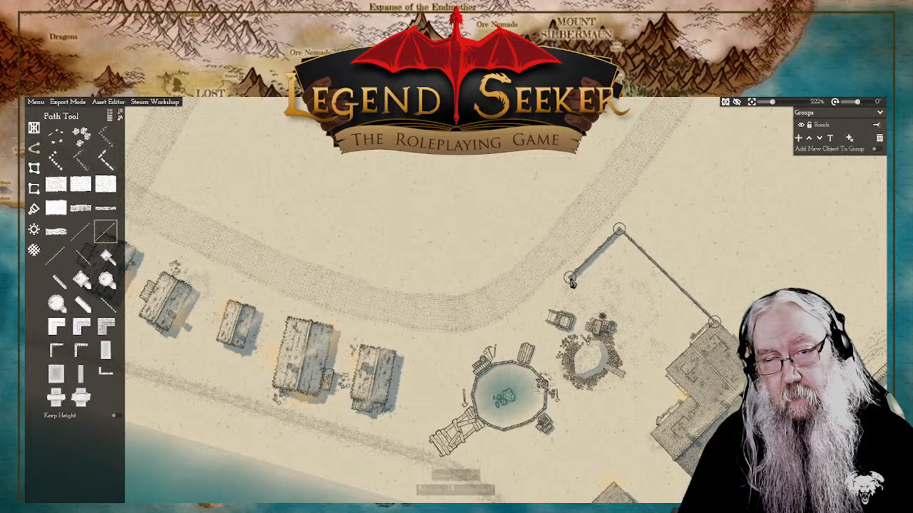
Step: Draw a second wall path beyond an entrance gap, following the road west, turning south past the pond, and running southeast along the shore
left_click(107, 234)
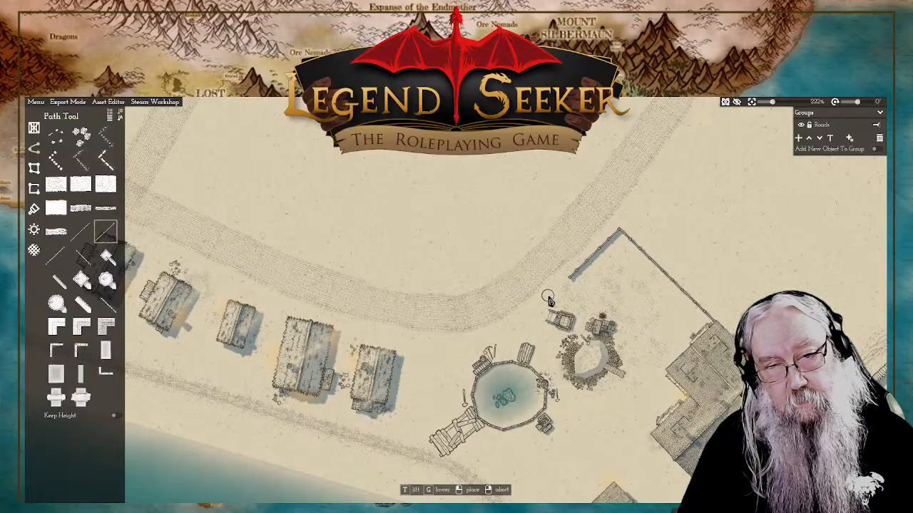
left_click(524, 321)
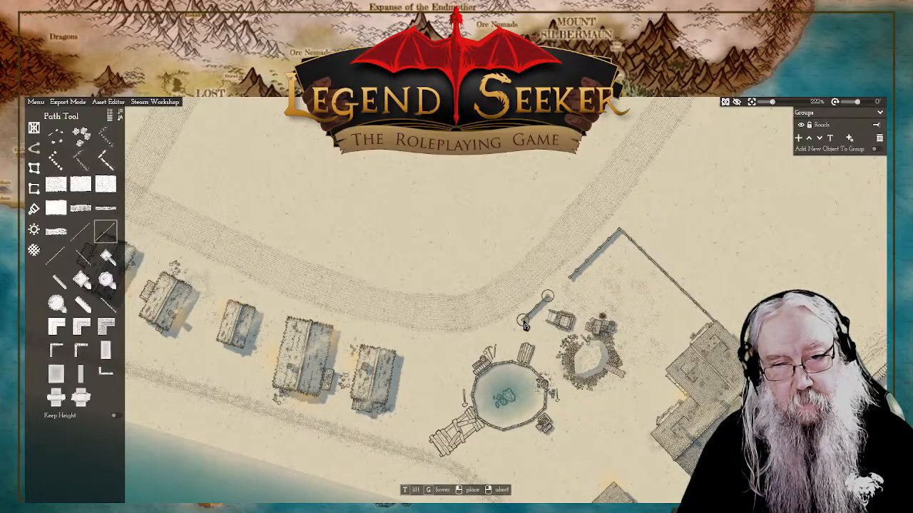
left_click(439, 346)
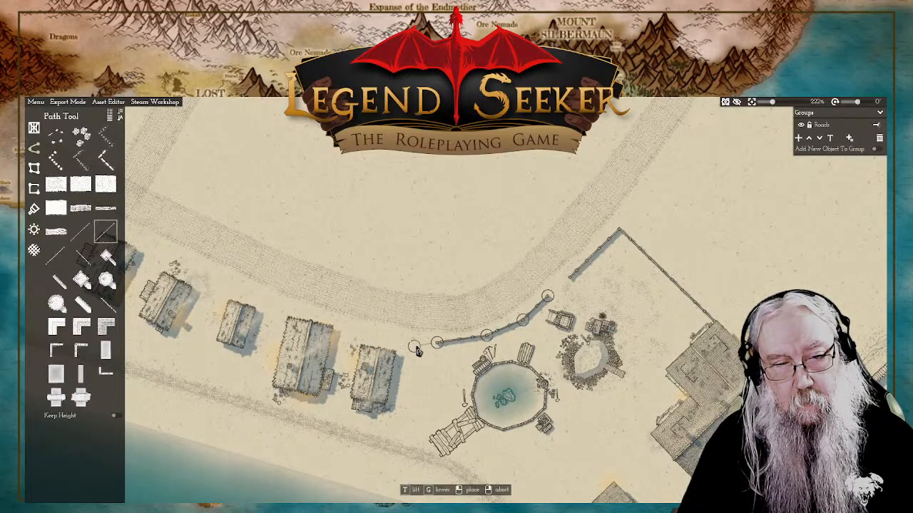
left_click(416, 343)
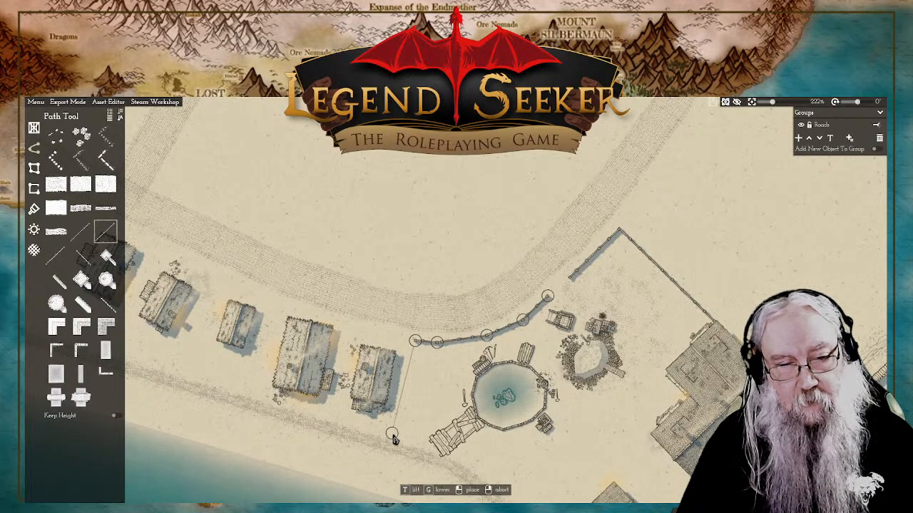
left_click(396, 443)
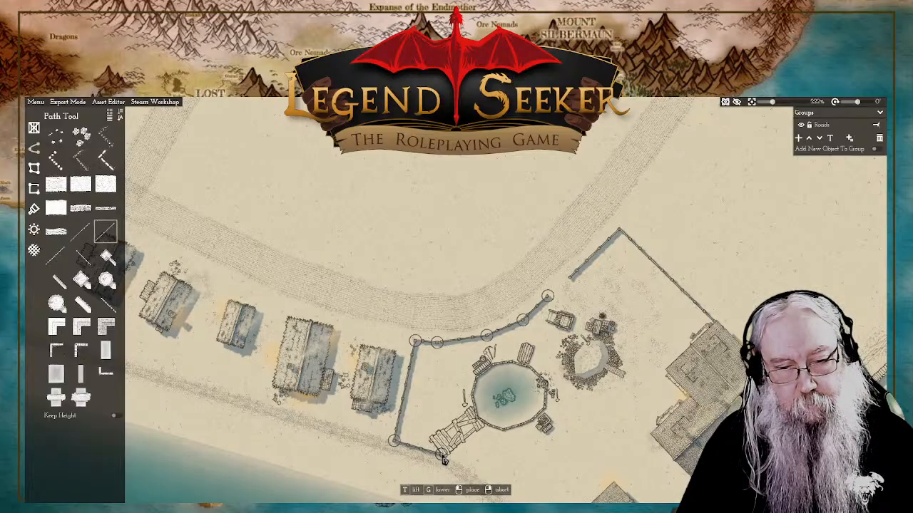
left_click_drag(517, 460, 512, 259)
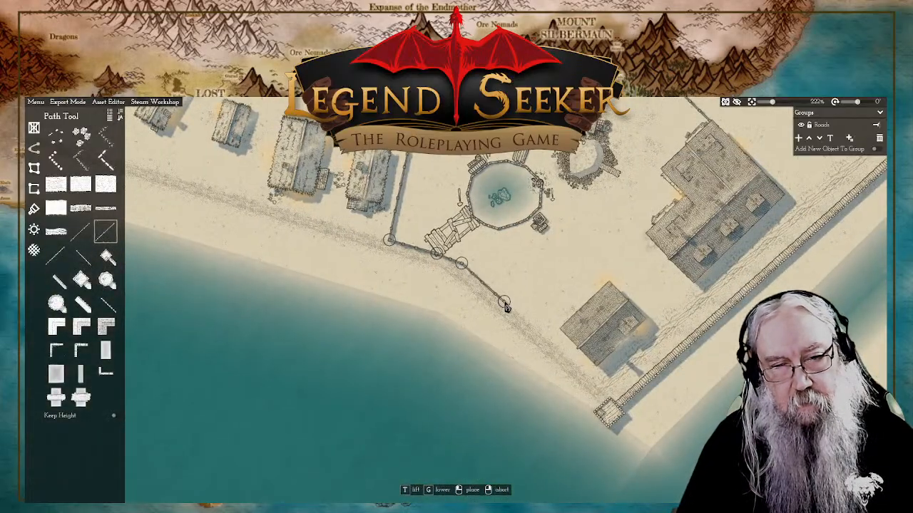
left_click(503, 302)
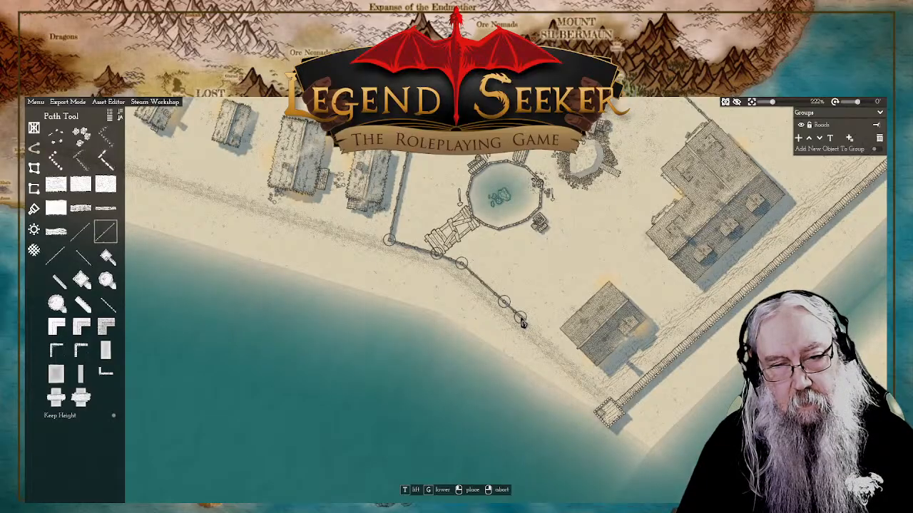
right_click(539, 339)
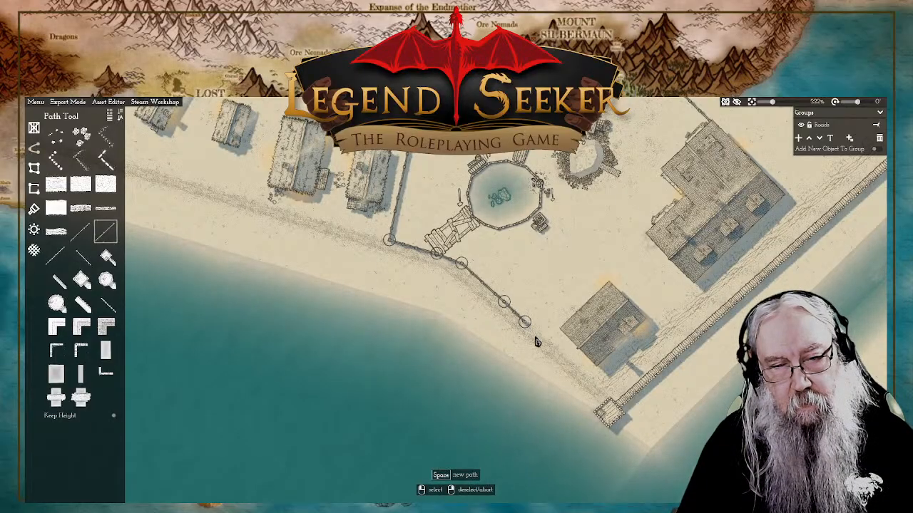
Step: Draw a third wall path beyond a small gap, southeast along the shore past the smaller house, then northeast to the L-shaped house's eastern corner
key("space")
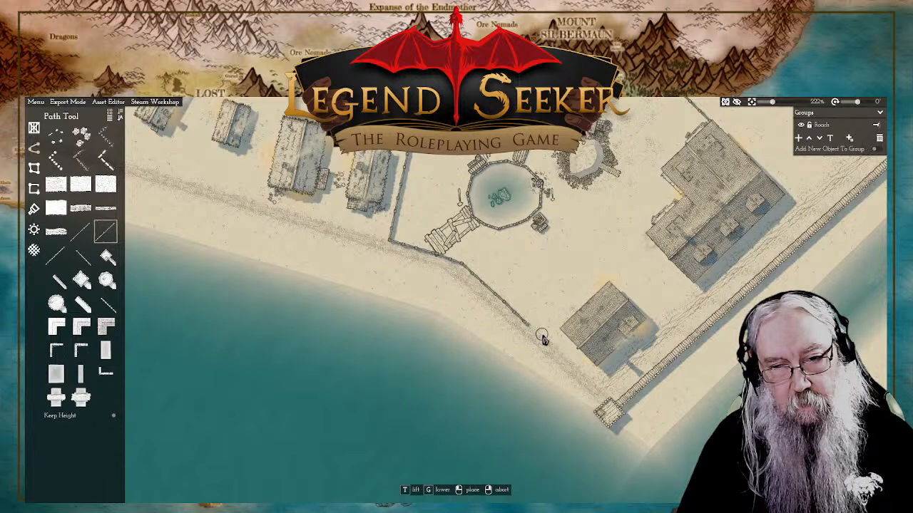
left_click(592, 377)
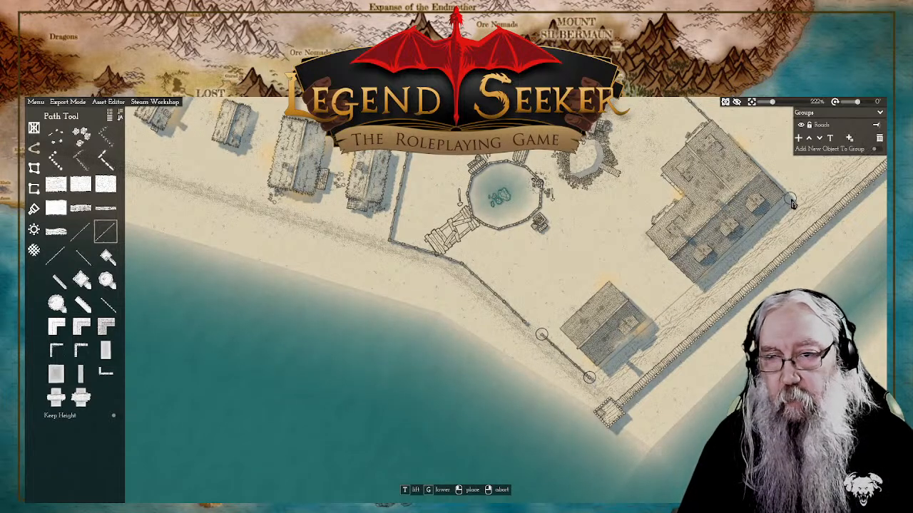
right_click(787, 199)
right_click(787, 199)
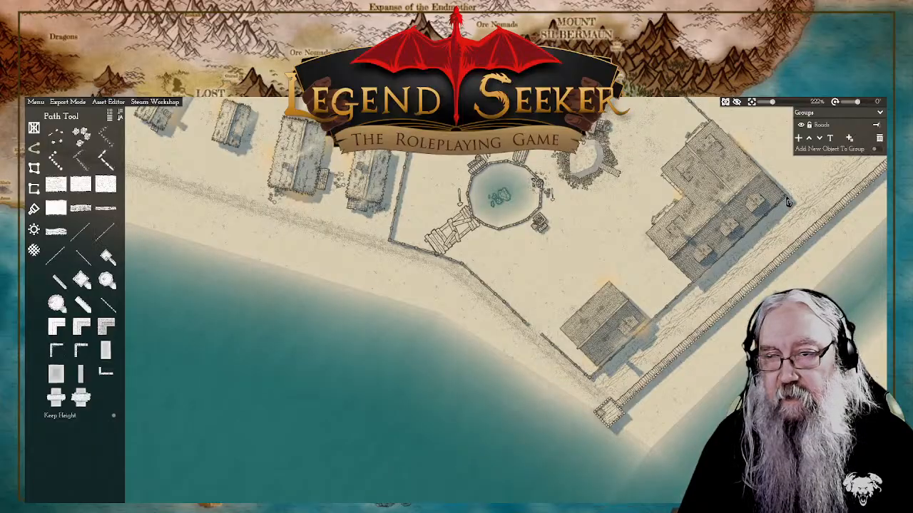
Step: Scale the broken plank walkway southwest of the pond down slightly so it fits inside the compound wall
left_click_drag(718, 159, 706, 251)
left_click_drag(632, 316, 648, 285)
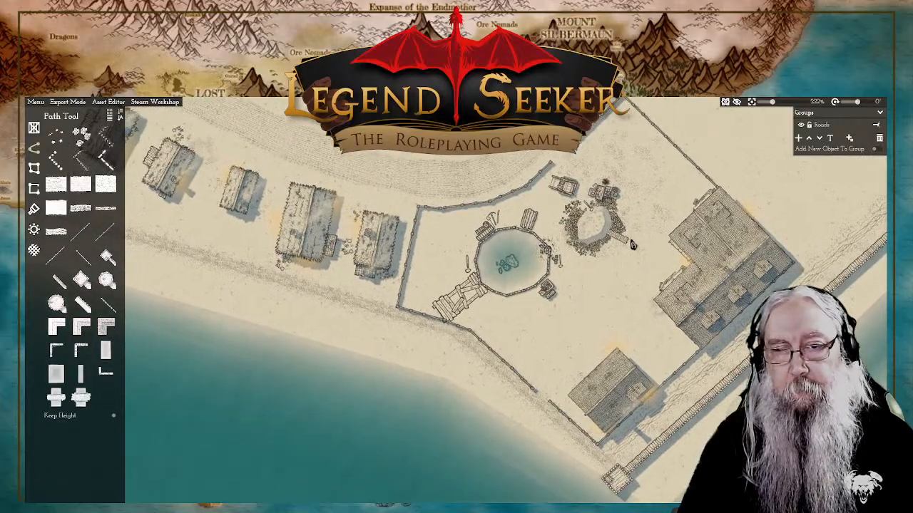
left_click_drag(656, 194, 634, 240)
scroll(631, 241, "down", 6)
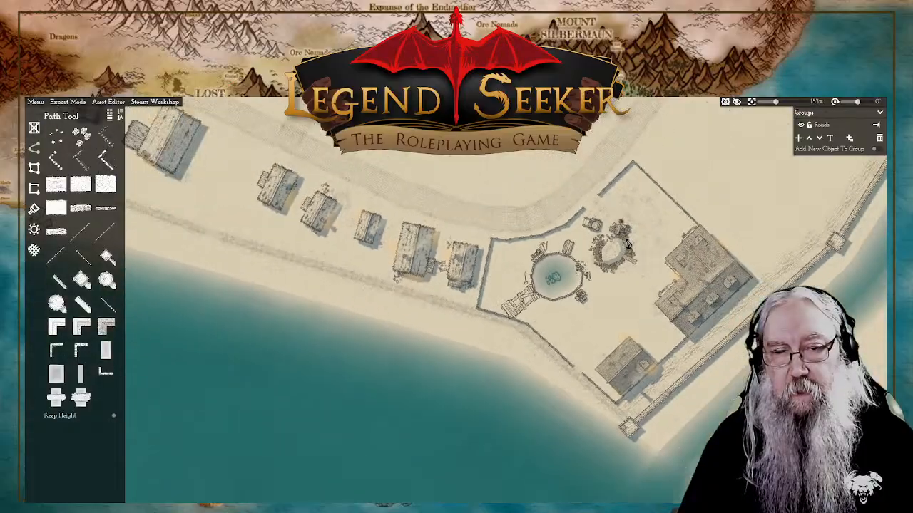
scroll(625, 242, "up", 8)
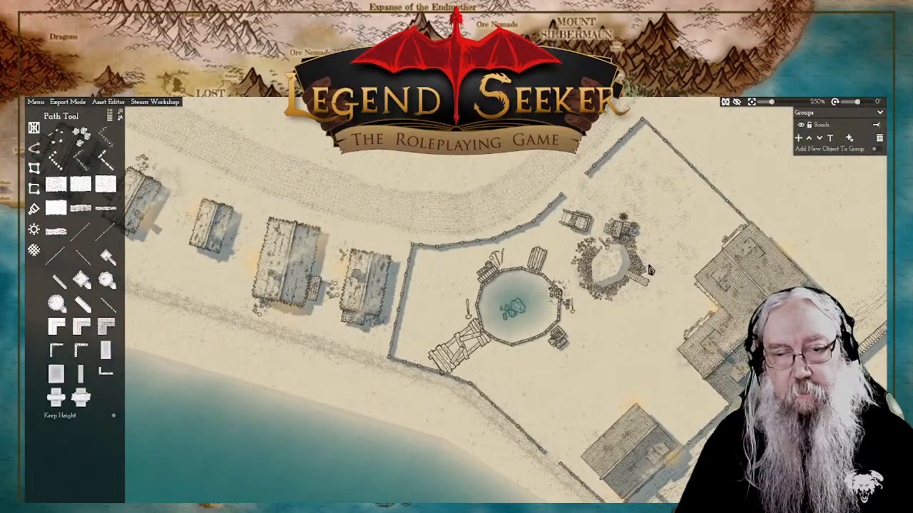
left_click_drag(650, 269, 665, 263)
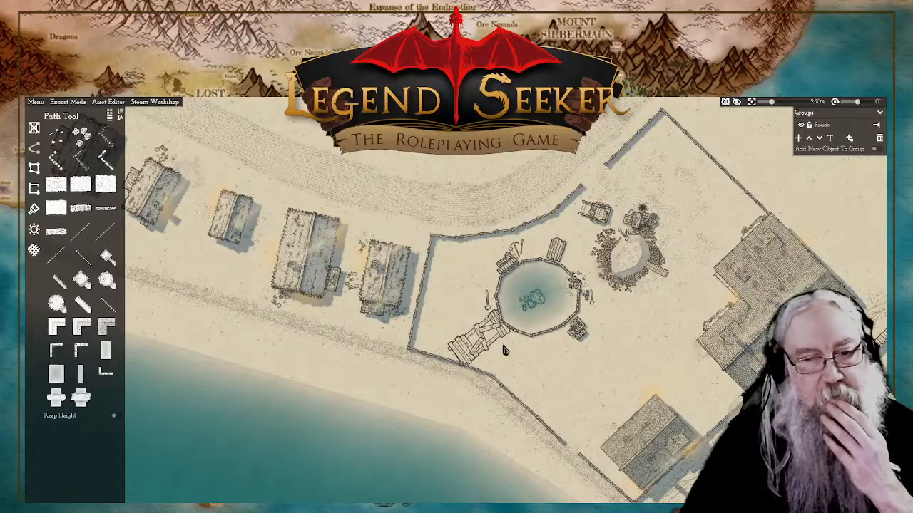
left_click(469, 357)
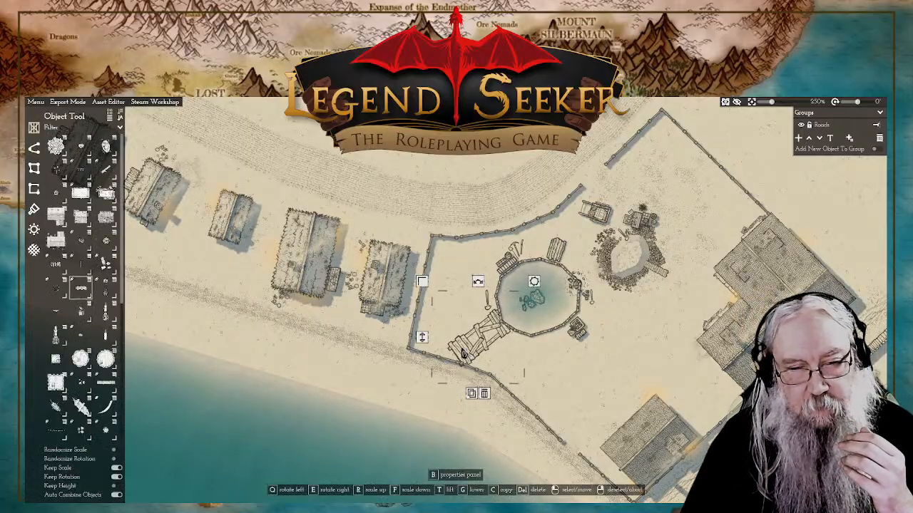
right_click(421, 284)
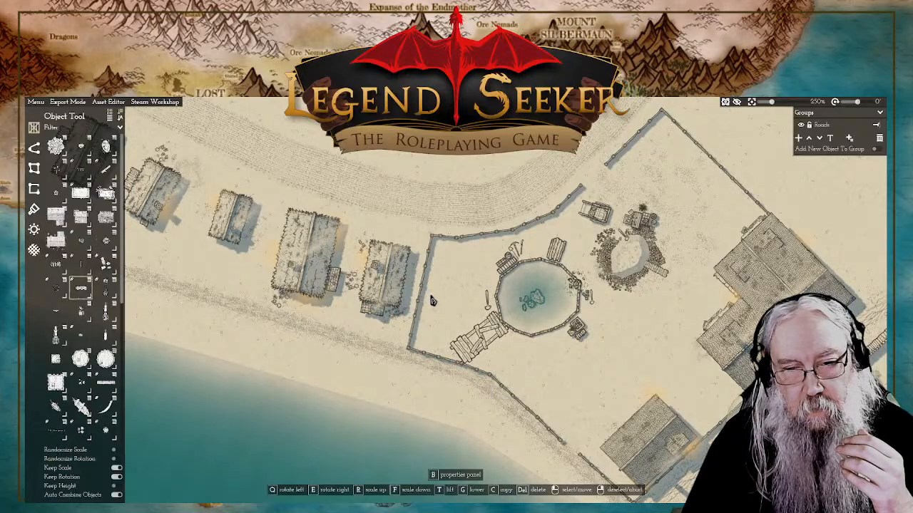
left_click(455, 352)
left_click_drag(503, 337, 504, 338)
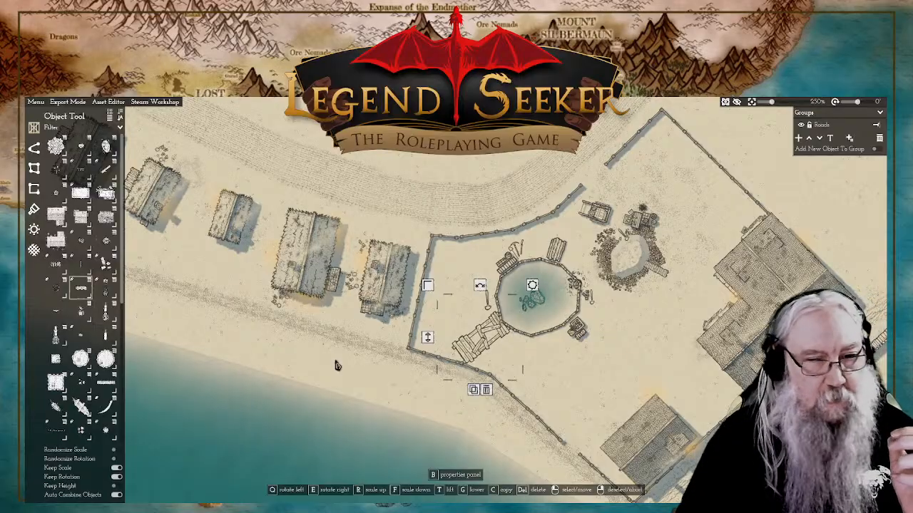
Step: Place an intact plank platform variant inside the shore wall, just northwest of the gap, and lower it close to the ground
left_click(83, 291)
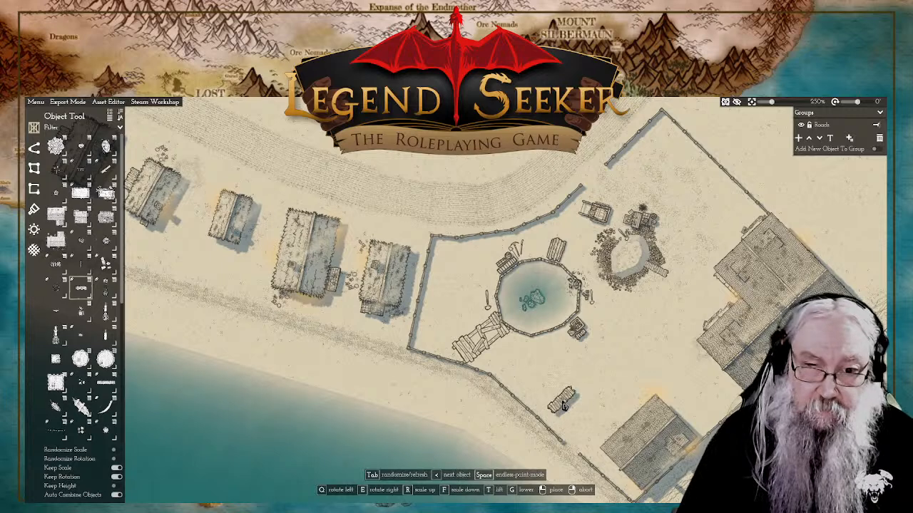
key("Tab")
key("Tab")
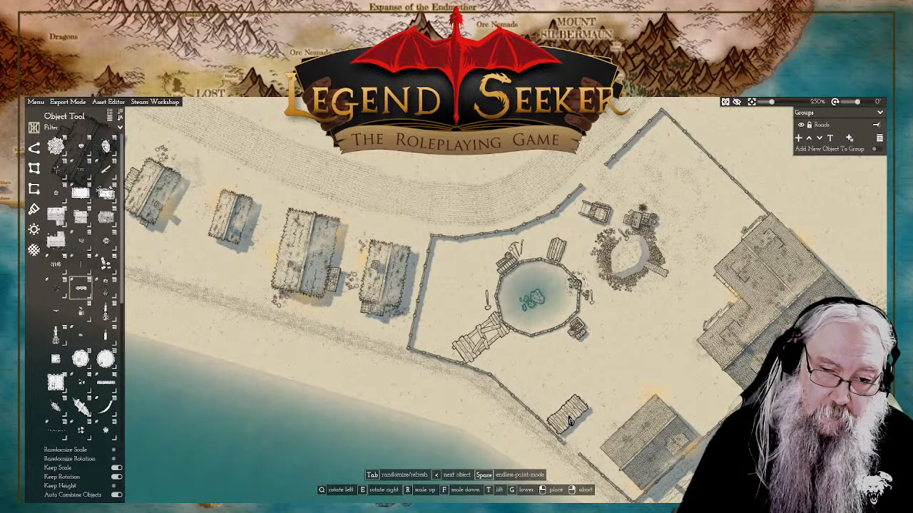
scroll(570, 421, "up", 5)
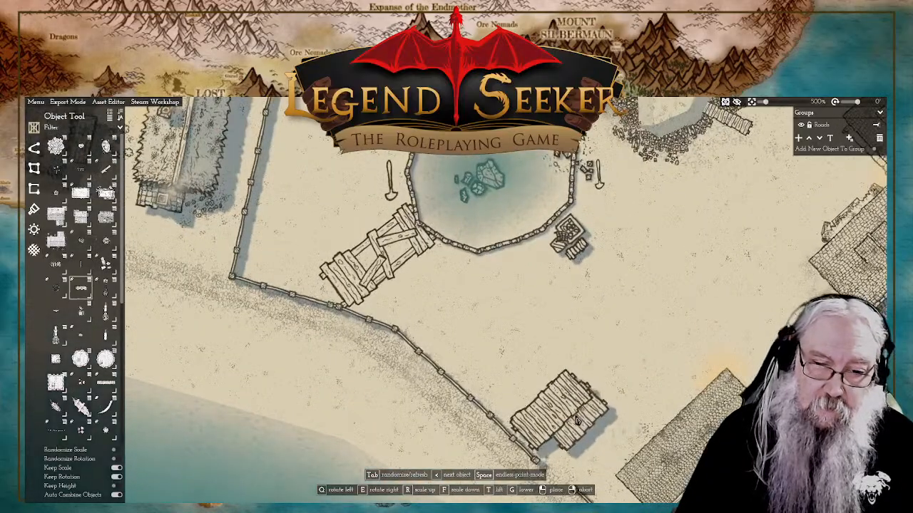
left_click(574, 417)
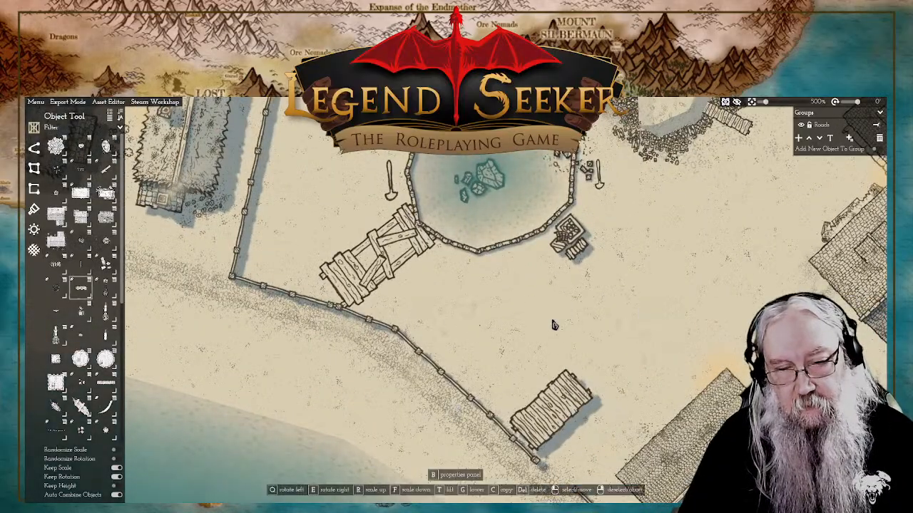
right_click(459, 328)
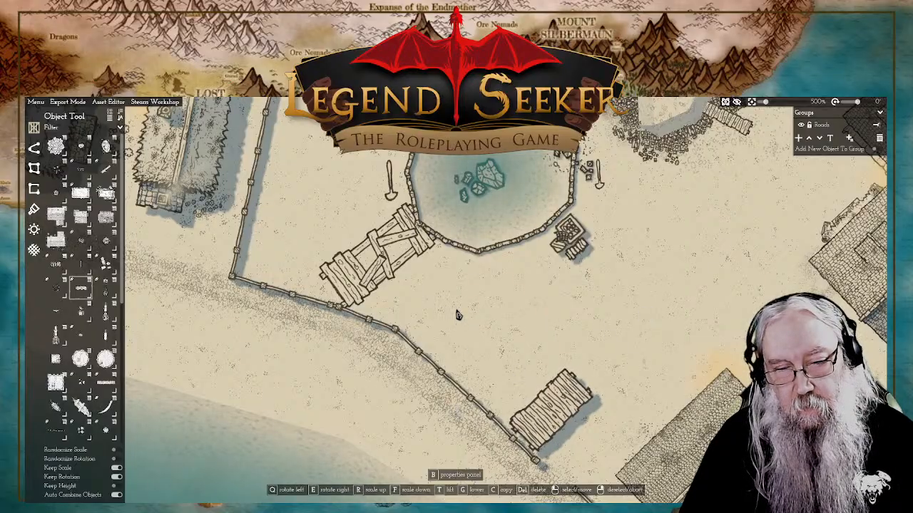
left_click(550, 442)
right_click(463, 423)
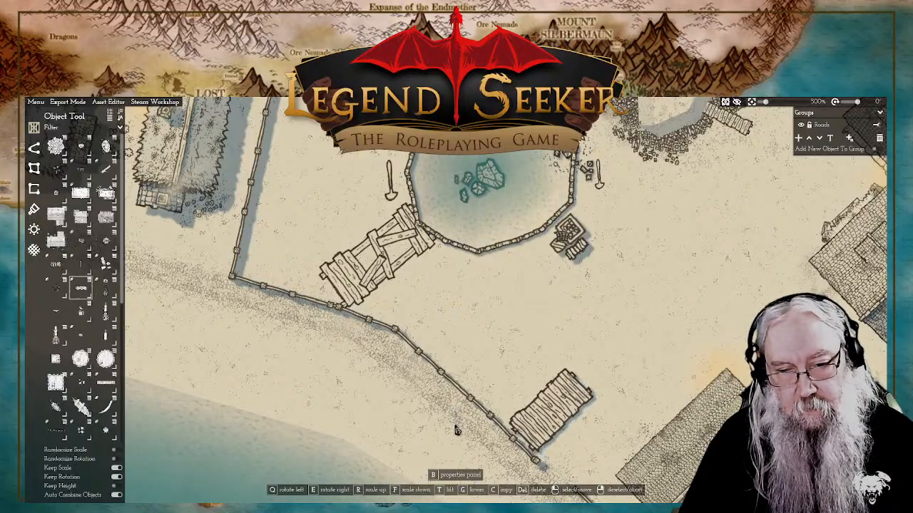
Step: Copy the plank platform, rotate the copy a quarter turn, and set it along the shore wall northwest of the original
left_click(554, 427)
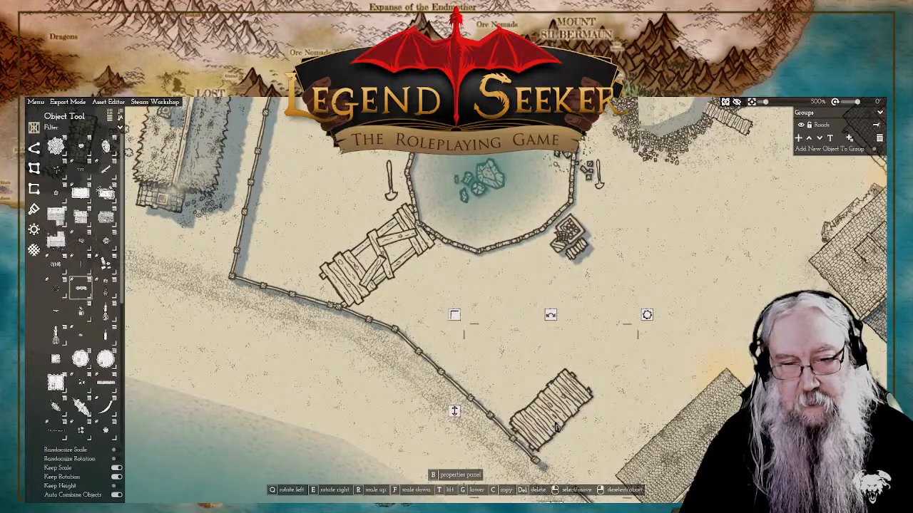
scroll(579, 415, "down", 3)
key("c")
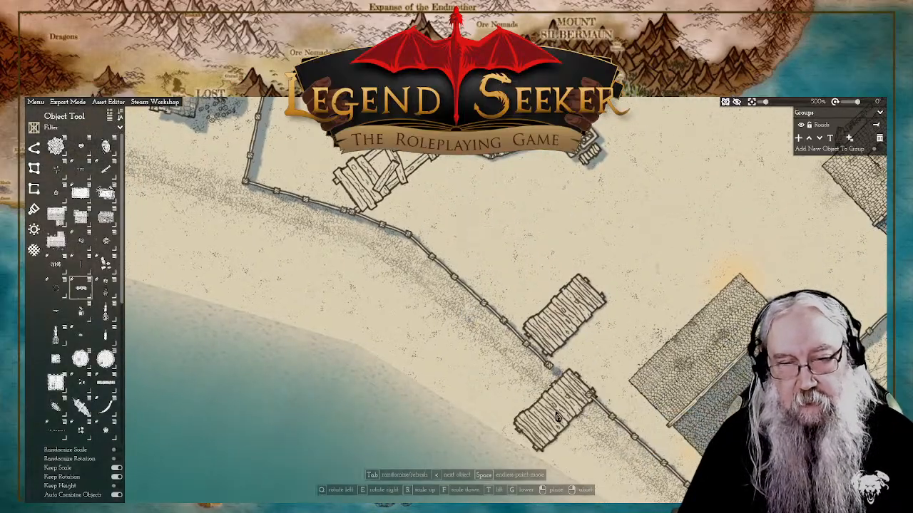
left_click(535, 289)
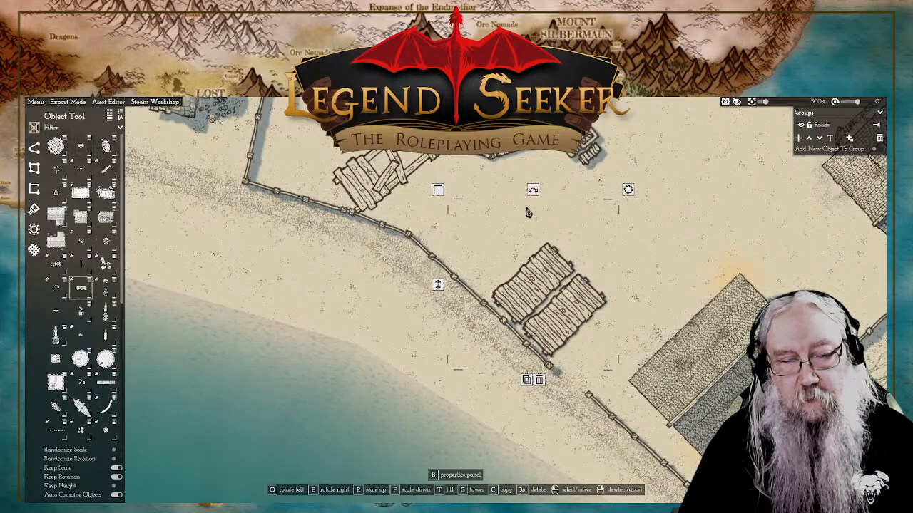
left_click_drag(534, 191, 367, 292)
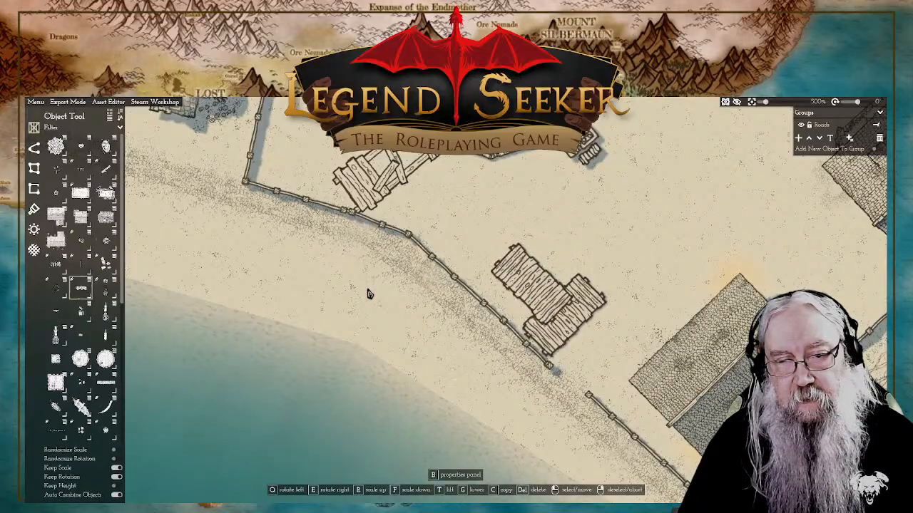
left_click_drag(540, 303, 508, 302)
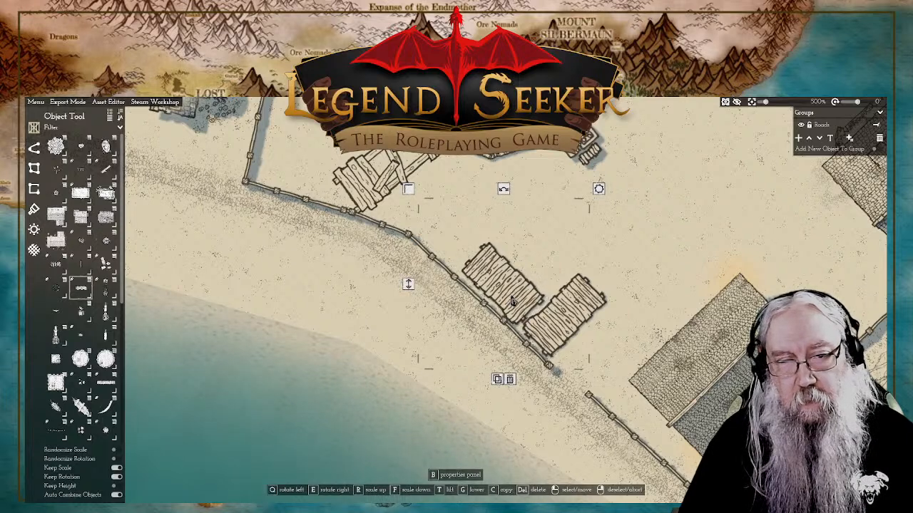
Step: Place a broken plank platform variant at the row's northwest end, rotated to extend inland from the wall, and lower it close to the ground
left_click(91, 292)
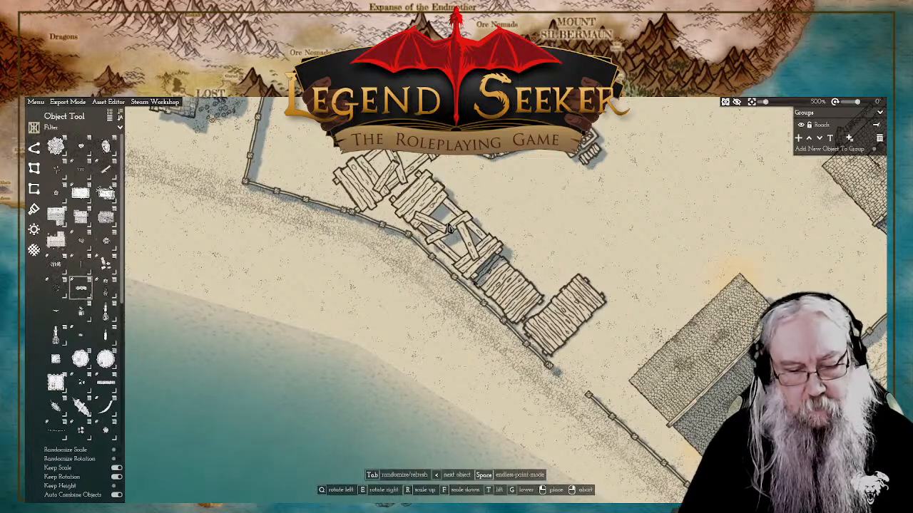
left_click(453, 229)
key("Tab")
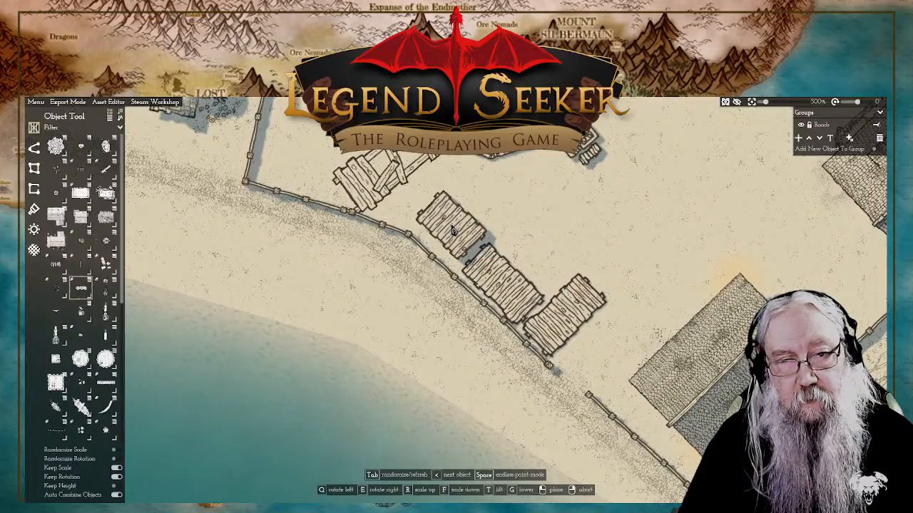
key("Tab")
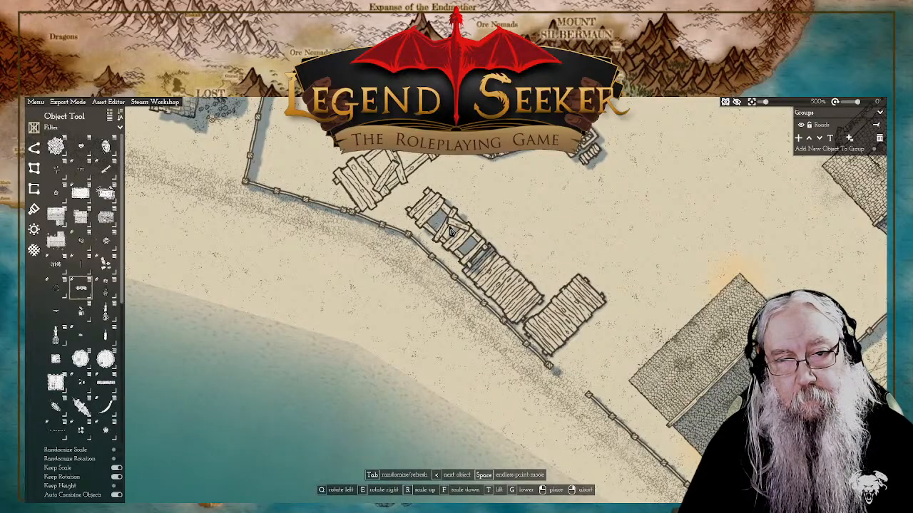
key("Tab")
key("Tab")
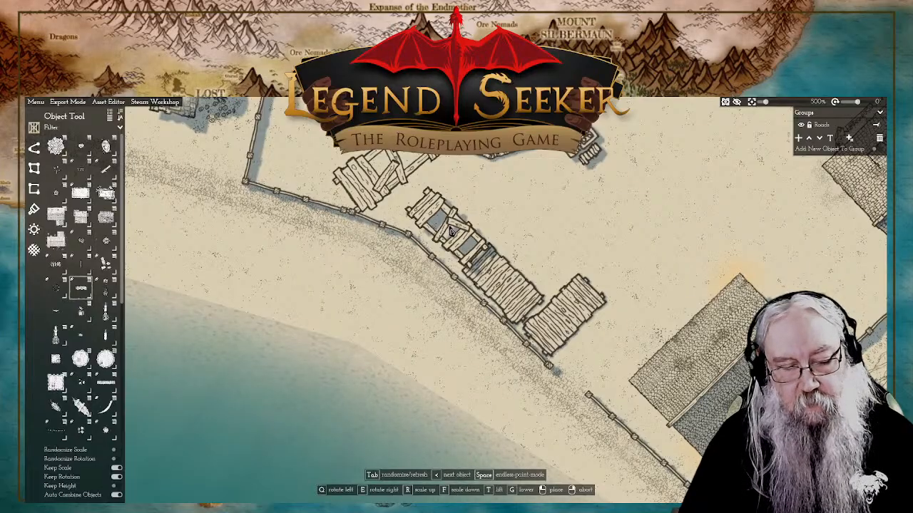
key("q")
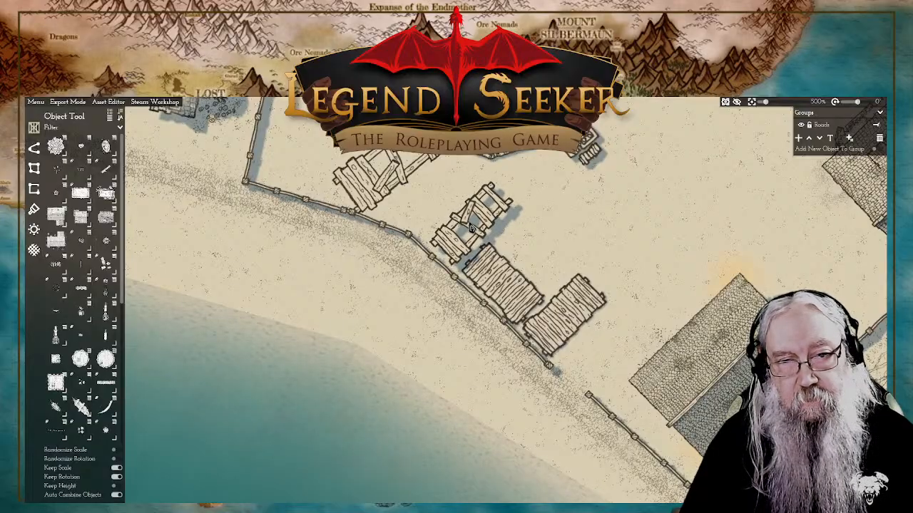
left_click(470, 227)
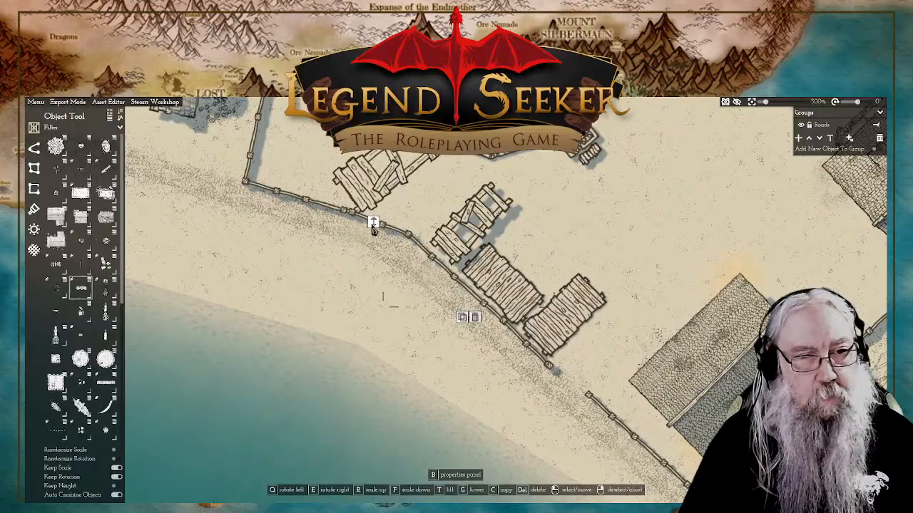
left_click_drag(373, 224, 375, 242)
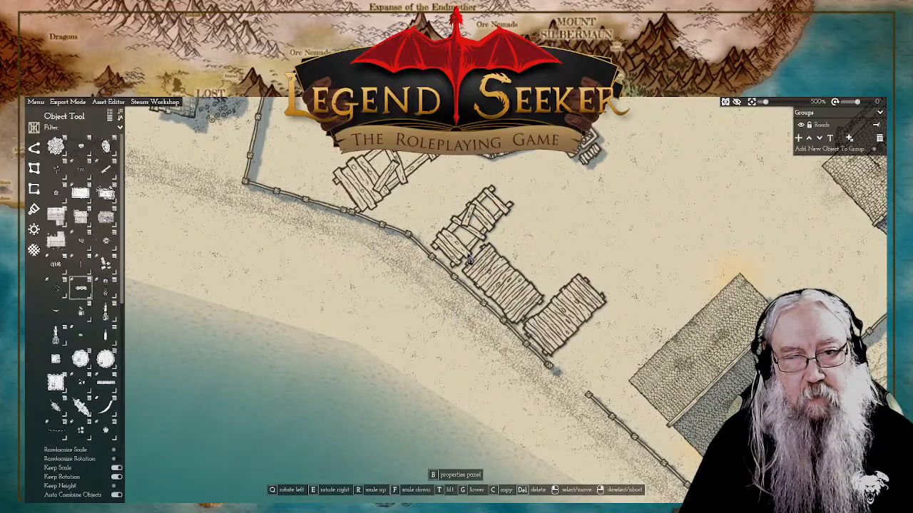
right_click(620, 264)
Step: Fill the plank platforms along the shore wall and the walkway's wall-side end with small piles of mixed goods
left_click_drag(606, 252, 594, 296)
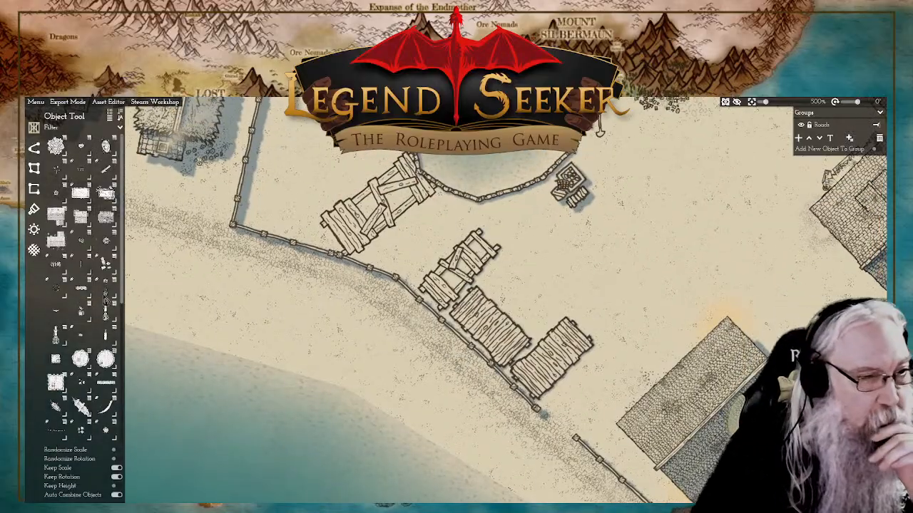
scroll(89, 307, "down", 3)
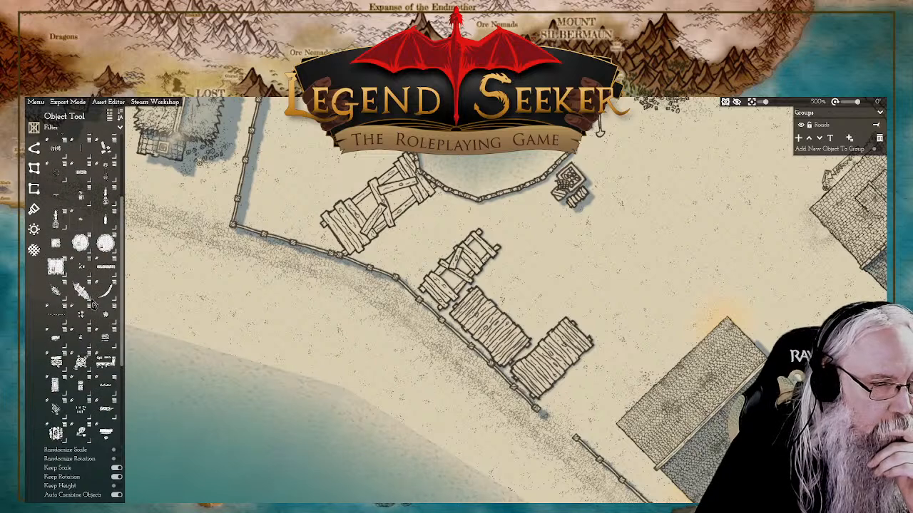
scroll(93, 305, "down", 1)
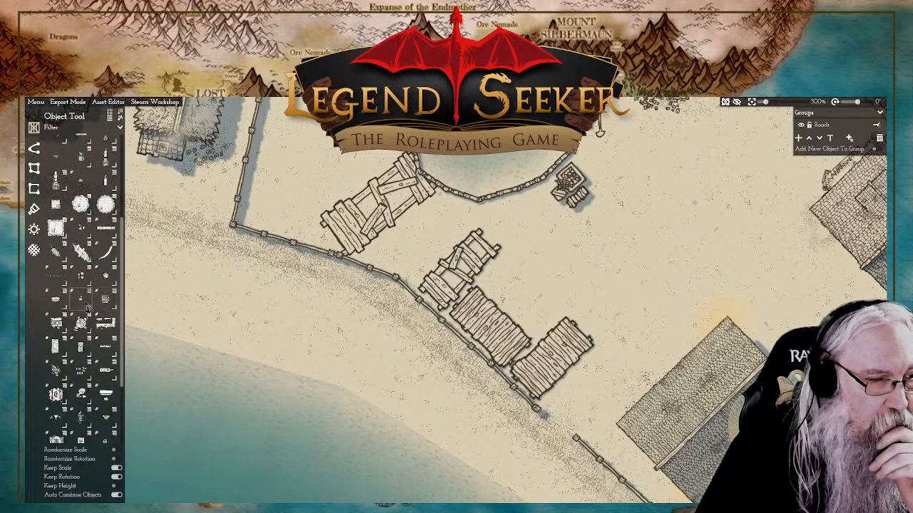
mouse_move(85, 307)
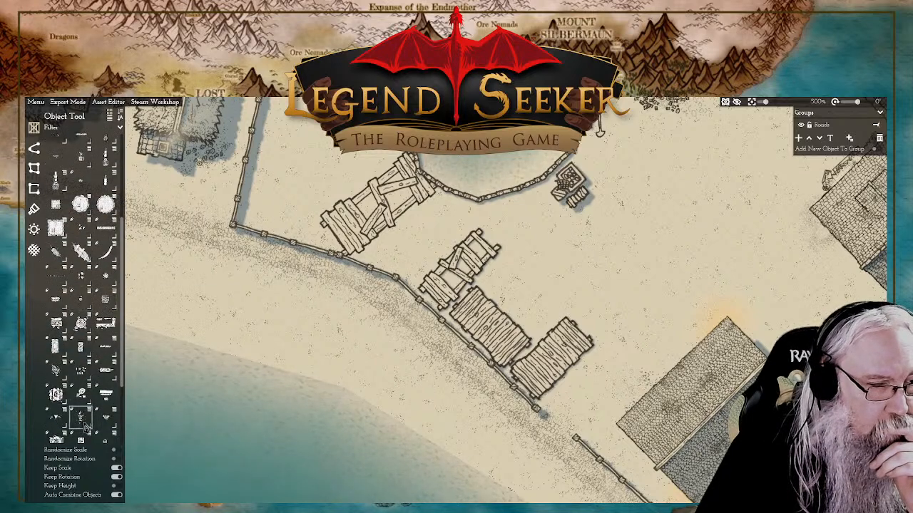
scroll(78, 385, "down", 2)
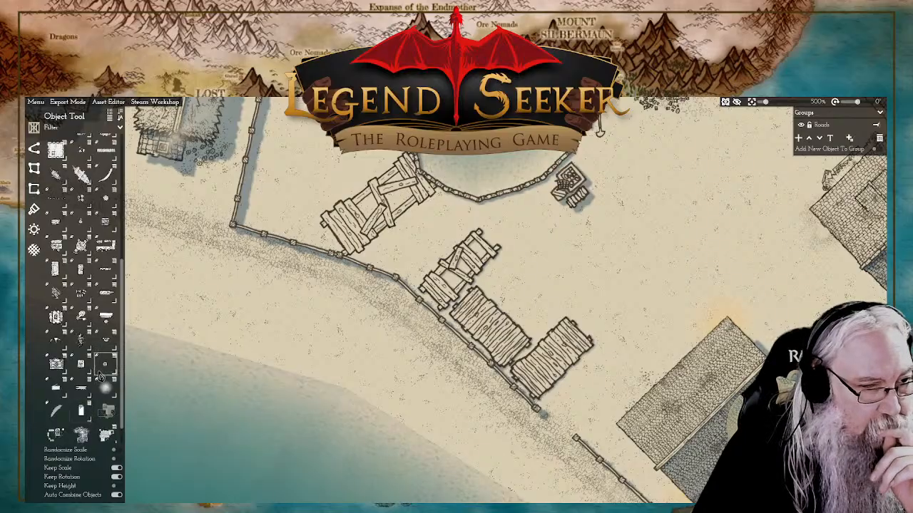
mouse_move(79, 345)
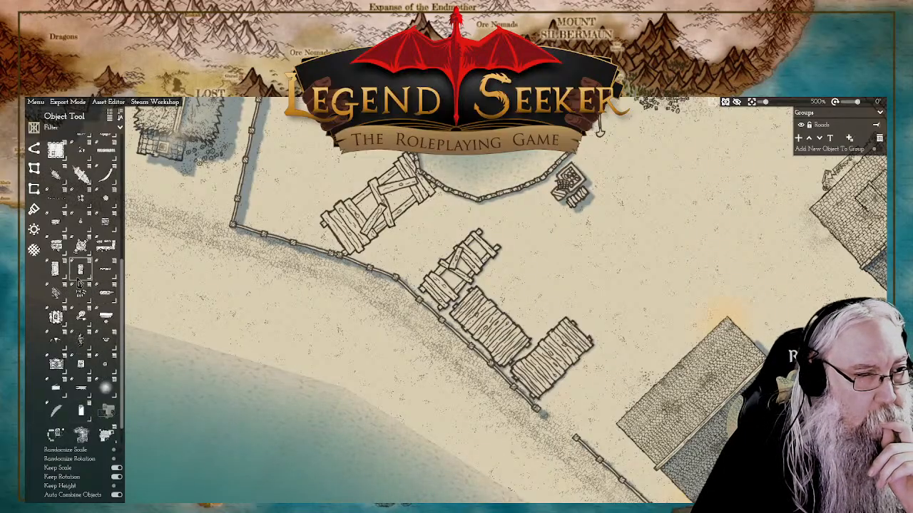
mouse_move(70, 276)
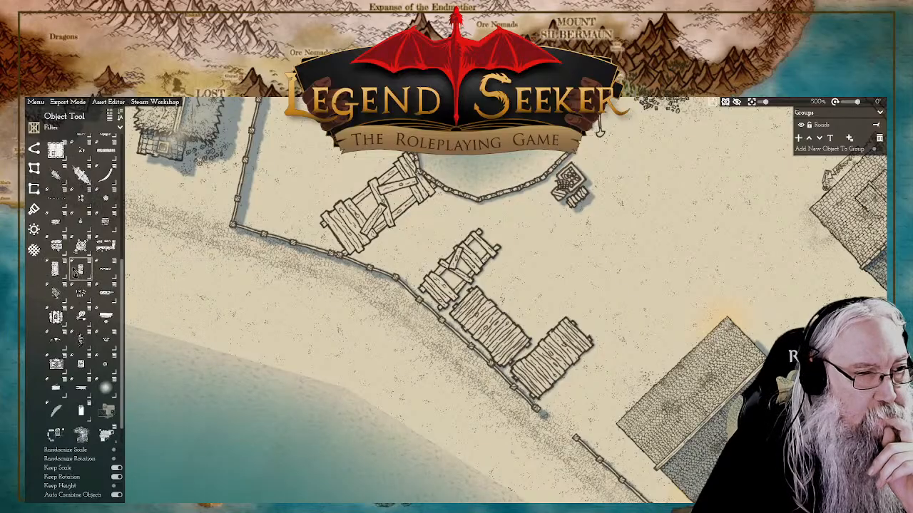
scroll(92, 293, "up", 3)
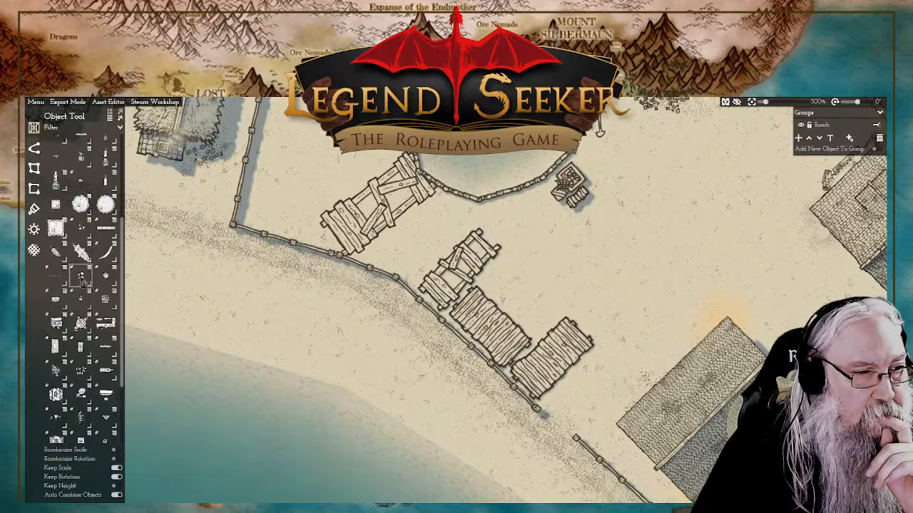
left_click(81, 276)
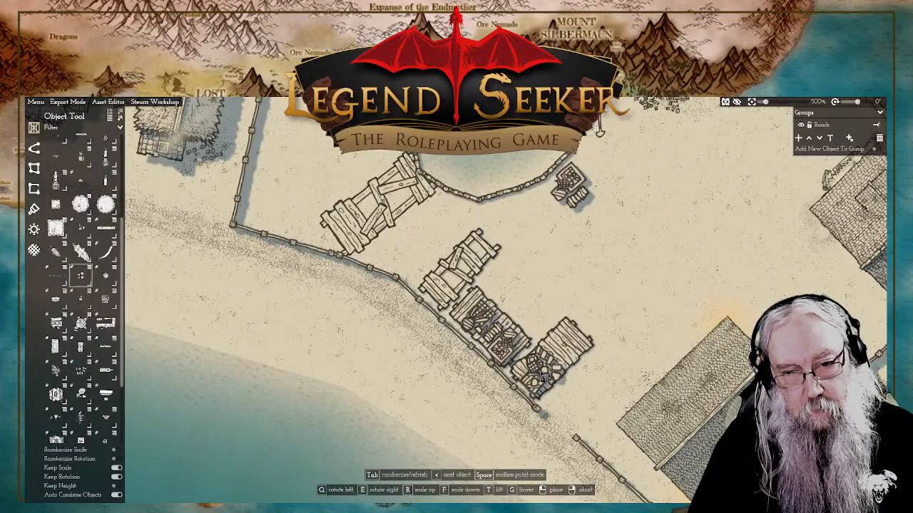
left_click(552, 367)
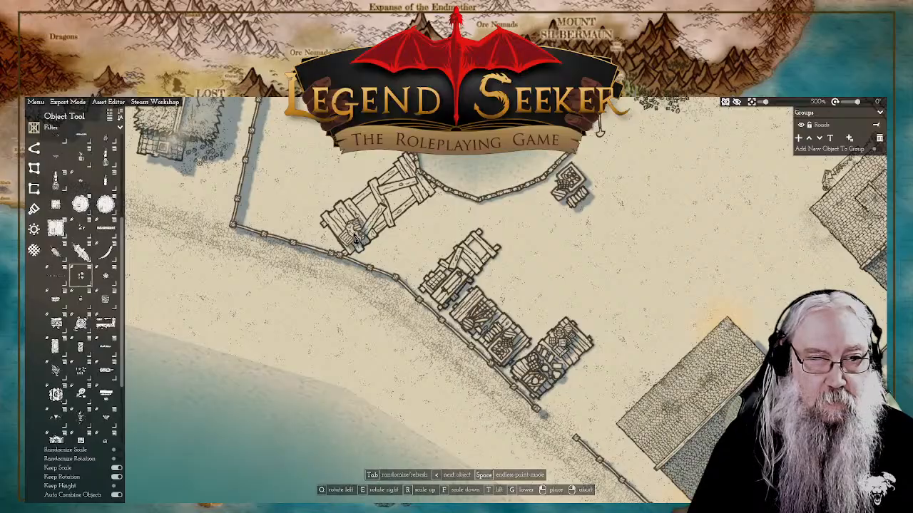
left_click(358, 241)
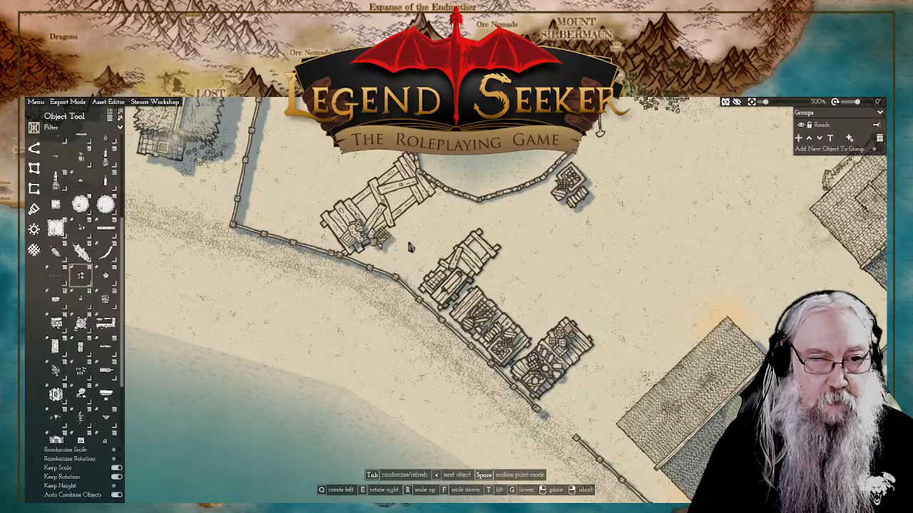
right_click(593, 286)
Step: Place a filled crate variant beside the smaller house's east corner, inside the wall facing the road
left_click_drag(626, 296, 566, 383)
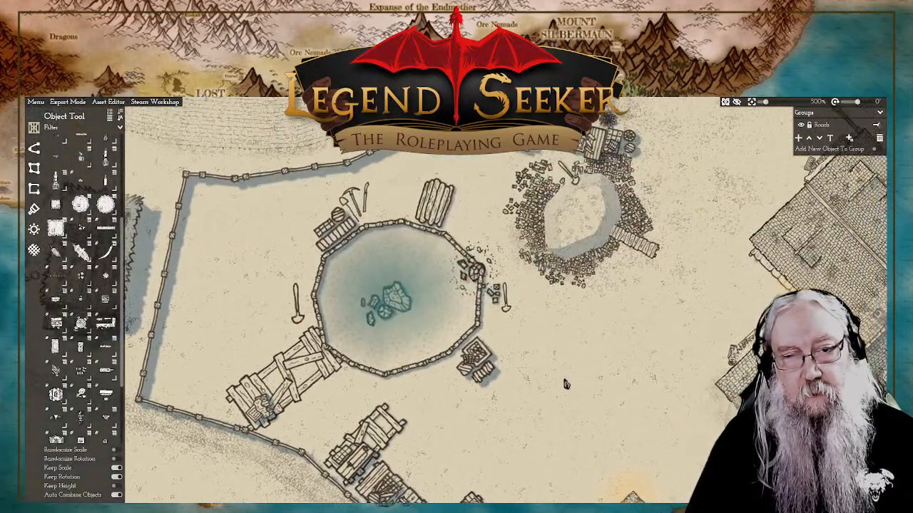
scroll(551, 371, "down", 5)
scroll(548, 334, "up", 3)
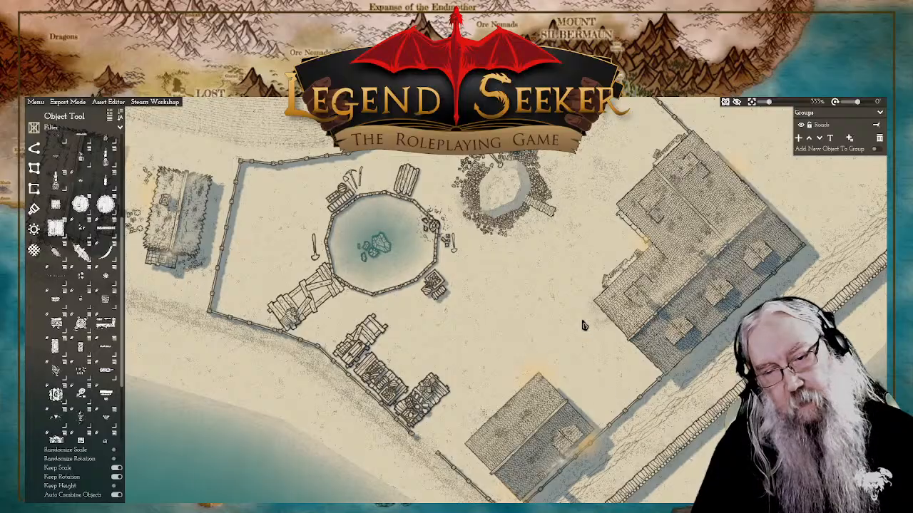
left_click_drag(598, 380, 566, 355)
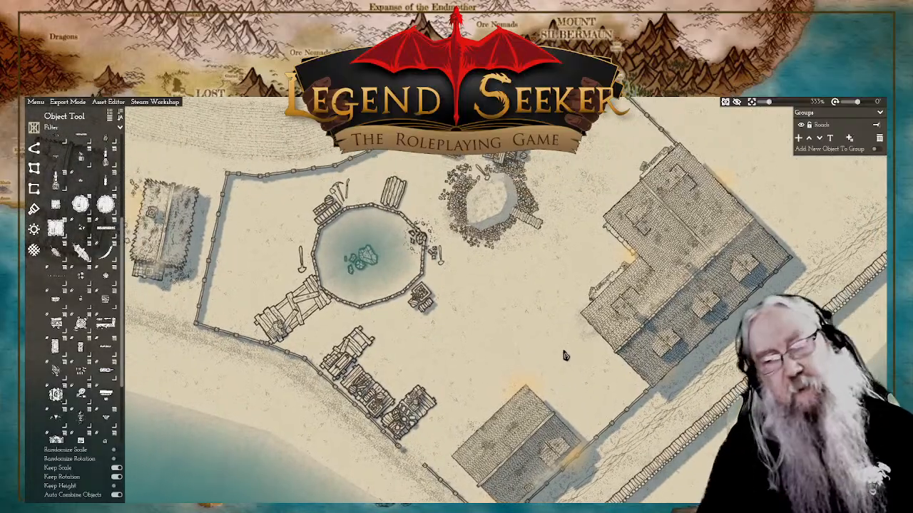
left_click(106, 300)
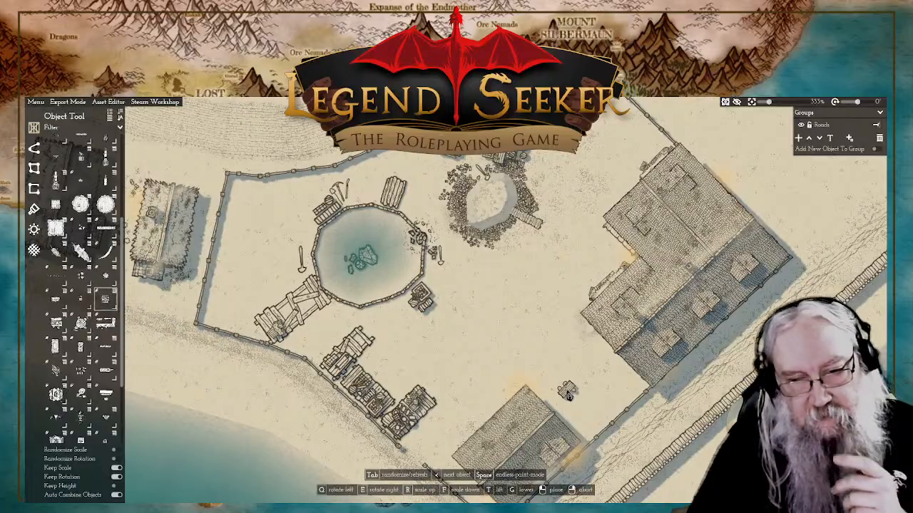
scroll(567, 395, "up", 4)
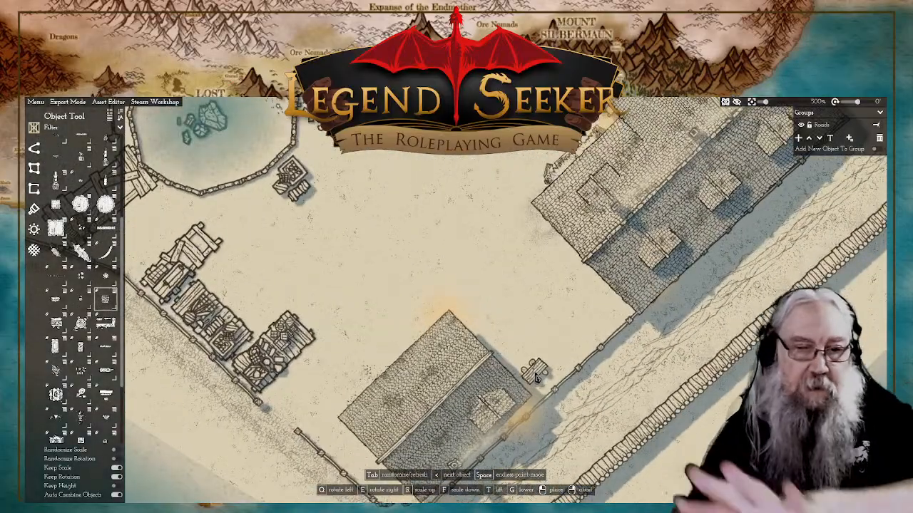
key("Tab")
key("Tab")
key("Tab")
key("Tab")
key("Tab")
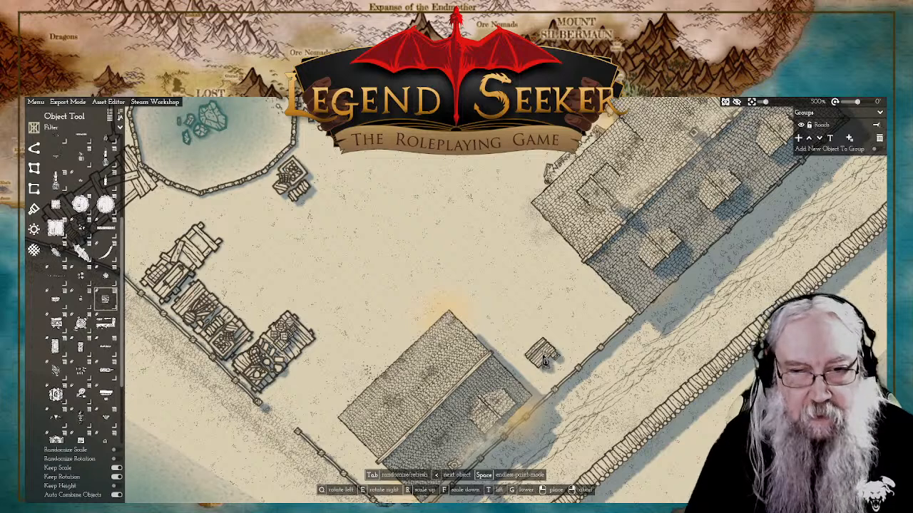
key("Tab")
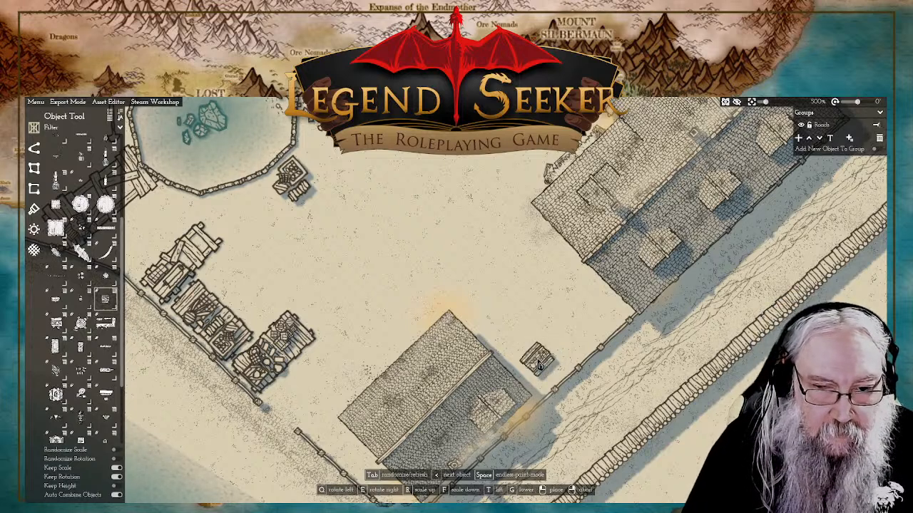
left_click(539, 364)
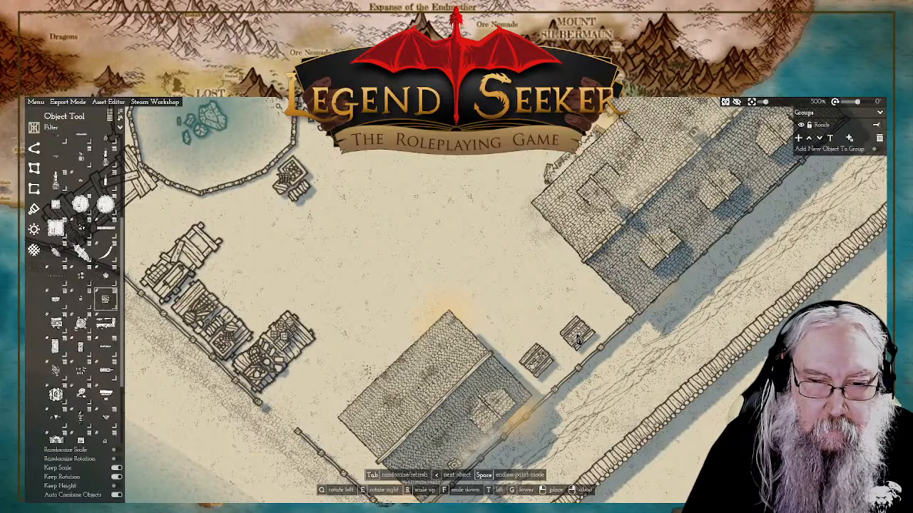
Step: Place a second crate in a slatted variant along the wall, just northeast of the first crate
key("Tab")
key("Tab")
key("Tab")
key("Tab")
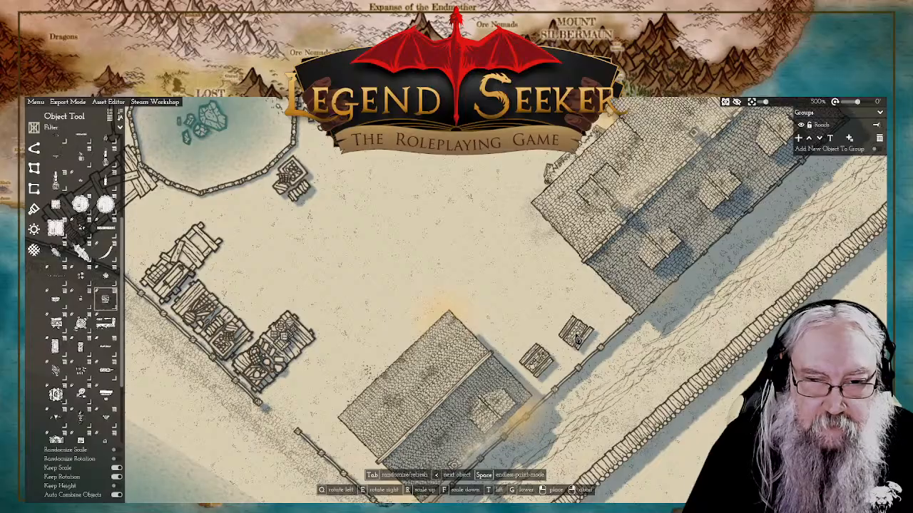
key("Tab")
key("Tab")
key("Tab")
key("Tab")
key("Tab")
key("Tab")
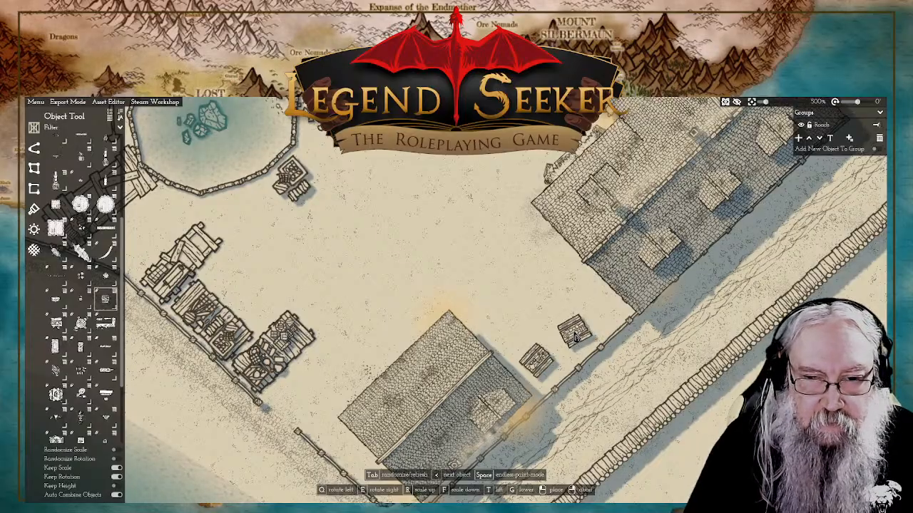
left_click(575, 337)
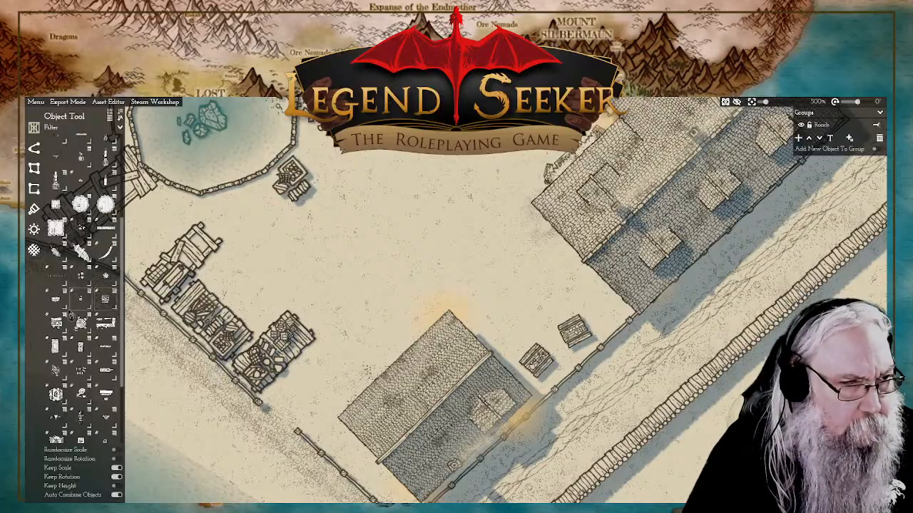
Step: Place another small pile of goods at the north corner of the smaller house, next to the light
mouse_move(58, 306)
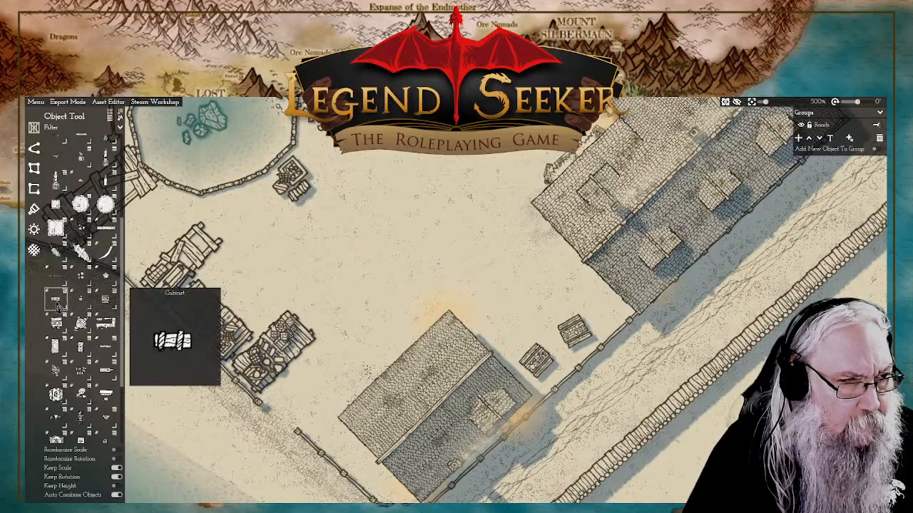
left_click(80, 277)
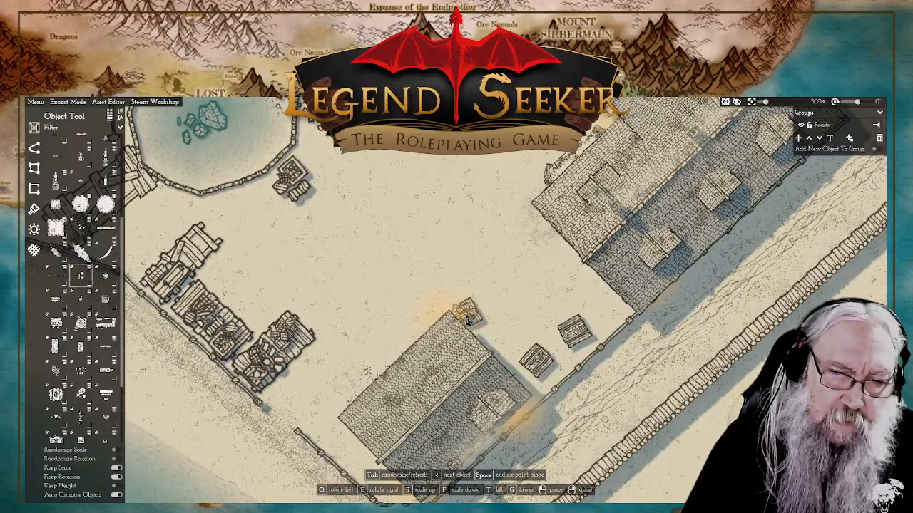
left_click(467, 320)
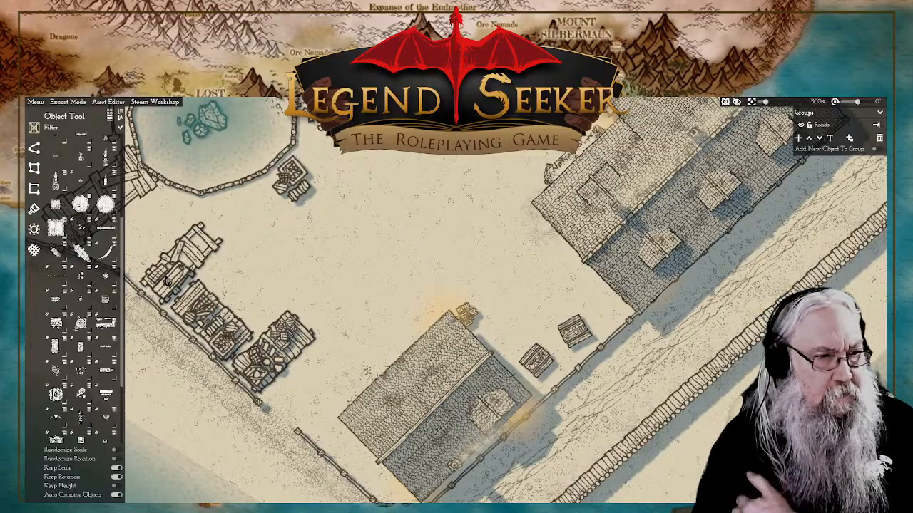
Step: Draw a small stone path from the shore wall gap past the smaller house to the large house's inner corner
left_click(34, 149)
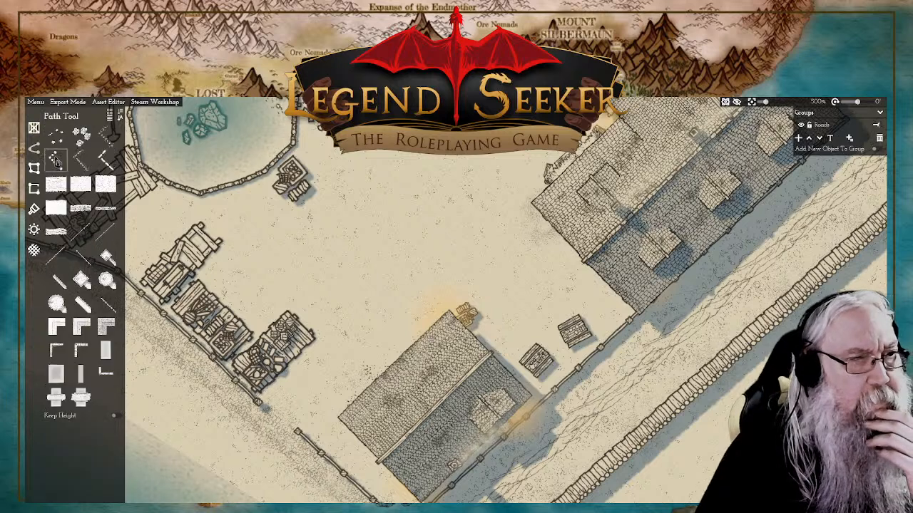
mouse_move(85, 212)
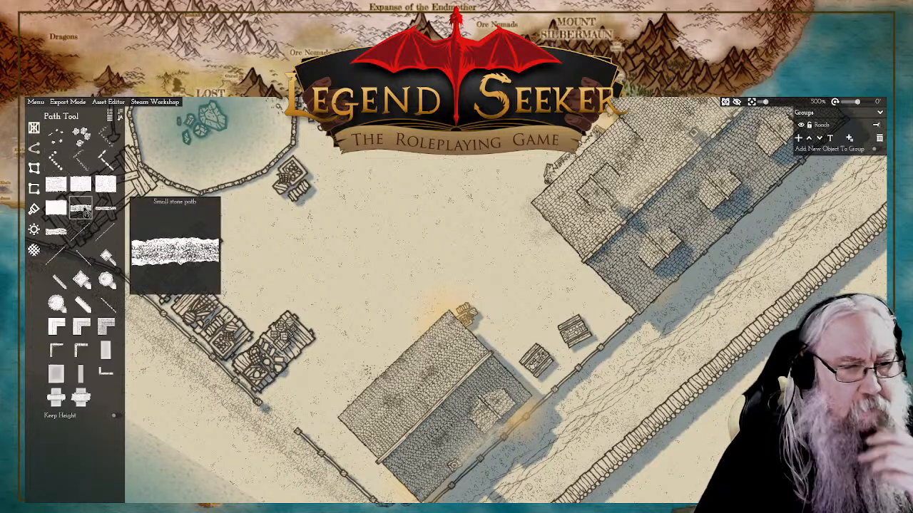
left_click(84, 212)
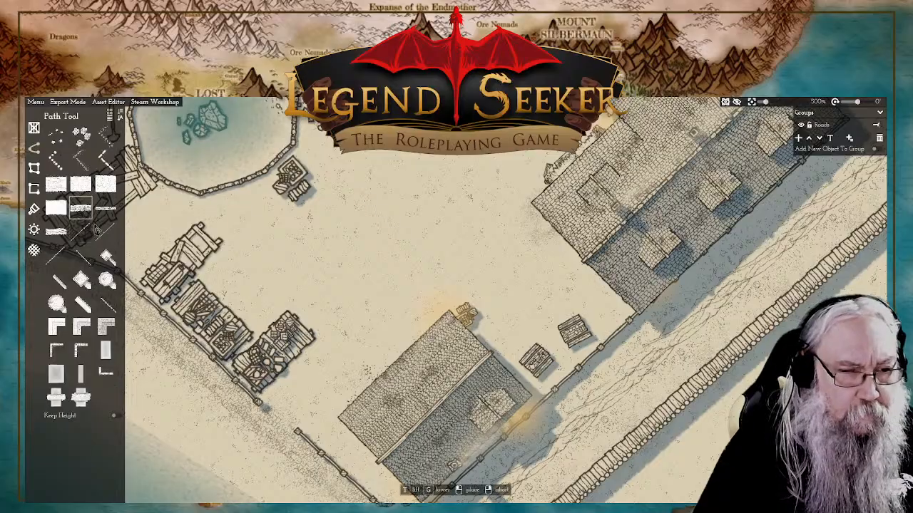
left_click(283, 414)
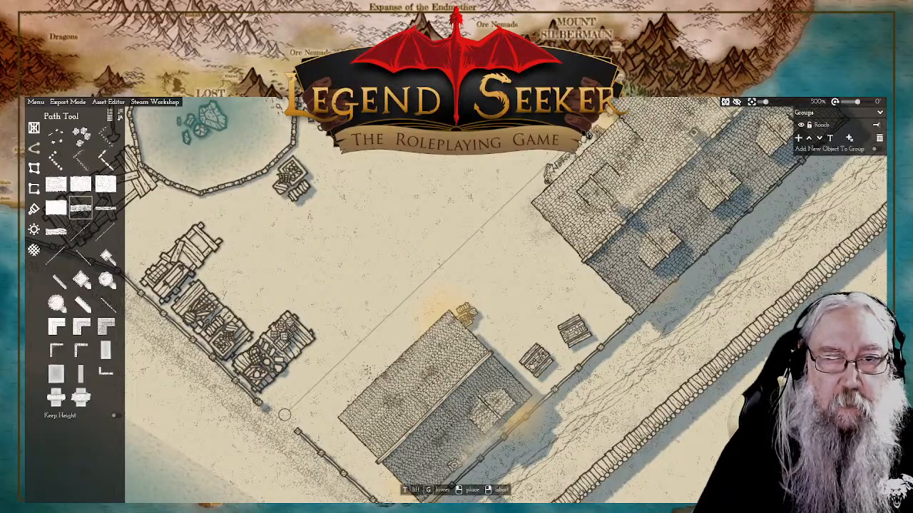
left_click(595, 126)
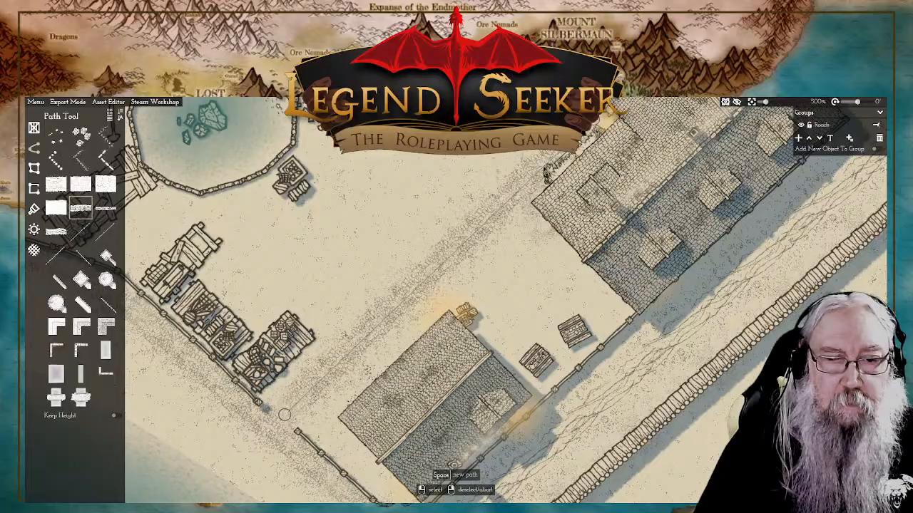
Step: Draw a small stone path from the road-side wall gap, curving around the sunken plot and along the large house to its inner corner
scroll(485, 265, "down", 5)
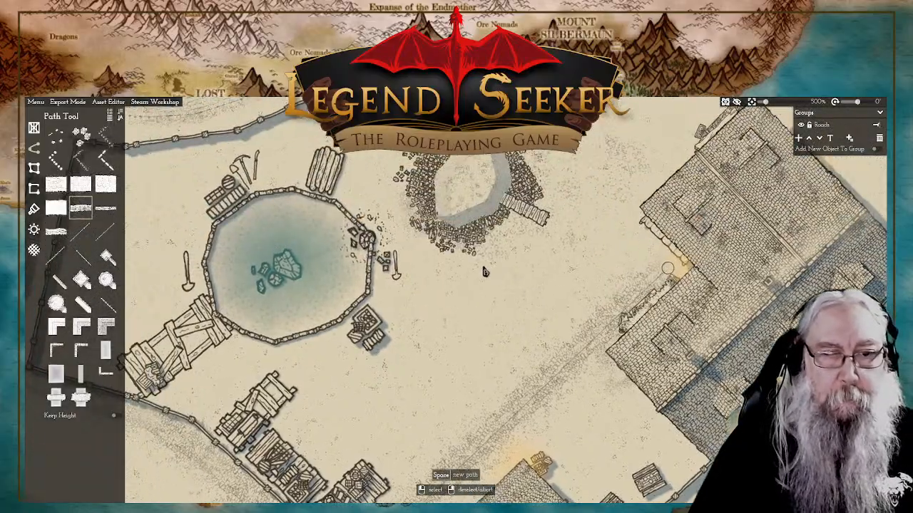
left_click_drag(528, 237, 501, 259)
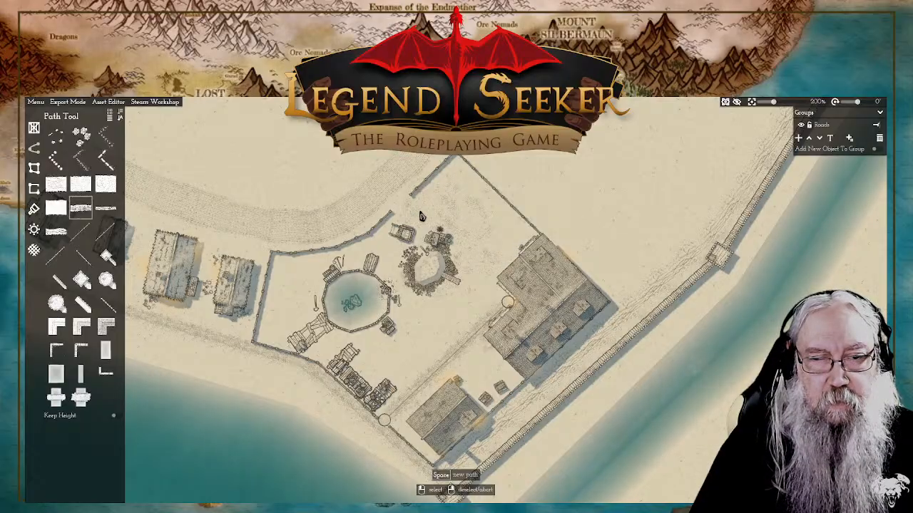
key("space")
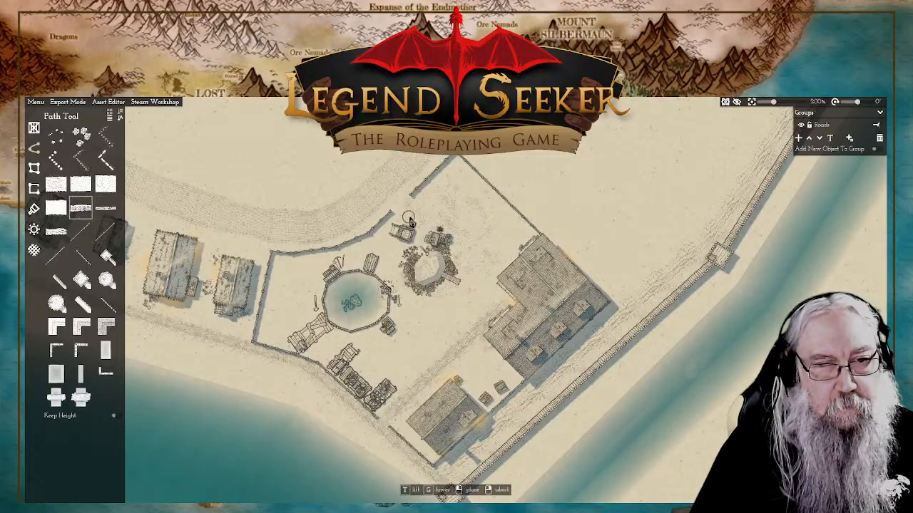
left_click(392, 199)
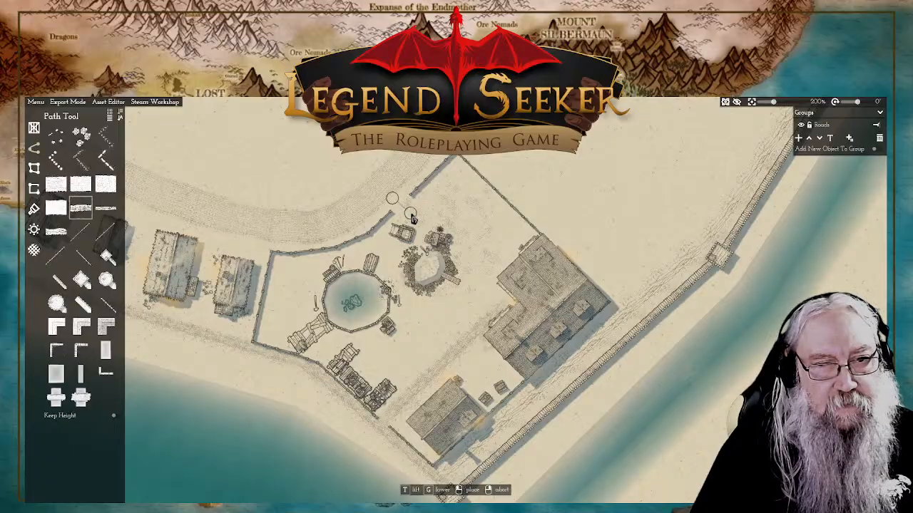
left_click(410, 213)
left_click(455, 221)
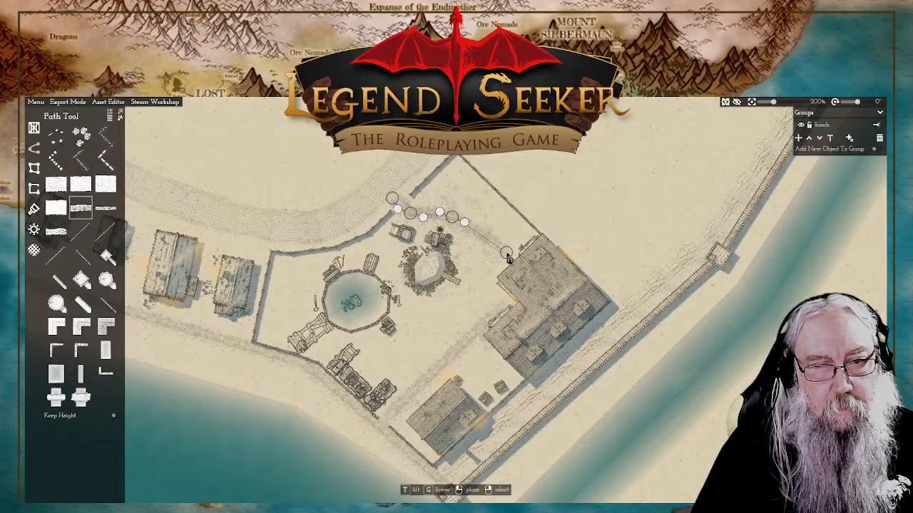
left_click(506, 256)
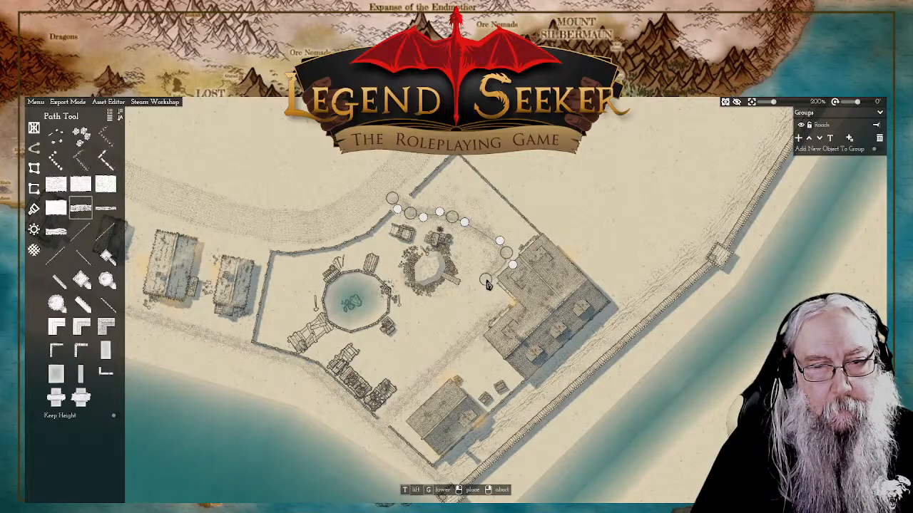
left_click(486, 282)
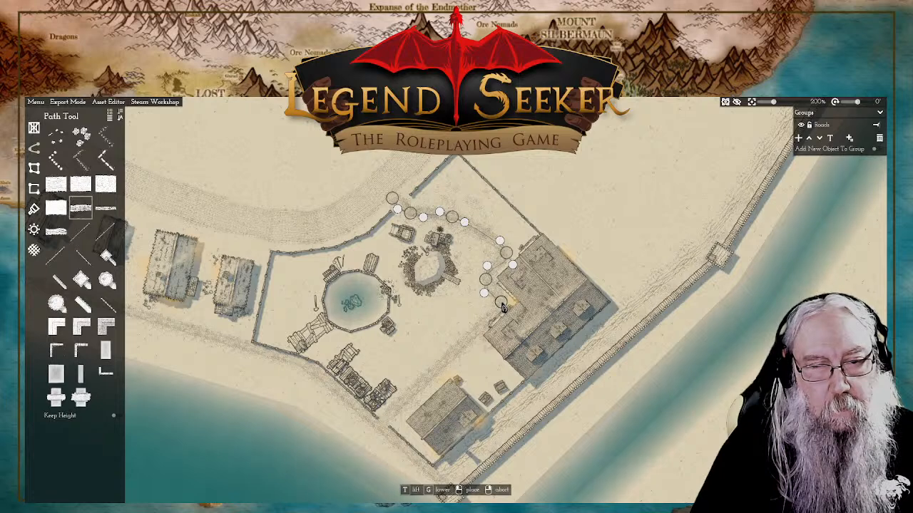
right_click(502, 307)
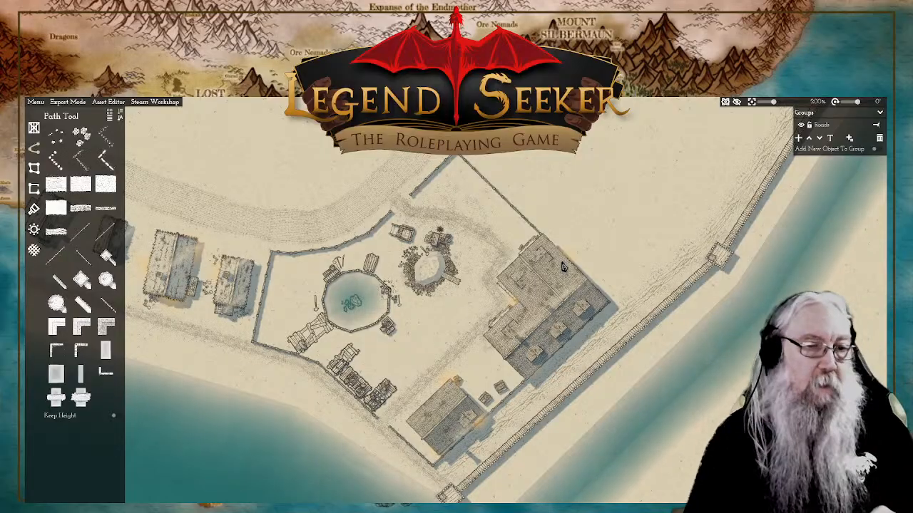
Step: Examine the compound's interior around the pond, plank platforms and houses for areas that still need detail
scroll(433, 328, "up", 5)
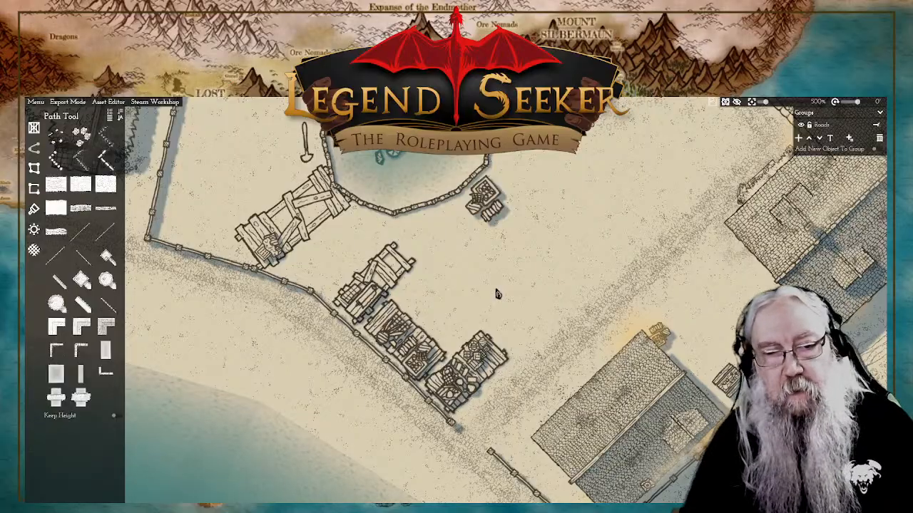
left_click_drag(530, 269, 525, 274)
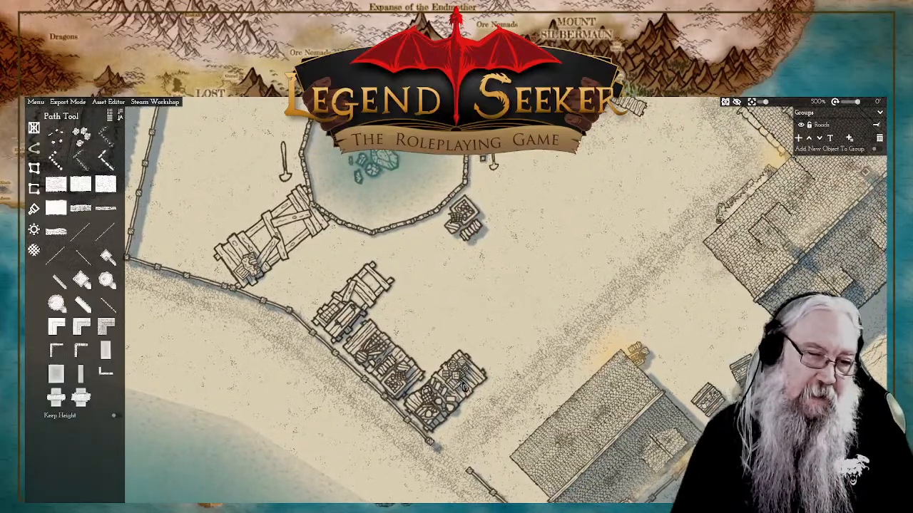
left_click_drag(504, 326, 536, 332)
scroll(597, 292, "down", 2)
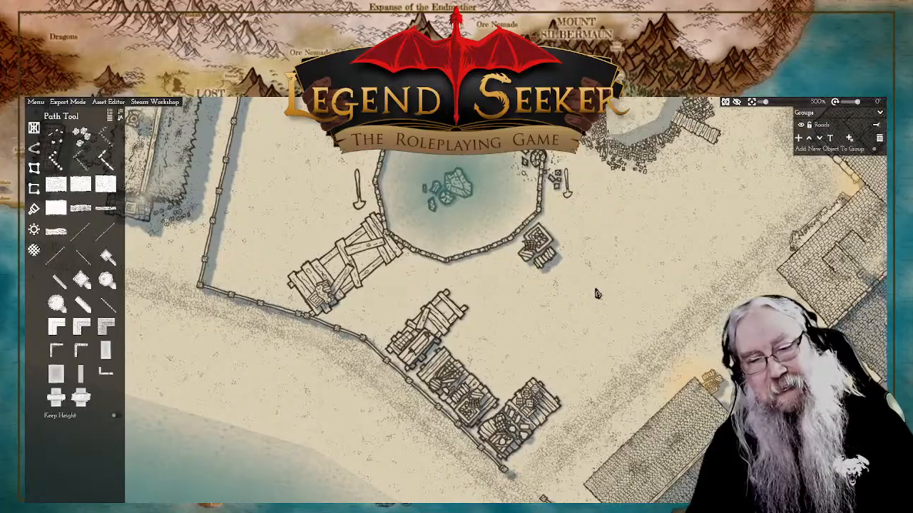
left_click_drag(597, 291, 536, 298)
scroll(537, 298, "down", 2)
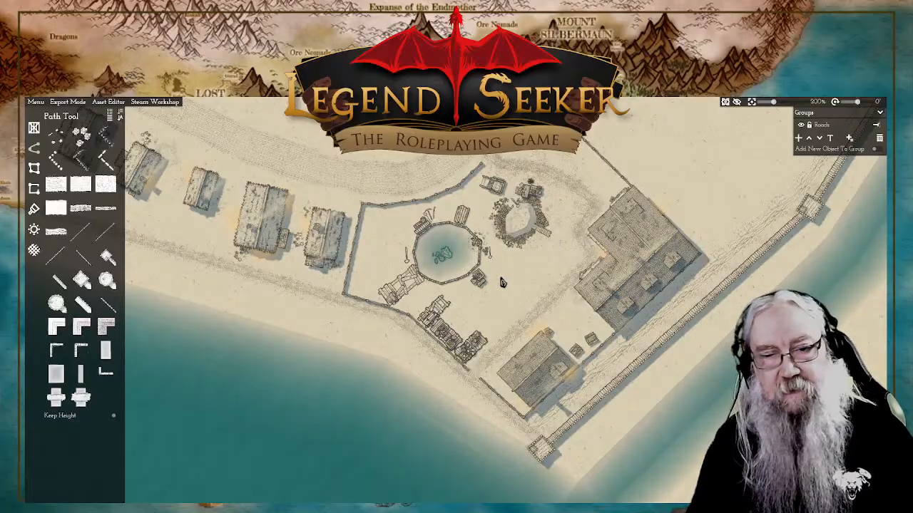
scroll(502, 282, "up", 2)
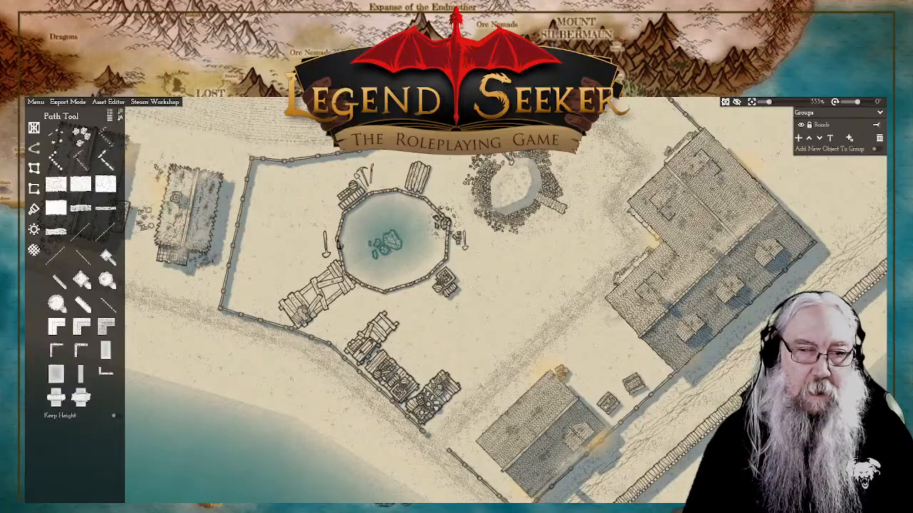
left_click_drag(383, 265, 439, 301)
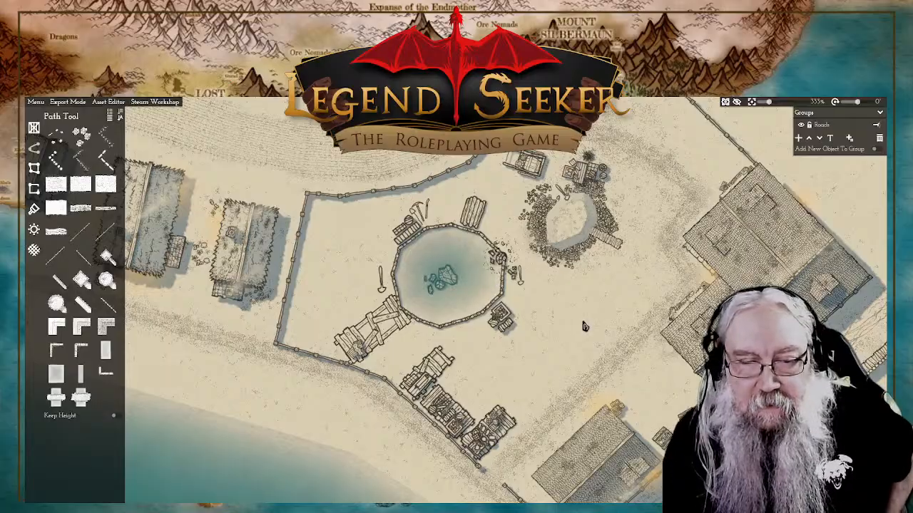
scroll(570, 285, "down", 2)
scroll(569, 286, "up", 3)
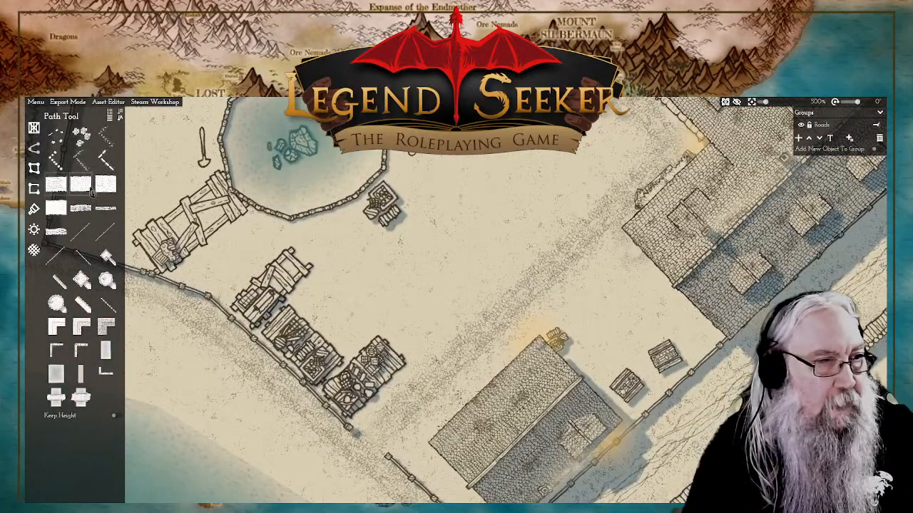
left_click(34, 170)
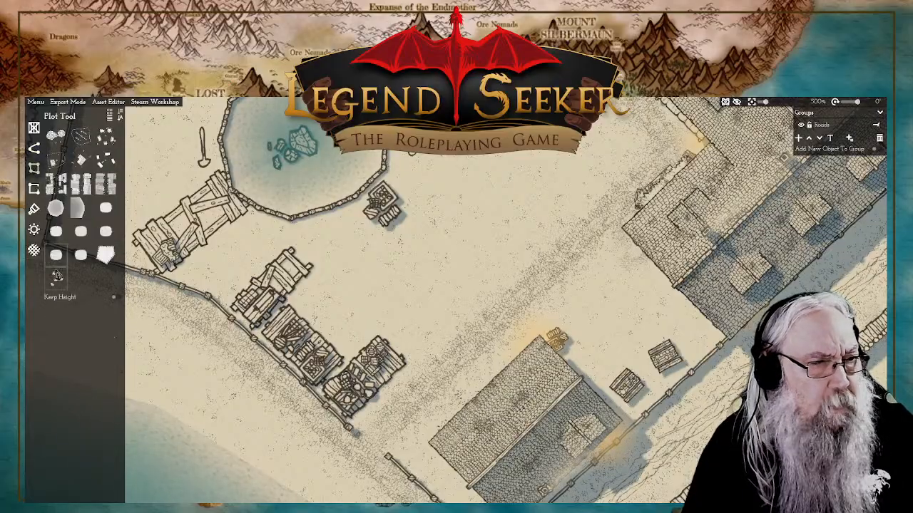
mouse_move(63, 282)
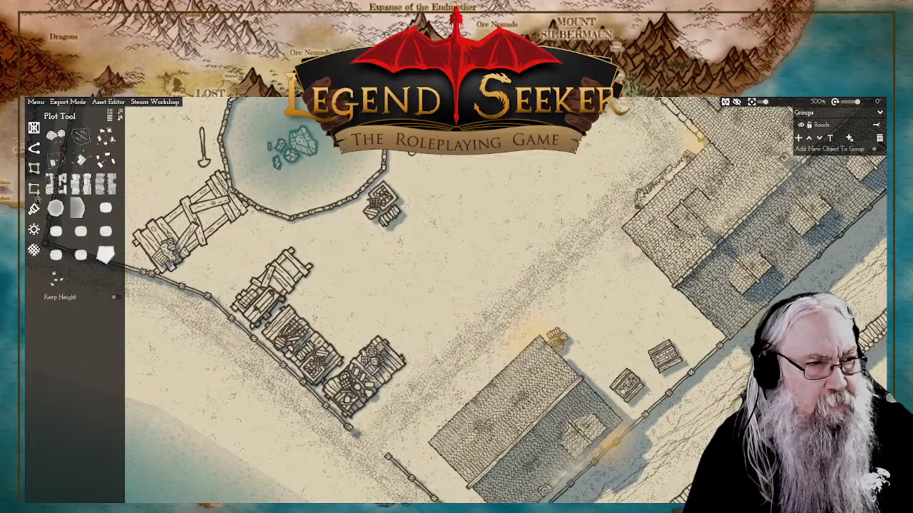
left_click(34, 170)
Step: Place two Market stall variants along the inside of the compound's west wall, one in its northwest corner and one in its southwest corner
left_click(36, 131)
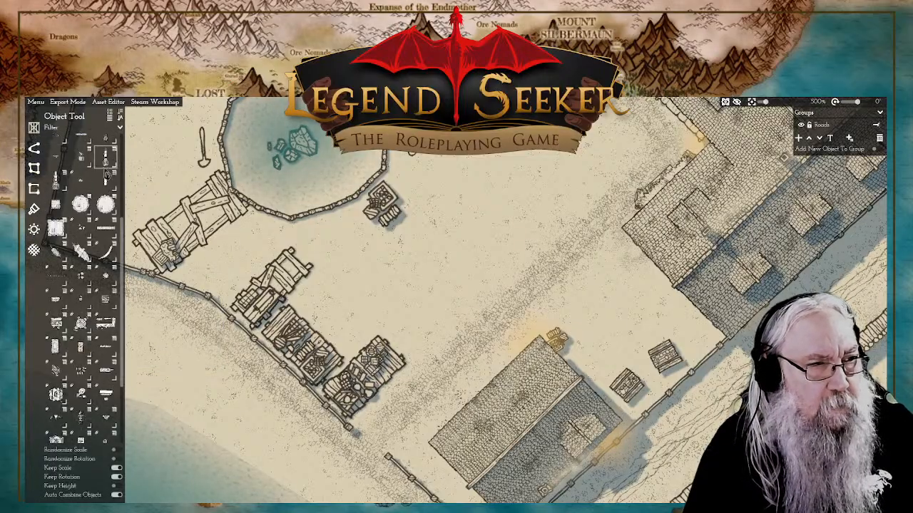
scroll(107, 175, "up", 4)
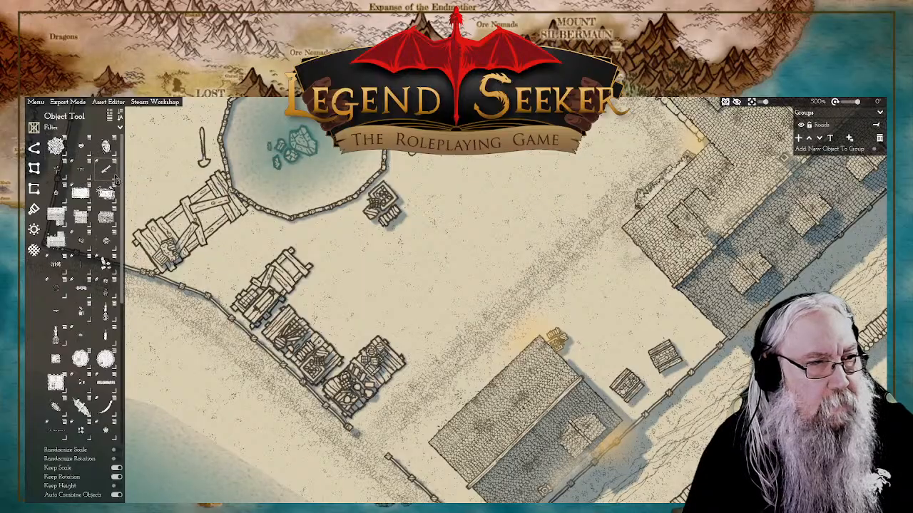
mouse_move(63, 194)
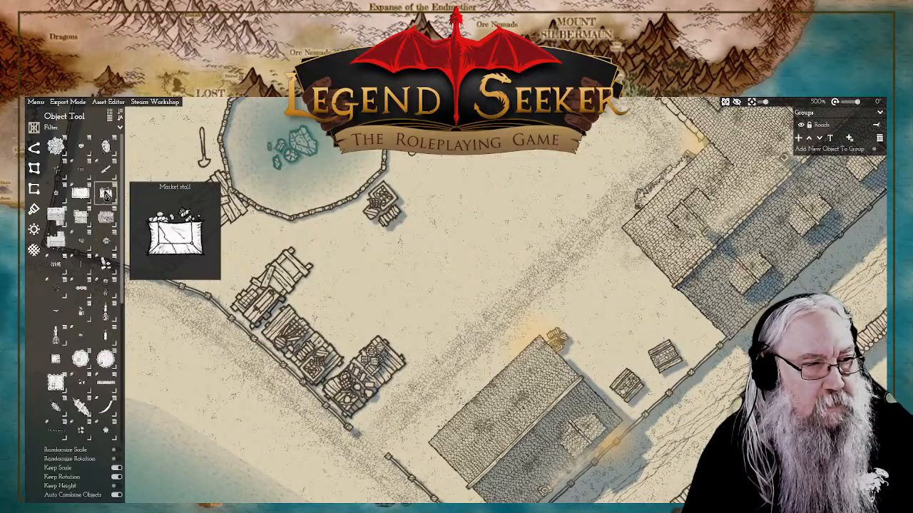
left_click(105, 194)
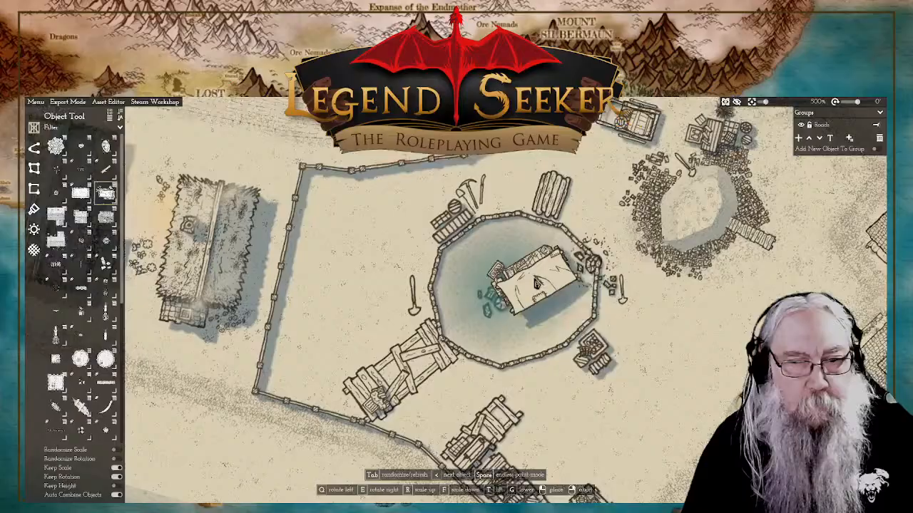
left_click_drag(401, 223, 381, 234)
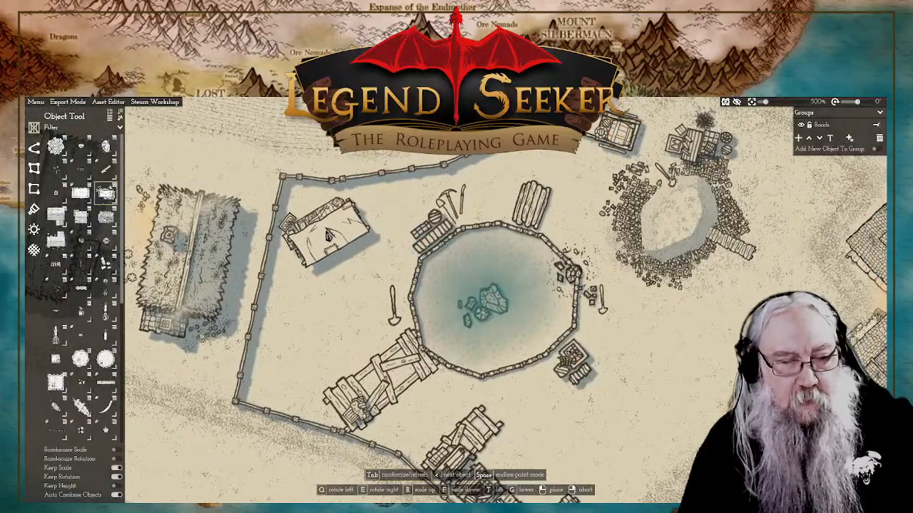
key("e")
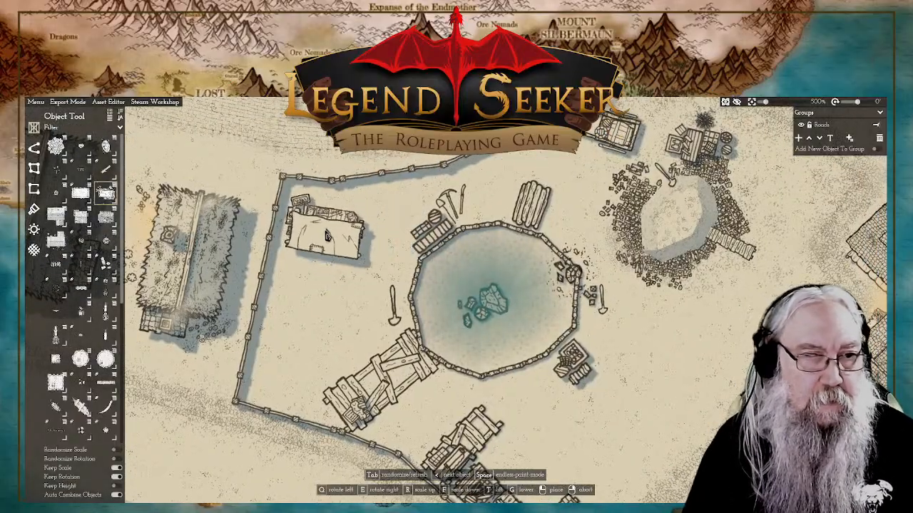
key("e")
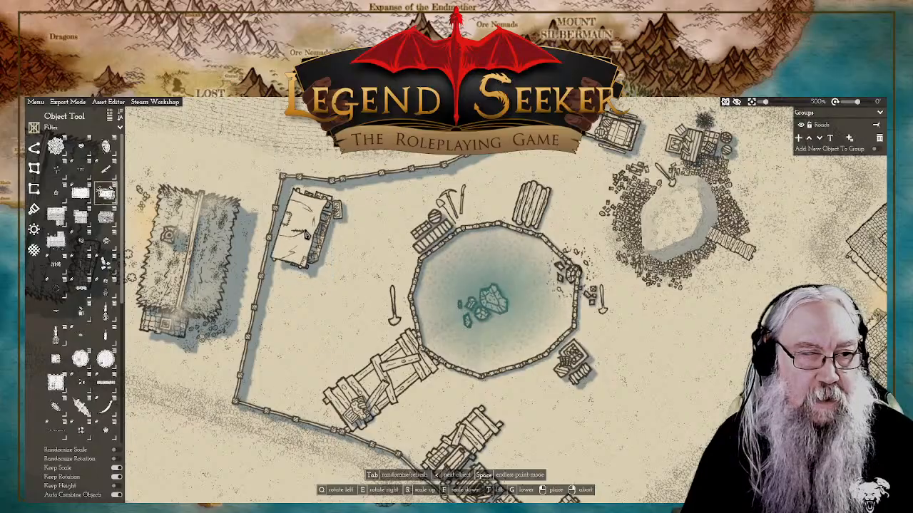
key("e")
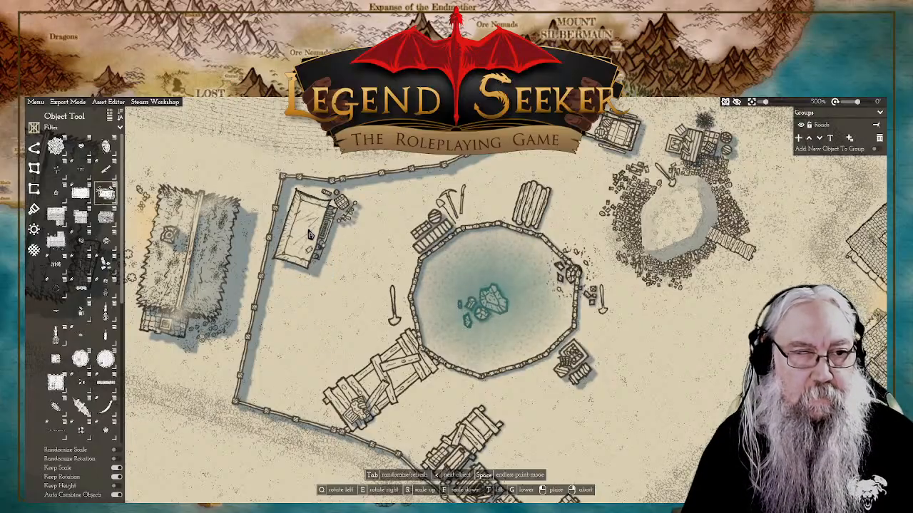
key("e")
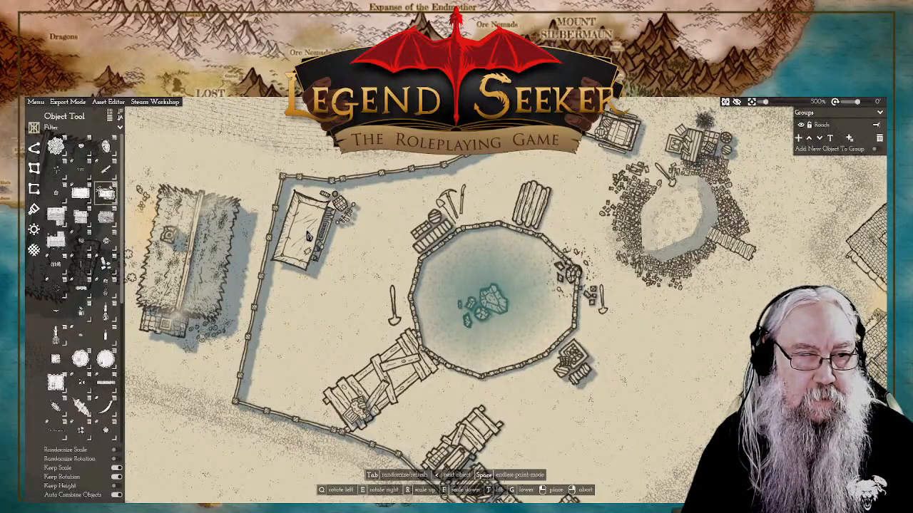
key("e")
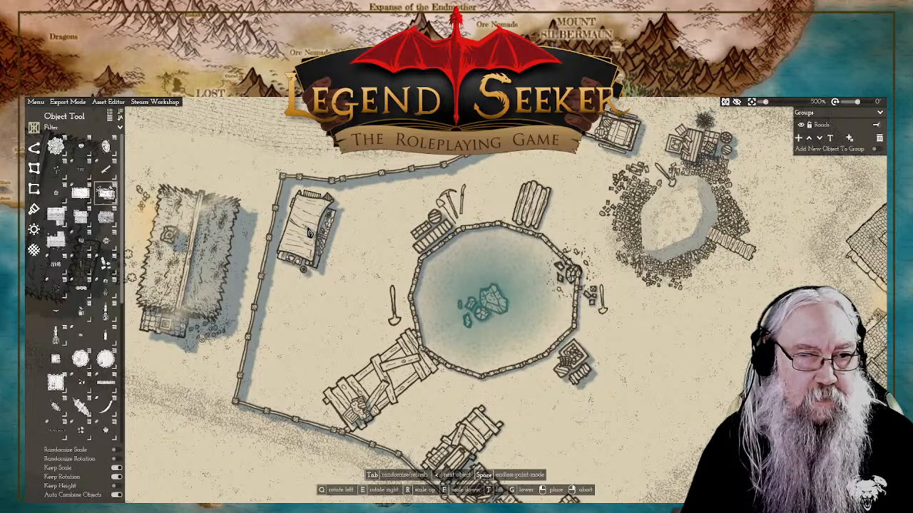
key("Tab")
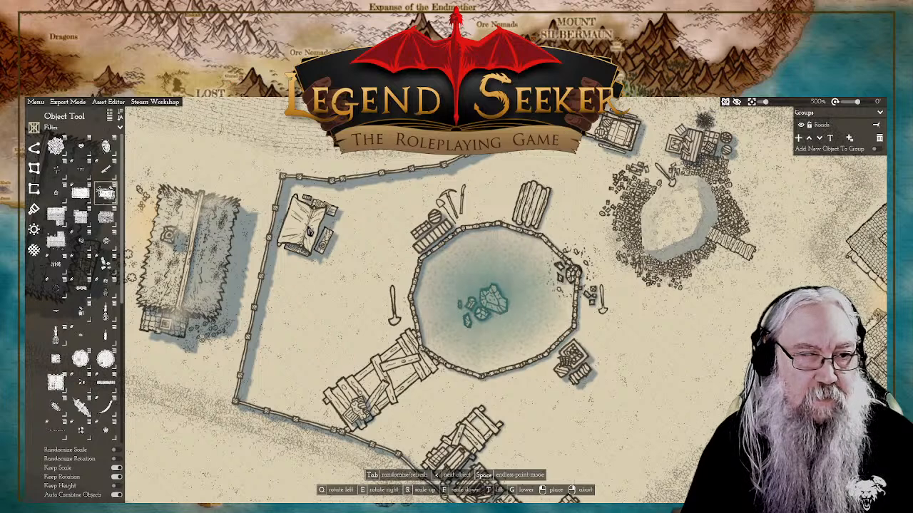
left_click(312, 227)
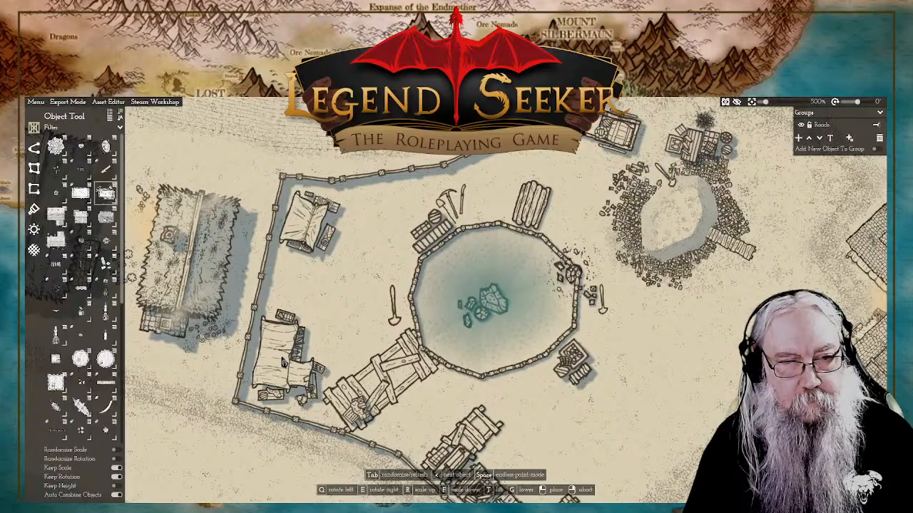
right_click(312, 330)
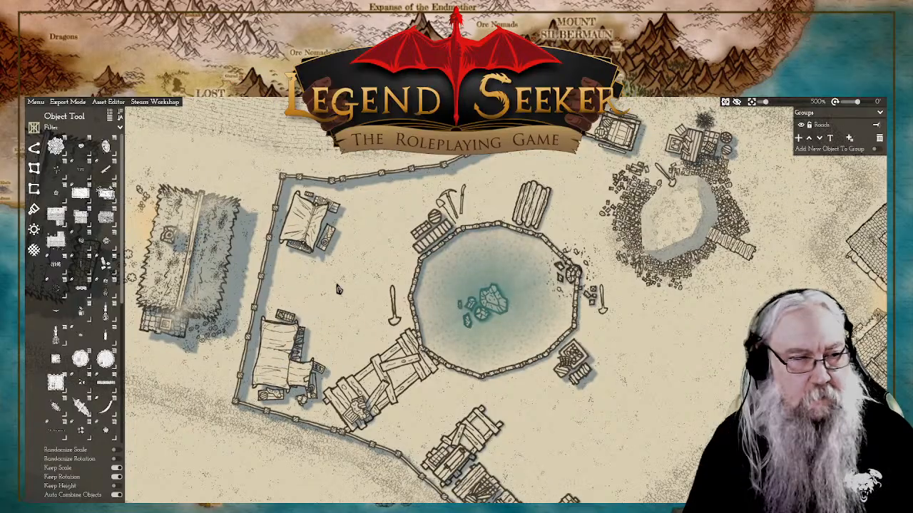
Step: Place a small pile of goods against the west wall, directly south of the northern market stall
left_click_drag(325, 282, 348, 295)
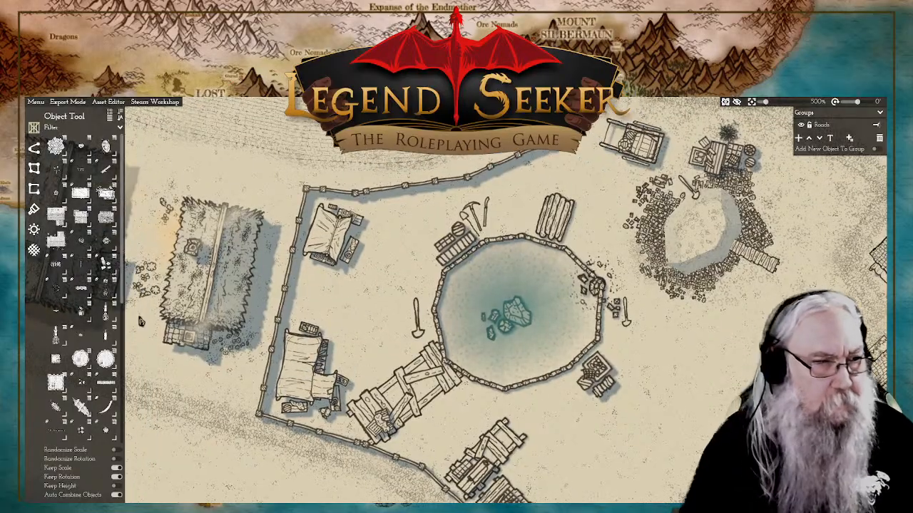
left_click(82, 321)
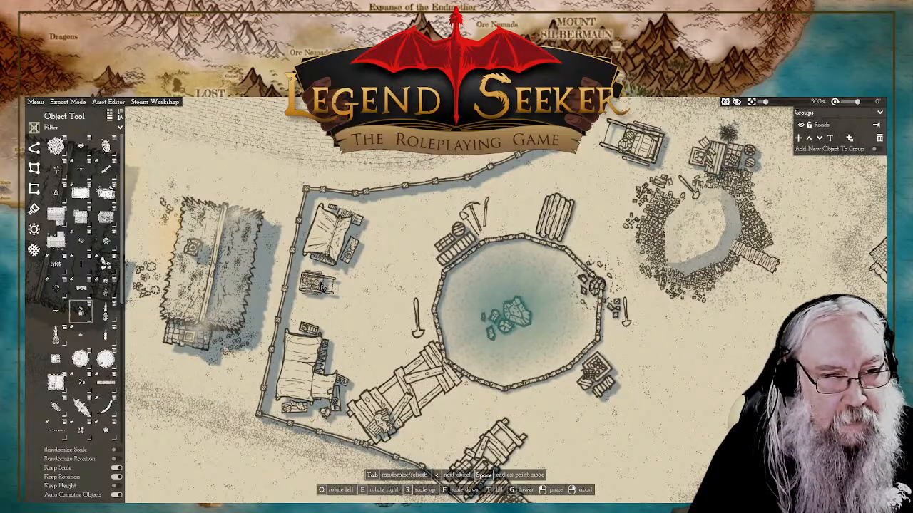
left_click(321, 282)
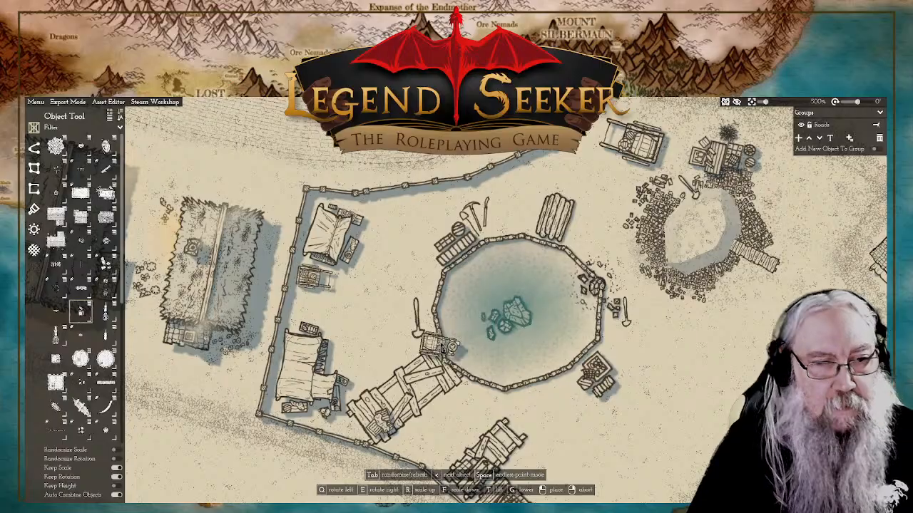
right_click(352, 306)
scroll(650, 361, "down", 5)
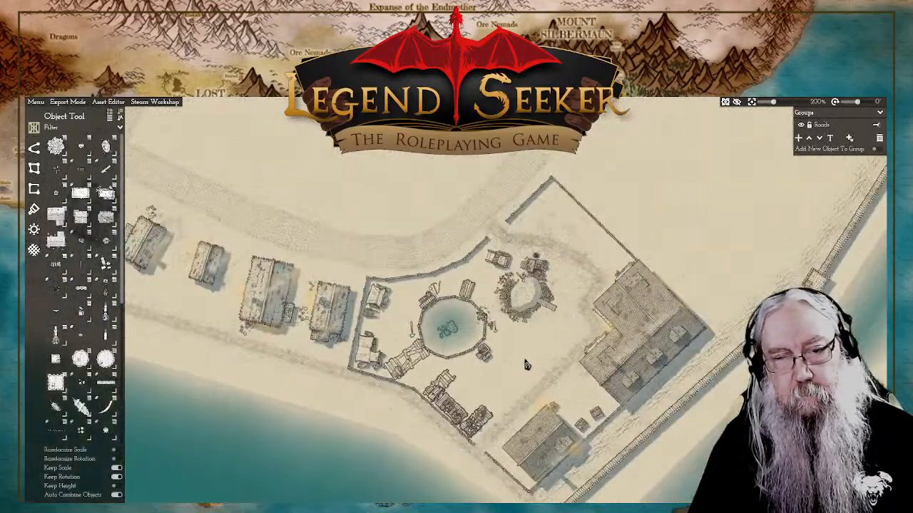
scroll(514, 346, "up", 2)
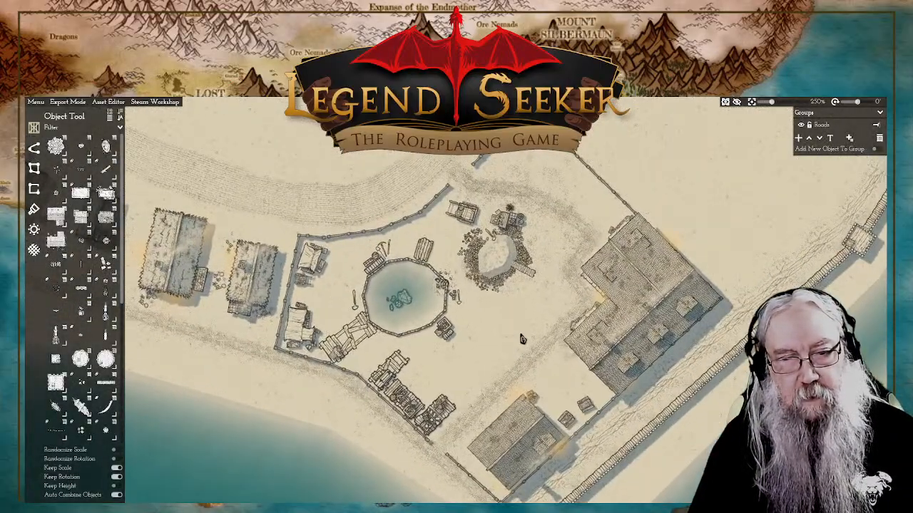
Step: Place a Latrine in the compound's southern wall corner beside the small house, rotated to fit between the two walls
scroll(525, 335, "up", 2)
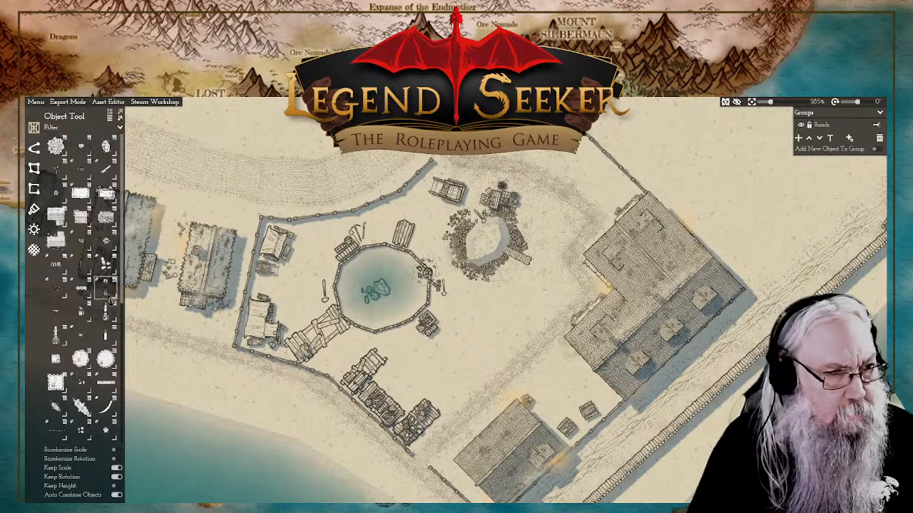
mouse_move(108, 301)
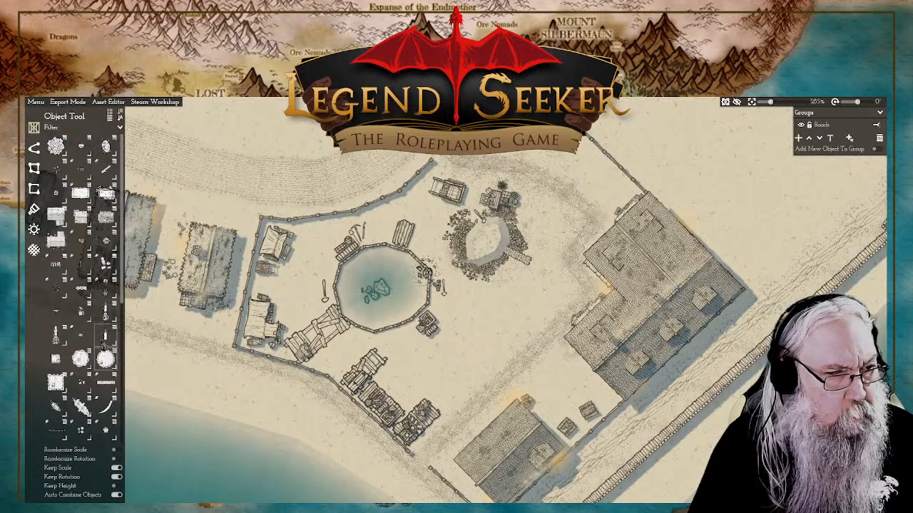
mouse_move(106, 365)
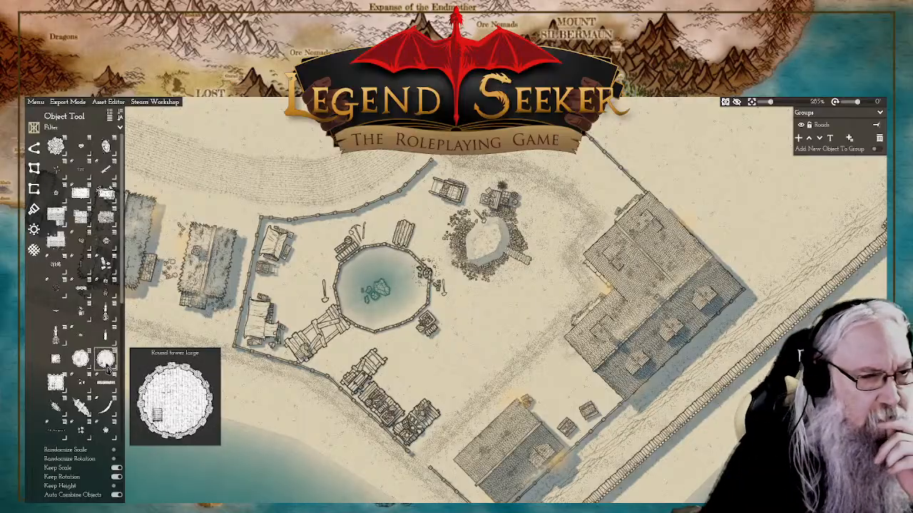
mouse_move(83, 343)
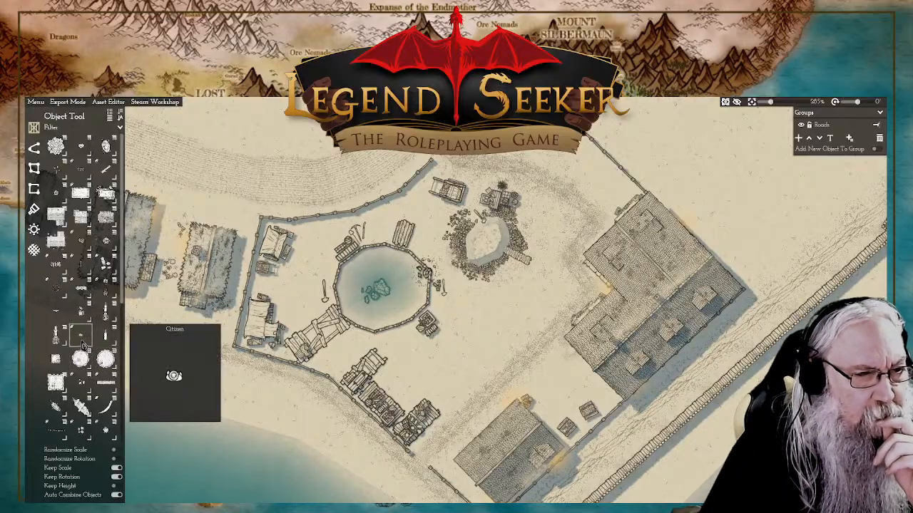
mouse_move(85, 320)
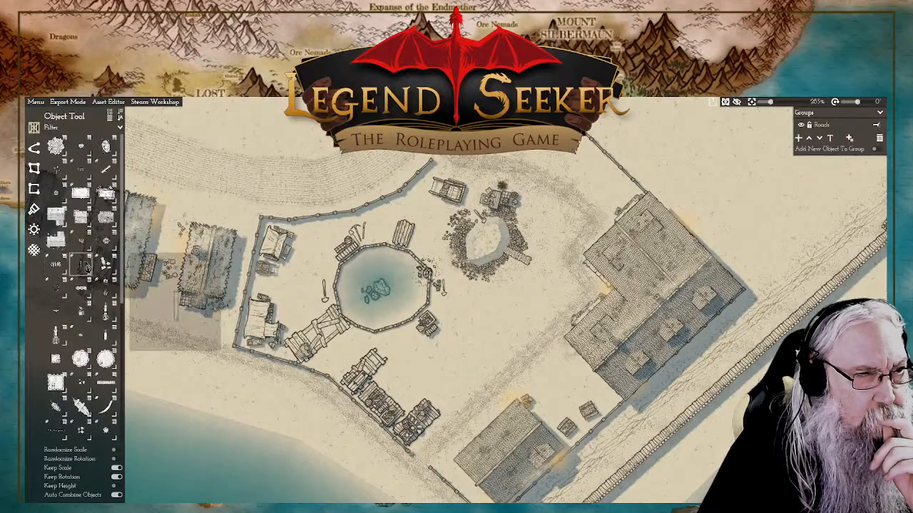
scroll(86, 267, "down", 3)
scroll(86, 266, "down", 6)
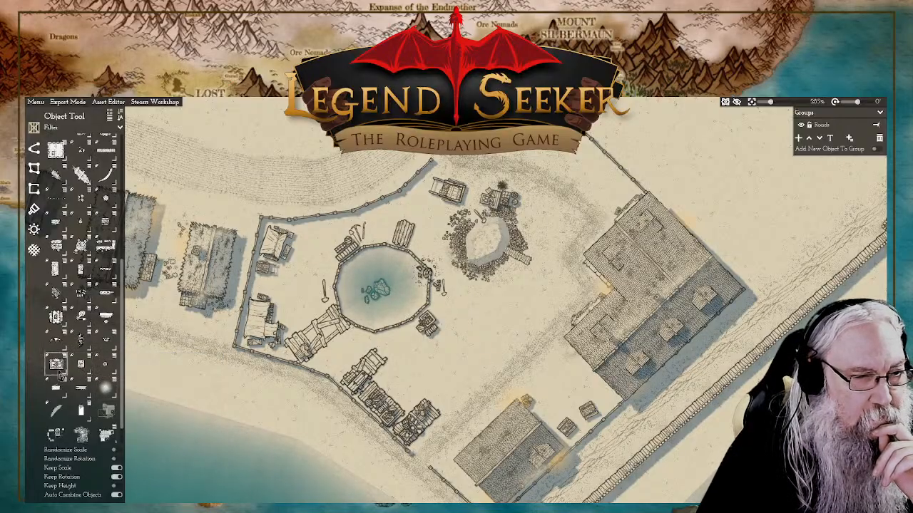
mouse_move(61, 375)
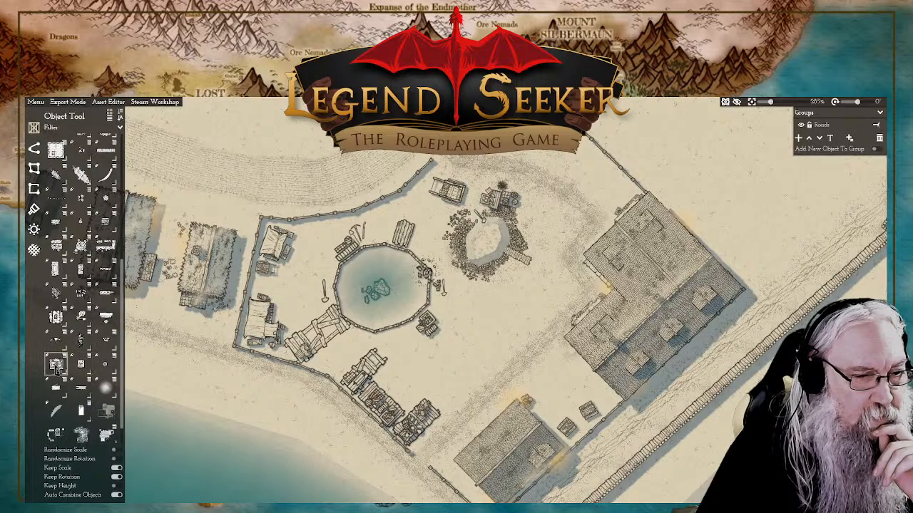
left_click(57, 368)
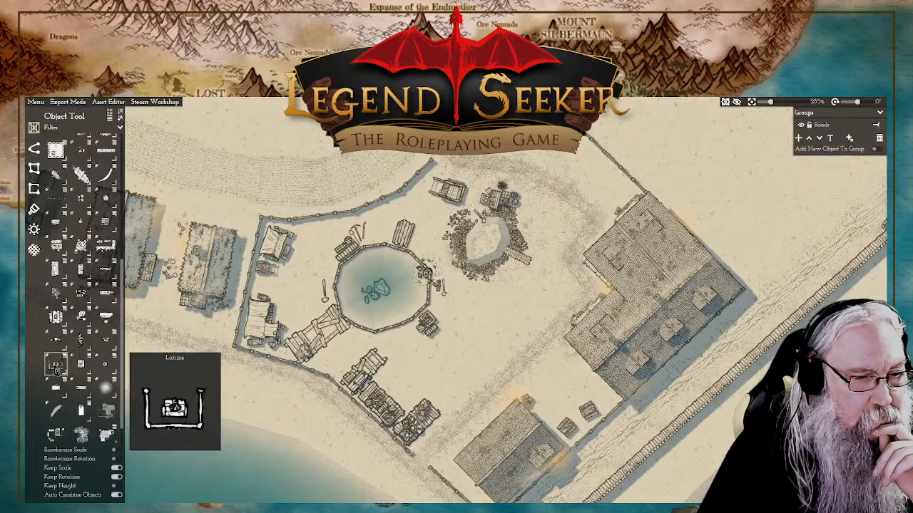
scroll(308, 250, "up", 5)
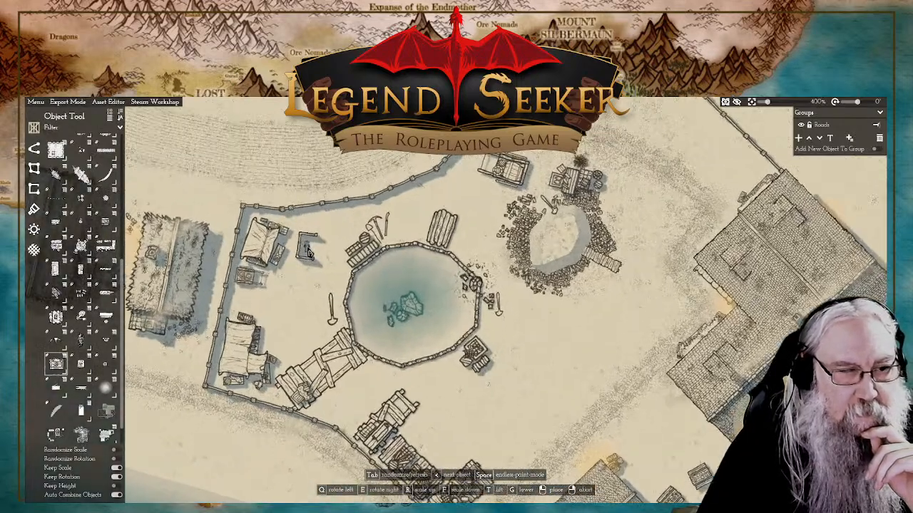
scroll(315, 250, "down", 6)
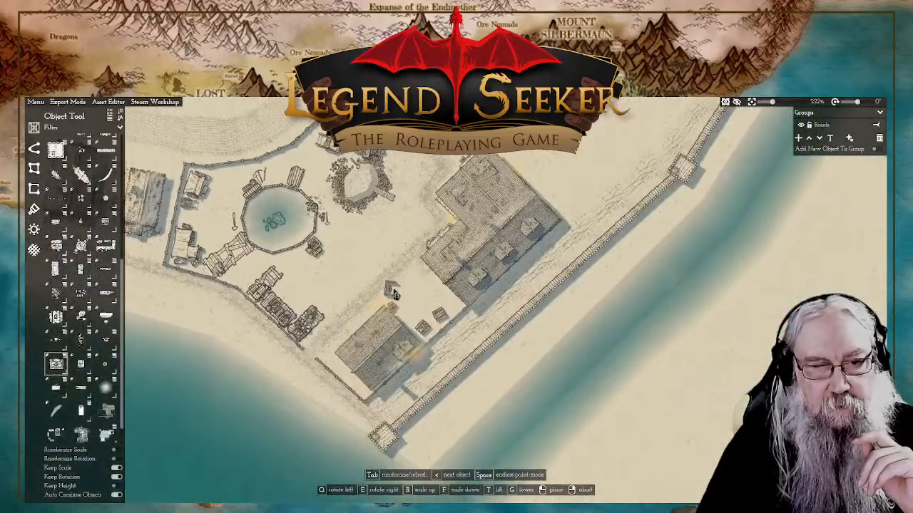
scroll(421, 305, "up", 6)
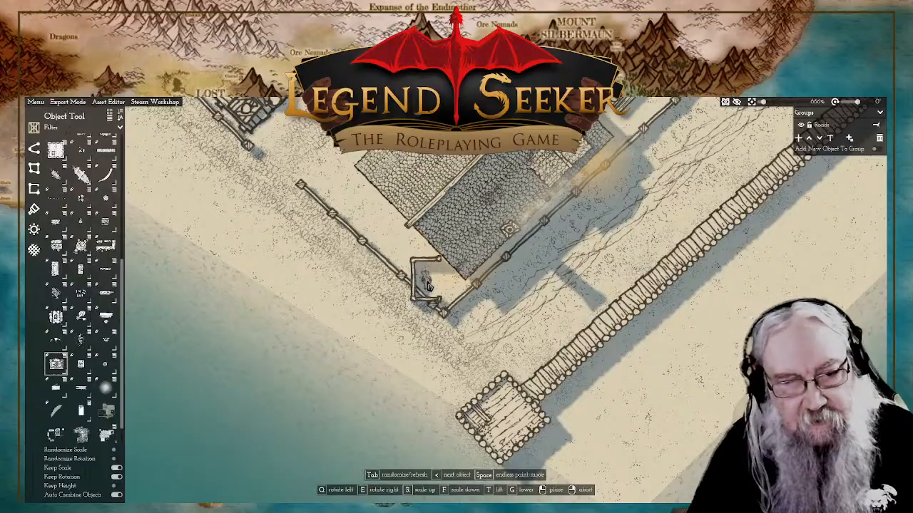
key("q")
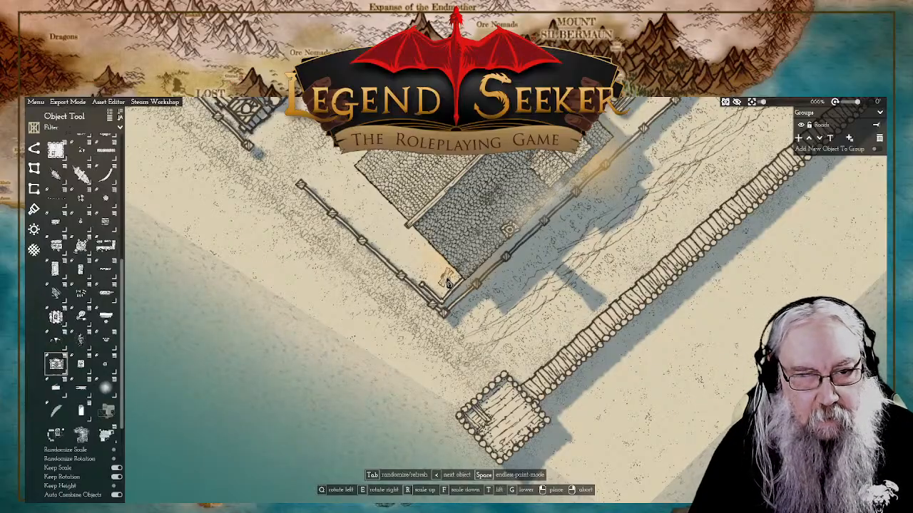
left_click(448, 283)
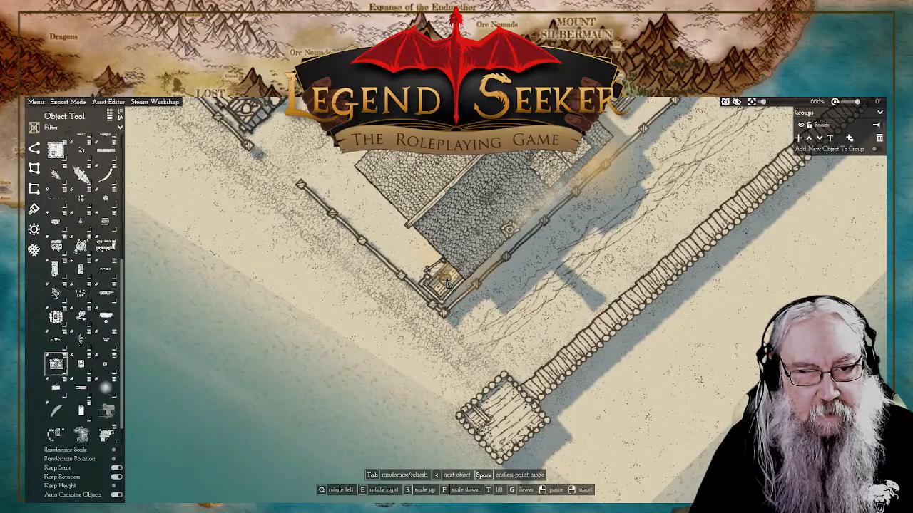
scroll(448, 283, "down", 6)
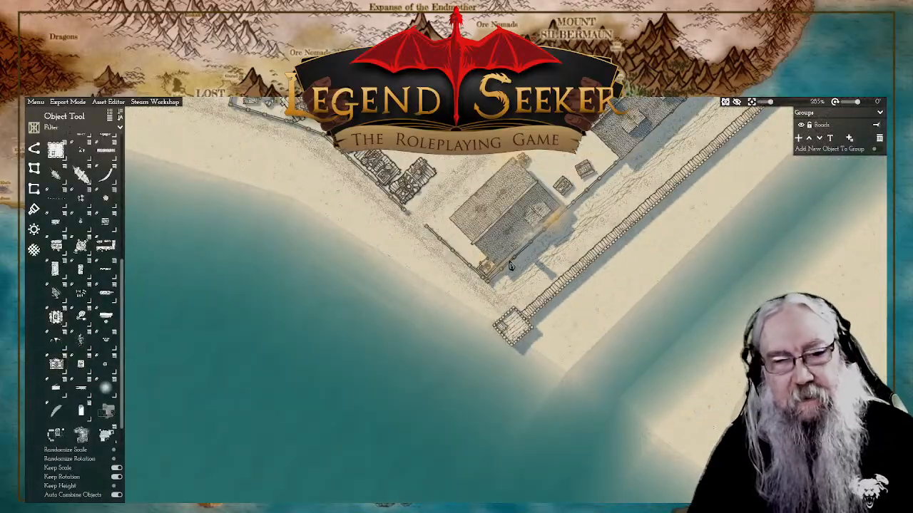
Step: Hang two end-to-end strings of pennant bunting from the small house's roof ridge to the large house, passing the two crates
left_click_drag(510, 266, 505, 283)
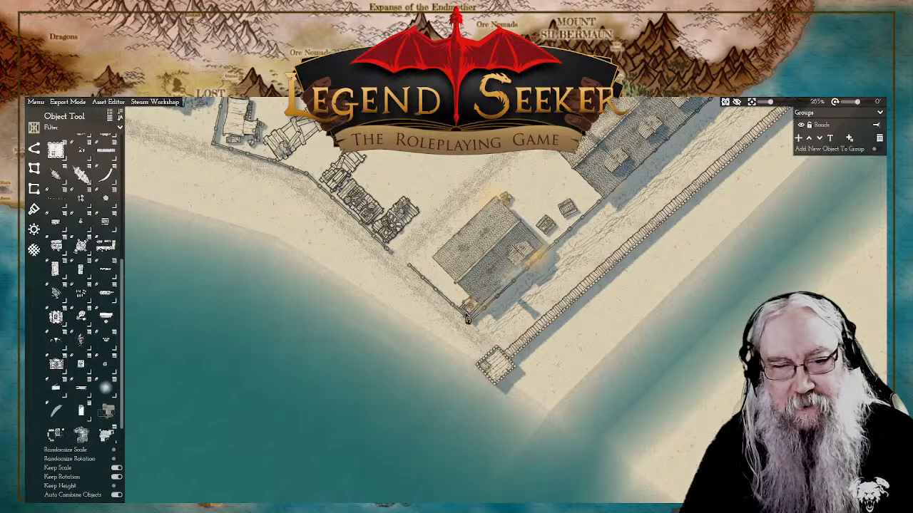
scroll(572, 261, "up", 6)
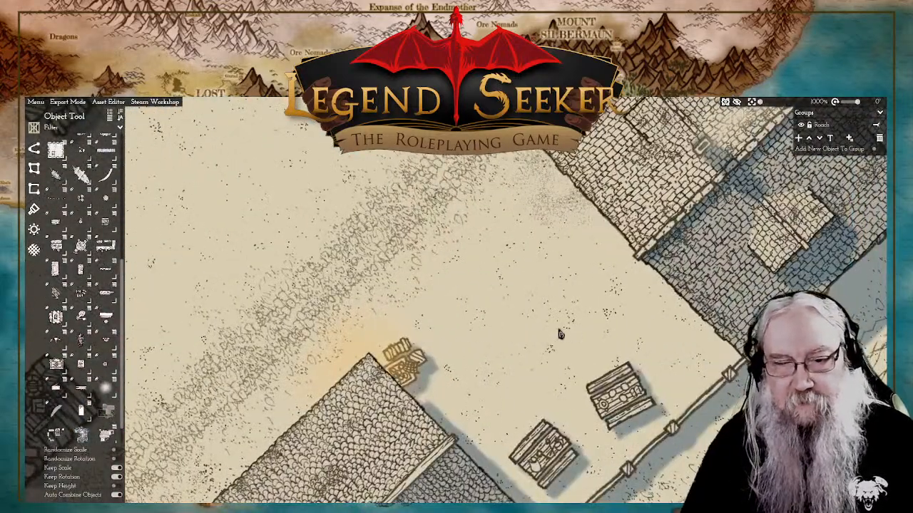
left_click_drag(630, 379, 547, 272)
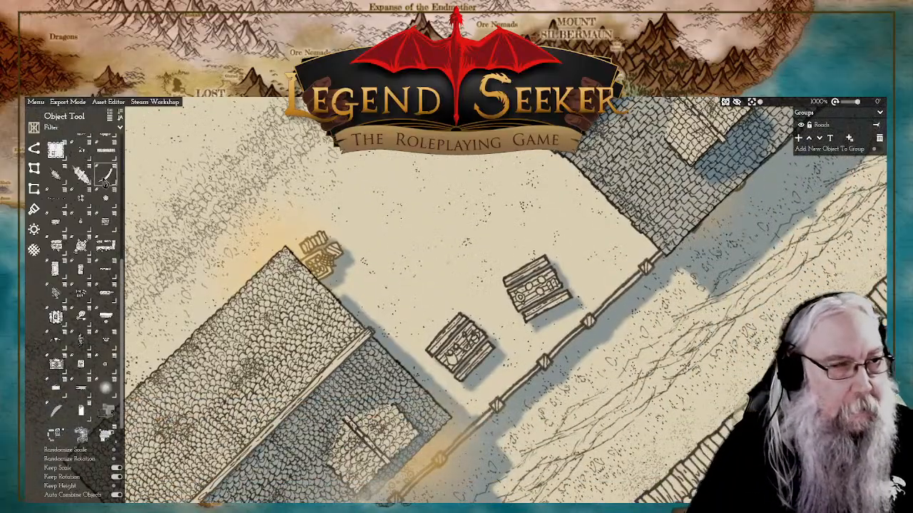
mouse_move(106, 179)
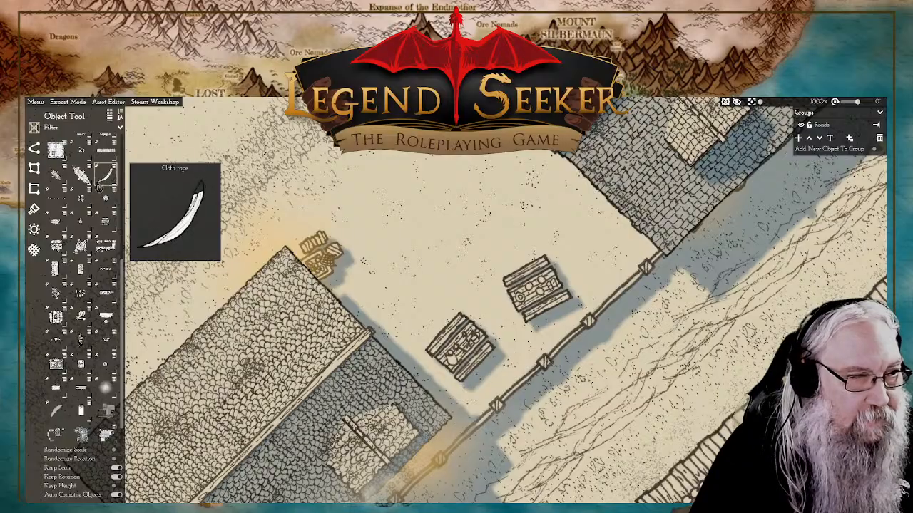
left_click(105, 179)
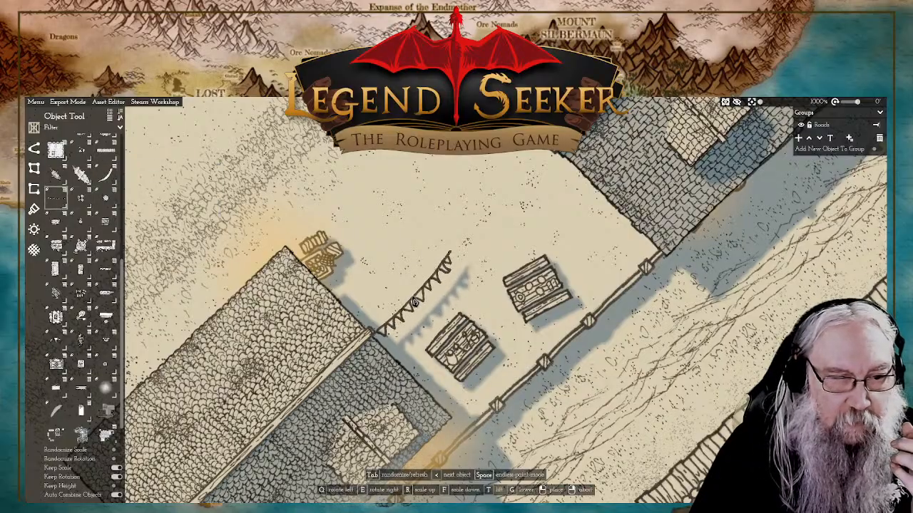
left_click(415, 300)
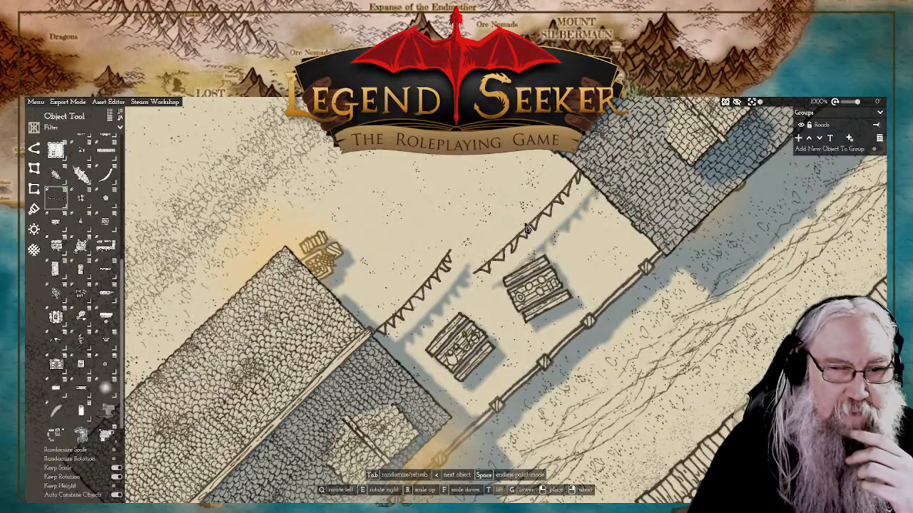
left_click(506, 207)
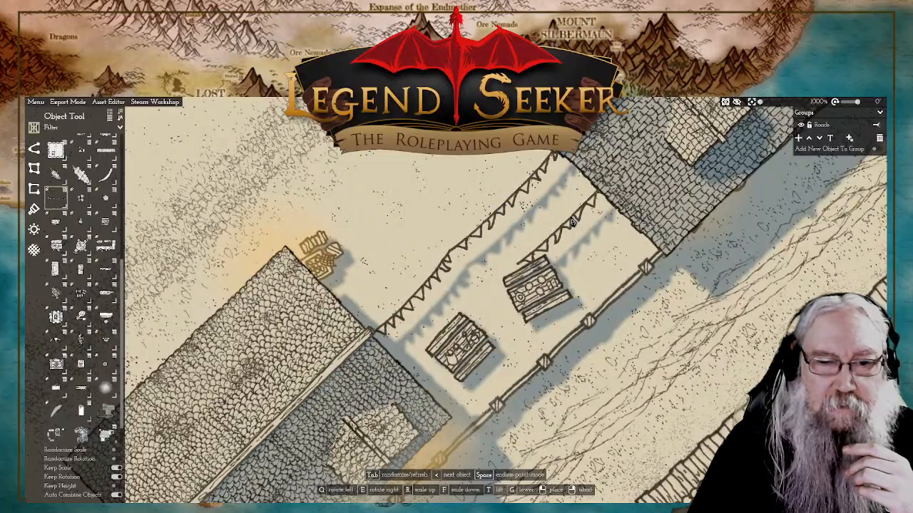
right_click(560, 230)
scroll(588, 233, "down", 5)
scroll(579, 233, "up", 1)
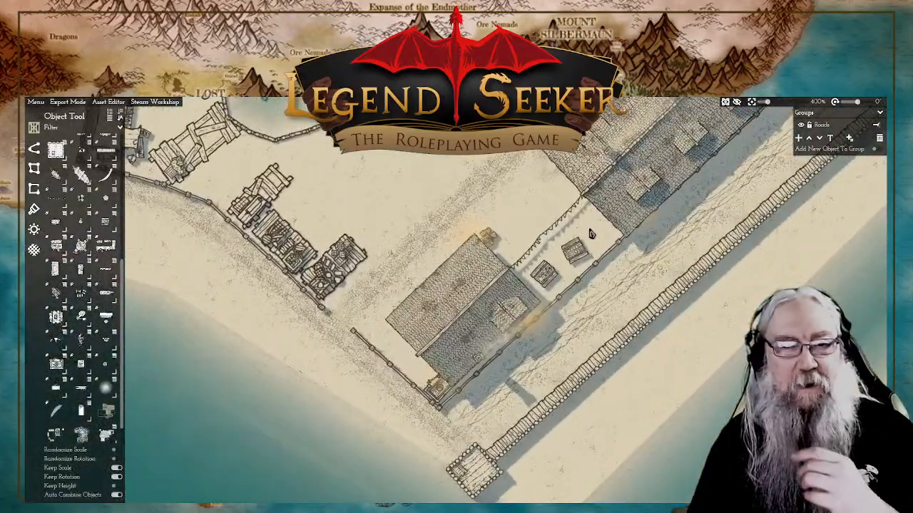
Step: Search the object library for "post" and "pole" assets
scroll(577, 233, "up", 4)
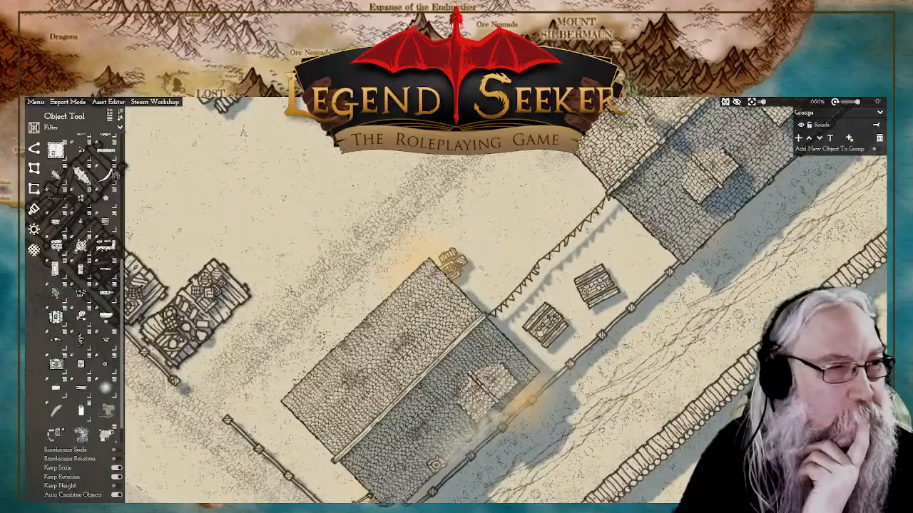
scroll(96, 254, "down", 2)
scroll(96, 254, "down", 5)
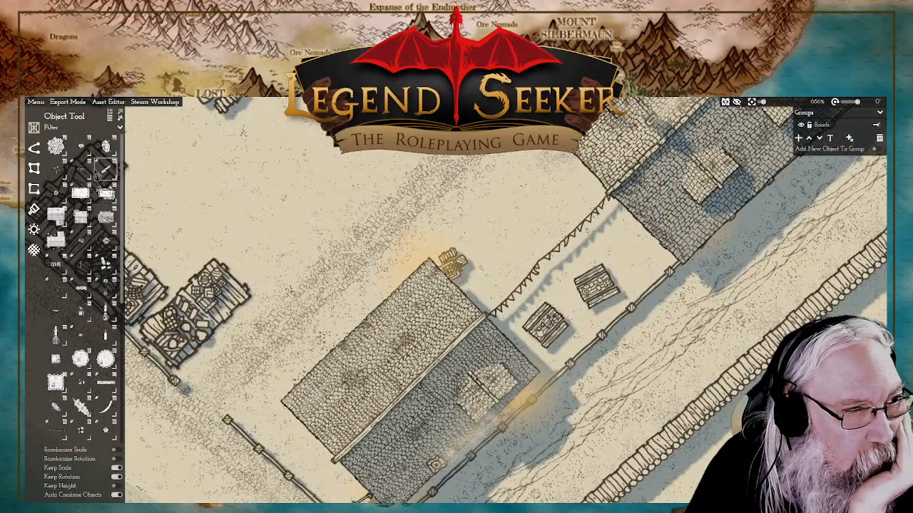
mouse_move(105, 245)
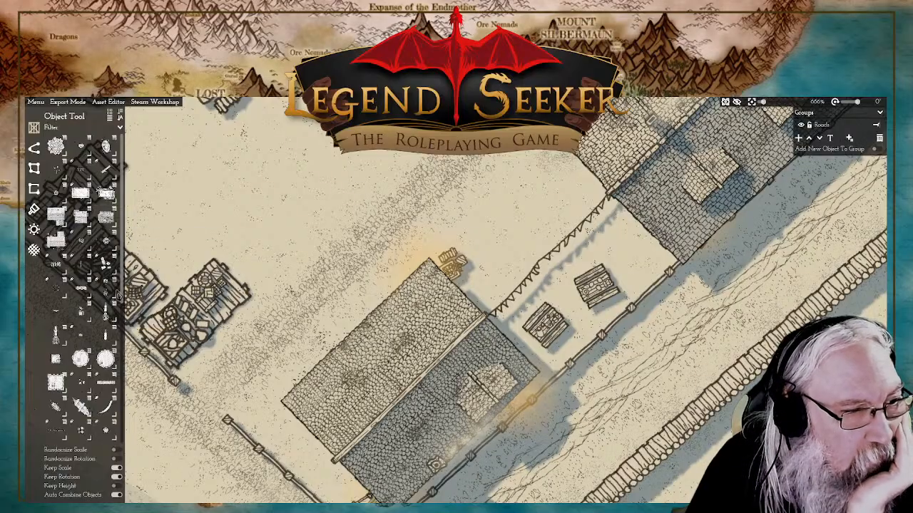
mouse_move(87, 341)
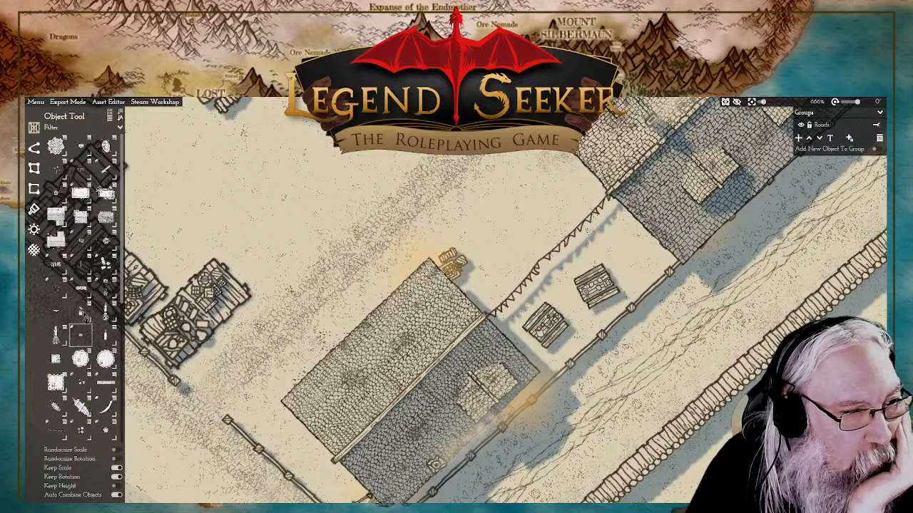
mouse_move(79, 265)
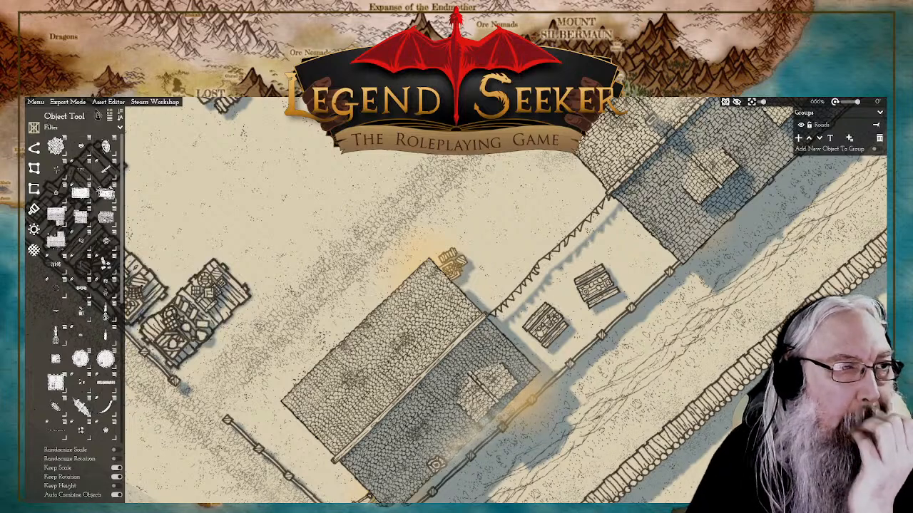
left_click(70, 128)
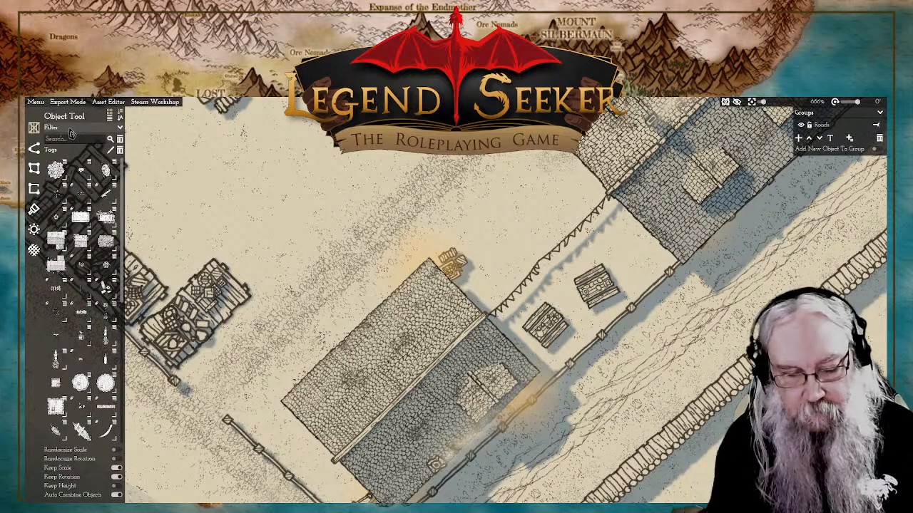
key("s")
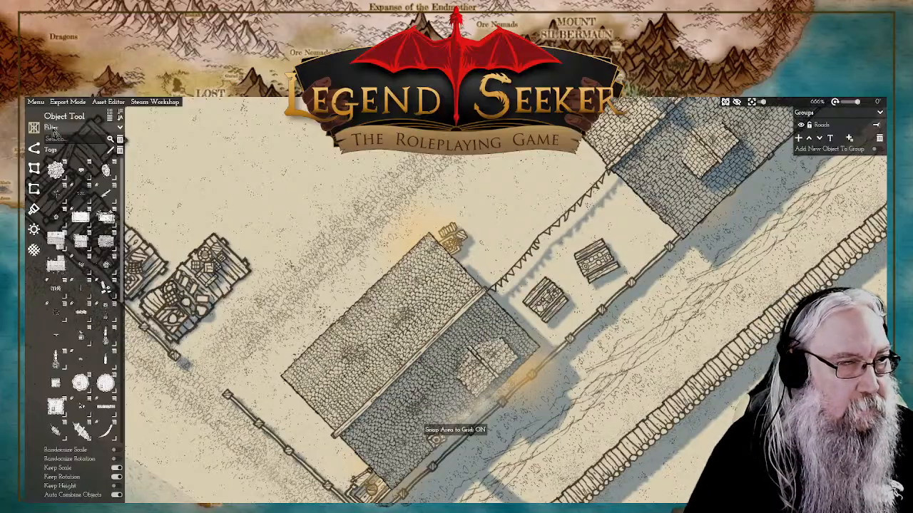
left_click(71, 139)
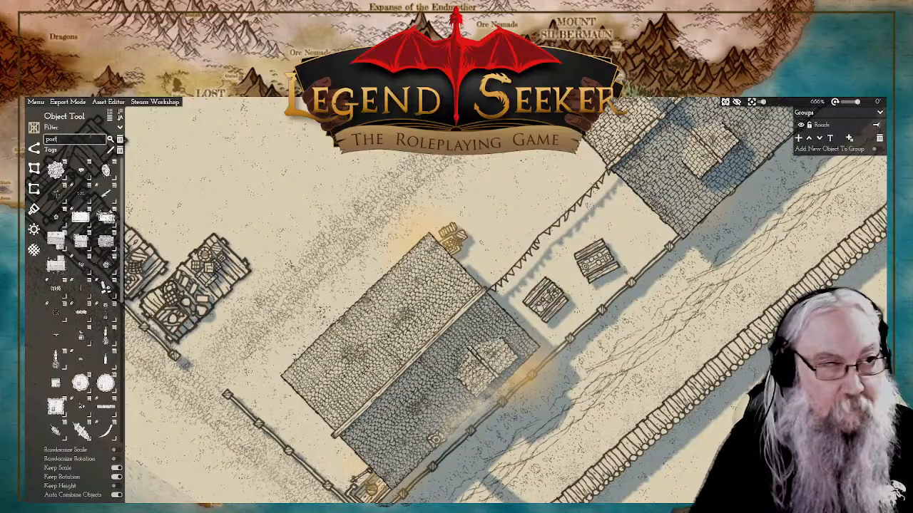
left_click(111, 140)
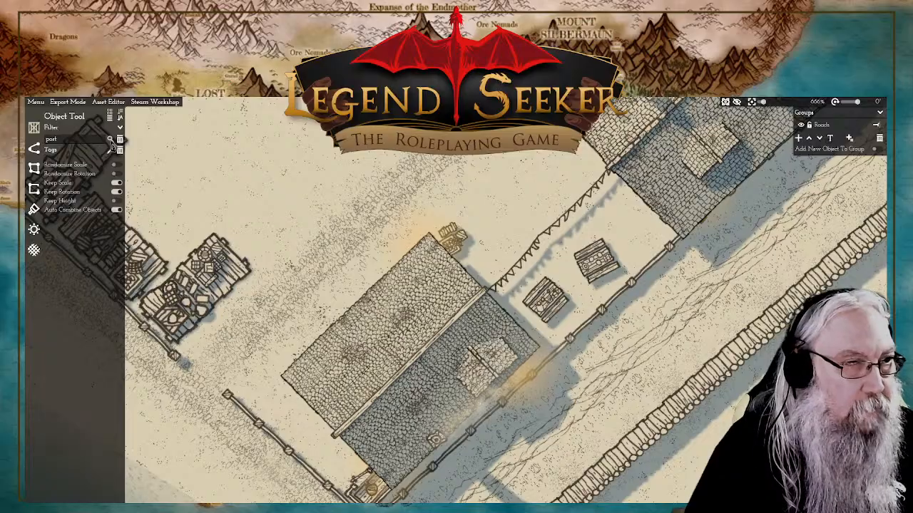
left_click(74, 140)
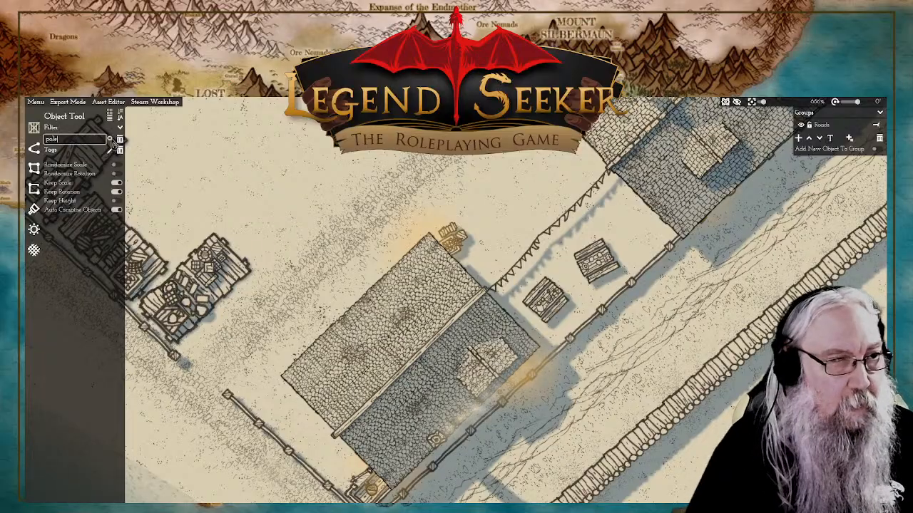
left_click(111, 141)
Step: Search the object library for "pillar" and place a small square pillar just north-west of the bunting
double_click(72, 141)
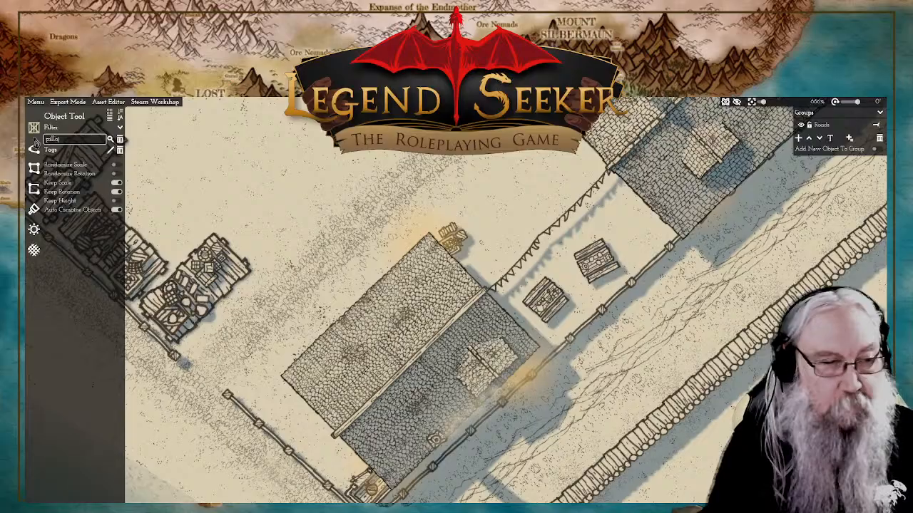
type("pillar")
left_click(110, 140)
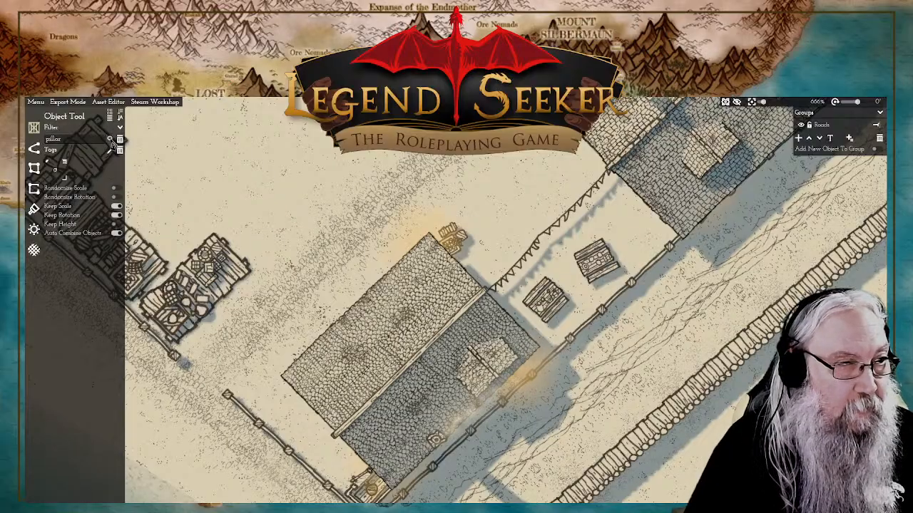
left_click(56, 170)
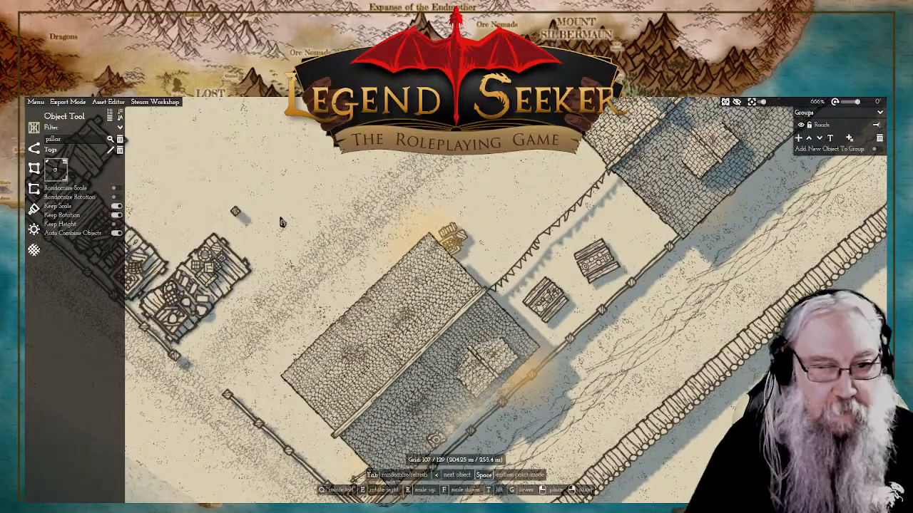
scroll(521, 221, "up", 2)
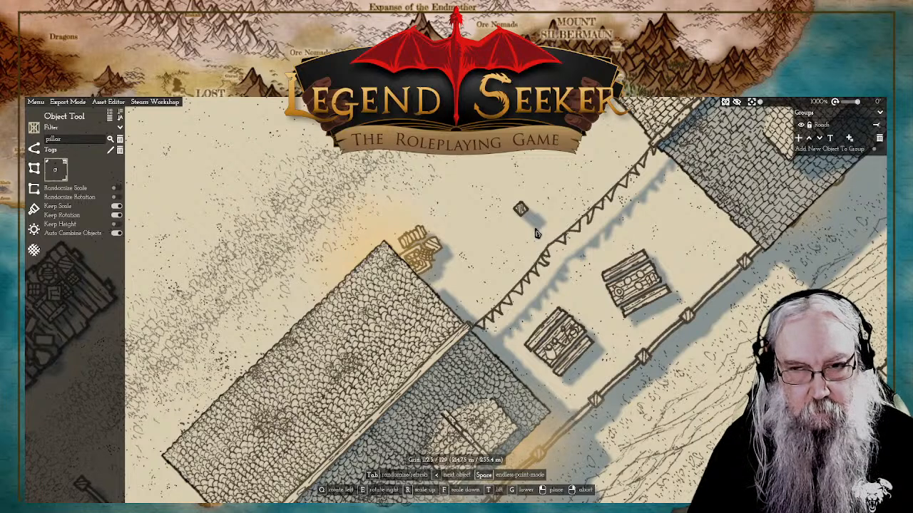
right_click(537, 233)
left_click(522, 218)
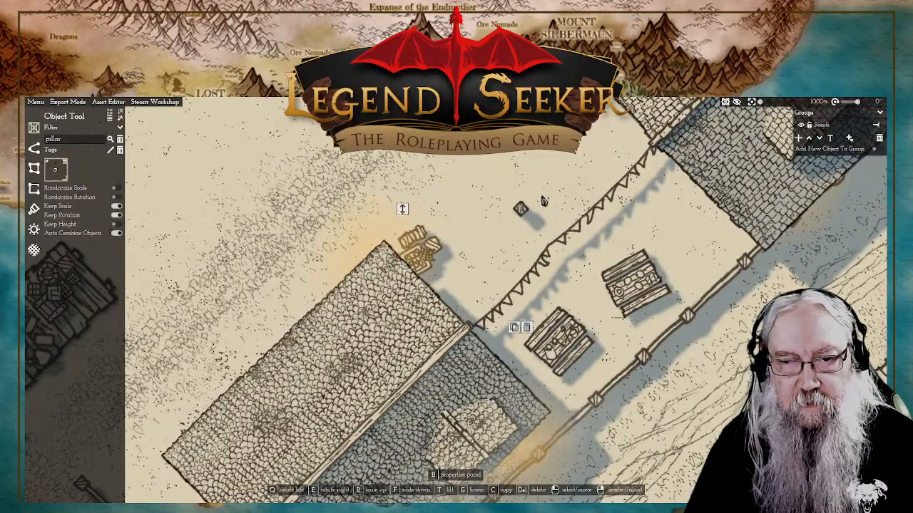
Step: Turn off Snap Area to Grid and move the pillar onto the bunting's midpoint, where the two pennant strings meet
scroll(540, 207, "down", 3)
scroll(540, 207, "up", 2)
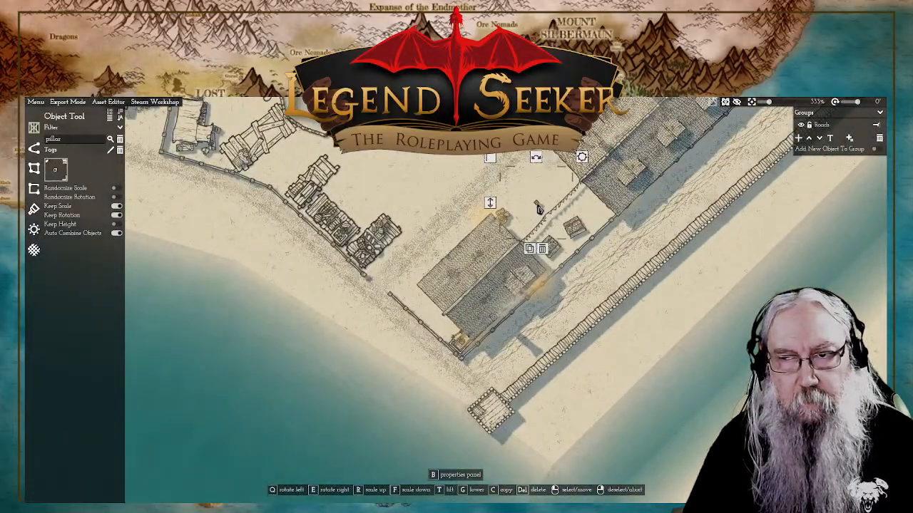
key("x")
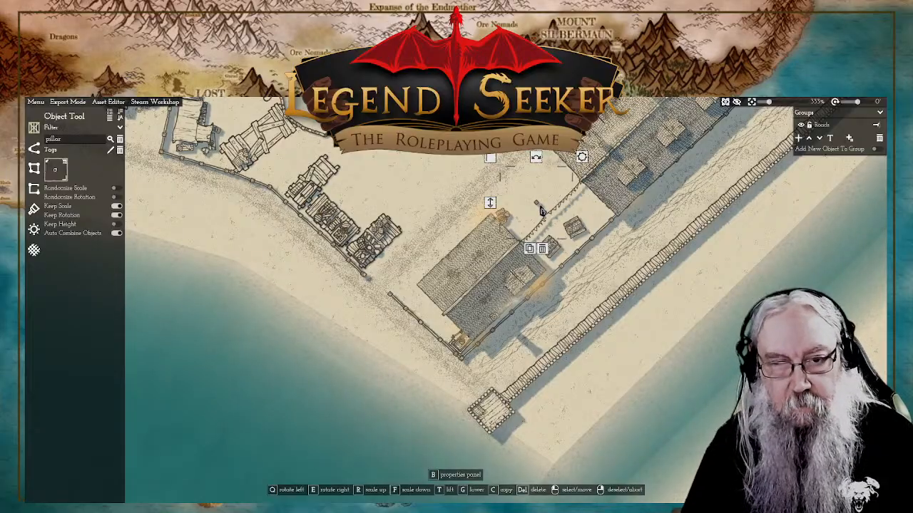
key("z")
key("s")
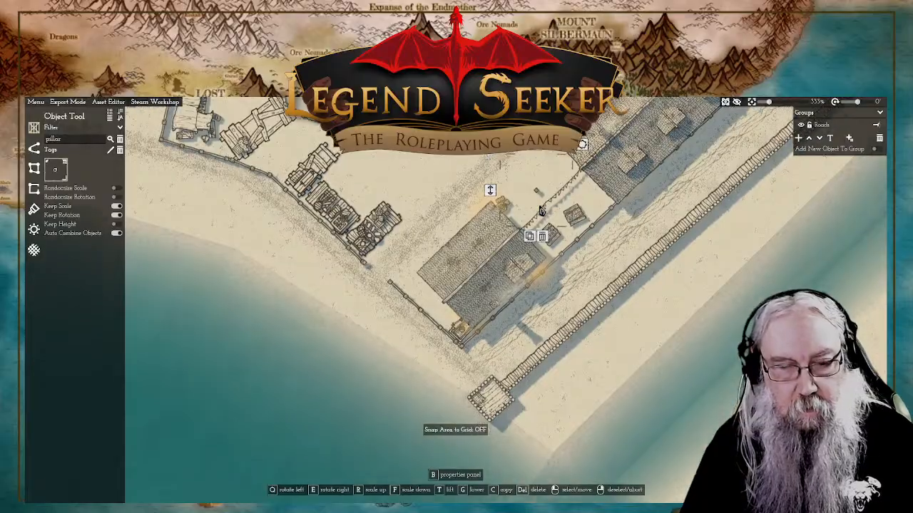
scroll(554, 198, "up", 4)
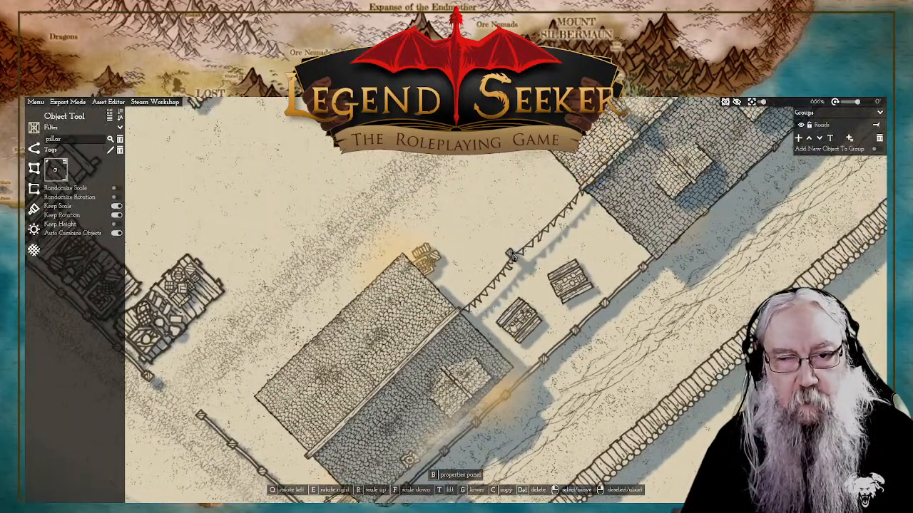
left_click(519, 264)
scroll(522, 270, "up", 2)
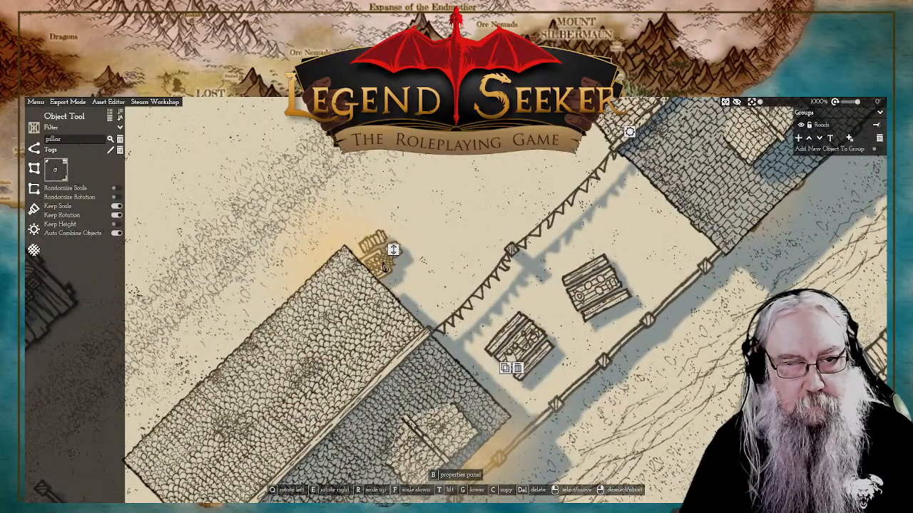
right_click(395, 254)
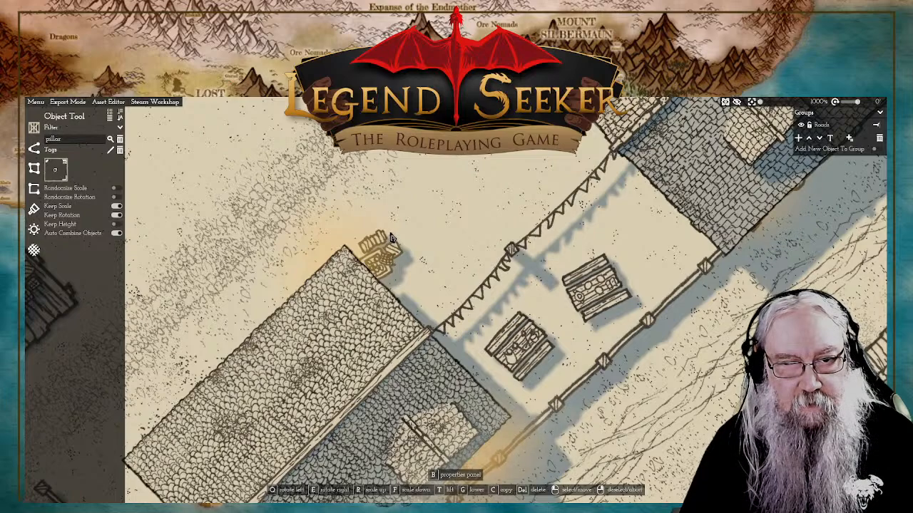
scroll(395, 245, "down", 1)
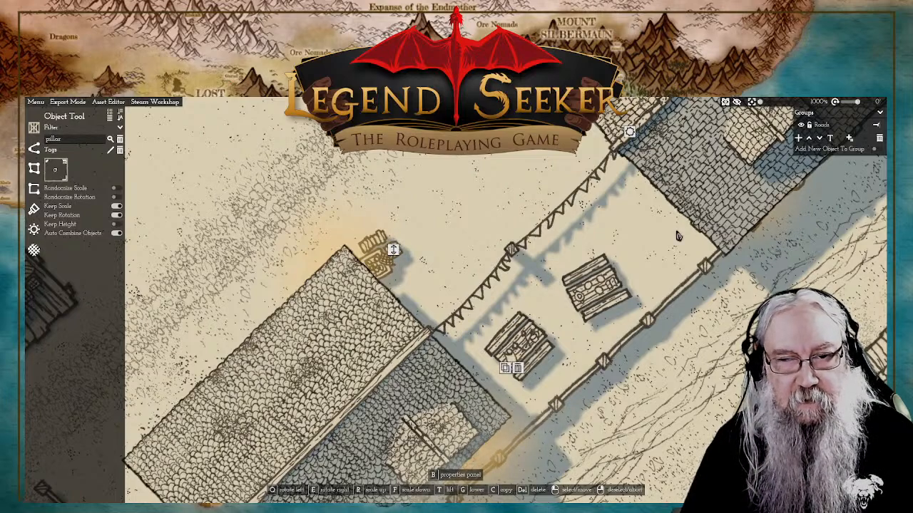
scroll(618, 245, "down", 3)
scroll(599, 246, "up", 2)
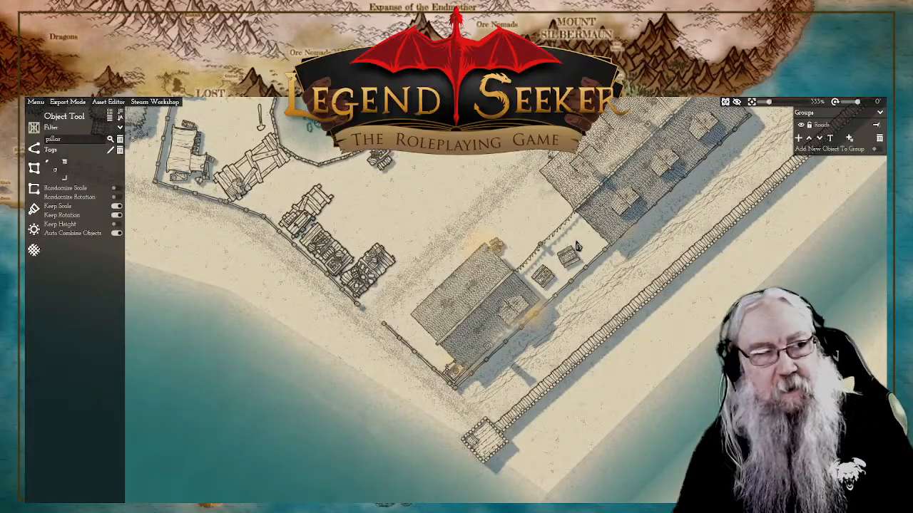
left_click(35, 102)
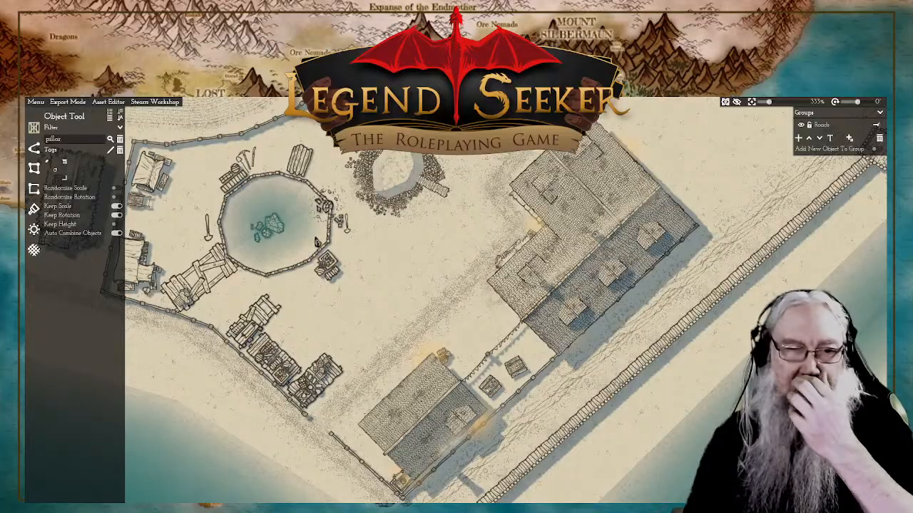
left_click_drag(389, 245, 518, 267)
scroll(549, 280, "up", 1)
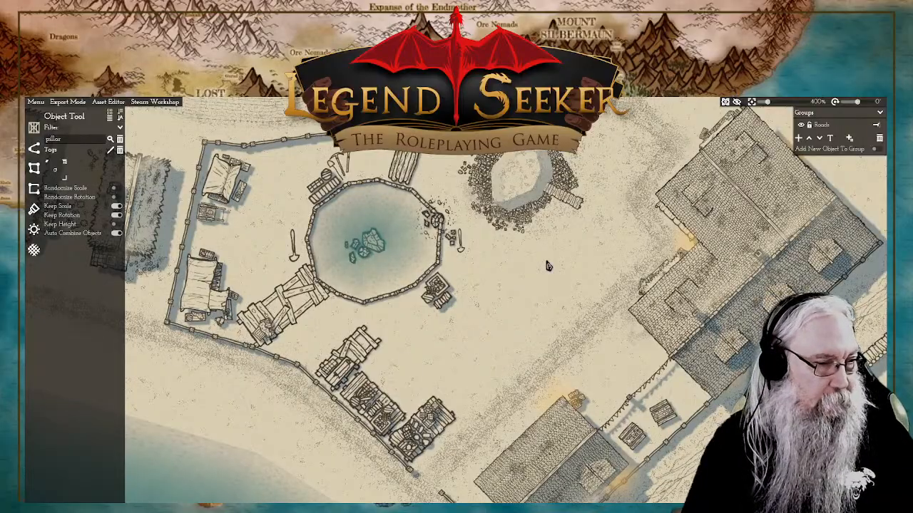
scroll(547, 265, "up", 5)
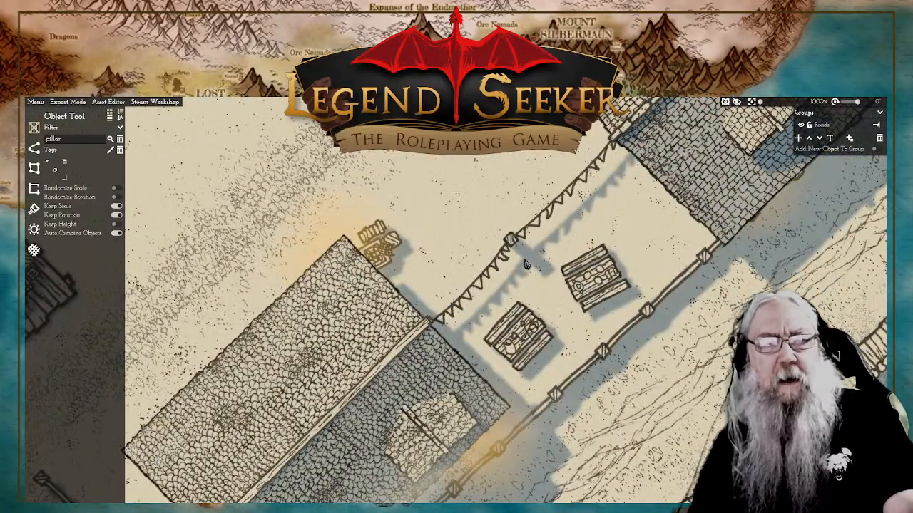
Step: Cycle through the pillar variants and place a small round pillar in the open yard north-west of the bunting post
left_click(64, 166)
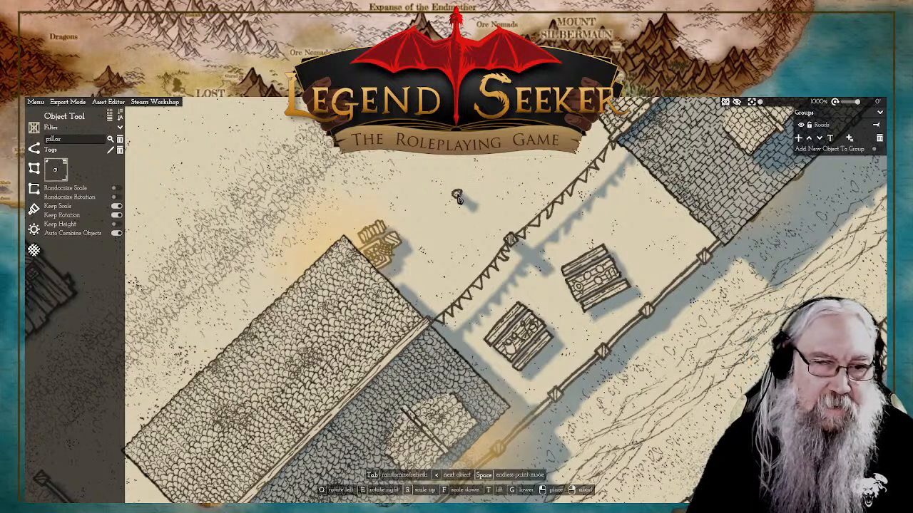
key("Tab")
key("Tab")
key("Tab")
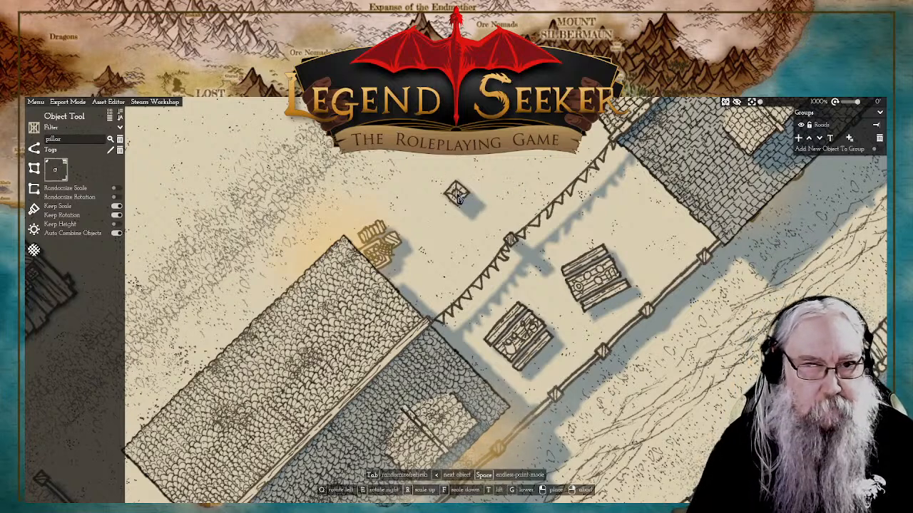
key("Tab")
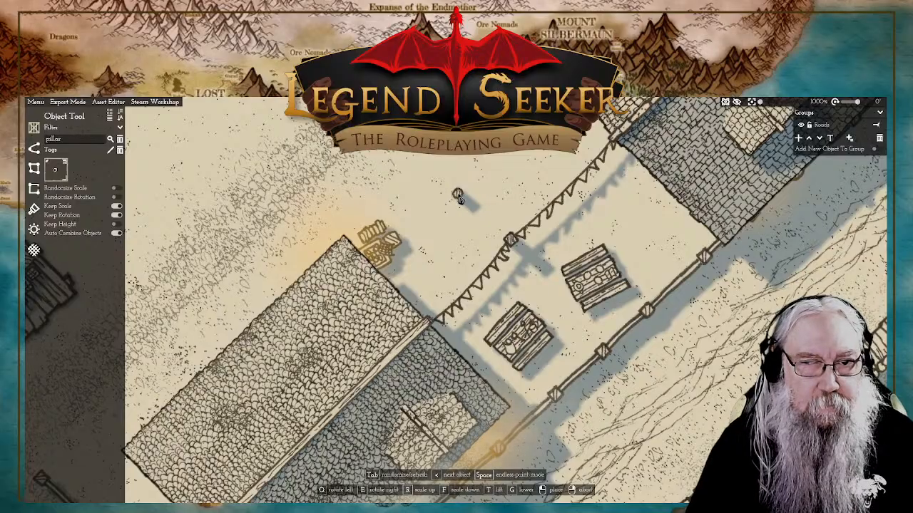
left_click(461, 197)
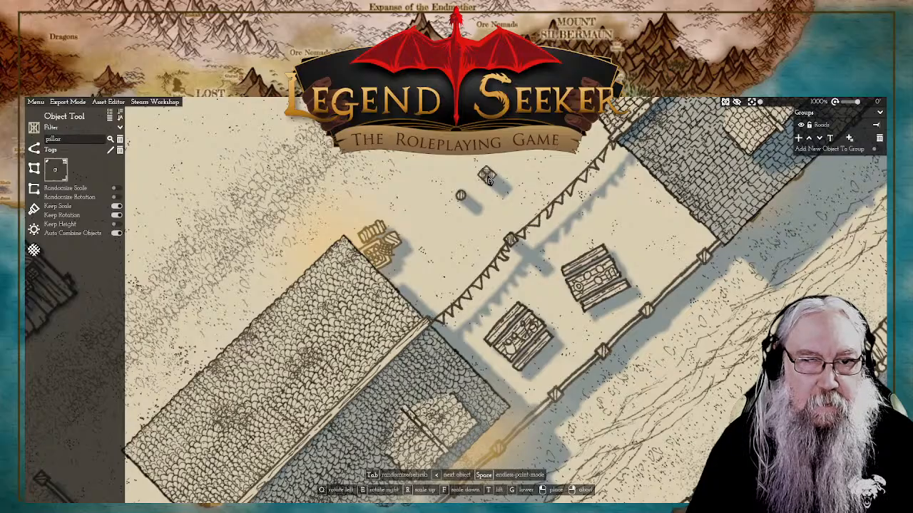
right_click(489, 179)
Step: Delete the round pillar from the yard, keeping the square post on the bunting
left_click(460, 201)
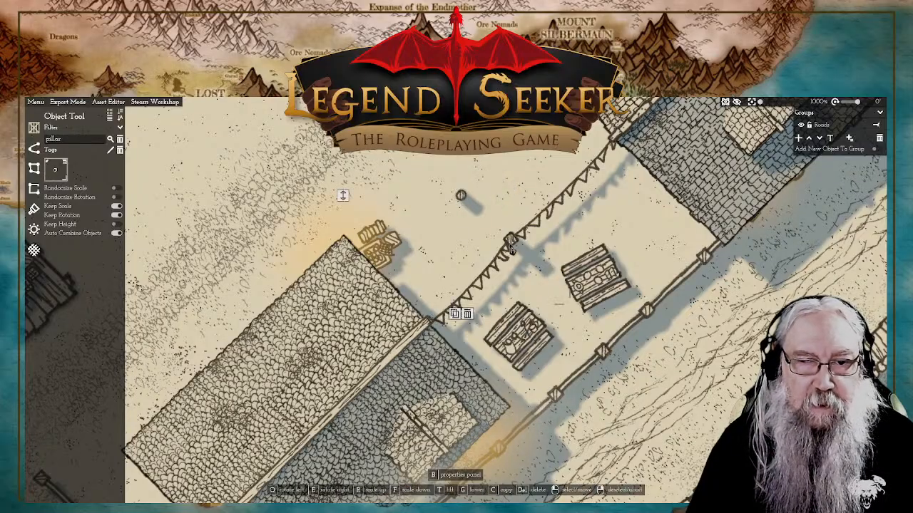
left_click_drag(511, 240, 510, 239)
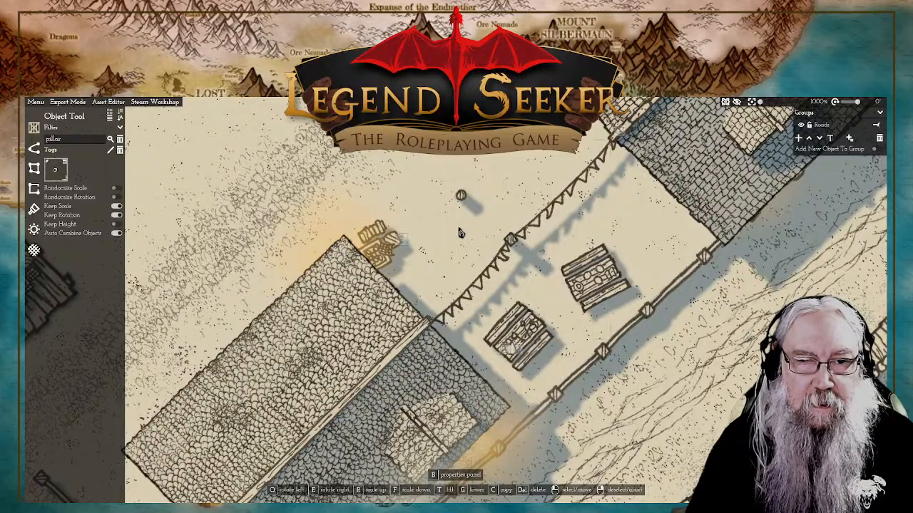
left_click(461, 198)
left_click(35, 148)
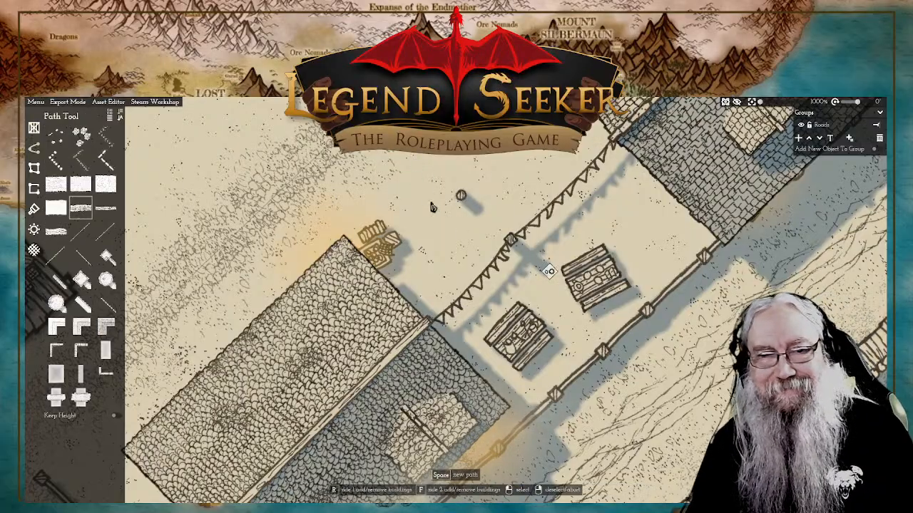
left_click(462, 198)
key("Delete")
scroll(520, 196, "down", 7)
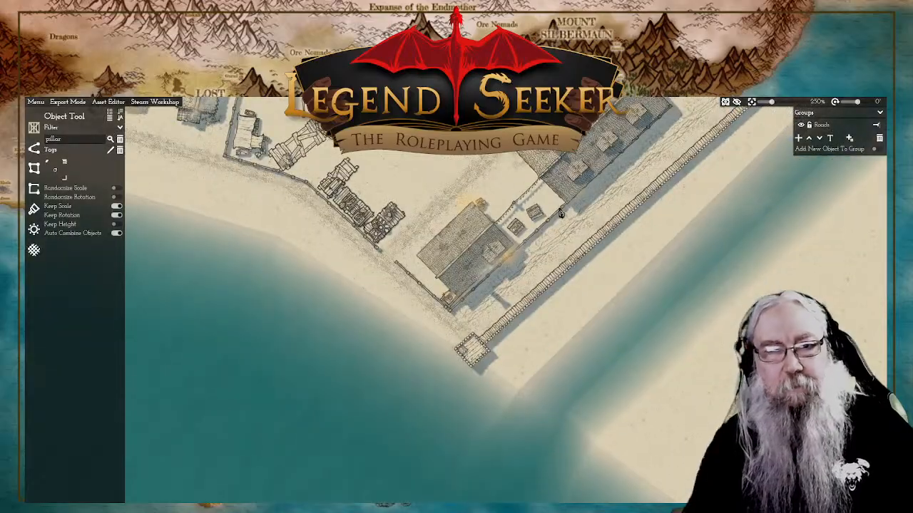
Step: Draw a small three-sided wall enclosure in the yard between the pond and the large house, leaving its north-west side open
scroll(611, 220, "up", 1)
scroll(511, 270, "up", 2)
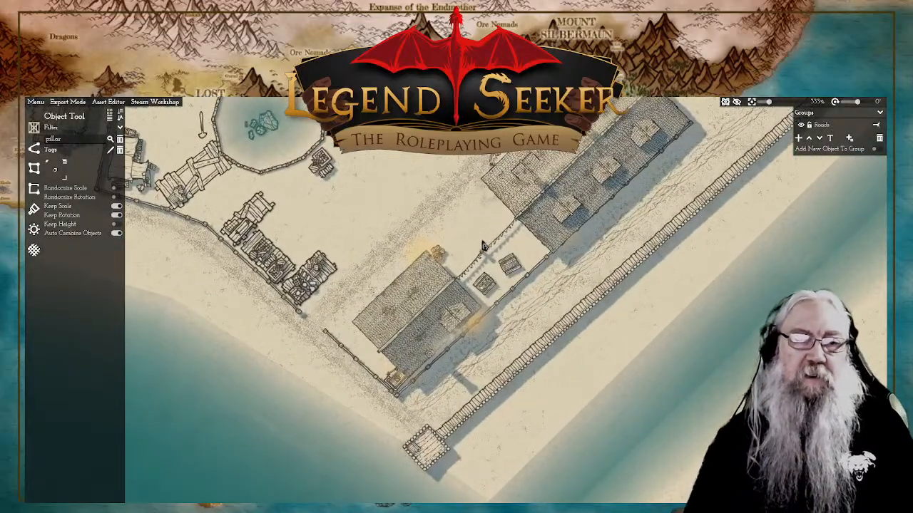
left_click_drag(447, 154, 516, 229)
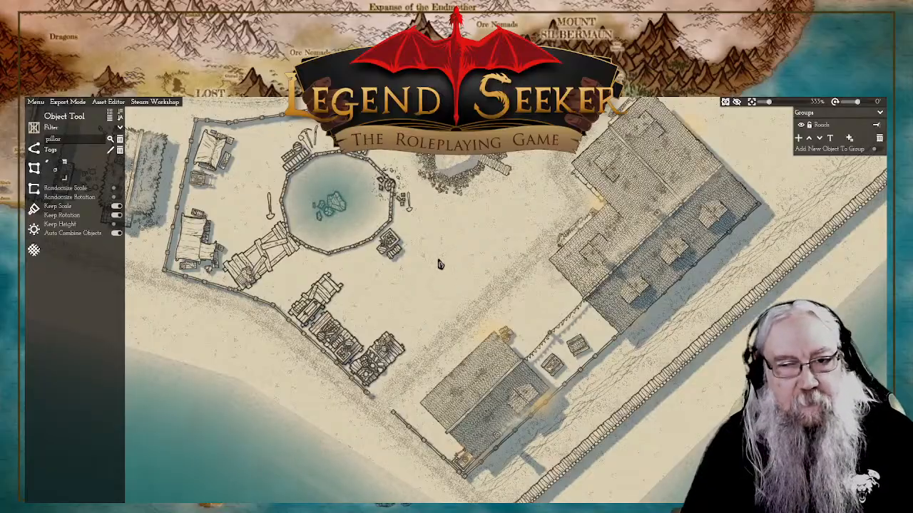
scroll(541, 203, "up", 1)
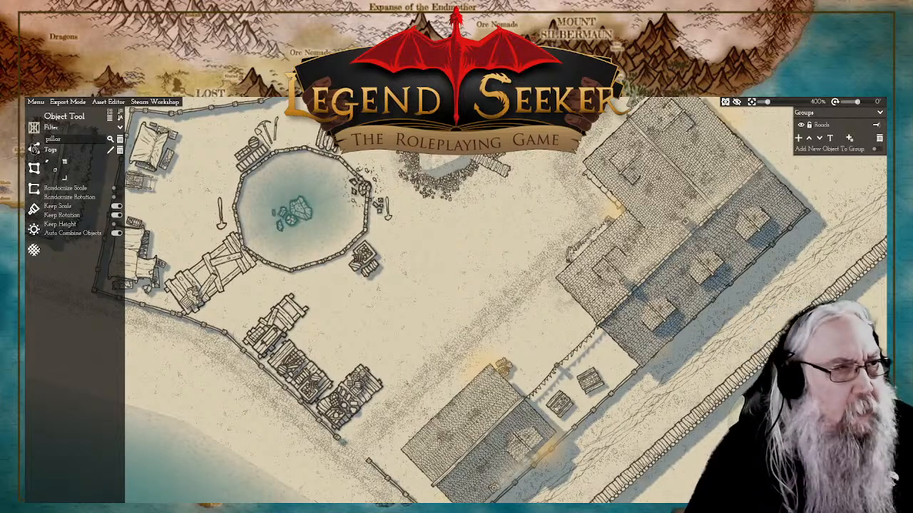
left_click(34, 148)
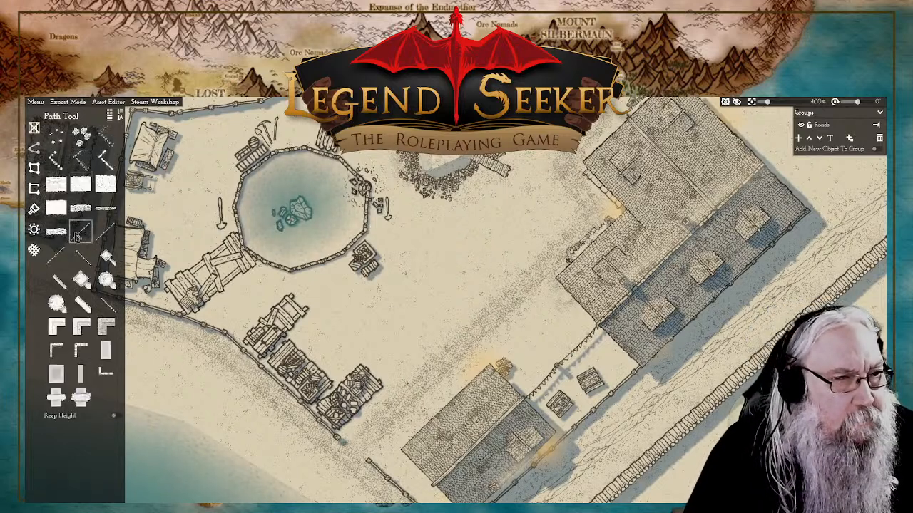
mouse_move(78, 237)
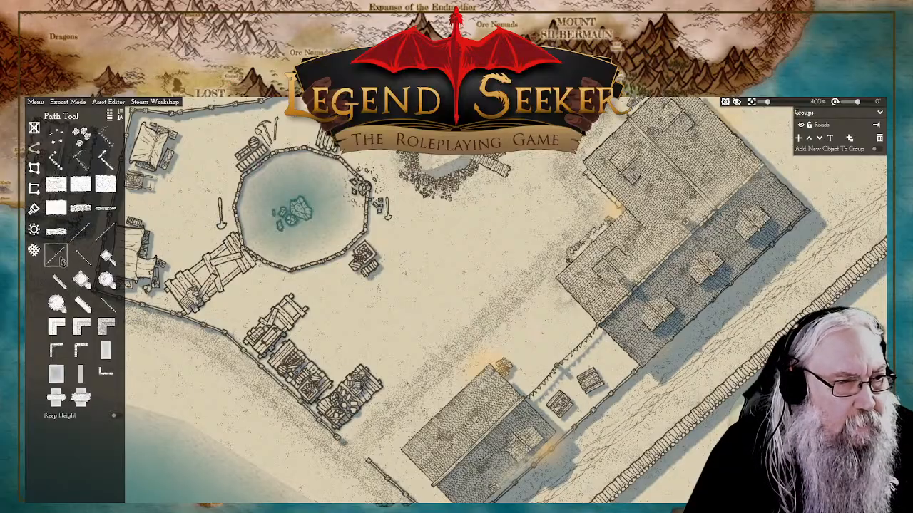
left_click(61, 261)
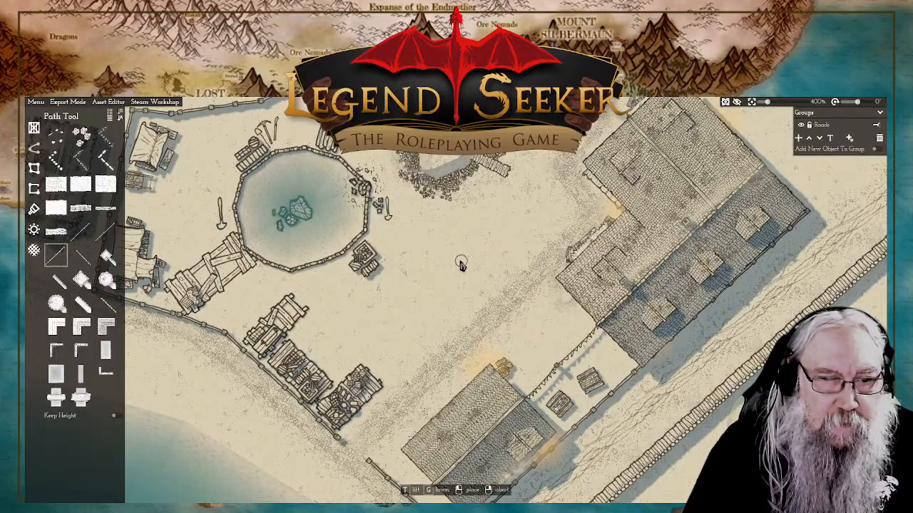
left_click(516, 227)
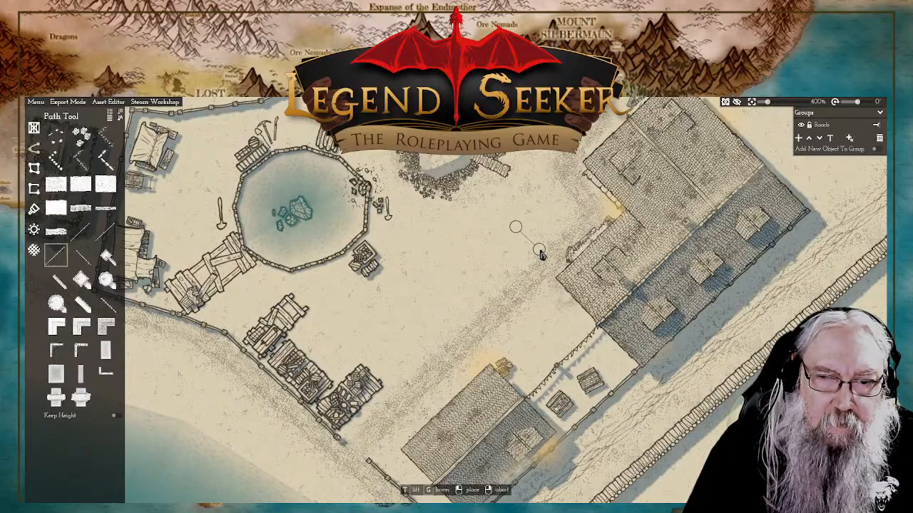
left_click(539, 251)
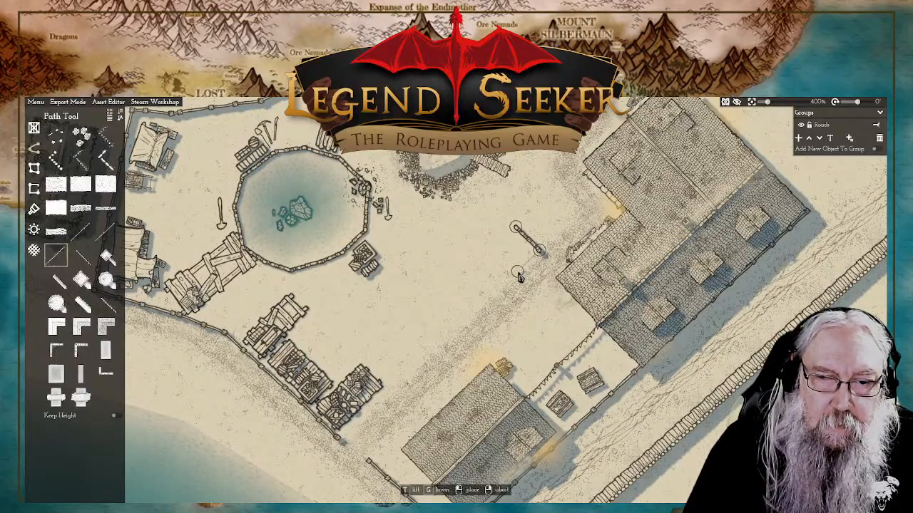
left_click(513, 274)
left_click(490, 251)
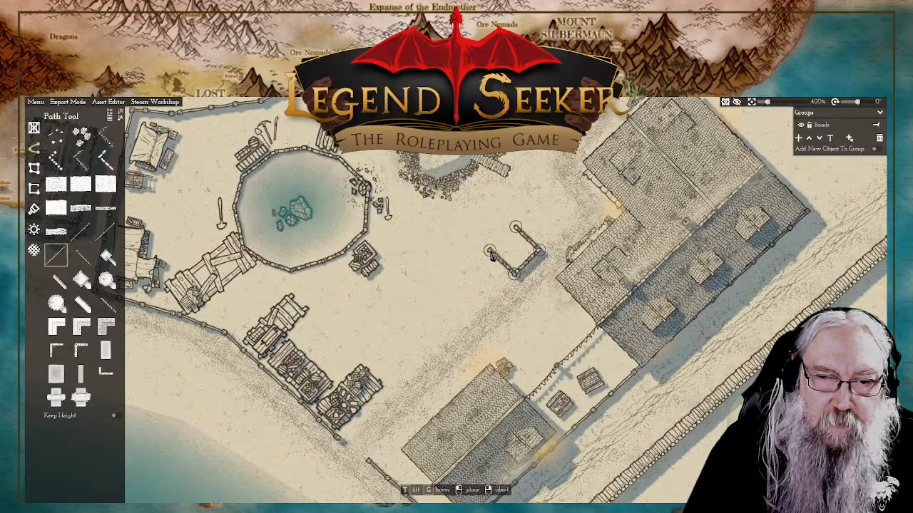
right_click(489, 250)
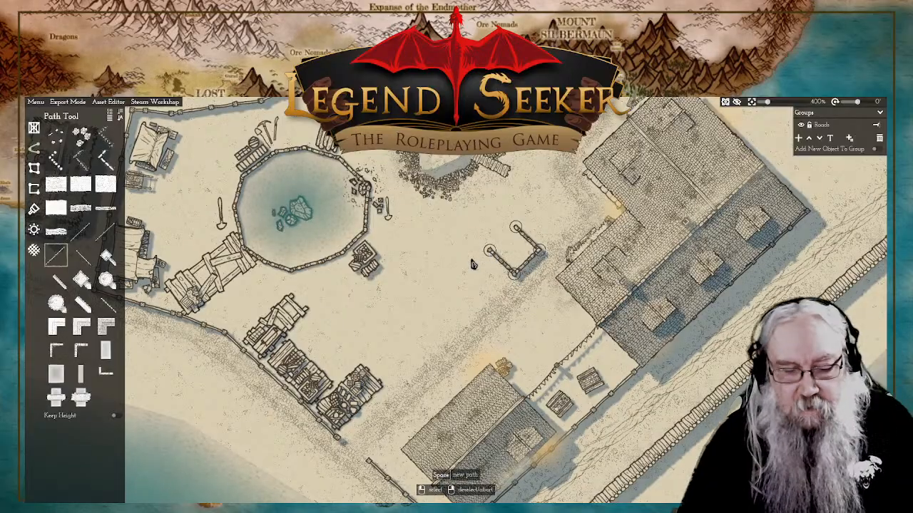
Step: Extend the small yard enclosure south-west with a second three-sided wall bay sharing its corner, leaving the north-west side open
scroll(478, 281, "up", 5)
key("space")
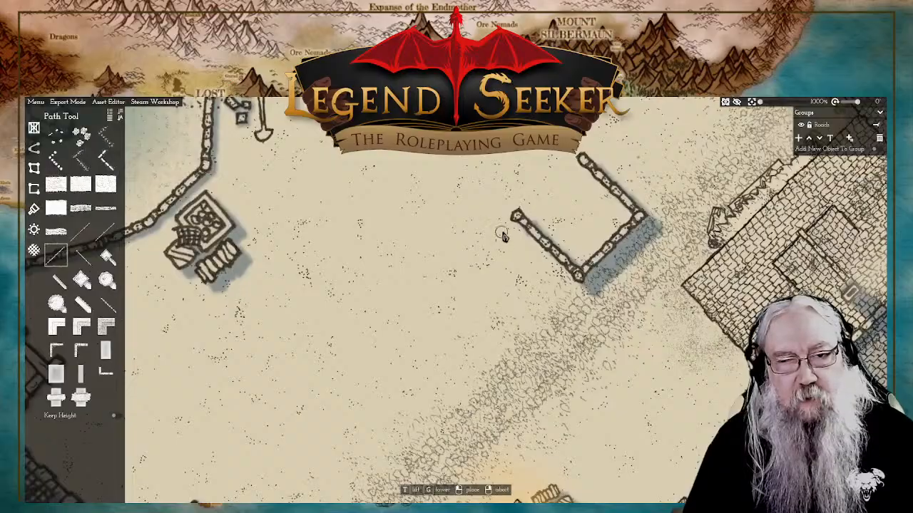
left_click(579, 281)
left_click(520, 336)
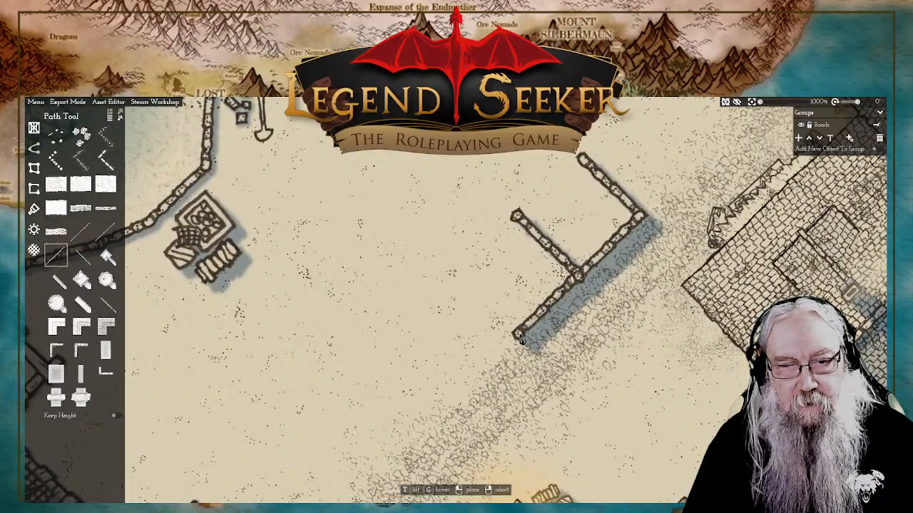
left_click(449, 272)
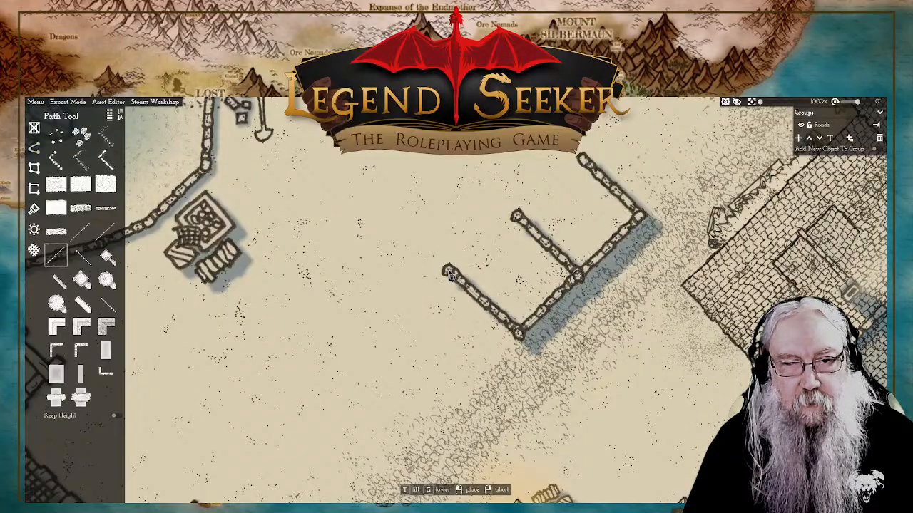
left_click(453, 281)
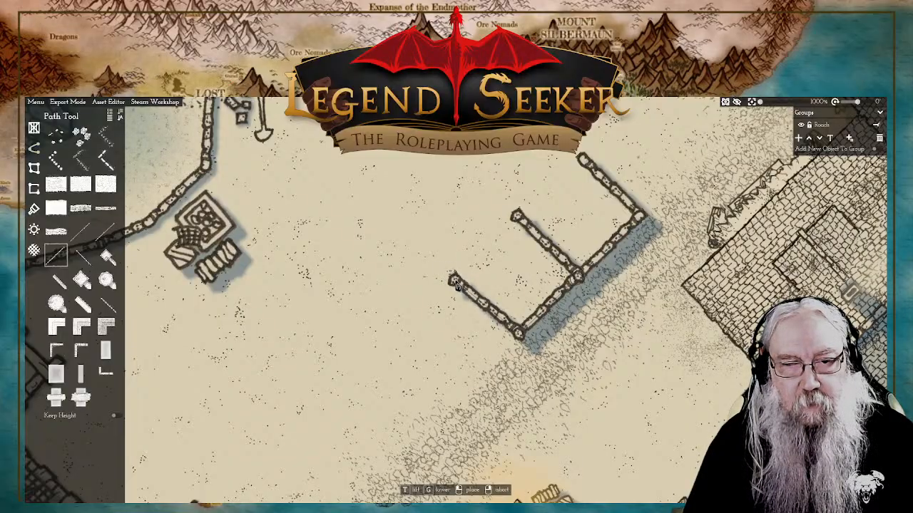
right_click(508, 350)
Step: Add a third wall bay at the south-west end of the row, with its outer side wall angled slightly inward
left_click(519, 341)
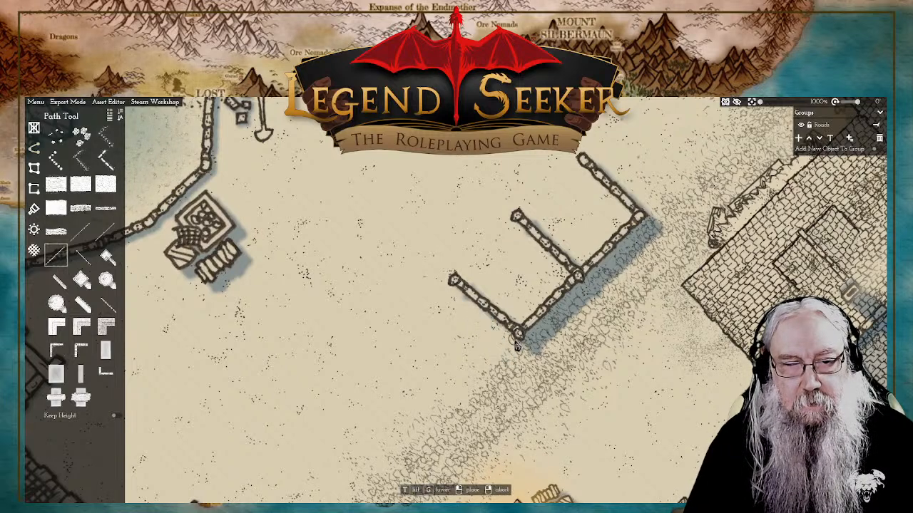
left_click(446, 399)
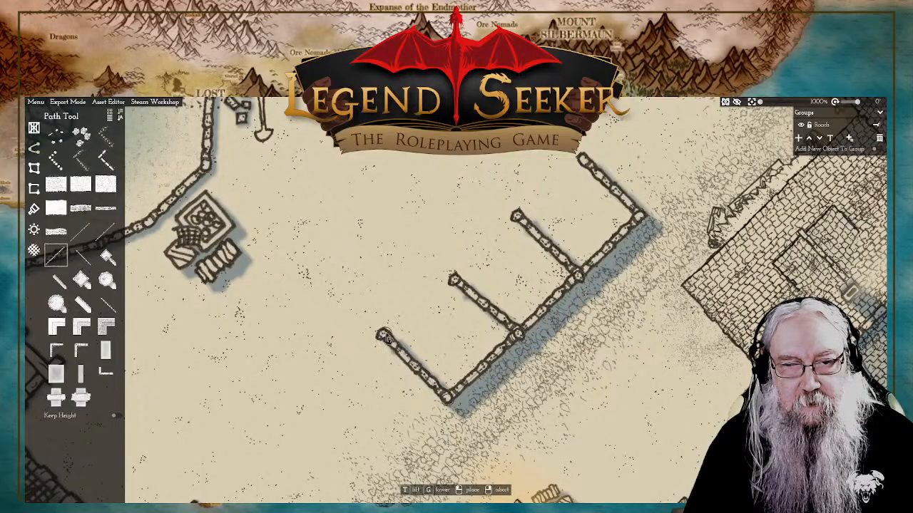
left_click(385, 337)
right_click(408, 342)
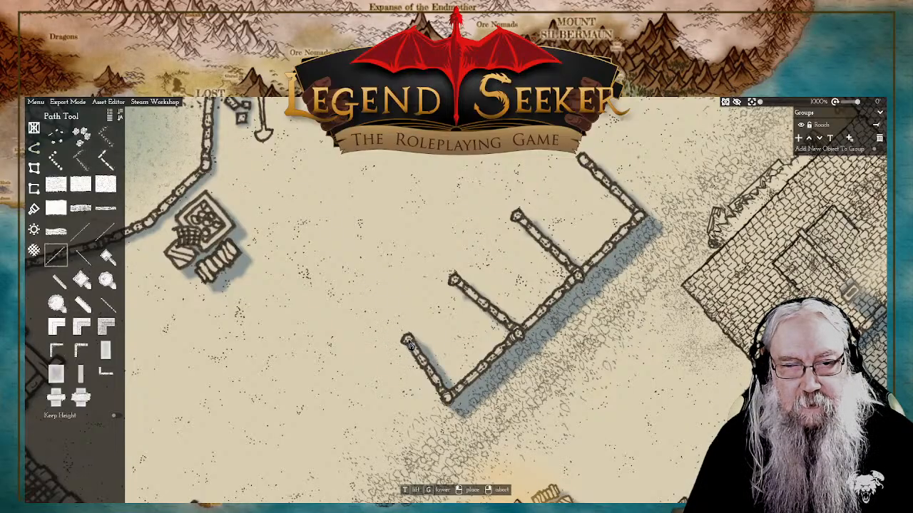
right_click(403, 343)
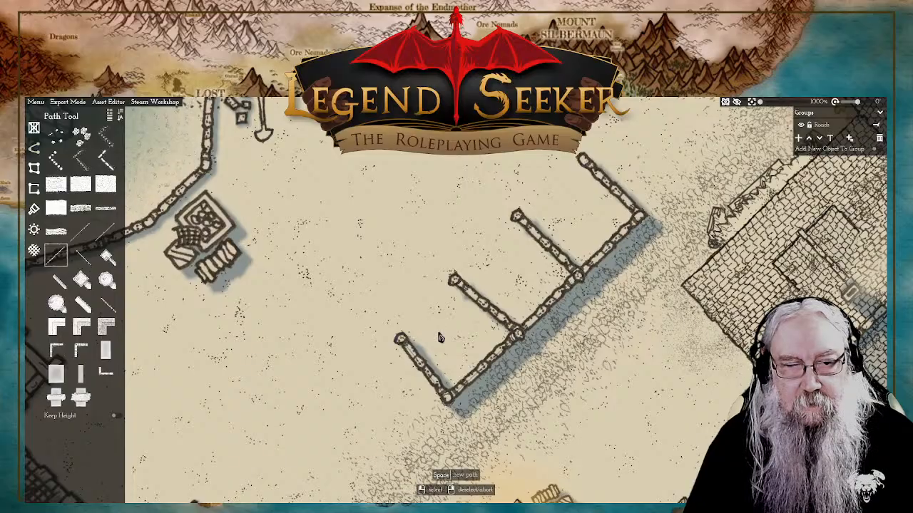
scroll(551, 316, "down", 6)
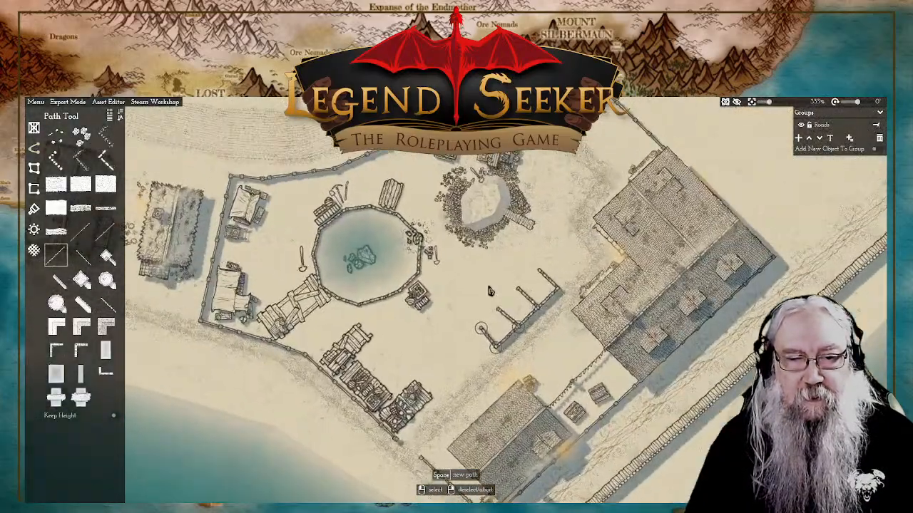
Step: Fill the south-westernmost bay with a Ground with stones plot drawn between its walls
left_click(489, 291)
scroll(490, 291, "up", 4)
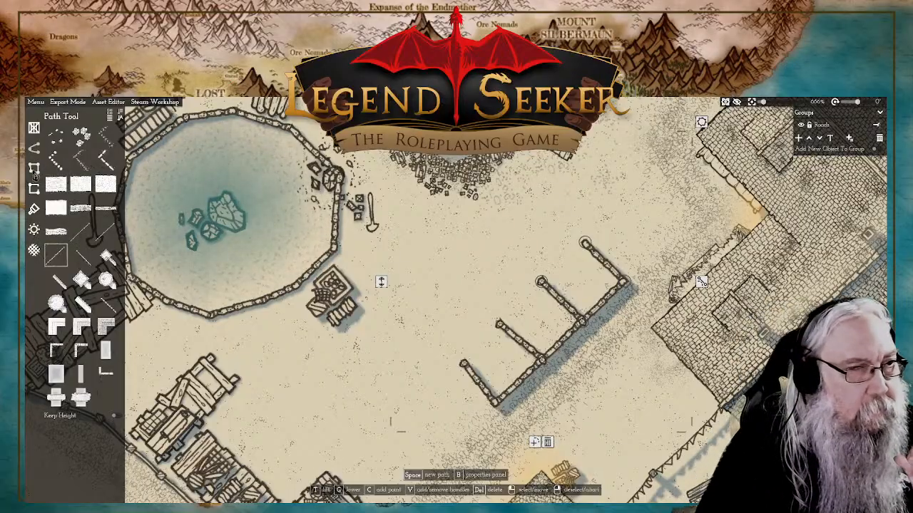
left_click(33, 171)
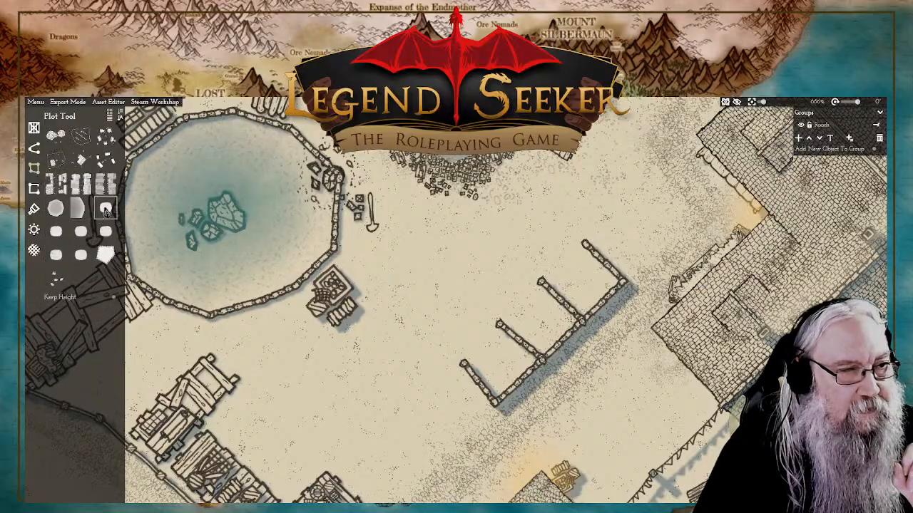
mouse_move(105, 212)
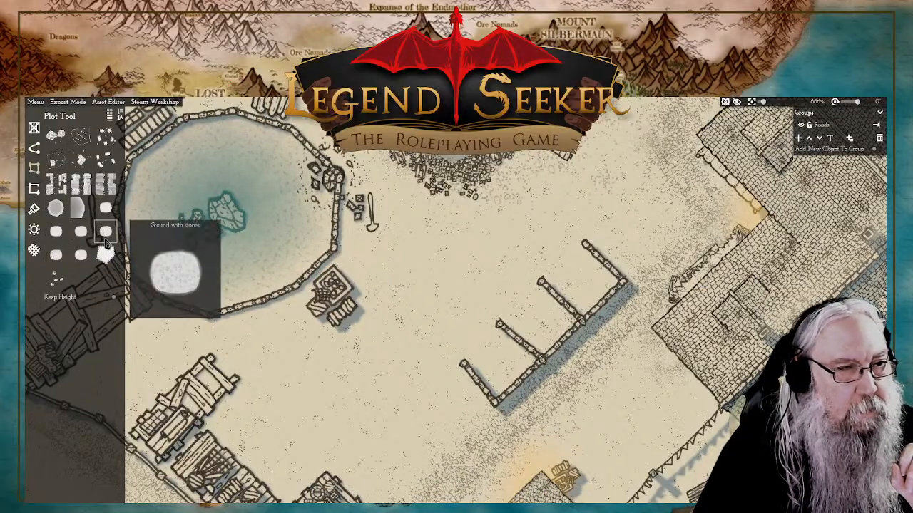
left_click(105, 231)
scroll(526, 356, "up", 3)
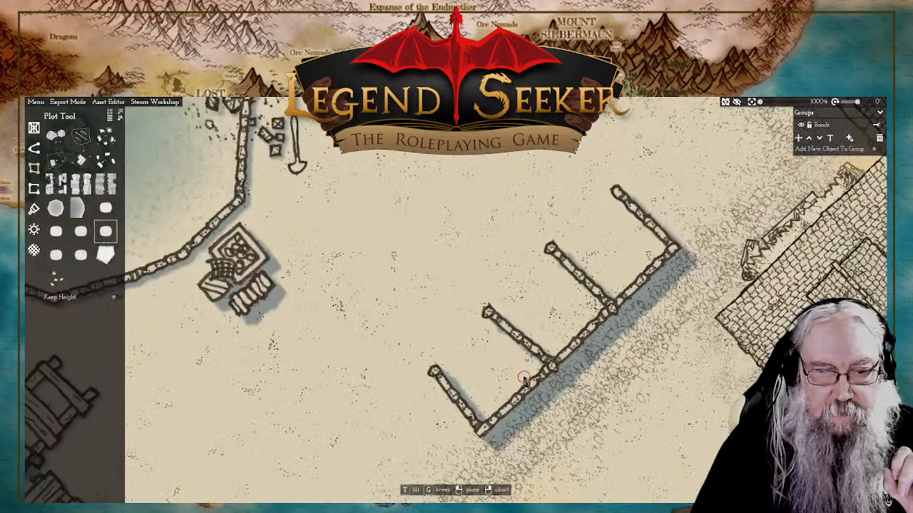
left_click(470, 363)
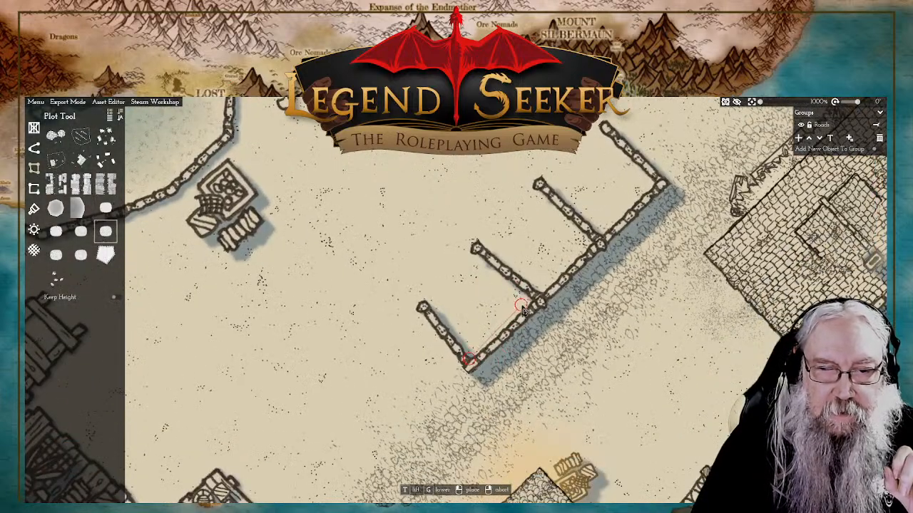
left_click(501, 275)
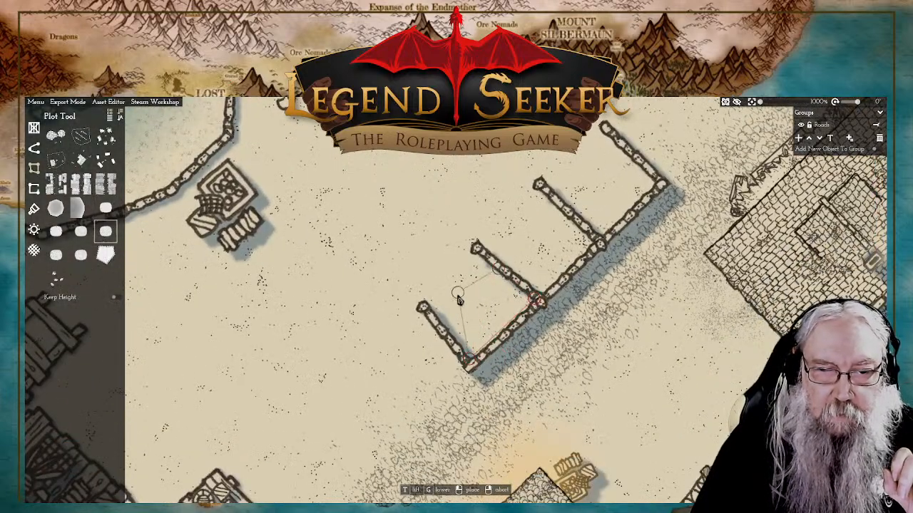
left_click(444, 319)
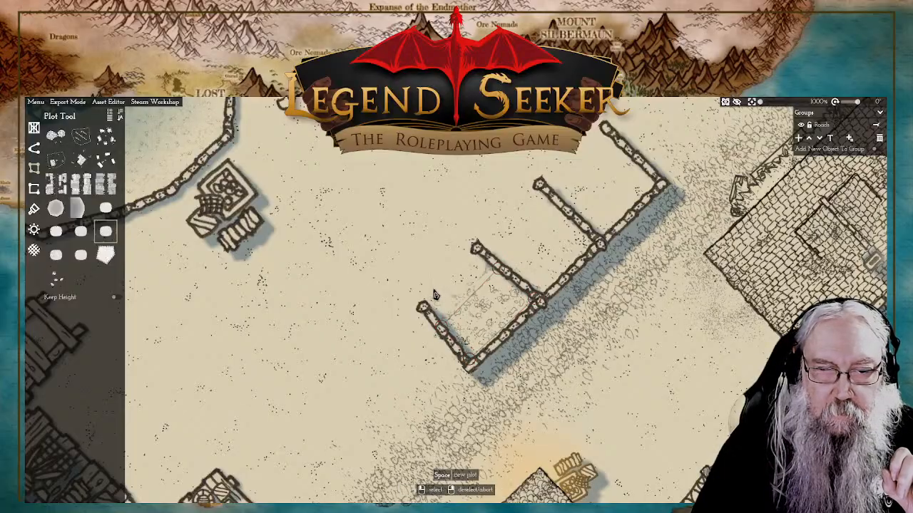
key("2")
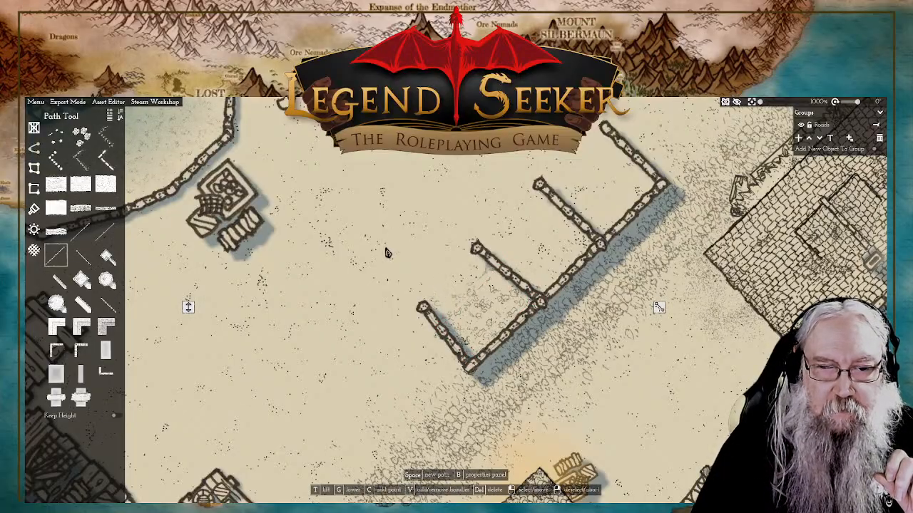
scroll(388, 251, "down", 3)
key("w")
scroll(459, 280, "up", 3)
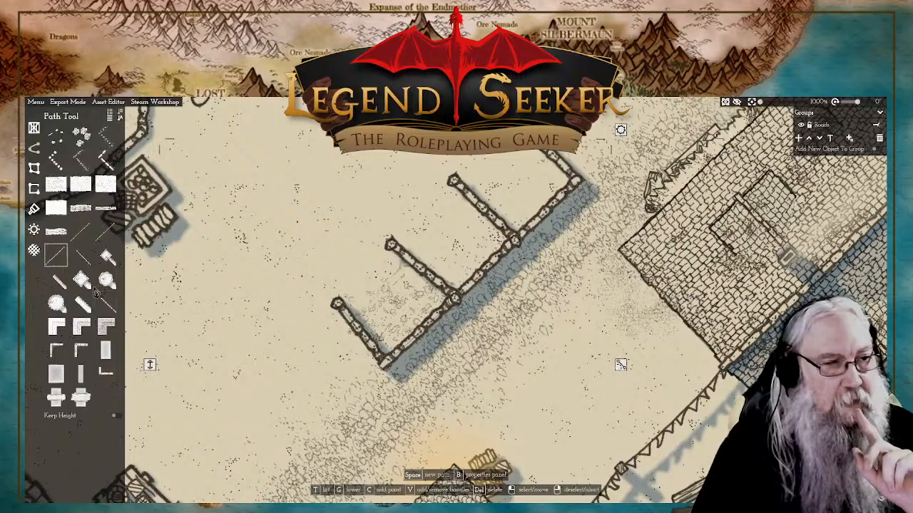
mouse_move(109, 188)
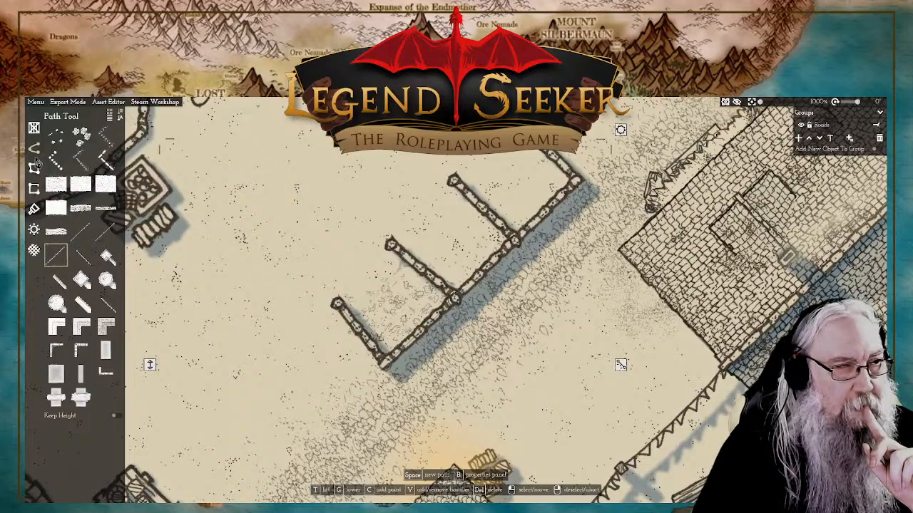
Step: Draw a four-cornered stony ground plot filling the middle bay of the walled row
left_click(36, 164)
mouse_move(102, 212)
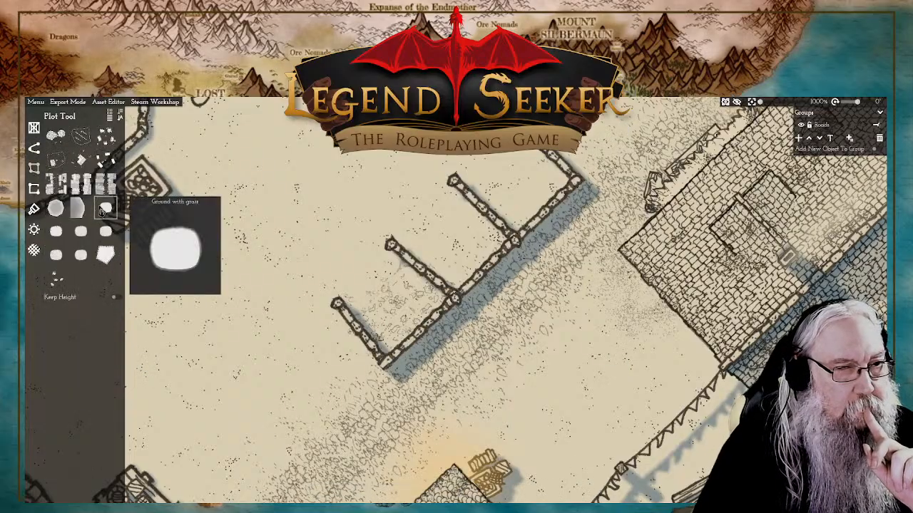
left_click(105, 231)
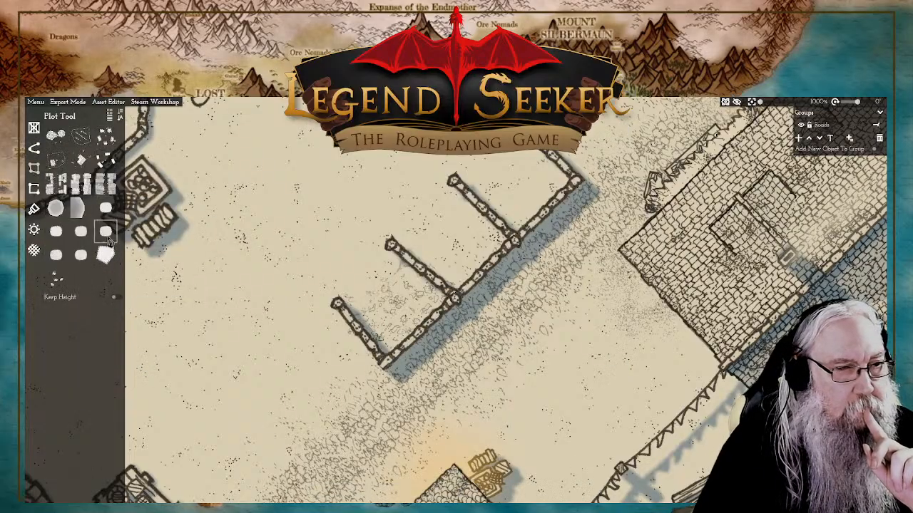
left_click(401, 246)
left_click(460, 186)
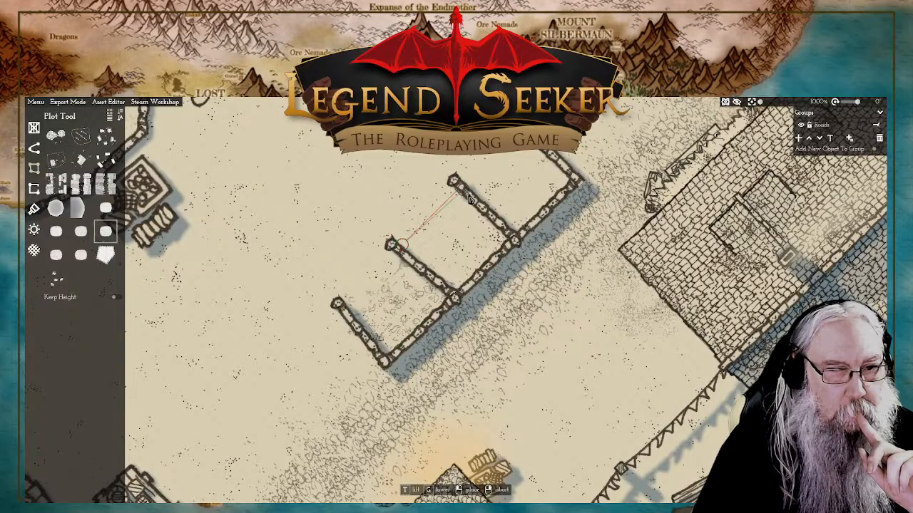
left_click(512, 239)
left_click(457, 296)
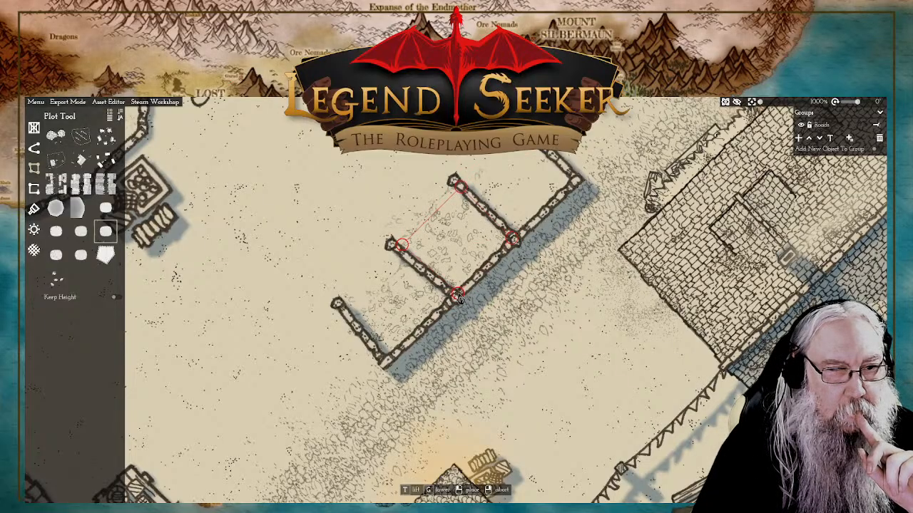
right_click(458, 297)
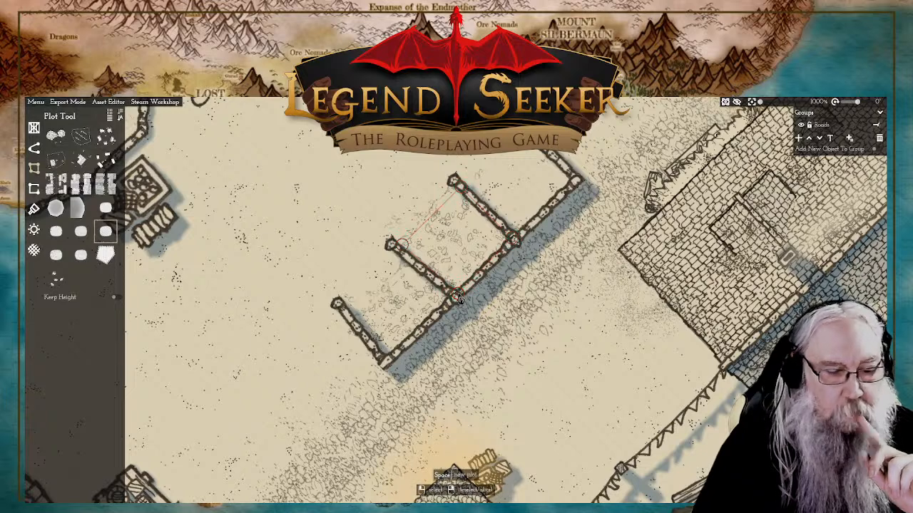
Step: Draw another stony ground plot filling the north-easternmost bay of the walled row
key("space")
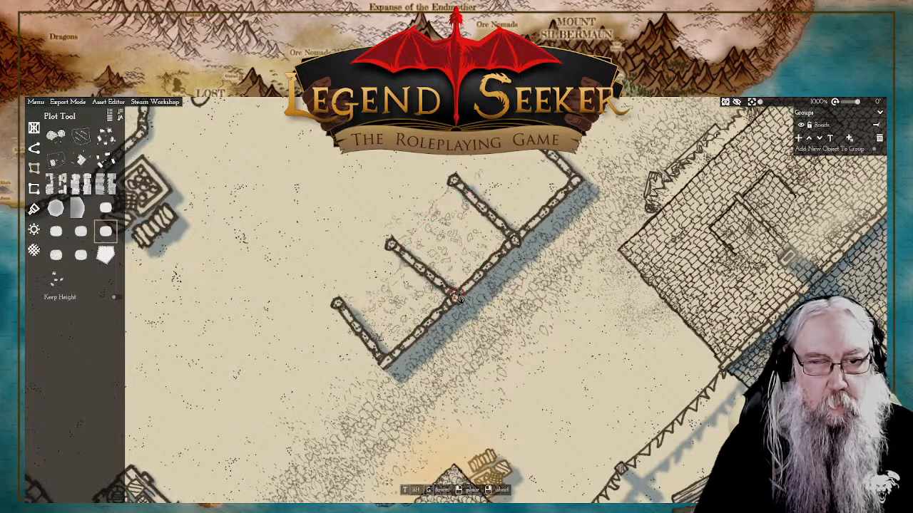
left_click(467, 188)
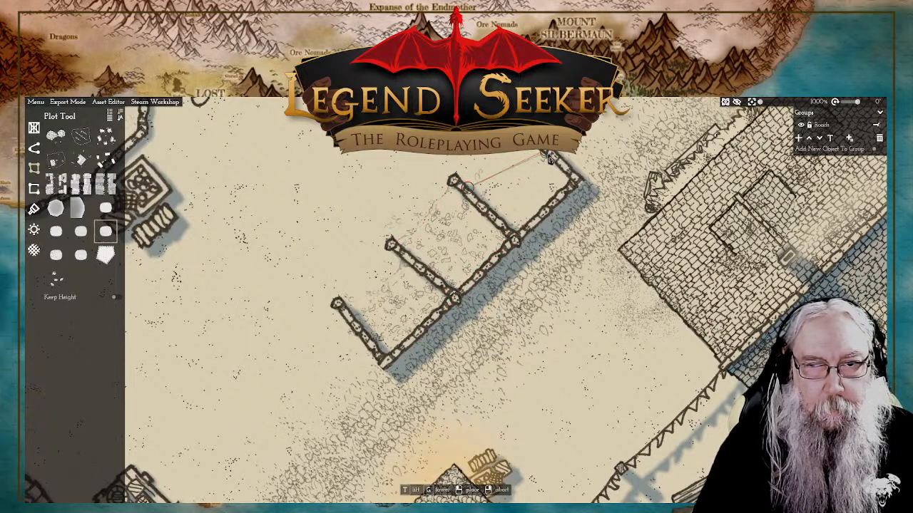
left_click(577, 183)
left_click(520, 241)
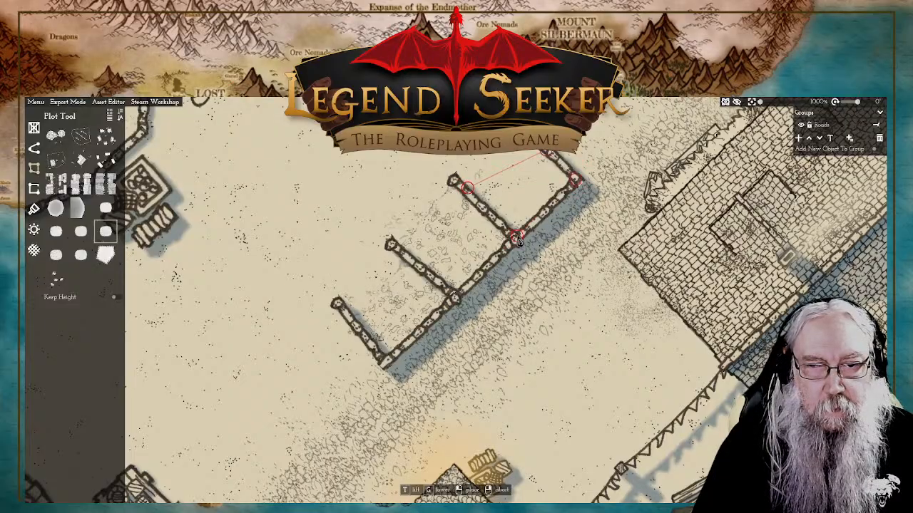
right_click(520, 241)
left_click_drag(563, 217, 605, 214)
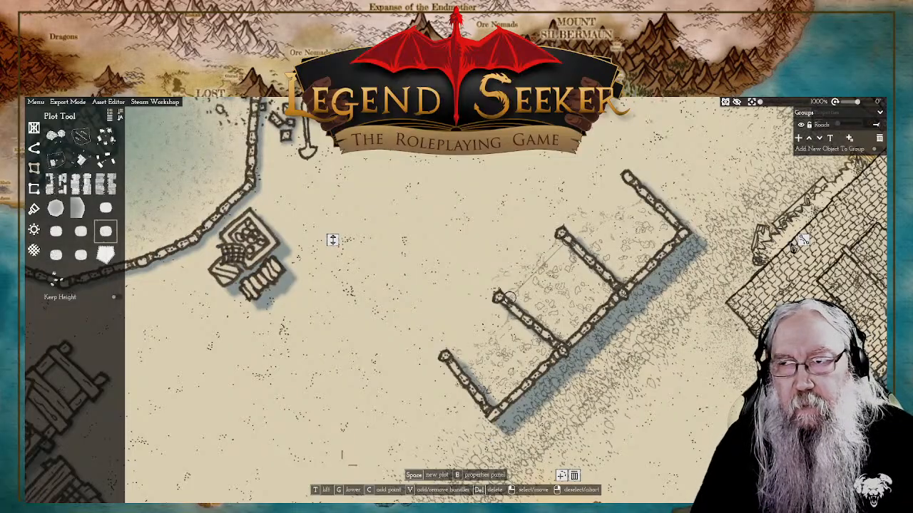
Step: Switch to the Path tool and clear the current selection
key("2")
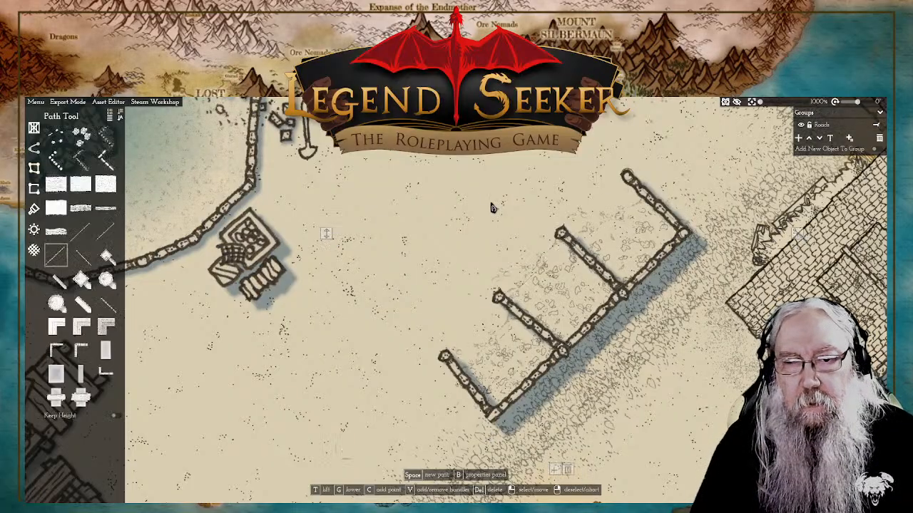
scroll(463, 211, "down", 2)
right_click(514, 179)
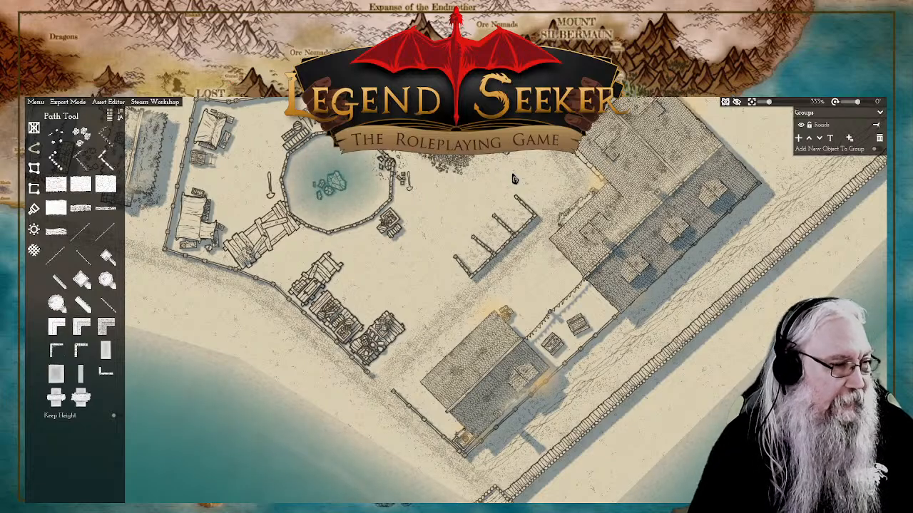
scroll(477, 240, "up", 3)
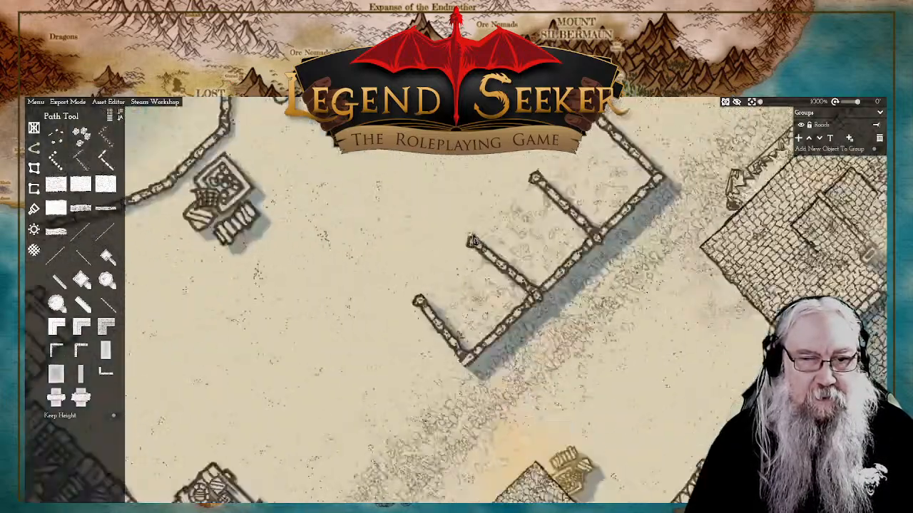
scroll(457, 224, "down", 2)
left_click_drag(469, 176, 448, 208)
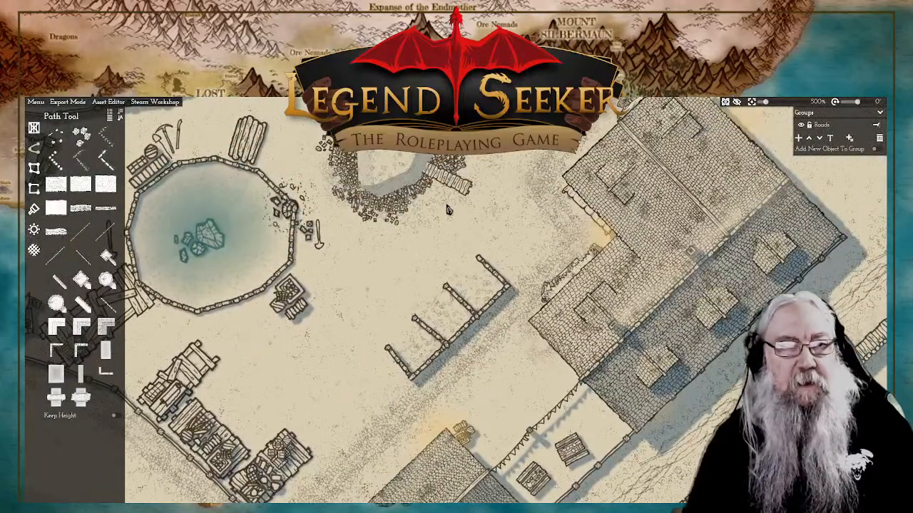
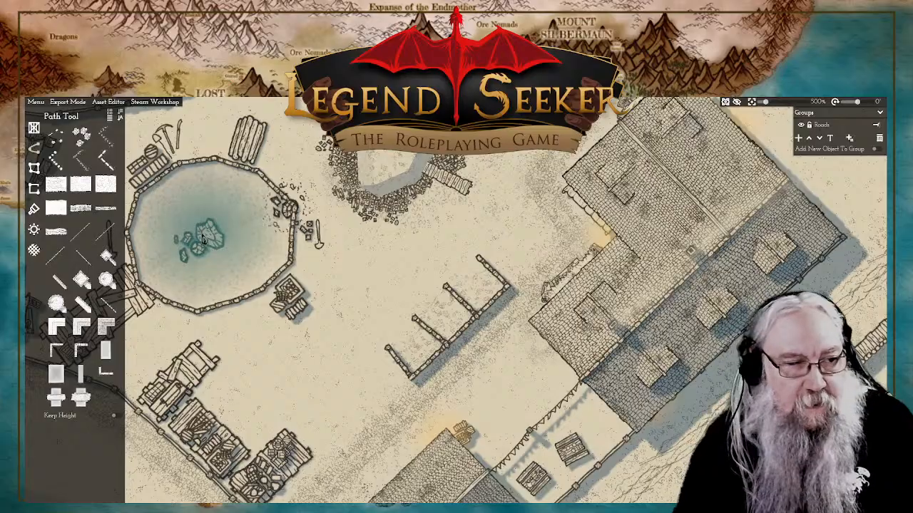
left_click(34, 170)
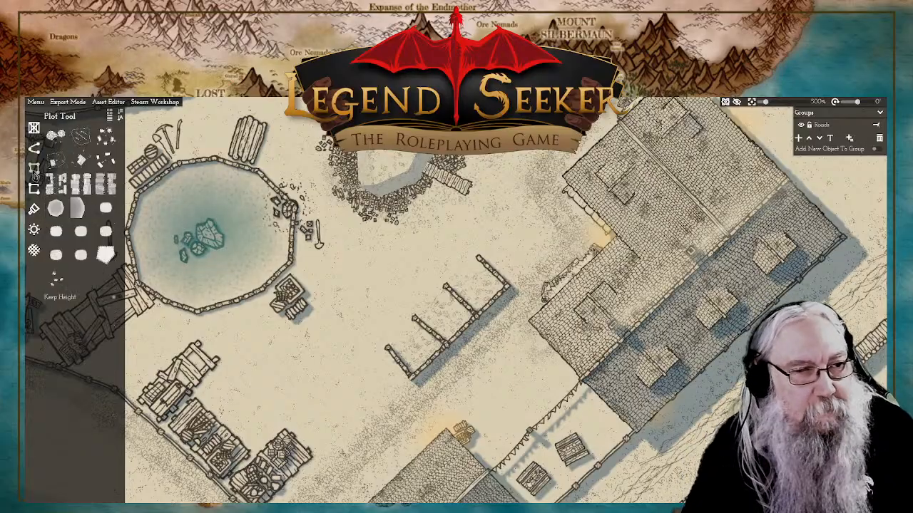
left_click(106, 231)
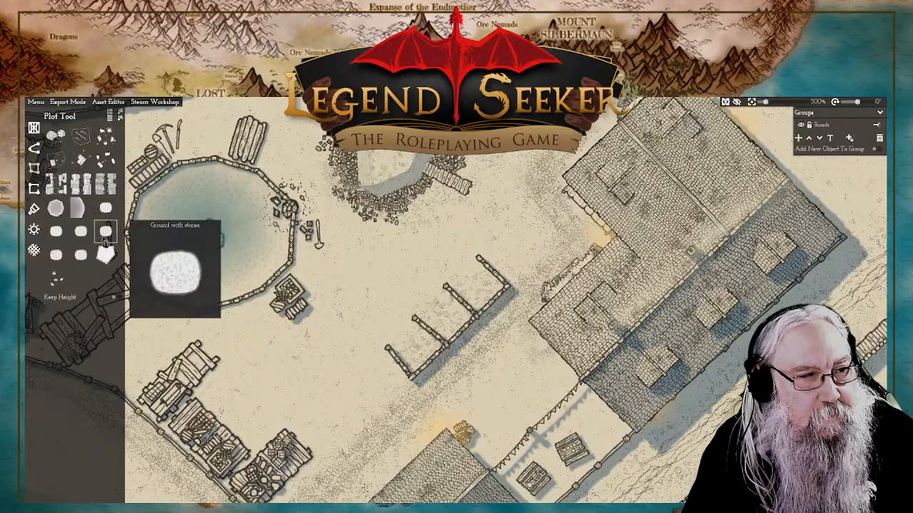
left_click(497, 279)
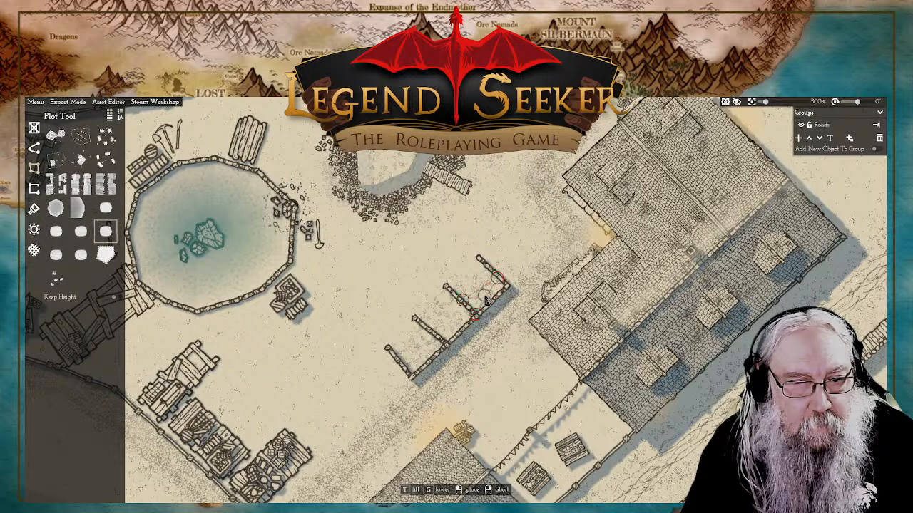
right_click(503, 305)
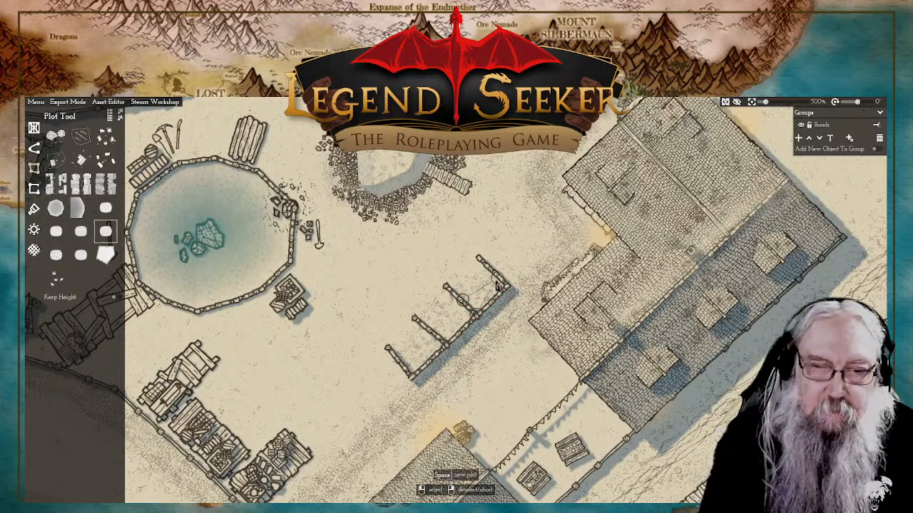
right_click(502, 305)
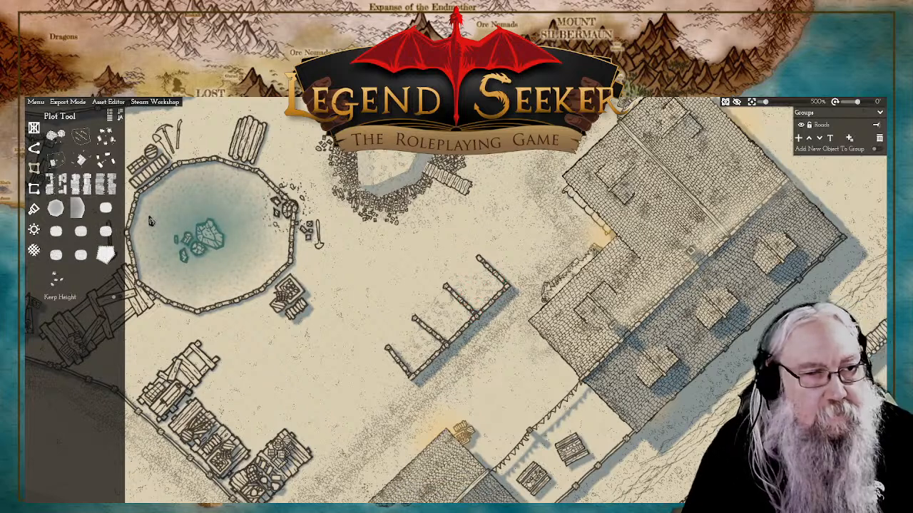
Step: Draw a four-cornered ground plot across the north-easternmost bay of the walled row, then lift it and lower it again
left_click(106, 231)
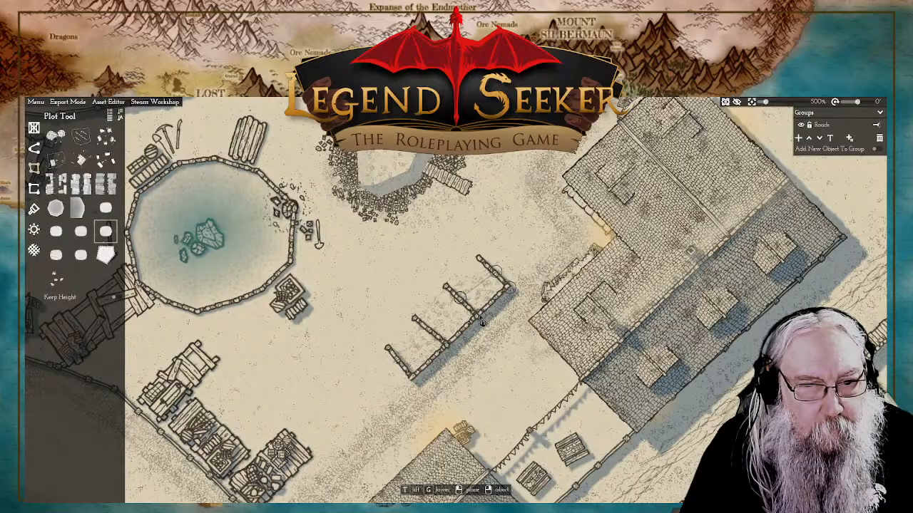
left_click(522, 258)
left_click(499, 275)
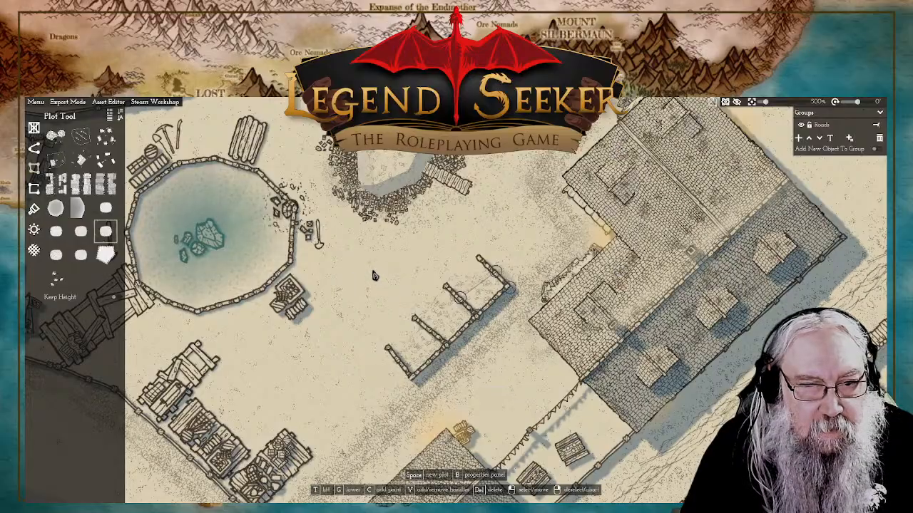
key("t")
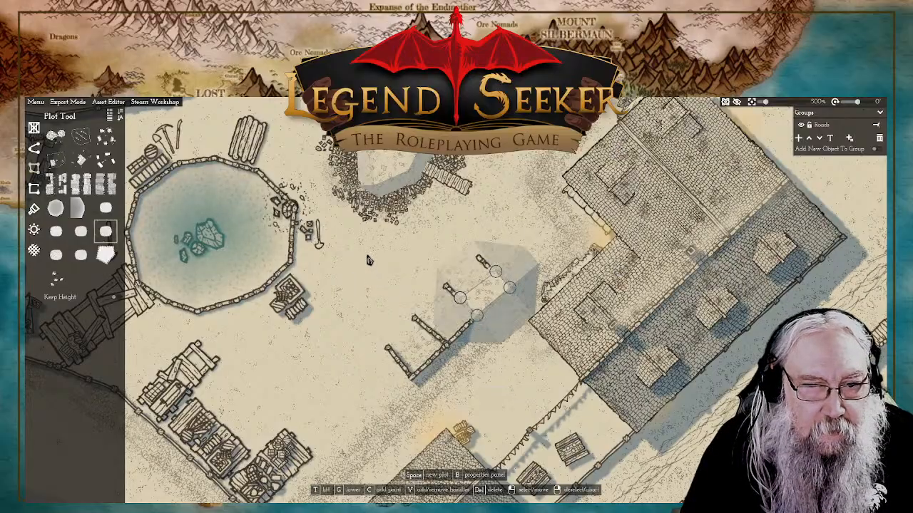
key("g")
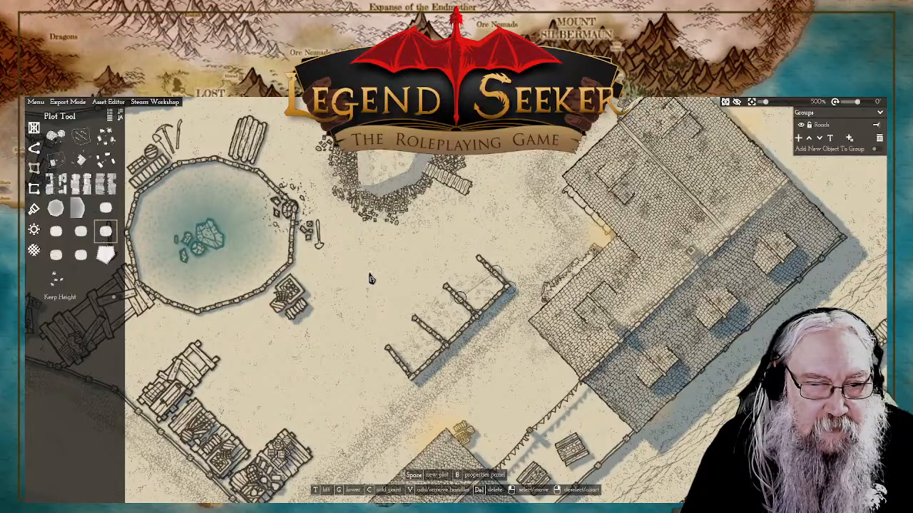
Step: Add an extra point on the open north-west edge of the north-easternmost bay's ground plot
scroll(472, 286, "up", 3)
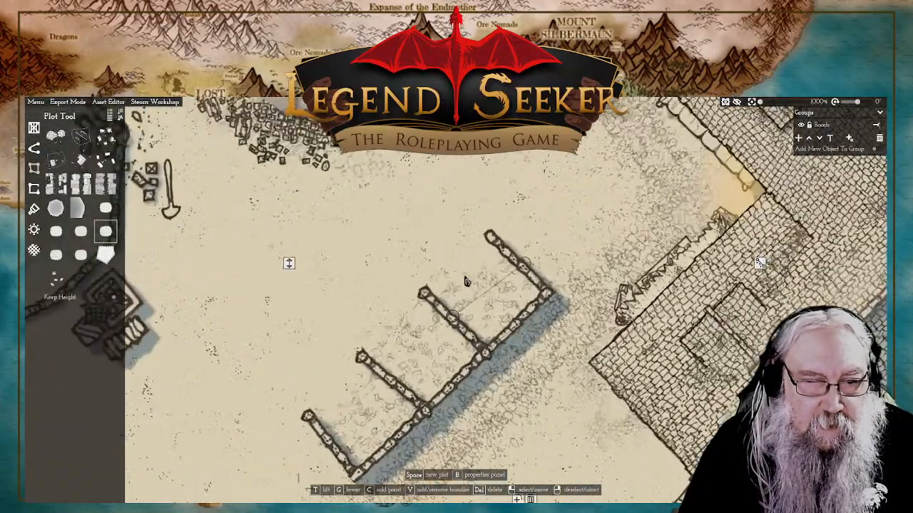
mouse_move(252, 272)
left_mouse_down()
mouse_move(247, 254)
mouse_move(254, 273)
left_mouse_up()
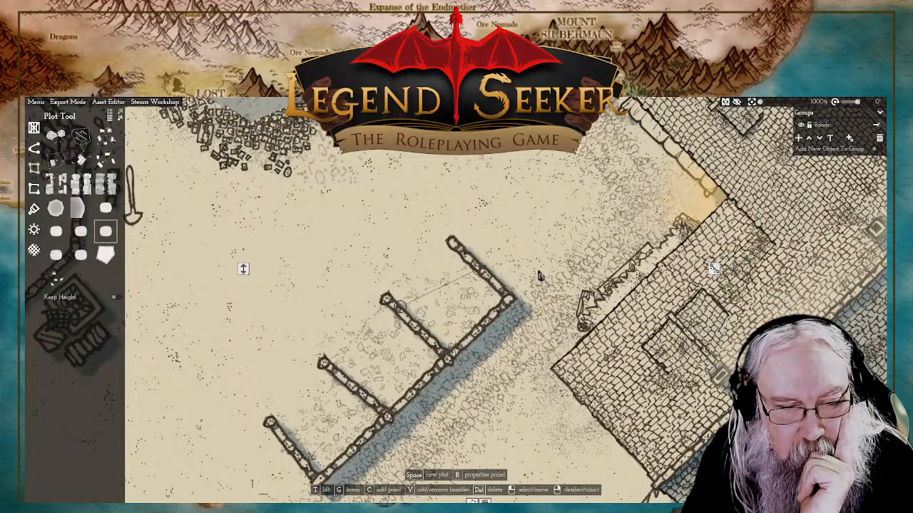
left_click_drag(541, 276, 545, 254)
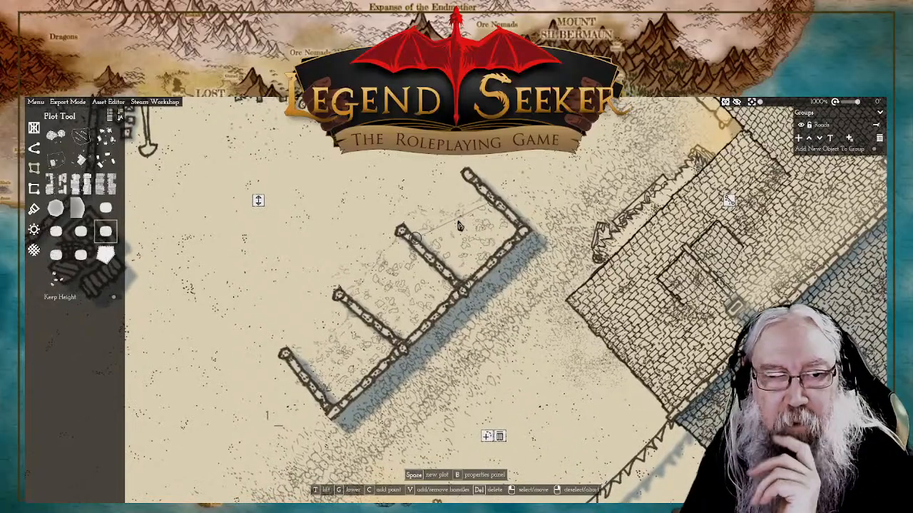
left_click(419, 241)
left_click(420, 242)
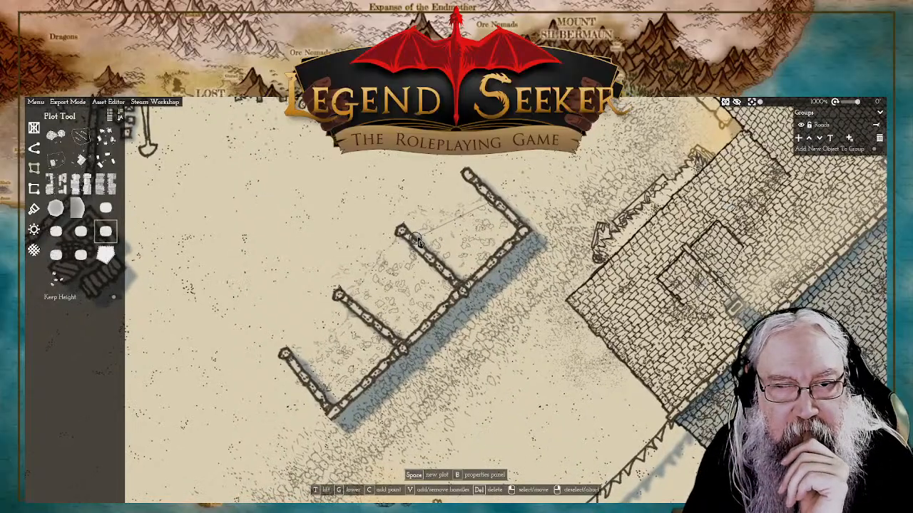
left_click(420, 242)
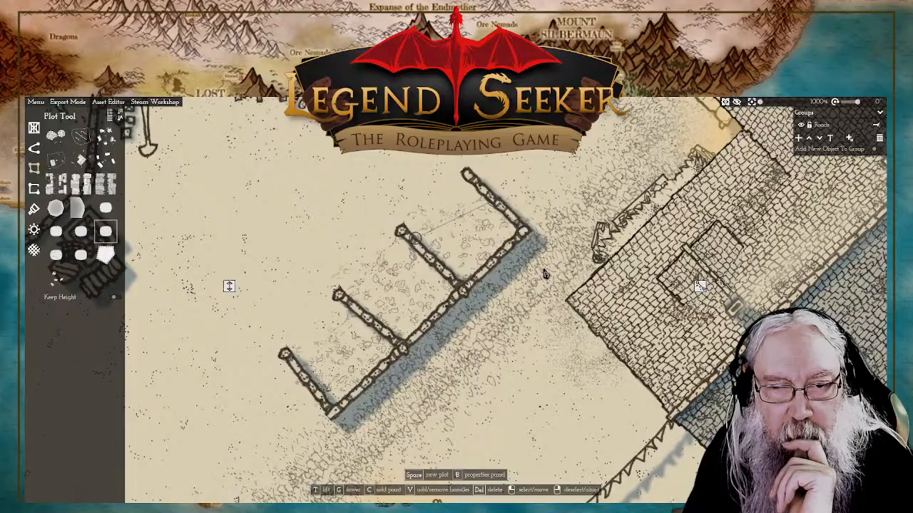
scroll(544, 274, "down", 5)
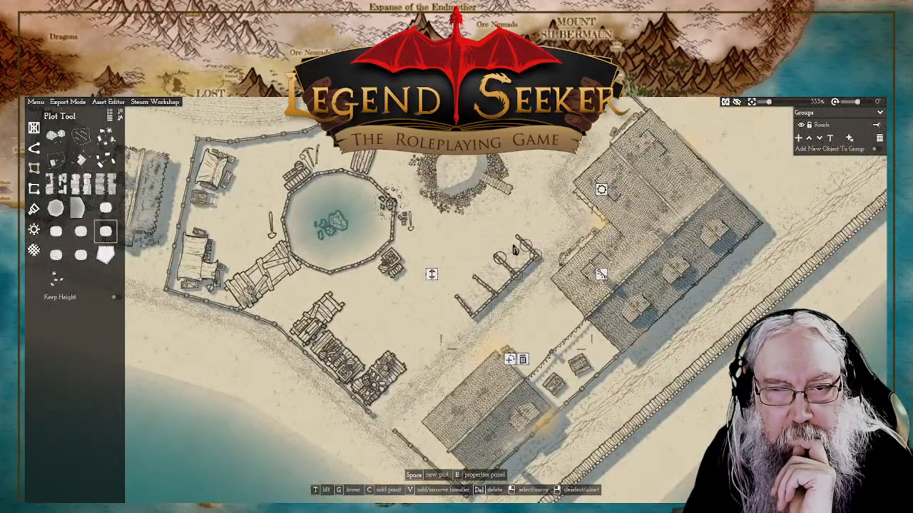
scroll(515, 249, "up", 3)
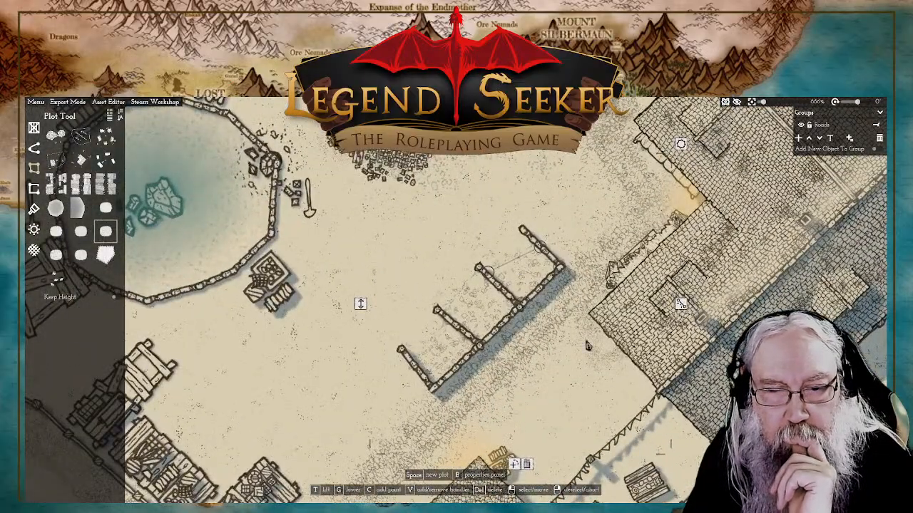
left_click(516, 466)
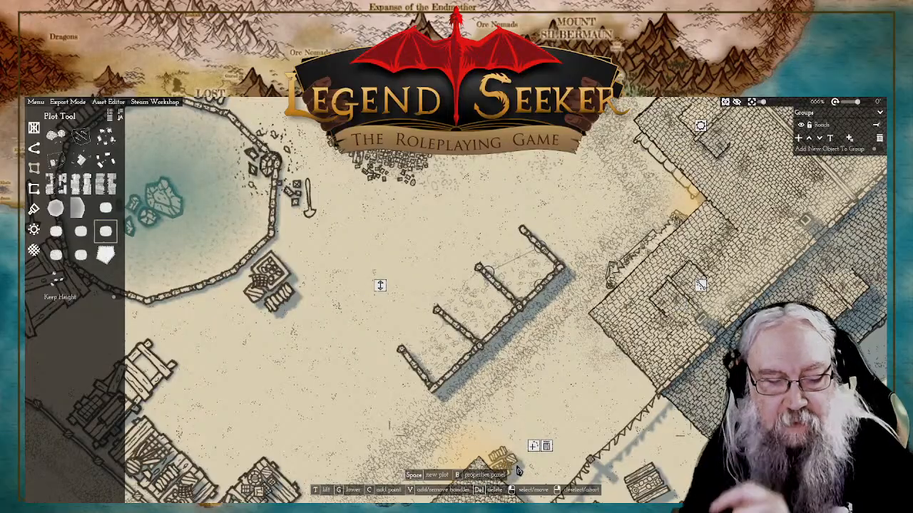
left_click(539, 251)
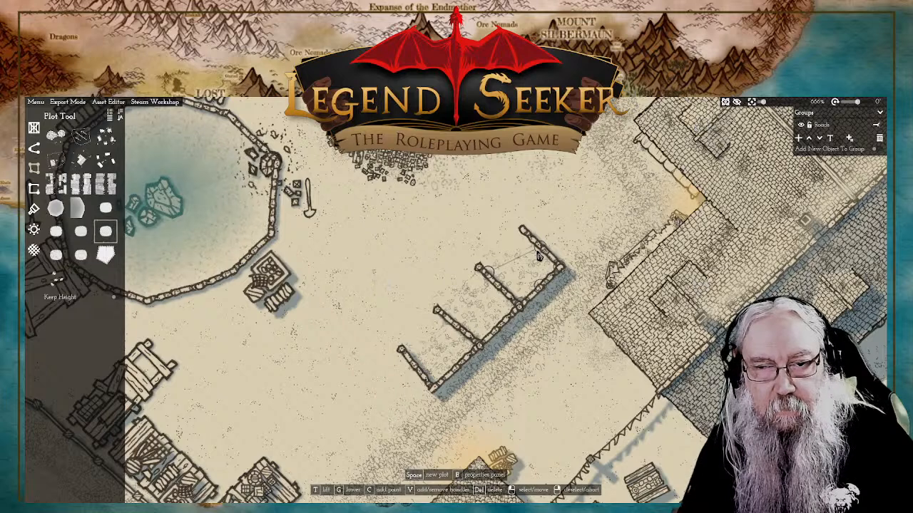
left_click(533, 409)
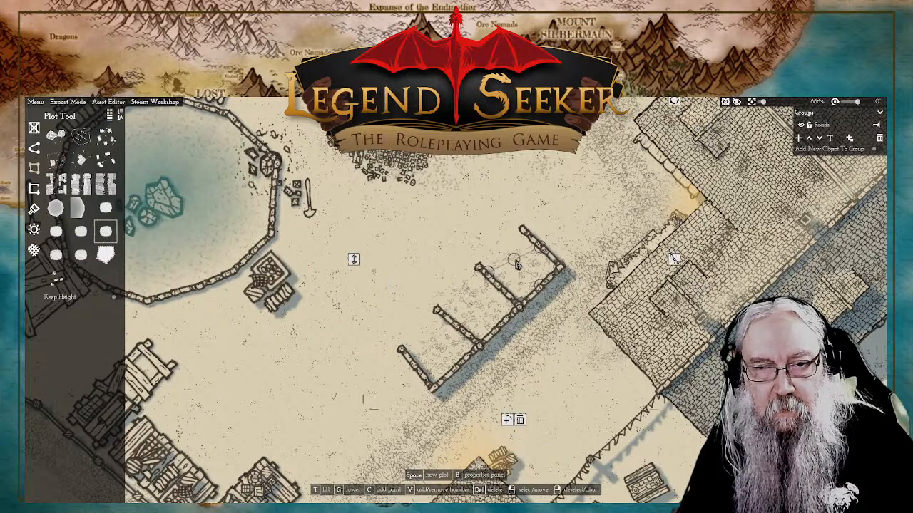
Step: Move the added plot point out beyond the bay's opening, align its curve handles parallel to the row, and deselect the plot
left_click_drag(516, 263, 507, 255)
left_click(666, 252)
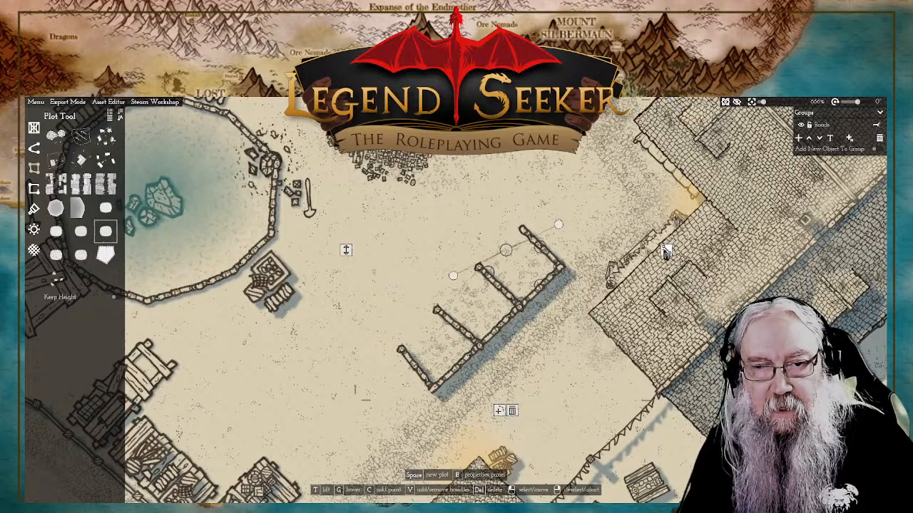
left_click_drag(558, 225, 506, 219)
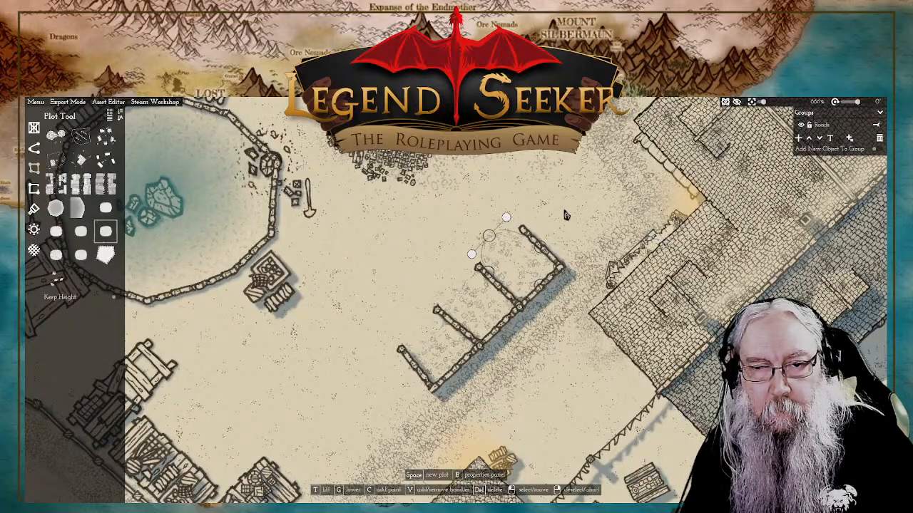
right_click(380, 226)
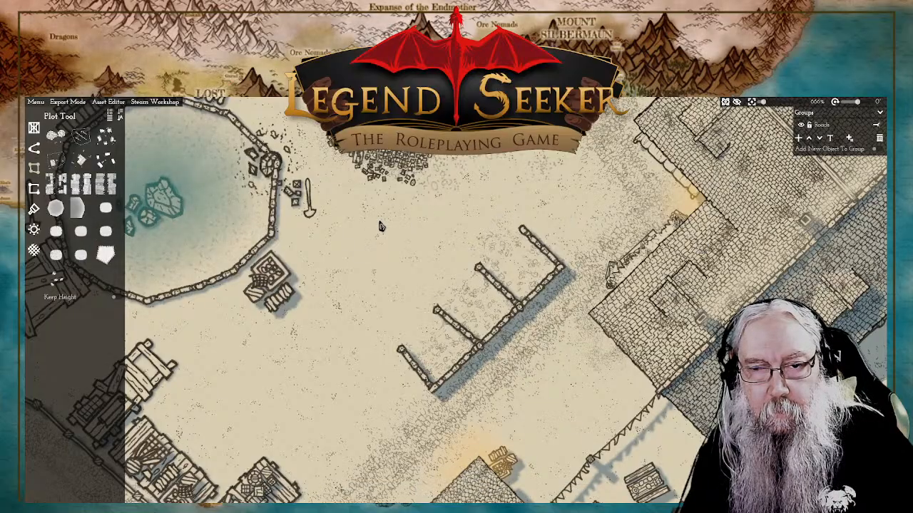
Step: Switch to the Object tool and clear the "pillar" search filter
scroll(511, 257, "up", 3)
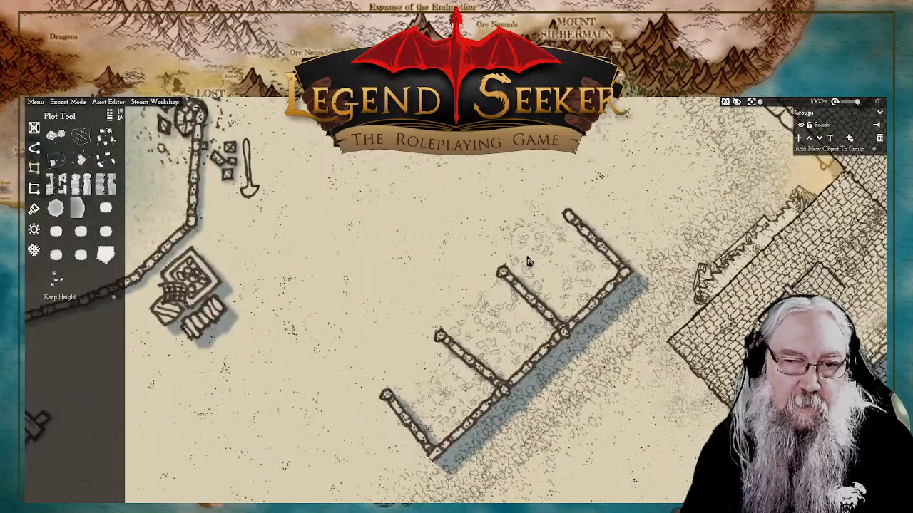
scroll(529, 262, "down", 4)
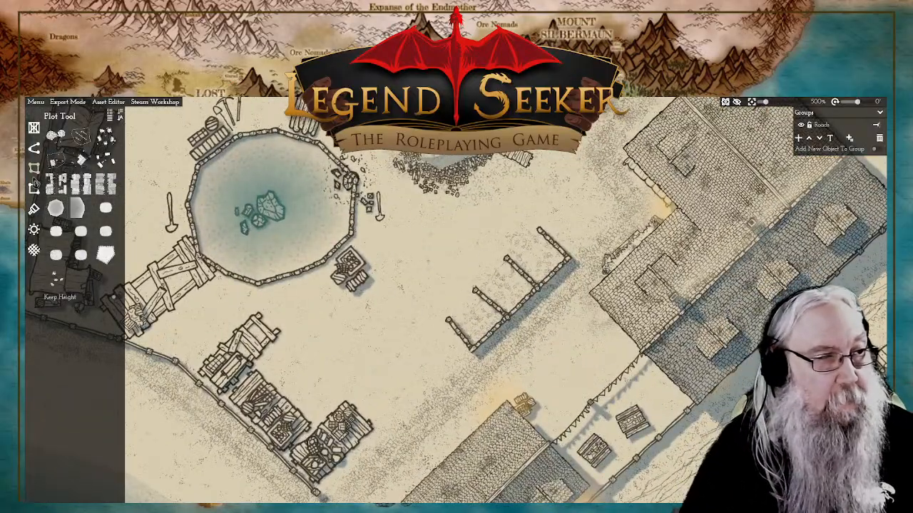
left_click(34, 148)
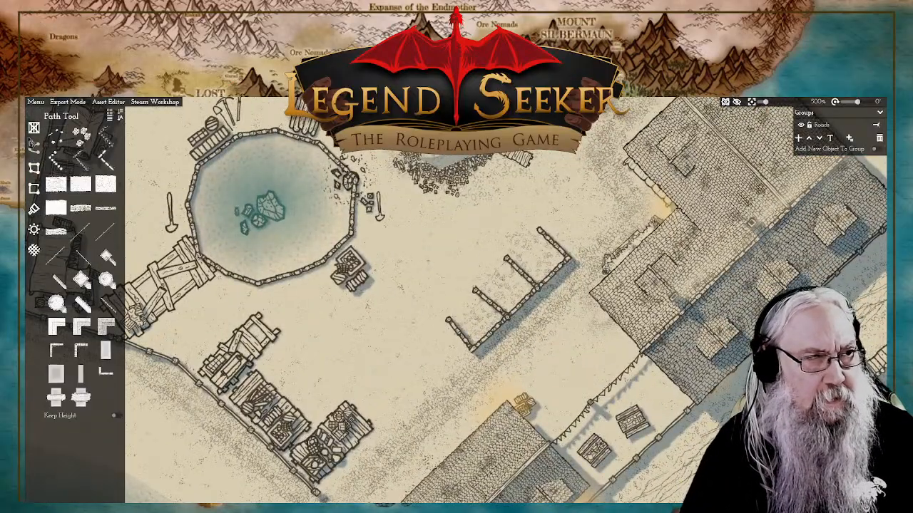
left_click(34, 127)
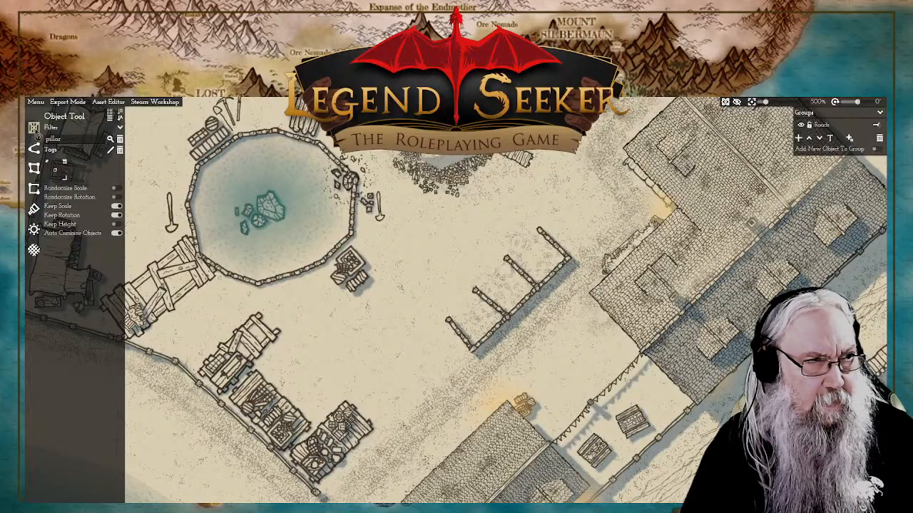
left_click(120, 138)
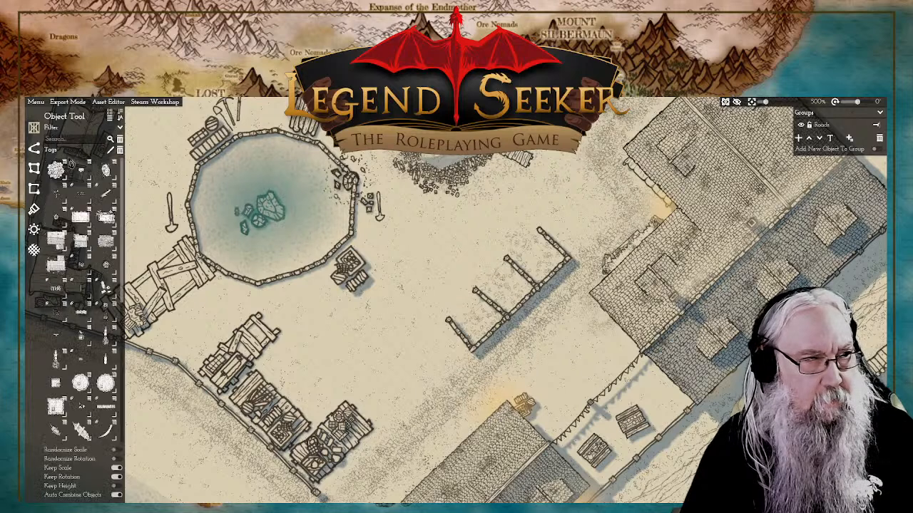
Step: Try placing a scattered gravel patch beside the open bays, adjust its height, and delete it
left_click(56, 193)
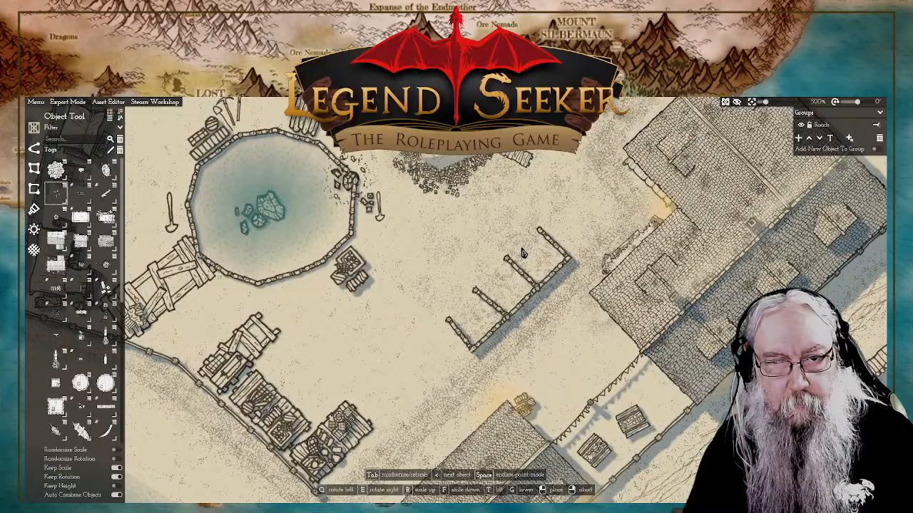
right_click(467, 248)
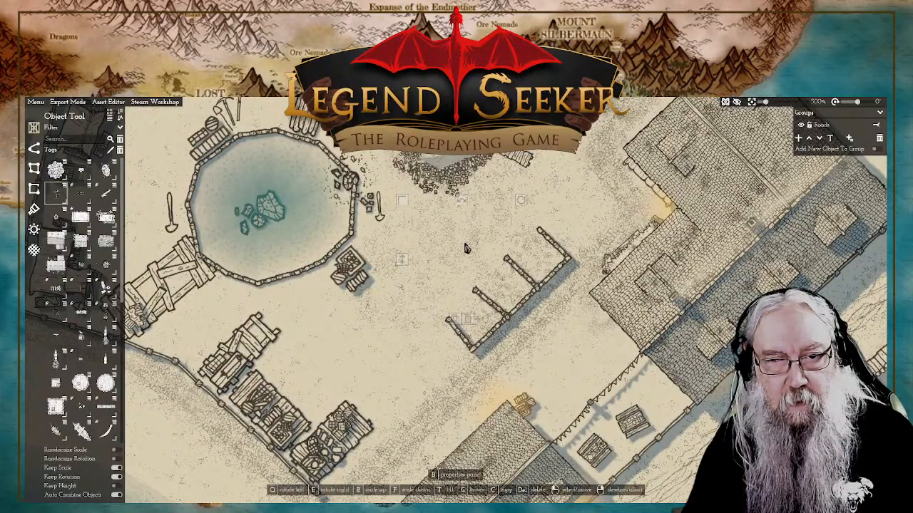
left_click(403, 263)
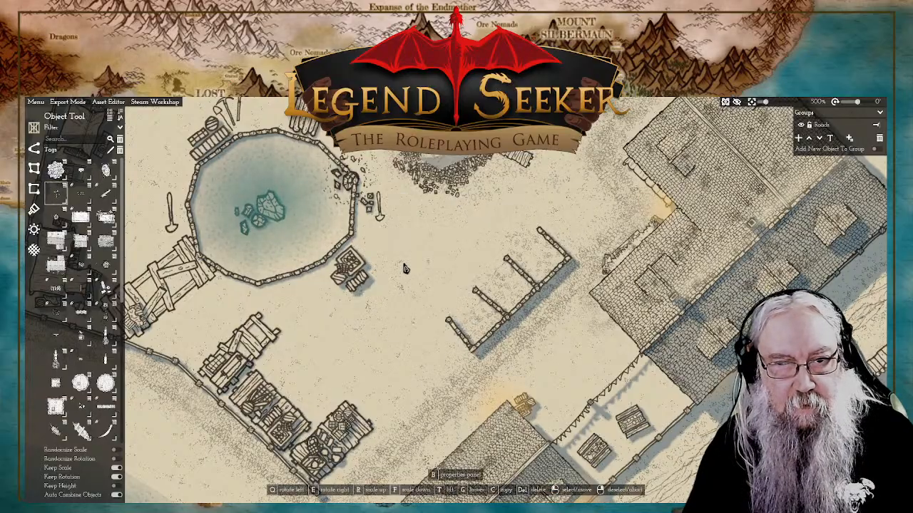
key("ctrl+z")
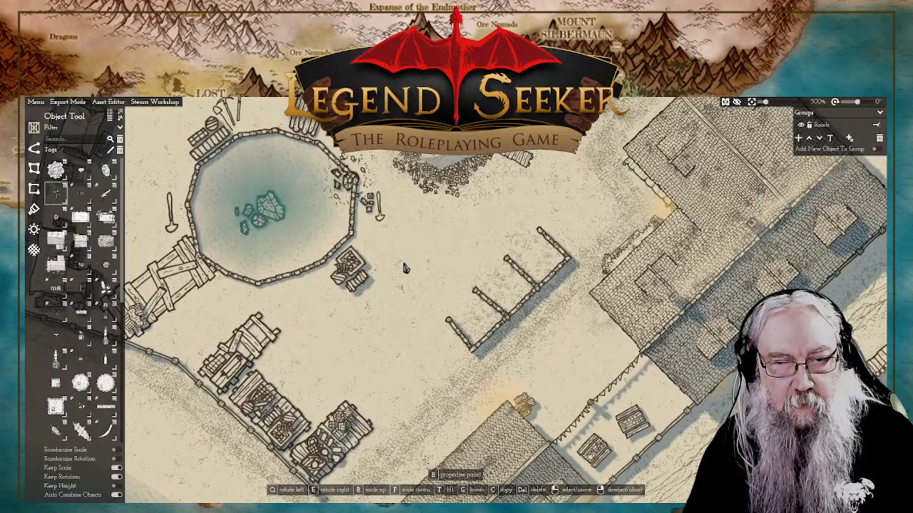
left_click(404, 268)
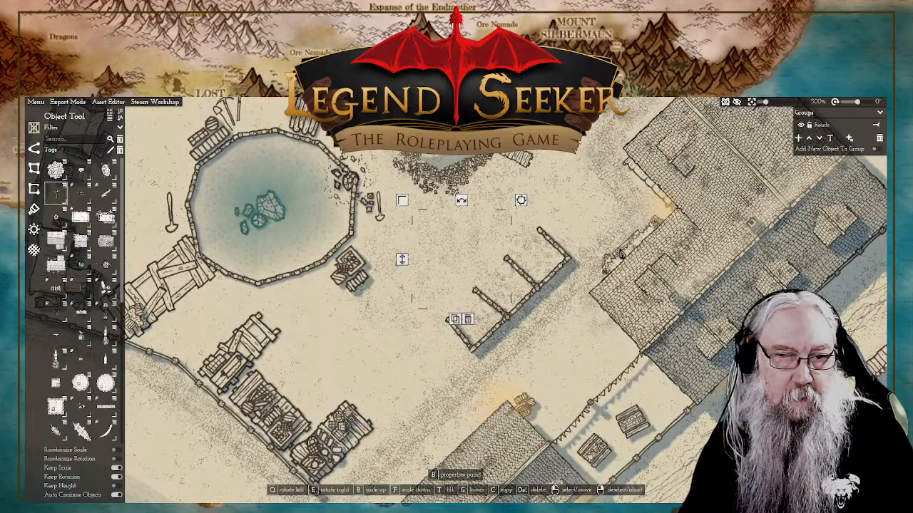
right_click(471, 324)
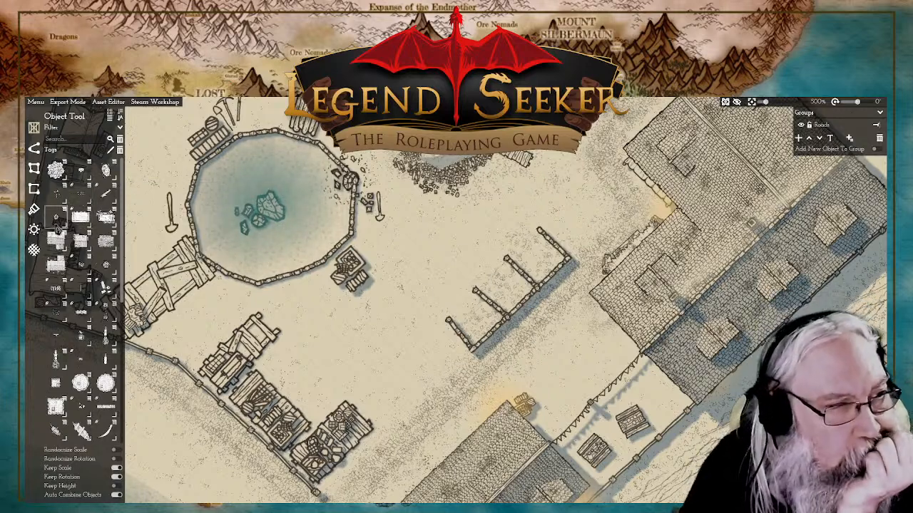
Step: Move the shovel from the west side of the pond to the openings of the walled bays
mouse_move(60, 223)
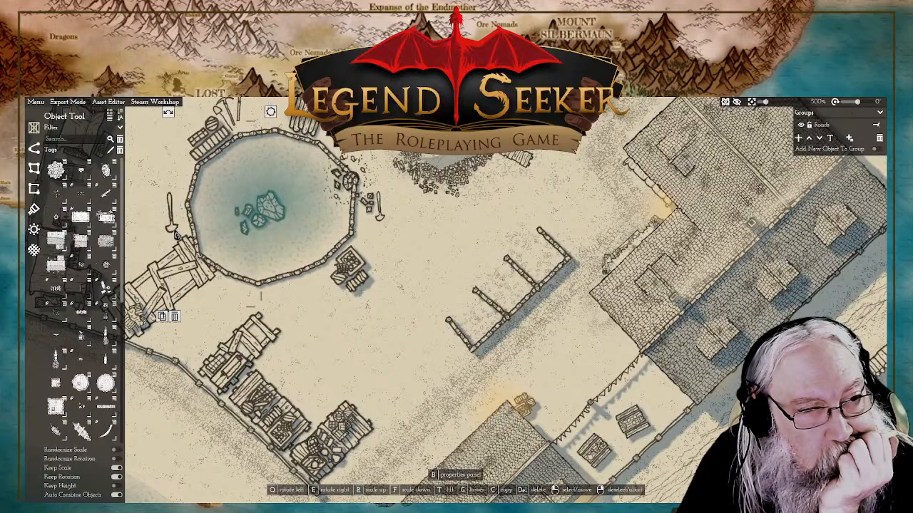
left_click(499, 291)
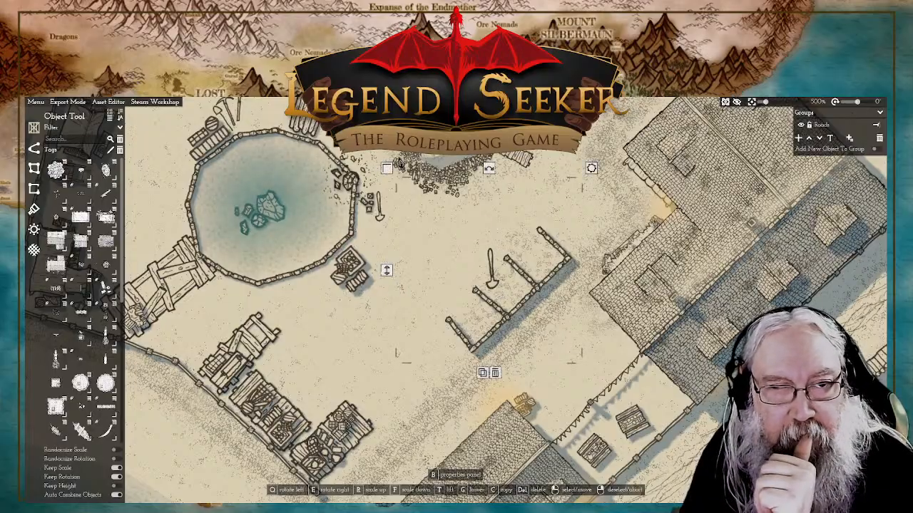
Step: Rotate the shovel so it lies flat and position it at the openings of the walled bays, then deselect it
right_click(392, 183)
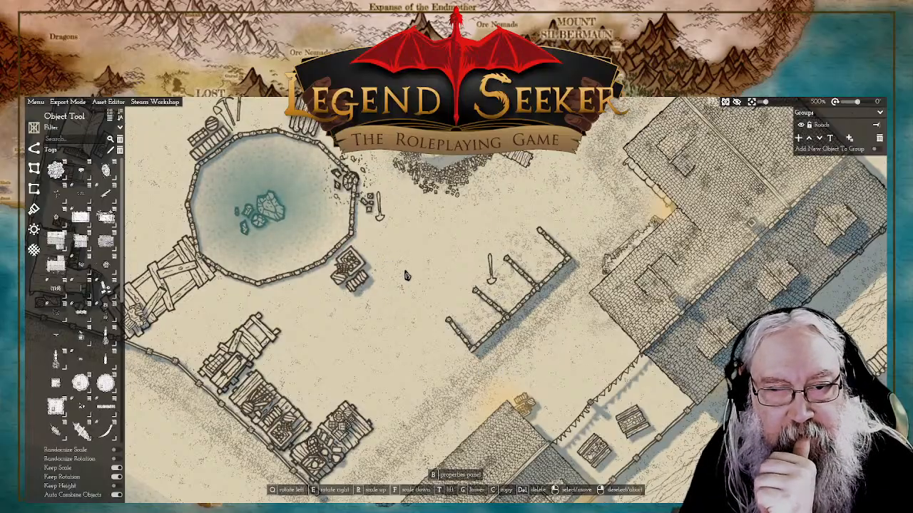
left_click(476, 275)
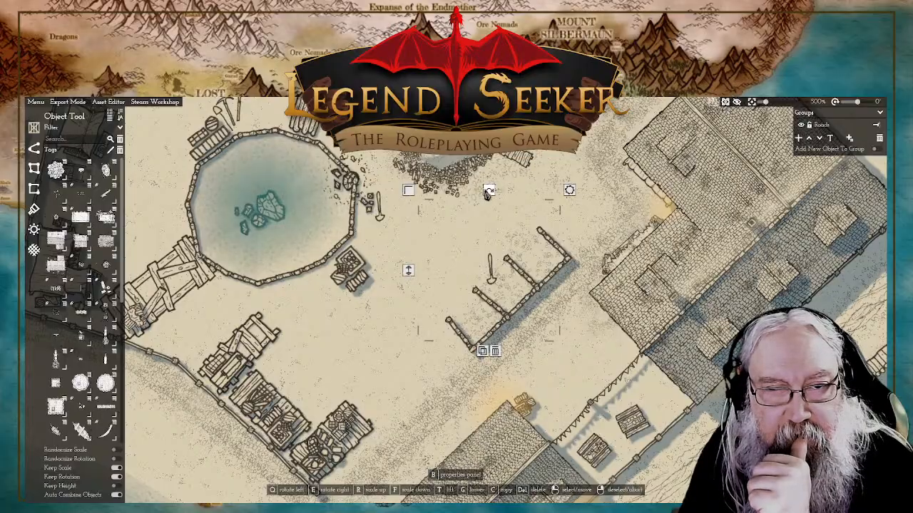
left_click_drag(489, 190, 389, 250)
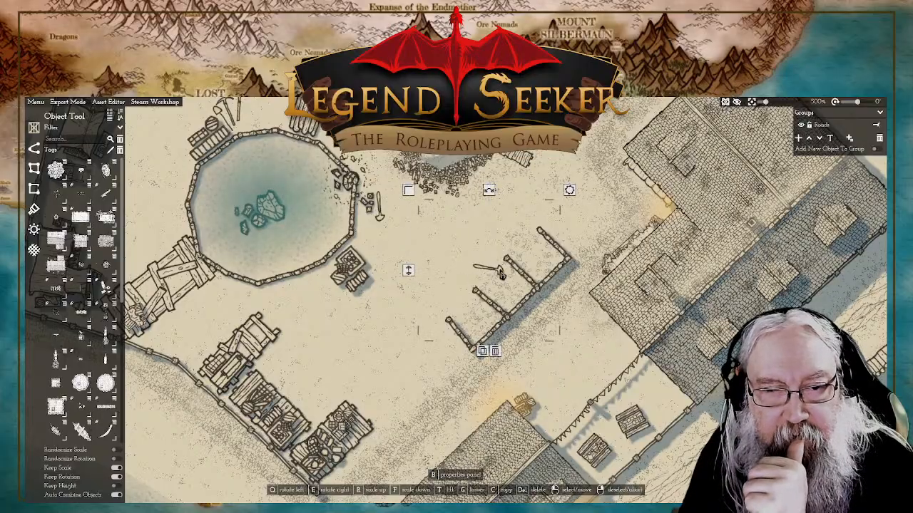
left_click_drag(497, 272, 505, 285)
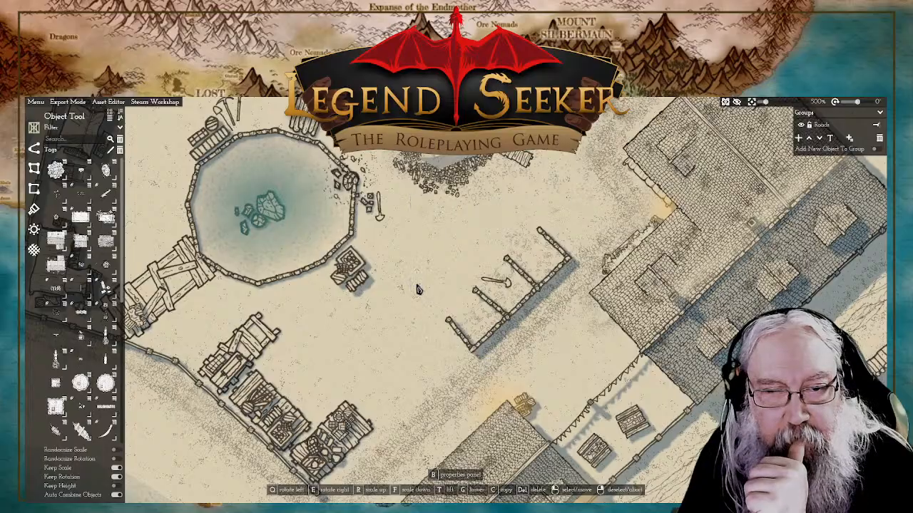
left_click_drag(510, 288, 495, 285)
left_click_drag(404, 282, 404, 285)
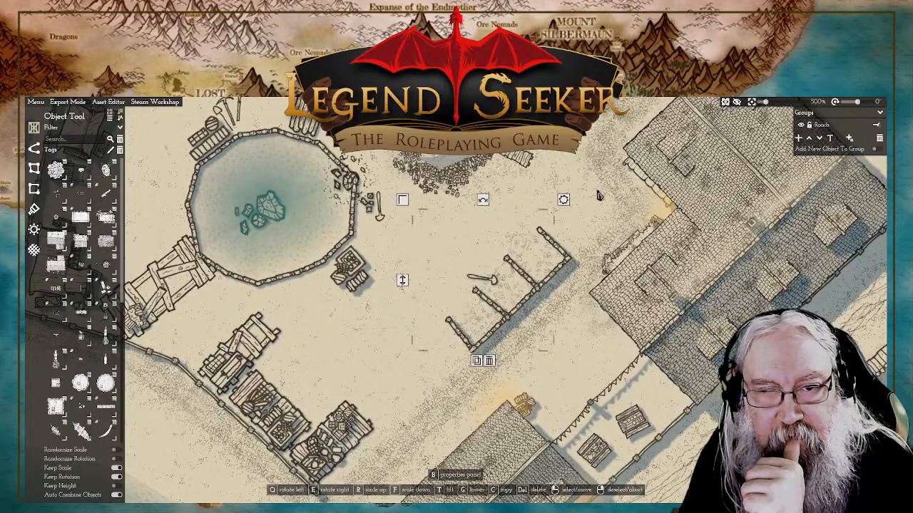
left_click(569, 159)
right_click(441, 247)
Step: Adjust the height of the wall sections at both ends of the row of bays
scroll(417, 223, "down", 5)
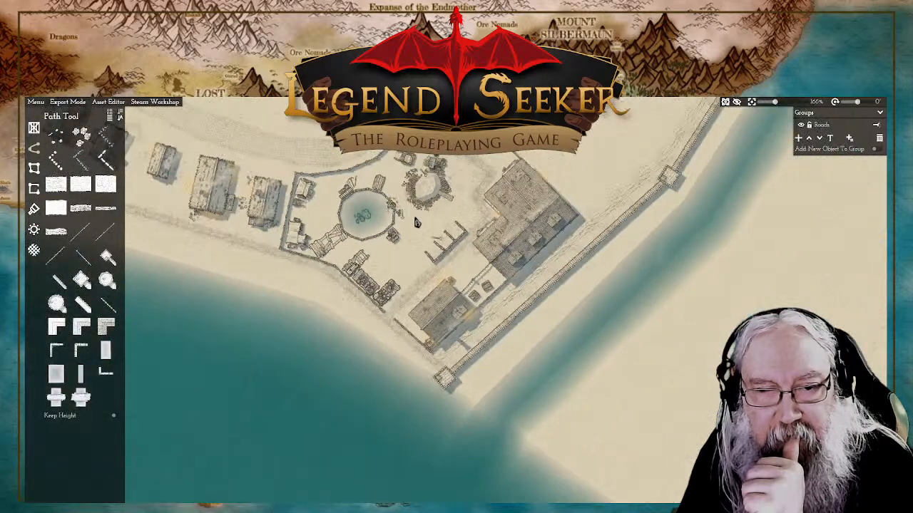
scroll(419, 222, "up", 2)
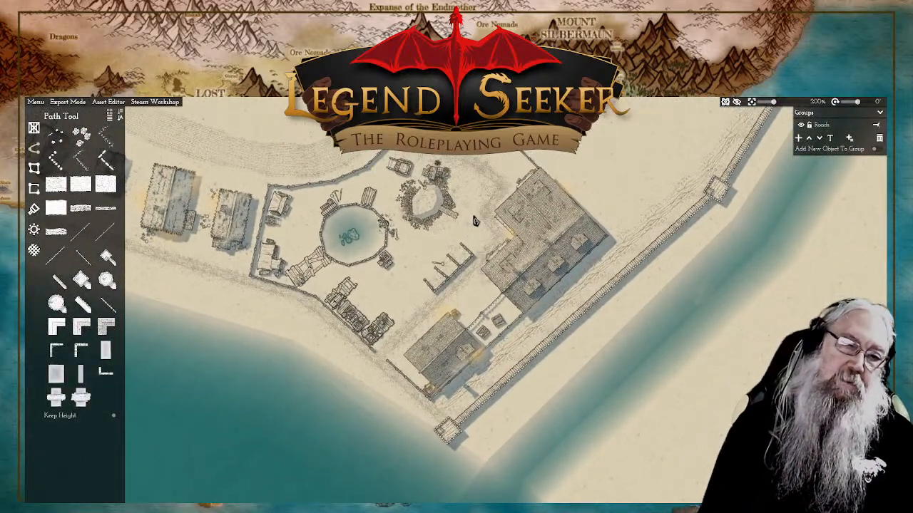
scroll(465, 251, "up", 3)
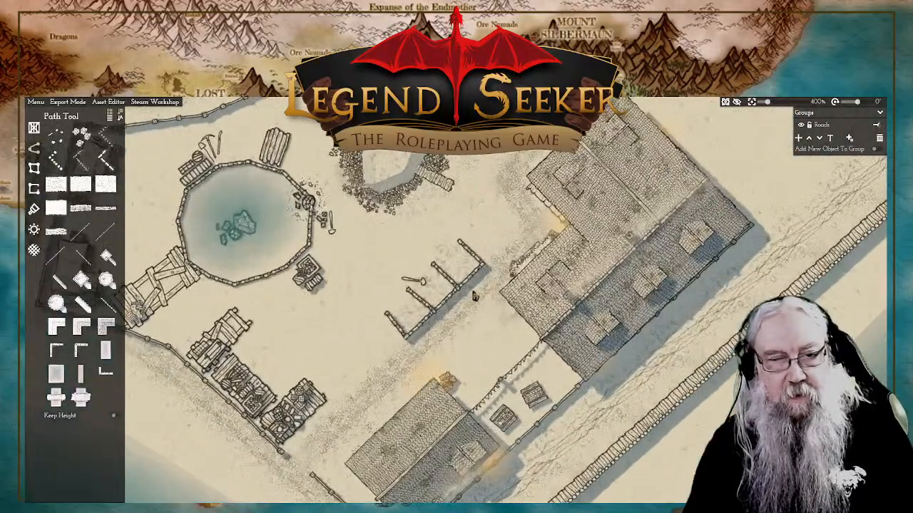
left_click(483, 269)
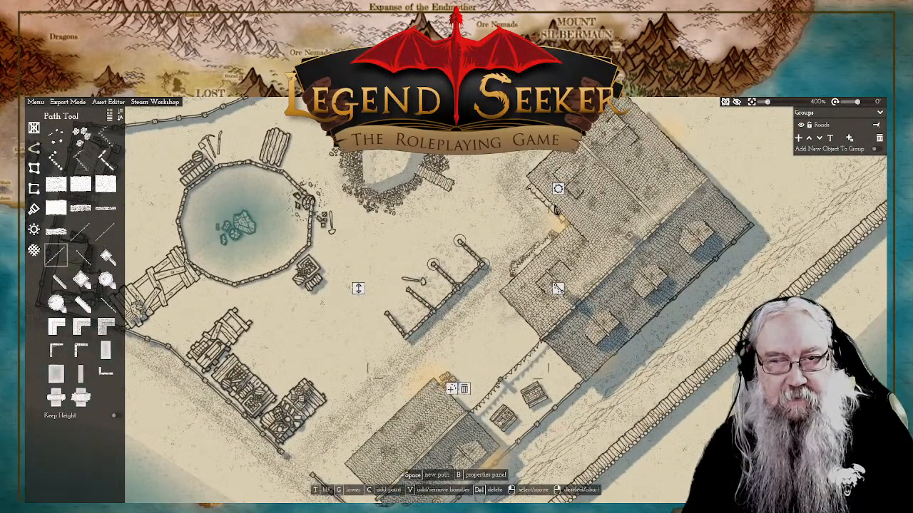
left_click(360, 292)
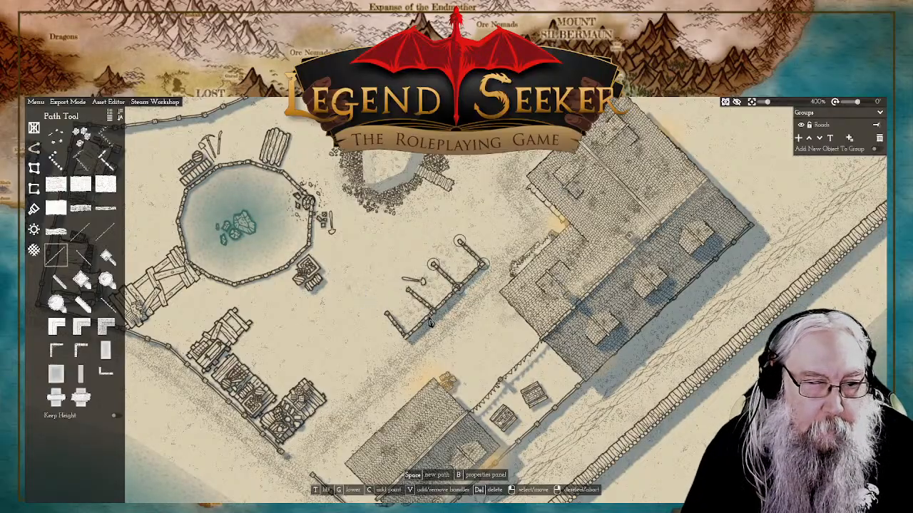
left_click(404, 330)
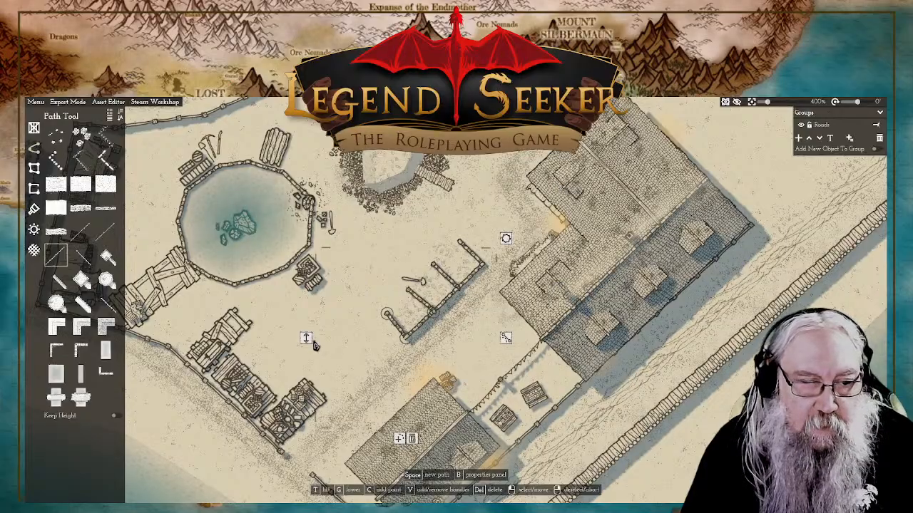
left_click(308, 342)
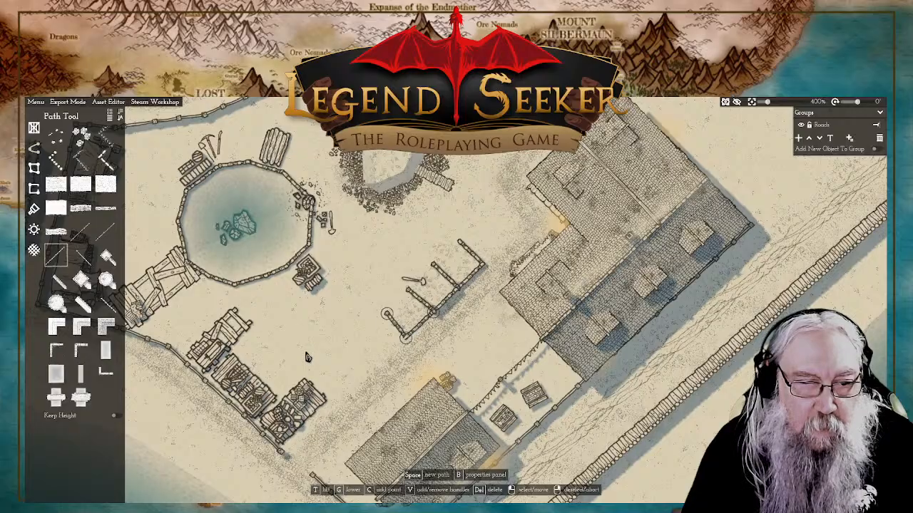
left_click(443, 310)
left_click(482, 273)
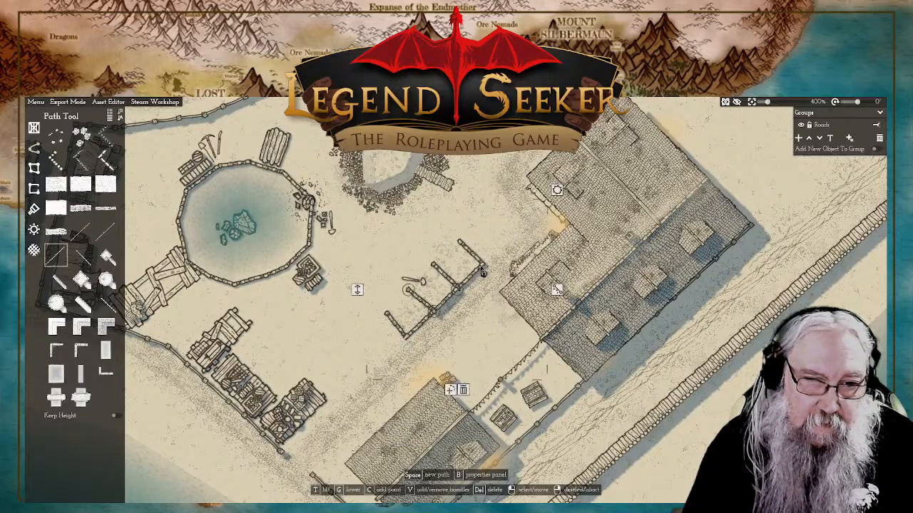
left_click(467, 251)
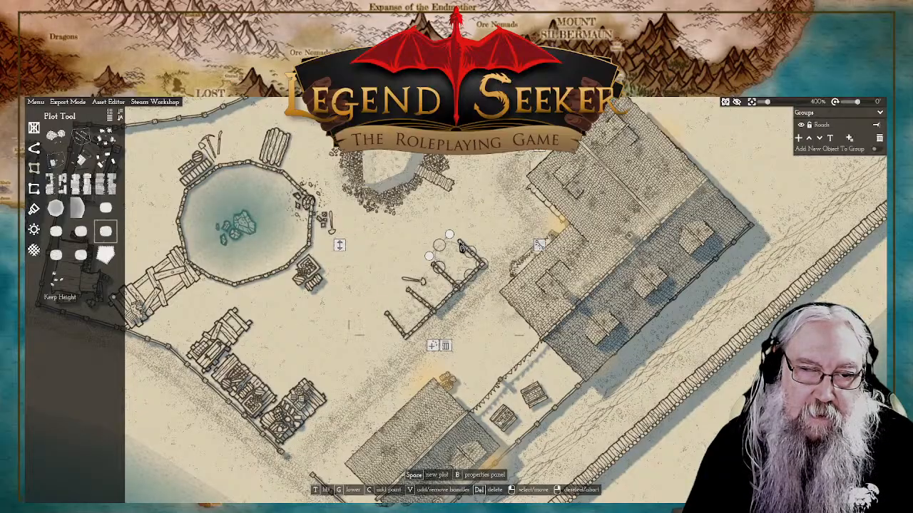
left_click(469, 239)
left_click(461, 246)
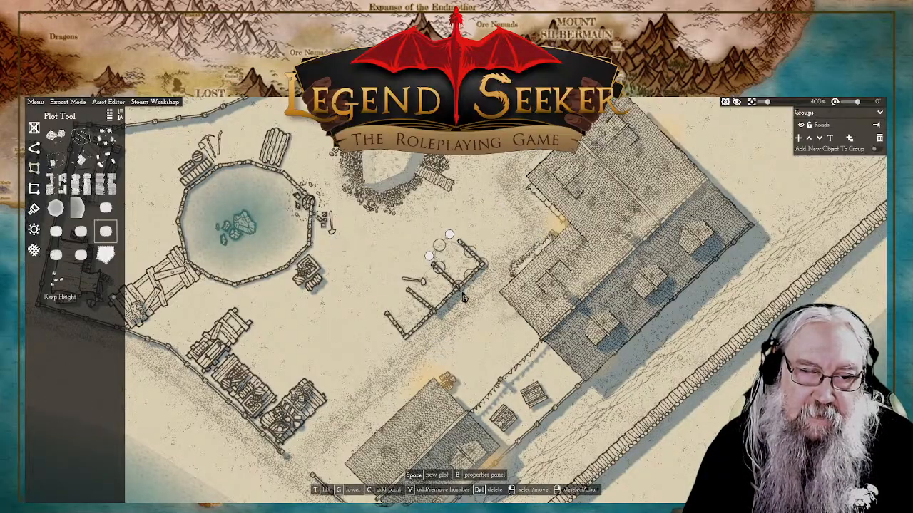
left_click(478, 296)
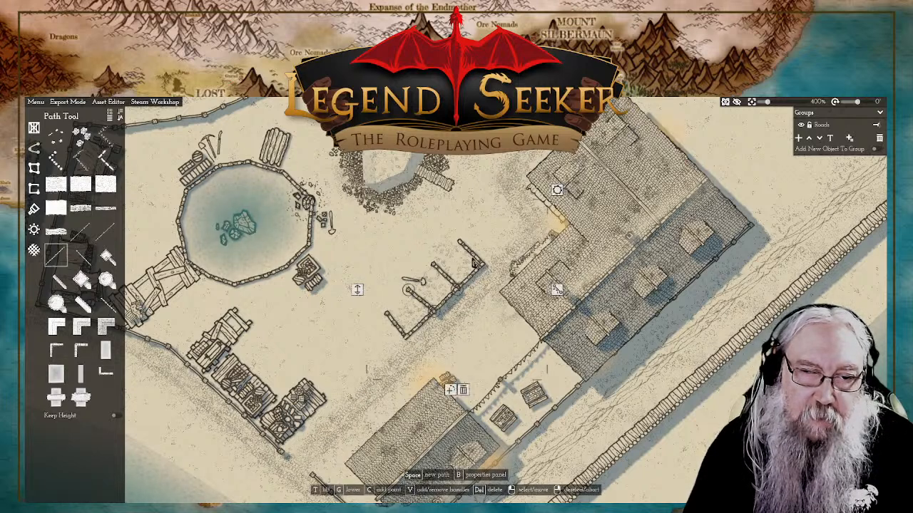
left_click(458, 269)
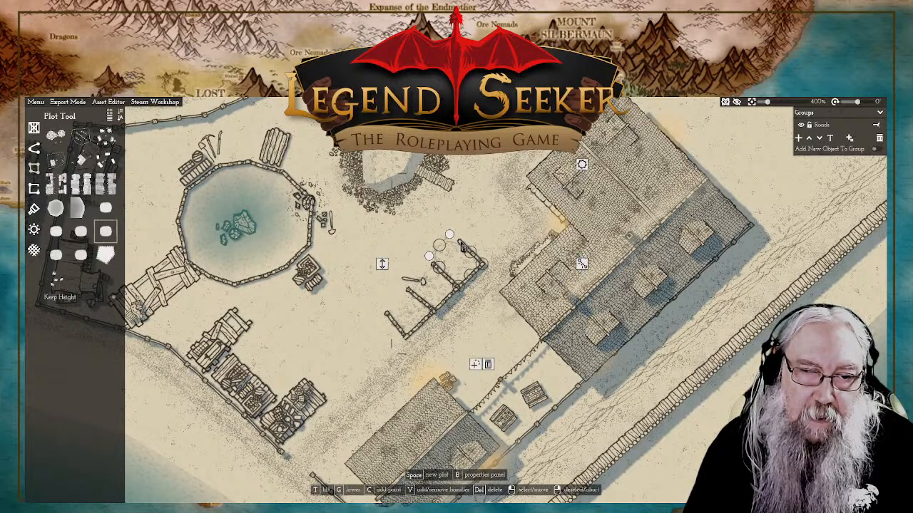
left_click(462, 246)
right_click(448, 283)
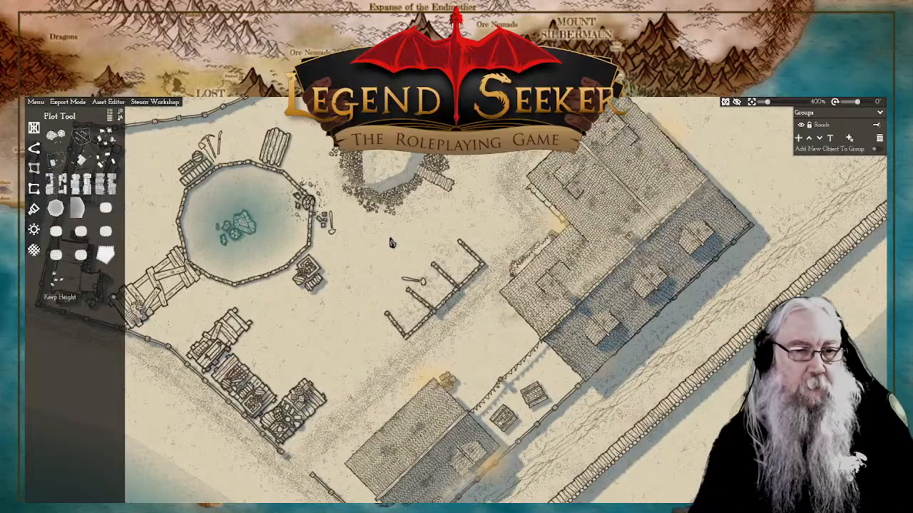
Step: Adjust the height of the crate stack beside the pond and of the rocks on the pond's eastern rim
left_click_drag(322, 277, 444, 296)
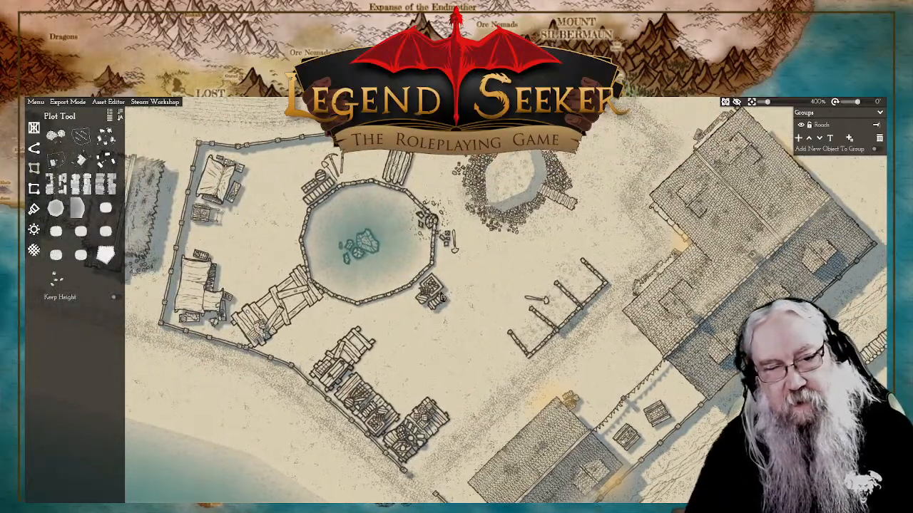
left_click(436, 294)
left_click_drag(348, 295, 350, 307)
left_click(595, 198)
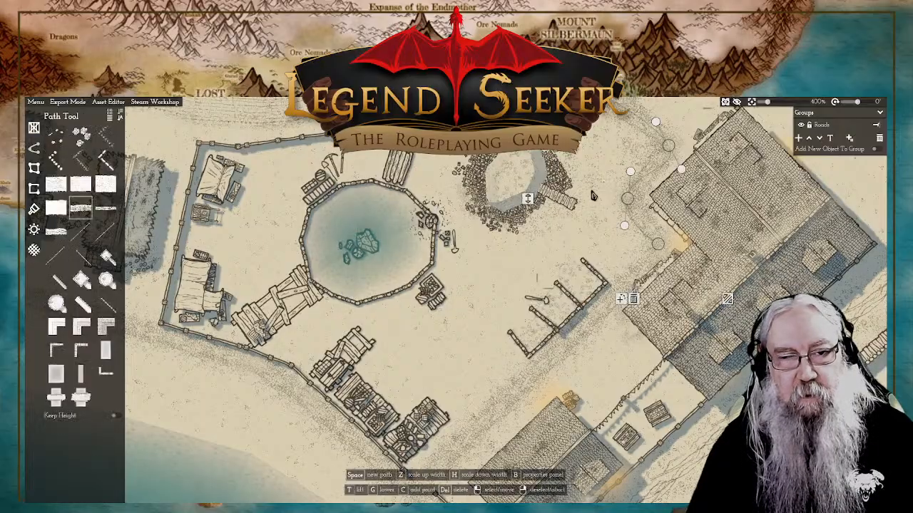
left_click(432, 223)
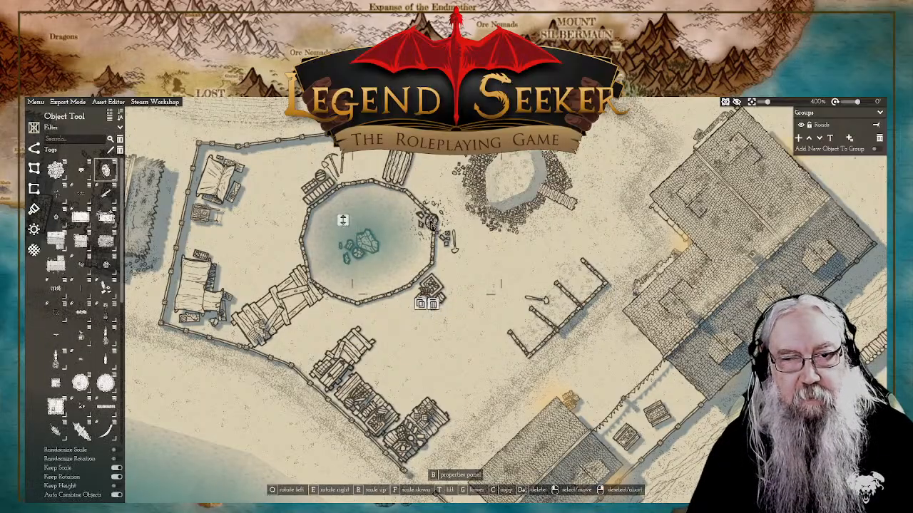
right_click(348, 229)
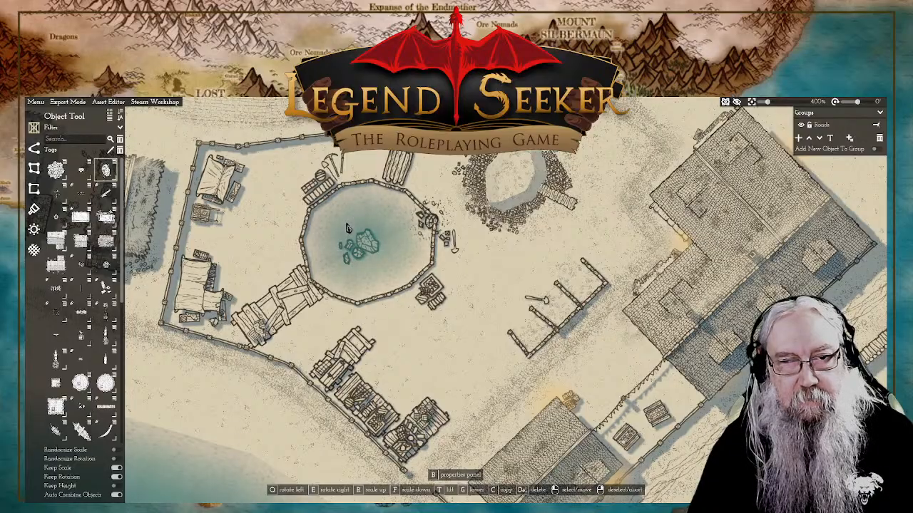
Step: Choose the workshop object cluster for placement in the open courtyard and scale it down
scroll(348, 228, "down", 5)
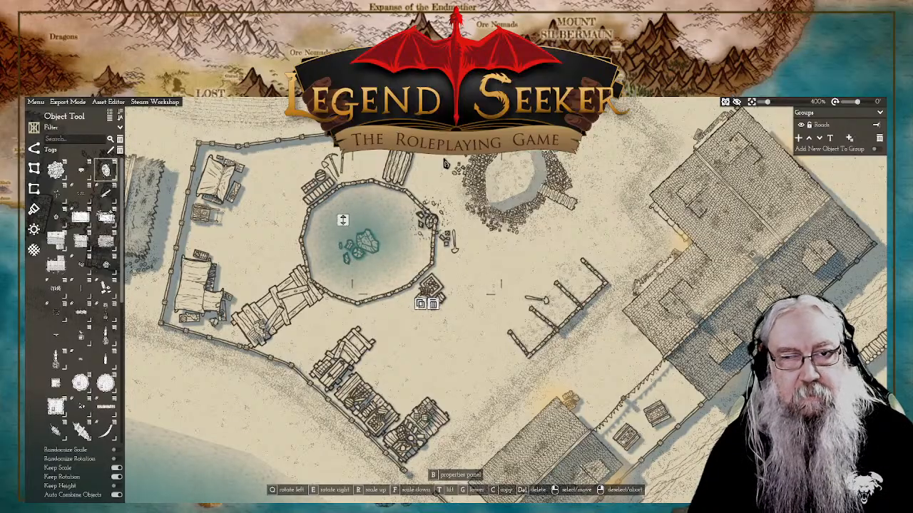
scroll(307, 241, "down", 3)
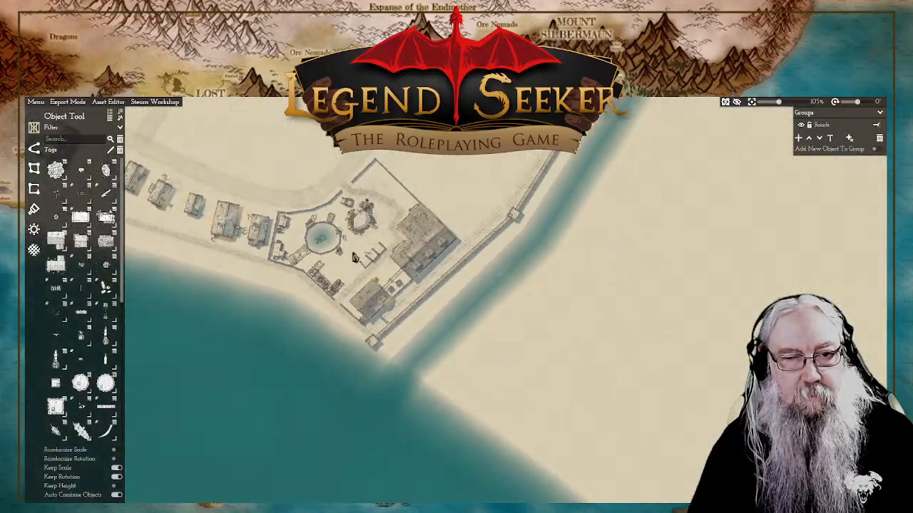
scroll(357, 258, "up", 3)
scroll(503, 296, "up", 6)
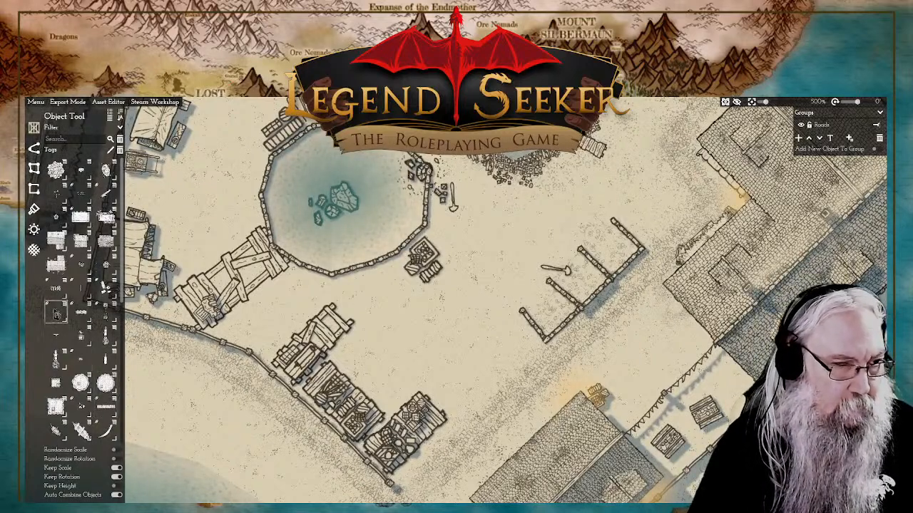
mouse_move(58, 314)
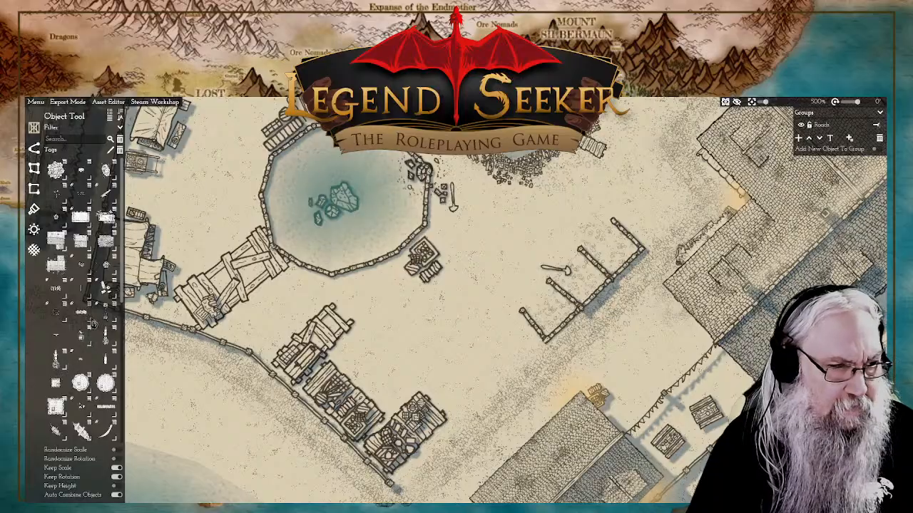
scroll(93, 325, "down", 3)
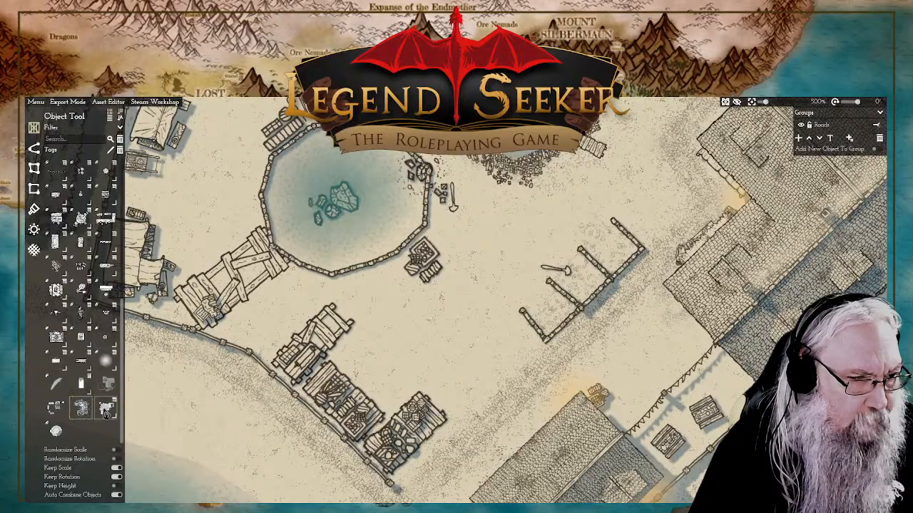
mouse_move(106, 413)
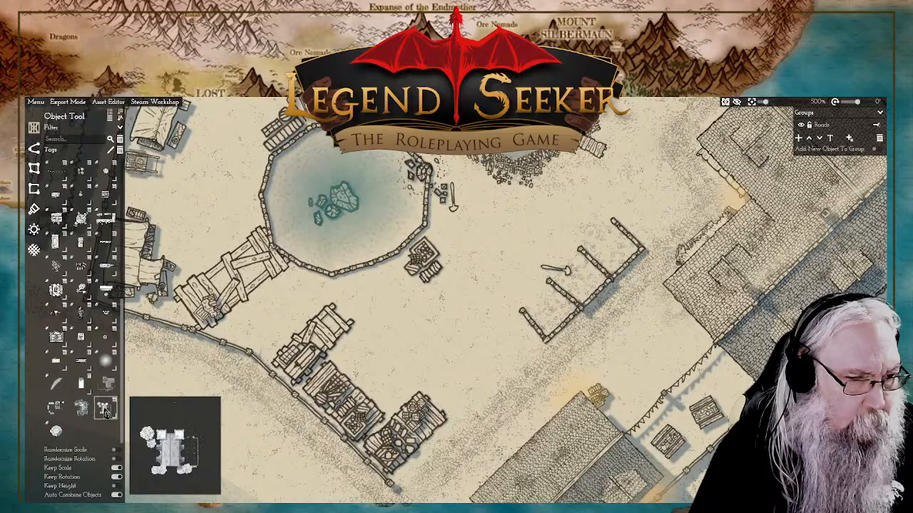
left_click(56, 413)
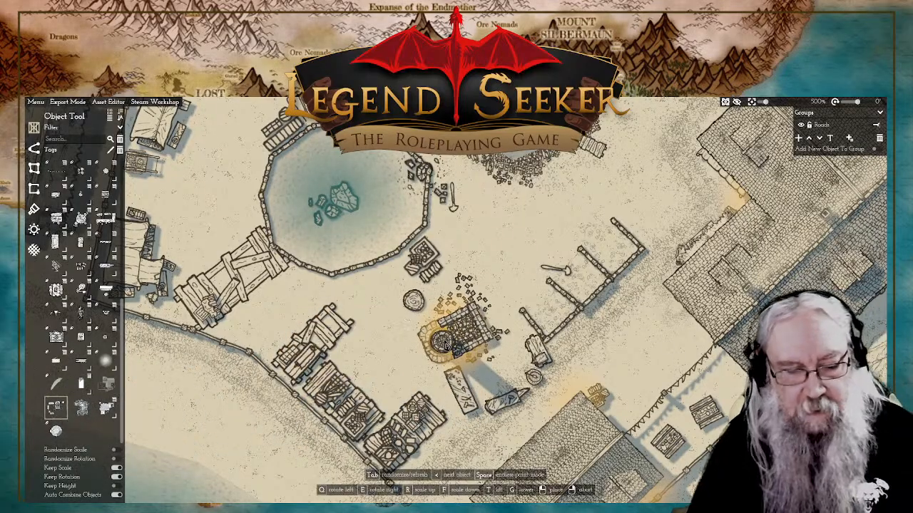
key("f")
key("f")
key("f")
key("f")
key("f")
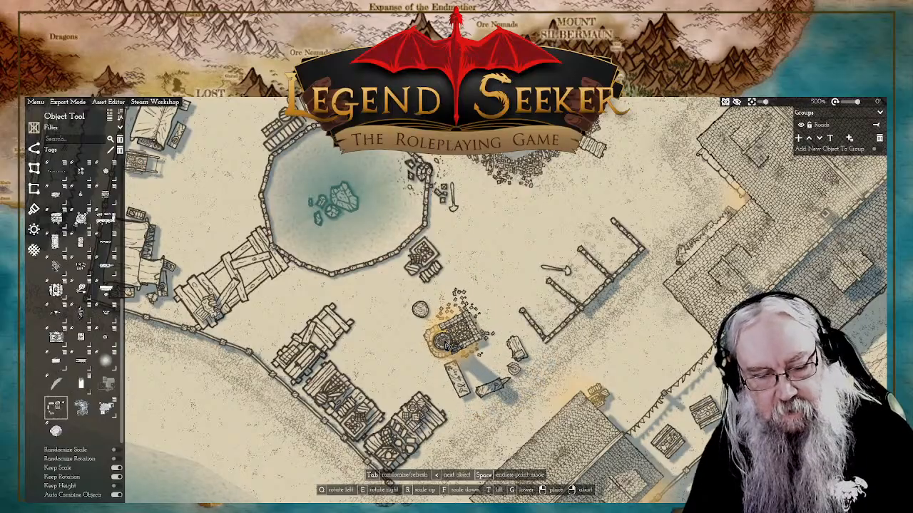
Step: Rotate the workshop cluster and place it between the walled bays and the smaller stone-roofed building
key("q")
key("q")
key("q")
key("q")
key("q")
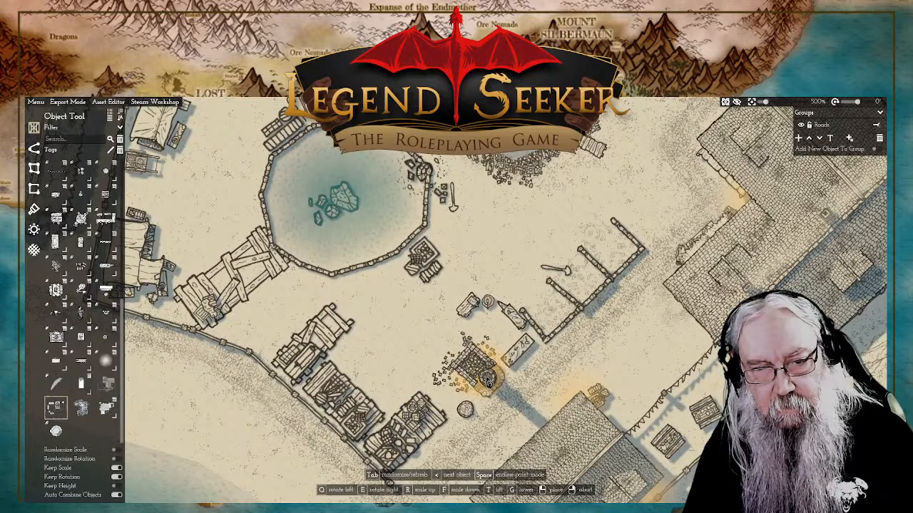
key("q")
key("q")
key("q")
key("q")
key("q")
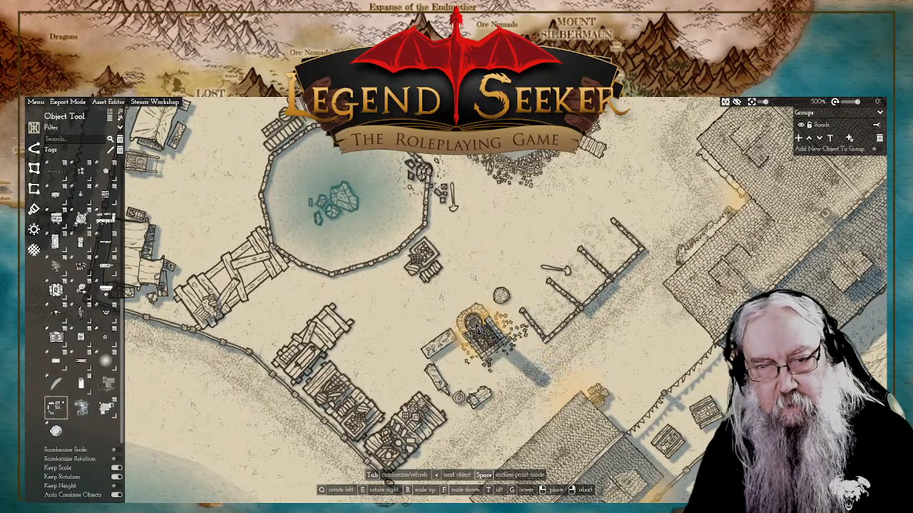
key("q")
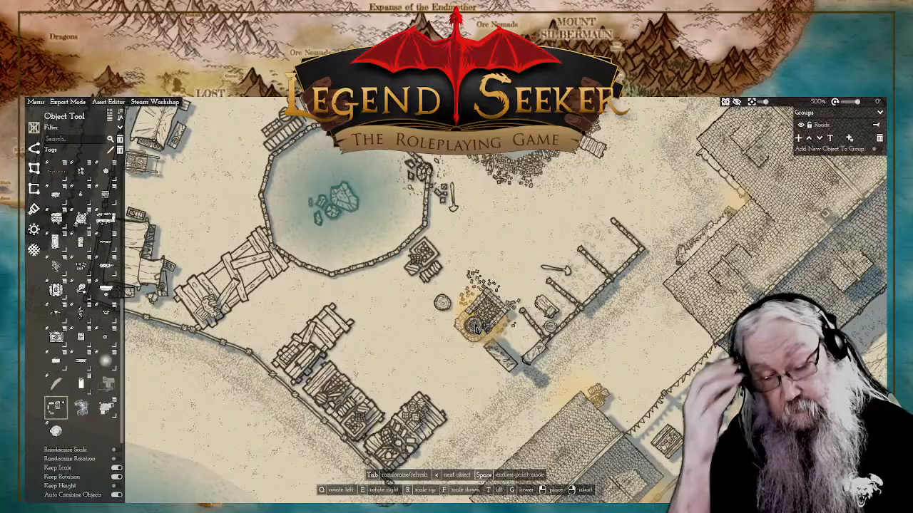
key("q")
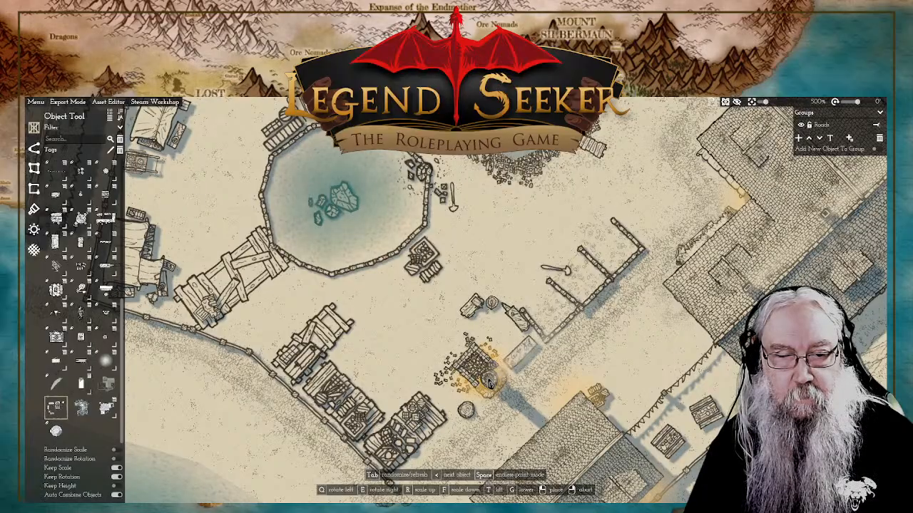
left_click(490, 384)
scroll(553, 347, "down", 5)
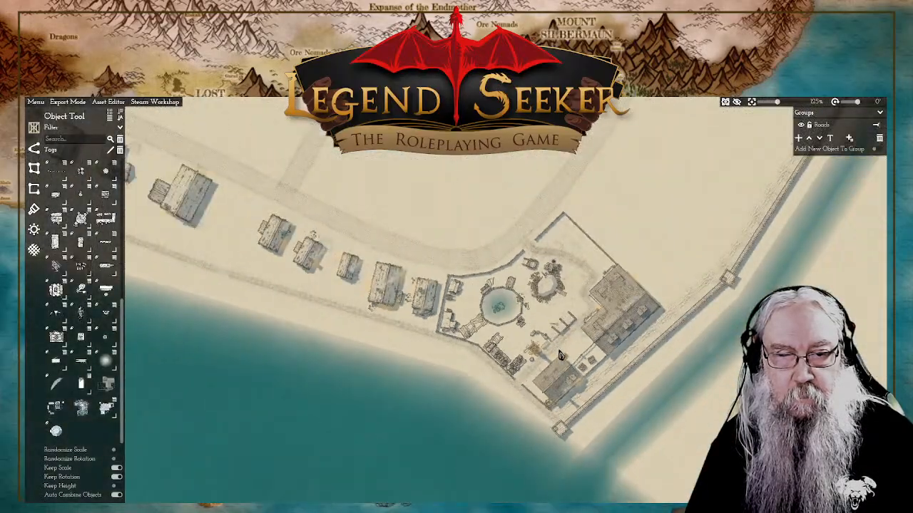
Step: Move the workshop cluster out of the courtyard into the compound's northern corner, inside the wall by the entrance
scroll(556, 351, "up", 6)
scroll(497, 338, "down", 5)
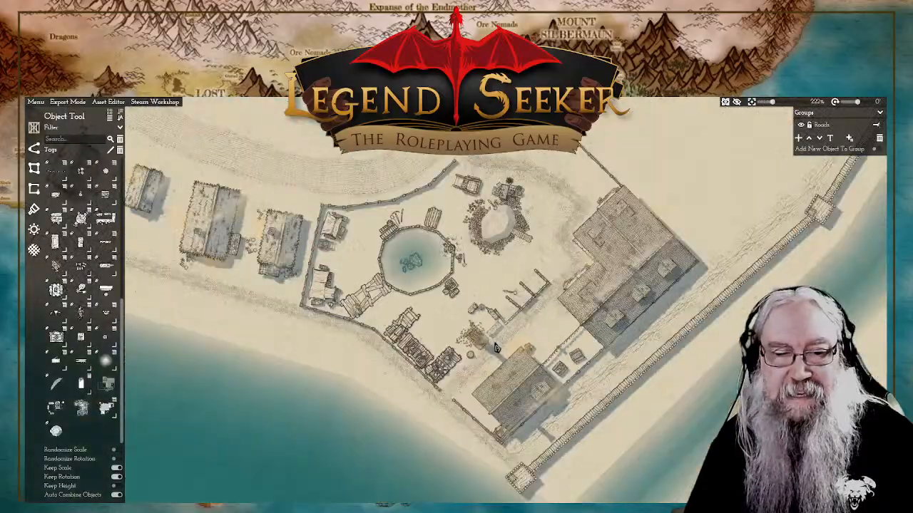
left_click(476, 340)
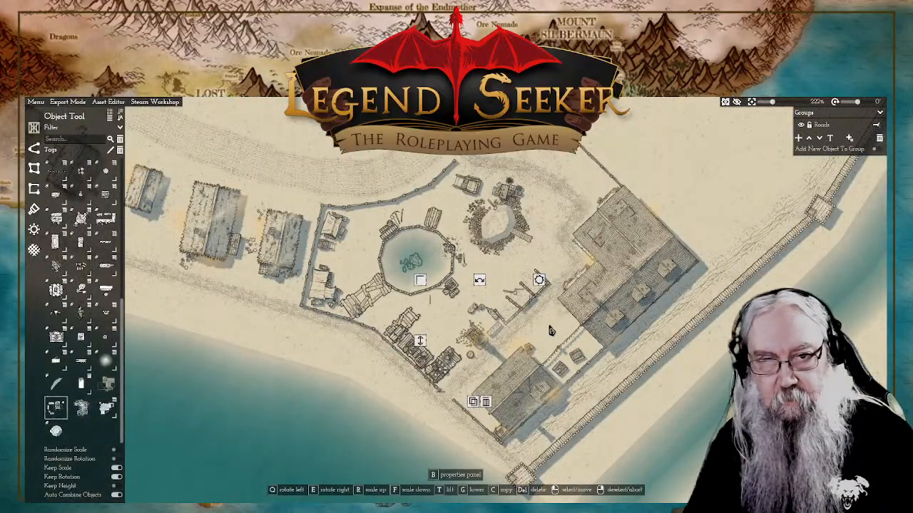
left_click_drag(472, 345, 541, 250)
scroll(531, 151, "up", 2)
right_click(660, 228)
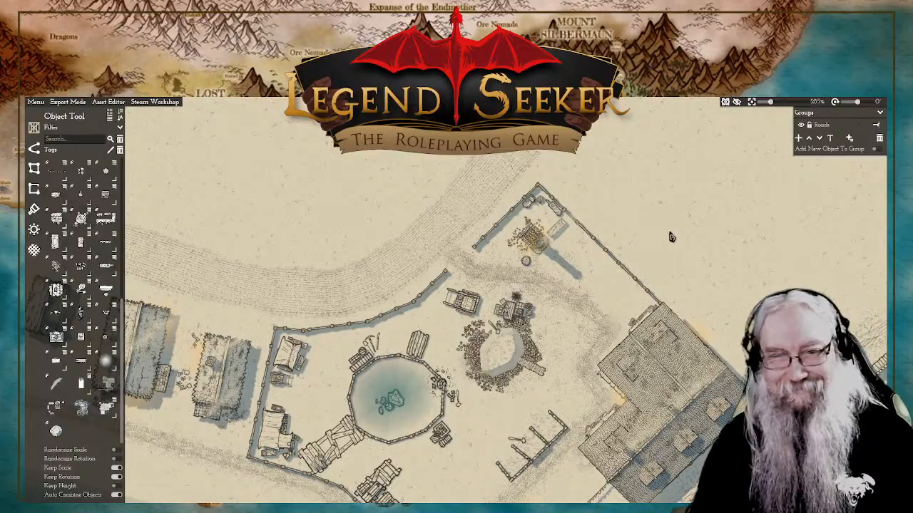
Step: Place a small wooden hatch, rotated to match the wall, against the larger stone-roofed building's corner in the fenced yard between both buildings
left_click_drag(671, 234, 686, 220)
scroll(629, 299, "up", 5)
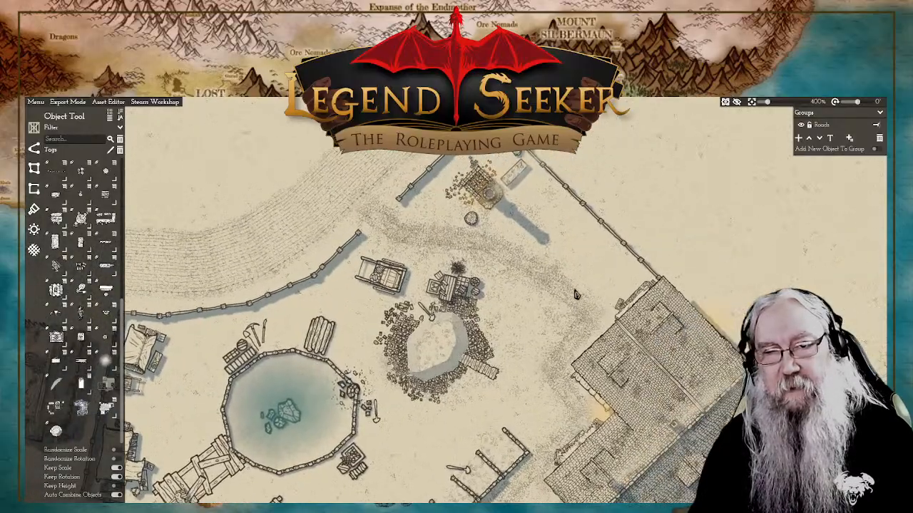
scroll(567, 285, "up", 2)
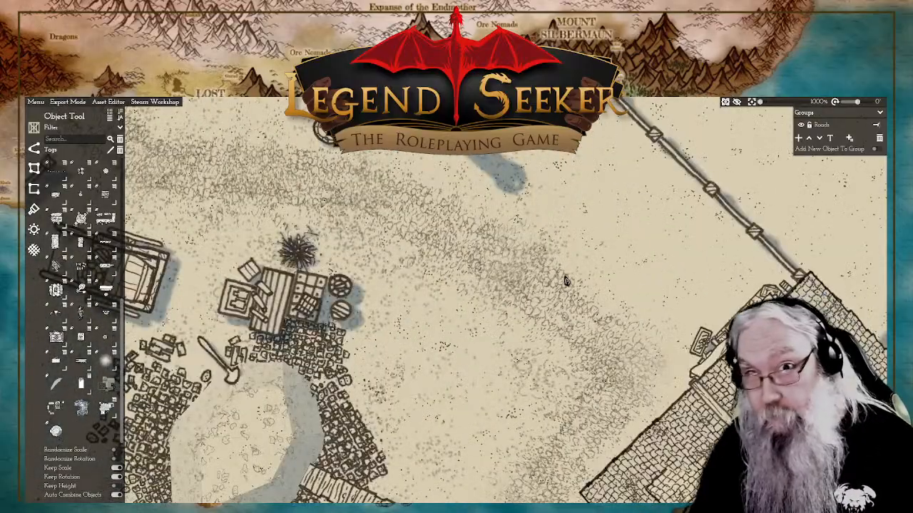
left_click_drag(651, 222, 582, 262)
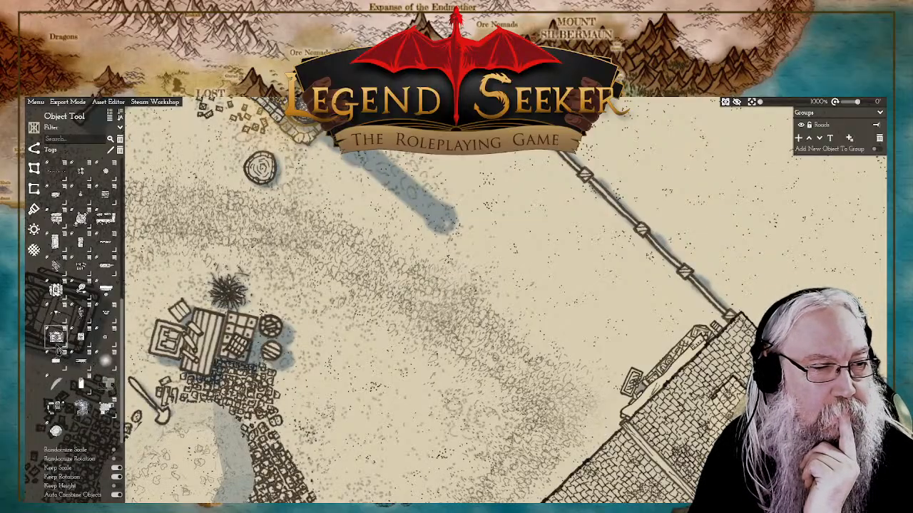
left_click(80, 337)
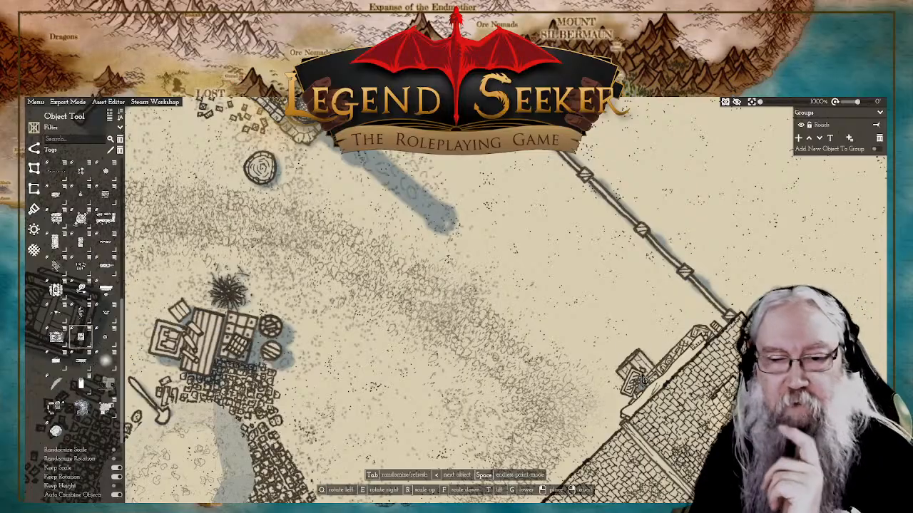
left_click_drag(644, 380, 512, 195)
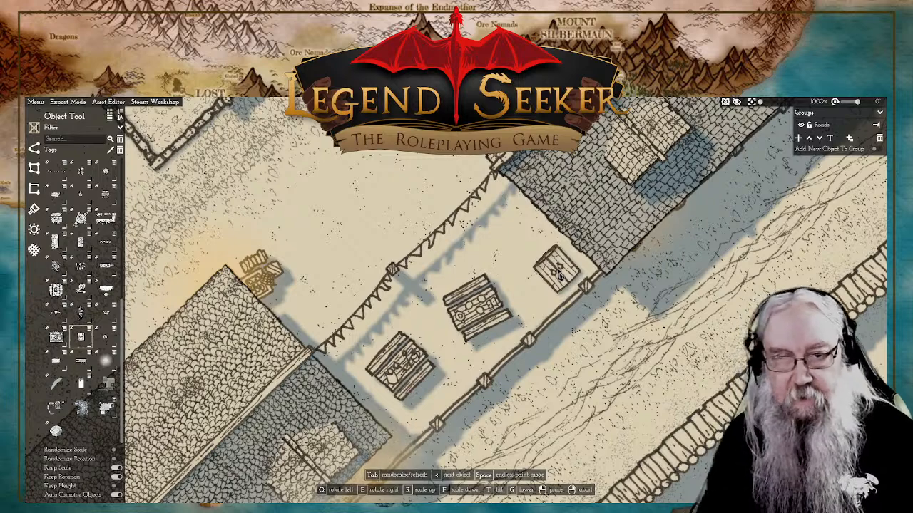
key("e")
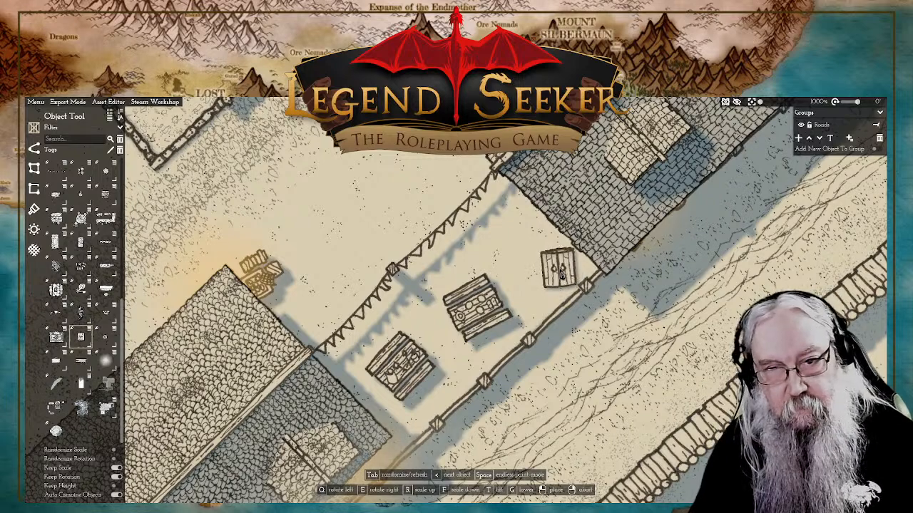
key("e")
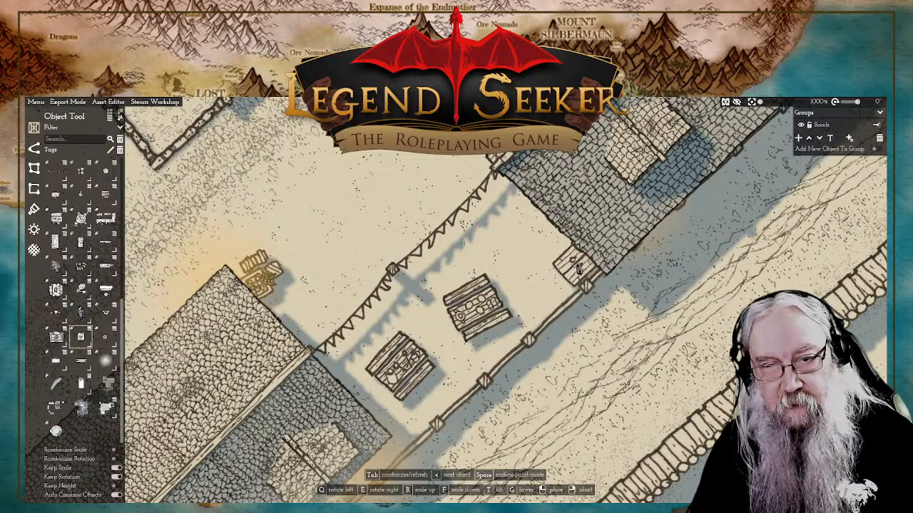
left_click(579, 266)
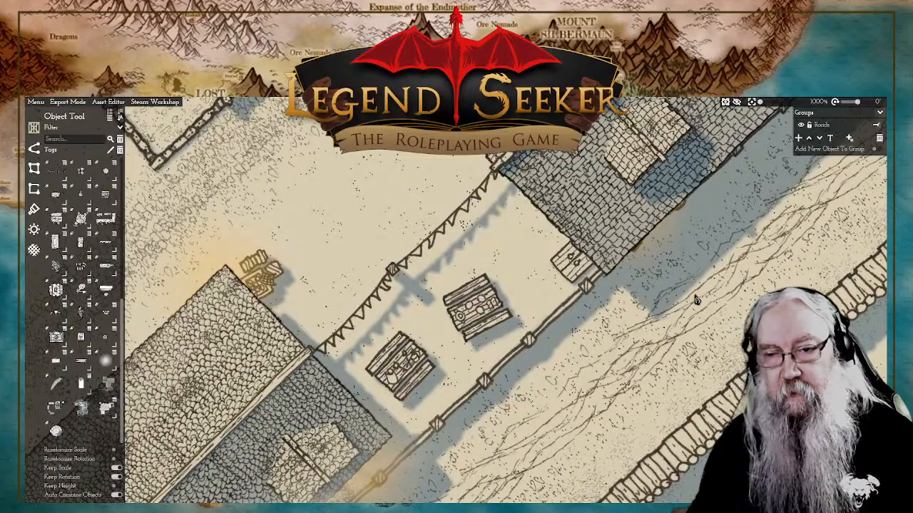
Step: Review the finished compound and the coastline between it and the round tower for bare stretches of beach
scroll(696, 300, "down", 5)
left_click_drag(706, 258, 662, 296)
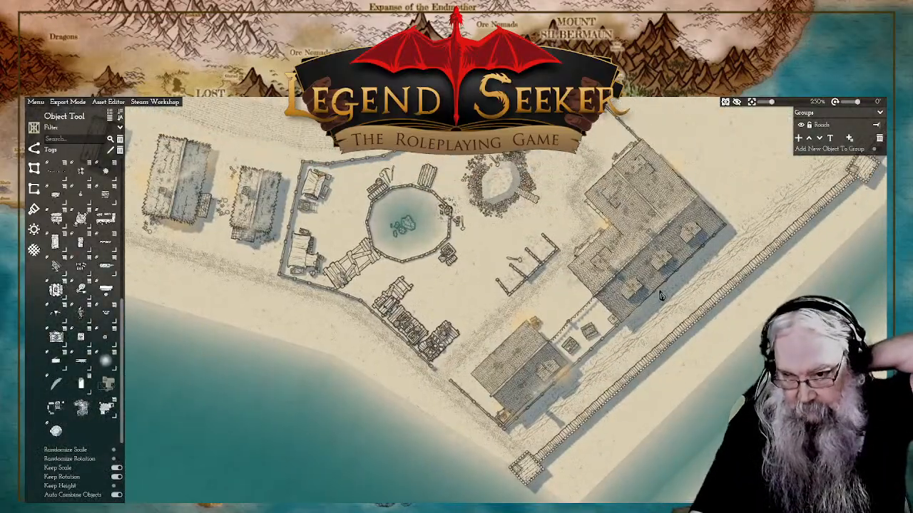
left_click_drag(584, 363, 663, 312)
left_click_drag(663, 207, 612, 340)
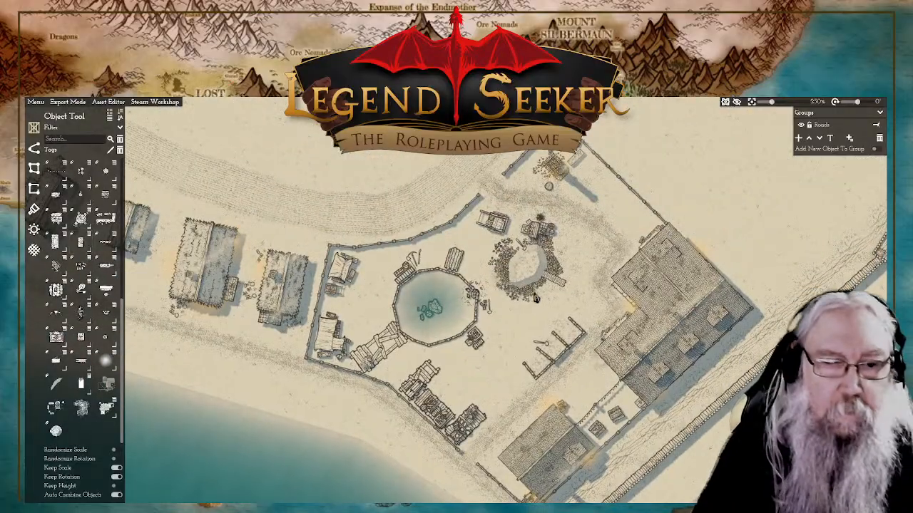
scroll(542, 303, "down", 2)
left_click_drag(489, 327, 507, 316)
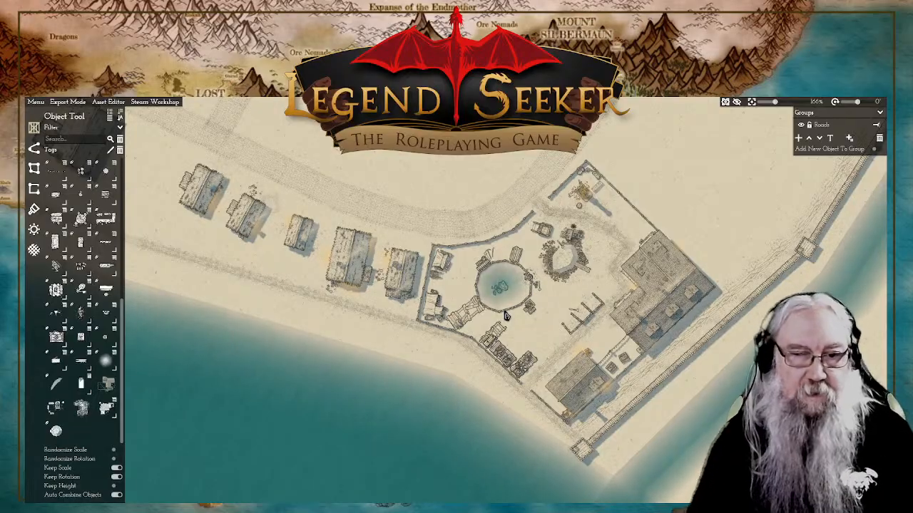
left_click_drag(457, 283, 788, 354)
left_click_drag(587, 307, 544, 296)
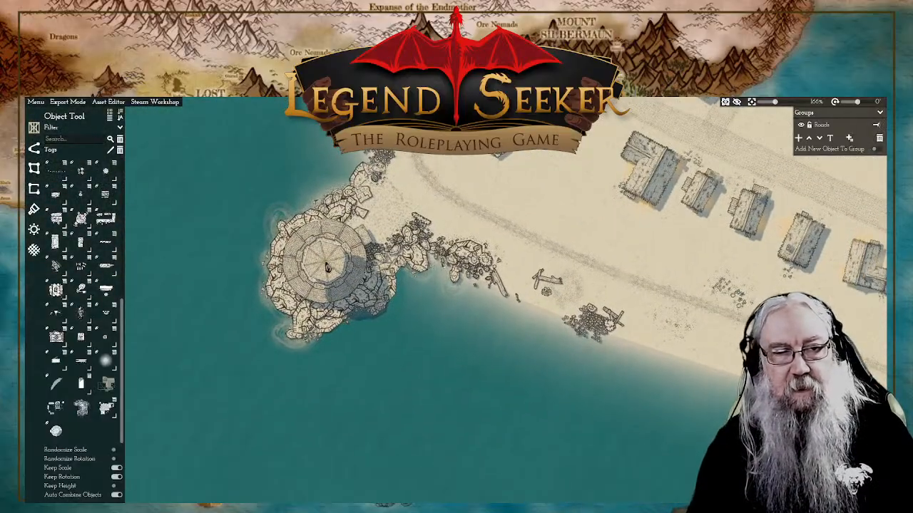
left_click_drag(602, 278, 402, 242)
left_click_drag(691, 363, 516, 269)
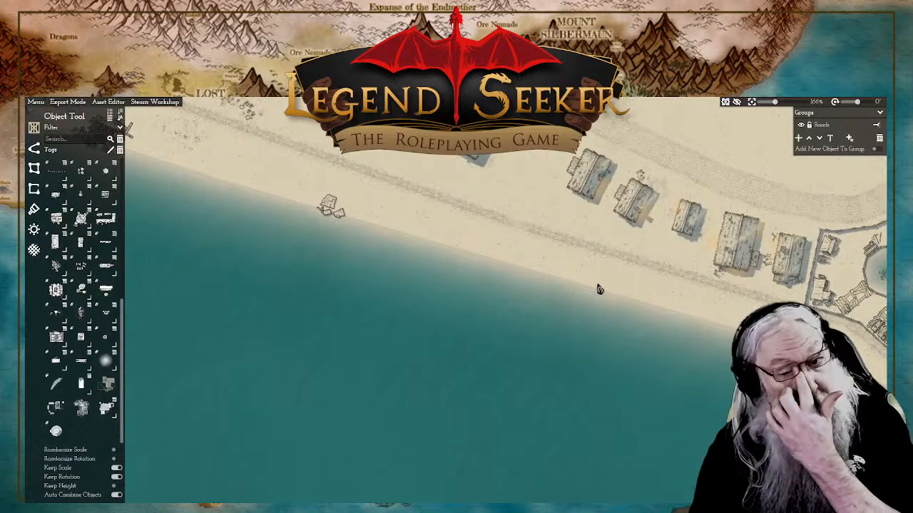
left_click_drag(689, 299, 143, 257)
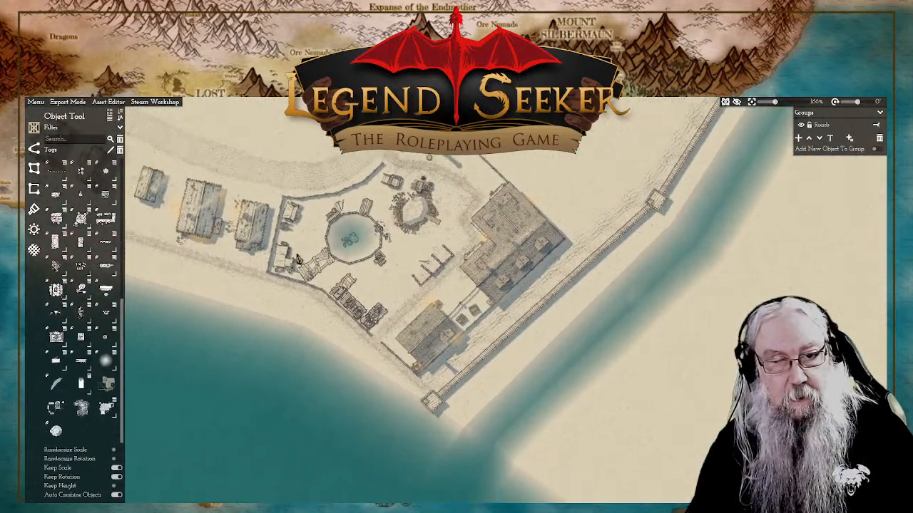
left_click_drag(382, 188, 634, 281)
scroll(211, 317, "down", 9)
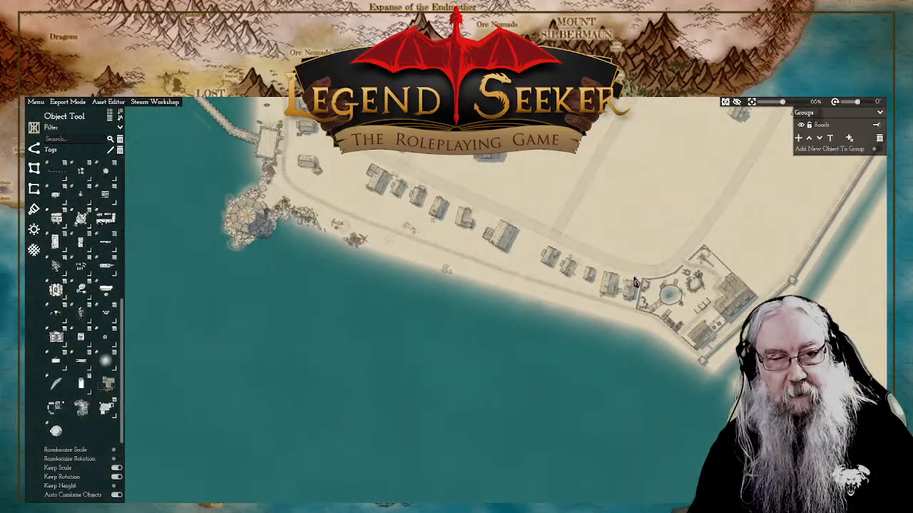
scroll(488, 282, "up", 1)
left_click_drag(412, 270, 494, 283)
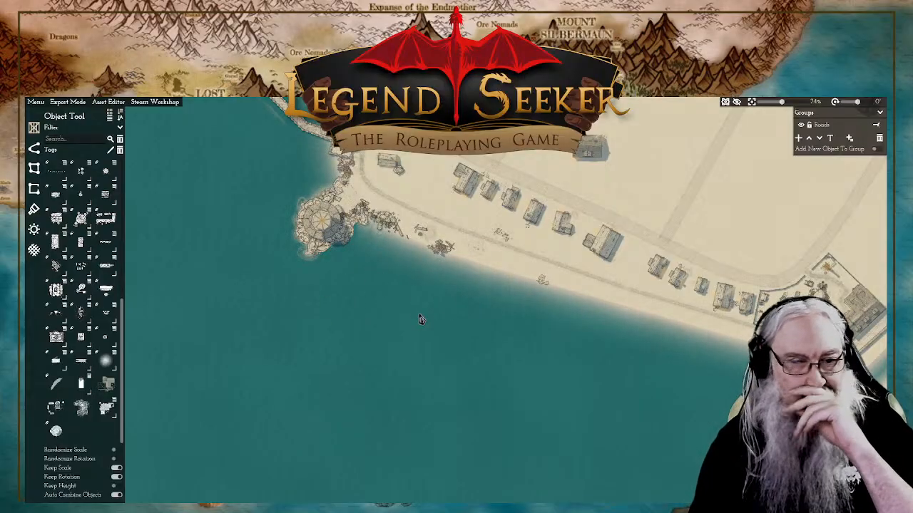
scroll(337, 251, "up", 3)
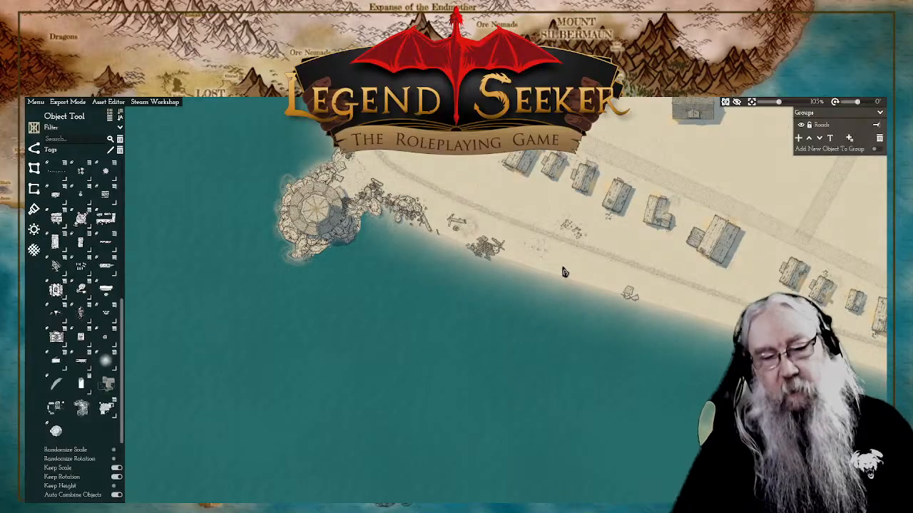
left_click_drag(566, 268, 549, 276)
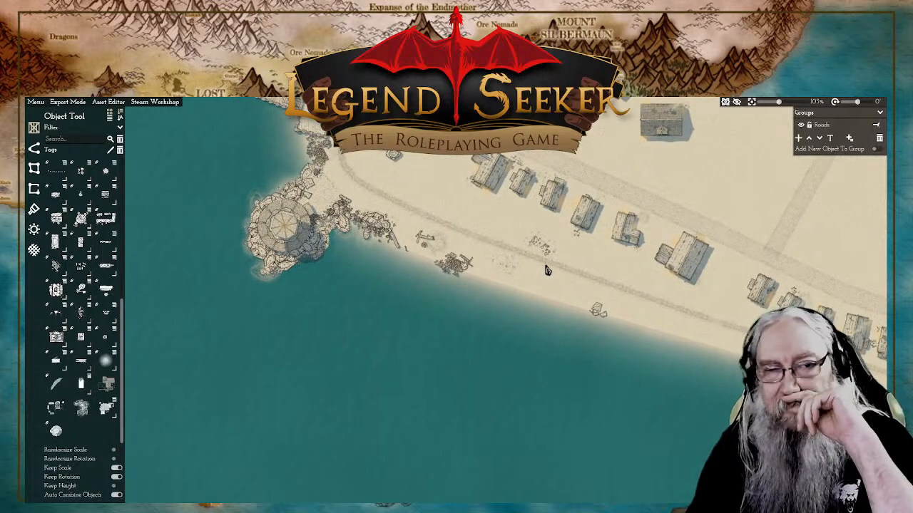
left_click_drag(548, 297, 509, 300)
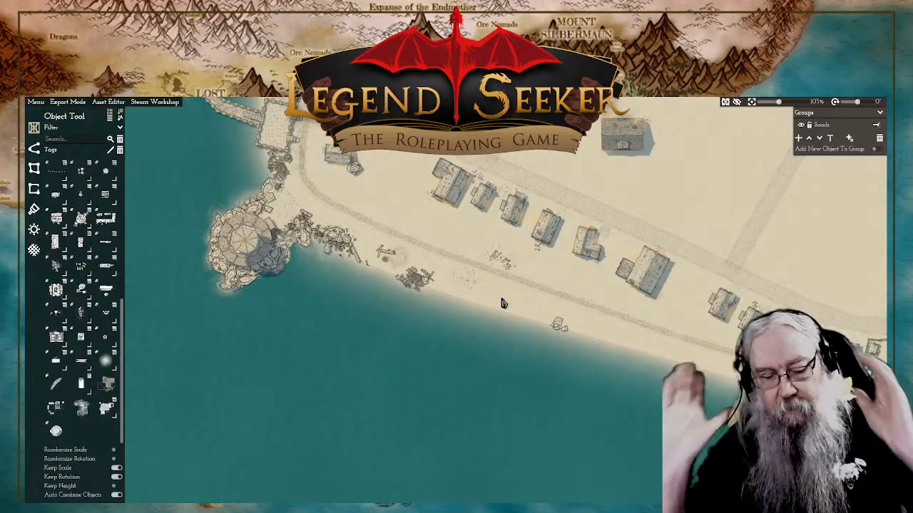
Step: Copy a boulder from the round tower's rocky base and place it on the shoreline just west of the small rock pile
left_click(273, 271)
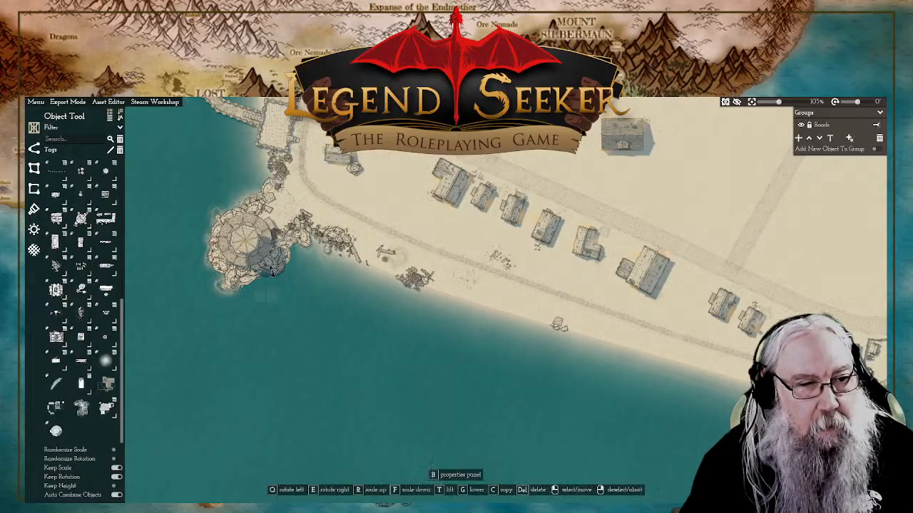
key("c")
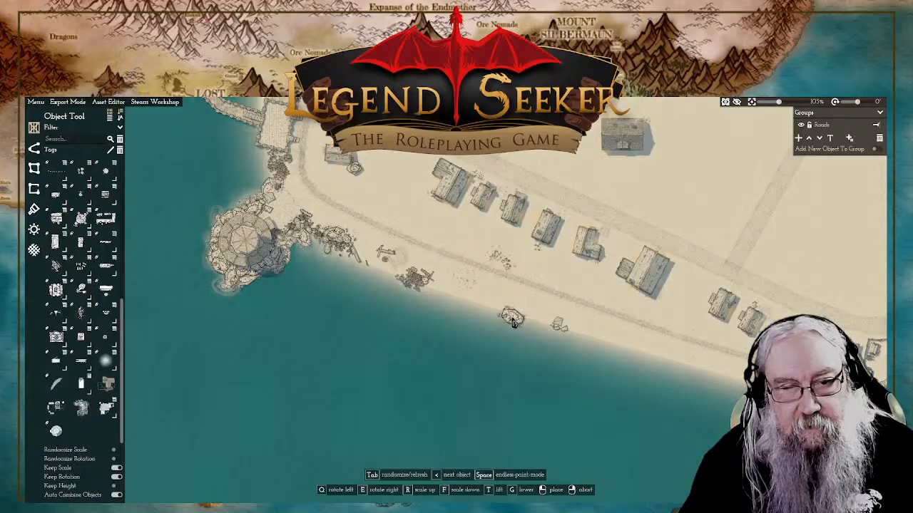
left_click(523, 323)
scroll(527, 331, "up", 4)
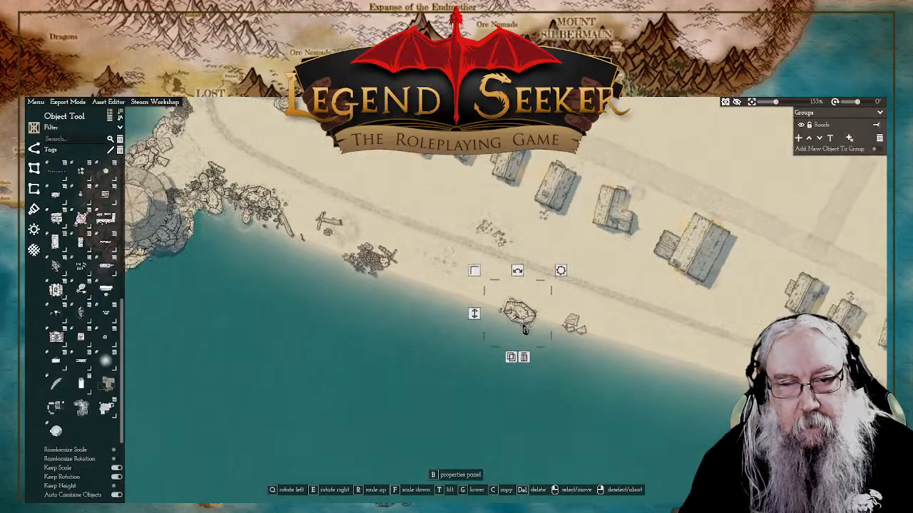
Step: Choose the small rock object and place rocks at the waterline between the wreckage pile and the copied boulder
scroll(105, 214, "up", 5)
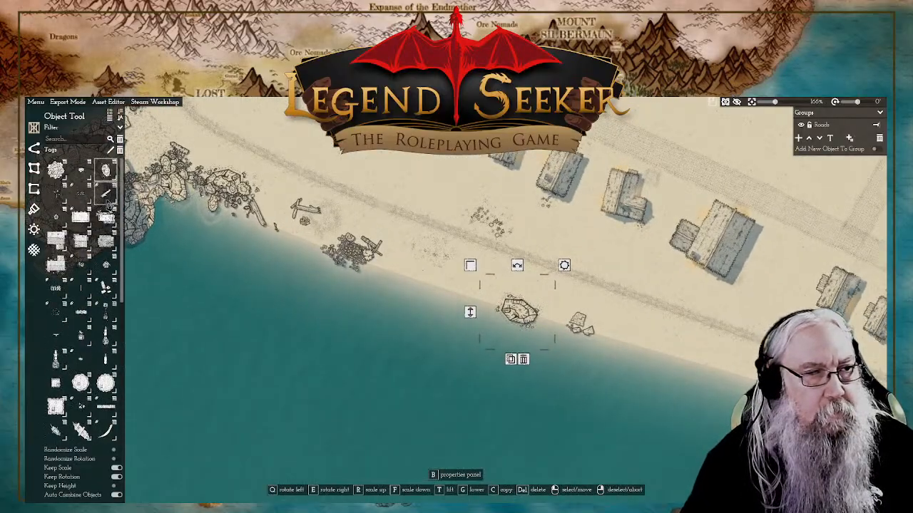
left_click(105, 169)
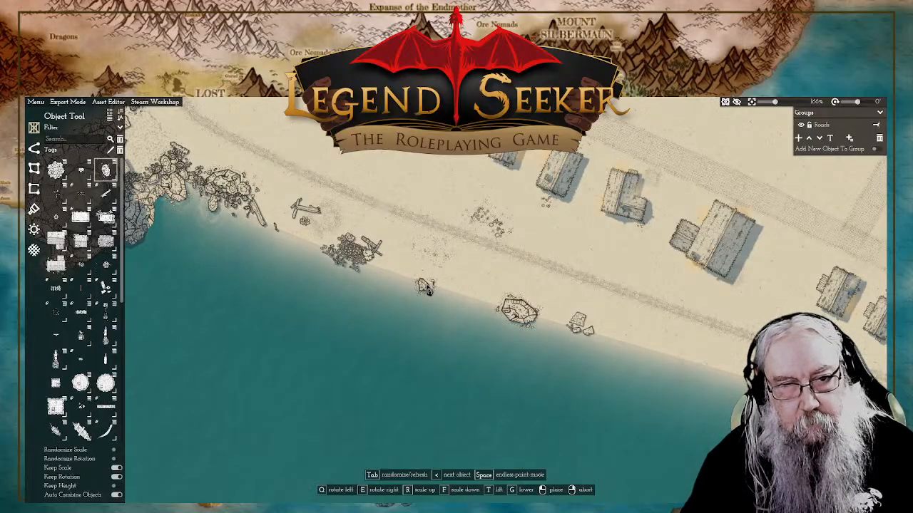
left_click(430, 287)
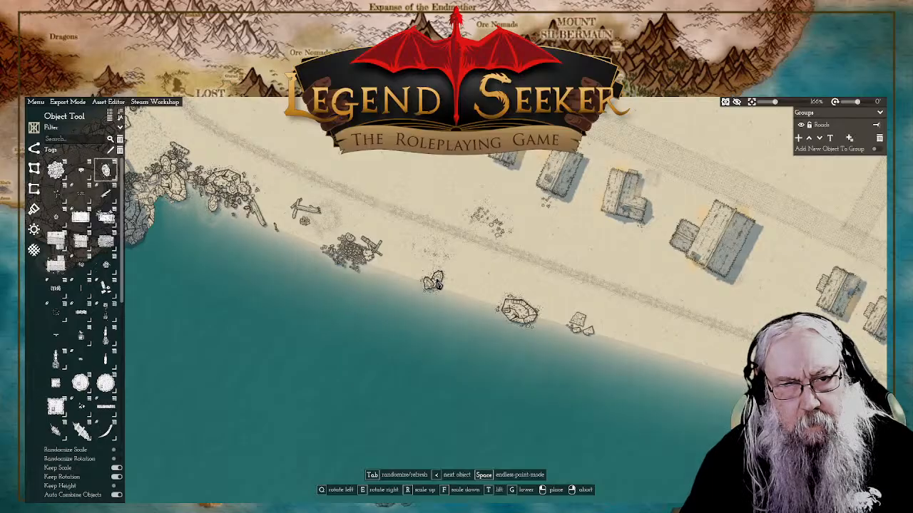
left_click(447, 279)
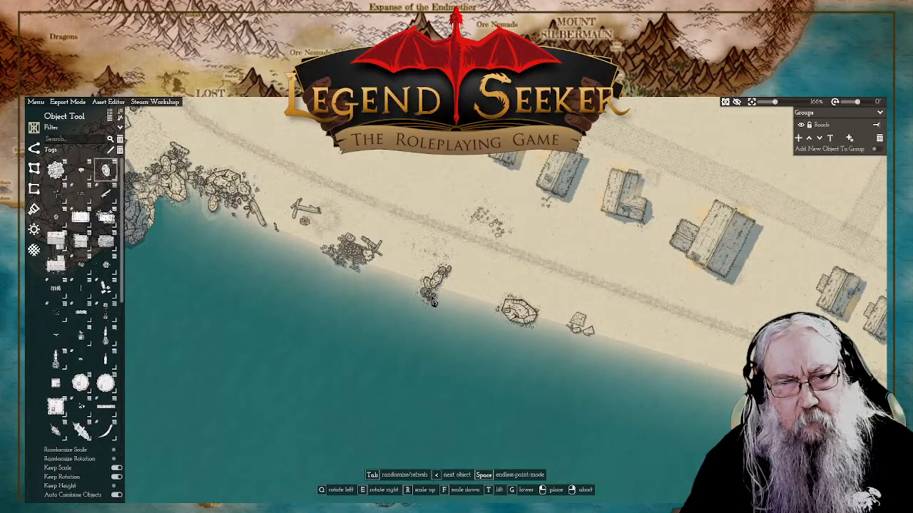
Step: Extend the rock line into the water with varied rock shapes and add small rocks on the boulder's seaward side
key("Tab")
key("Tab")
key("Tab")
key("Tab")
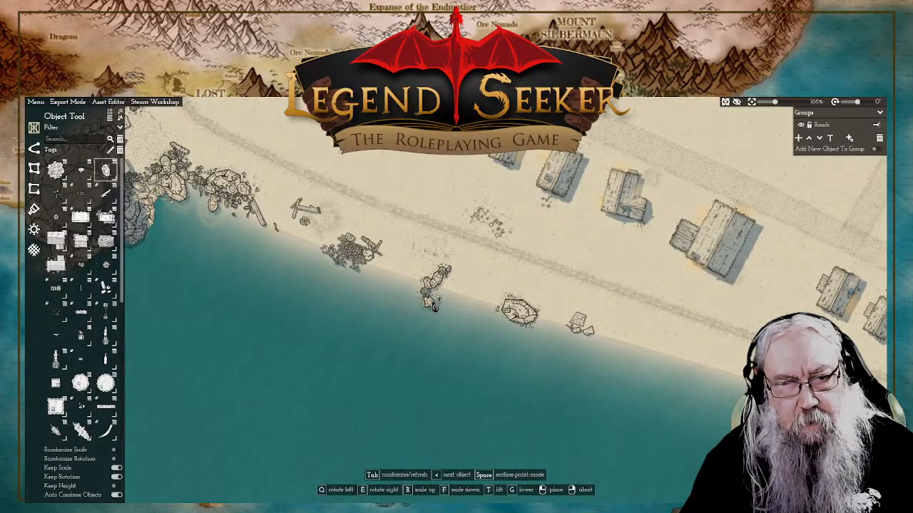
left_click(431, 306)
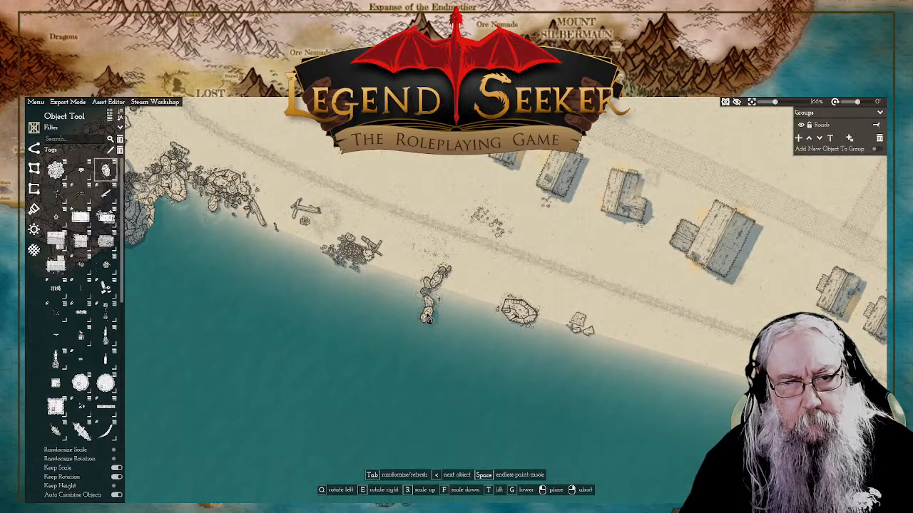
left_click(428, 319)
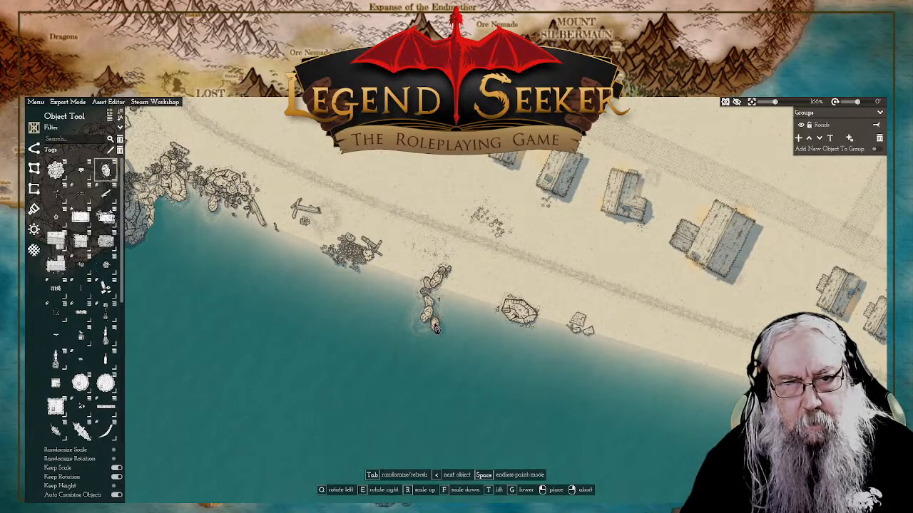
key("Tab")
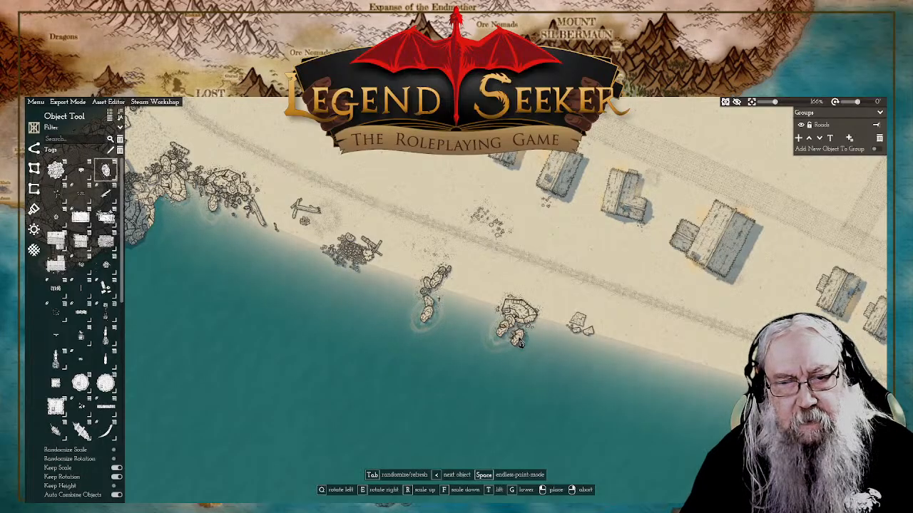
Step: Copy the large boulder from the eastern outcrop to the seaward end of the western rock line and raise its height
right_click(532, 325)
left_click(534, 323)
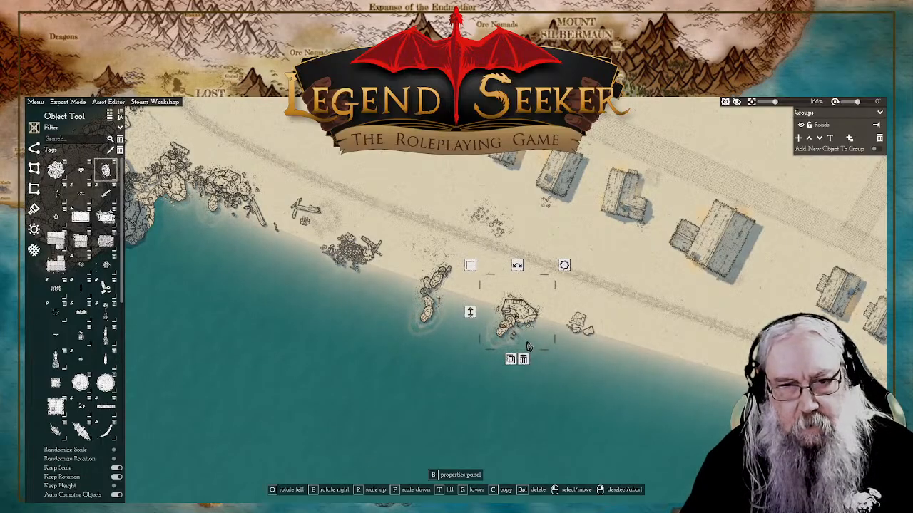
left_click(511, 359)
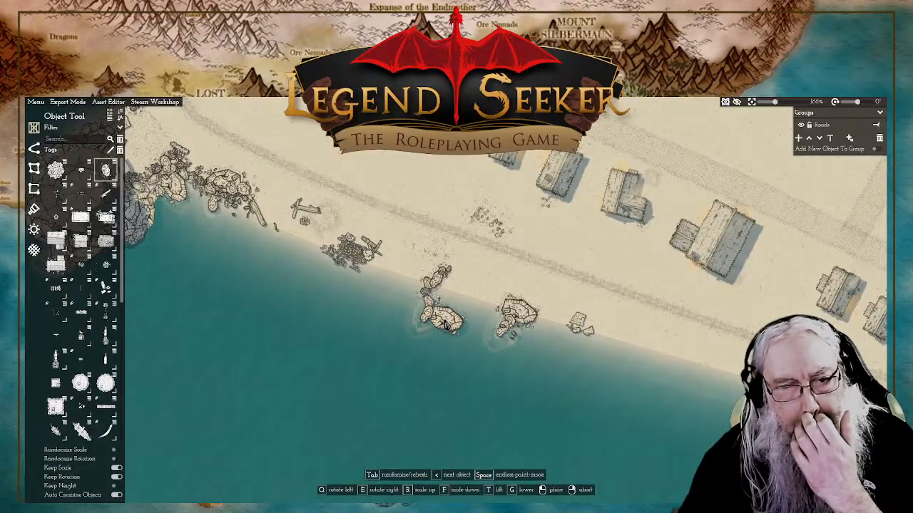
left_click(444, 325)
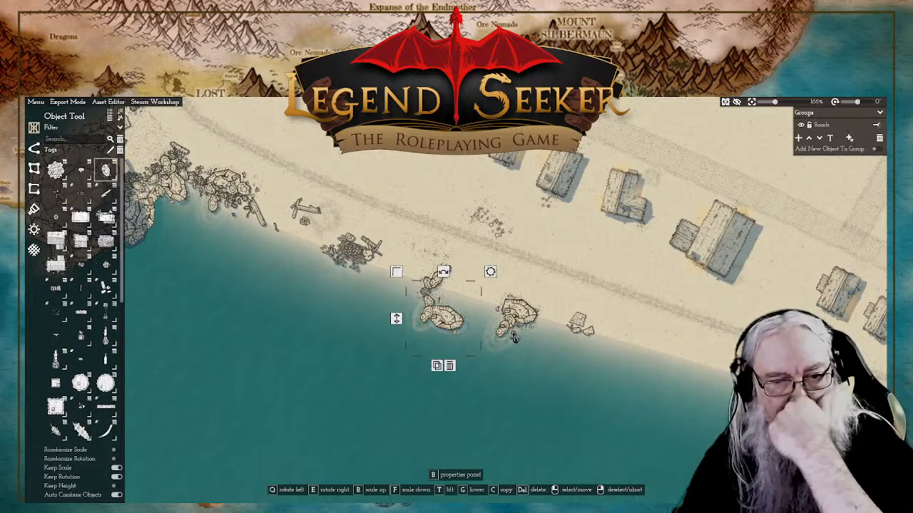
right_click(394, 320)
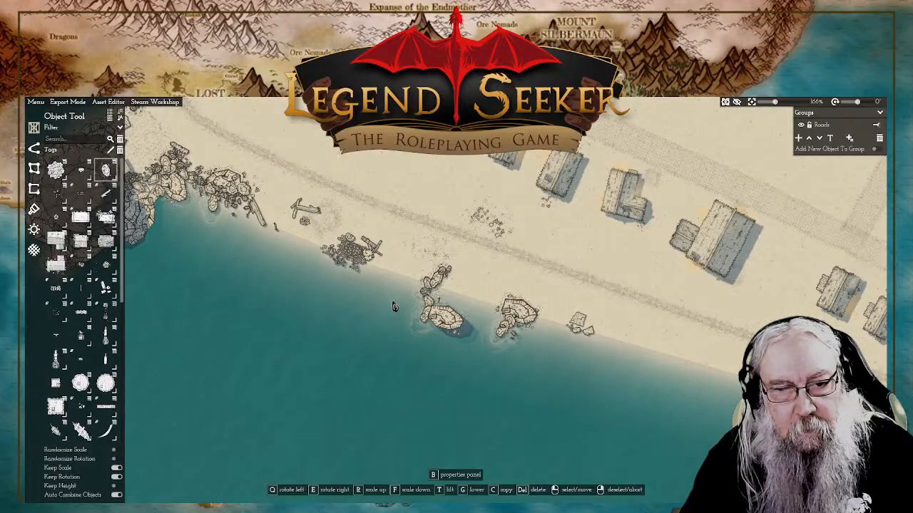
left_click(393, 307)
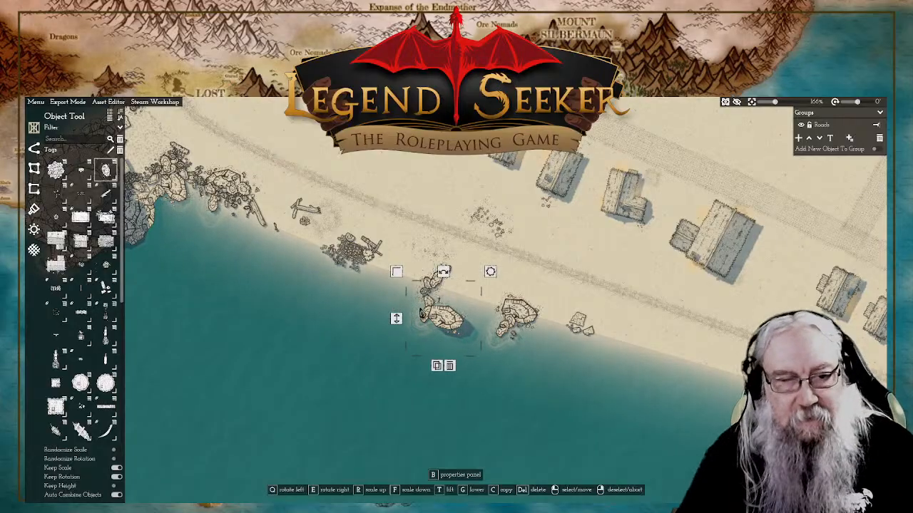
mouse_move(450, 325)
left_mouse_down()
mouse_move(464, 331)
mouse_move(448, 323)
left_mouse_up()
left_click(285, 312)
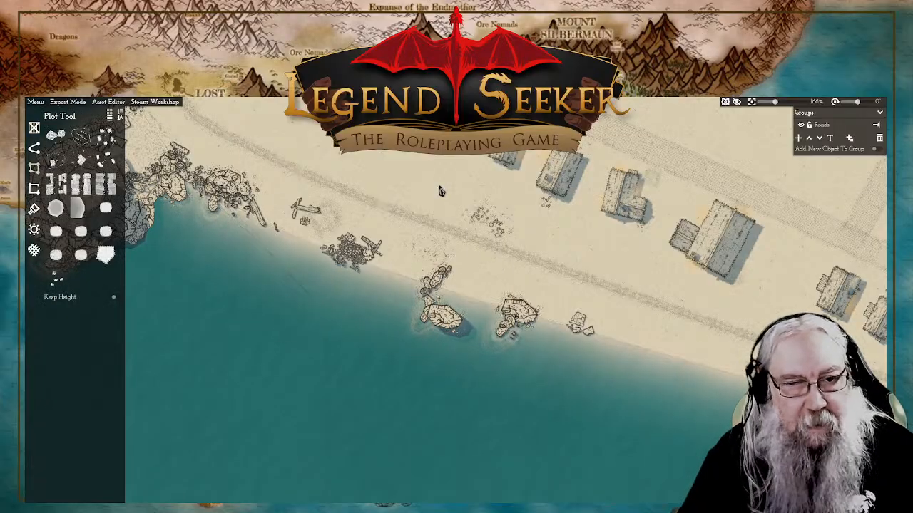
Step: Choose the small rock object, turn off Keep Scale and place varied rocks at the seaward tip of the eastern outcrop
left_click(106, 136)
left_click(35, 130)
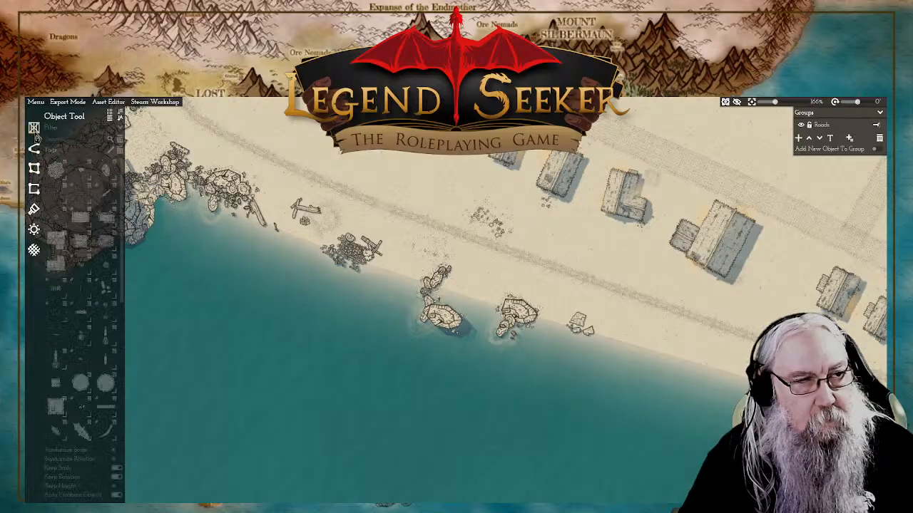
left_click(107, 178)
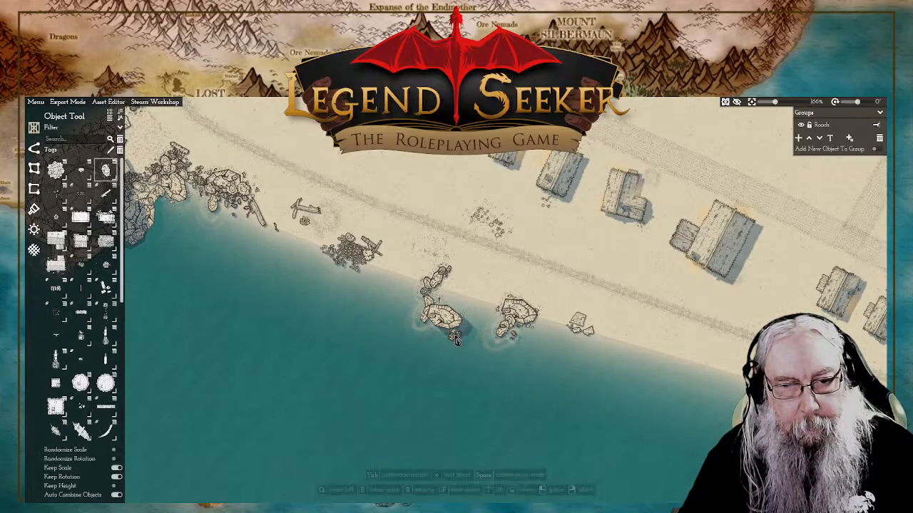
key("Tab")
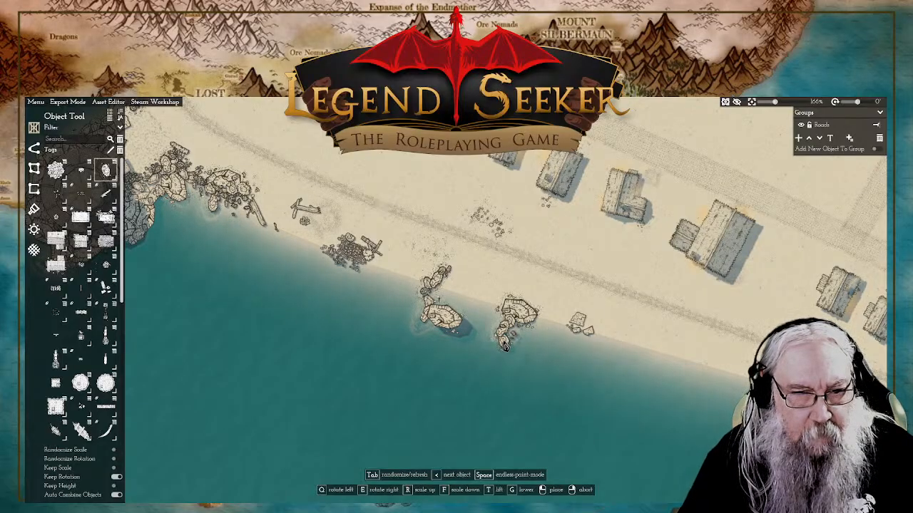
left_click(506, 345)
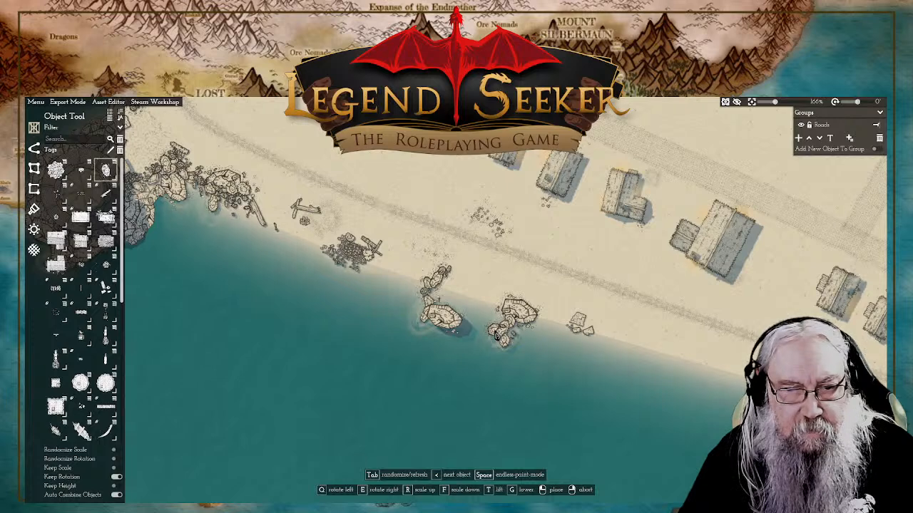
right_click(476, 343)
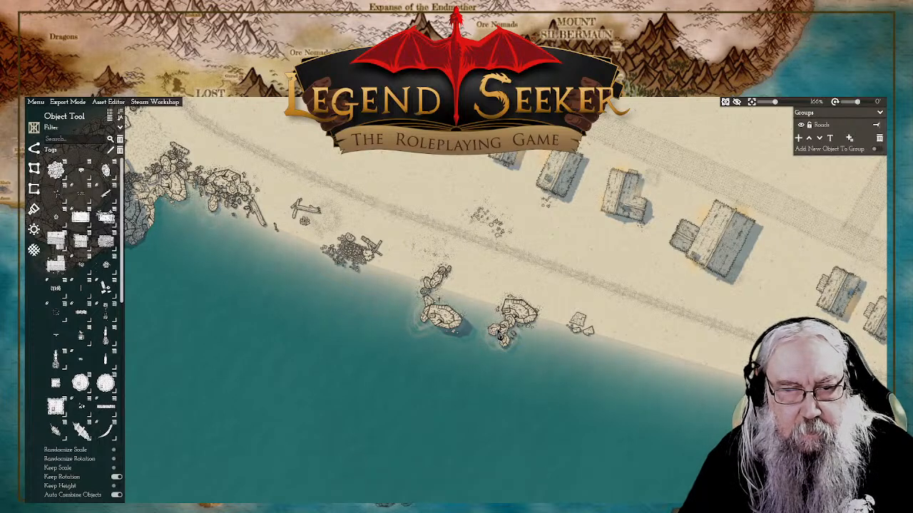
left_click(499, 335)
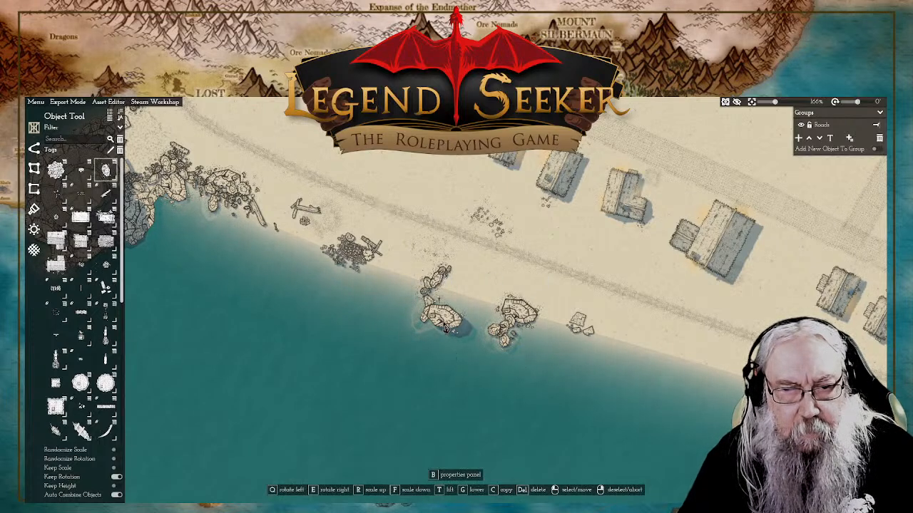
left_click(480, 351)
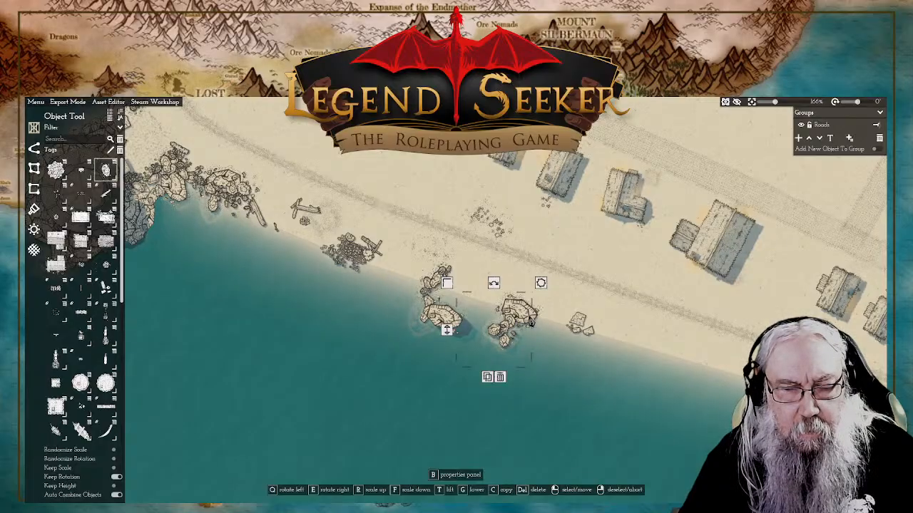
left_click(34, 168)
right_click(431, 189)
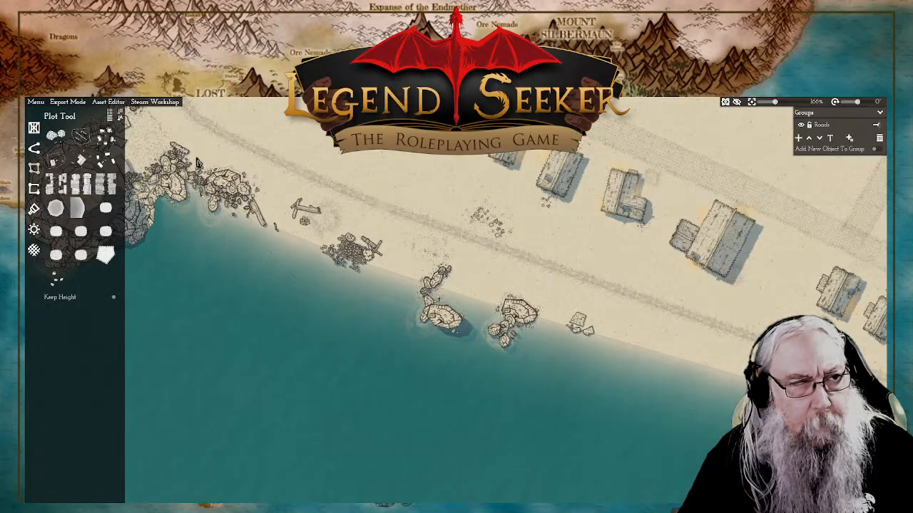
left_click(33, 147)
Step: Check the coast around the round tower and stone pier, and add a small rock in the water on the western outcrop's west side
left_click(106, 170)
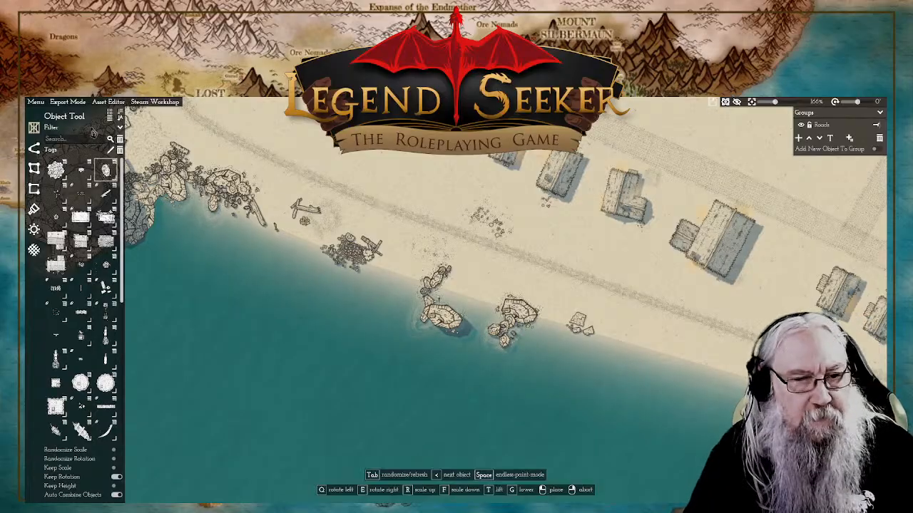
scroll(506, 270, "down", 3)
scroll(506, 270, "down", 4)
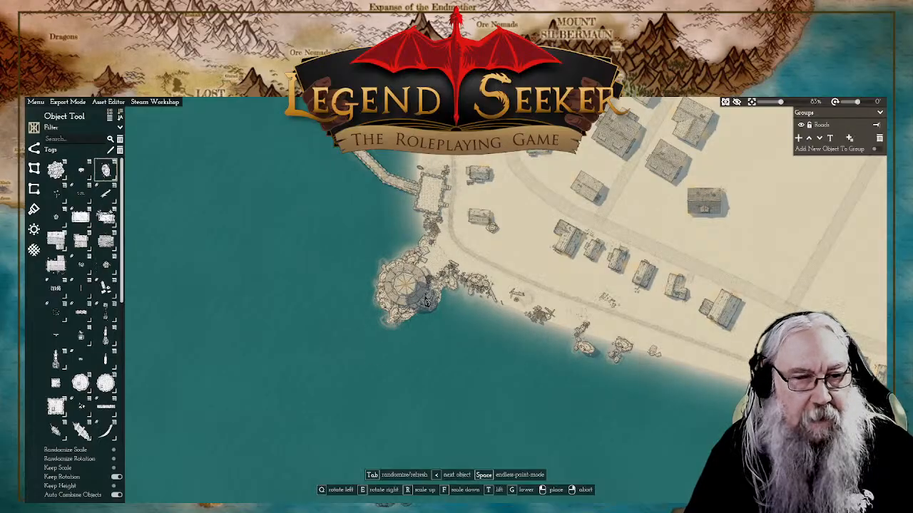
left_click_drag(457, 300, 413, 308)
left_click_drag(338, 212, 383, 305)
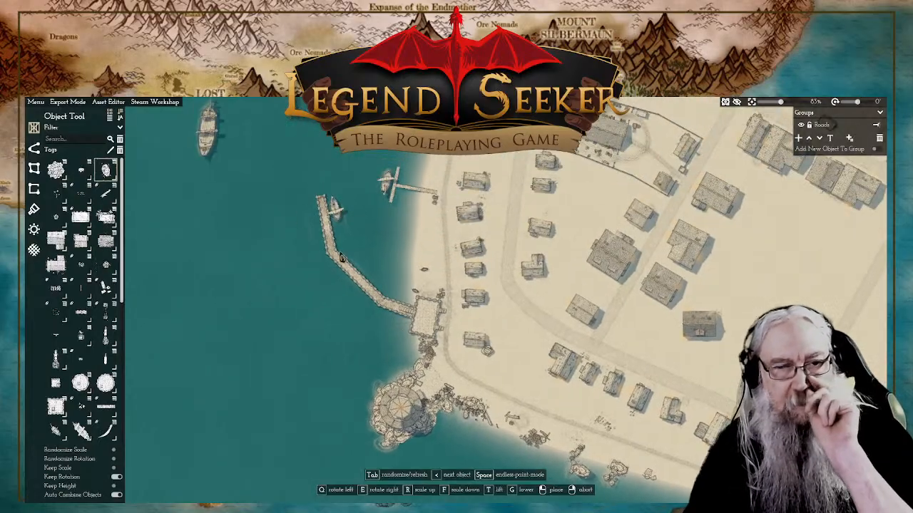
left_click_drag(539, 336, 459, 262)
left_click_drag(514, 310, 494, 302)
scroll(493, 302, "up", 3)
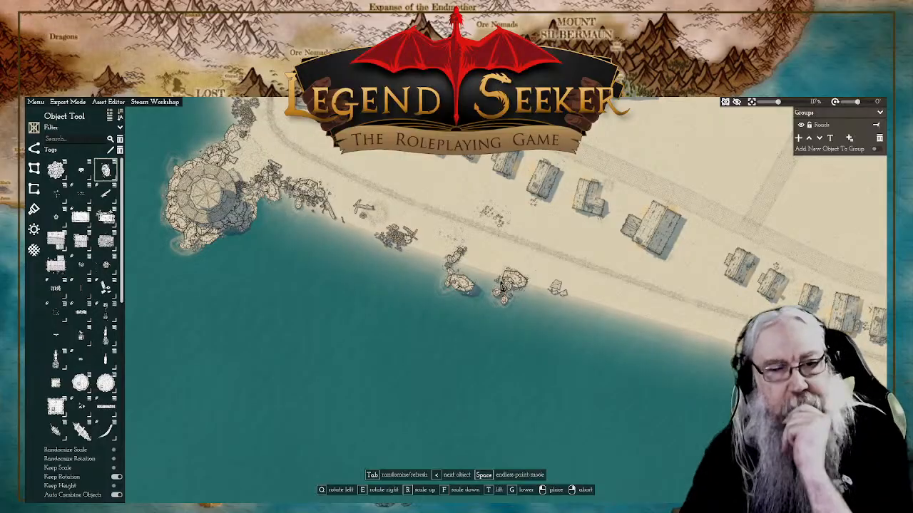
scroll(476, 295, "up", 5)
scroll(451, 302, "up", 2)
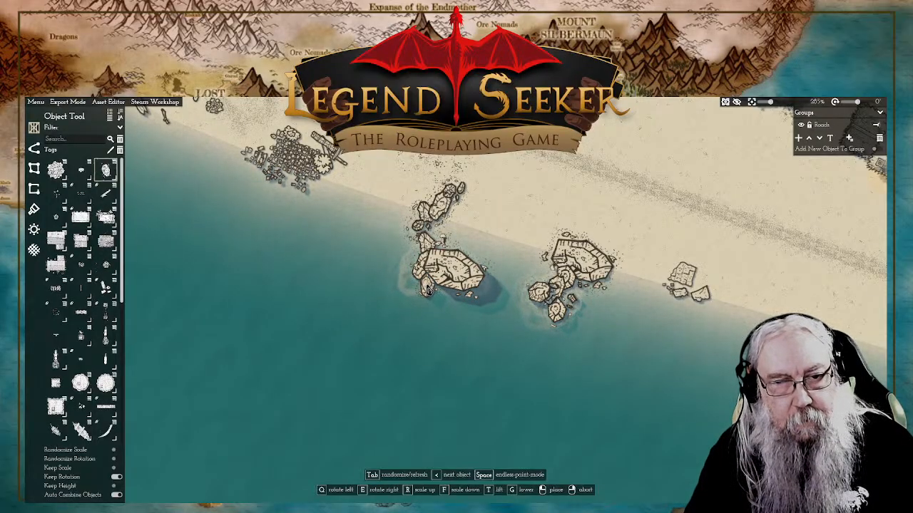
left_click(410, 289)
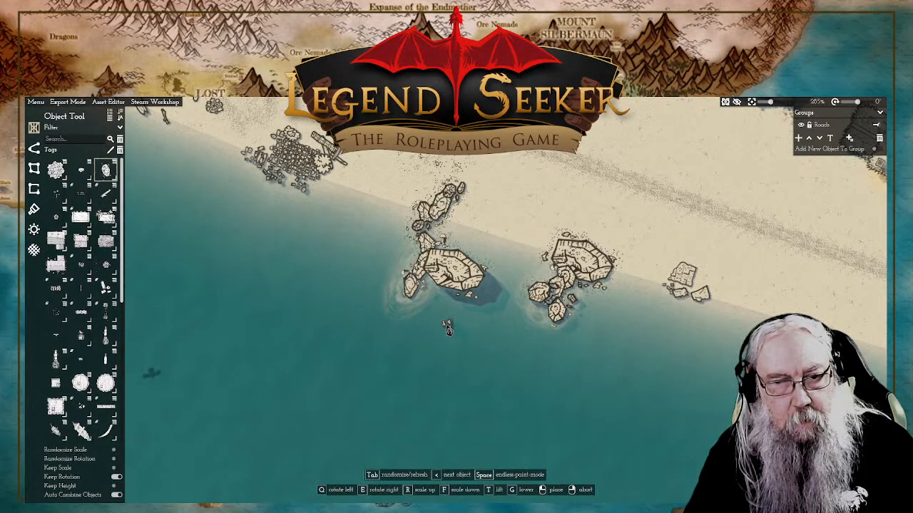
right_click(318, 317)
Step: Place overlapping, rotated copies of the eastern outcrop's large boulder on the seaward side of the western outcrop
left_click(406, 281)
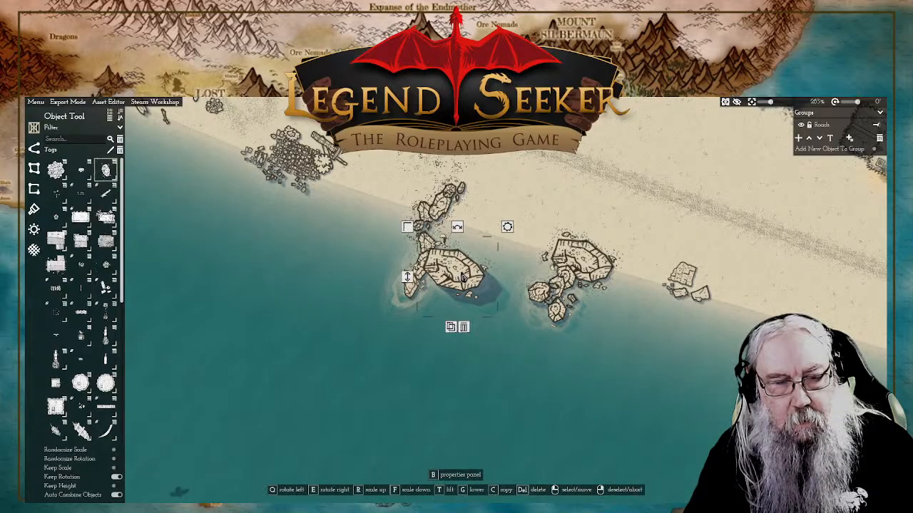
left_click(450, 327)
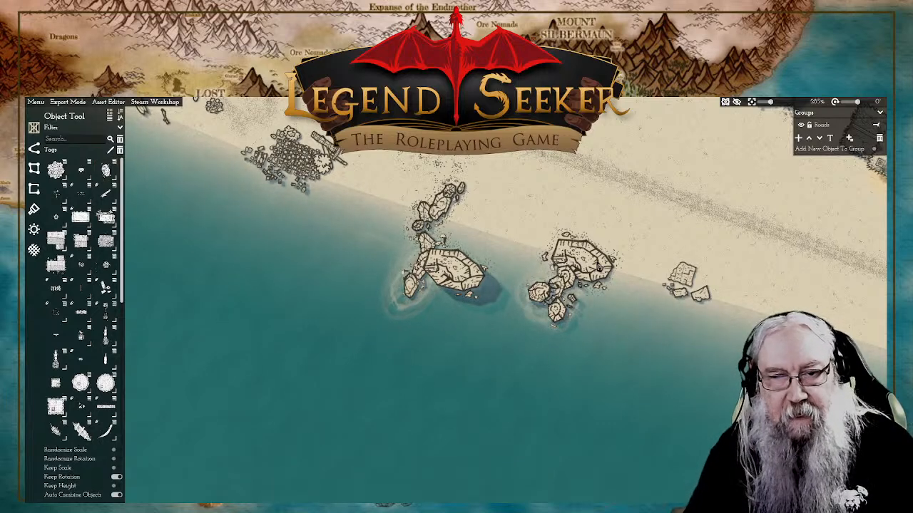
left_click(598, 265)
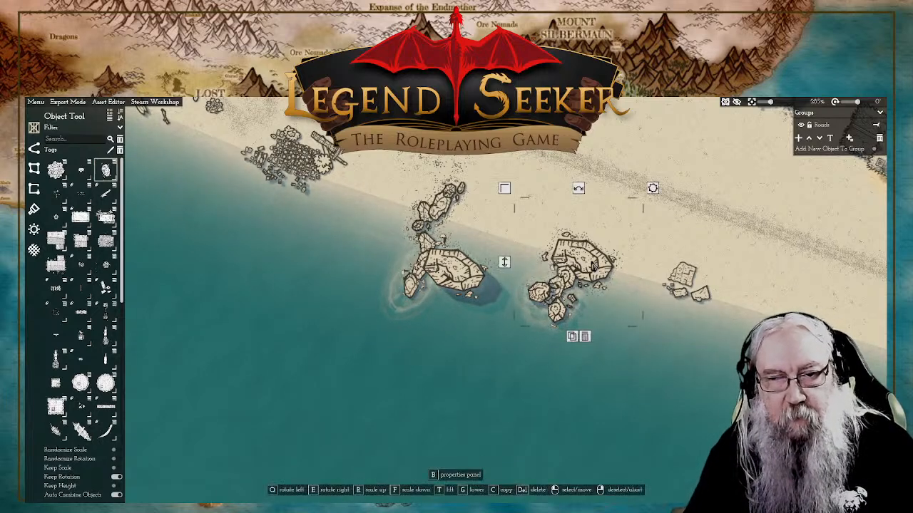
left_click(572, 336)
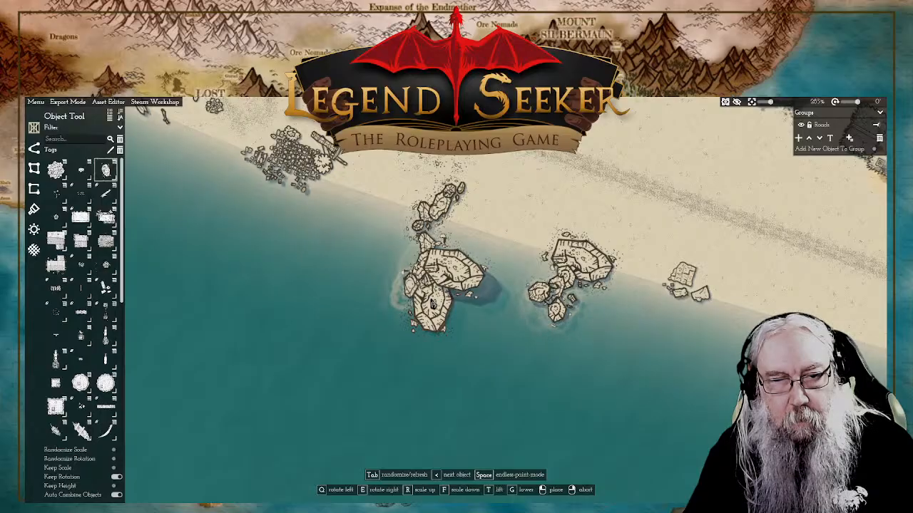
right_click(433, 303)
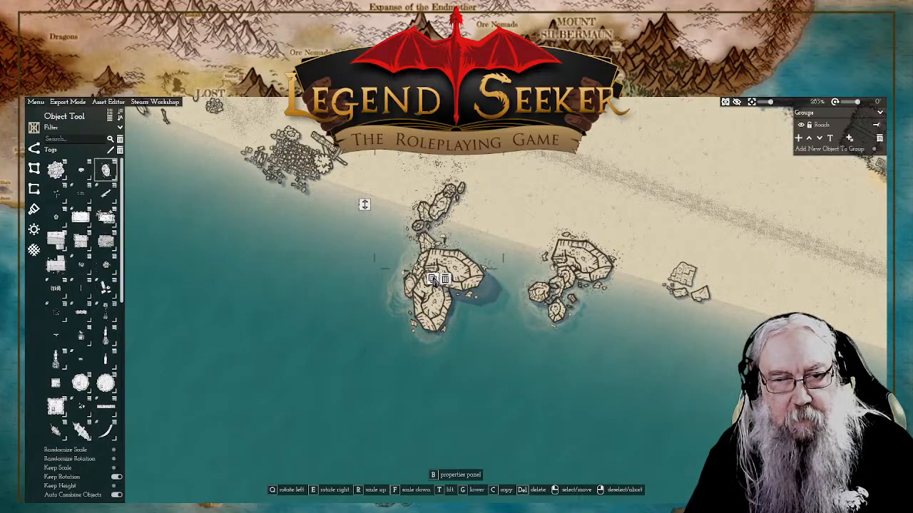
key("c")
left_click(455, 321)
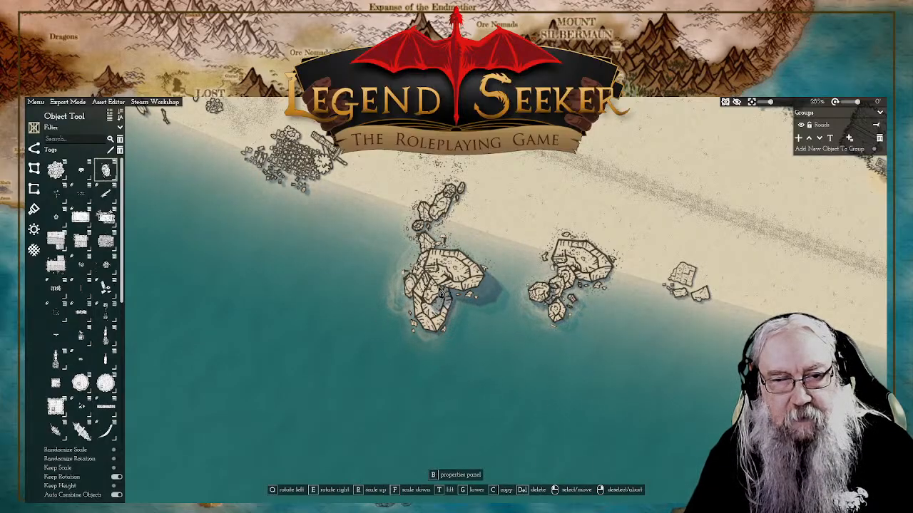
left_click(432, 295)
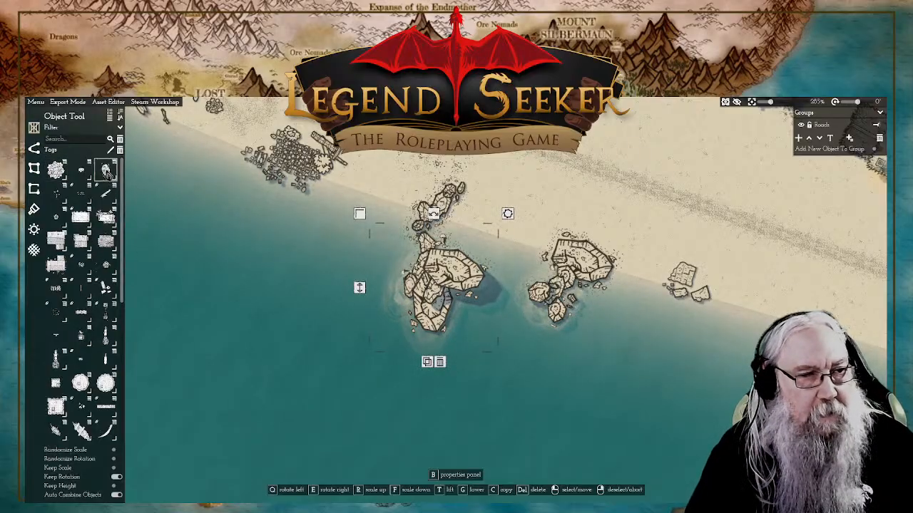
Step: Place an elongated rock at the seaward end of the enlarged western outcrop
left_click(109, 175)
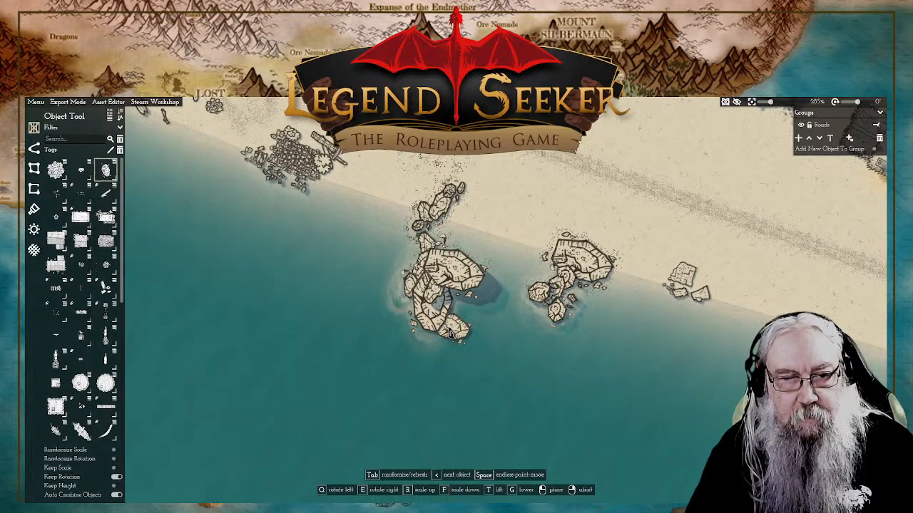
left_click(451, 340)
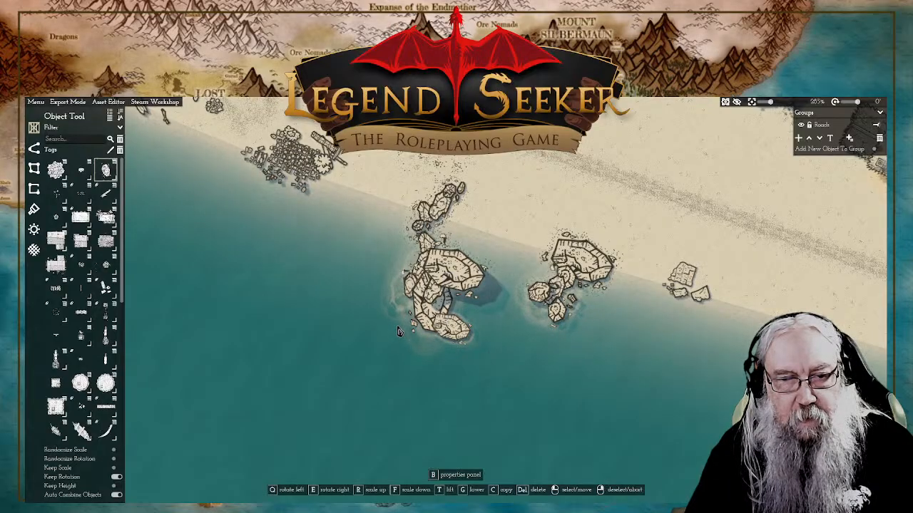
left_click(419, 328)
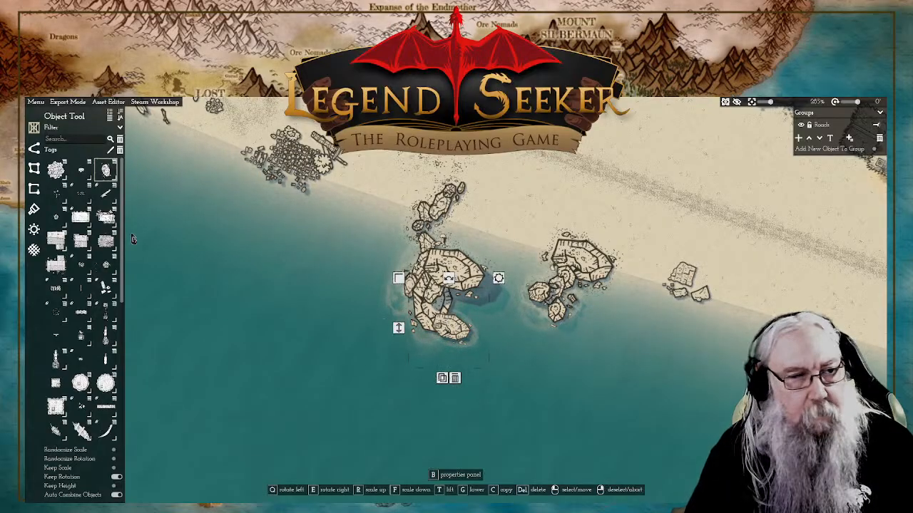
Step: Add tapering tails of small rocks to the seaward tips of the western and eastern outcrops
left_click(111, 175)
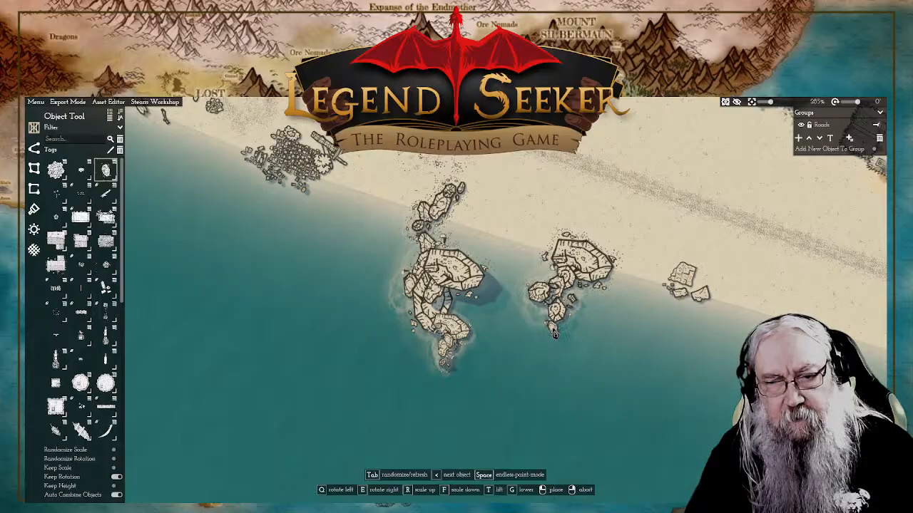
left_click(554, 332)
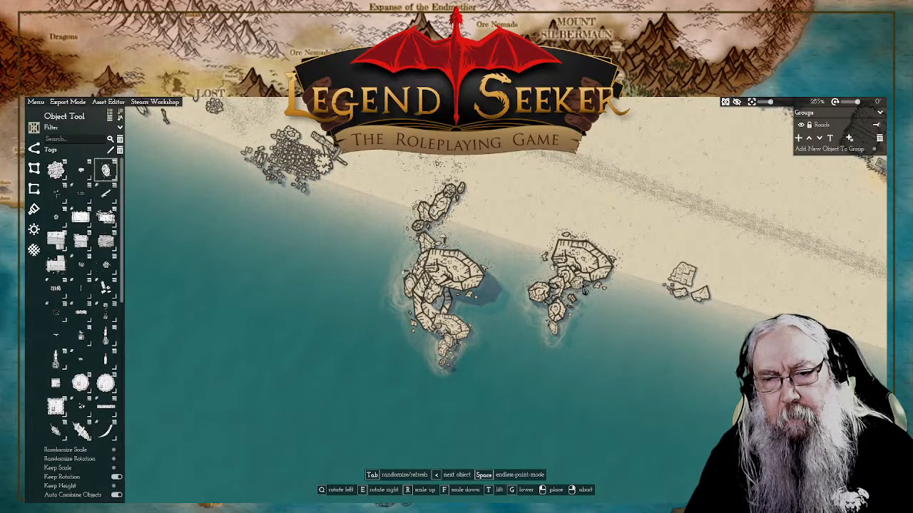
right_click(604, 295)
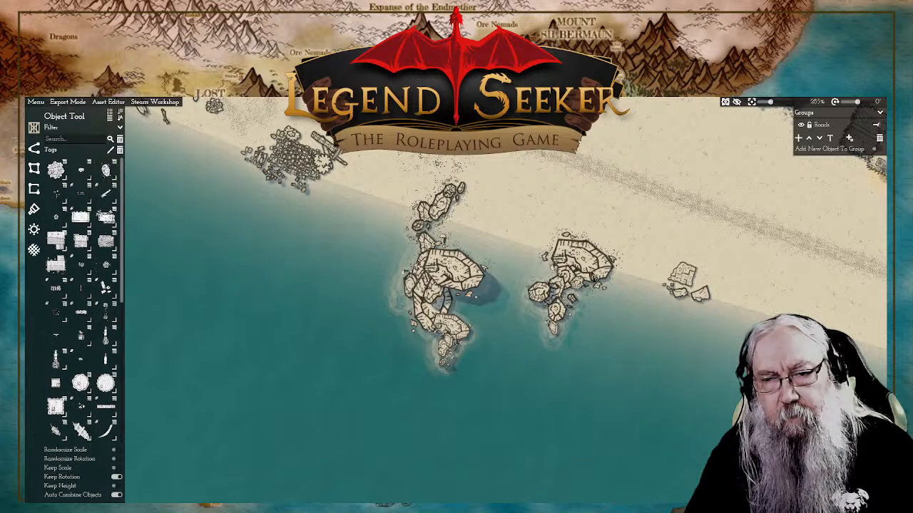
Step: Copy the eastern outcrop's large boulder and place it rotated on the outcrop's seaward side, between the boulder and the small rocks
left_click(566, 293)
left_click(571, 336)
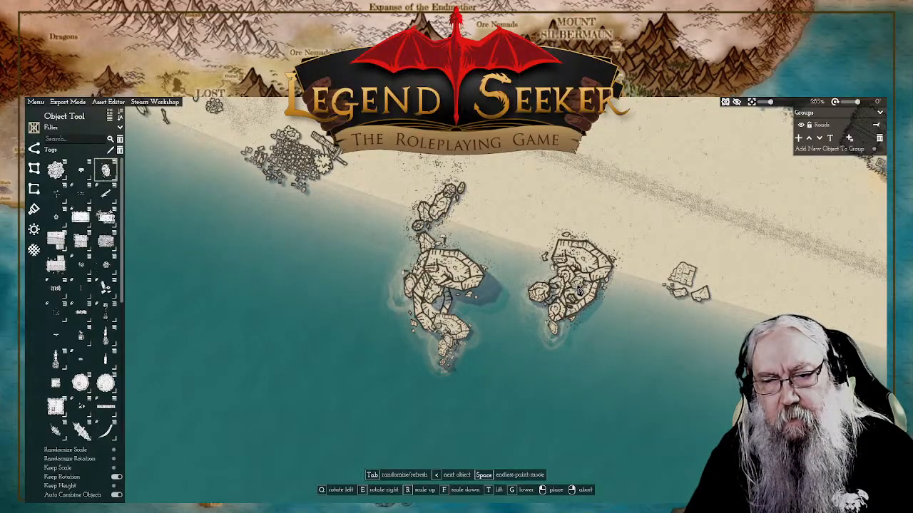
left_click(579, 290)
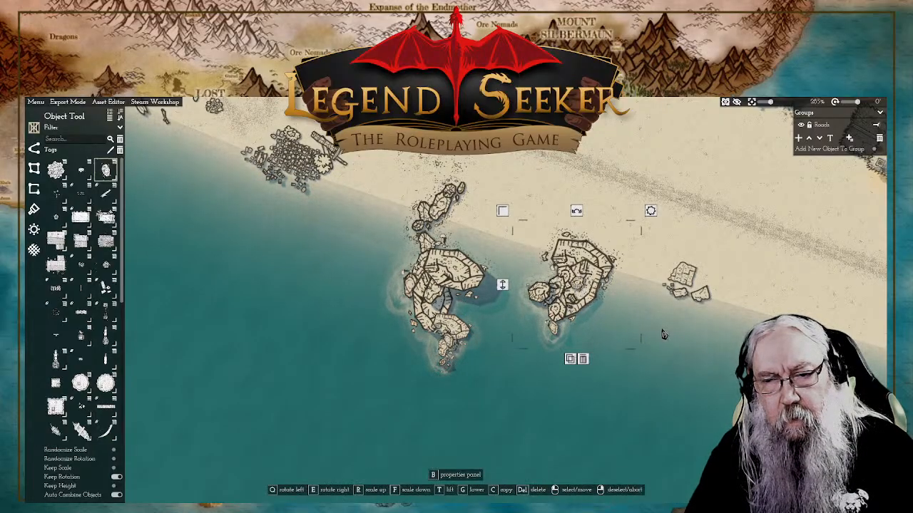
Step: Bridge the gap between the two outcrops with two copies of the eastern large boulder, raising the first copy's height and rotating the second
left_click(503, 292)
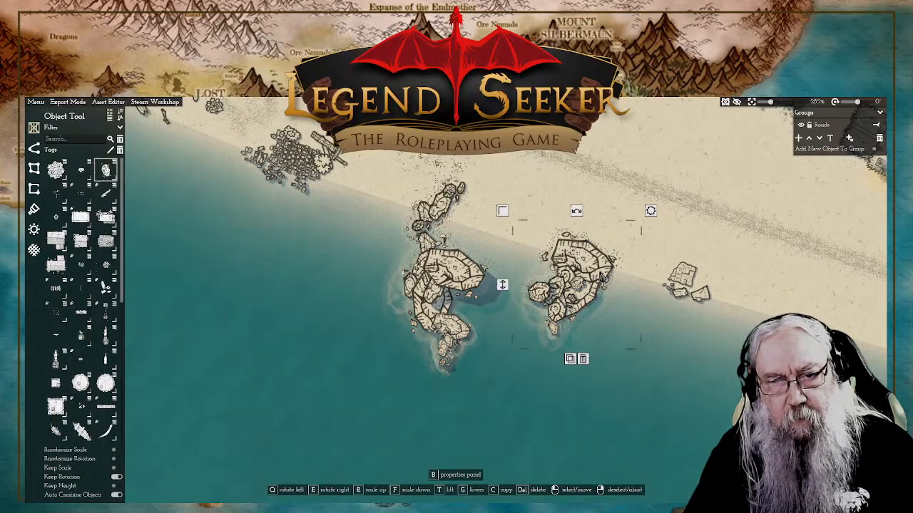
left_click(570, 360)
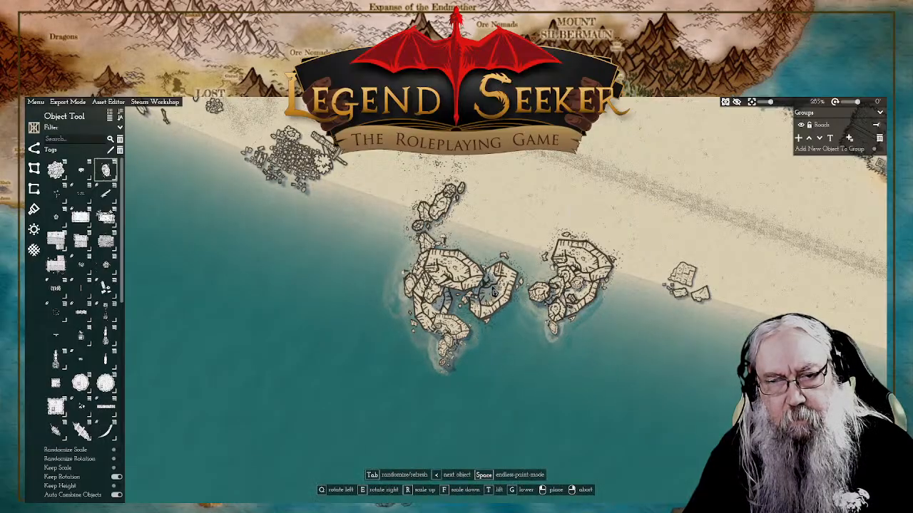
left_click(492, 284)
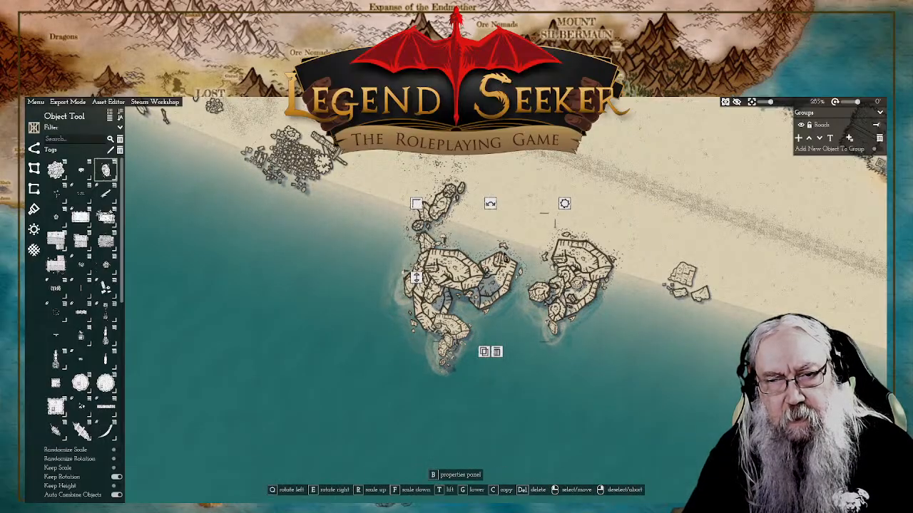
left_click_drag(418, 279, 416, 246)
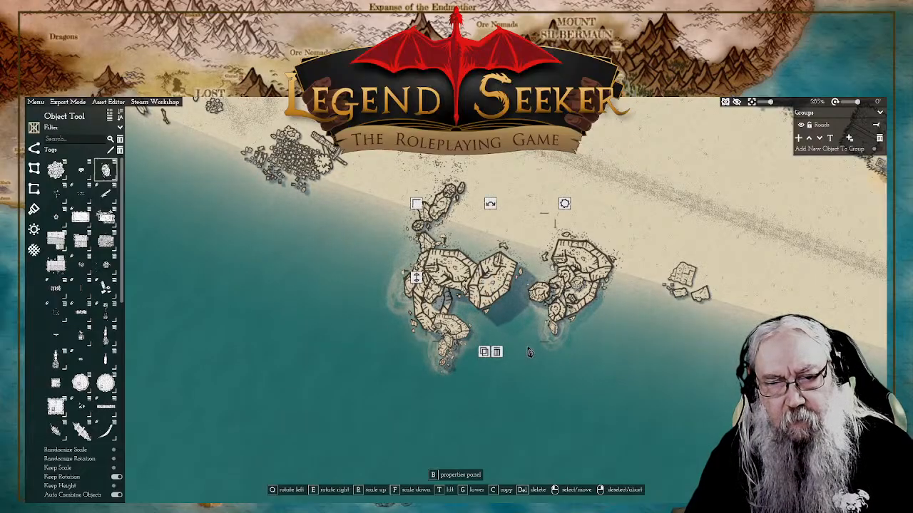
left_click(484, 351)
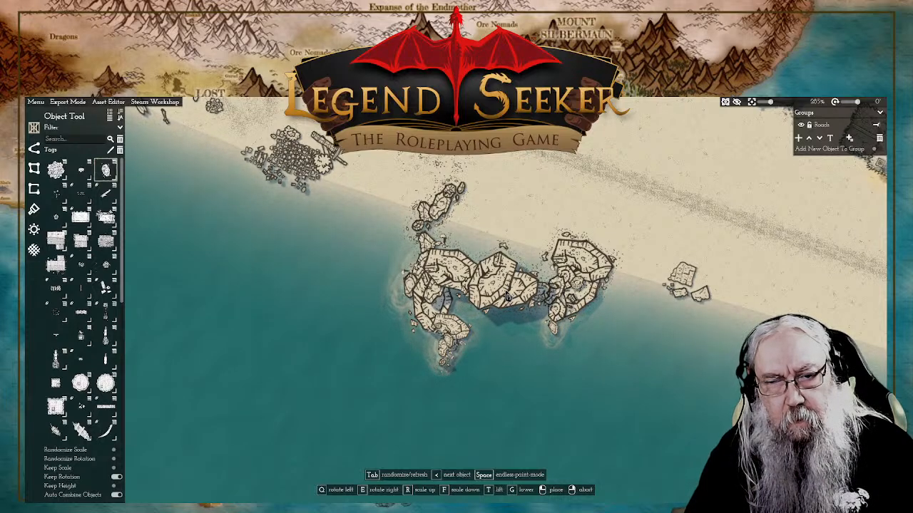
left_click(507, 298)
right_click(431, 293)
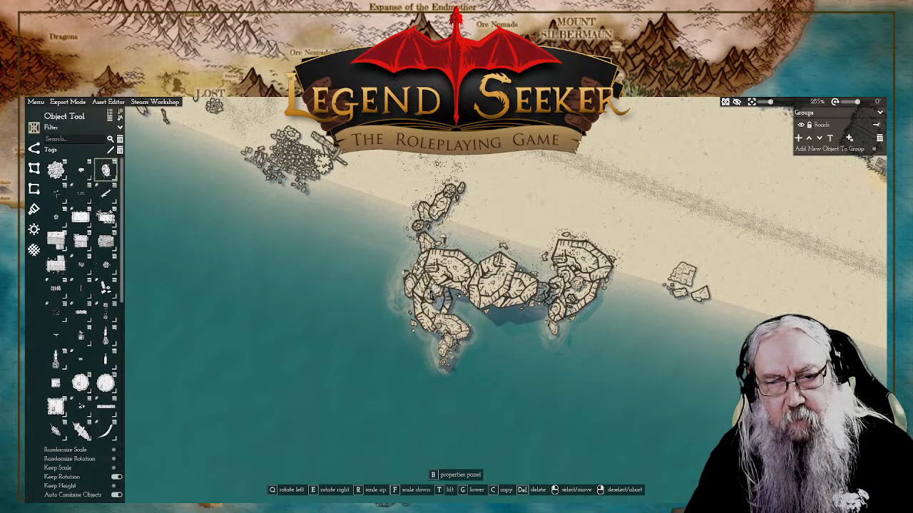
Step: Overlap two more rotated copies of the large boulder onto the western outcrop, one joining the bridging boulders and one on its seaward side
left_click(431, 292)
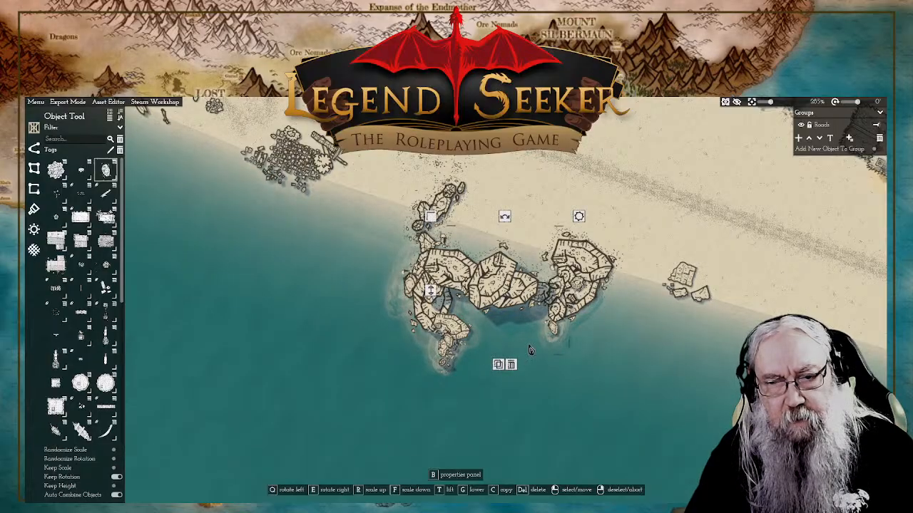
left_click(497, 365)
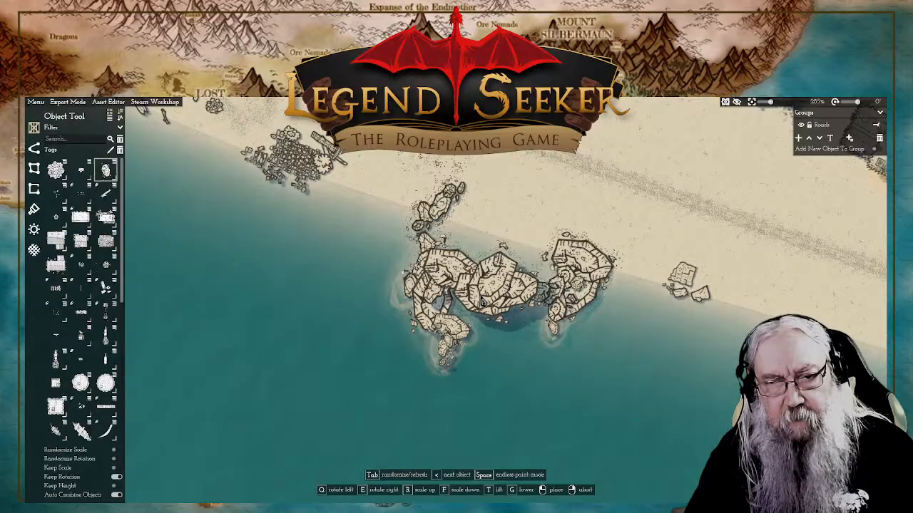
key("e")
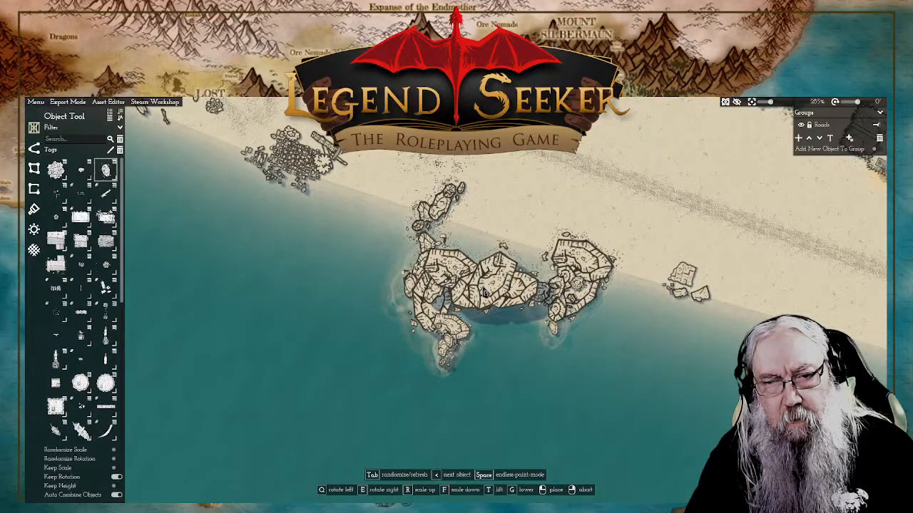
left_click(484, 293)
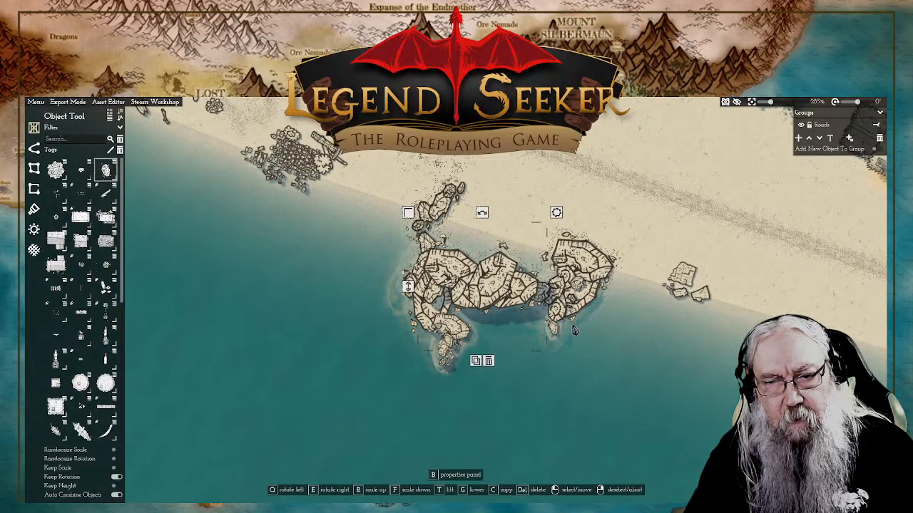
left_click(476, 361)
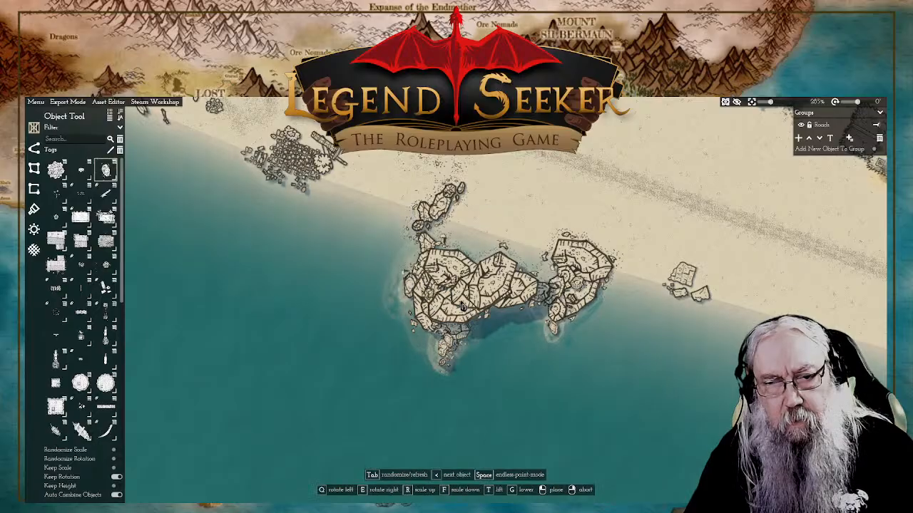
left_click(463, 304)
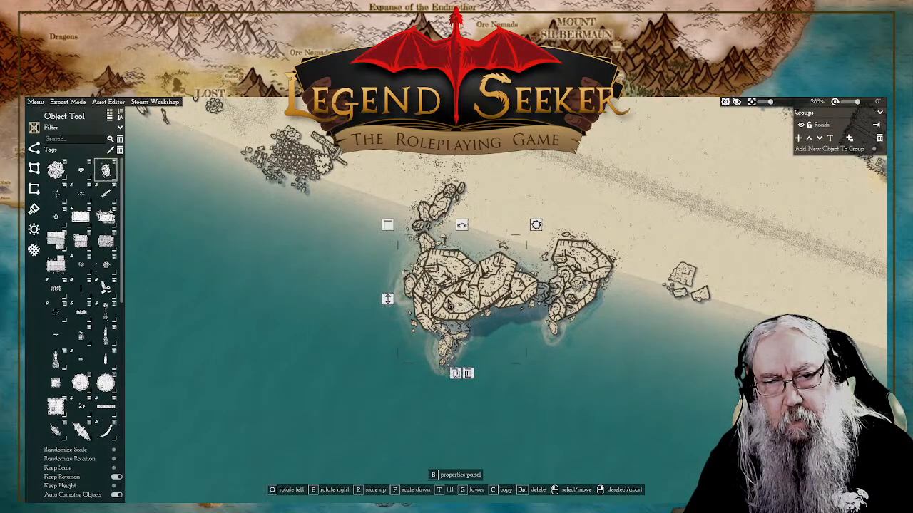
right_click(390, 306)
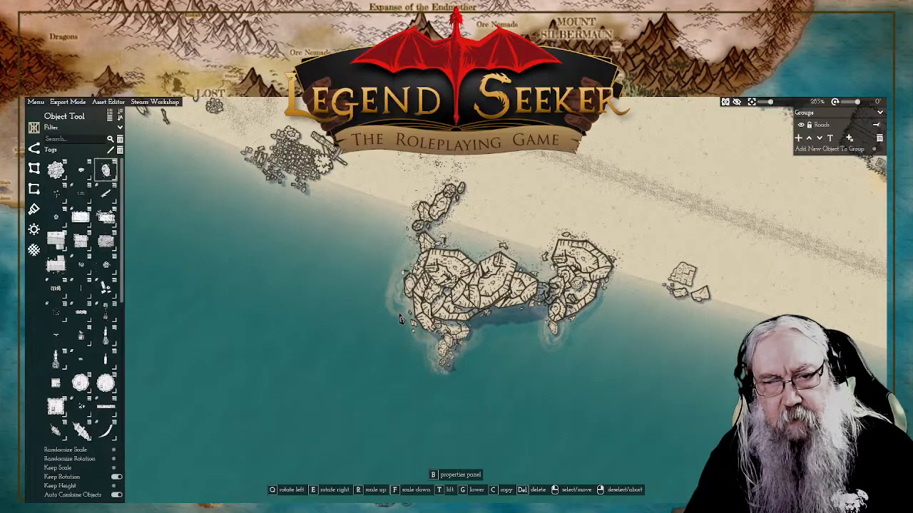
left_click(504, 318)
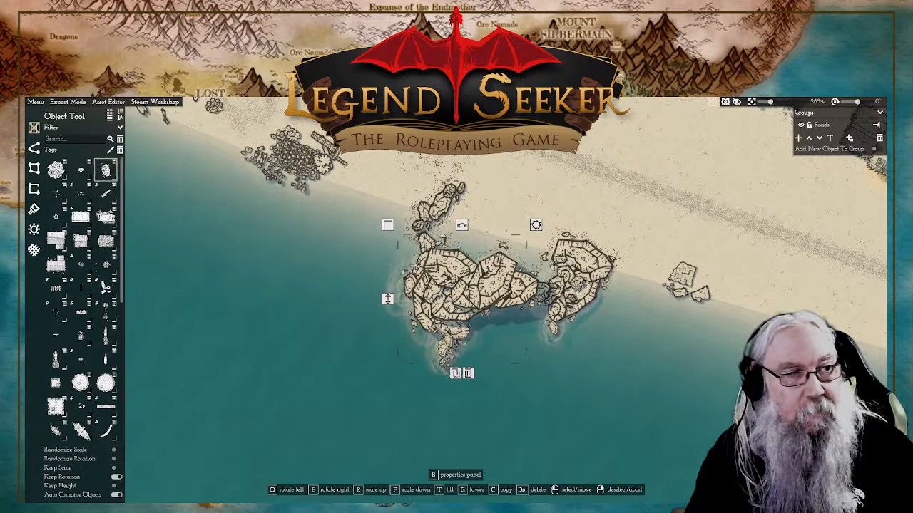
left_click(36, 103)
left_click(36, 145)
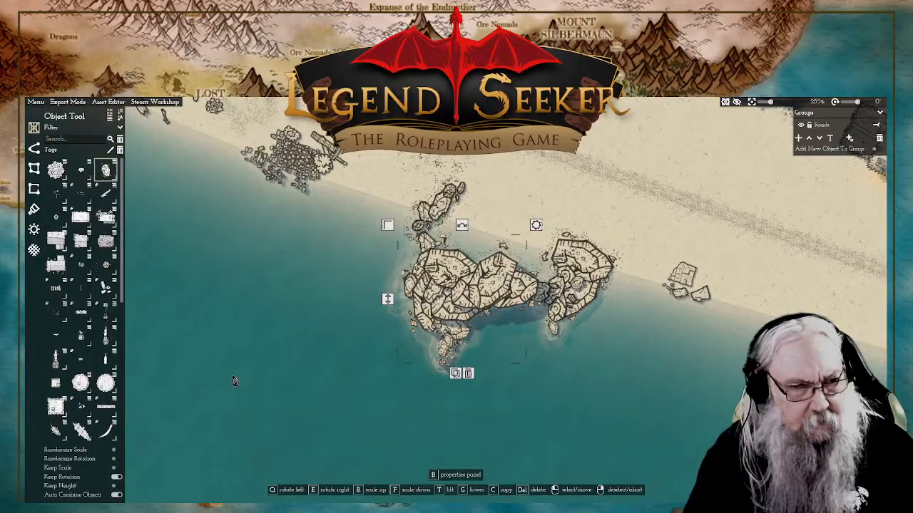
Step: Place a smaller boulder in the remaining gap between the bridging boulders and the eastern outcrop
left_click(107, 169)
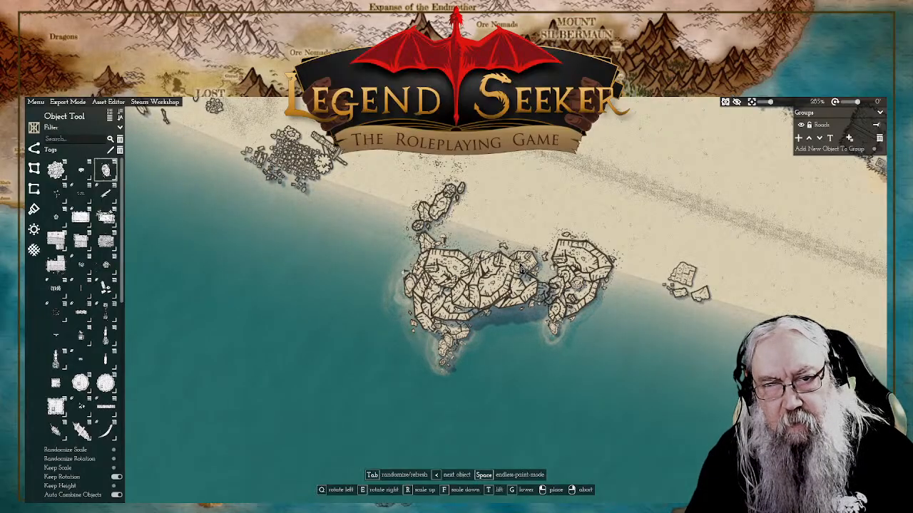
key("w")
key("s")
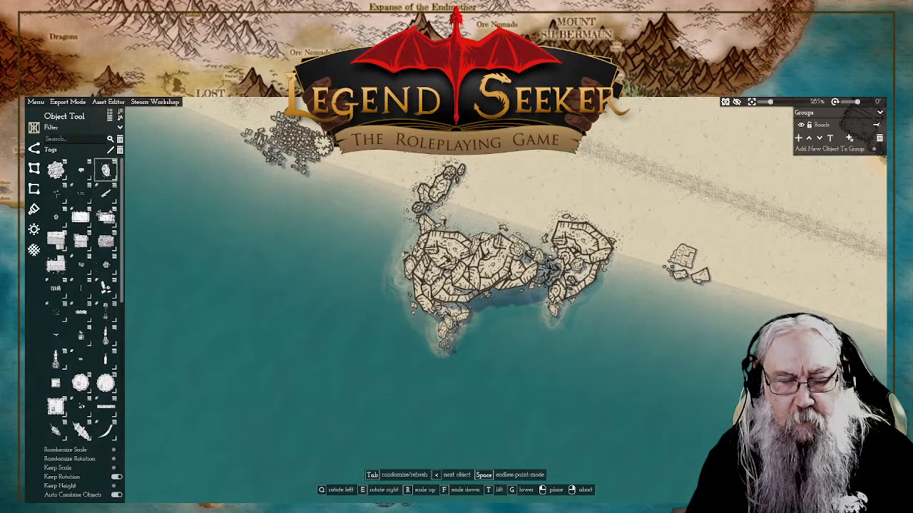
left_click(547, 261)
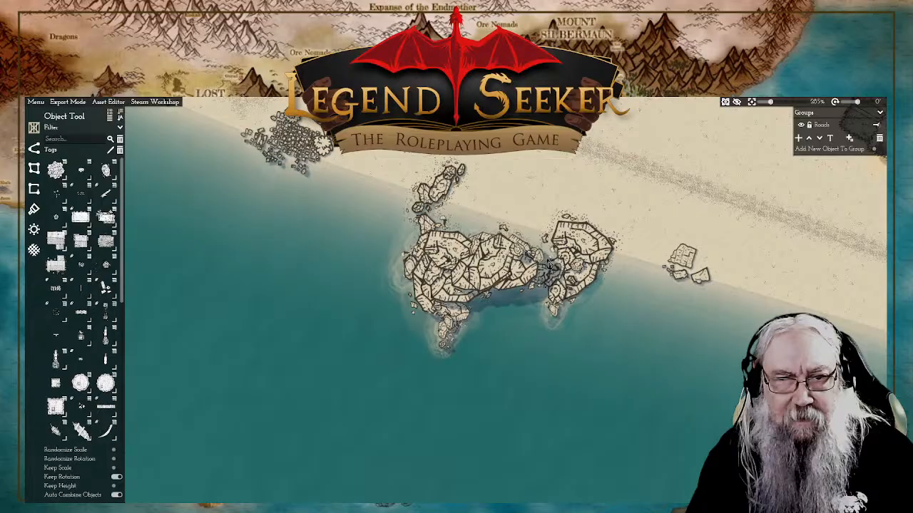
right_click(583, 252)
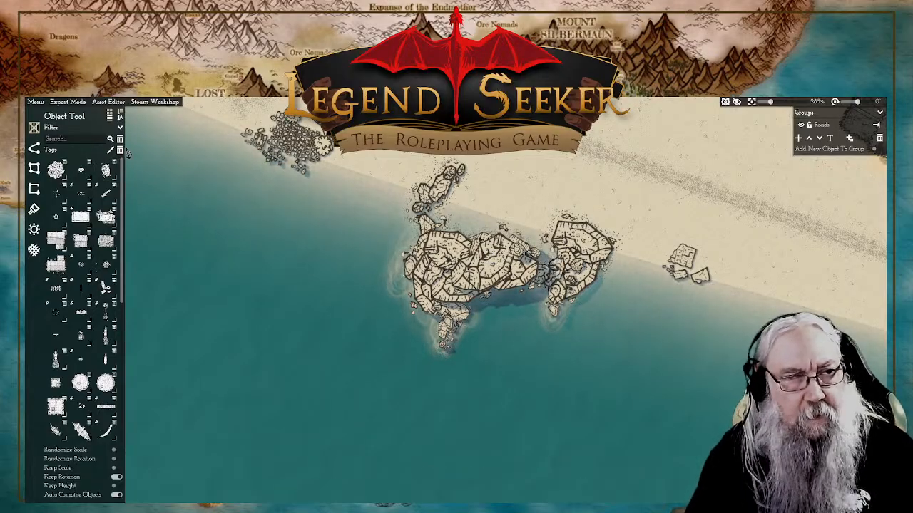
Step: Add smaller boulders over the eastern outcrop's western side and between the western outcrop and its landward rocks
left_click(106, 170)
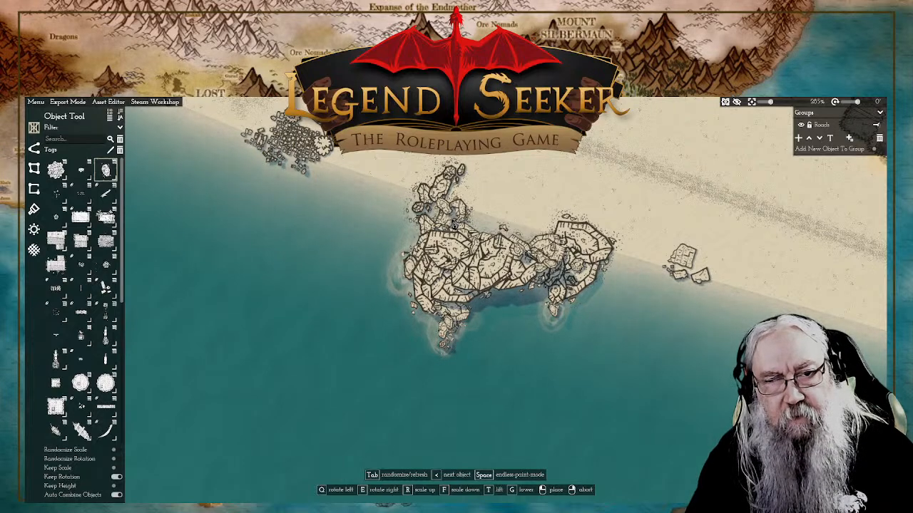
key("w")
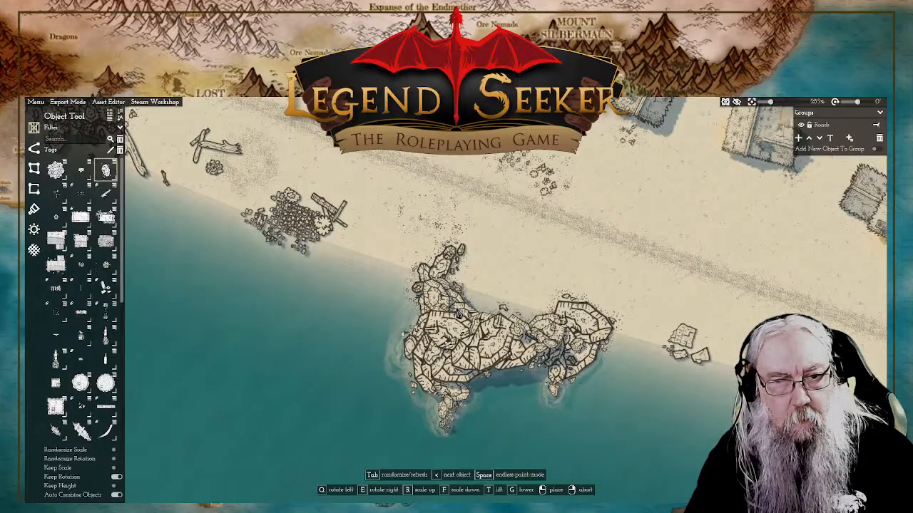
right_click(584, 273)
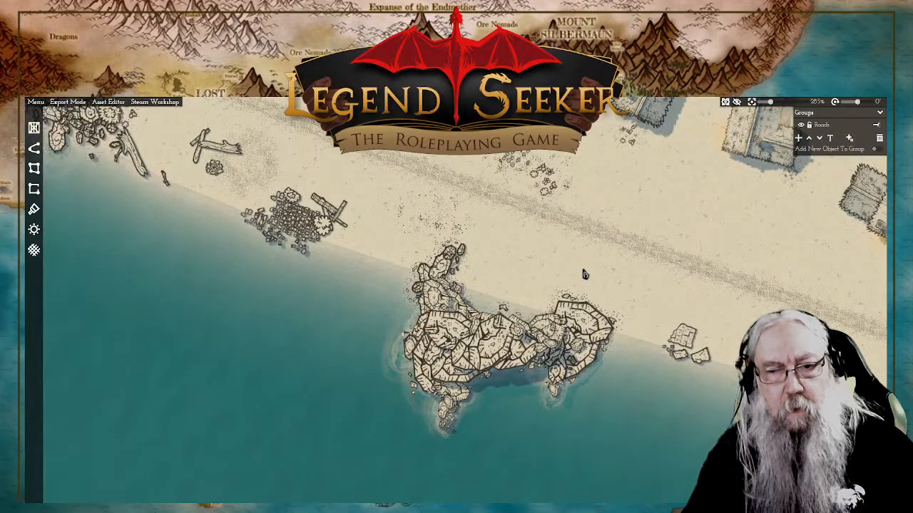
Step: Place overlapping small boulders along the eastern edge of the eastern outcrop where it meets the shoreline
left_click_drag(600, 397, 630, 334)
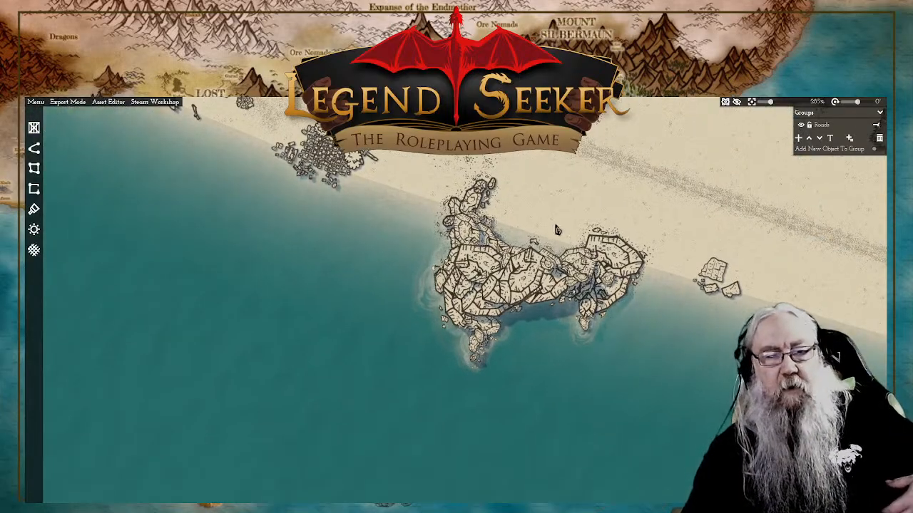
left_click_drag(655, 227, 621, 269)
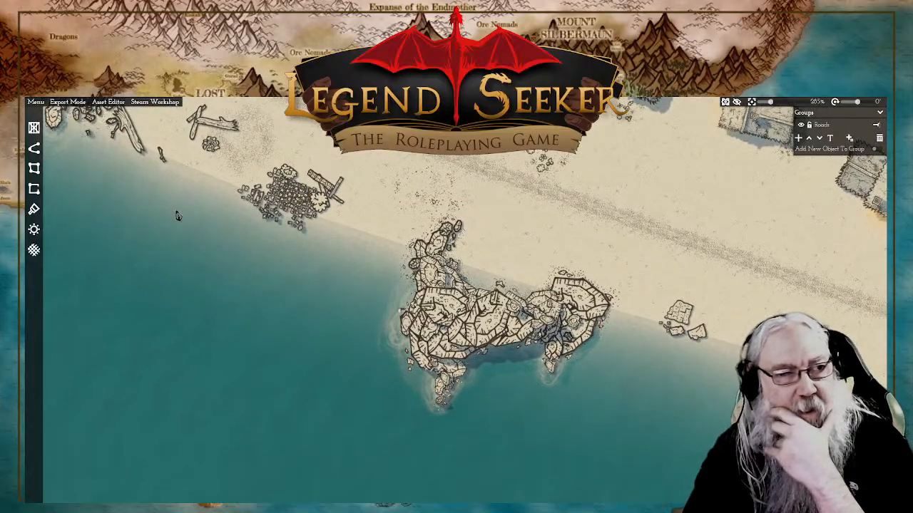
left_click(33, 128)
left_click(105, 169)
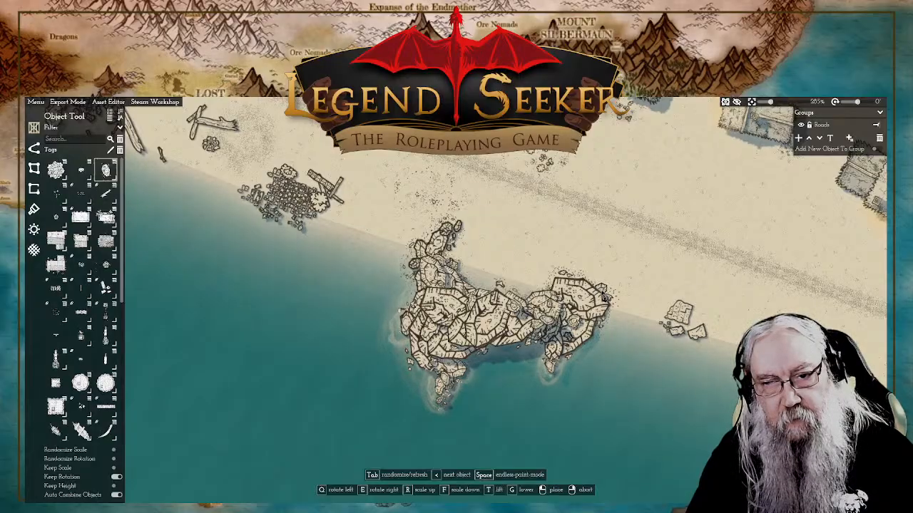
left_click(591, 286)
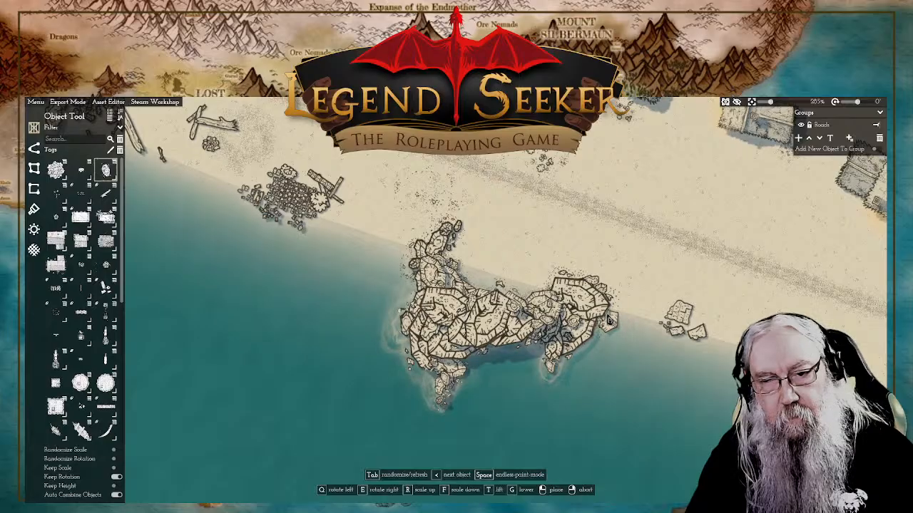
left_click(609, 321)
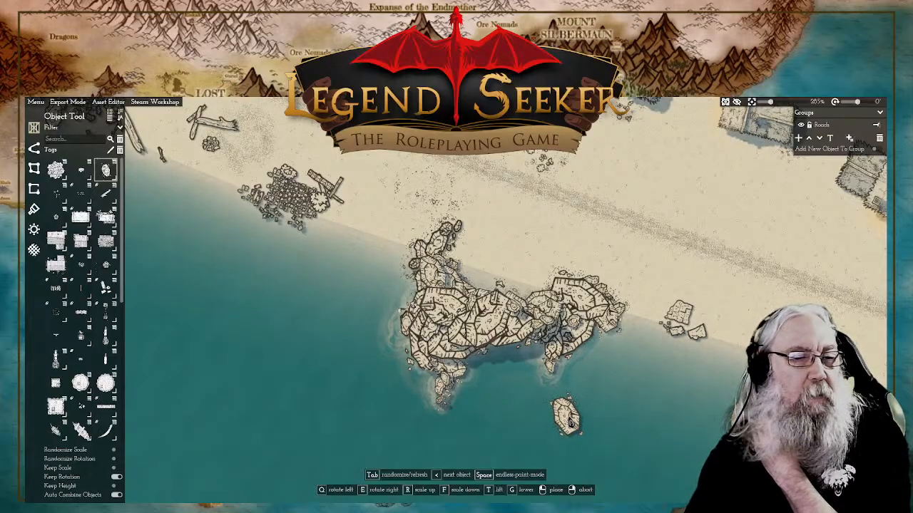
Step: Place a detached boulder in the water off the western outcrop's seaward tip, with a smaller rock at its seaward end
left_click(461, 437)
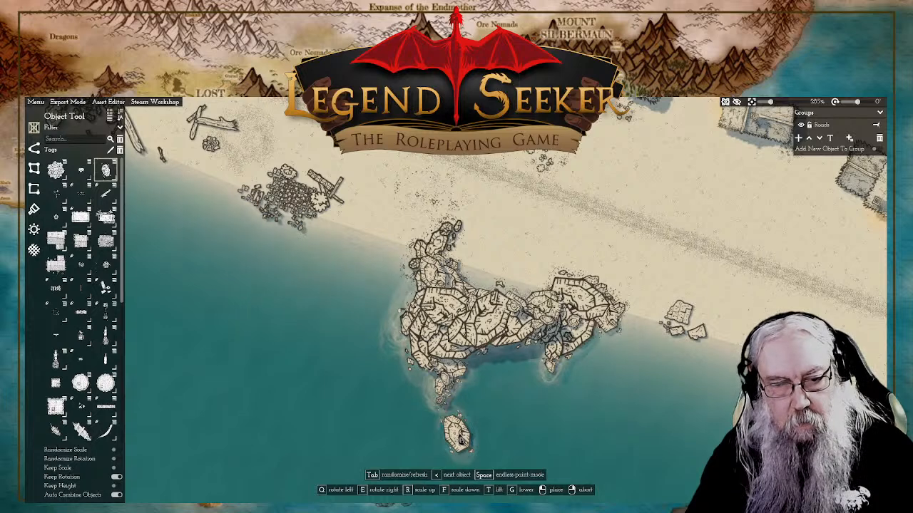
left_click(463, 439)
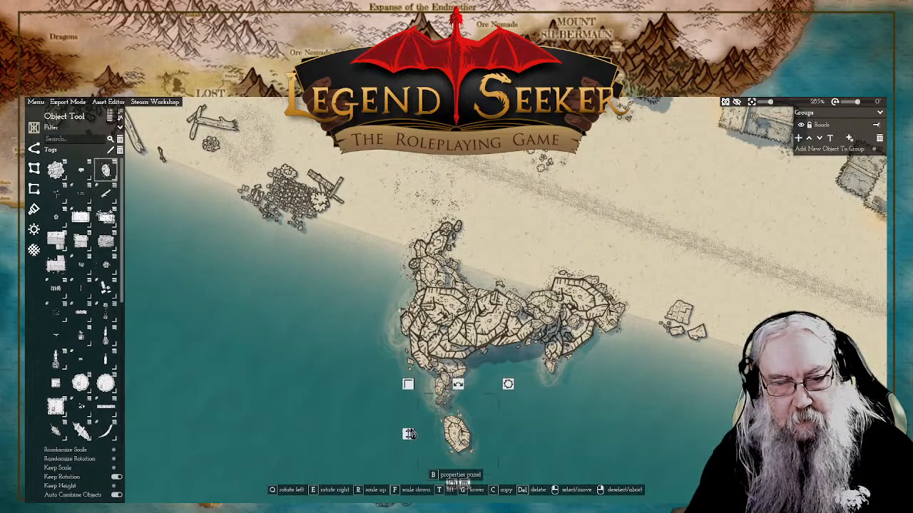
right_click(412, 438)
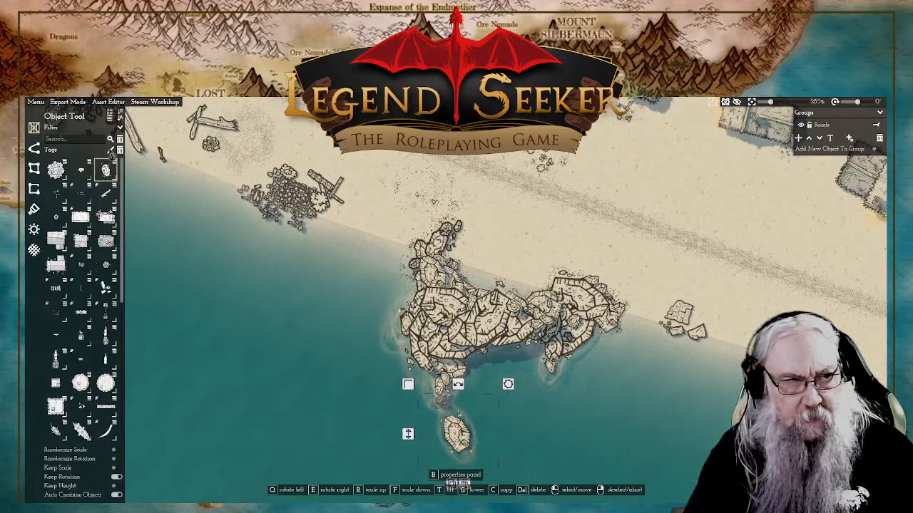
right_click(425, 462)
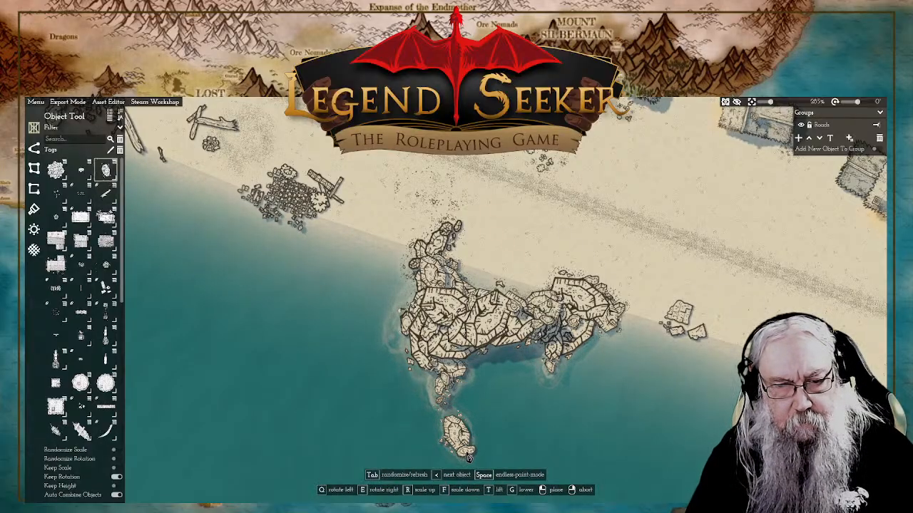
left_click(468, 459)
right_click(554, 440)
scroll(555, 439, "down", 3)
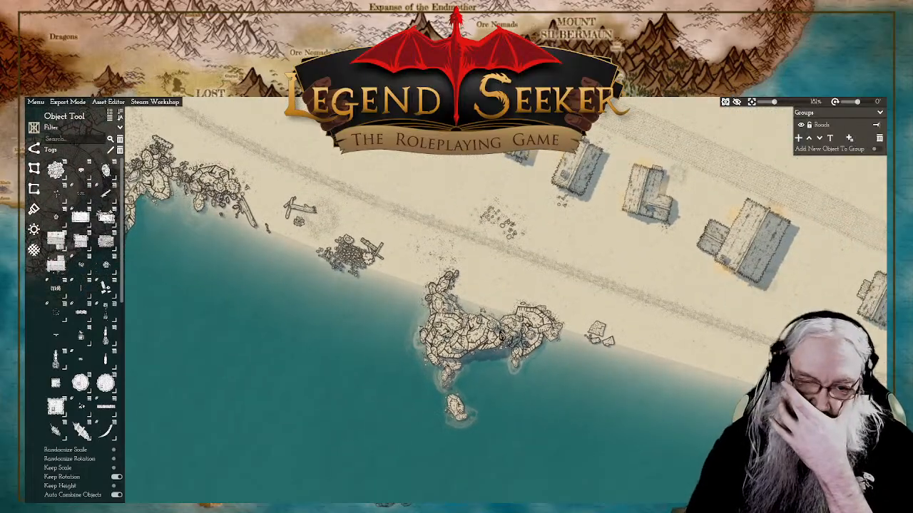
scroll(504, 349, "up", 2)
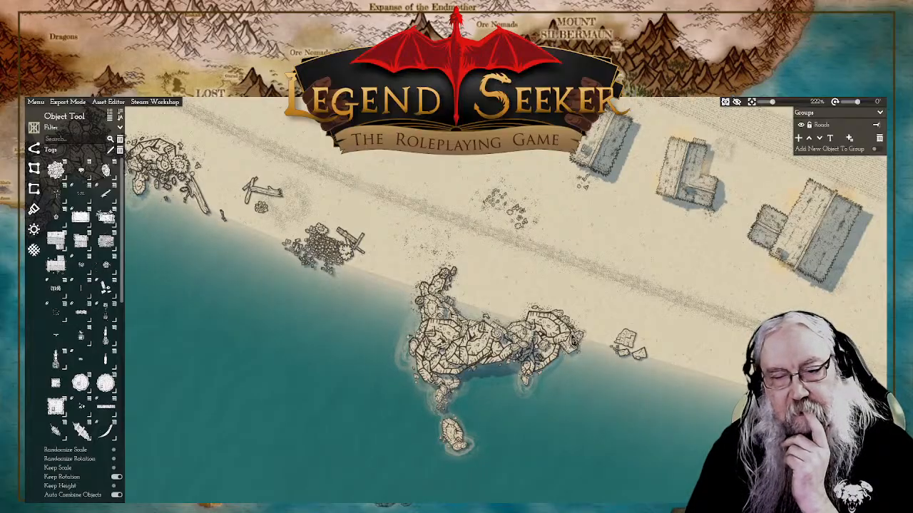
left_click(496, 338)
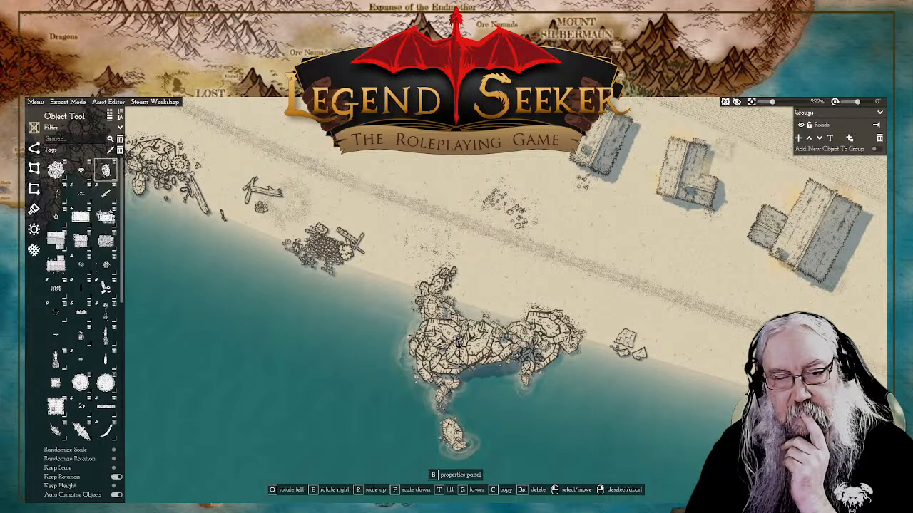
left_click(460, 351)
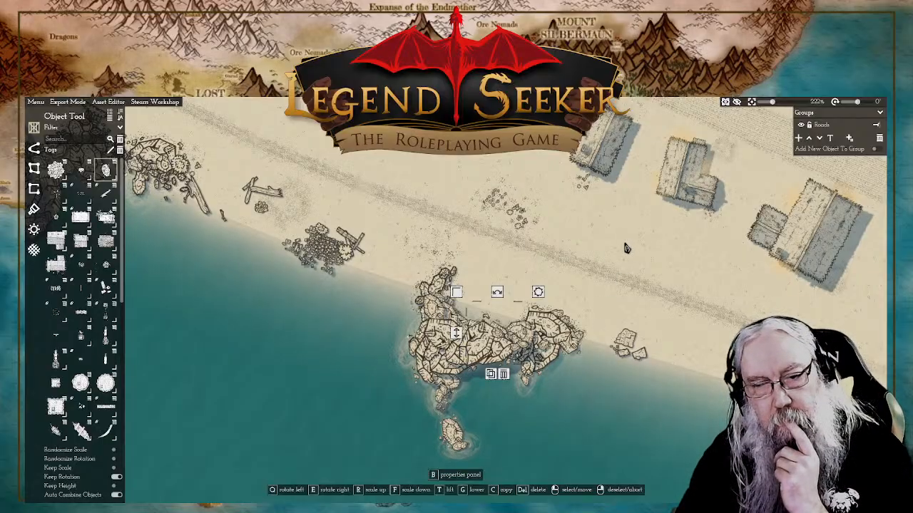
Step: Scatter a cluster of tiny rocks in the water along the western edge of the western outcrop
right_click(415, 185)
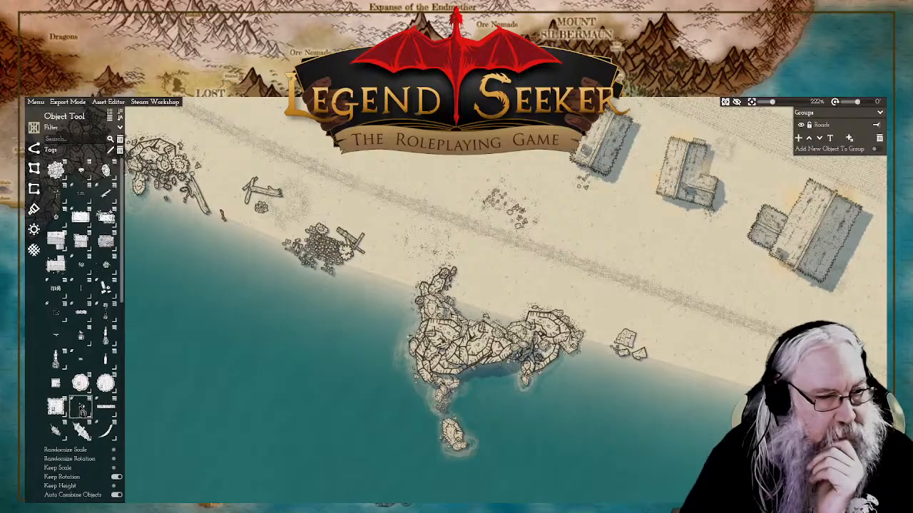
left_click(83, 412)
scroll(83, 412, "down", 2)
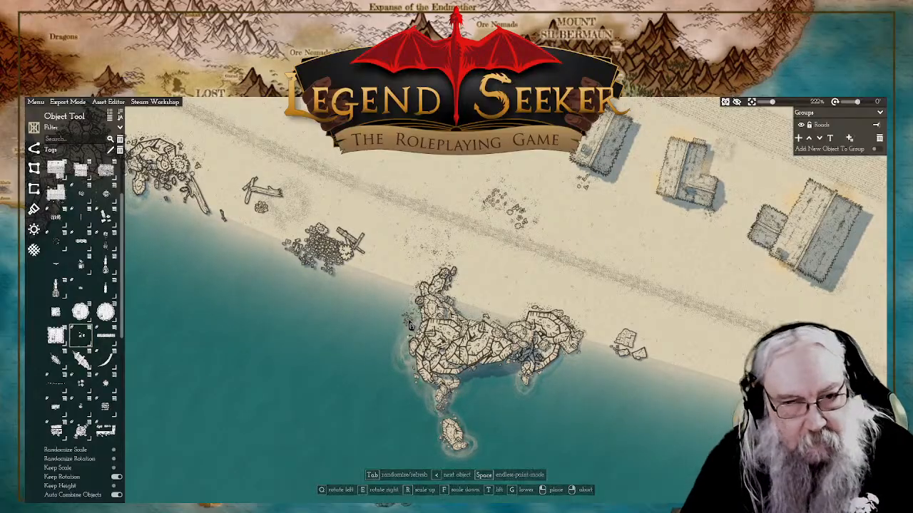
scroll(414, 324, "up", 3)
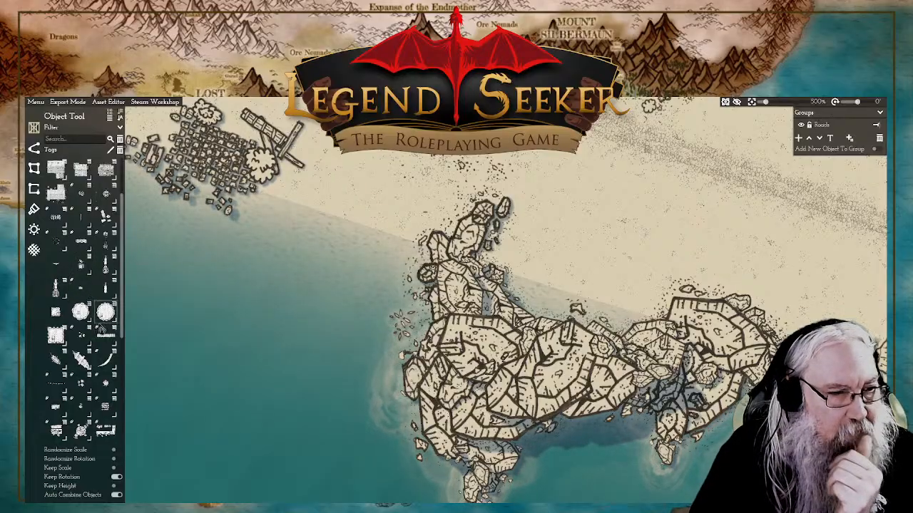
Step: Place a small dark debris cluster on top of the western outcrop, using a randomized variant of the object
scroll(84, 287, "down", 2)
scroll(80, 321, "down", 3)
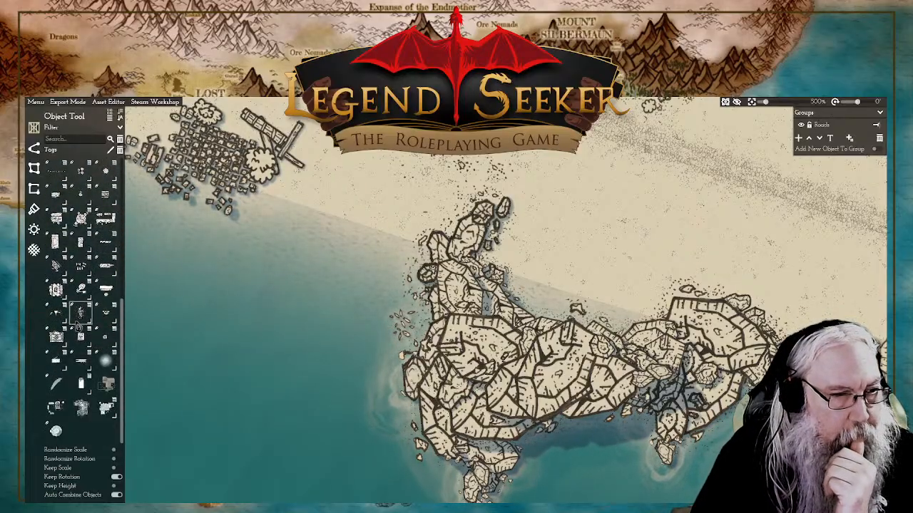
left_click(80, 321)
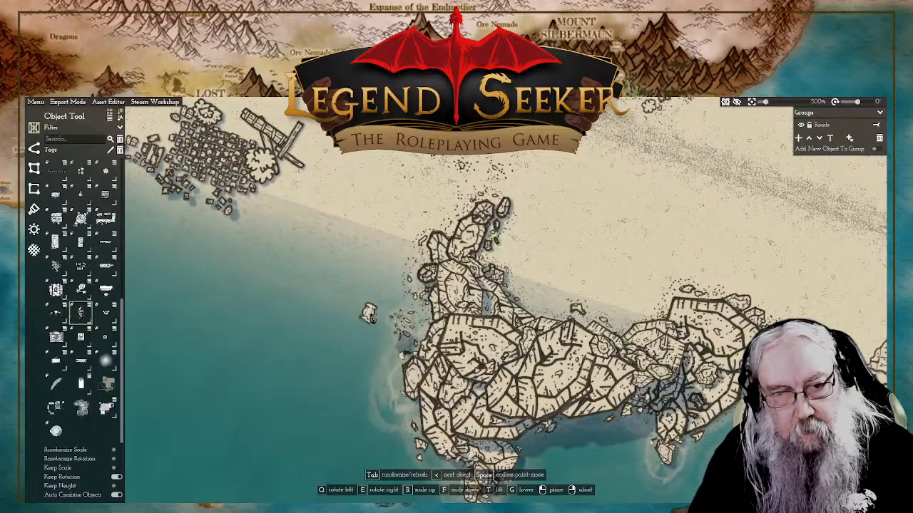
key("Tab")
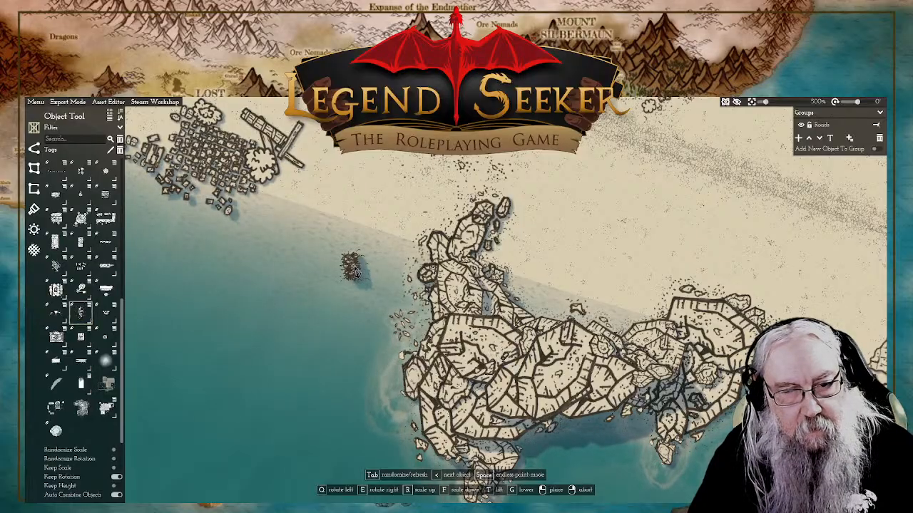
left_click(501, 357)
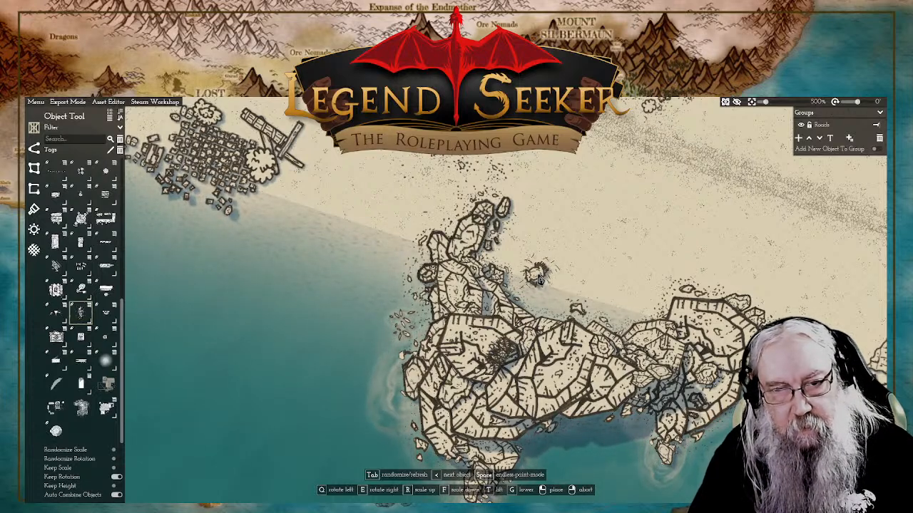
left_click(535, 275)
right_click(572, 283)
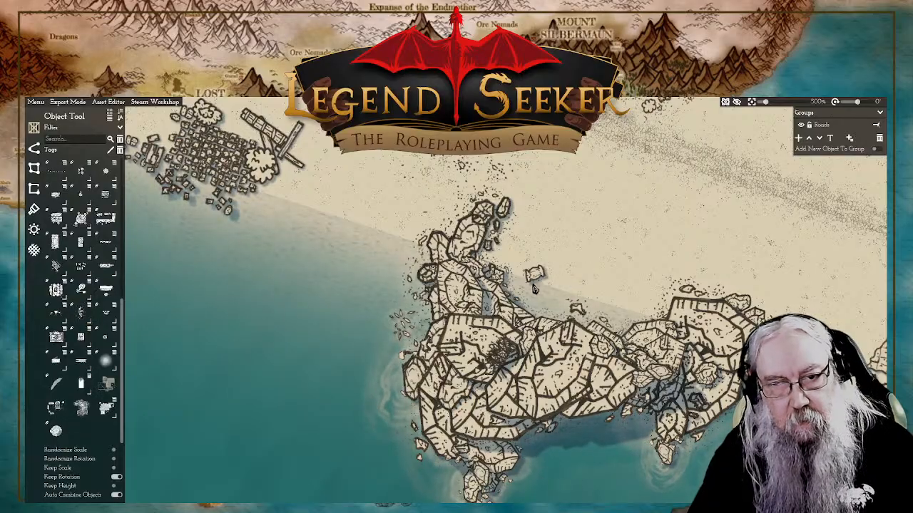
left_click(536, 278)
key("Delete")
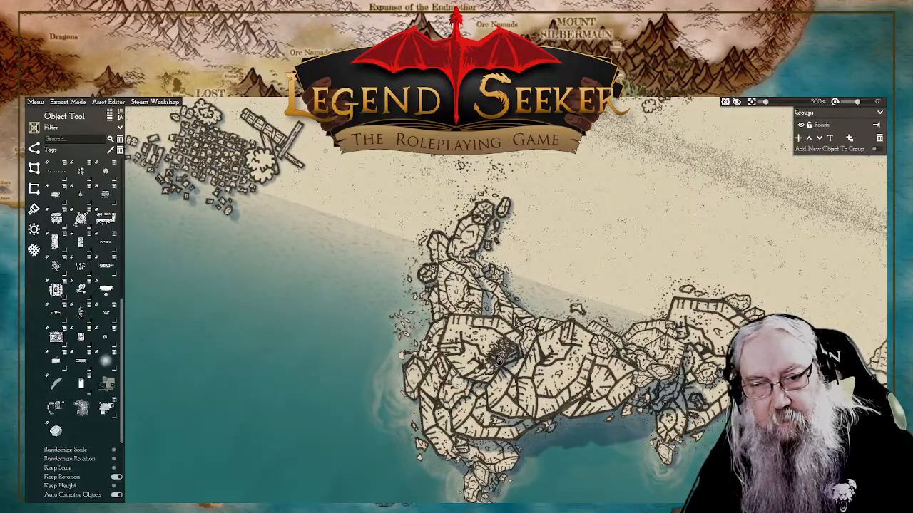
Step: Shift the dark debris cluster slightly northwest on its boulder and place a second cluster on the large central boulder
left_click(504, 360)
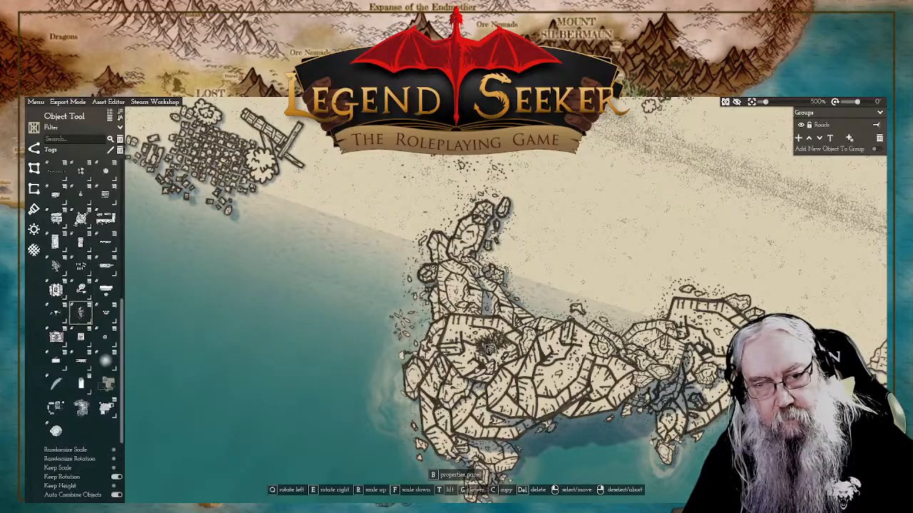
left_click(487, 348)
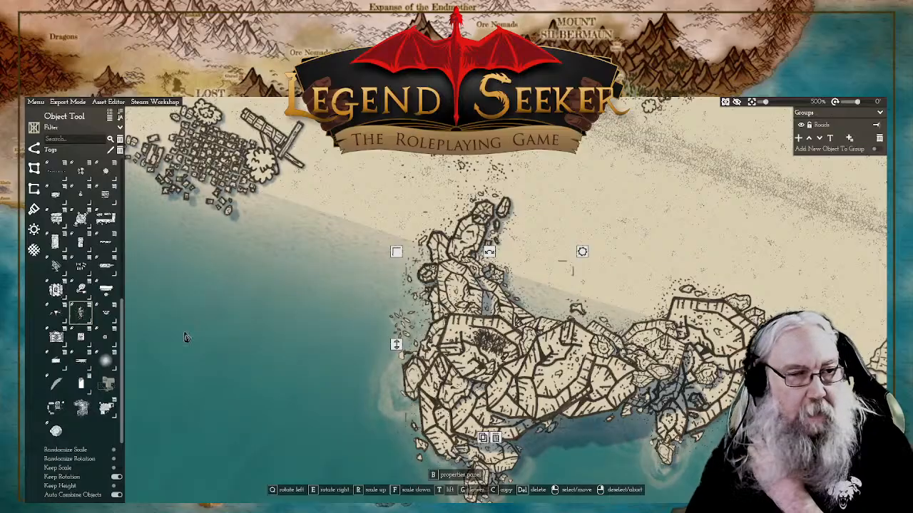
left_click(82, 320)
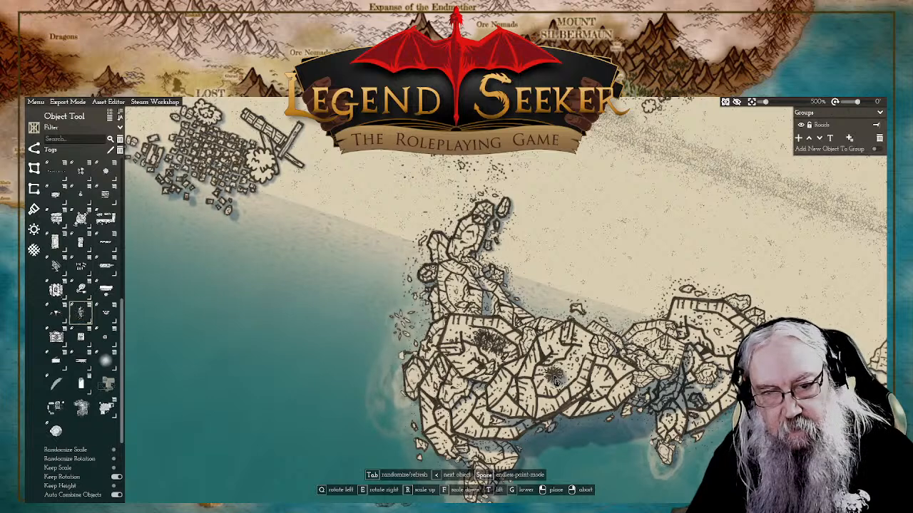
key("r")
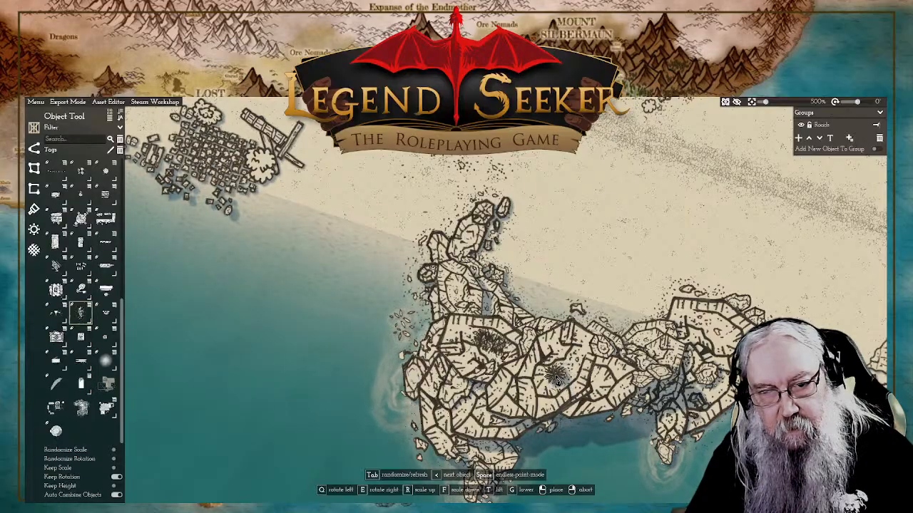
right_click(619, 288)
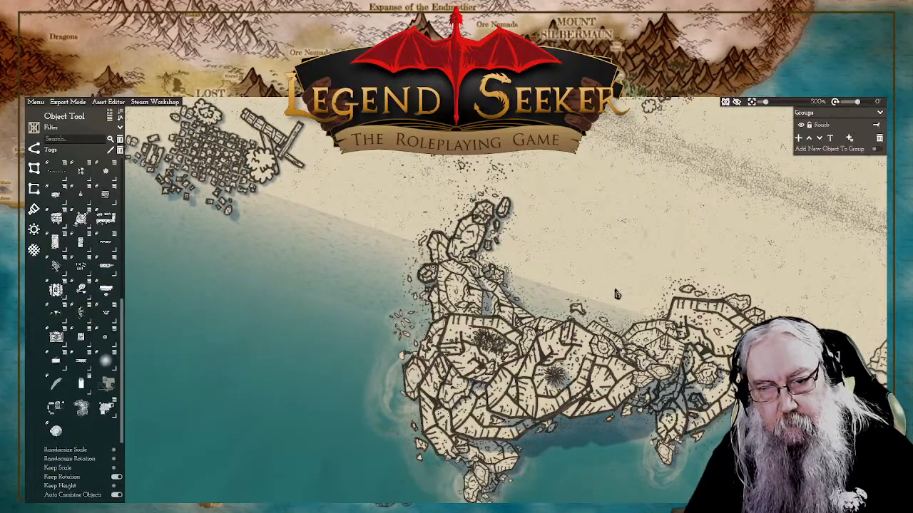
left_click(555, 378)
right_click(464, 383)
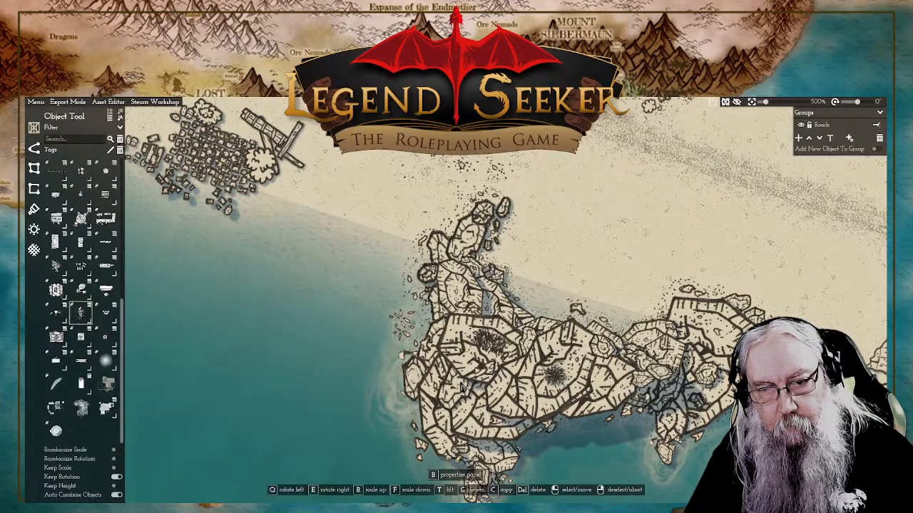
Step: Copy the small boat beside the northern stone pier and place it on the shoreline between the eastern outcrop and the detached rocks
scroll(649, 250, "down", 2)
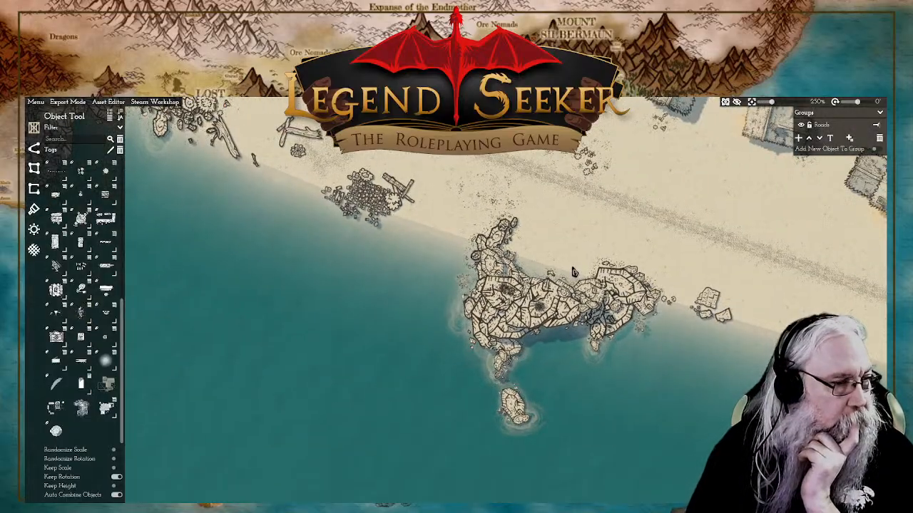
scroll(629, 270, "up", 3)
scroll(629, 266, "down", 5)
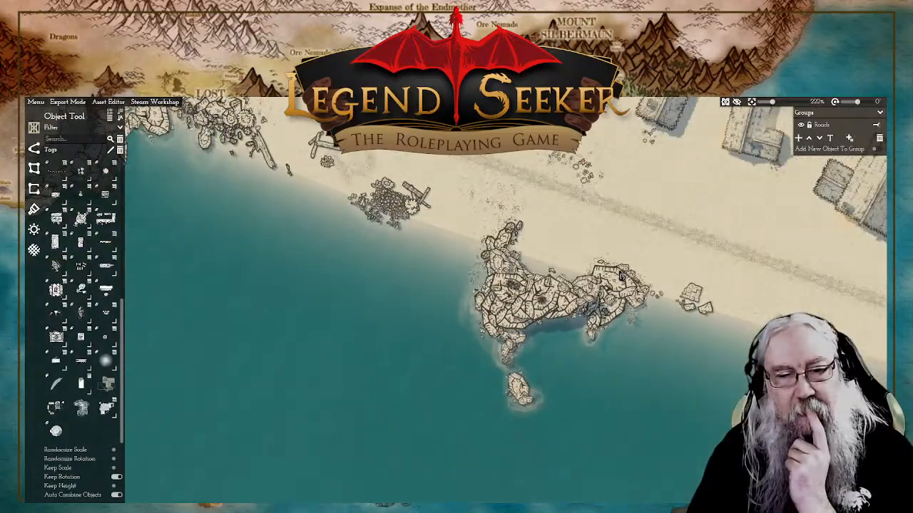
scroll(624, 277, "up", 2)
left_click_drag(332, 179, 592, 323)
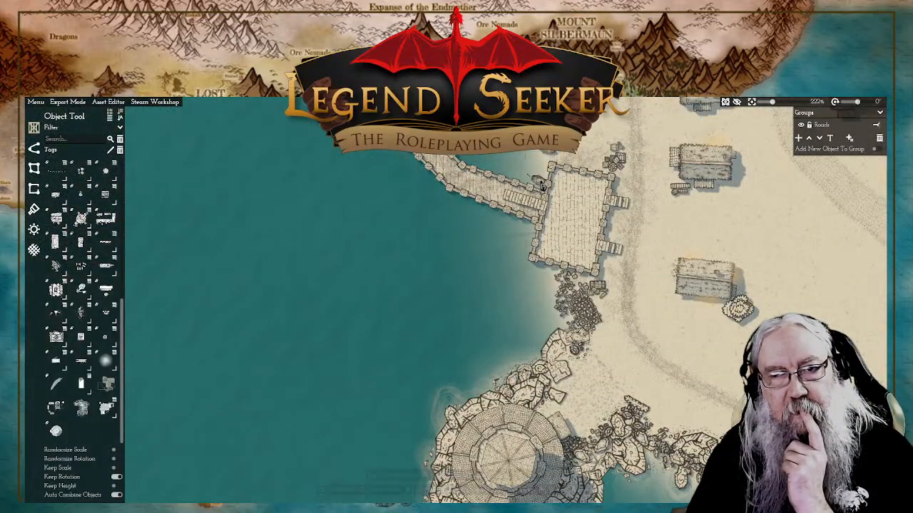
left_click(554, 205)
left_click_drag(554, 205, 549, 201)
left_click_drag(855, 485, 568, 349)
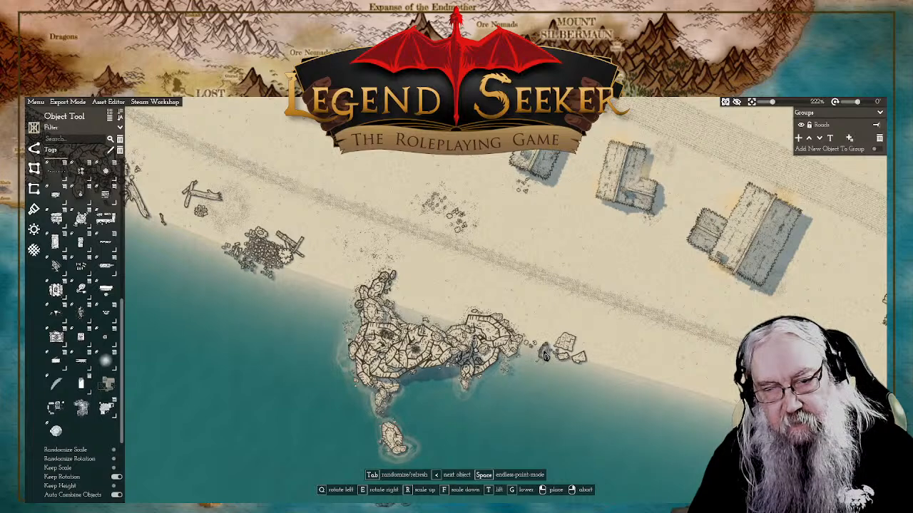
left_click(544, 357)
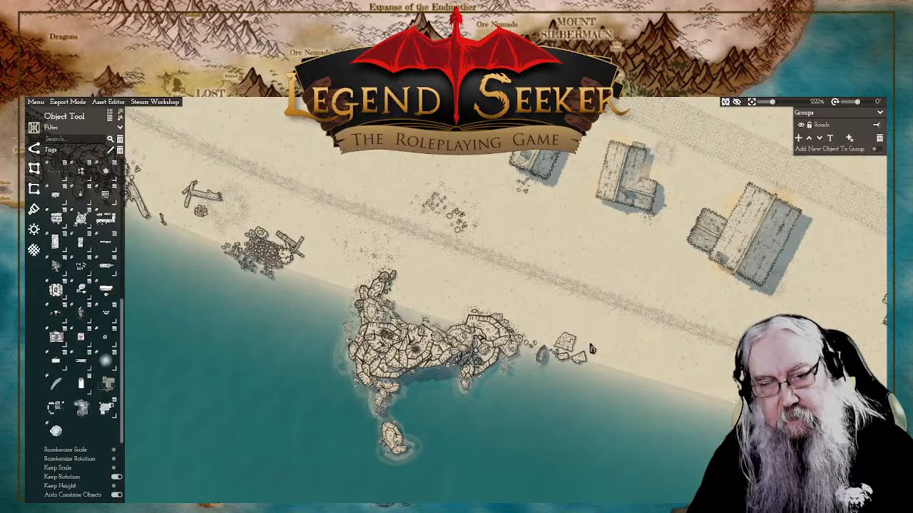
Step: Try covering the sand behind the joined outcrops with a "Ground with stones" plot reaching between their landward ends
scroll(589, 338, "up", 3)
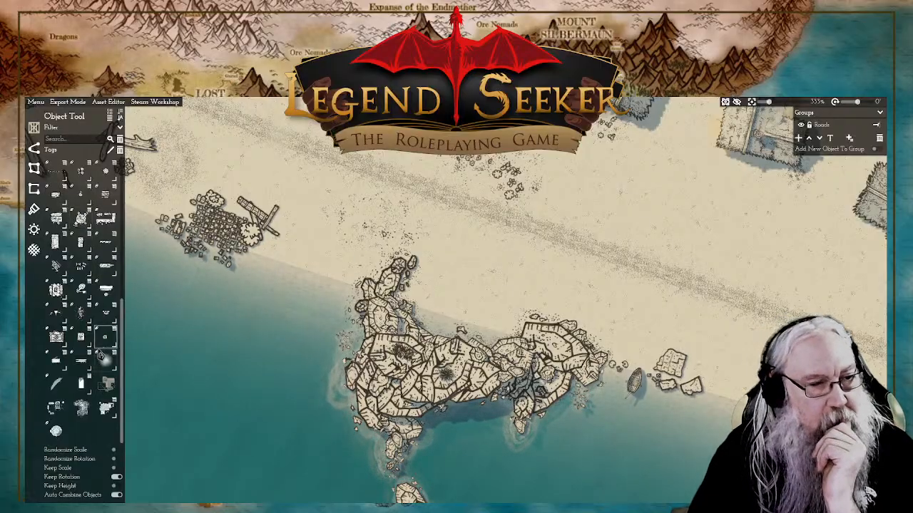
mouse_move(117, 394)
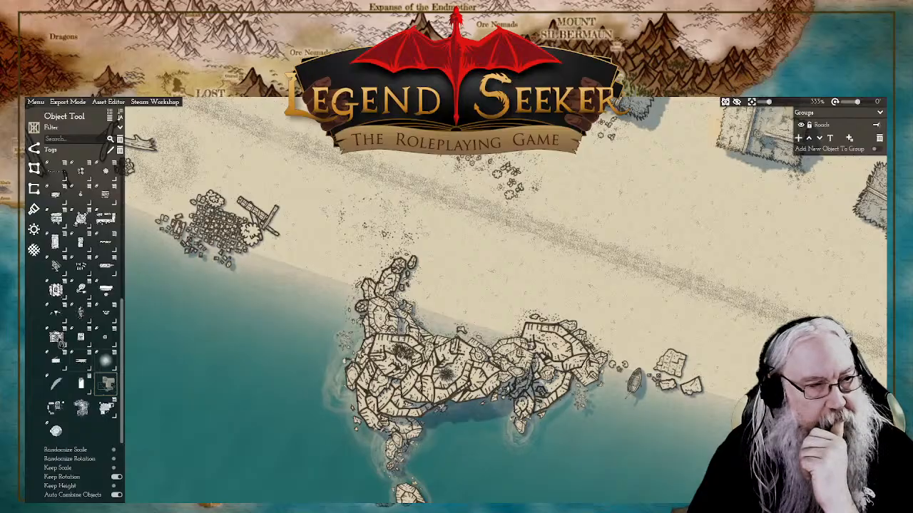
left_click(34, 187)
mouse_move(105, 234)
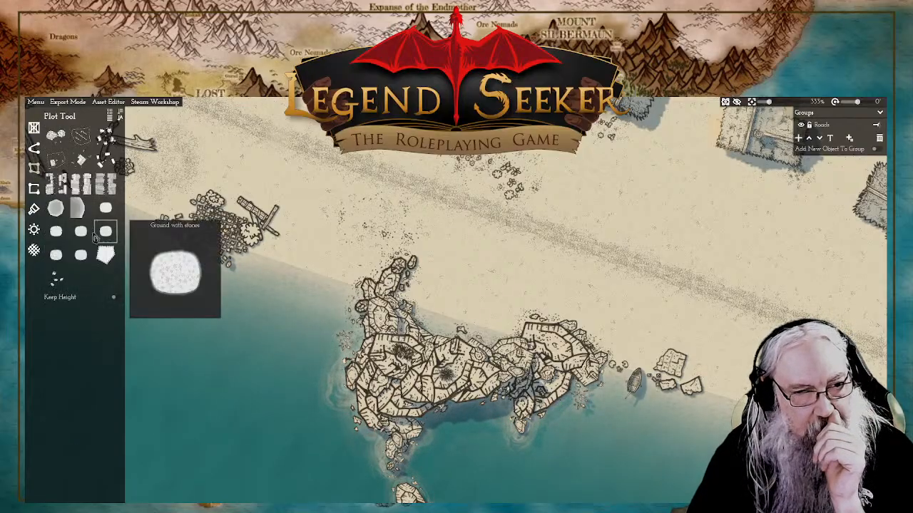
mouse_move(82, 260)
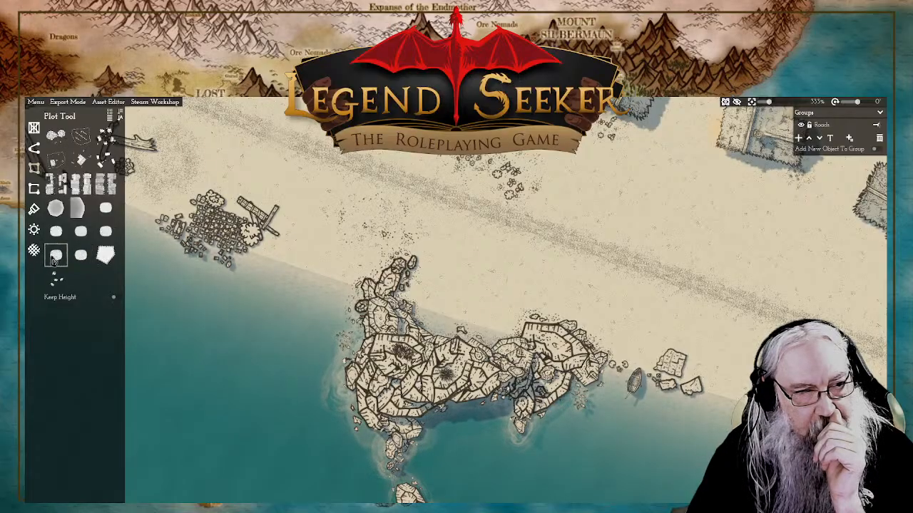
mouse_move(53, 261)
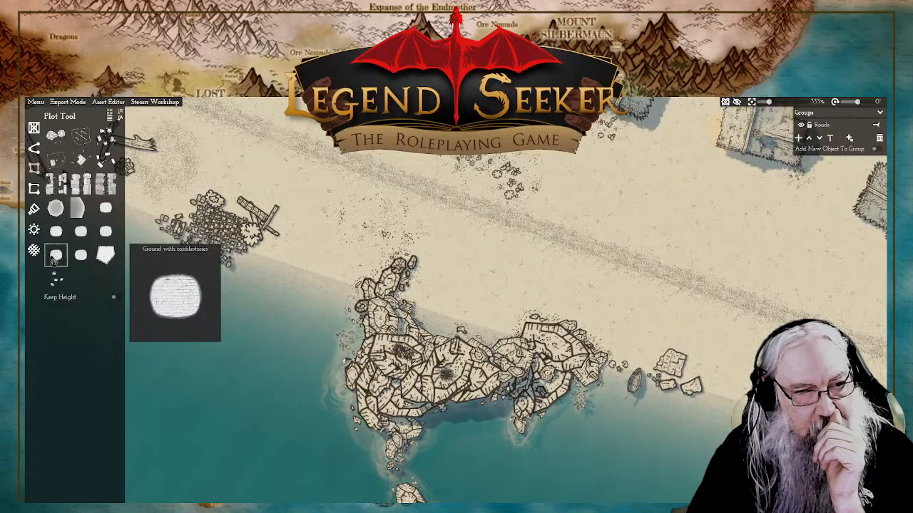
left_click(106, 233)
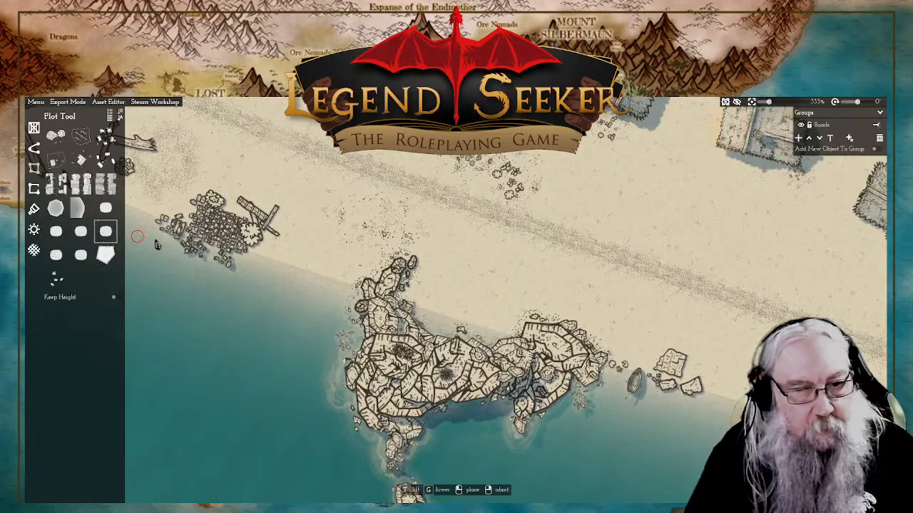
left_click(408, 264)
left_click(473, 269)
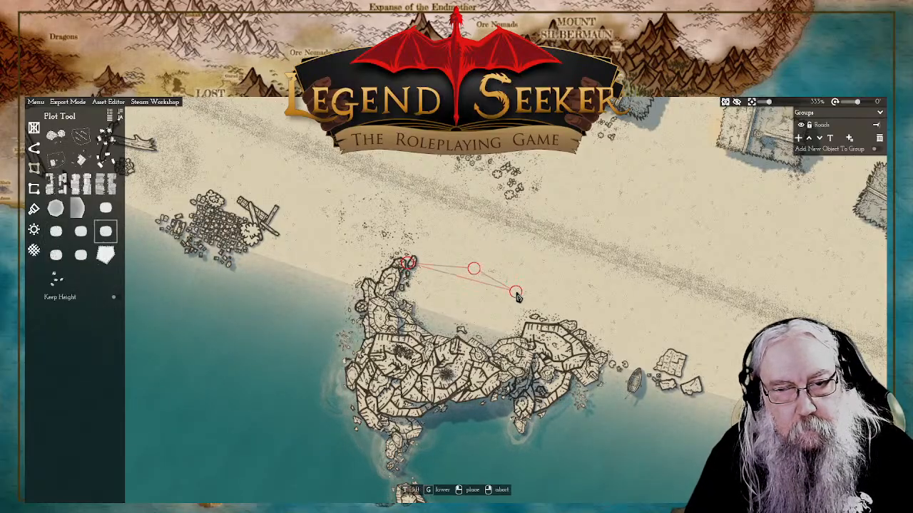
left_click(516, 292)
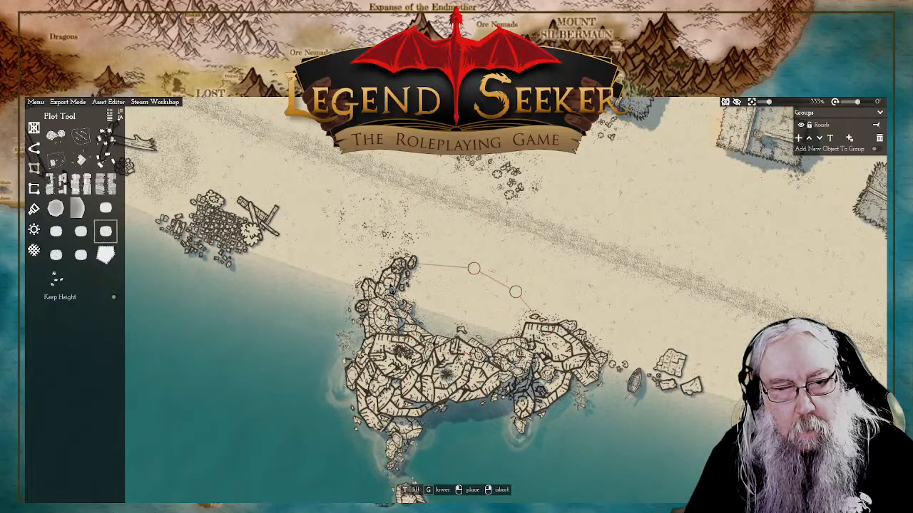
left_click(403, 264)
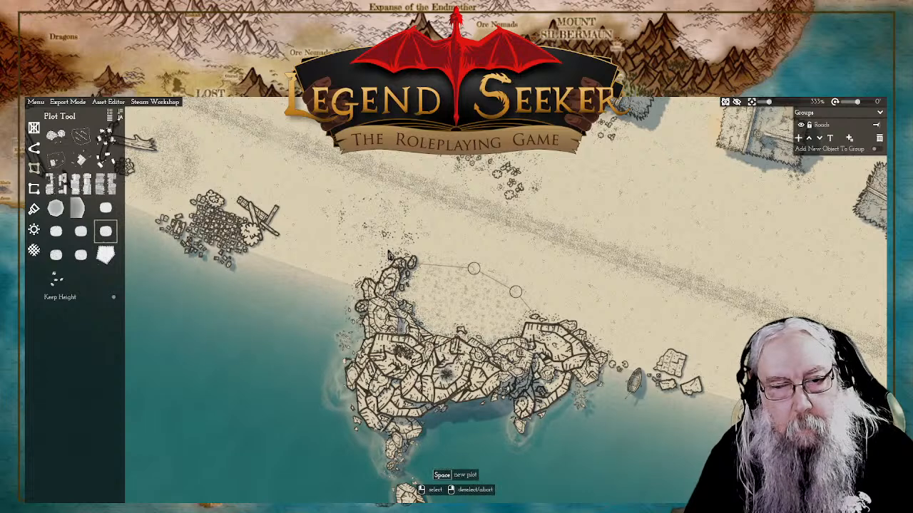
Step: Remove the stony ground plot from the sand behind the joined outcrops
key("p")
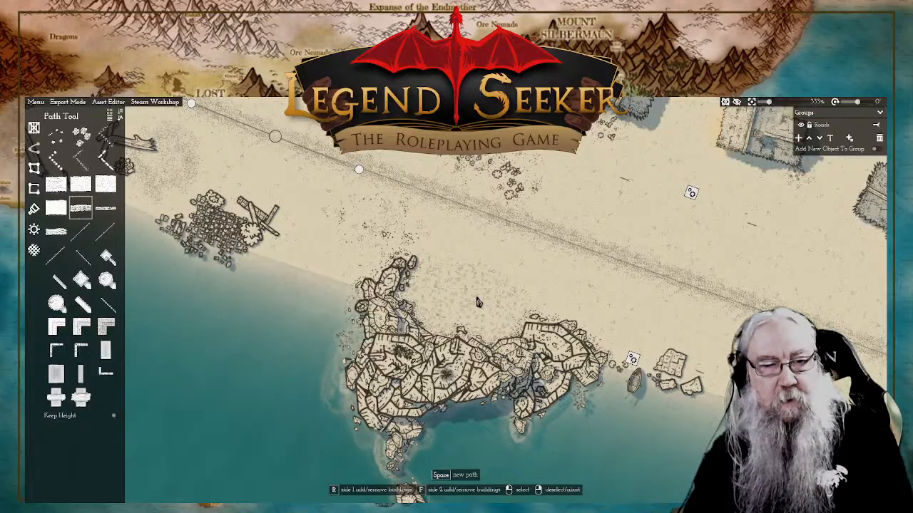
left_click_drag(465, 341, 501, 292)
left_click(526, 268)
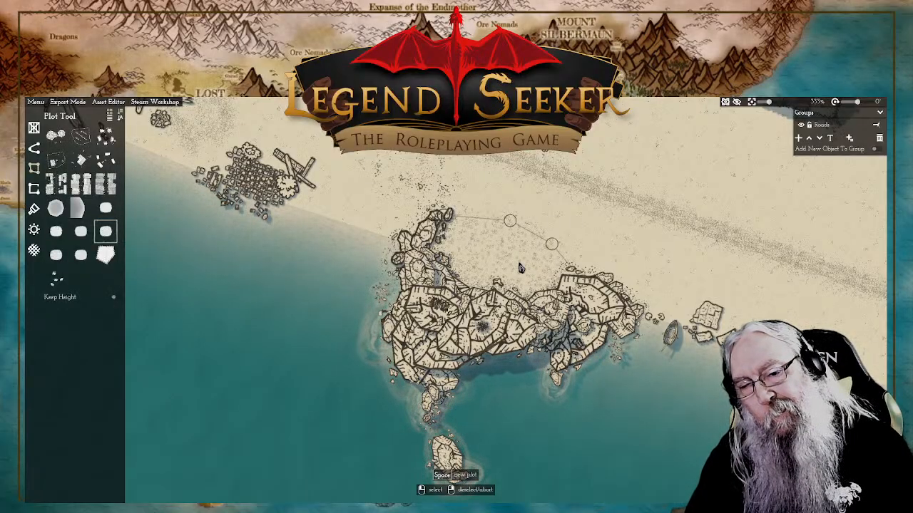
right_click(520, 268)
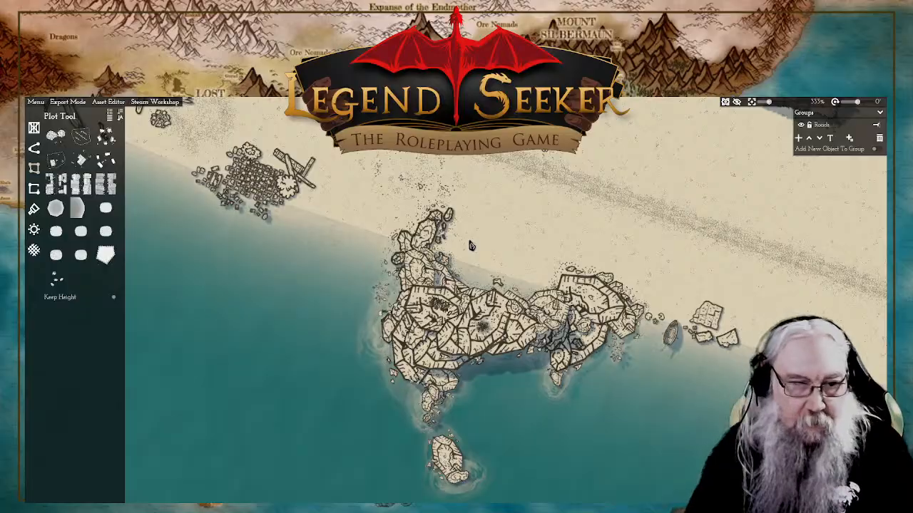
scroll(469, 245, "up", 4)
scroll(469, 245, "down", 6)
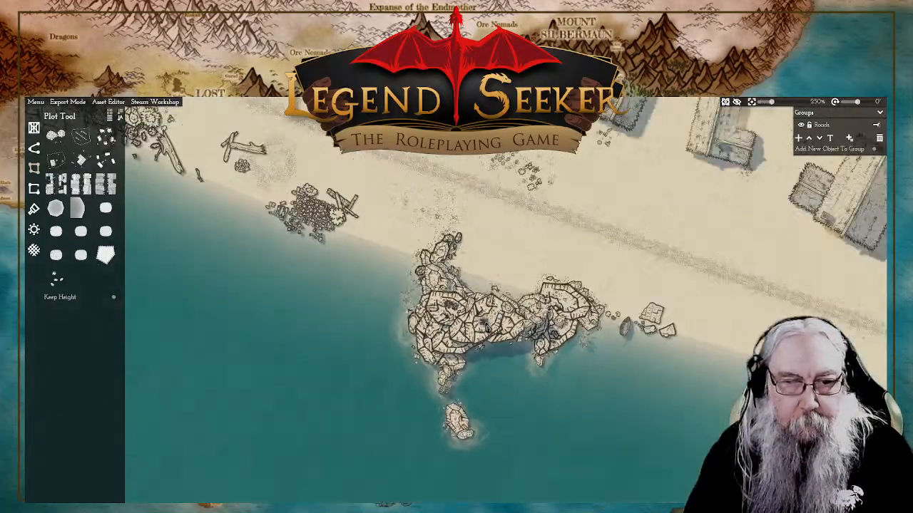
scroll(532, 296, "down", 2)
scroll(542, 291, "up", 1)
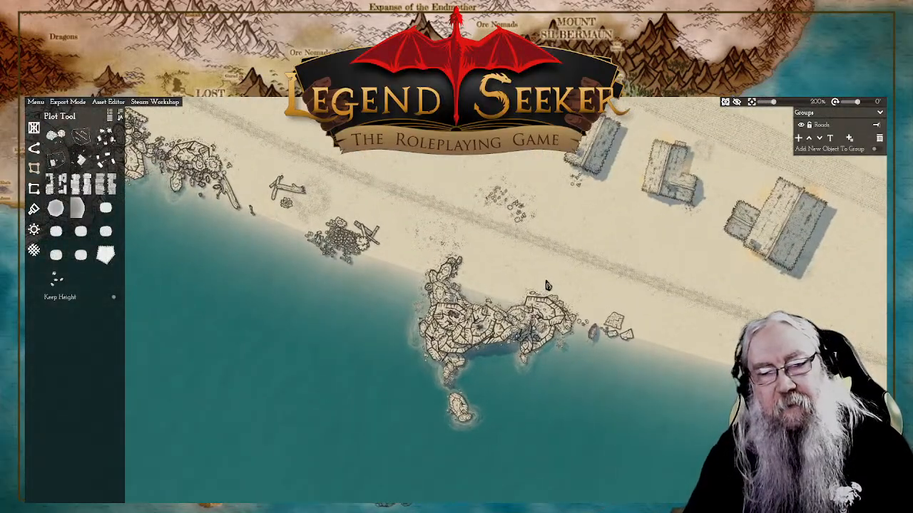
left_click_drag(548, 285, 521, 294)
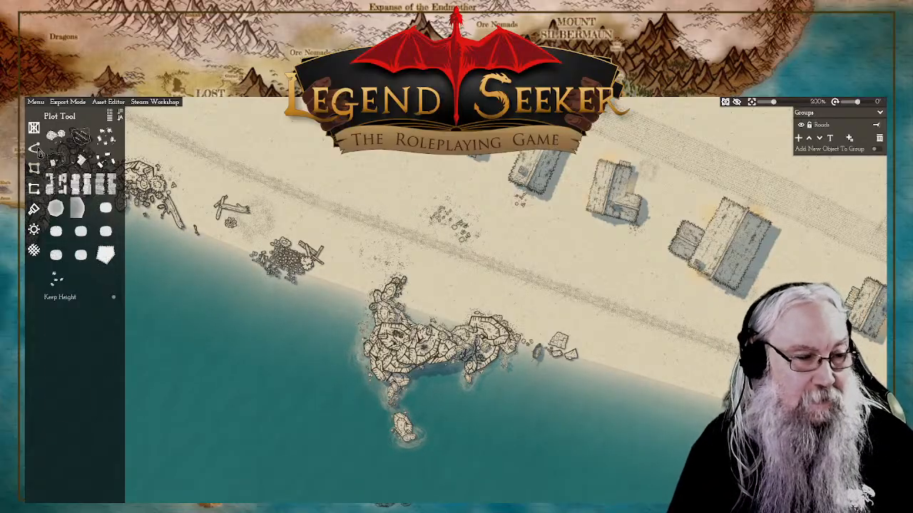
left_click(35, 149)
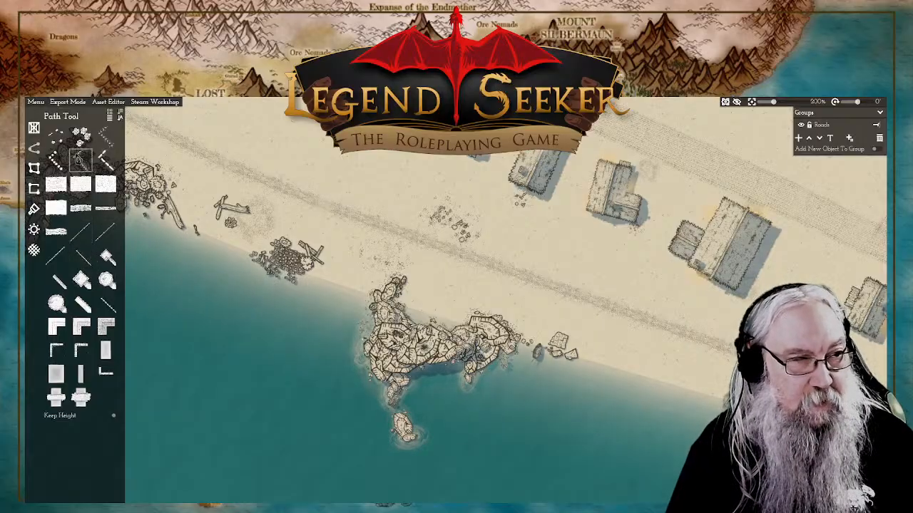
mouse_move(54, 156)
left_click(34, 130)
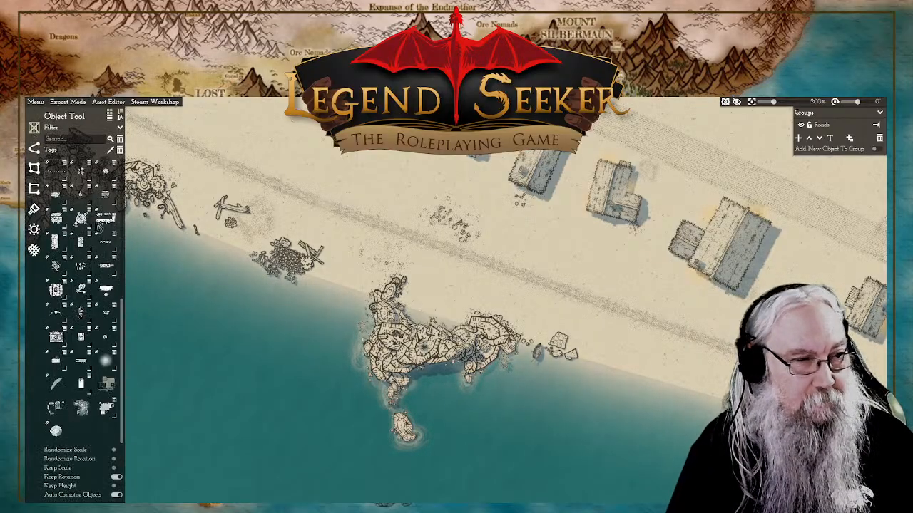
scroll(98, 343, "up", 3)
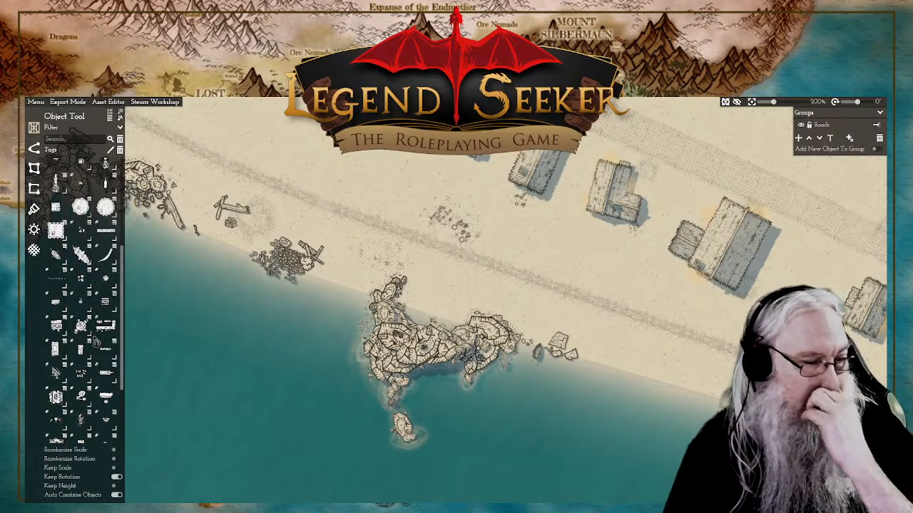
scroll(410, 313, "down", 5)
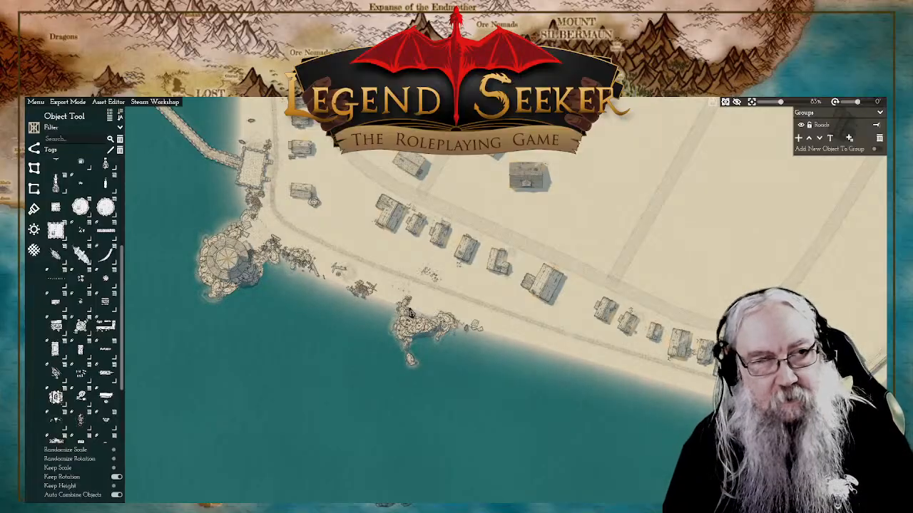
left_click(35, 102)
left_click(37, 146)
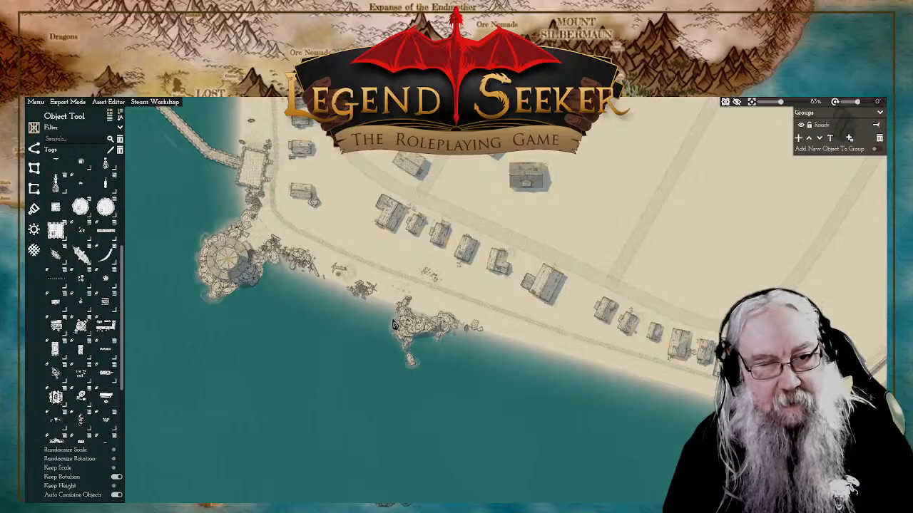
Step: Select the sea plot and add shoreline edge points around the joined outcrops, between the debris pile and the detached rocks
left_click(498, 343)
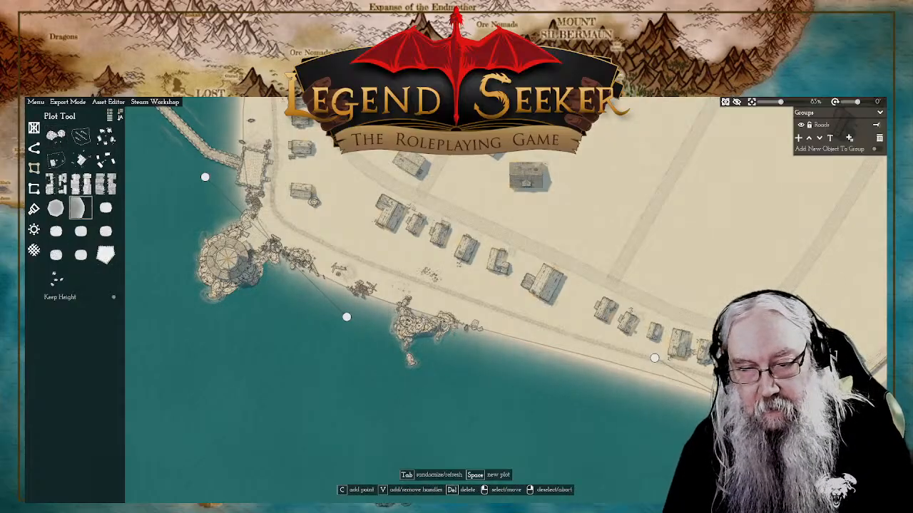
key("c")
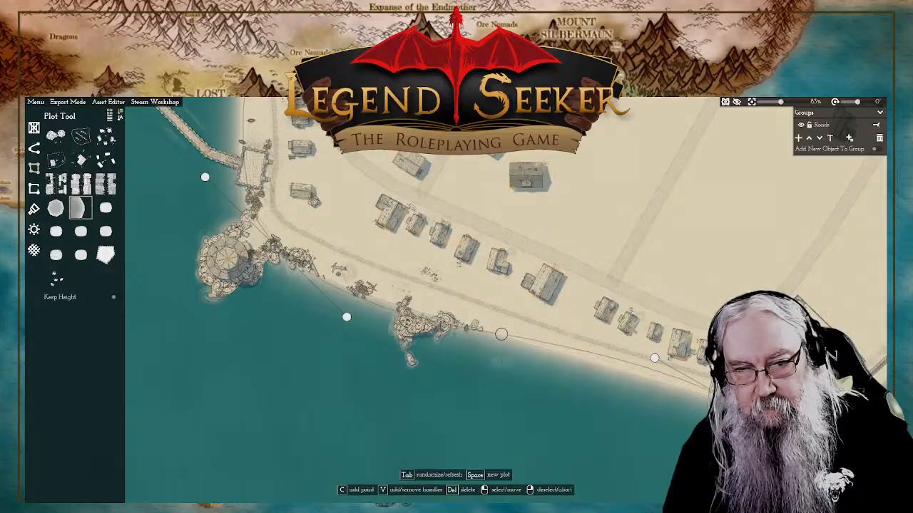
left_click(502, 335)
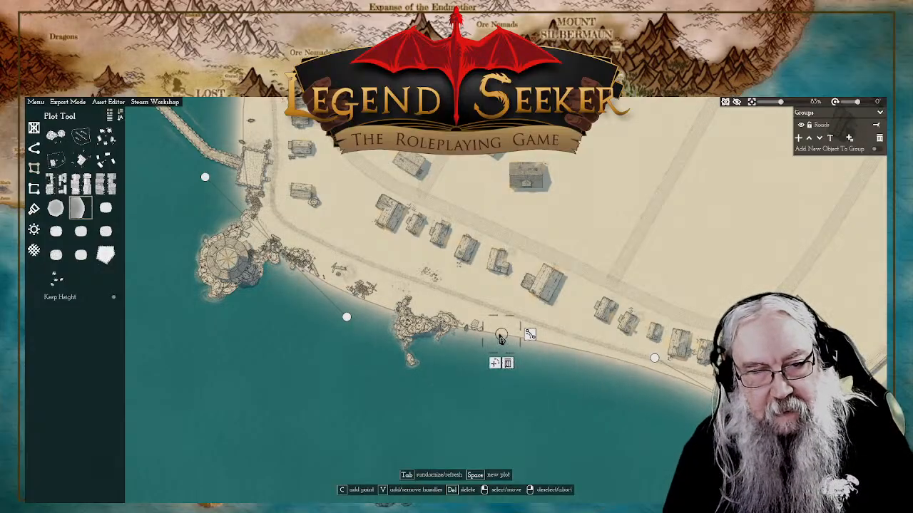
left_click(495, 365)
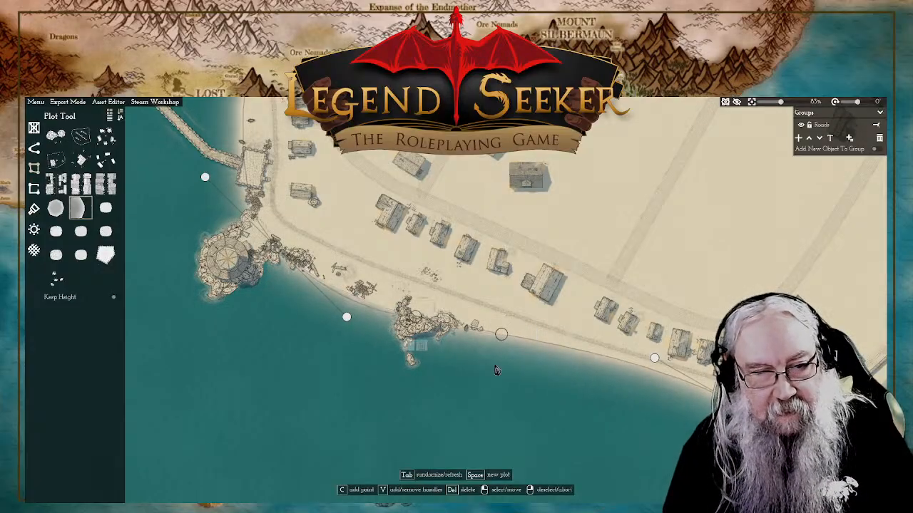
scroll(409, 312, "up", 1)
scroll(408, 312, "up", 5)
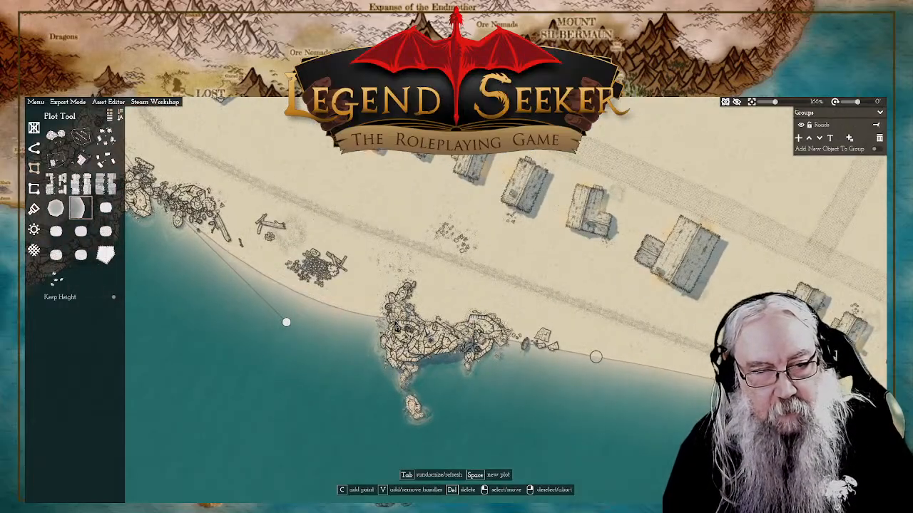
left_click(393, 319)
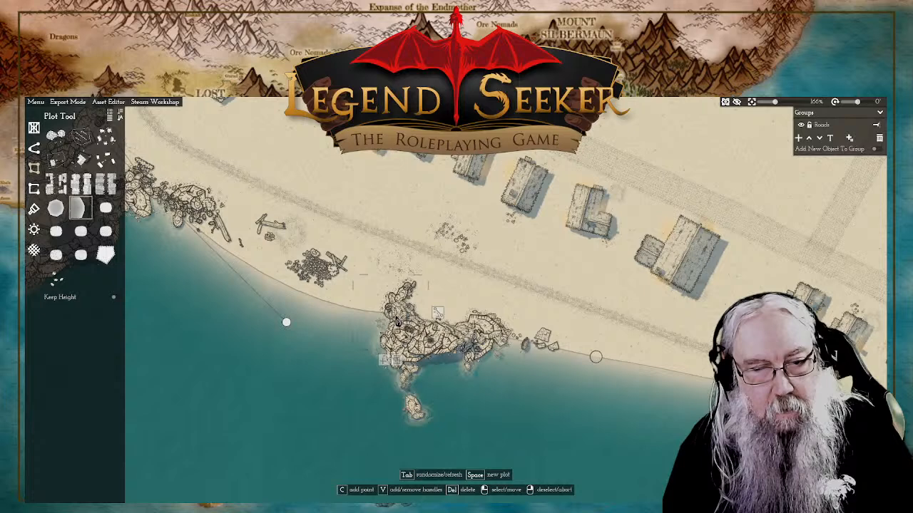
left_click(599, 359)
left_click(589, 406)
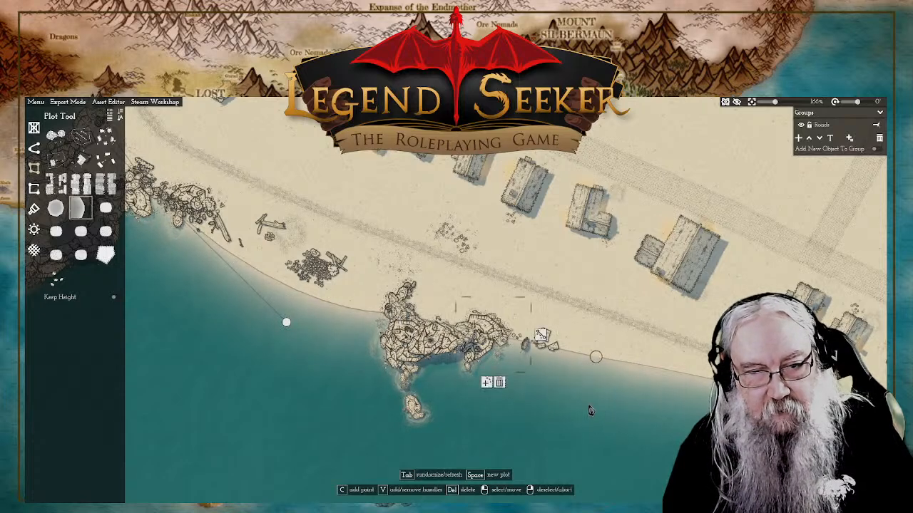
Step: Move the added shoreline points inland behind the joined outcrops and curve the edge to form a small water inlet
left_click_drag(495, 341, 403, 316)
left_click(472, 364)
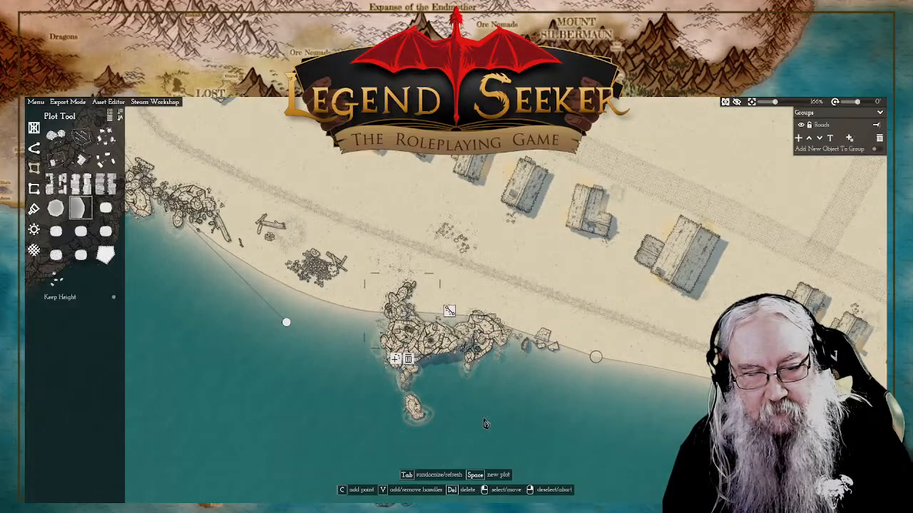
left_click(442, 313)
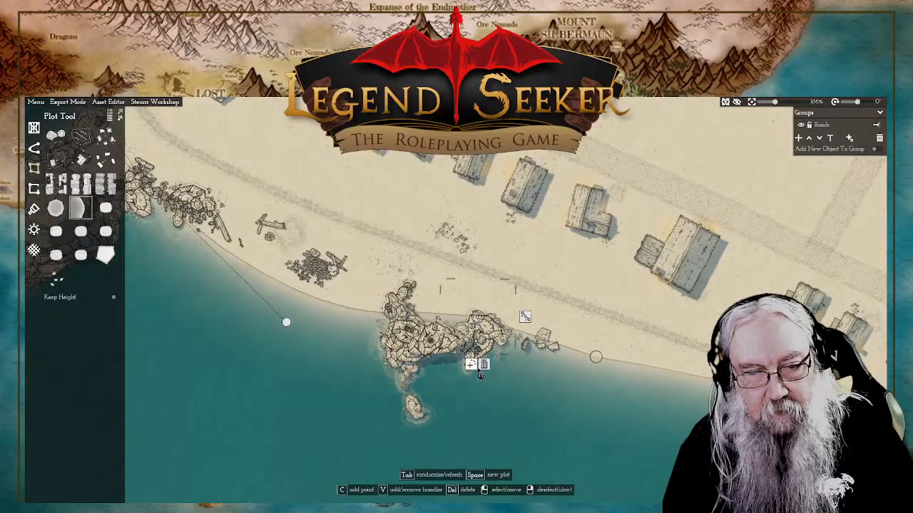
left_click_drag(440, 316, 399, 292)
scroll(442, 307, "up", 4)
left_click_drag(395, 292, 400, 282)
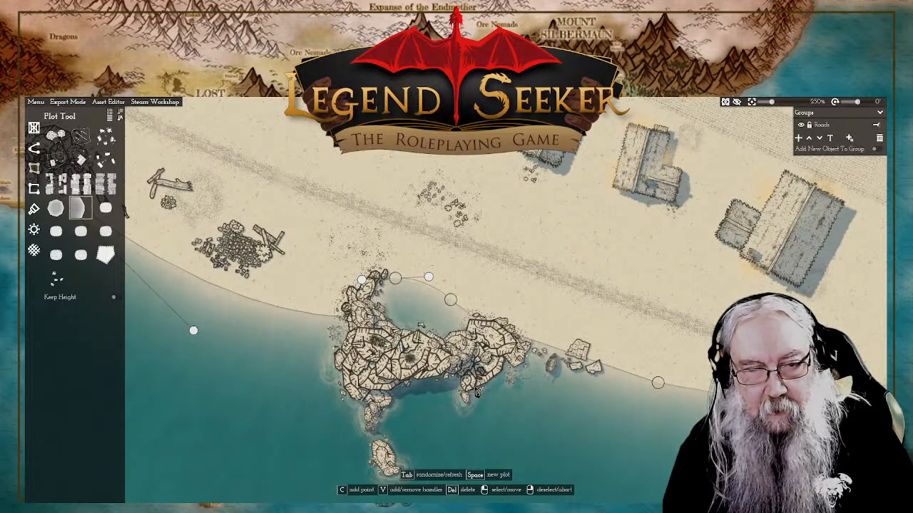
Step: Add curve handles to the inlet's eastern shoreline point and adjust them to round the edge toward the eastern outcrop
left_click(450, 300)
left_click_drag(454, 304, 475, 312)
left_click(523, 296)
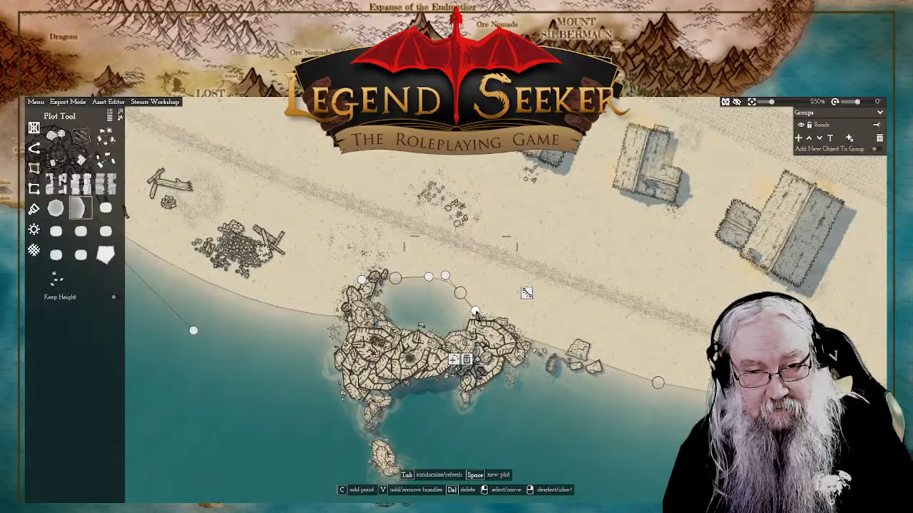
left_click(551, 255)
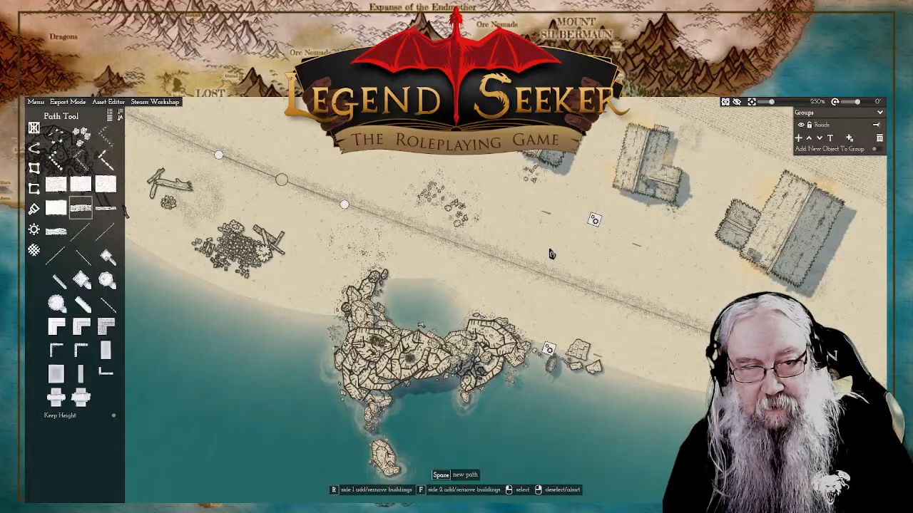
left_click(435, 308)
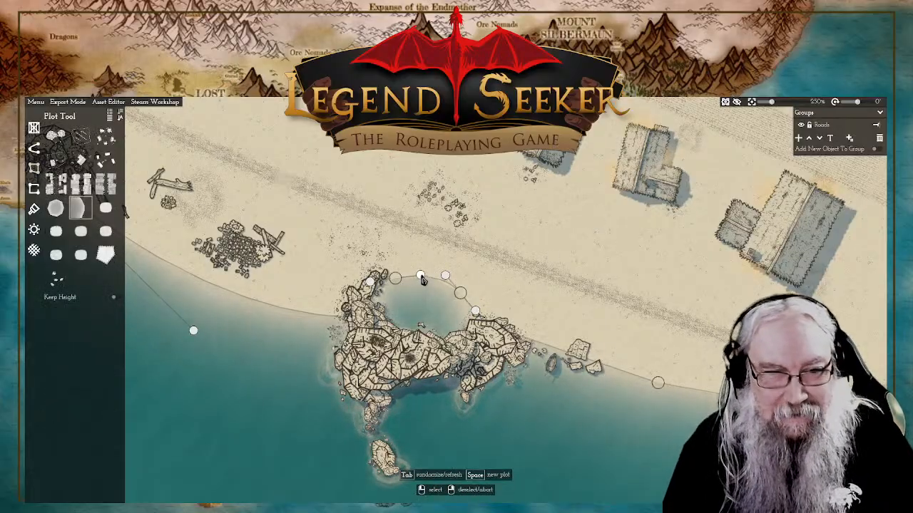
left_click(451, 287)
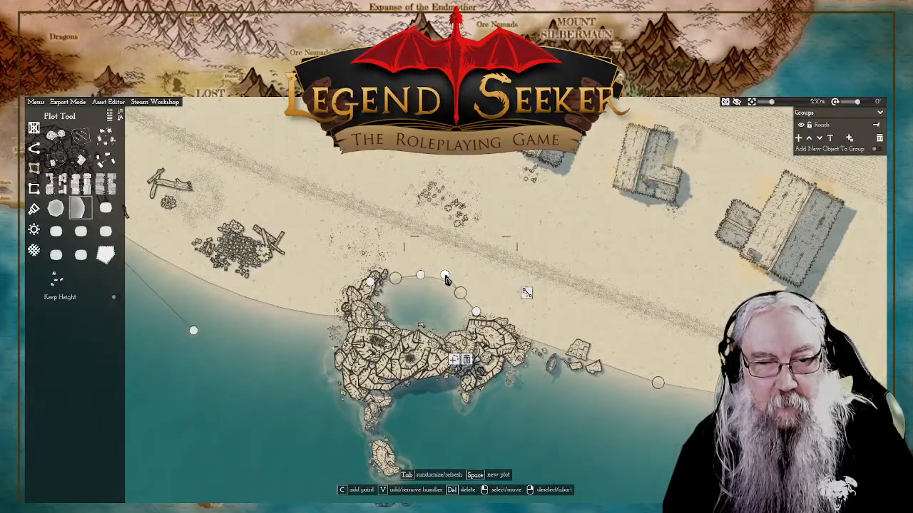
left_click_drag(446, 278, 443, 280)
right_click(554, 243)
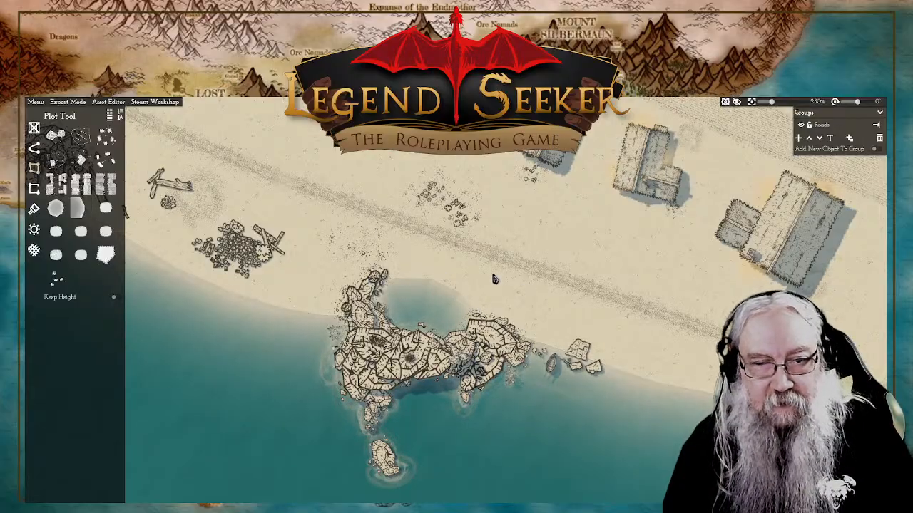
Step: Pull the inlet's western shoreline point southwest toward the rocks and shift its eastern point slightly southeast
scroll(495, 278, "down", 4)
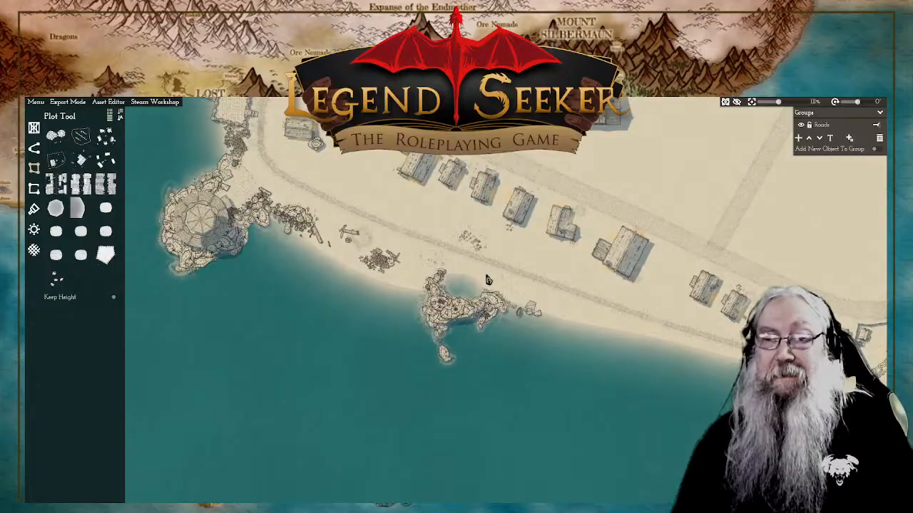
scroll(488, 279, "up", 5)
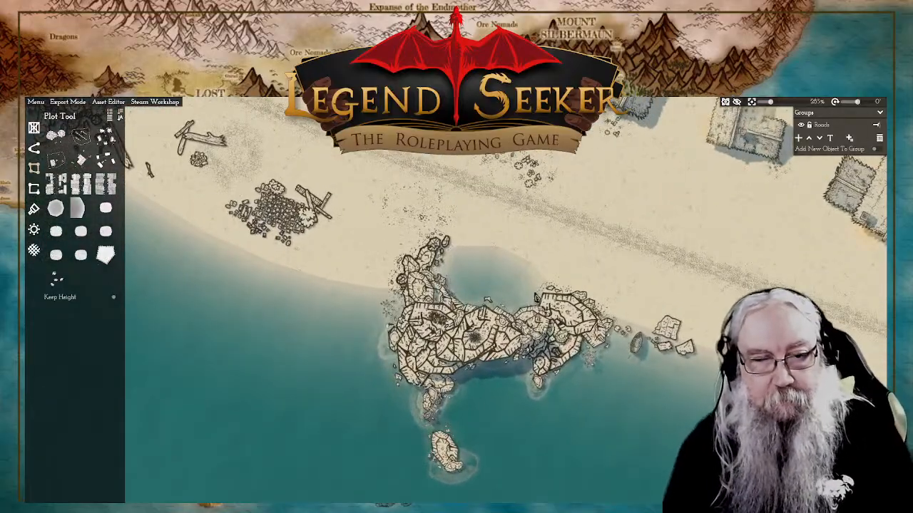
left_click(489, 276)
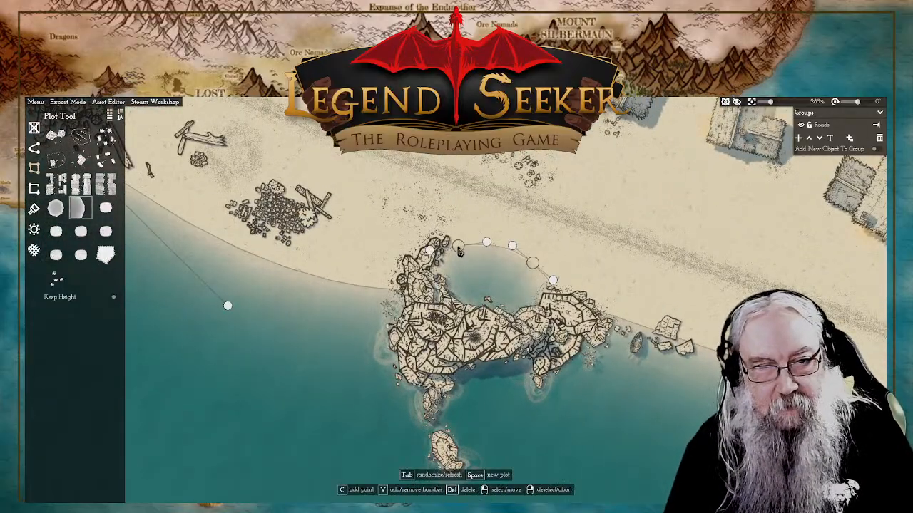
left_click_drag(526, 264, 543, 272)
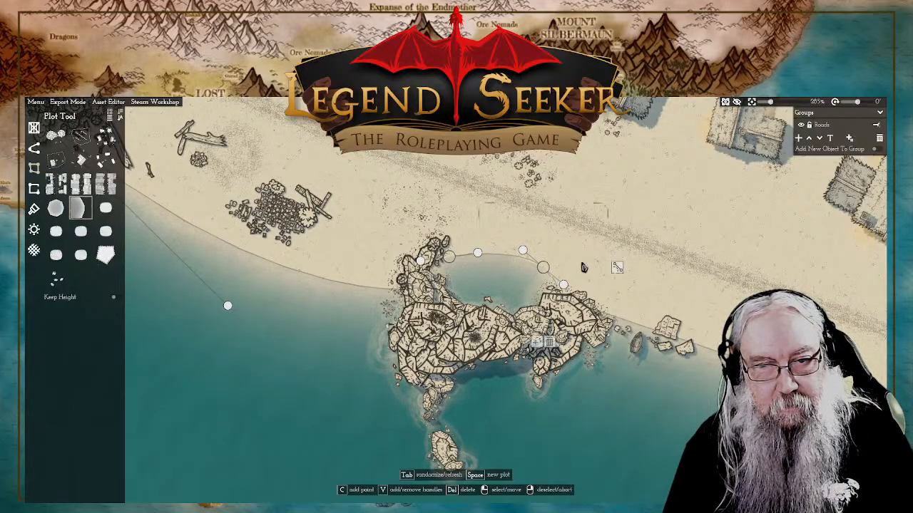
left_click(601, 261)
right_click(661, 200)
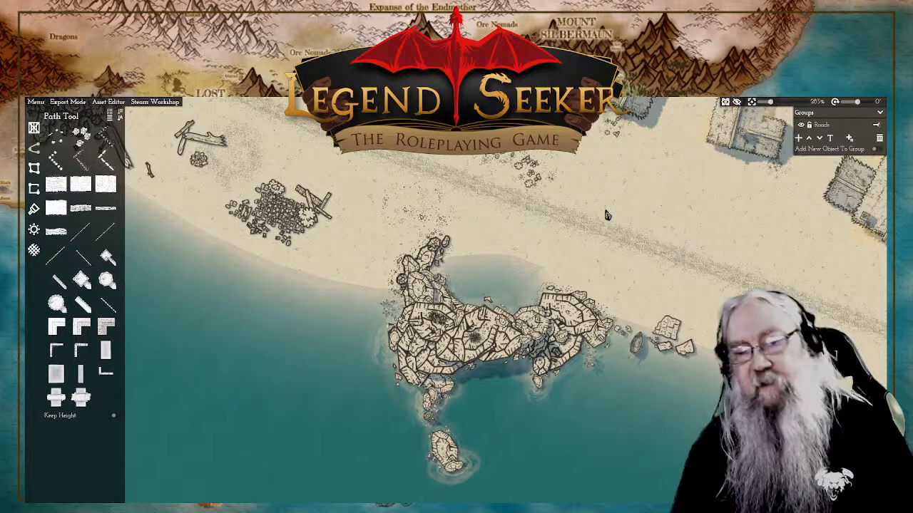
Step: Move the inlet's eastern shoreline point slightly west and adjust its curve so the edge meets the eastern outcrop
scroll(606, 215, "down", 5)
scroll(574, 246, "up", 4)
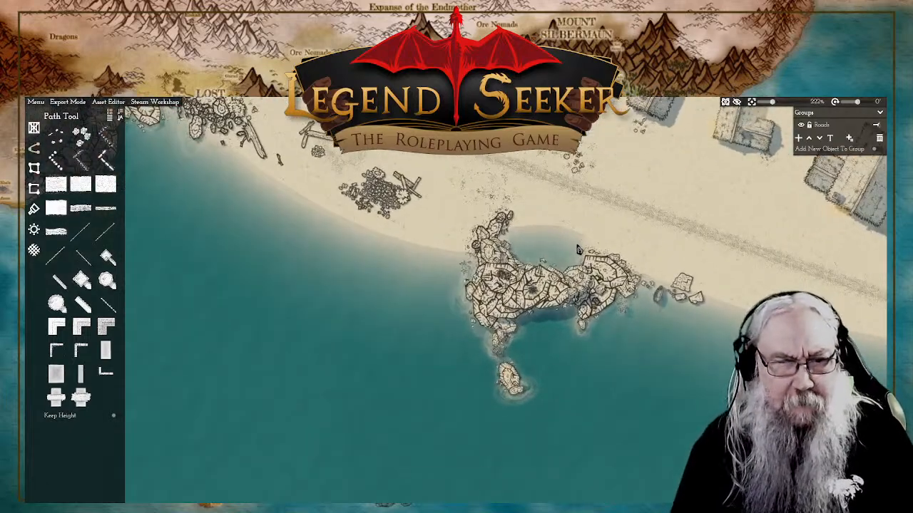
left_click(578, 249)
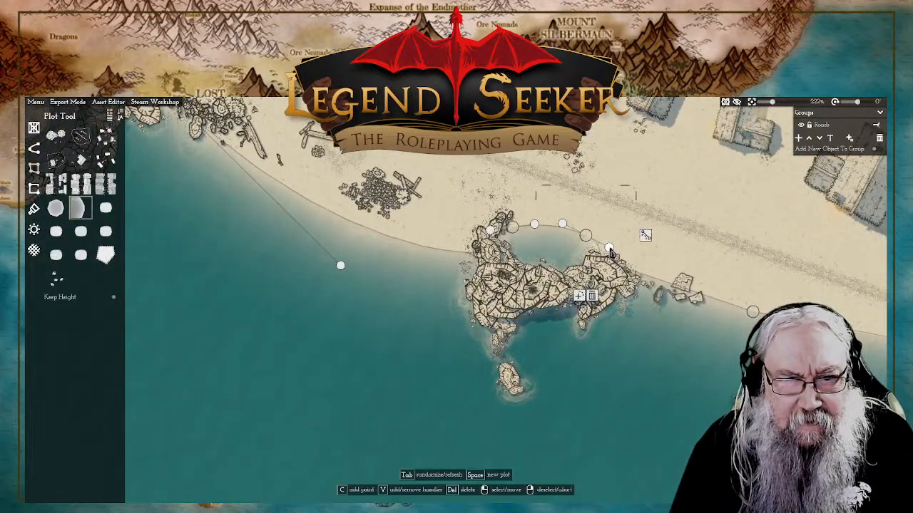
left_click_drag(609, 248, 578, 240)
left_click(602, 262)
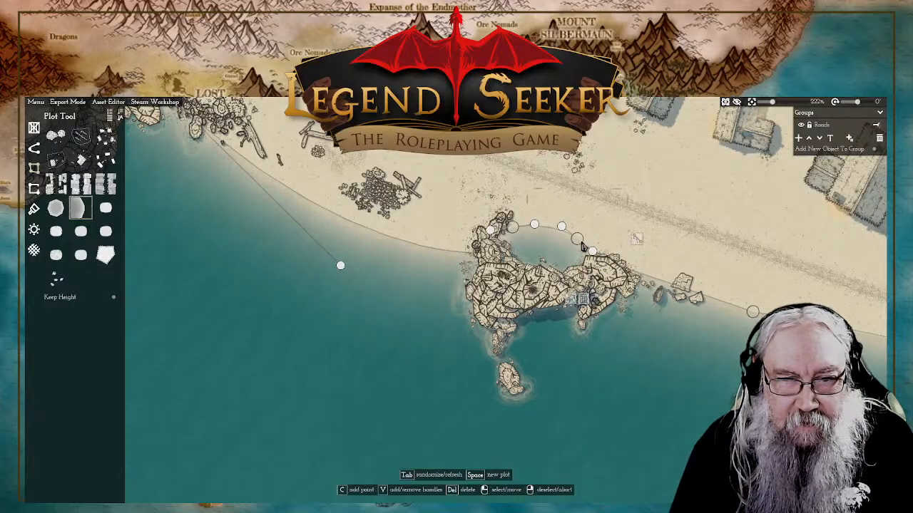
right_click(677, 189)
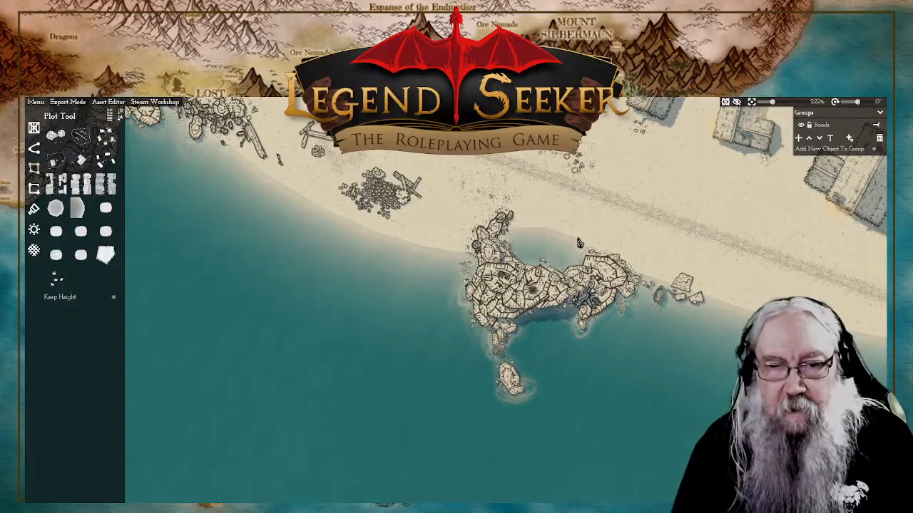
Step: Examine the coastline from the harbour piers past the boulder formation to the river mouth
scroll(579, 243, "down", 2)
scroll(572, 263, "down", 2)
scroll(553, 275, "up", 4)
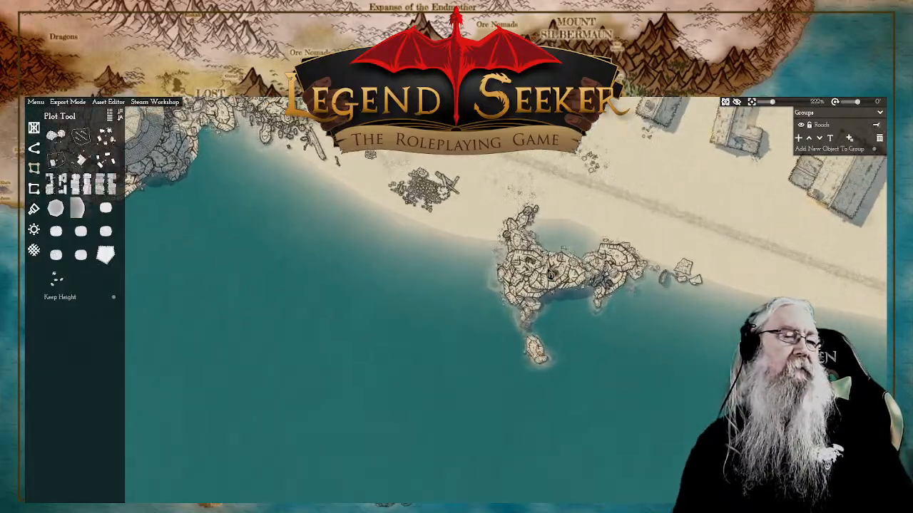
scroll(552, 243, "down", 5)
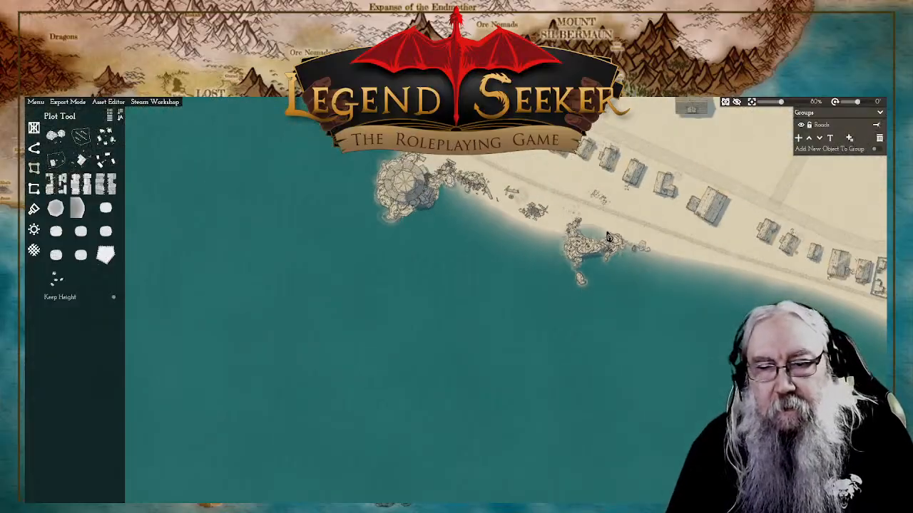
scroll(730, 280, "down", 2)
scroll(569, 340, "up", 2)
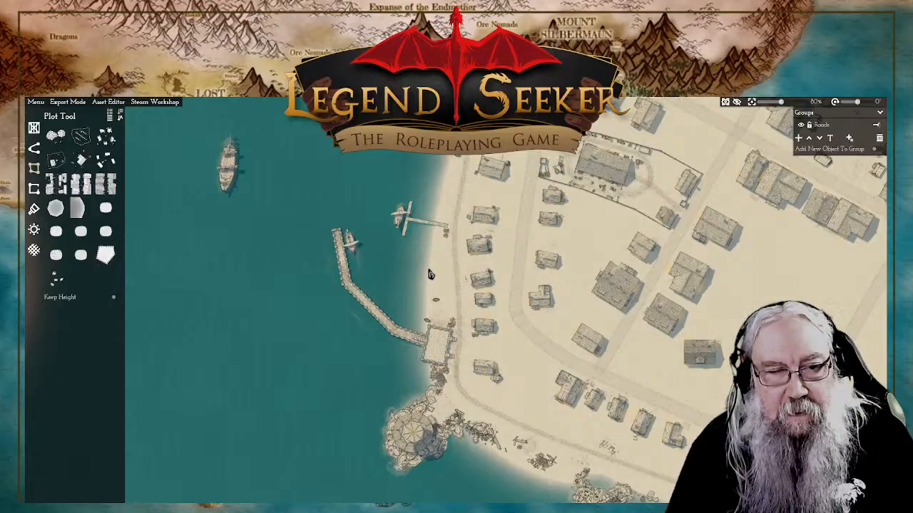
left_click_drag(606, 318, 551, 278)
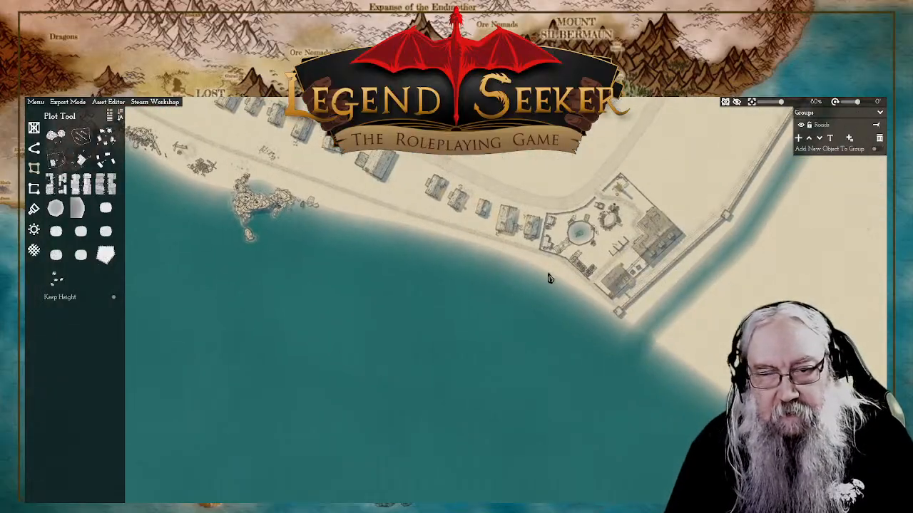
scroll(536, 274, "up", 1)
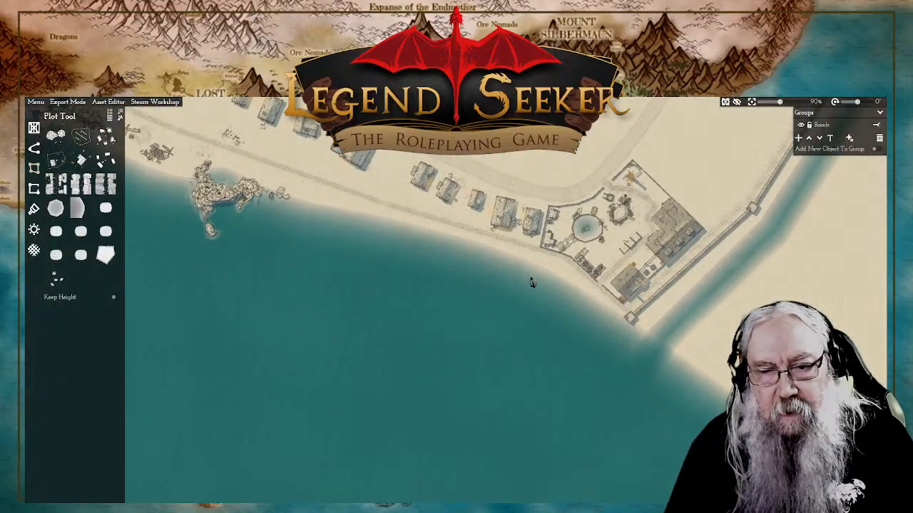
left_click_drag(765, 276, 602, 300)
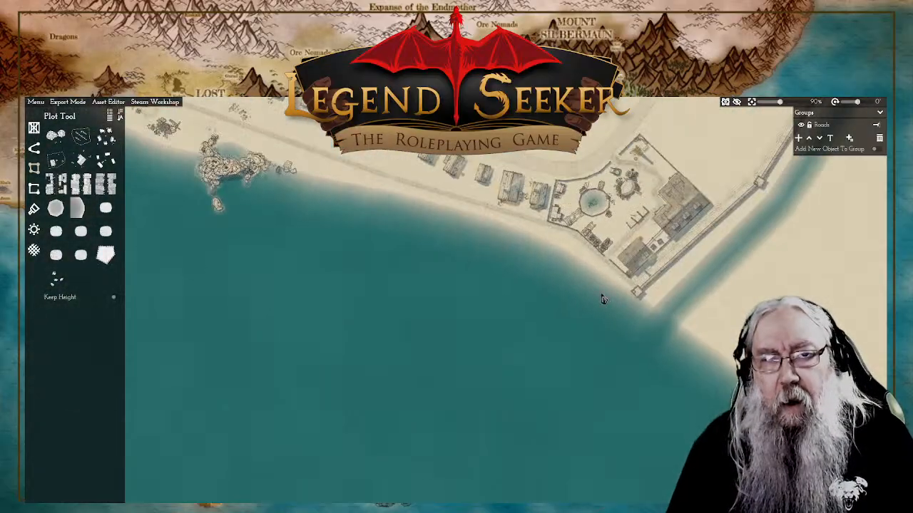
Step: Add a point to the shoreline between the boulder formation and the walled compound near the river mouth
left_click_drag(463, 217, 559, 297)
scroll(449, 321, "up", 4)
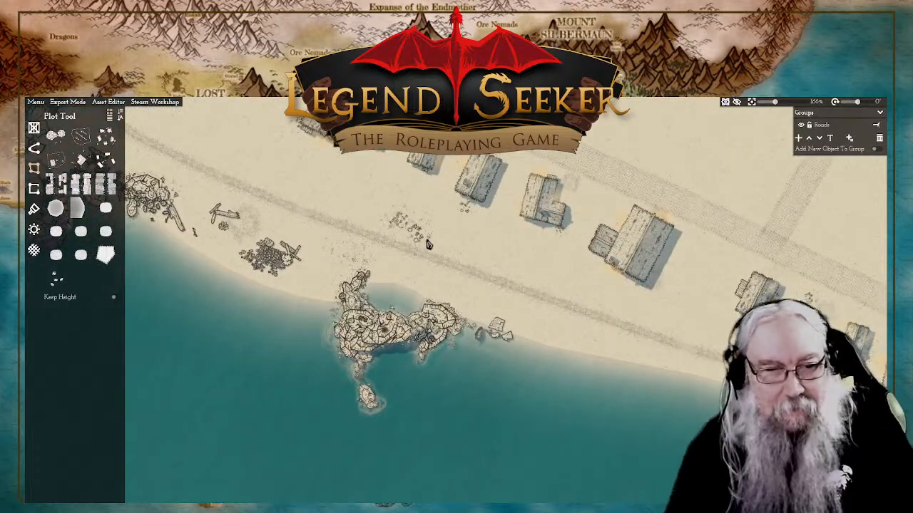
left_click_drag(358, 258, 351, 239)
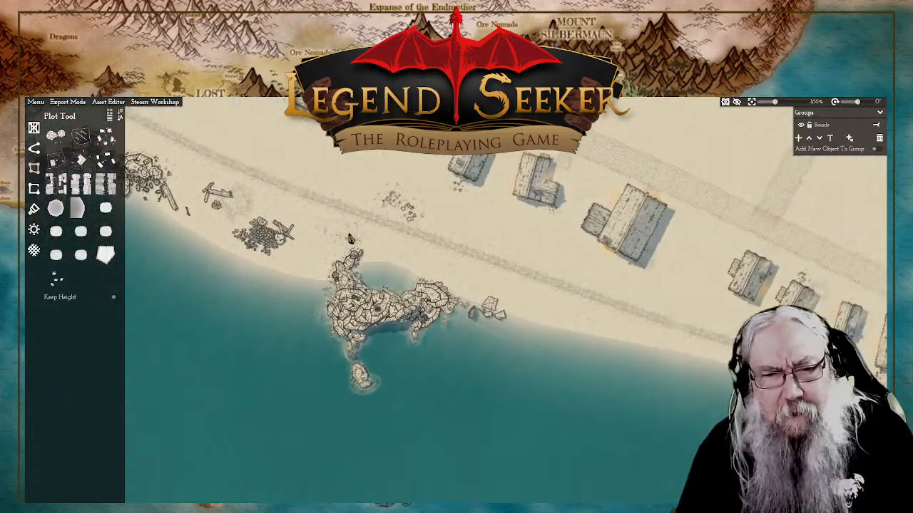
left_click_drag(522, 301, 415, 266)
left_click_drag(655, 321, 332, 219)
left_click(671, 385)
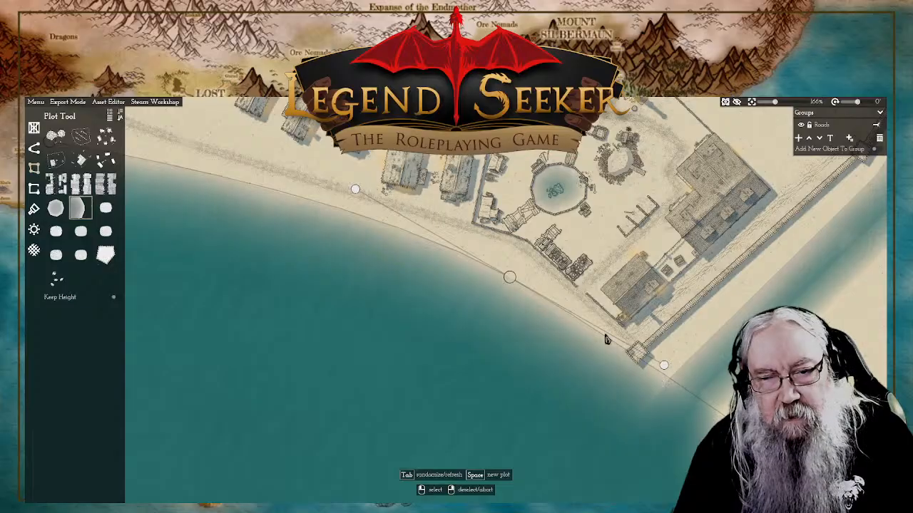
scroll(634, 344, "down", 3)
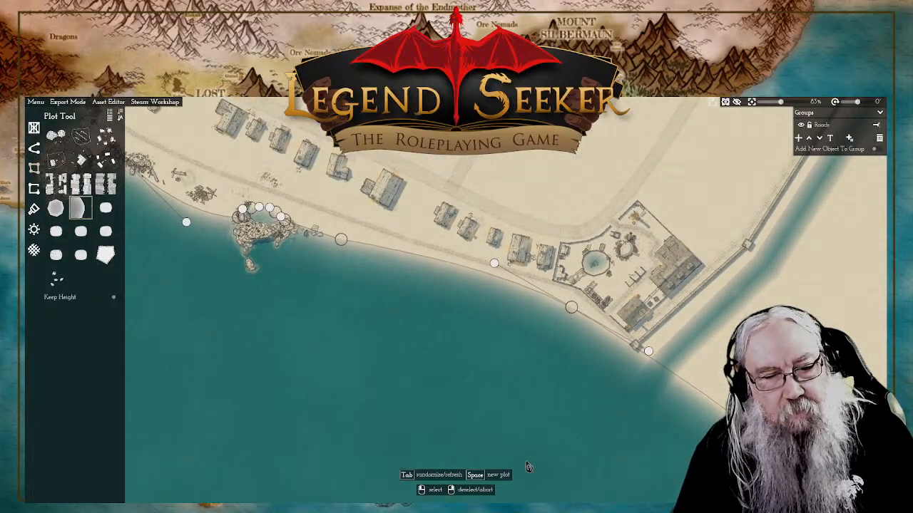
left_click(571, 308)
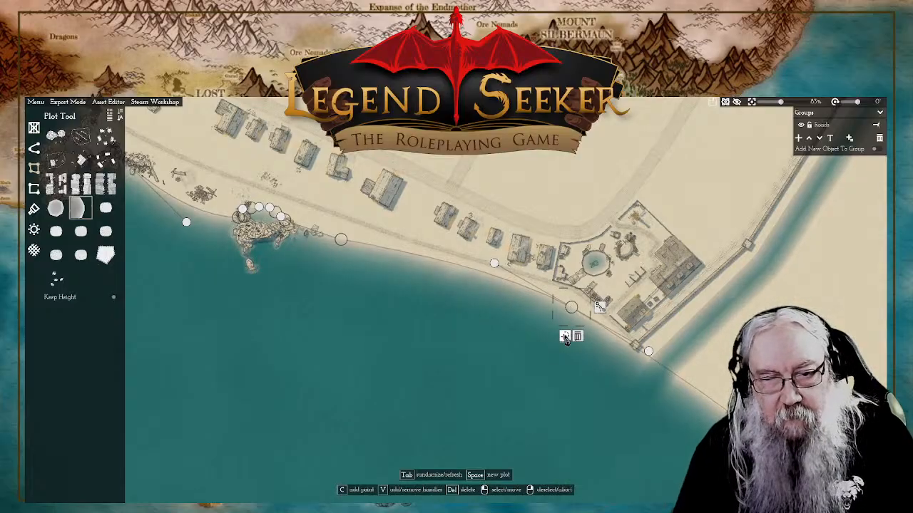
left_click(565, 337)
scroll(574, 322, "up", 1)
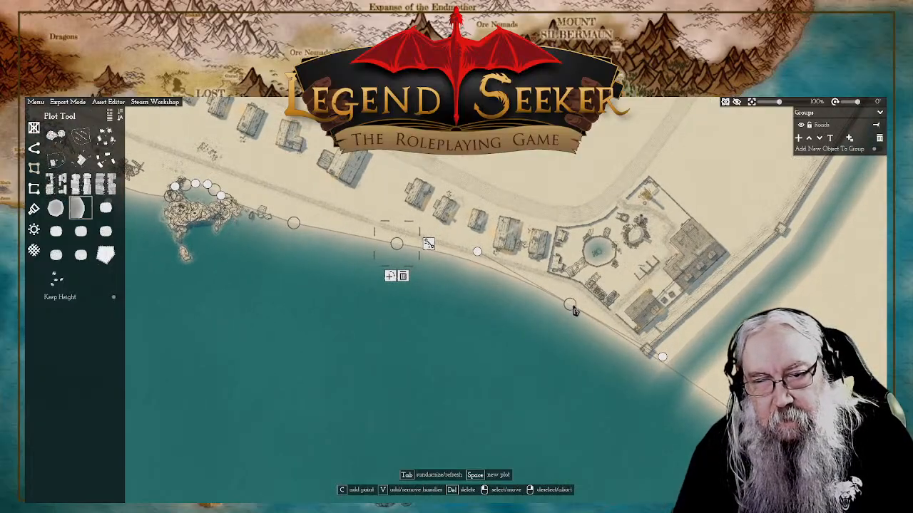
Step: Move the shoreline's eastern point southeast beside the wall's end tower and shift the added point slightly east along the beach
left_click_drag(574, 311, 632, 348)
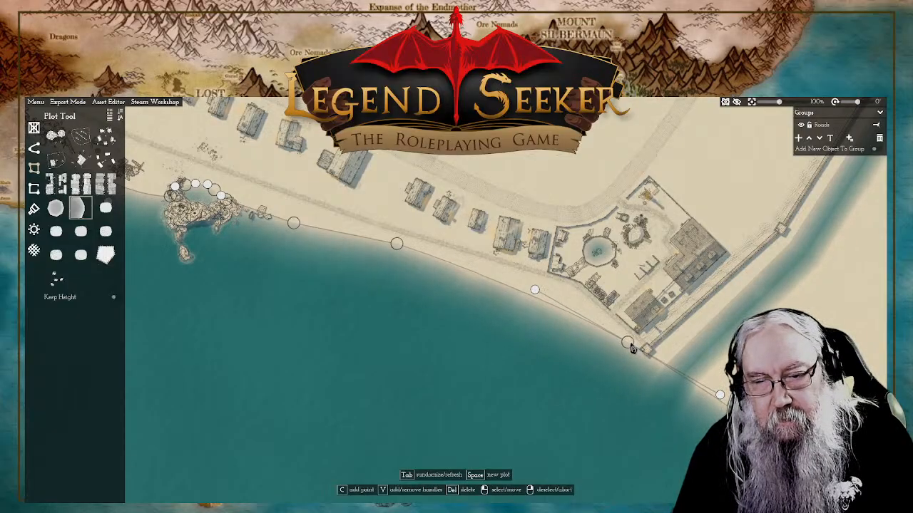
left_click_drag(395, 247, 426, 256)
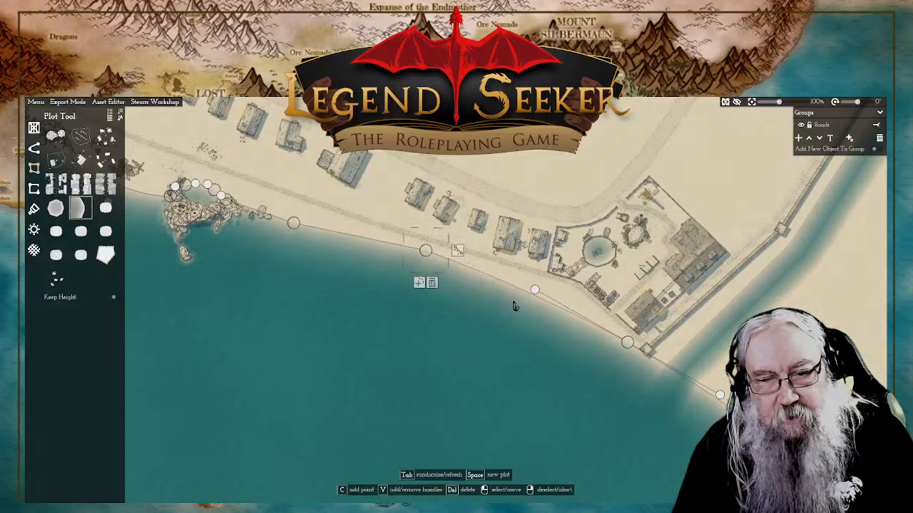
right_click(641, 367)
right_click(739, 180)
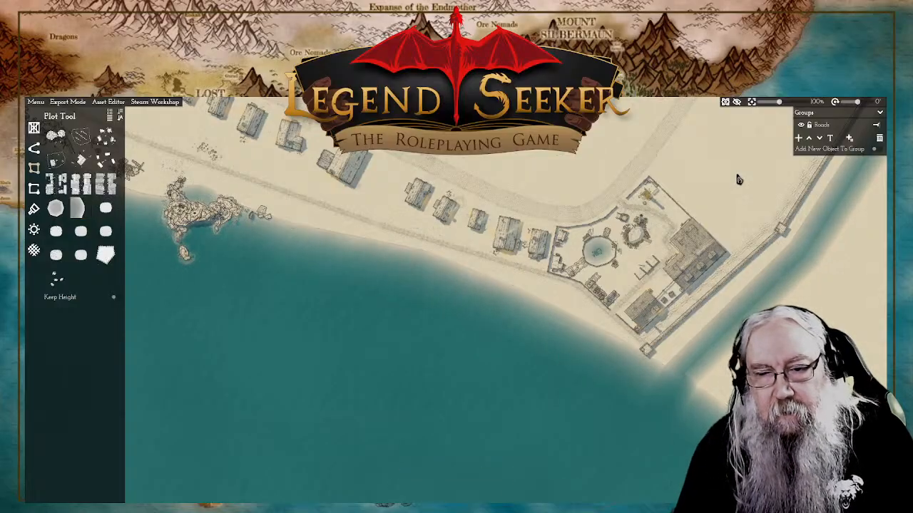
Step: Duplicate the small boulder south of the rock formation and place copies in a chain from the wall's end tower into the water
scroll(351, 215, "down", 1)
left_click_drag(351, 214, 513, 264)
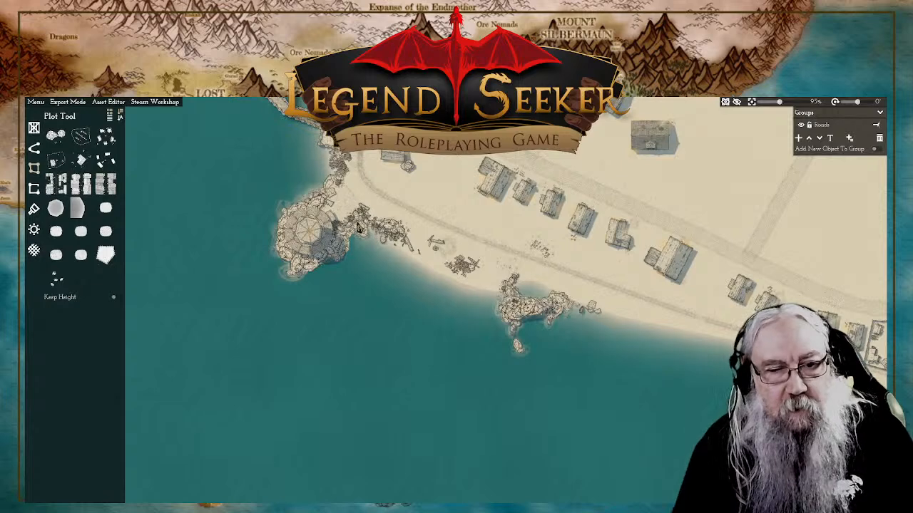
left_click_drag(784, 408, 500, 263)
left_click(254, 207)
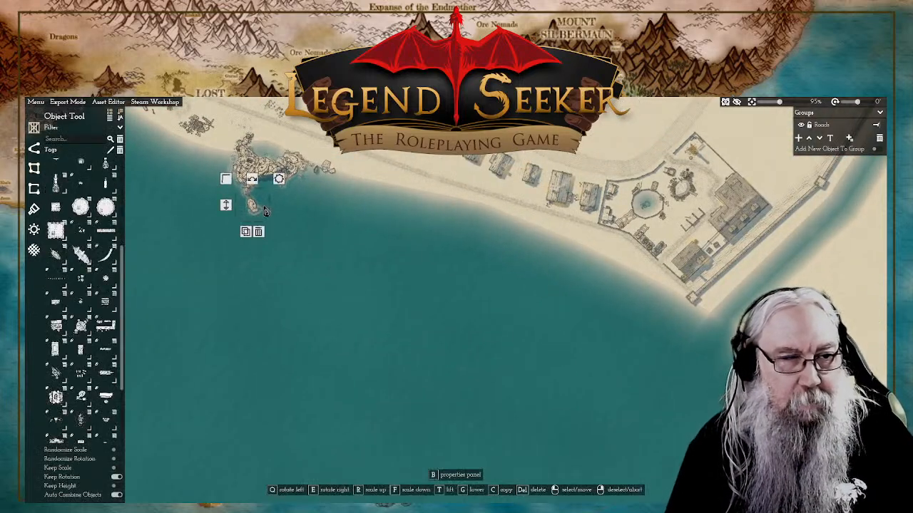
left_click(248, 232)
scroll(679, 313, "up", 4)
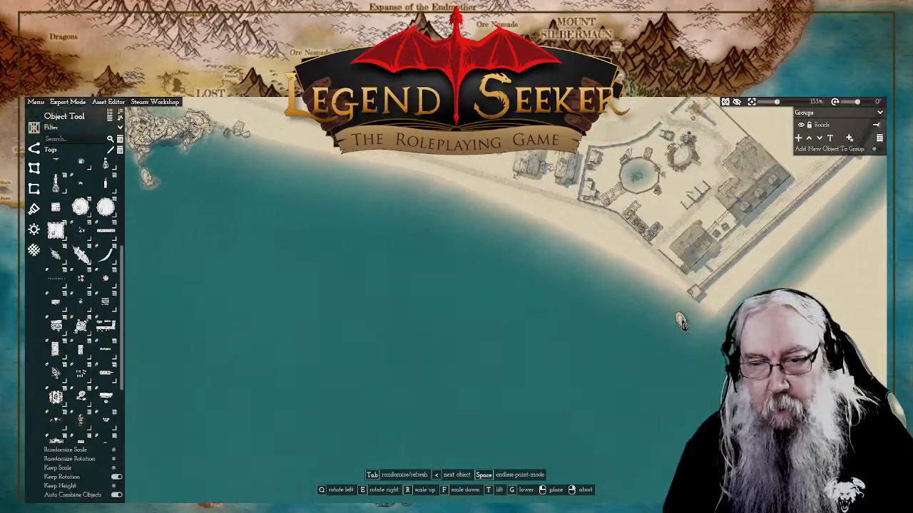
scroll(679, 312, "up", 3)
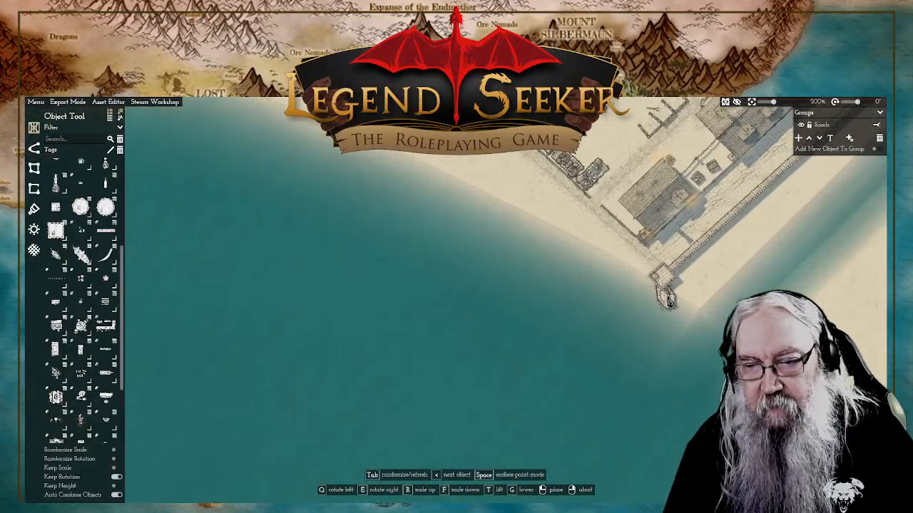
left_click(667, 294)
left_click(661, 333)
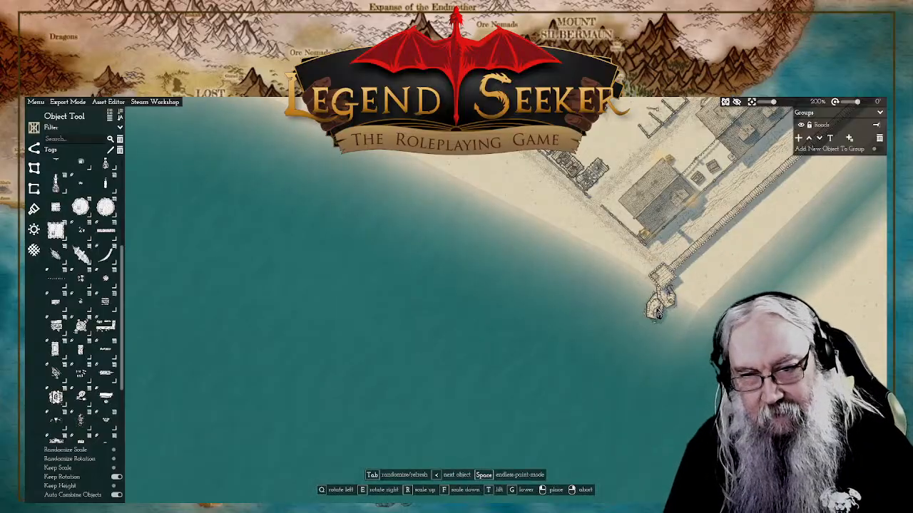
left_click(658, 316)
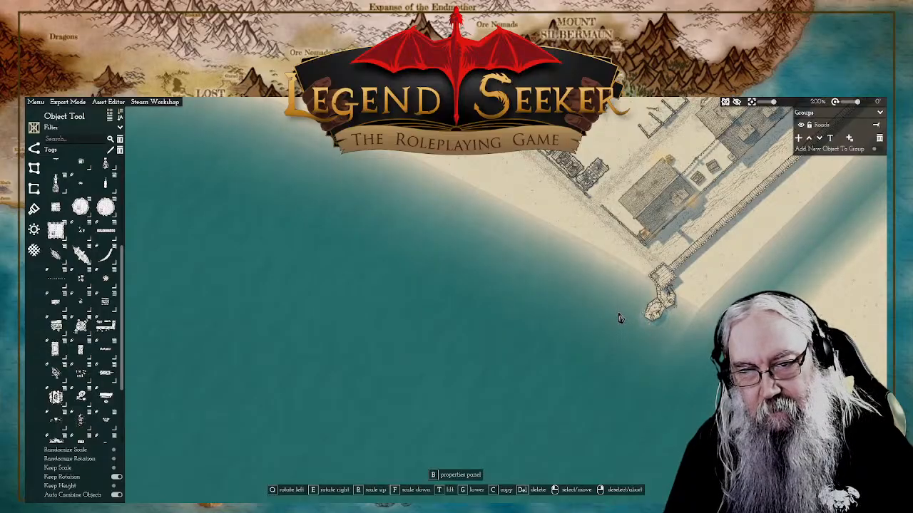
left_click(618, 318)
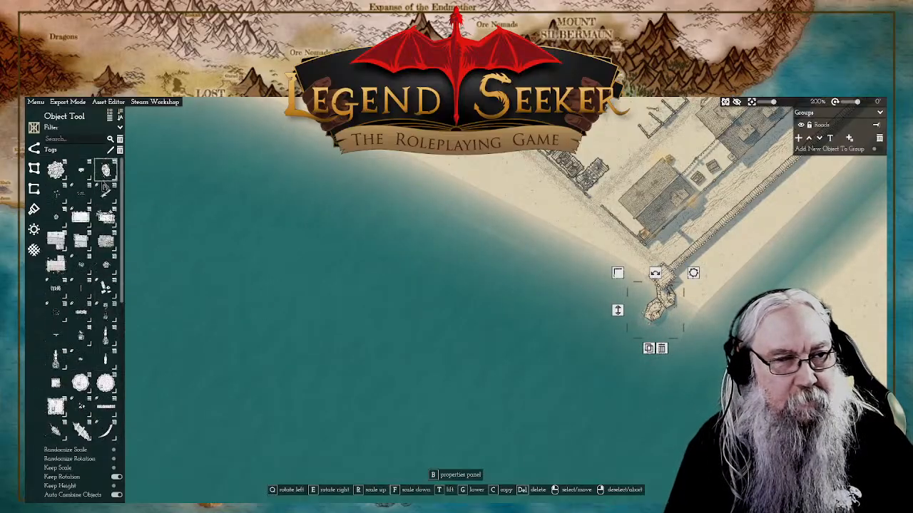
Step: Place boulders and small rocks along the shore west of the end tower and in the shallow water offshore
left_click(106, 169)
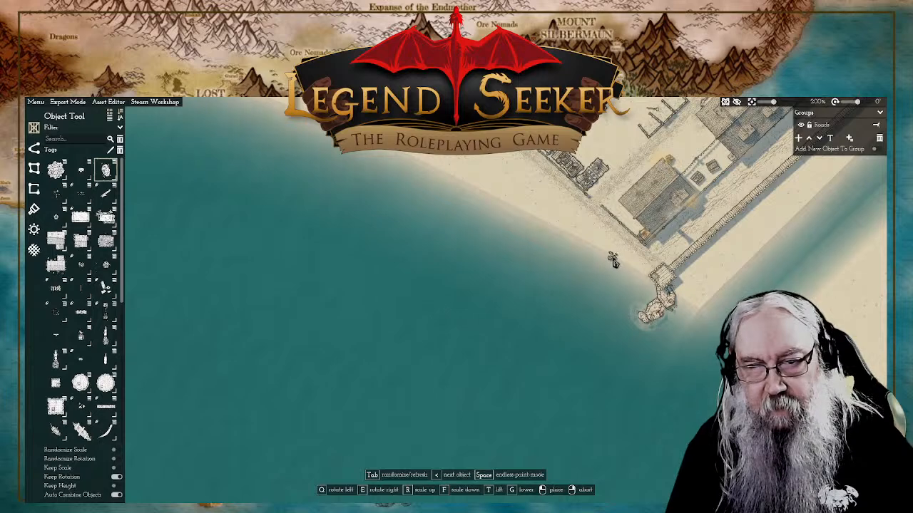
left_click(614, 261)
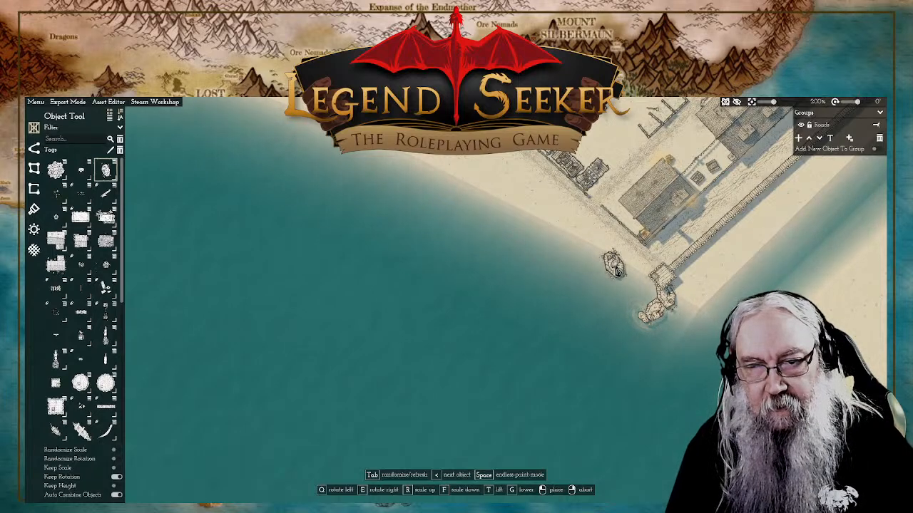
left_click(623, 272)
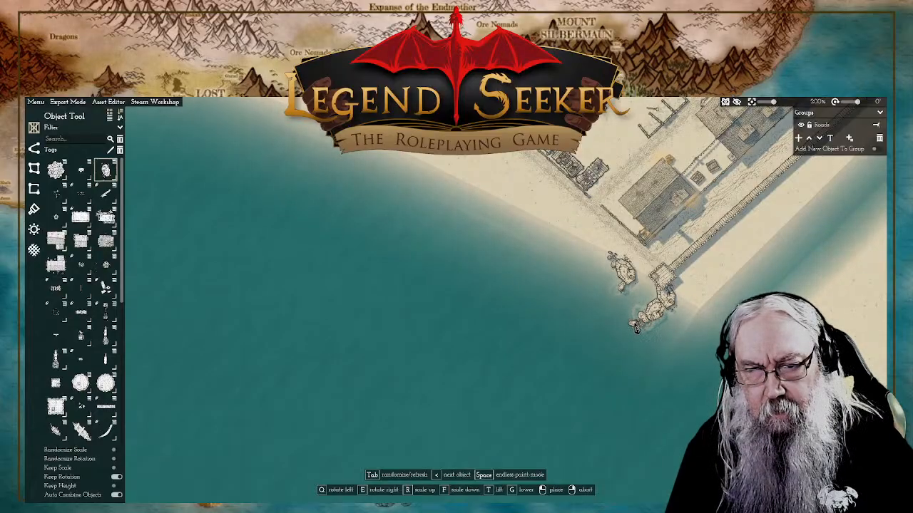
left_click(610, 329)
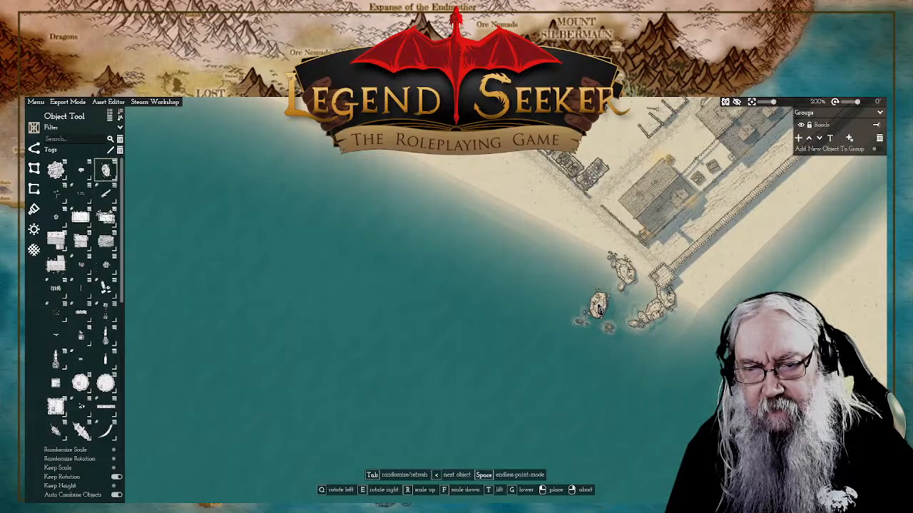
left_click(596, 316)
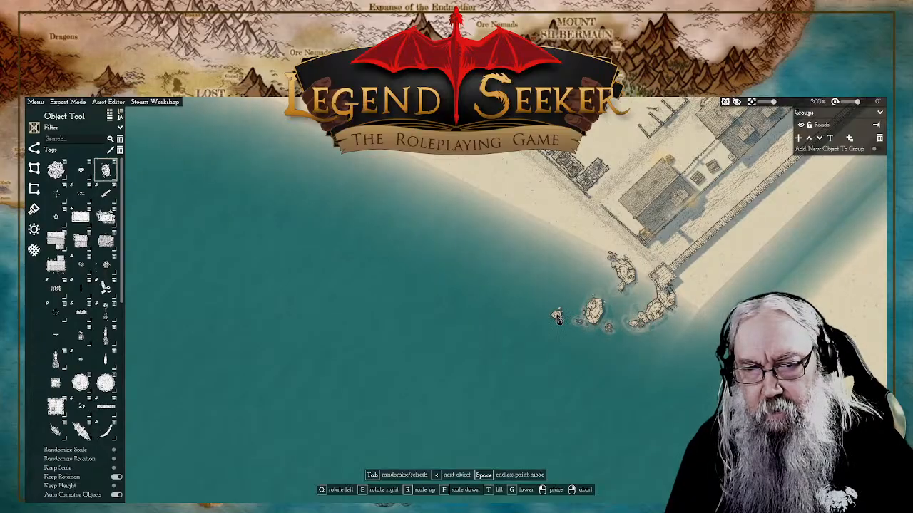
left_click(558, 319)
right_click(581, 321)
left_click(560, 319)
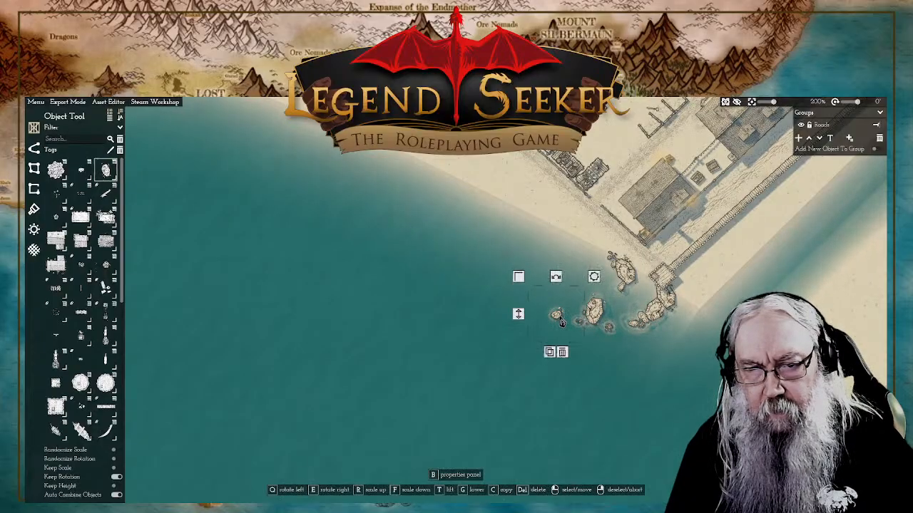
right_click(519, 316)
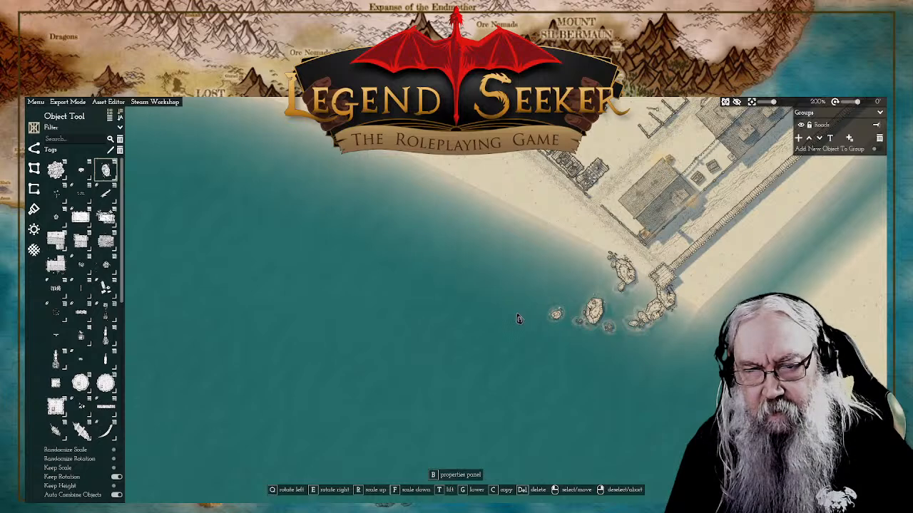
left_click(556, 316)
left_click_drag(626, 321, 584, 334)
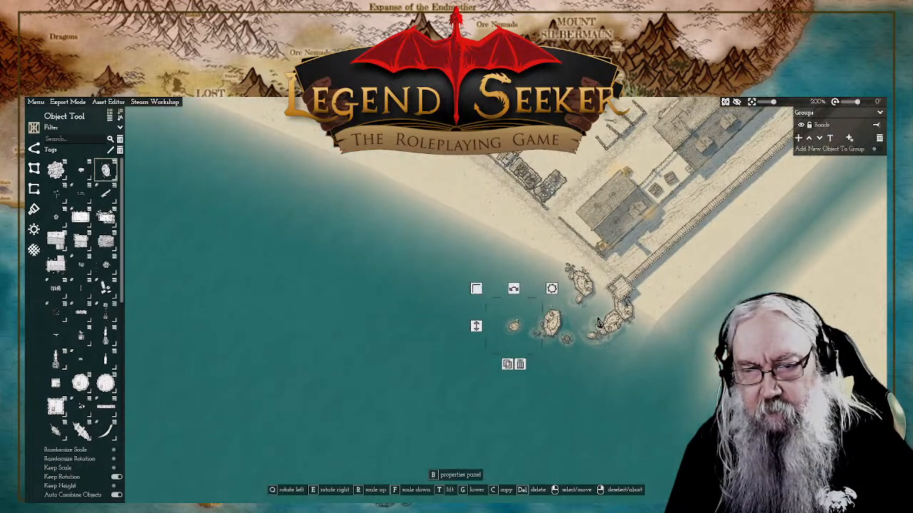
left_click(558, 330)
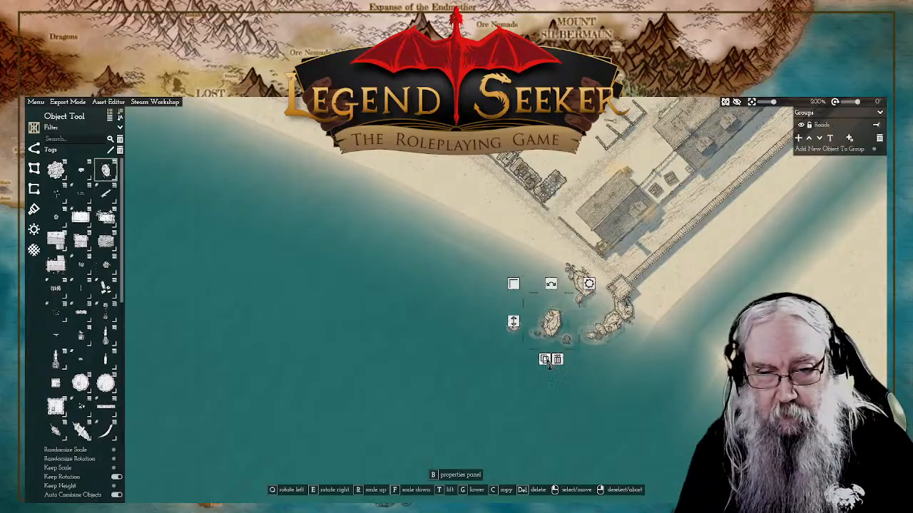
right_click(456, 293)
left_click(34, 168)
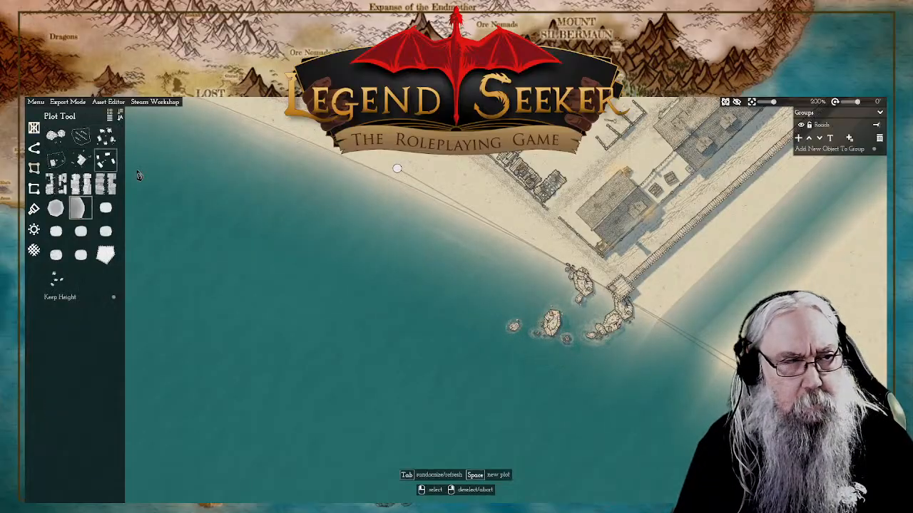
right_click(462, 191)
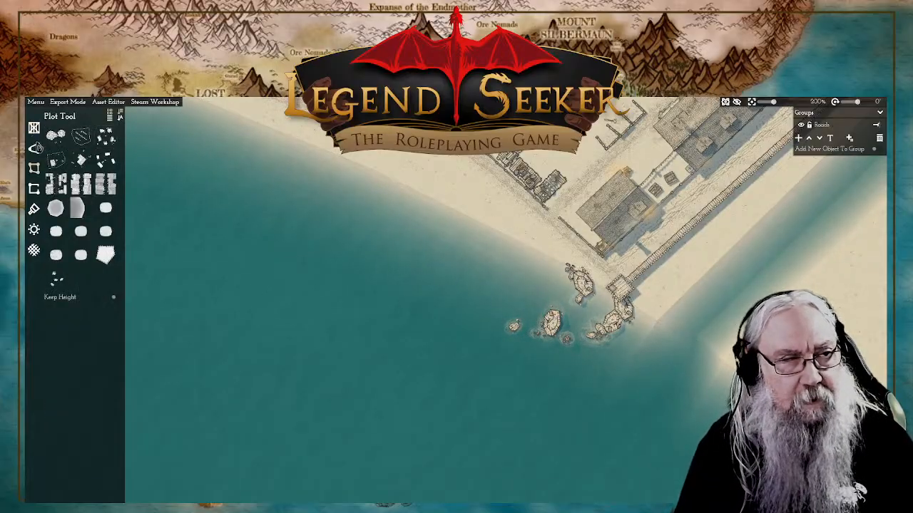
left_click(34, 148)
left_click(33, 127)
Step: Place additional small rocks around the edges of the large offshore boulder southwest of the end tower
left_click(107, 168)
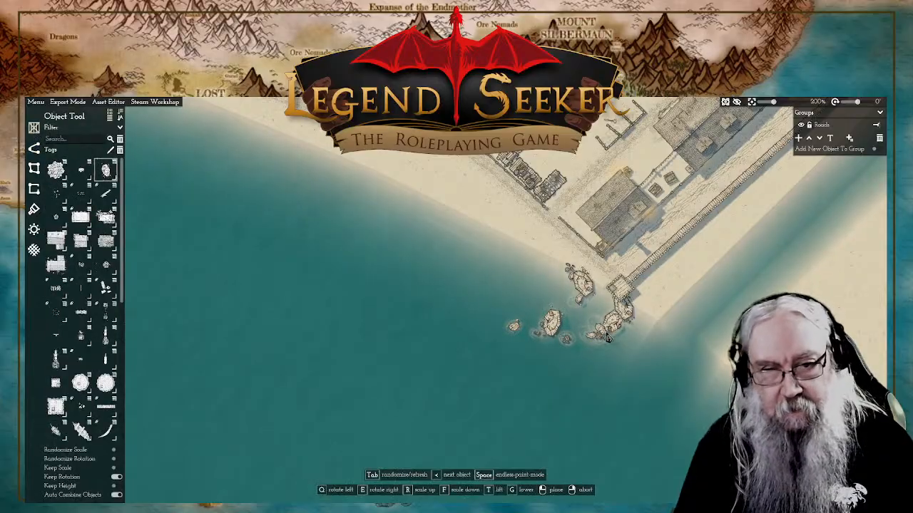
left_click(562, 334)
scroll(558, 326, "up", 3)
left_click(544, 329)
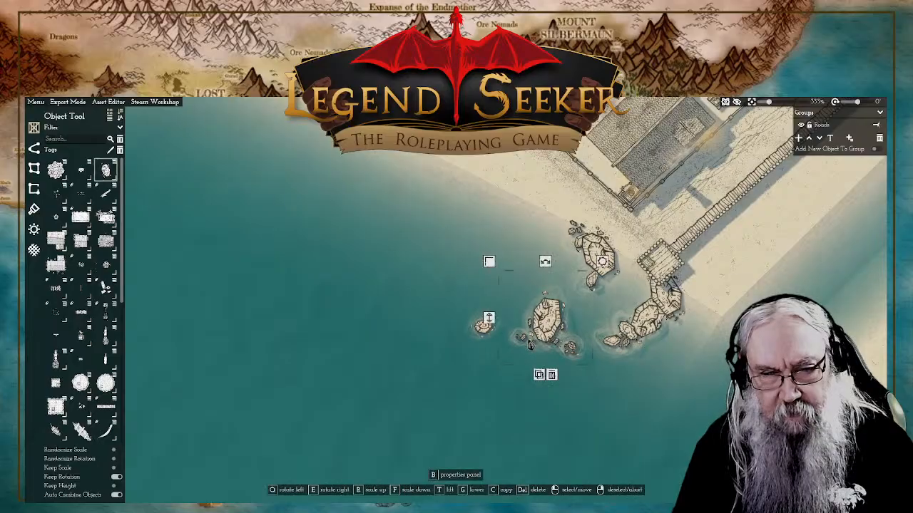
left_click(489, 320)
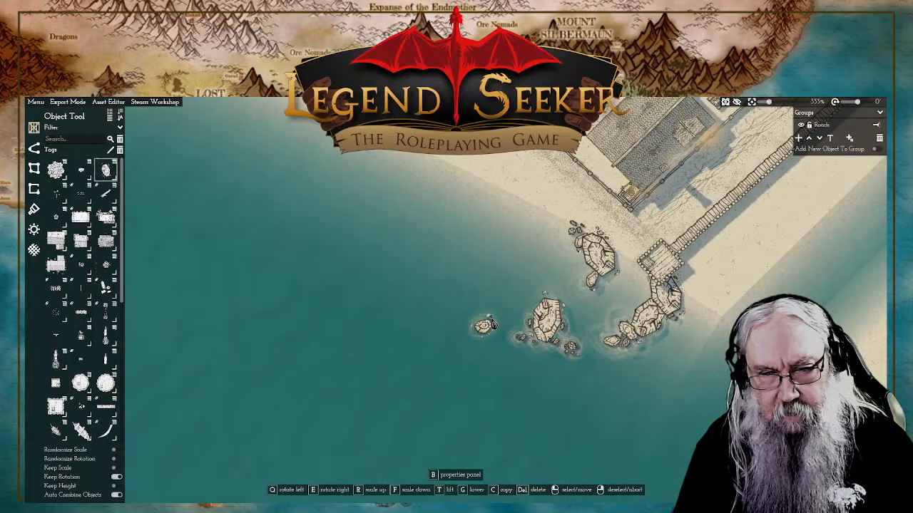
Step: Copy a small rock onto the large offshore boulder and the southern end of the shore boulder west of the tower
left_click(491, 324)
key("c")
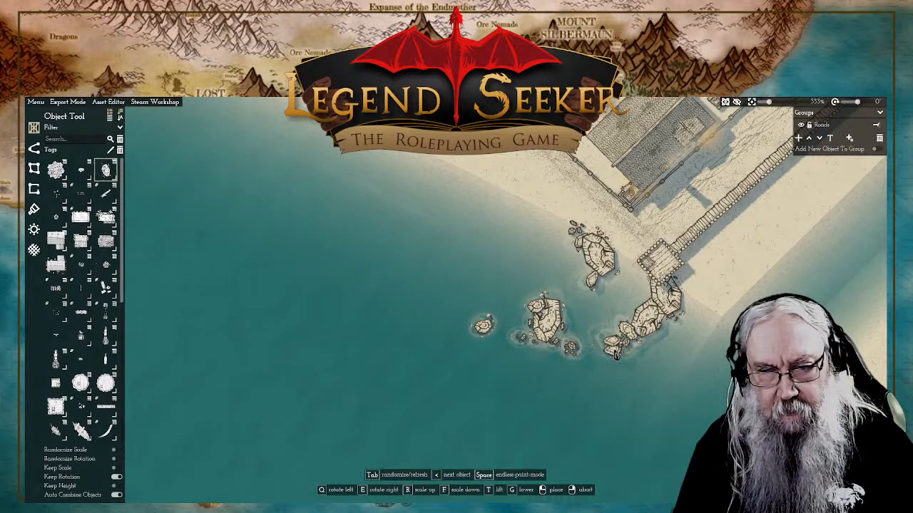
left_click(595, 277)
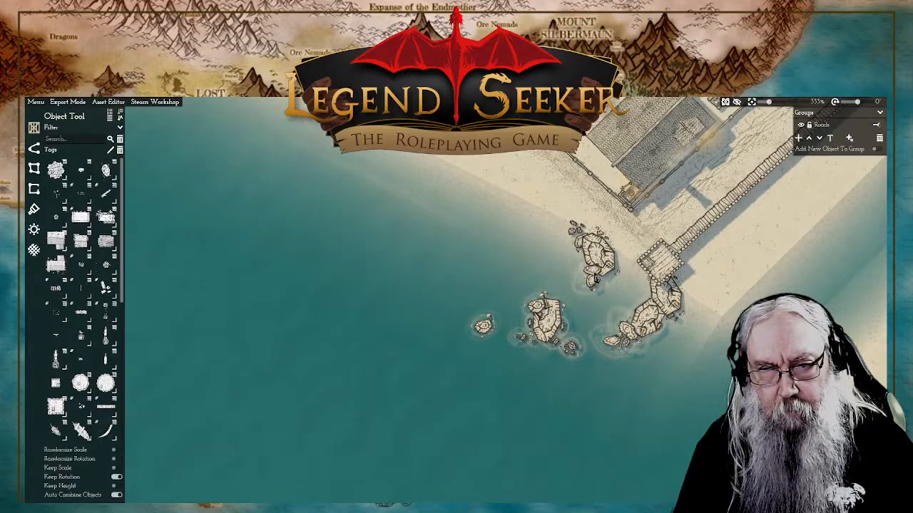
right_click(537, 277)
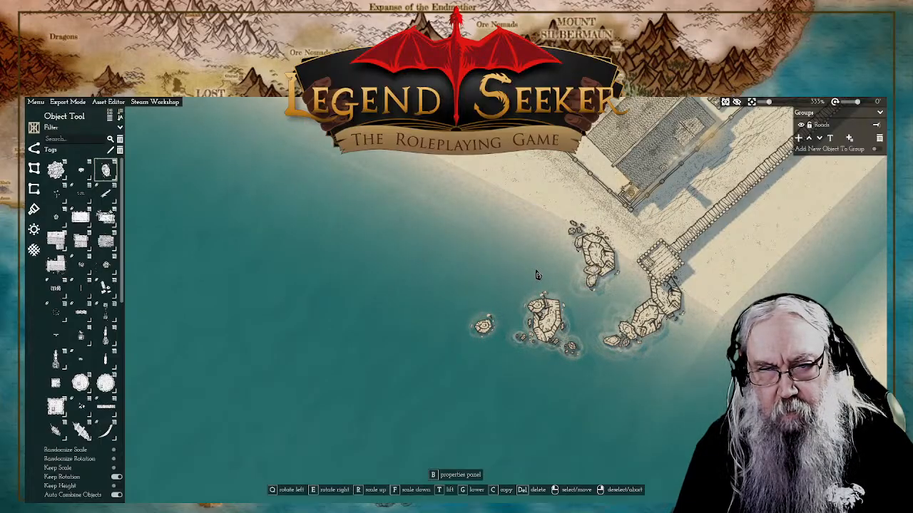
left_click(538, 277)
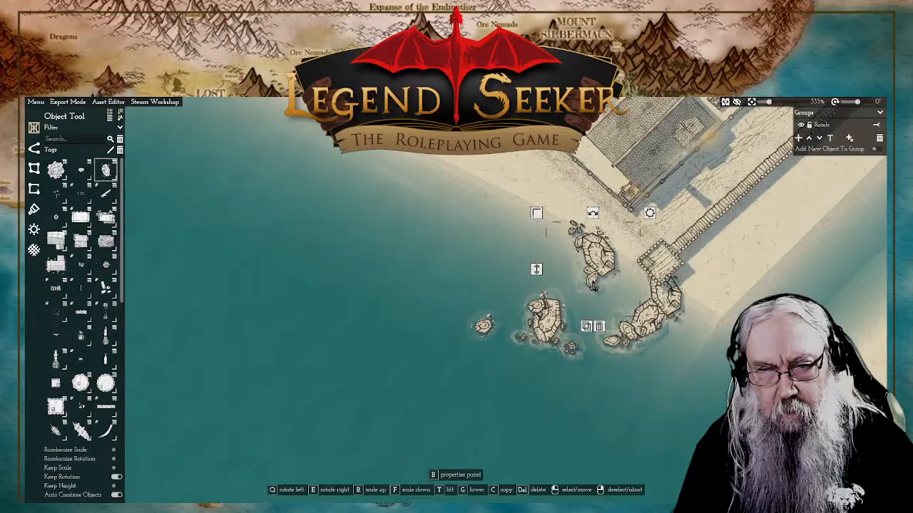
right_click(540, 285)
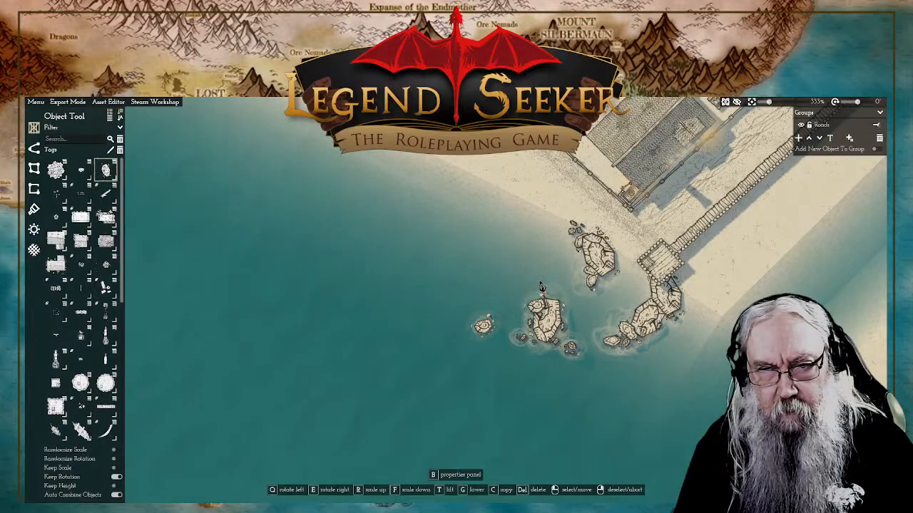
Step: Adjust the placement of the small rock on top of the large offshore boulder southwest of the end tower
left_click(550, 300)
left_click(537, 311)
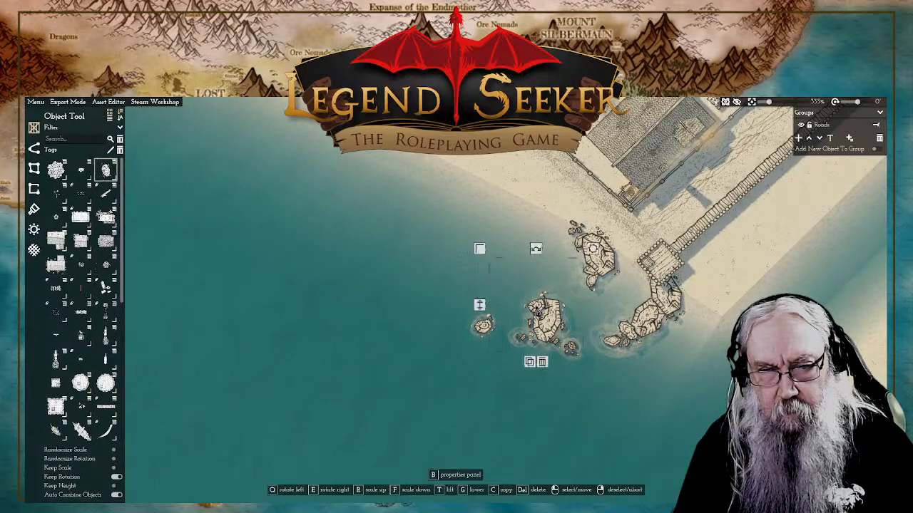
right_click(478, 312)
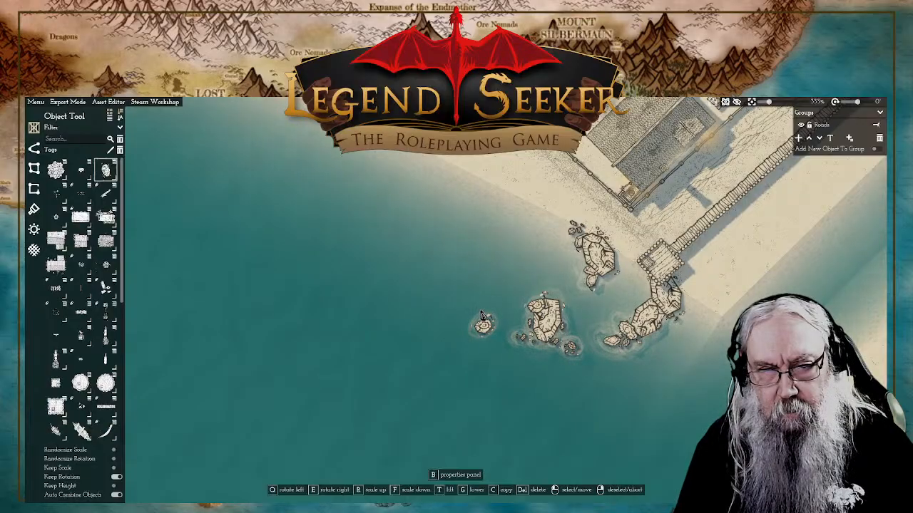
left_click(479, 312)
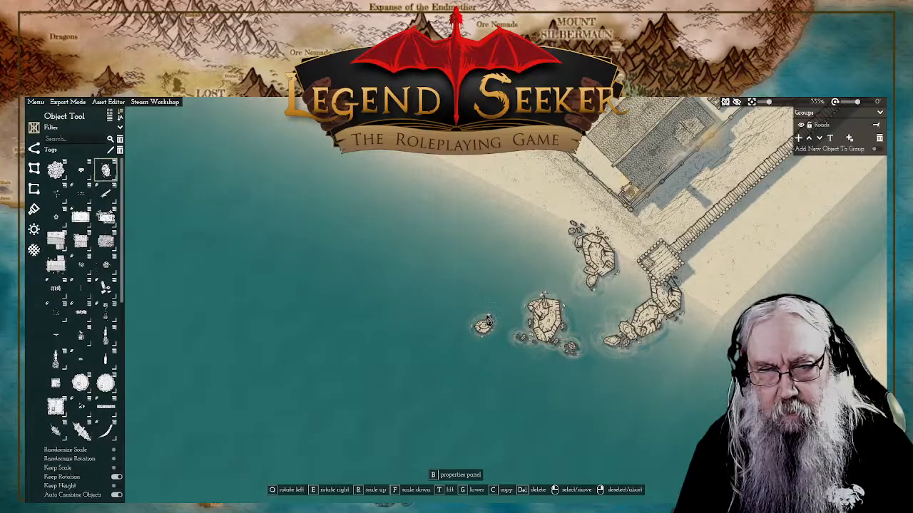
left_click(487, 321)
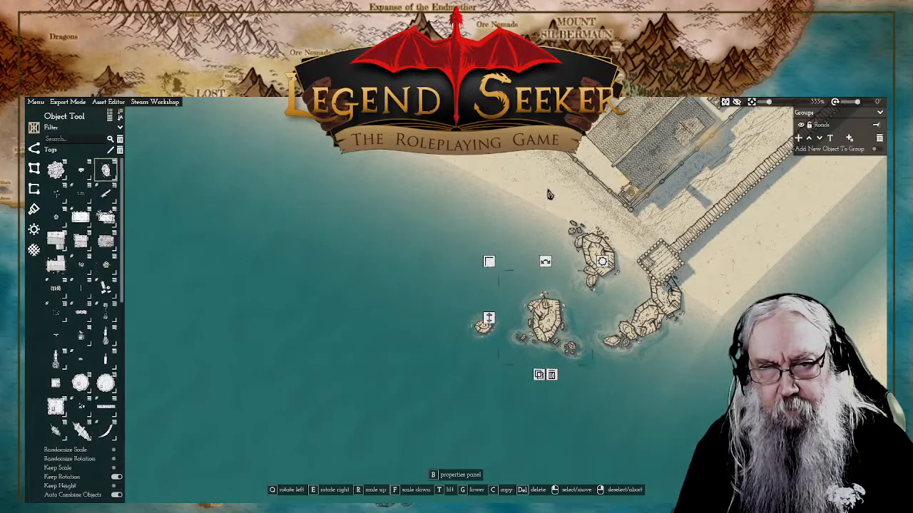
Step: Place additional small rocks around the westernmost offshore rock, west of the large offshore boulder
left_click(106, 171)
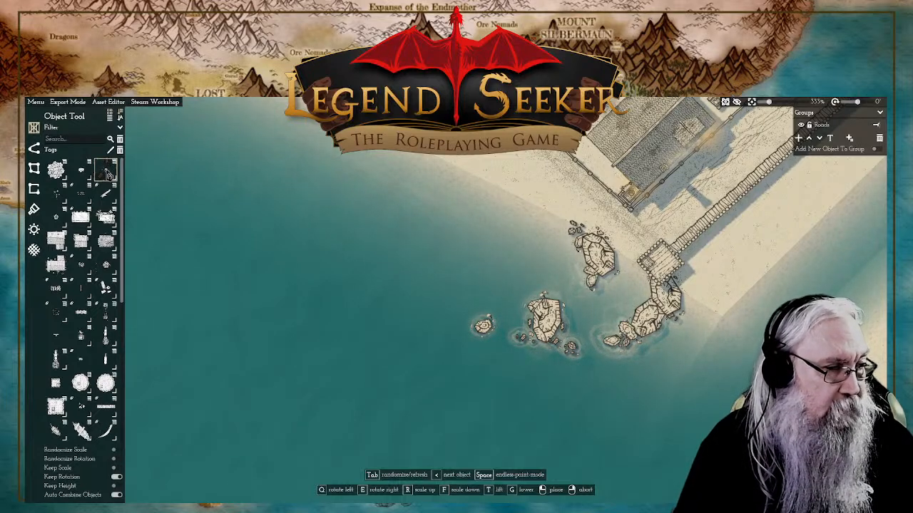
left_click(107, 174)
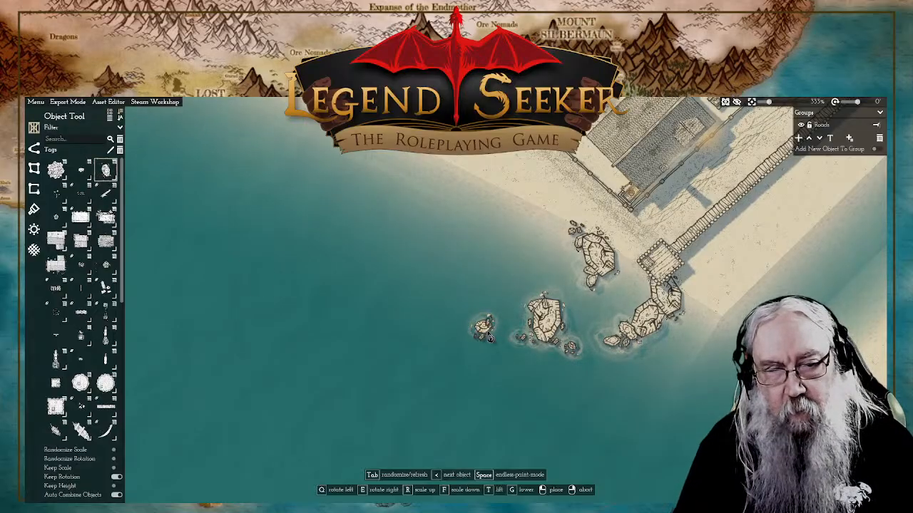
left_click(481, 328)
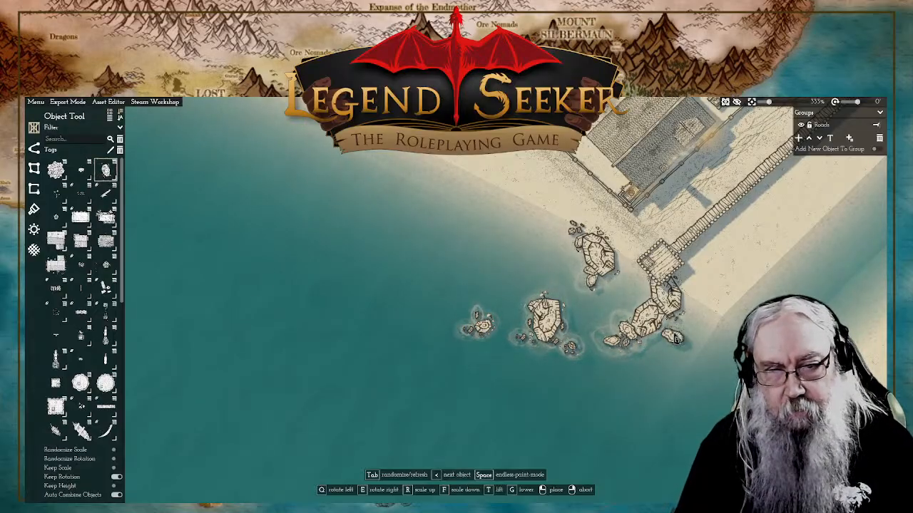
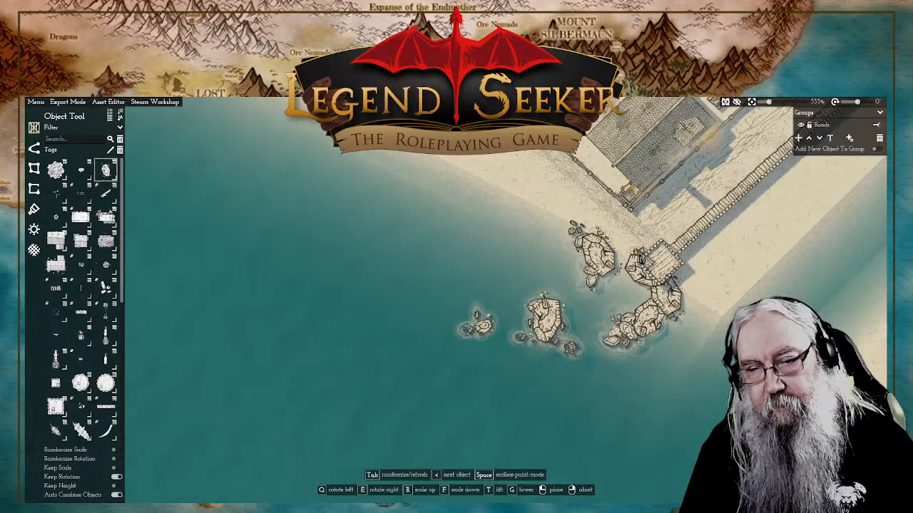
Step: Place additional small rocks on the boulder at the tower's western side and adjust their height
left_click(630, 261)
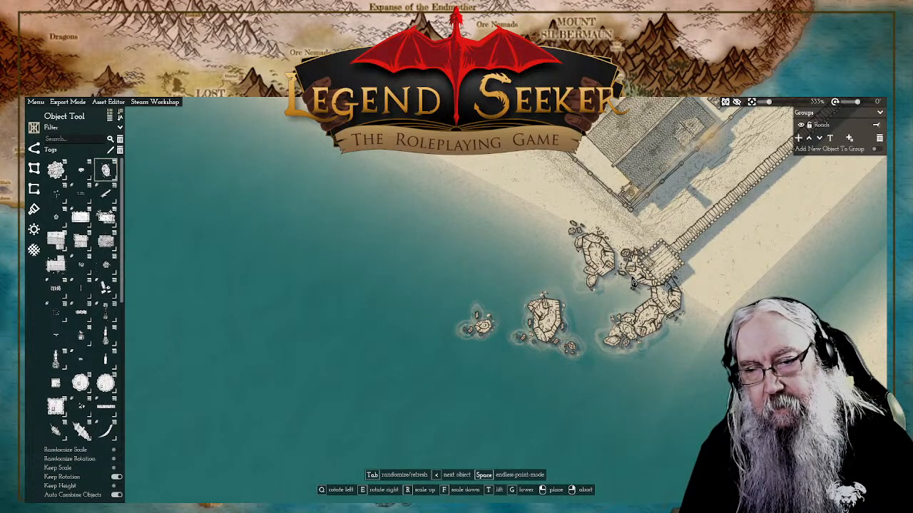
right_click(656, 307)
left_click(636, 291)
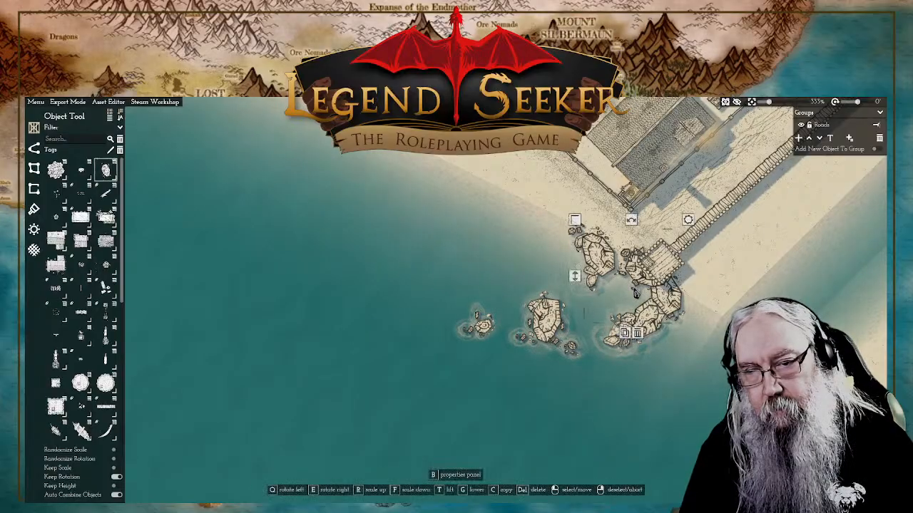
right_click(575, 283)
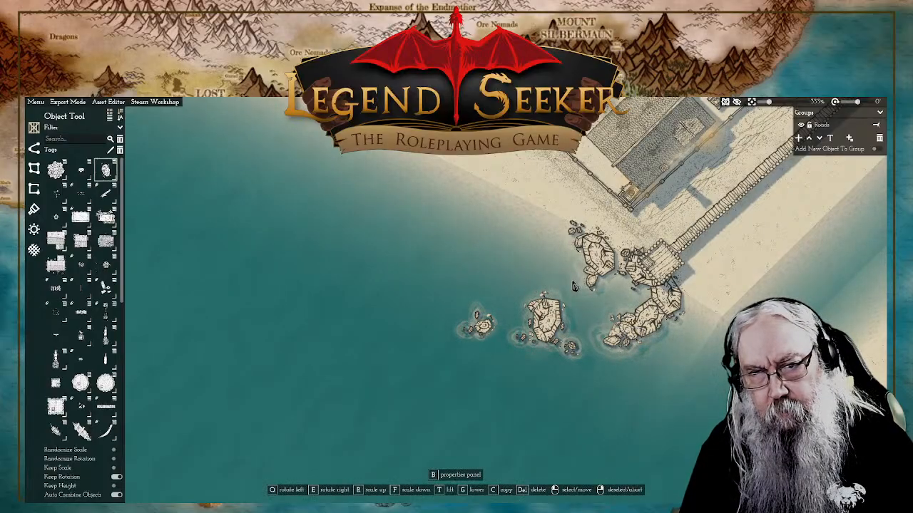
left_click(575, 286)
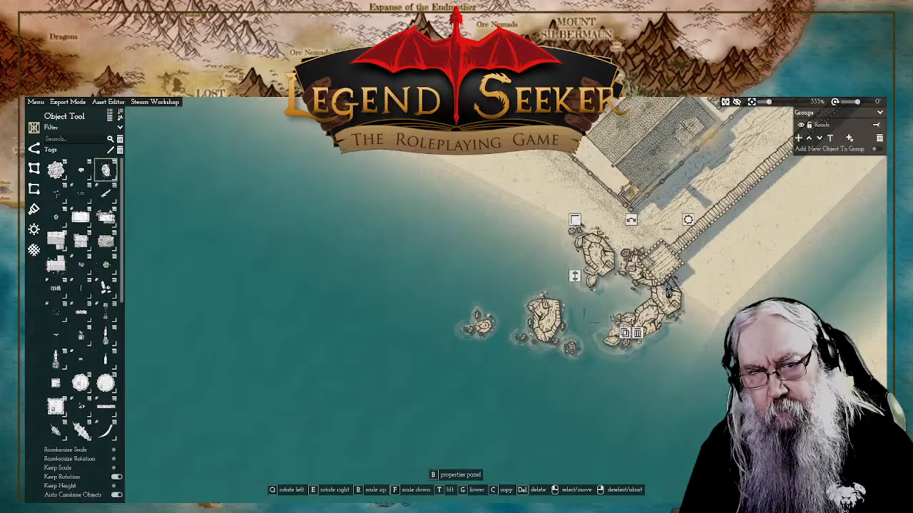
right_click(591, 276)
left_click(594, 275)
right_click(591, 278)
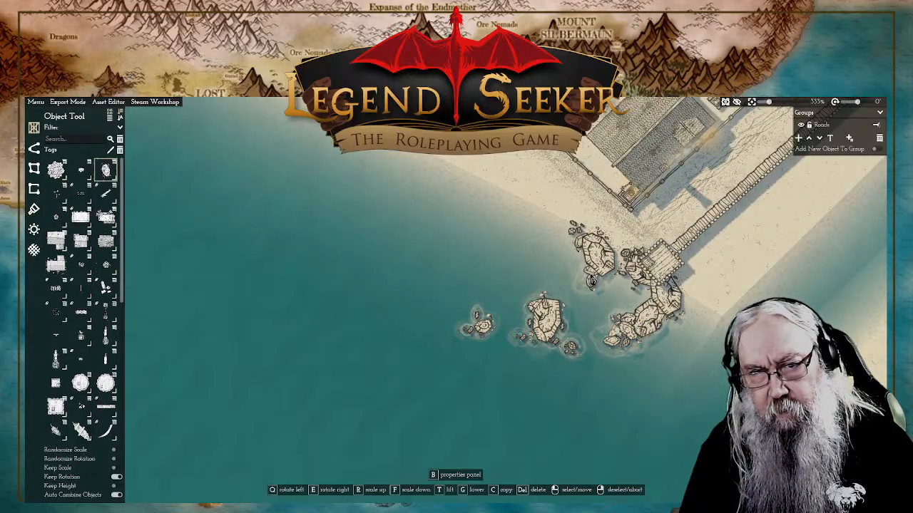
left_click(591, 278)
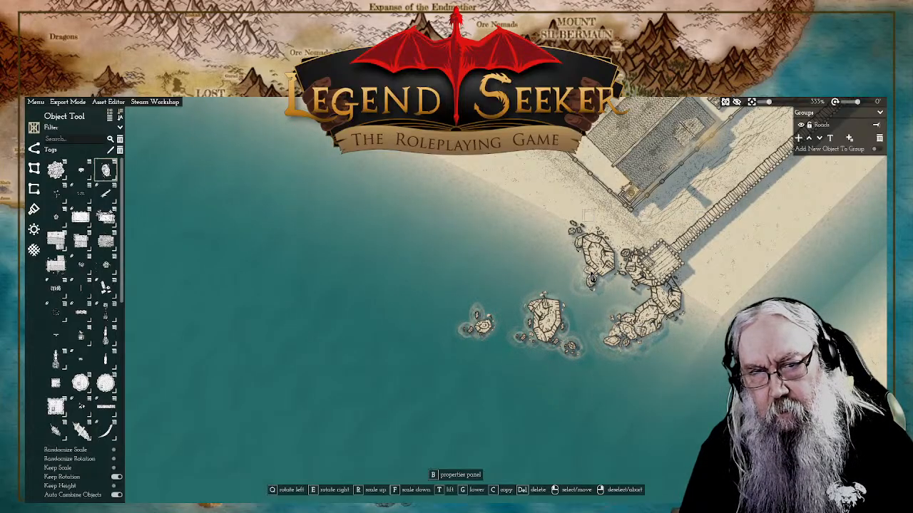
right_click(592, 279)
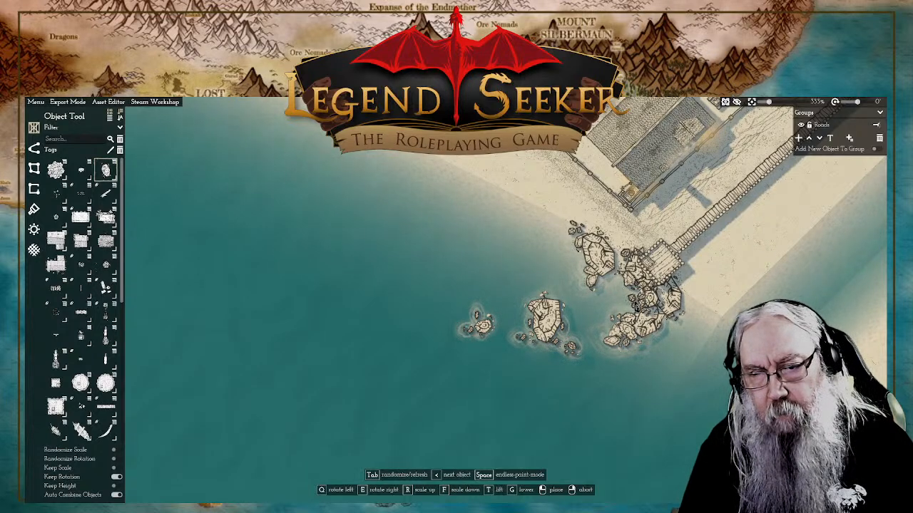
Step: Place small rocks over the chain of boulders just south of the tower
left_click(646, 302)
left_click(630, 311)
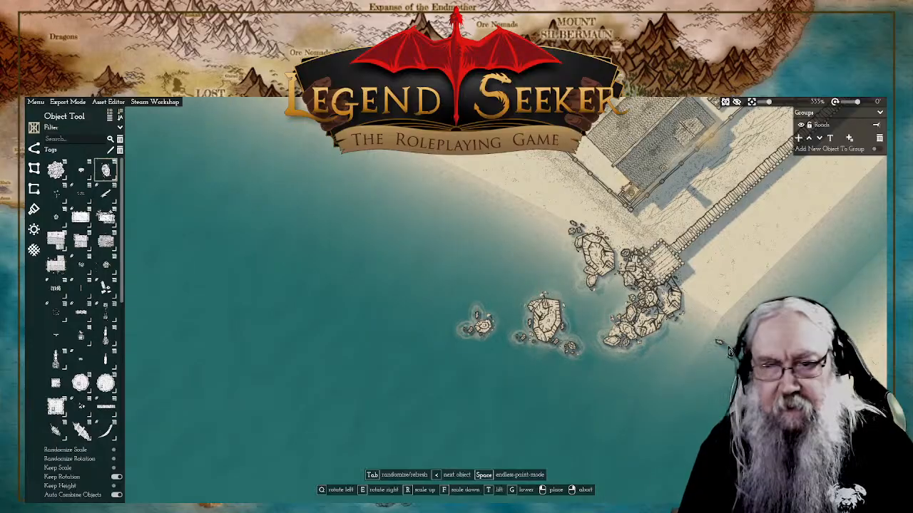
right_click(684, 328)
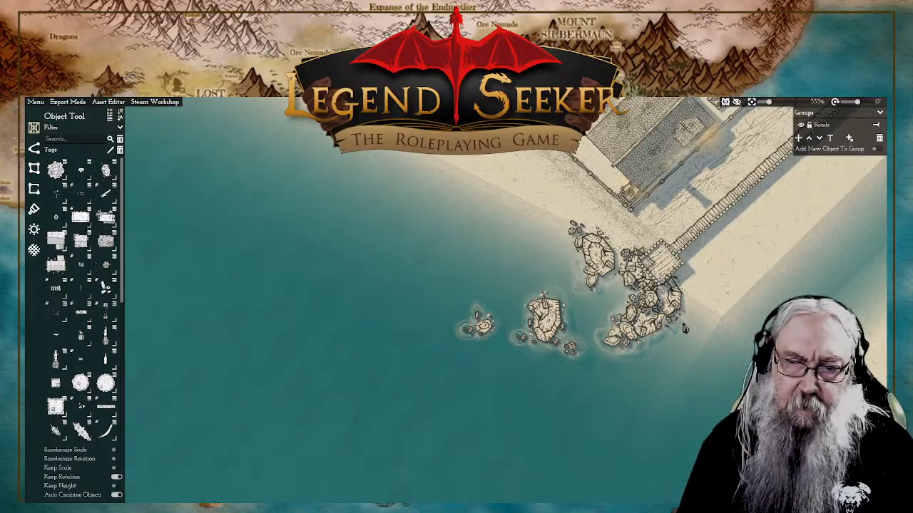
Step: Adjust the height of the small rocks where the southern boulder chain meets the tower
left_click(655, 307)
left_click_drag(595, 300, 597, 309)
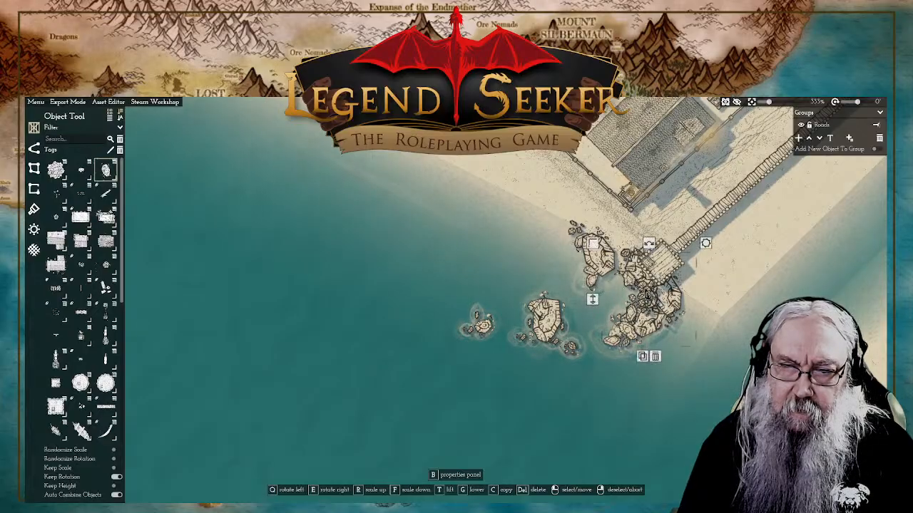
left_click(647, 294)
right_click(649, 295)
left_click(650, 295)
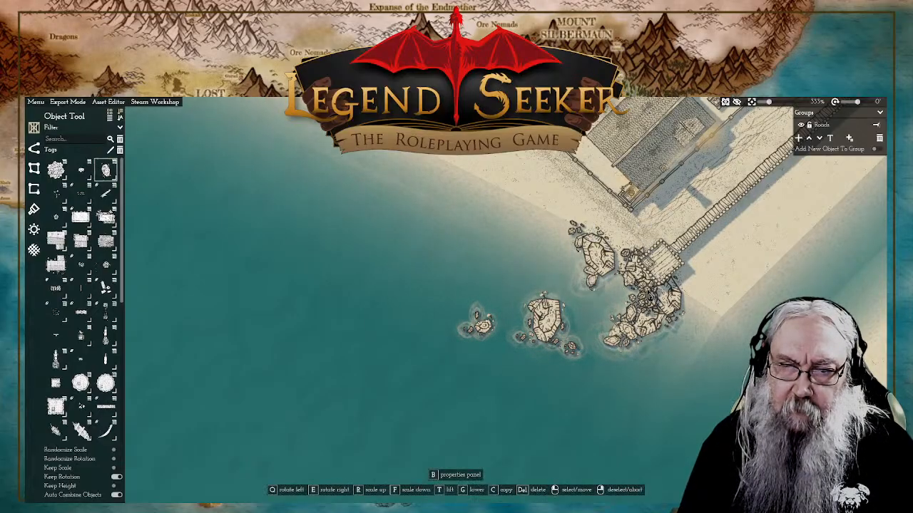
left_click(654, 285)
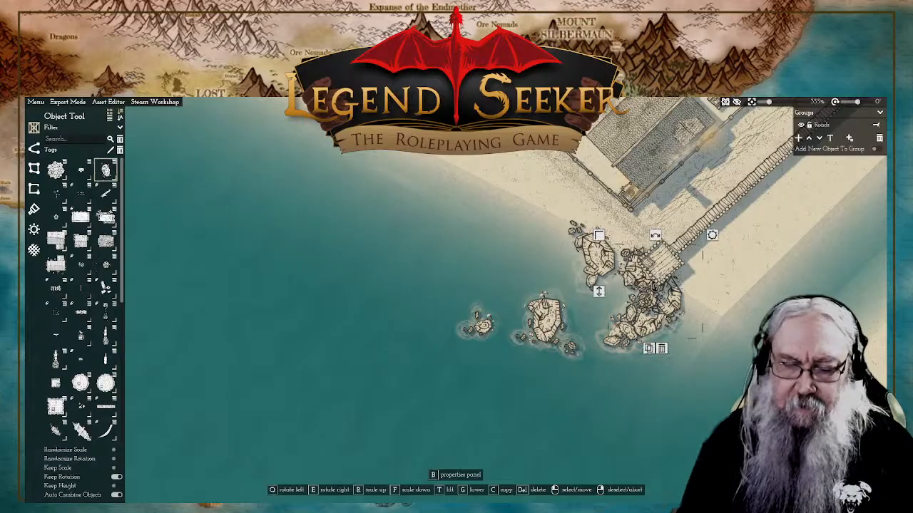
right_click(644, 300)
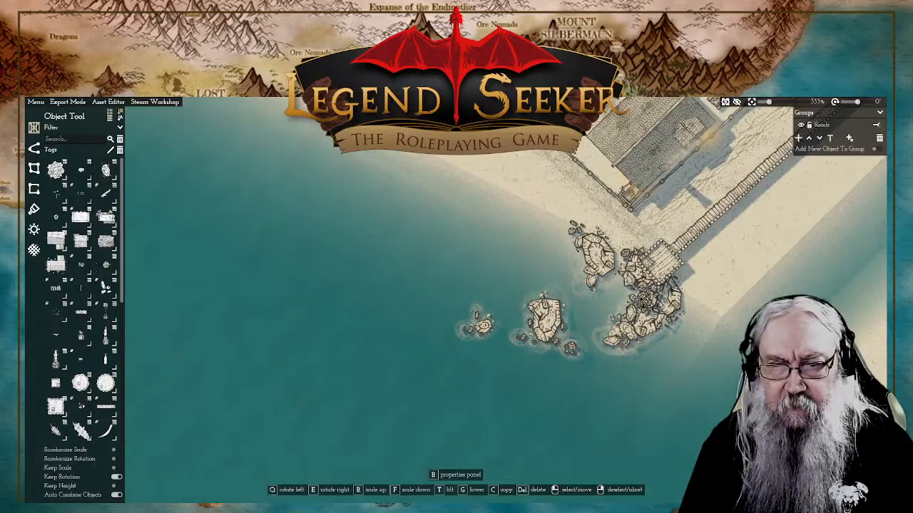
left_click(644, 299)
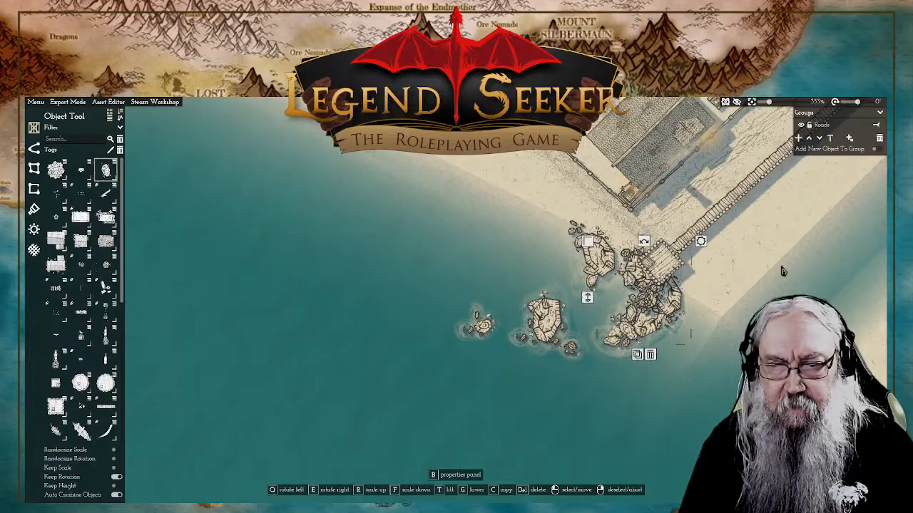
right_click(699, 293)
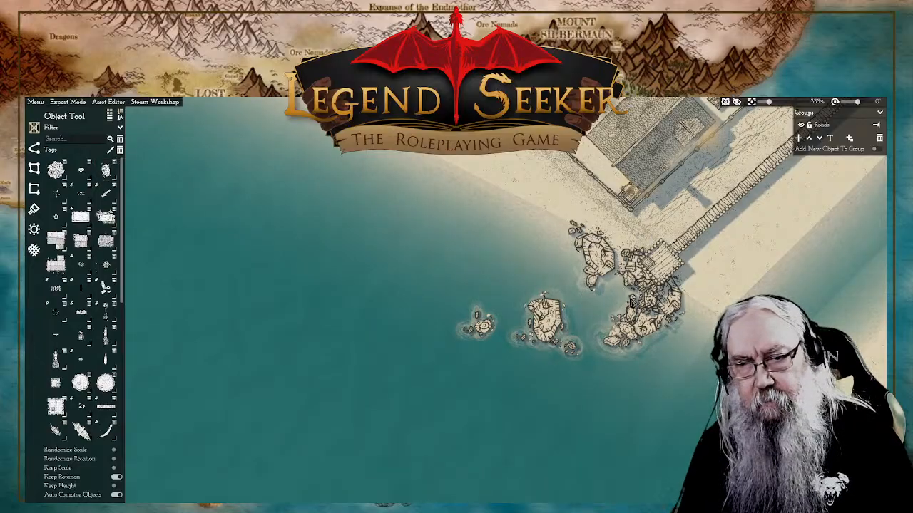
Step: Delete a small rock at the lower edge of the boulder on the tower's western side
left_click(630, 301)
right_click(644, 366)
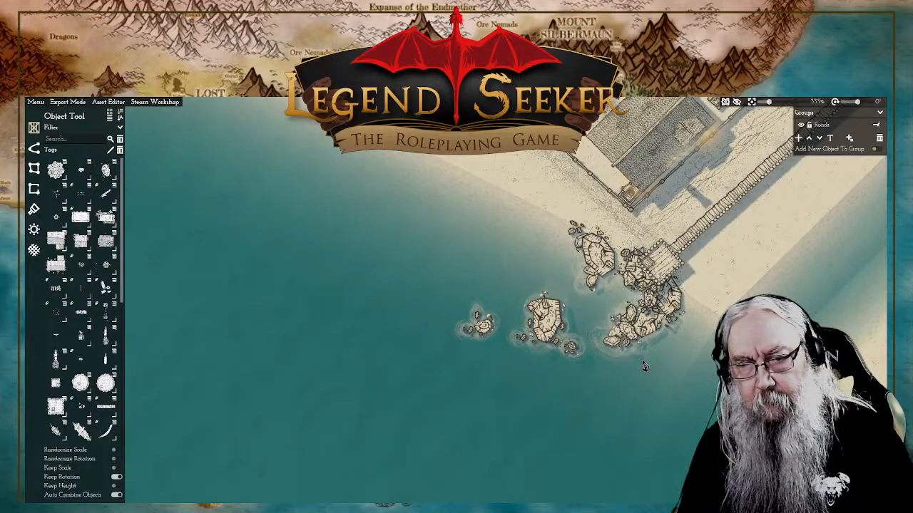
left_click(627, 280)
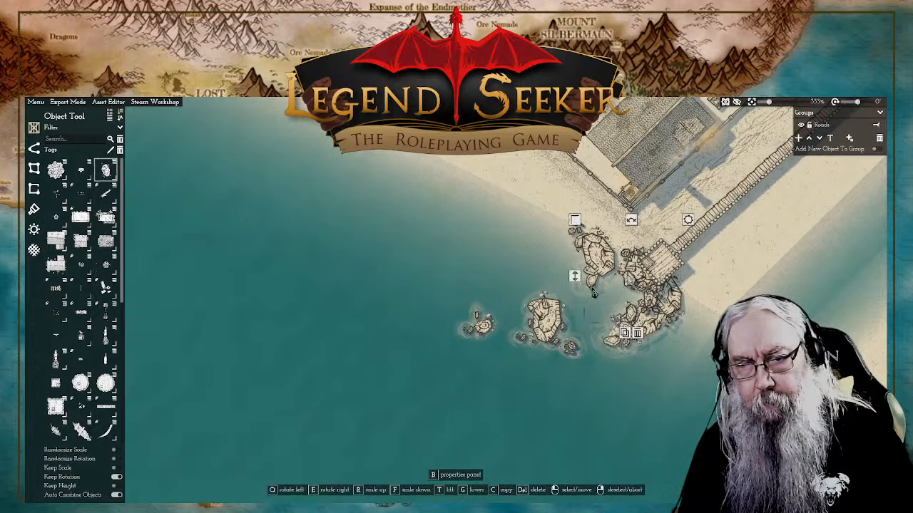
left_click(637, 334)
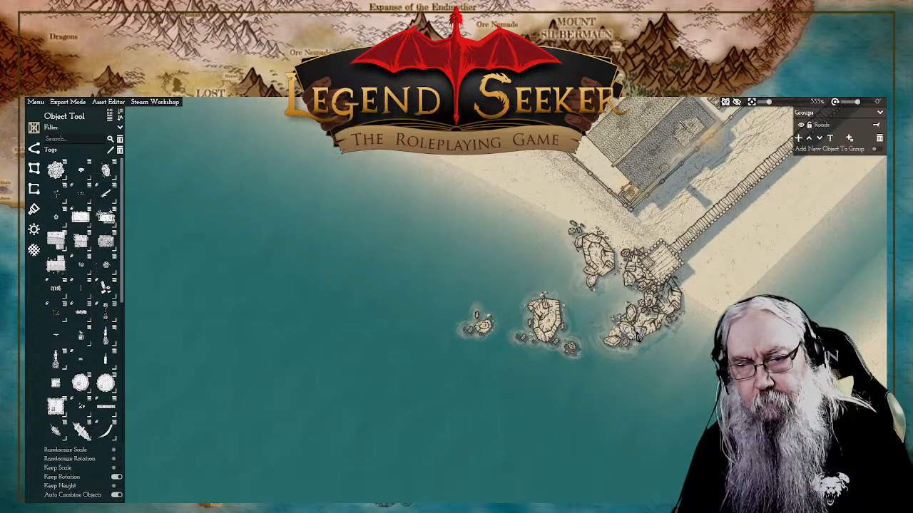
Step: Adjust the remaining small rocks on the boulder against the tower's western side
left_click(627, 285)
right_click(580, 286)
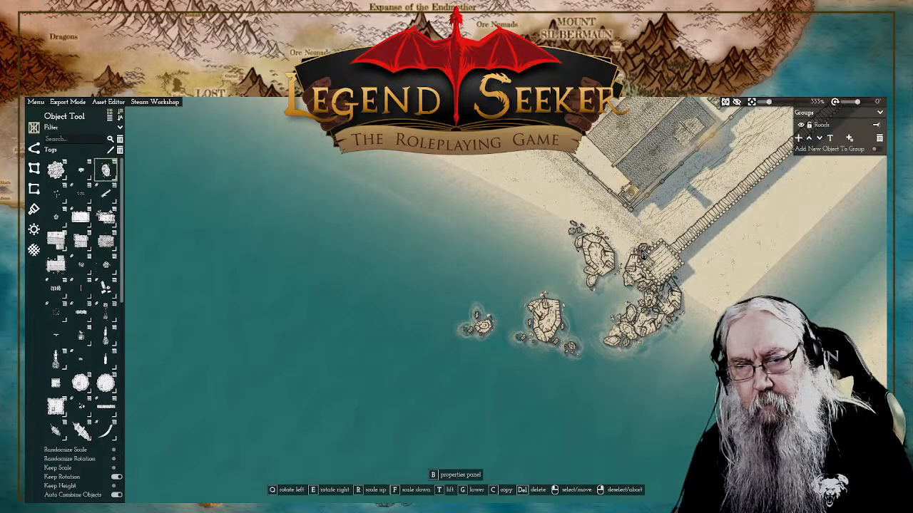
left_click(643, 257)
right_click(527, 191)
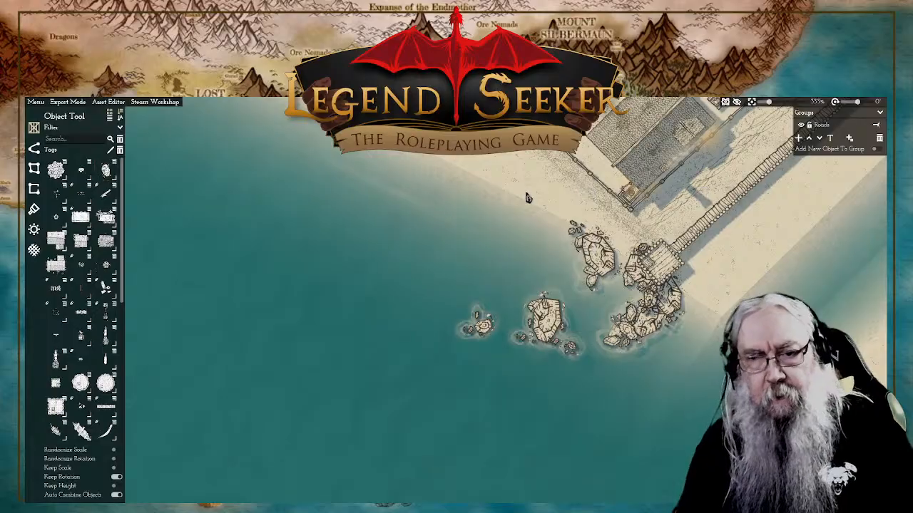
Step: Place a cluster of small rocks on the beach southeast of the tower and adjust the height of its northern rock
scroll(532, 246, "down", 3)
scroll(530, 261, "down", 3)
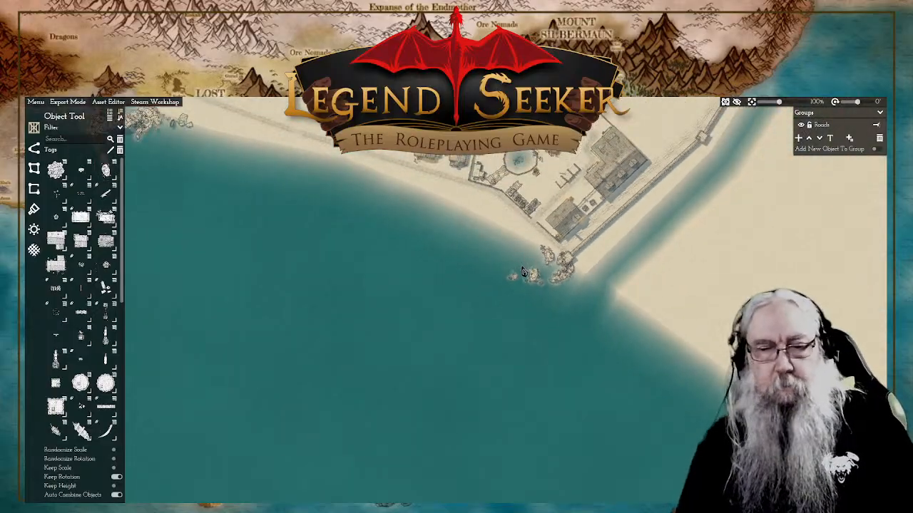
scroll(579, 299, "up", 3)
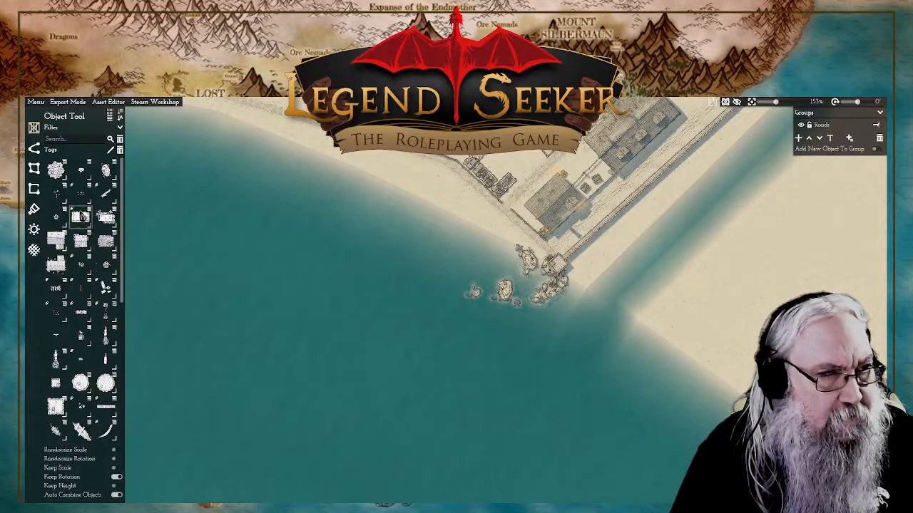
left_click(105, 169)
scroll(568, 282, "up", 3)
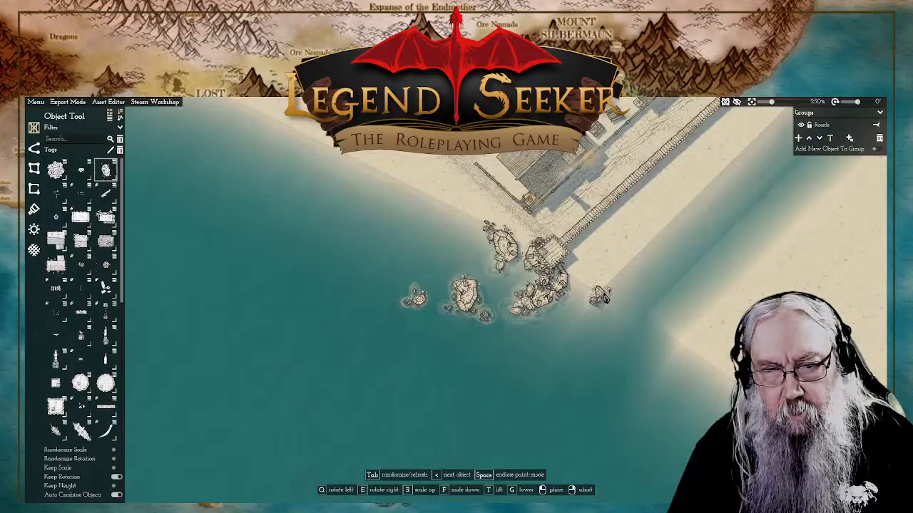
left_click(611, 288)
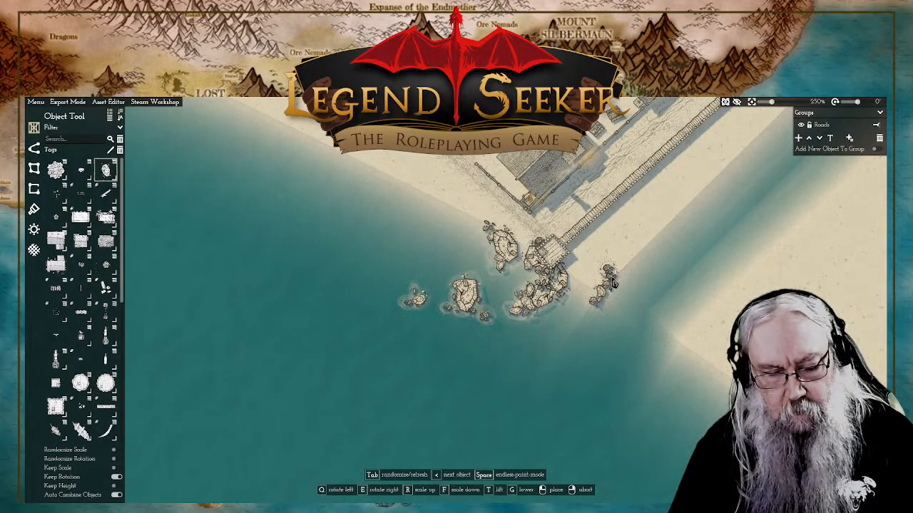
right_click(615, 280)
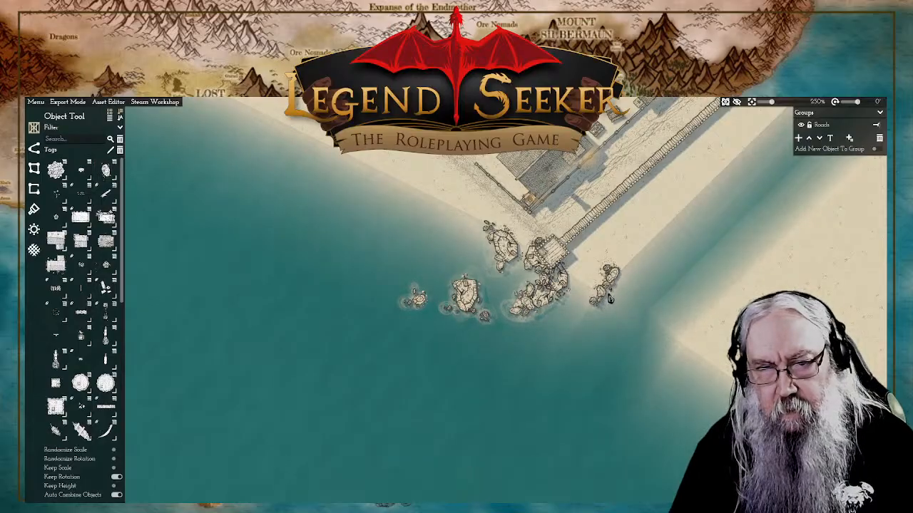
right_click(568, 280)
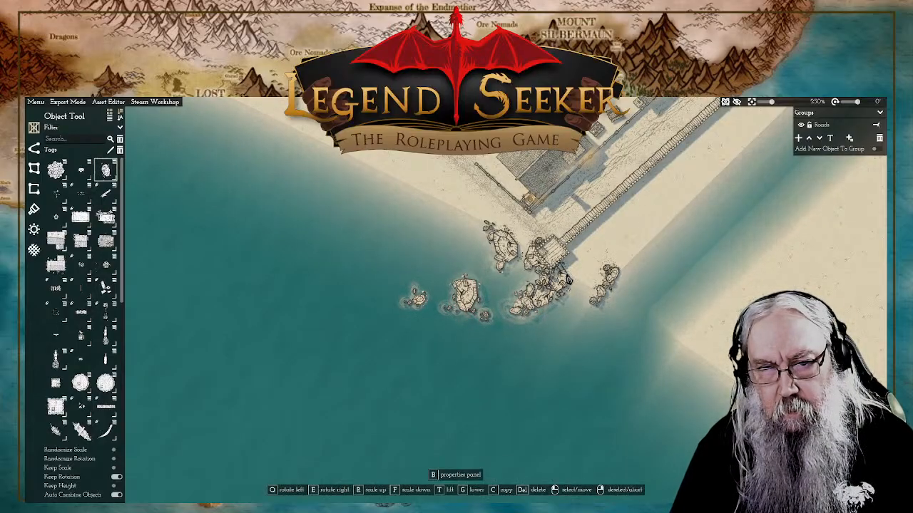
left_click(569, 280)
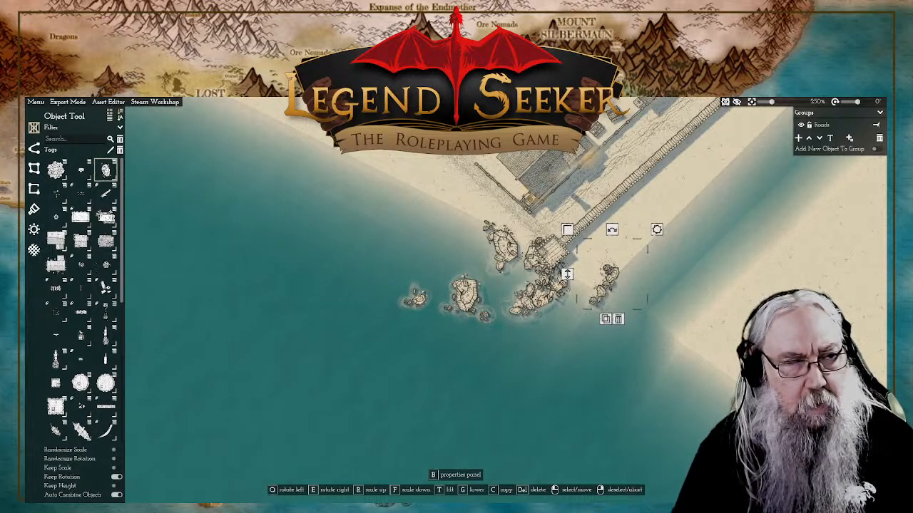
Step: Fill the beach between the tower and the southeastern rock cluster with a large boulder and surrounding smaller rocks
left_click(106, 172)
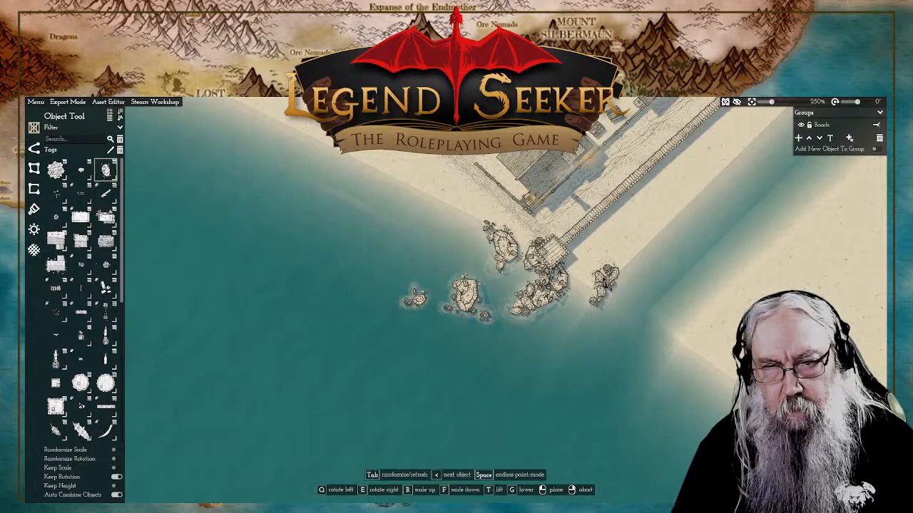
key("t")
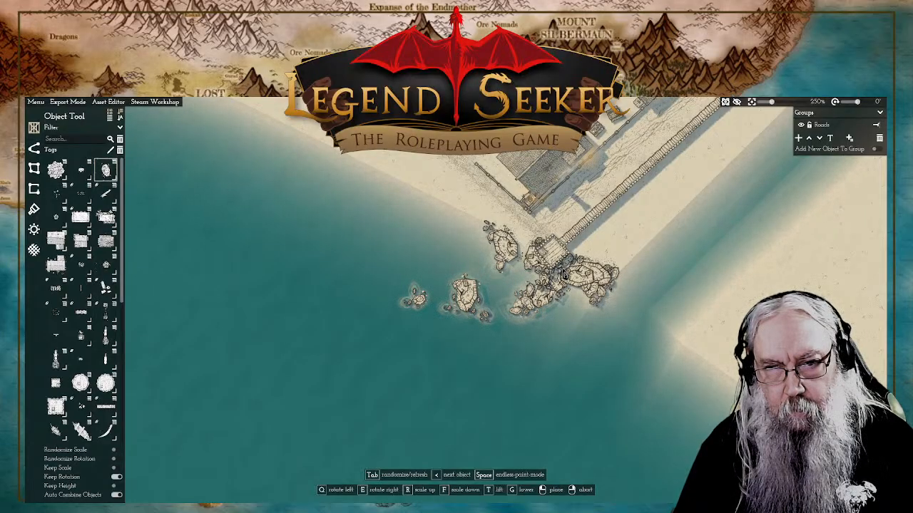
right_click(636, 301)
key("s")
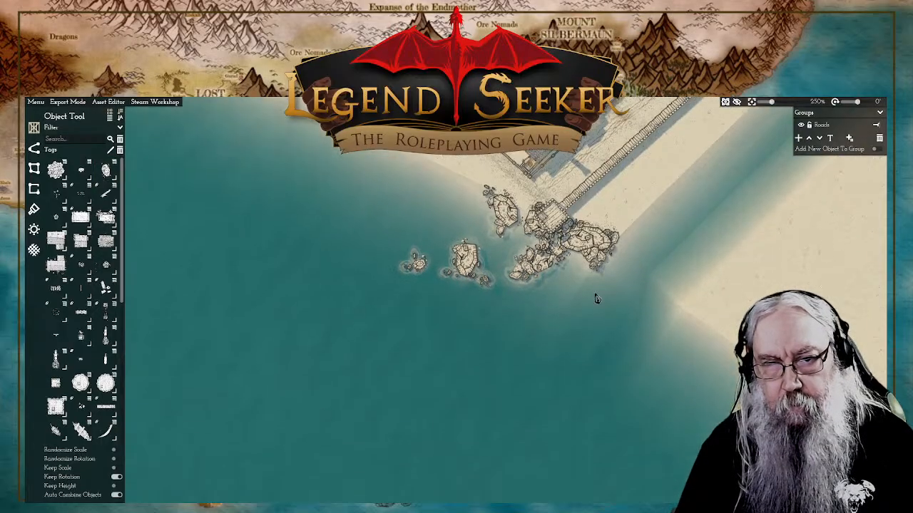
key("w")
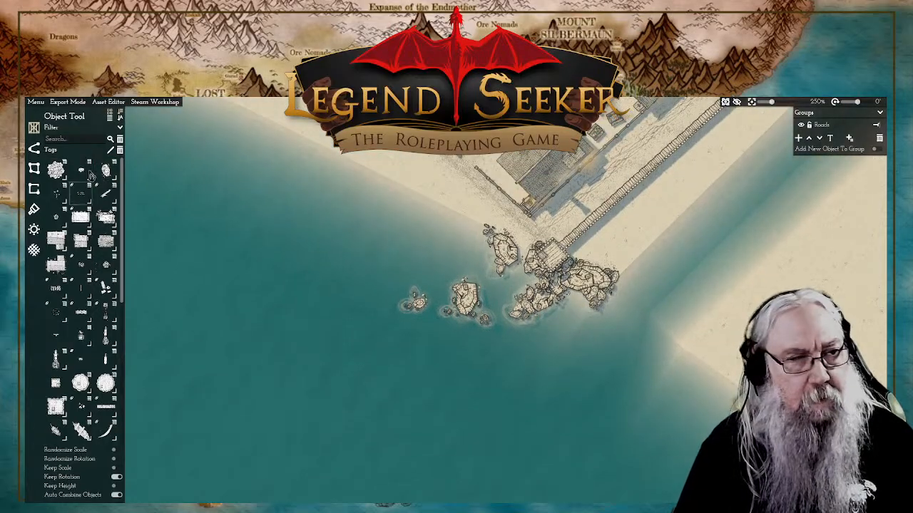
Step: Place a small rock on the southwestern edge of the new boulder southeast of the tower and adjust its height
left_click(105, 171)
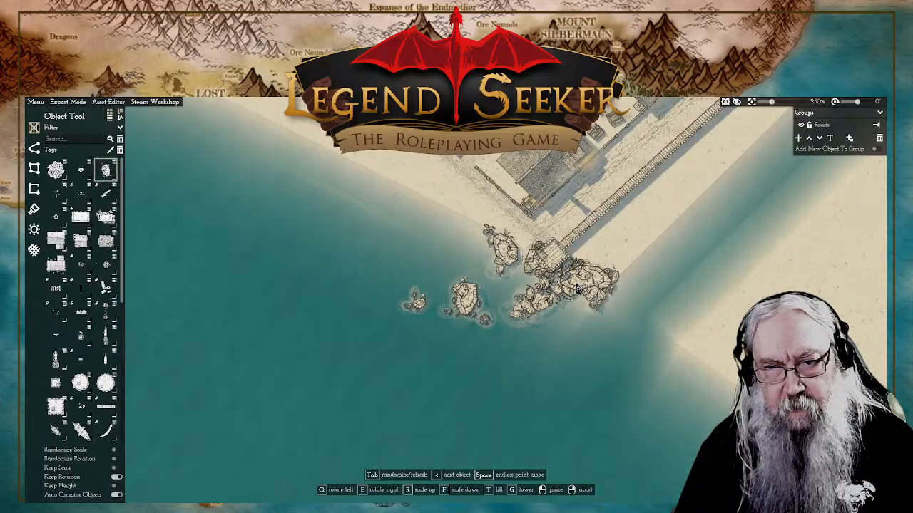
left_click(580, 290)
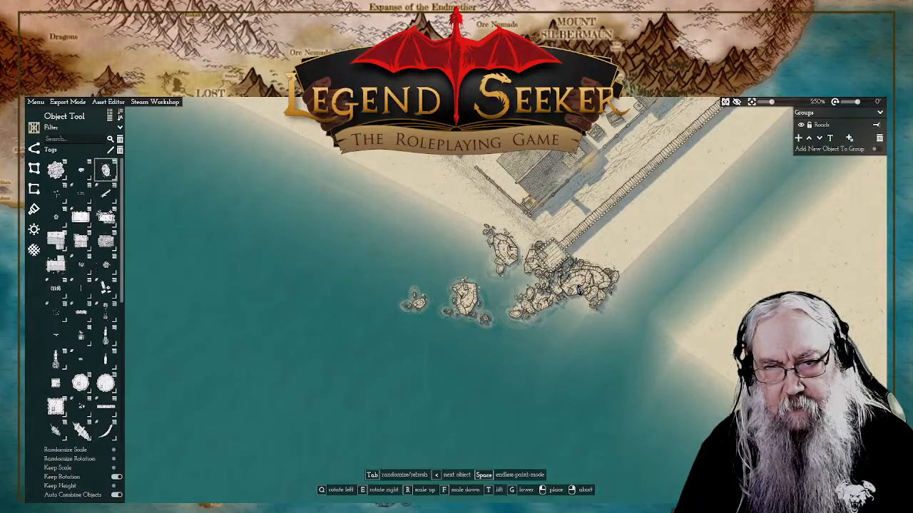
right_click(619, 266)
left_click(573, 297)
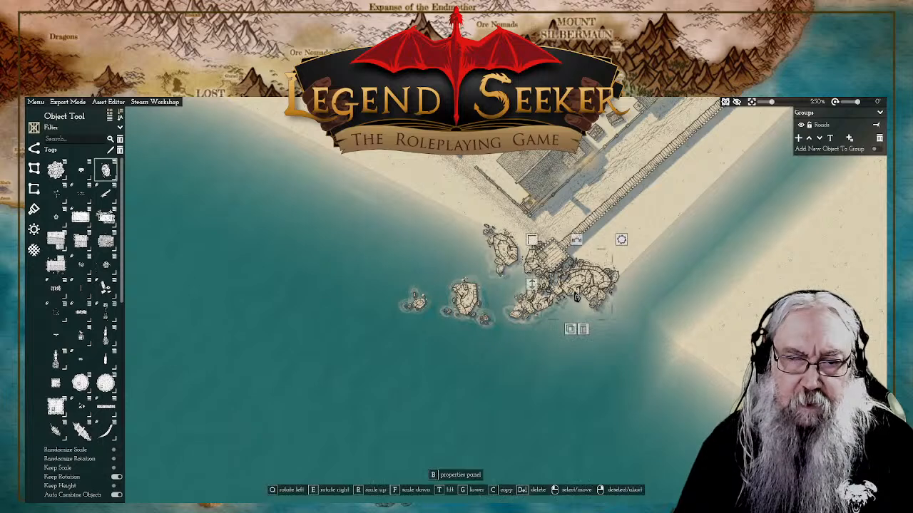
left_click(533, 290)
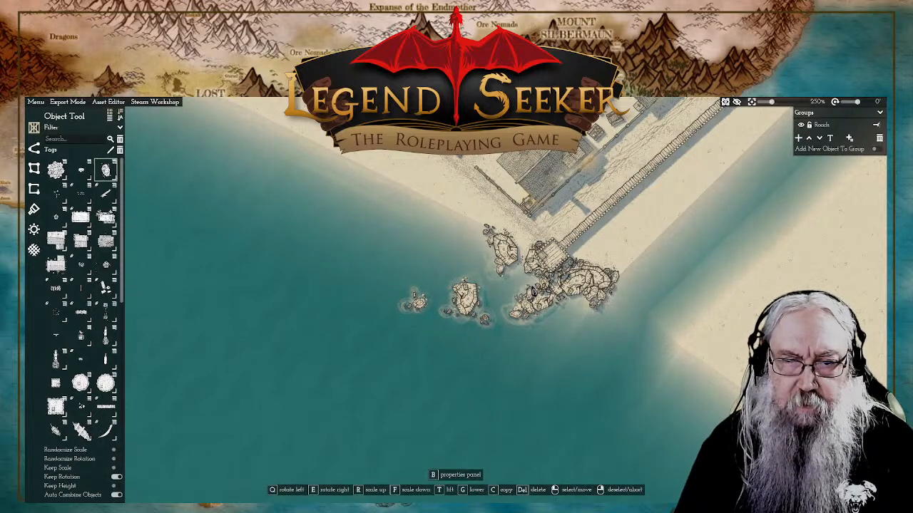
Step: Examine the coast west of the wall tower and inspect the stone ring beside the driftwood on the western beach
left_click(622, 280)
right_click(457, 222)
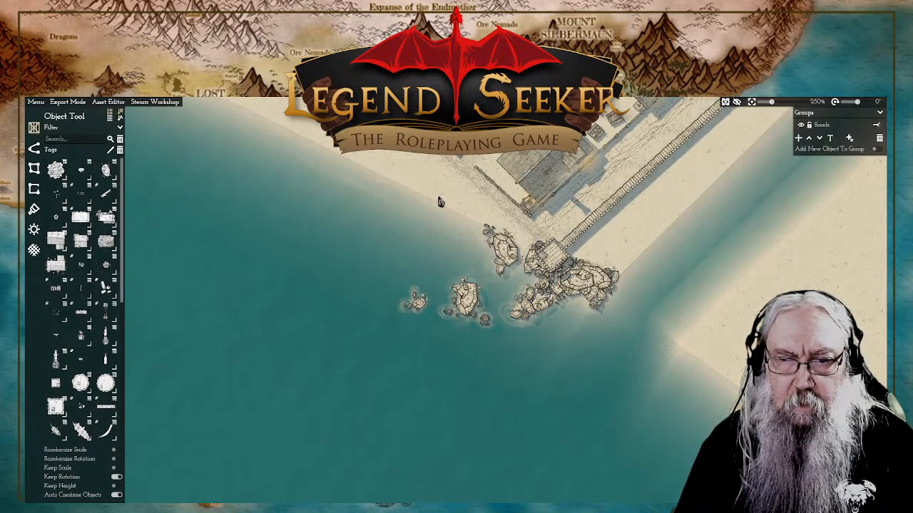
scroll(513, 296, "down", 4)
left_click_drag(498, 303, 565, 334)
left_click_drag(677, 365, 569, 326)
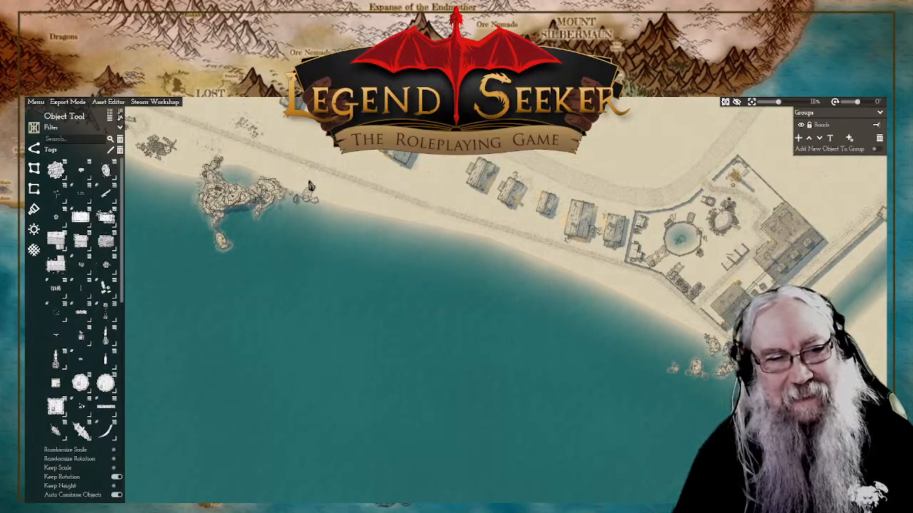
scroll(310, 186, "up", 10)
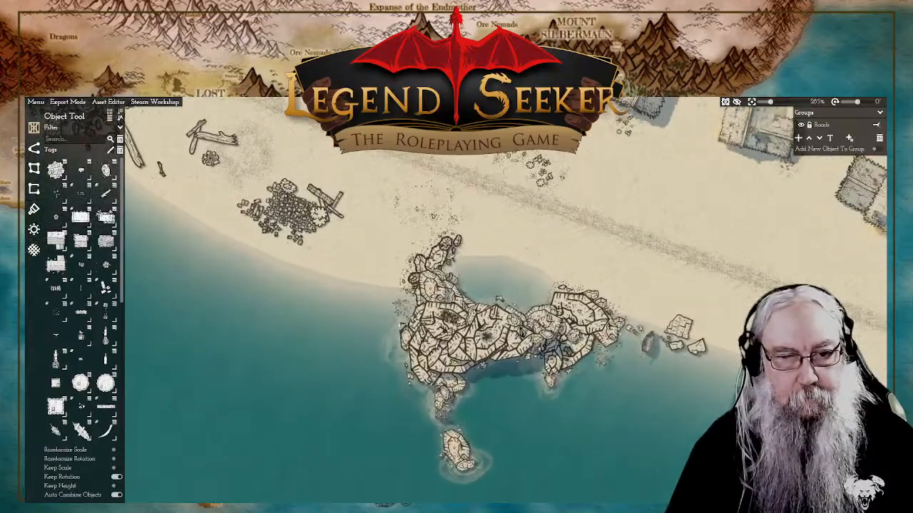
left_click_drag(521, 332, 487, 268)
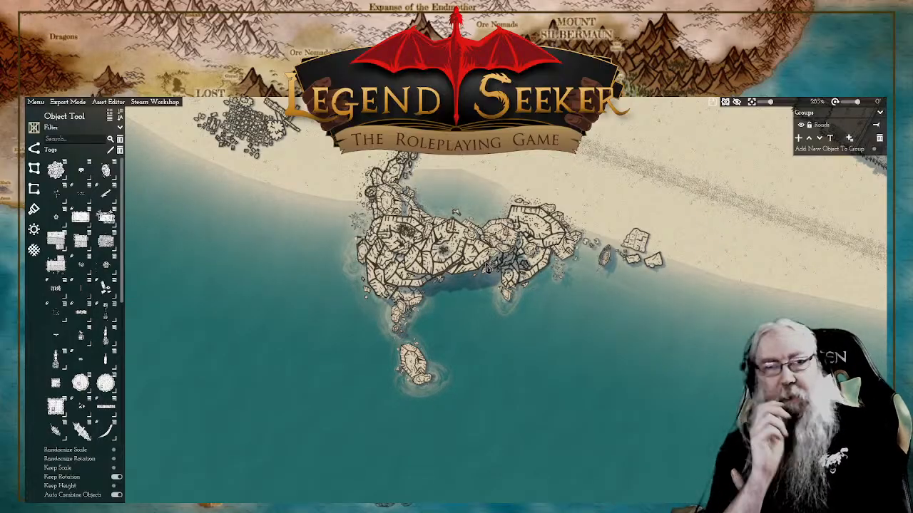
scroll(442, 301, "up", 5)
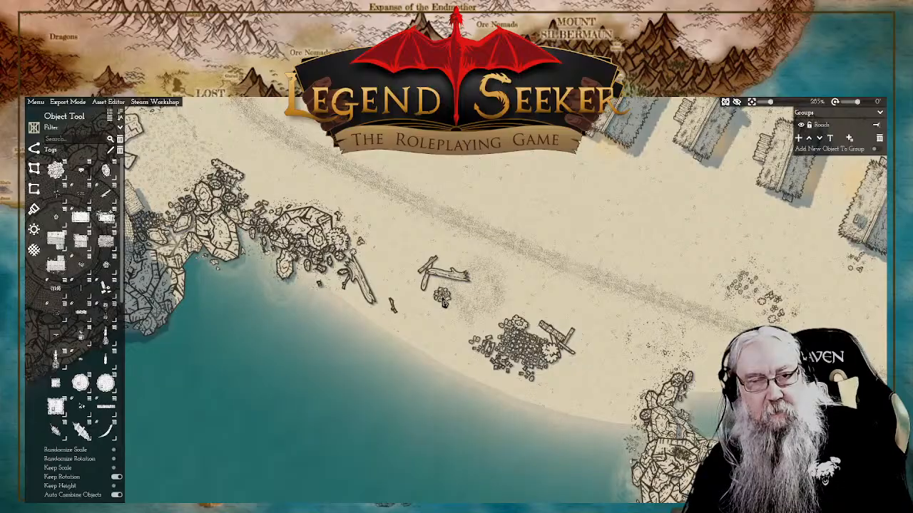
left_click(442, 301)
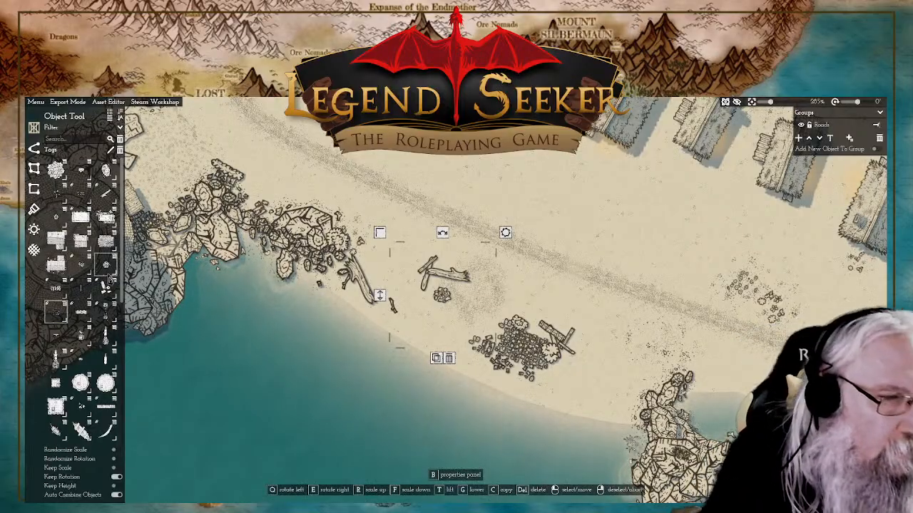
right_click(460, 178)
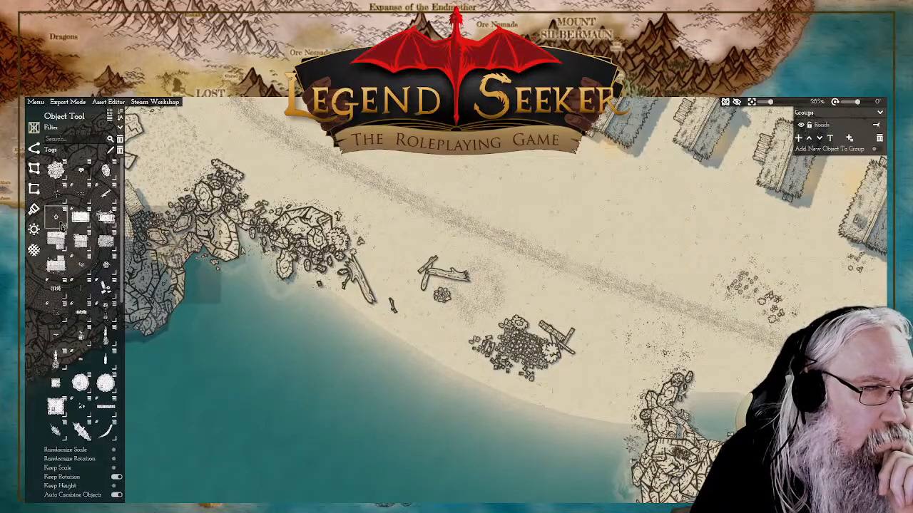
Step: Place a loose ring of small stones on the beach northwest of the rowboat, just east of the large boulder formation
mouse_move(61, 227)
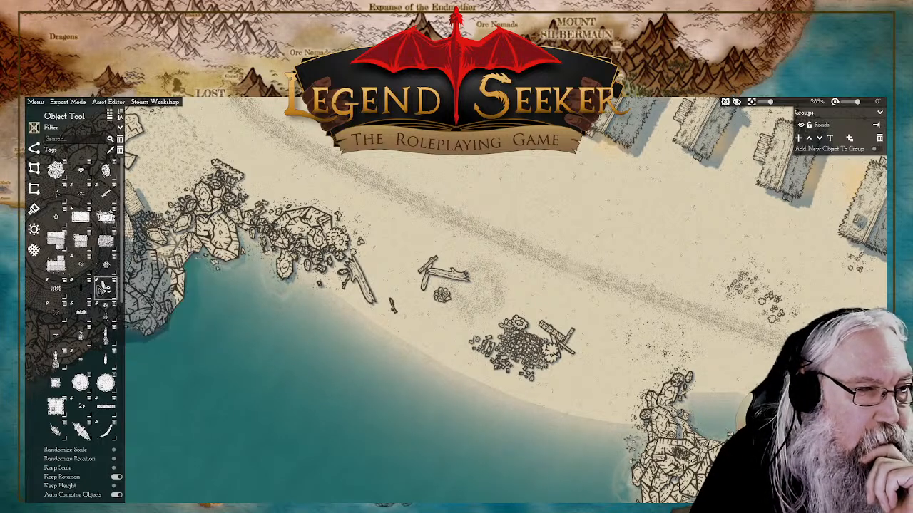
mouse_move(87, 293)
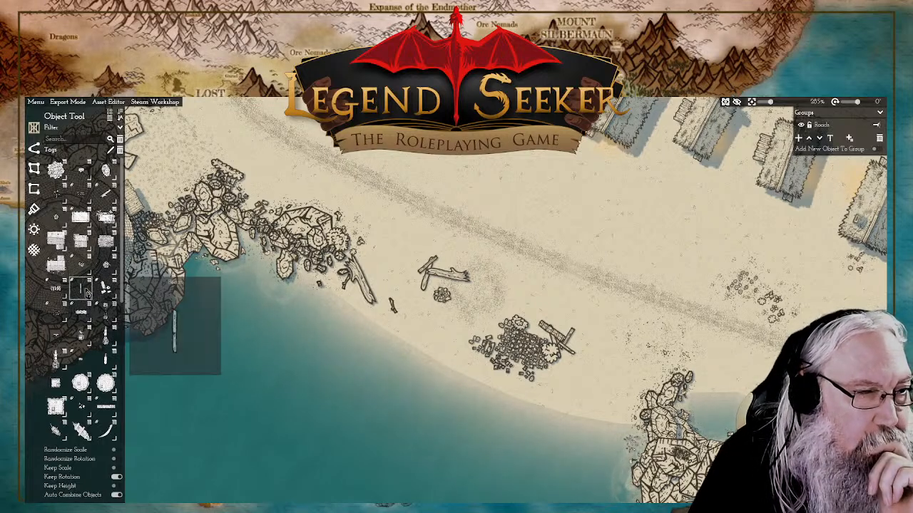
left_click(58, 315)
scroll(358, 255, "up", 5)
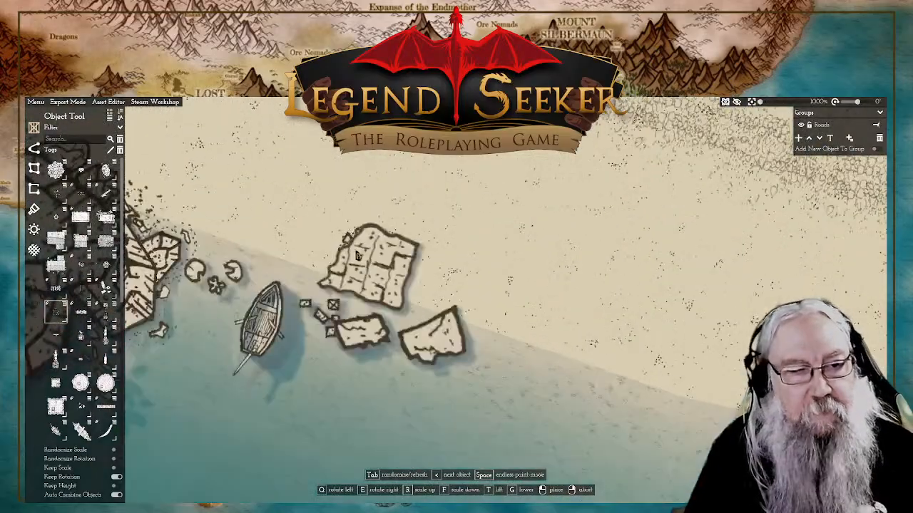
left_click_drag(348, 247, 405, 278)
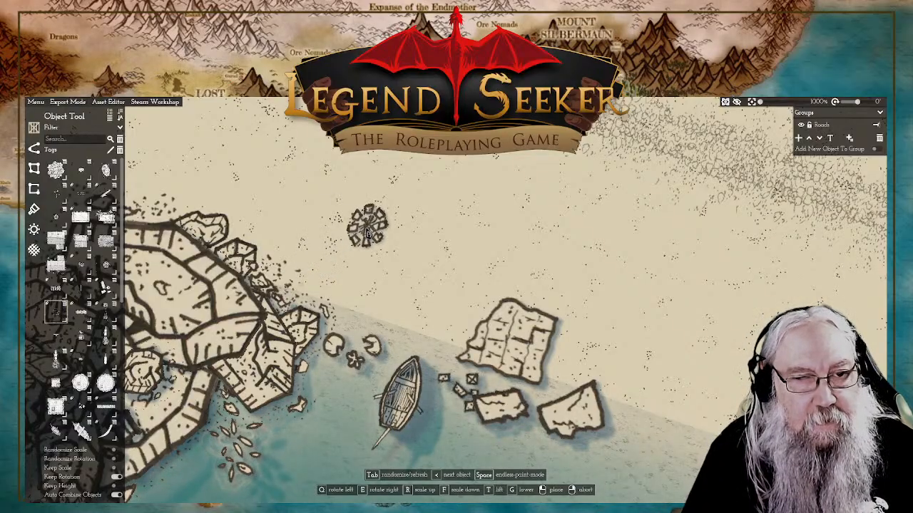
key("Tab")
key("Tab")
key("Tab")
key("Tab")
key("Tab")
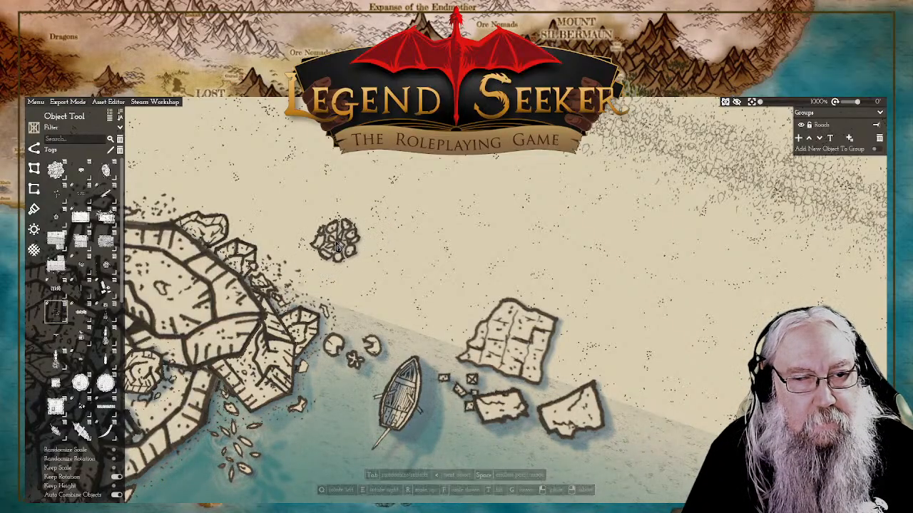
key("Tab")
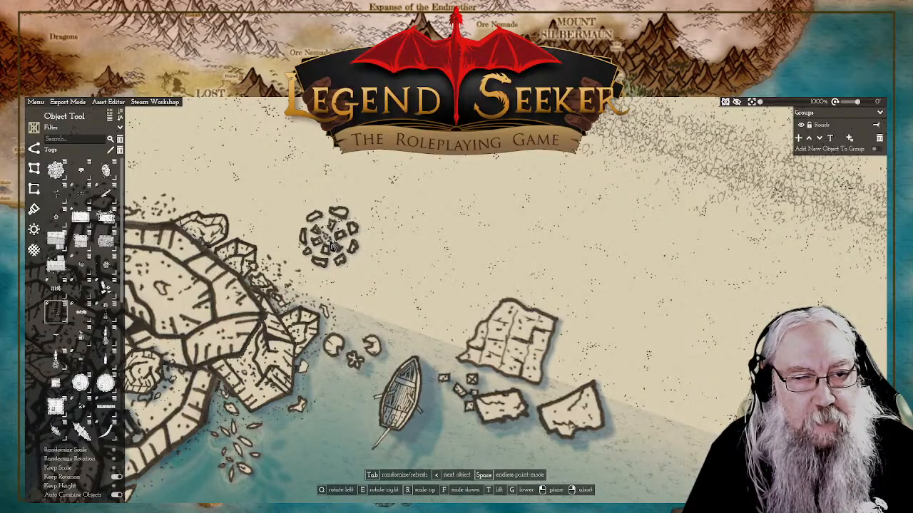
key("Tab")
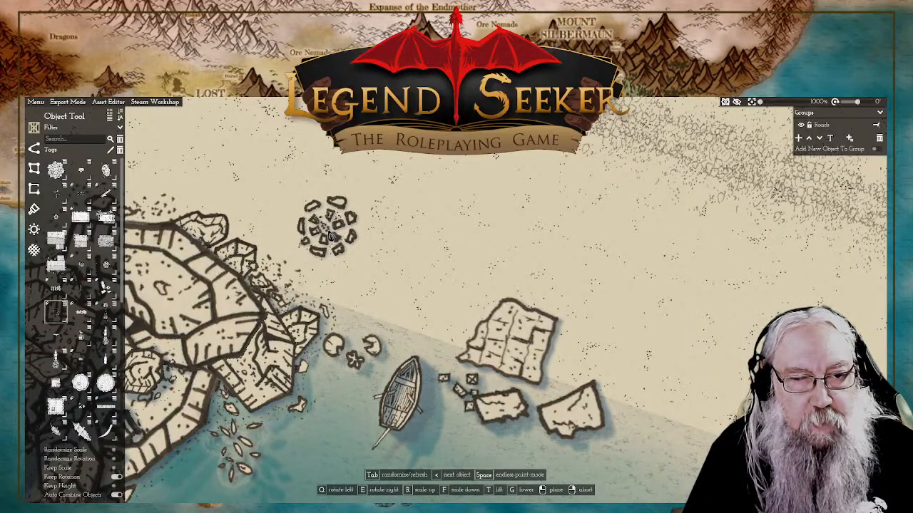
left_click(339, 228)
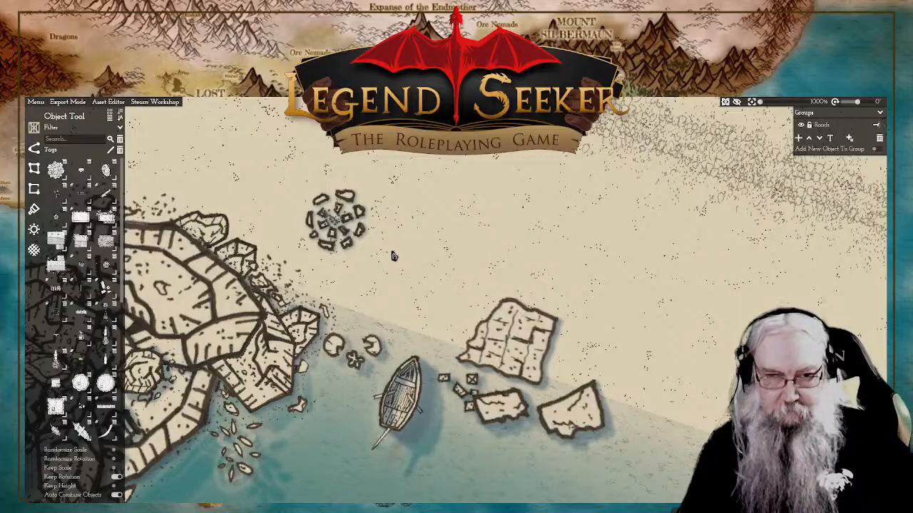
Step: Place a driftwood log on the beach along the northeastern side of the new stone ring
scroll(393, 255, "down", 5)
scroll(540, 305, "up", 4)
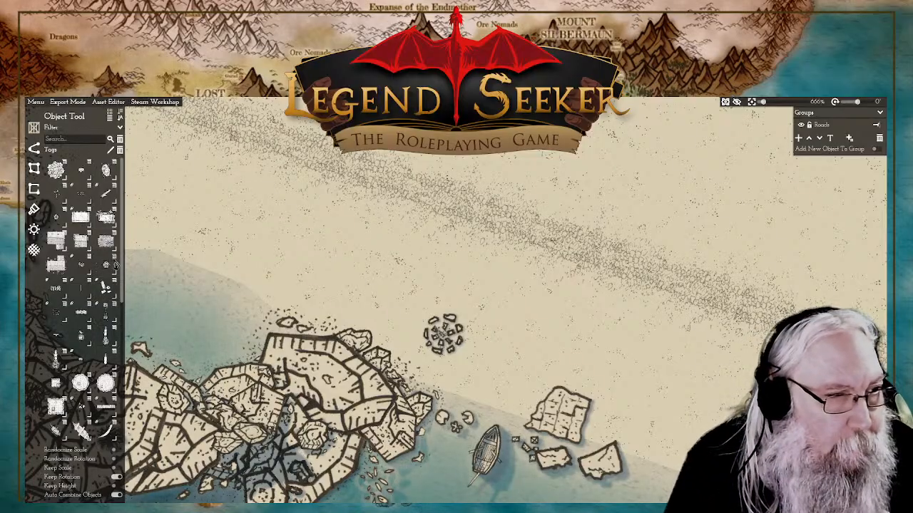
mouse_move(108, 203)
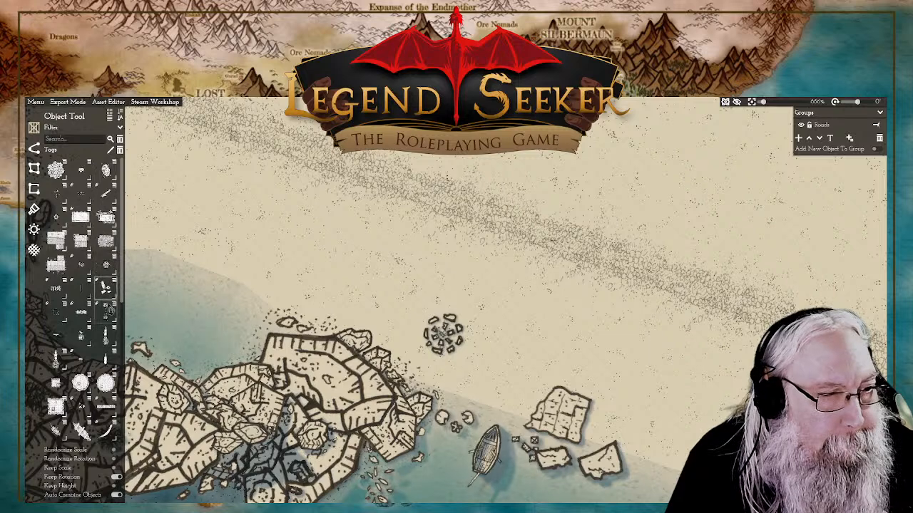
left_click(106, 193)
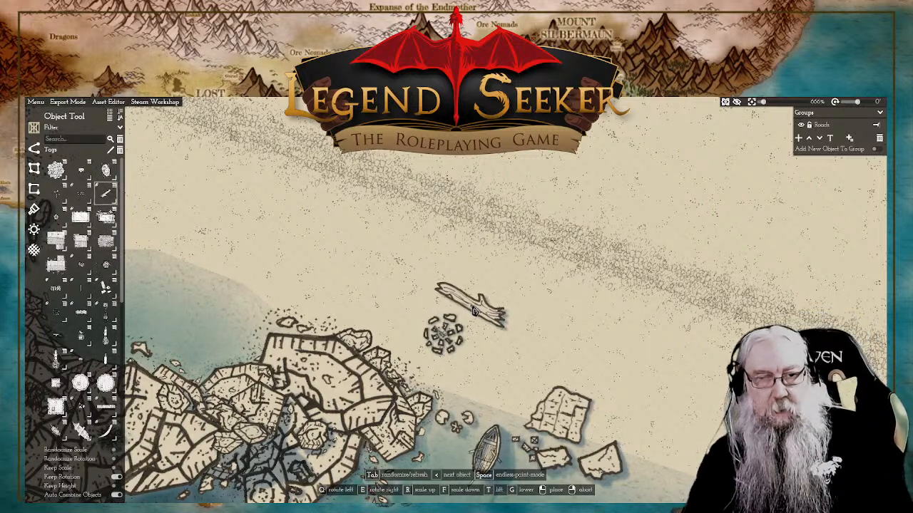
left_click(478, 307)
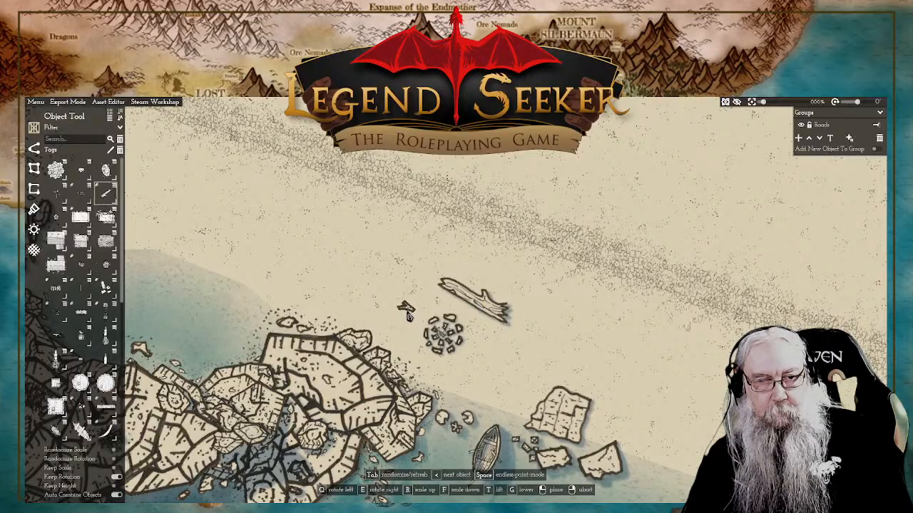
right_click(549, 340)
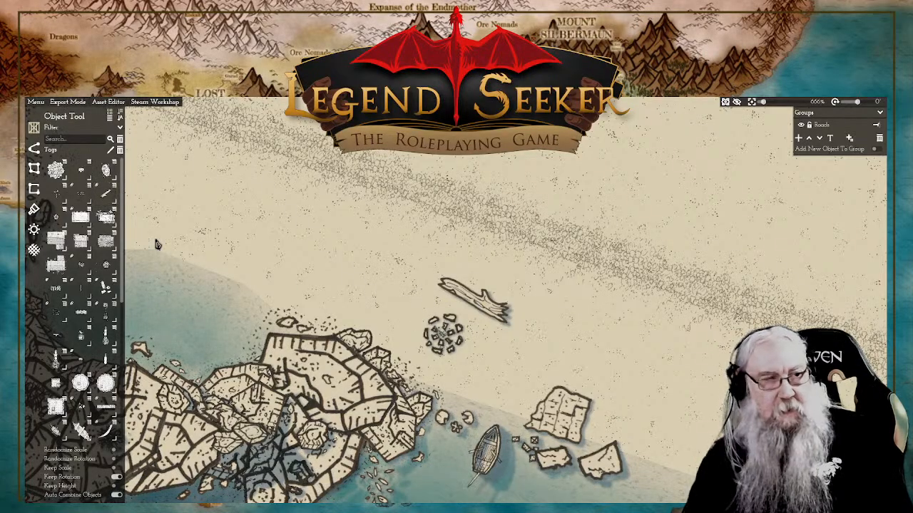
Step: Search the objects for "wood" and place a scaled-down heap of broken planks just north of the squarish slab by the shore
left_click(71, 139)
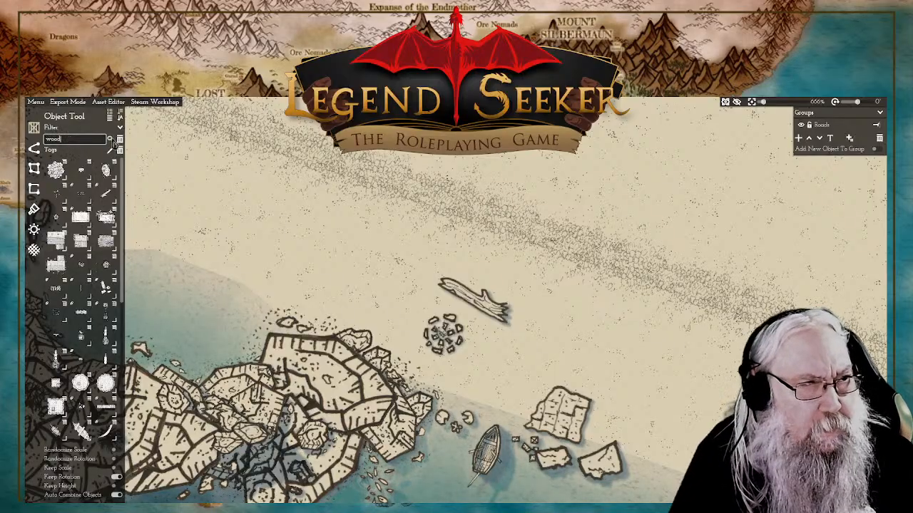
type("wood")
left_click(111, 139)
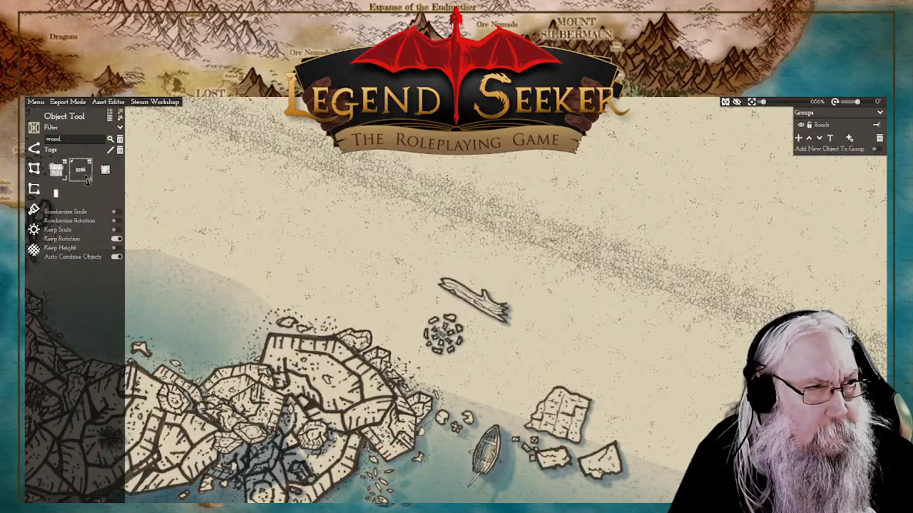
left_click(84, 176)
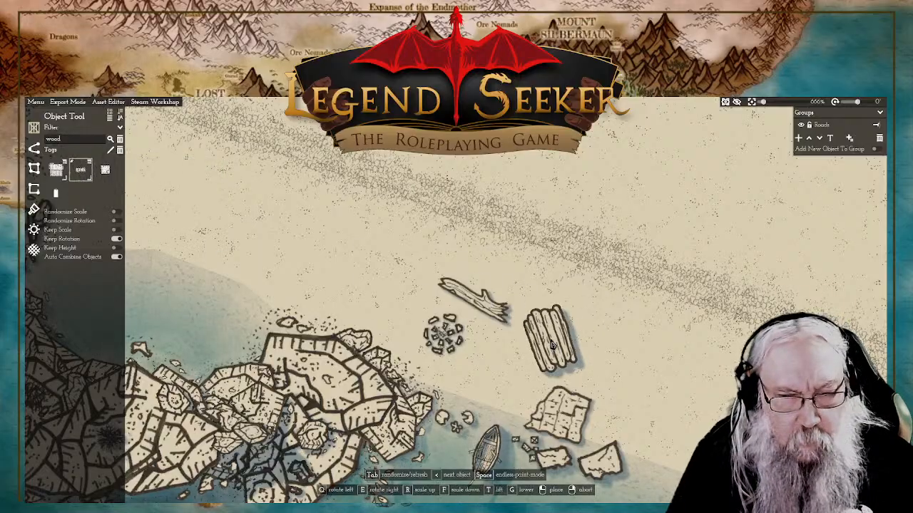
key("Tab")
key("Tab")
key("Tab")
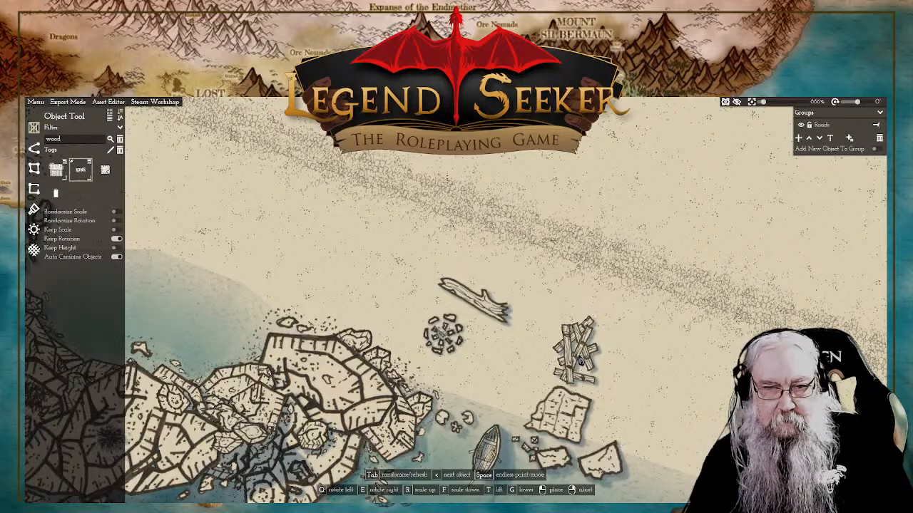
key("f")
key("f")
key("f")
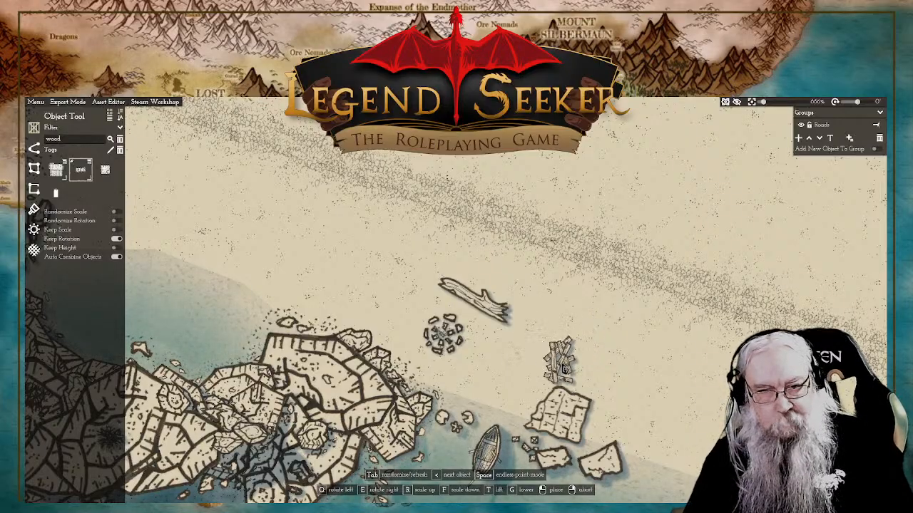
left_click(558, 364)
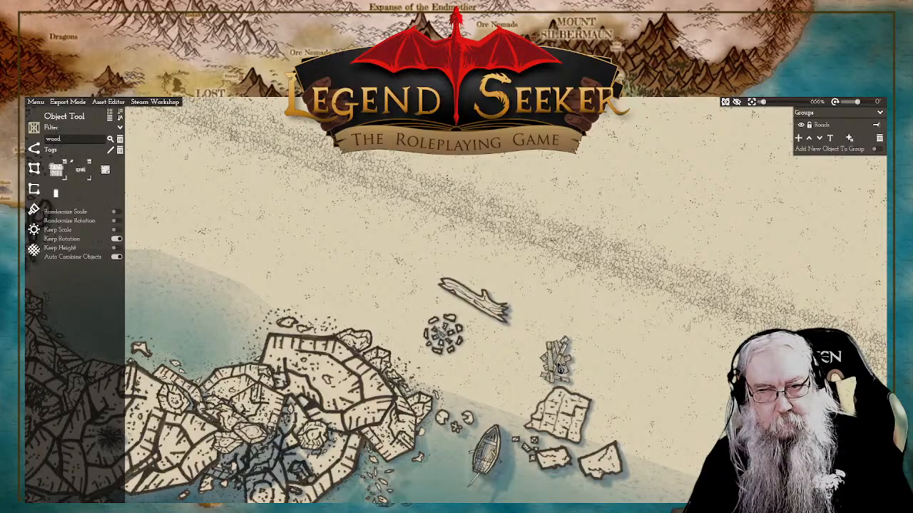
right_click(483, 367)
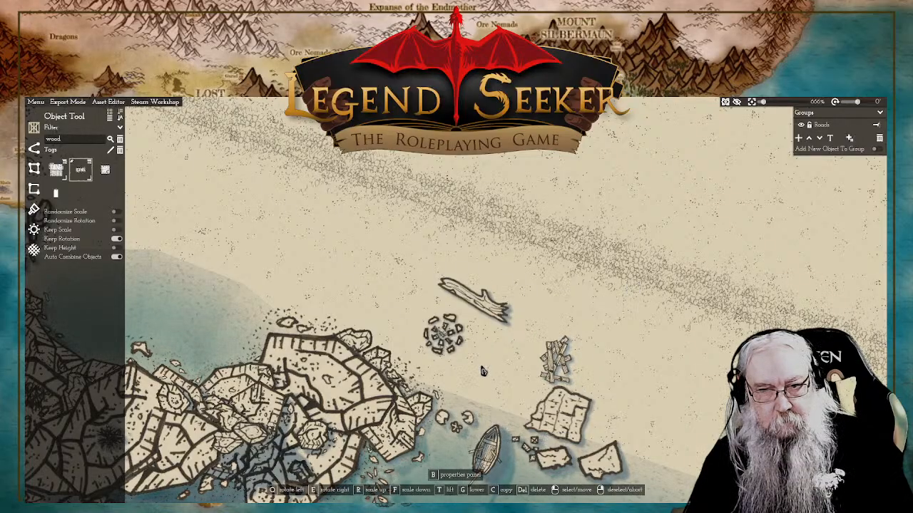
left_click(77, 173)
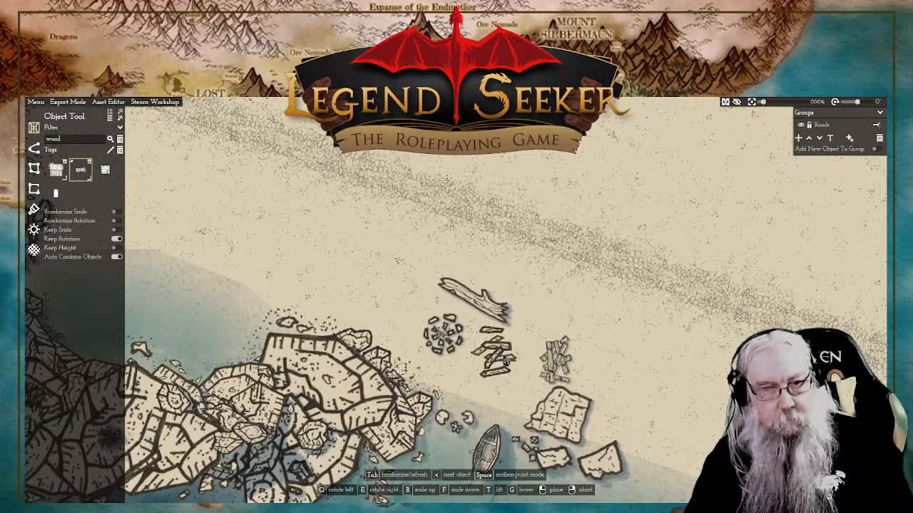
key("Tab")
key("Tab")
key("Tab")
key("Tab")
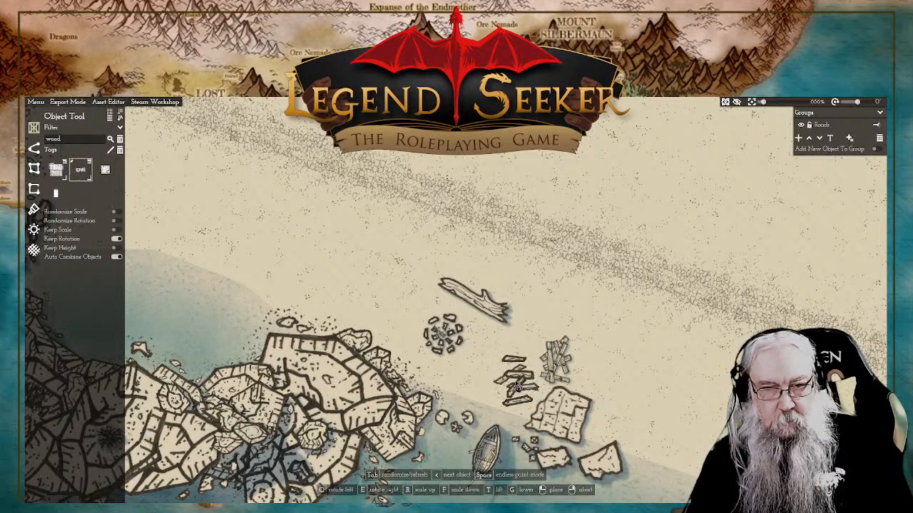
key("Tab")
key("Tab")
key("Tab")
key("Tab")
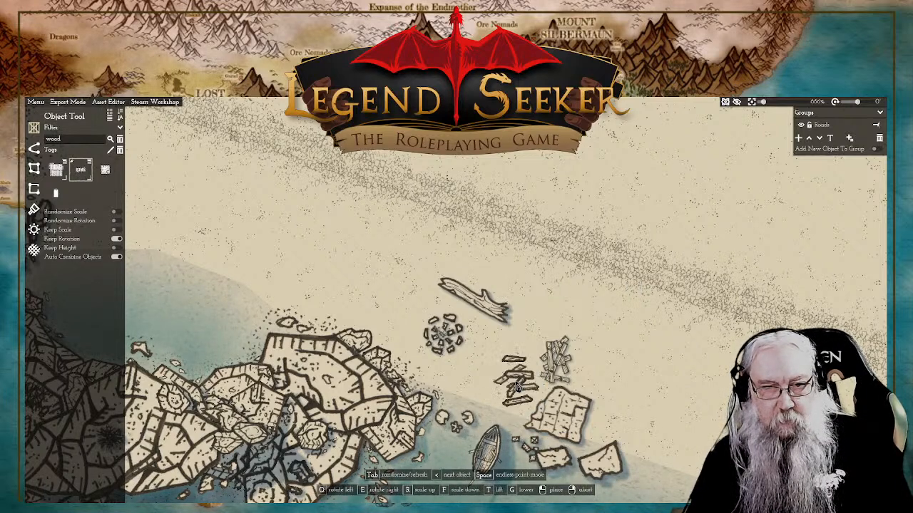
key("Tab")
key("Tab")
key("Tab")
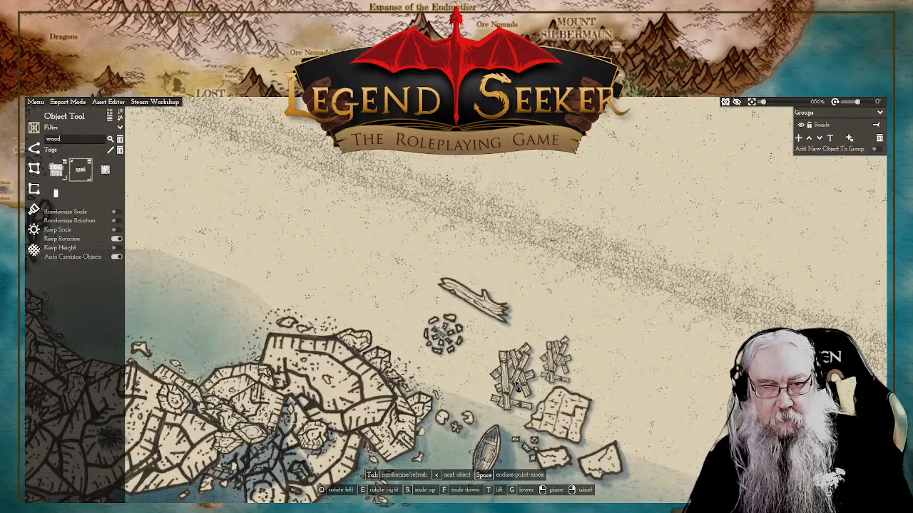
key("Tab")
key("Tab")
key("Tab")
key("Tab")
key("Tab")
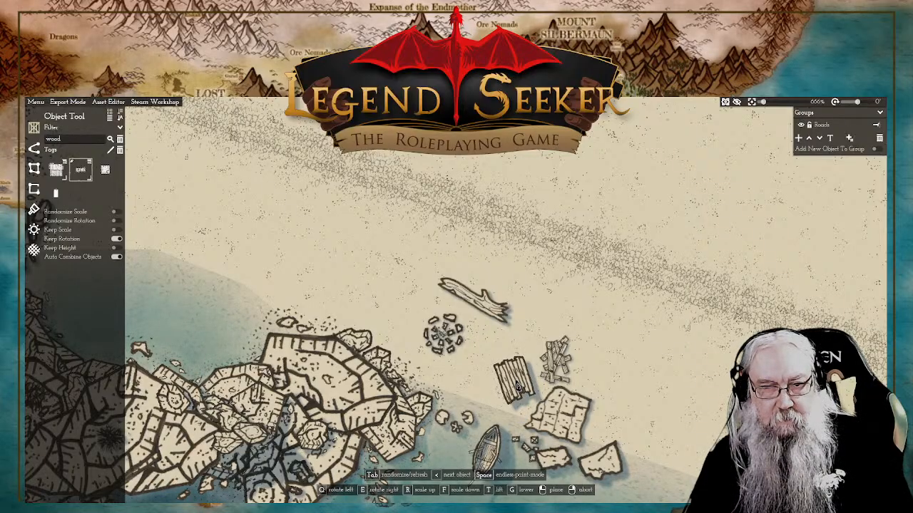
key("Tab")
key("Tab")
key("Tab")
key("Tab")
key("Tab")
key("Tab")
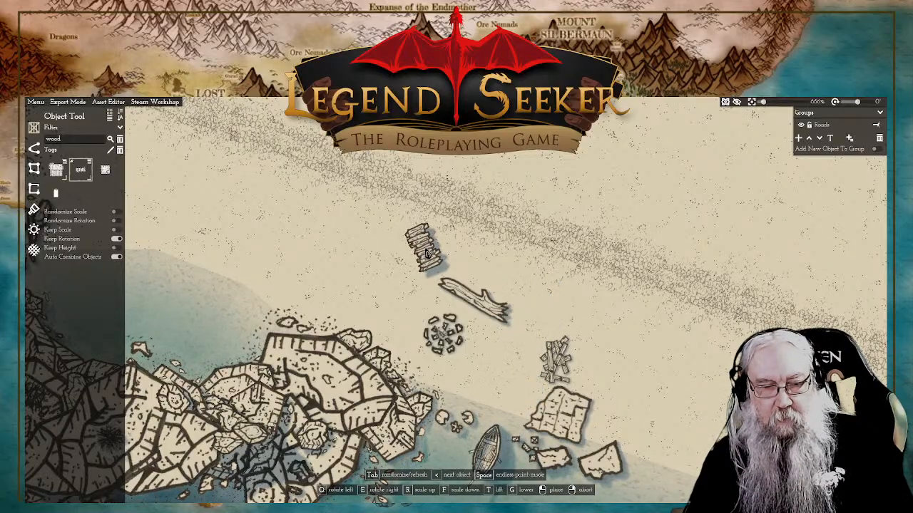
key("g")
key("t")
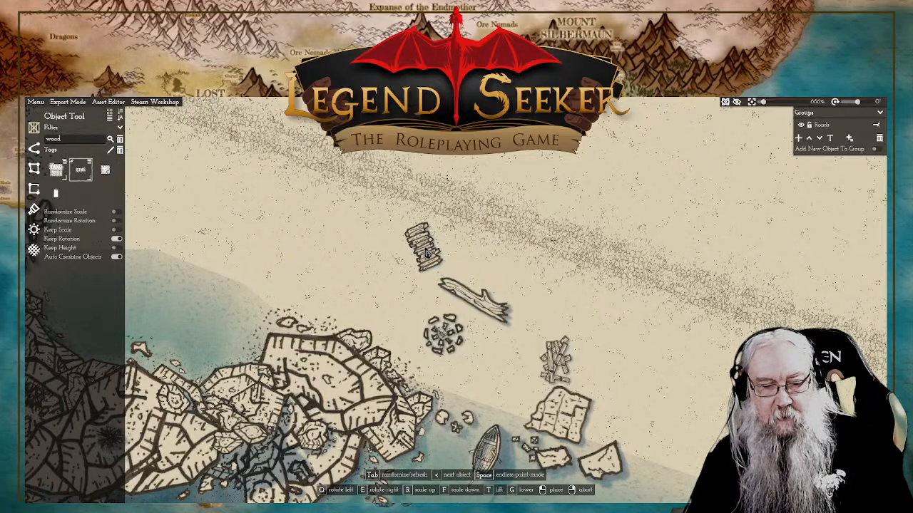
key("Tab")
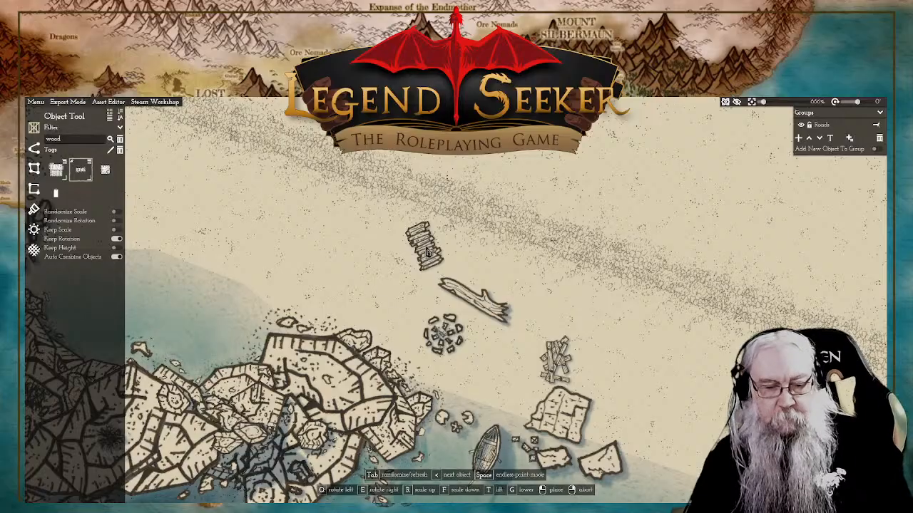
key("q")
key("q")
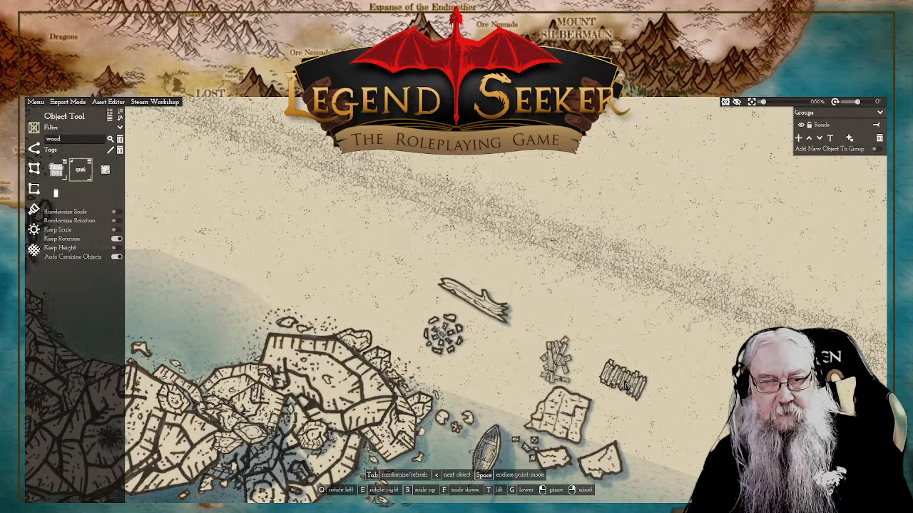
right_click(579, 320)
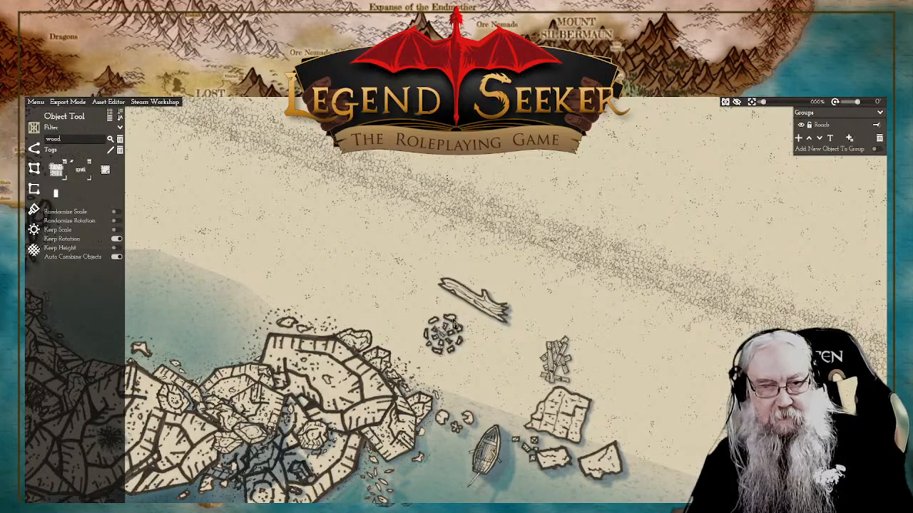
Step: Scale down the driftwood log northeast of the stone ring on the beach and keep it close to the ring
left_click(494, 307)
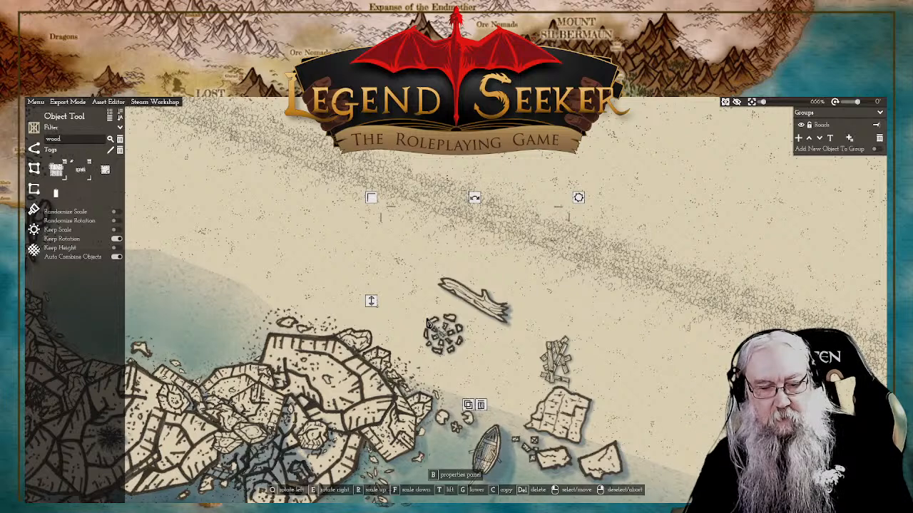
key("f")
key("f")
key("f")
key("f")
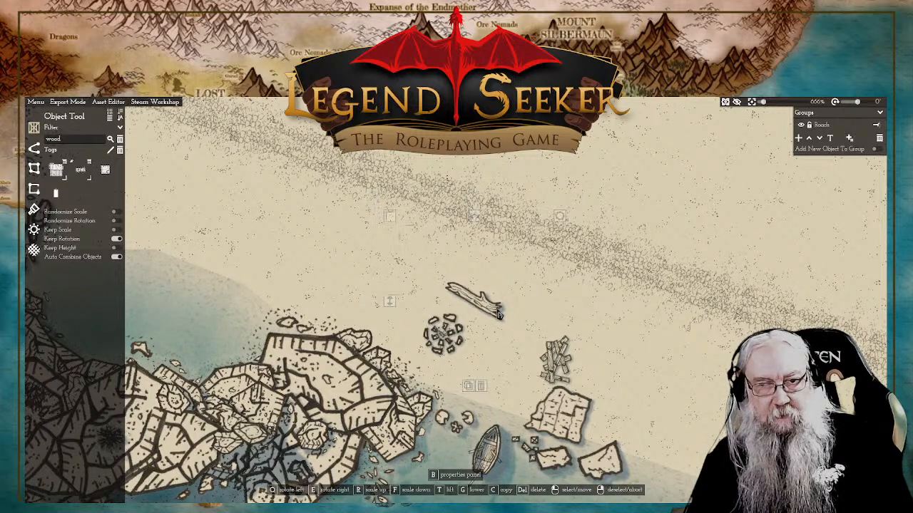
key("f")
key("f")
key("f")
key("f")
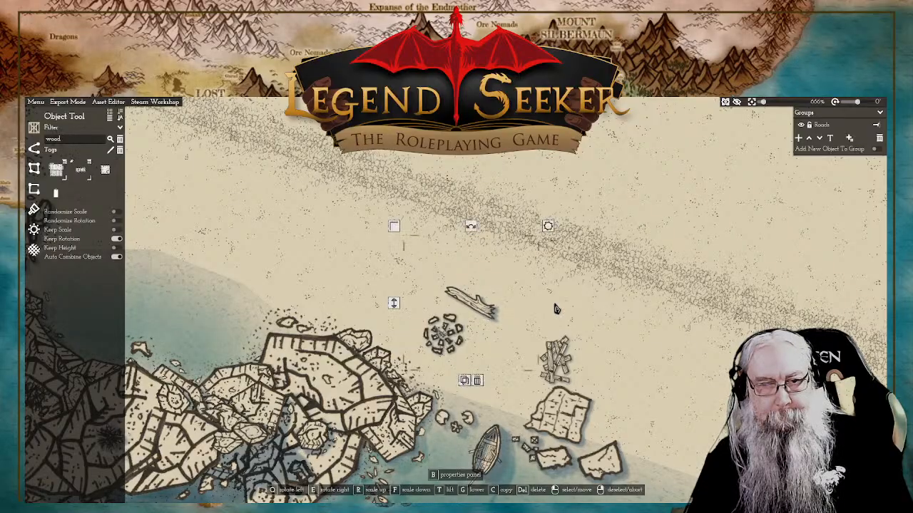
key("p")
scroll(588, 303, "down", 5)
right_click(608, 262)
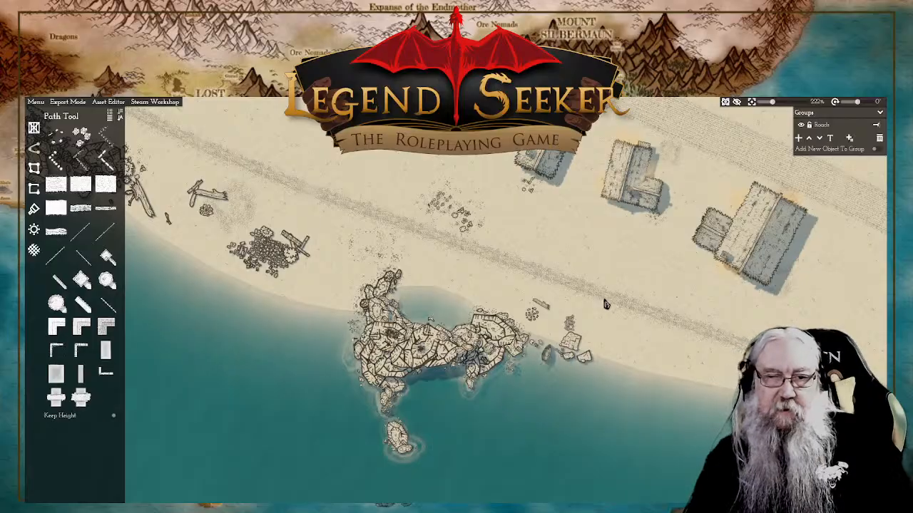
Step: Examine the large boulder formation, its small offshore rock and the beach toward the round tower
scroll(585, 356, "up", 2)
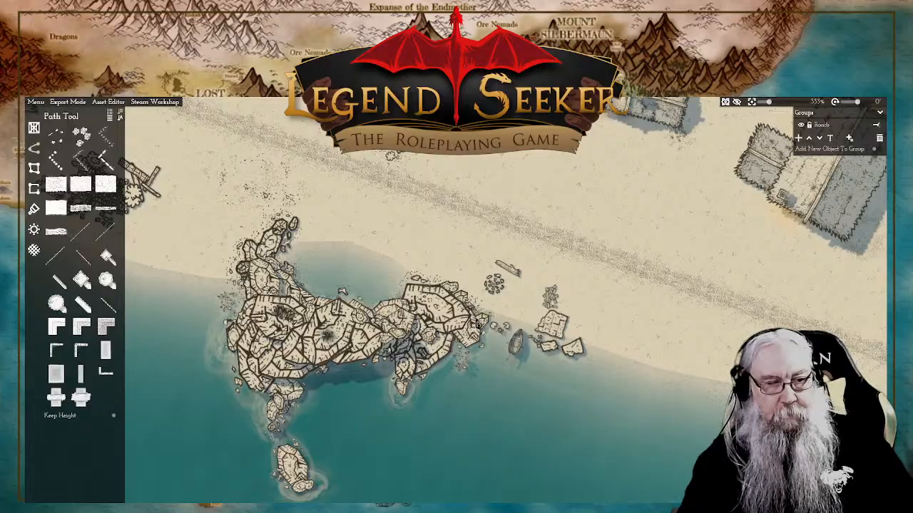
scroll(572, 363, "down", 4)
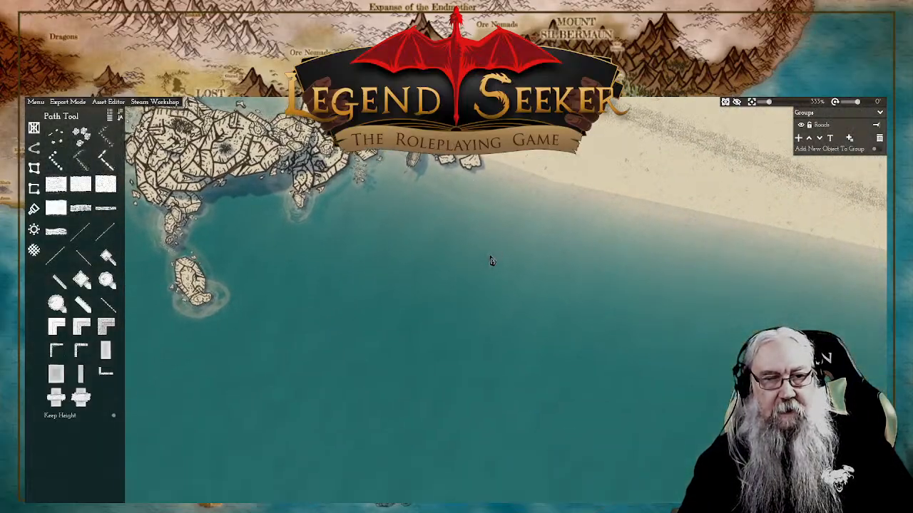
left_click_drag(469, 252, 520, 343)
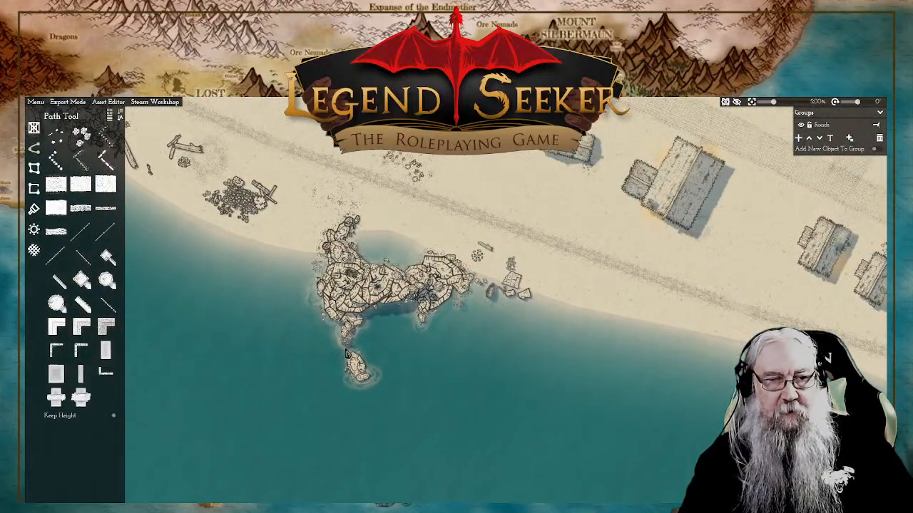
scroll(385, 374, "up", 4)
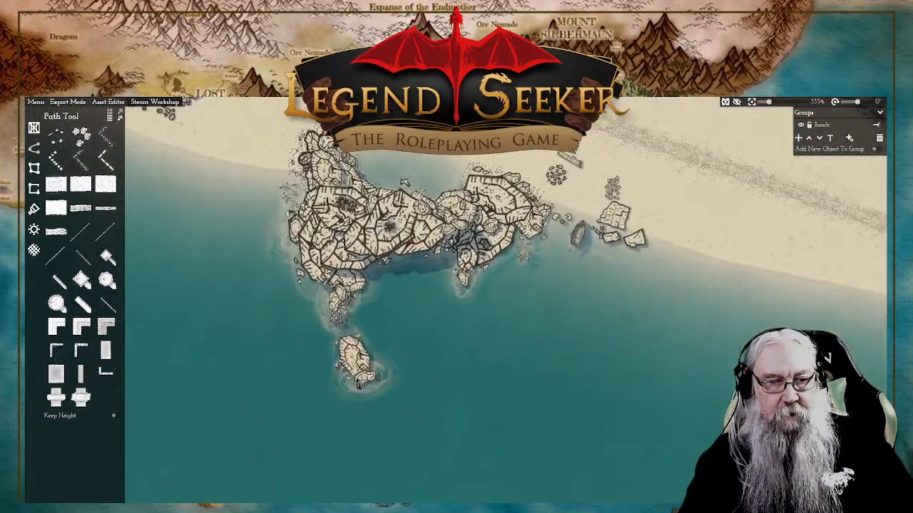
left_click(363, 383)
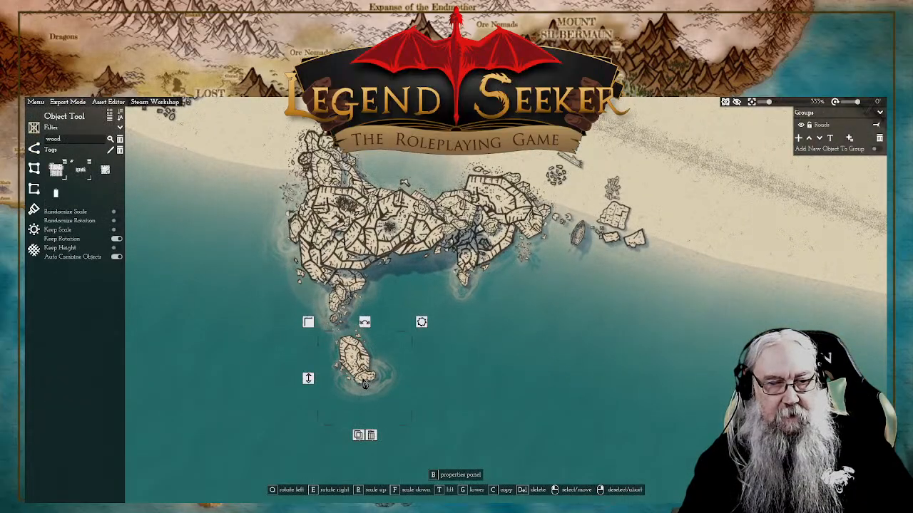
right_click(308, 383)
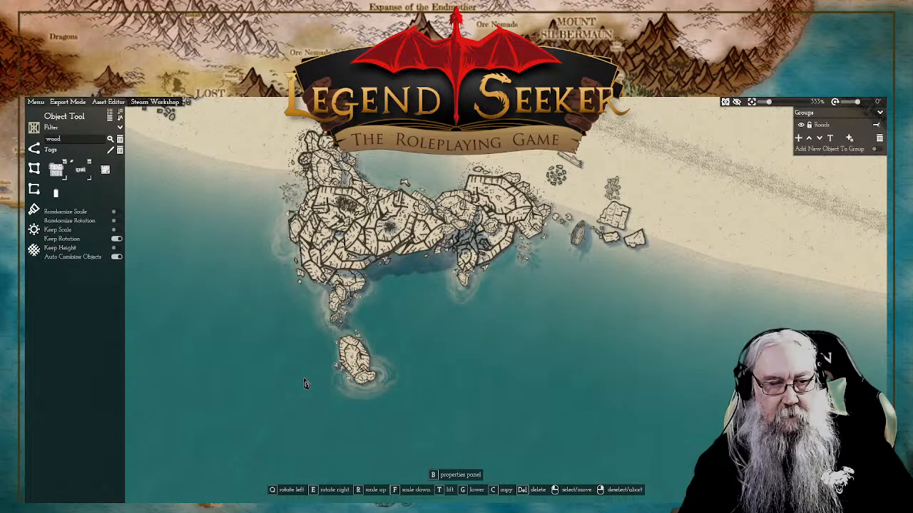
left_click(356, 370)
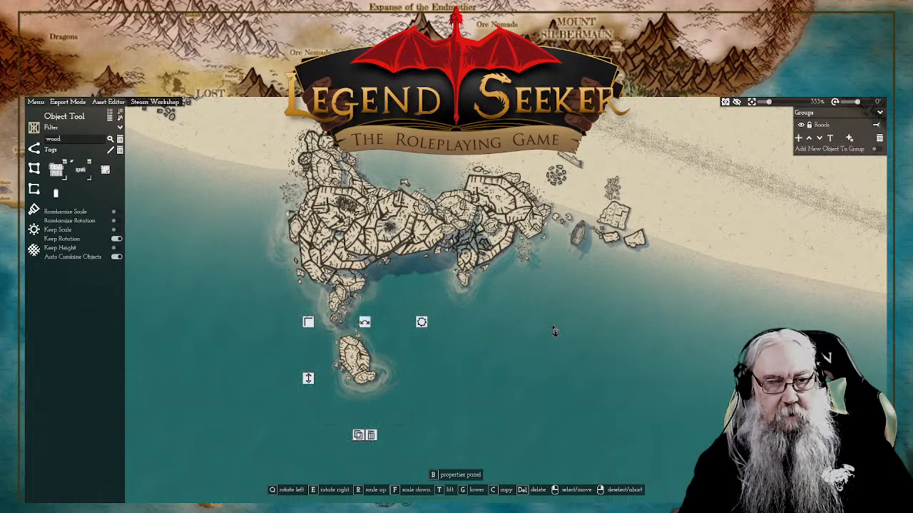
right_click(677, 214)
scroll(667, 235, "up", 3)
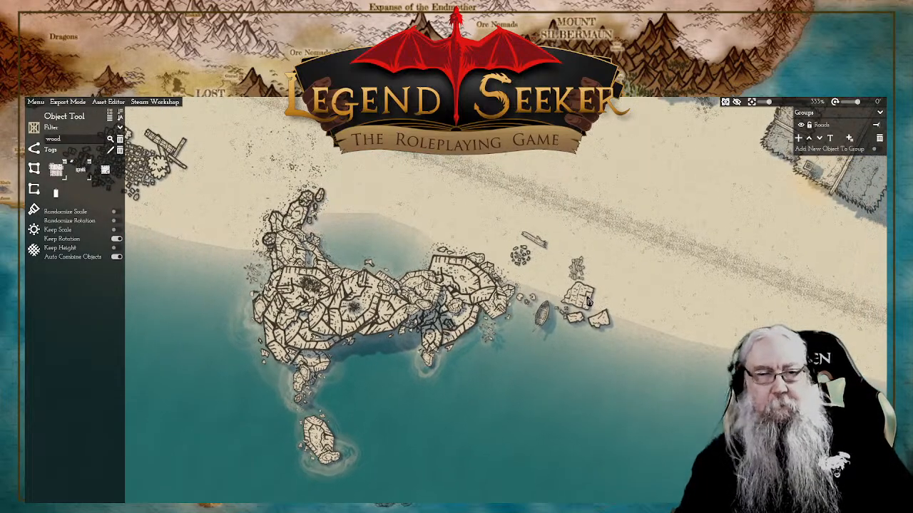
scroll(601, 270, "down", 3)
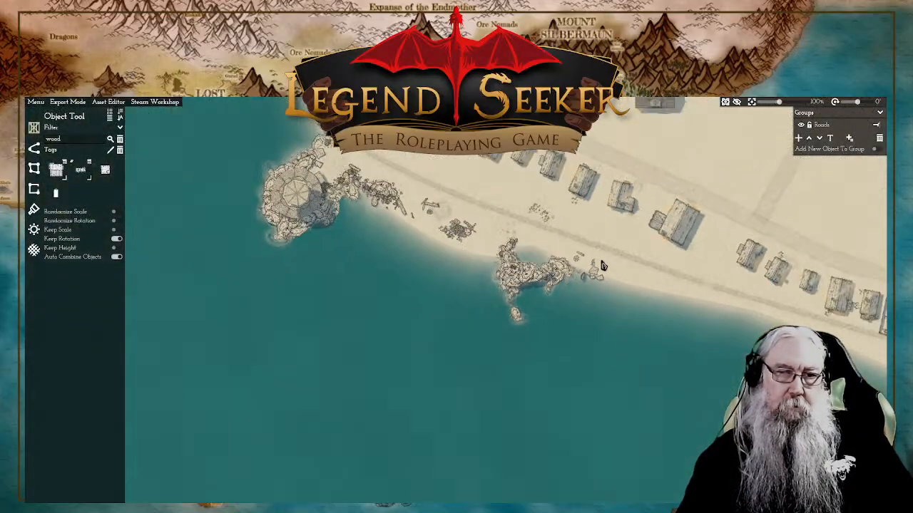
left_click_drag(609, 265, 647, 319)
left_click_drag(587, 340, 617, 354)
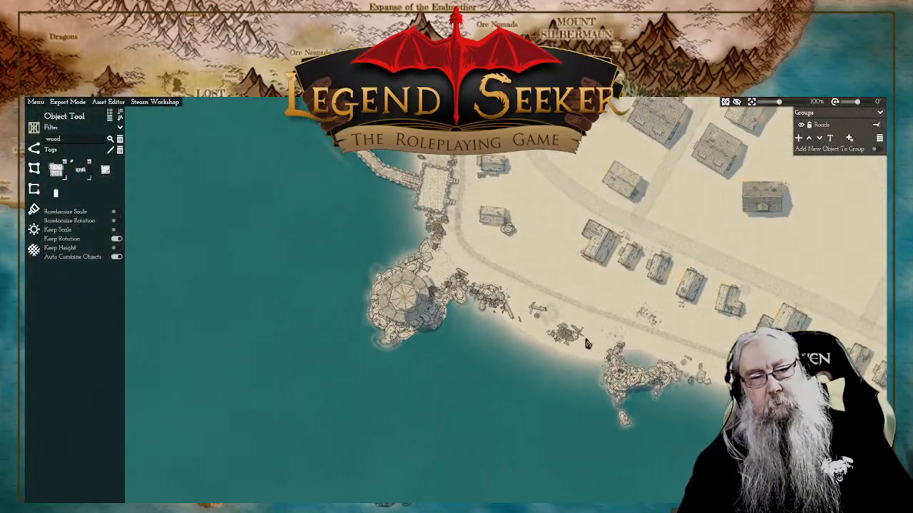
scroll(567, 341, "up", 3)
scroll(566, 341, "up", 3)
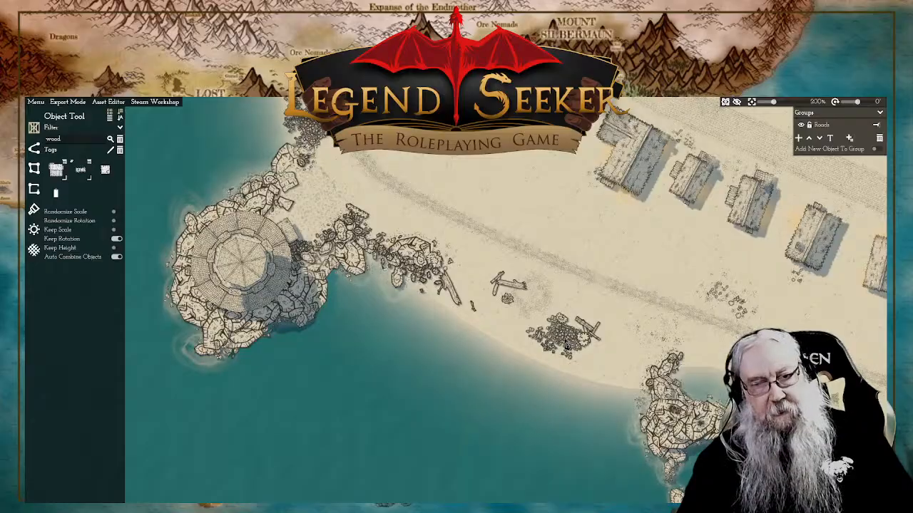
Step: Move the dense rubble heap and its loose stones on the western beach south to the water's edge
left_click(567, 346)
left_click_drag(567, 346, 556, 367)
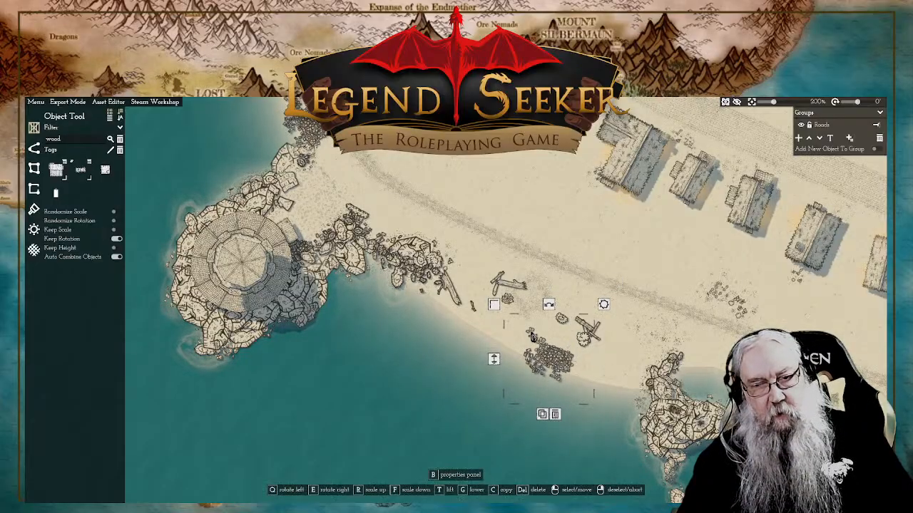
left_click_drag(532, 338, 529, 338)
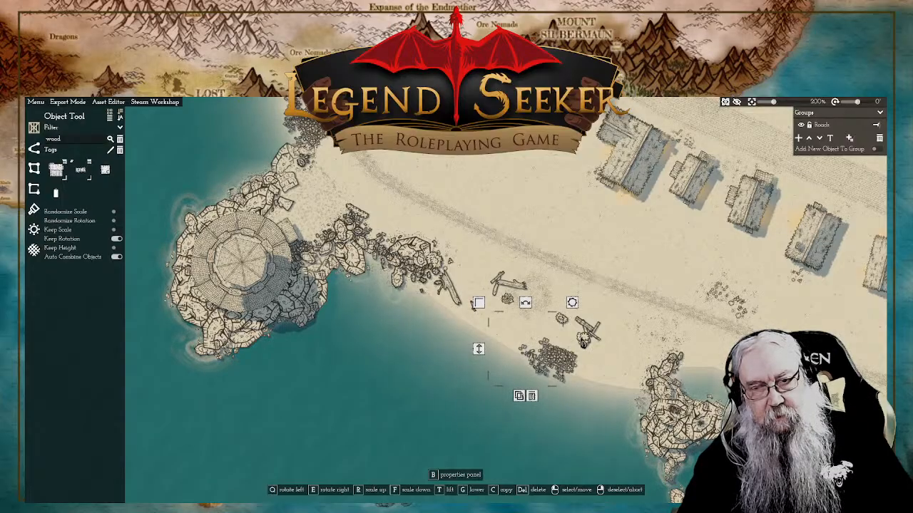
left_click(583, 342)
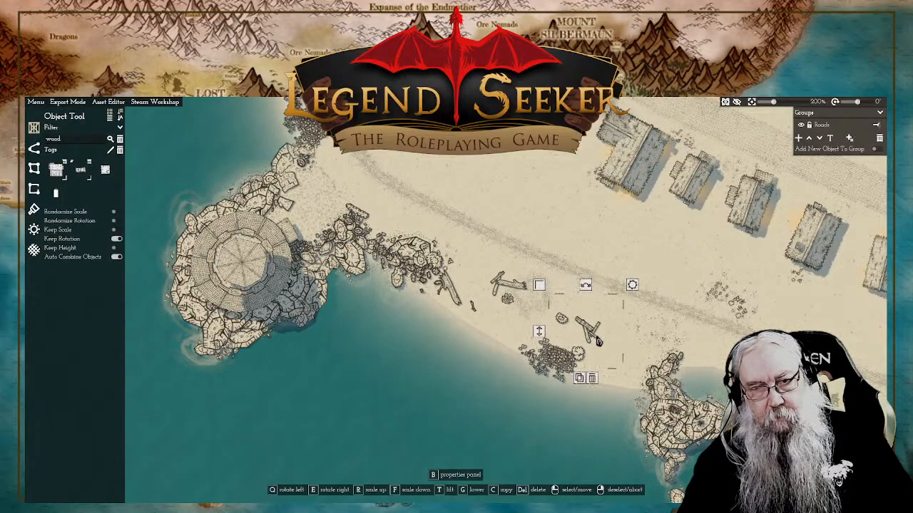
Step: Move the crossed beams to the east side of the rubble heap and the remaining loose boulder to its northern edge
left_click_drag(596, 341, 593, 351)
left_click(596, 338)
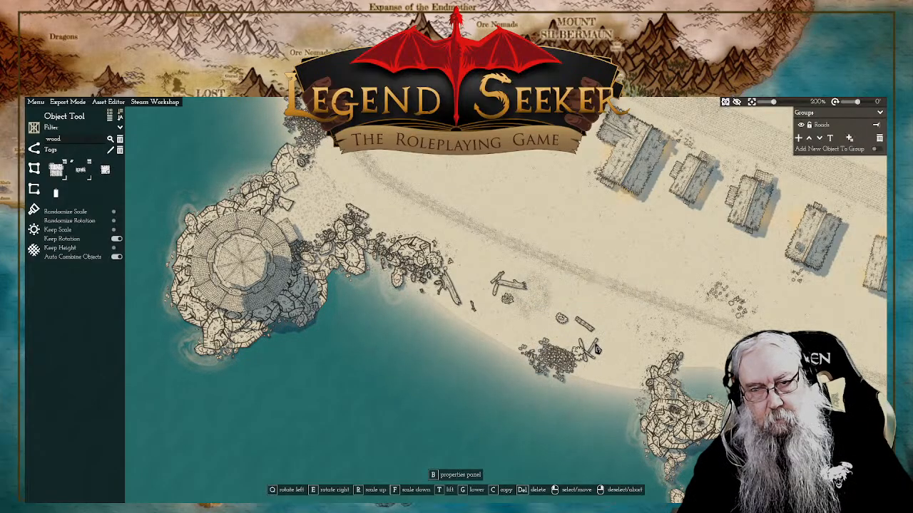
left_click(597, 348)
left_click_drag(589, 330, 546, 336)
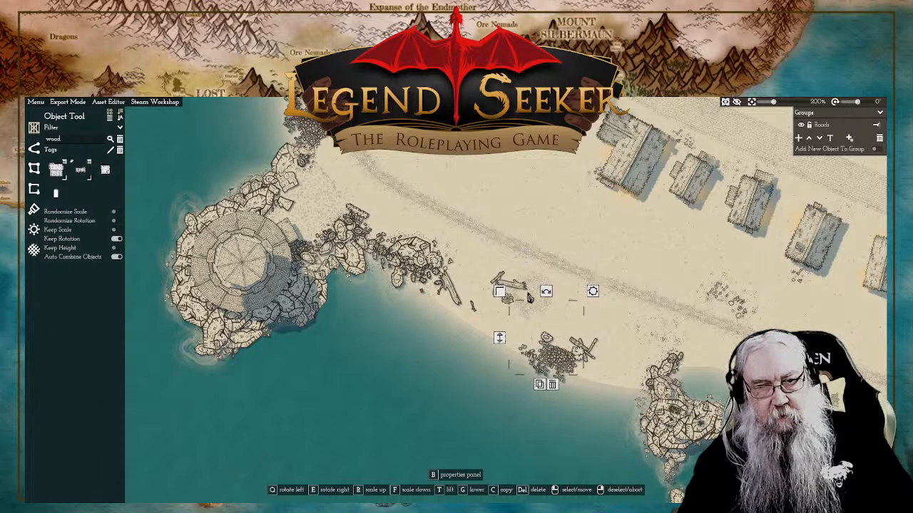
right_click(583, 202)
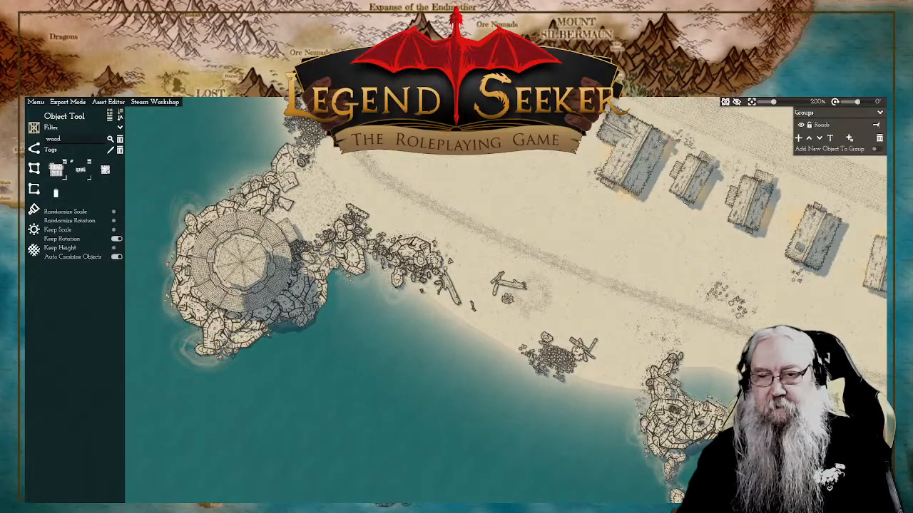
Step: Clear the "wood" search from the object list to browse all objects for the beach by the boulder formation
left_click_drag(874, 369, 603, 292)
left_click_drag(421, 270, 549, 313)
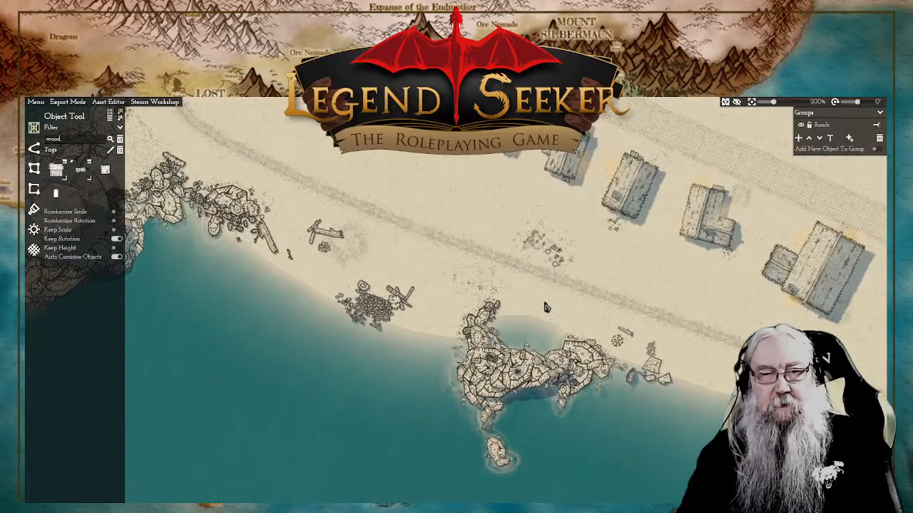
scroll(546, 308, "up", 3)
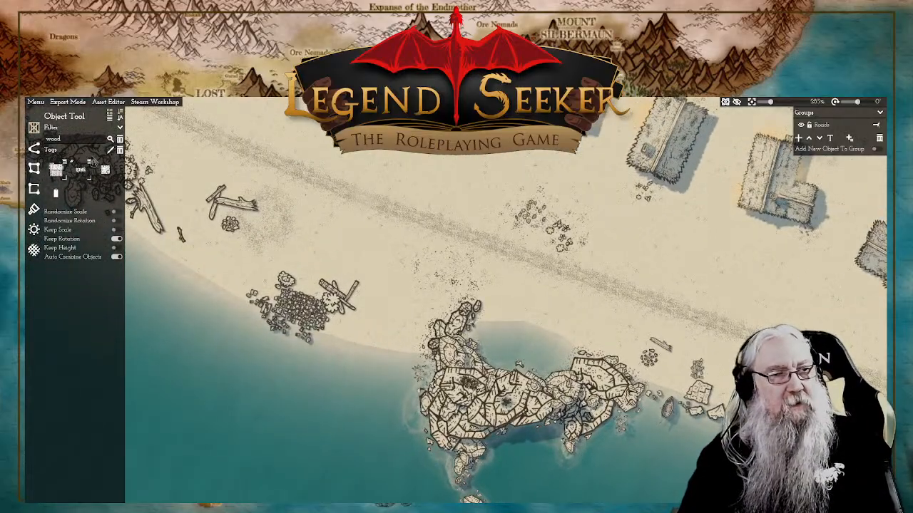
left_click(119, 146)
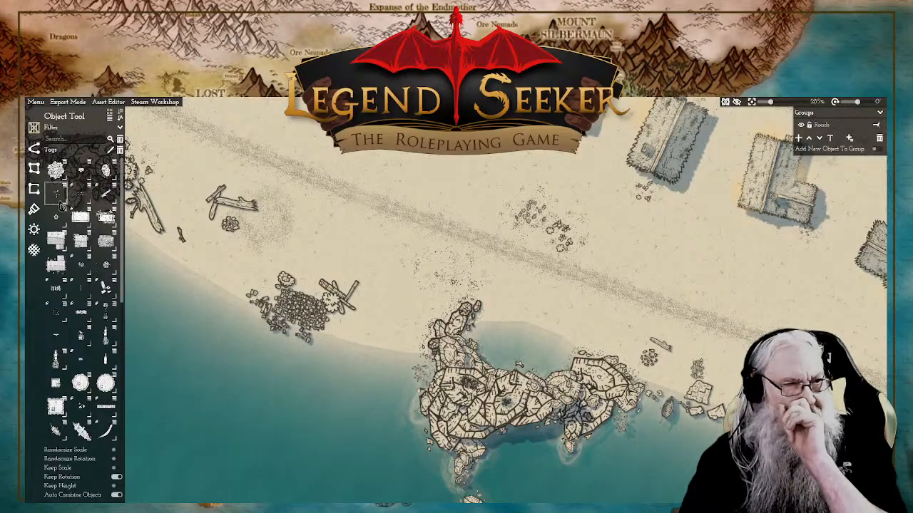
mouse_move(61, 205)
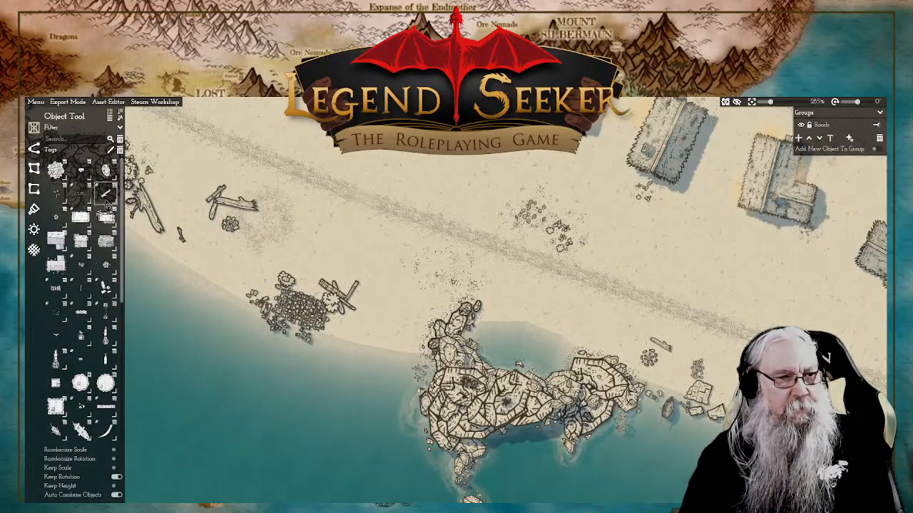
Step: Pick the Dock object for the shoreline just east of the boulder formation and scale it up
mouse_move(85, 270)
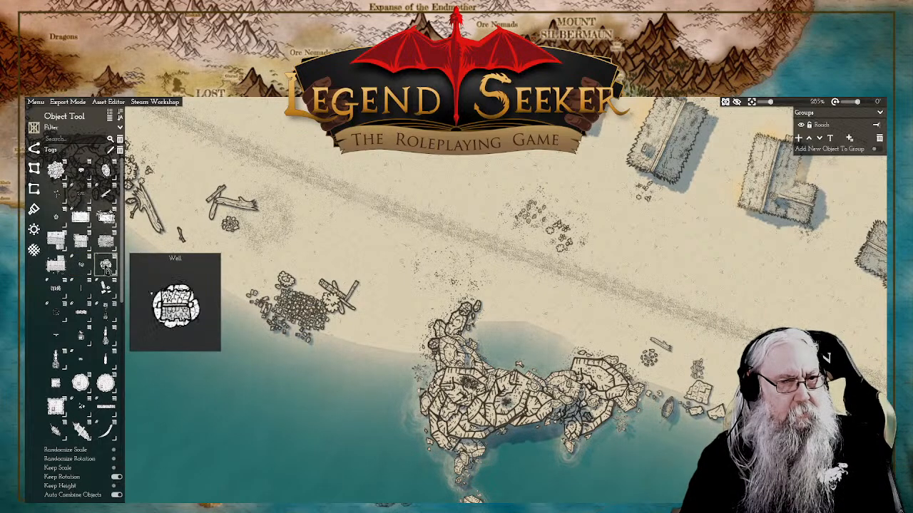
mouse_move(56, 288)
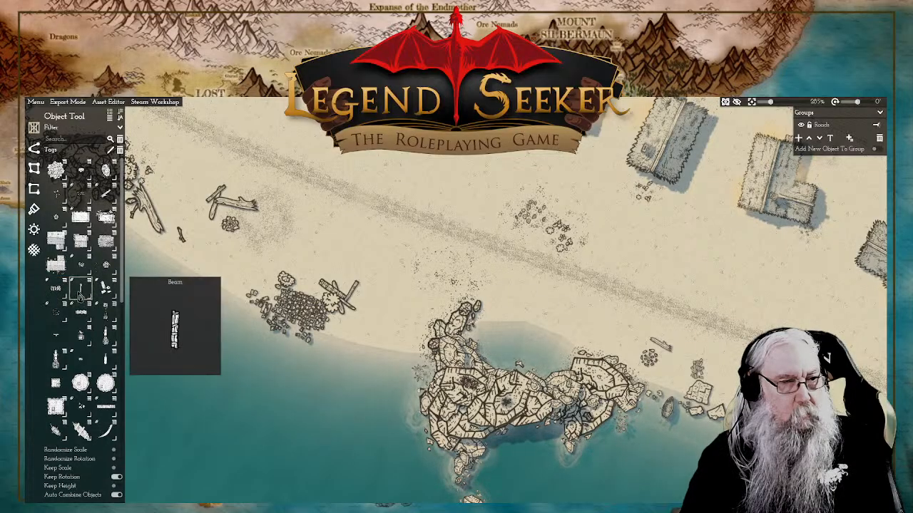
mouse_move(59, 312)
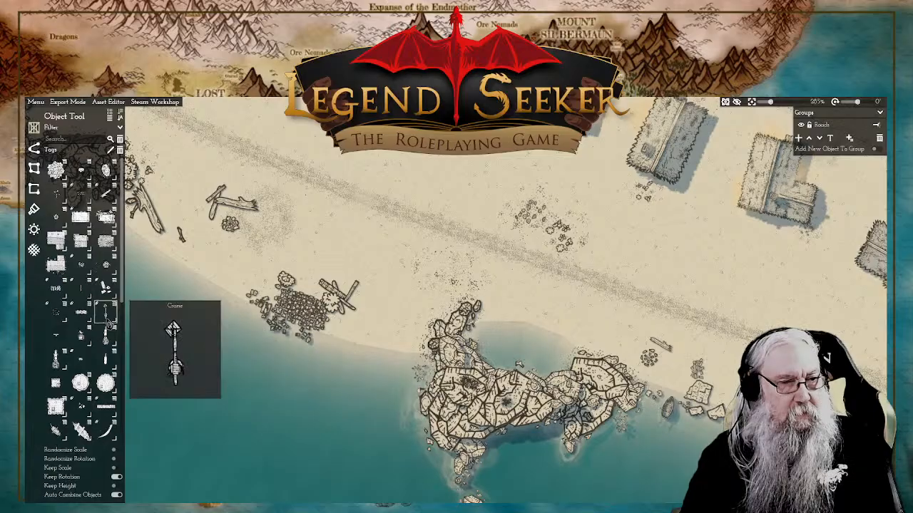
mouse_move(60, 345)
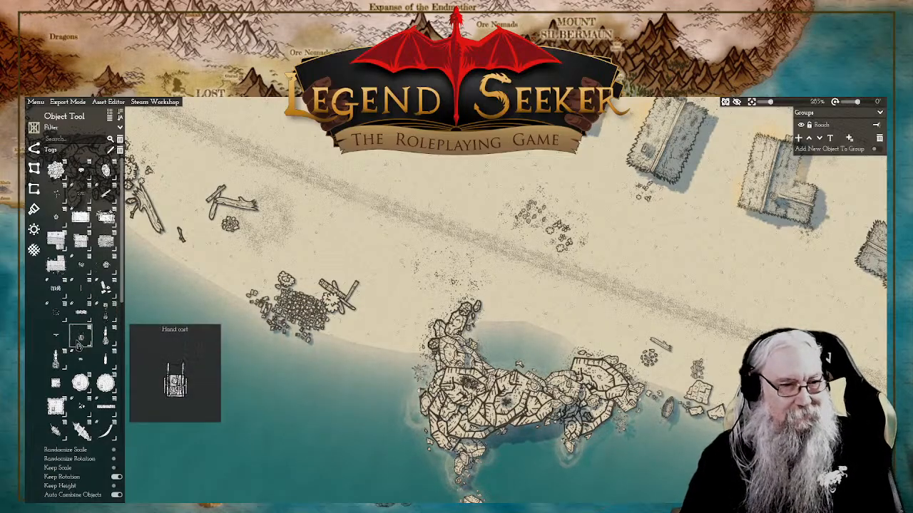
mouse_move(82, 366)
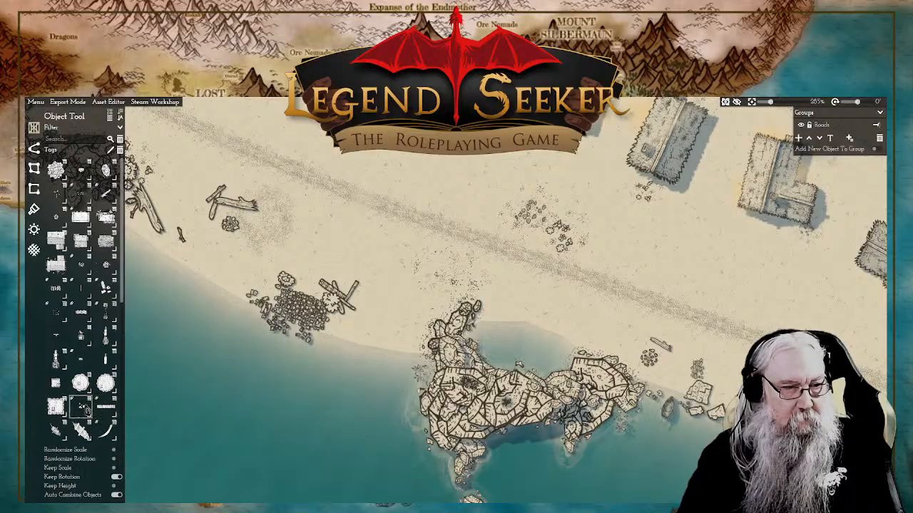
mouse_move(86, 410)
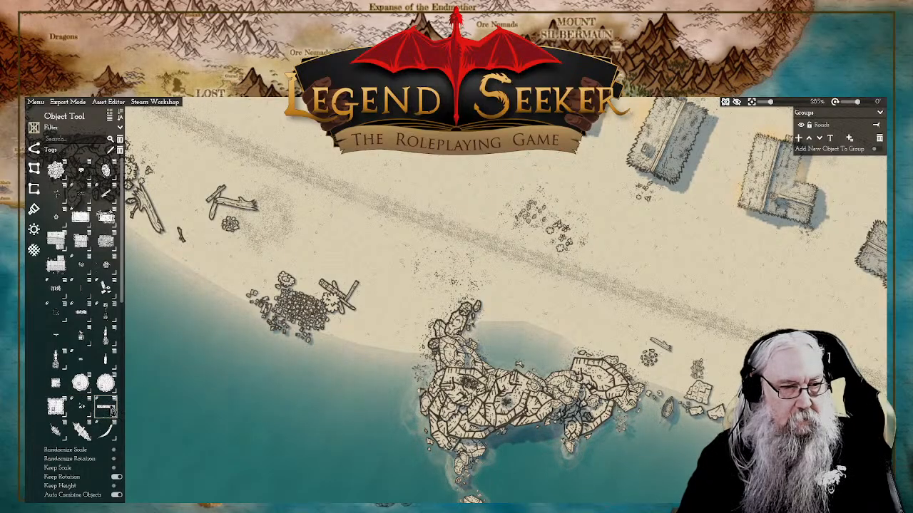
left_click(106, 407)
left_click_drag(854, 473, 533, 285)
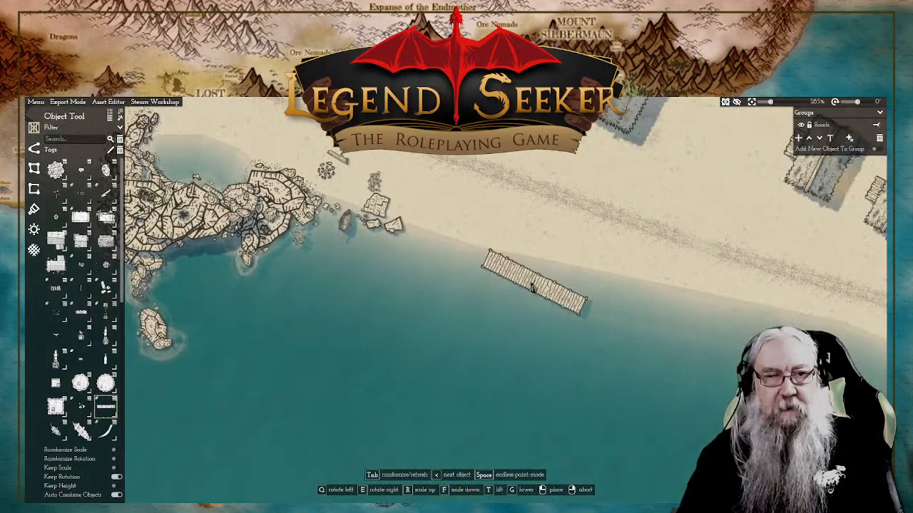
key("r")
key("r")
key("r")
key("r")
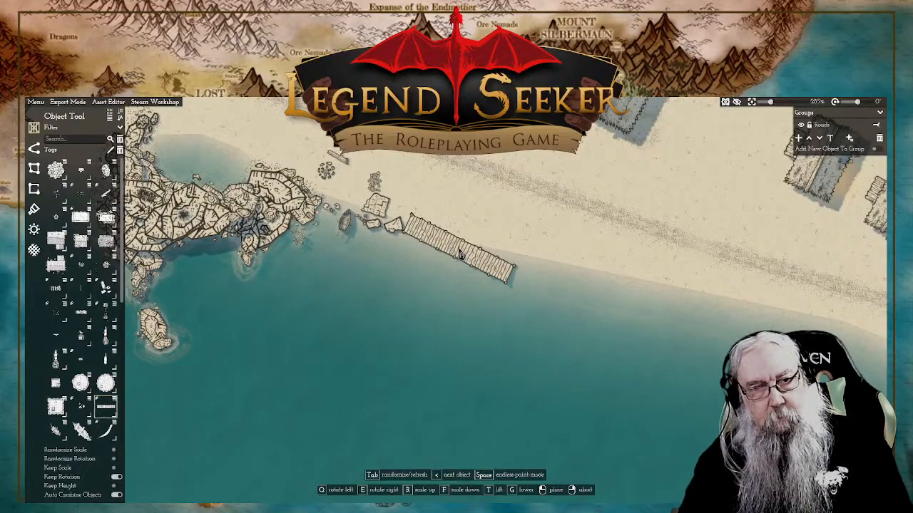
Step: Rotate the long dock to point out to sea and place it beside the flat rocks east of the boulder formation
key("e")
key("e")
key("e")
key("e")
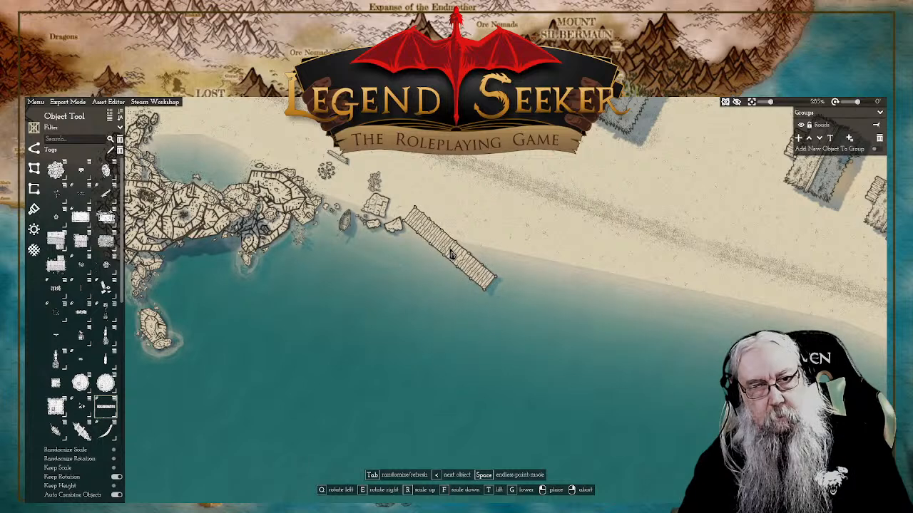
key("e")
key("e")
key("e")
key("e")
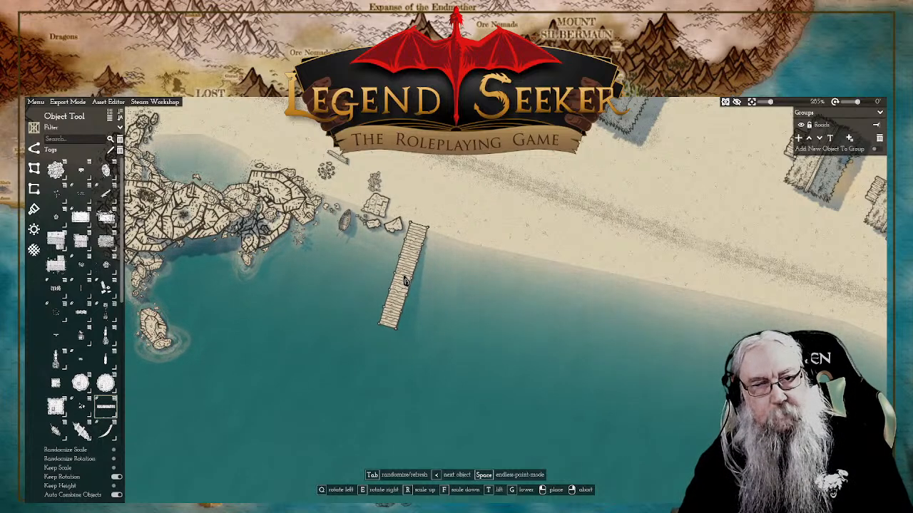
left_click(404, 280)
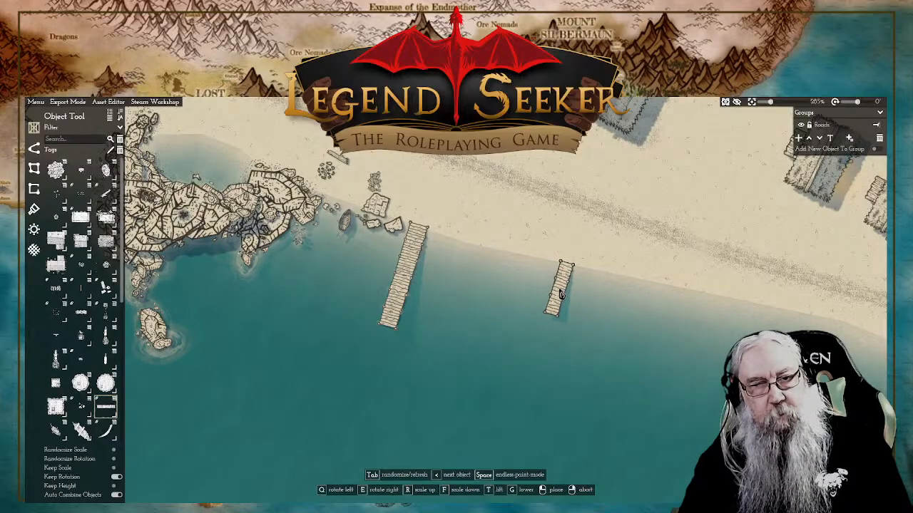
Step: Place more docks of varying lengths along the shoreline eastward toward the walled compound
left_click(561, 293)
scroll(627, 311, "down", 5)
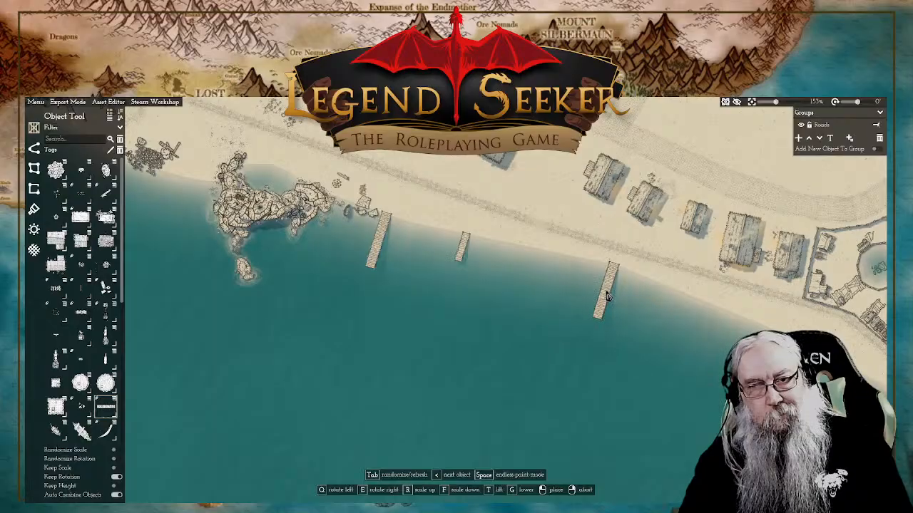
left_click(608, 297)
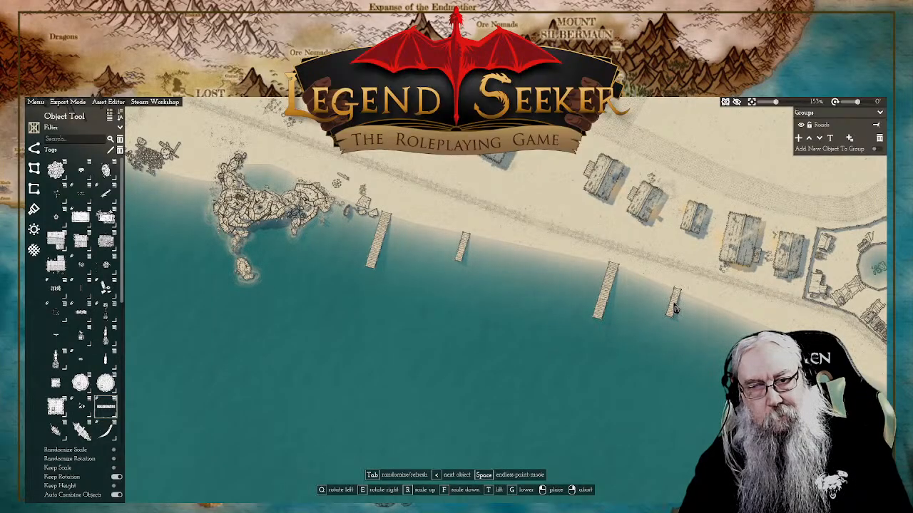
left_click(673, 307)
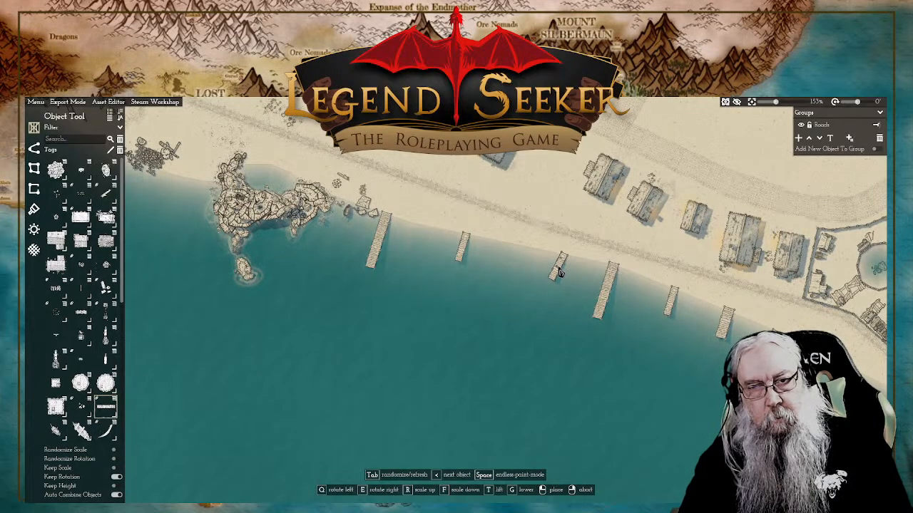
left_click(559, 271)
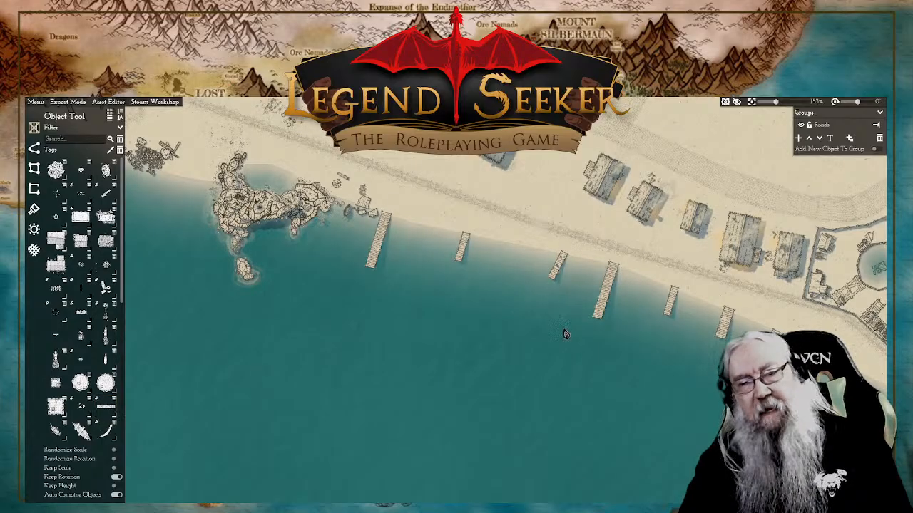
Step: Pick the Dock object again for the shore near the compound's corner rocks and scale it up beyond the other docks
left_click_drag(497, 224, 548, 298)
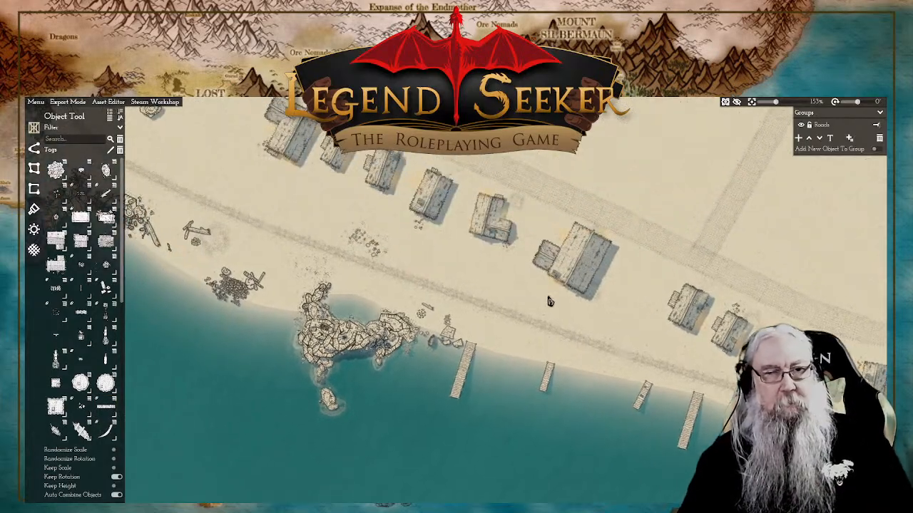
left_click_drag(417, 243, 331, 187)
left_click_drag(617, 271, 507, 245)
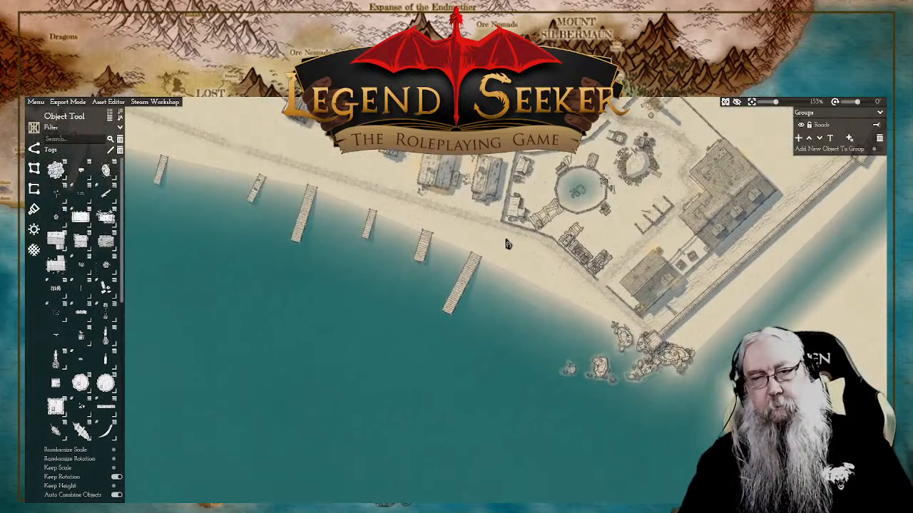
left_click_drag(520, 291, 499, 276)
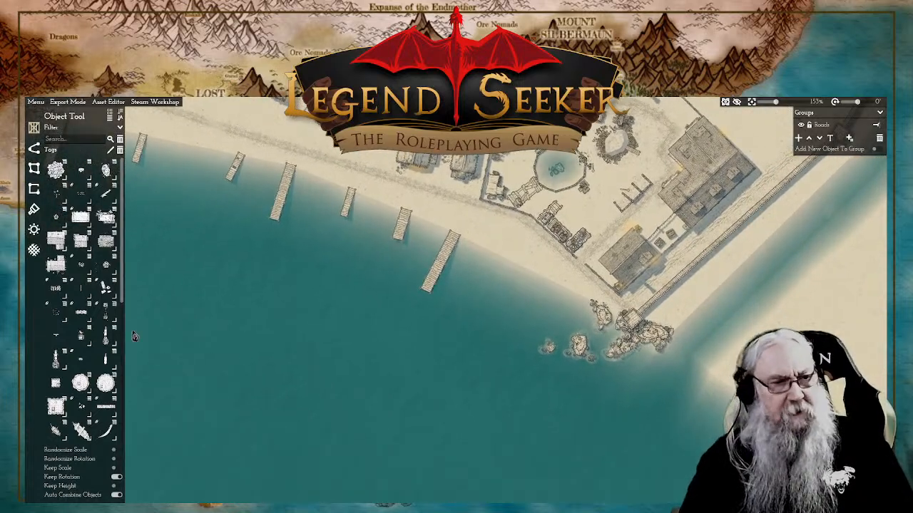
left_click(106, 406)
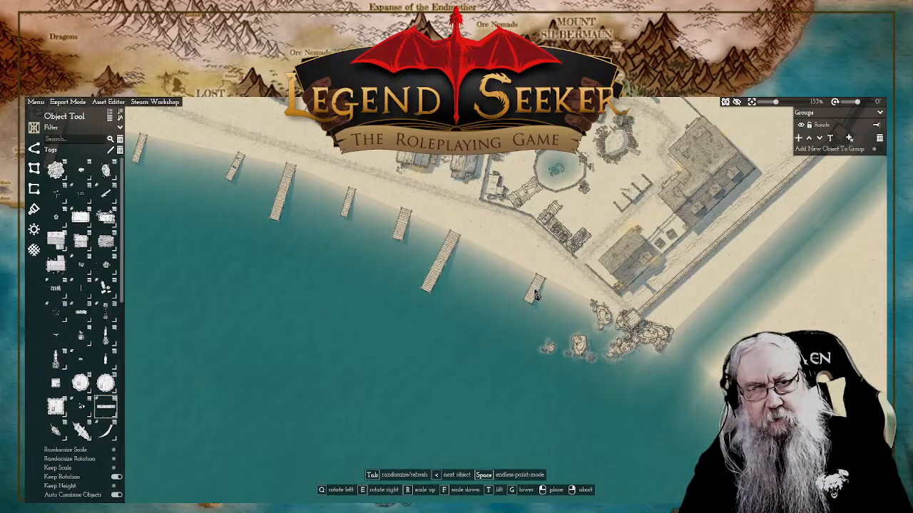
key("r")
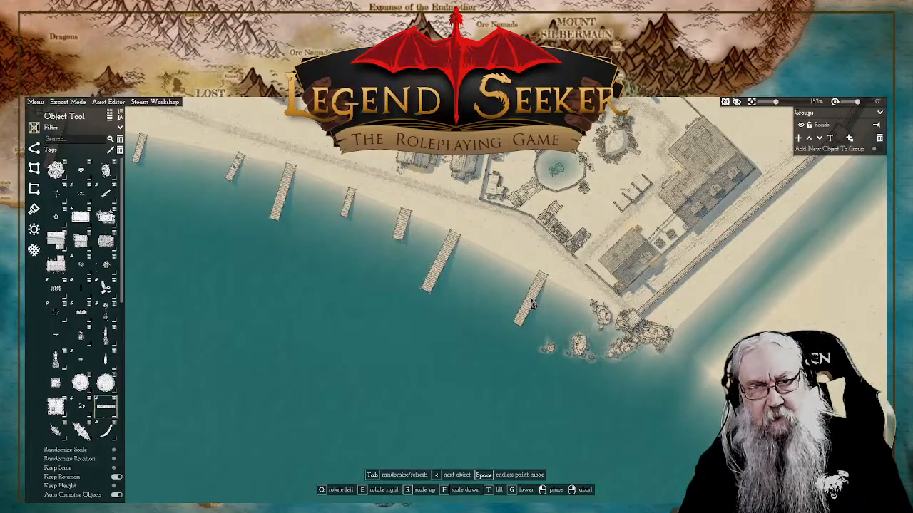
key("r")
key("r")
key("r")
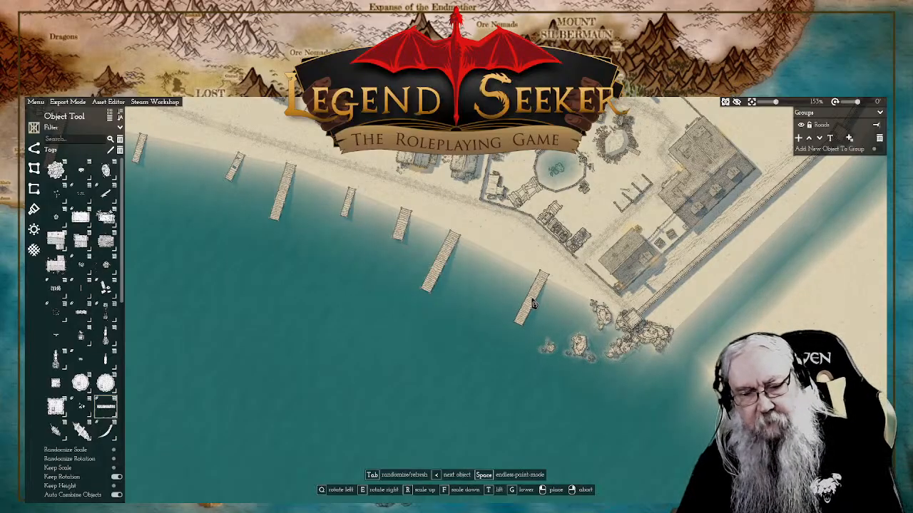
key("r")
key("r")
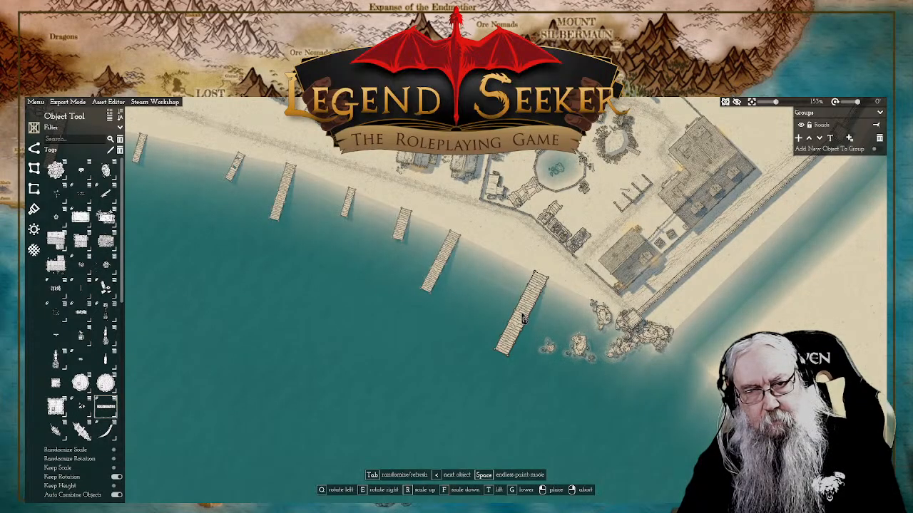
Step: Rotate the extra-large dock to suit the shoreline and place it just west of the compound's corner rocks
key("e")
key("e")
key("e")
key("e")
key("e")
key("e")
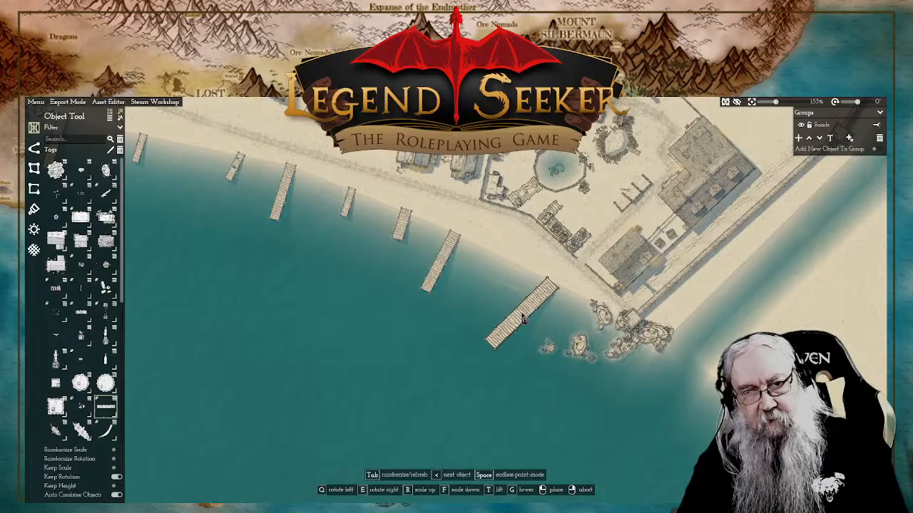
key("e")
key("e")
key("e")
key("e")
key("e")
key("e")
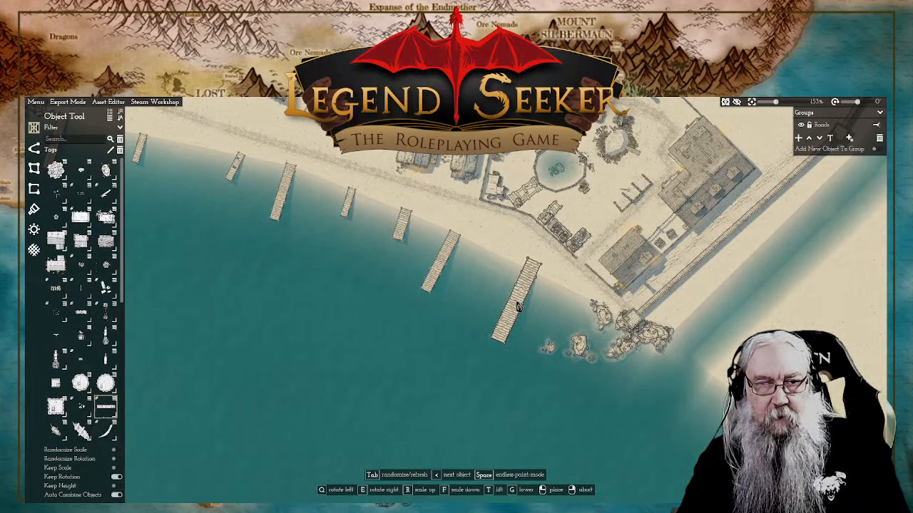
left_click(518, 307)
Step: Nudge the long dock next to the largest one and the three westernmost docks slightly farther onto the beach
left_click(450, 251)
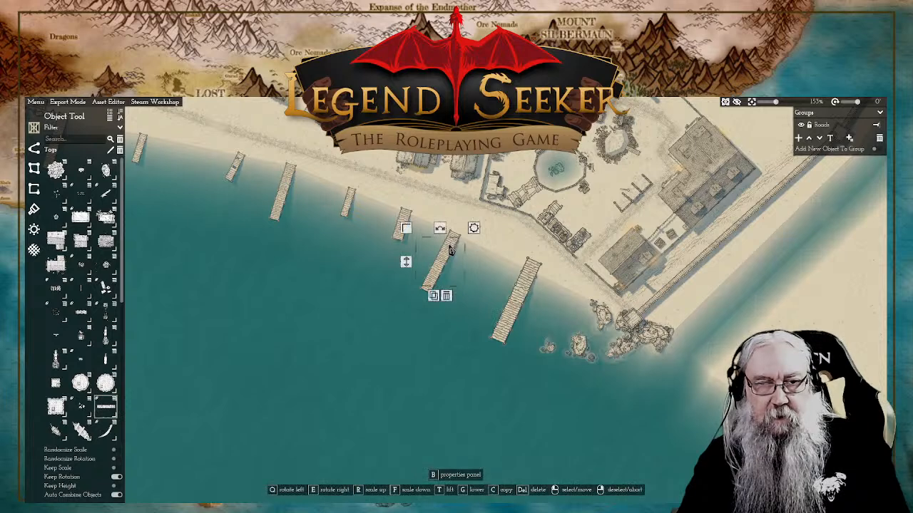
left_click_drag(450, 253, 455, 249)
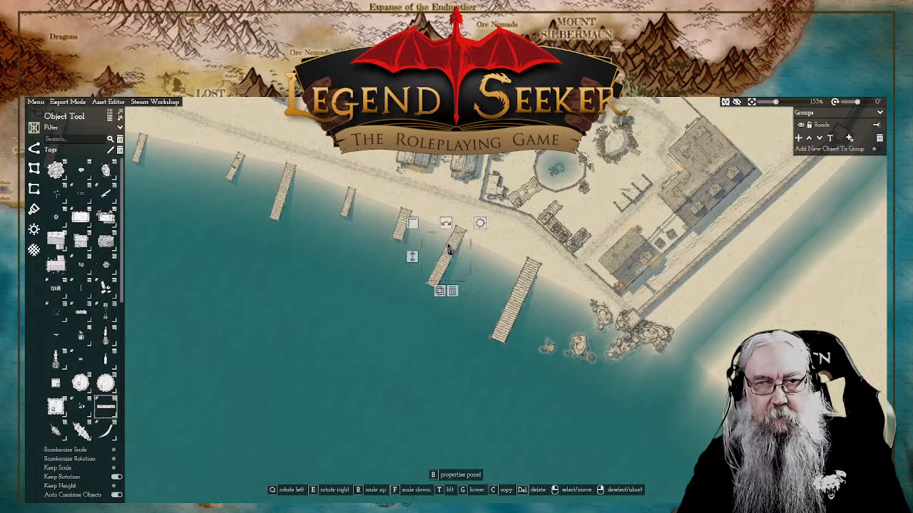
left_click_drag(385, 191, 560, 292)
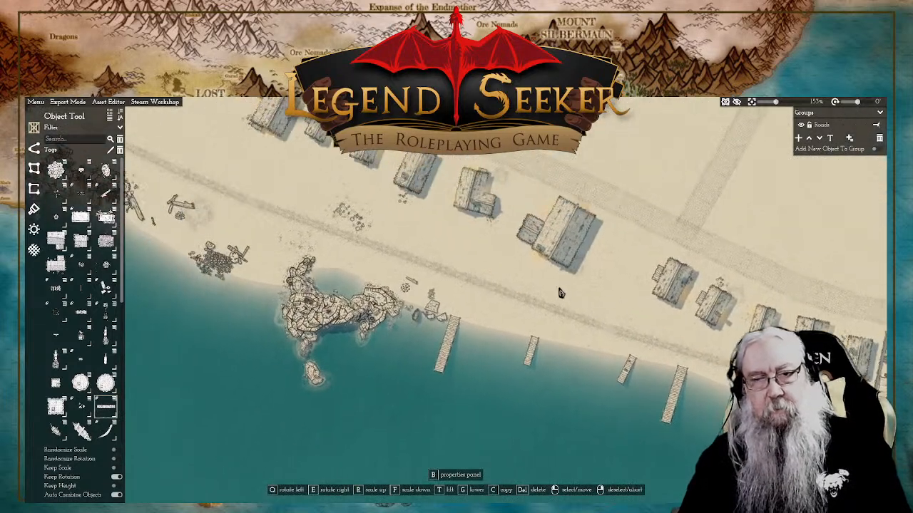
left_click(533, 350)
left_click_drag(533, 351, 533, 347)
left_click(451, 344)
left_click_drag(451, 344, 451, 339)
right_click(500, 285)
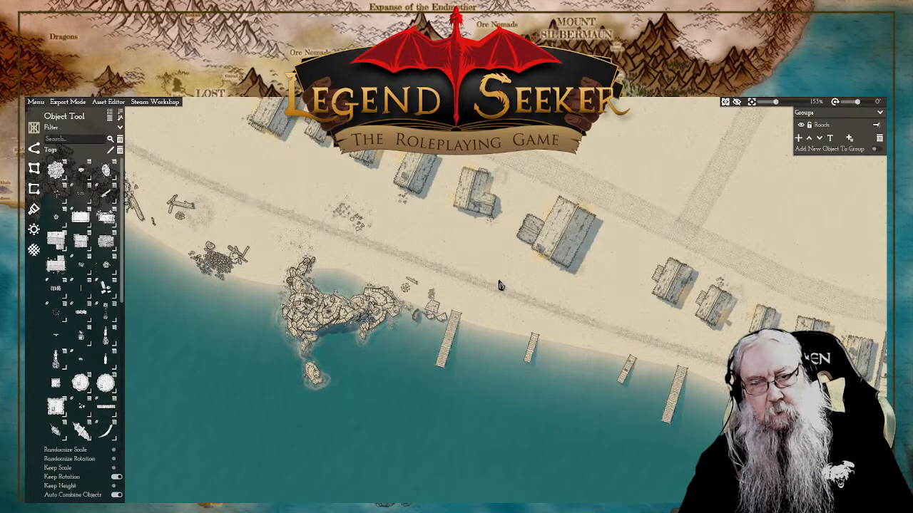
left_click(628, 371)
left_click_drag(627, 370, 626, 368)
right_click(610, 299)
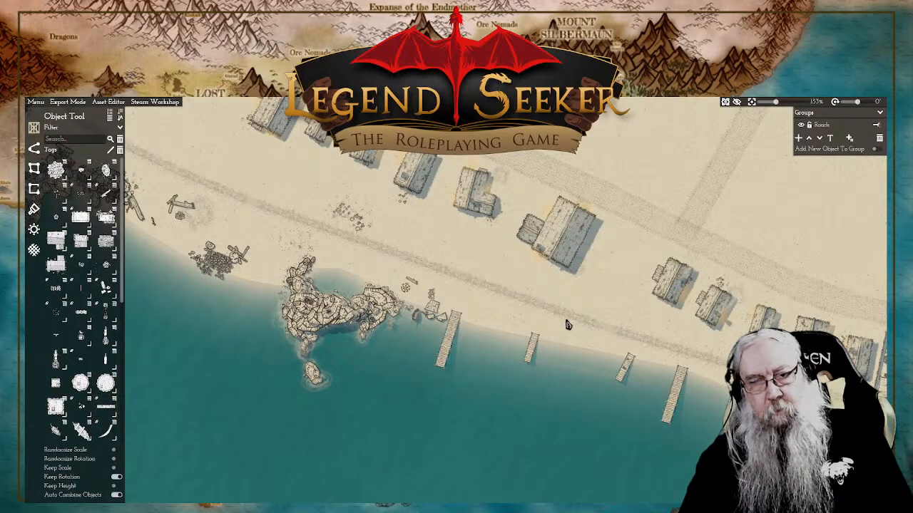
Step: Copy the third dock east of the boulder formation and place the duplicate at the shore west of the rubble heap
scroll(567, 324, "down", 3)
scroll(508, 314, "down", 3)
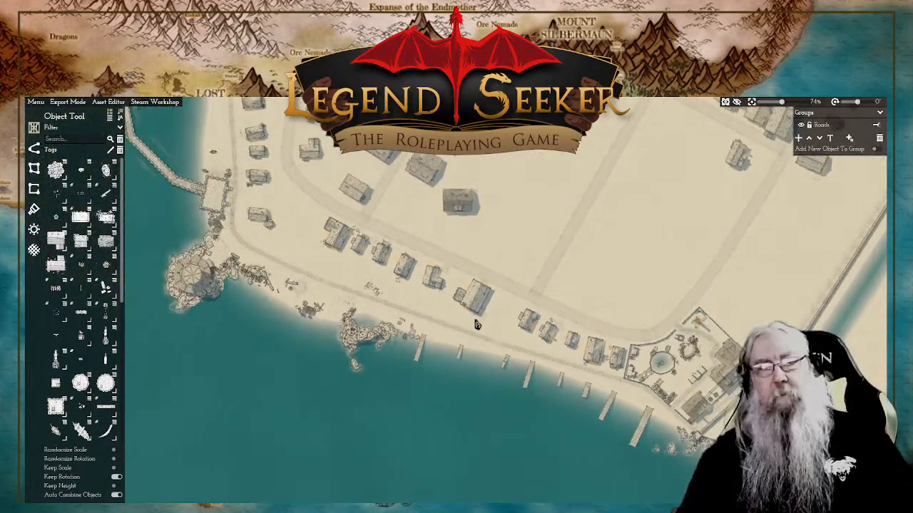
left_click_drag(476, 325, 582, 335)
scroll(582, 335, "up", 4)
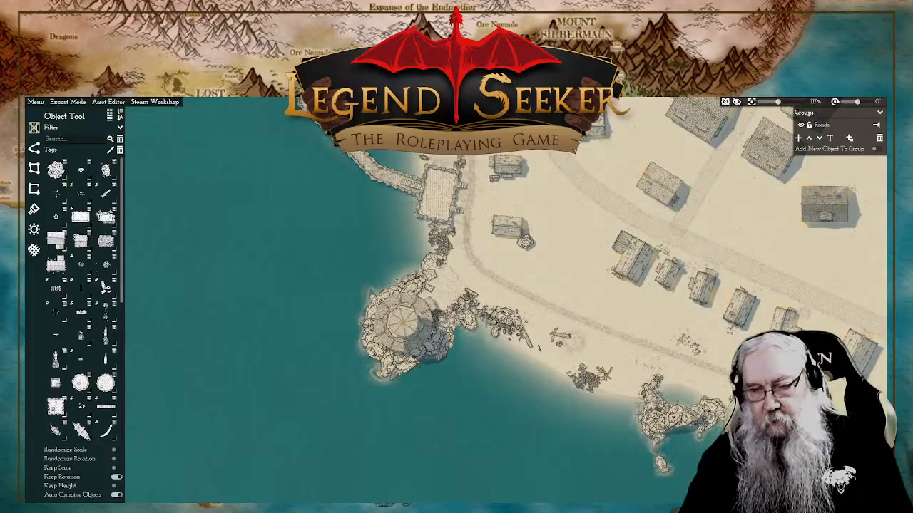
left_click_drag(842, 456, 627, 348)
left_click(685, 359)
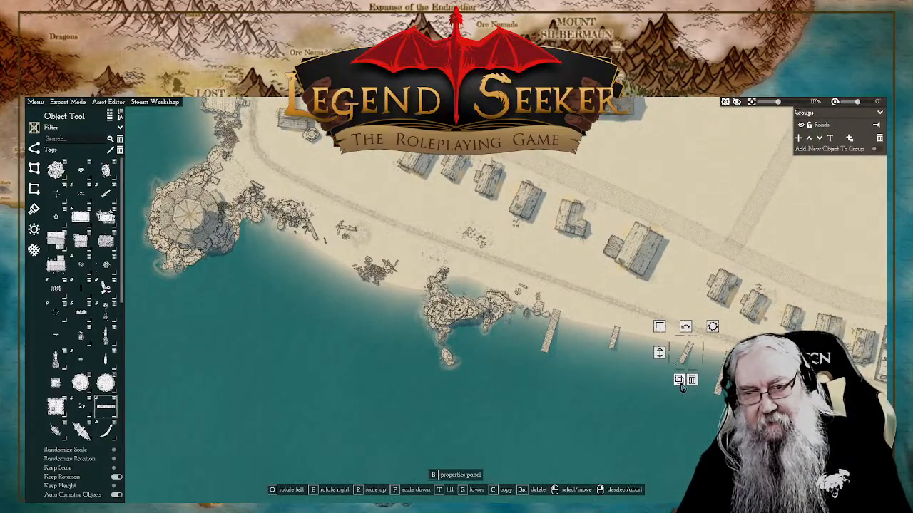
left_click(683, 384)
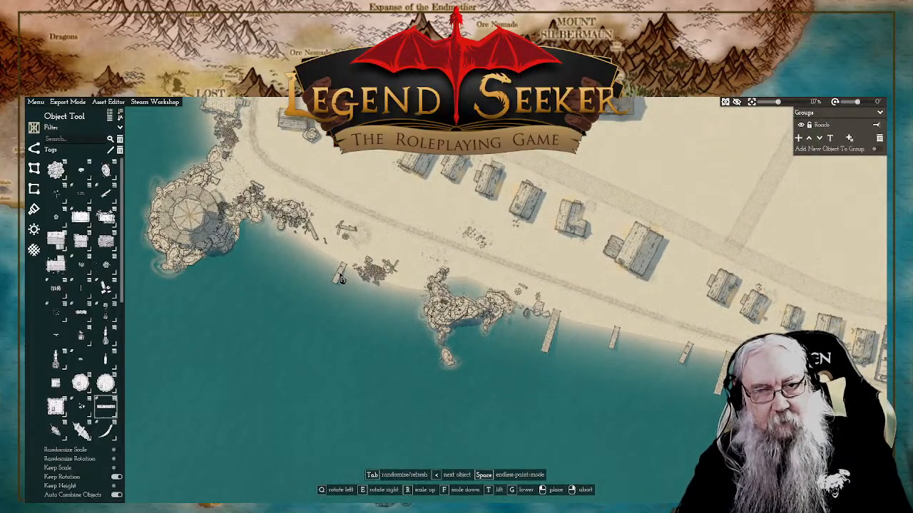
left_click(341, 278)
scroll(339, 279, "up", 4)
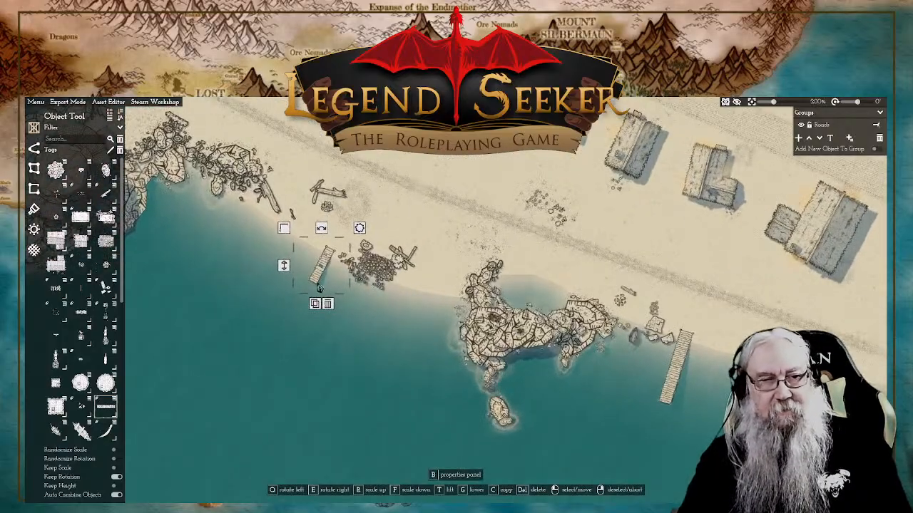
right_click(412, 231)
scroll(472, 192, "down", 6)
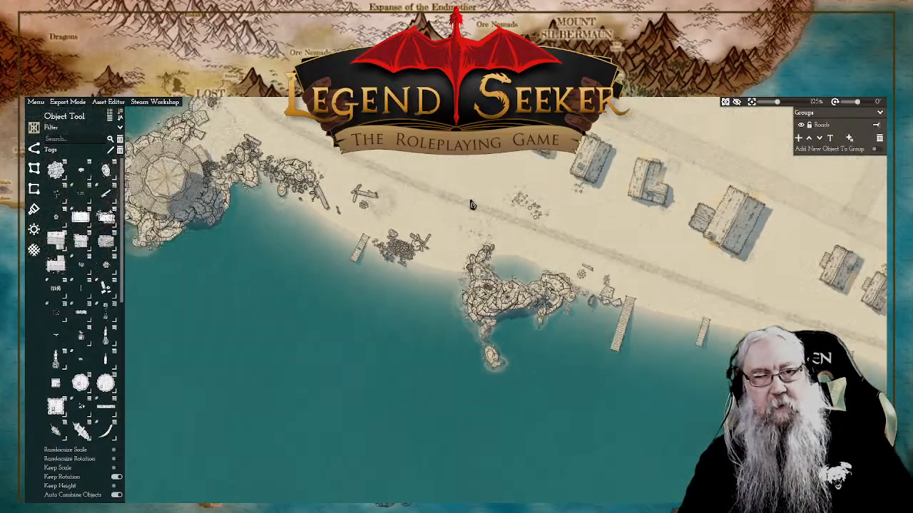
Step: Choose the small boat object and place a sailing boat at the seaward end of the largest dock near the compound
scroll(474, 193, "down", 2)
left_click_drag(474, 193, 520, 262)
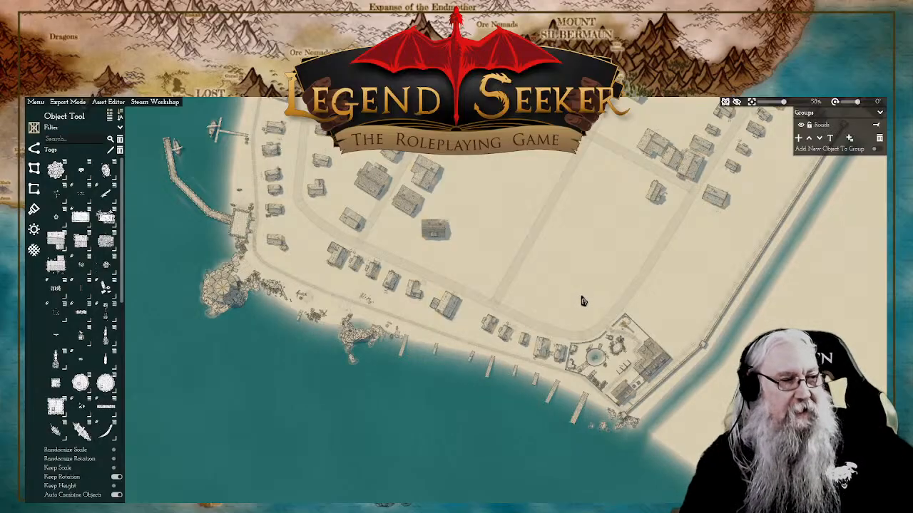
scroll(531, 334, "up", 5)
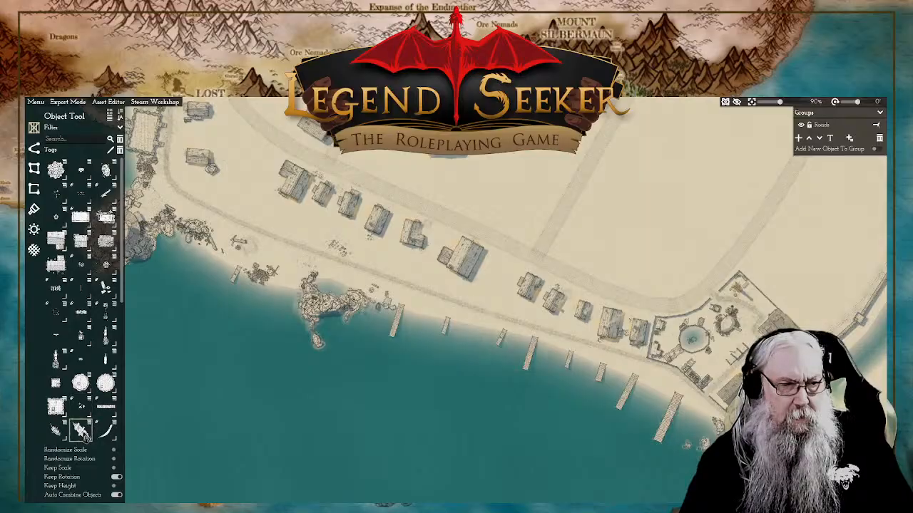
left_click(55, 430)
scroll(656, 470, "up", 2)
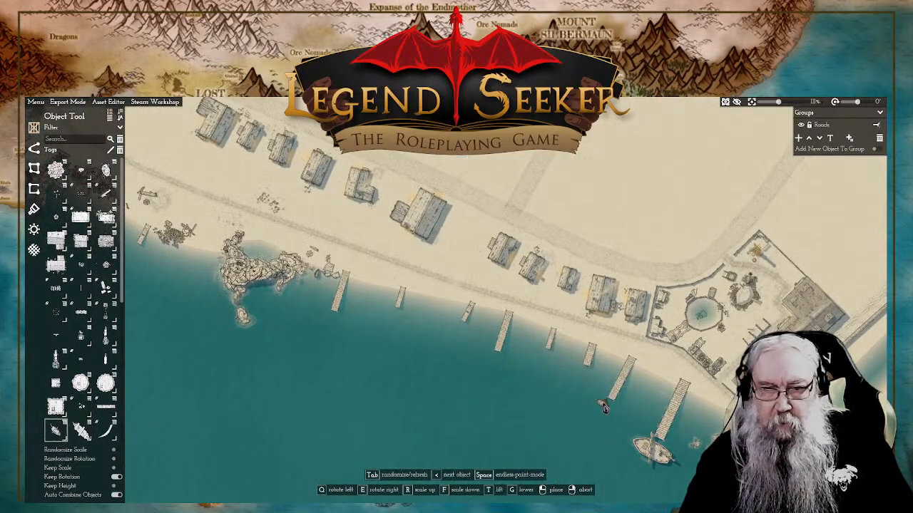
Step: Place individual boats at the fifth, third, first and second docks east of the boulder formation, varying their sizes and rotations
scroll(603, 406, "up", 2)
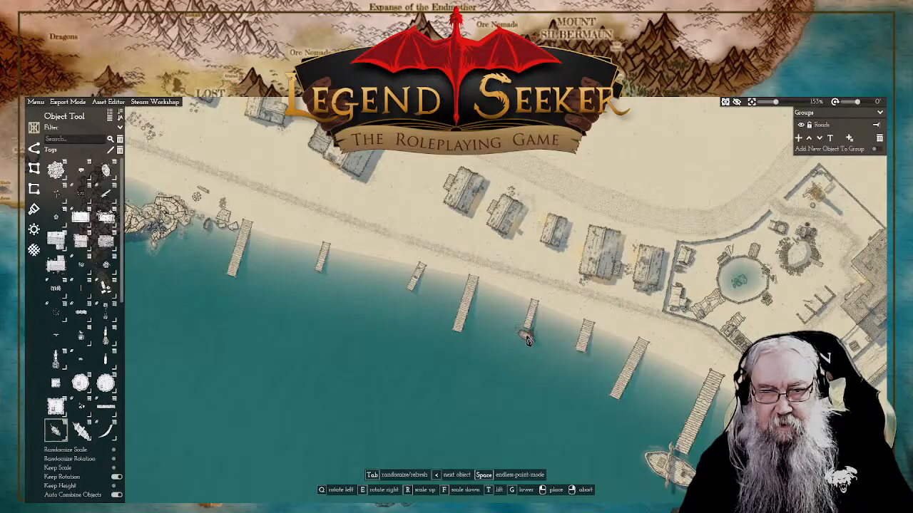
left_click(527, 339)
scroll(427, 294, "up", 1)
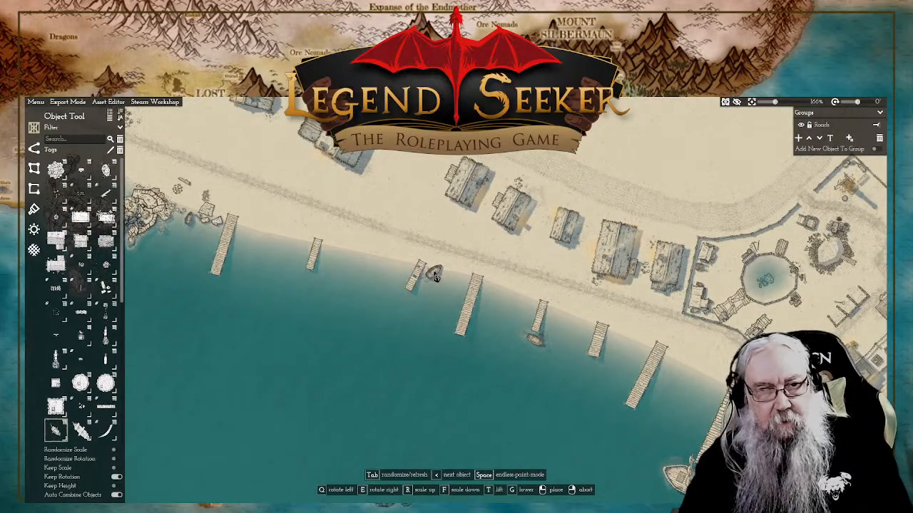
left_click(433, 276)
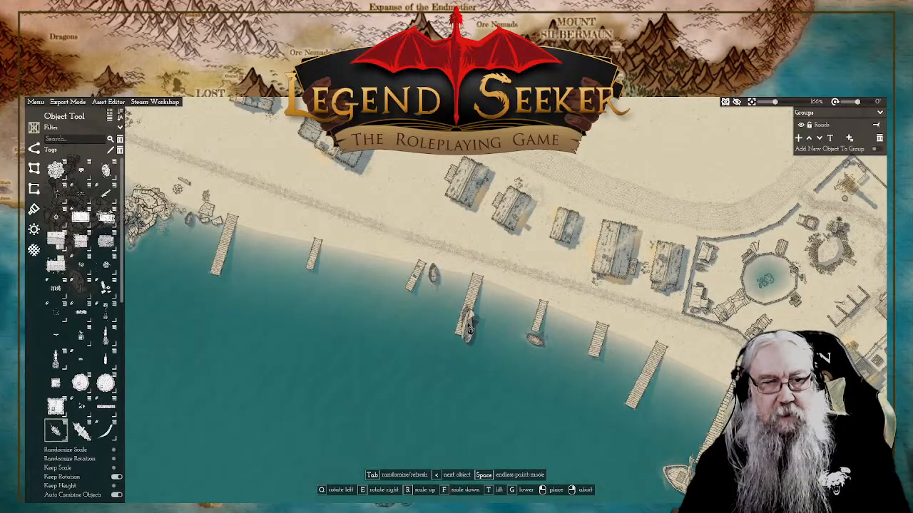
left_click(233, 275)
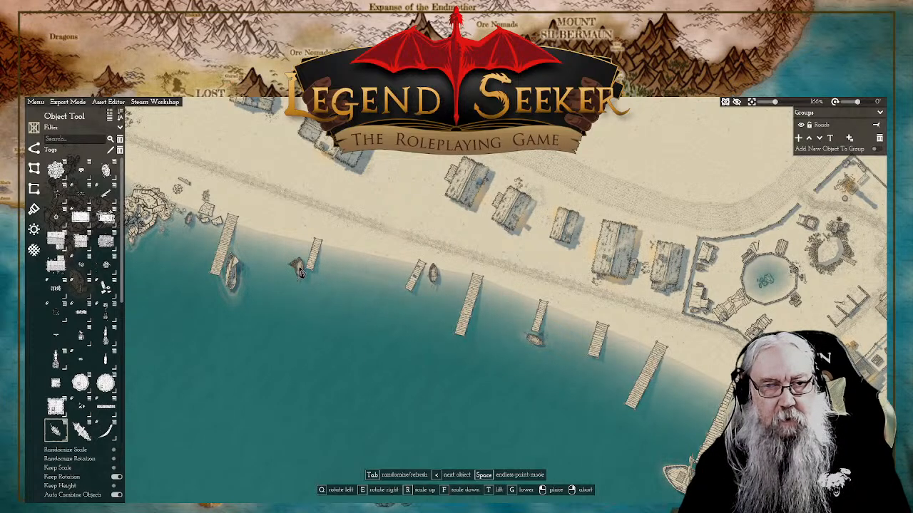
left_click(299, 270)
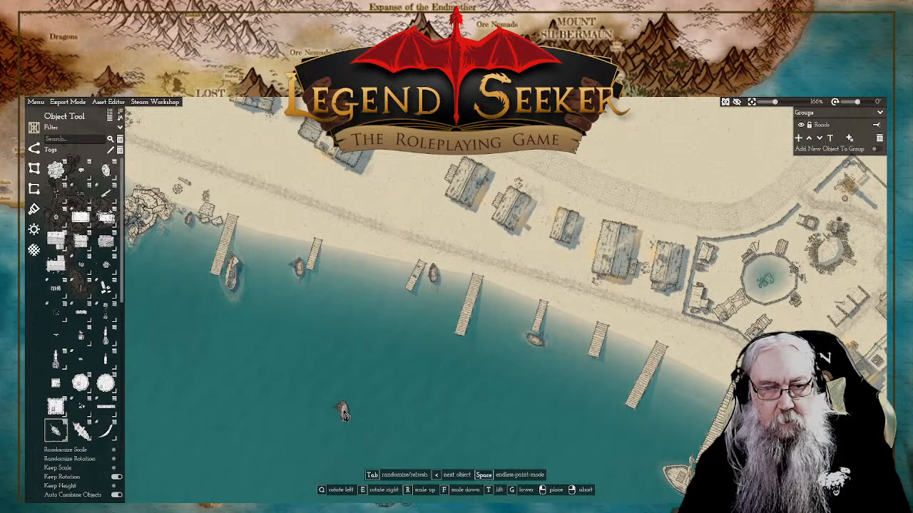
Step: Place a small rowboat in the open water offshore from the docks and rotate it to lie east-west
left_click(273, 470)
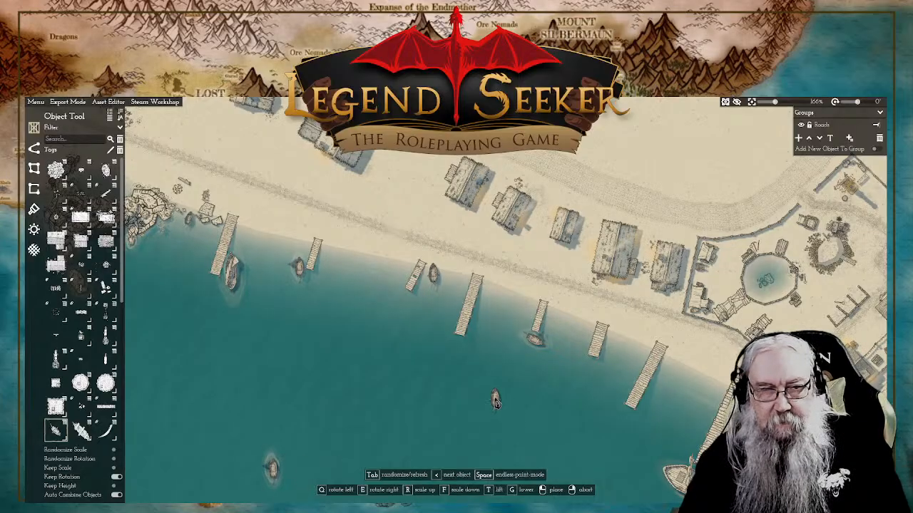
right_click(346, 393)
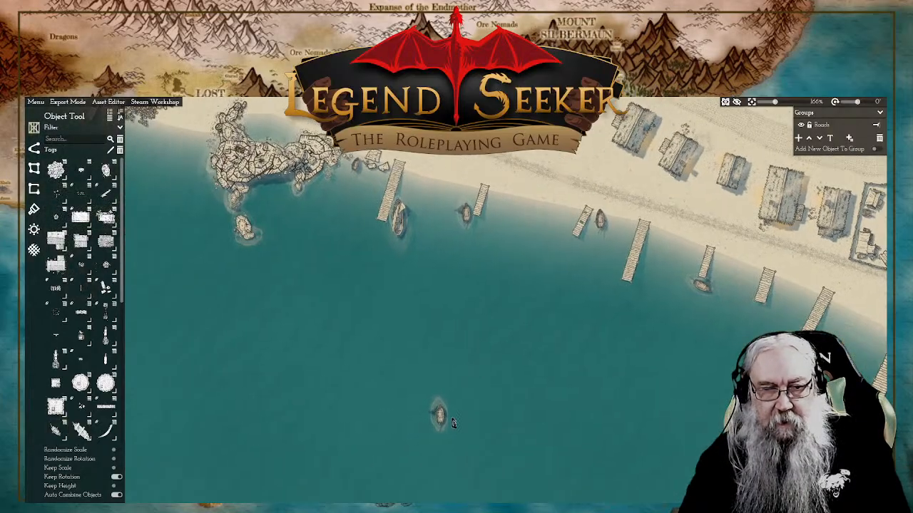
left_click(440, 417)
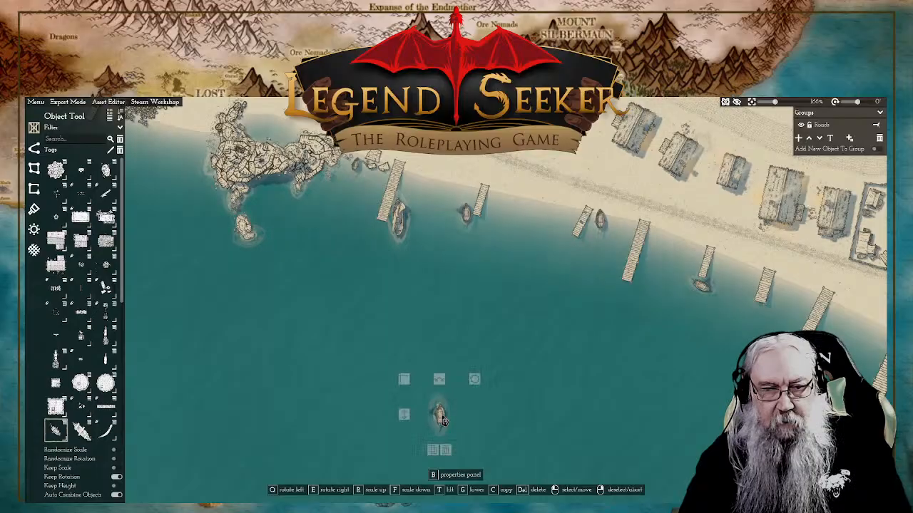
left_click_drag(454, 380, 395, 418)
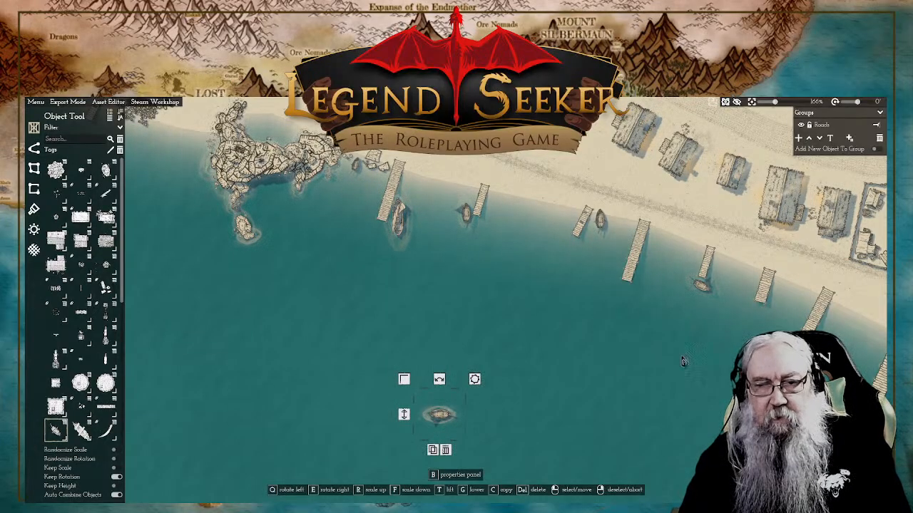
Step: Choose the large ship object, rotate it to point diagonally, and place it in open water well southwest of the docks
left_click_drag(638, 363, 506, 317)
left_click_drag(575, 329, 476, 383)
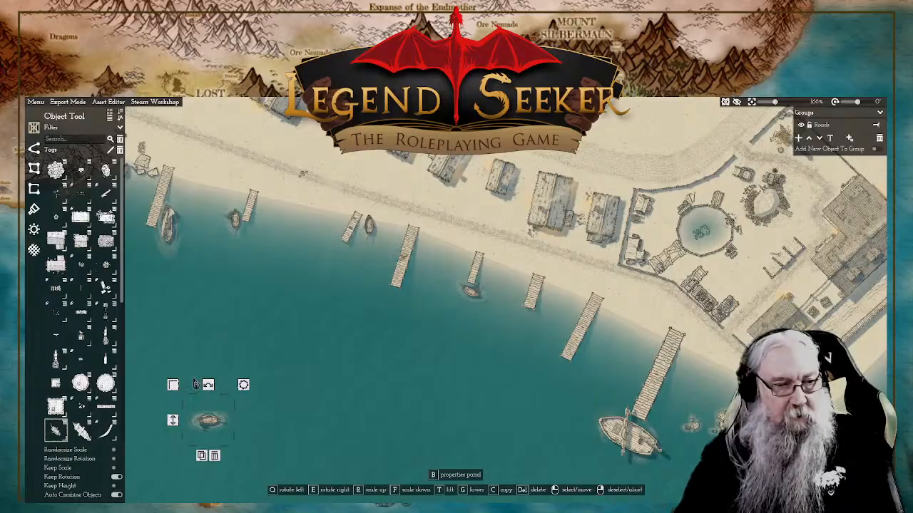
left_click(82, 428)
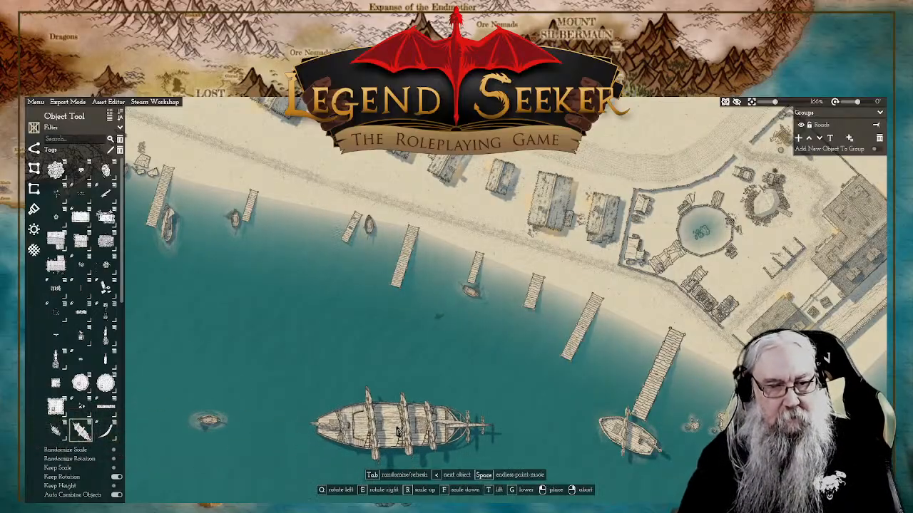
scroll(399, 428, "down", 6)
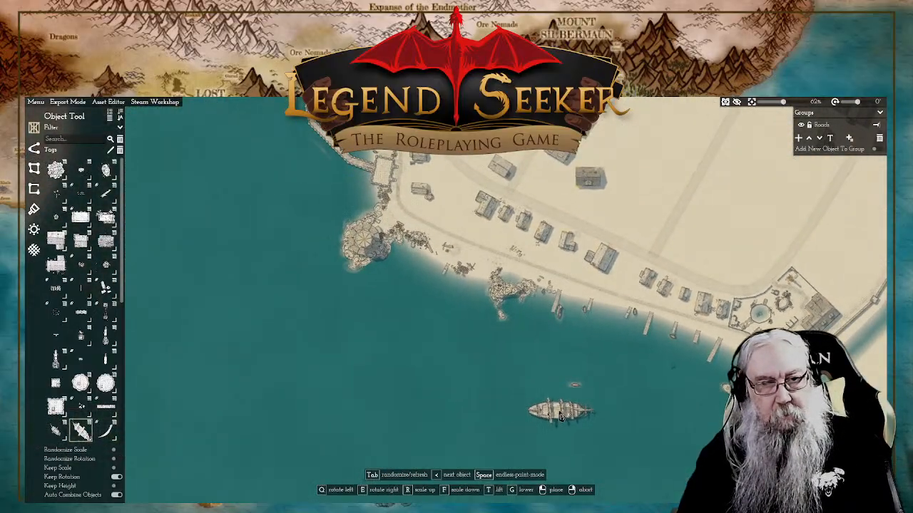
scroll(550, 409, "down", 4)
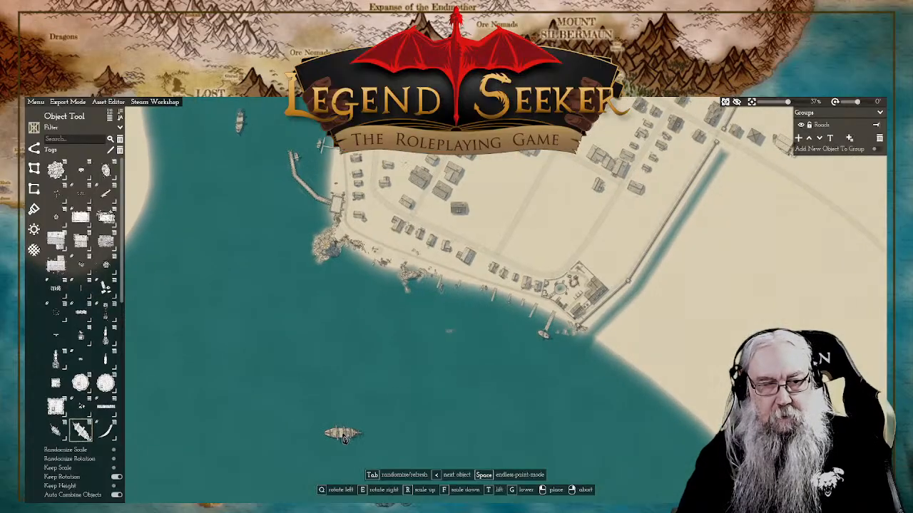
key("e")
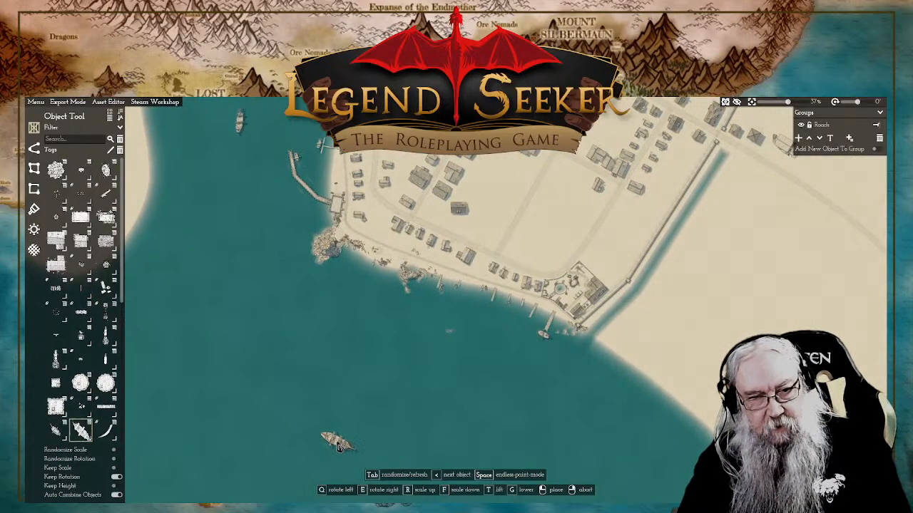
left_click(337, 443)
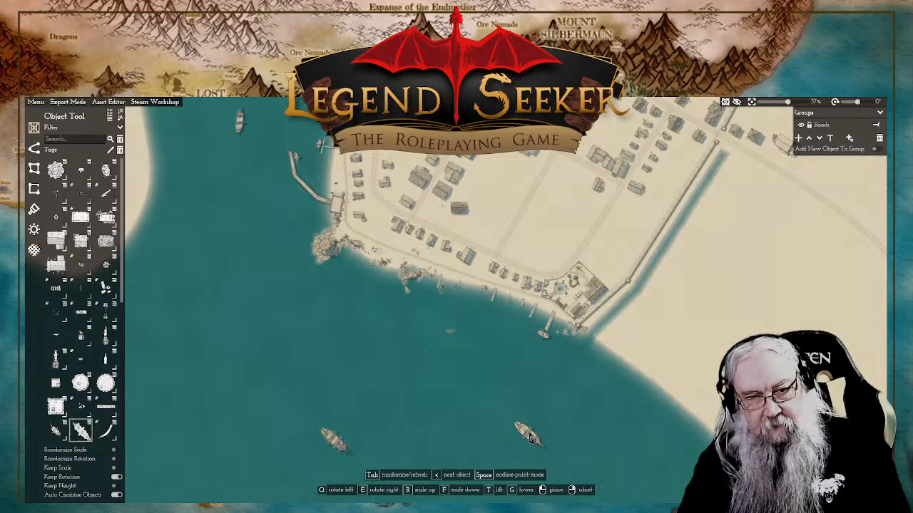
Step: Place a second large ship of a different variant northwest of the first, rotated to lie roughly north-south
scroll(516, 393, "up", 5)
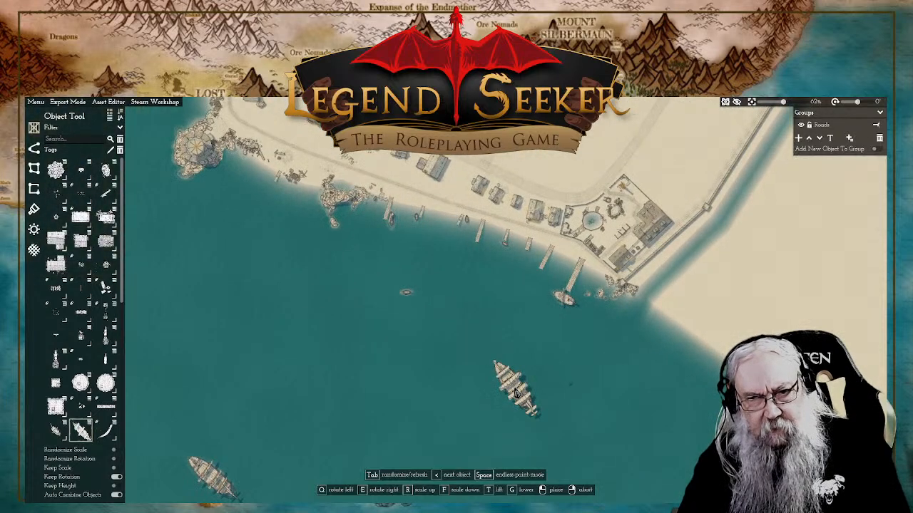
key("q")
key("r")
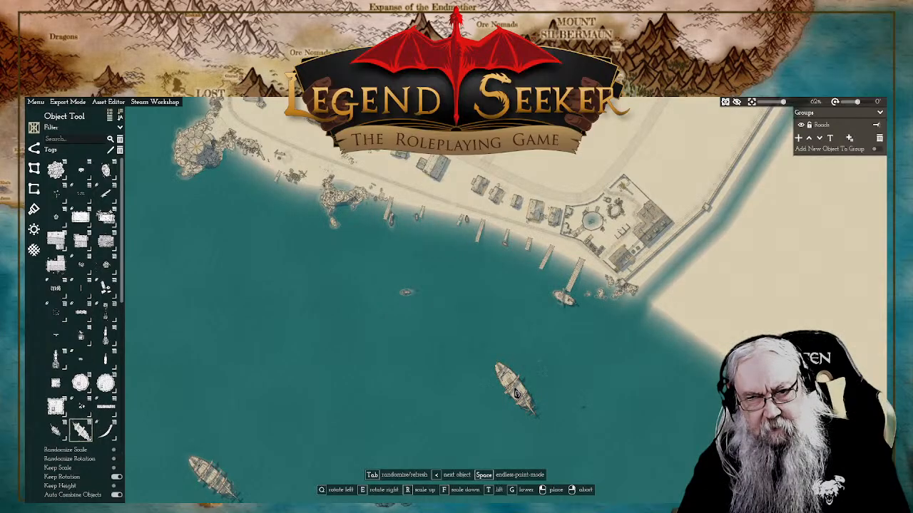
scroll(516, 393, "down", 4)
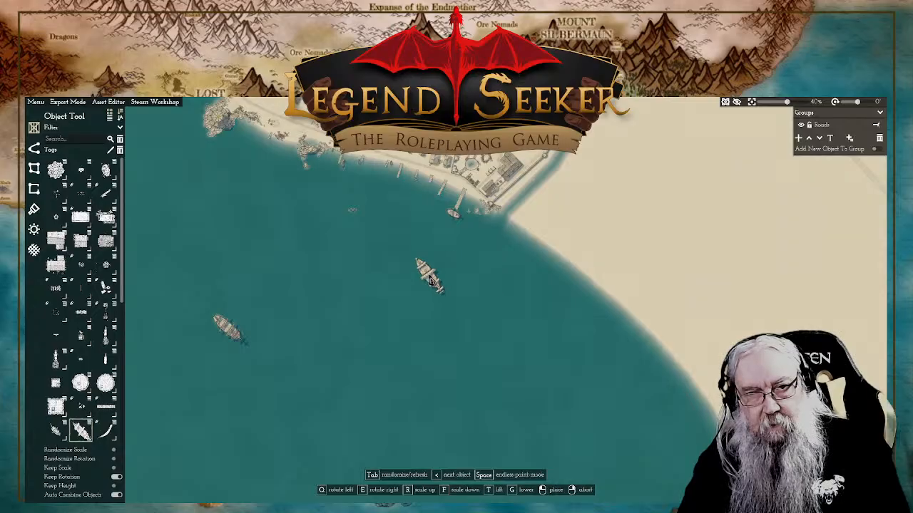
scroll(287, 248, "up", 2)
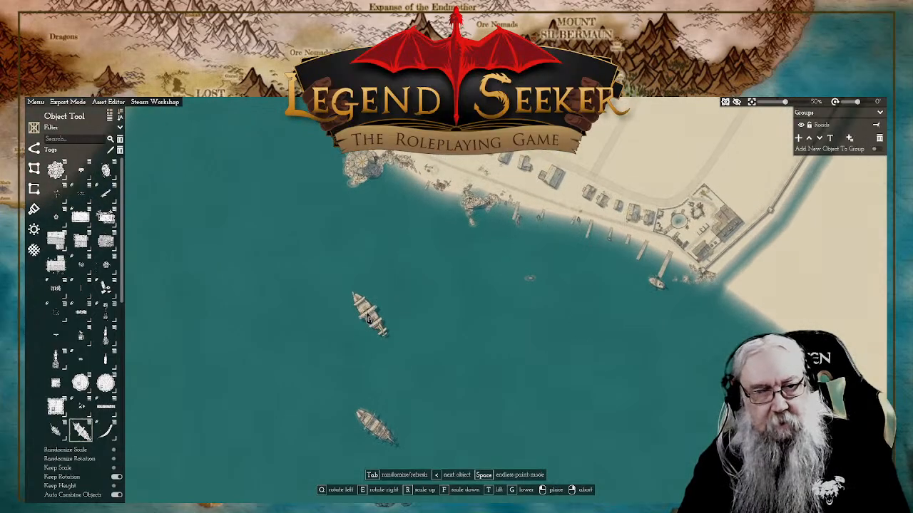
key("e")
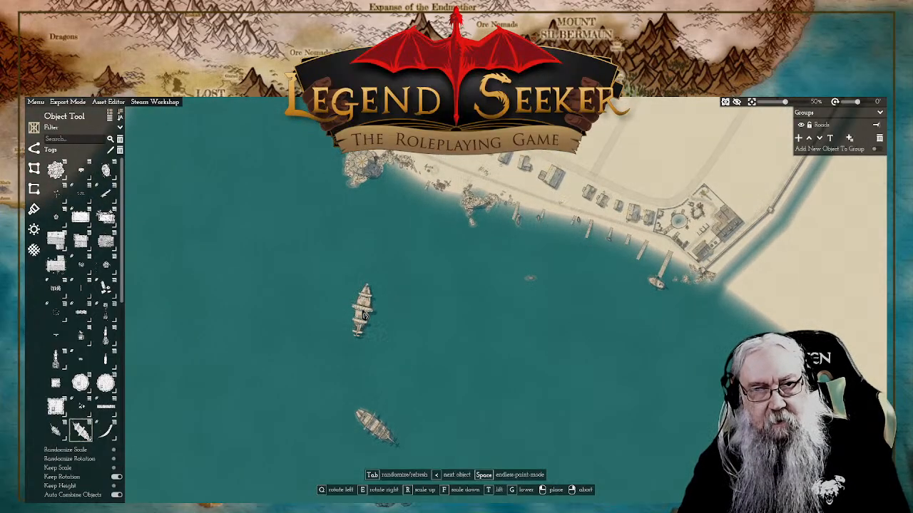
key("q")
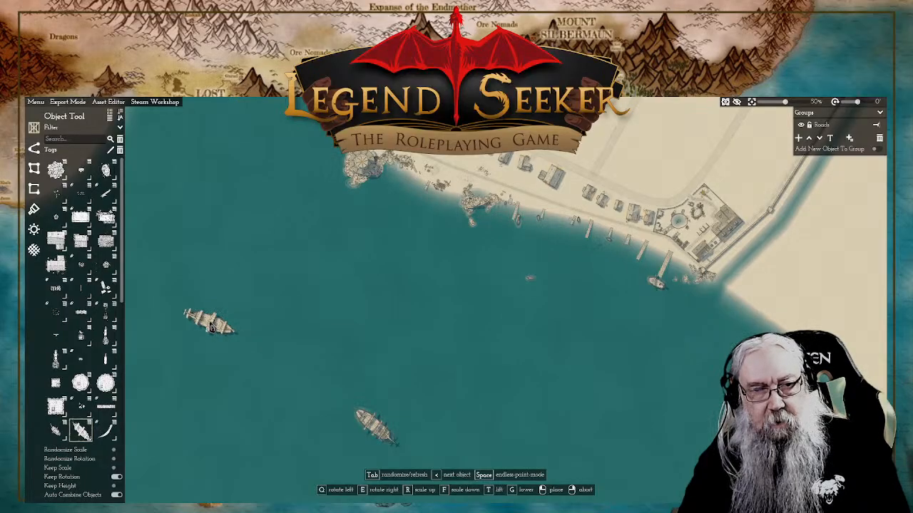
key("e")
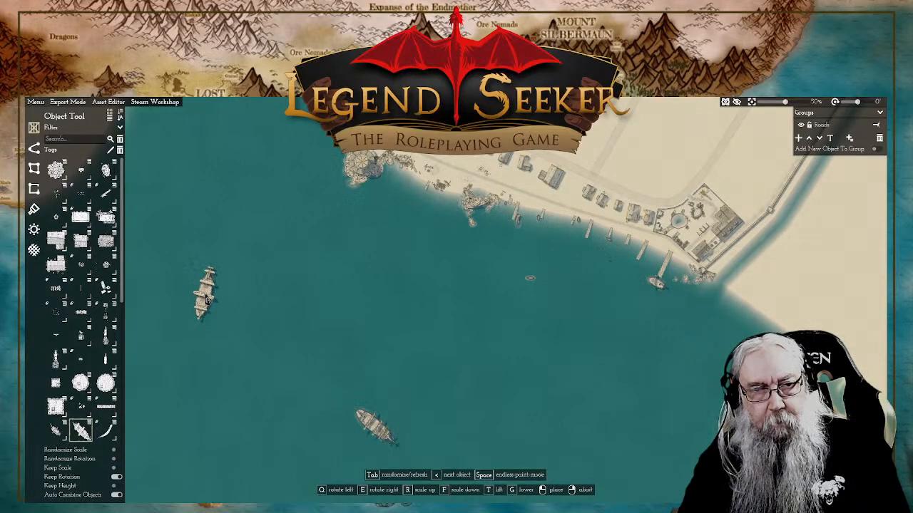
left_click(208, 300)
right_click(341, 311)
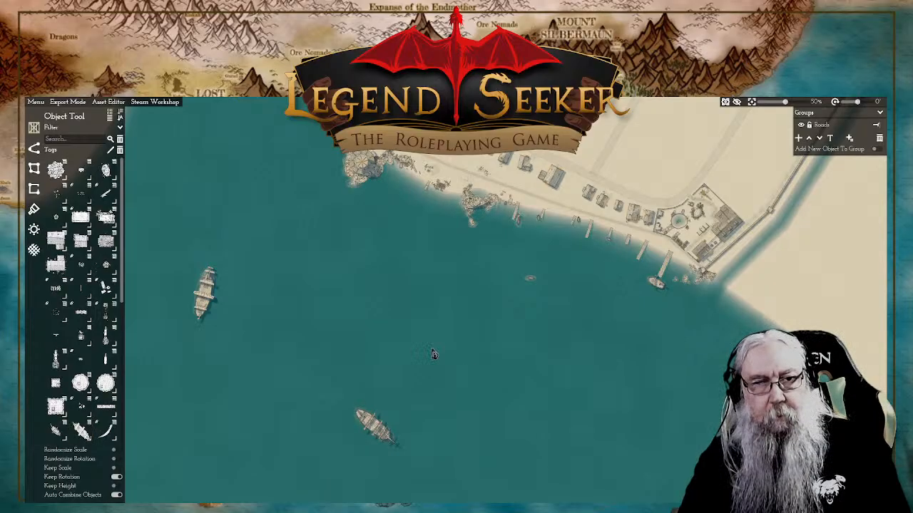
Step: Move the second large ship closer to shore, south of the round tower's rocks, and rotate it to lie northwest-southeast
left_click_drag(457, 288, 473, 395)
scroll(473, 394, "down", 3)
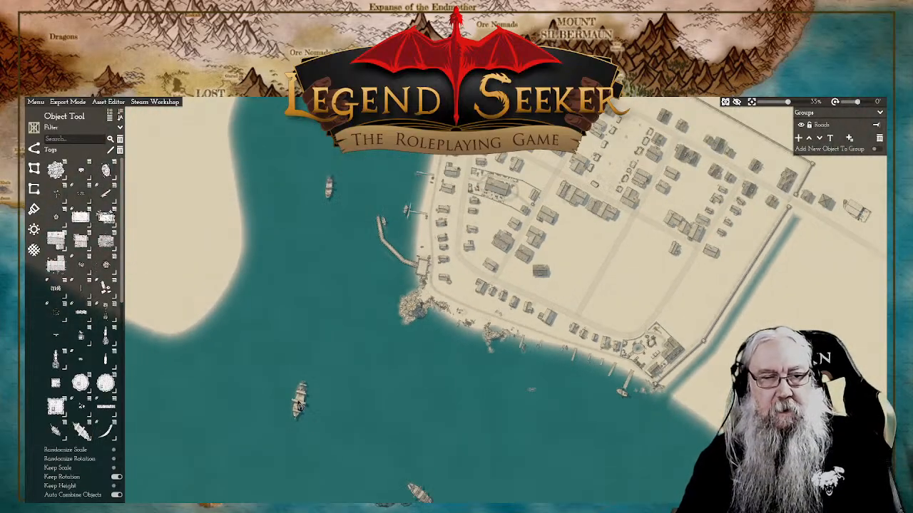
left_click(302, 408)
left_click_drag(303, 408, 393, 386)
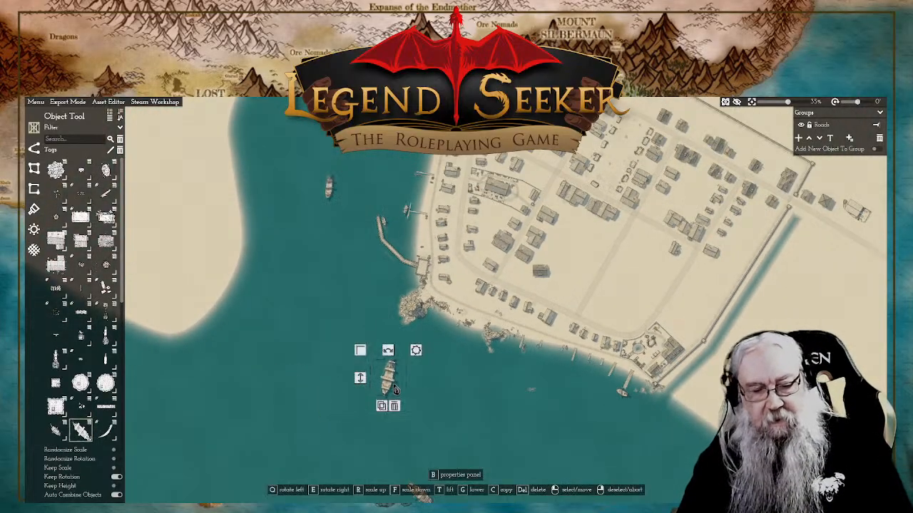
key("q")
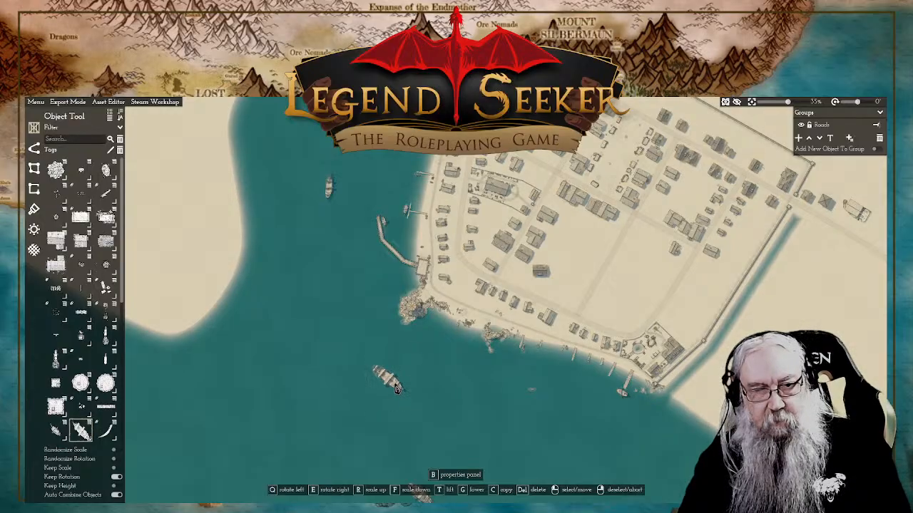
scroll(427, 383, "up", 4)
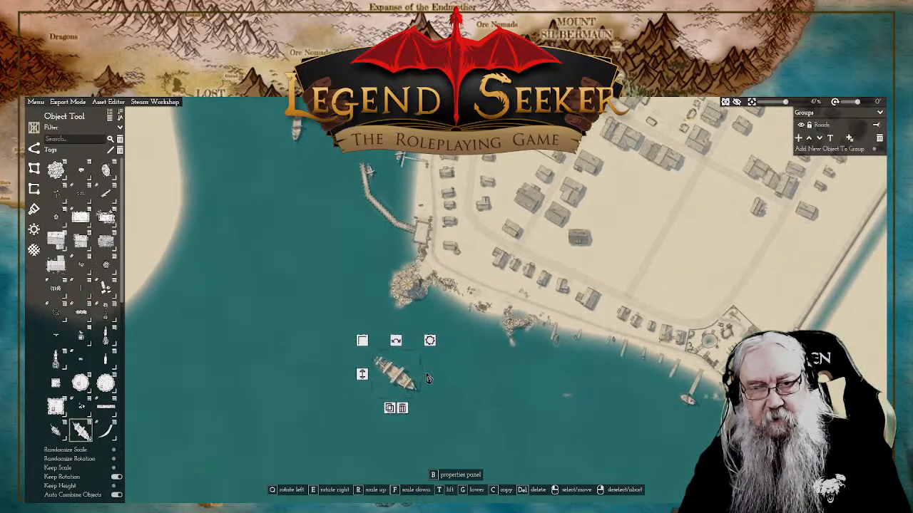
scroll(448, 384, "up", 2)
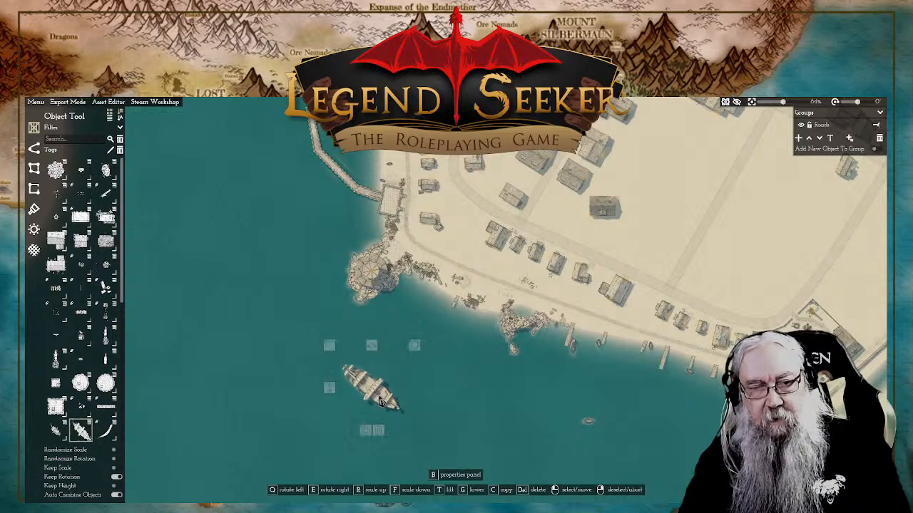
scroll(408, 396, "up", 5)
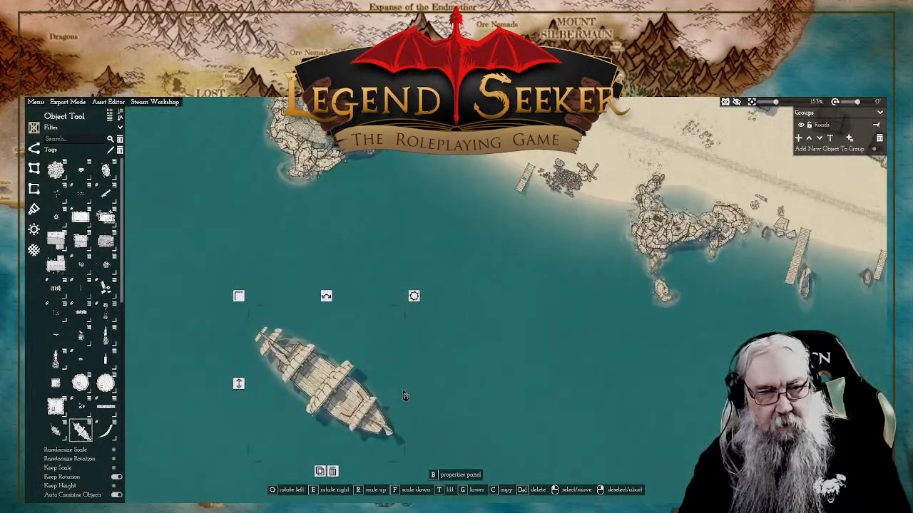
scroll(433, 385, "down", 8)
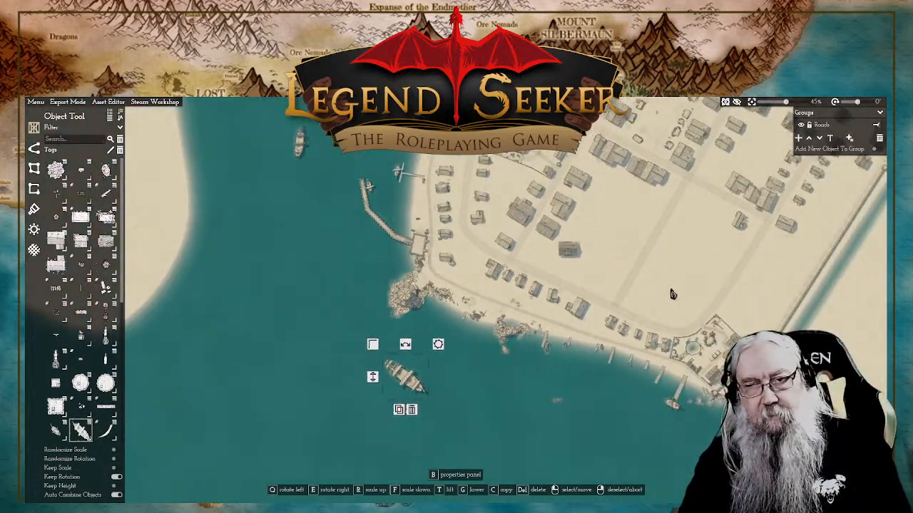
left_click_drag(662, 298, 598, 375)
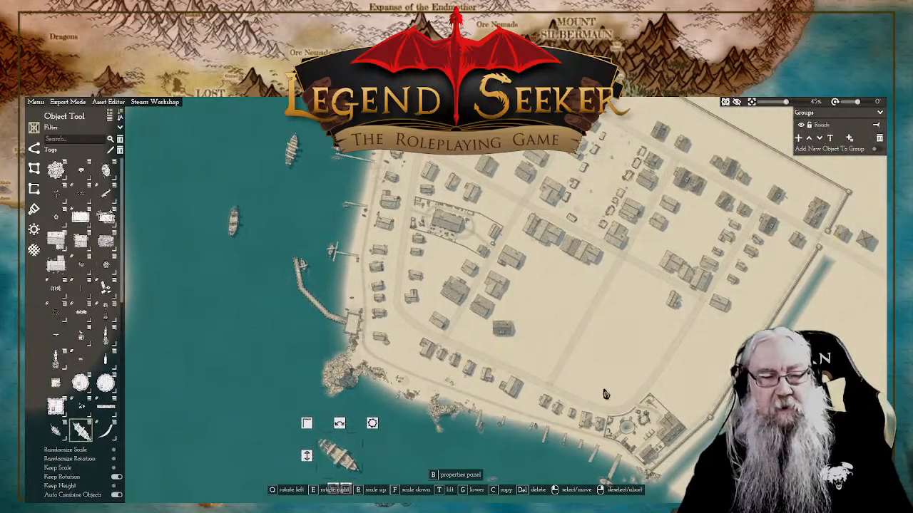
scroll(592, 376, "up", 5)
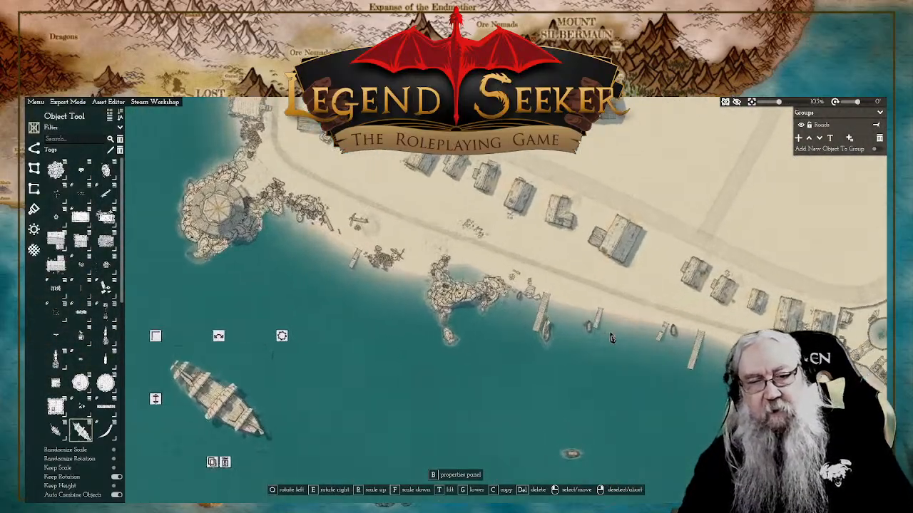
left_click_drag(524, 270, 587, 346)
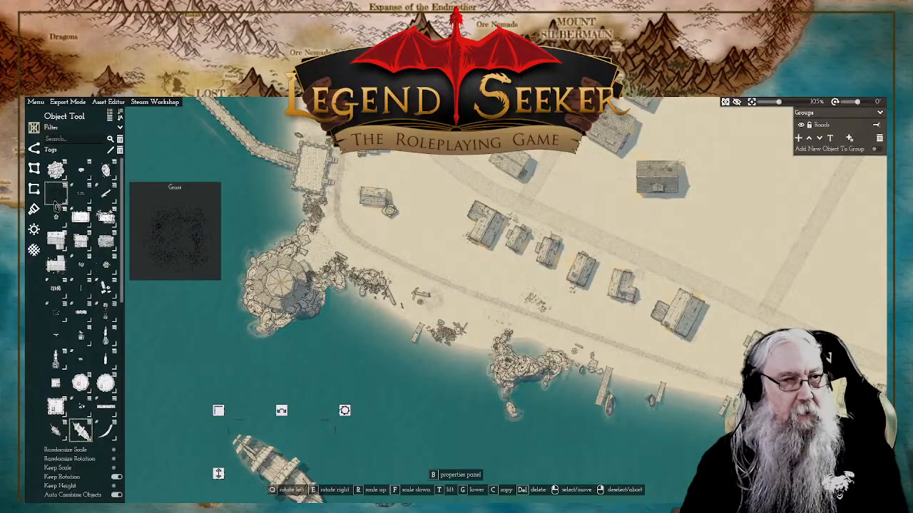
Step: Open the Steam Workshop asset browser and search it for "beach"
left_click(35, 102)
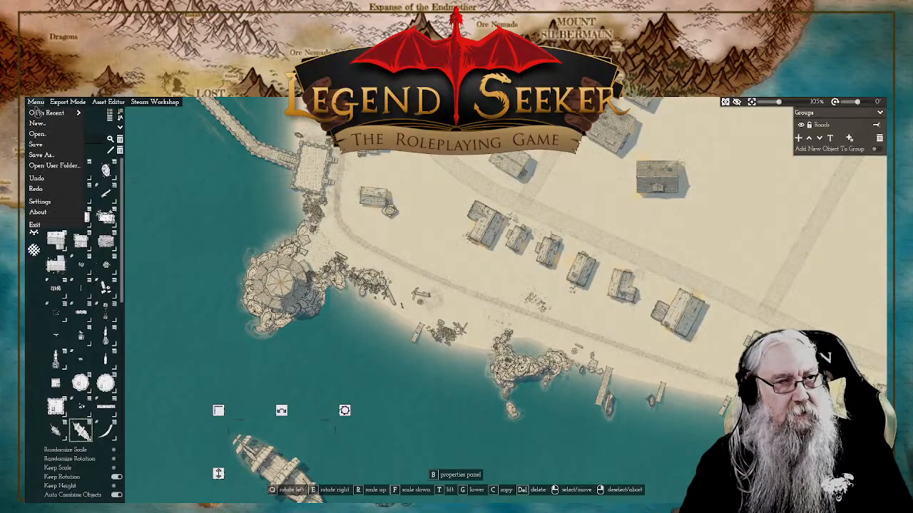
left_click(154, 101)
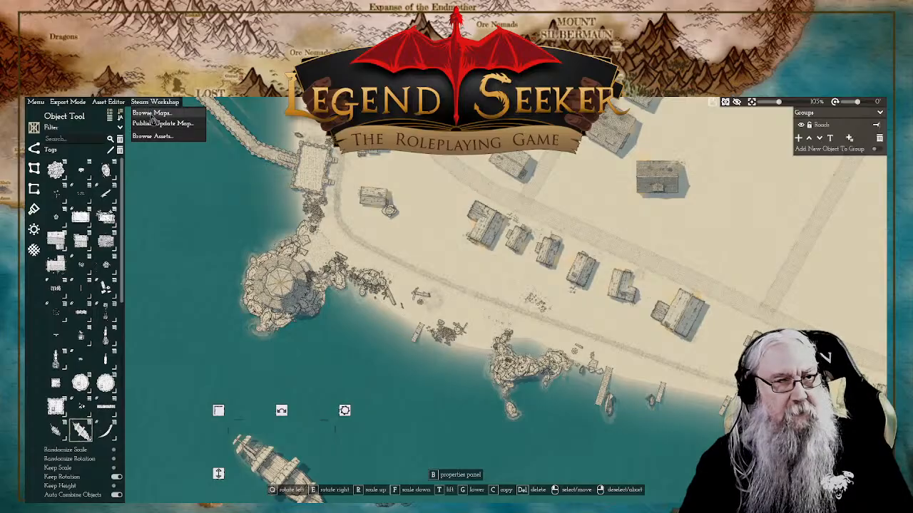
left_click(153, 136)
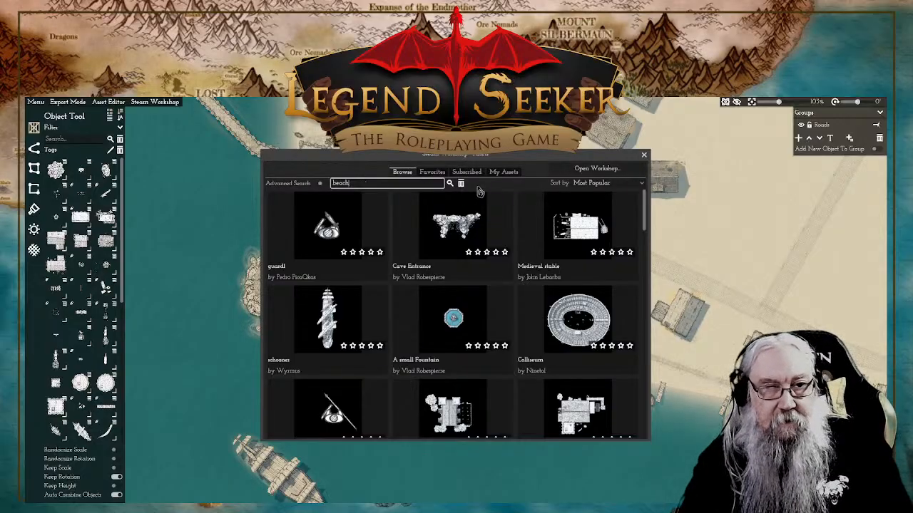
left_click(450, 187)
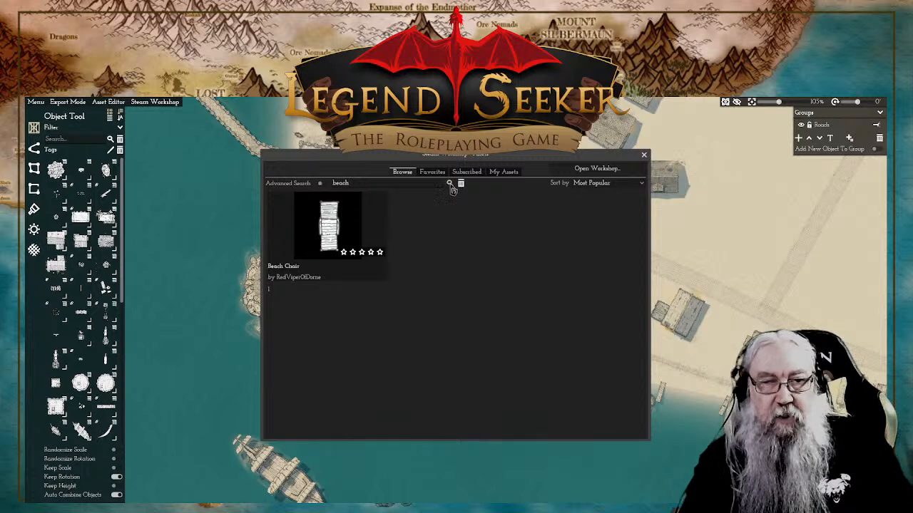
Step: Clear the Workshop search, look through the first page of most popular assets for suitable map objects, and close the browser
left_click(462, 185)
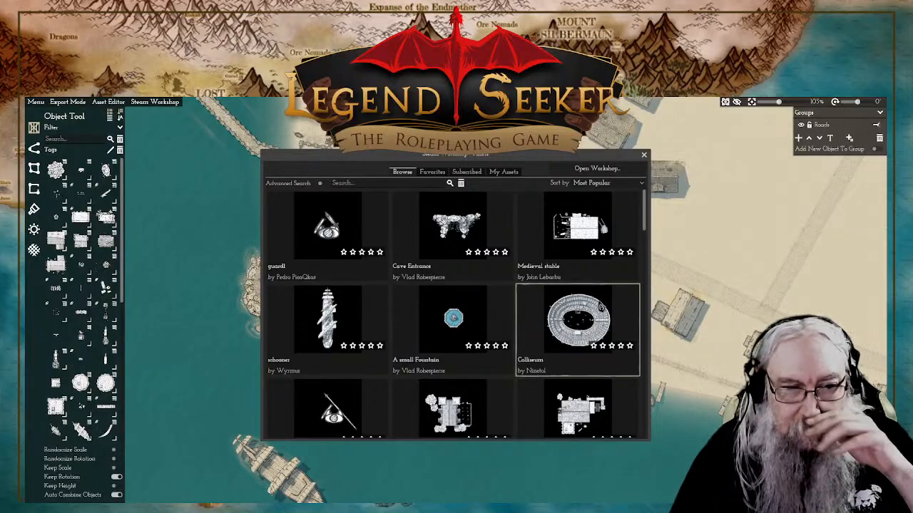
scroll(519, 344, "down", 5)
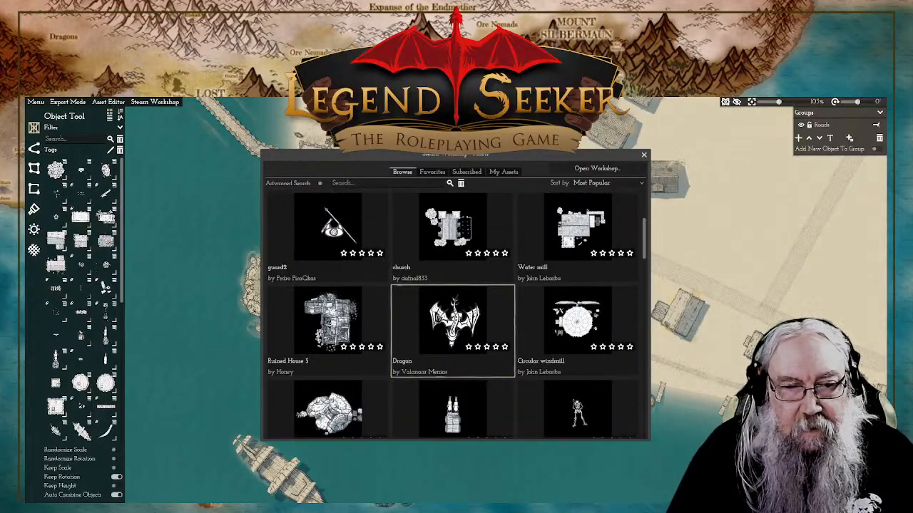
scroll(540, 322, "down", 2)
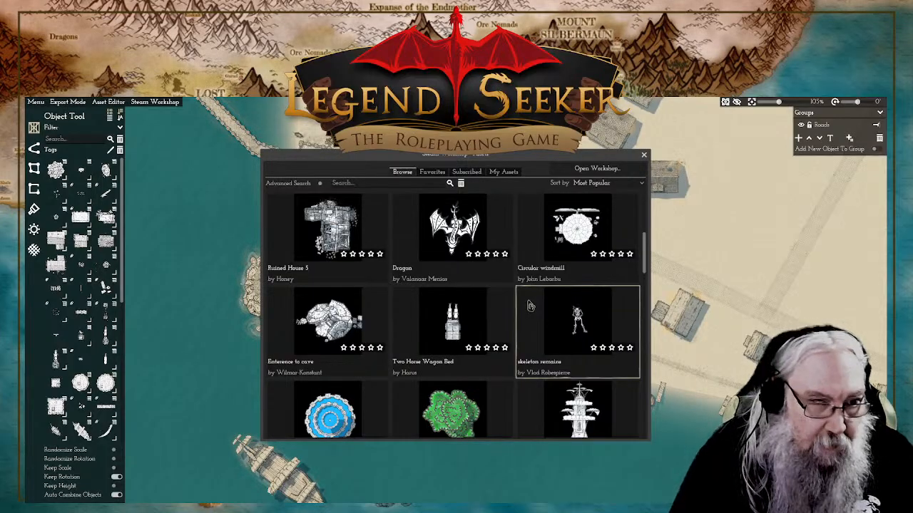
scroll(530, 306, "down", 1)
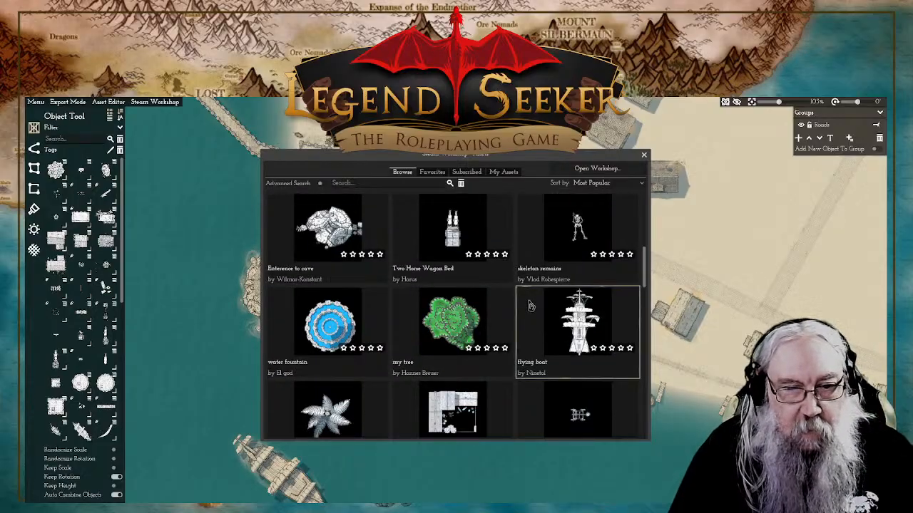
scroll(532, 306, "down", 2)
scroll(532, 305, "down", 1)
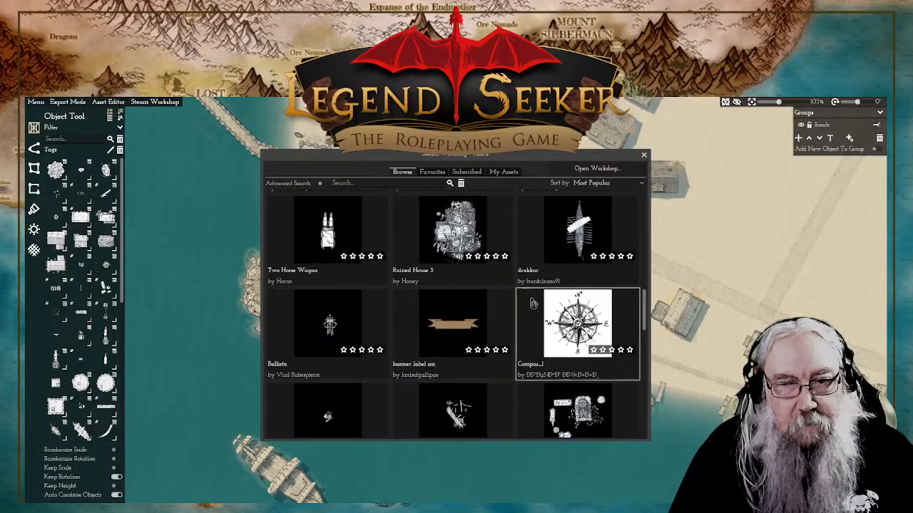
scroll(532, 304, "down", 3)
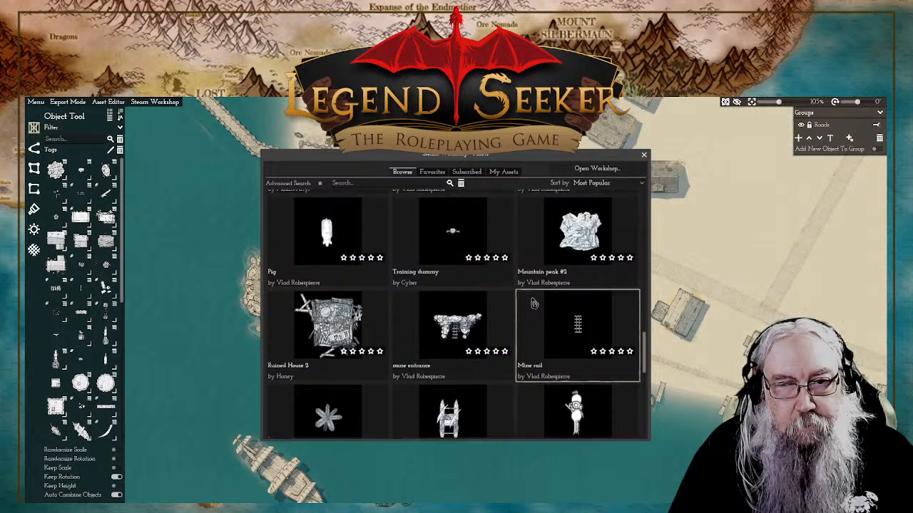
scroll(534, 304, "up", 1)
scroll(505, 290, "down", 2)
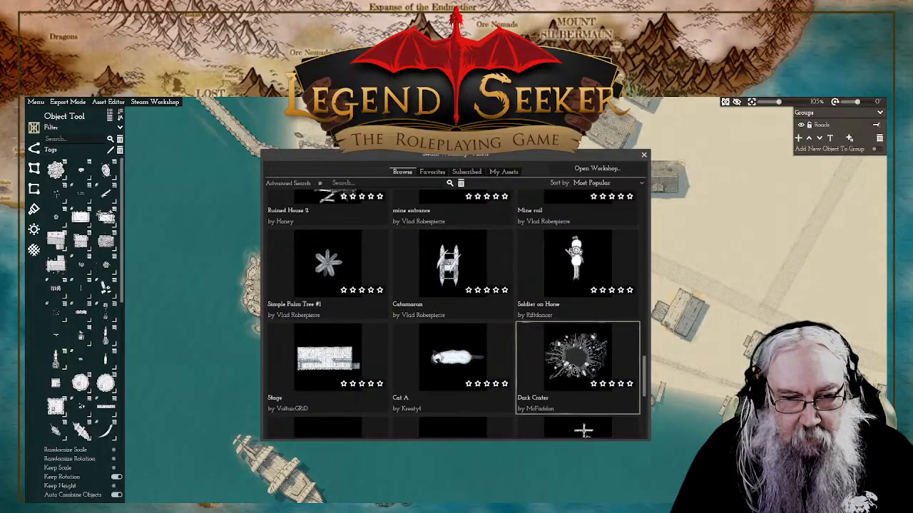
scroll(501, 334, "down", 2)
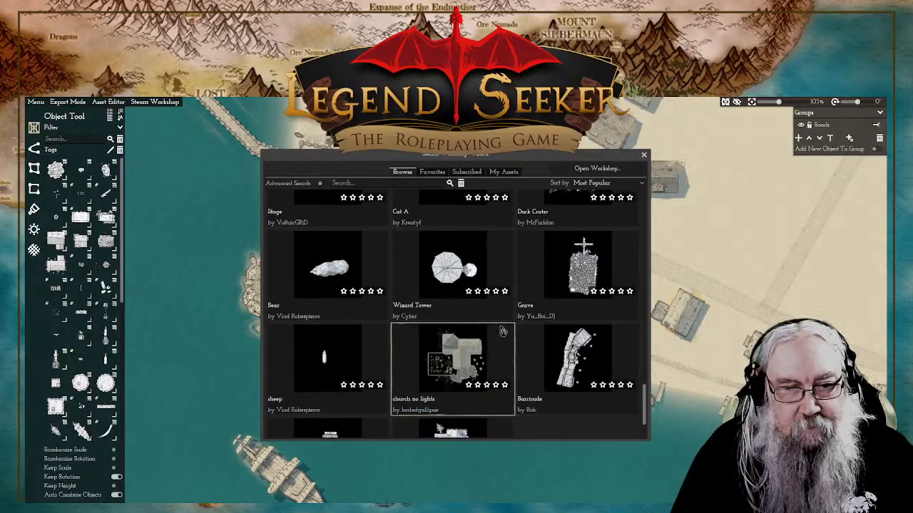
scroll(502, 330, "down", 1)
scroll(503, 328, "up", 1)
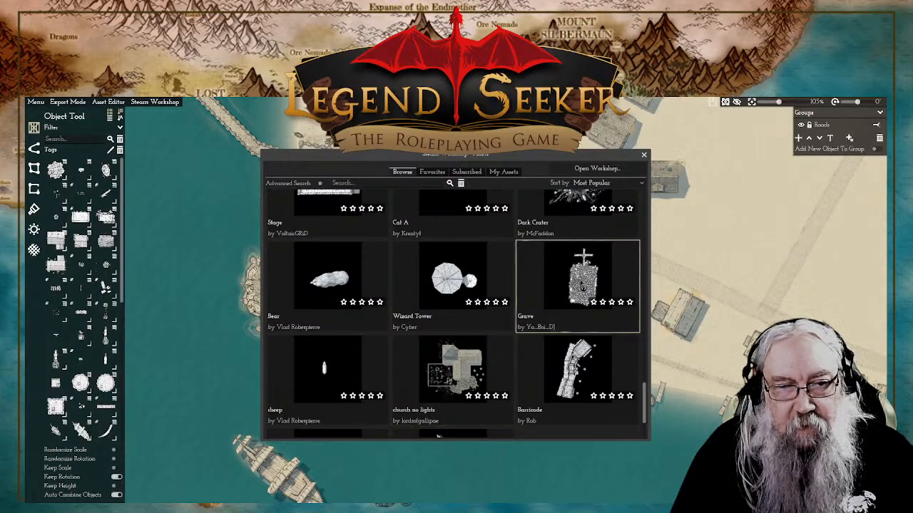
scroll(581, 286, "down", 1)
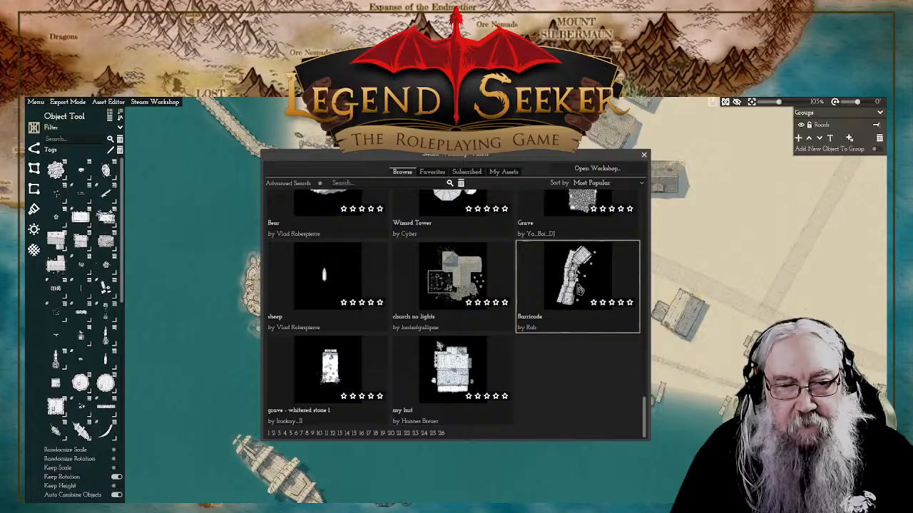
left_click(644, 155)
left_click_drag(734, 240, 499, 159)
left_click_drag(514, 241, 529, 236)
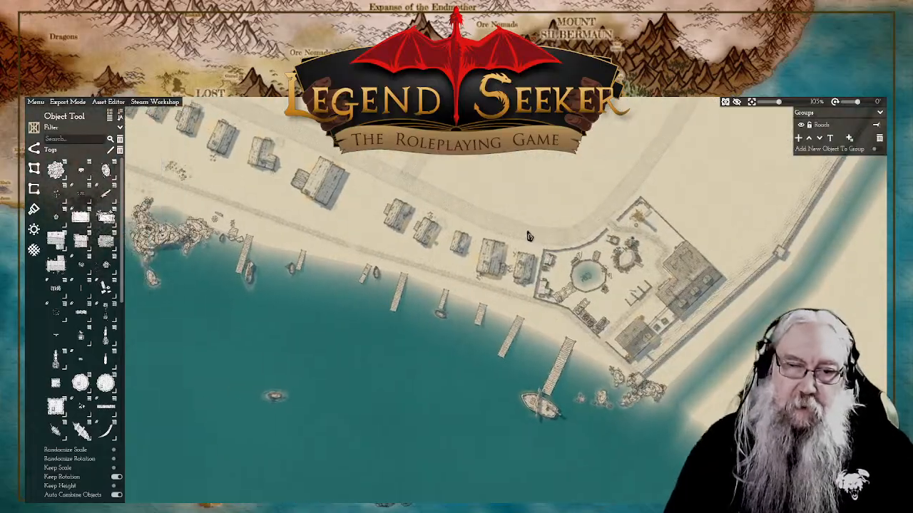
scroll(599, 336, "up", 4)
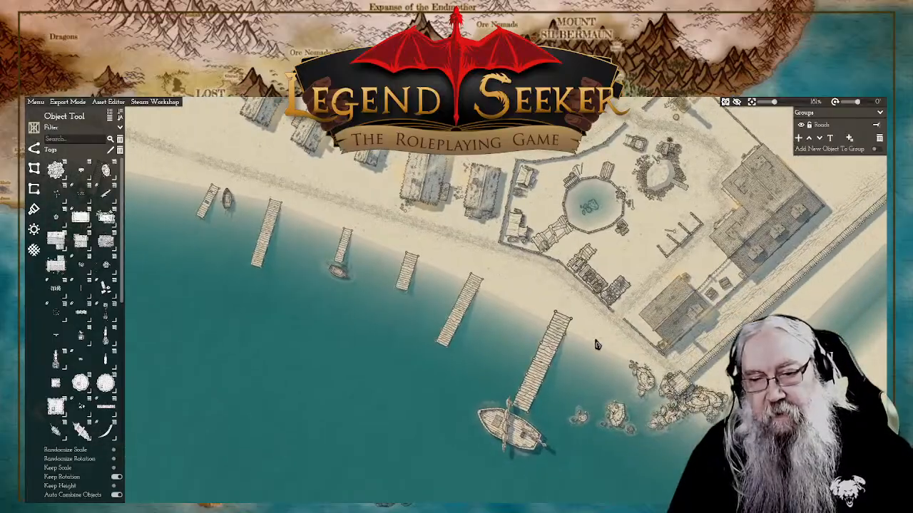
scroll(598, 345, "up", 4)
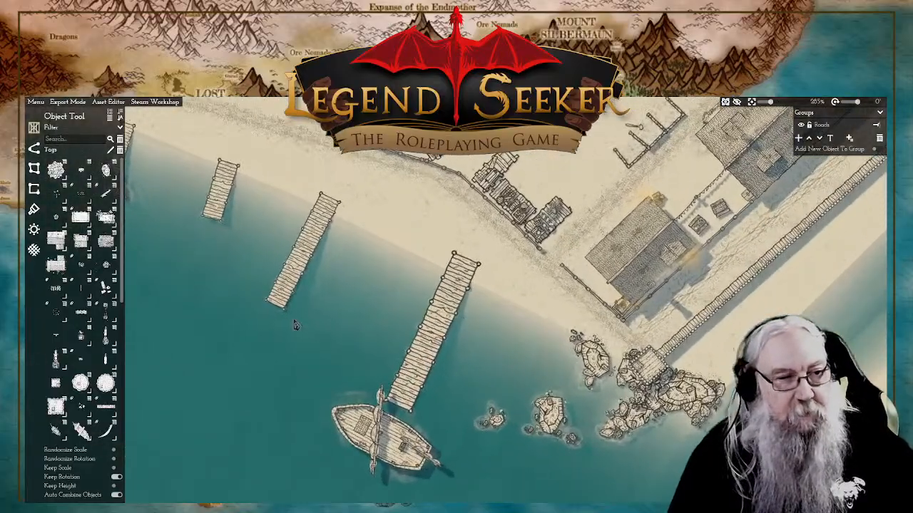
mouse_move(56, 318)
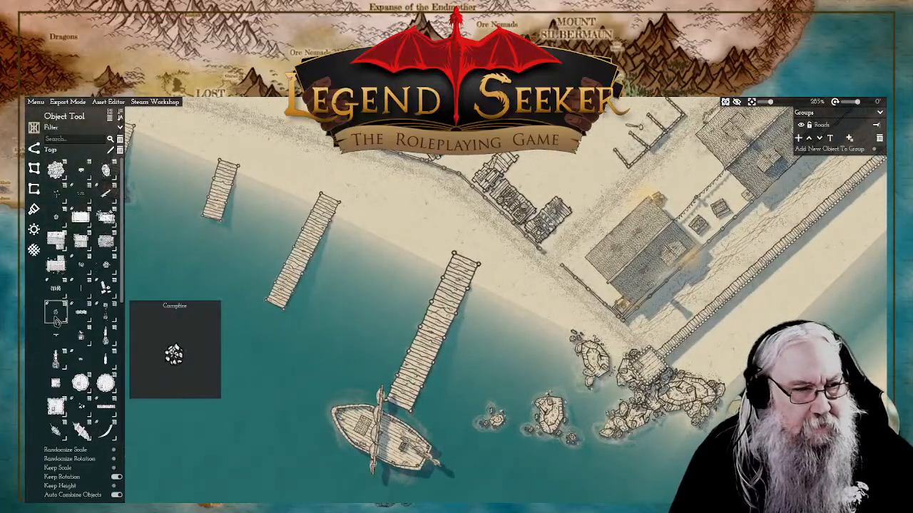
left_click(106, 170)
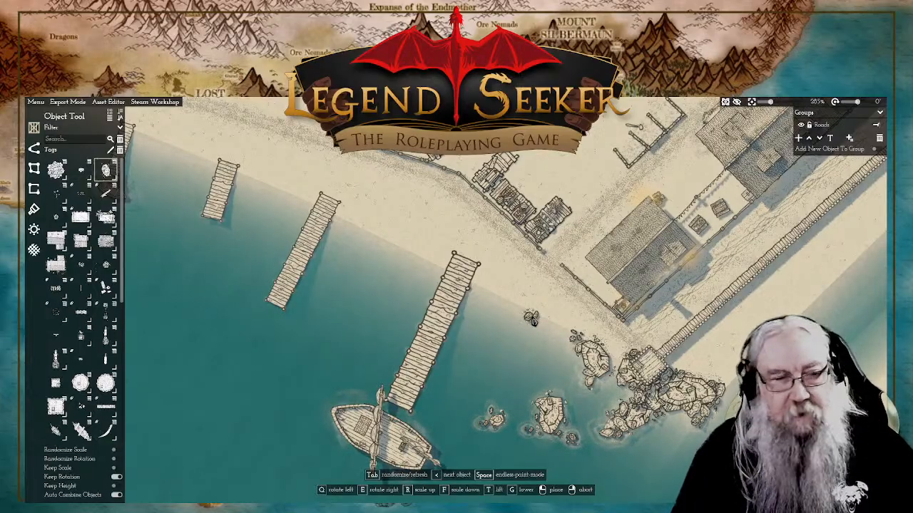
right_click(371, 250)
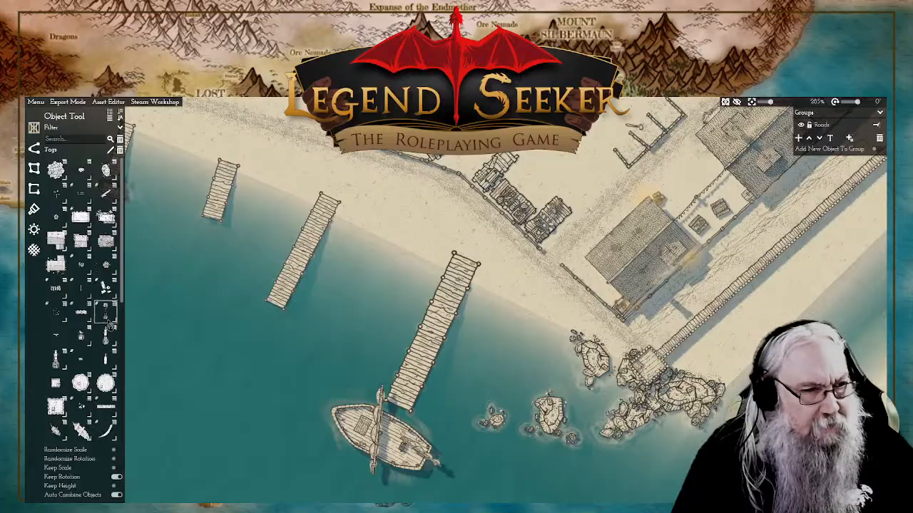
Step: Place overlapping clusters of small scattered debris on the sand just east of the shore end of the sailboat's dock
left_click(106, 287)
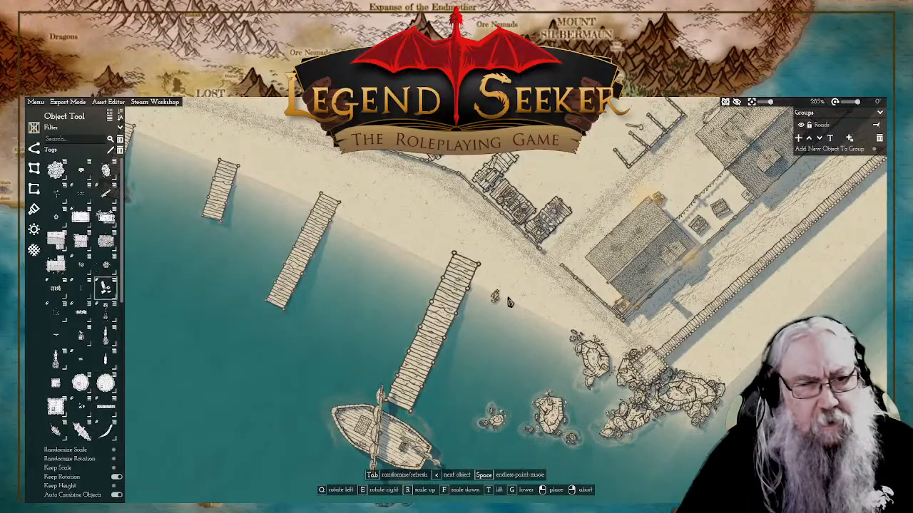
scroll(476, 284, "up", 5)
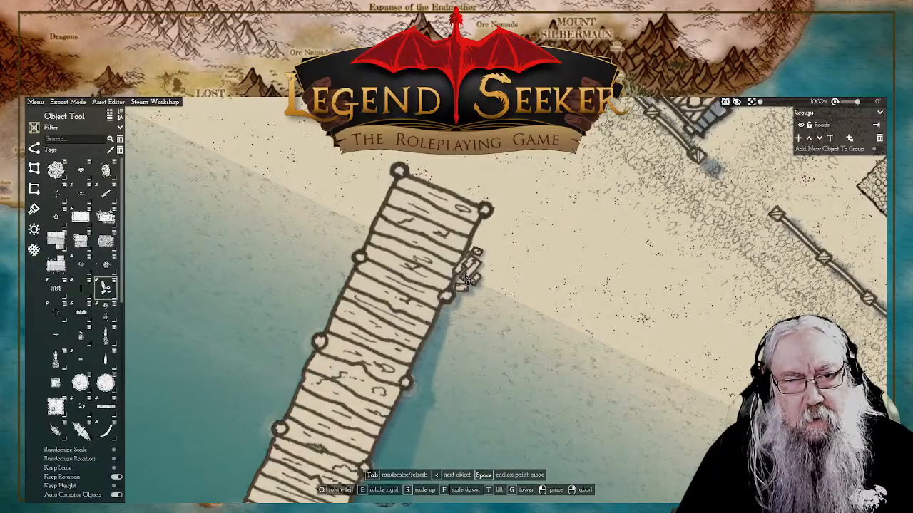
key("g")
key("g")
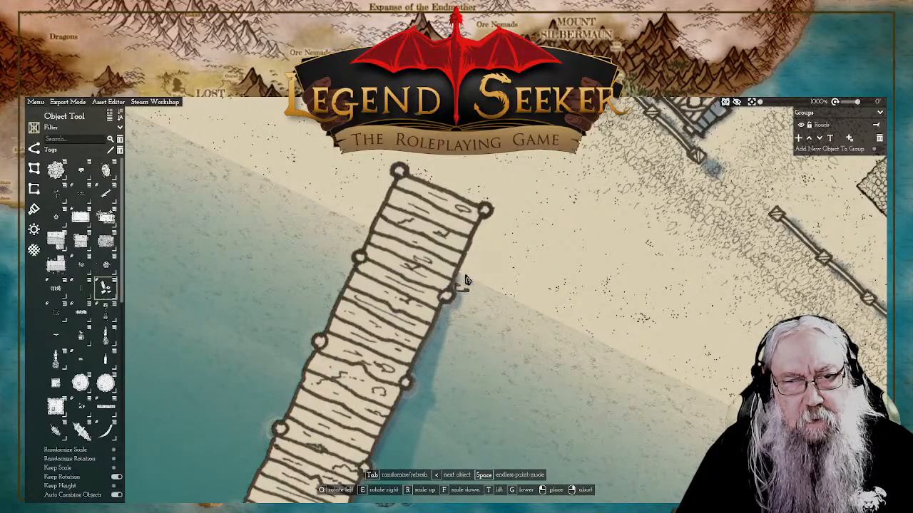
scroll(490, 295, "down", 5)
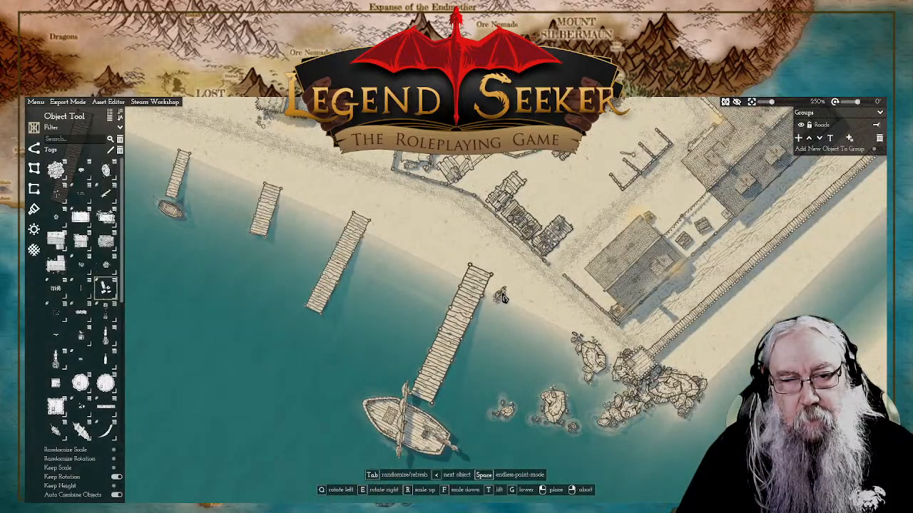
scroll(504, 298, "up", 2)
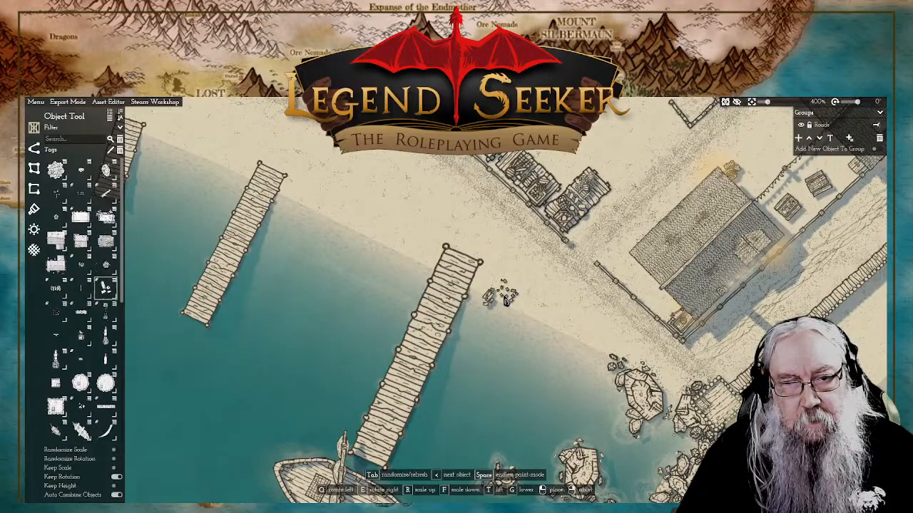
left_click(501, 301)
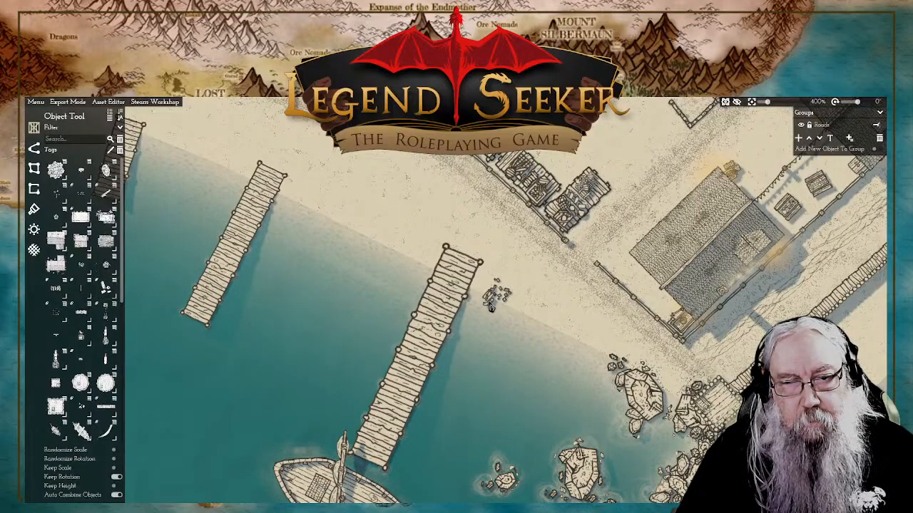
left_click(423, 307)
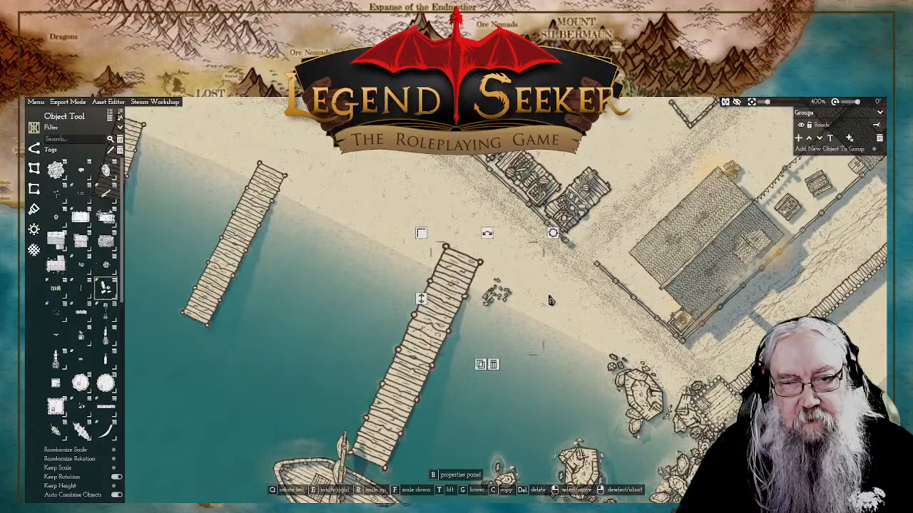
scroll(456, 285, "down", 5)
right_click(456, 251)
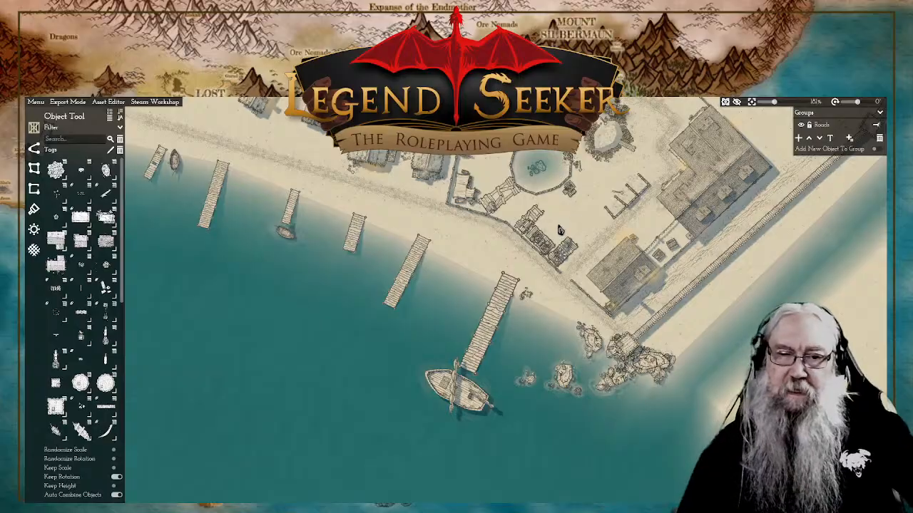
Step: Place a Beam on the sand beside the west edge of the sailboat dock's shore end, rotated roughly parallel to the dock
scroll(525, 367, "up", 4)
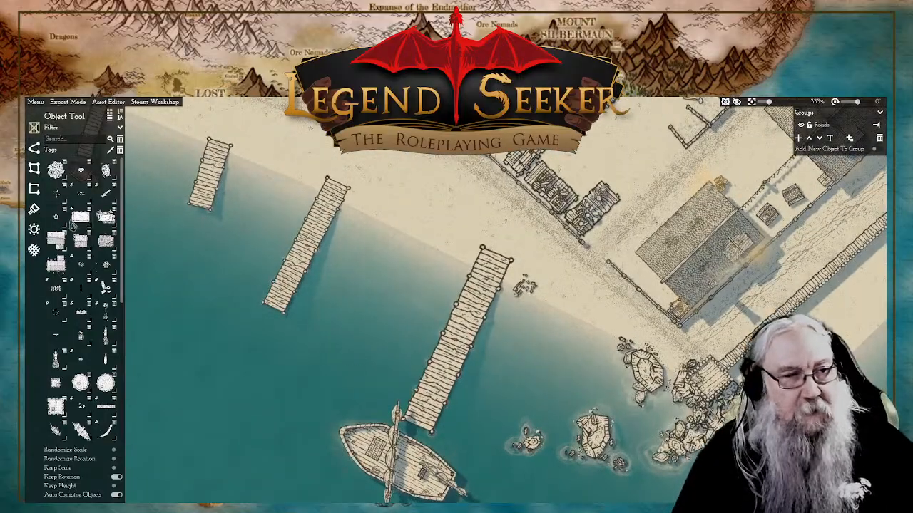
mouse_move(58, 225)
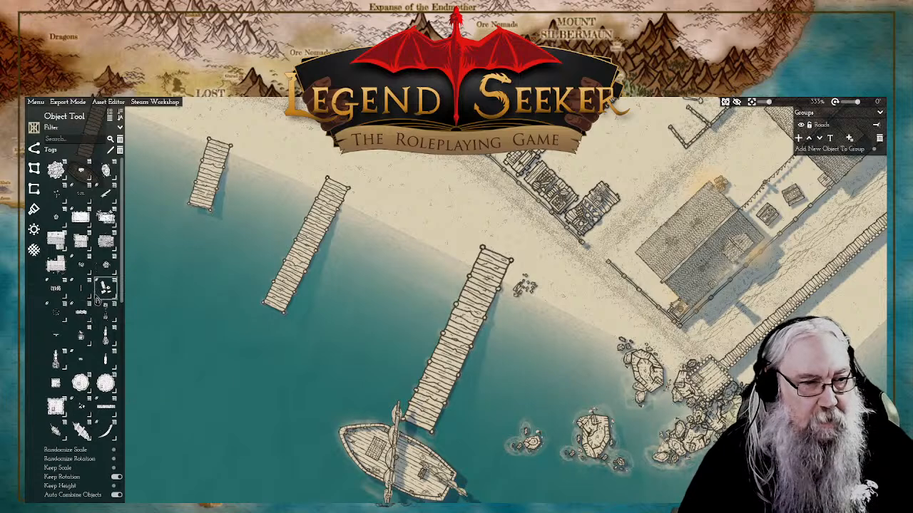
mouse_move(82, 300)
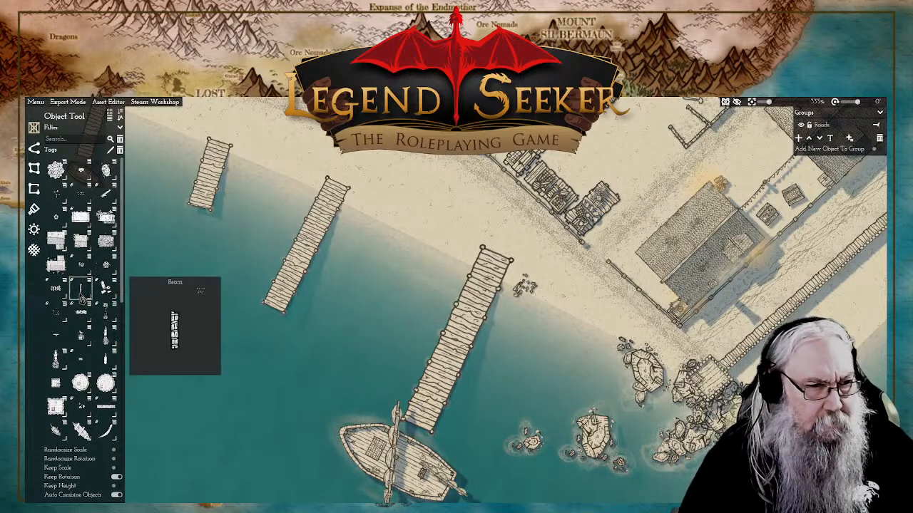
left_click(80, 298)
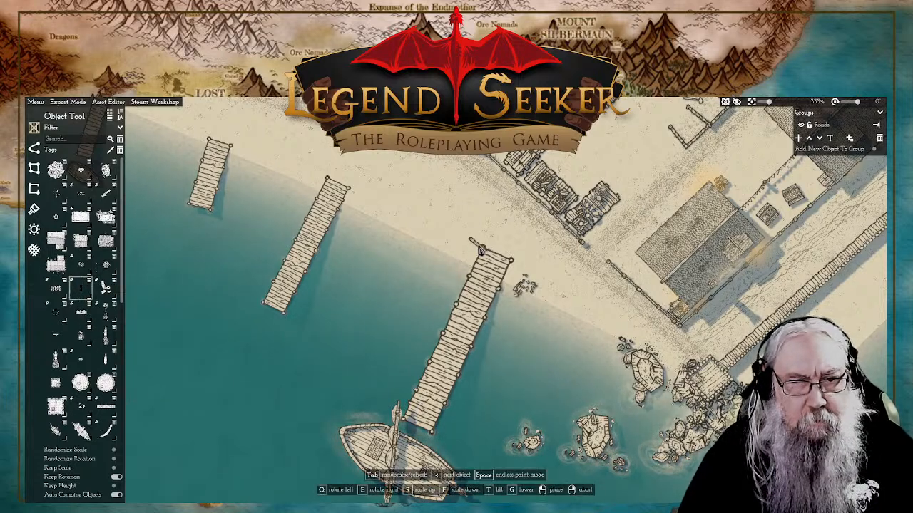
scroll(464, 255, "up", 1)
scroll(465, 258, "up", 5)
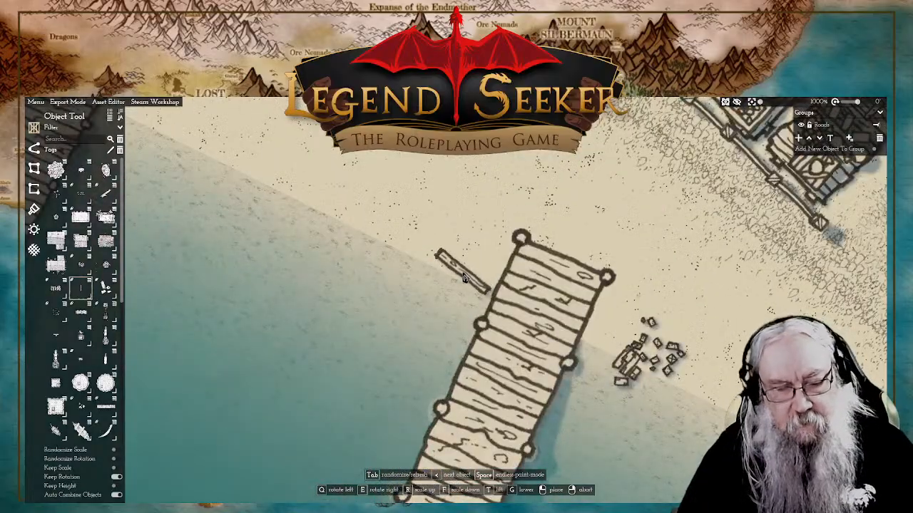
key("e")
key("e")
key("e")
key("e")
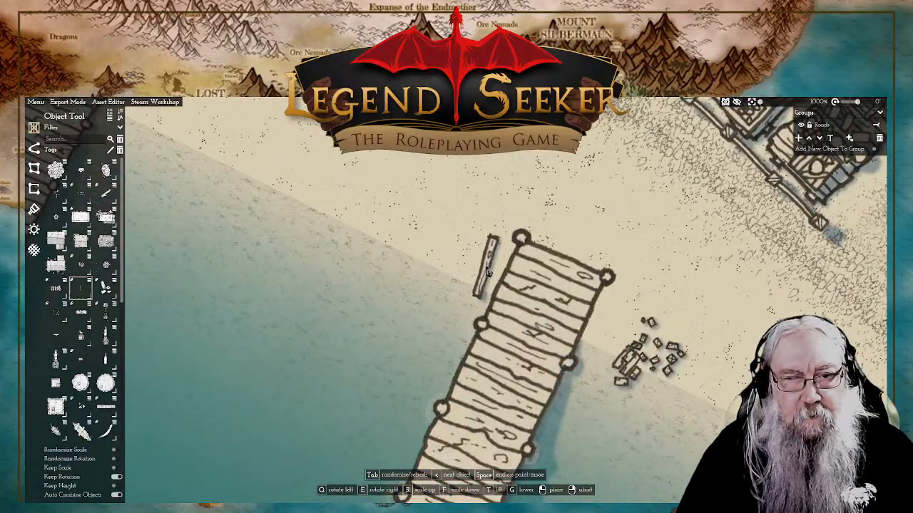
left_click(489, 269)
Step: Place a second, rounded Beam overlapping the first one at a slight angle and end the placement
key("q")
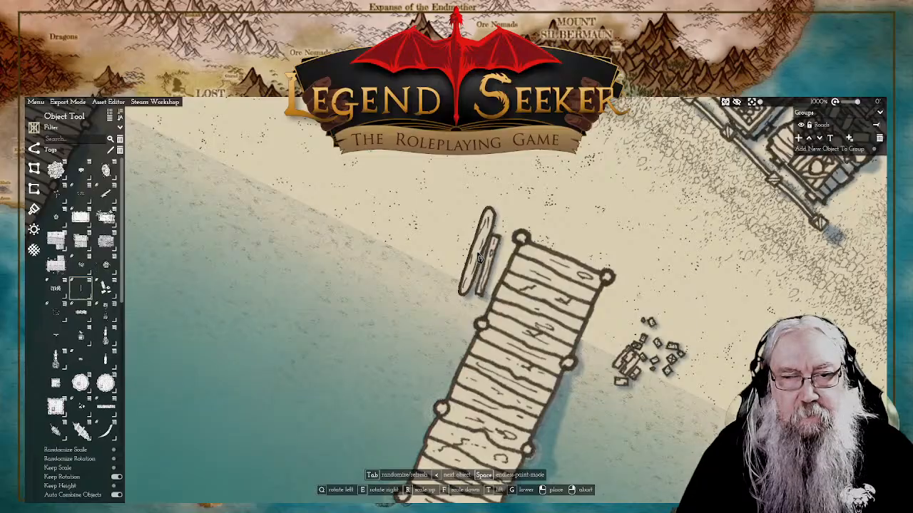
key("e")
left_click(497, 240)
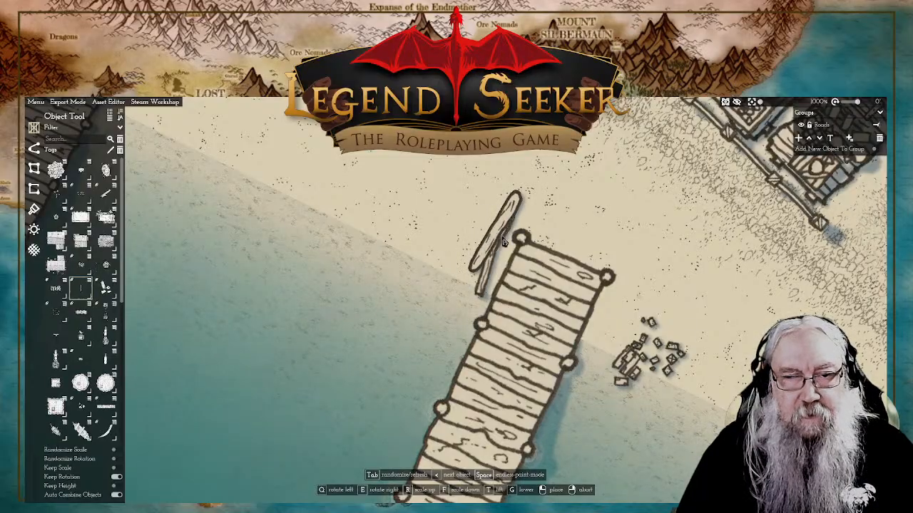
right_click(461, 269)
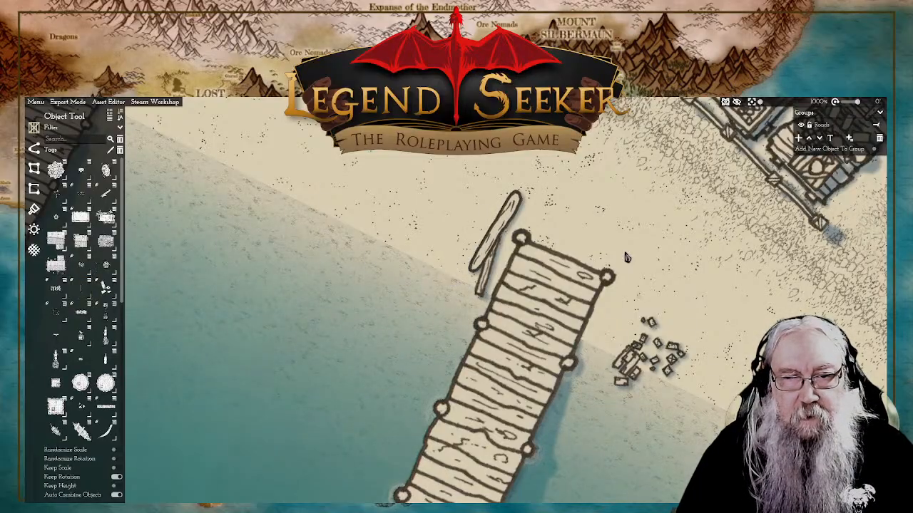
Step: Find the Crate asset among the objects and place a stack of crates on the seaward end of the sailboat's dock
left_click_drag(627, 257, 594, 261)
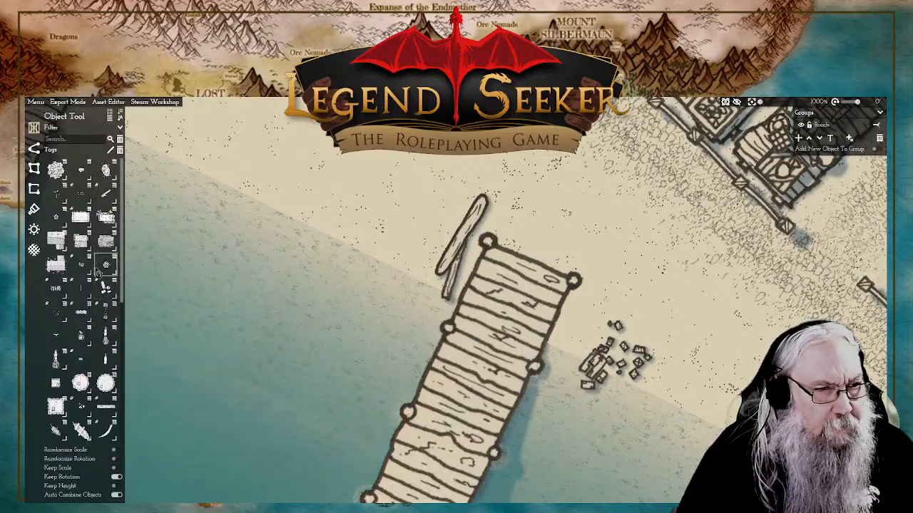
mouse_move(89, 367)
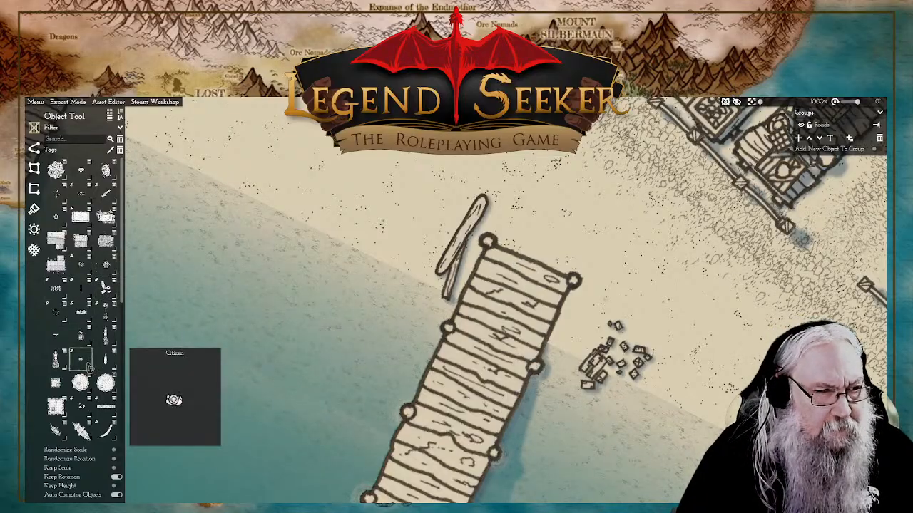
scroll(84, 361, "down", 1)
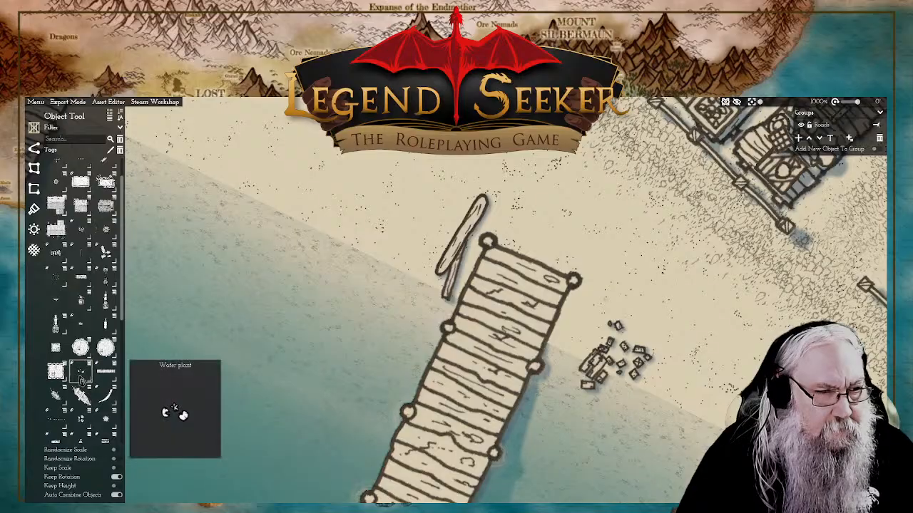
scroll(82, 376, "down", 2)
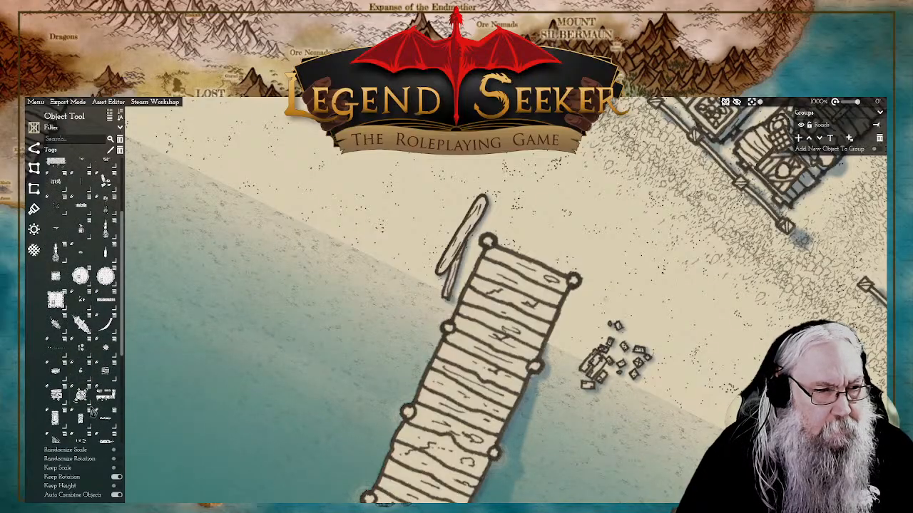
scroll(92, 406, "down", 2)
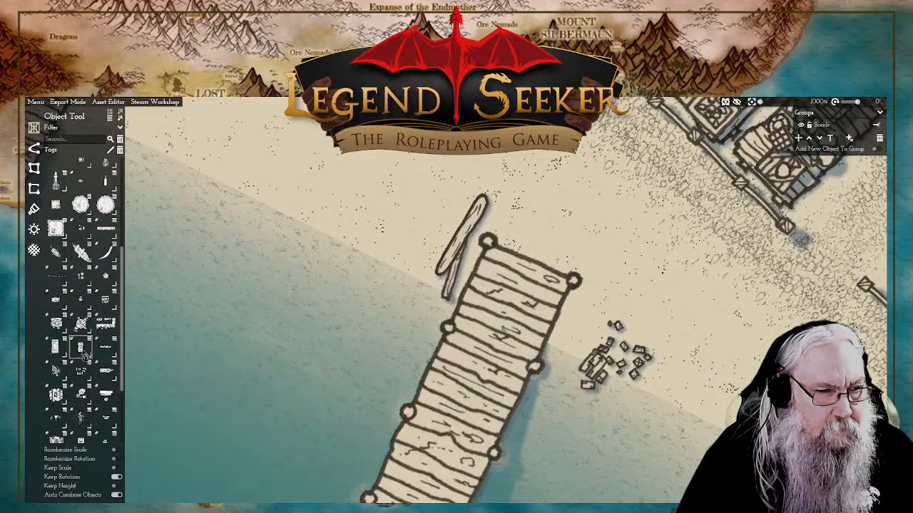
mouse_move(84, 386)
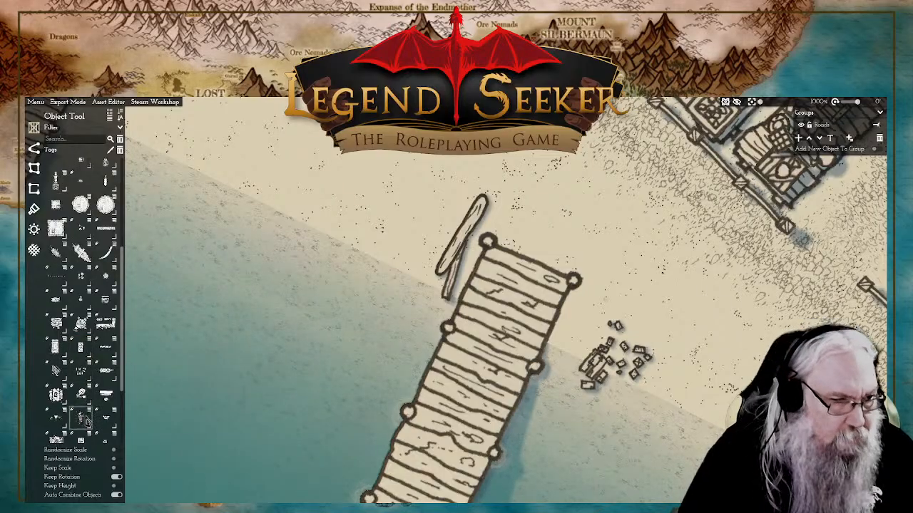
scroll(86, 403, "down", 2)
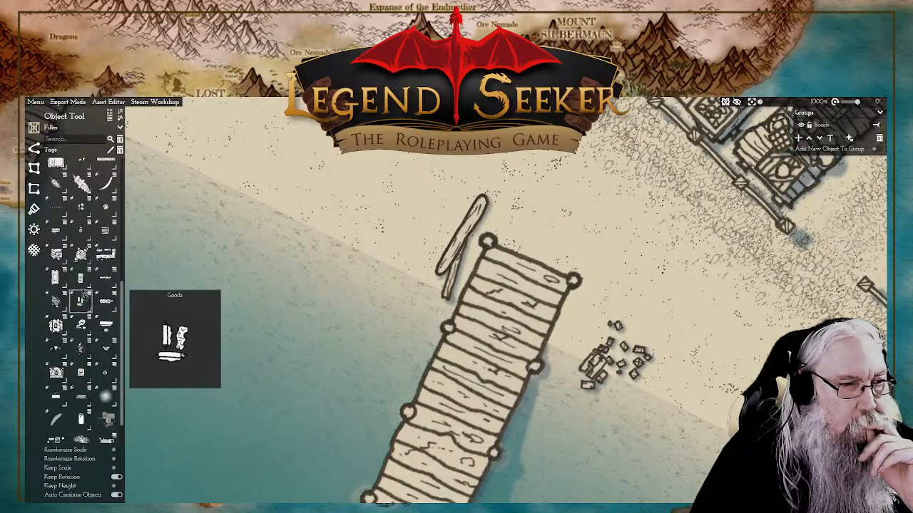
scroll(84, 282, "up", 1)
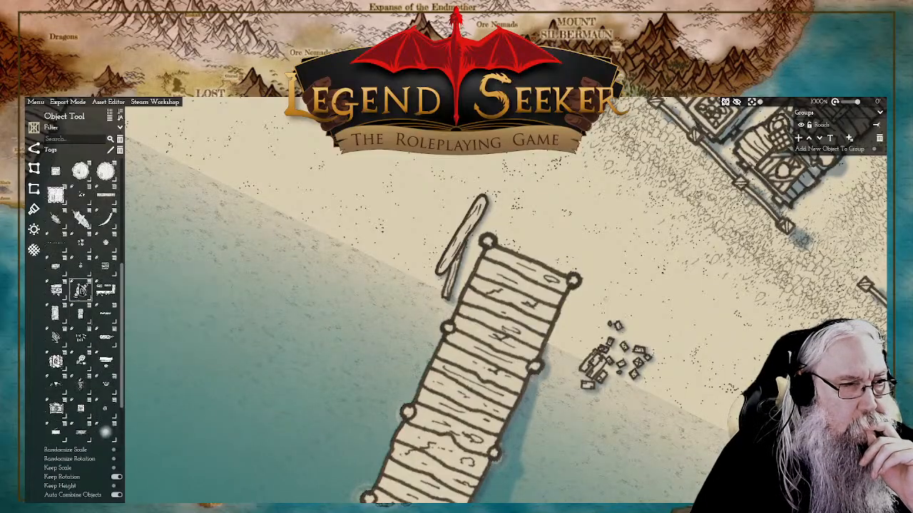
mouse_move(83, 269)
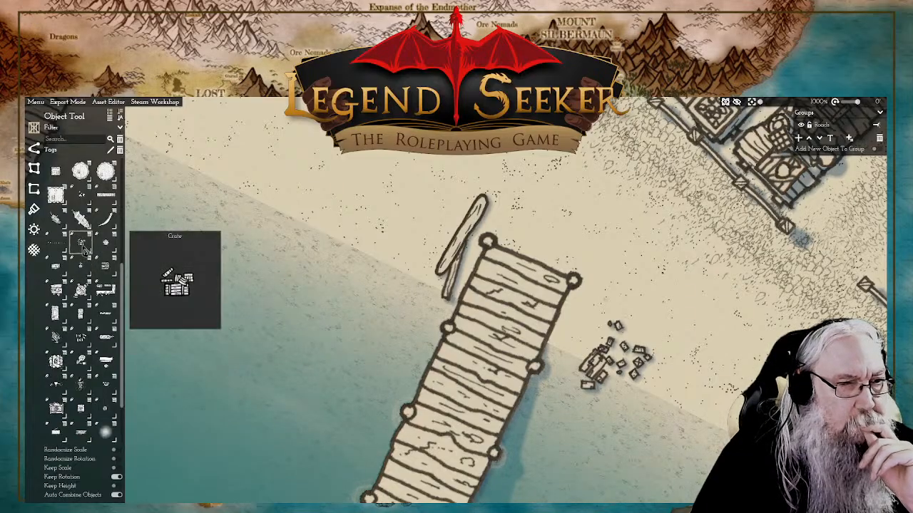
left_click(80, 243)
scroll(471, 342, "down", 6)
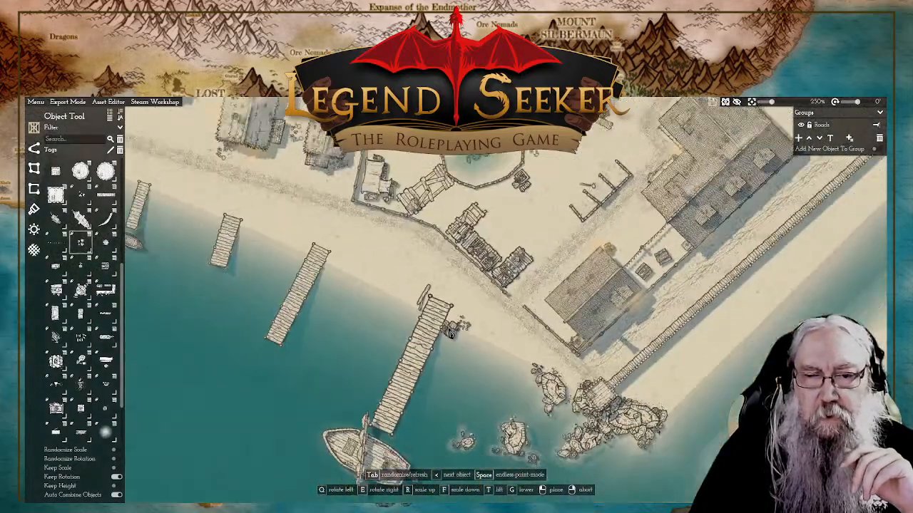
scroll(456, 337, "up", 3)
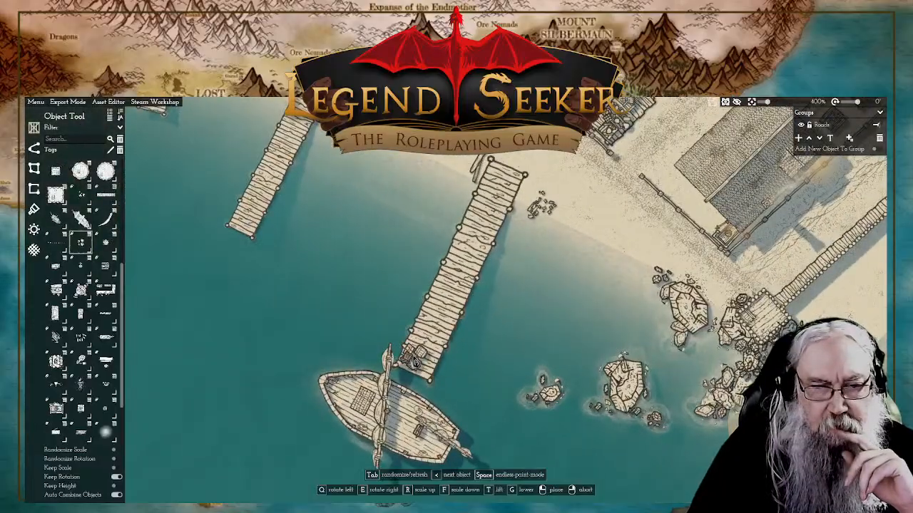
left_click(416, 362)
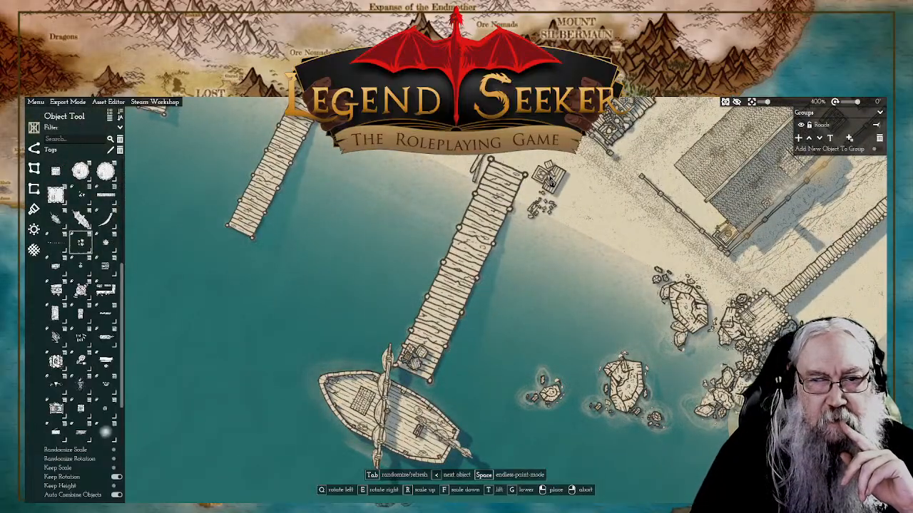
Step: Place another Crate stack on the sand just north of the beams at the dock's shore end
left_click_drag(565, 187, 580, 330)
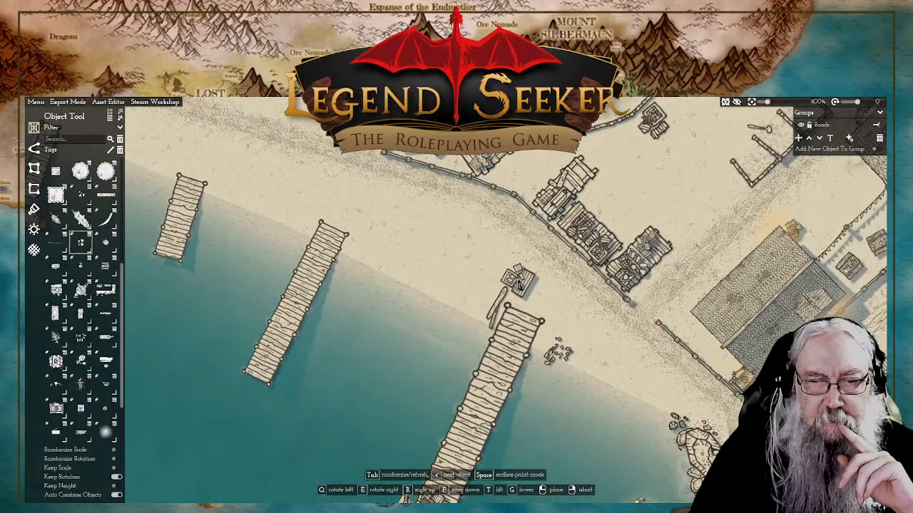
left_click(518, 283)
right_click(568, 320)
Step: Look through the object assets and the path styles for further details suitable for the sailboat's dock
left_click_drag(567, 325, 615, 184)
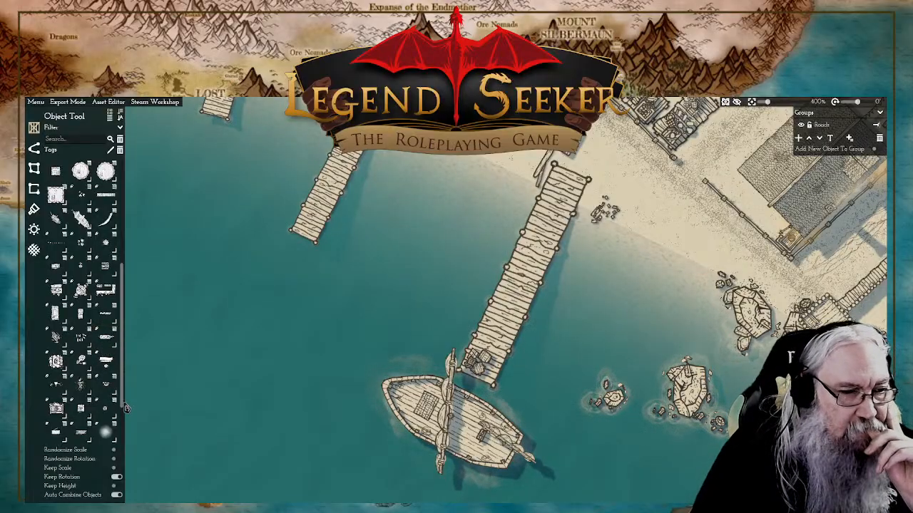
scroll(110, 366, "down", 3)
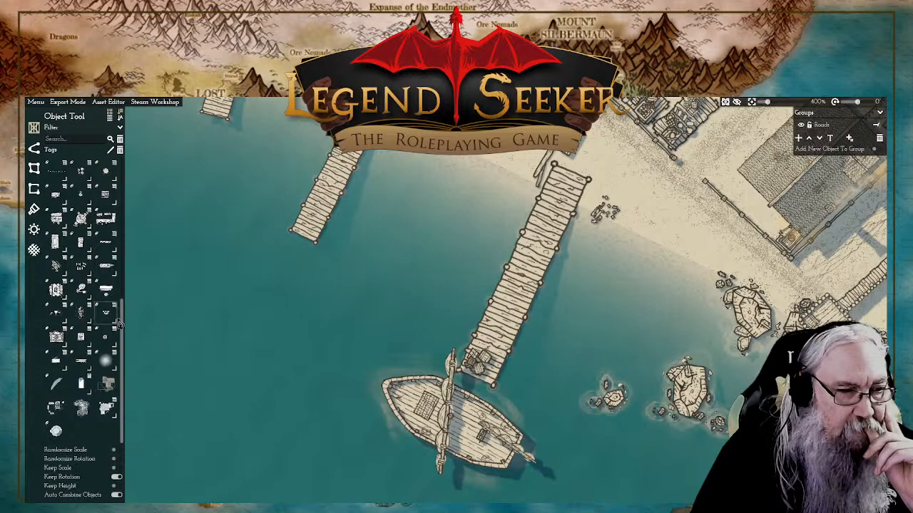
scroll(114, 324, "up", 5)
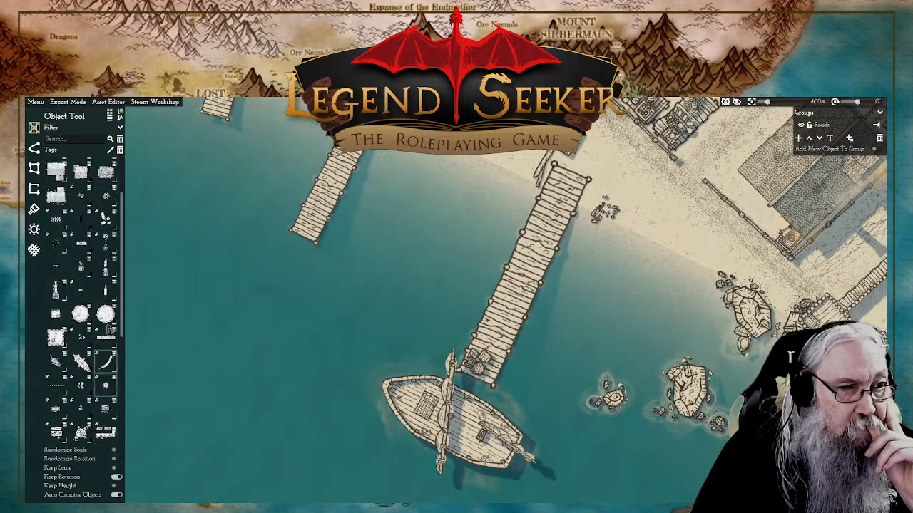
scroll(110, 325, "down", 8)
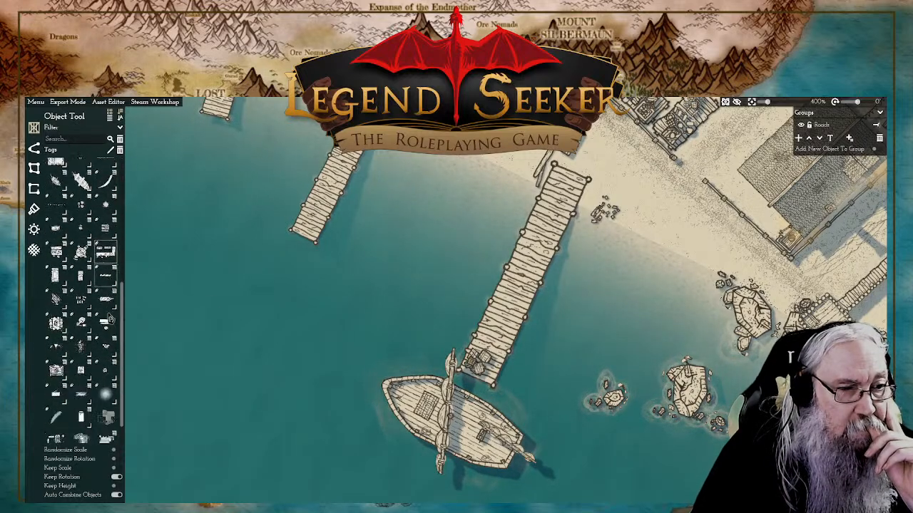
scroll(111, 319, "down", 1)
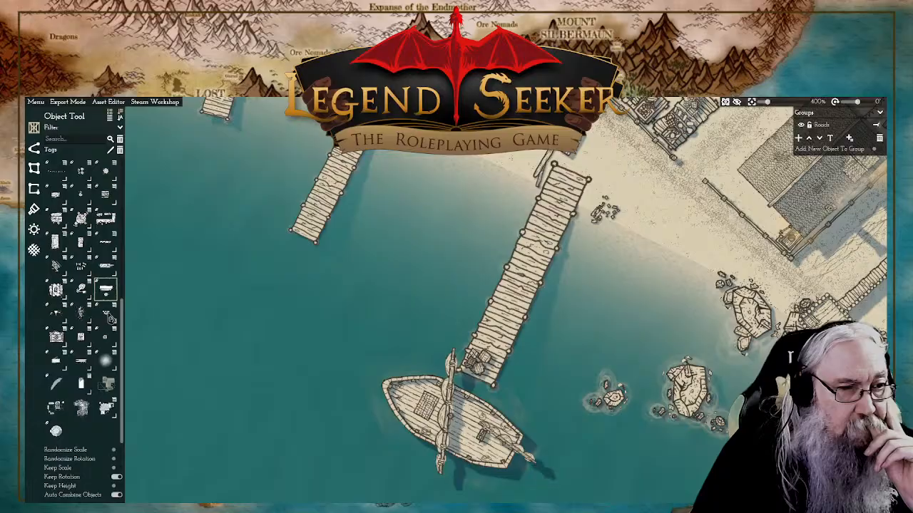
left_click(35, 151)
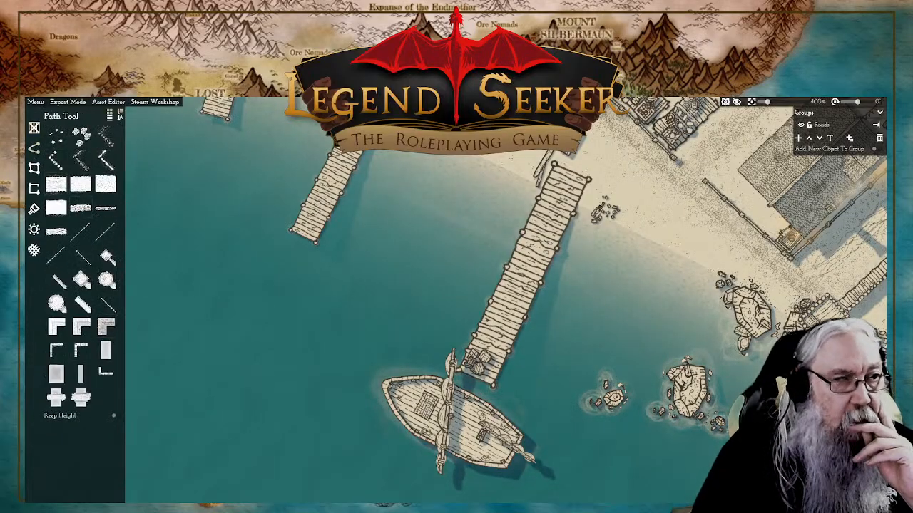
left_click(34, 128)
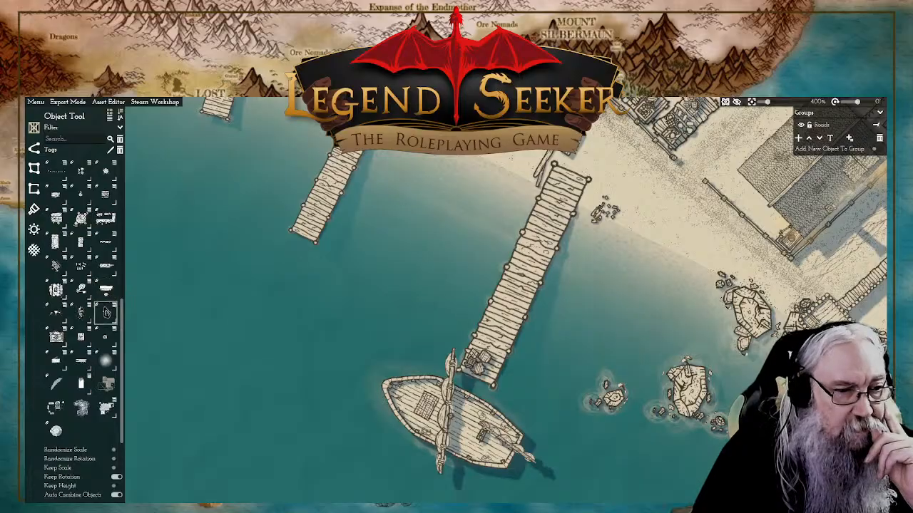
scroll(110, 299, "up", 2)
mouse_move(108, 283)
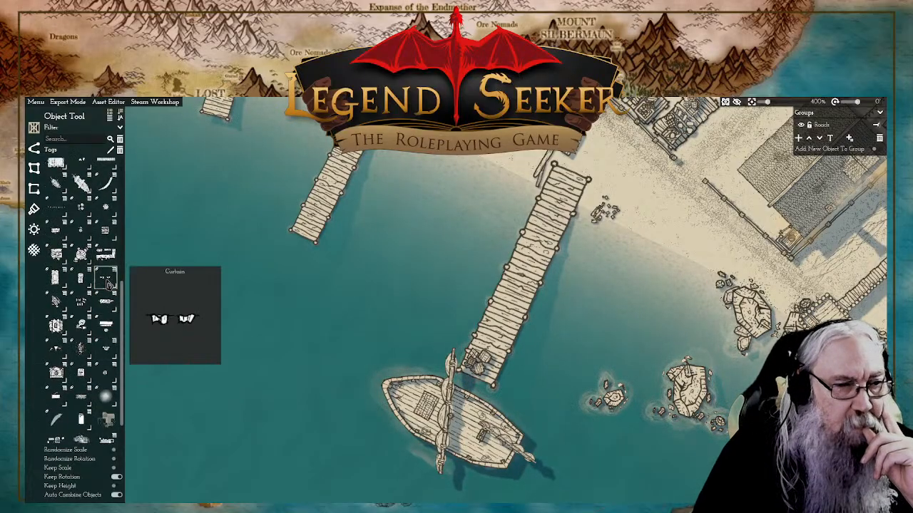
mouse_move(104, 261)
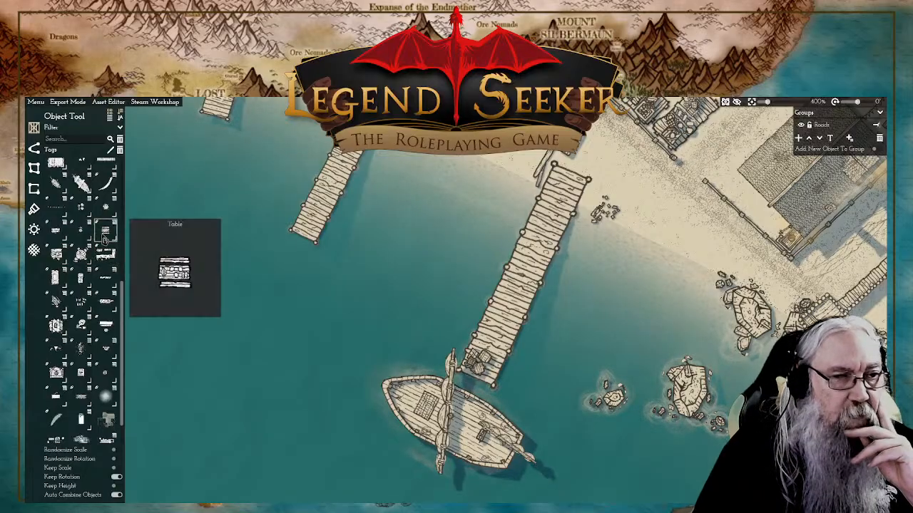
scroll(107, 228, "up", 2)
Step: Position a short dock piece perpendicular to the west side of the sailboat's dock near its seaward end, and randomize its variant
left_click(107, 190)
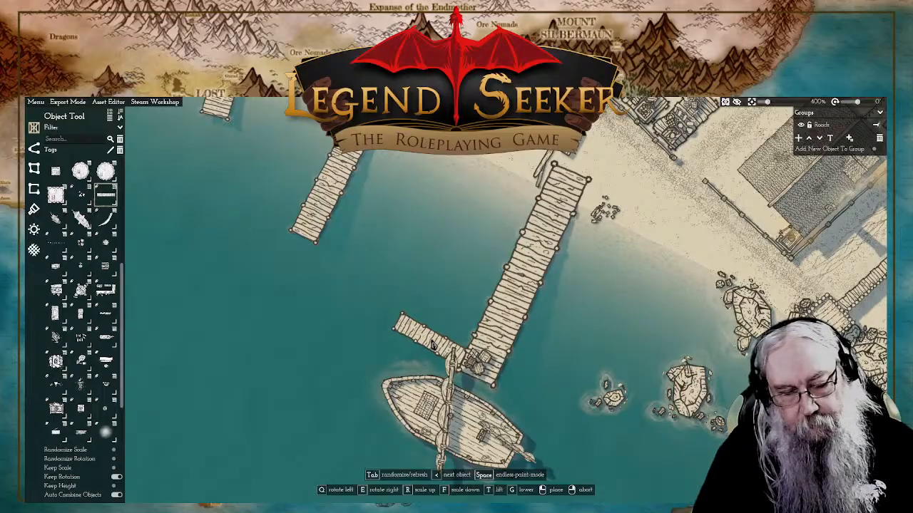
scroll(420, 342, "down", 2)
scroll(420, 342, "up", 2)
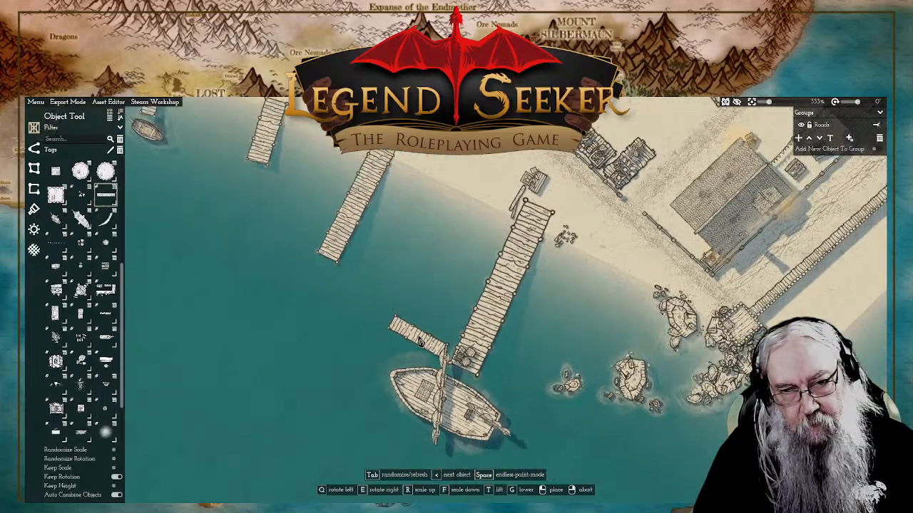
key("Tab")
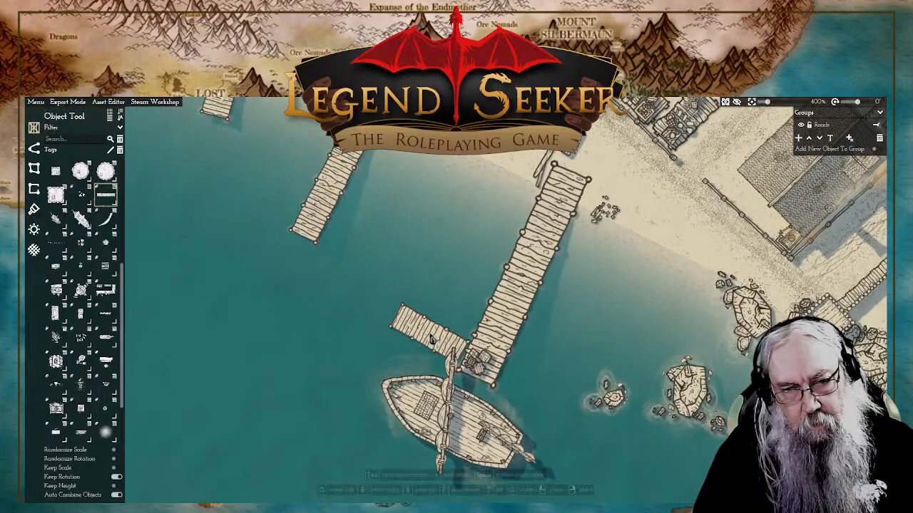
key("Tab")
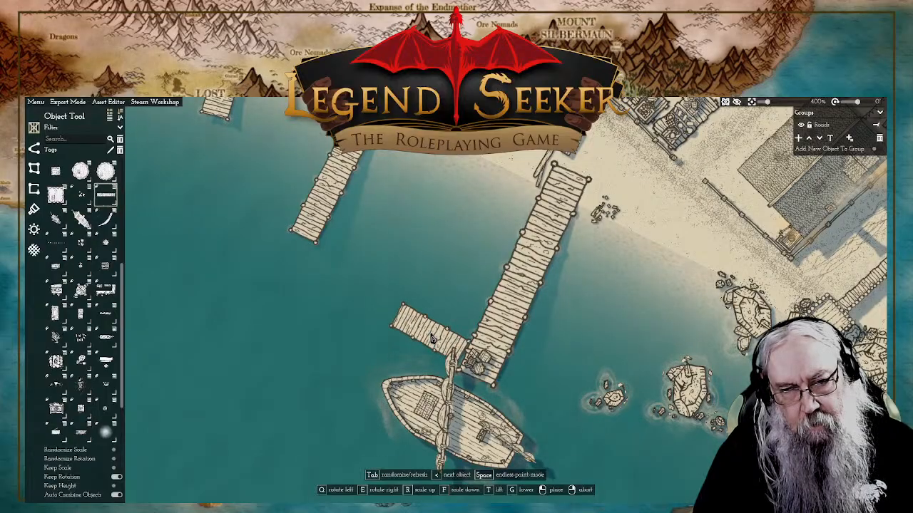
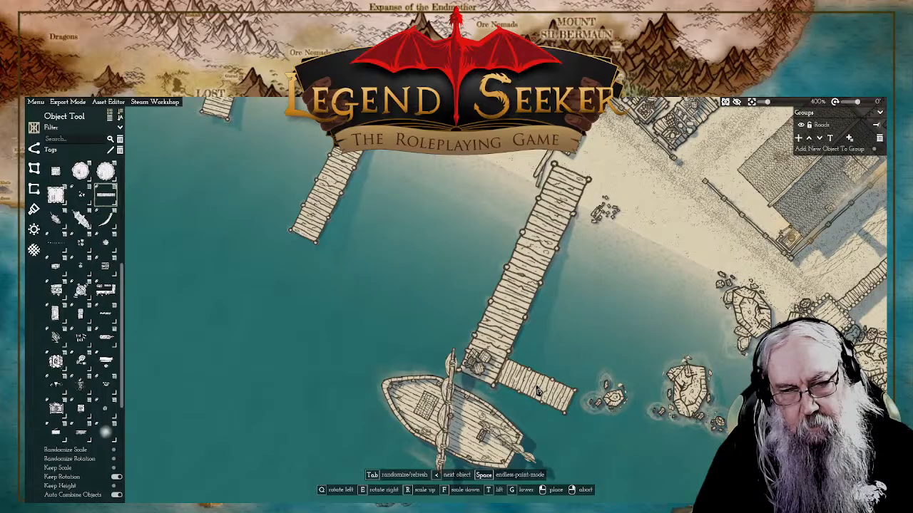
Step: Place the short wooden pier segment as a side arm at the seaward end of the long dock beside the ship
left_click(538, 390)
left_click(543, 395)
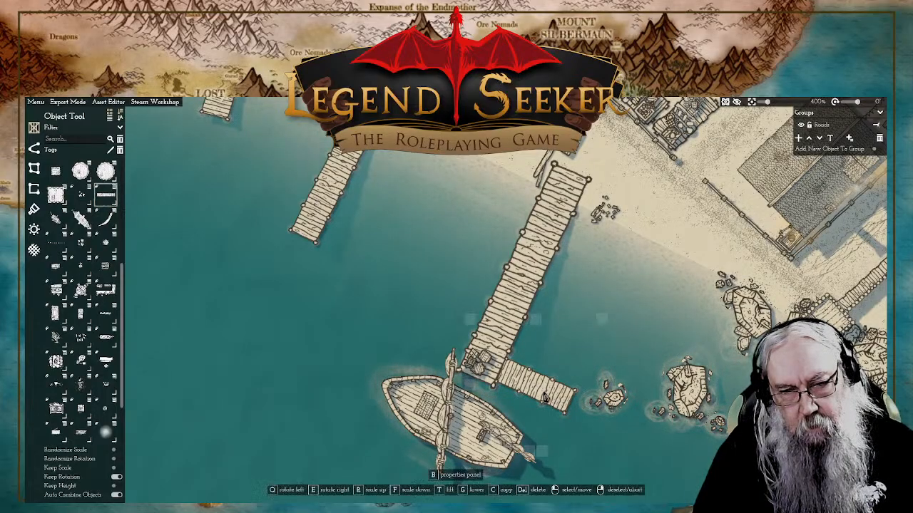
mouse_move(471, 384)
left_mouse_down()
mouse_move(472, 356)
mouse_move(478, 387)
left_mouse_up()
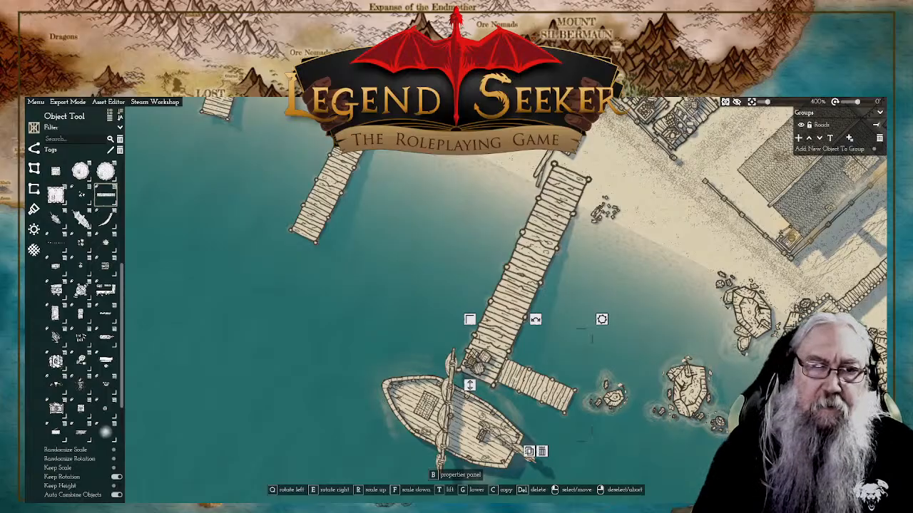
right_click(479, 388)
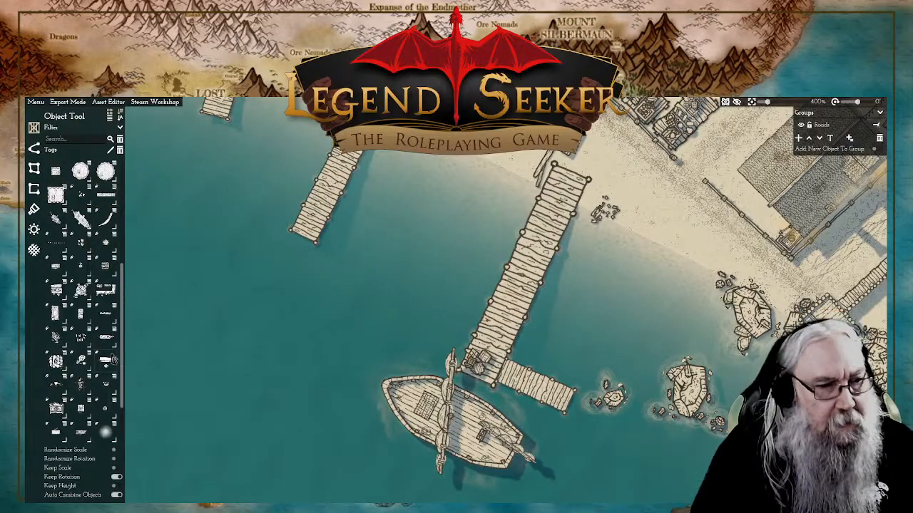
Step: Find a crane in the object library and pick it up for placement near the side pier
scroll(93, 347, "down", 3)
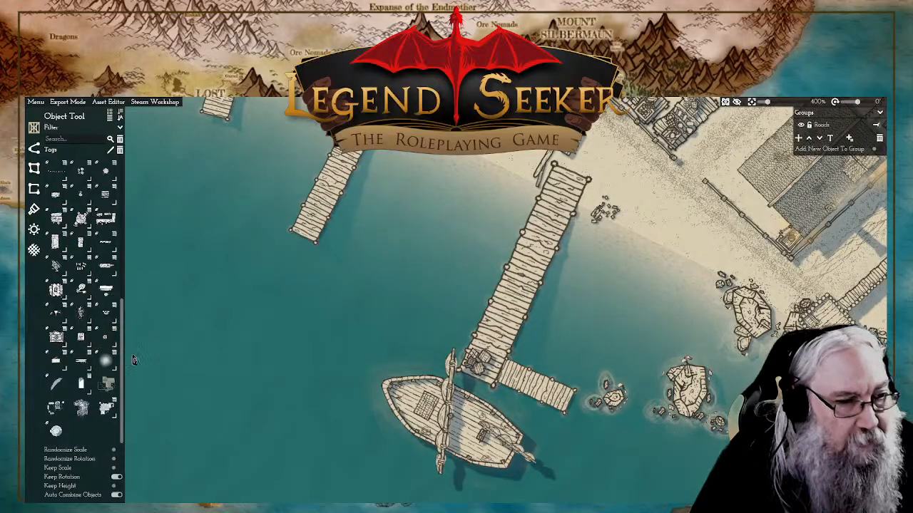
mouse_move(104, 314)
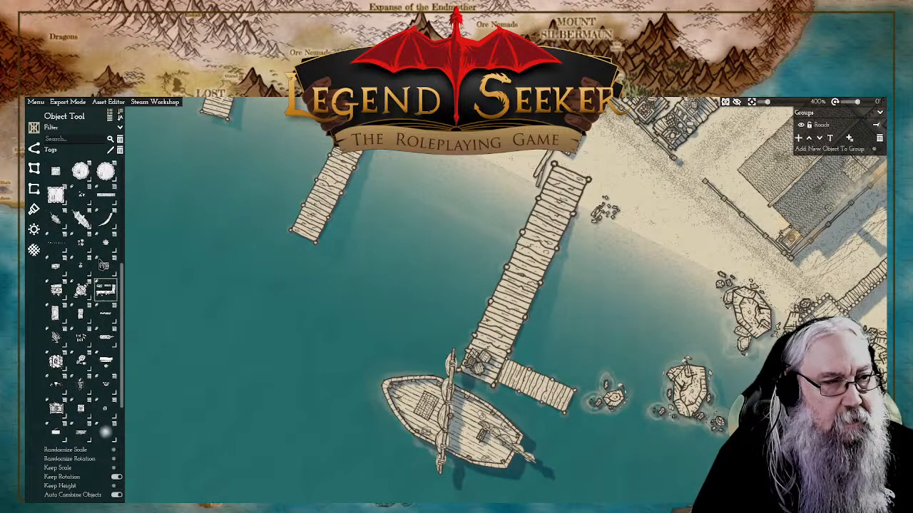
scroll(103, 266, "up", 5)
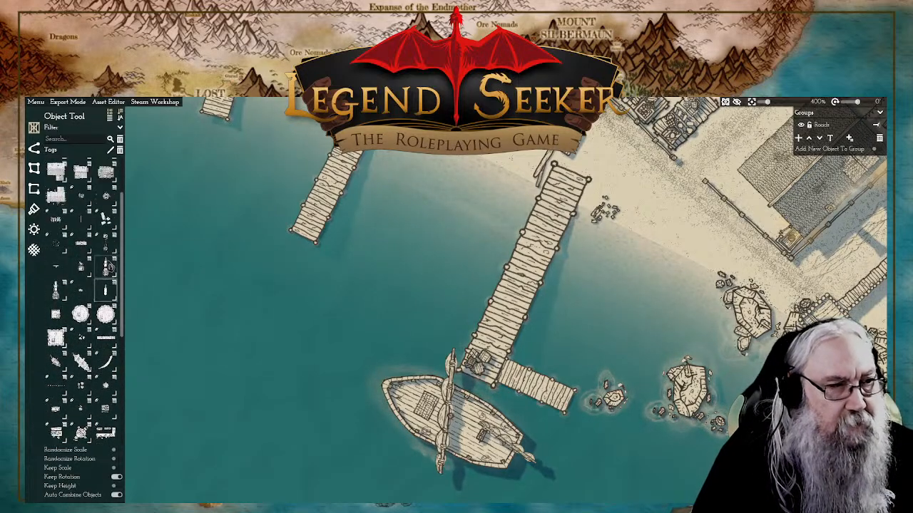
left_click(105, 268)
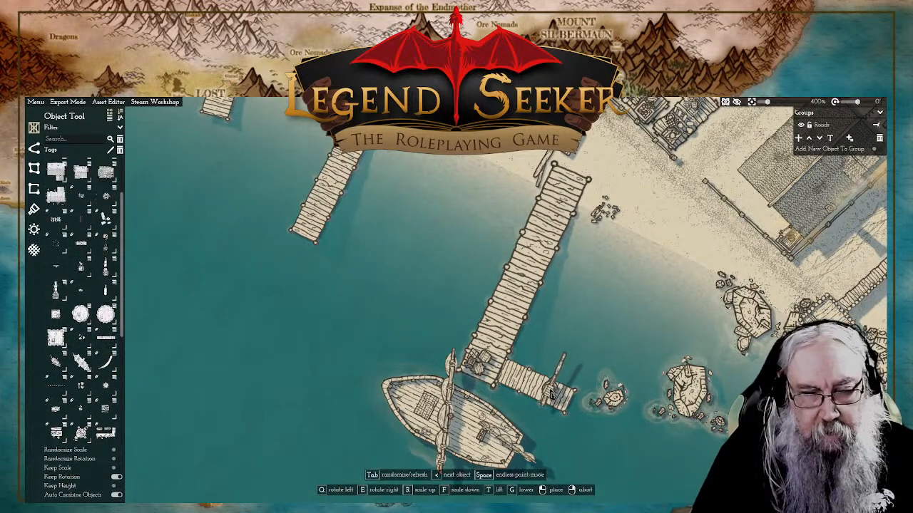
scroll(550, 393, "up", 4)
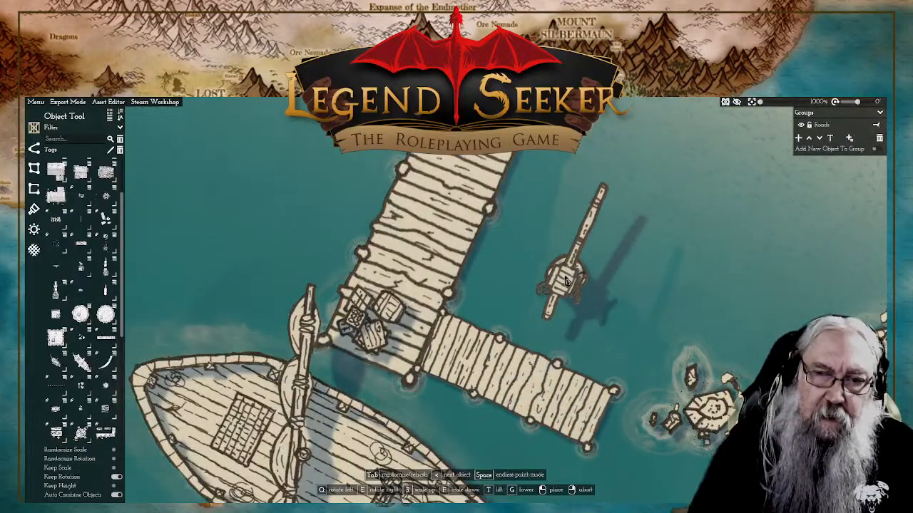
Step: Switch to the larger crane object and cycle its variants to the slim one carrying a load platform on its boom
key("Tab")
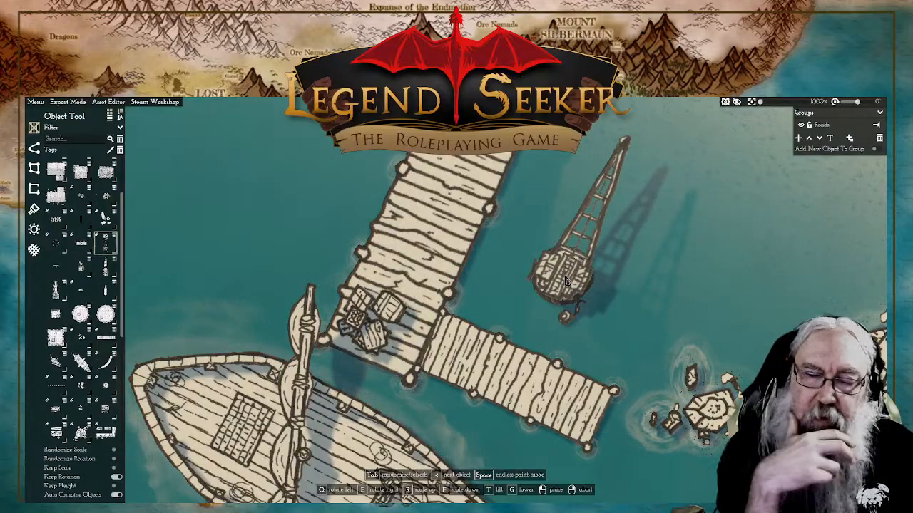
key("Tab")
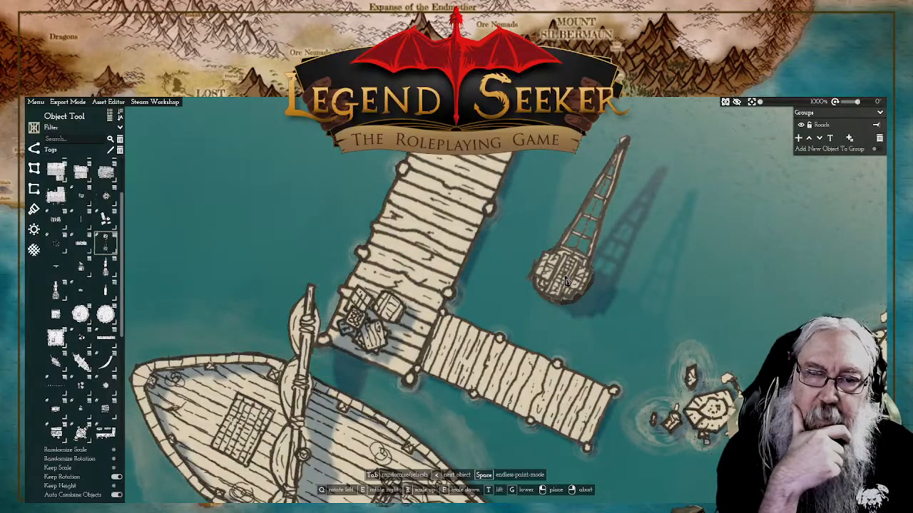
key("Tab")
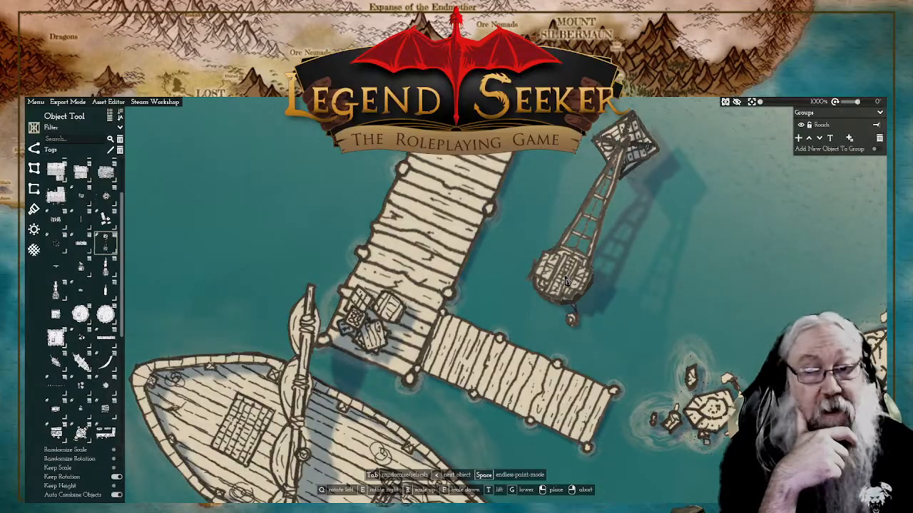
key("Tab")
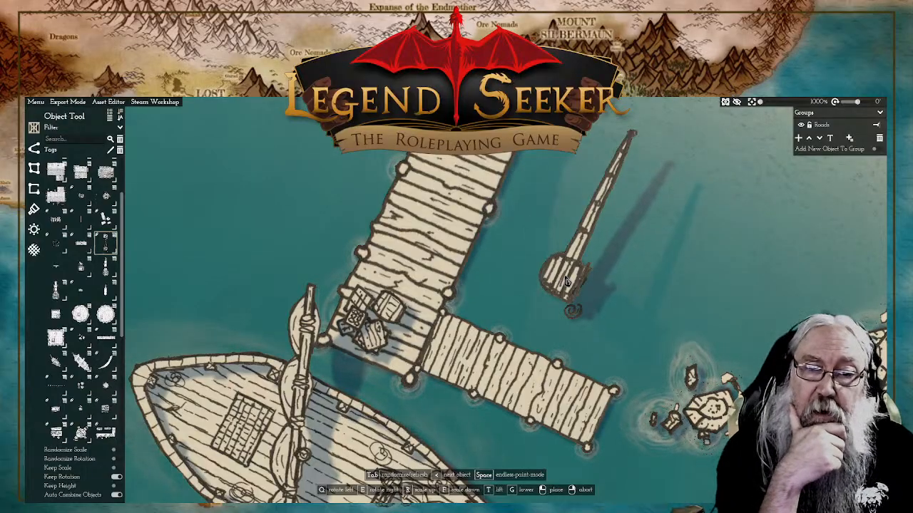
key("Tab")
key("Tab")
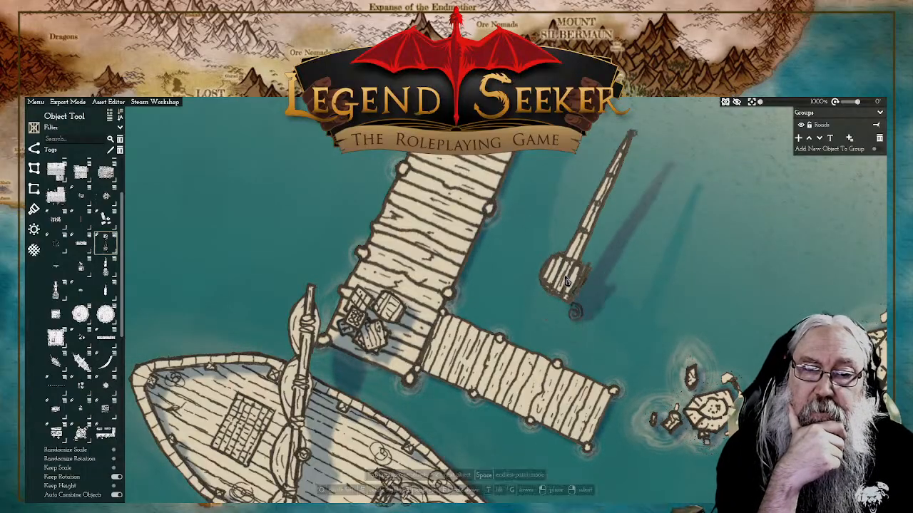
key("Tab")
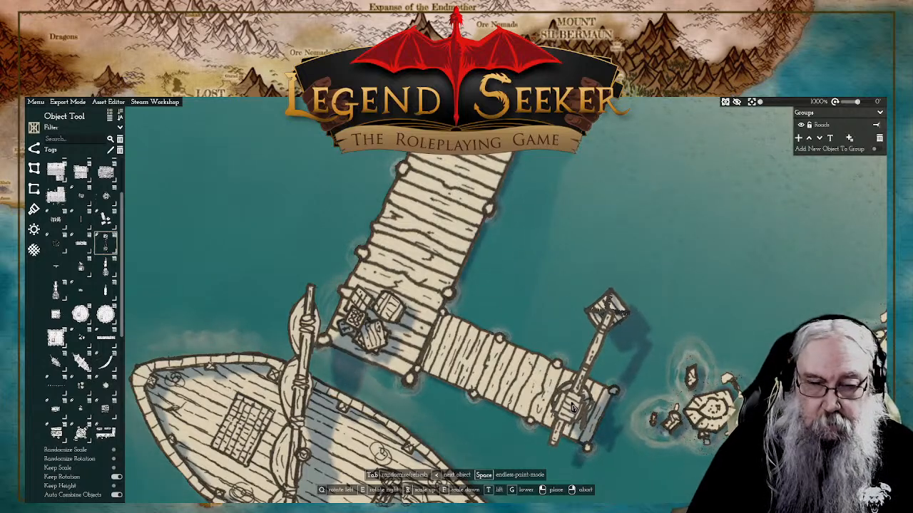
Step: Rotate the crane so its boom reaches out over the water and place it at the outer end of the side pier
key("q")
key("q")
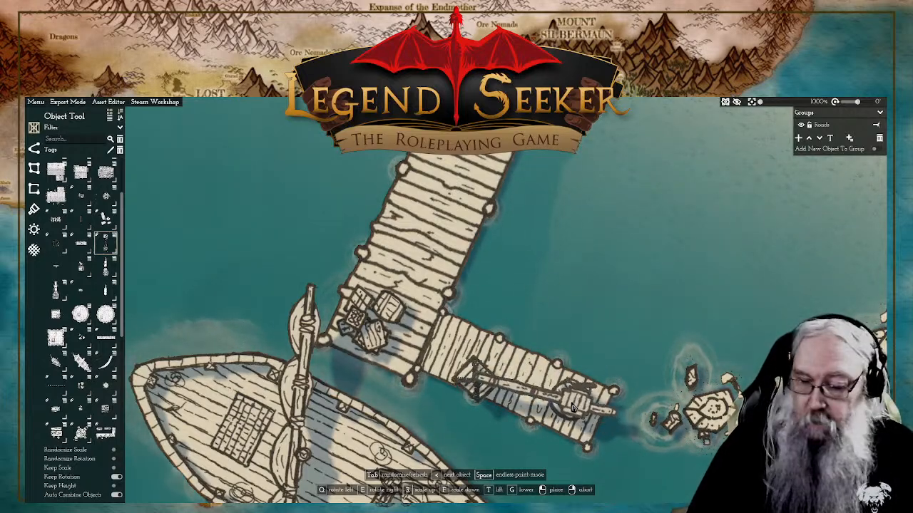
key("q")
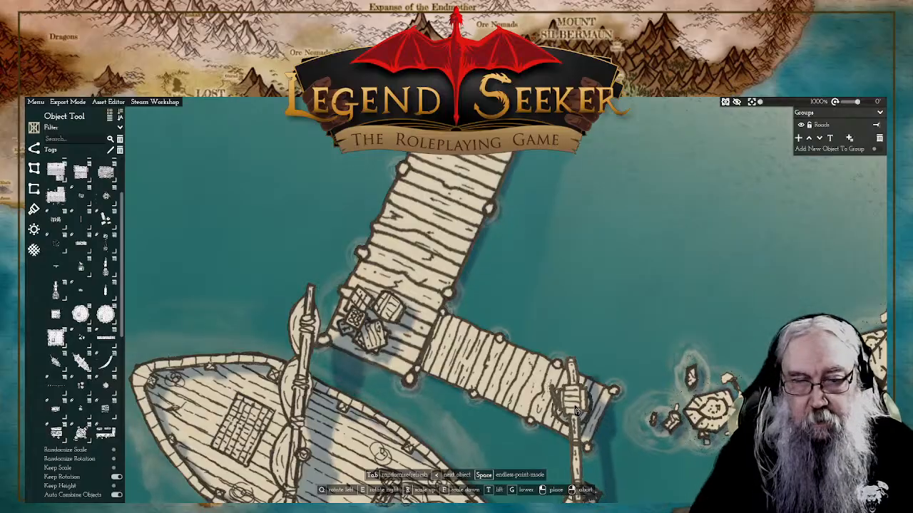
left_click_drag(575, 408, 571, 378)
key("s")
key("w")
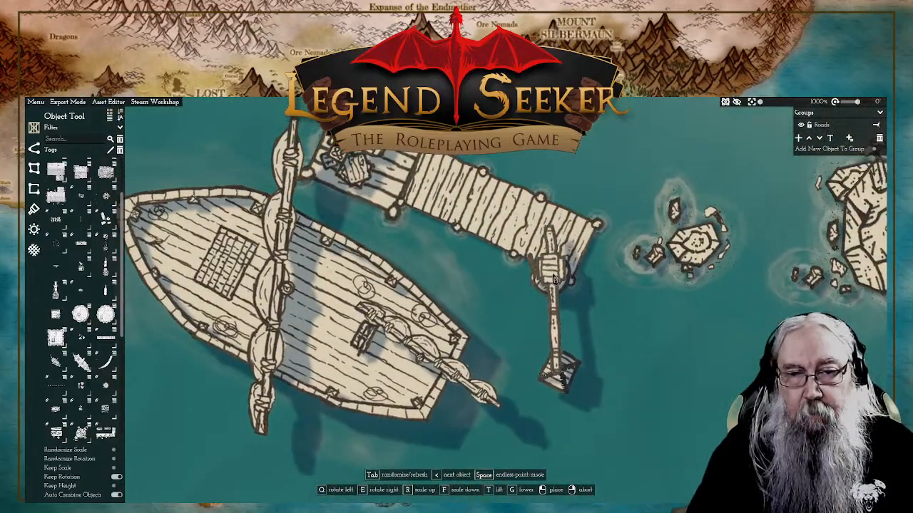
left_click(555, 239)
right_click(656, 326)
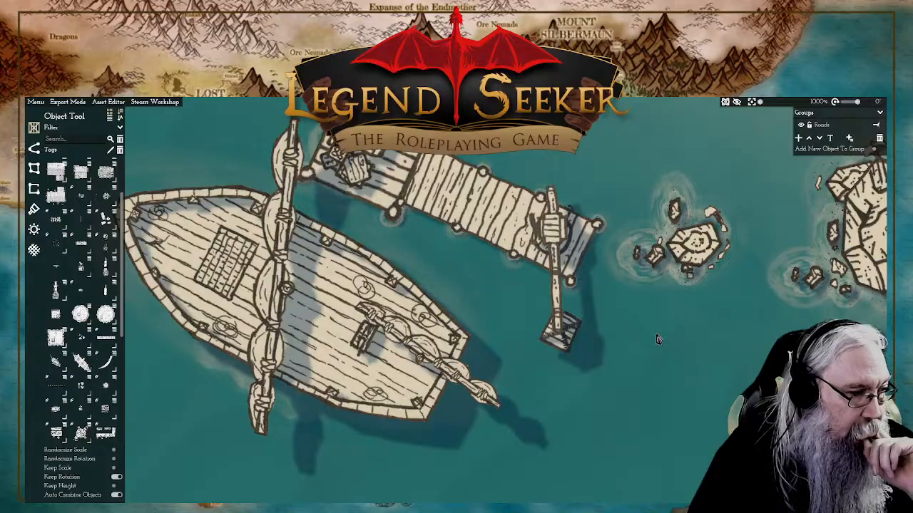
Step: Examine the harbour shoreline, the overall town layout and the water channel running along the outside of the town wall
scroll(658, 338, "down", 5)
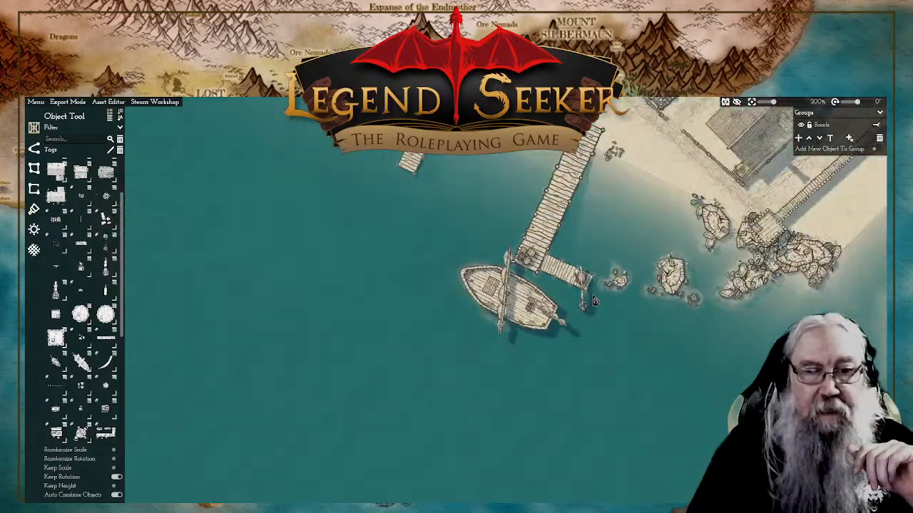
left_click_drag(596, 287, 598, 306)
left_click_drag(461, 281, 600, 346)
left_click_drag(452, 298, 441, 327)
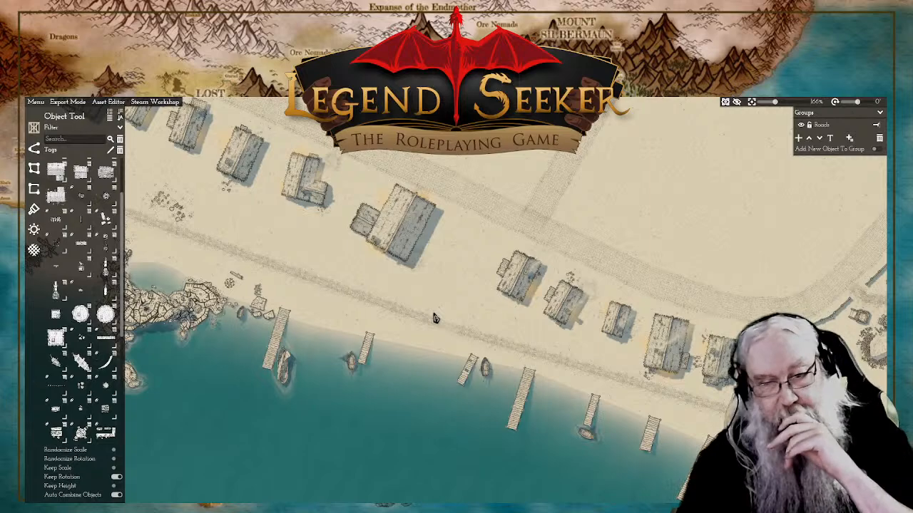
scroll(561, 363, "down", 5)
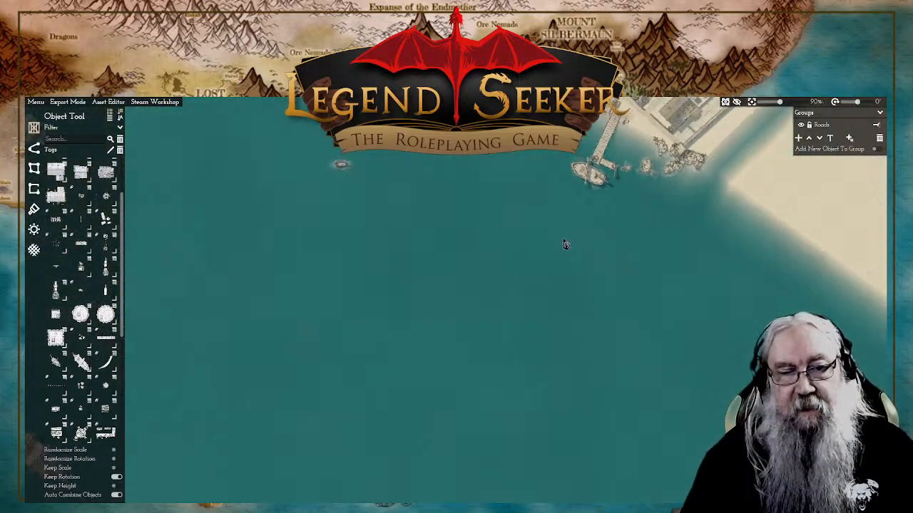
scroll(565, 246, "down", 5)
left_click_drag(511, 198, 523, 359)
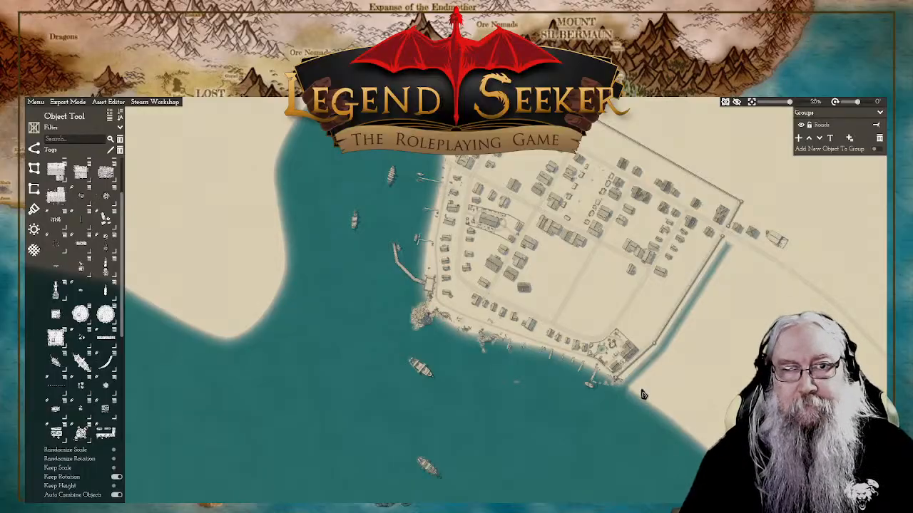
scroll(643, 394, "up", 4)
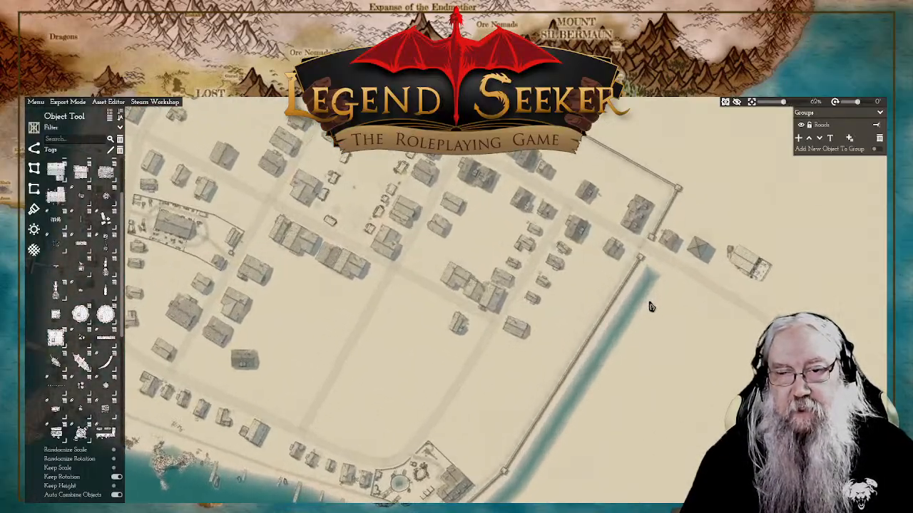
scroll(649, 306, "up", 10)
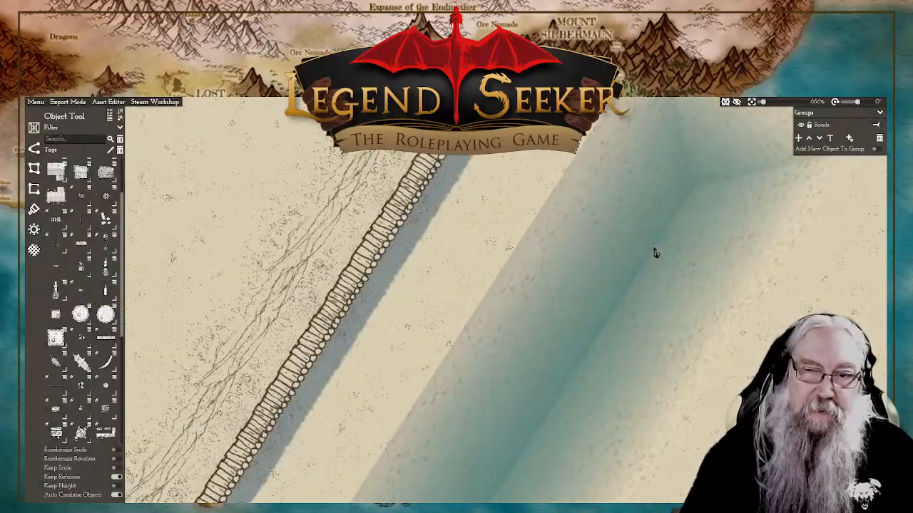
scroll(656, 253, "down", 10)
left_click_drag(577, 401, 684, 241)
left_click_drag(640, 338, 690, 258)
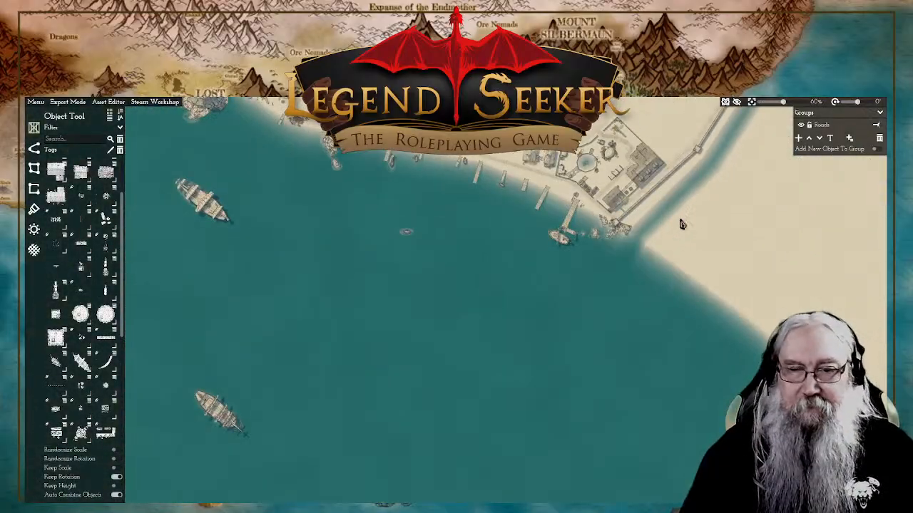
scroll(681, 224, "up", 5)
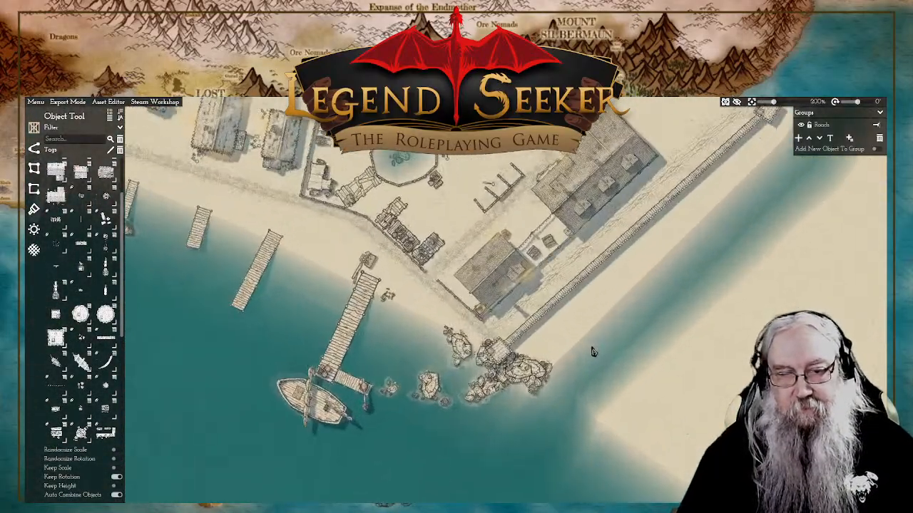
scroll(593, 352, "up", 3)
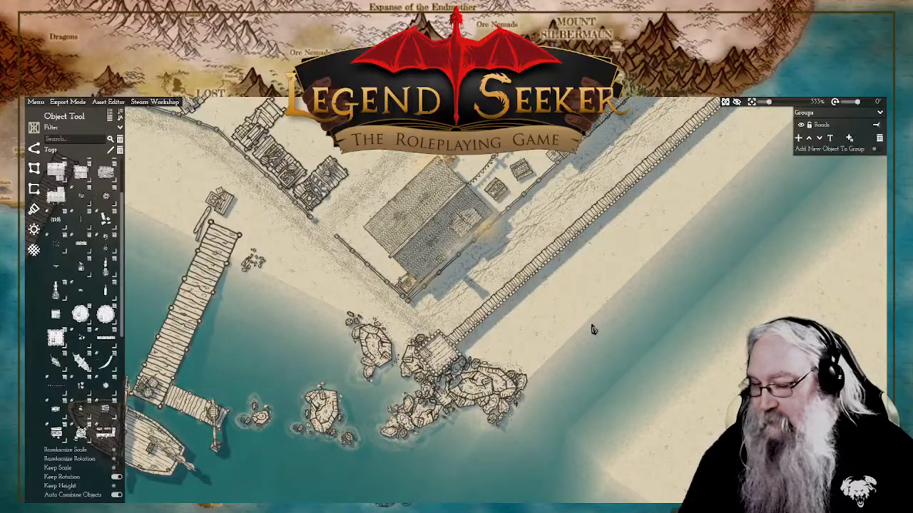
Step: Pick the rock object from the library and place a small rock cluster on the shore beside the long pier south of the road
left_click_drag(513, 359, 577, 380)
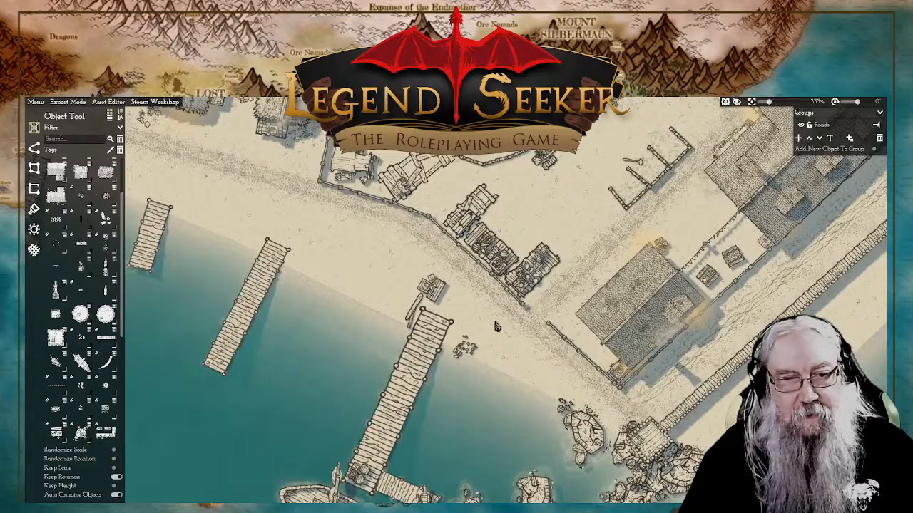
left_click_drag(495, 358, 548, 311)
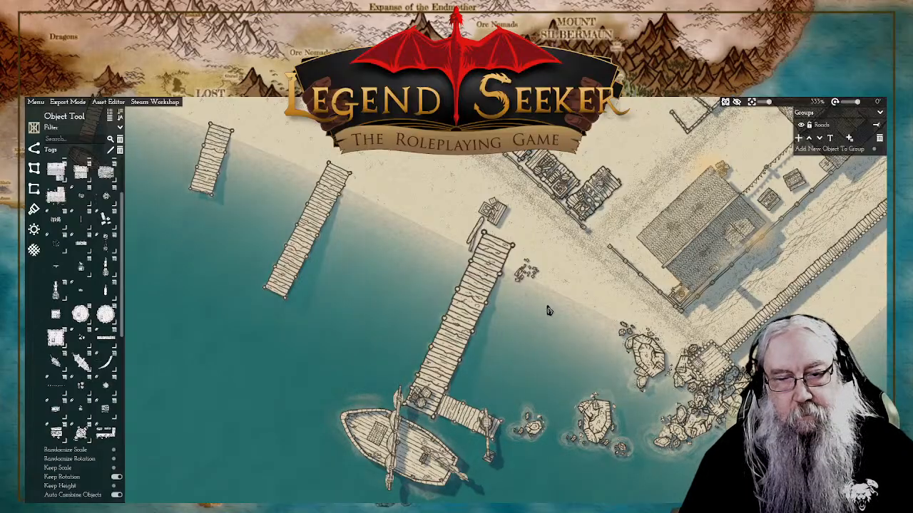
left_click_drag(536, 262, 606, 381)
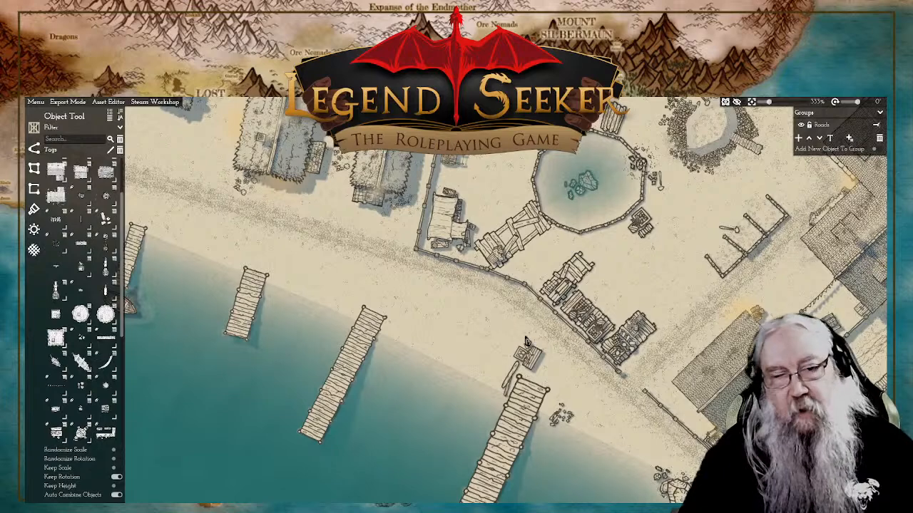
left_click_drag(527, 342, 606, 365)
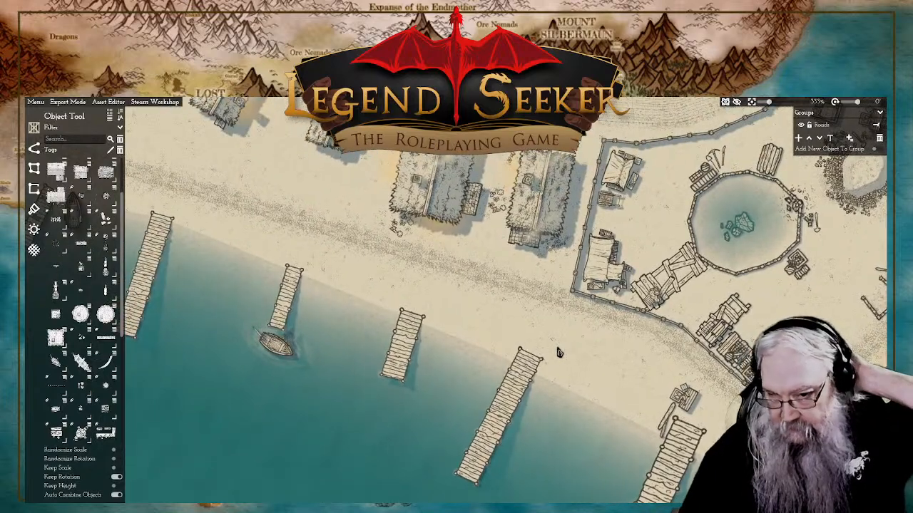
scroll(559, 352, "up", 2)
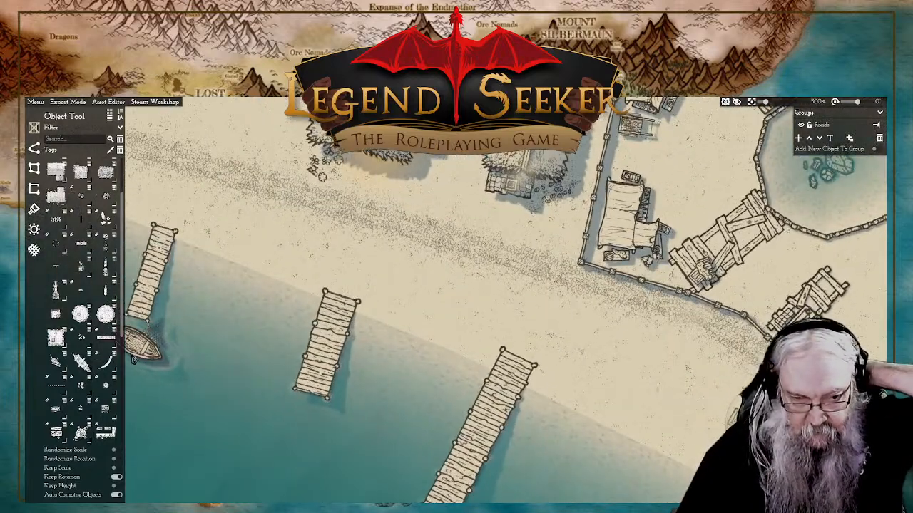
scroll(103, 214, "up", 2)
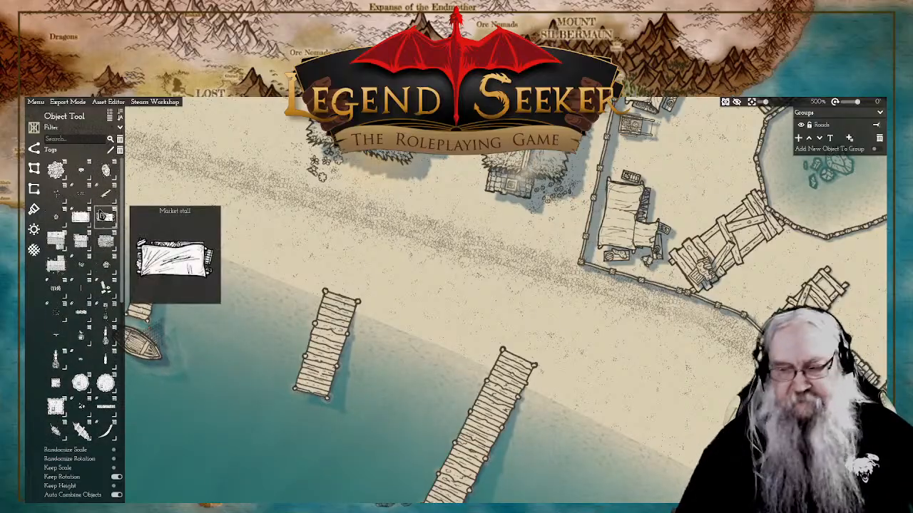
left_click(104, 214)
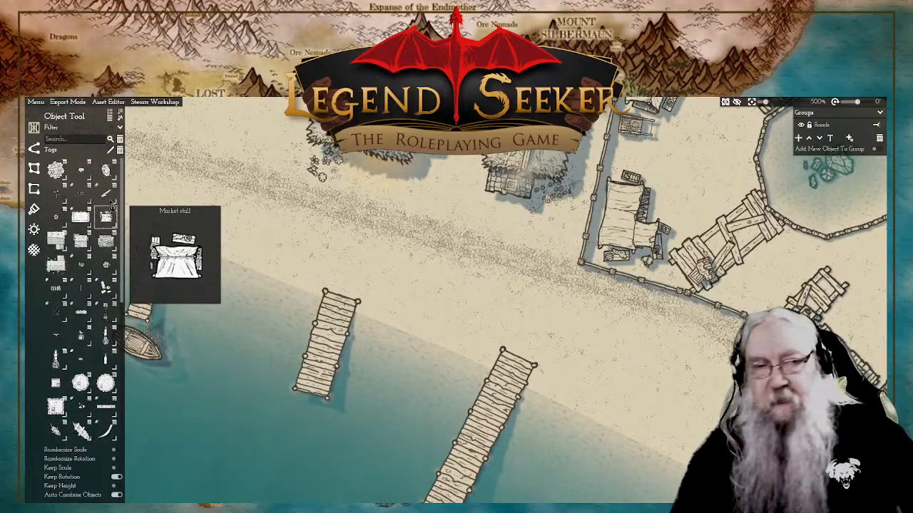
left_click(105, 169)
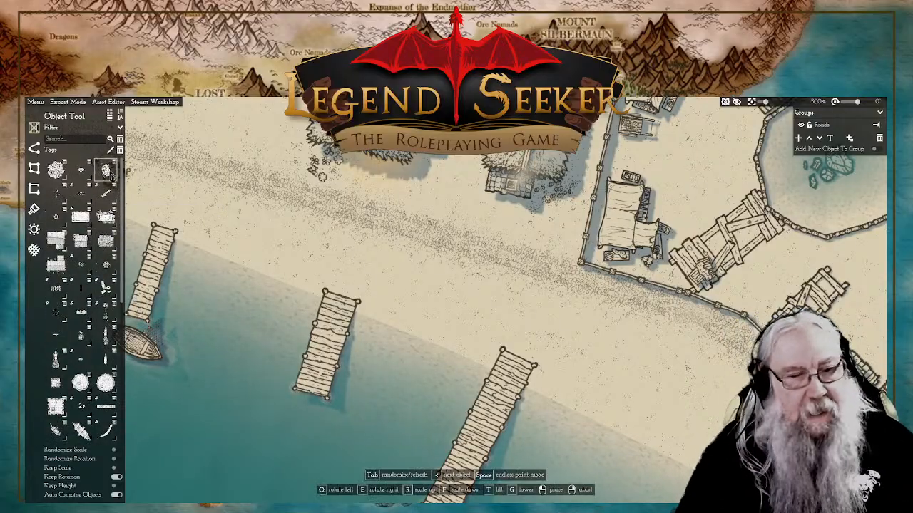
left_click(553, 405)
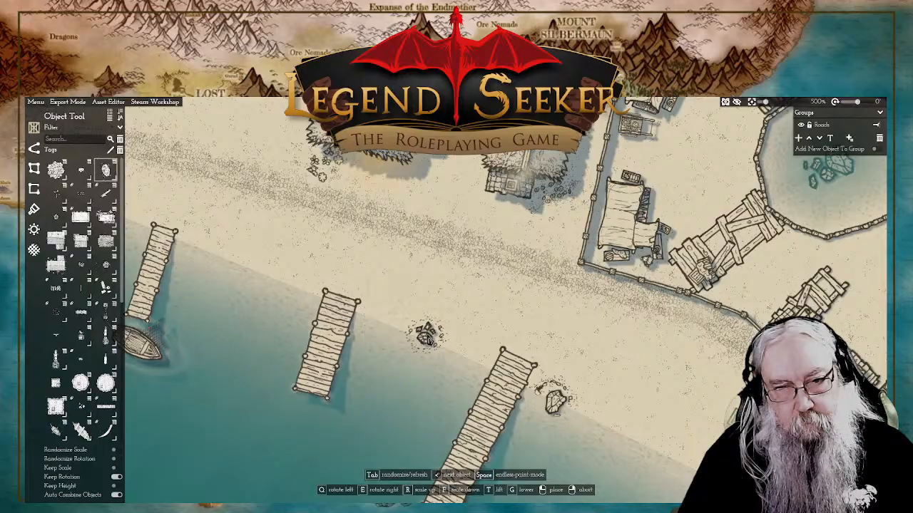
Step: Cycle the rock variants to the large boulder and place it at the waterline on the other side of the same pier
key("Tab")
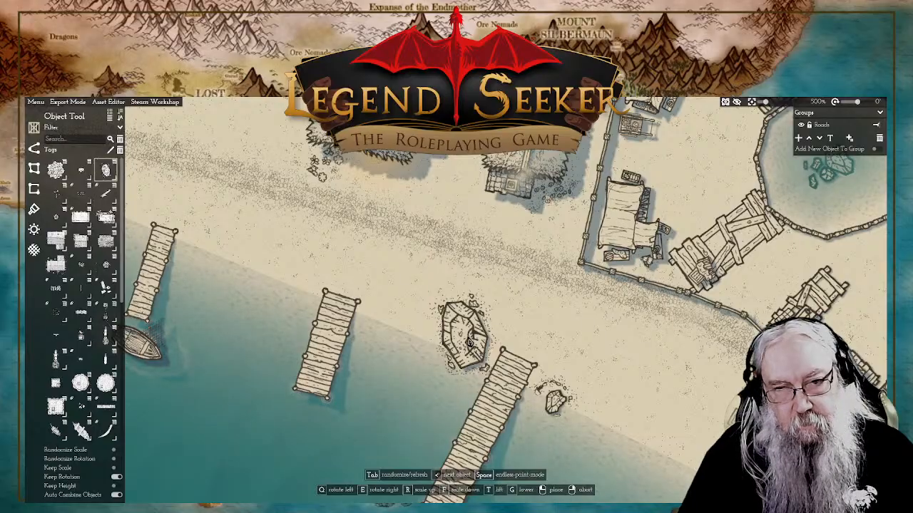
key("Tab")
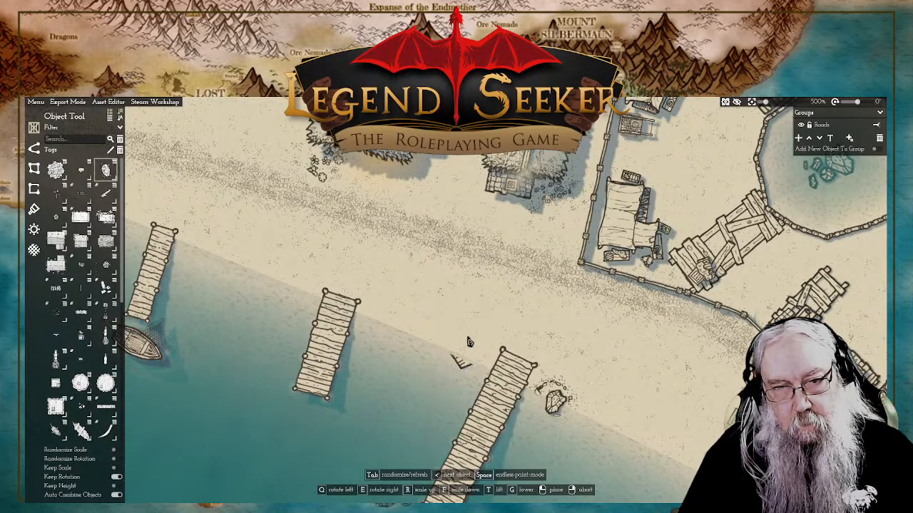
key("Tab")
left_click(469, 343)
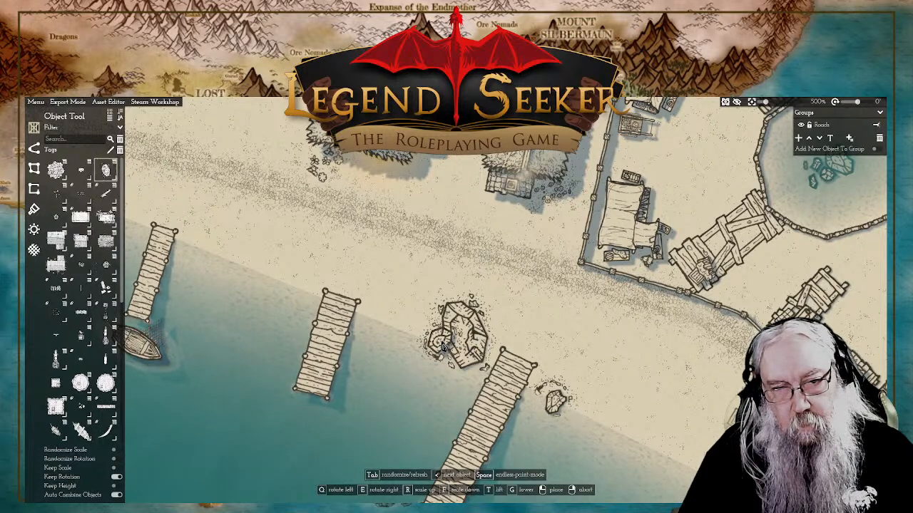
Step: Cycle to a smaller rock variant, rotate it and place it on the water side of the large boulder
key("Tab")
key("Tab")
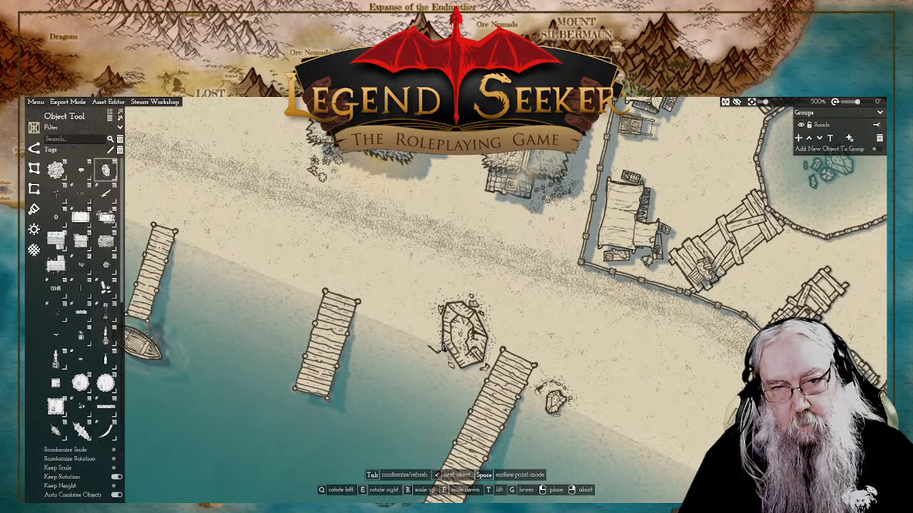
key("Tab")
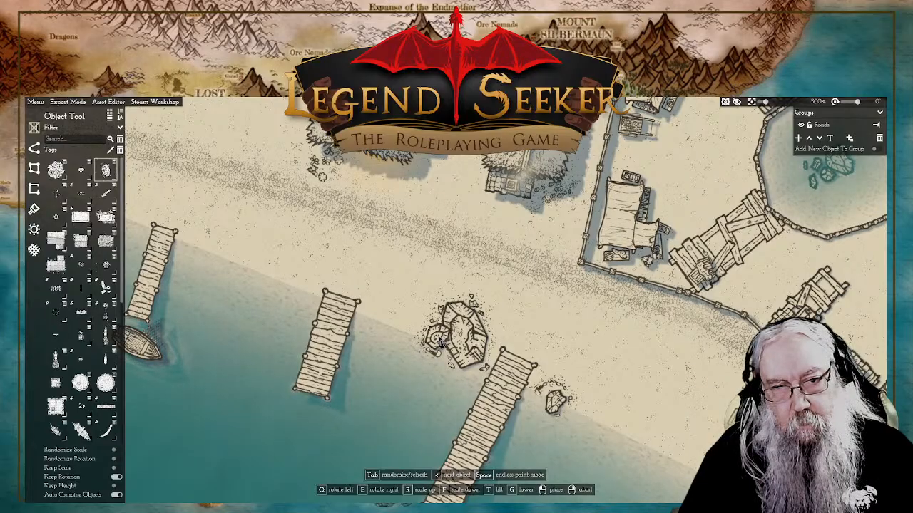
key("e")
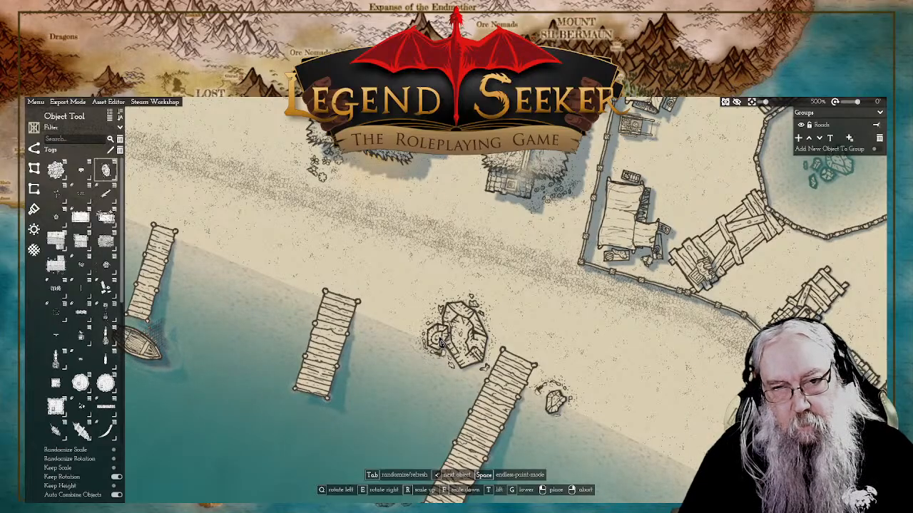
key("e")
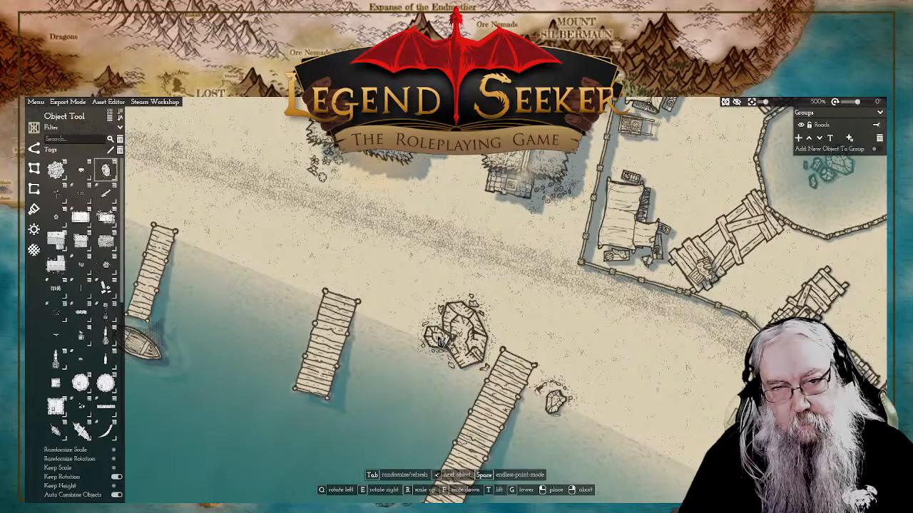
key("e")
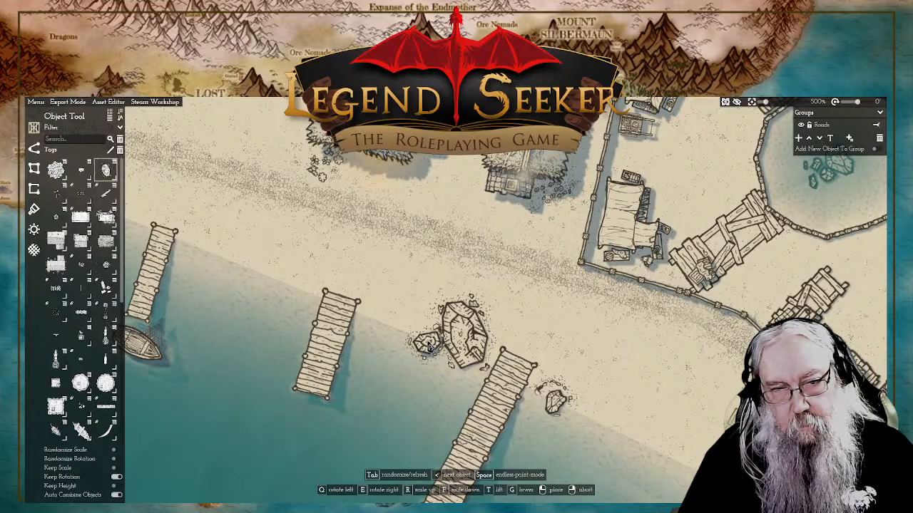
left_click(429, 347)
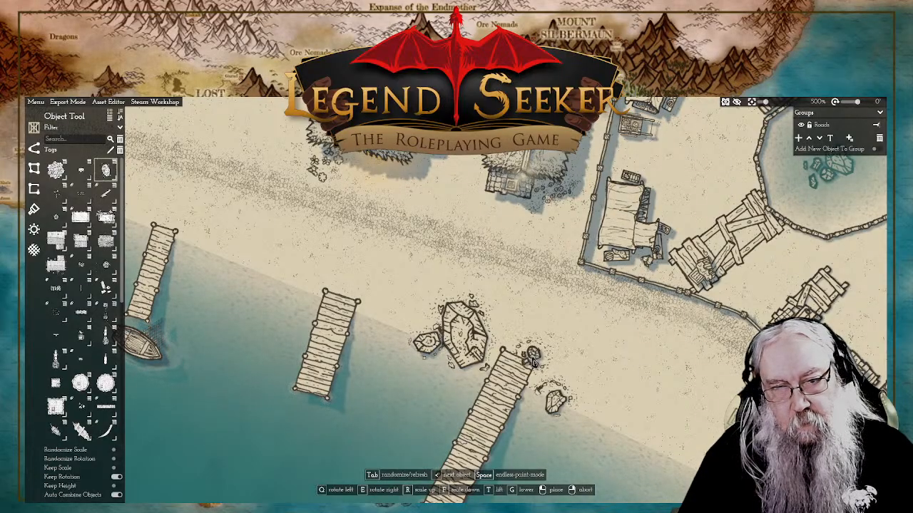
Step: Rotate and place another small rock beside the first rock cluster near the pier, and switch it to a different variant
key("e")
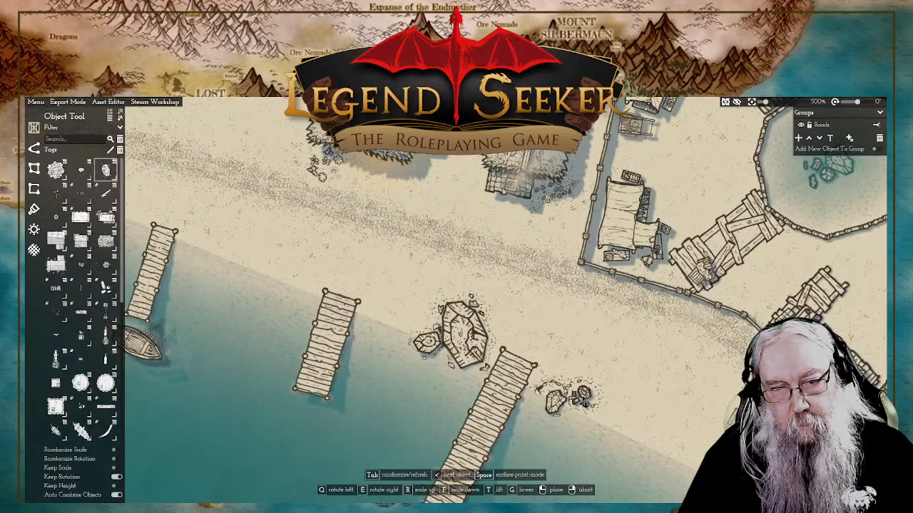
left_click(584, 400)
right_click(612, 396)
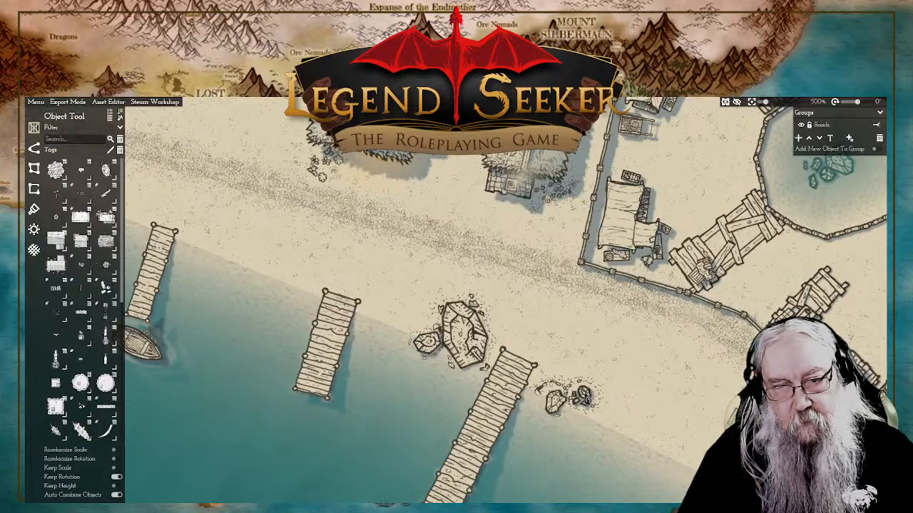
left_click(583, 397)
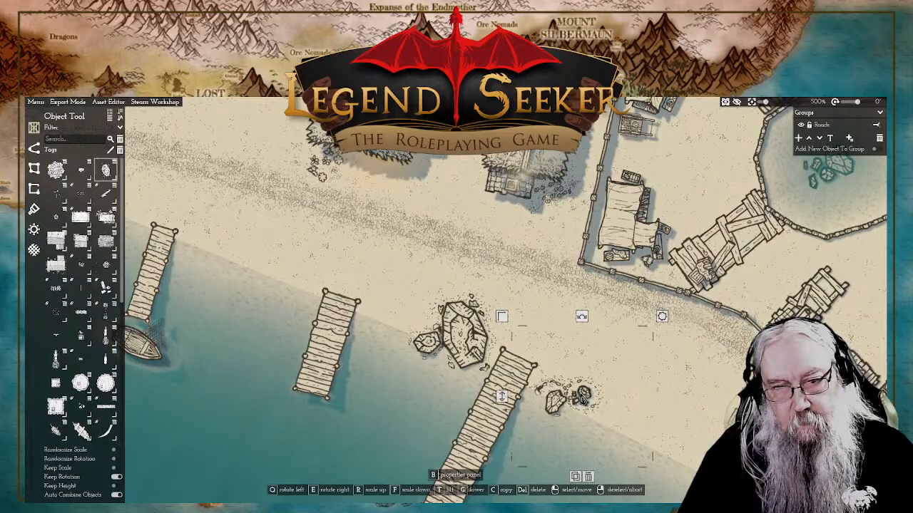
key("Delete")
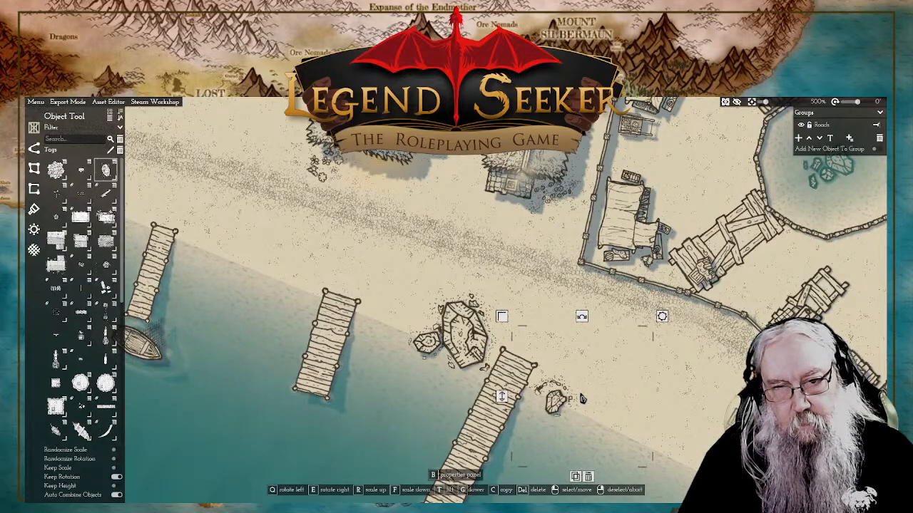
left_click(582, 397)
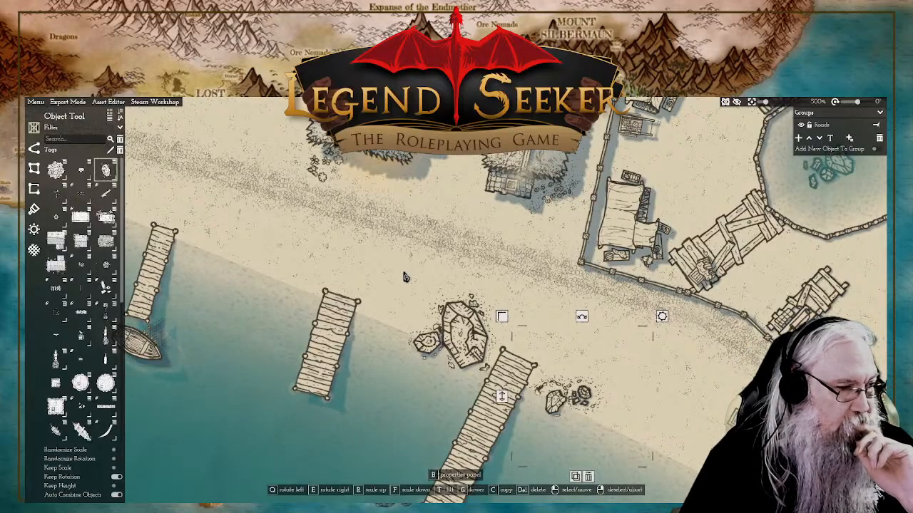
Step: Examine the waterfront road, the shoreline with its piers and rocks, and the available path styles
left_click_drag(457, 204, 442, 296)
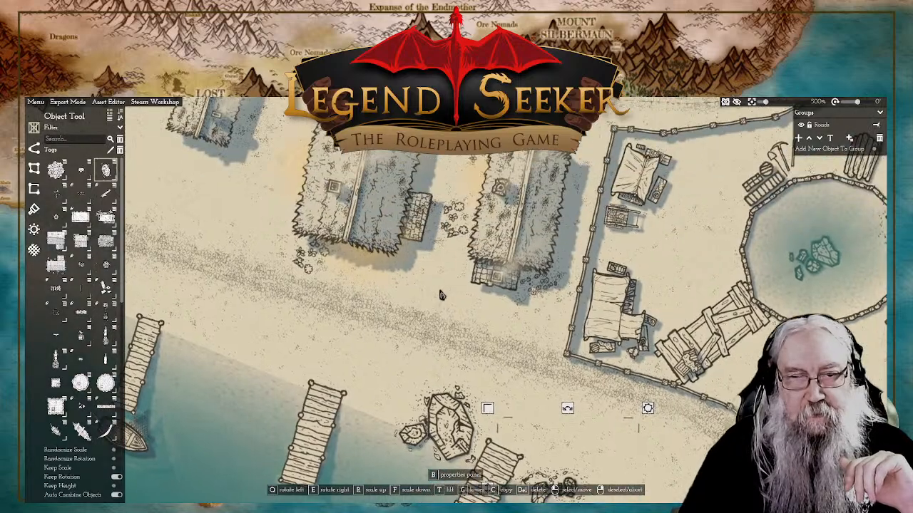
left_click(445, 300)
scroll(478, 326, "down", 10)
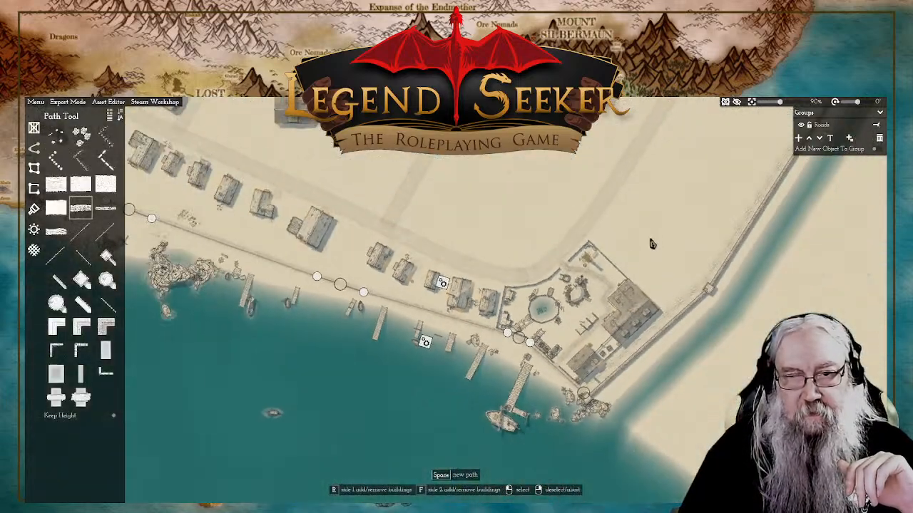
left_click_drag(505, 228, 572, 214)
scroll(513, 266, "down", 1)
scroll(597, 272, "up", 6)
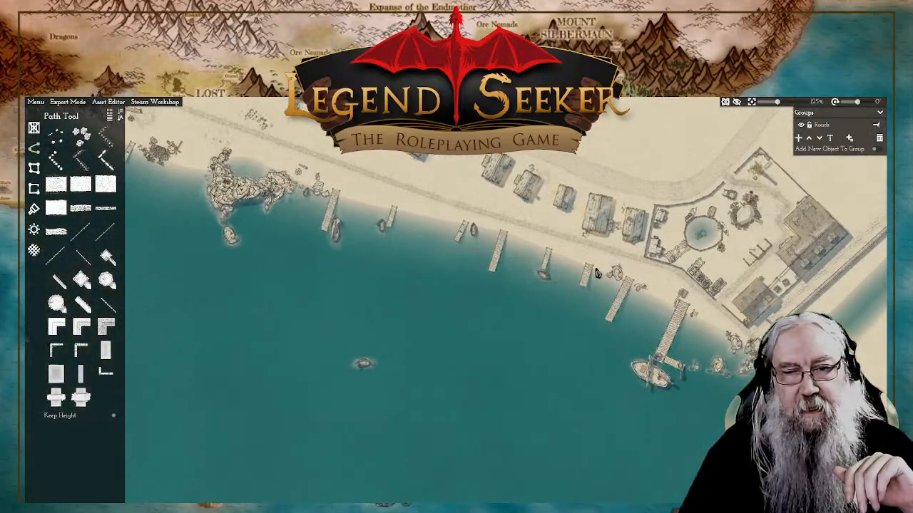
scroll(602, 271, "up", 5)
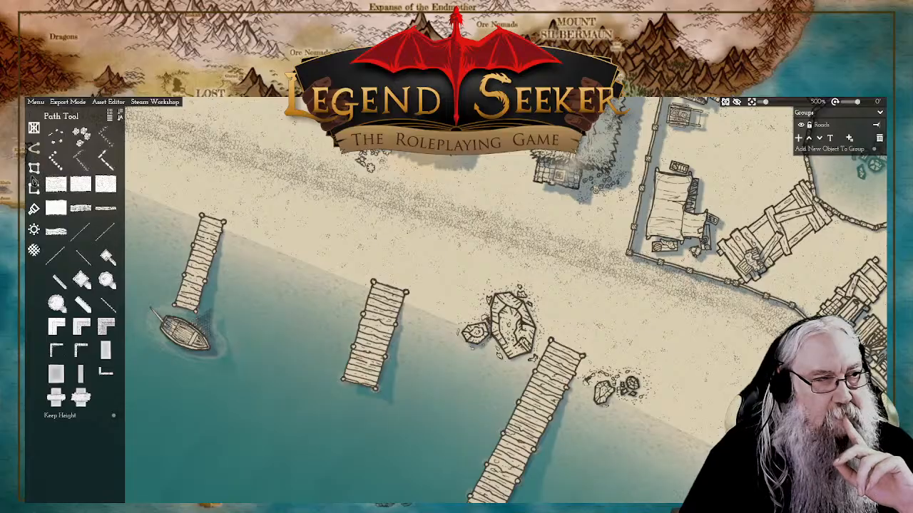
left_click(34, 167)
left_click(34, 148)
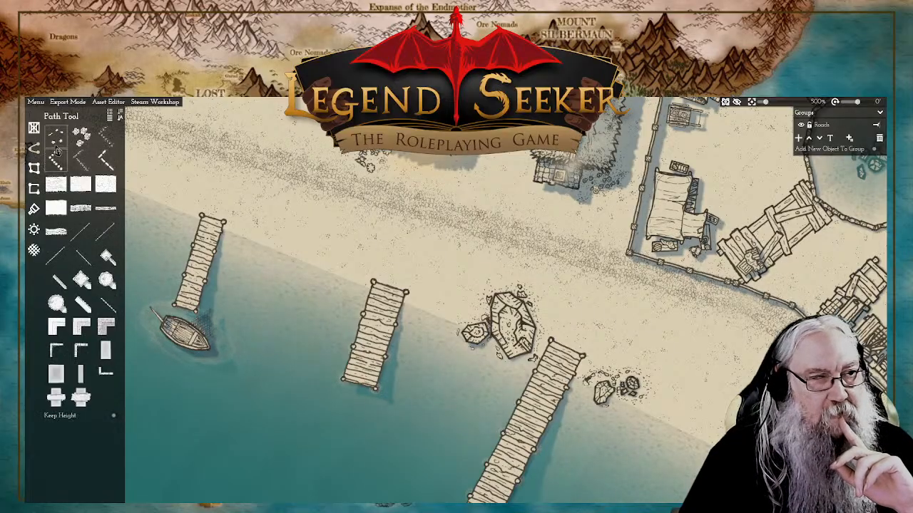
Step: Switch from paths to placing objects and bring the thatched huts above the waterfront road into view
left_click(33, 128)
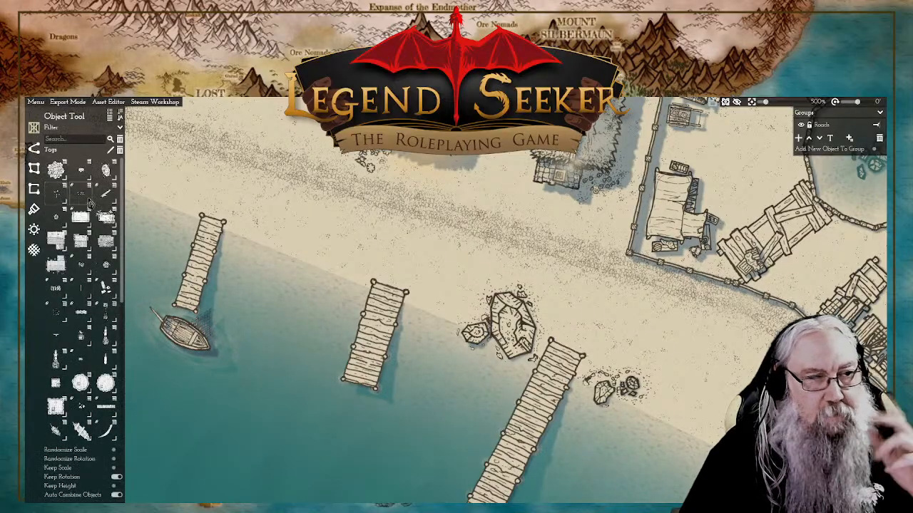
mouse_move(108, 220)
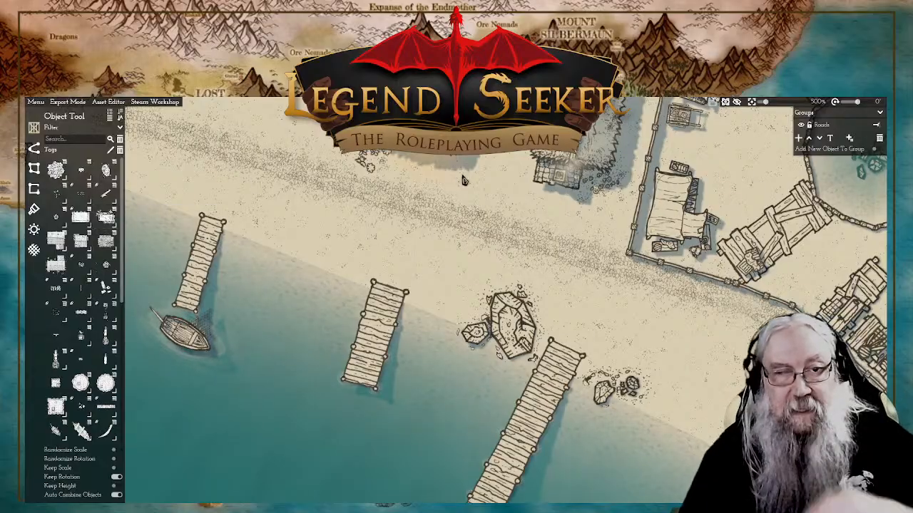
left_click_drag(387, 235, 467, 272)
left_click_drag(401, 220, 625, 357)
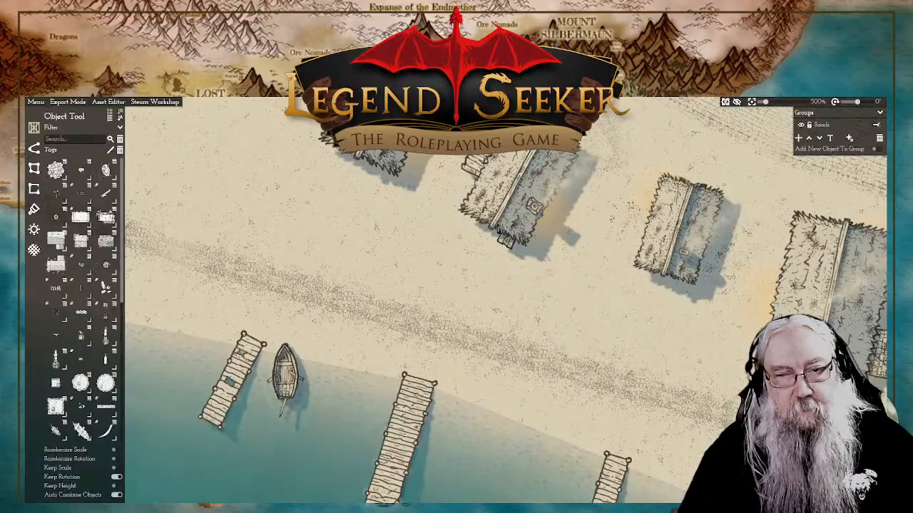
left_click_drag(778, 371, 574, 305)
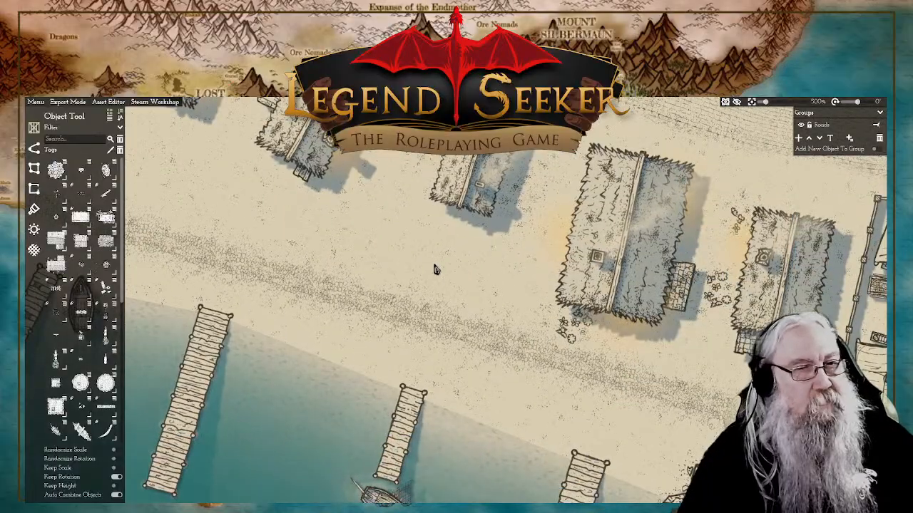
left_click(105, 432)
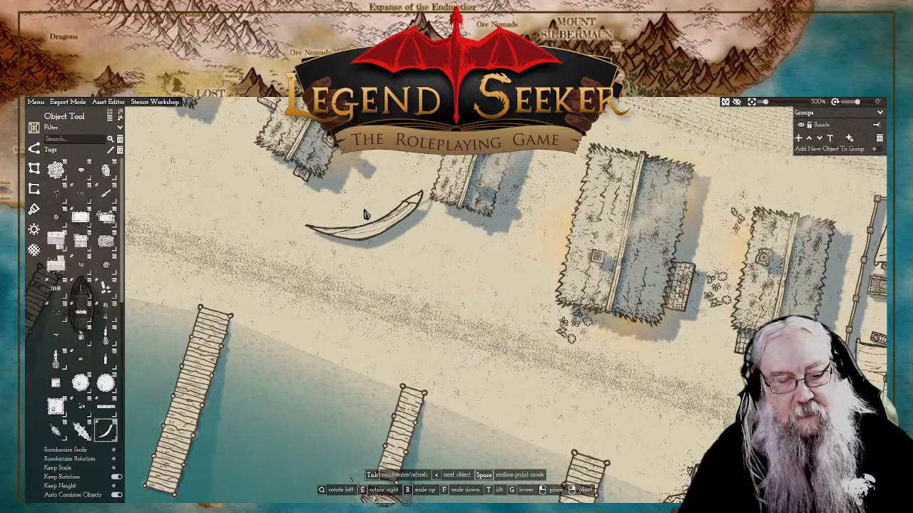
key("e")
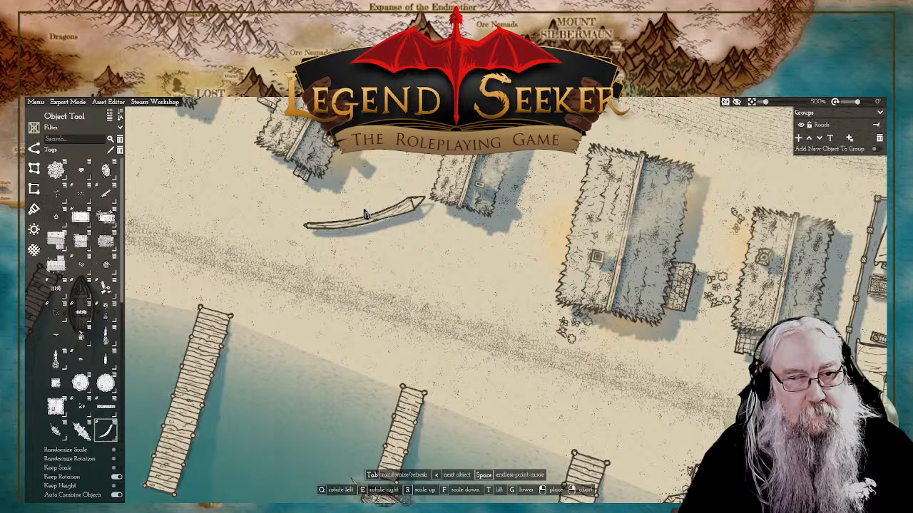
key("Tab")
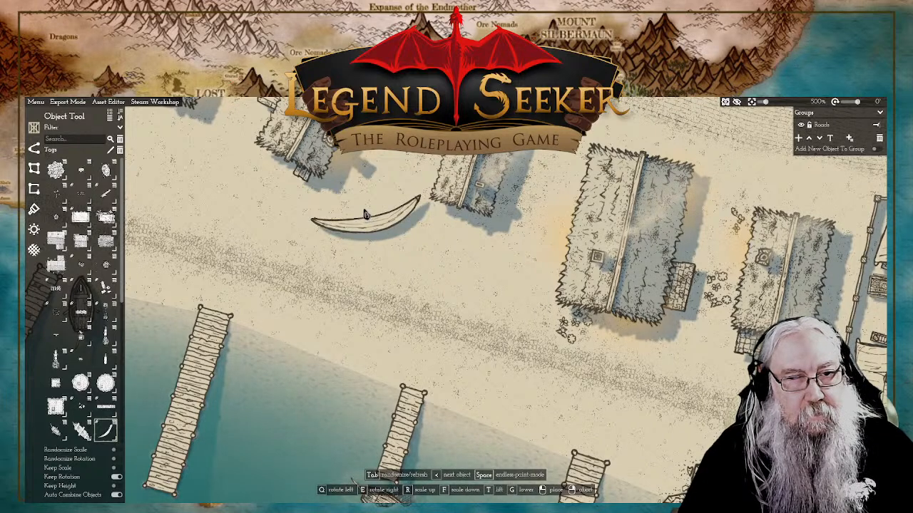
key("Tab")
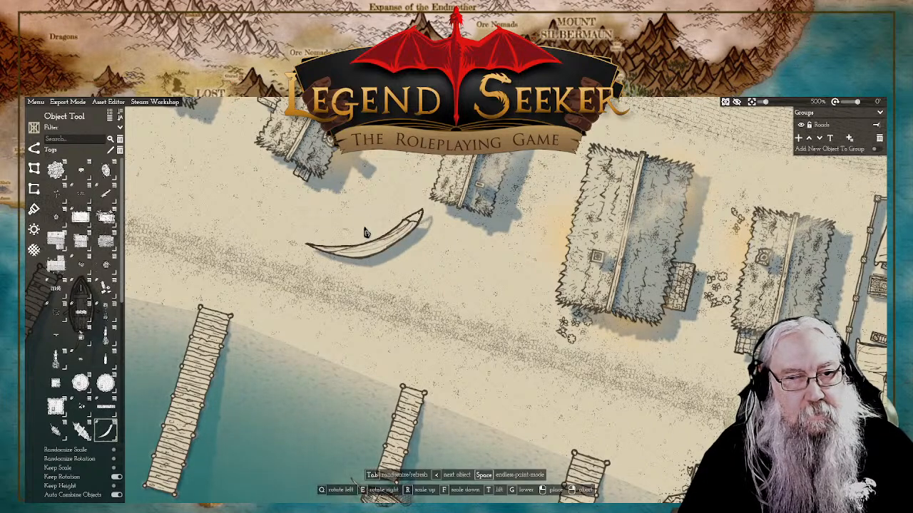
right_click(366, 233)
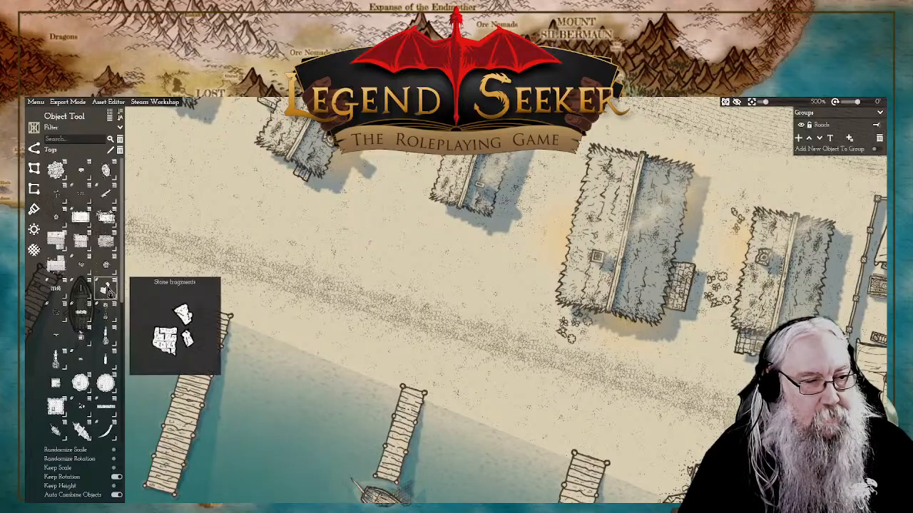
Step: Place a loaded handcart, scaled down and rotated with its shafts pointing west, on the sand between the small hut and the waterfront road
left_click(57, 360)
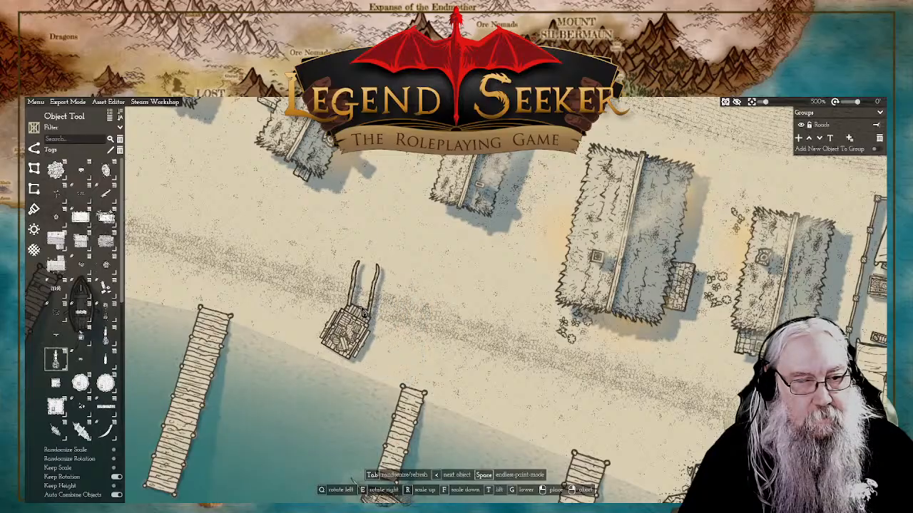
key("q")
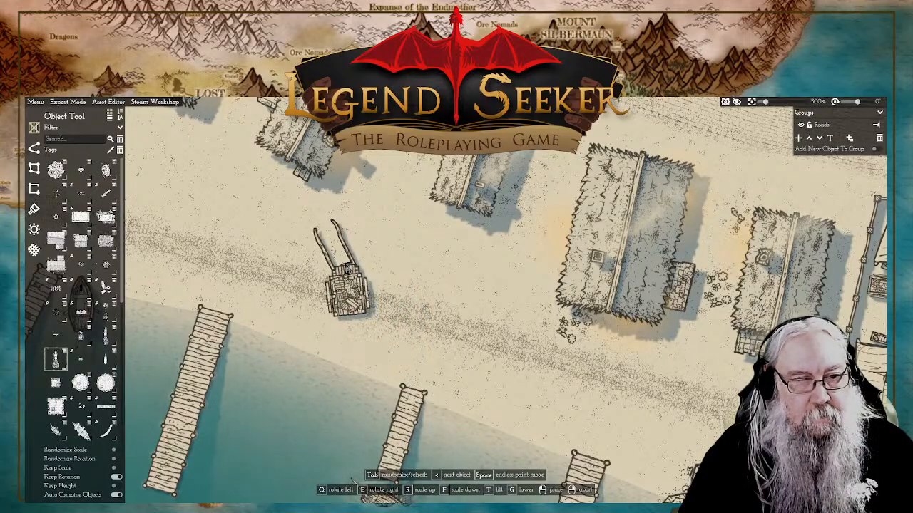
key("f")
key("q")
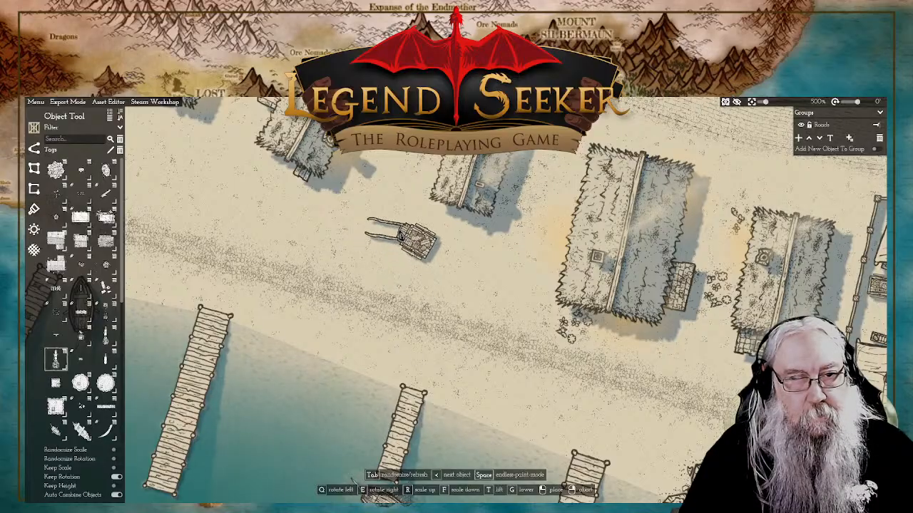
key("r")
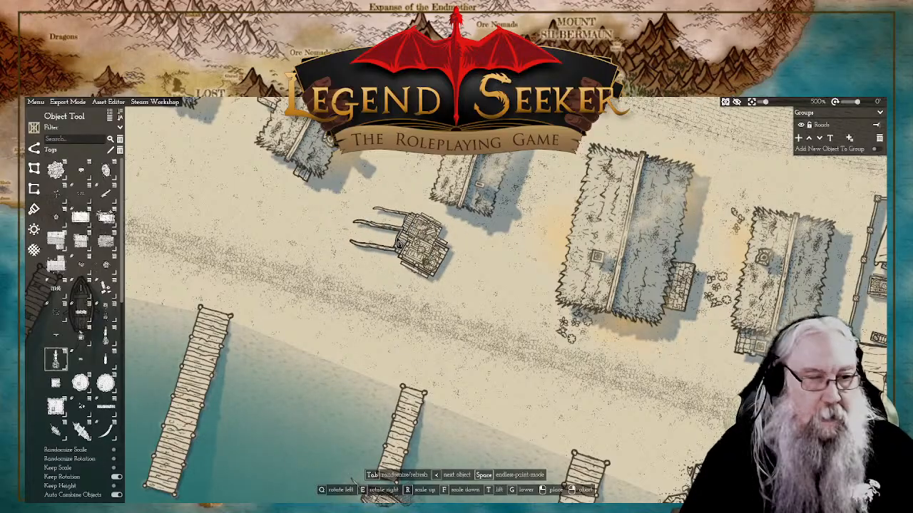
right_click(423, 244)
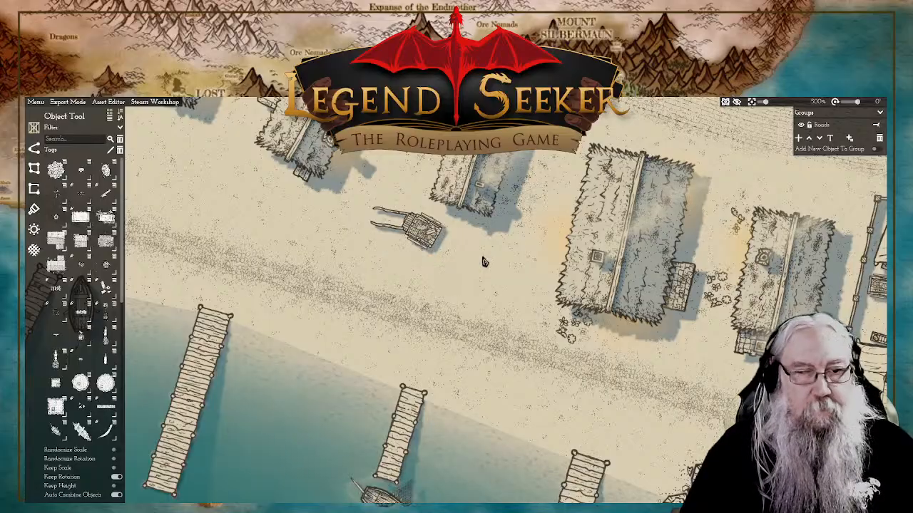
Step: Pick up the Water source object and carry it to the walled yard with the round pond
left_click_drag(484, 262, 436, 218)
scroll(483, 304, "down", 10)
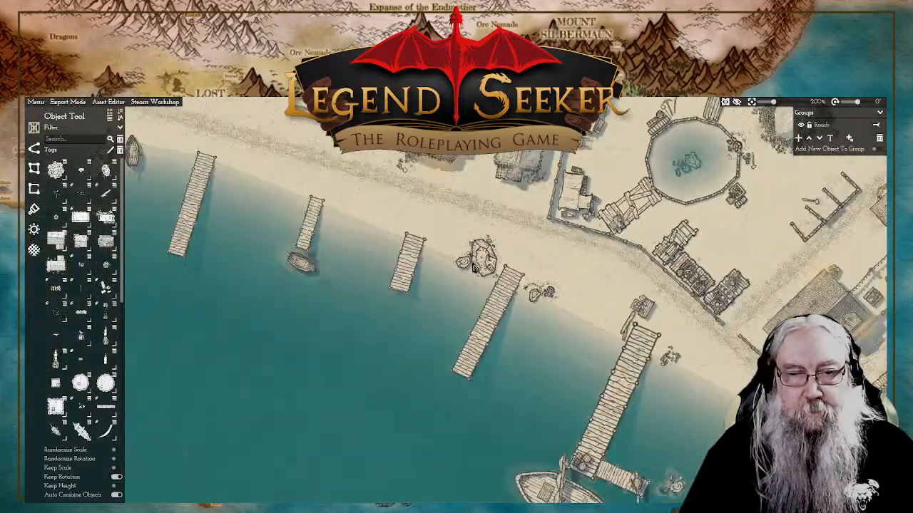
scroll(451, 264, "up", 10)
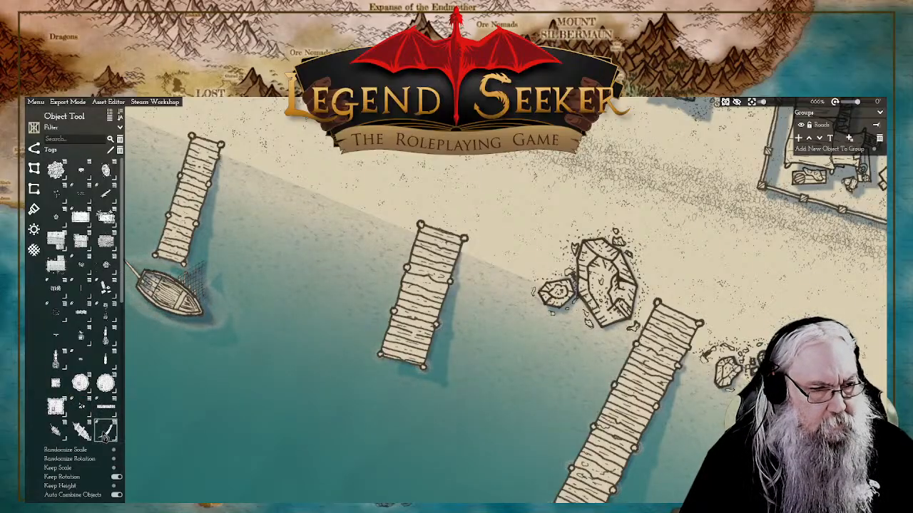
scroll(105, 427, "down", 5)
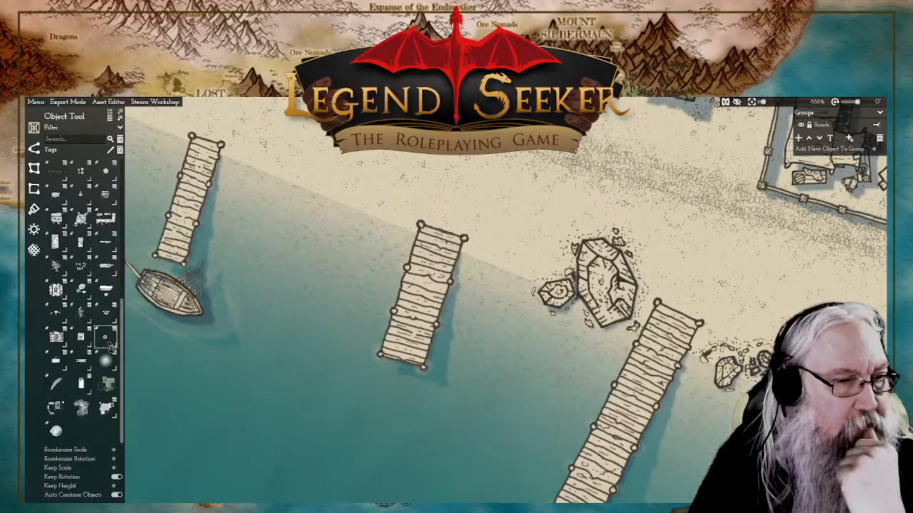
mouse_move(111, 347)
mouse_move(103, 319)
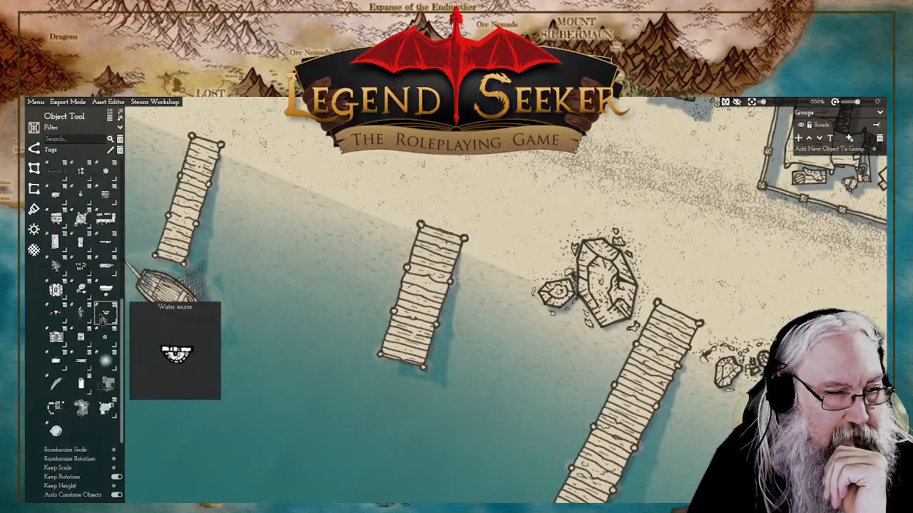
left_click(103, 319)
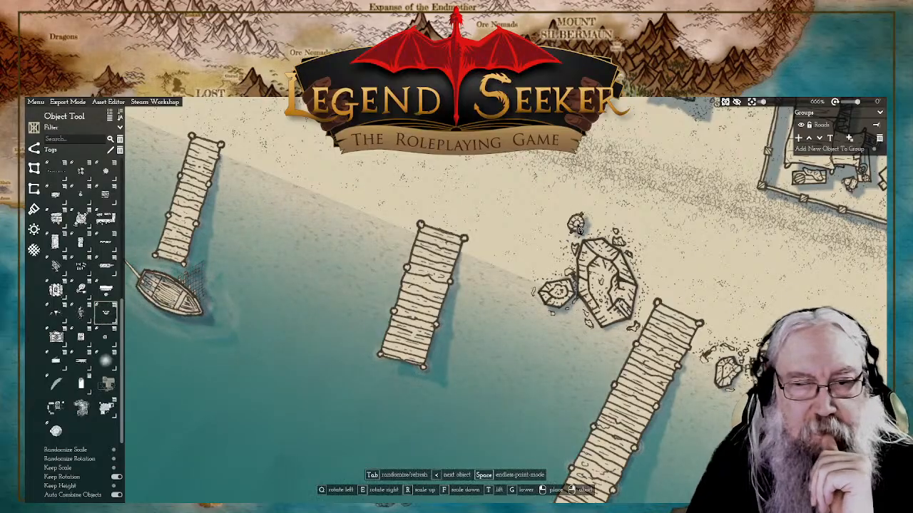
scroll(605, 179, "down", 6)
left_click_drag(827, 122, 545, 327)
scroll(519, 346, "up", 4)
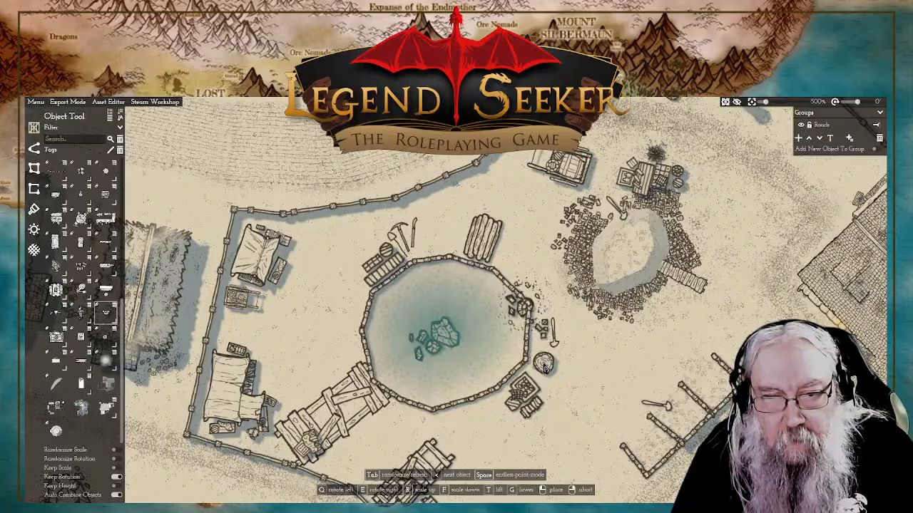
scroll(553, 368, "down", 1)
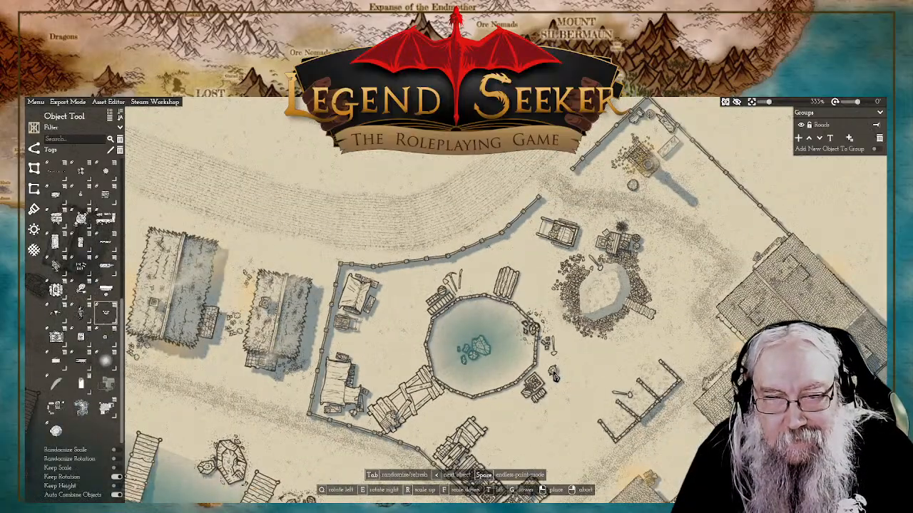
Step: Cycle the water source to its round ringed variant and place it enlarged between the pond and the tents in the walled yard
key("Tab")
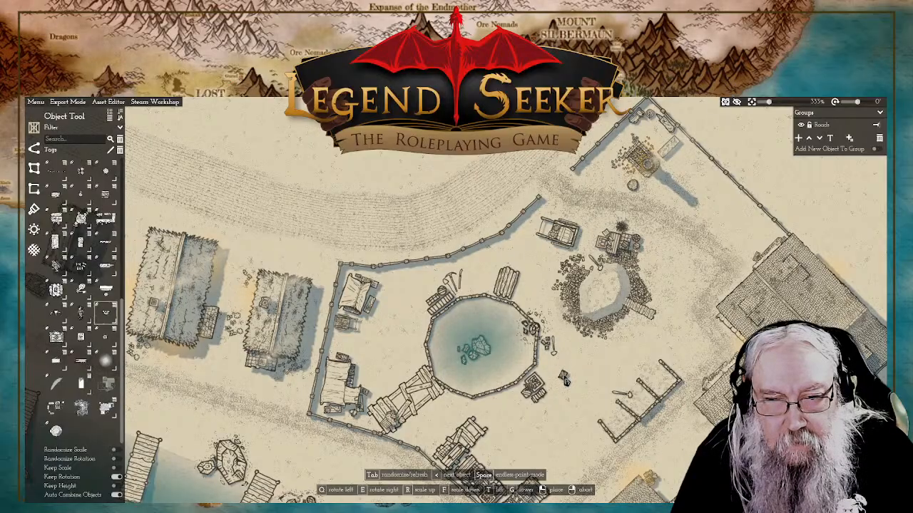
scroll(563, 380, "up", 2)
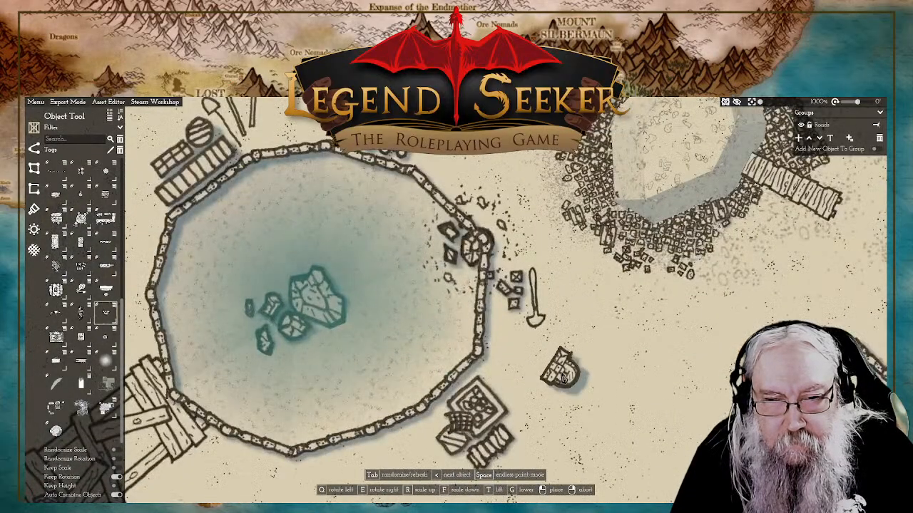
key("Tab")
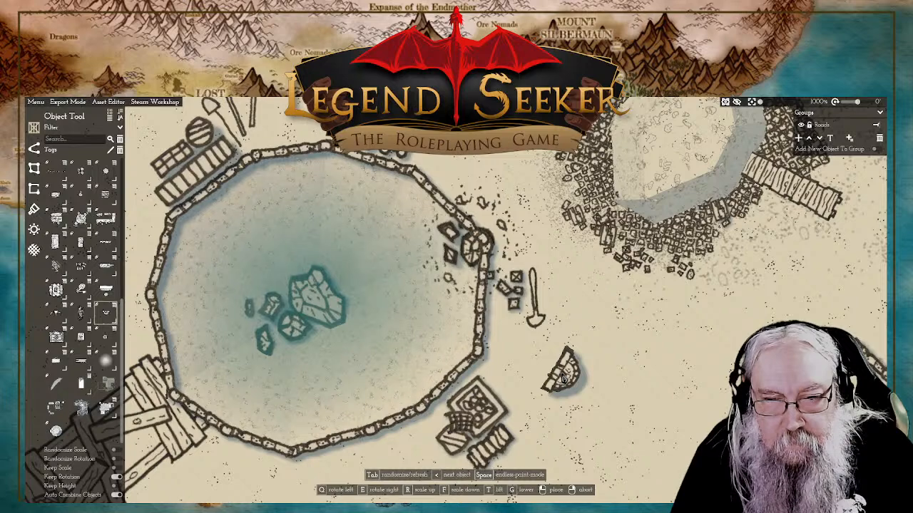
key("Tab")
key("Tab")
key("Tab")
key("Tab")
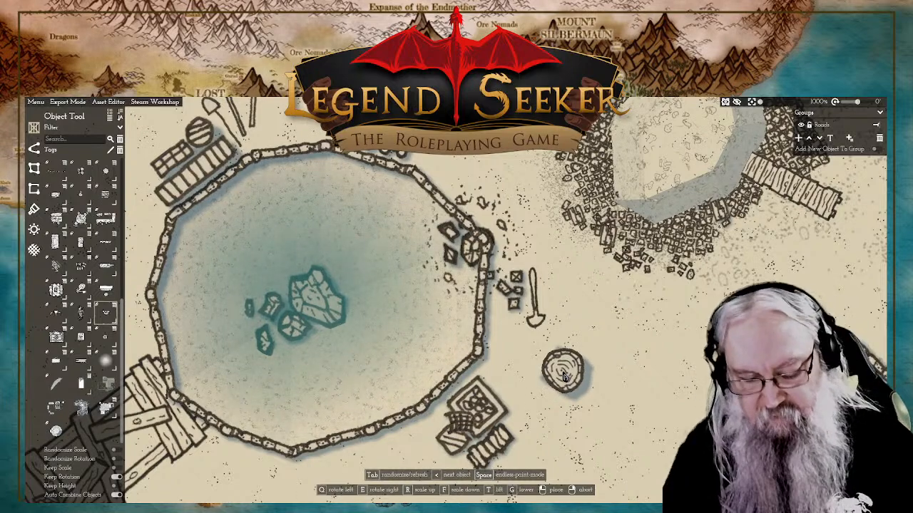
key("r")
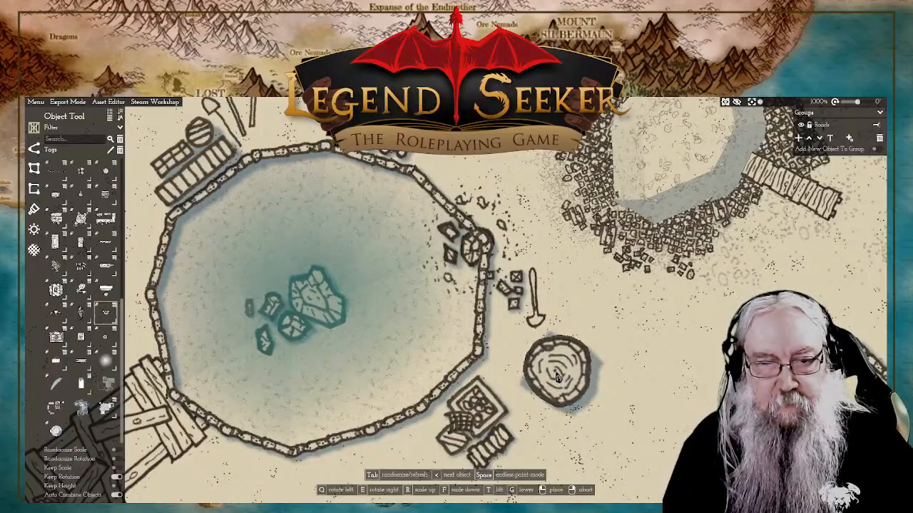
scroll(558, 378, "down", 6)
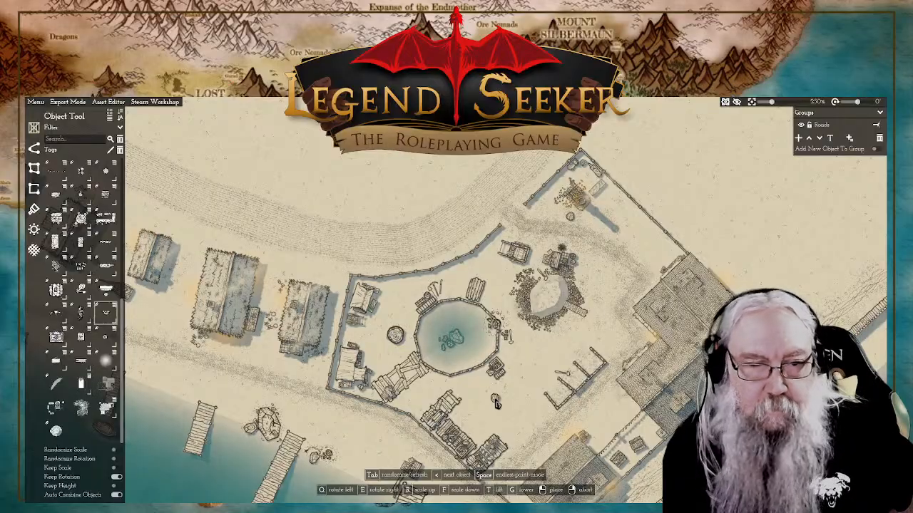
left_click(396, 339)
scroll(394, 343, "up", 5)
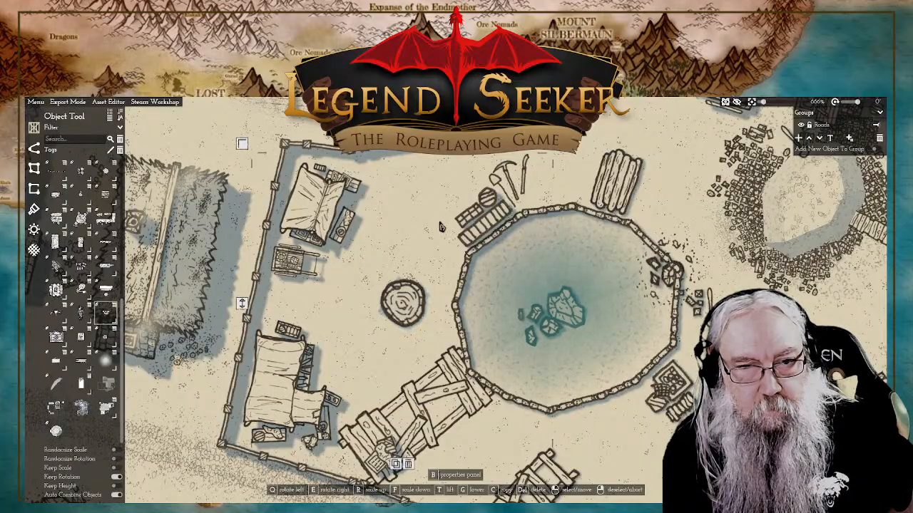
Step: Examine the waterfront from the walled yard past the huts and piers to the rocky outcrop and back
scroll(470, 294, "down", 8)
left_click_drag(424, 279, 511, 318)
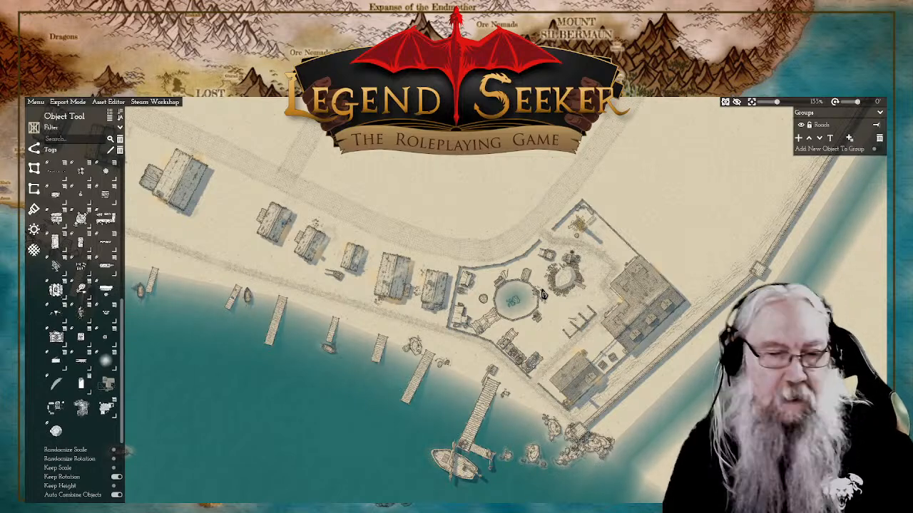
left_click_drag(436, 236, 657, 290)
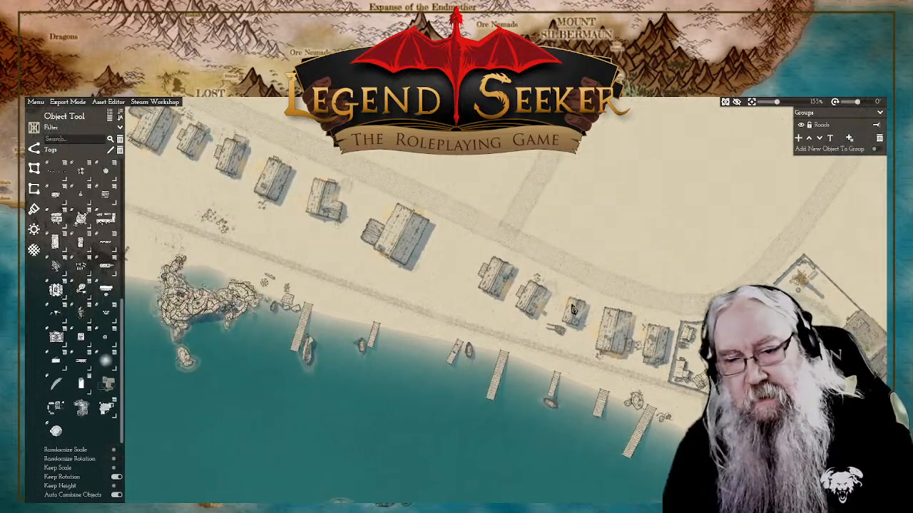
scroll(573, 309, "up", 2)
left_click_drag(615, 338, 637, 343)
left_click_drag(462, 297, 539, 325)
scroll(564, 349, "up", 2)
left_click_drag(709, 472, 560, 337)
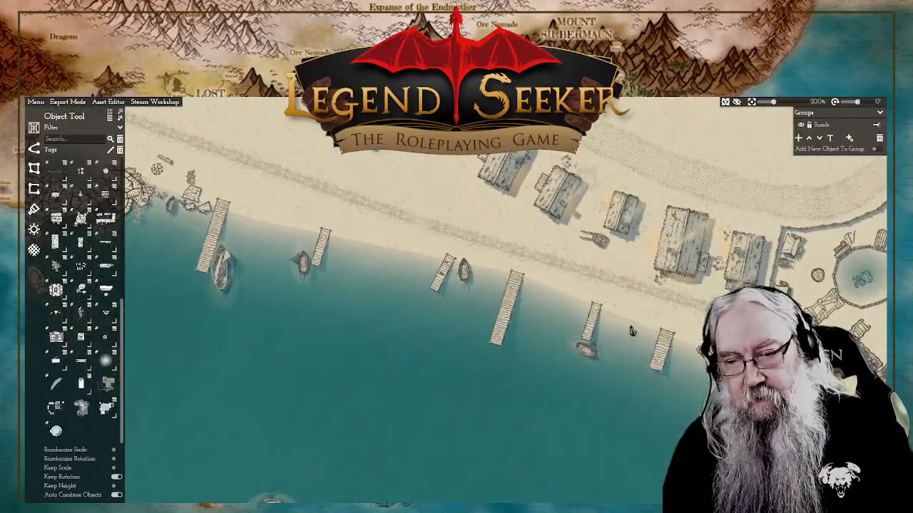
scroll(632, 330, "up", 4)
left_click_drag(688, 326, 611, 325)
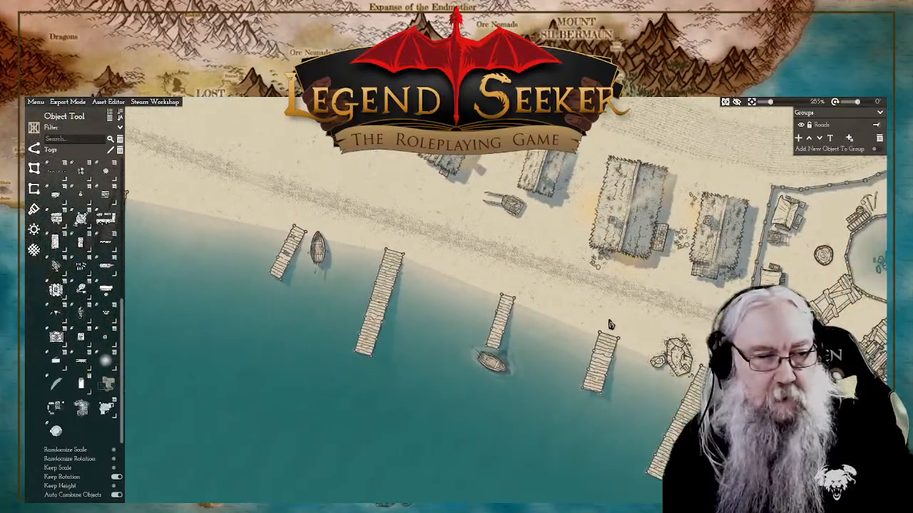
Step: Place two different crate piles on the sand, one at the head of the long western pier and one at the pier east of the moored fishing boat
left_click(82, 172)
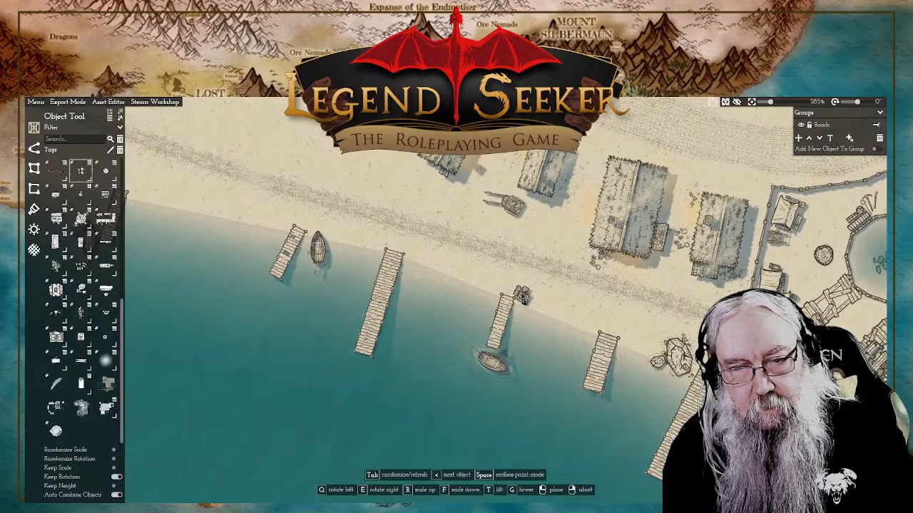
left_click(412, 253)
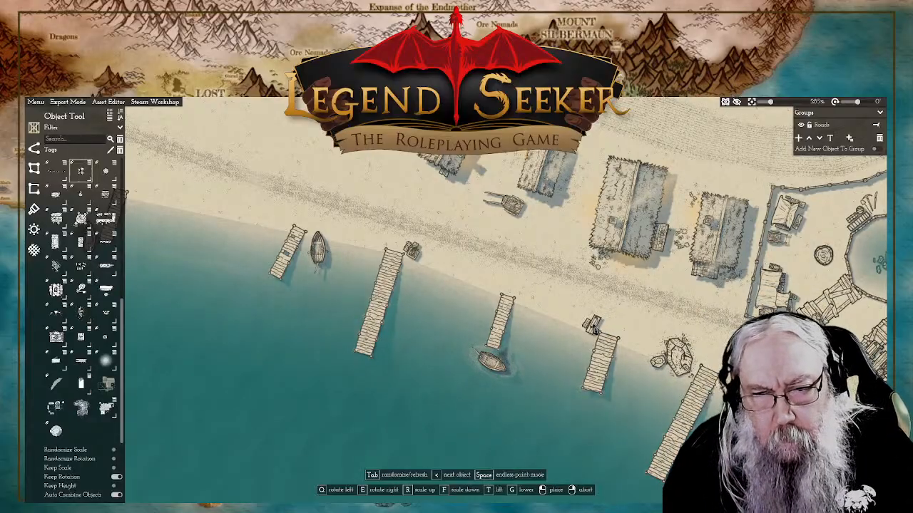
key("Tab")
key("Tab")
key("Tab")
key("Tab")
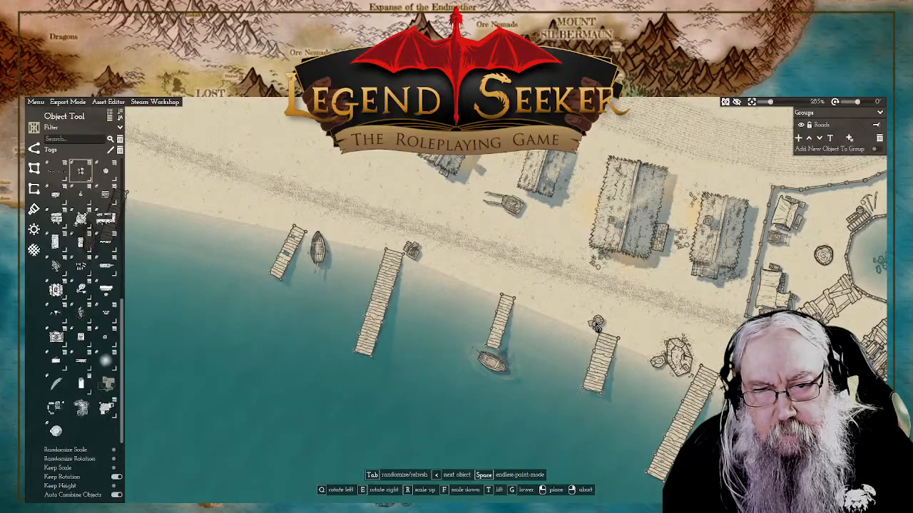
left_click(596, 329)
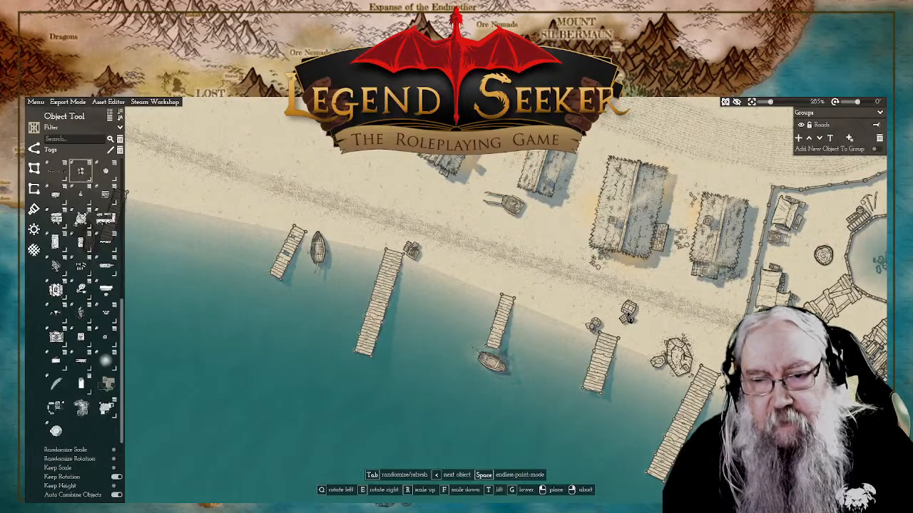
right_click(631, 317)
Step: Place a wooden trestle frame across the shoreline between the fishing boat's short pier and the next pier to the east
left_click_drag(683, 361, 576, 291)
scroll(539, 271, "down", 3)
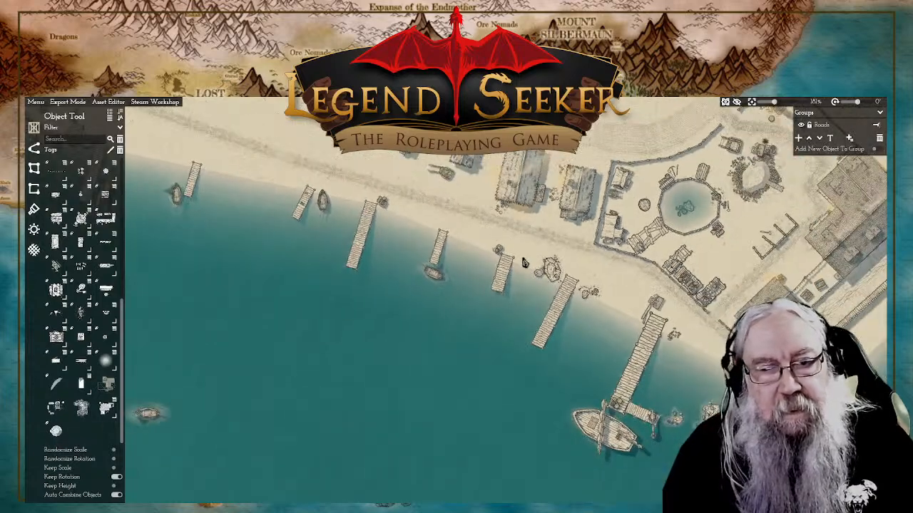
mouse_move(527, 261)
left_mouse_down()
mouse_move(531, 255)
mouse_move(533, 277)
left_mouse_up()
scroll(531, 277, "up", 3)
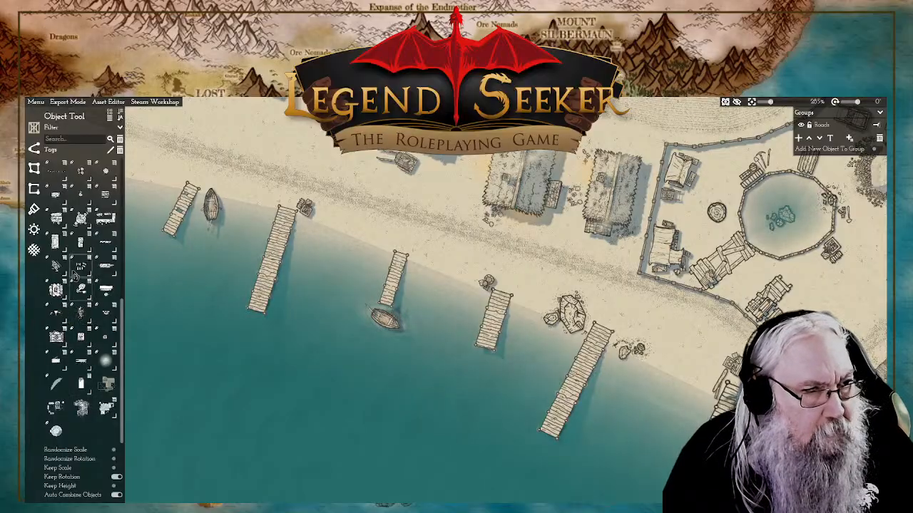
scroll(82, 250, "up", 5)
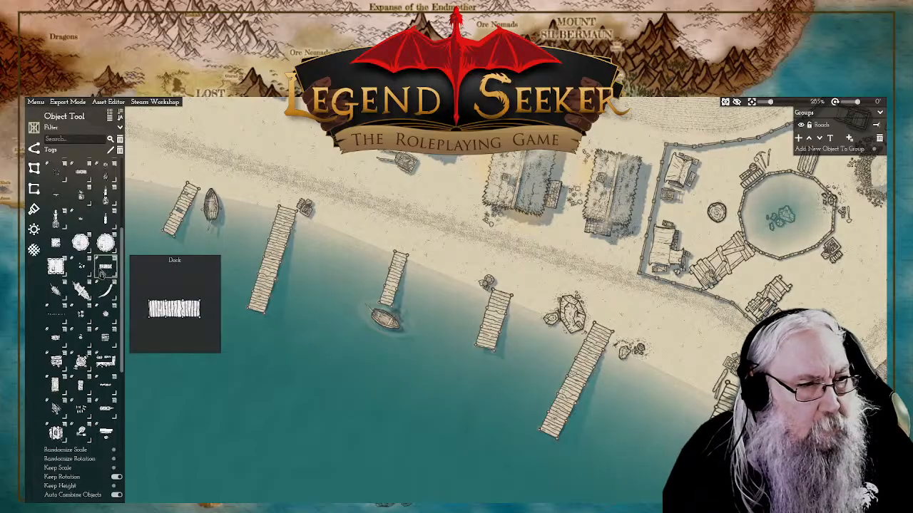
scroll(87, 319, "up", 3)
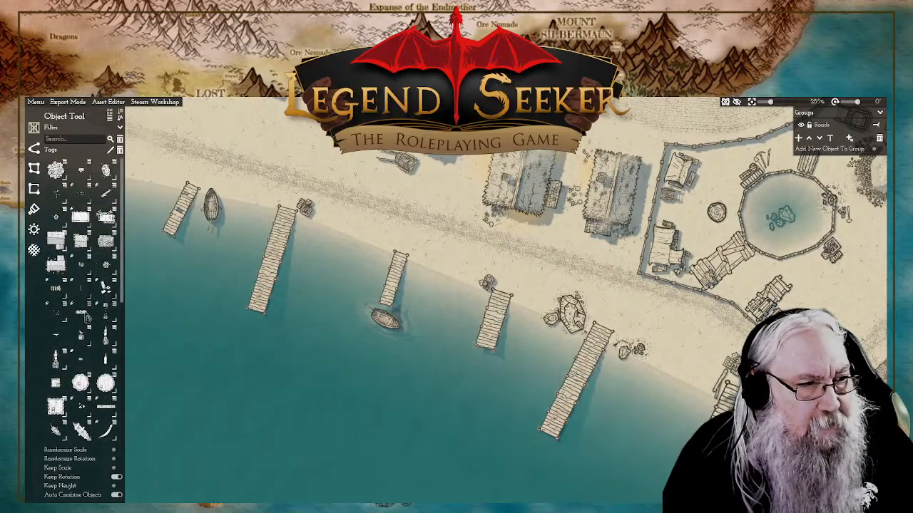
left_click(84, 316)
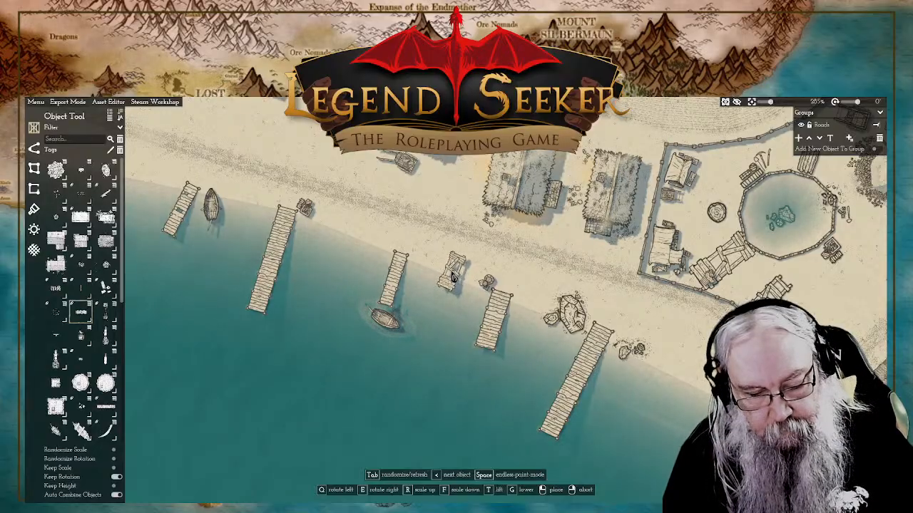
key("Tab")
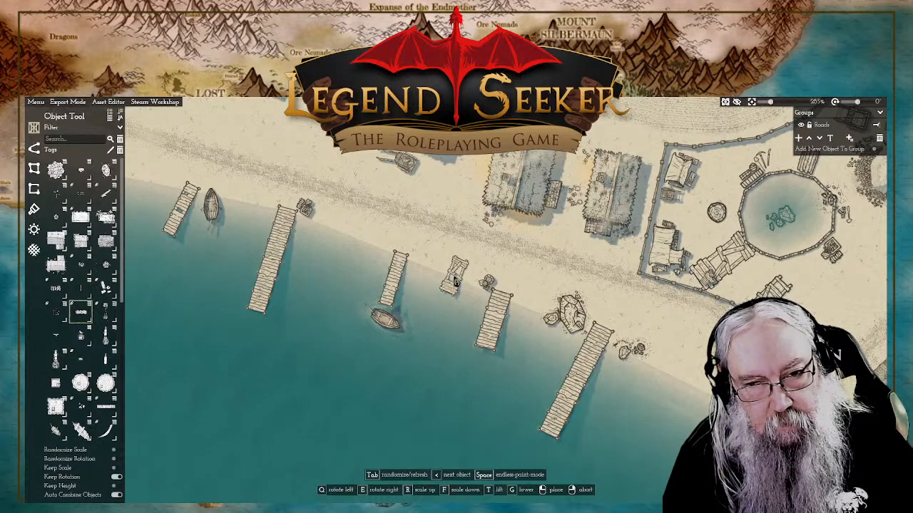
left_click(454, 279)
right_click(427, 254)
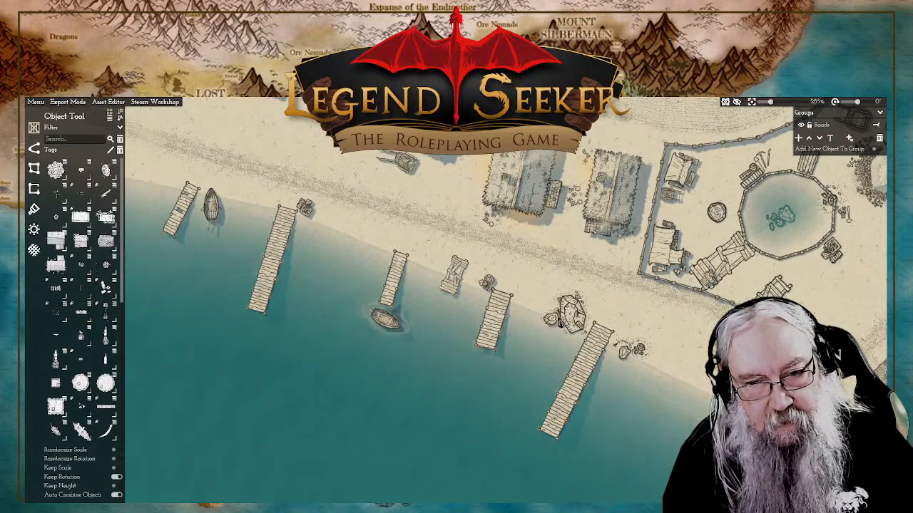
left_click_drag(542, 321, 345, 206)
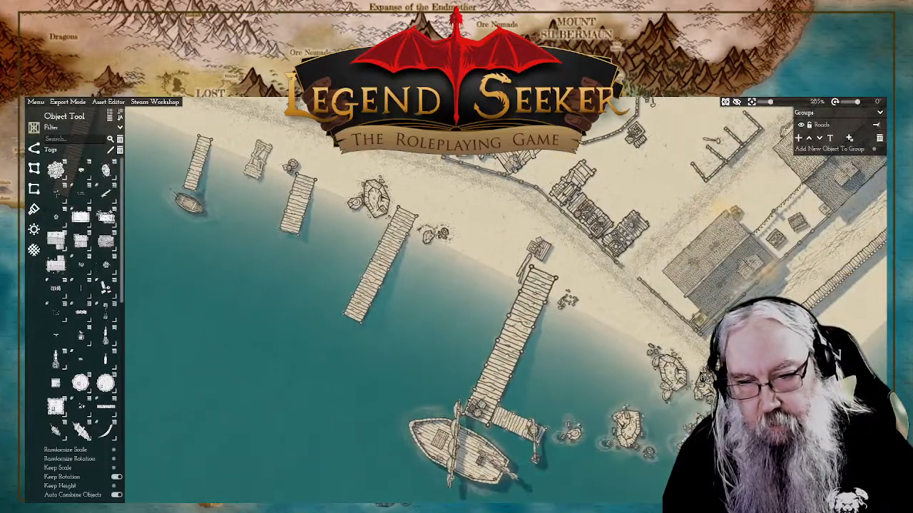
left_click_drag(499, 296, 690, 356)
left_click(379, 267)
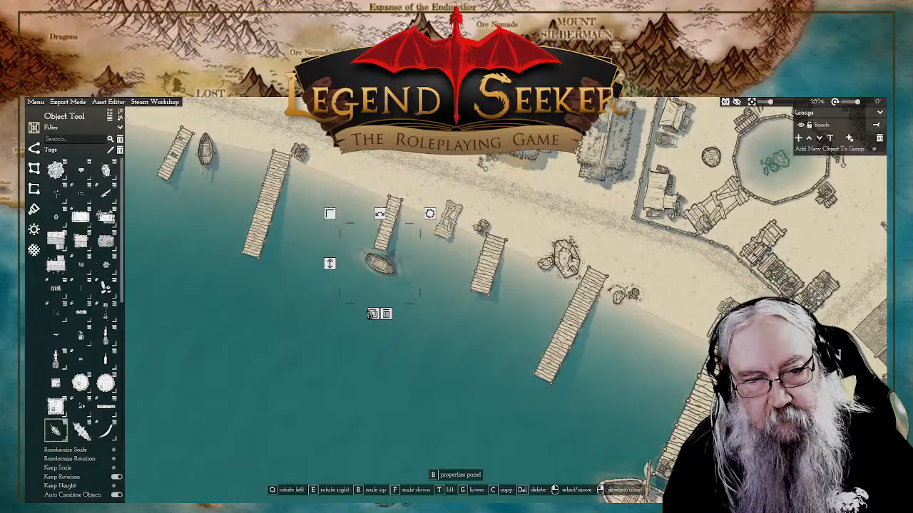
left_click(374, 315)
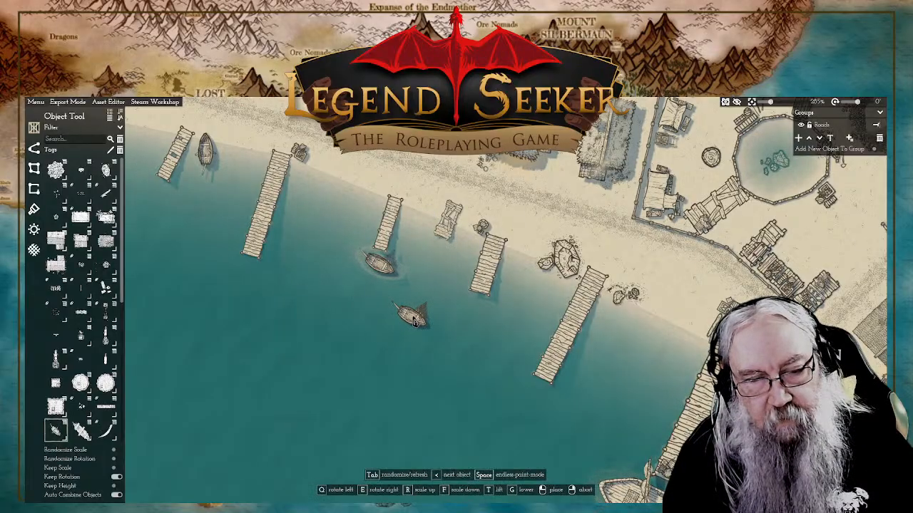
right_click(414, 320)
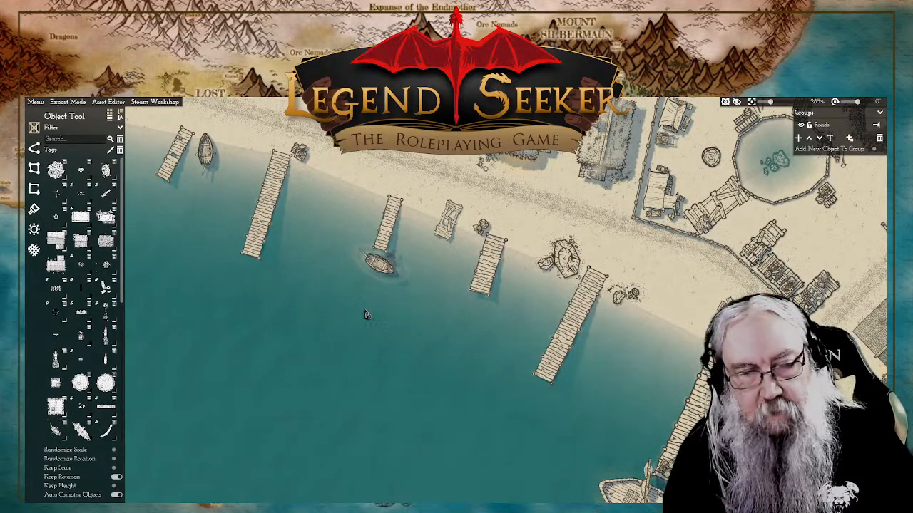
Step: Cycle the boat object to a small open boat, raise its height and place it on the landward end of the trestle frame
scroll(84, 232, "down", 10)
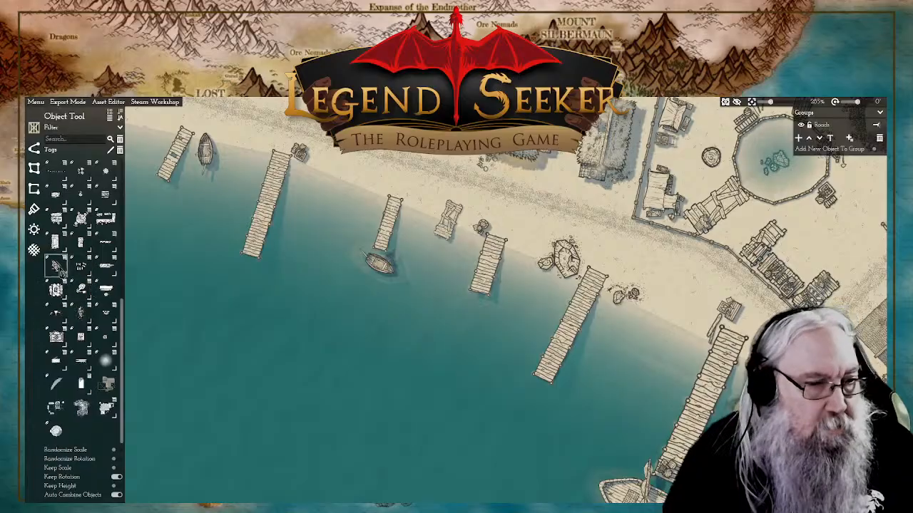
scroll(65, 299, "up", 3)
left_click(55, 328)
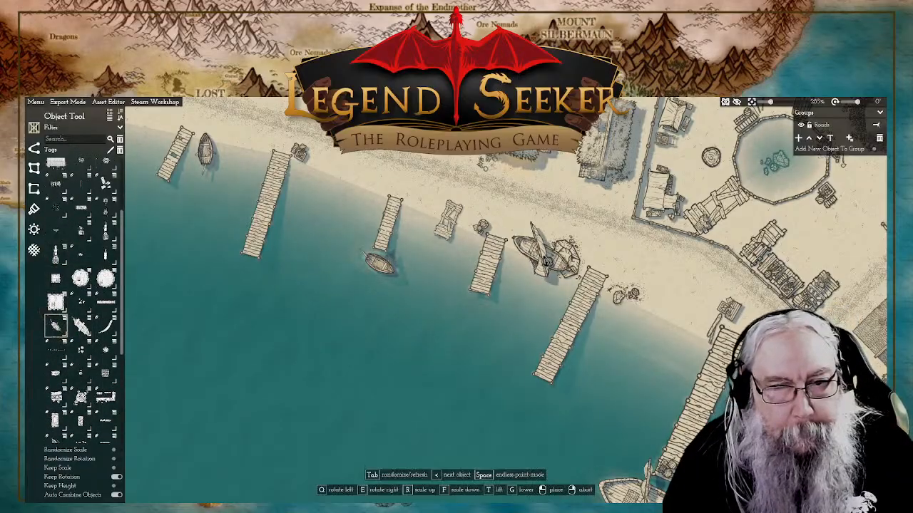
key("Tab")
key("Tab")
key("Tab")
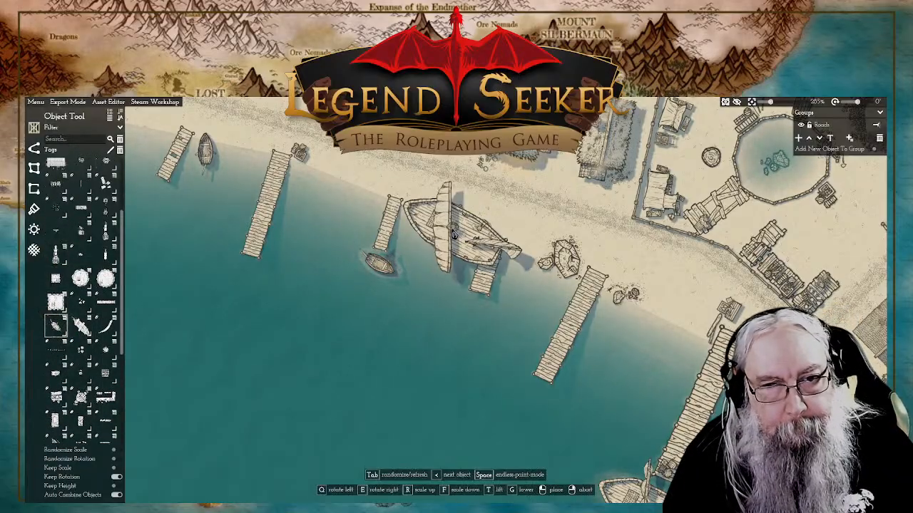
scroll(453, 230, "up", 5)
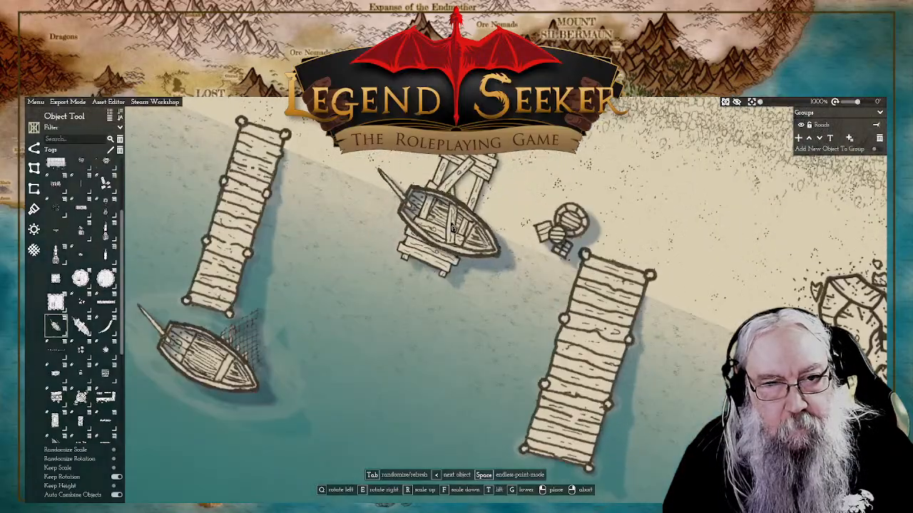
key("t")
key("t")
key("t")
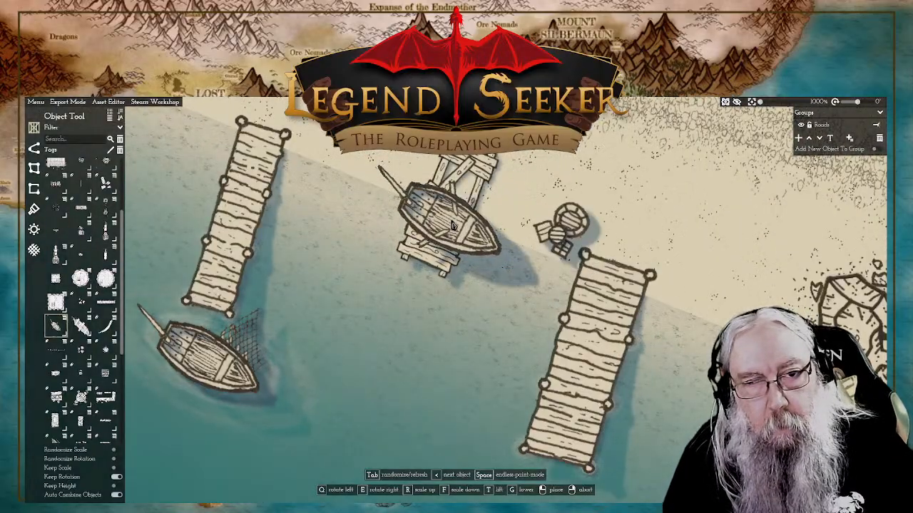
left_click(463, 183)
scroll(644, 215, "down", 8)
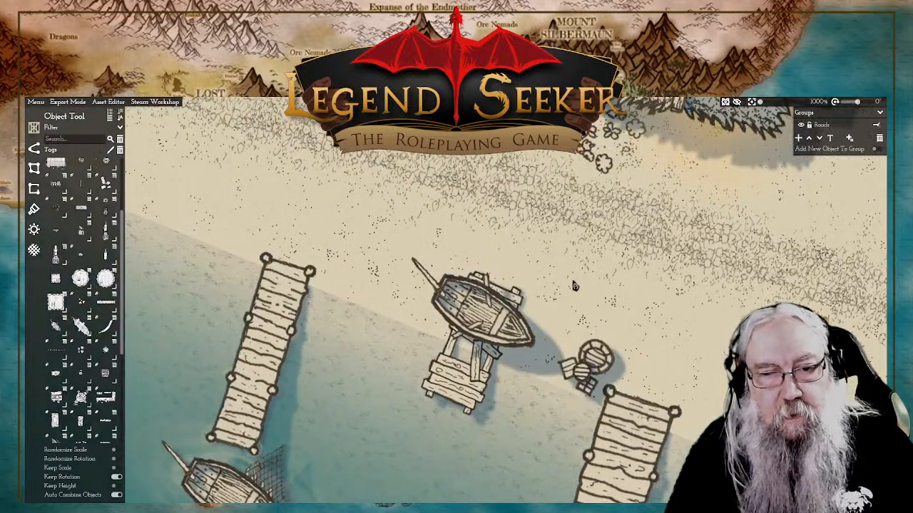
Step: Place a Fireplace at the south-western end of the comb-shaped fenced stalls in the yard, rotated so its glow faces south-west
scroll(554, 289, "up", 2)
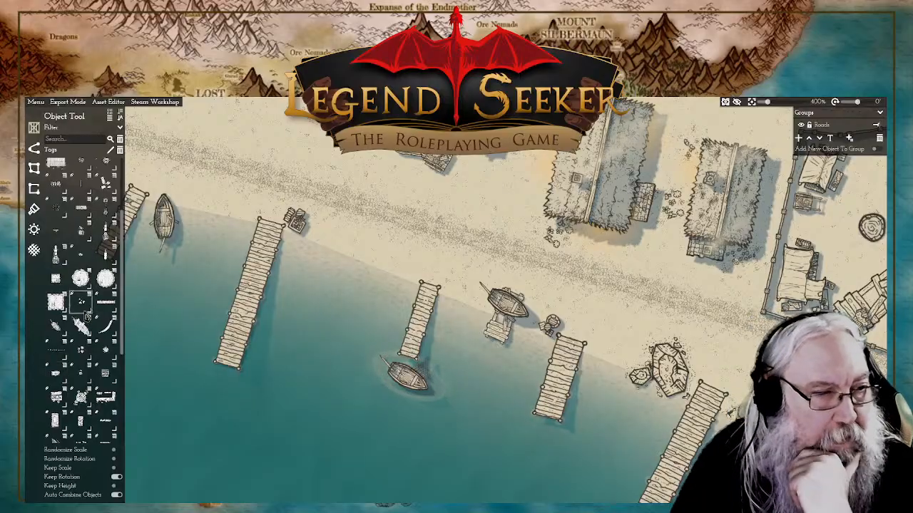
mouse_move(83, 263)
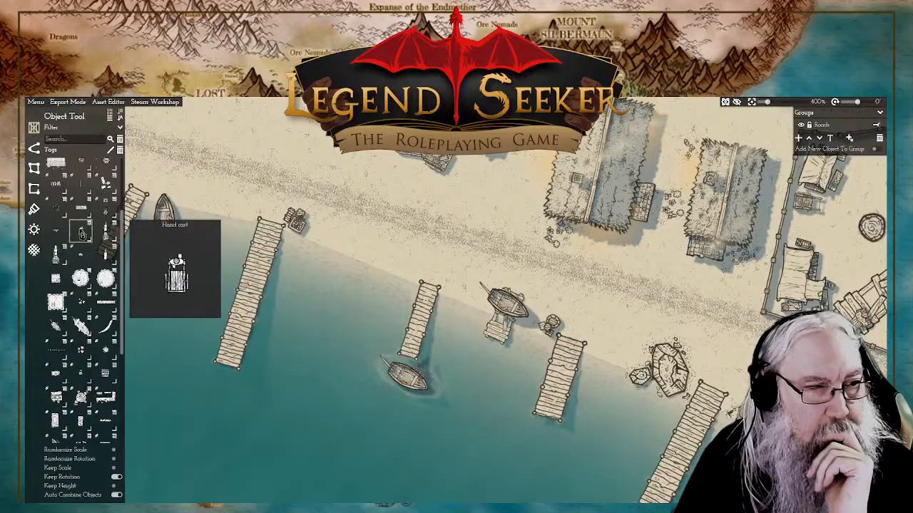
mouse_move(61, 216)
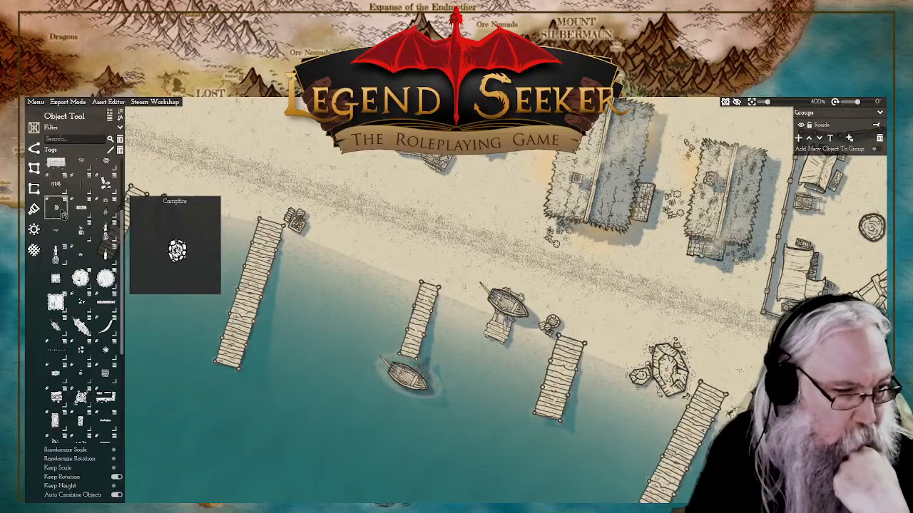
scroll(81, 300, "down", 6)
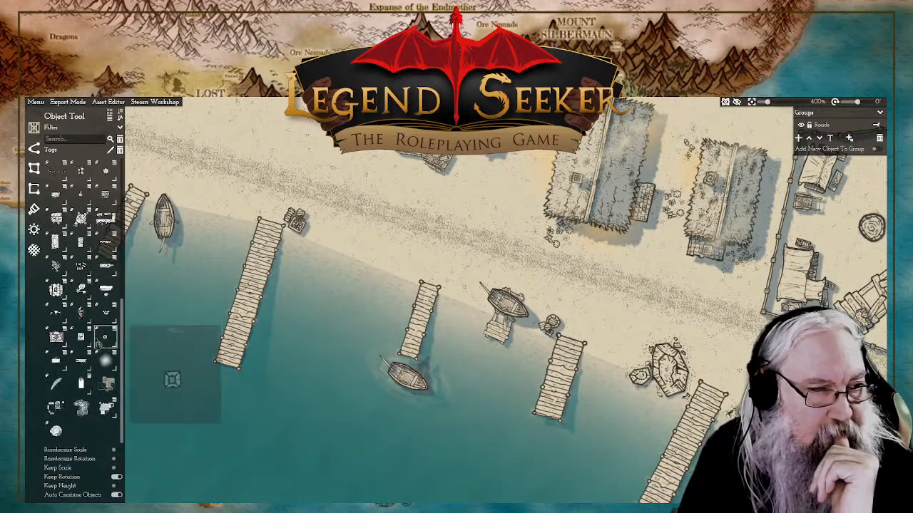
mouse_move(81, 314)
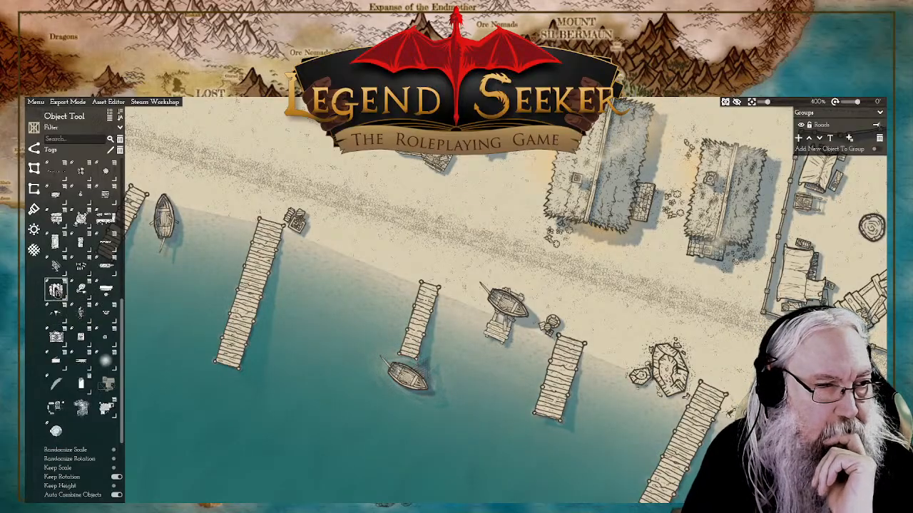
mouse_move(59, 293)
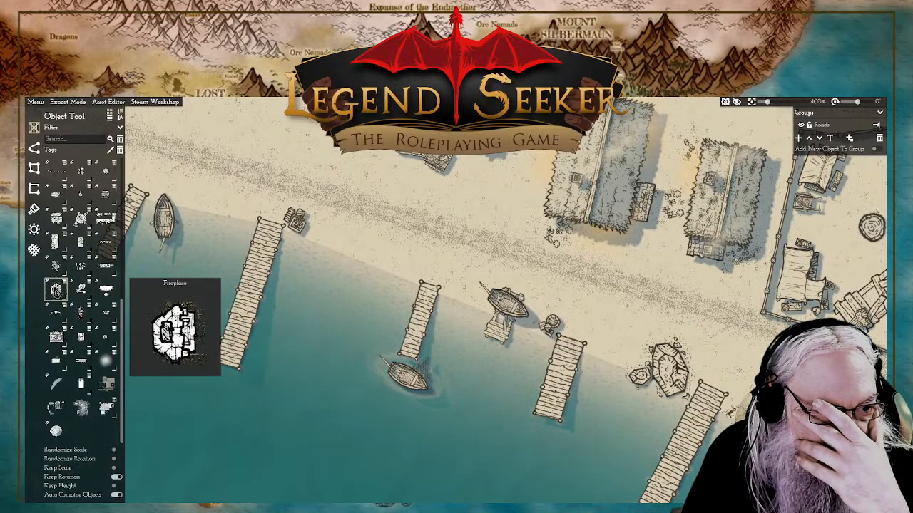
left_click(55, 289)
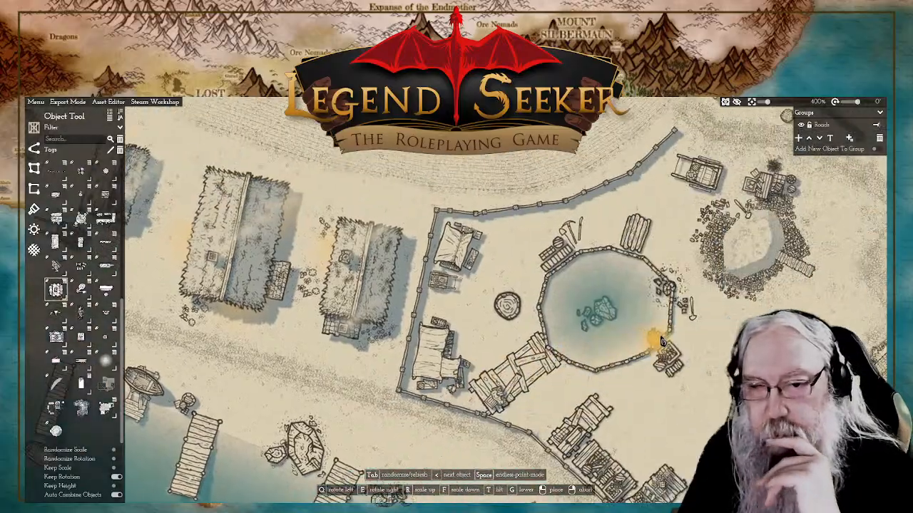
scroll(558, 330, "up", 2)
left_click_drag(637, 471, 531, 287)
left_click_drag(641, 271, 555, 315)
left_click(580, 296)
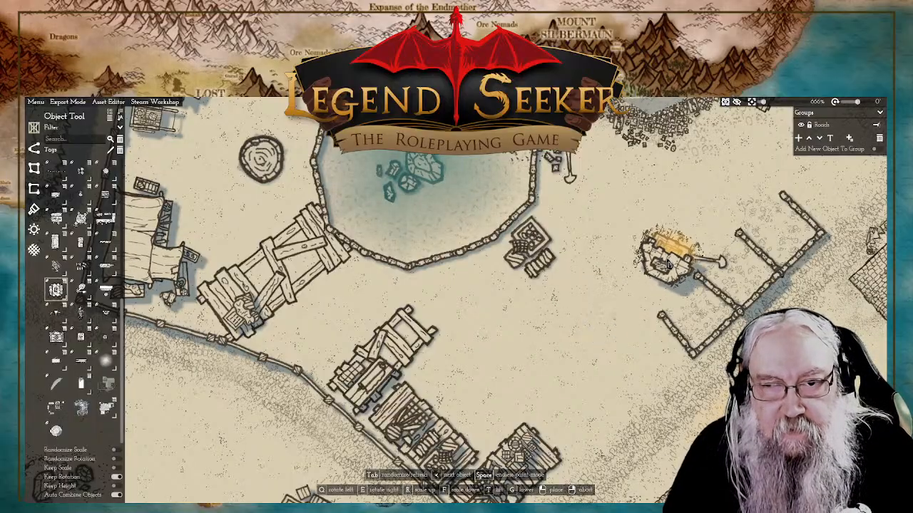
left_click_drag(664, 261, 618, 277)
key("q")
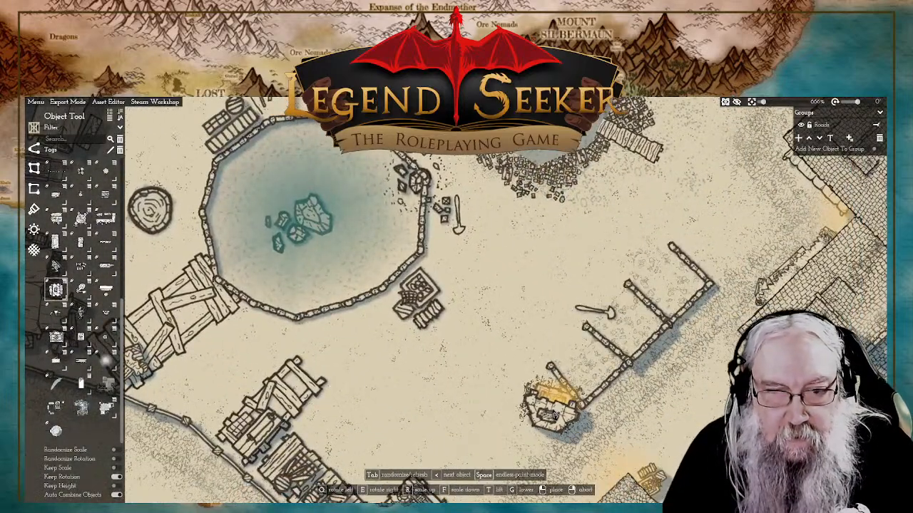
key("q")
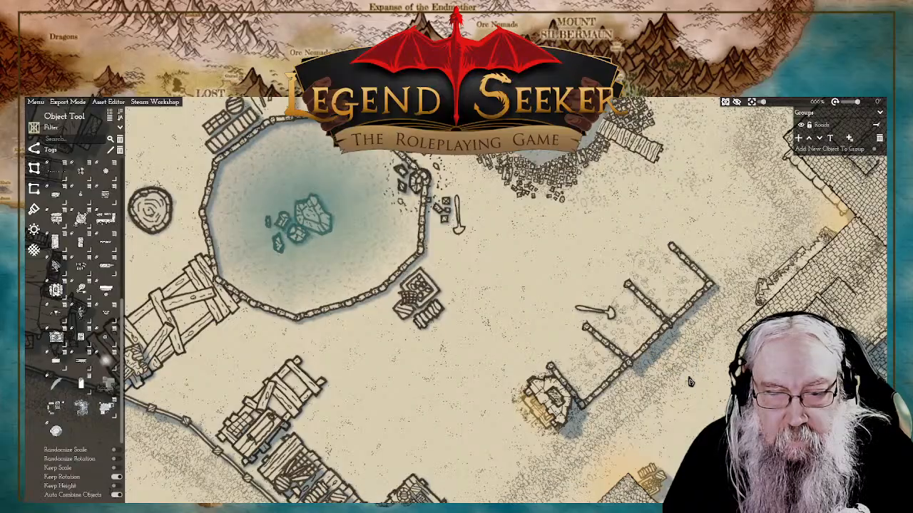
scroll(695, 387, "down", 5)
scroll(695, 386, "up", 5)
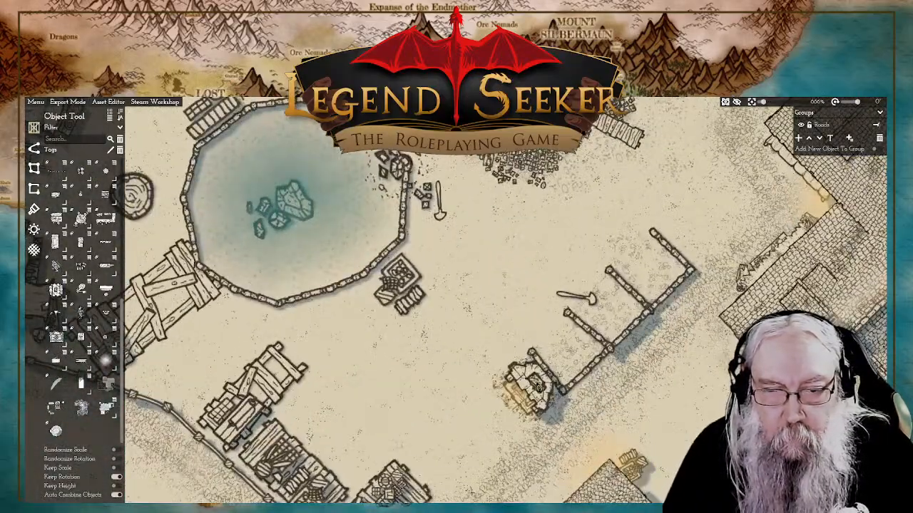
left_click(537, 386)
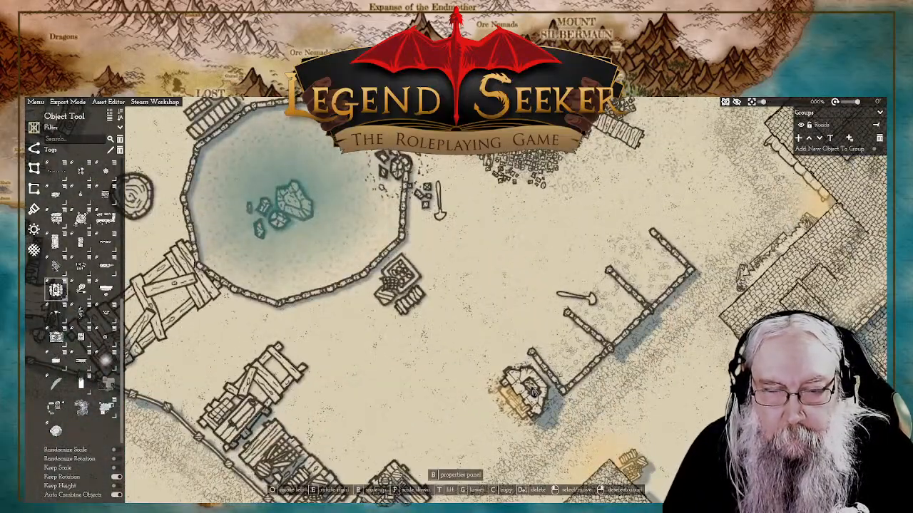
left_click(600, 223)
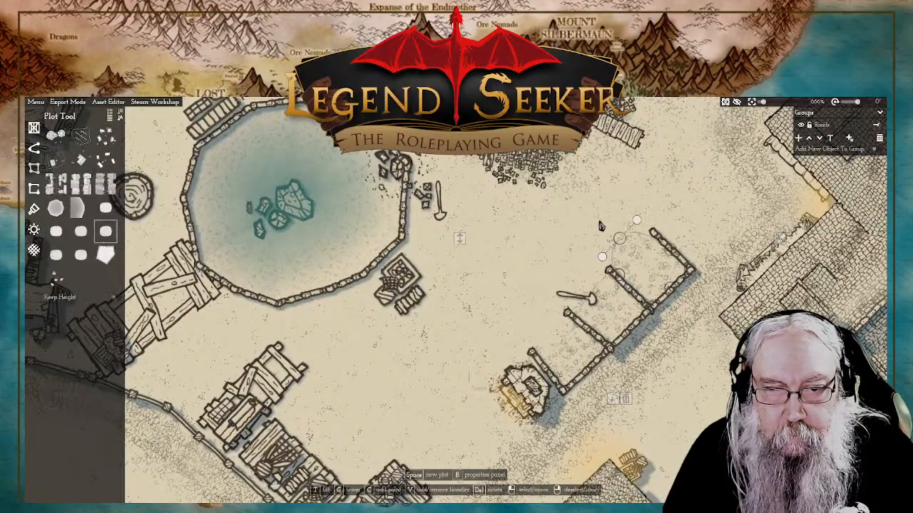
left_click(734, 186)
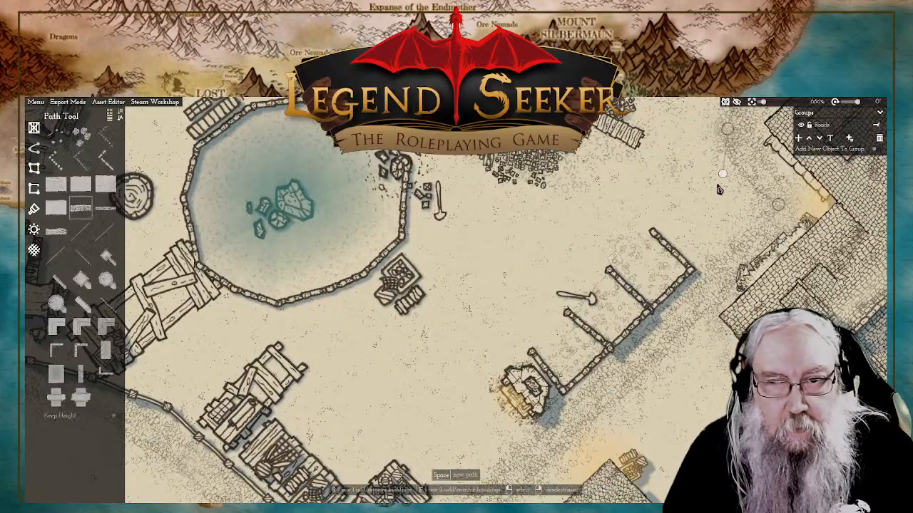
left_click(530, 395)
left_click(59, 291)
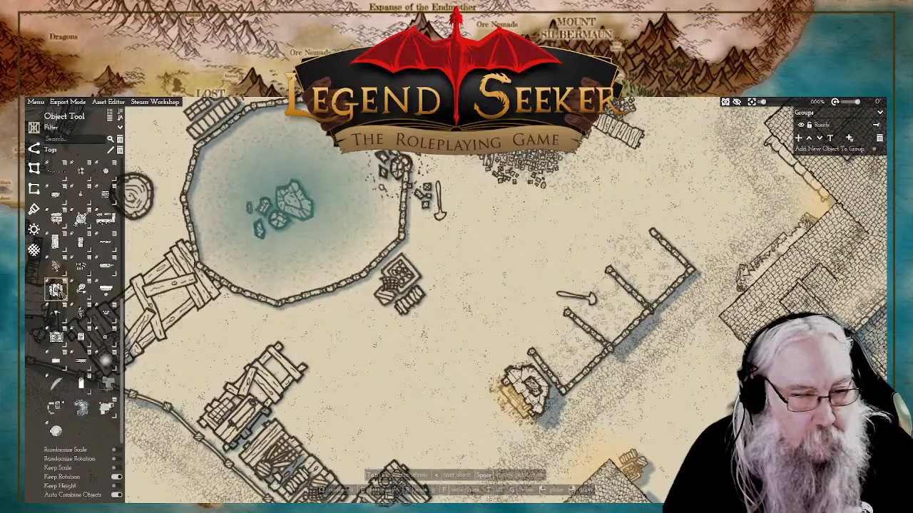
key("Tab")
key("Tab")
key("Tab")
key("Tab")
key("Tab")
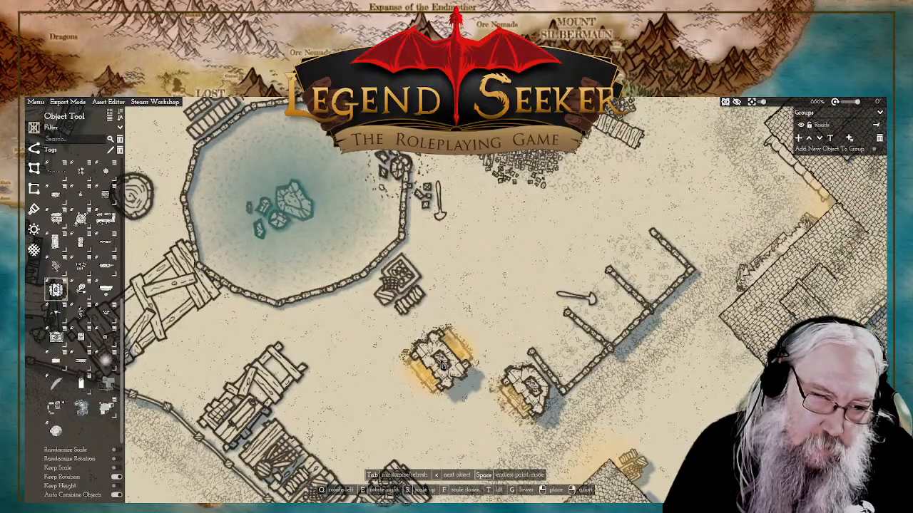
key("Tab")
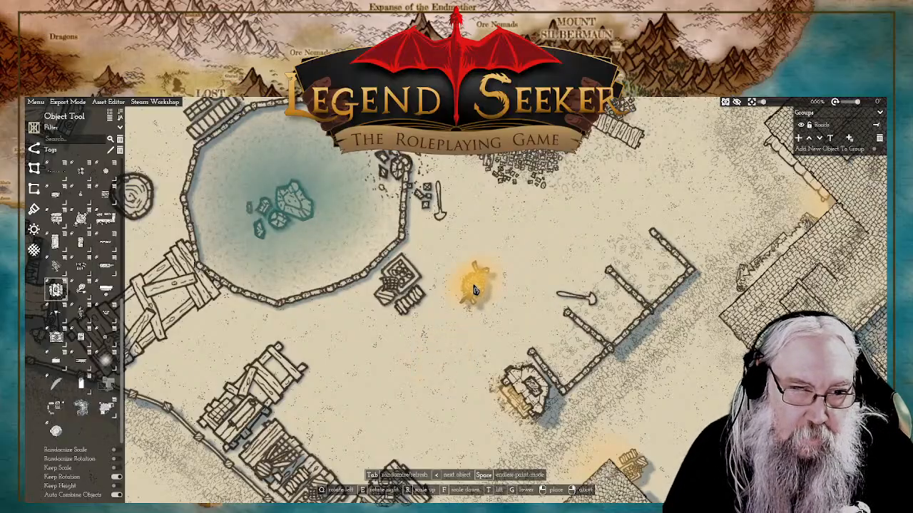
scroll(457, 321, "down", 4)
scroll(452, 319, "up", 2)
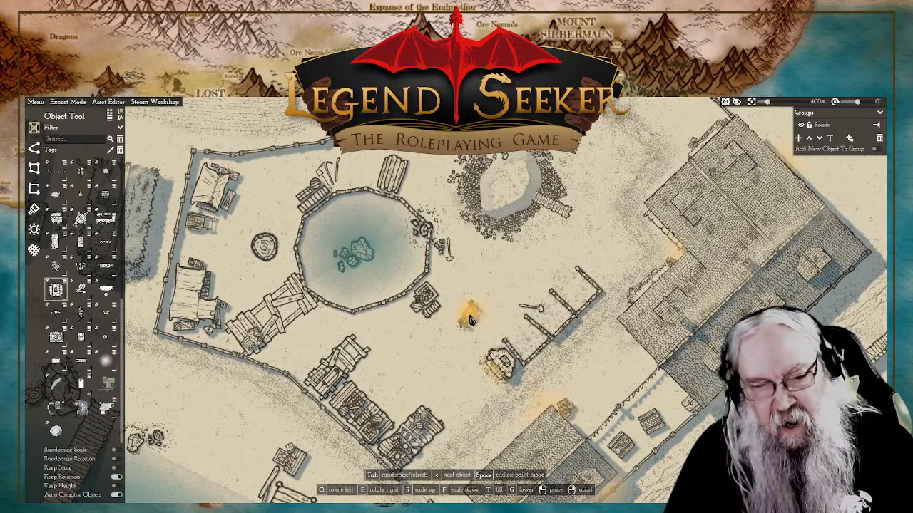
key("Tab")
left_click(440, 344)
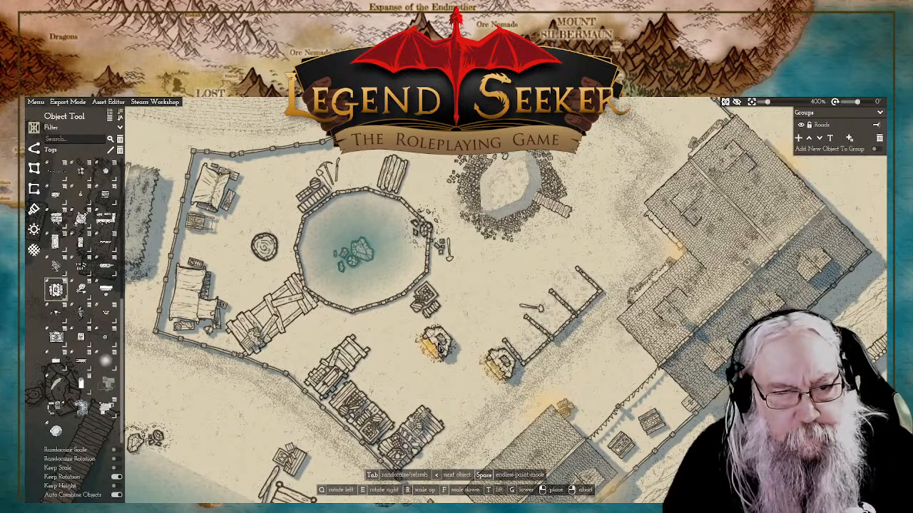
key("Tab")
right_click(450, 346)
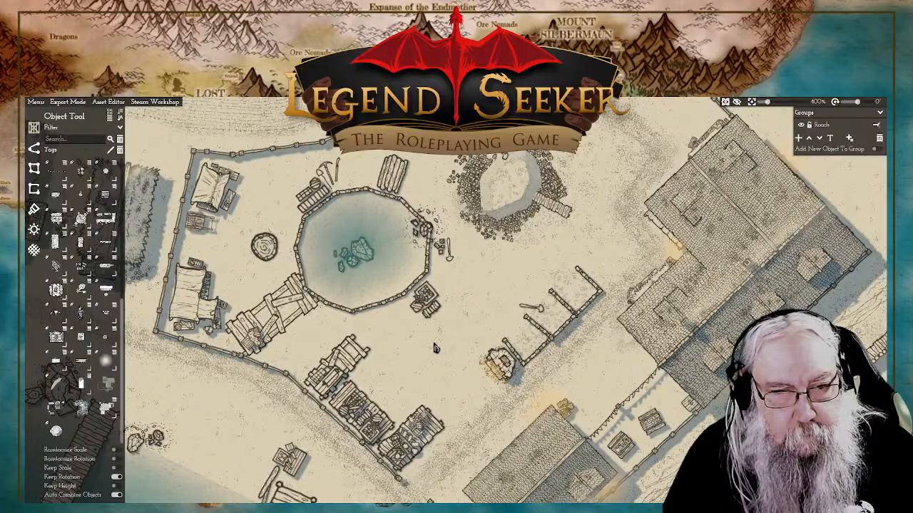
Step: Place a small cluster of loose stones between the large shoreline boulder and the head of the long pier east of it
left_click_drag(384, 354, 477, 320)
scroll(469, 324, "down", 3)
scroll(472, 326, "up", 4)
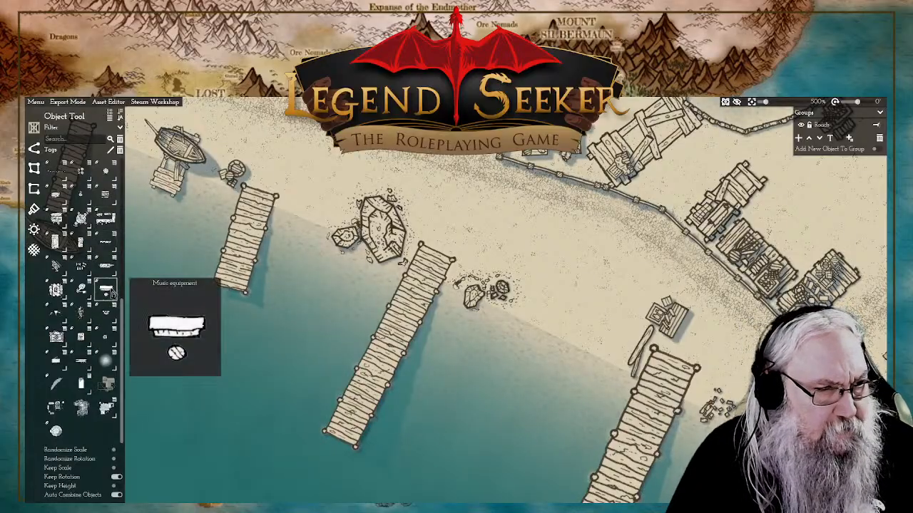
scroll(113, 296, "up", 5)
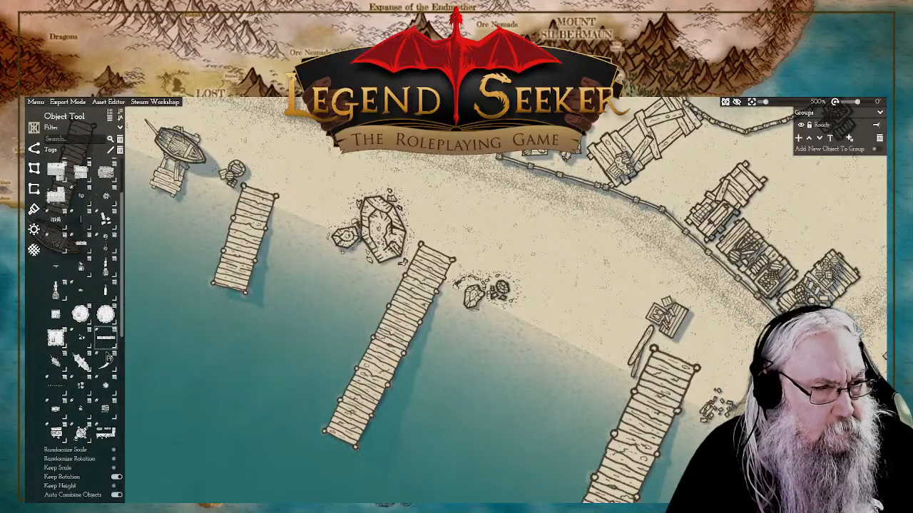
left_click(106, 222)
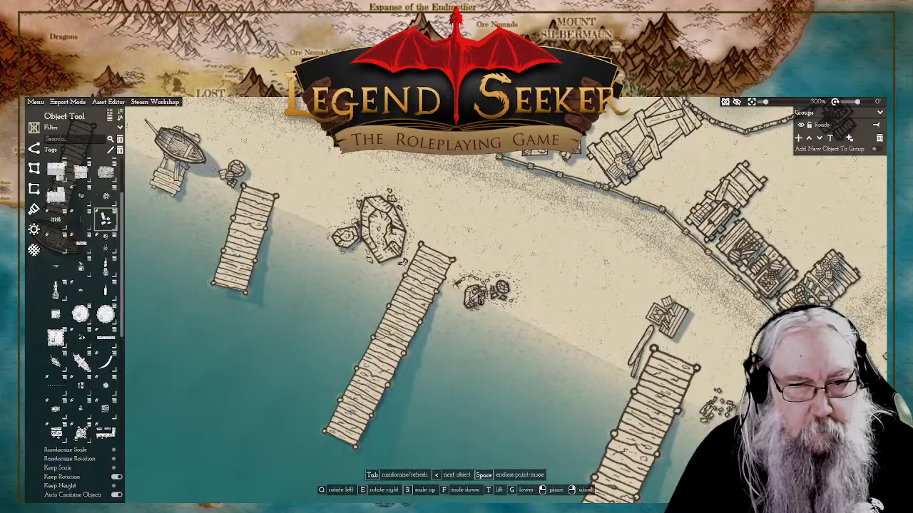
left_click(409, 264)
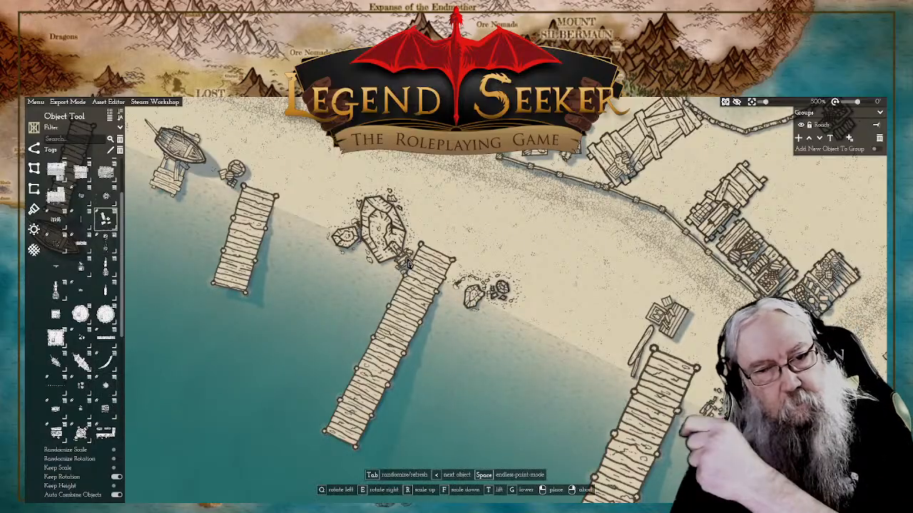
left_click_drag(424, 222, 482, 271)
right_click(470, 310)
left_click(470, 309)
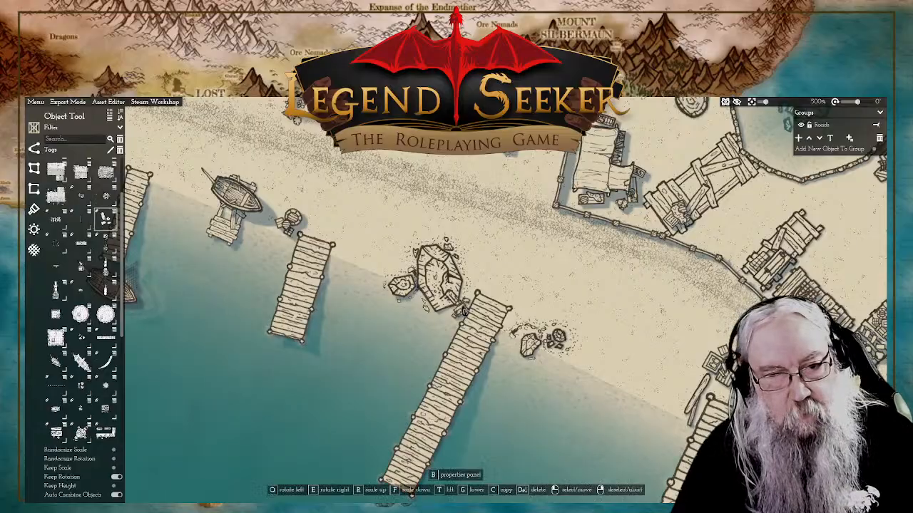
right_click(383, 313)
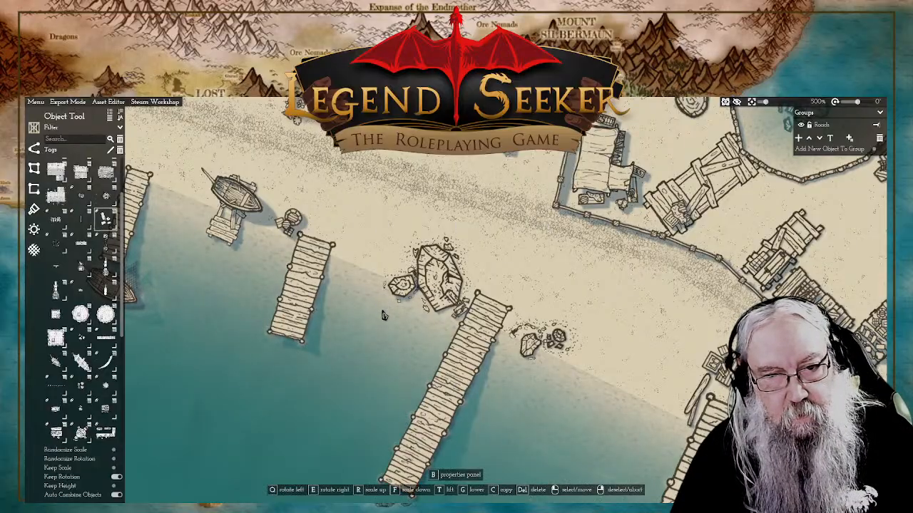
left_click(463, 306)
Step: Place a scattered stone cluster at the water's edge, just south-east of the crate pile at the long western pier's head
left_click_drag(504, 255, 607, 294)
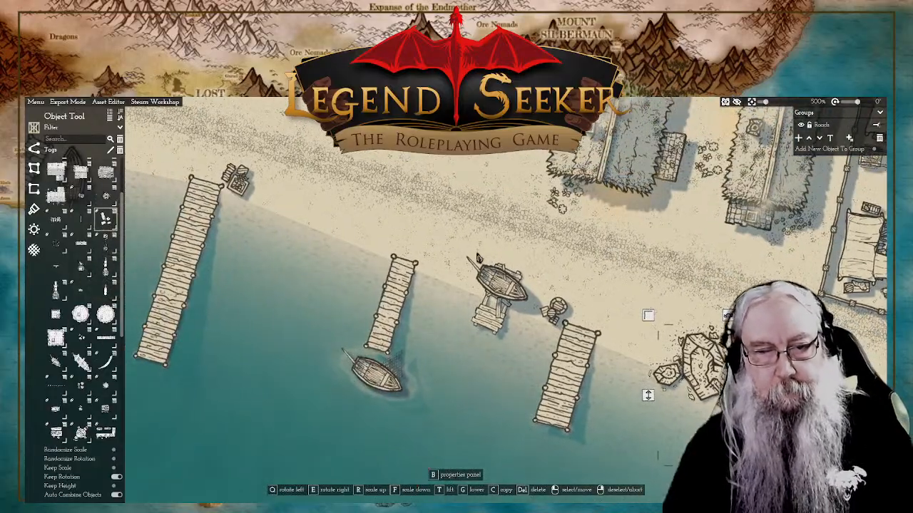
left_click_drag(266, 194, 557, 280)
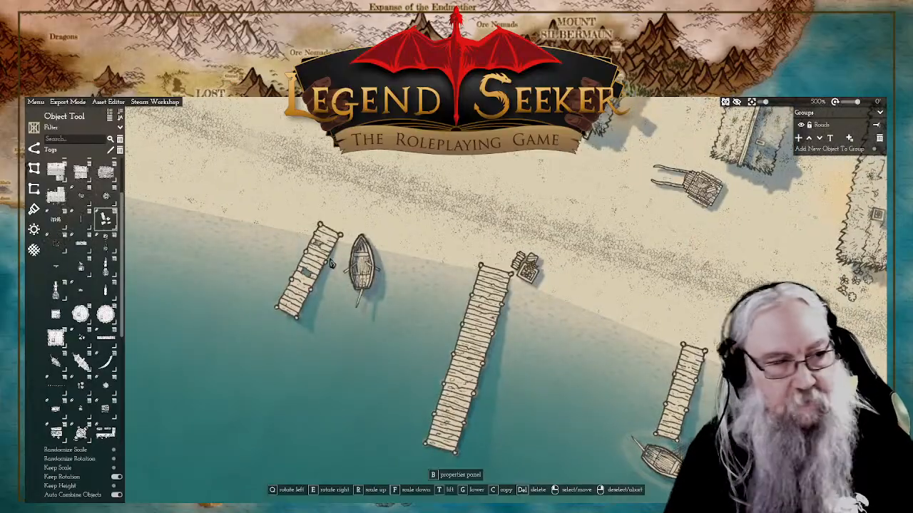
left_click(105, 220)
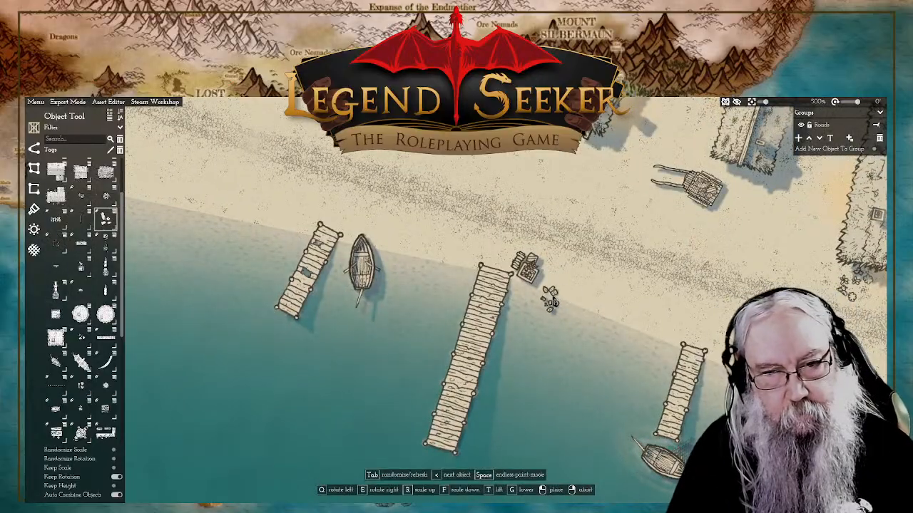
left_click(547, 297)
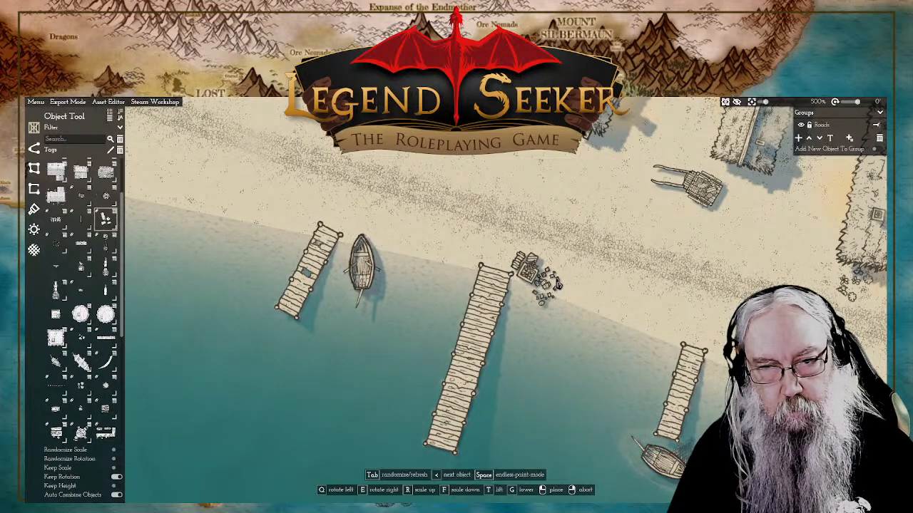
Step: Extend the stones eastward along the shoreline with a dense stone pile and a few small loose stones at its end
key("Tab")
key("Tab")
key("Tab")
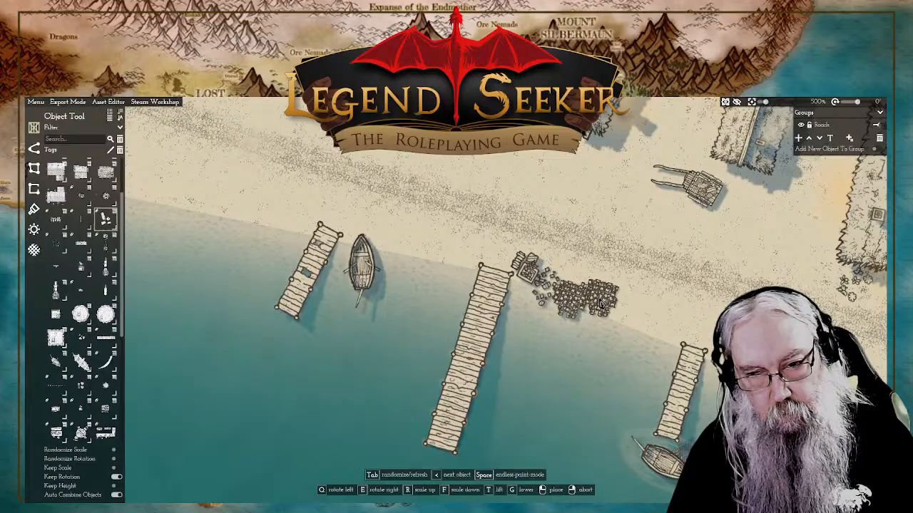
key("Tab")
key("Tab")
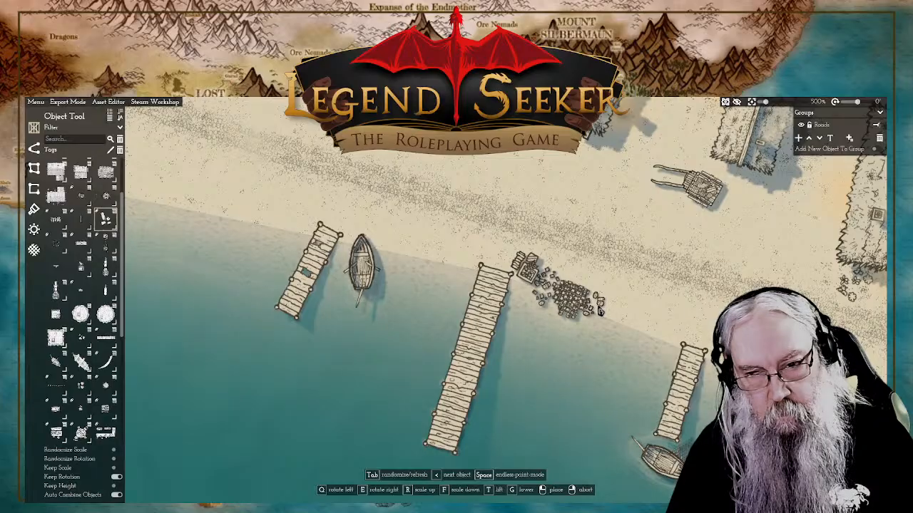
right_click(579, 311)
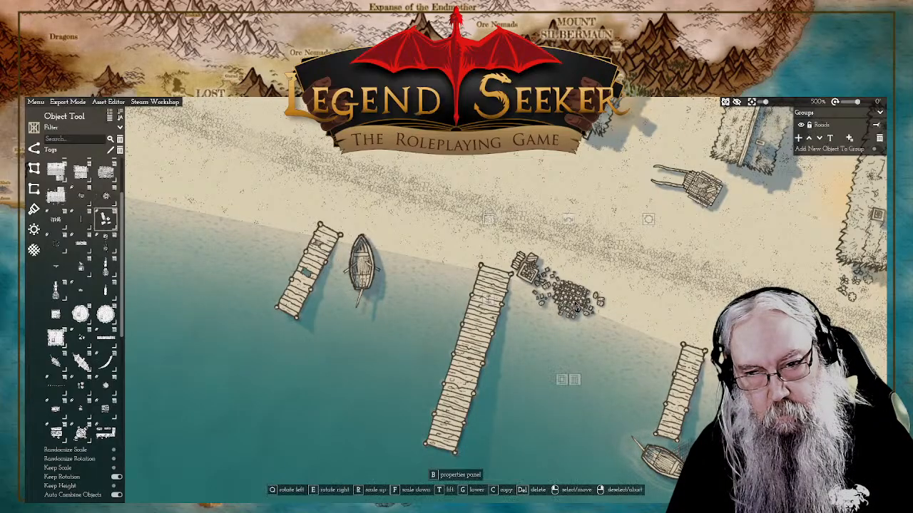
left_click(568, 308)
right_click(489, 306)
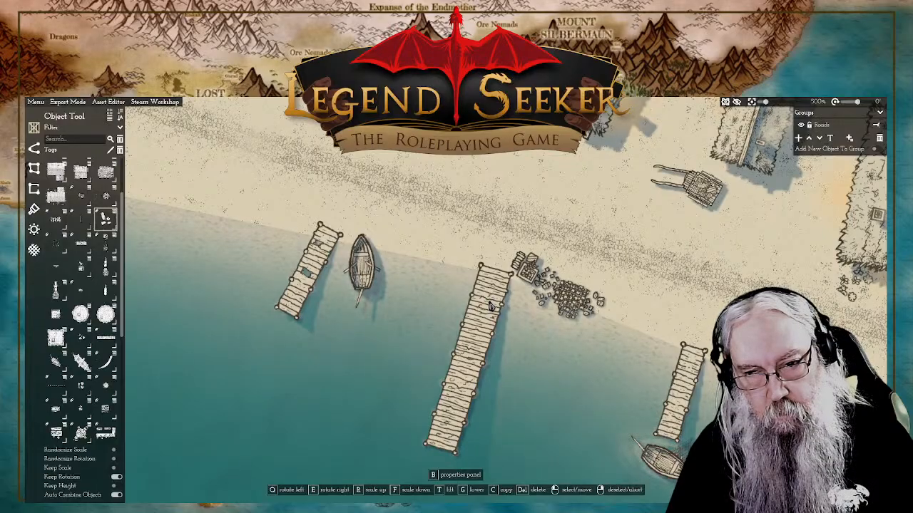
left_click(489, 305)
right_click(511, 159)
Step: Examine the harbour shoreline with its piers, boats and stone piles, and the coast farther along with its stone jetty
scroll(568, 227, "down", 5)
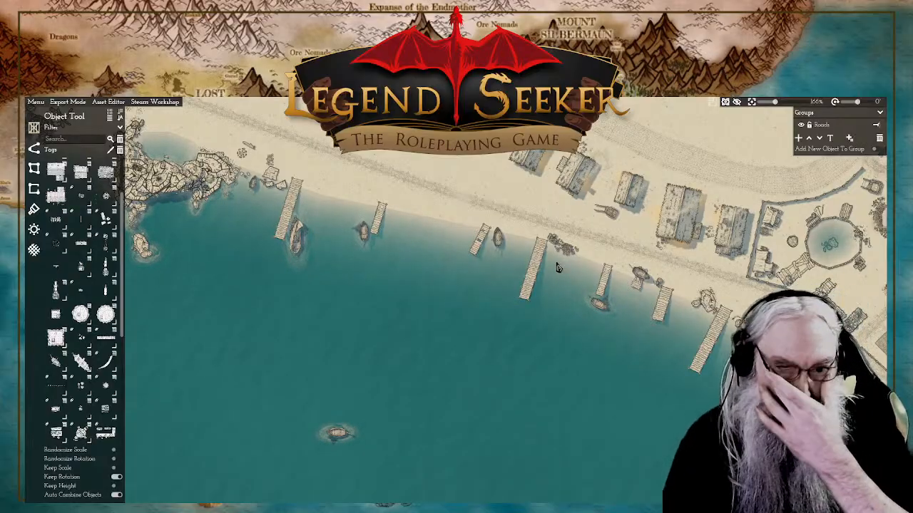
scroll(585, 260, "up", 5)
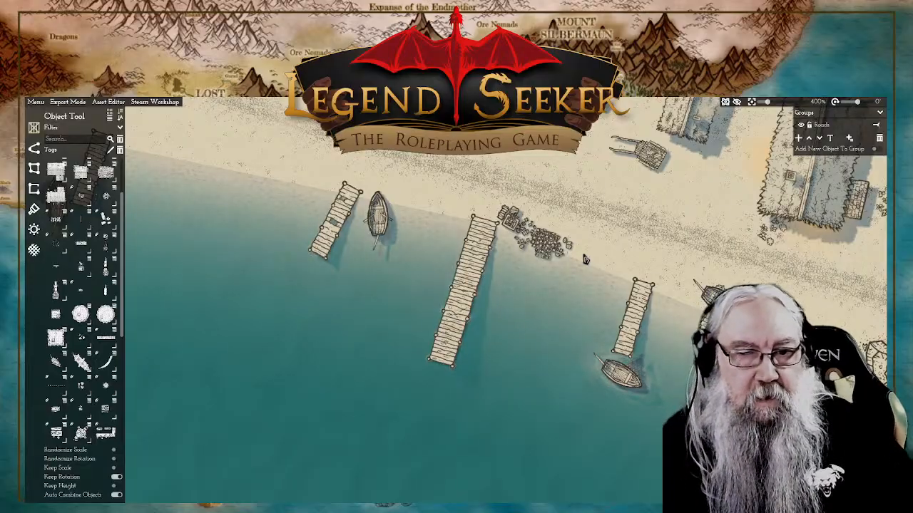
scroll(605, 248, "down", 5)
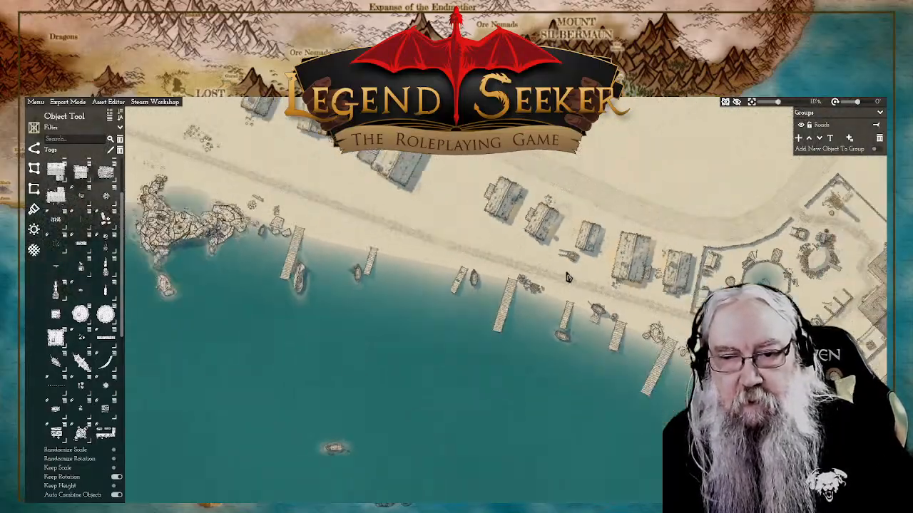
scroll(568, 277, "down", 3)
scroll(560, 260, "up", 5)
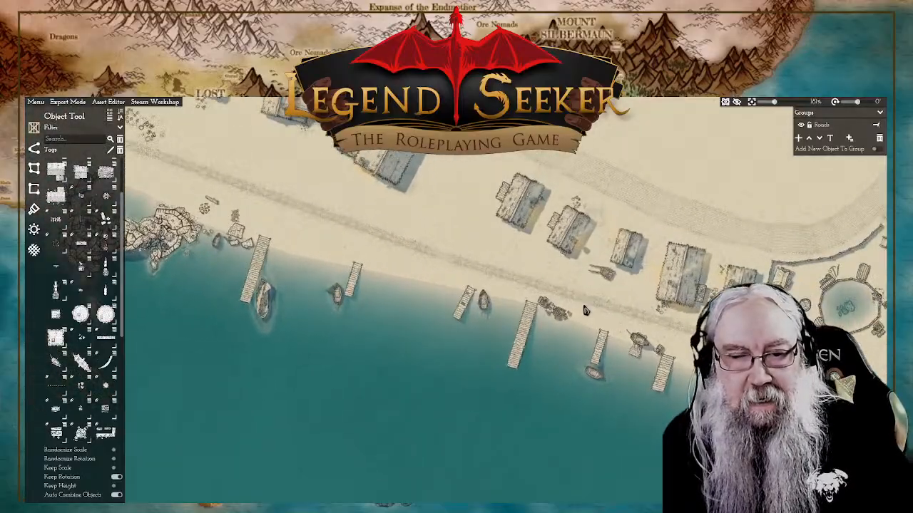
scroll(583, 310, "up", 3)
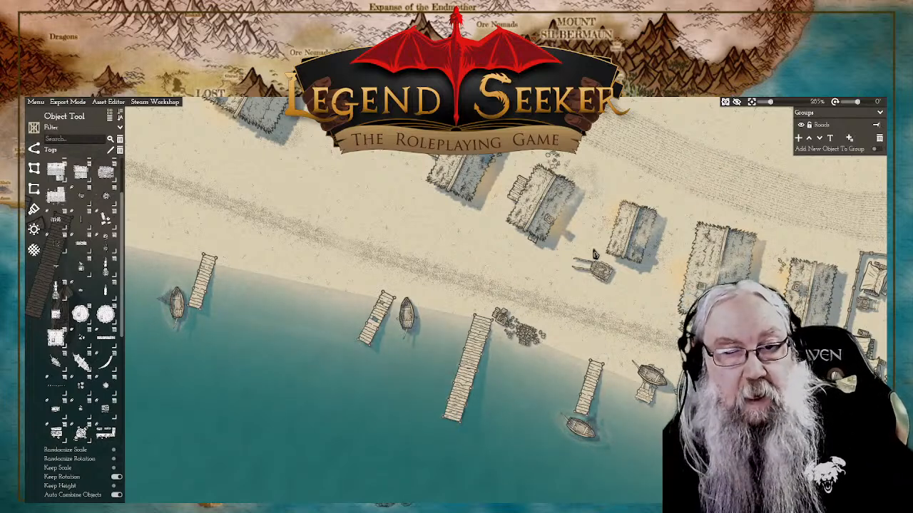
scroll(637, 306, "up", 4)
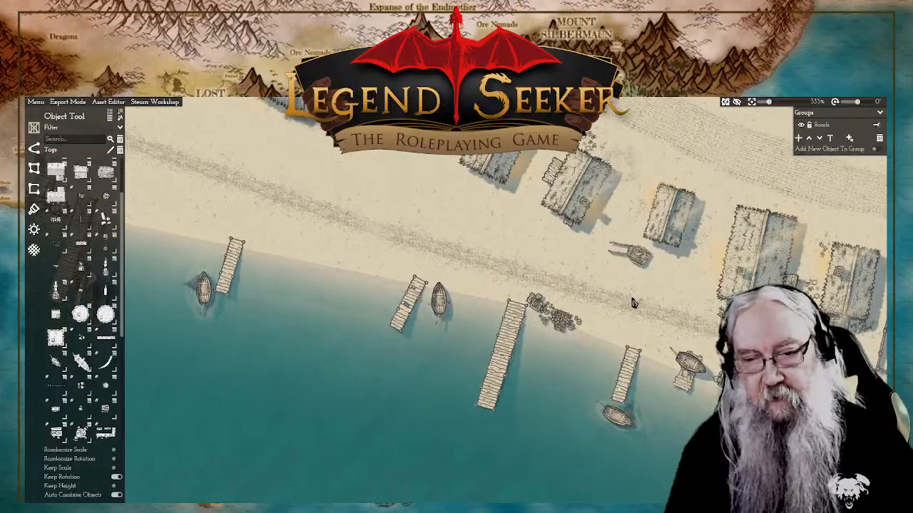
scroll(619, 325, "down", 9)
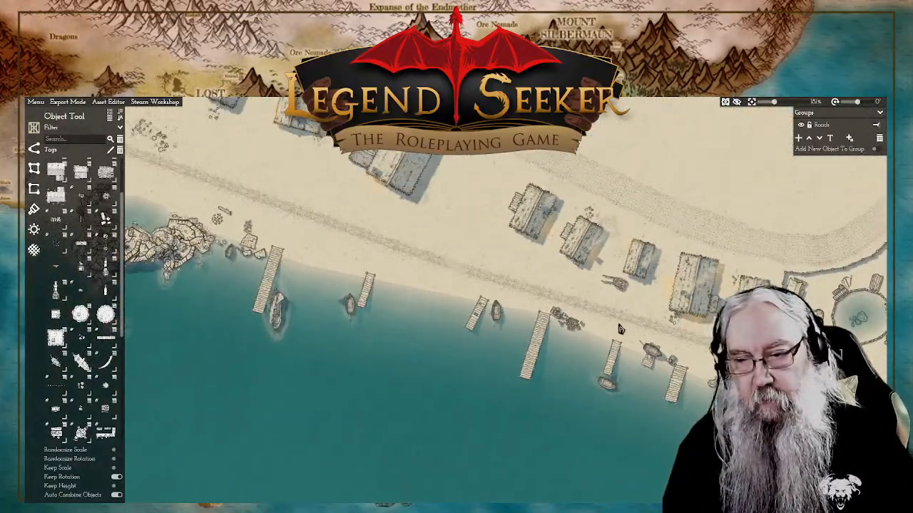
scroll(496, 328, "up", 2)
left_click_drag(342, 333, 513, 309)
scroll(524, 305, "up", 3)
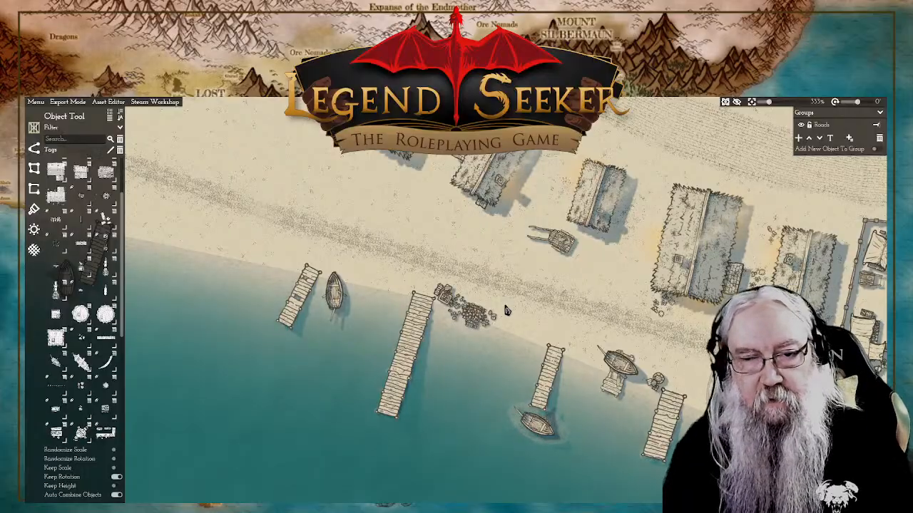
scroll(495, 317, "up", 3)
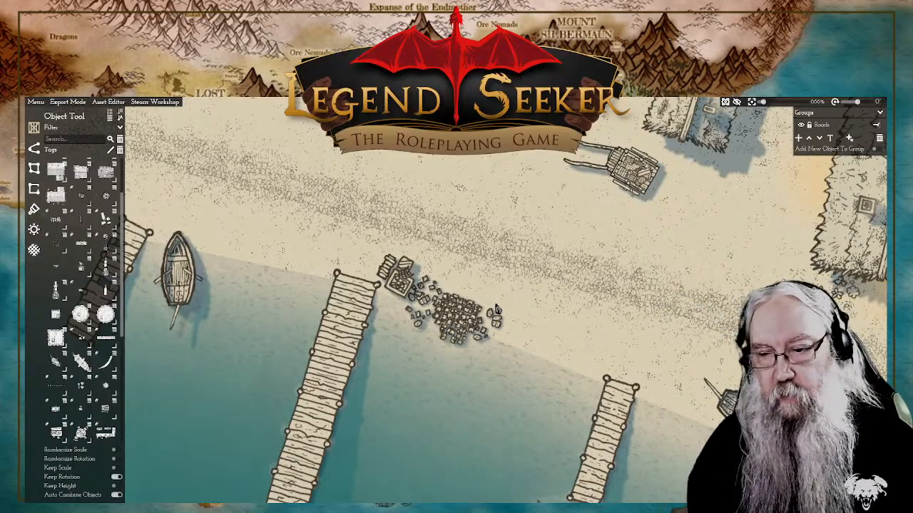
scroll(497, 309, "down", 10)
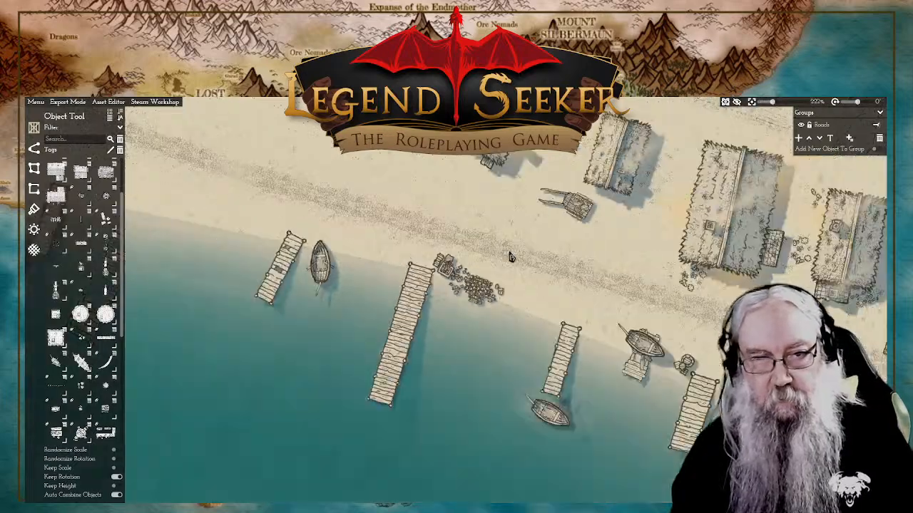
left_click_drag(441, 241, 613, 329)
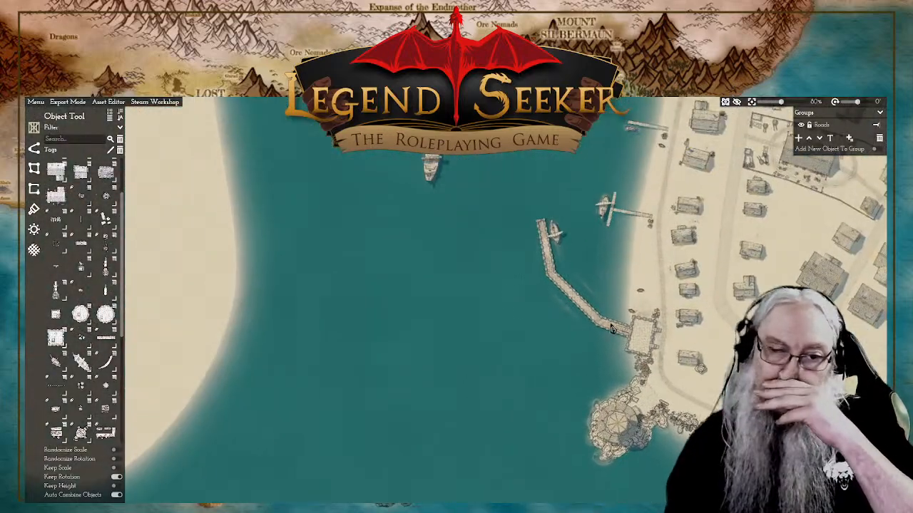
Step: Examine the bay, the bridge and walled town to the north, and the eastern waterfront down to the southern shore
scroll(519, 307, "down", 5)
left_click_drag(567, 243, 523, 277)
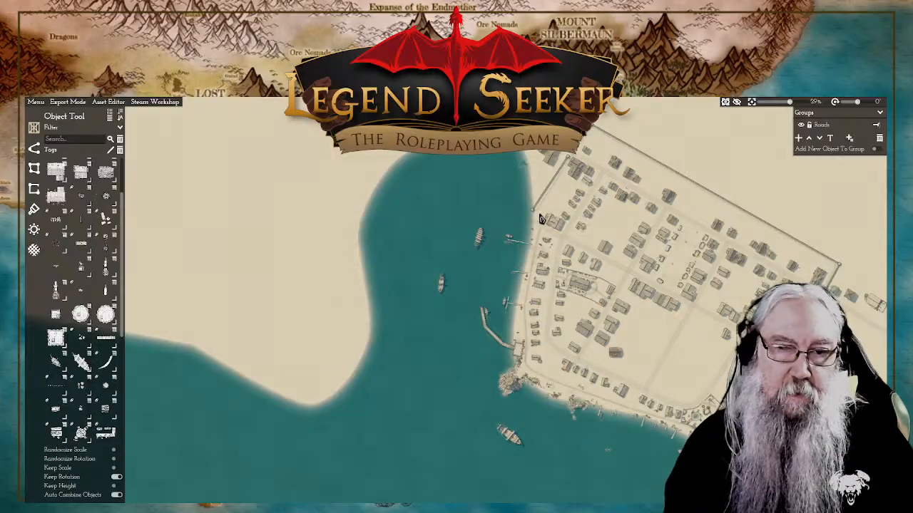
scroll(528, 182, "up", 3)
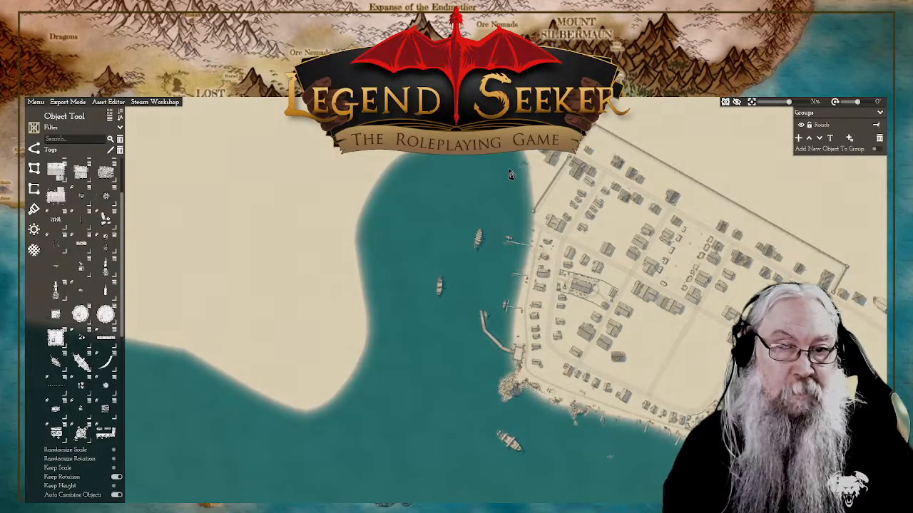
scroll(557, 204, "up", 4)
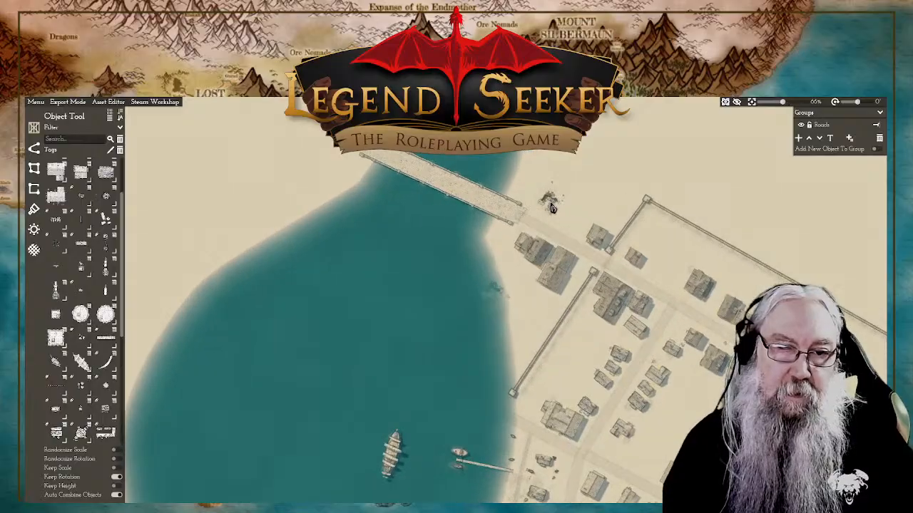
scroll(548, 211, "up", 2)
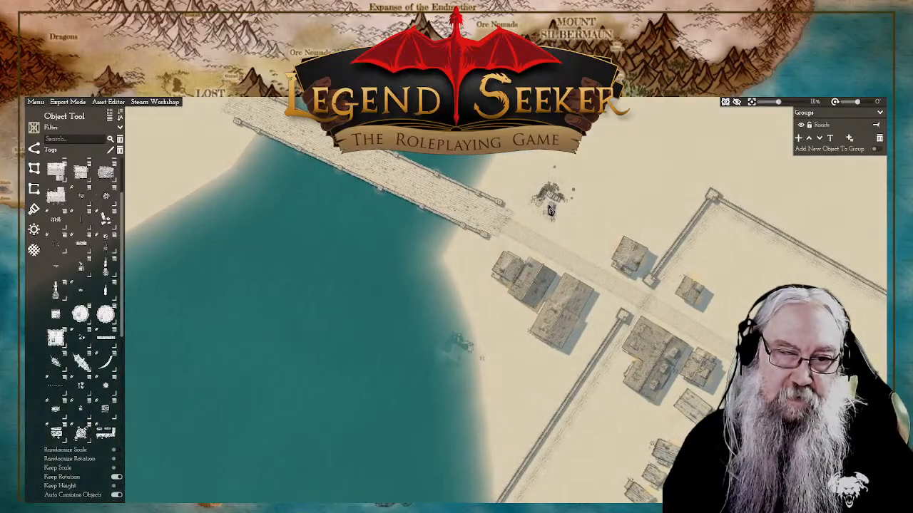
left_click_drag(448, 366, 568, 227)
left_click_drag(515, 356, 522, 294)
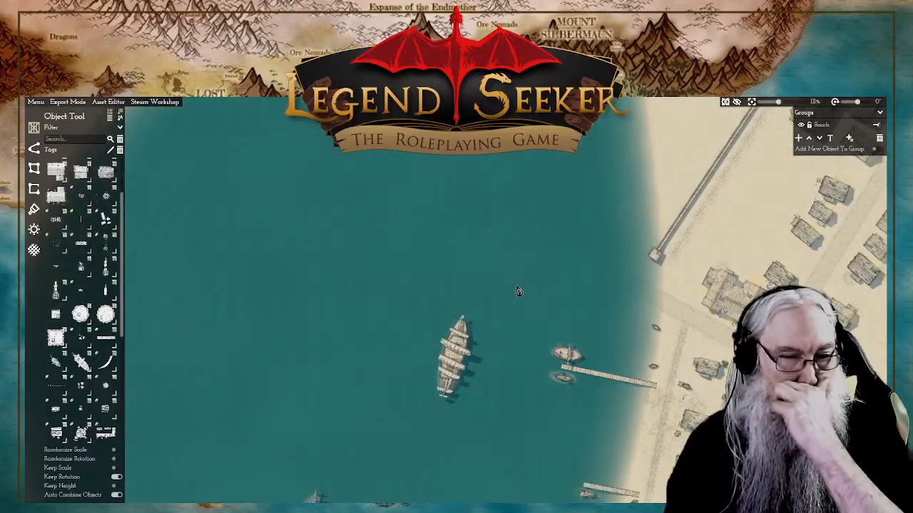
scroll(511, 337, "down", 5)
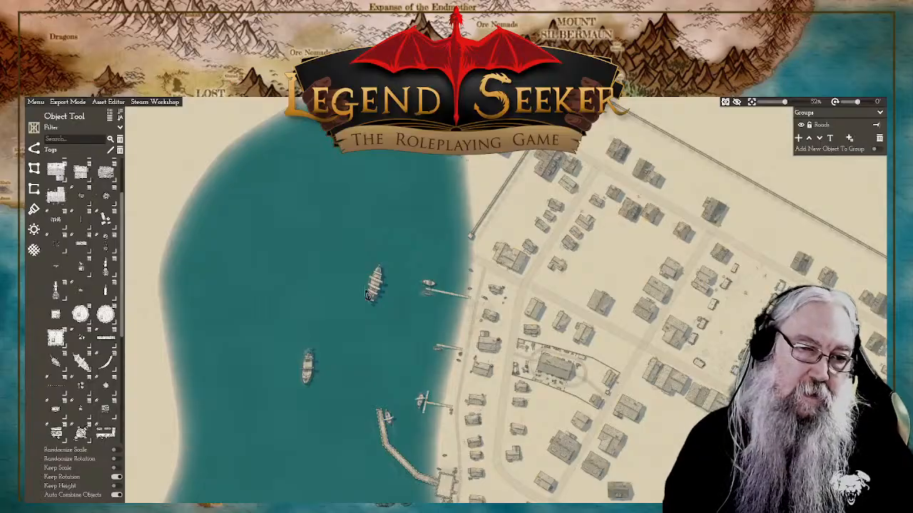
left_click_drag(391, 383, 432, 324)
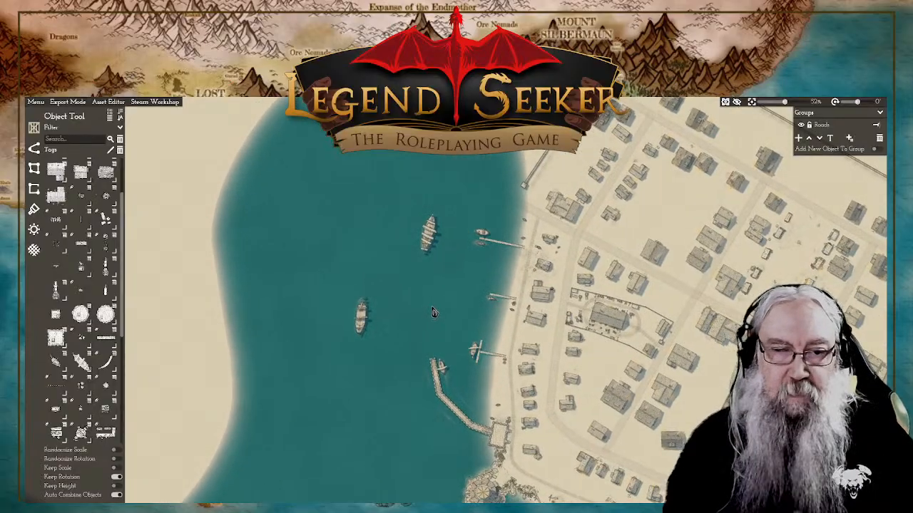
scroll(471, 373, "down", 5)
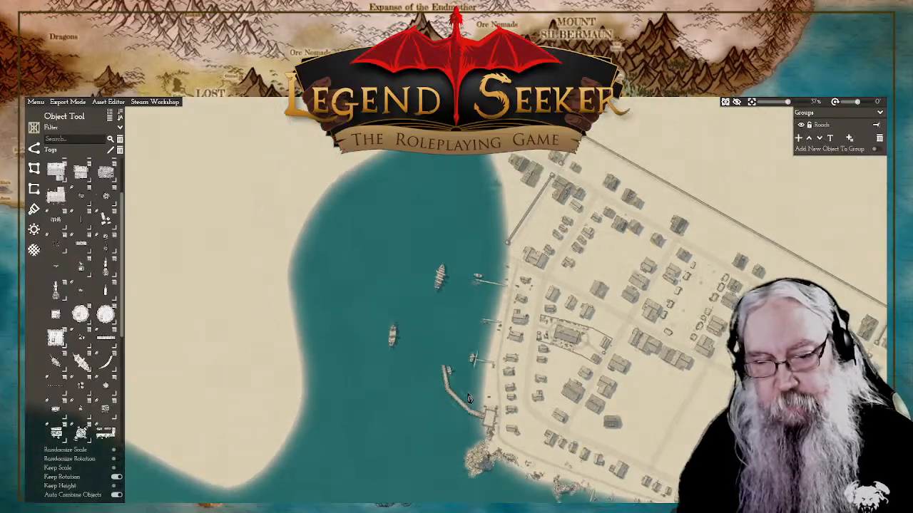
left_click_drag(565, 380, 548, 299)
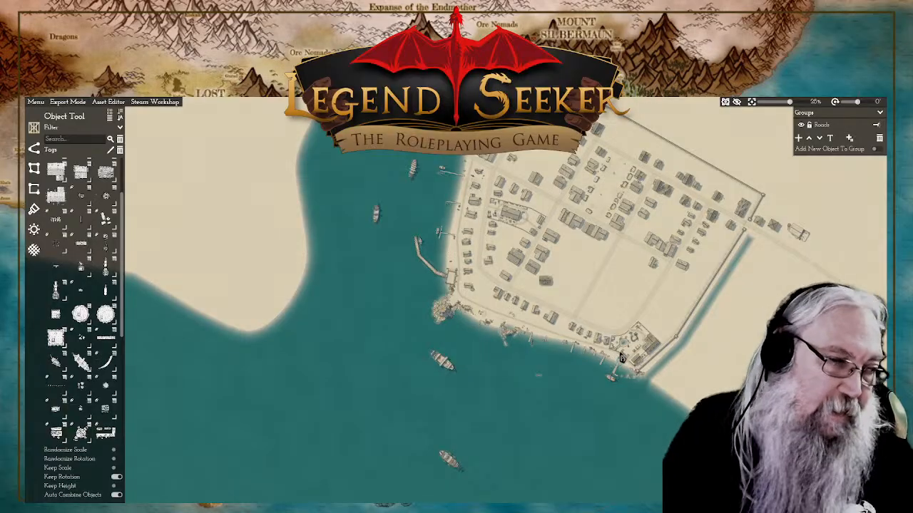
Step: Place a small group of rocks on the southern shore just east of the short pier's head, and another beside the next small pier
scroll(620, 350, "up", 4)
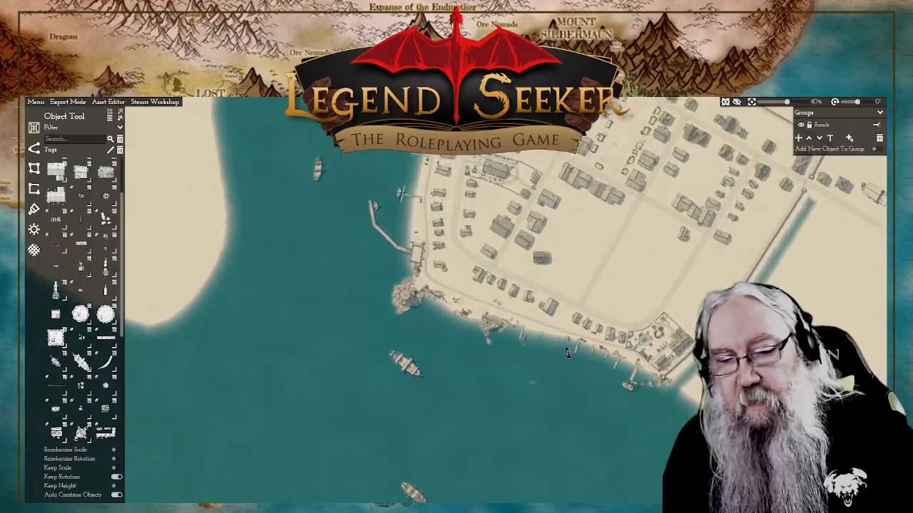
scroll(567, 353, "up", 6)
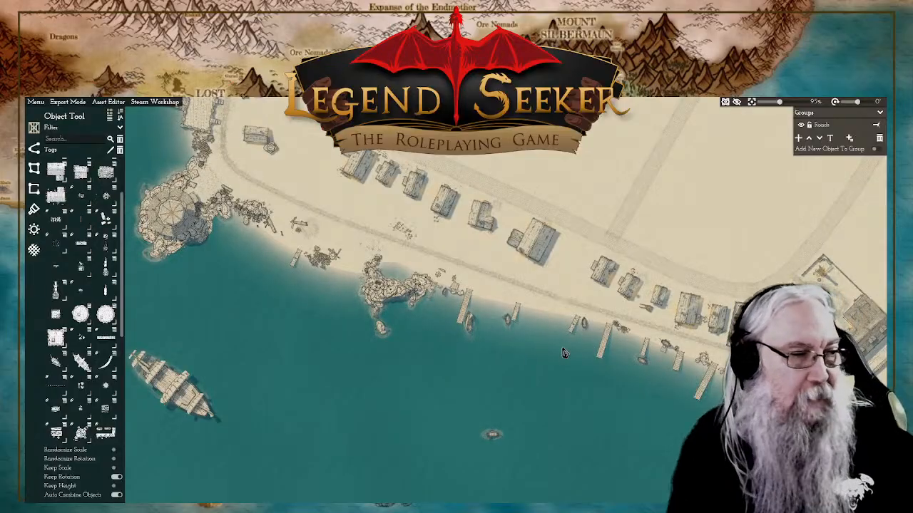
scroll(511, 299, "up", 6)
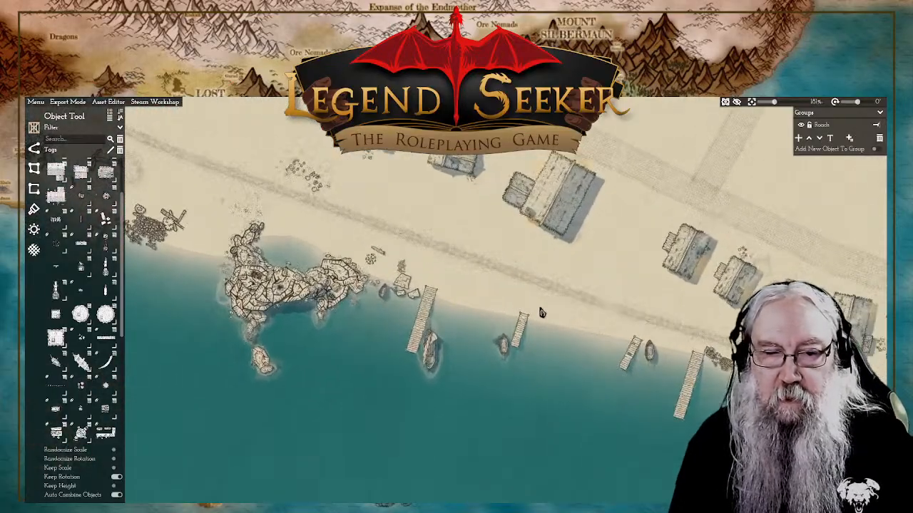
left_click_drag(573, 312, 517, 320)
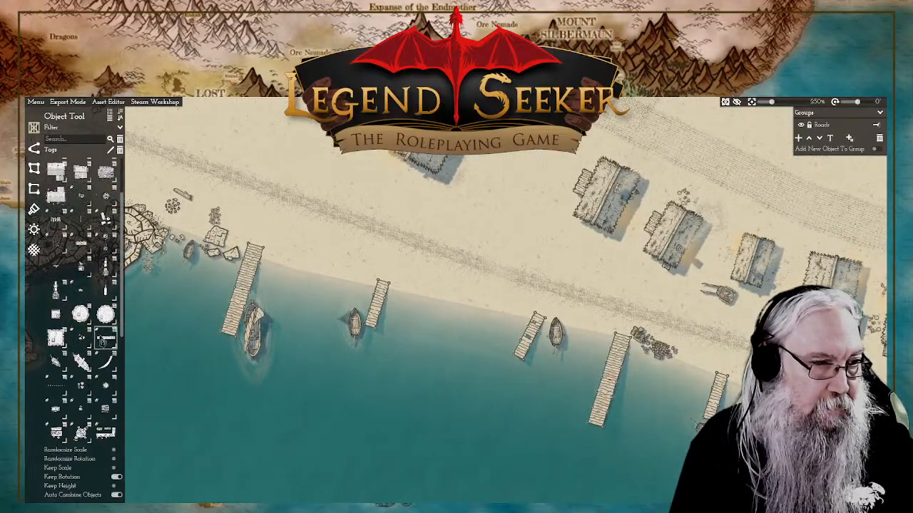
mouse_move(85, 345)
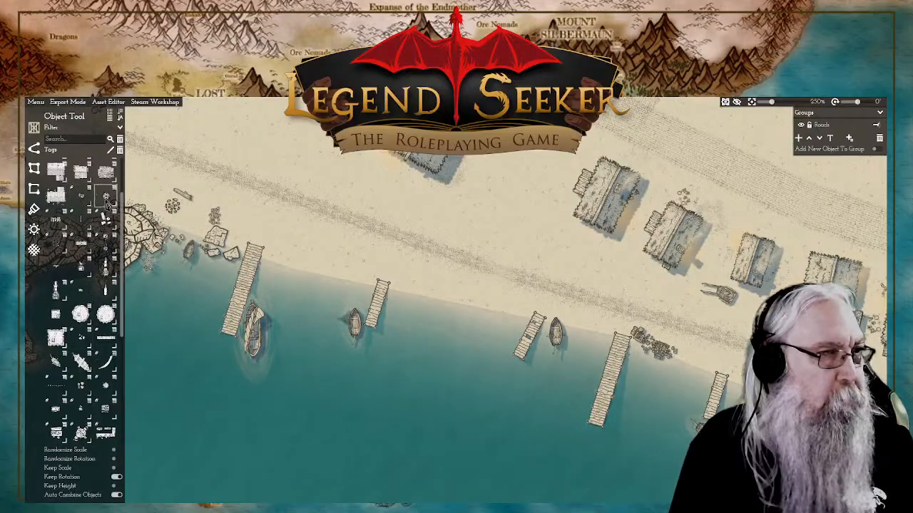
mouse_move(106, 199)
scroll(85, 198, "up", 2)
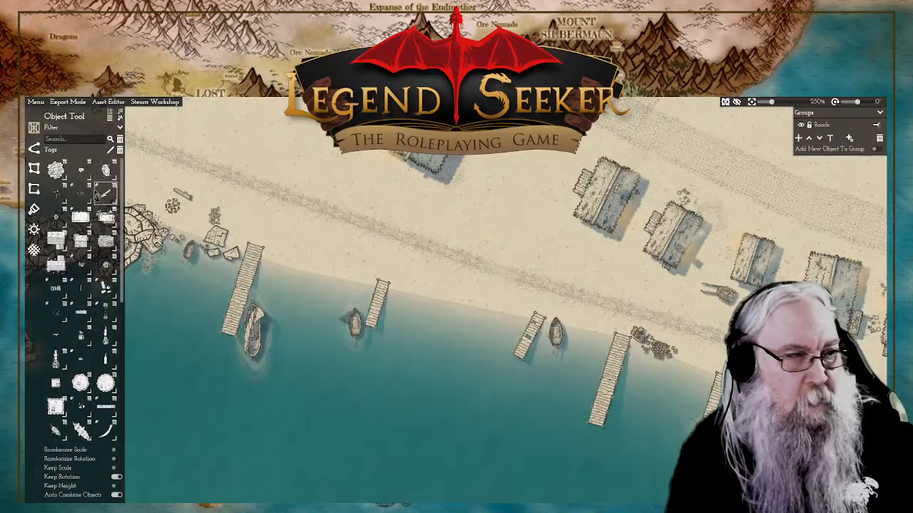
left_click(106, 169)
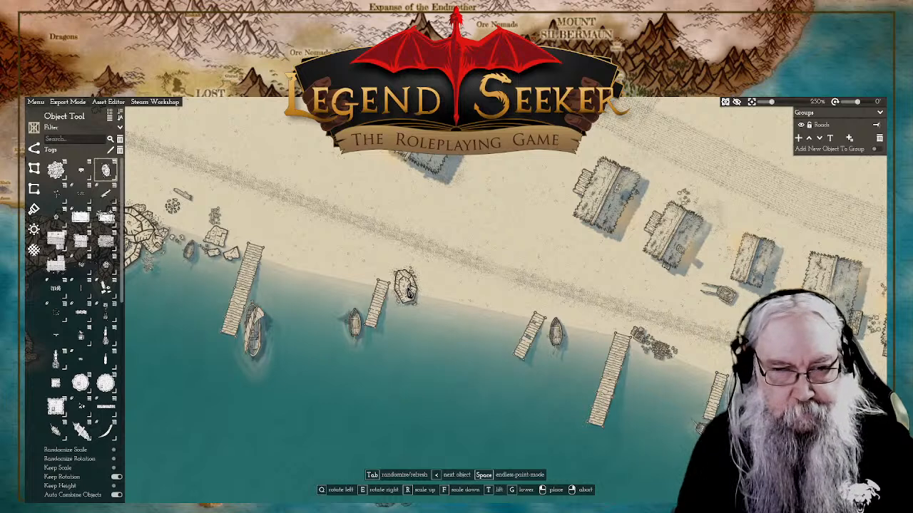
key("Tab")
key("Tab")
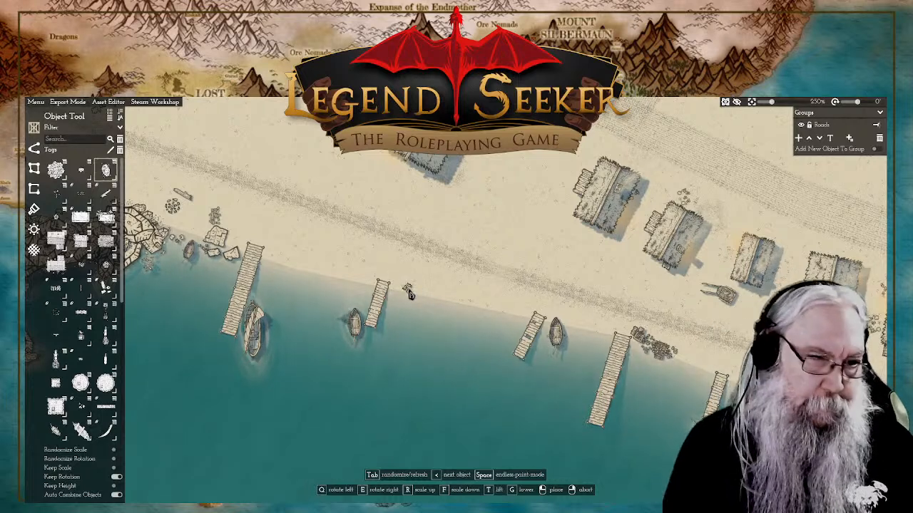
key("Tab")
key("Tab")
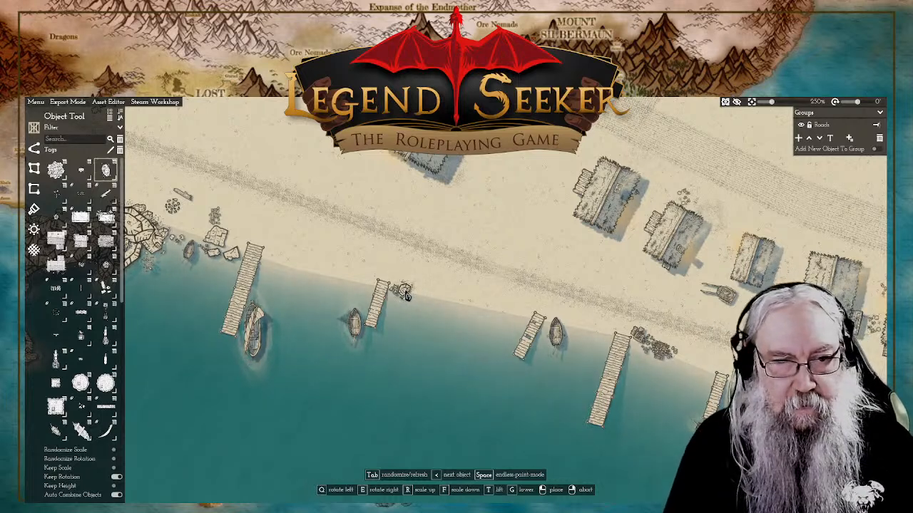
left_click(402, 288)
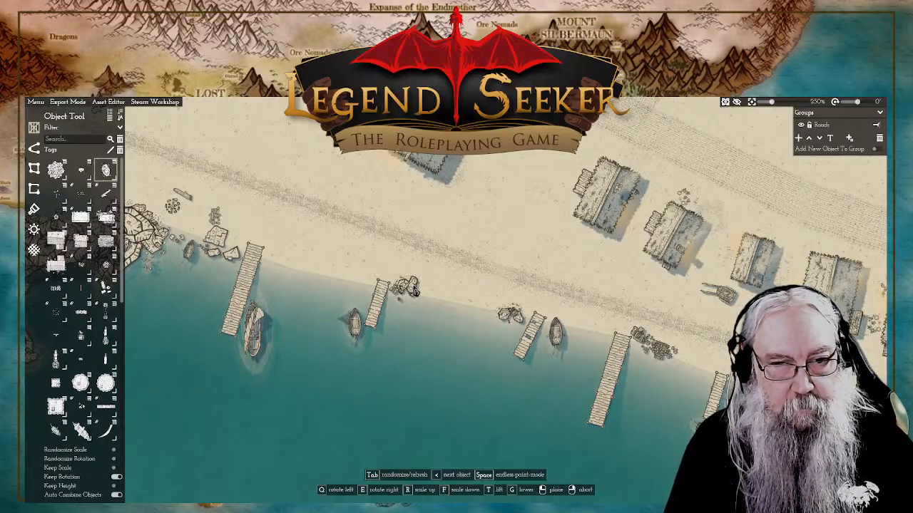
Step: Build up the rocks beside the short pier's head into a pile with another rock and a large boulder
left_click(414, 291)
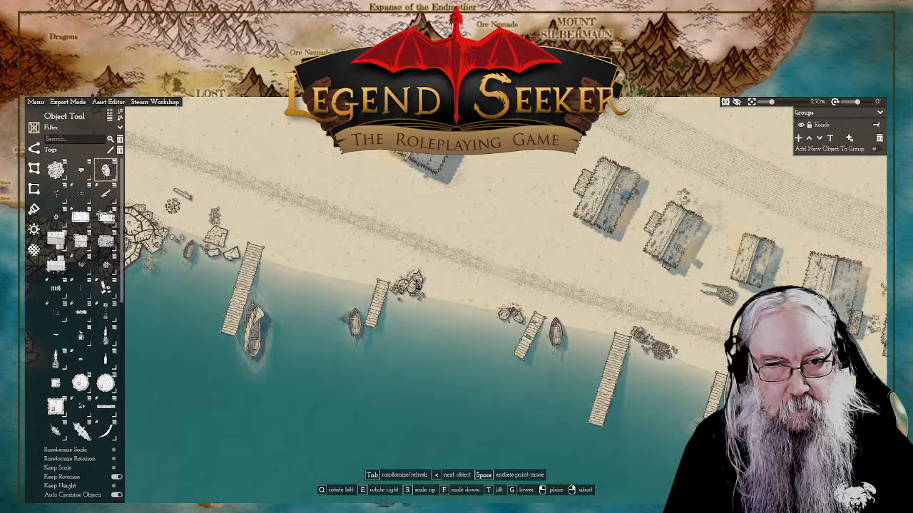
key("Tab")
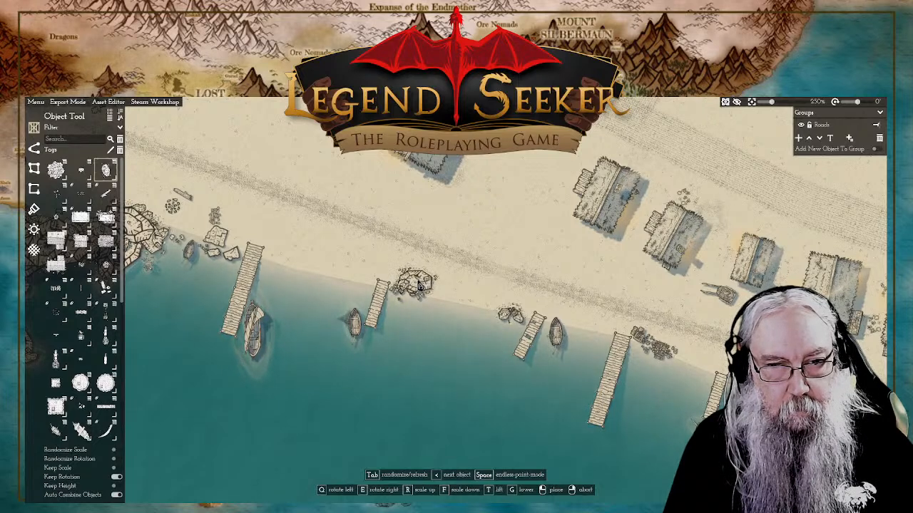
left_click(419, 284)
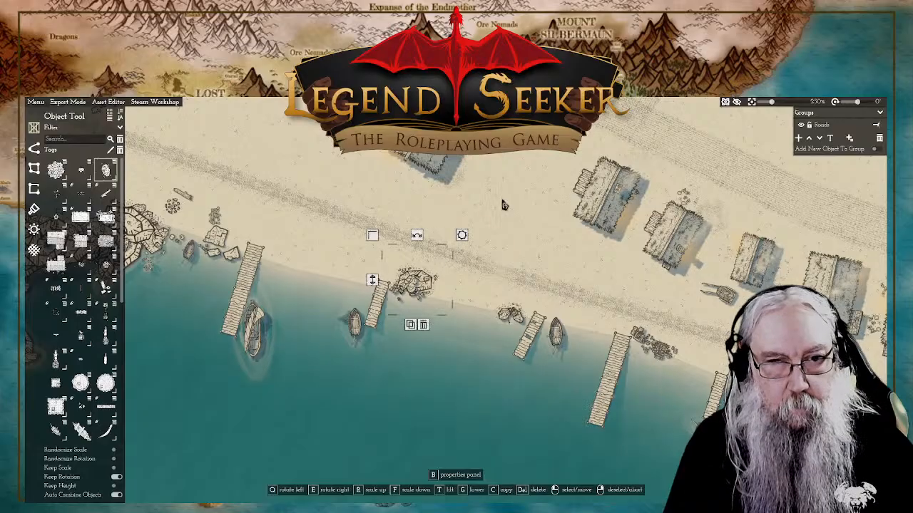
Step: Move the elongated rock at the boulder pile's east end south-west, closer to the waterline
scroll(471, 294, "up", 5)
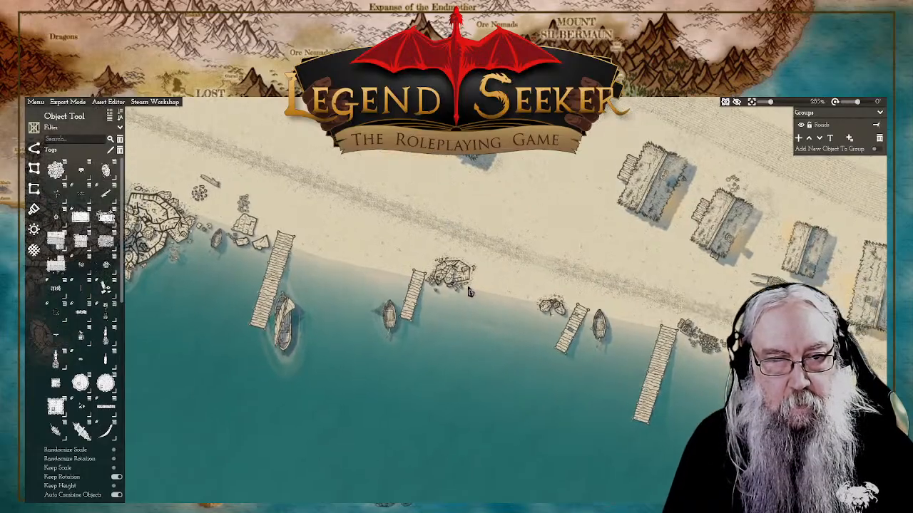
left_click_drag(408, 259, 490, 279)
right_click(339, 271)
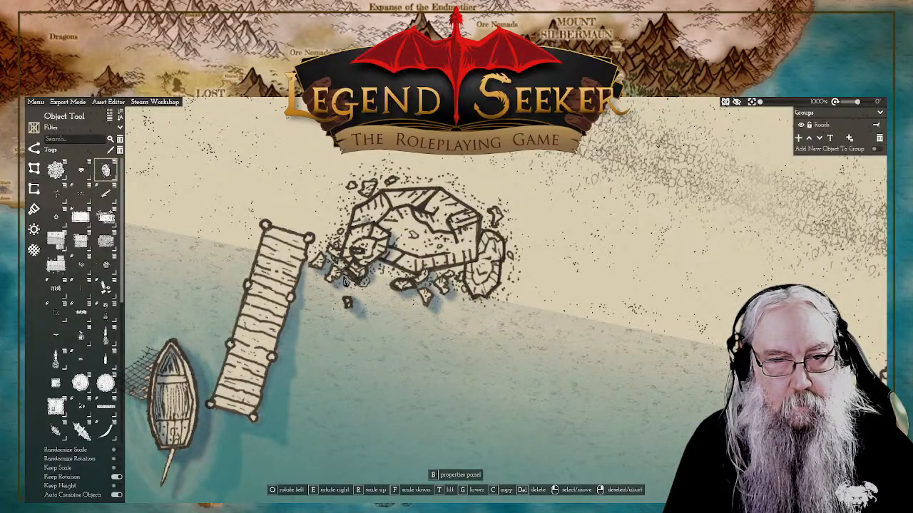
left_click(491, 279)
left_click_drag(491, 279, 475, 293)
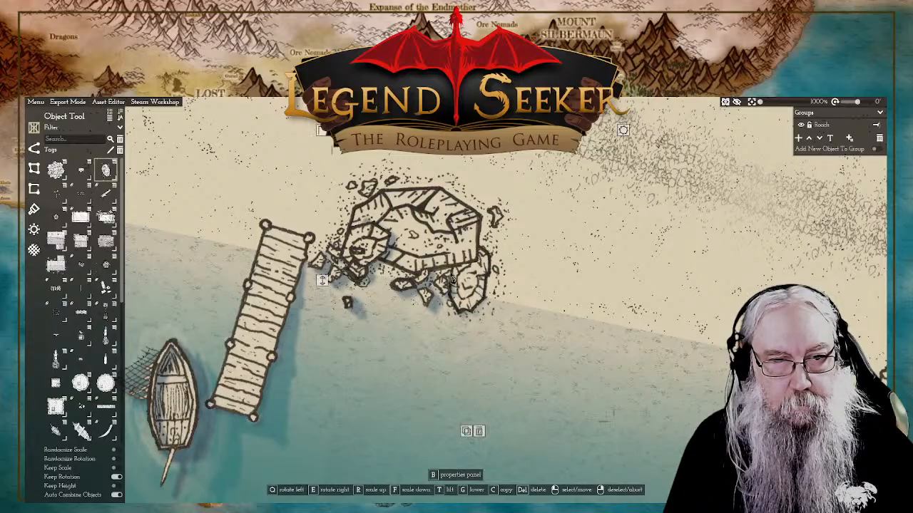
right_click(323, 281)
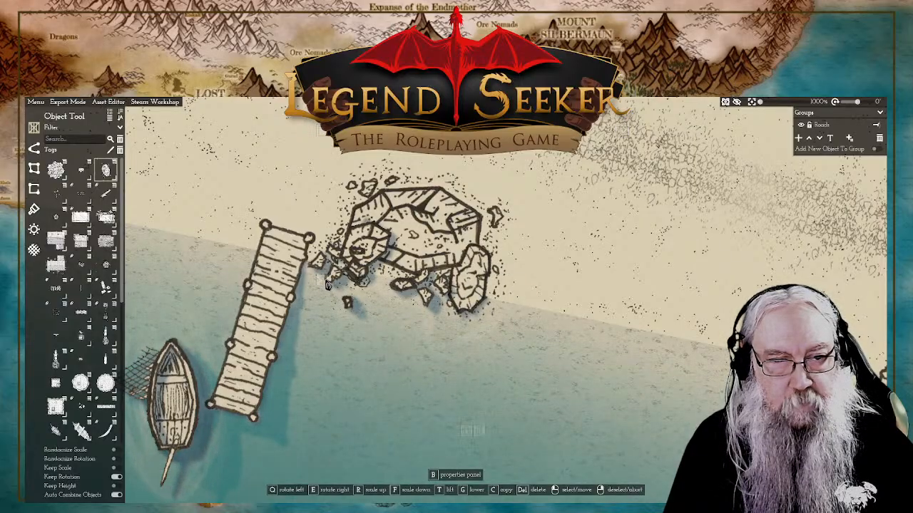
Step: Move the rounded rock at the pile's west end south-east against the large boulder's front edge
left_click(376, 251)
left_click_drag(376, 252, 393, 276)
left_click(352, 270)
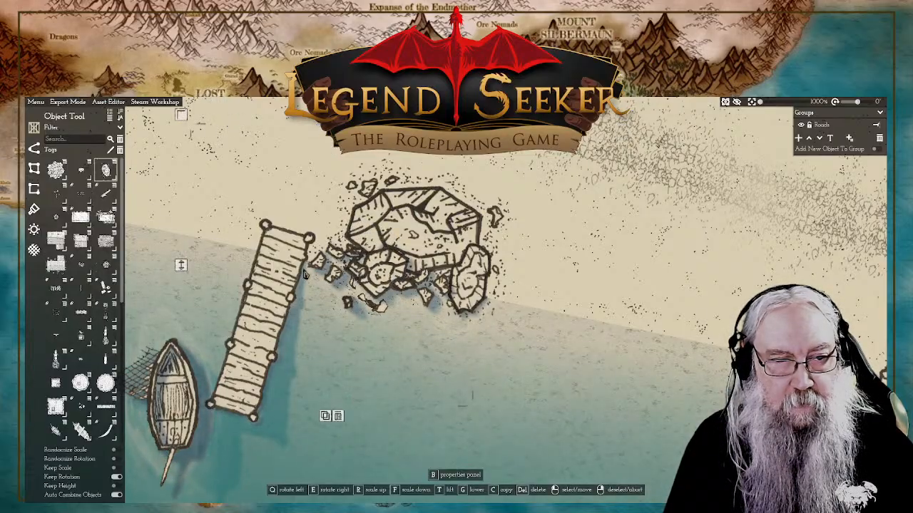
right_click(182, 271)
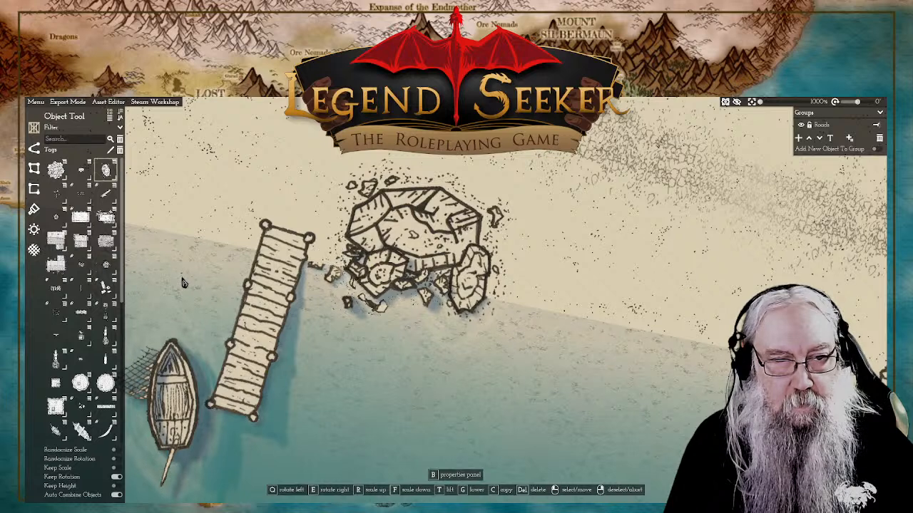
Step: Shift the small loose stone off the pile's south-west side slightly farther out into the shallow water
left_click(329, 269)
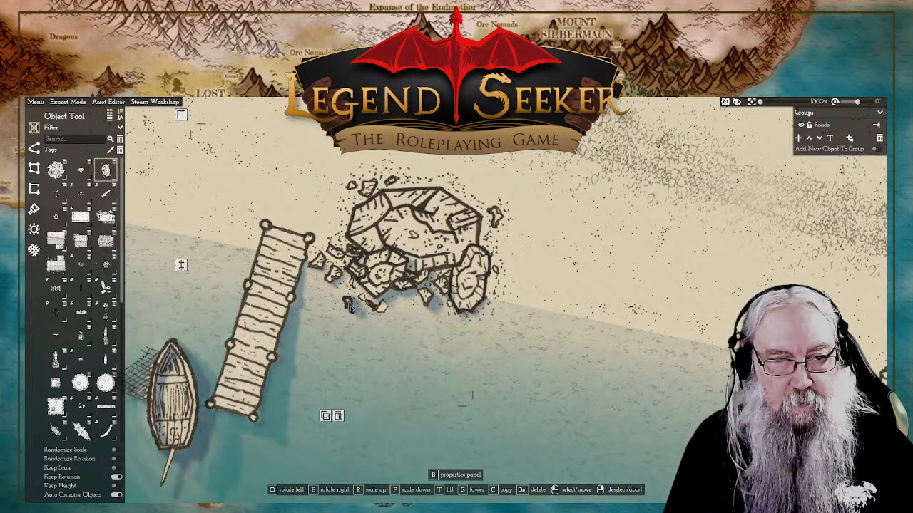
left_click(348, 305)
left_click_drag(225, 286, 227, 293)
left_click_drag(350, 310, 346, 323)
scroll(562, 273, "down", 8)
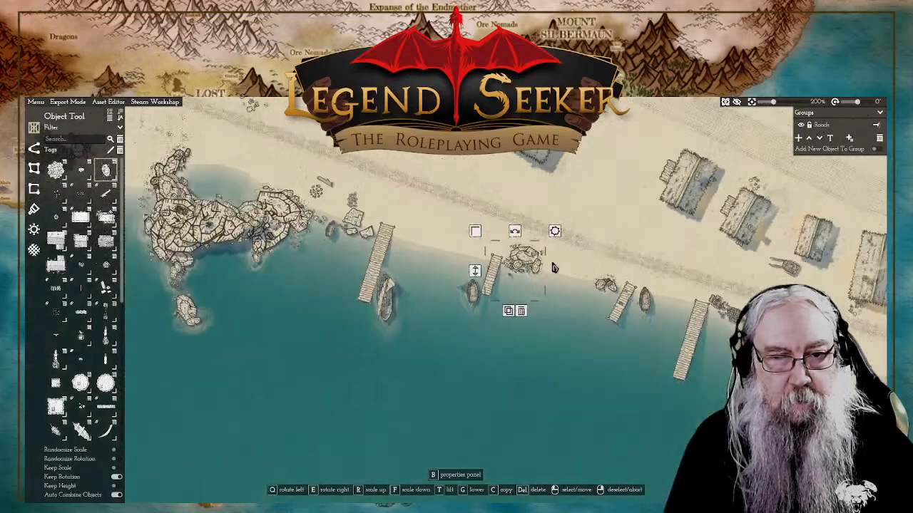
right_click(583, 214)
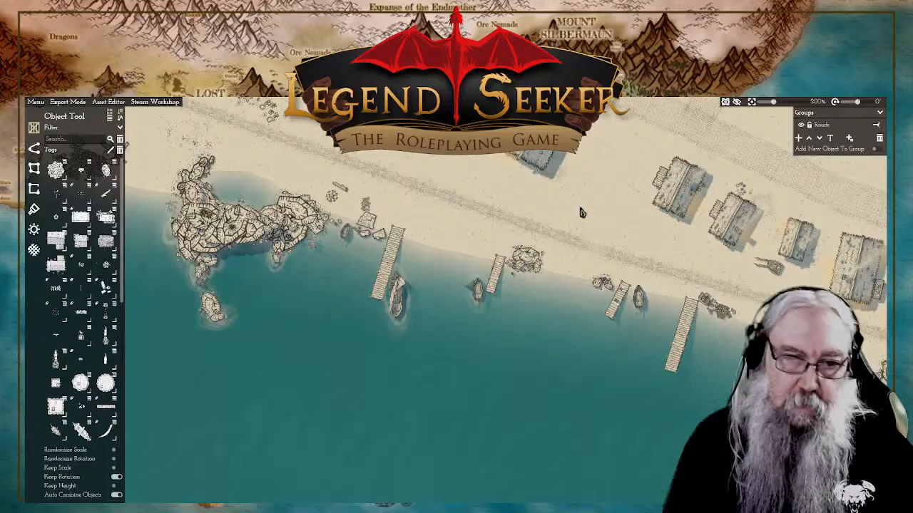
Step: Browse the object library, previewing its furniture, cart and stone assets, for something to dress the short pier's landing
scroll(582, 212, "up", 5)
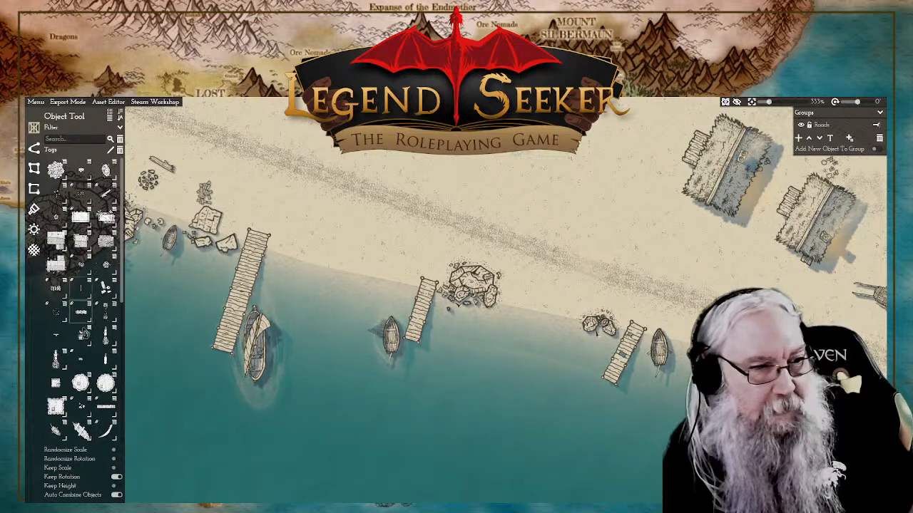
mouse_move(87, 368)
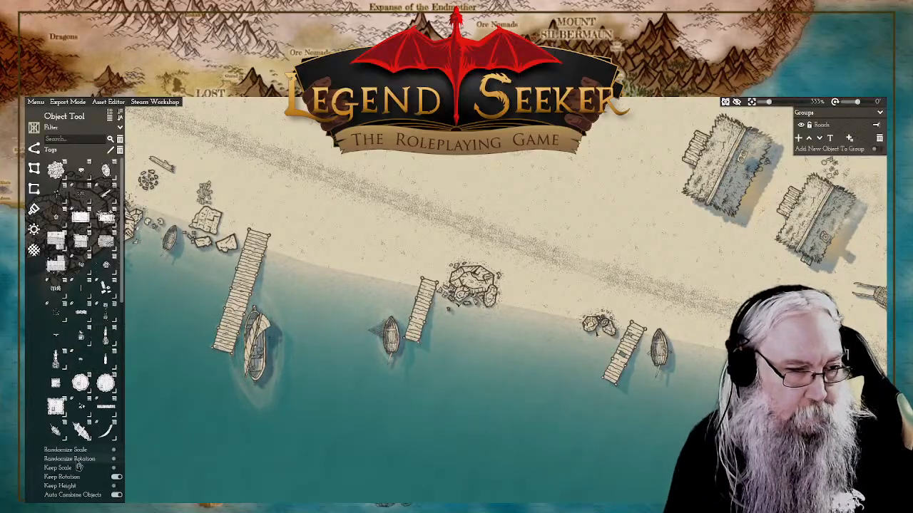
scroll(103, 306, "down", 3)
scroll(80, 299, "down", 1)
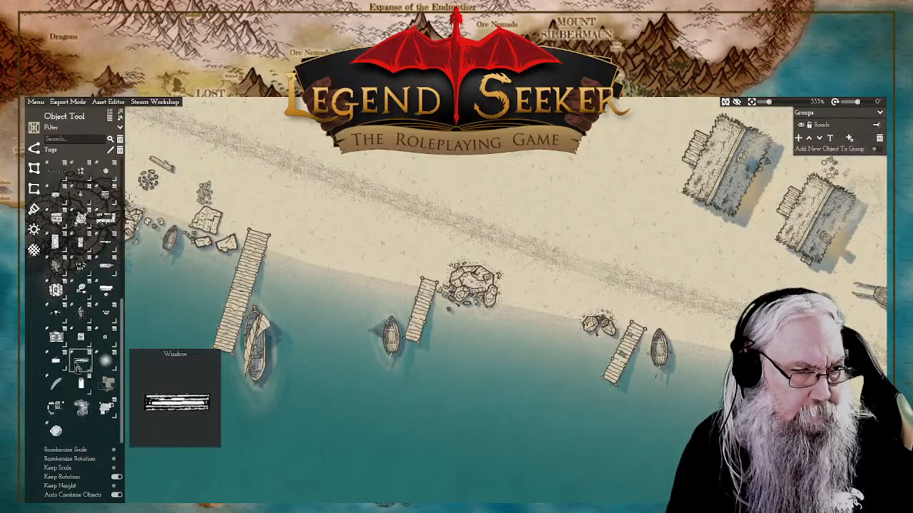
mouse_move(55, 365)
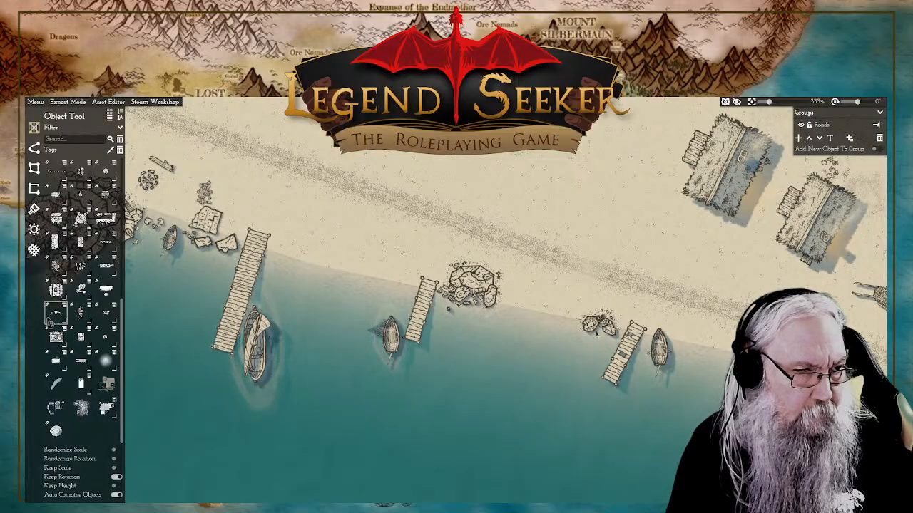
mouse_move(80, 303)
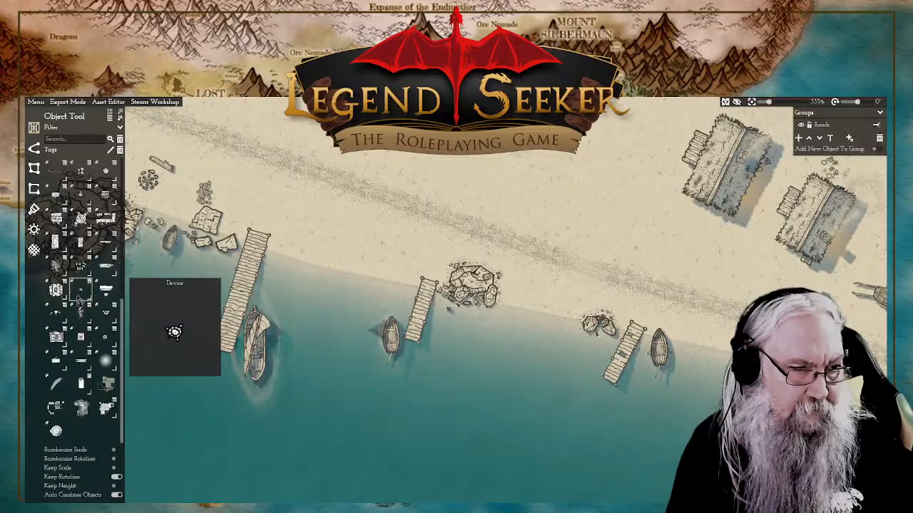
mouse_move(57, 293)
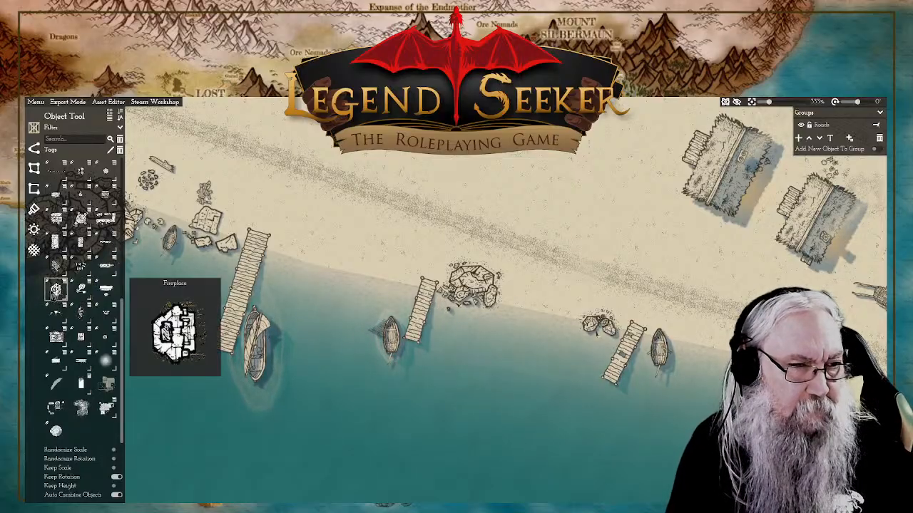
mouse_move(81, 269)
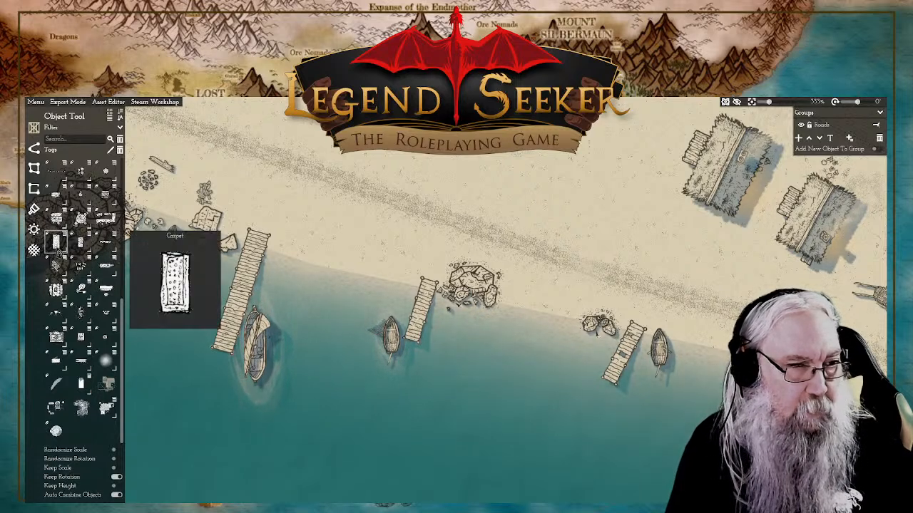
left_click_drag(353, 260, 448, 290)
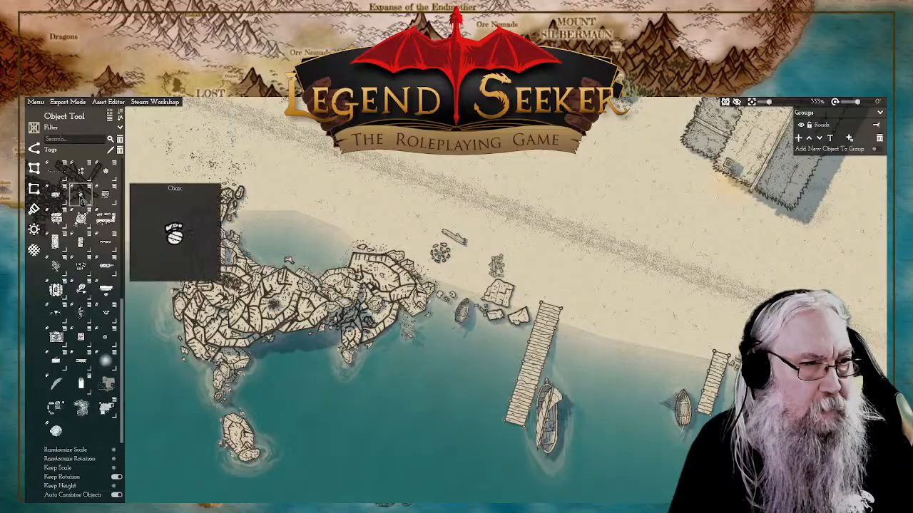
mouse_move(60, 201)
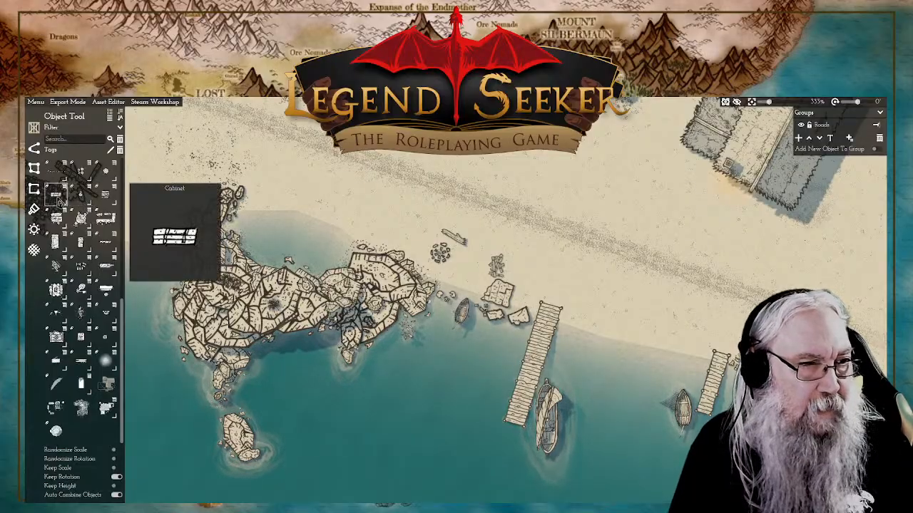
left_click_drag(92, 117, 84, 216)
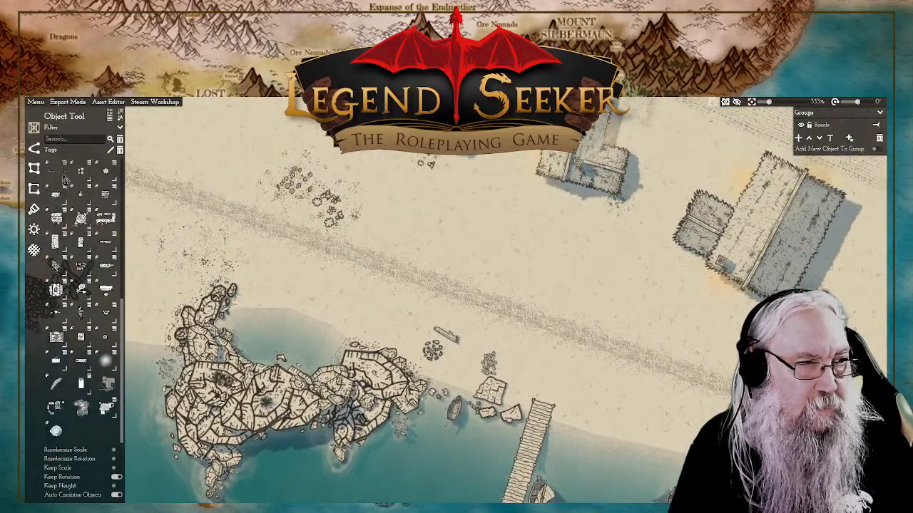
mouse_move(82, 188)
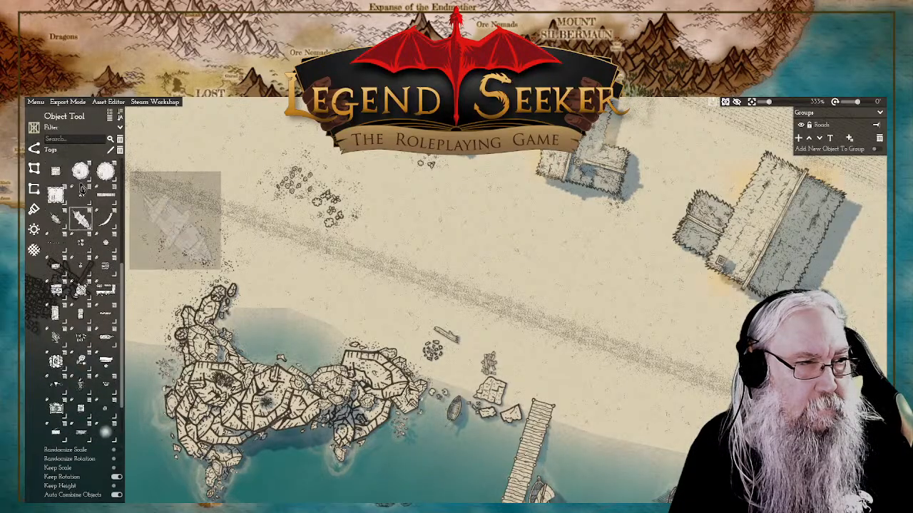
scroll(100, 229, "up", 1)
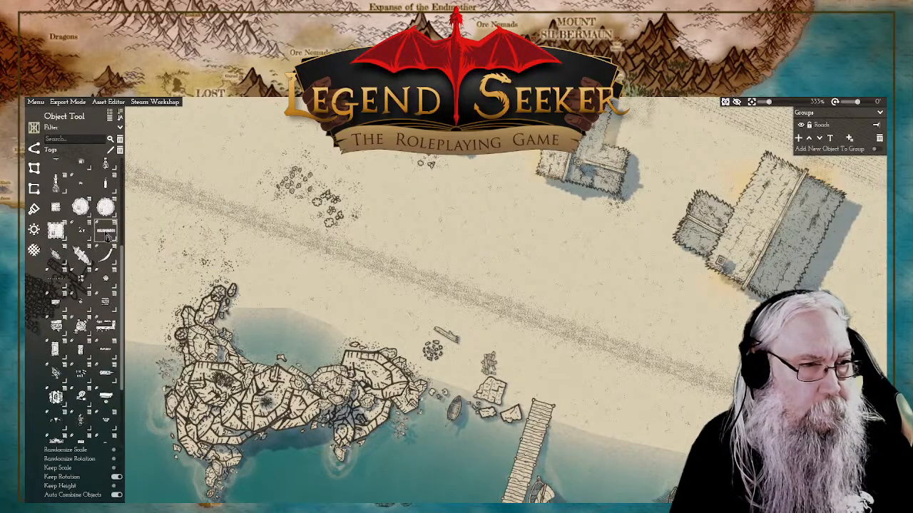
scroll(94, 246, "up", 2)
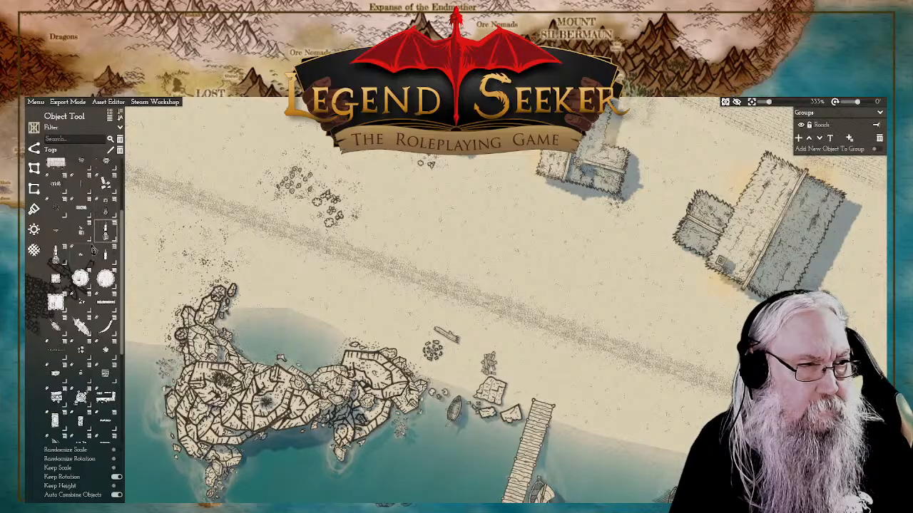
mouse_move(83, 232)
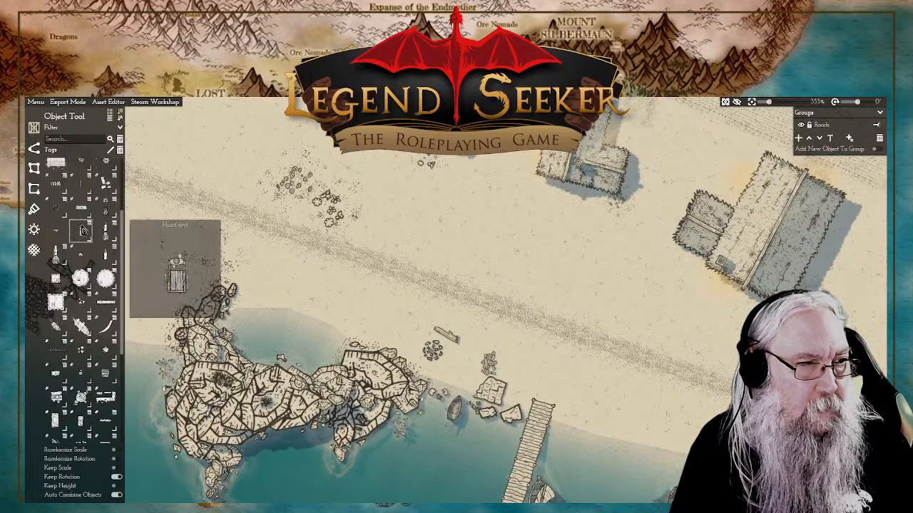
scroll(79, 233, "up", 1)
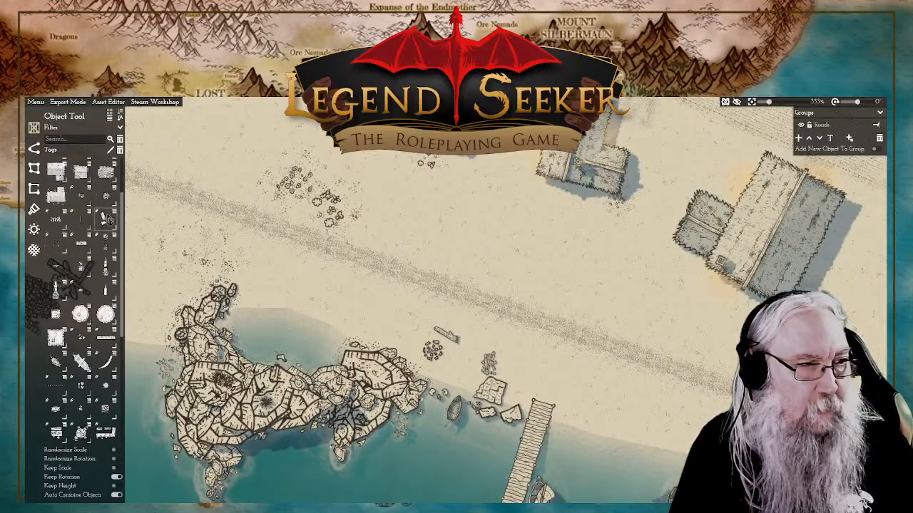
Step: Place a dense rubble cluster over the short pier's head, cycling through the stone variants until that one appears
left_click(106, 218)
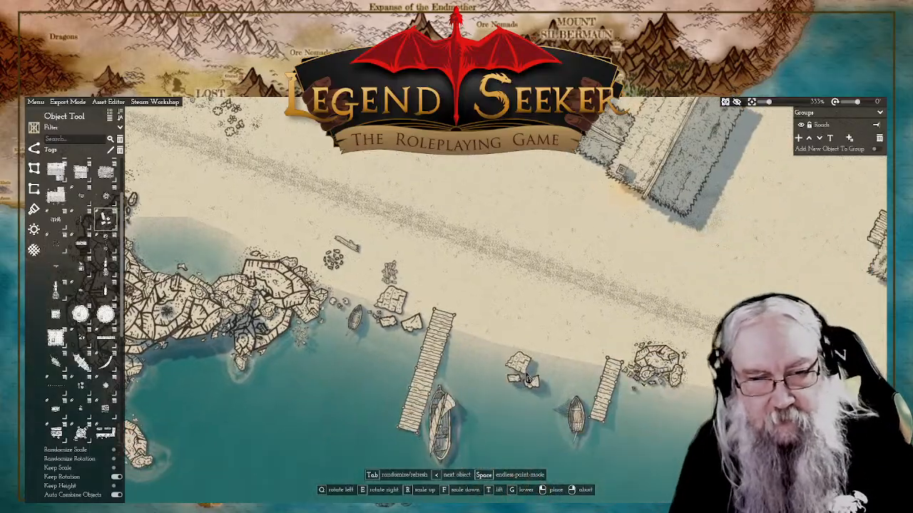
scroll(528, 380, "up", 5)
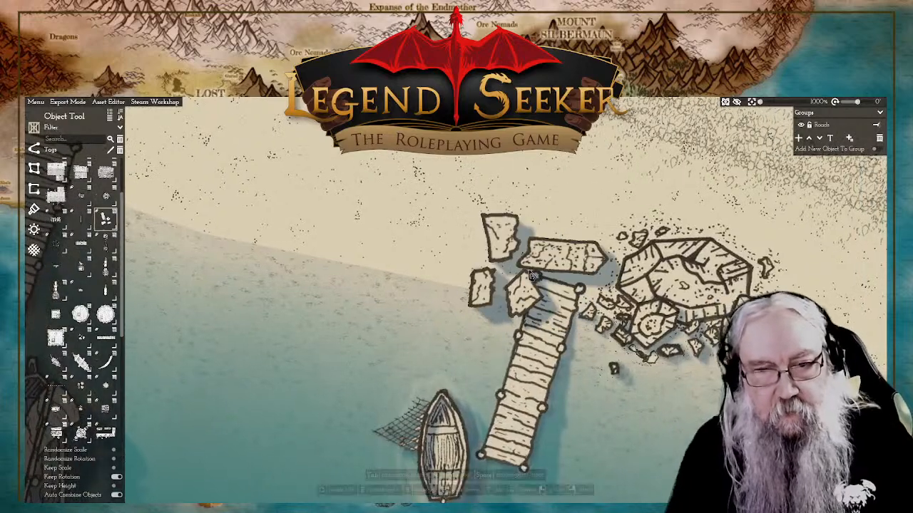
key("Tab")
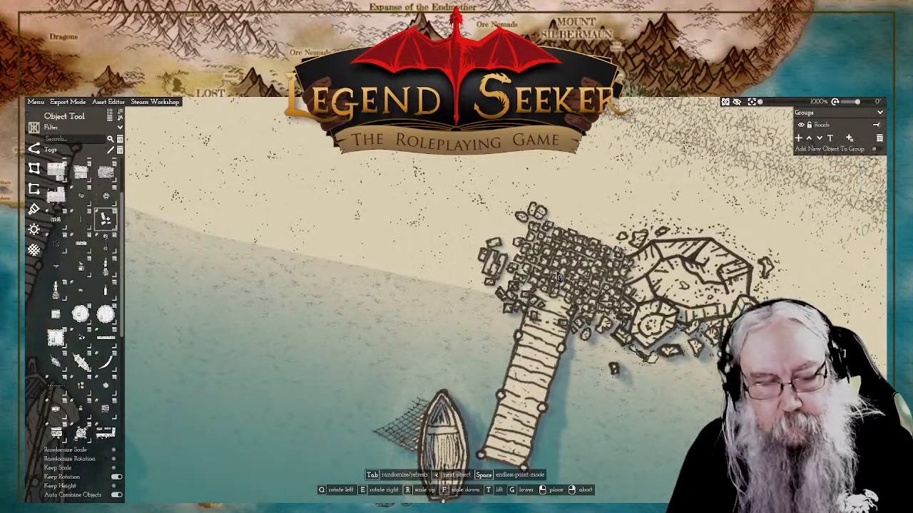
key("Tab")
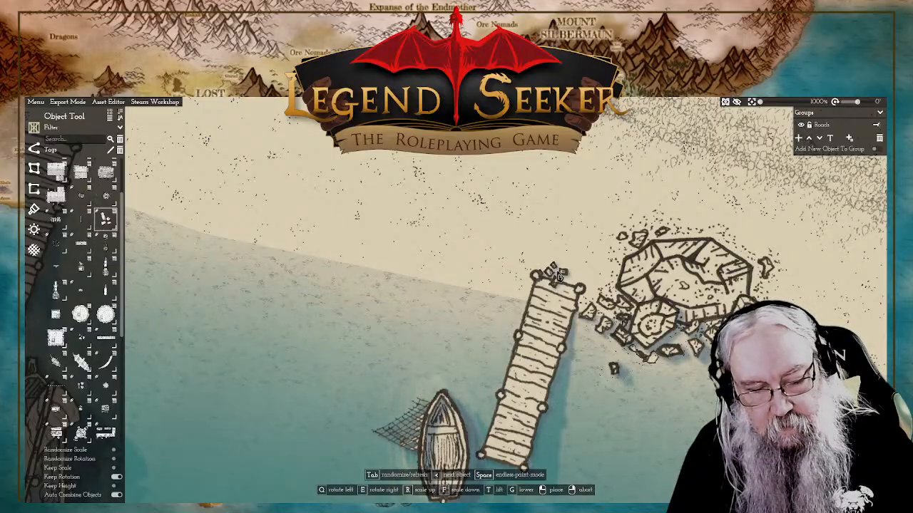
key("Tab")
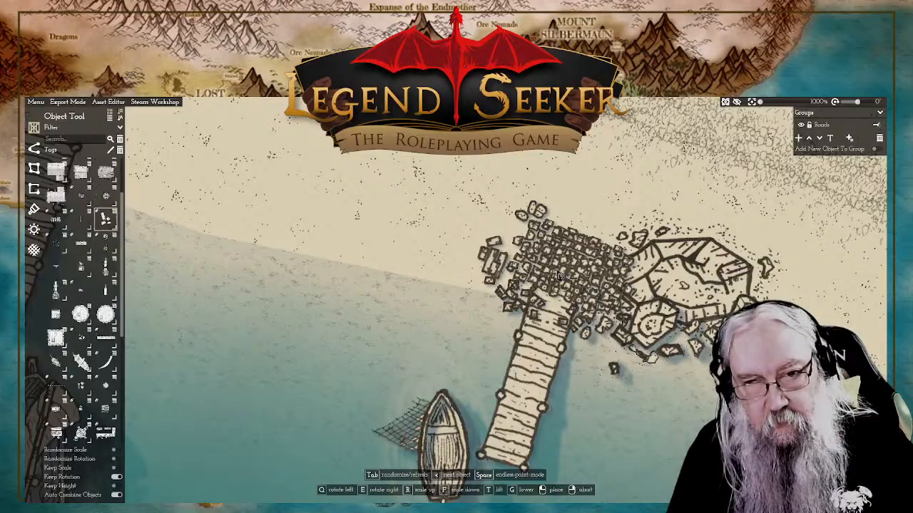
key("Tab")
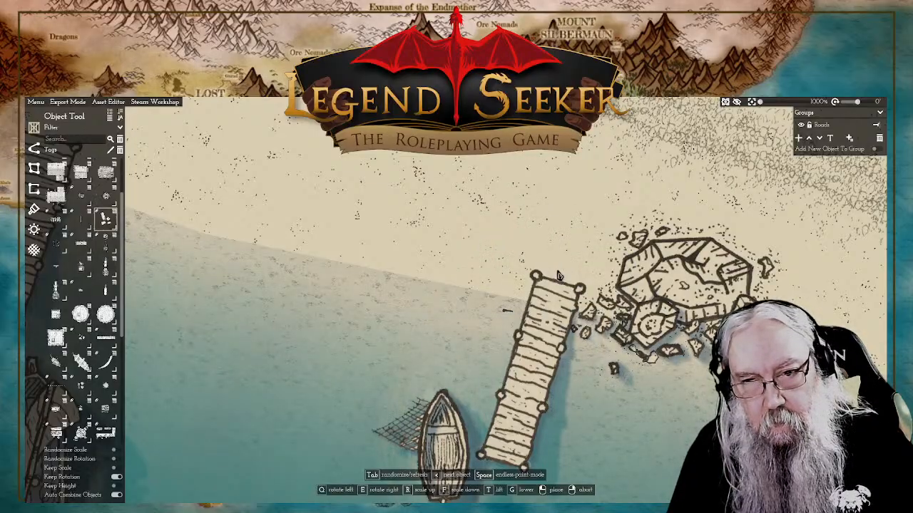
key("Tab")
key("Tab")
key("Tab")
key("Tab")
key("Tab")
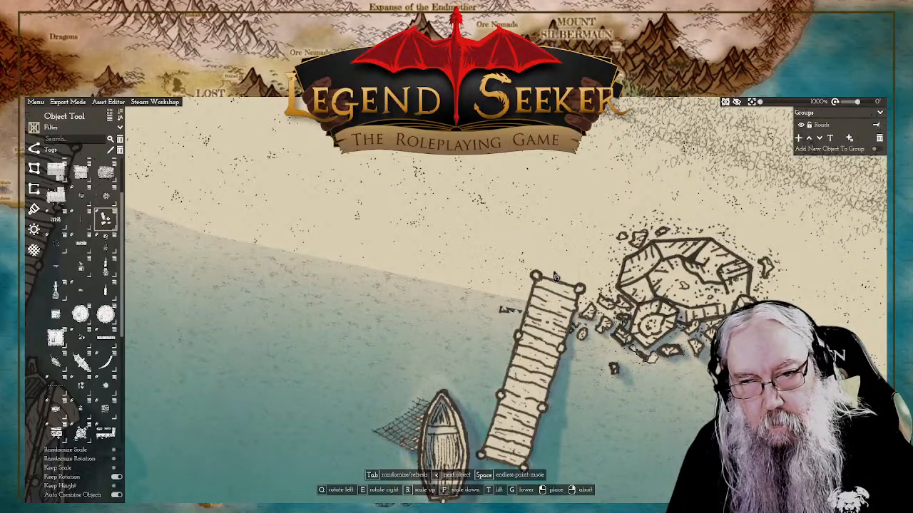
key("Tab")
key("Tab")
right_click(569, 344)
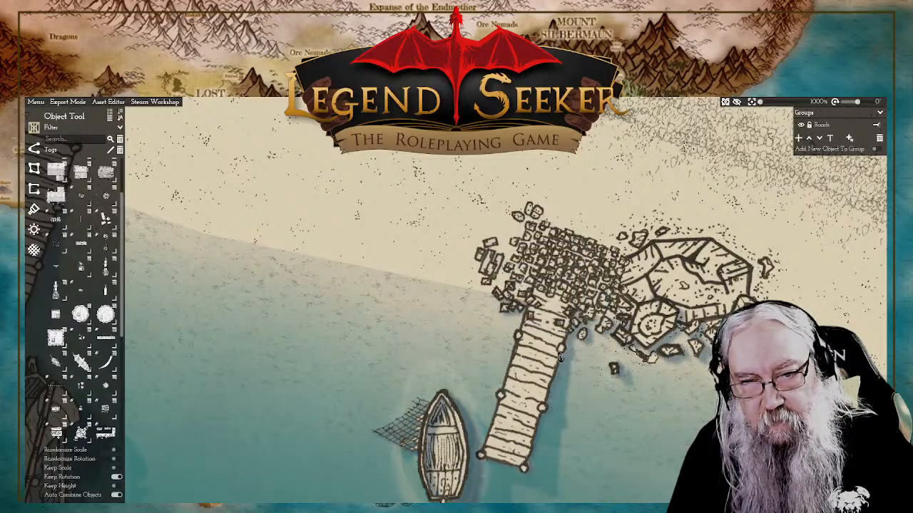
Step: Raise the short pier in the stacking order so its planks cover the rubble at its head
left_click(540, 365)
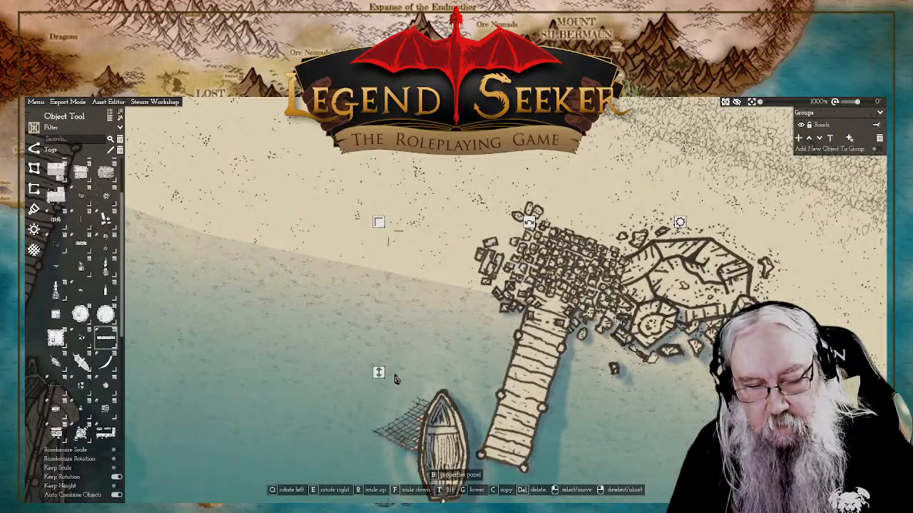
key("r")
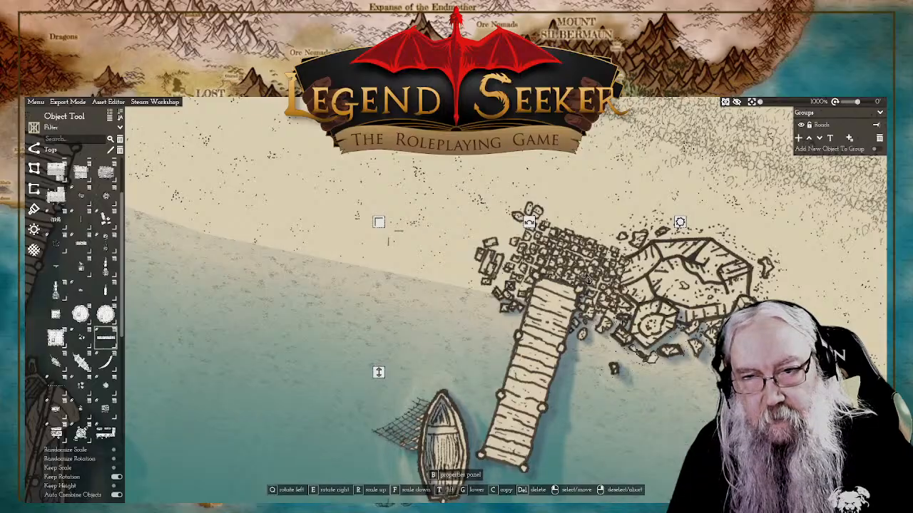
scroll(542, 298, "down", 5)
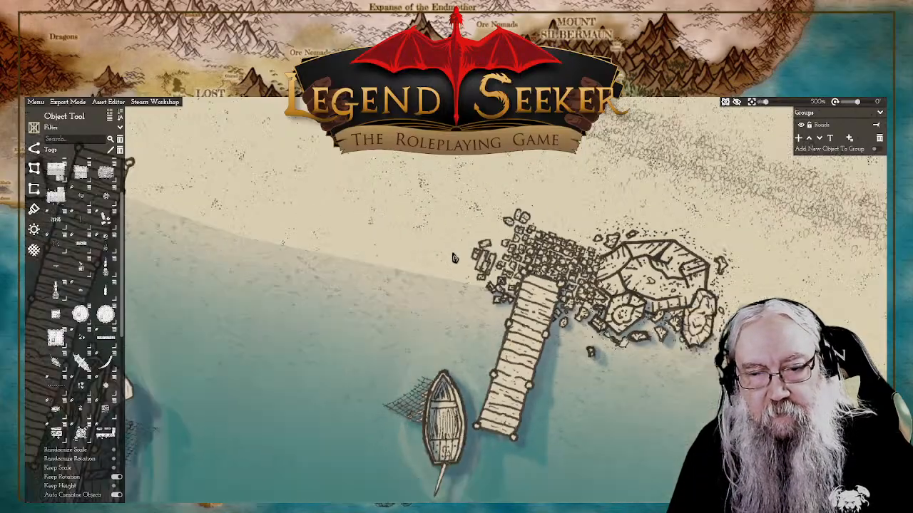
Step: Try shifting the short pier slightly farther inland over the rubble
scroll(492, 281, "up", 3)
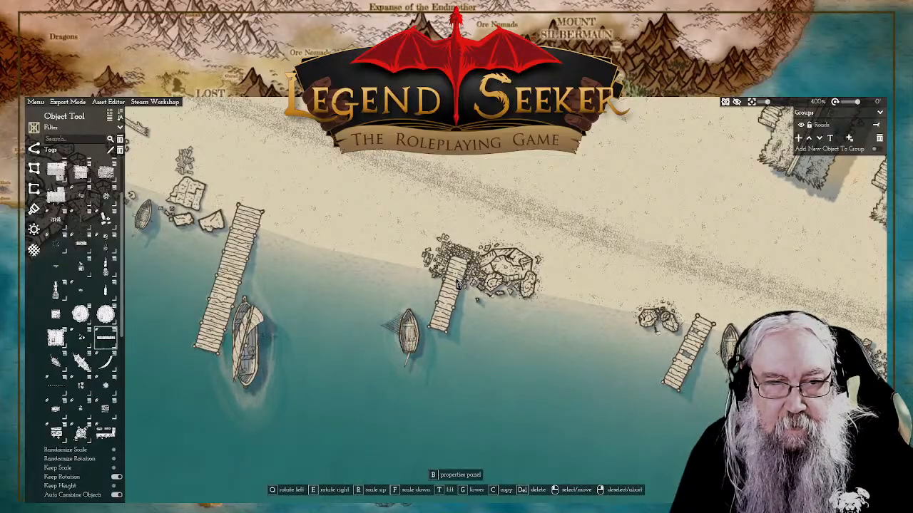
left_click_drag(456, 284, 462, 275)
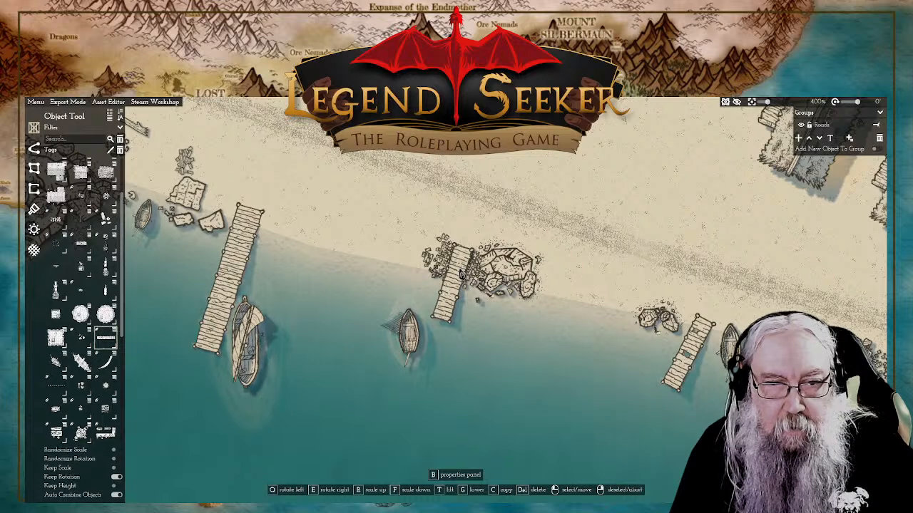
left_click(461, 274)
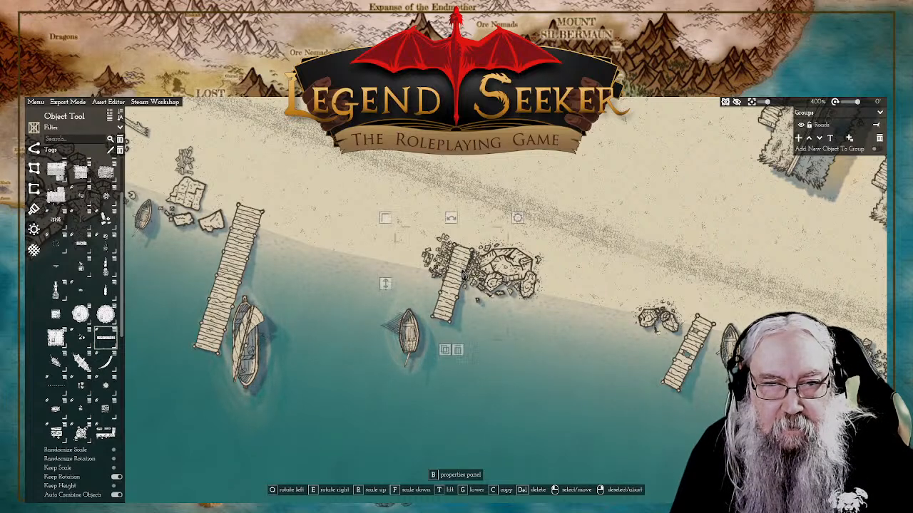
right_click(607, 191)
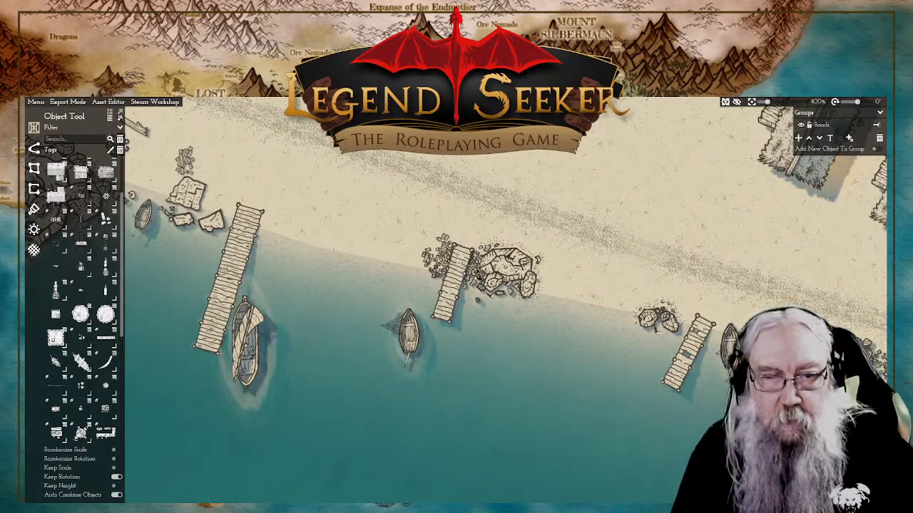
left_click(476, 274)
right_click(464, 275)
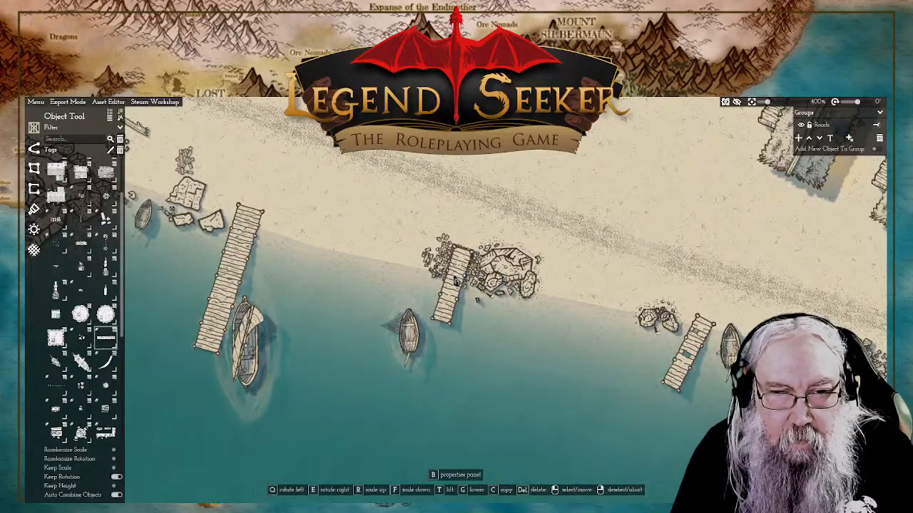
left_click_drag(454, 287, 453, 291)
right_click(454, 288)
Step: Nudge the rubble cluster slightly south-west toward the water and lower it beneath the short pier
left_click(460, 259)
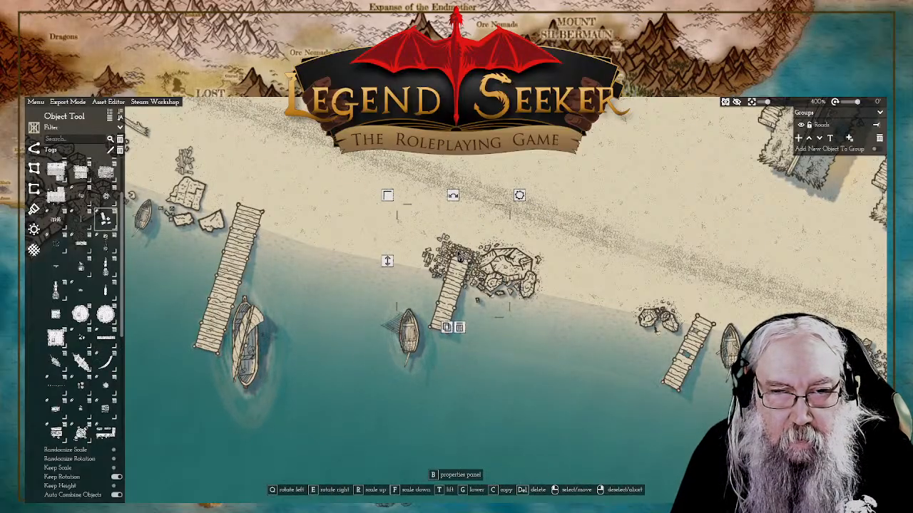
left_click_drag(459, 259, 459, 263)
key("g")
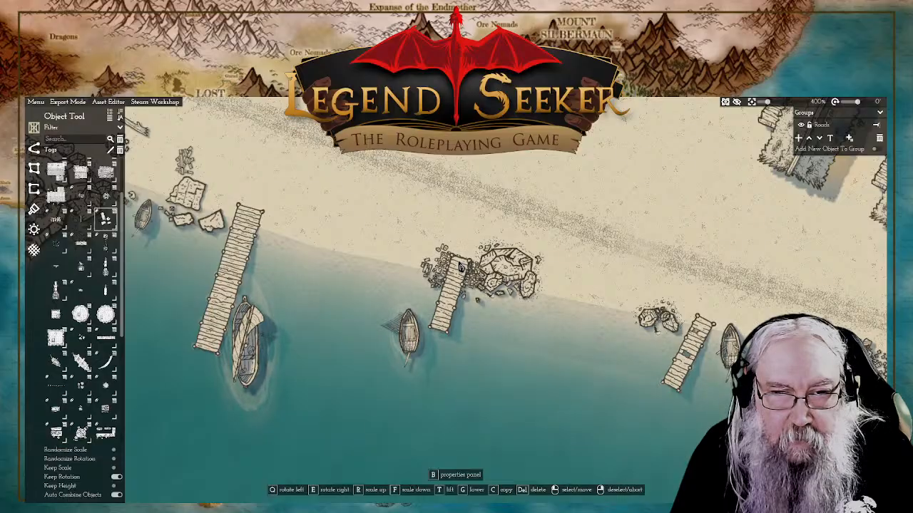
right_click(608, 190)
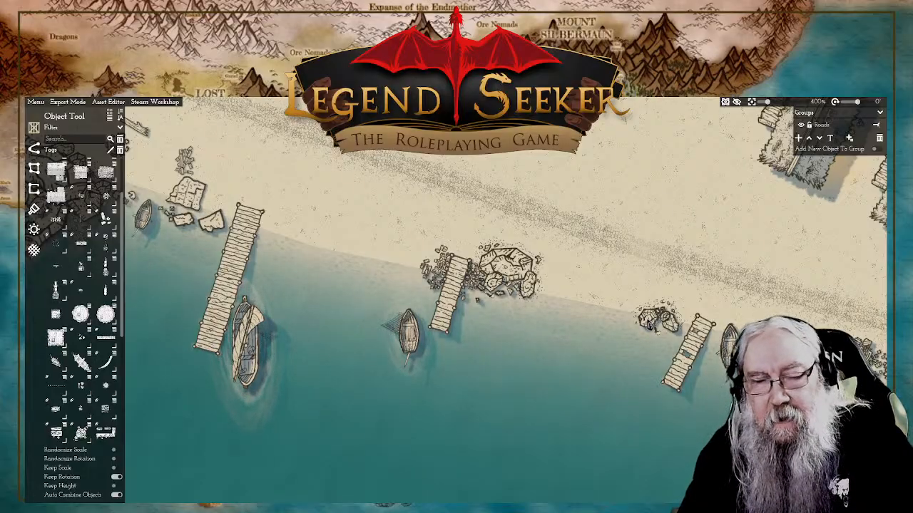
left_click(649, 326)
left_click_drag(583, 323, 584, 325)
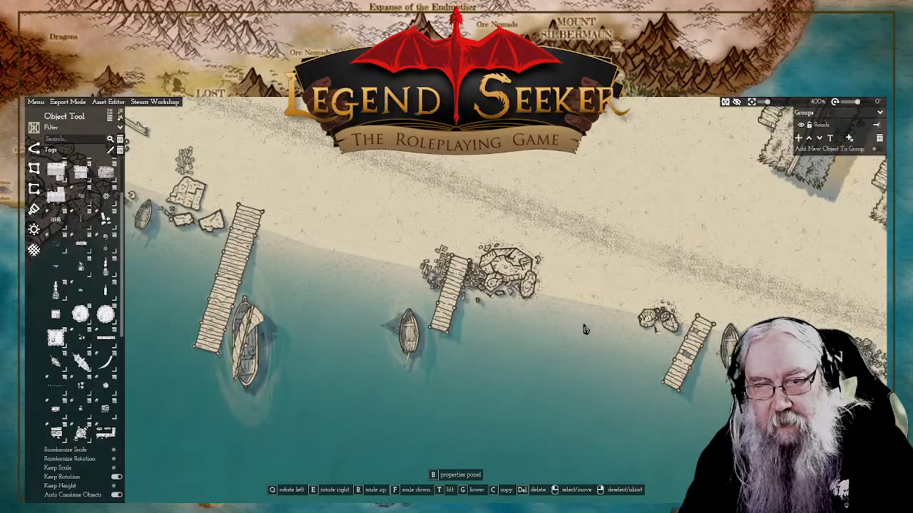
right_click(658, 195)
scroll(703, 213, "down", 5)
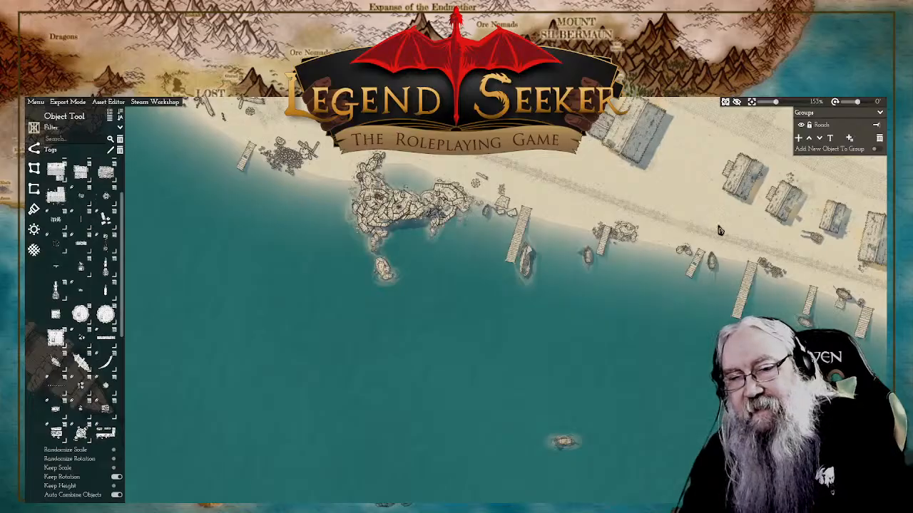
scroll(719, 230, "up", 1)
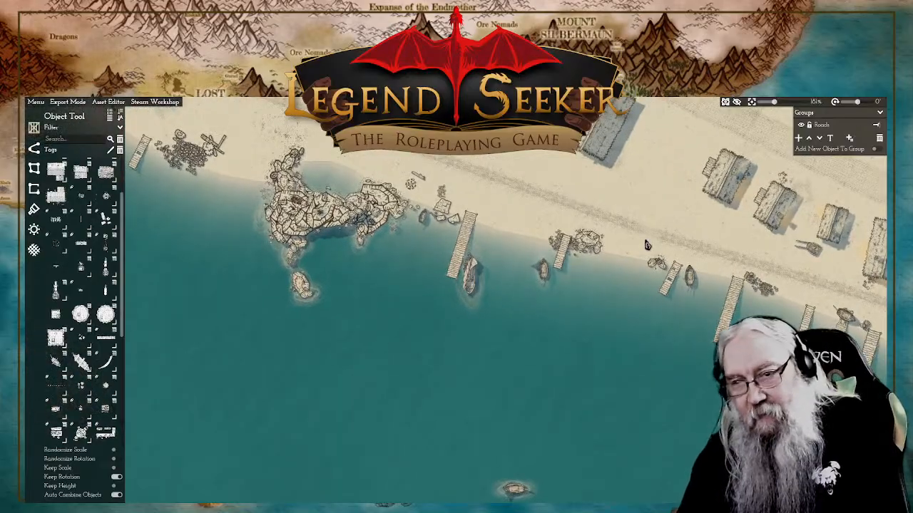
scroll(727, 298, "up", 6)
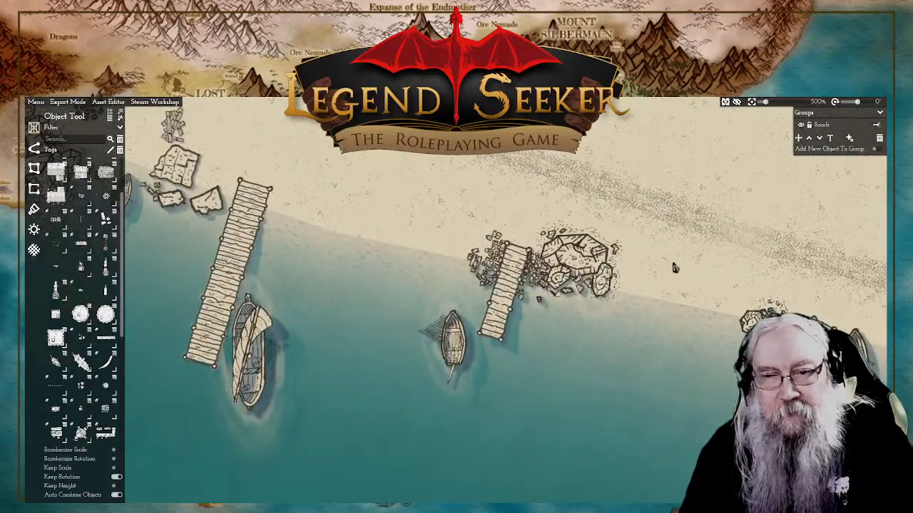
scroll(674, 274, "down", 6)
scroll(700, 257, "up", 2)
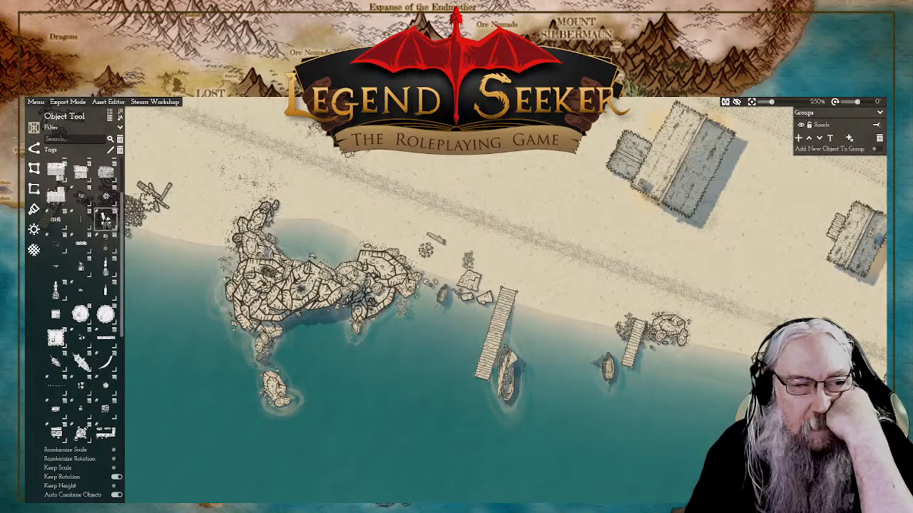
Step: Pick the loose rubble asset and try its variants beside the long pier's head and near the short pier
left_click(105, 220)
scroll(531, 300, "up", 7)
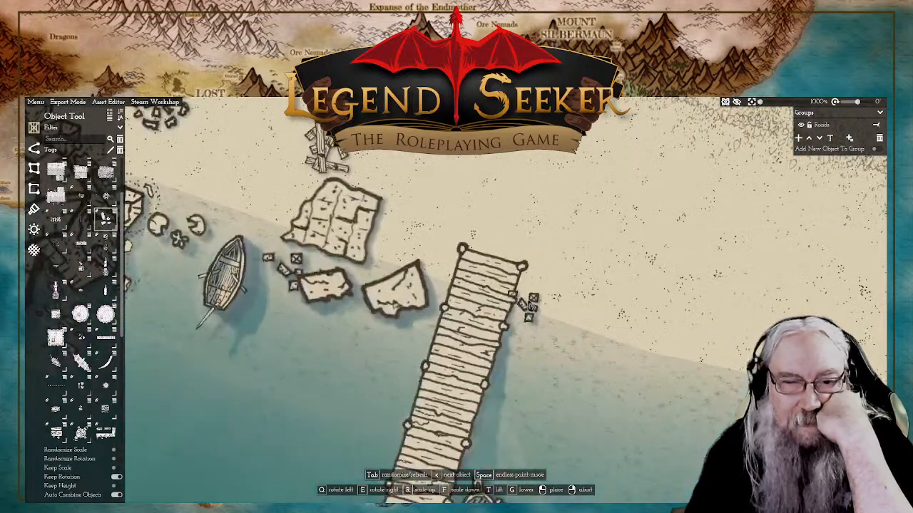
key("f")
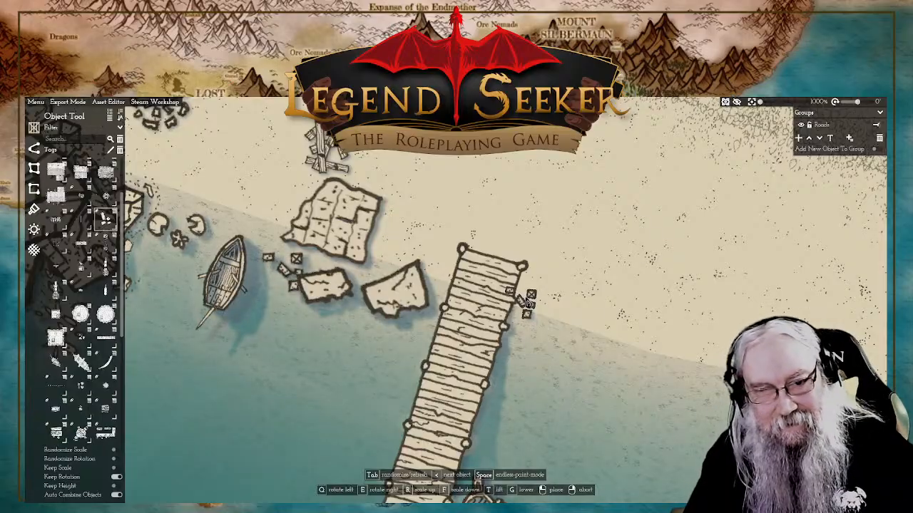
key("r")
key("r")
key("r")
key("r")
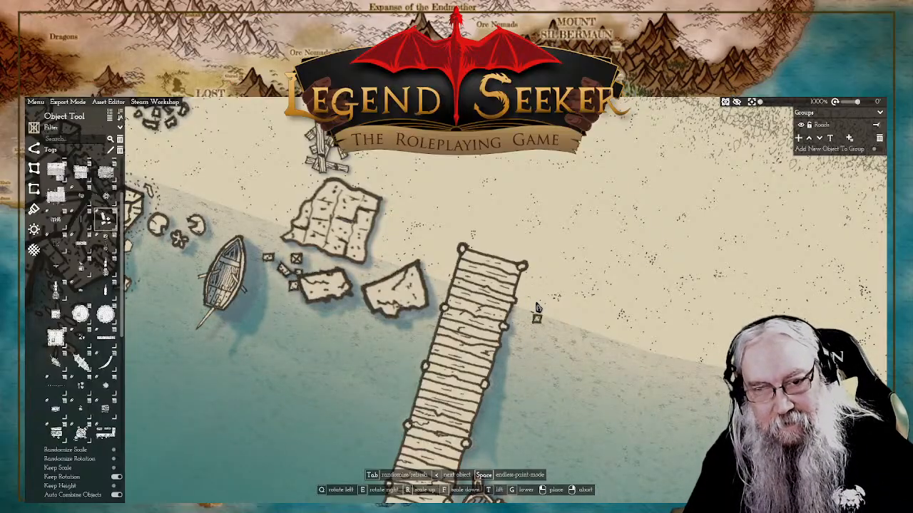
scroll(555, 317, "down", 3)
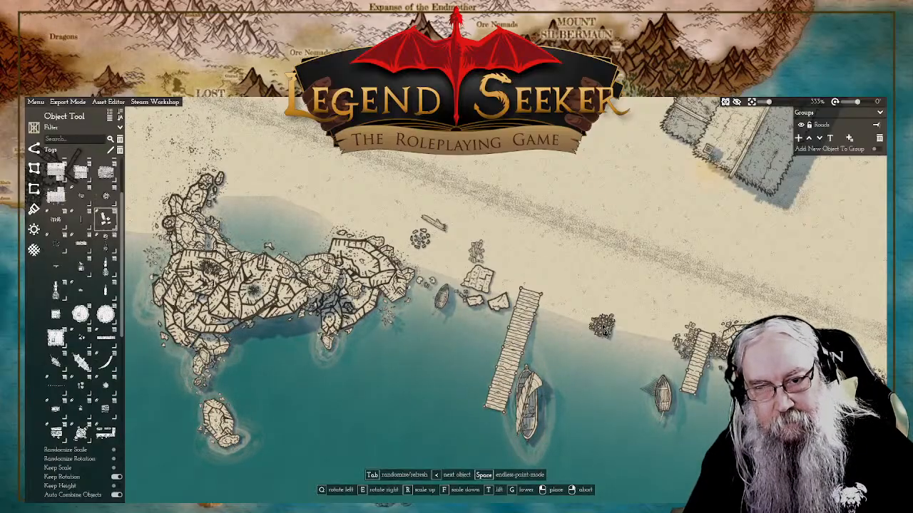
left_click(680, 342)
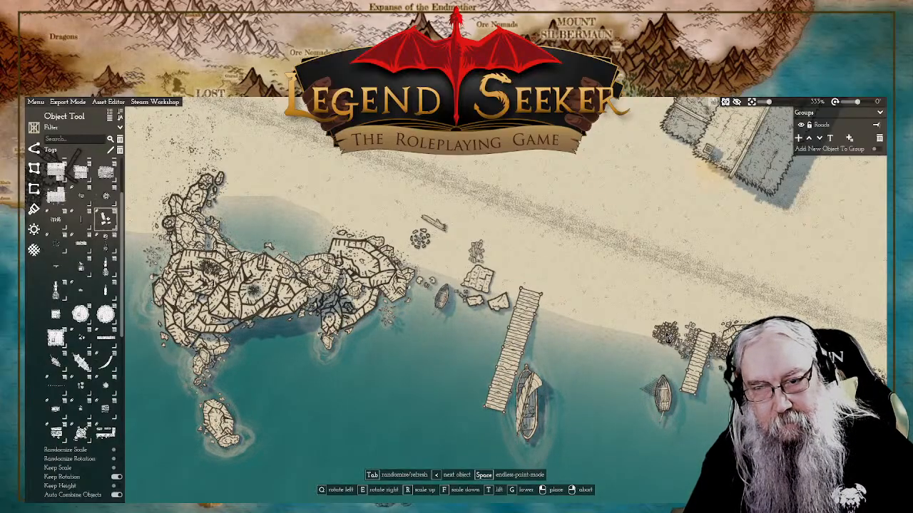
Step: Place a dense rubble cluster at the long pier's head, cycling through the stone variants until that one appears, and leave nothing selected
key("Tab")
key("Tab")
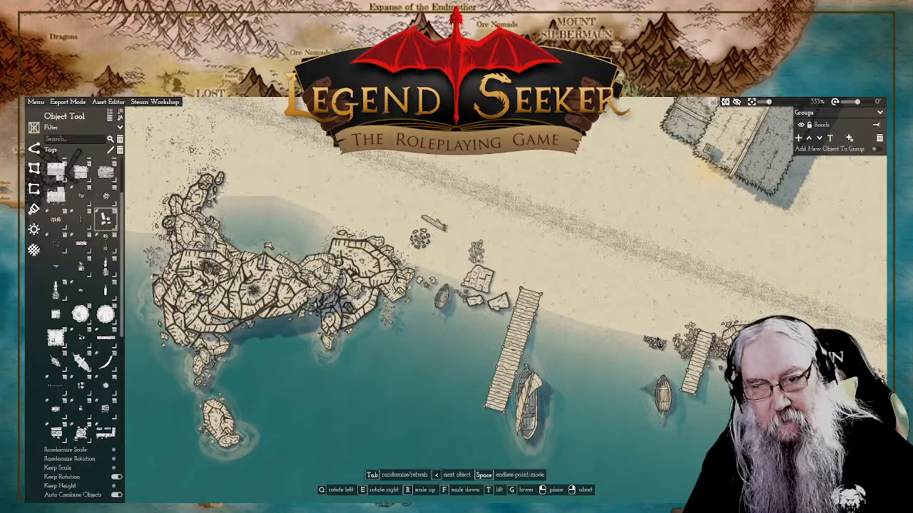
key("Tab")
key("Tab")
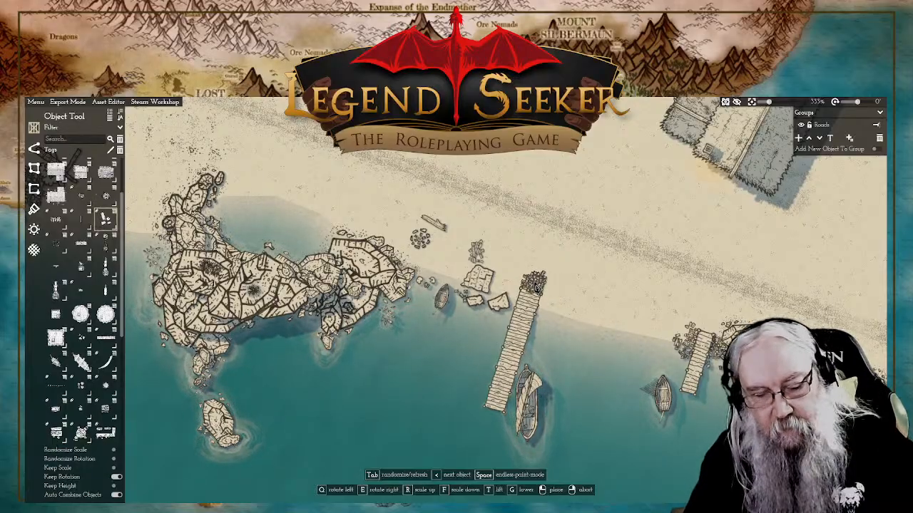
key("Tab")
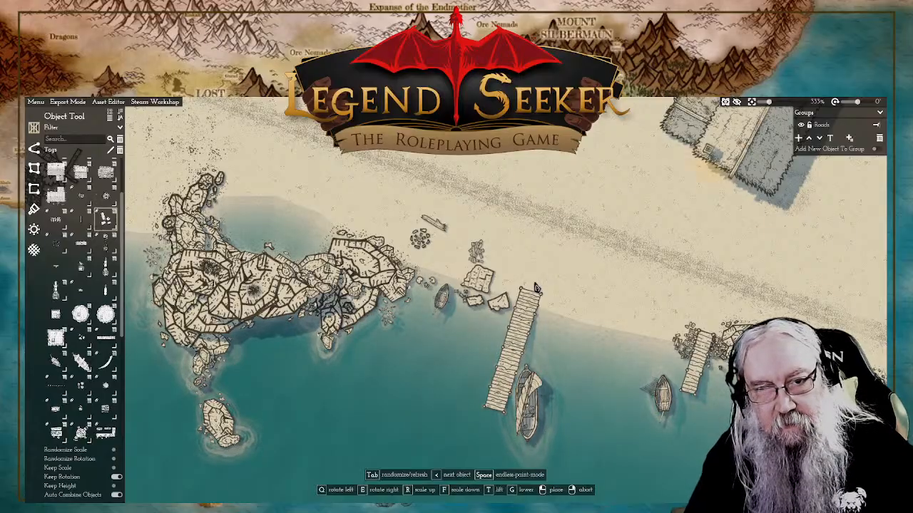
key("Tab")
left_click(536, 288)
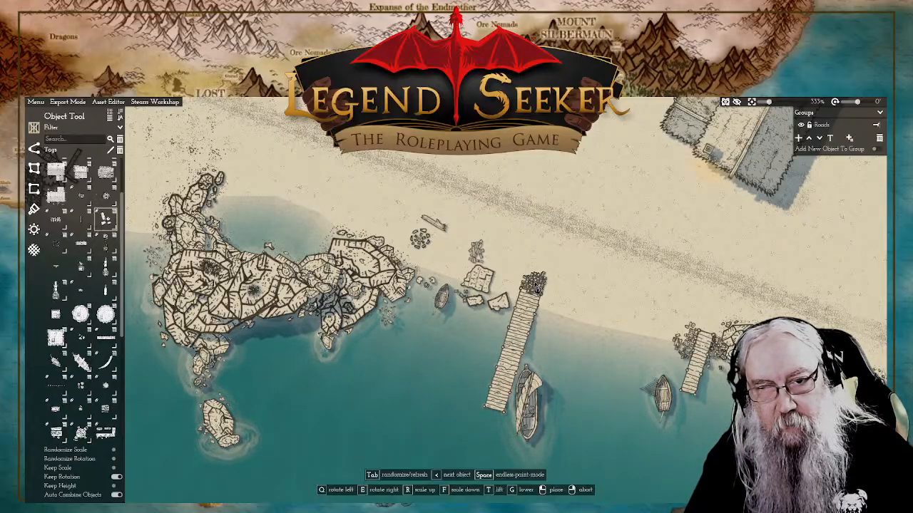
right_click(540, 294)
left_click(525, 308)
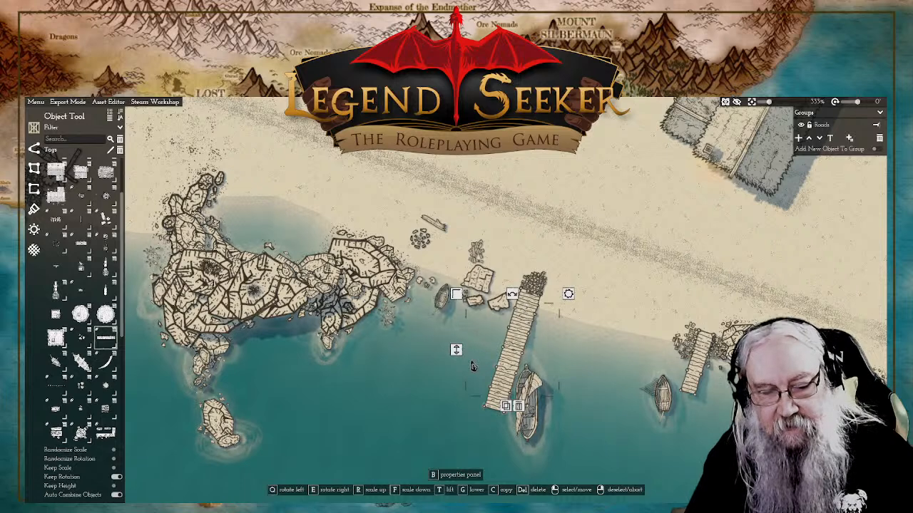
right_click(599, 161)
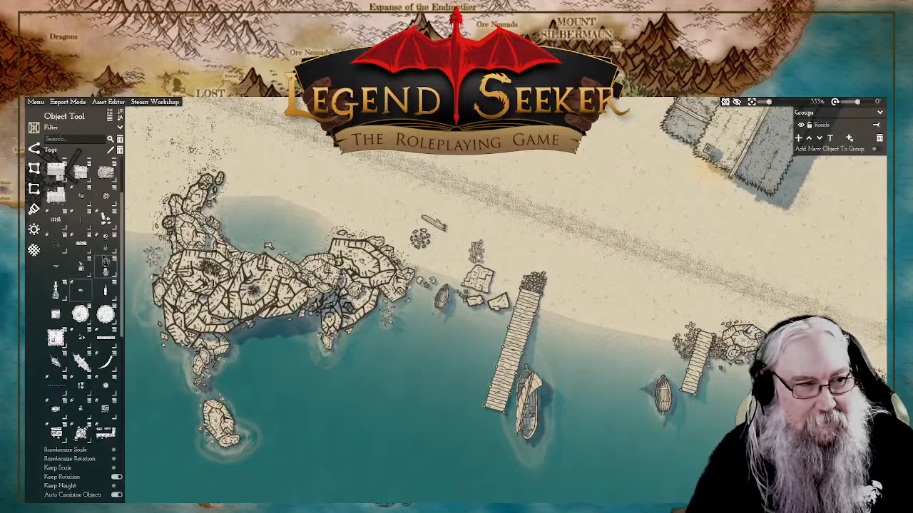
Step: Place a wide rubble pile on the open sand between the road and the large grey-roofed building
left_click(107, 227)
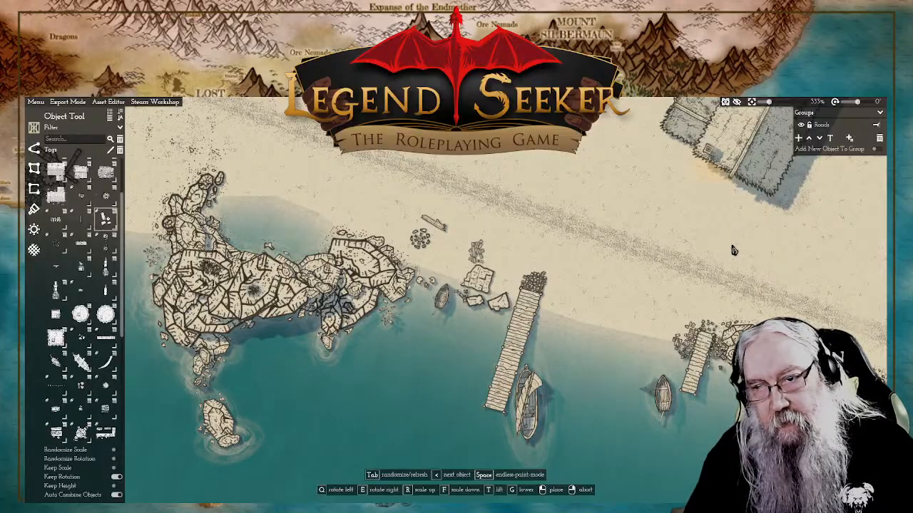
left_click(733, 248)
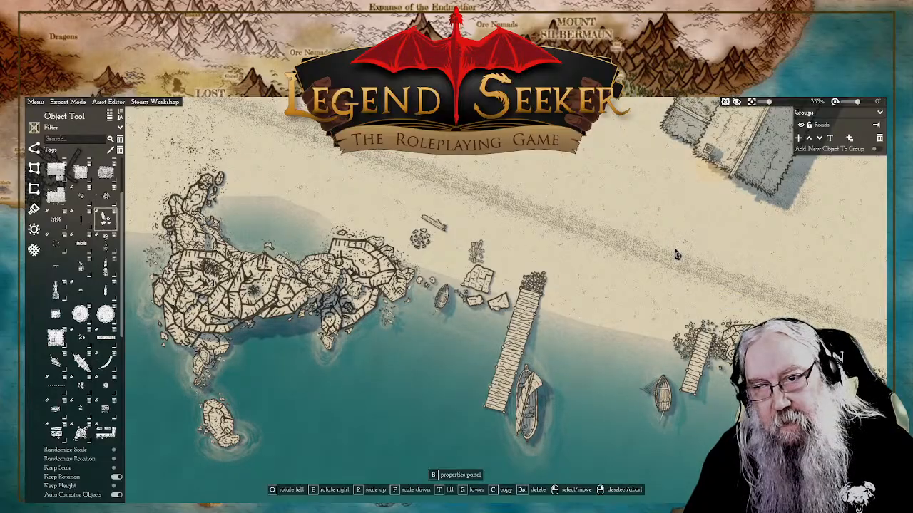
right_click(820, 263)
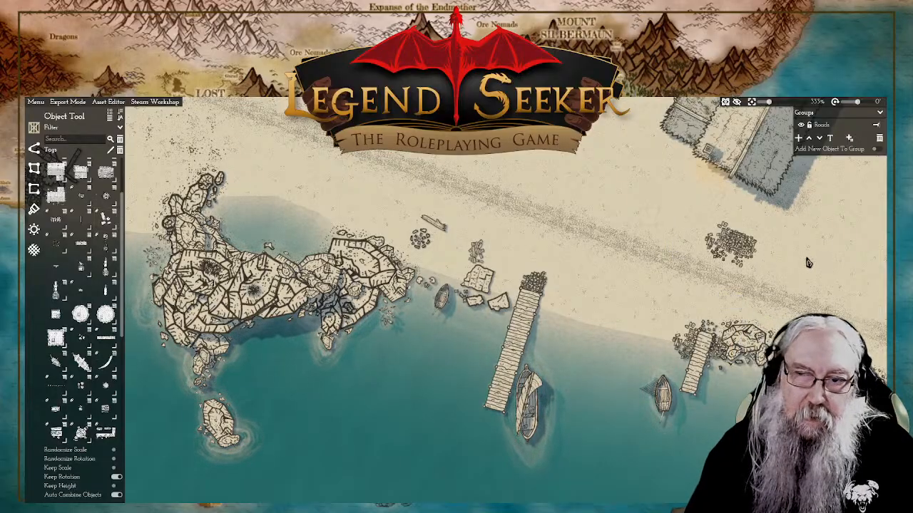
Step: Place a stone-filled wooden crate over the northern edge of the new rubble pile, tilted slightly clockwise
left_click_drag(791, 243, 772, 264)
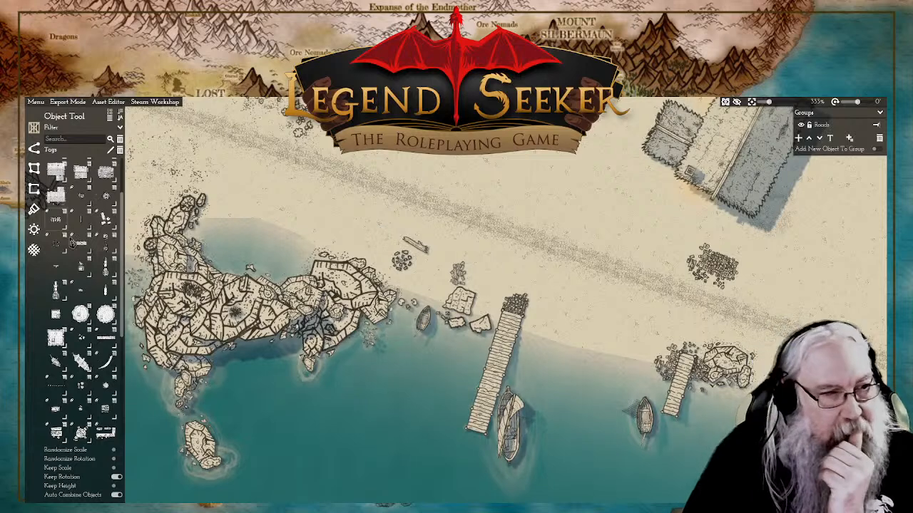
scroll(91, 391, "up", 2)
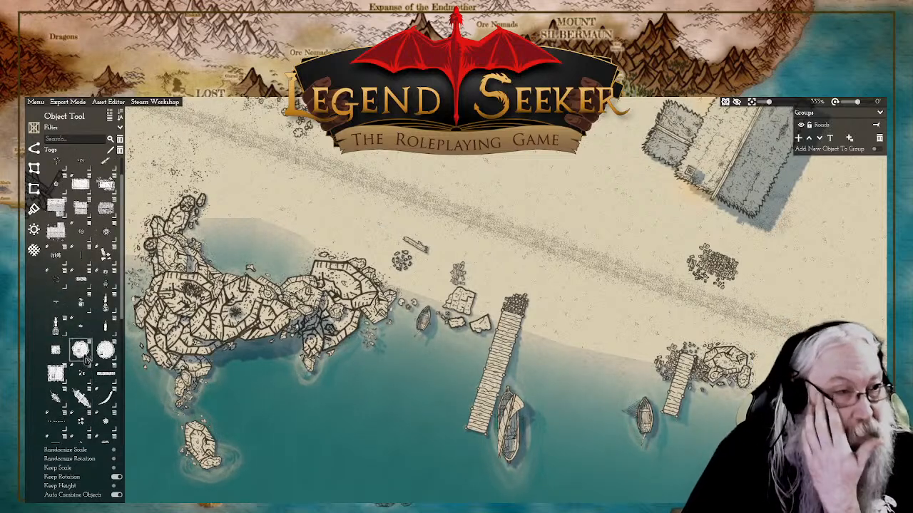
scroll(104, 259, "down", 10)
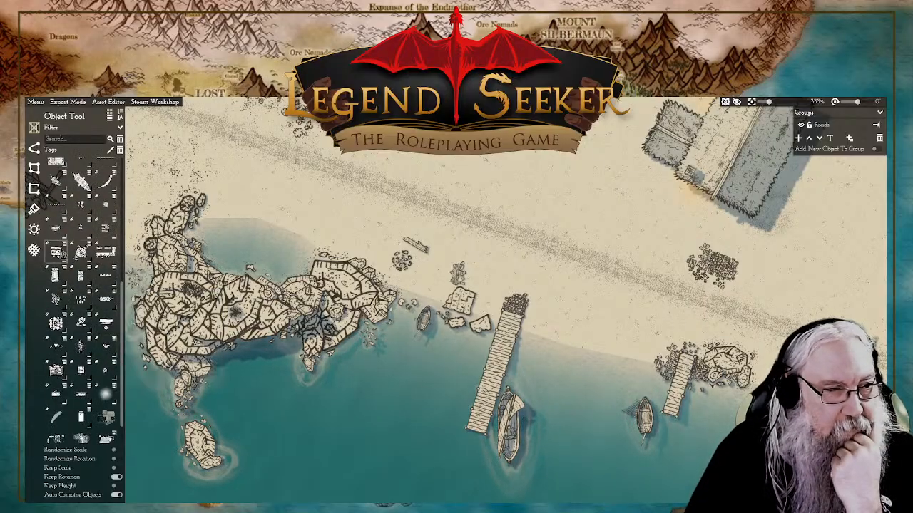
mouse_move(59, 258)
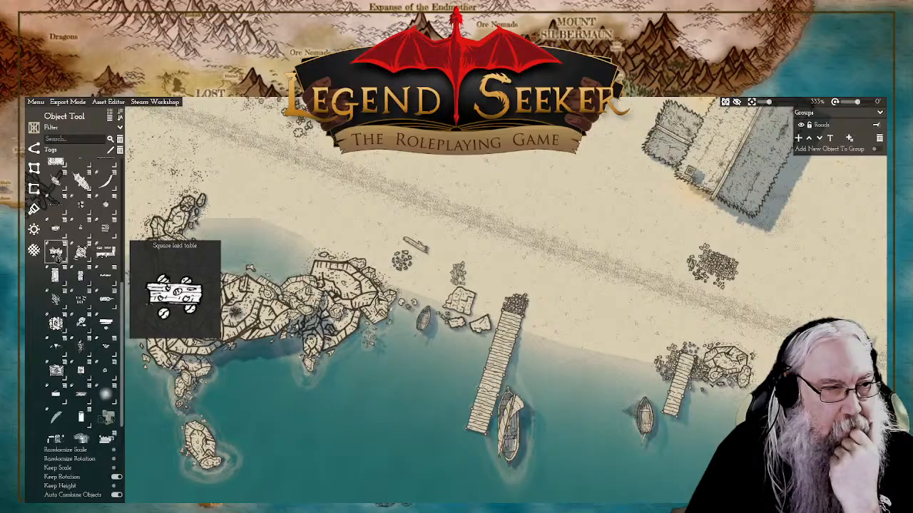
left_click(105, 229)
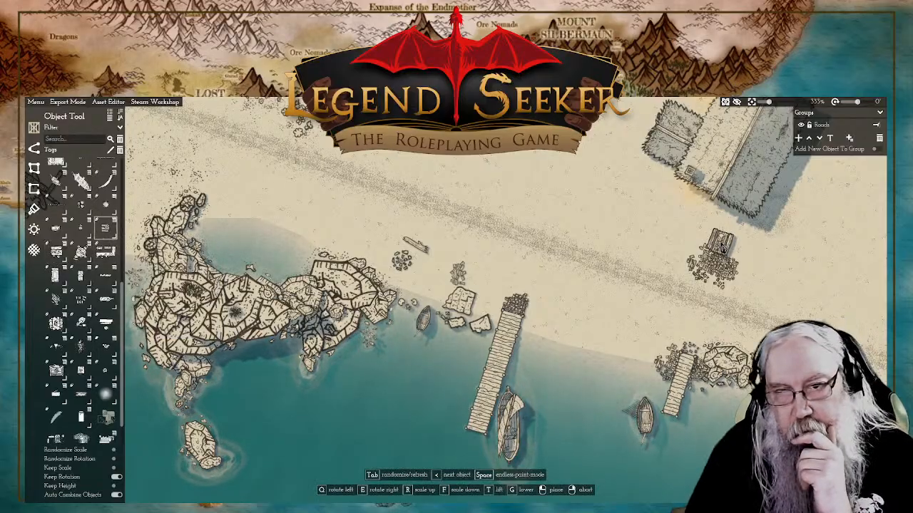
scroll(735, 264, "up", 5)
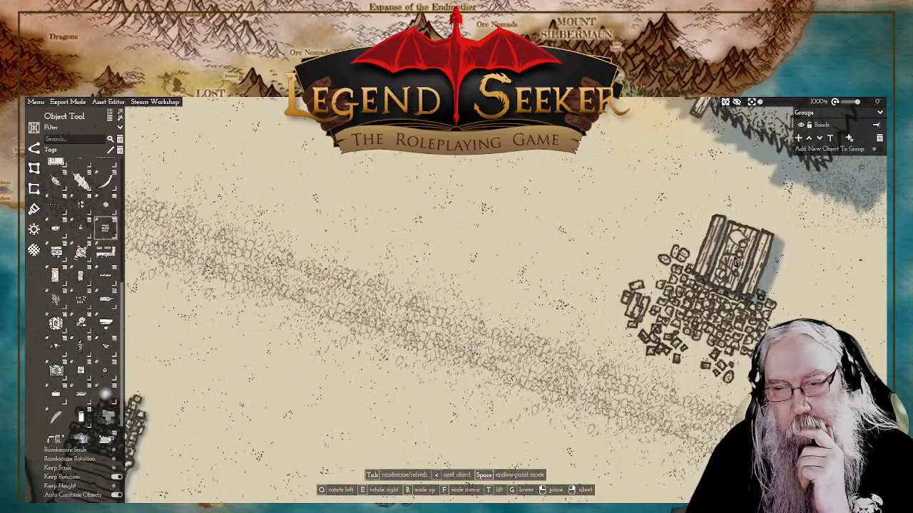
key("e")
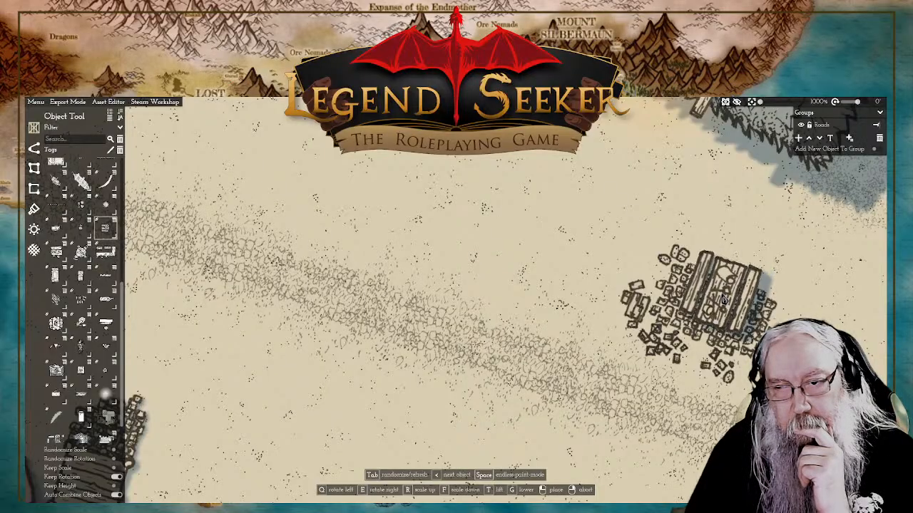
key("q")
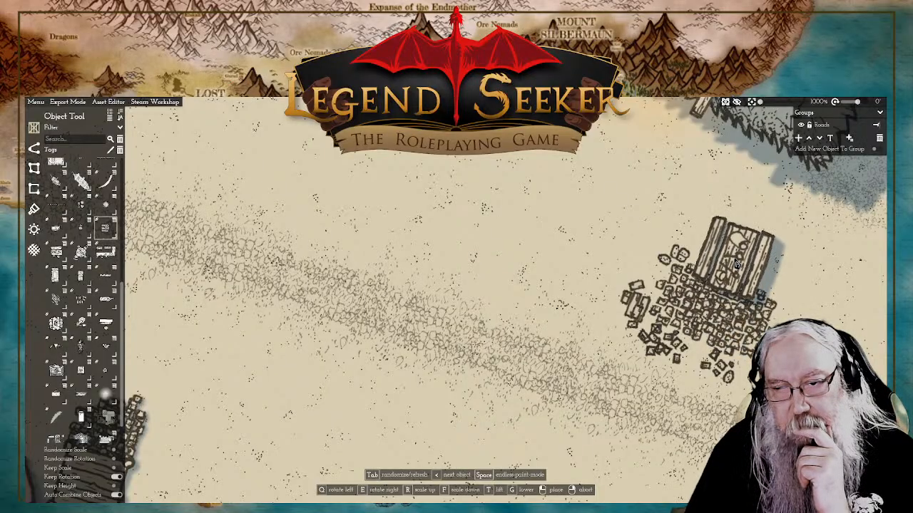
left_click(734, 298)
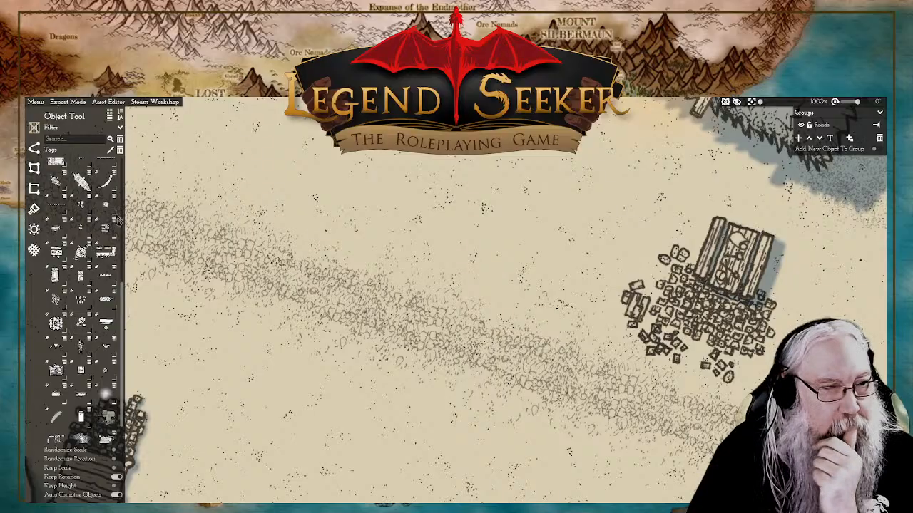
Step: Place a few loose stones at the crate's north-west corner and a rotated dense rubble cluster along its north-east side
scroll(106, 239, "up", 5)
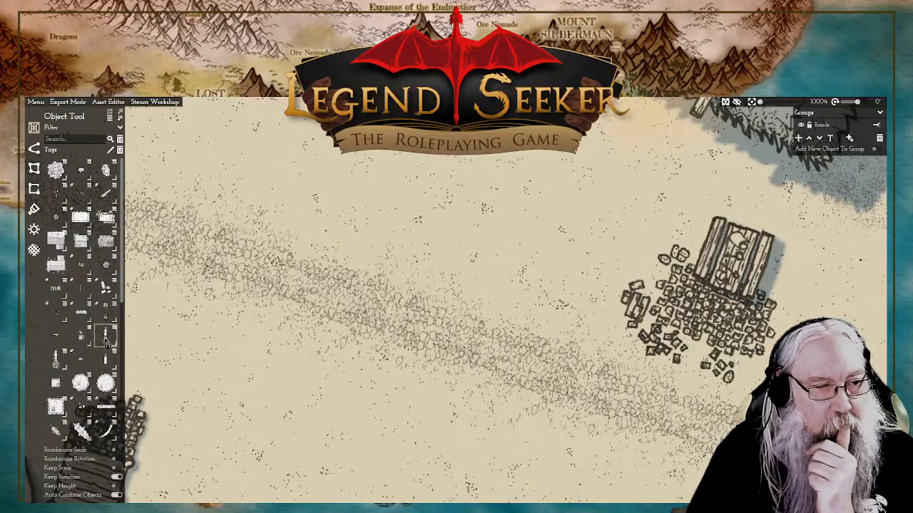
left_click(106, 288)
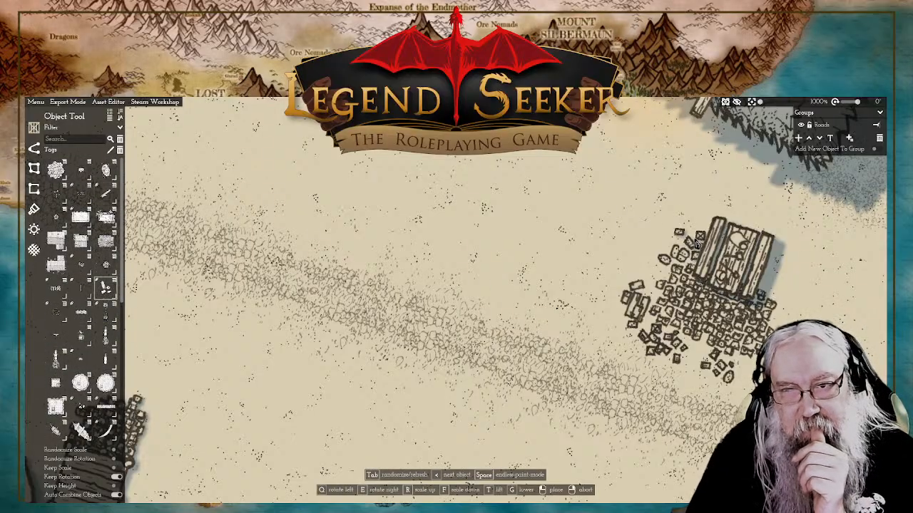
left_click(709, 217)
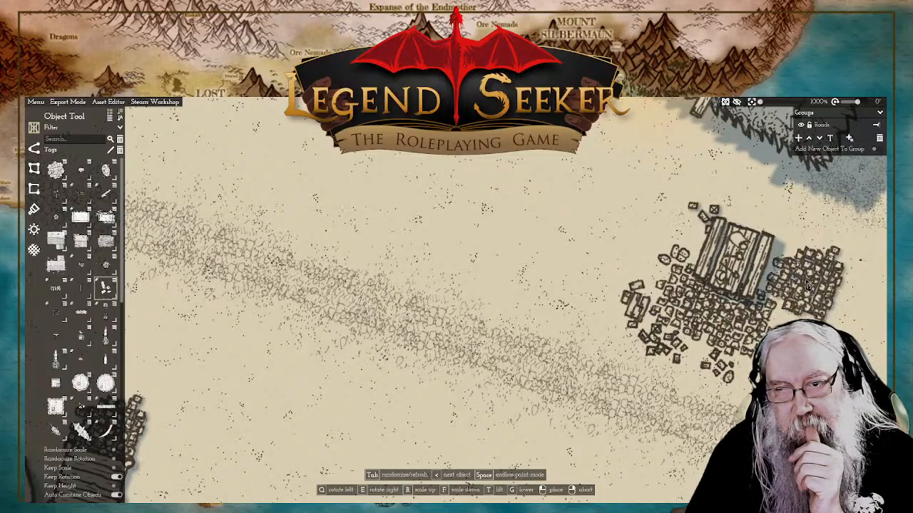
key("q")
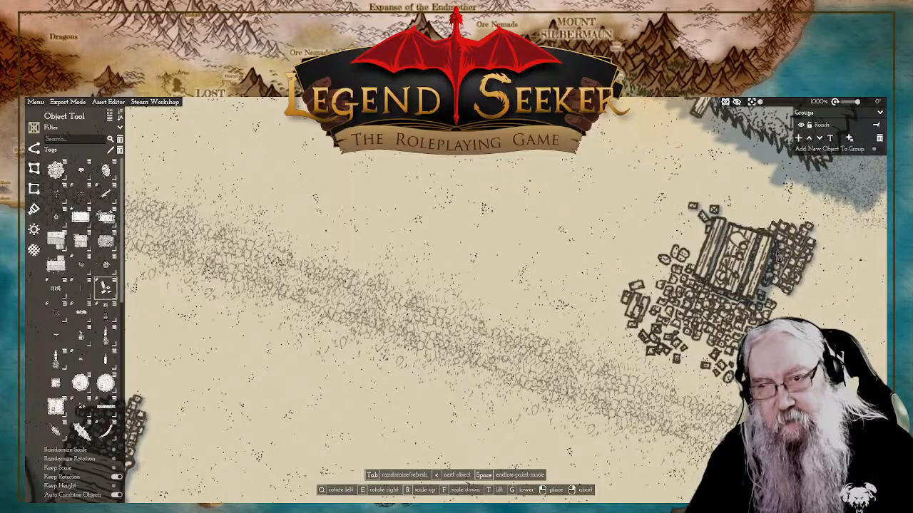
key("q")
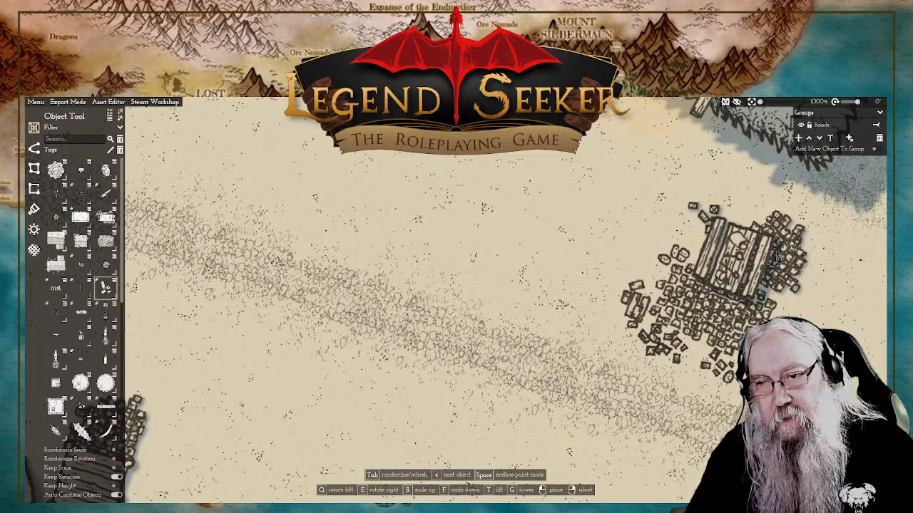
key("q")
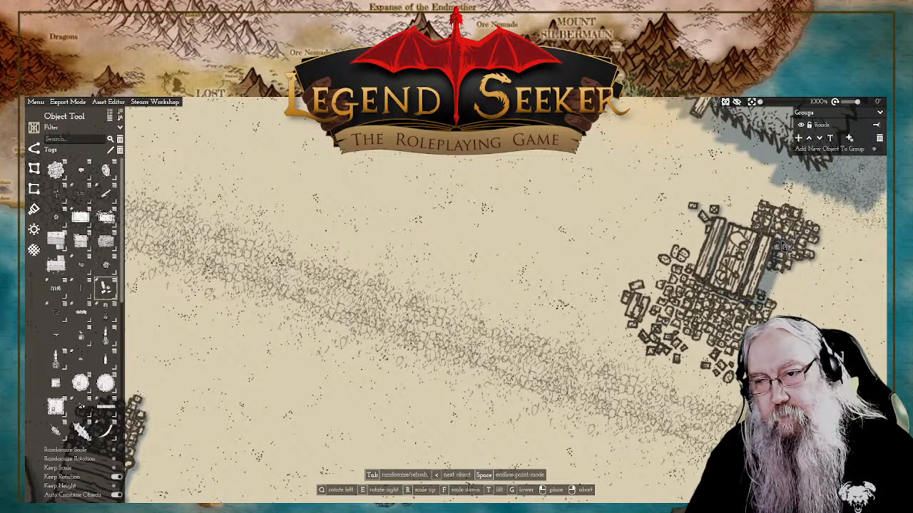
key("q")
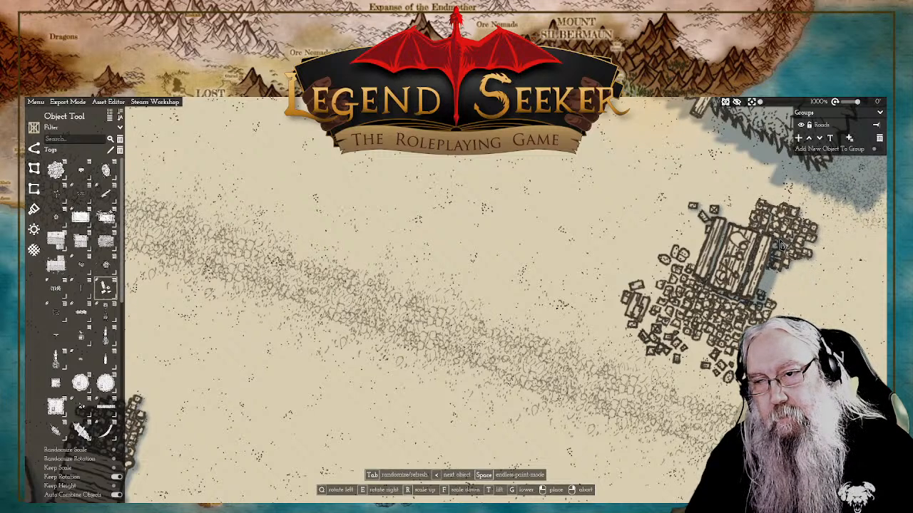
left_click(781, 244)
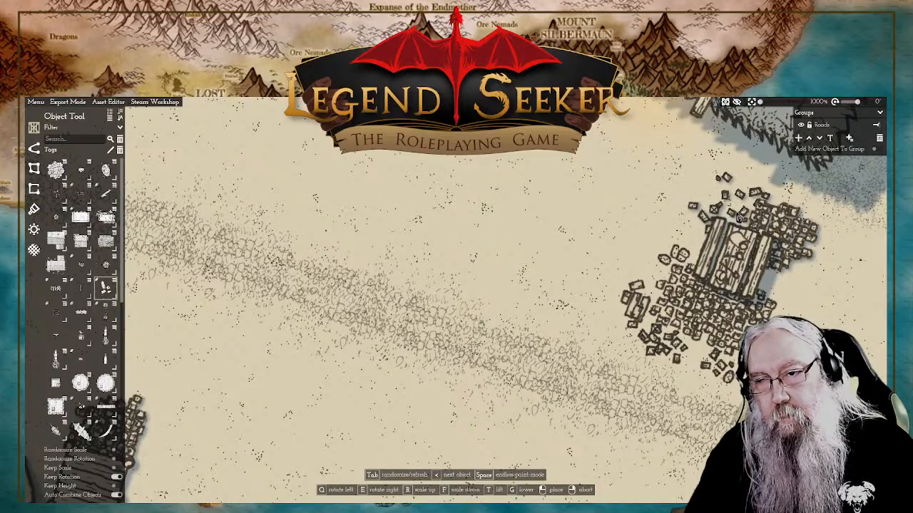
Step: Place a dense rubble cluster at the south-east end of the rubble pile near the large grey-roofed building and scale it down slightly
scroll(791, 289, "down", 6)
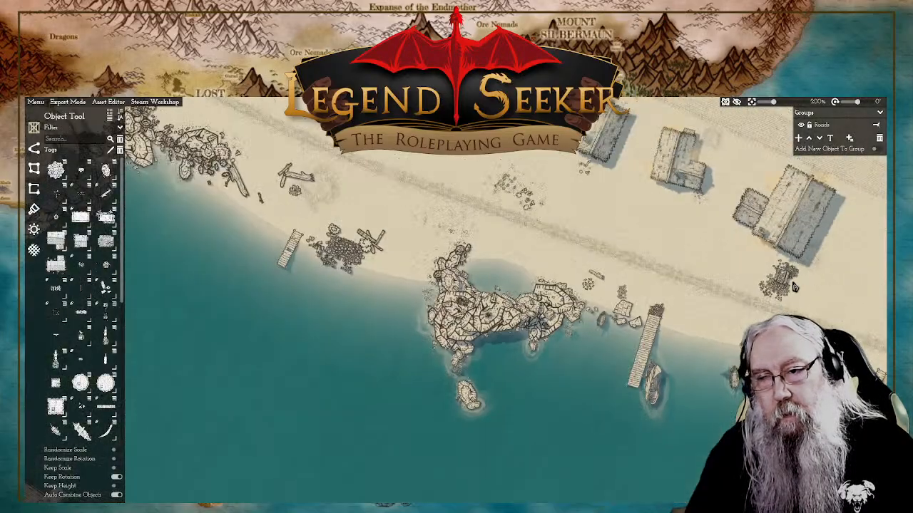
scroll(795, 293, "up", 4)
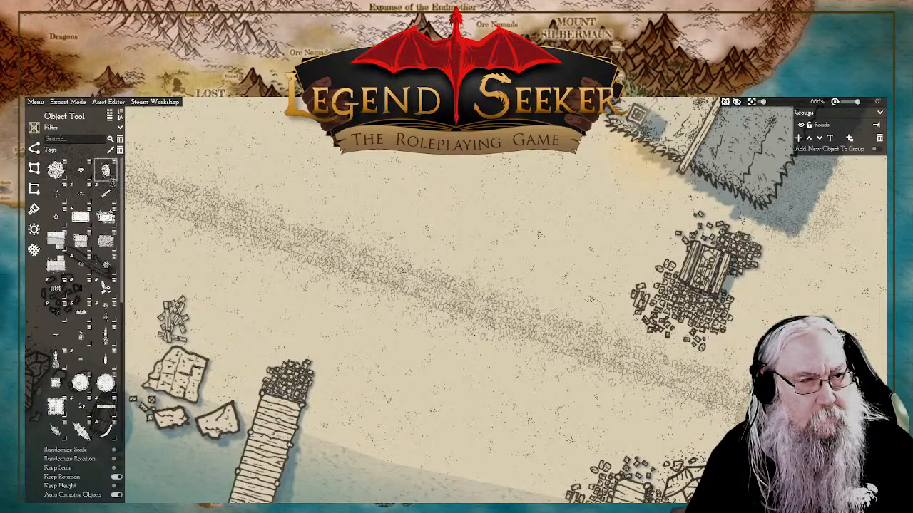
left_click(106, 287)
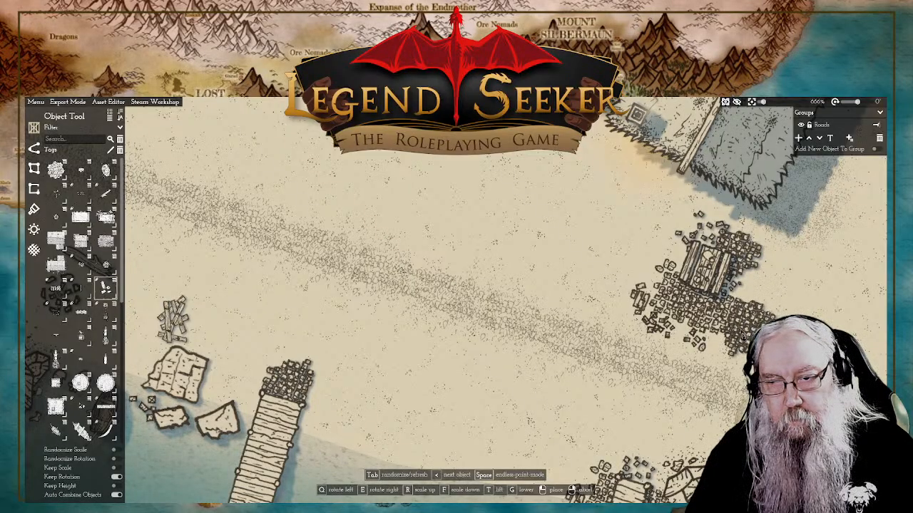
right_click(619, 277)
left_click(746, 324)
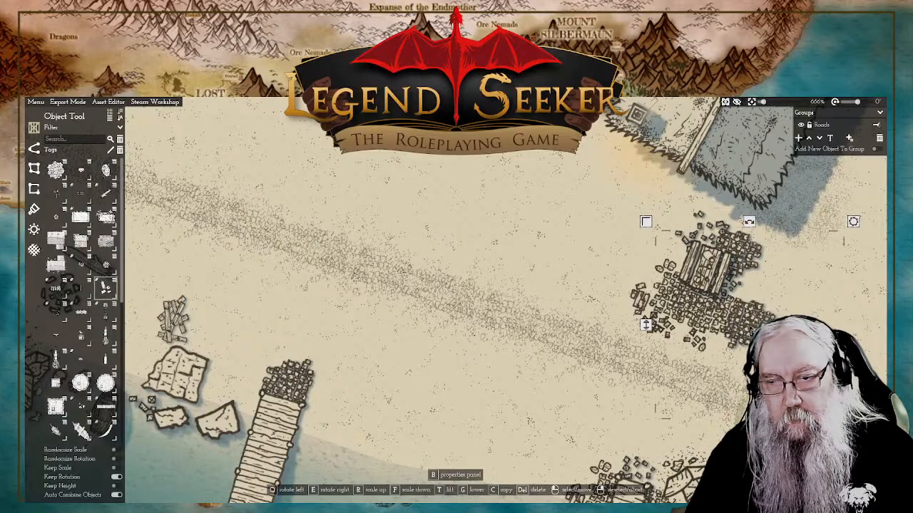
right_click(653, 235)
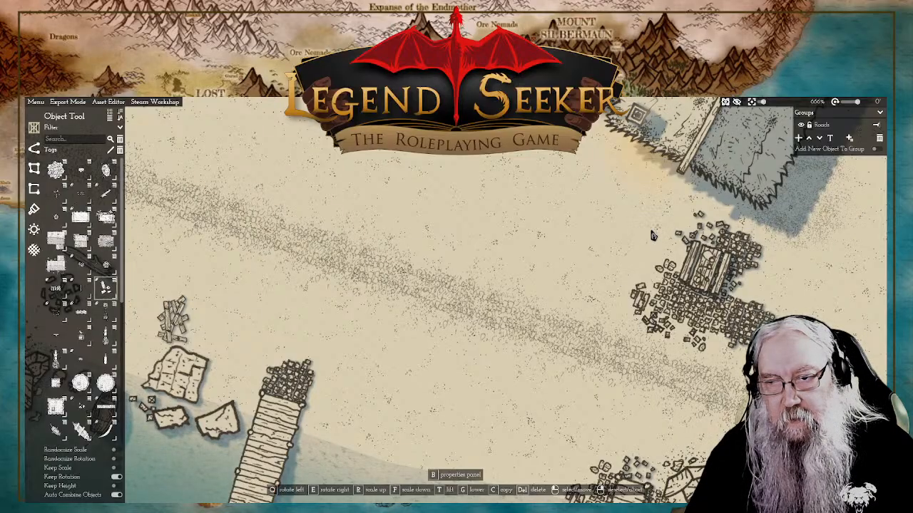
left_click(656, 324)
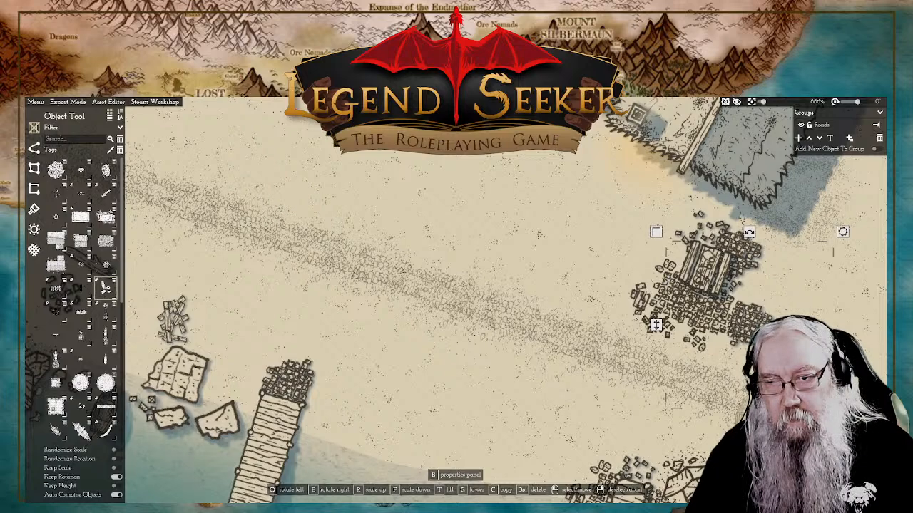
right_click(655, 324)
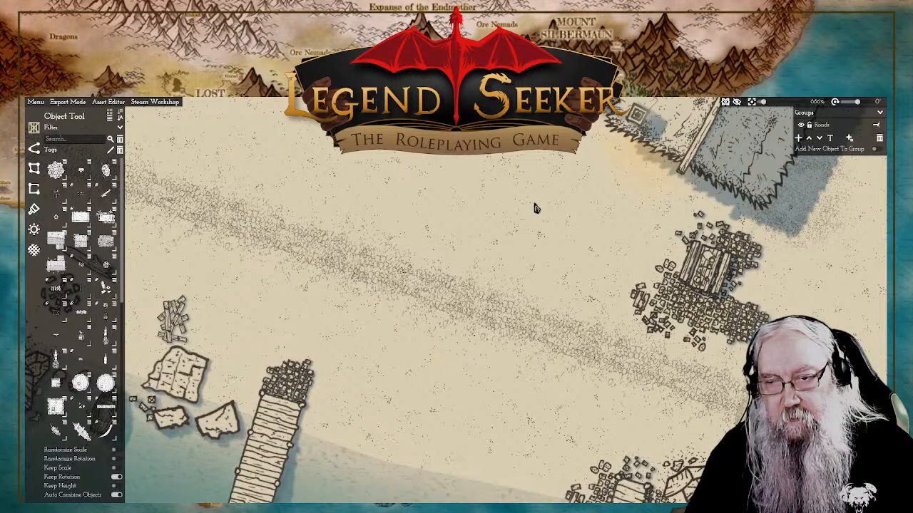
Step: Adjust the height of the dense rubble clusters at the pile's south-east end and along the crate's north-east side
scroll(568, 196, "down", 5)
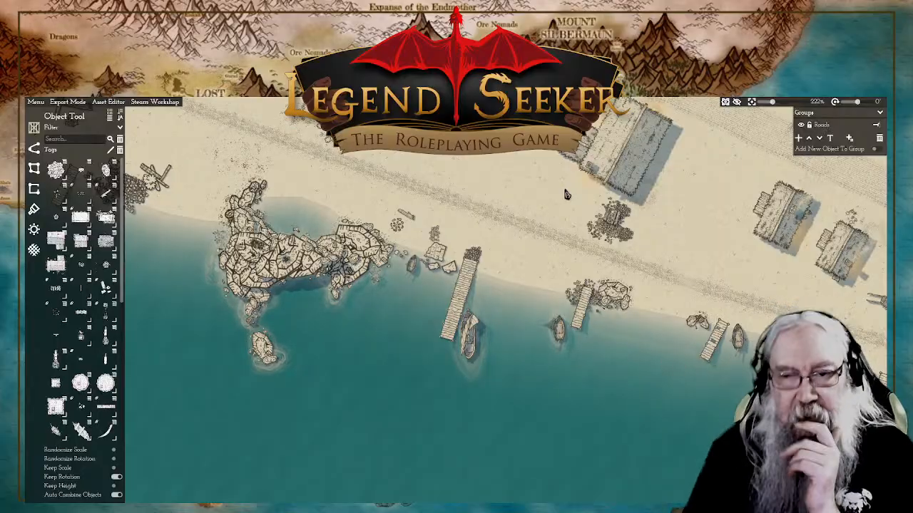
scroll(566, 195, "up", 5)
left_click(774, 314)
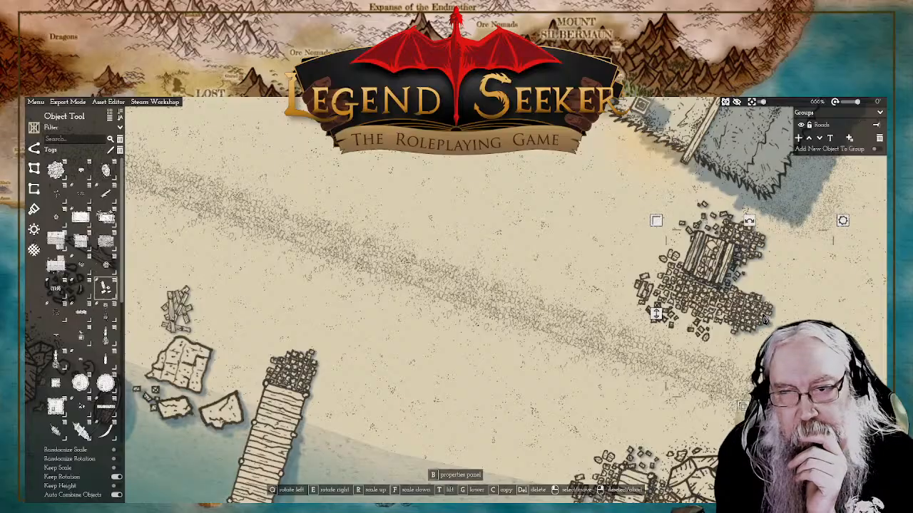
left_click_drag(656, 315, 659, 319)
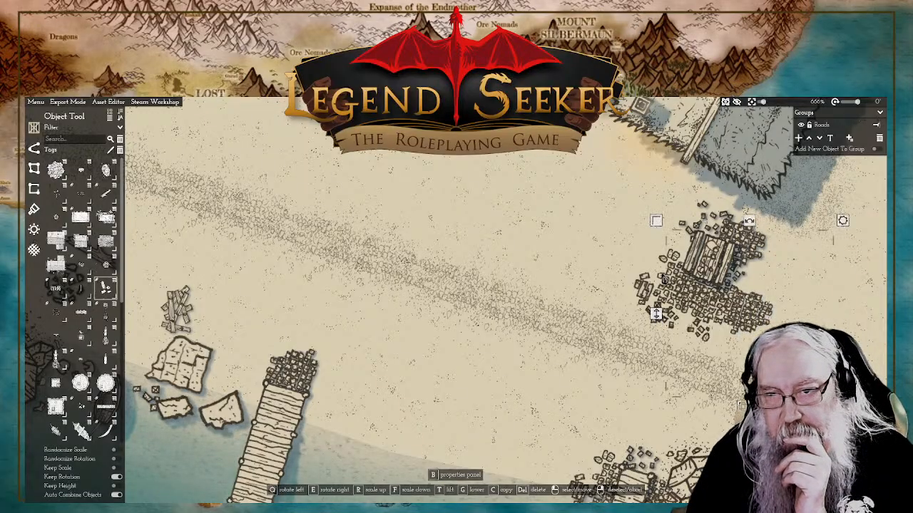
right_click(564, 202)
left_click(754, 255)
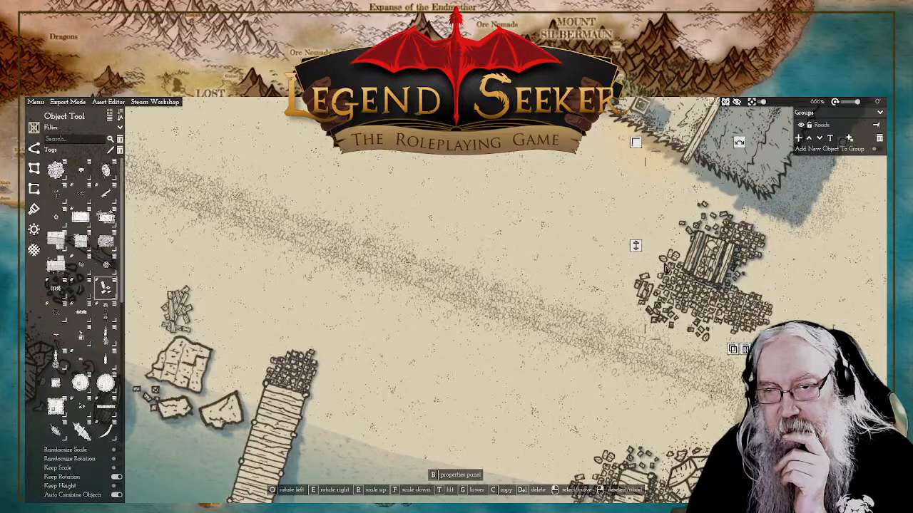
left_click_drag(636, 253, 637, 255)
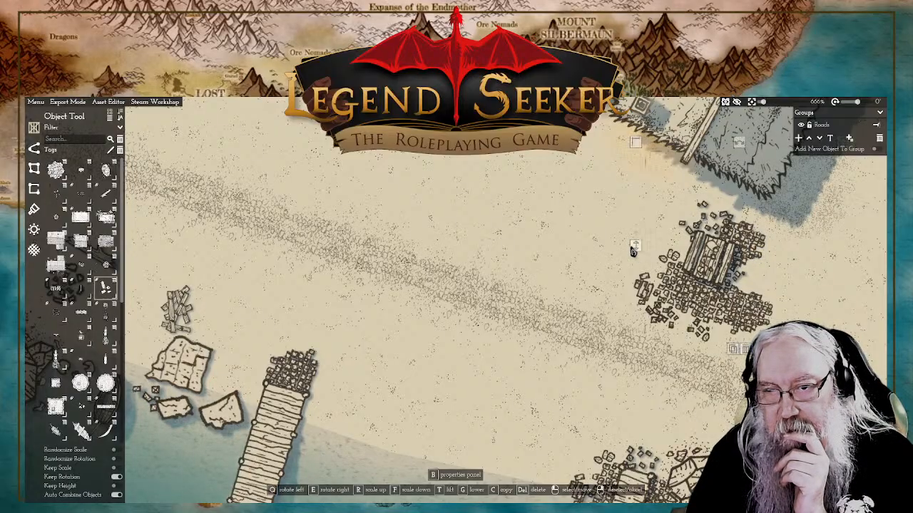
right_click(579, 210)
Step: Adjust the height of the stone-filled crate on the rubble pile and leave nothing selected
scroll(600, 242, "down", 5)
scroll(601, 242, "up", 4)
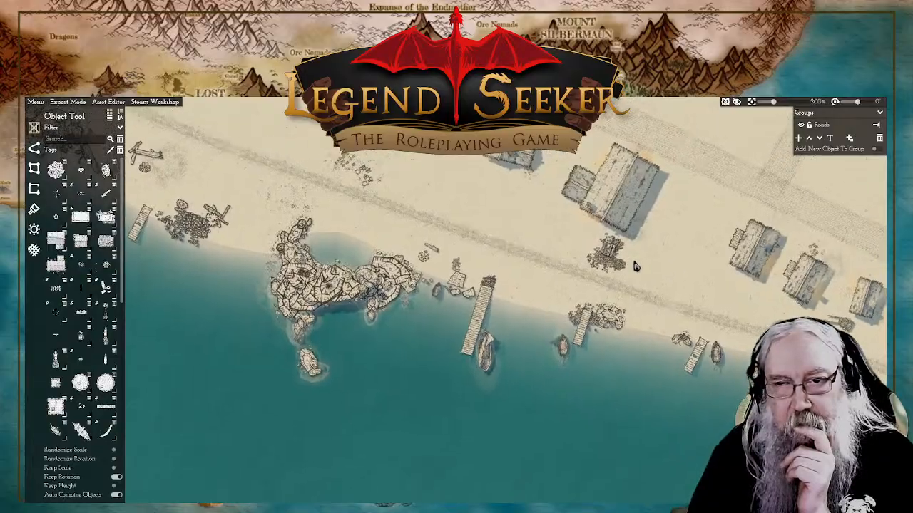
left_click(571, 240)
mouse_move(569, 243)
left_mouse_down()
mouse_move(573, 251)
mouse_move(571, 240)
left_mouse_up()
right_click(457, 208)
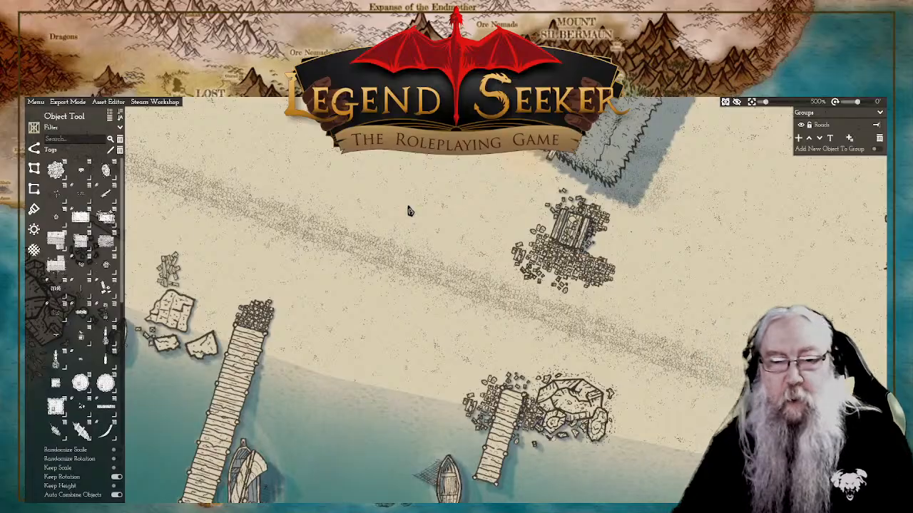
Step: Try deleting the dense rubble cluster at the long pier's head, undo the deletion, and clear the selection
left_click_drag(331, 265, 510, 269)
scroll(512, 285, "up", 5)
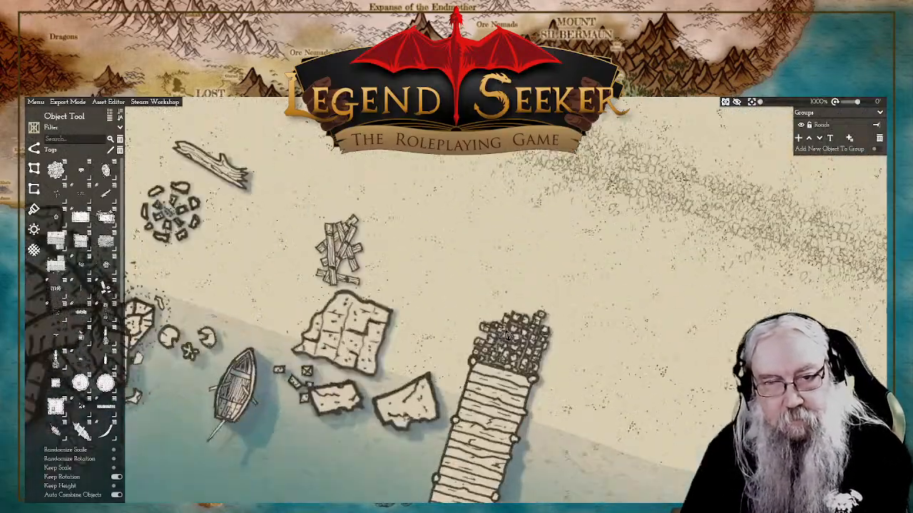
left_click(518, 345)
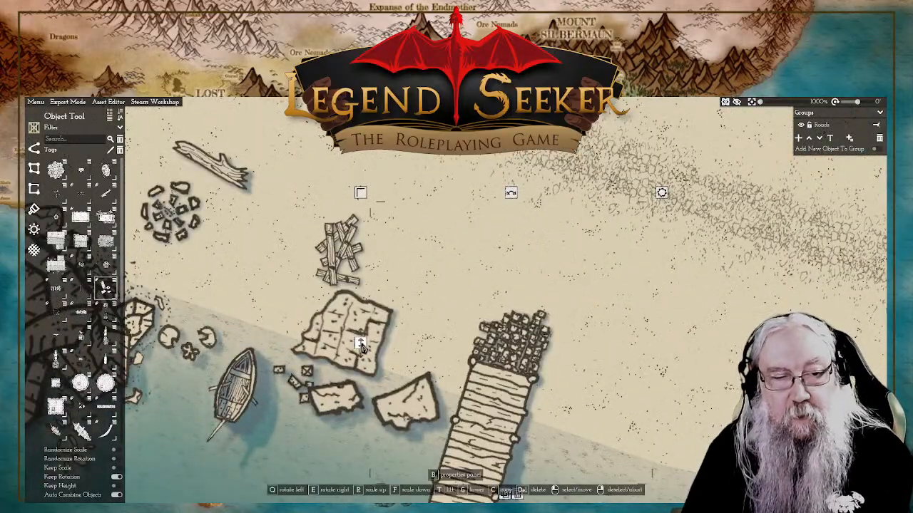
key("Delete")
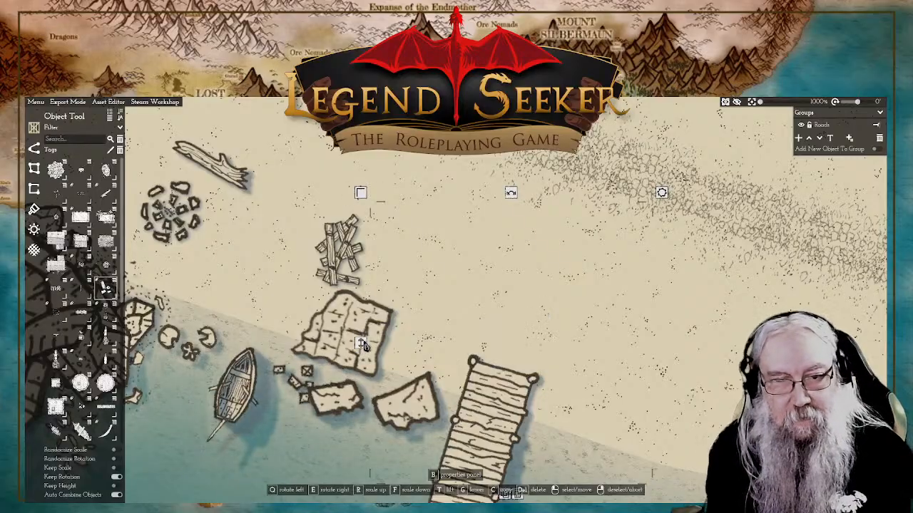
key("ctrl+z")
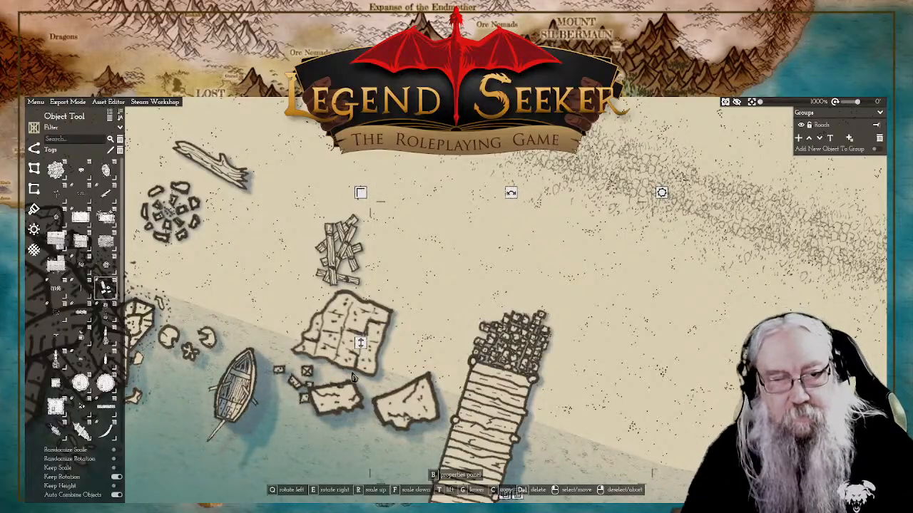
right_click(362, 348)
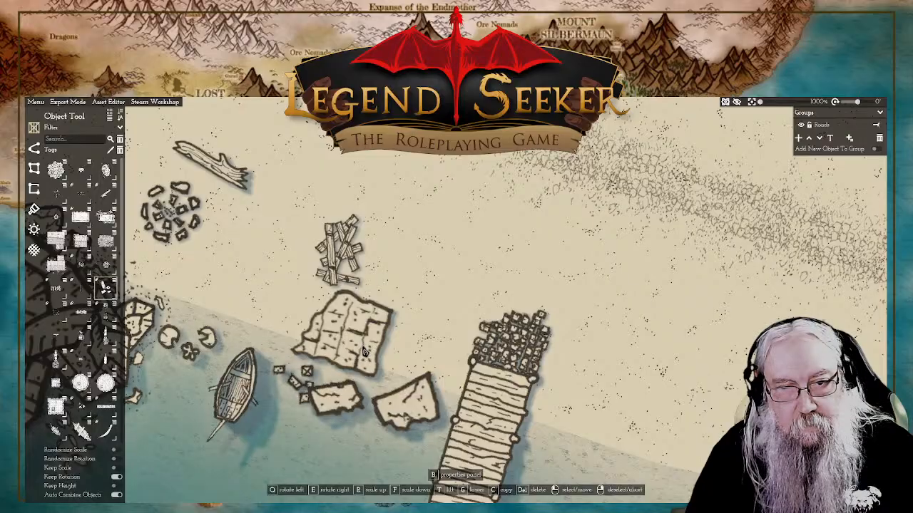
left_click(527, 331)
left_click_drag(709, 318, 706, 320)
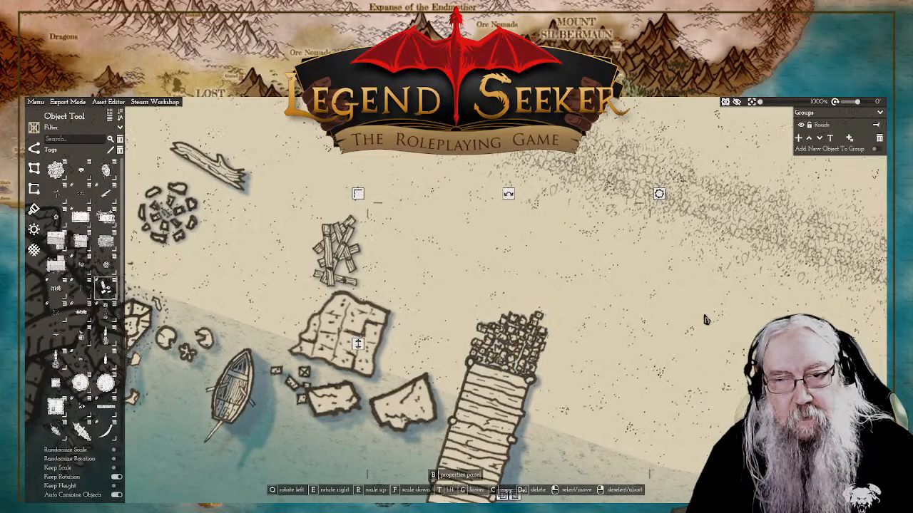
scroll(705, 319, "down", 5)
right_click(787, 305)
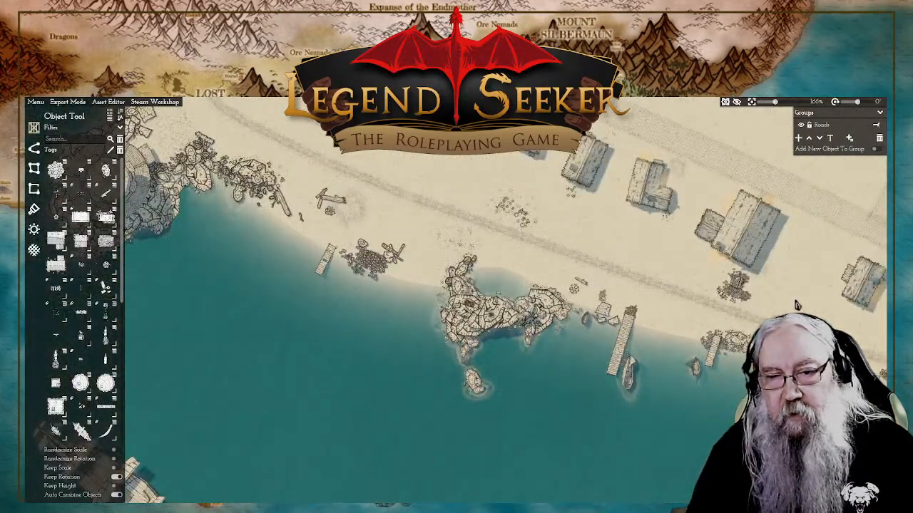
Step: Save the map
left_click_drag(827, 305, 766, 306)
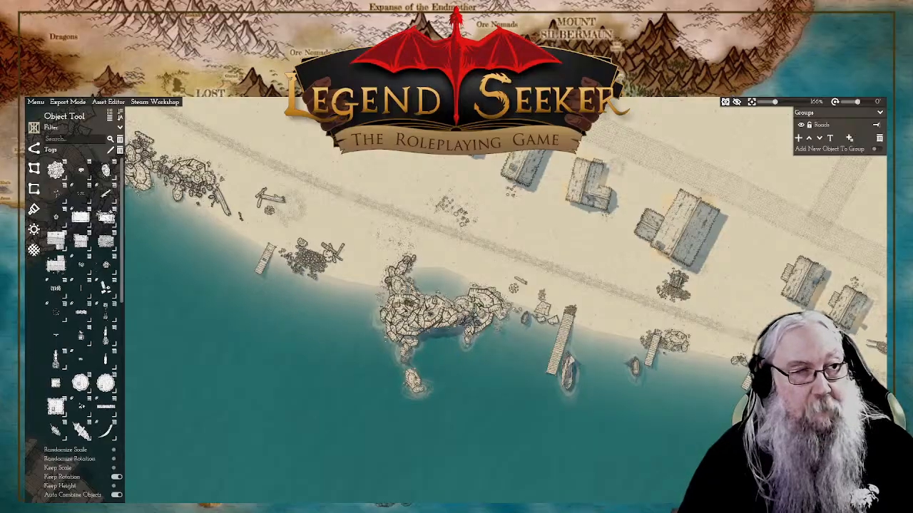
left_click(35, 104)
left_click(38, 149)
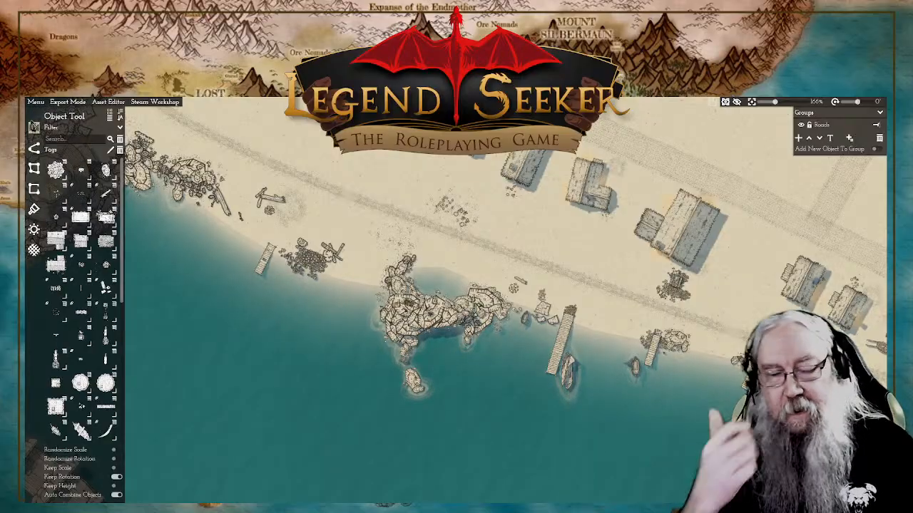
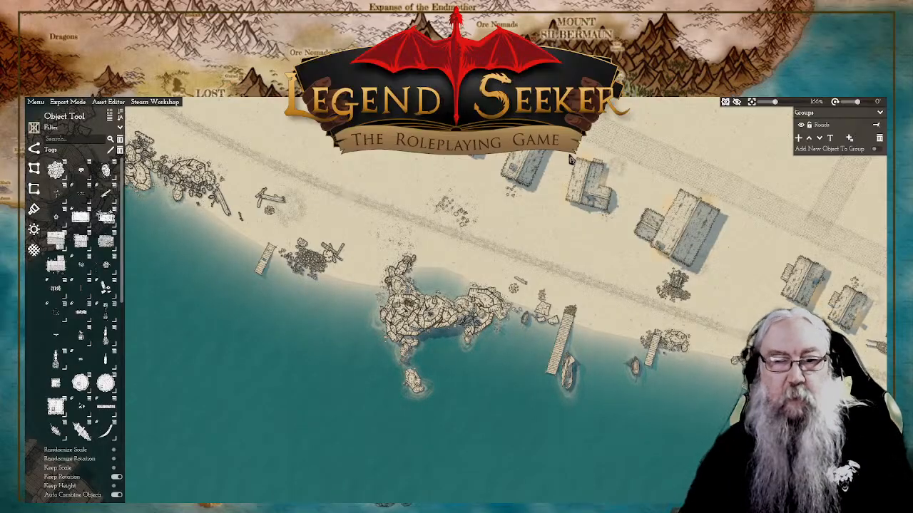
Step: Examine the finished harbour waterfront, its piers, rock piles and neighbouring houses, both close up and as part of the whole town
left_click_drag(559, 251, 559, 272)
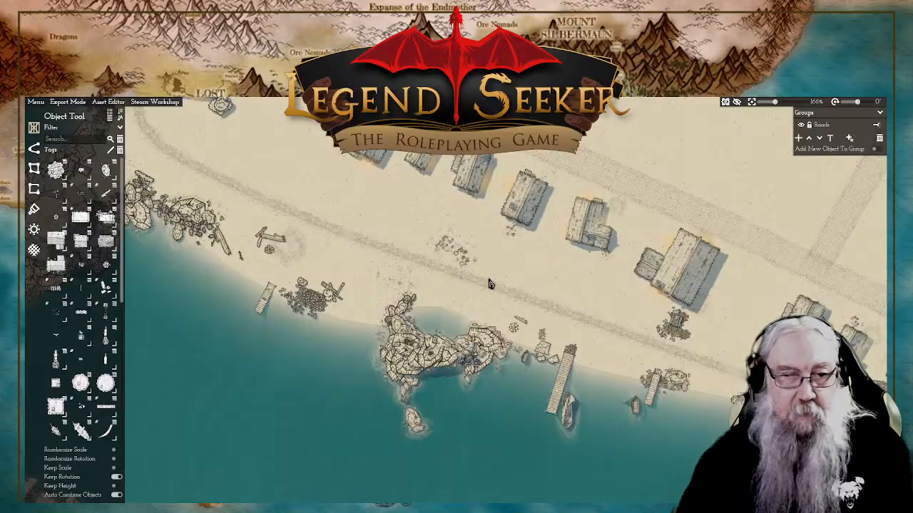
scroll(488, 282, "up", 3)
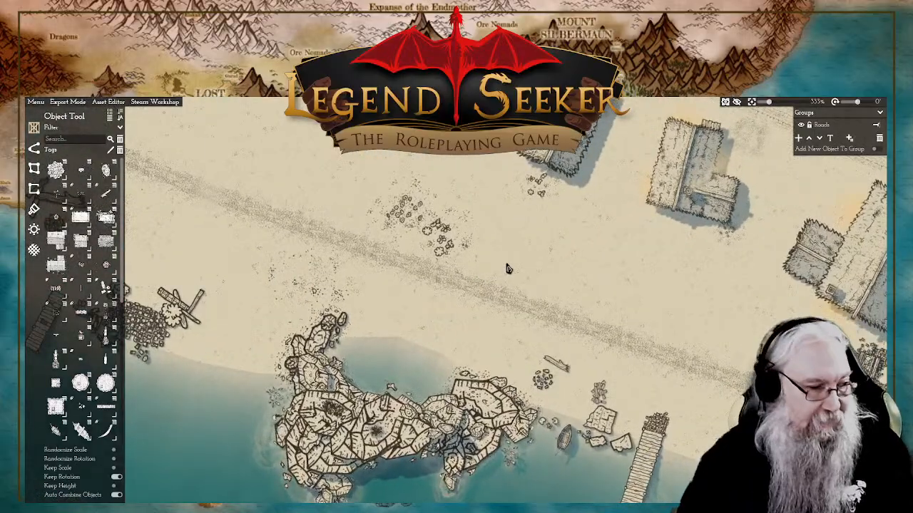
scroll(542, 268, "down", 3)
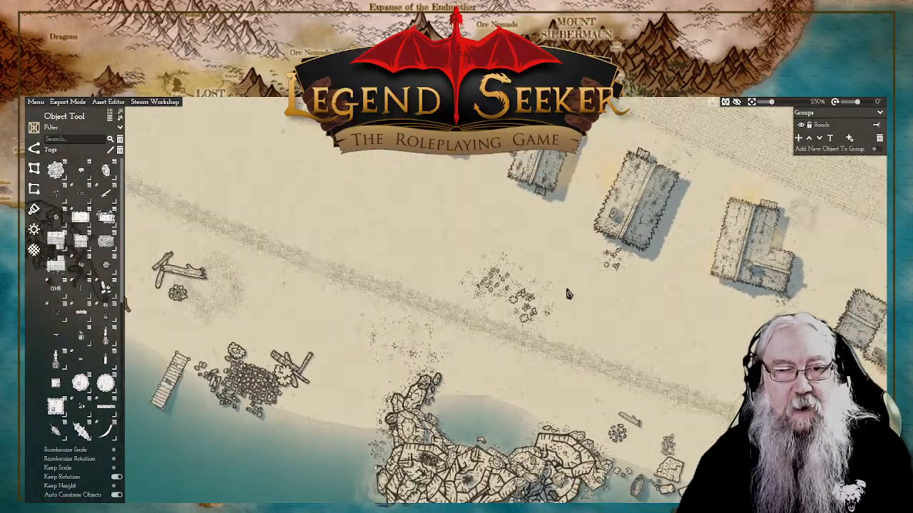
scroll(573, 289, "down", 3)
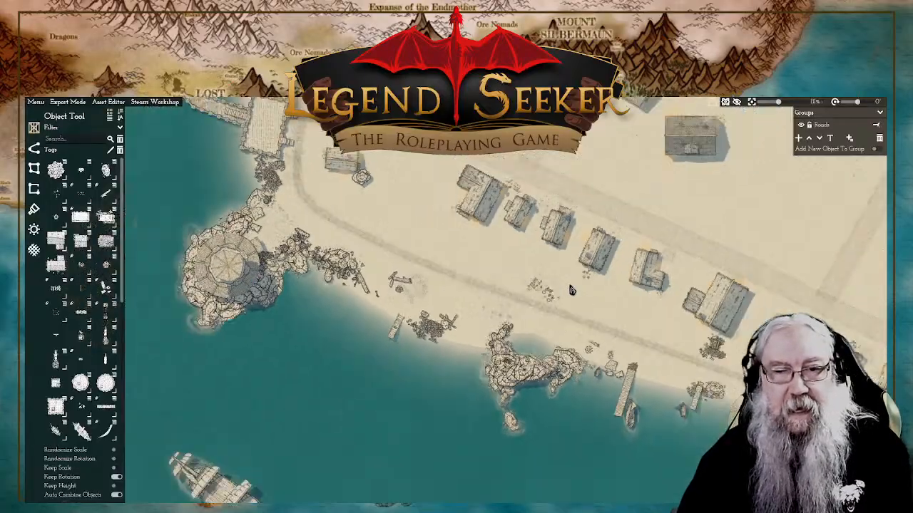
scroll(577, 299, "down", 1)
scroll(581, 296, "up", 2)
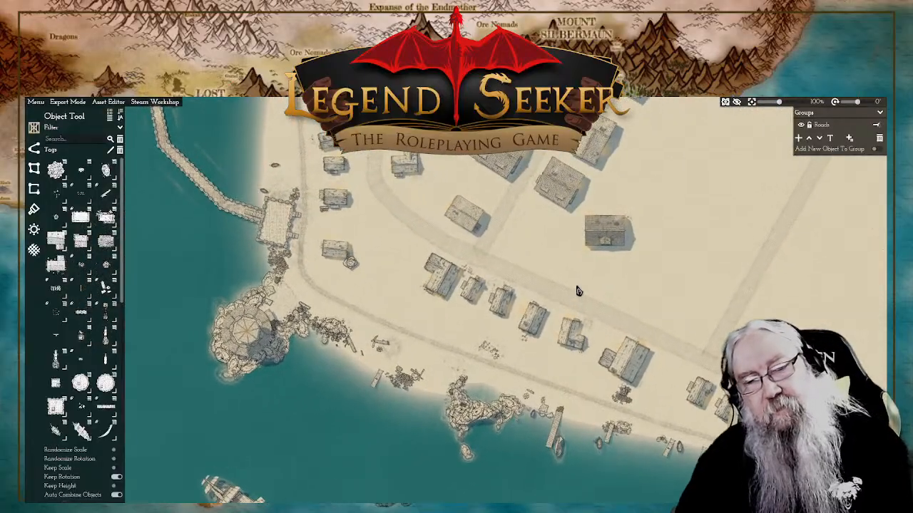
scroll(599, 307, "up", 1)
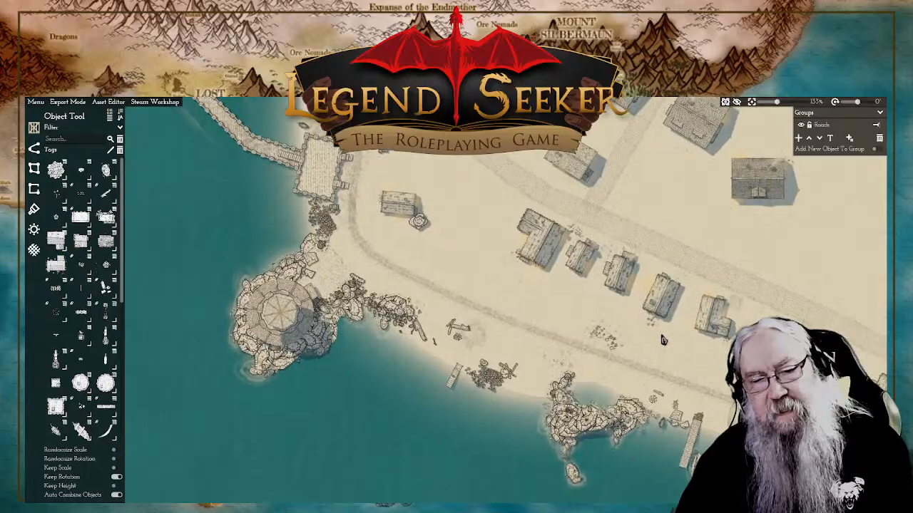
scroll(631, 338, "up", 1)
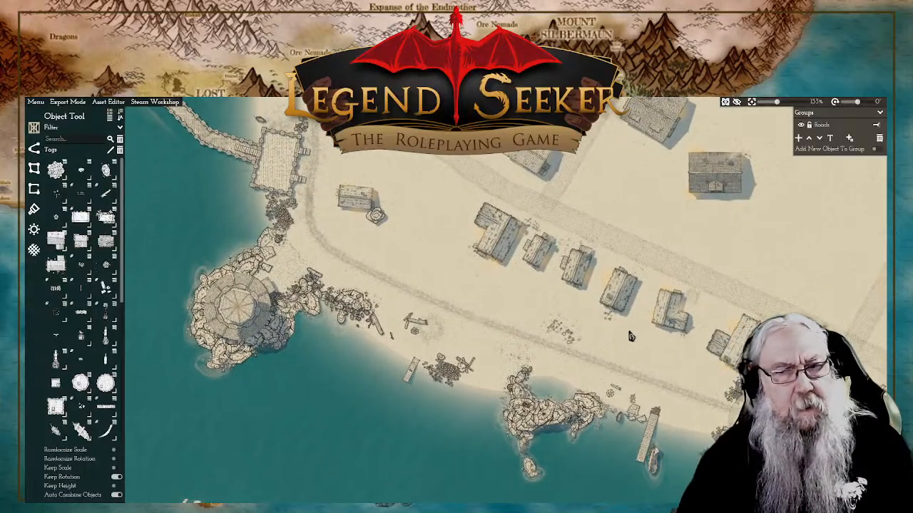
scroll(631, 337, "down", 5)
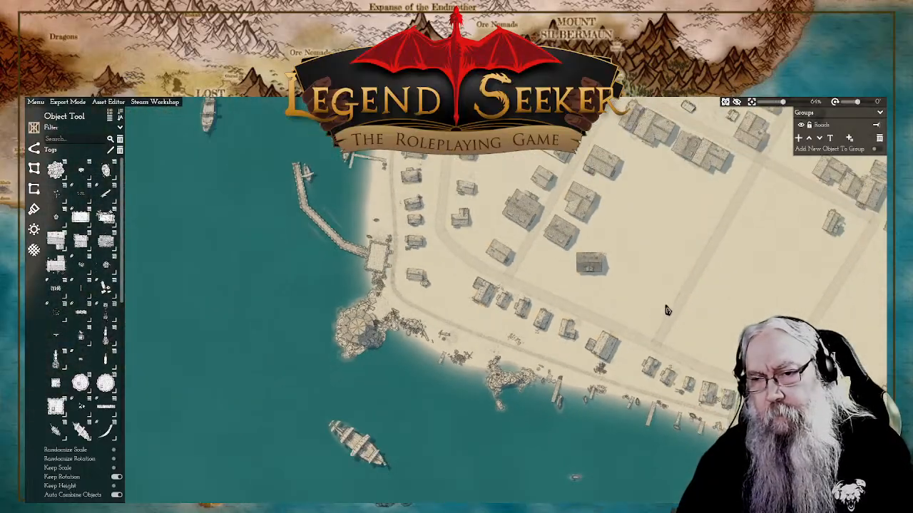
scroll(646, 308, "up", 2)
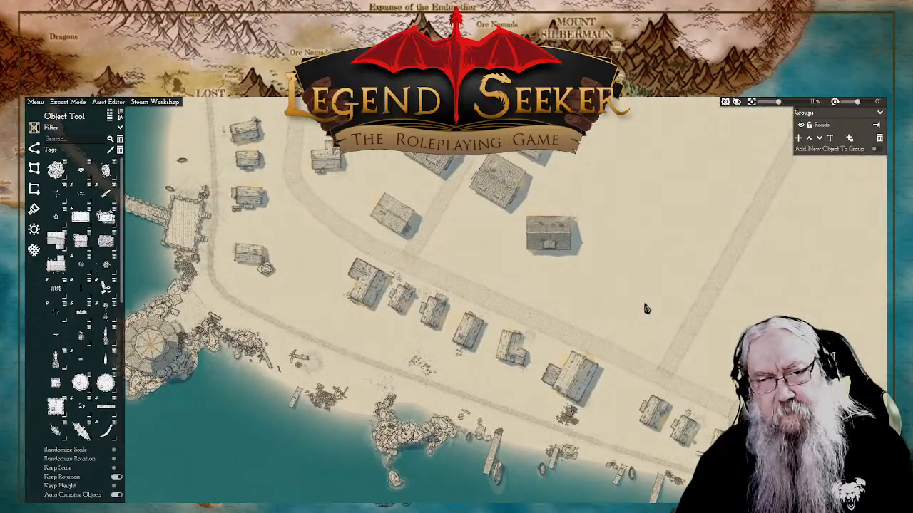
scroll(646, 308, "down", 3)
scroll(646, 308, "up", 3)
left_click_drag(605, 313, 694, 291)
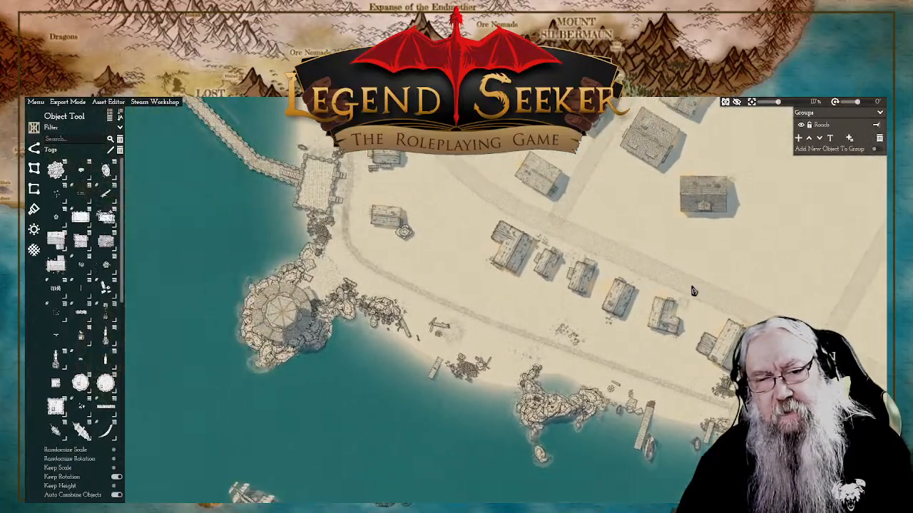
scroll(621, 314, "up", 3)
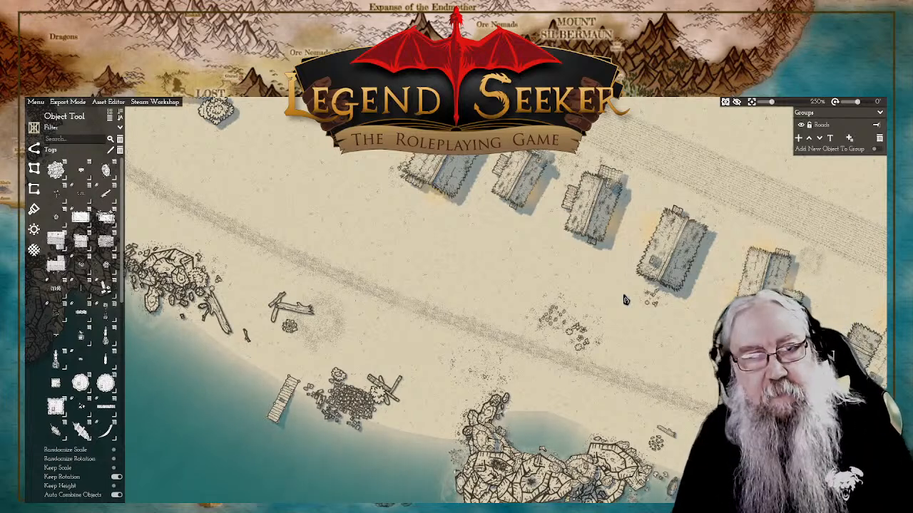
scroll(585, 264, "down", 2)
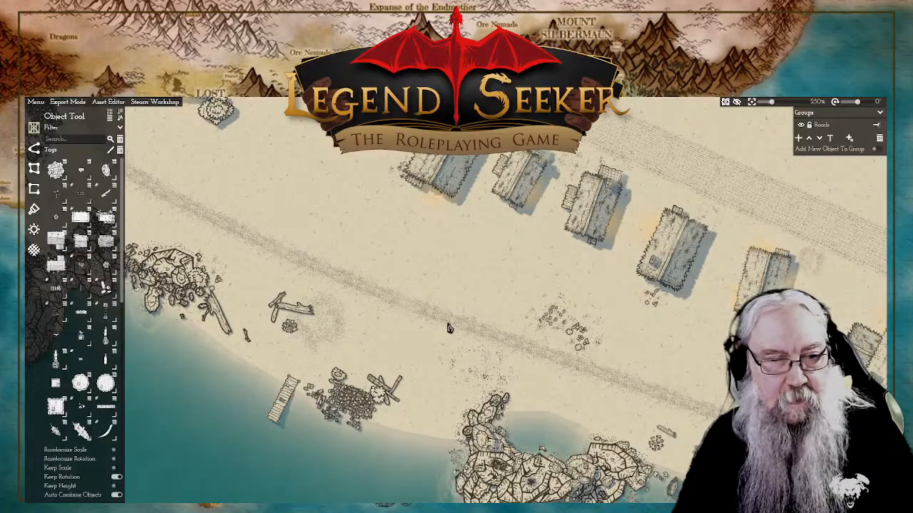
scroll(437, 326, "down", 3)
left_click_drag(533, 364, 426, 315)
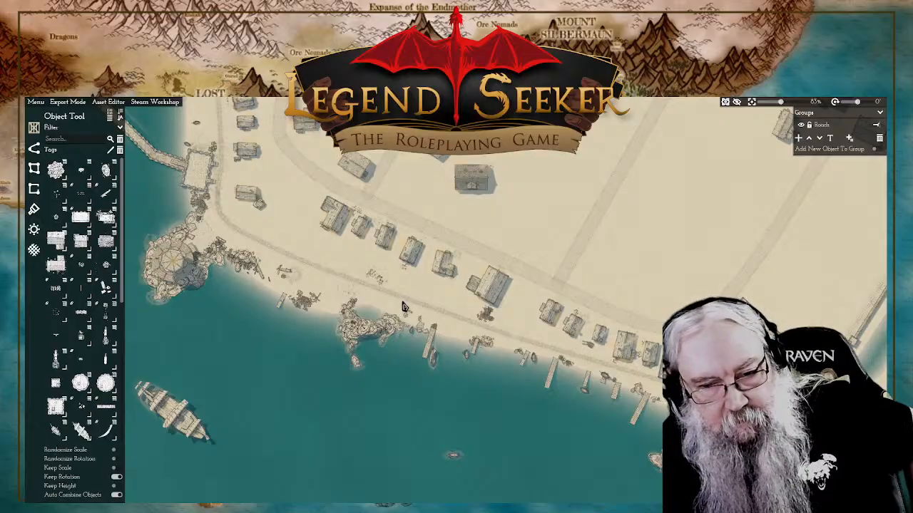
scroll(403, 307, "down", 2)
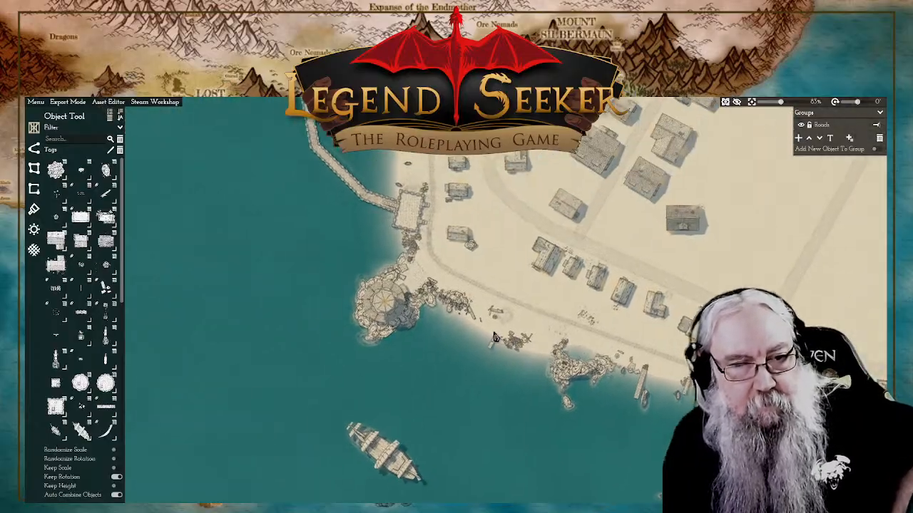
scroll(499, 302, "down", 4)
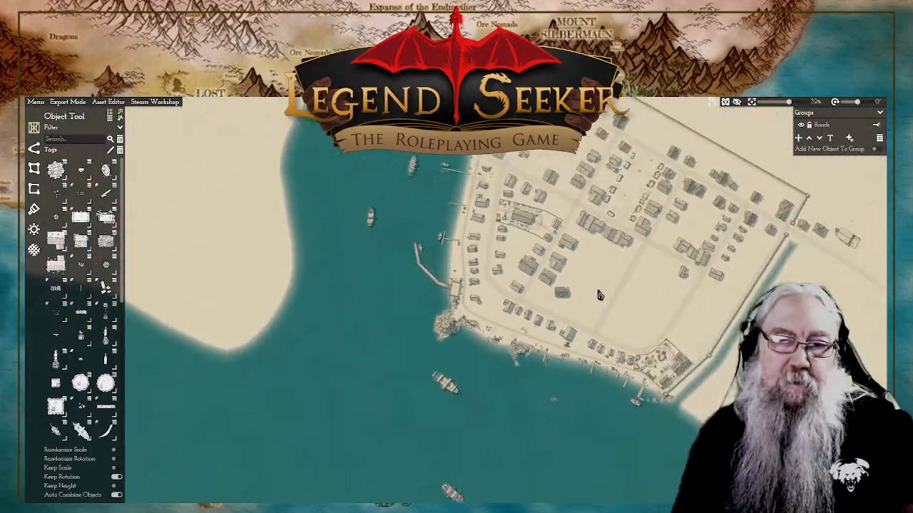
scroll(534, 346, "up", 4)
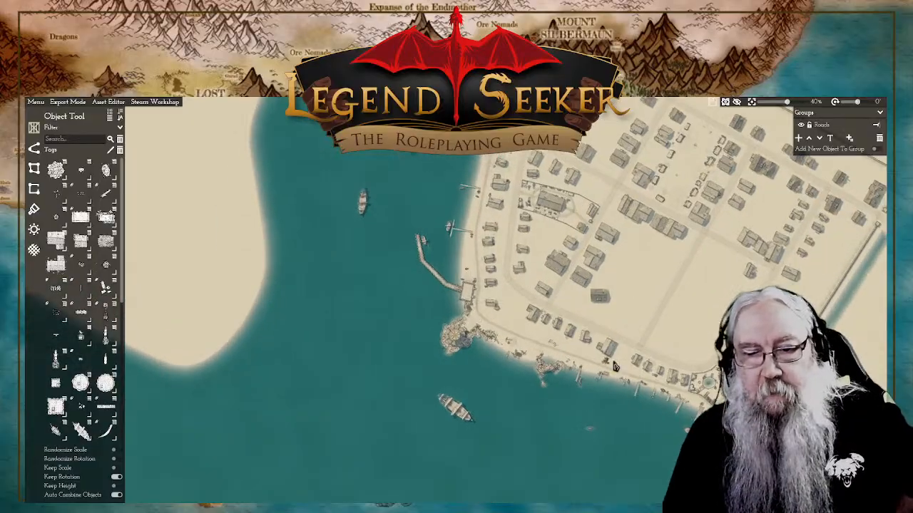
left_click_drag(609, 346, 546, 273)
scroll(546, 274, "up", 3)
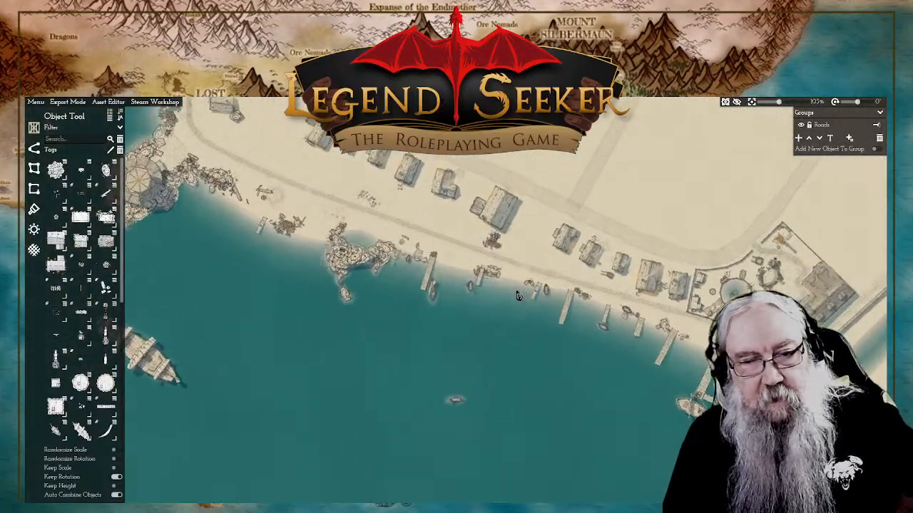
left_click_drag(476, 303, 575, 308)
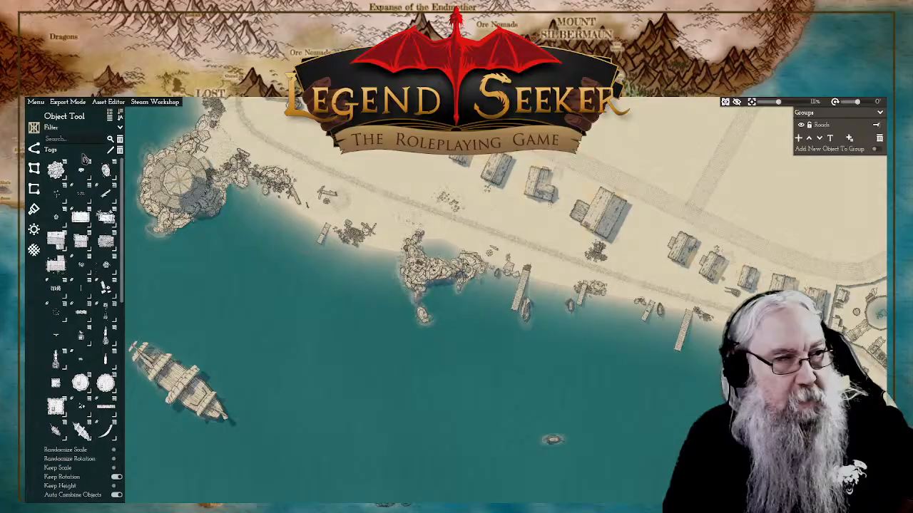
Step: In the environment lighting settings, set the objects' light to 0.6 and the sun light's energy to 0.0
left_click(33, 229)
mouse_move(90, 343)
left_mouse_down()
mouse_move(78, 345)
mouse_move(123, 343)
mouse_move(96, 343)
left_mouse_up()
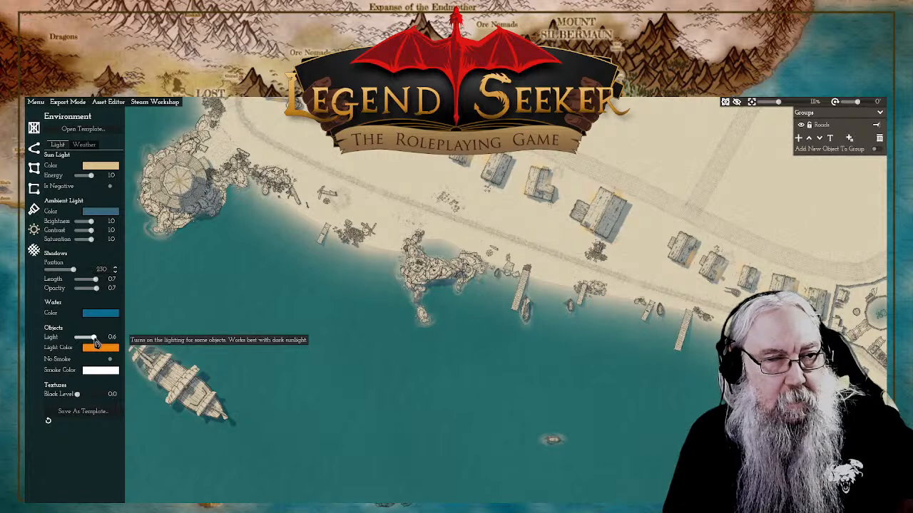
left_click_drag(91, 176, 79, 181)
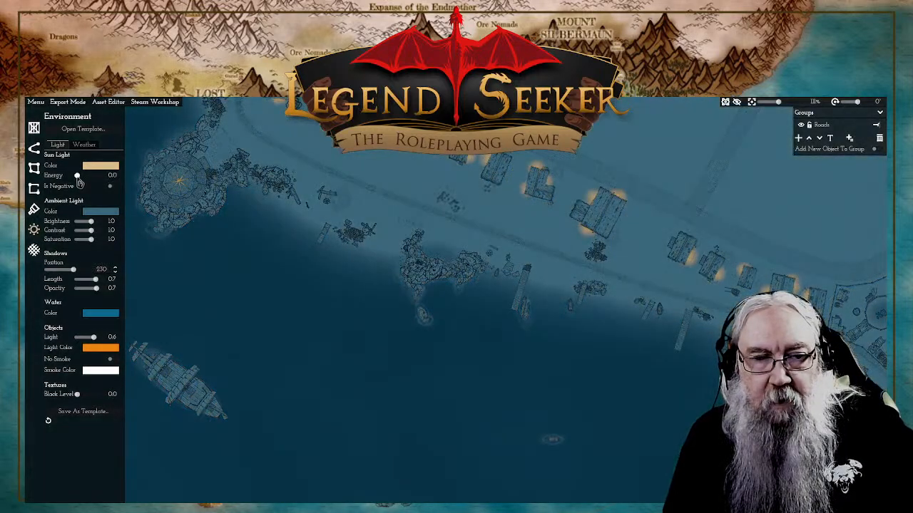
Step: Examine how the darkened map looks across the town, the houses, the waterfront rocks and the round tower on the headland
scroll(328, 214, "down", 6)
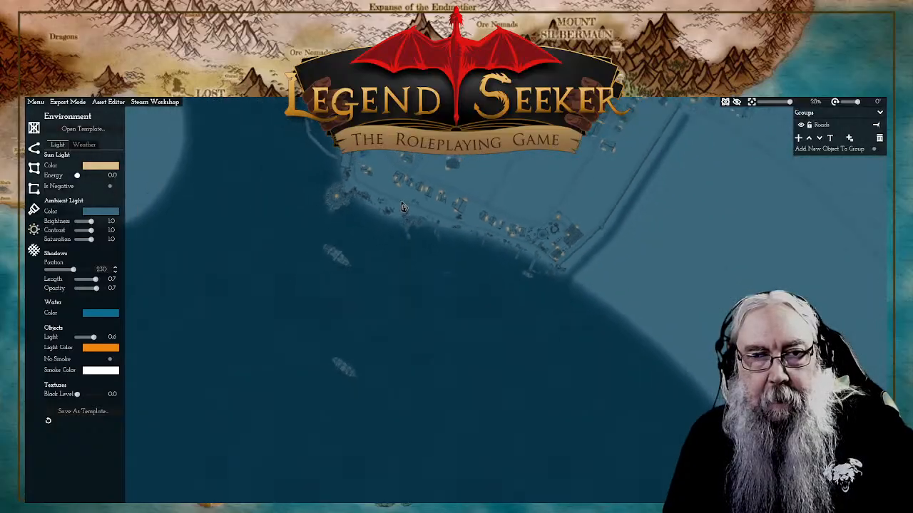
scroll(402, 206, "down", 2)
scroll(474, 189, "up", 5)
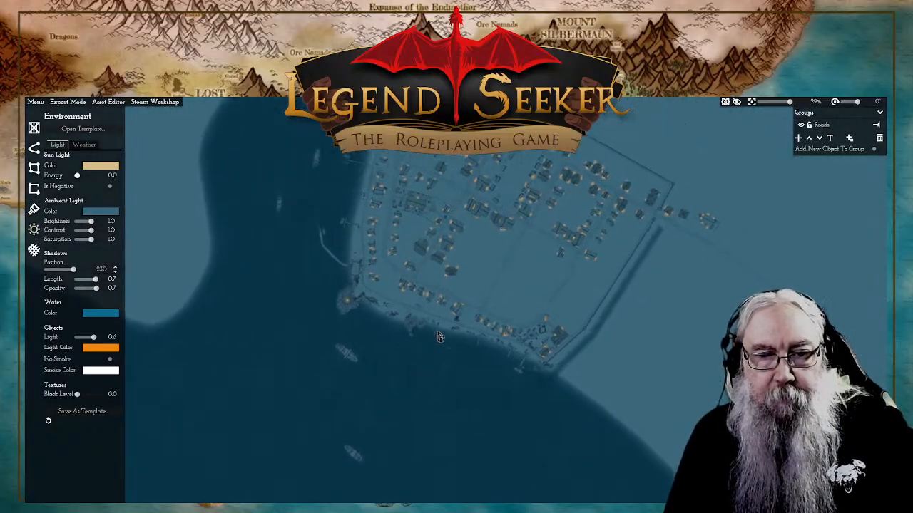
scroll(470, 342, "up", 10)
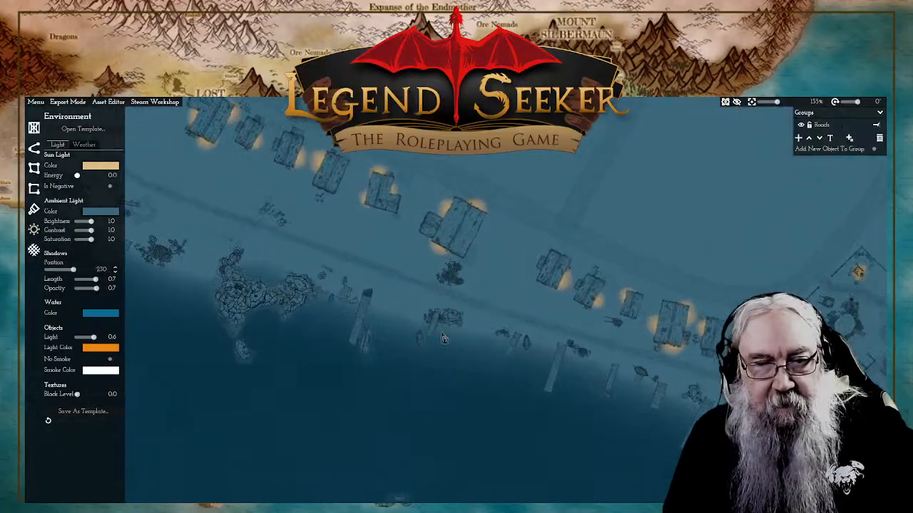
scroll(357, 295, "down", 6)
scroll(557, 300, "up", 4)
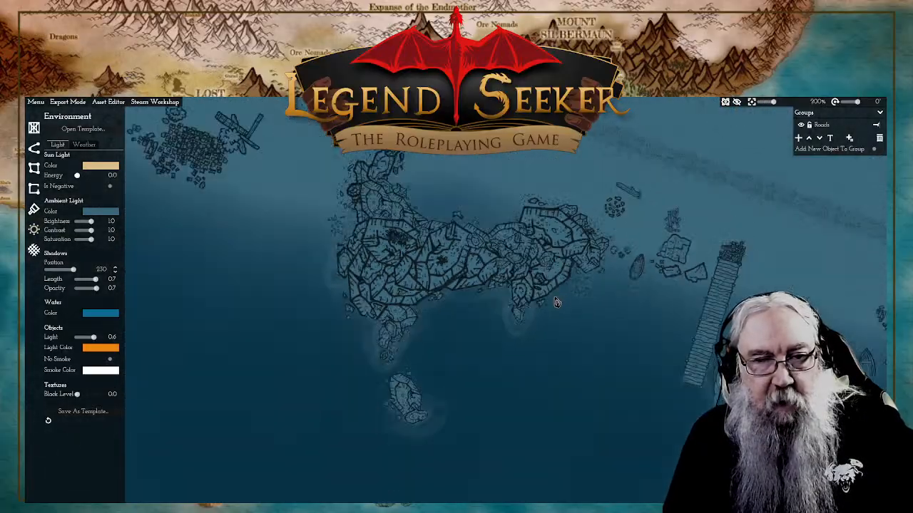
left_click_drag(618, 261, 628, 344)
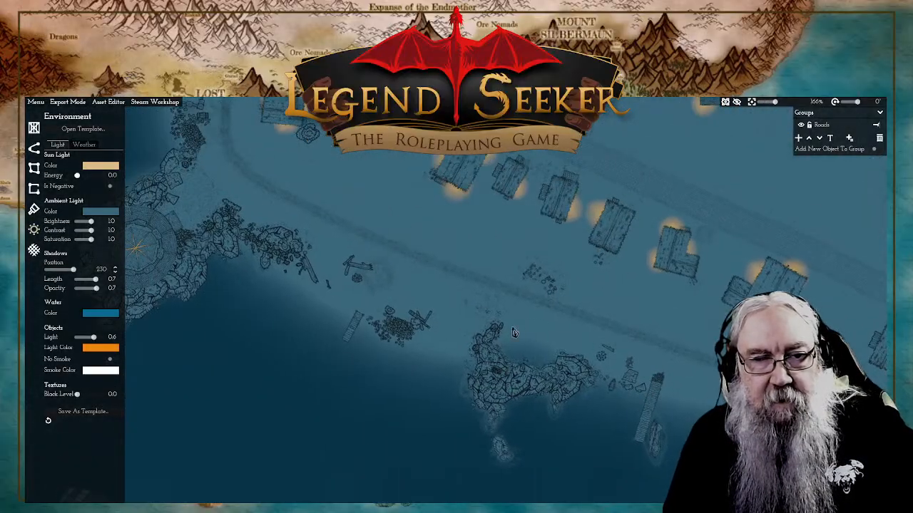
left_click_drag(382, 265, 562, 341)
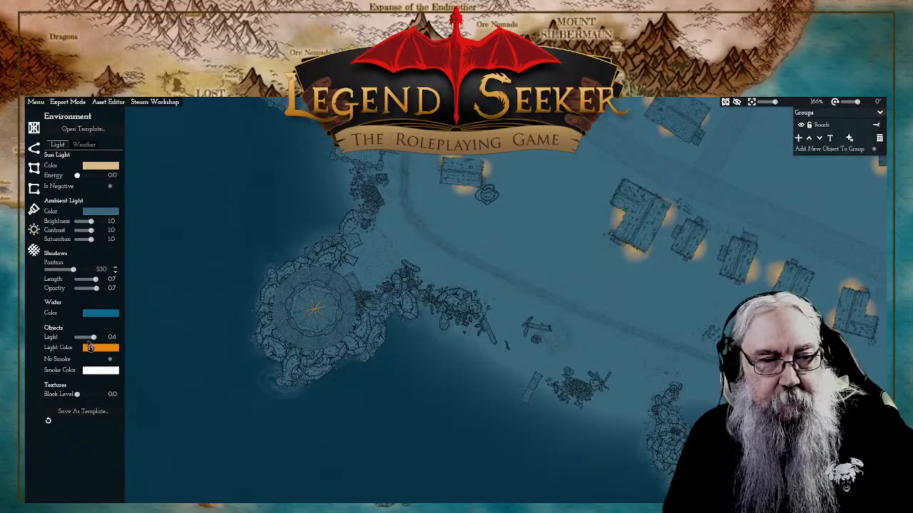
Step: Set the objects' light to 1.0 and check the glow from the round tower to the fenced compound at the waterfront's south-east end
left_click_drag(91, 338, 120, 340)
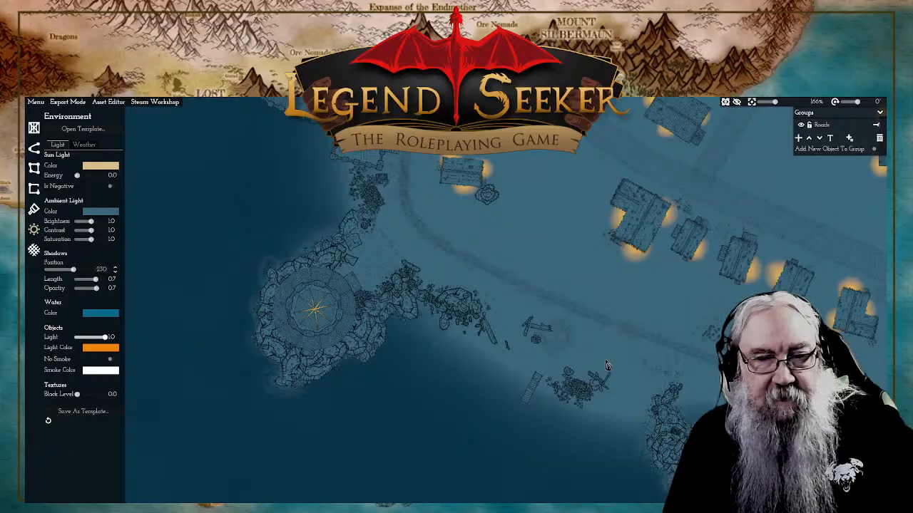
left_click_drag(609, 366, 252, 258)
left_click_drag(598, 392, 203, 296)
left_click_drag(546, 334, 486, 366)
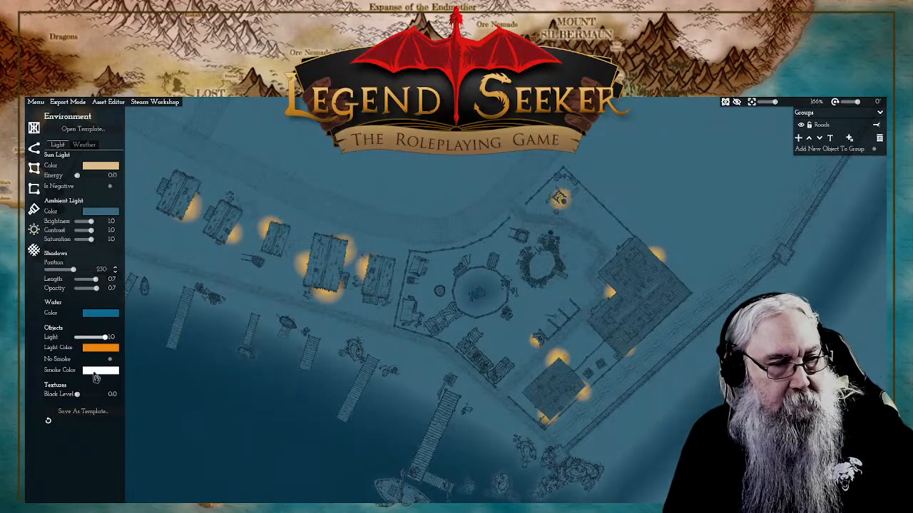
Step: Try negative sun light with an energy of 0.3, check the town's houses under it, and turn the negative option off
left_click(110, 187)
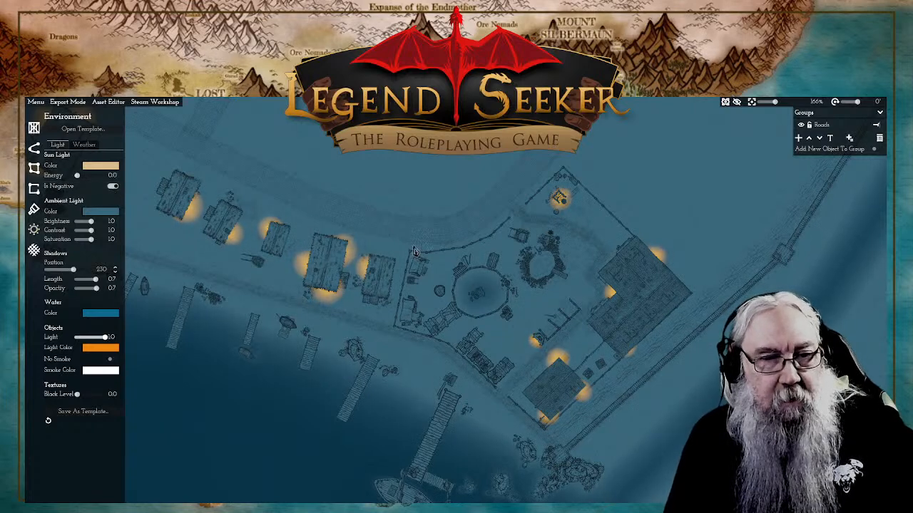
left_click_drag(289, 219, 432, 249)
scroll(430, 249, "down", 3)
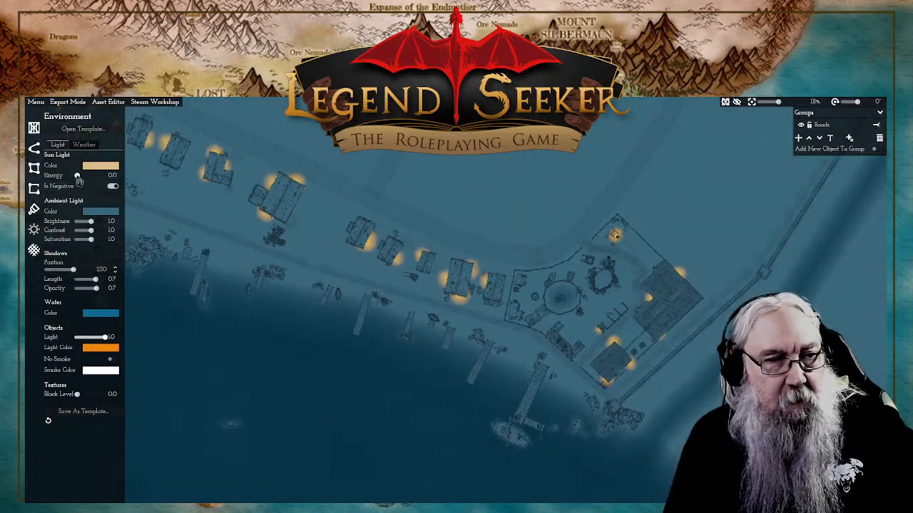
left_click_drag(79, 178, 84, 182)
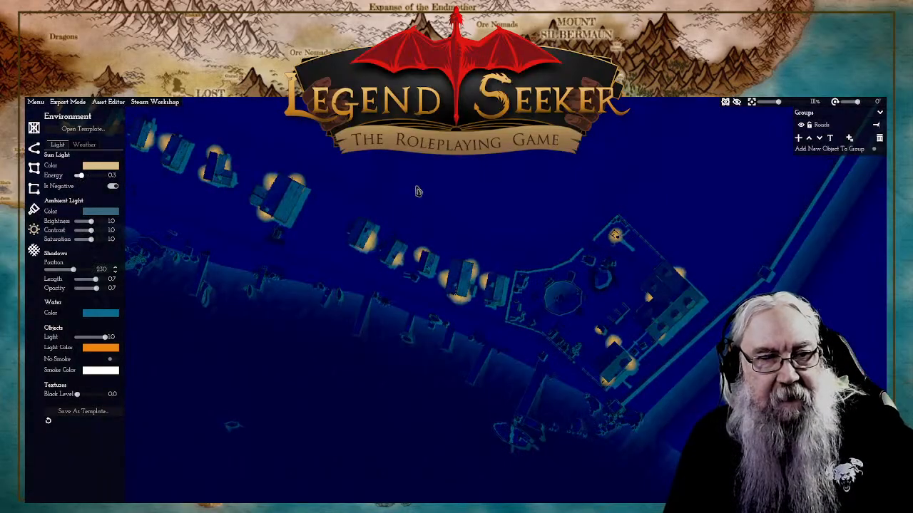
left_click_drag(418, 191, 542, 230)
scroll(543, 231, "down", 6)
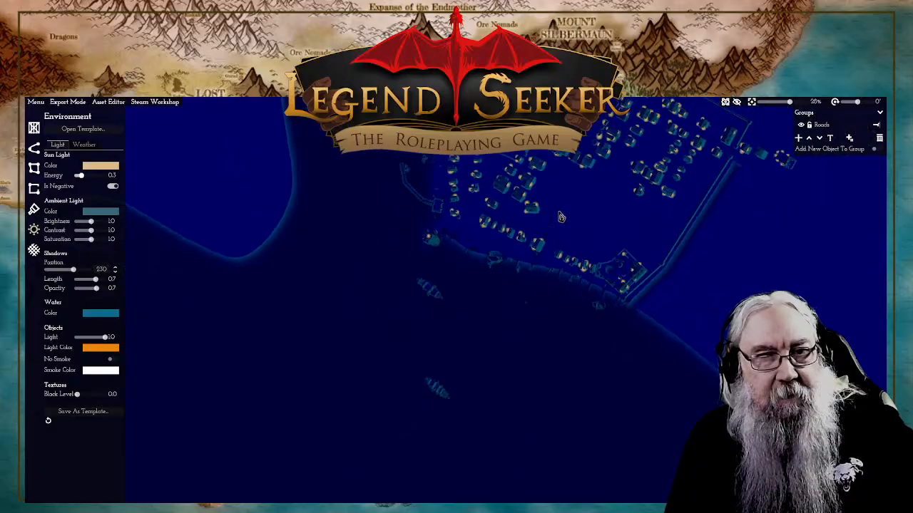
scroll(509, 348, "up", 8)
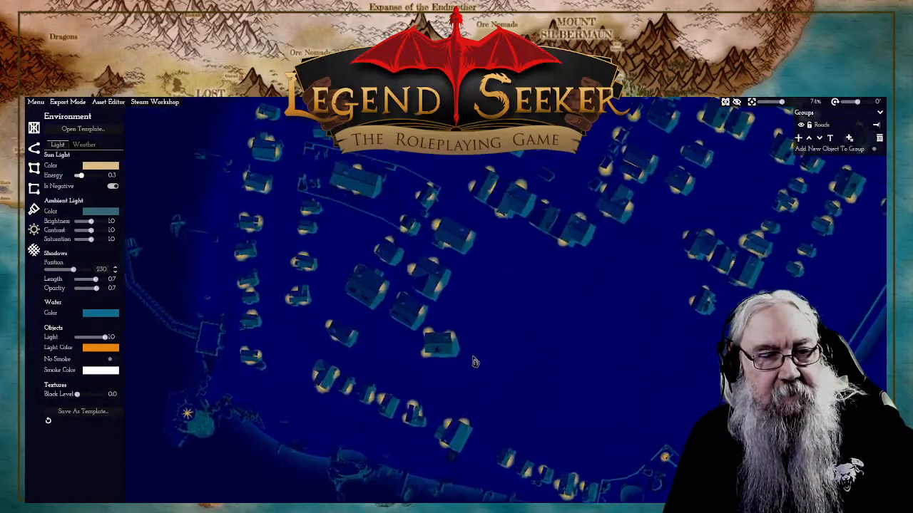
scroll(485, 367, "up", 5)
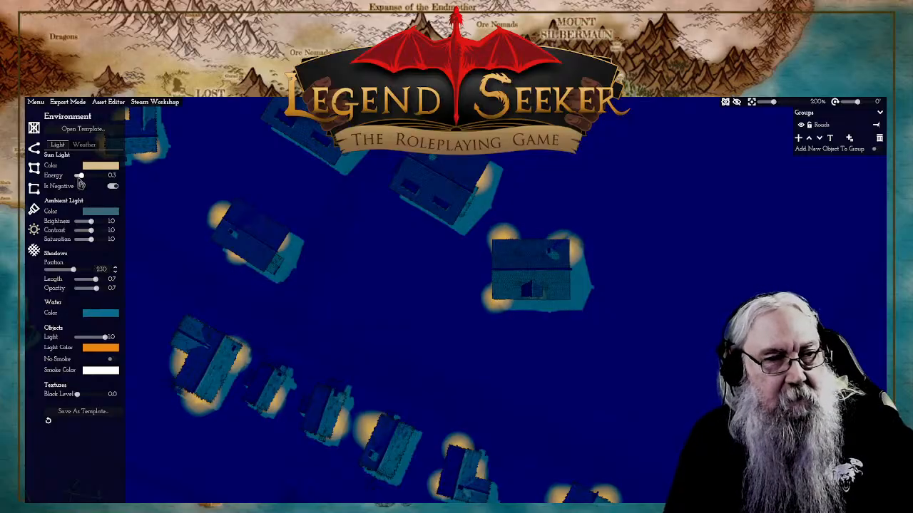
left_click(112, 187)
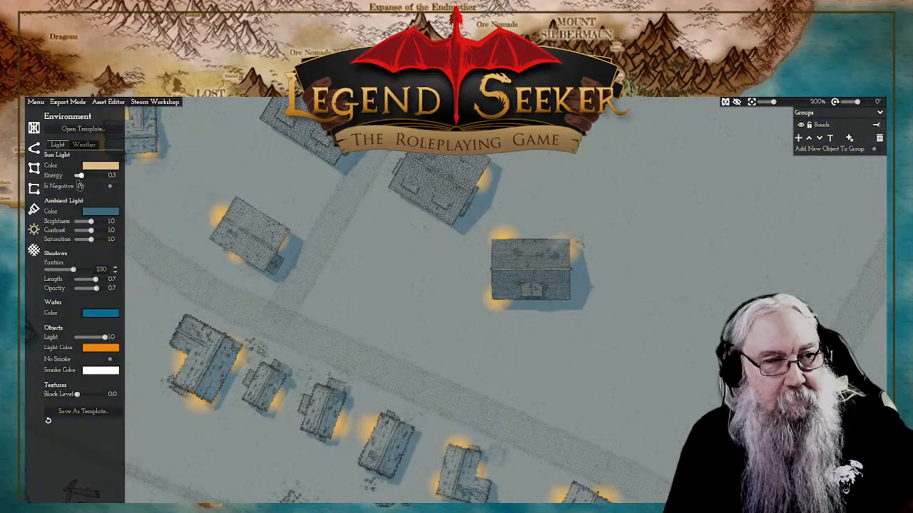
Step: Set the sun light's energy to 0.2 and try a snow amount of 1.0 over the town, returning the amount to 0.0
left_click_drag(82, 177, 79, 177)
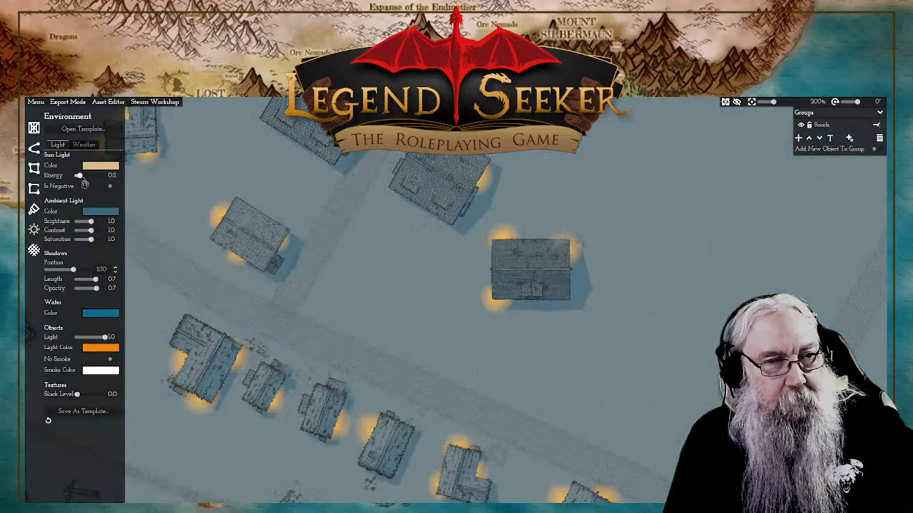
left_click(91, 146)
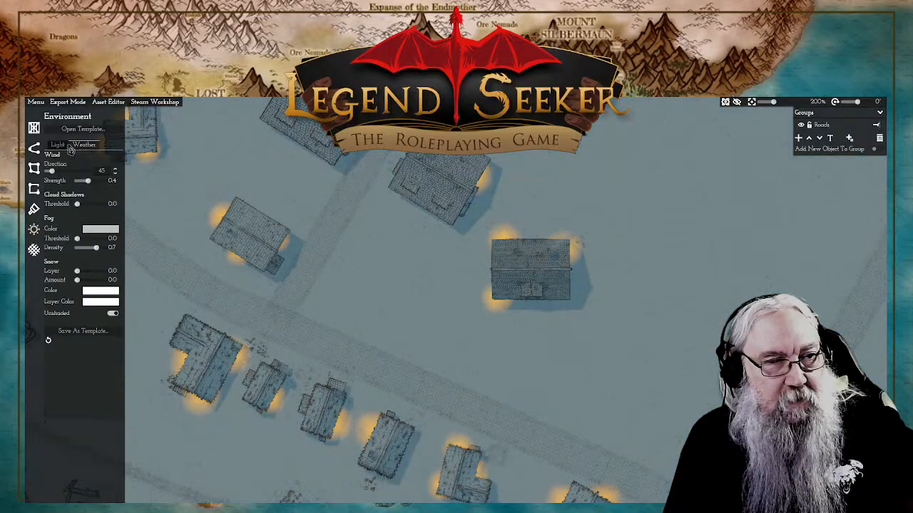
scroll(492, 304, "down", 5)
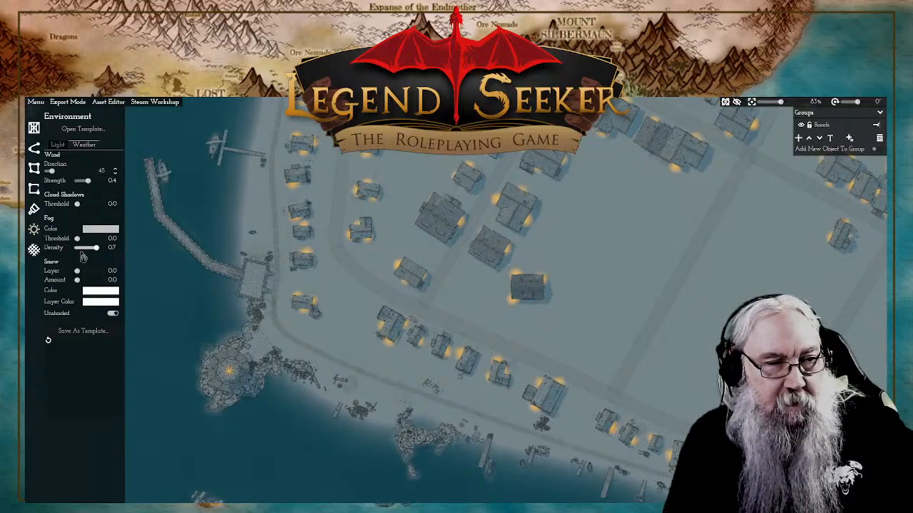
left_click_drag(79, 271, 114, 281)
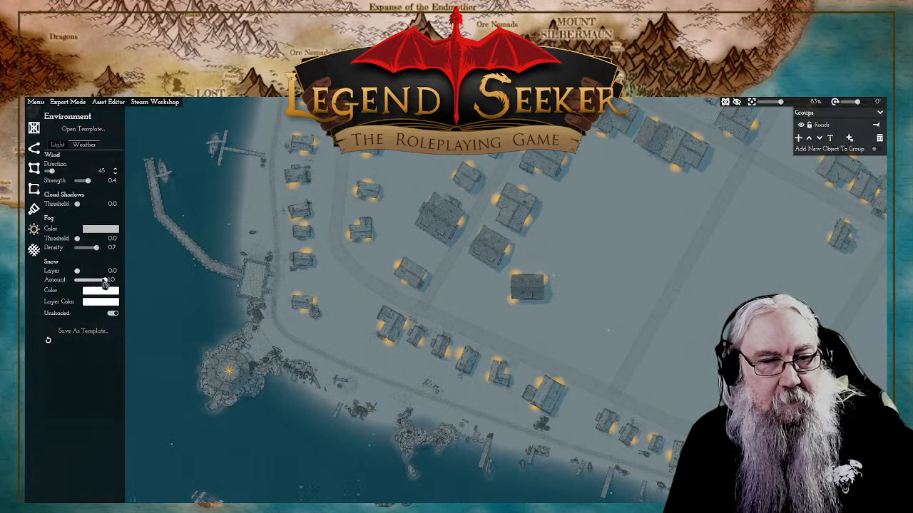
left_click_drag(631, 359, 567, 338)
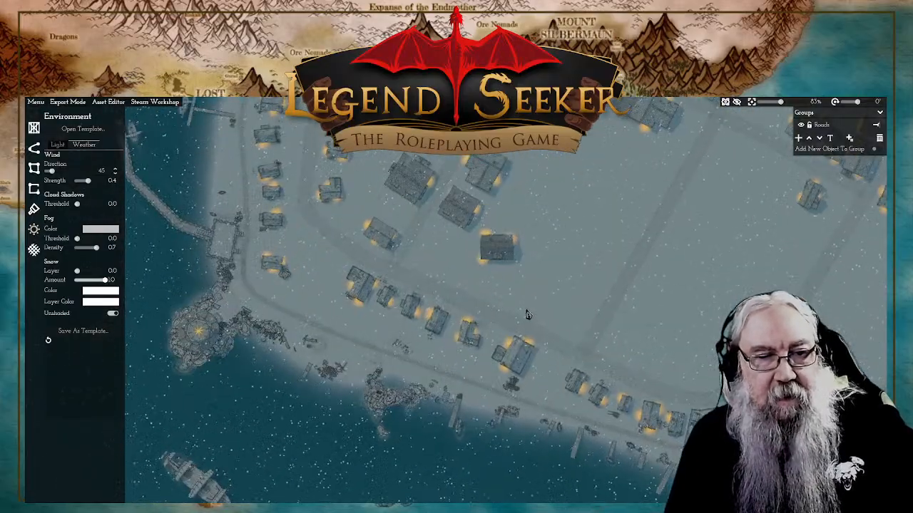
left_click_drag(105, 281, 50, 283)
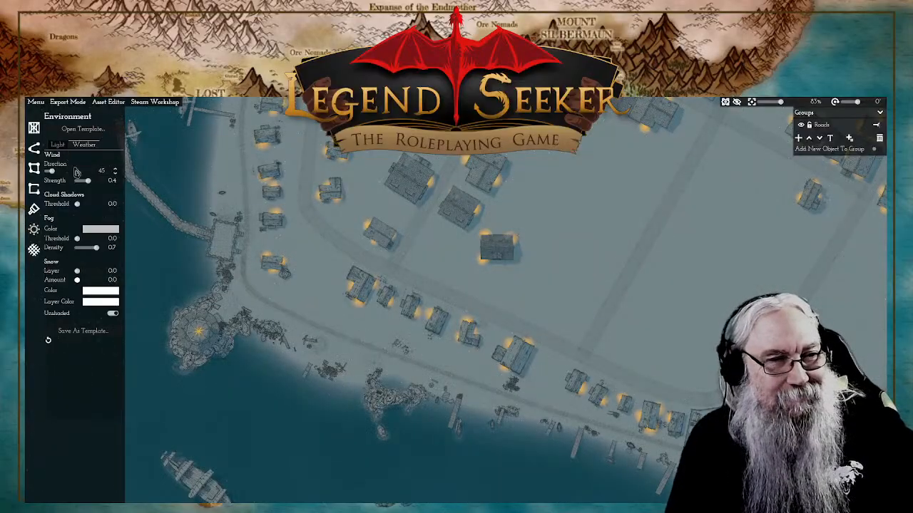
Step: Brighten the map by setting the sun light's energy to 0.6 and the objects' light to 0.0
left_click(56, 145)
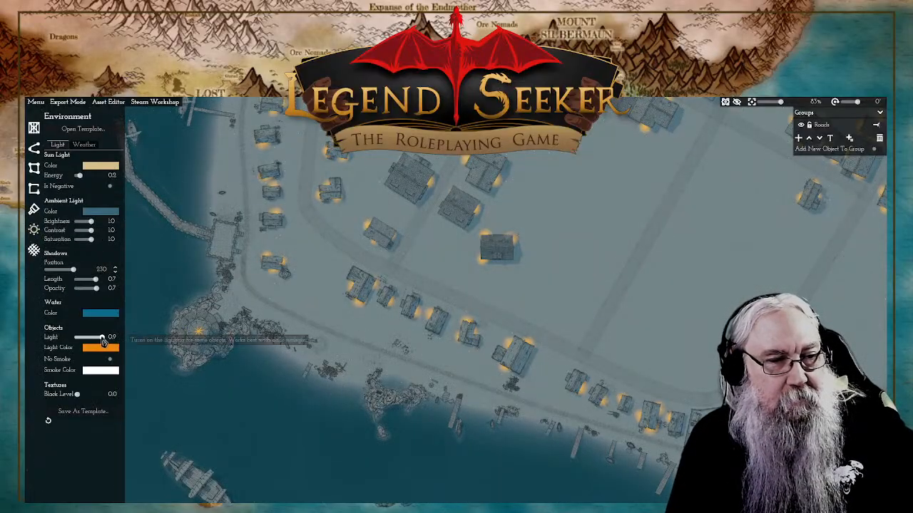
left_click_drag(105, 337, 87, 341)
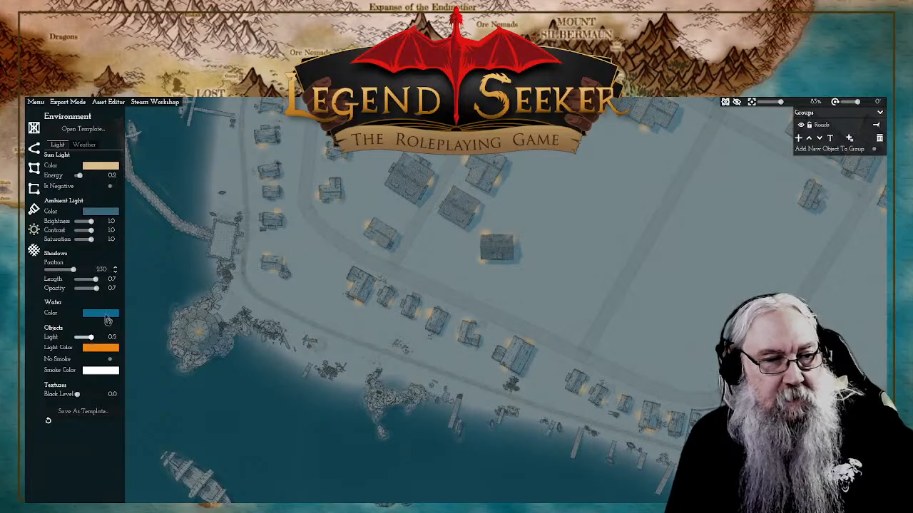
left_click_drag(79, 176, 88, 184)
left_click_drag(90, 336, 47, 345)
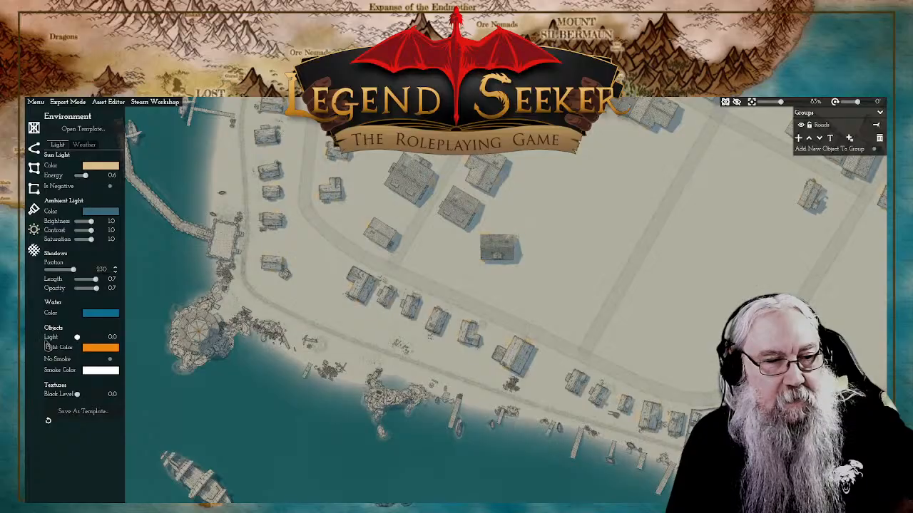
left_click_drag(418, 324, 480, 308)
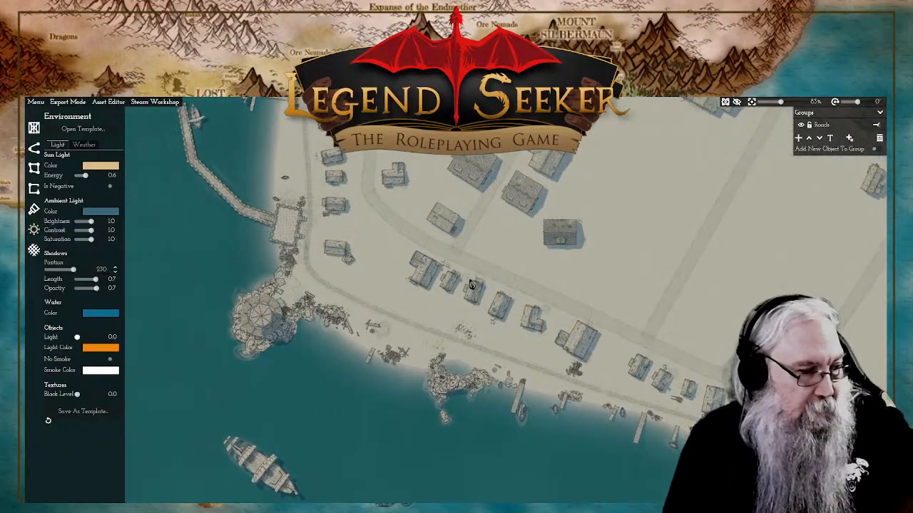
scroll(452, 248, "up", 6)
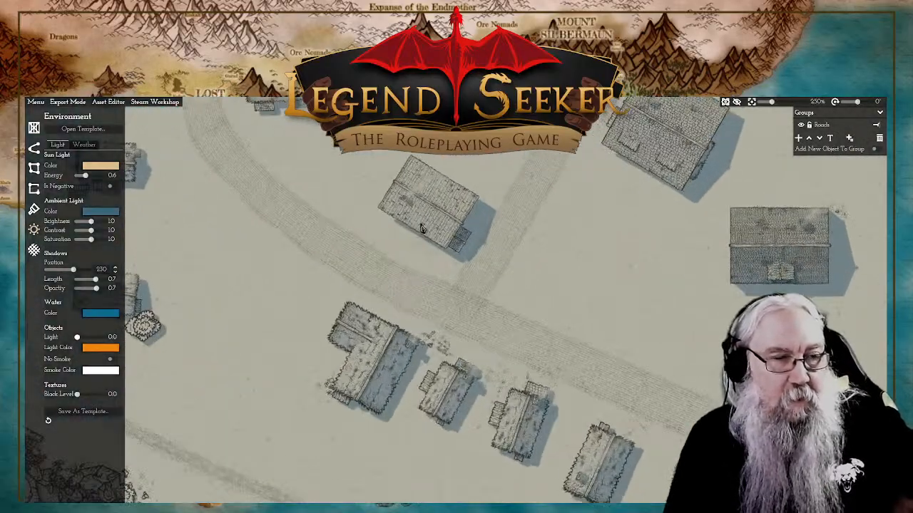
Step: Show the map grid and move it from the river onto the fenced compound near the harbour
left_click(35, 249)
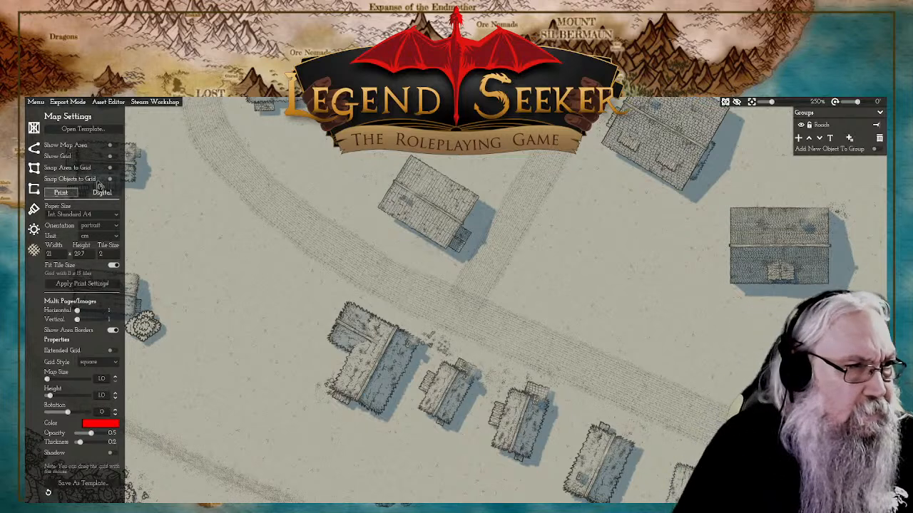
left_click(111, 156)
scroll(525, 305, "down", 10)
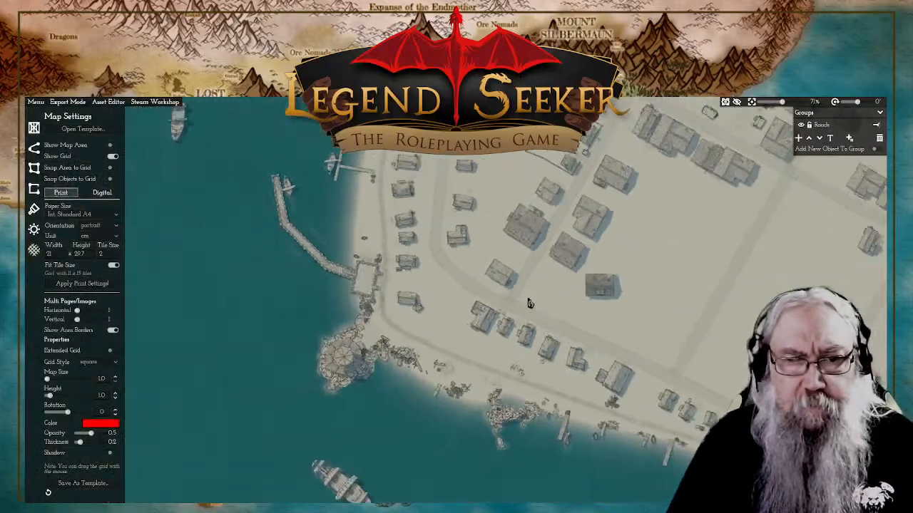
left_click_drag(693, 303, 682, 440)
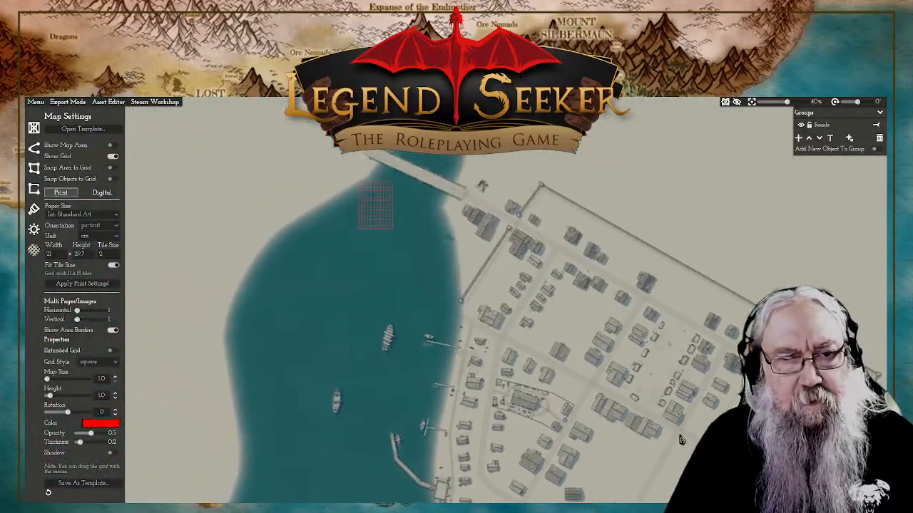
left_click_drag(376, 217, 562, 426)
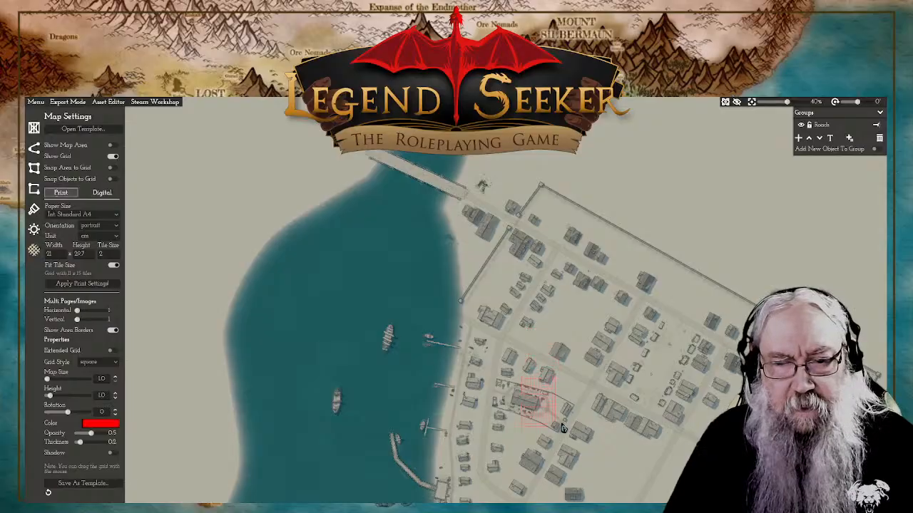
scroll(575, 285, "up", 3)
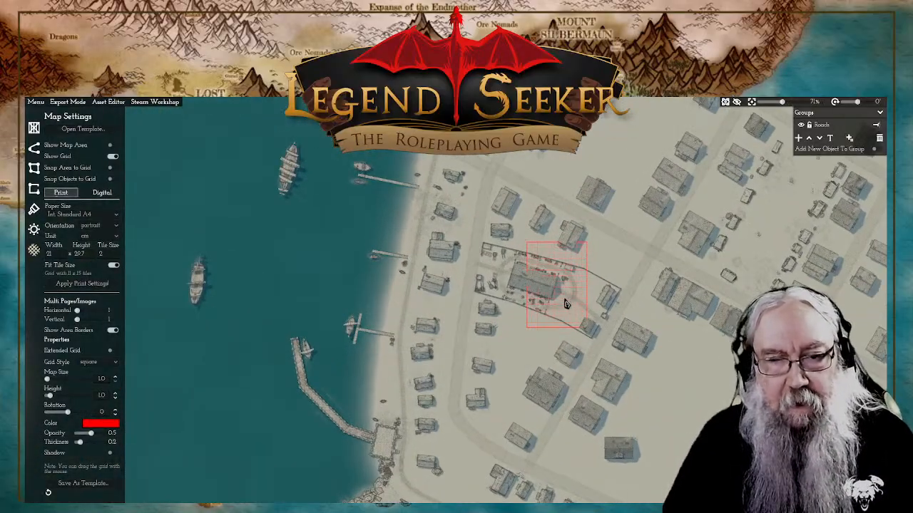
left_click_drag(570, 308, 505, 351)
scroll(516, 309, "up", 2)
scroll(515, 309, "up", 2)
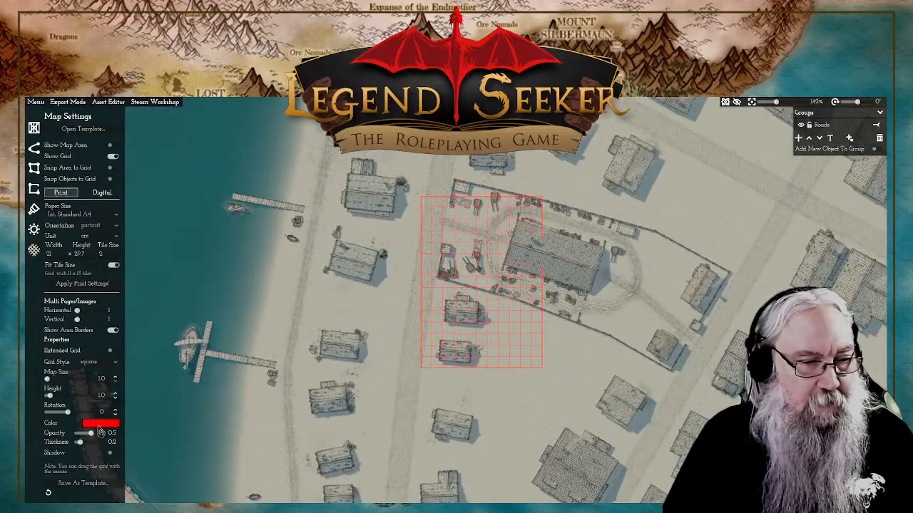
Step: Try the near-black colour 0e0e0e for the grid and set the grid back to a bright red, ff1f1f
left_click(101, 425)
left_click(134, 346)
left_click_drag(134, 346, 130, 351)
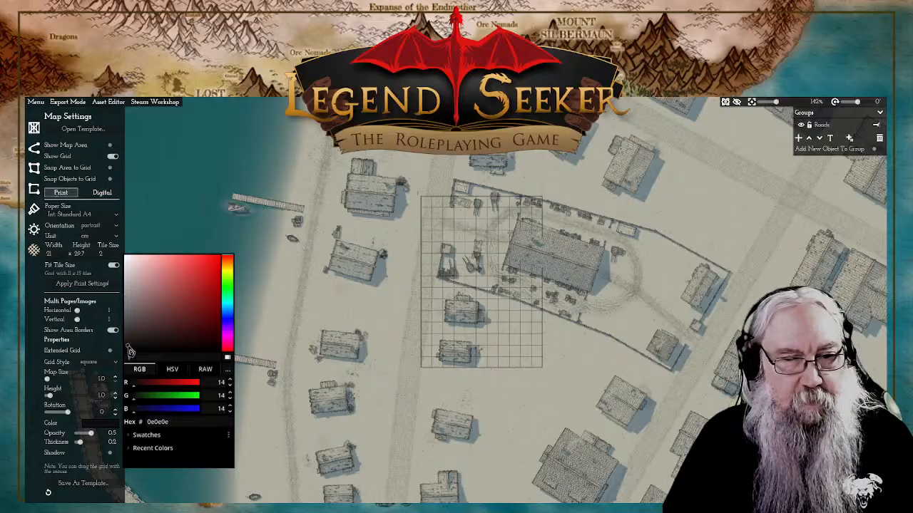
left_click_drag(201, 265, 219, 263)
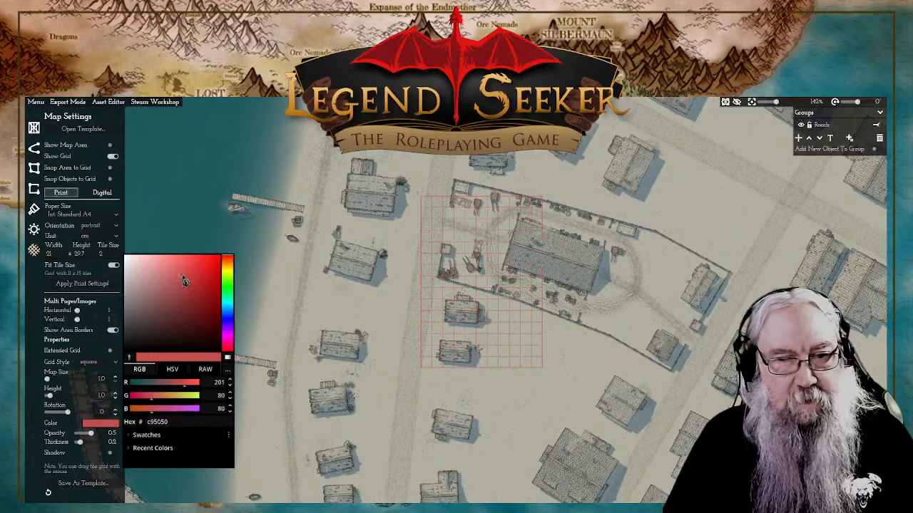
left_click(209, 278)
left_click_drag(204, 282, 208, 255)
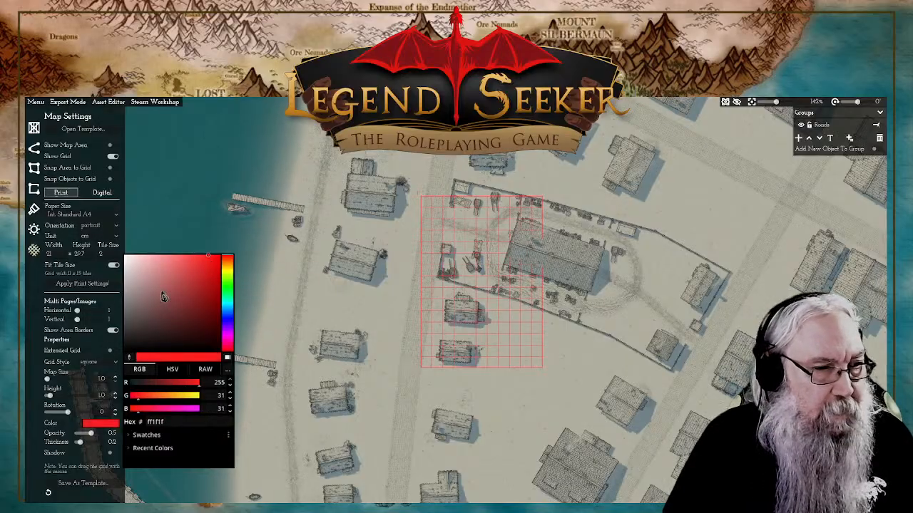
left_click(40, 320)
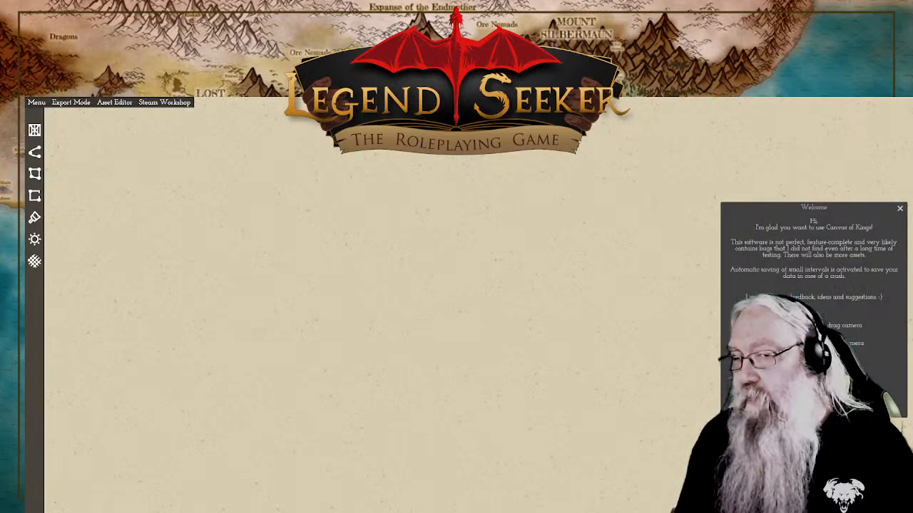
Step: Close the welcome message and resize the program window to make it narrower and shorter
left_click(900, 210)
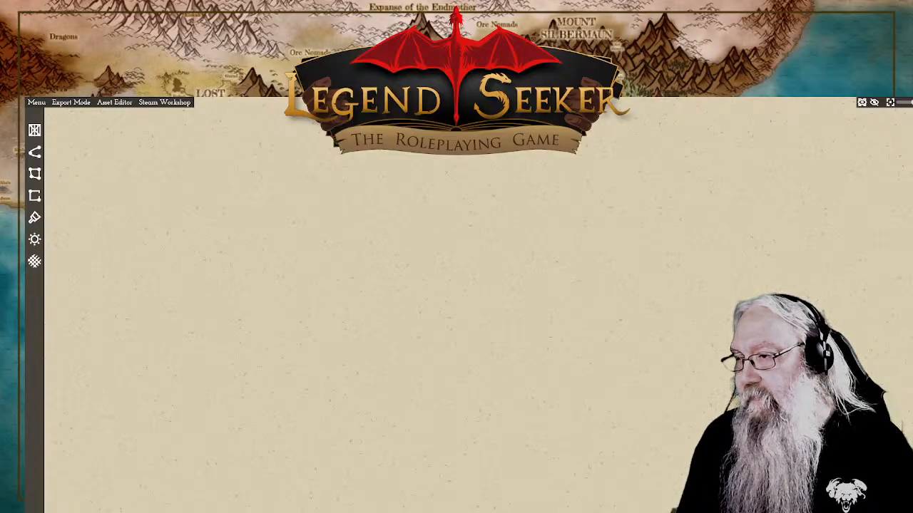
left_click_drag(912, 277, 880, 278)
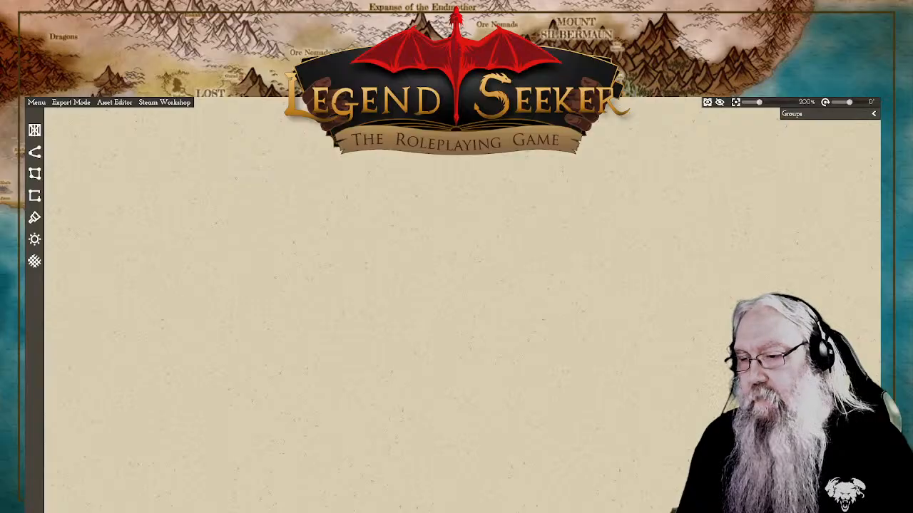
left_click_drag(456, 512, 456, 486)
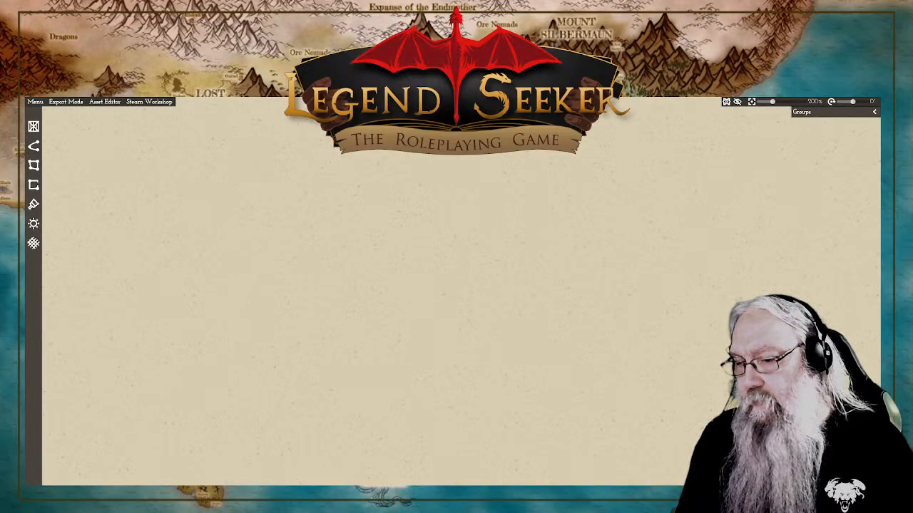
left_click_drag(880, 292, 863, 292)
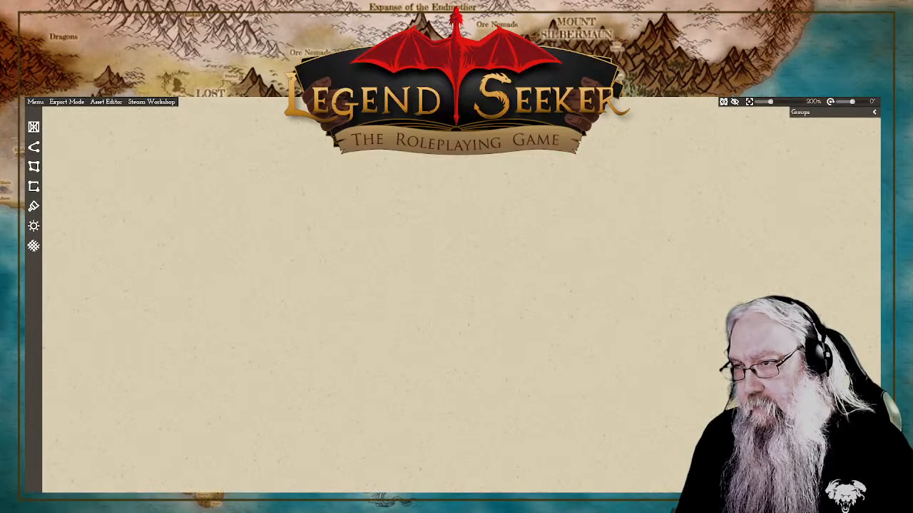
Step: Reopen the recent map Savis_01 and bring the whole walled town and its harbour into view
left_click(37, 102)
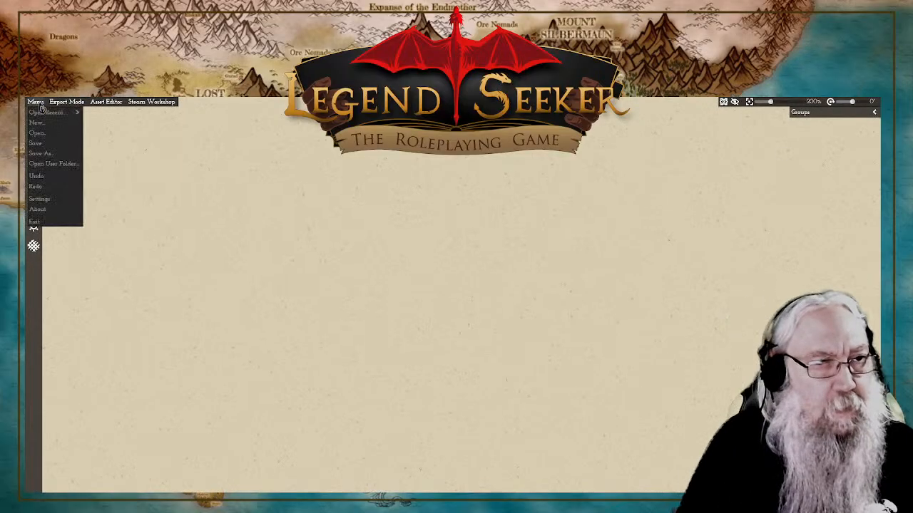
mouse_move(55, 120)
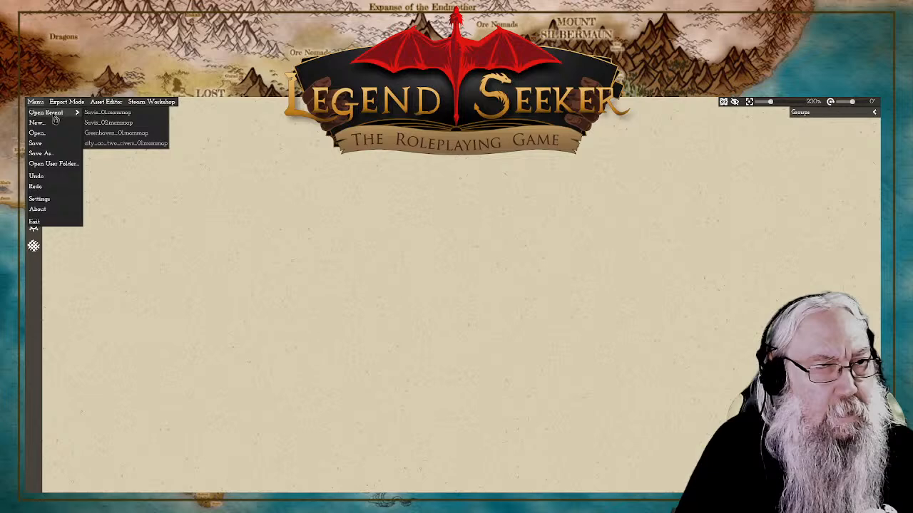
left_click(151, 112)
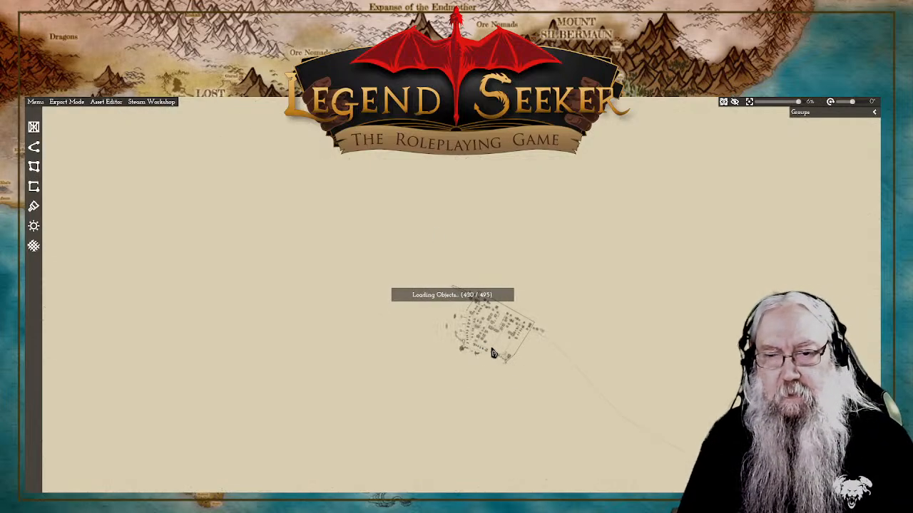
scroll(494, 355, "down", 12)
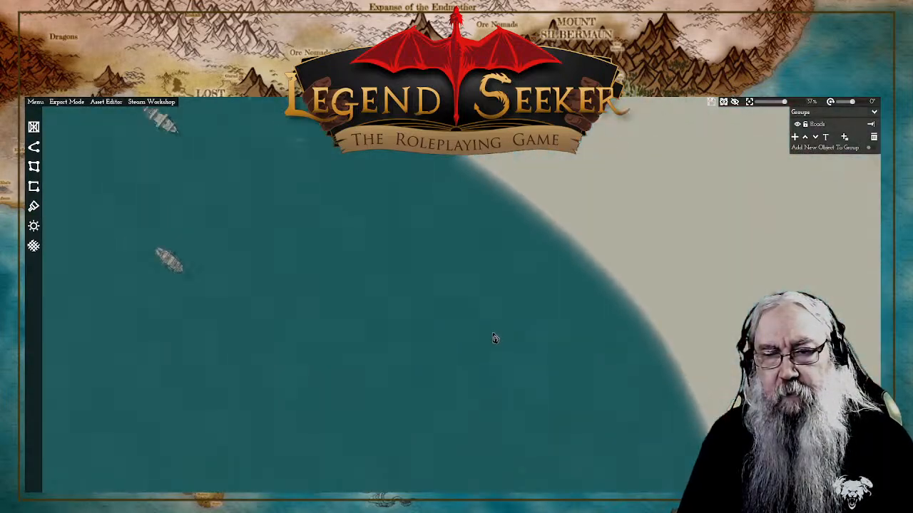
left_click_drag(406, 136, 410, 164)
scroll(409, 164, "up", 5)
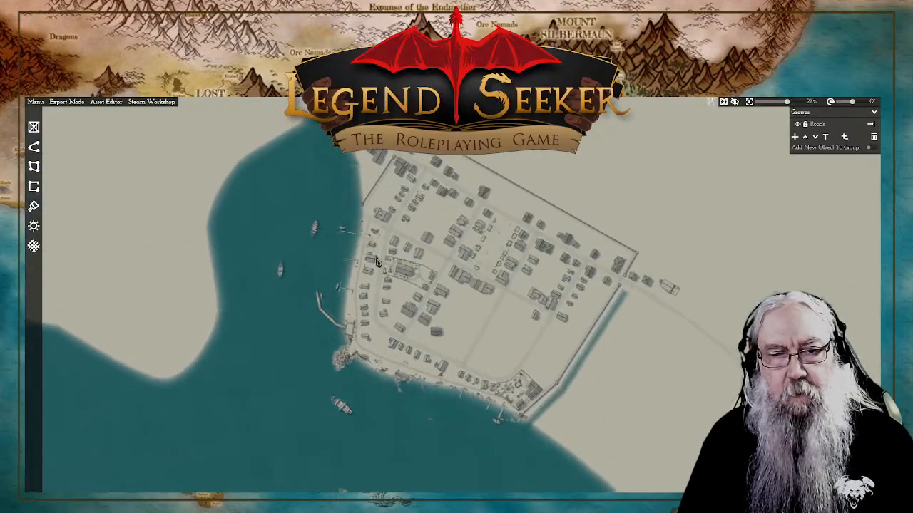
Step: Show the grid in the map settings, and try displaying the map area before turning that display off
left_click(34, 246)
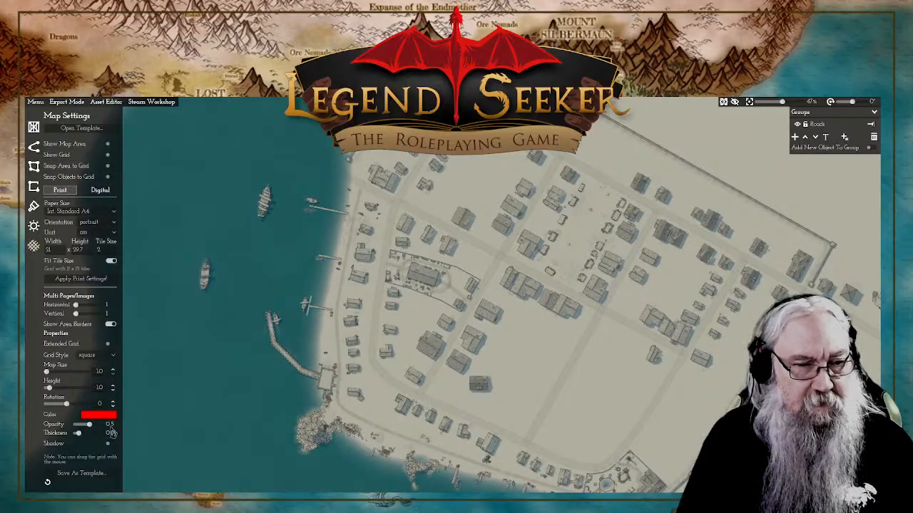
left_click(109, 155)
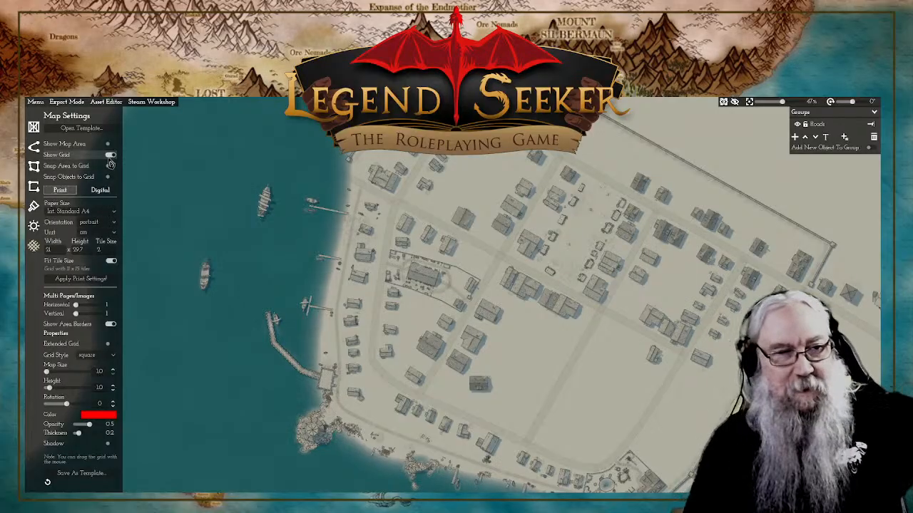
left_click(109, 144)
scroll(367, 261, "up", 5)
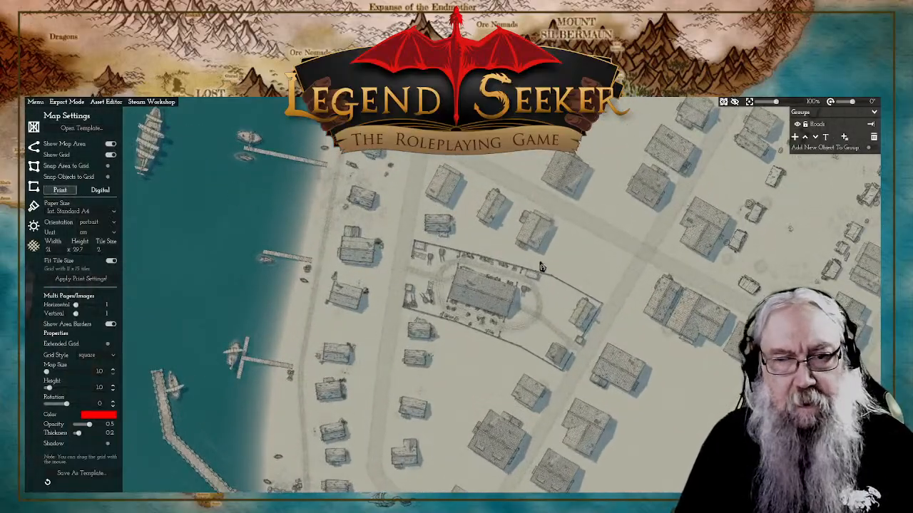
scroll(544, 260, "down", 6)
left_click_drag(579, 237, 575, 262)
scroll(438, 190, "up", 2)
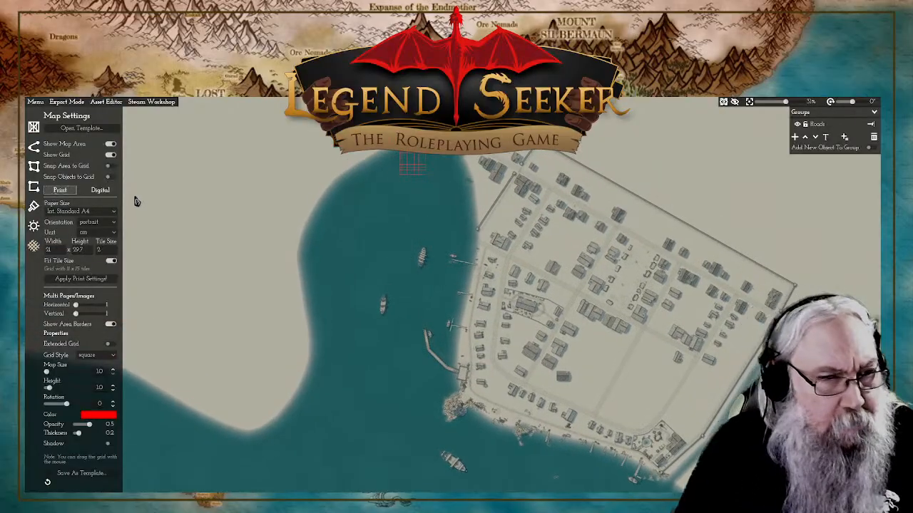
left_click(110, 144)
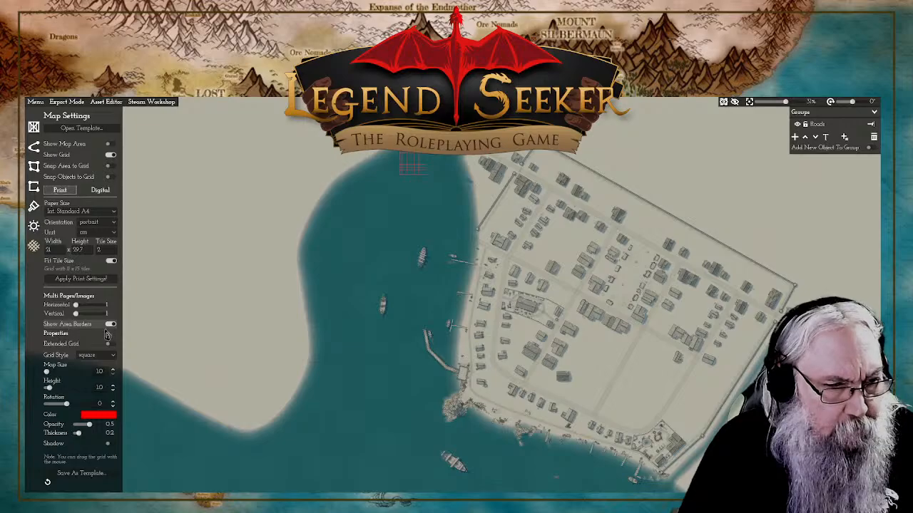
Step: Extend the grid across the whole map and set its colour to the near-black 1c1a1a
left_click(107, 345)
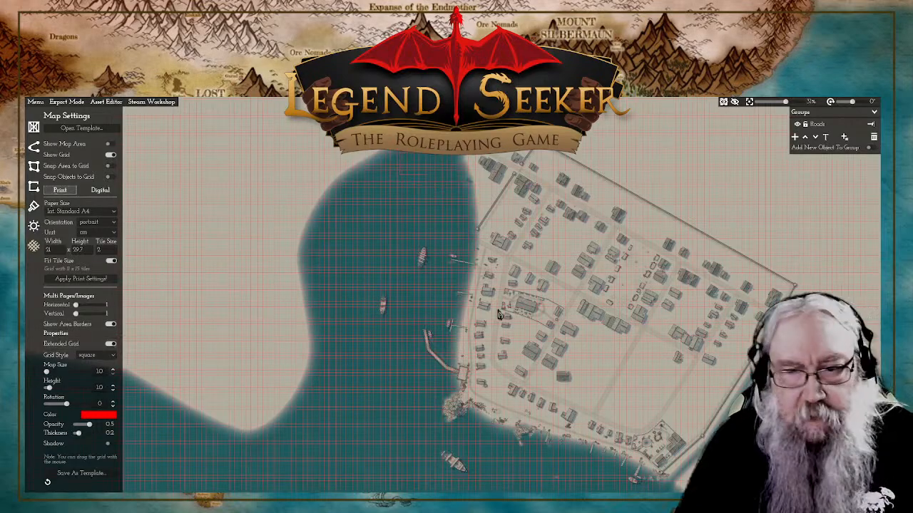
scroll(513, 303, "up", 2)
scroll(526, 294, "up", 6)
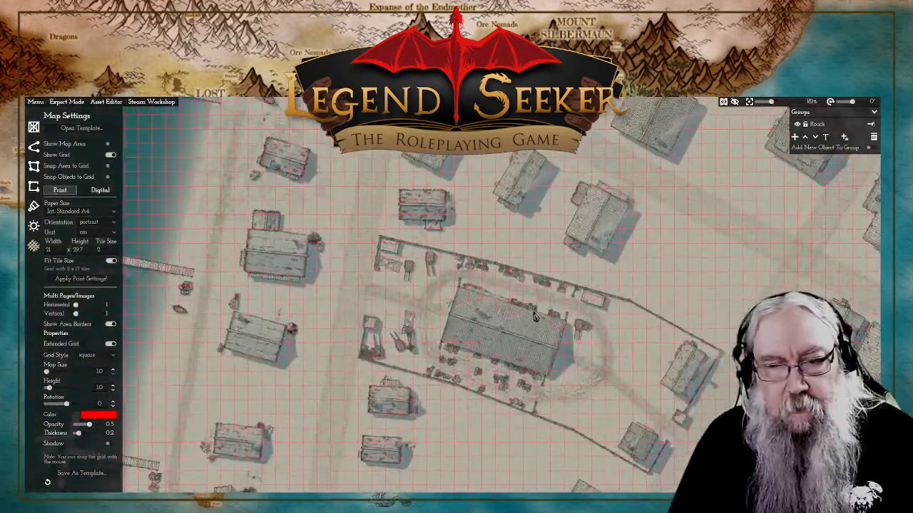
left_click(107, 415)
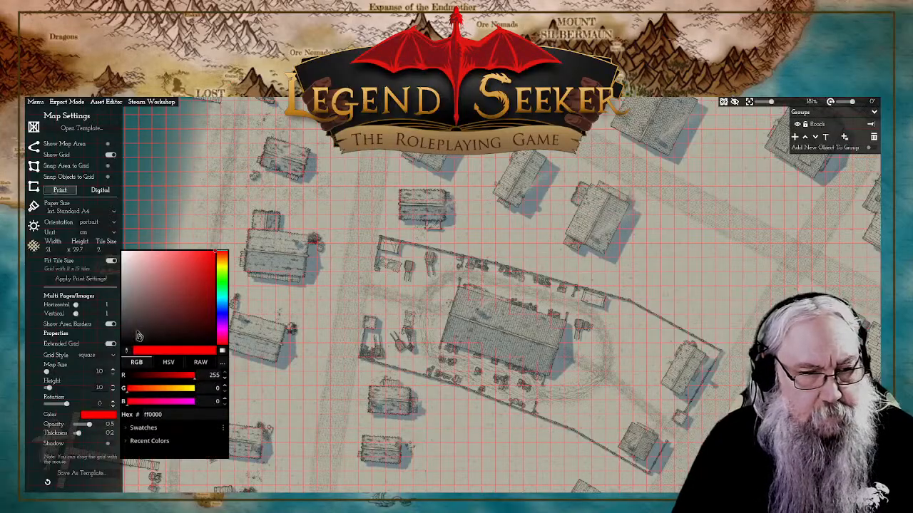
left_click(129, 336)
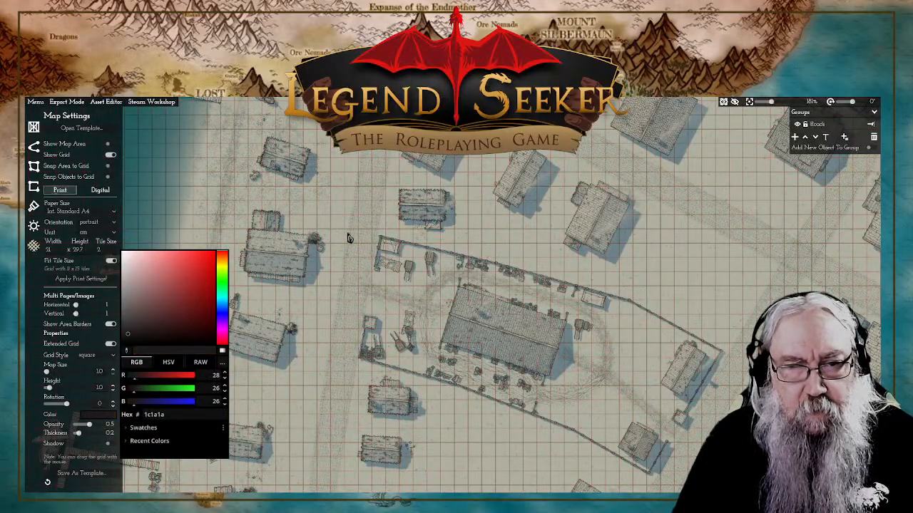
left_click(32, 355)
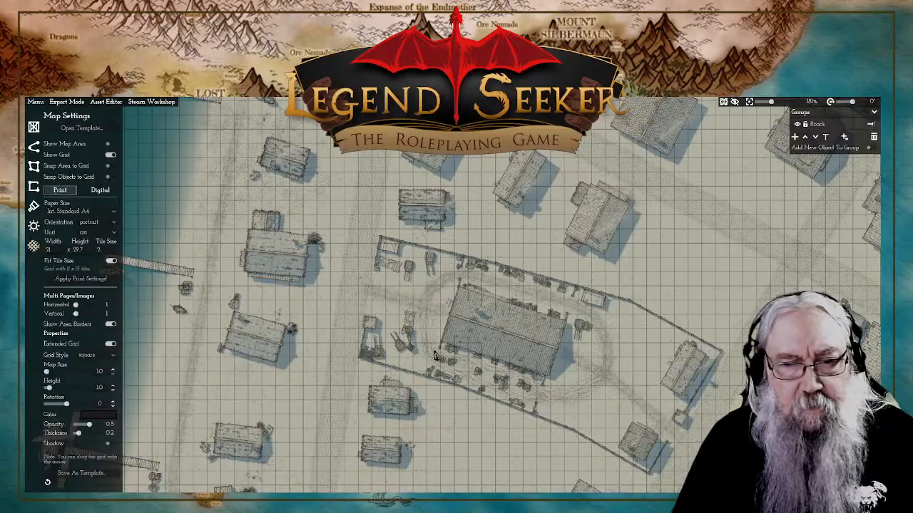
Step: Examine how the grid squares fit the fenced building and the surrounding houses at several magnifications
left_click_drag(477, 432, 389, 306)
scroll(360, 310, "up", 3)
left_click_drag(360, 272, 381, 335)
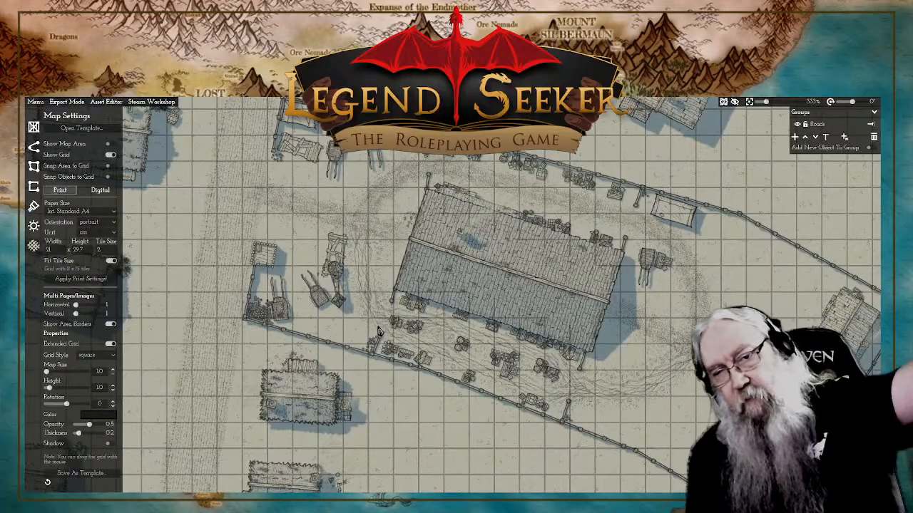
scroll(379, 332, "down", 5)
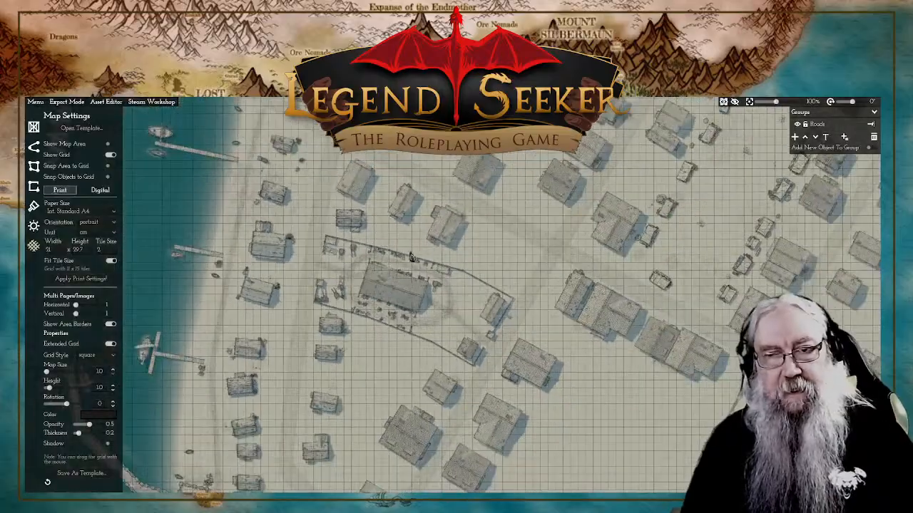
scroll(401, 303, "up", 2)
scroll(403, 301, "up", 1)
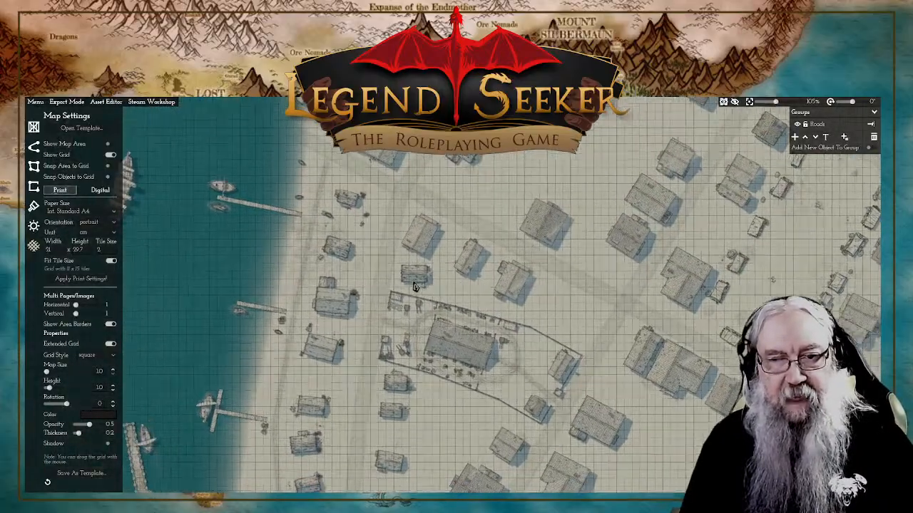
scroll(426, 282, "up", 1)
scroll(426, 285, "up", 3)
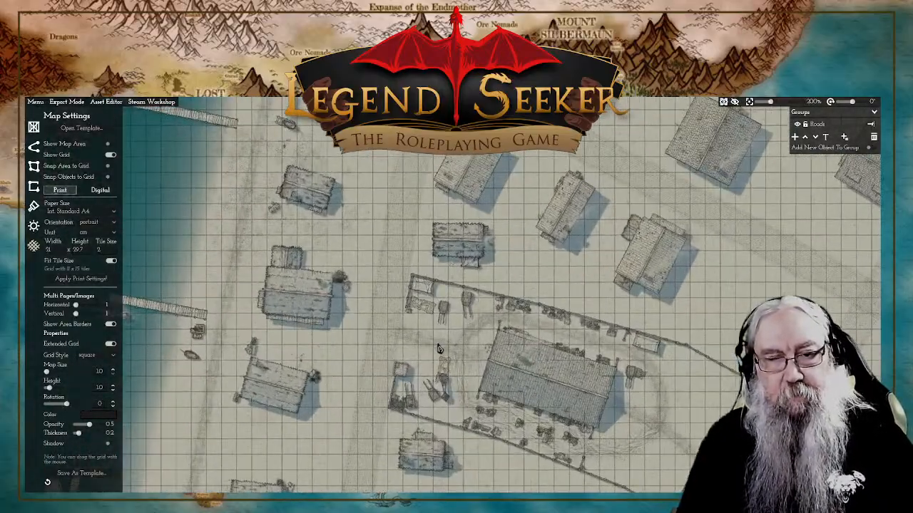
scroll(465, 351, "up", 3)
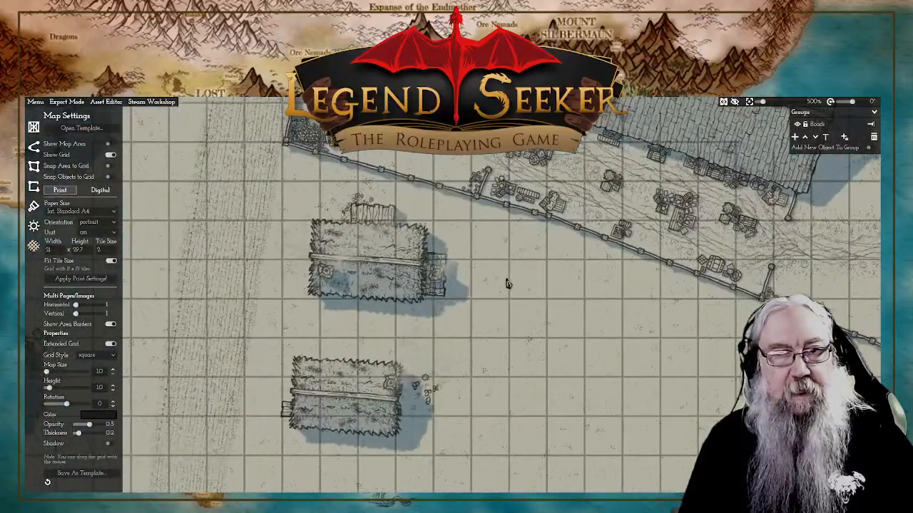
scroll(508, 282, "up", 2)
scroll(464, 376, "down", 6)
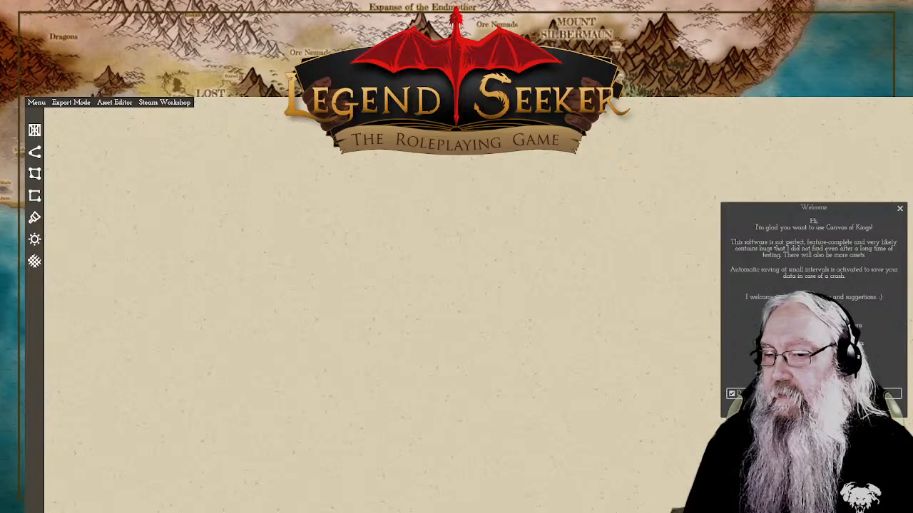
Step: Close the welcome message and make the program window narrower
left_click(900, 209)
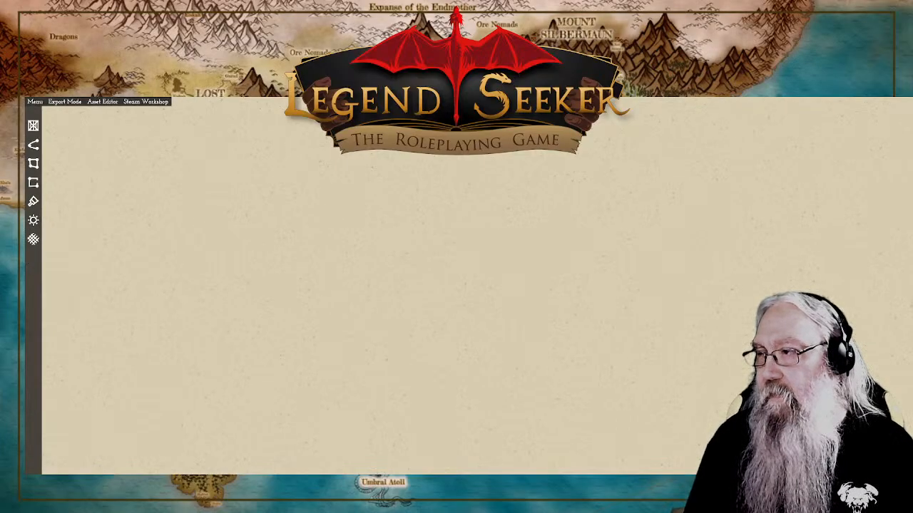
left_click_drag(912, 151, 884, 155)
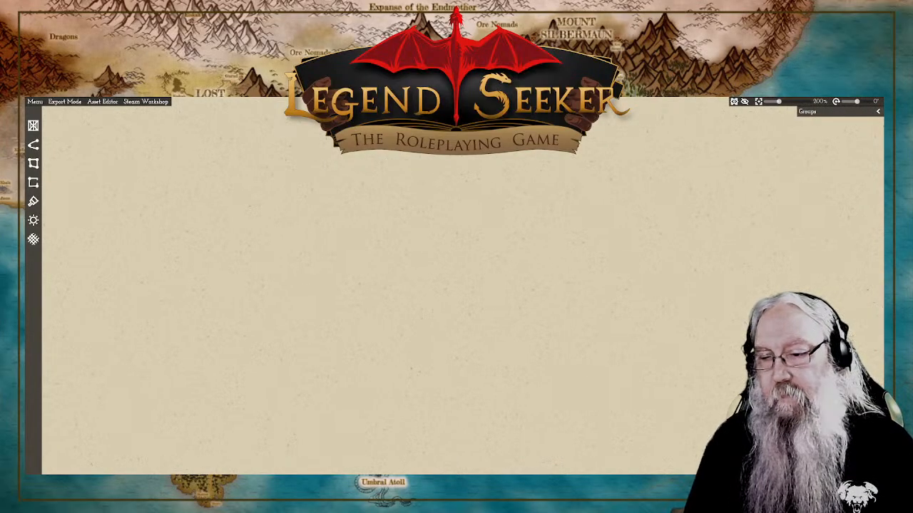
Step: Open the recent map Savis_02 and bring the houses and piers along the southern shore into view
left_click(34, 102)
mouse_move(53, 113)
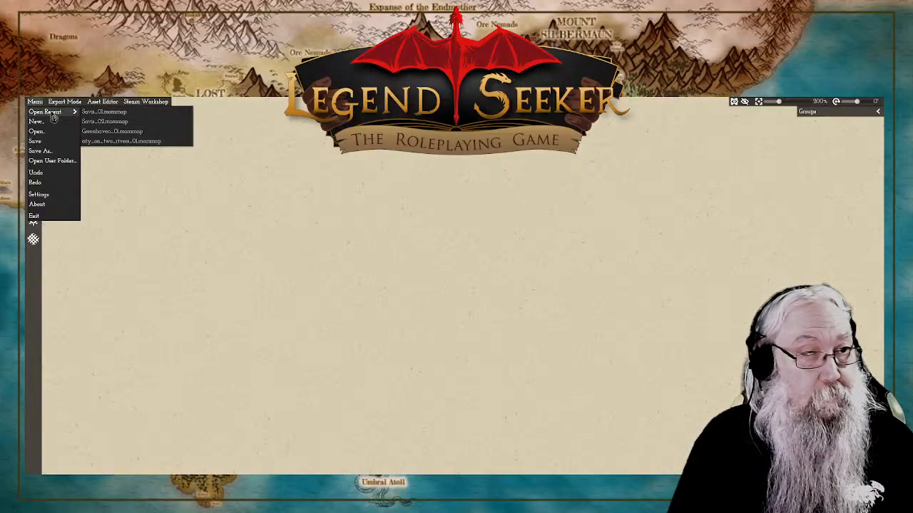
left_click(122, 122)
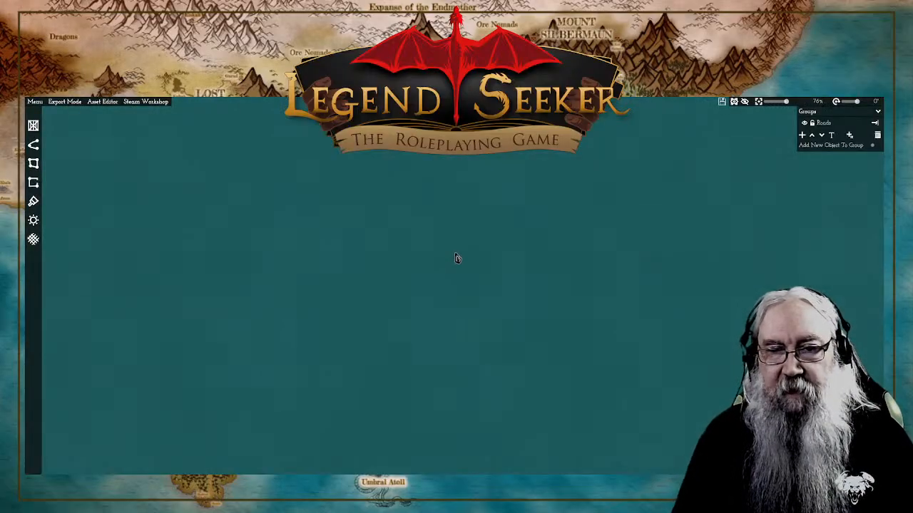
scroll(354, 305, "up", 5)
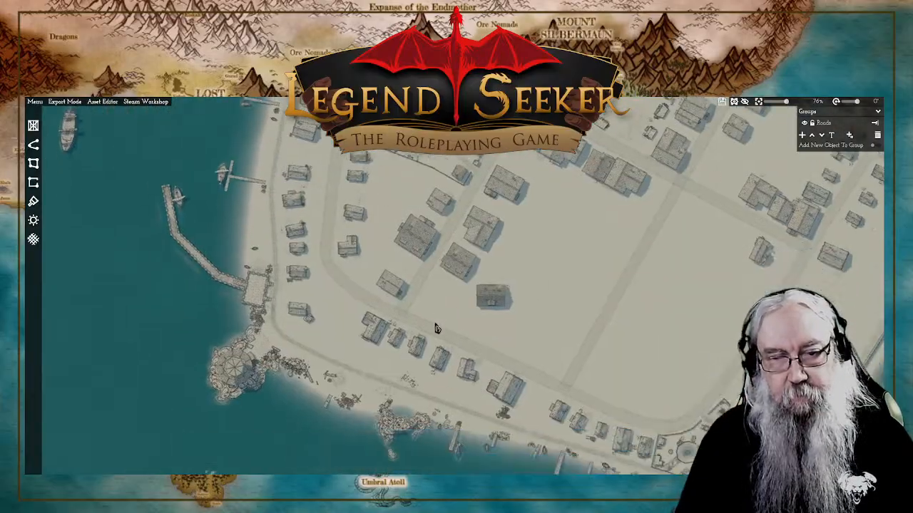
scroll(354, 306, "up", 5)
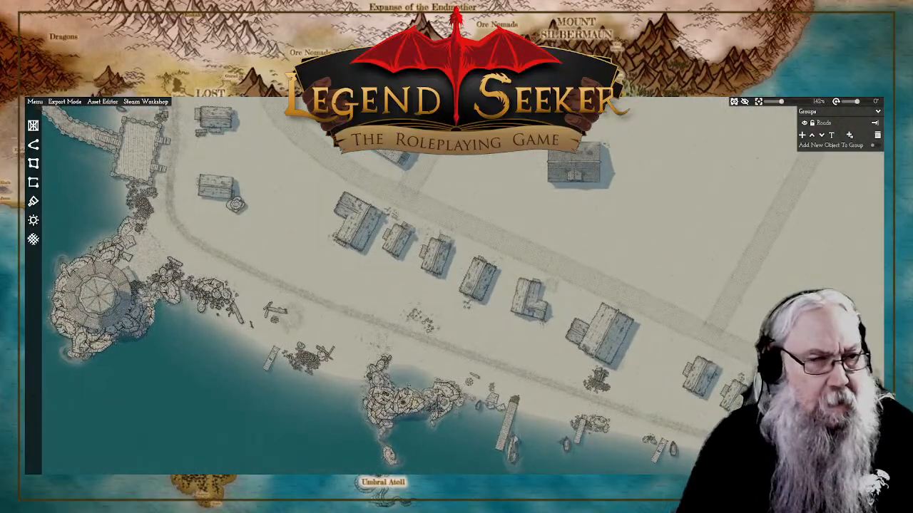
Step: Show the grid in the map settings and extend it across the whole map
left_click(33, 242)
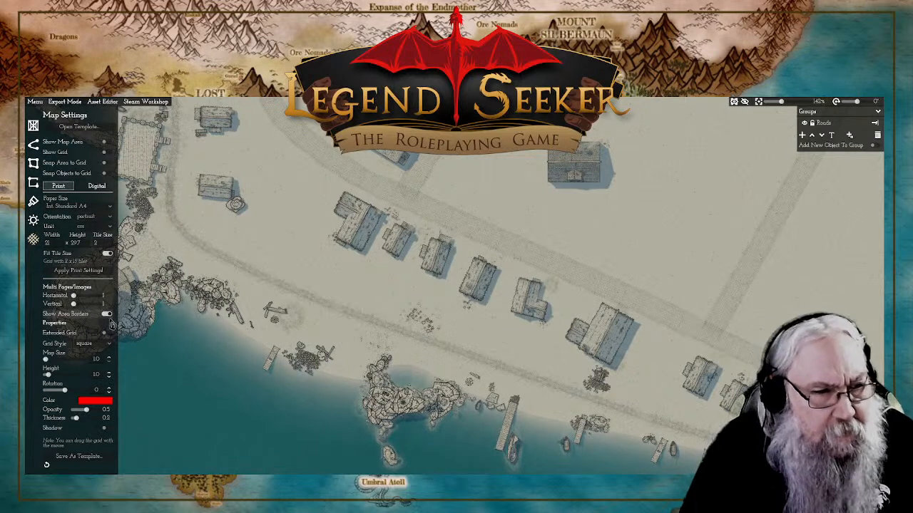
left_click(105, 153)
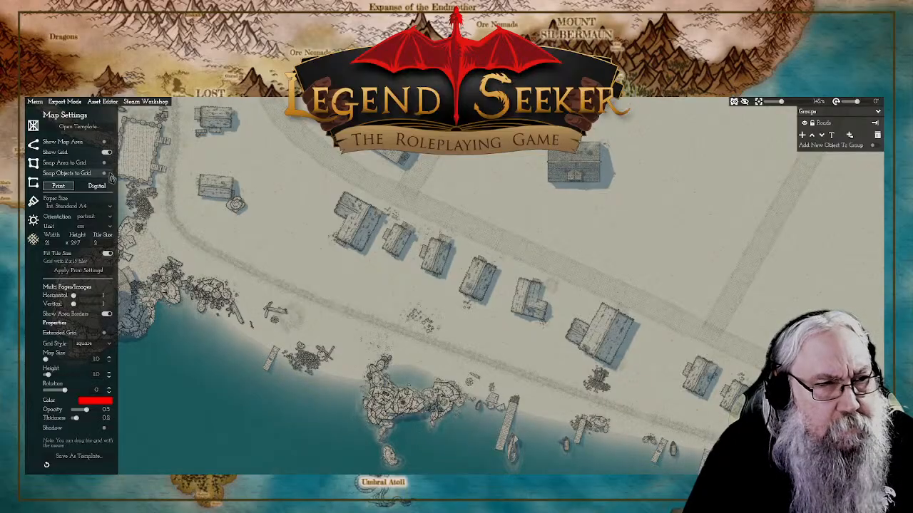
left_click(106, 333)
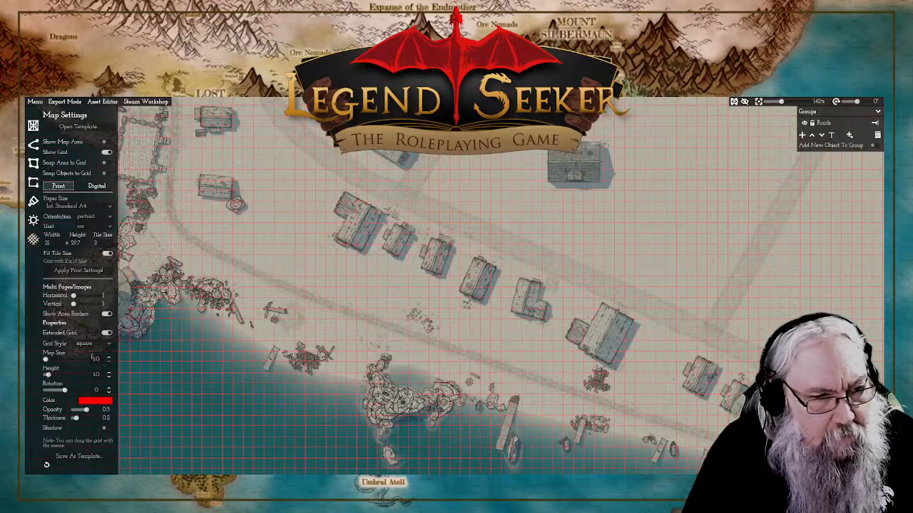
Step: Try rotating the grid to -73 to line it up with the large fenced building near the harbour
left_click_drag(66, 391, 59, 391)
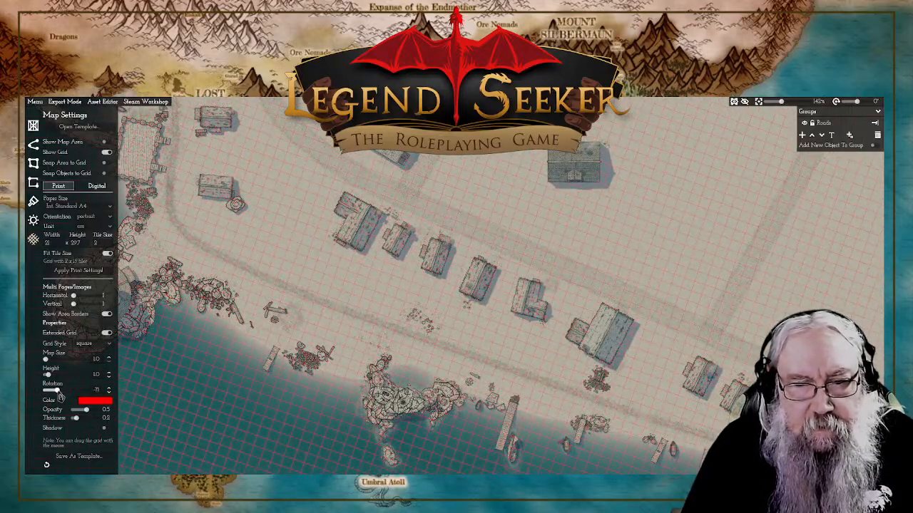
left_click_drag(59, 396, 60, 398)
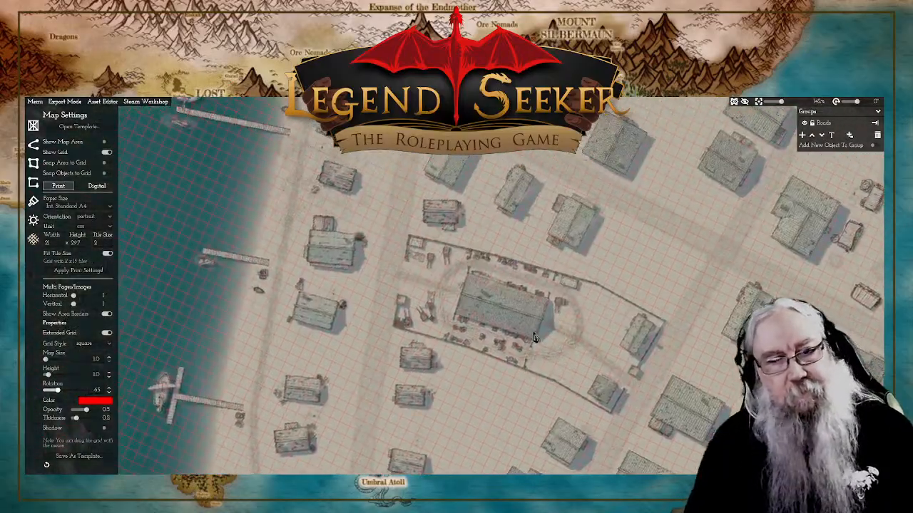
scroll(534, 337, "up", 5)
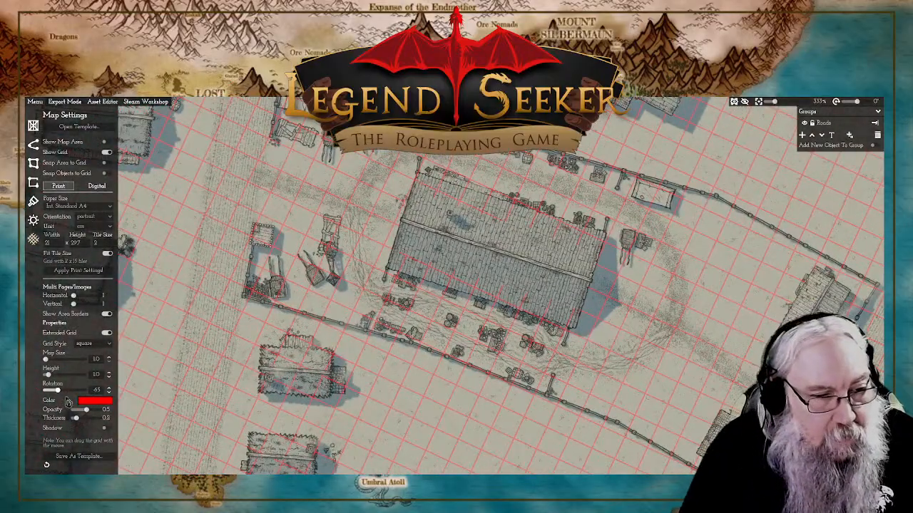
left_click(109, 393)
left_click(108, 388)
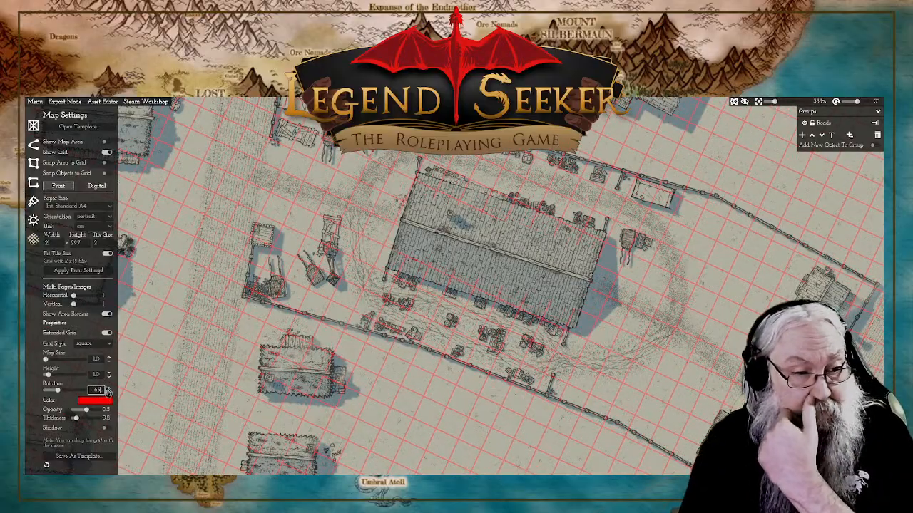
left_click_drag(59, 391, 60, 395)
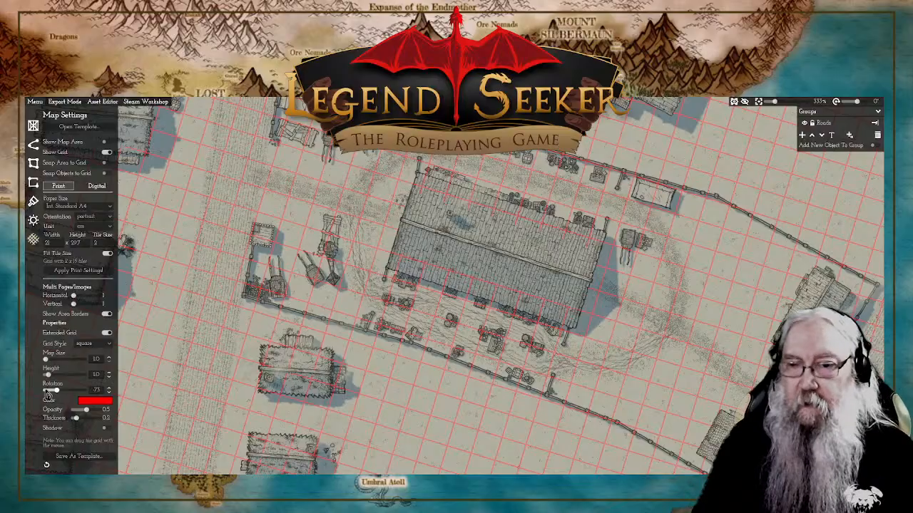
scroll(589, 270, "down", 6)
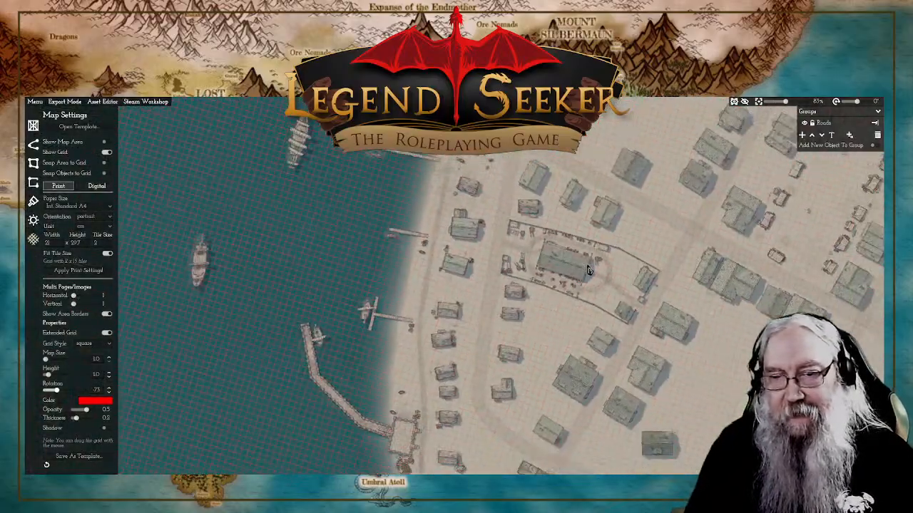
scroll(589, 269, "up", 6)
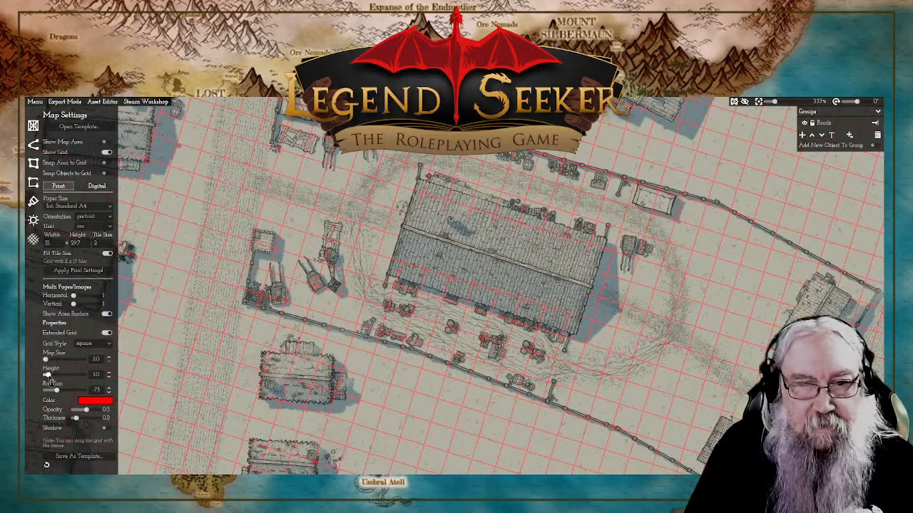
Step: Set the grid's height to 0.1 and its colour to the grey 817b7b
left_click_drag(48, 376, 44, 378)
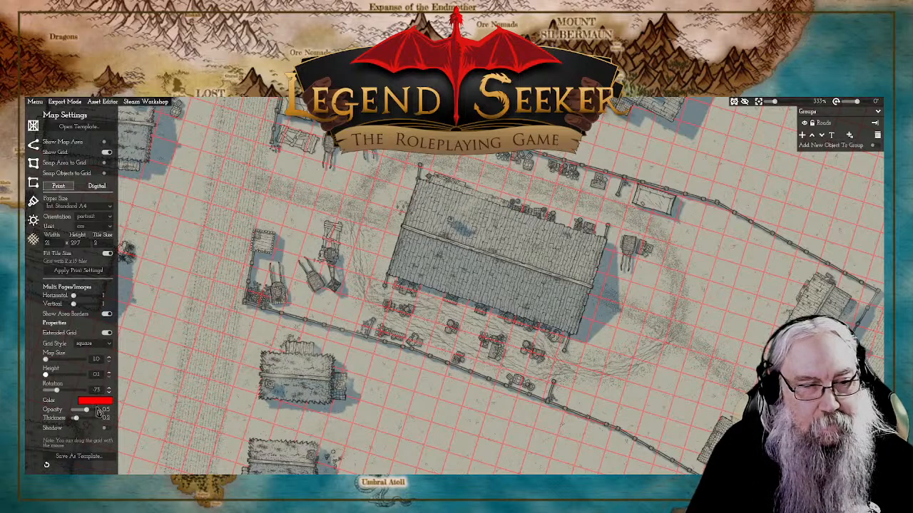
left_click(95, 401)
left_click_drag(127, 324, 123, 294)
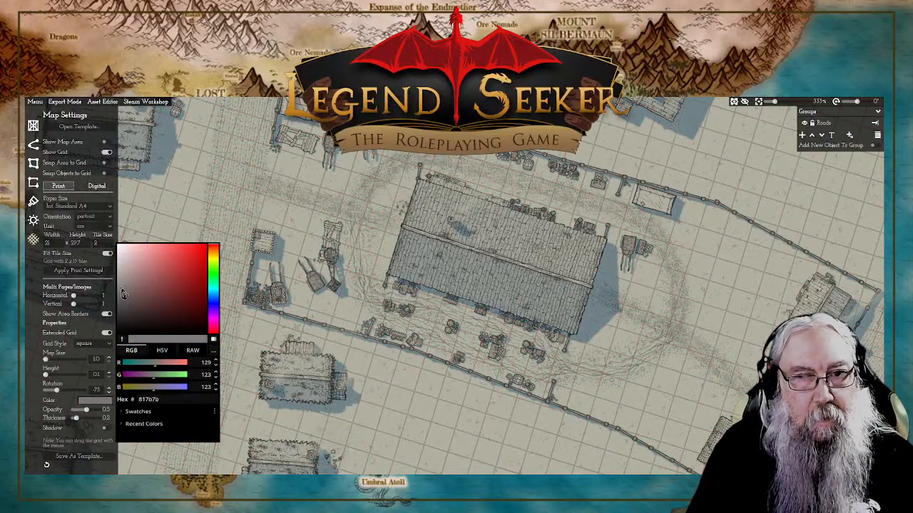
left_click(202, 183)
scroll(542, 264, "down", 10)
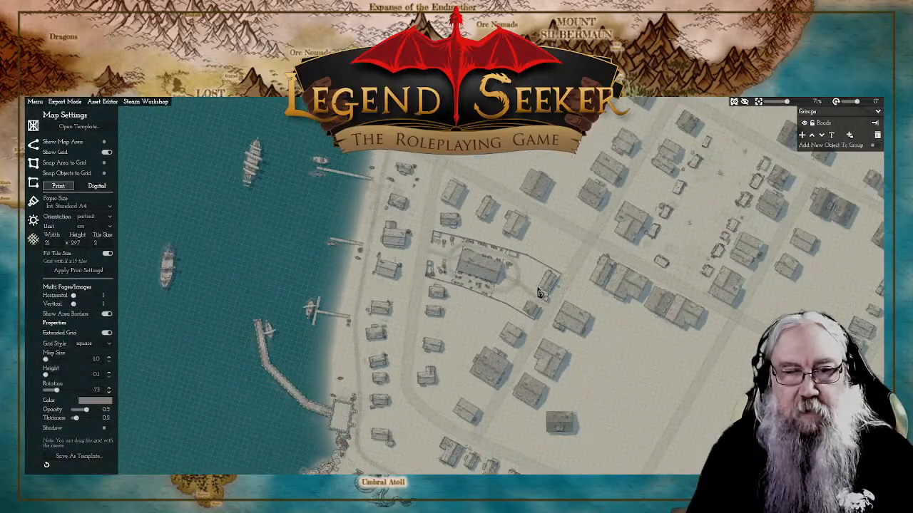
scroll(540, 289, "up", 3)
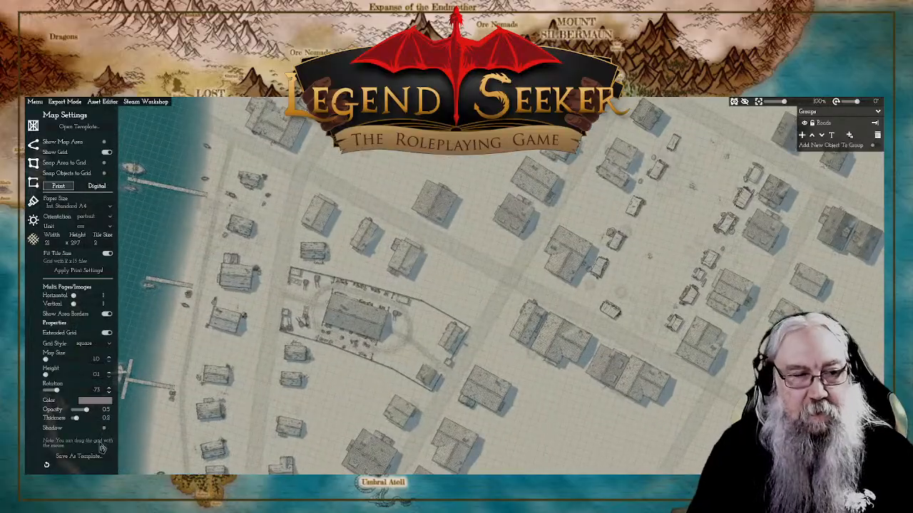
Step: Rotate the grid to -59 and check its alignment with the houses and streets around the market stalls
left_click_drag(58, 391, 61, 397)
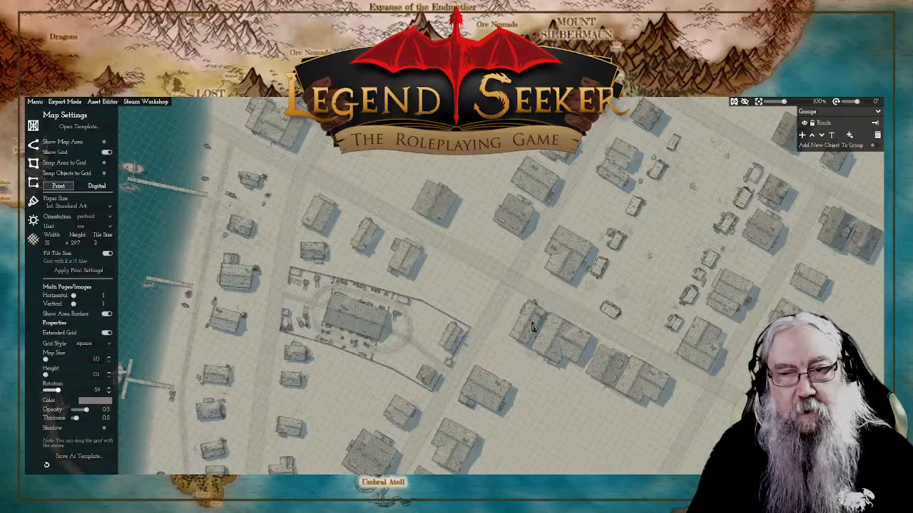
scroll(518, 349, "up", 3)
left_click_drag(518, 350, 475, 377)
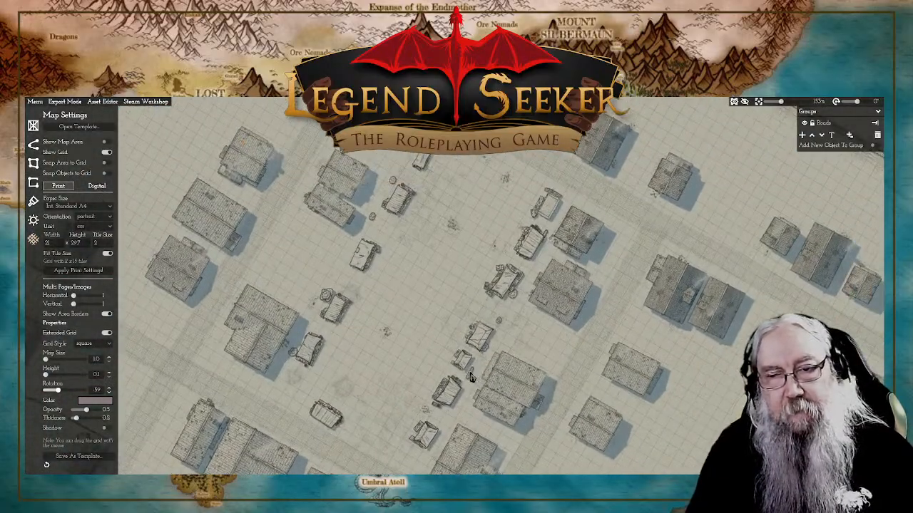
scroll(476, 377, "up", 2)
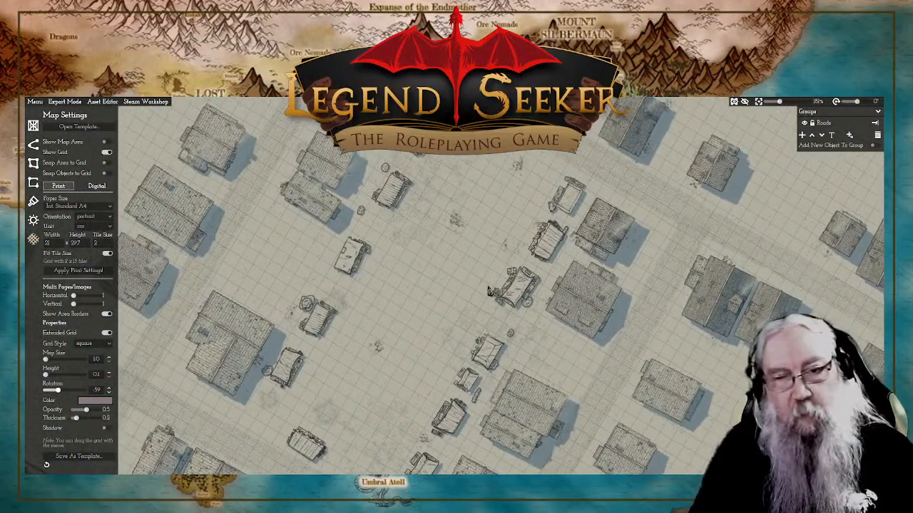
scroll(573, 328, "down", 1)
left_click_drag(572, 328, 568, 310)
scroll(568, 310, "down", 3)
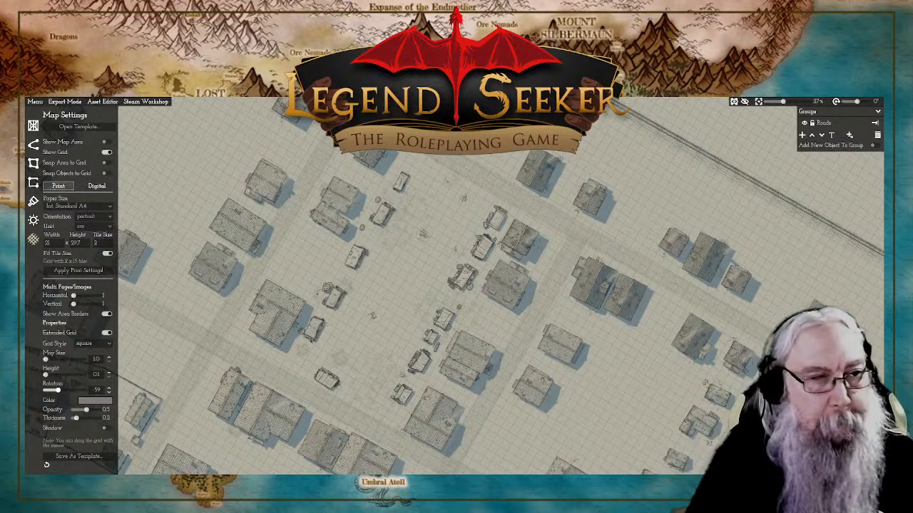
Step: Hide the grid on the map and save the map
left_click(106, 152)
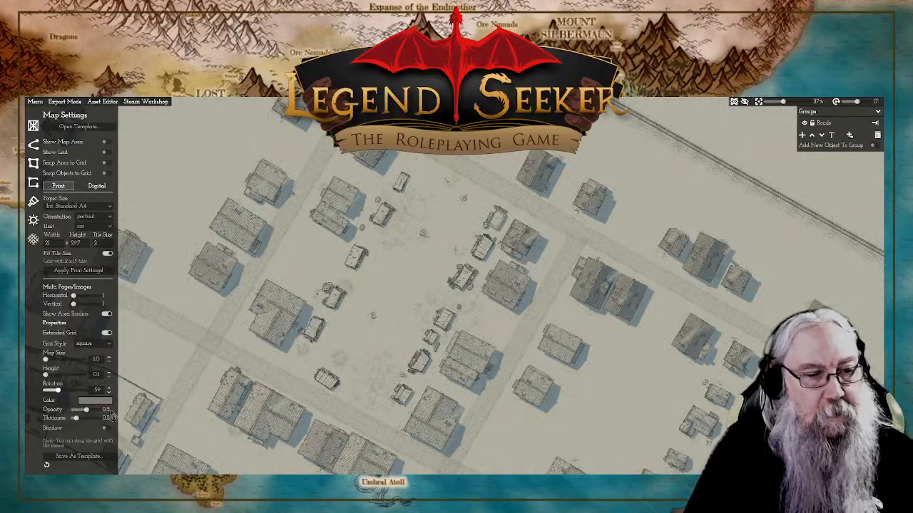
left_click(34, 102)
left_click(40, 143)
Step: Survey the whole town without the grid, from the market stalls and town wall to the harbour and the large fenced building
left_click_drag(349, 257, 387, 275)
scroll(428, 289, "down", 2)
scroll(440, 292, "down", 1)
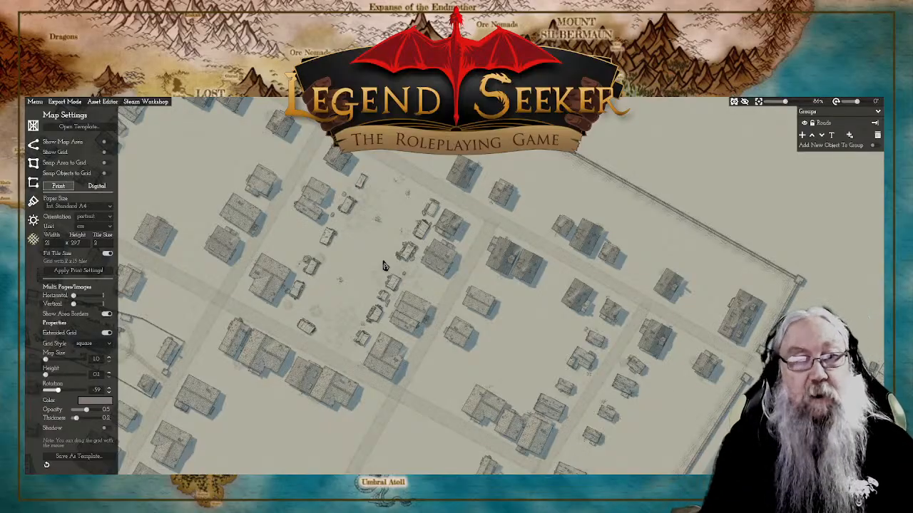
scroll(563, 224, "down", 8)
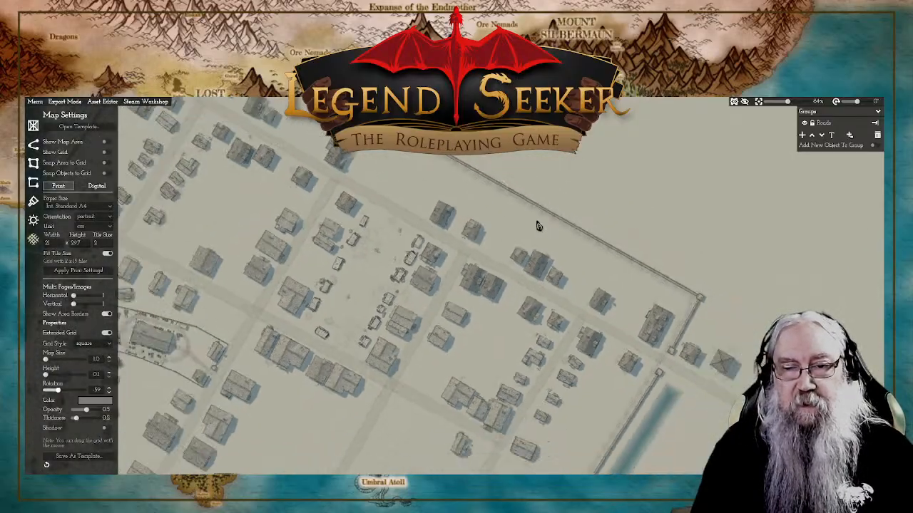
scroll(531, 221, "down", 2)
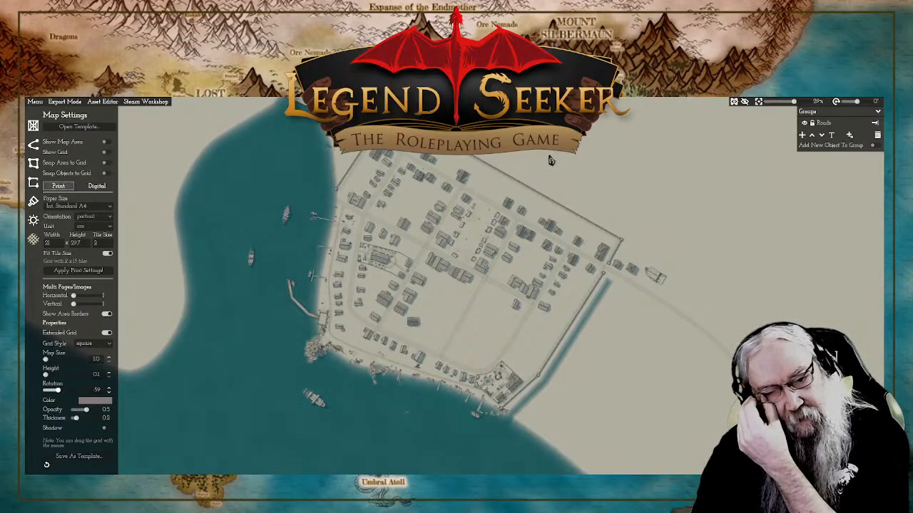
left_click_drag(591, 159, 611, 182)
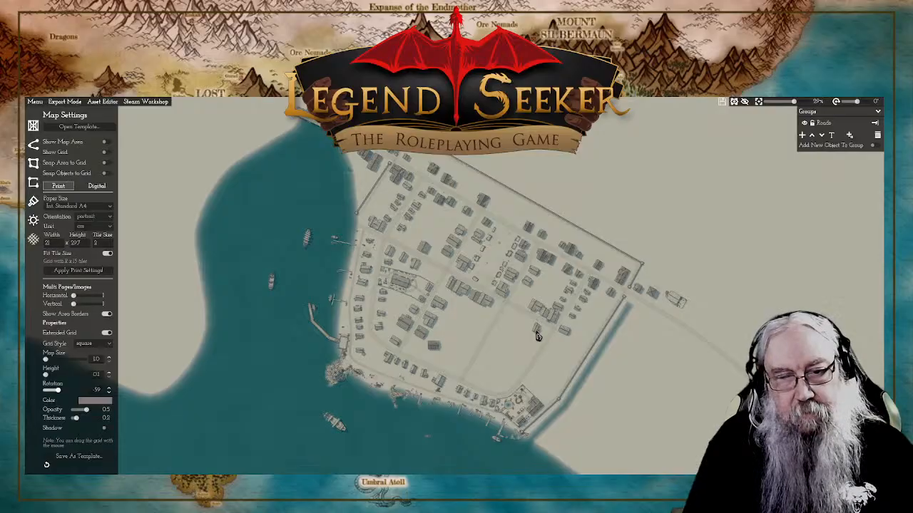
left_click_drag(535, 332, 483, 280)
scroll(472, 291, "up", 2)
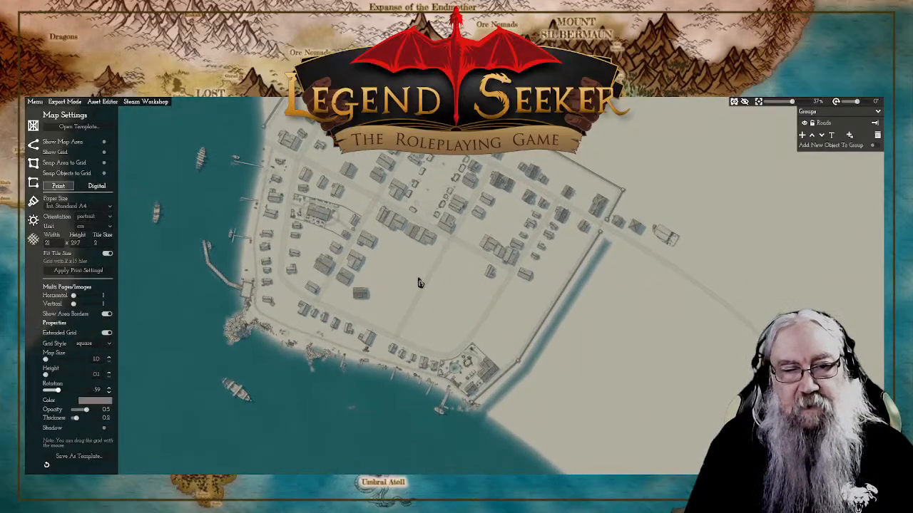
scroll(417, 283, "up", 3)
scroll(482, 298, "up", 5)
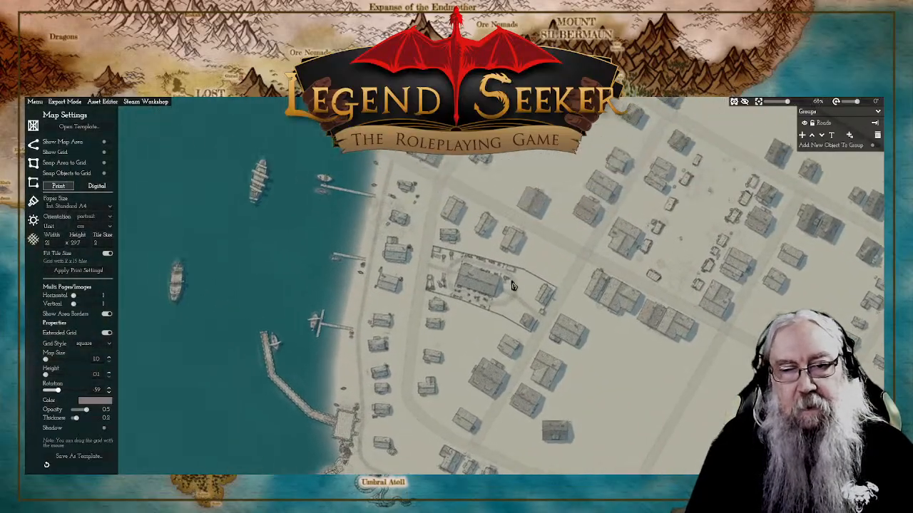
scroll(440, 216, "down", 4)
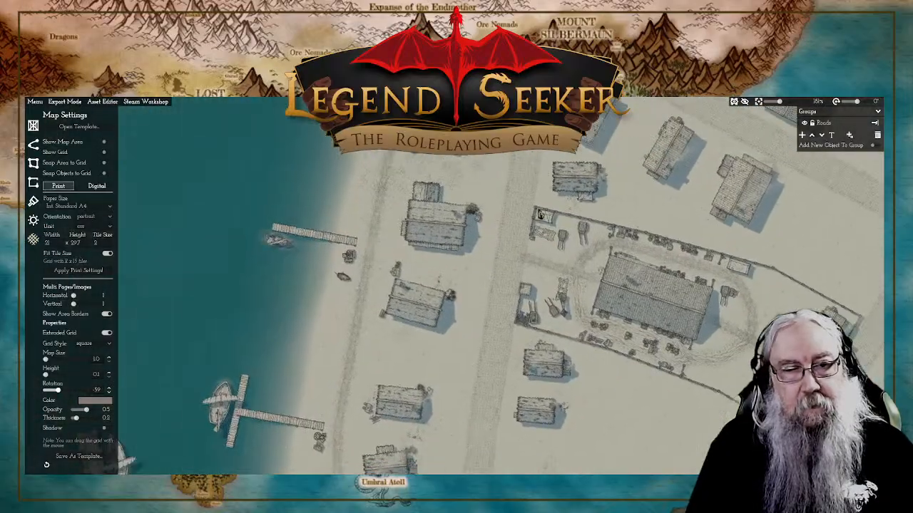
scroll(476, 220, "down", 1)
Step: Examine the southern shoreline with its jetties, boats, rocks and waterfront houses, up to the walled compound near the town wall
left_click_drag(612, 375, 508, 241)
scroll(508, 241, "up", 1)
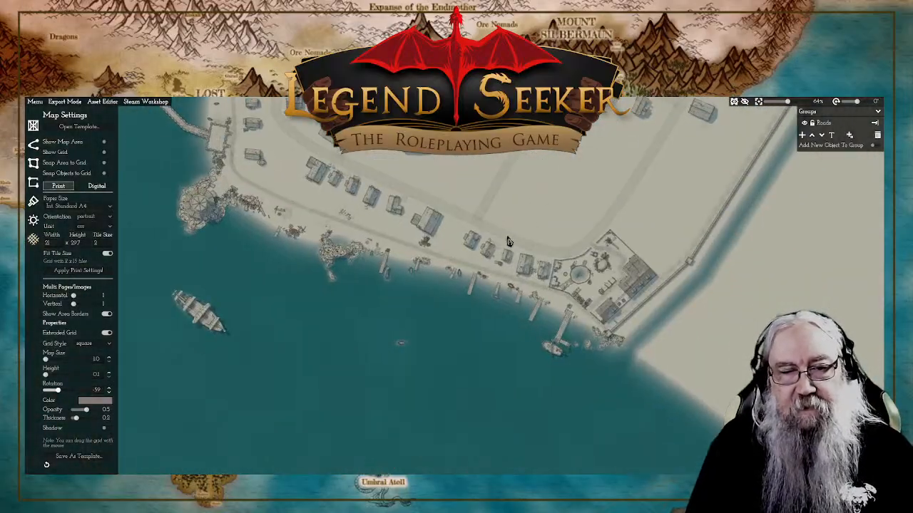
scroll(504, 238, "up", 1)
scroll(503, 237, "up", 2)
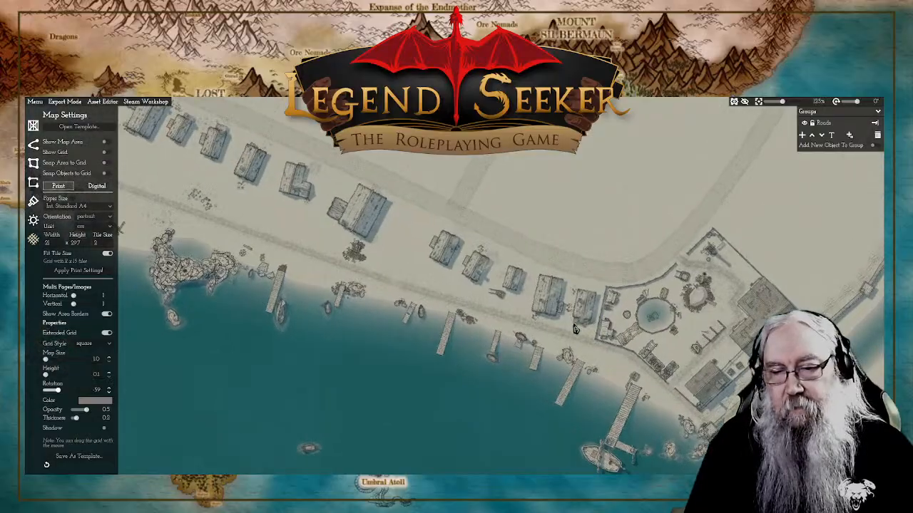
left_click_drag(635, 393, 493, 259)
scroll(491, 262, "up", 2)
scroll(489, 263, "up", 2)
left_click_drag(384, 153, 532, 276)
scroll(369, 227, "down", 4)
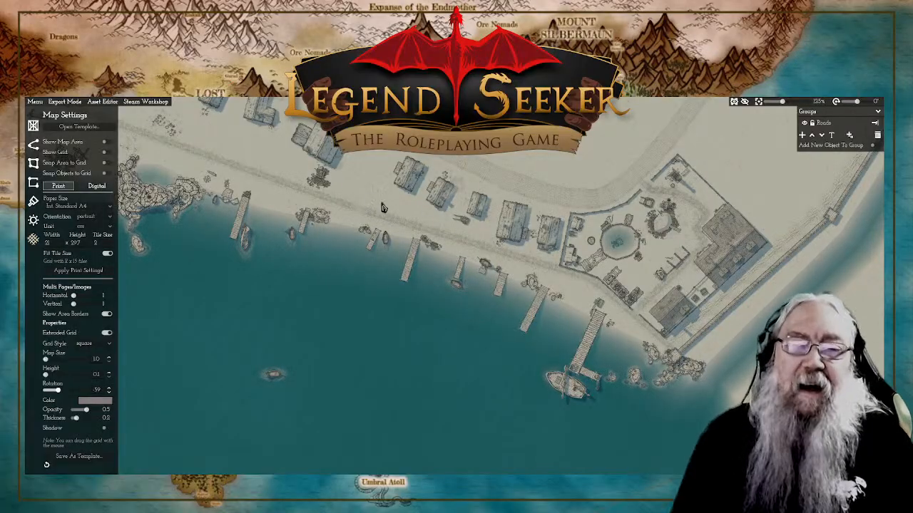
scroll(420, 254, "up", 2)
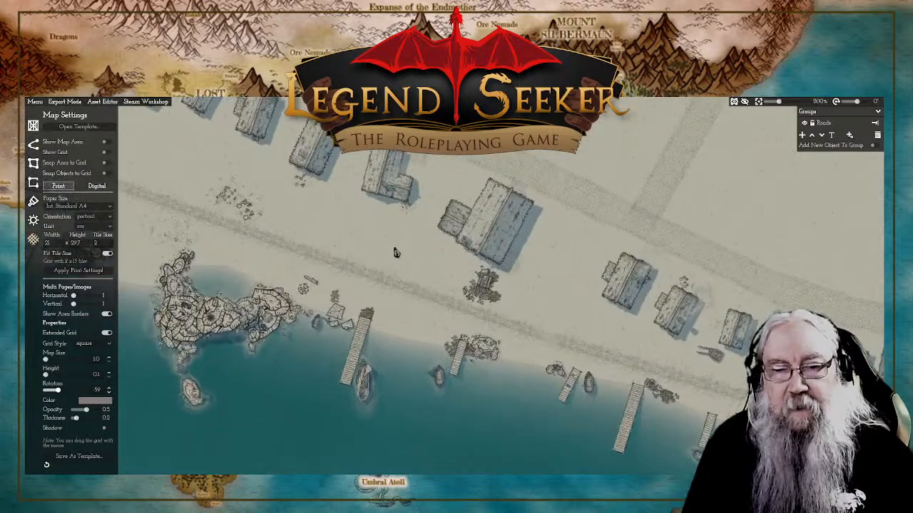
scroll(426, 256, "down", 2)
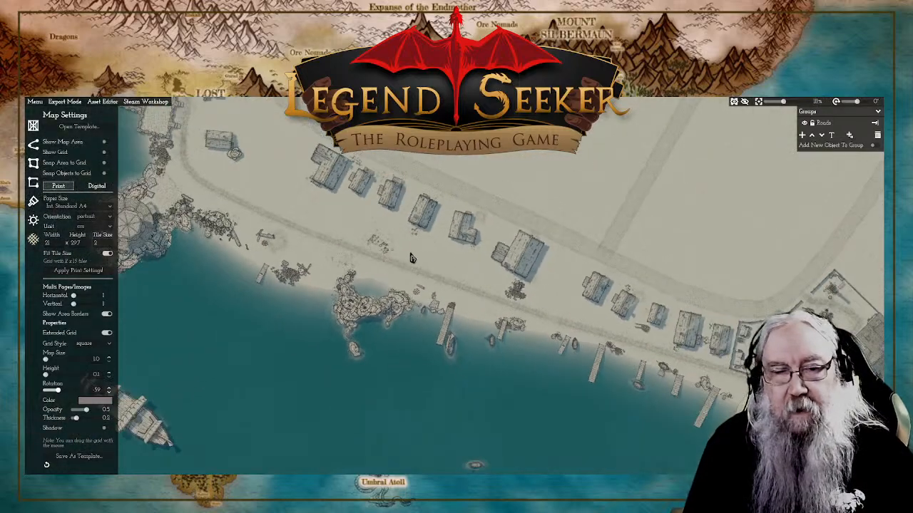
scroll(429, 266, "up", 1)
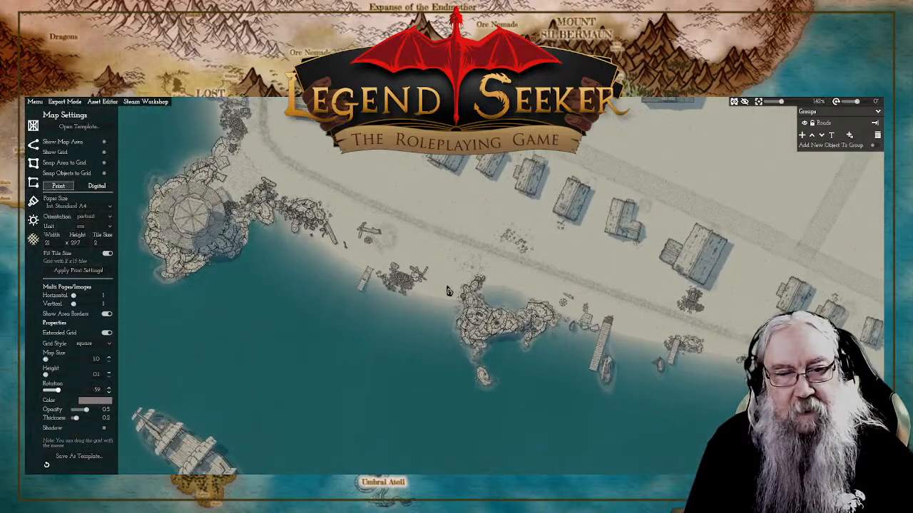
scroll(430, 266, "up", 2)
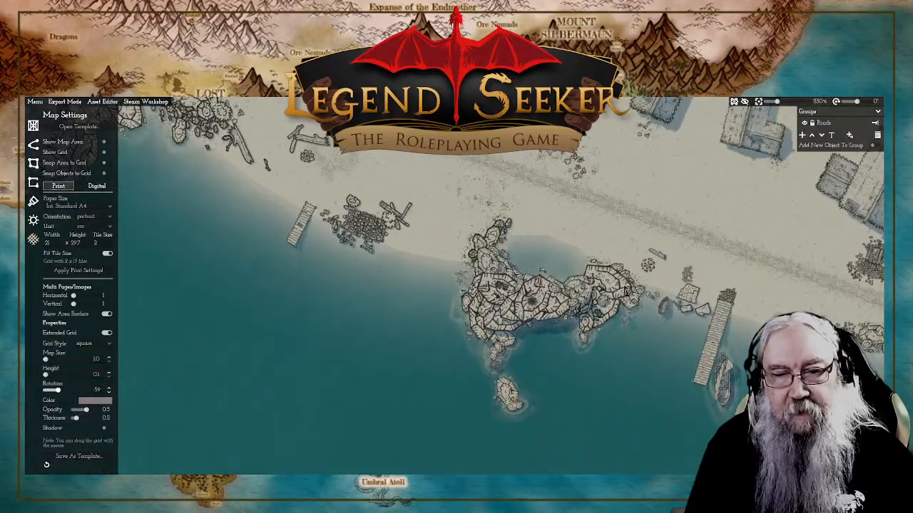
scroll(627, 292, "up", 1)
scroll(606, 292, "down", 2)
scroll(490, 264, "up", 2)
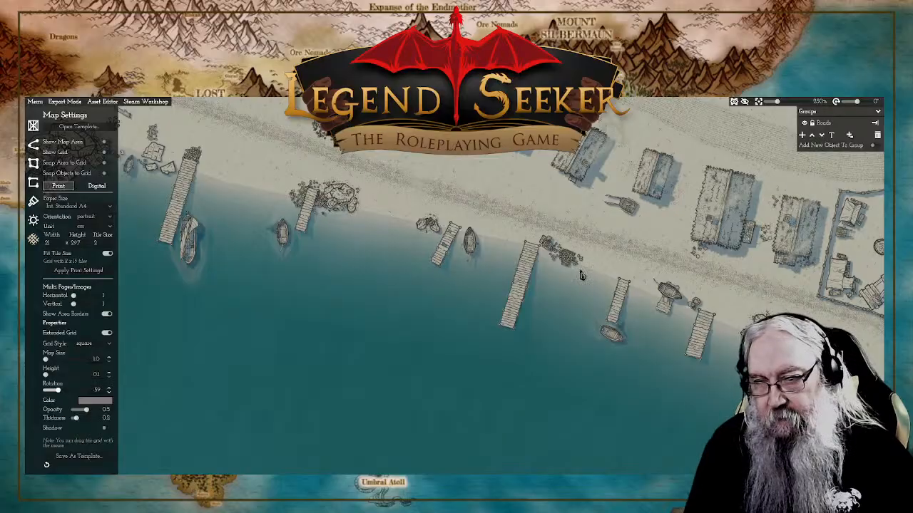
left_click_drag(687, 290, 614, 276)
scroll(559, 268, "down", 1)
scroll(559, 268, "down", 3)
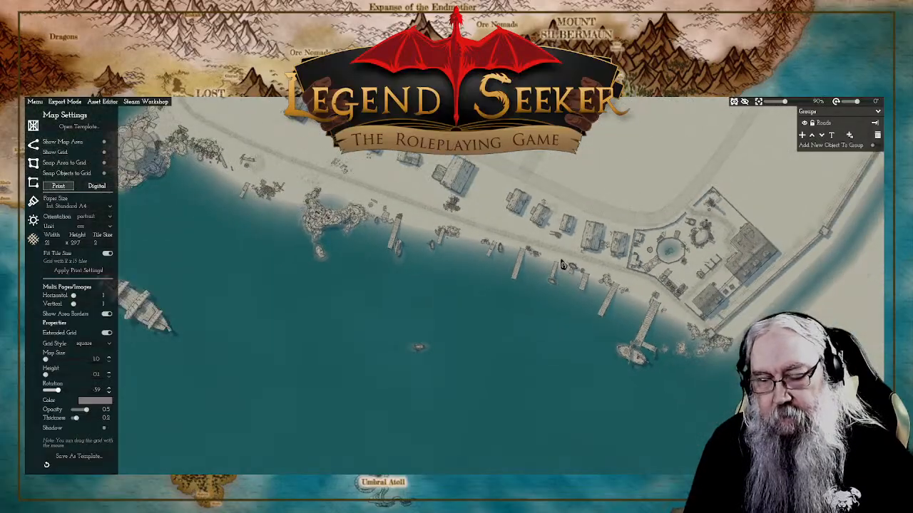
left_click_drag(472, 249, 638, 345)
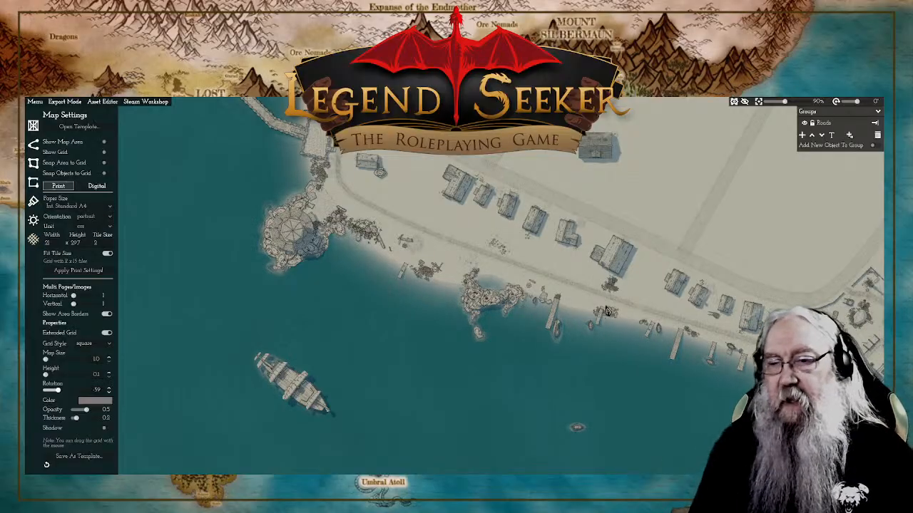
Step: Draw a rutted dirt road from the bend of the main street between two houses to the stone platform at the breakwater
left_click_drag(676, 196, 671, 318)
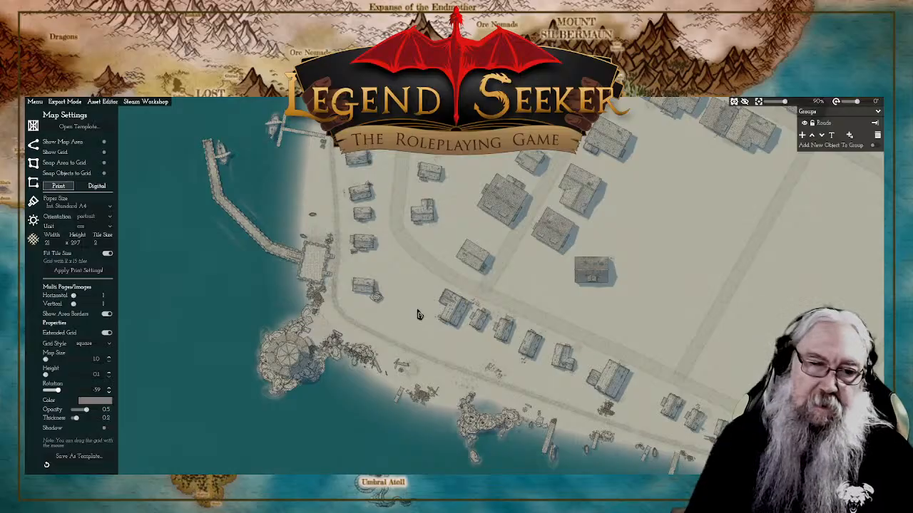
scroll(418, 312, "up", 5)
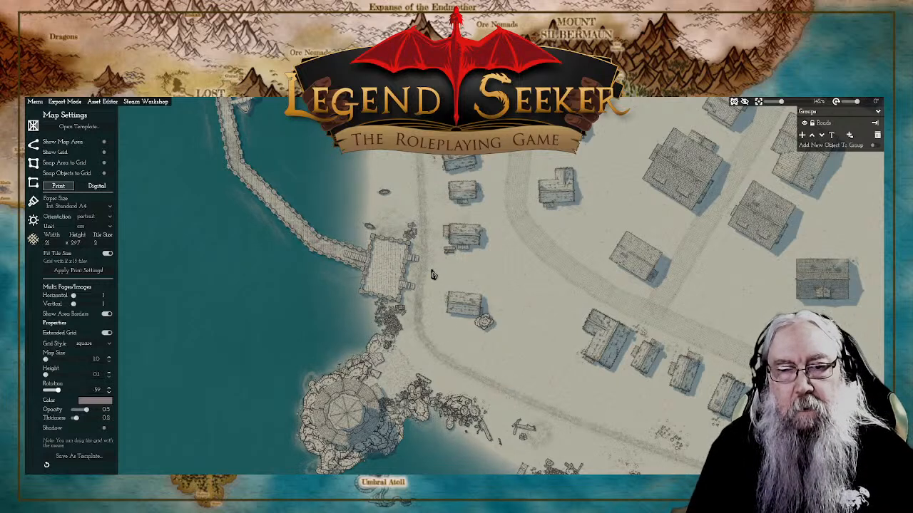
left_click(34, 145)
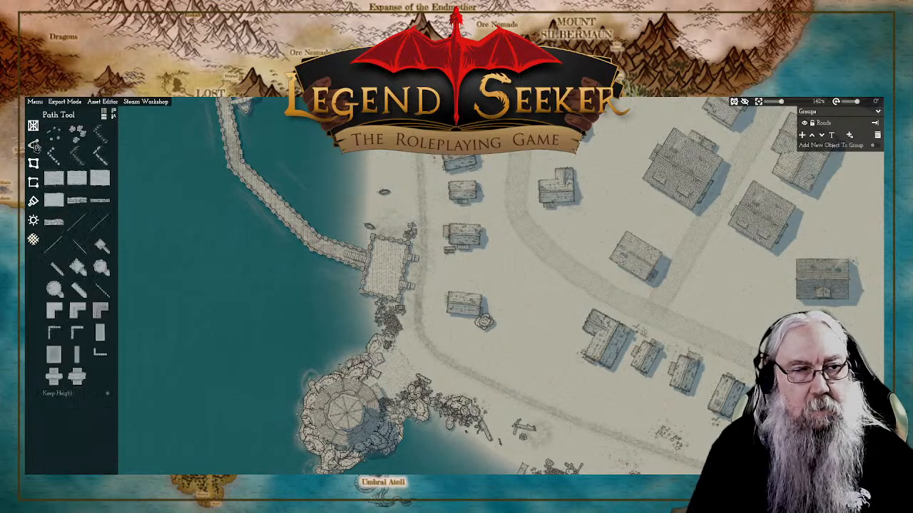
mouse_move(77, 187)
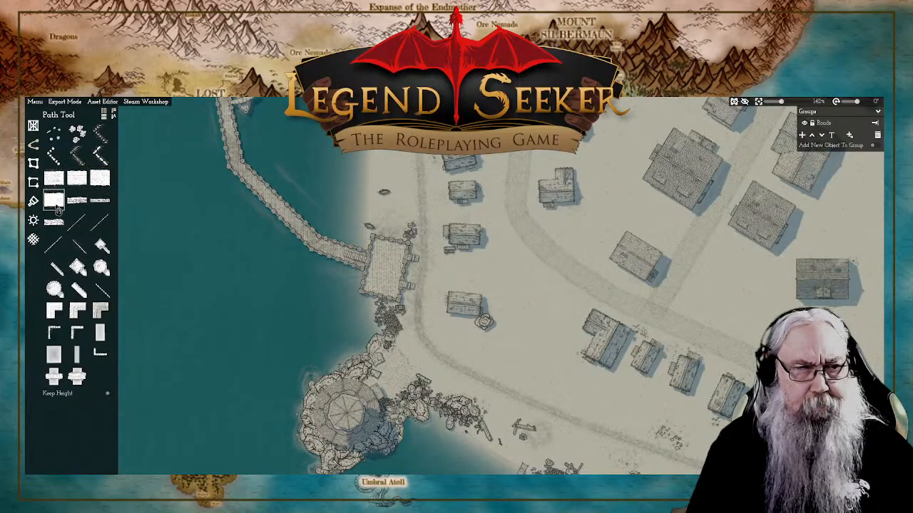
mouse_move(58, 207)
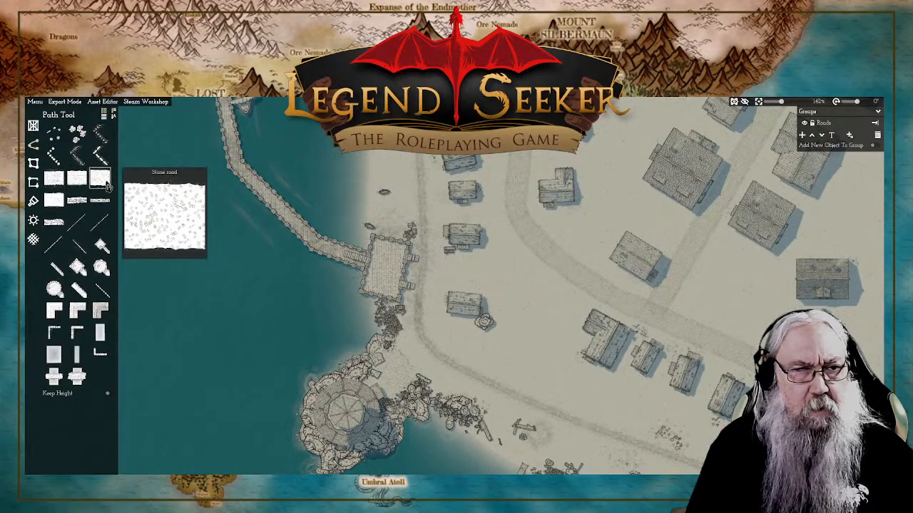
left_click(51, 181)
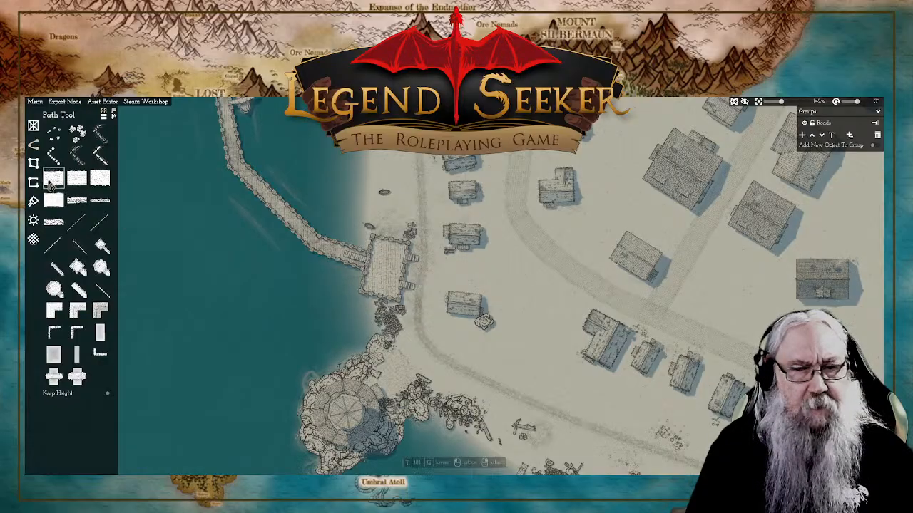
left_click(533, 250)
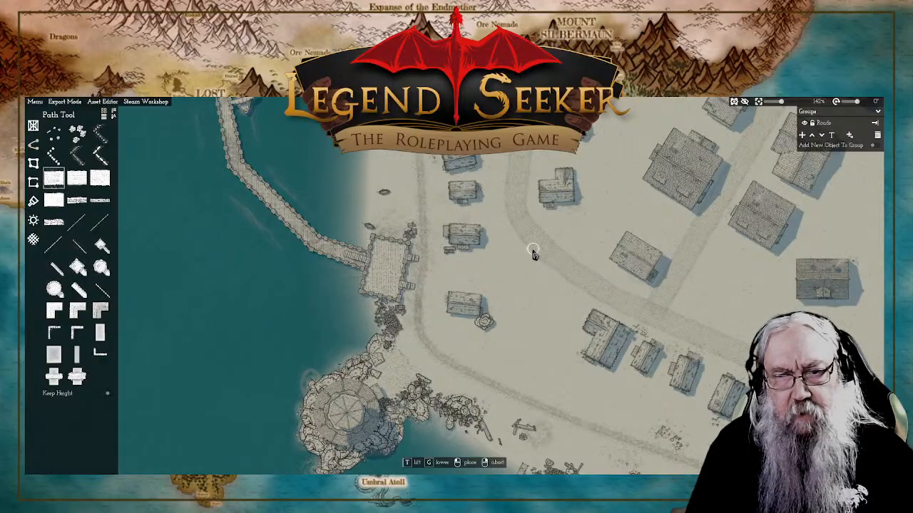
left_click(499, 268)
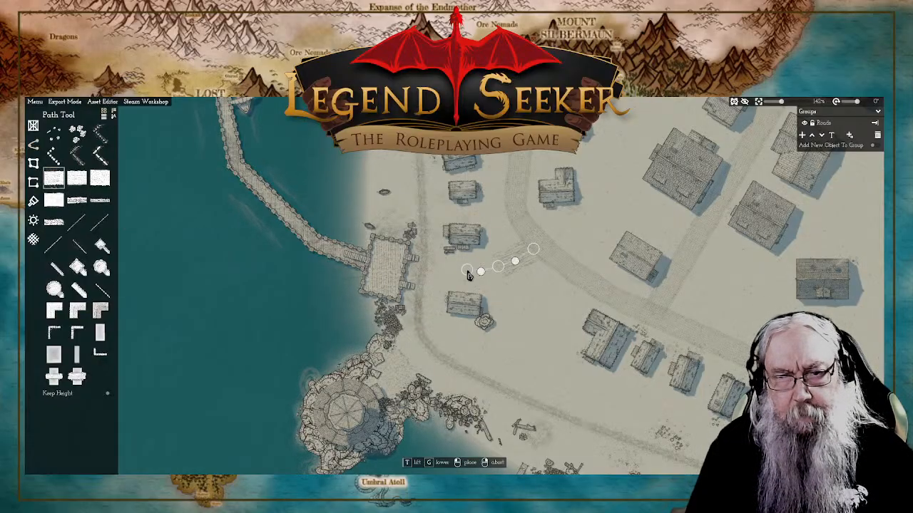
right_click(426, 274)
Step: Adjust the new harbour road's street-side end point so it meets the bend of the main street, and check the join
scroll(483, 268, "up", 8)
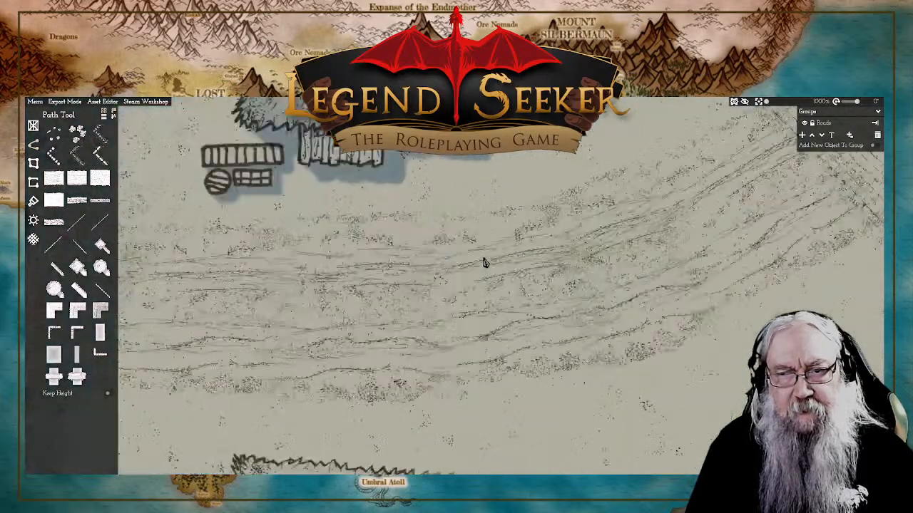
scroll(484, 262, "down", 6)
scroll(485, 263, "down", 3)
left_click(489, 267)
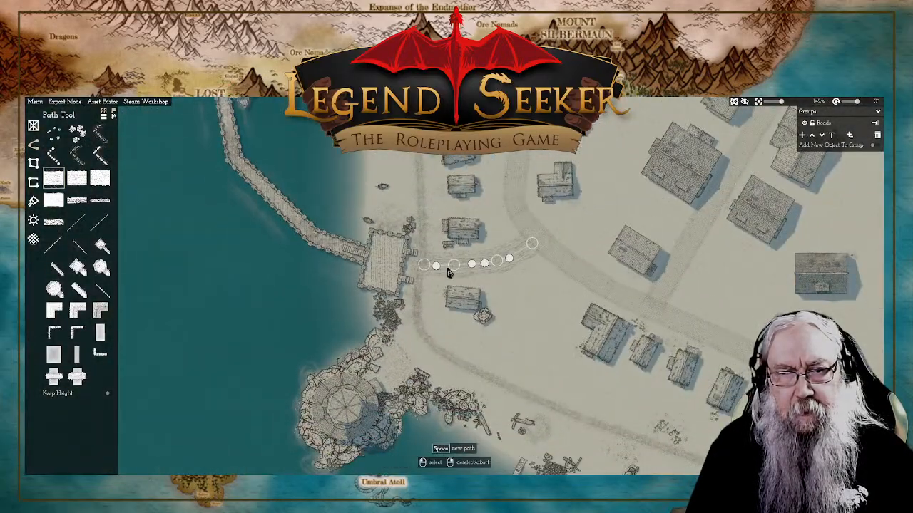
left_click(455, 268)
left_click_drag(455, 268, 538, 252)
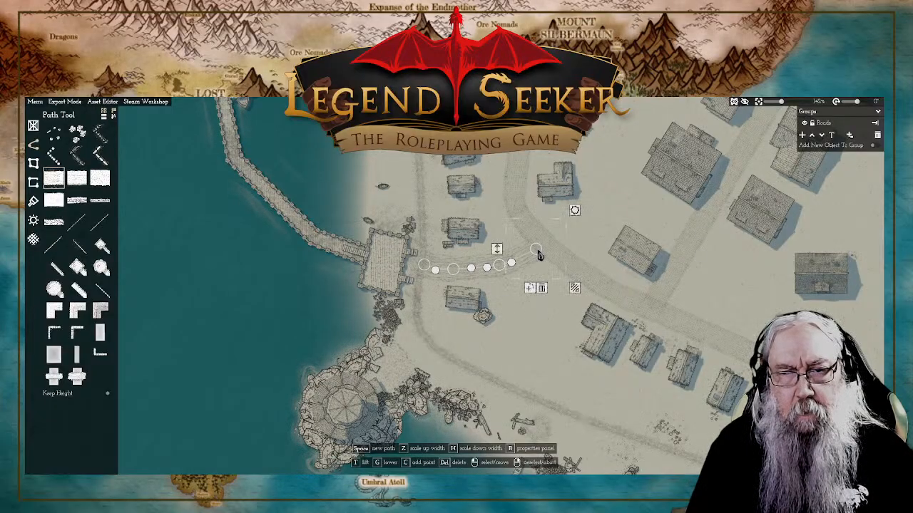
right_click(622, 237)
scroll(545, 258, "down", 10)
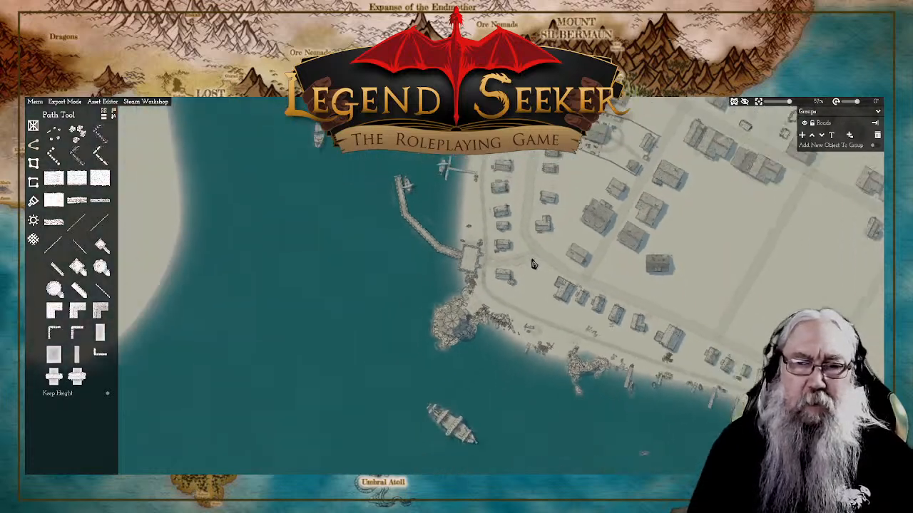
scroll(544, 263, "up", 8)
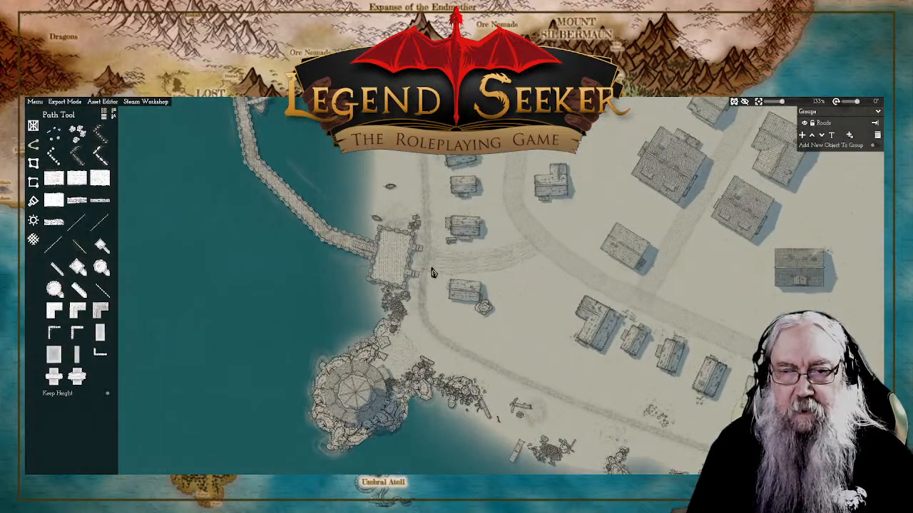
Step: Draw a trodden footpath from the bend of the main street, past the house with the round tree, to the shoreline path
left_click_drag(449, 214, 422, 241)
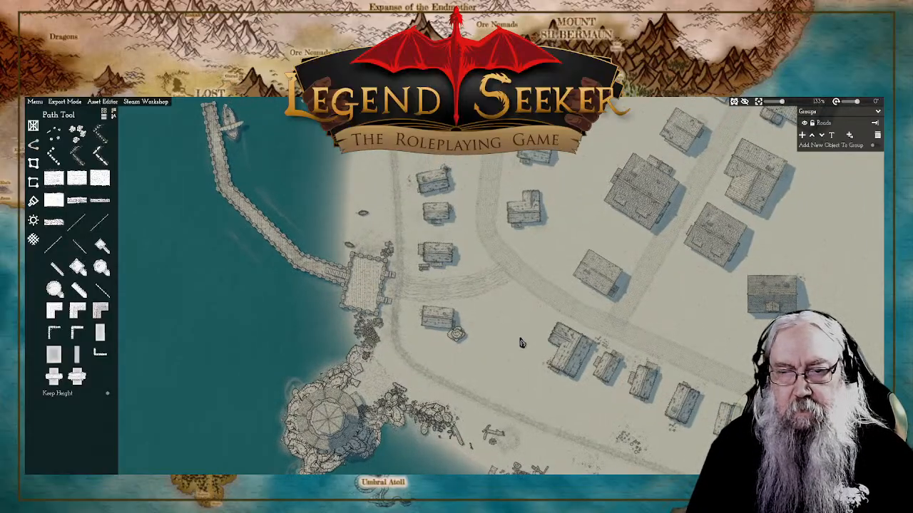
left_click_drag(469, 411, 365, 321)
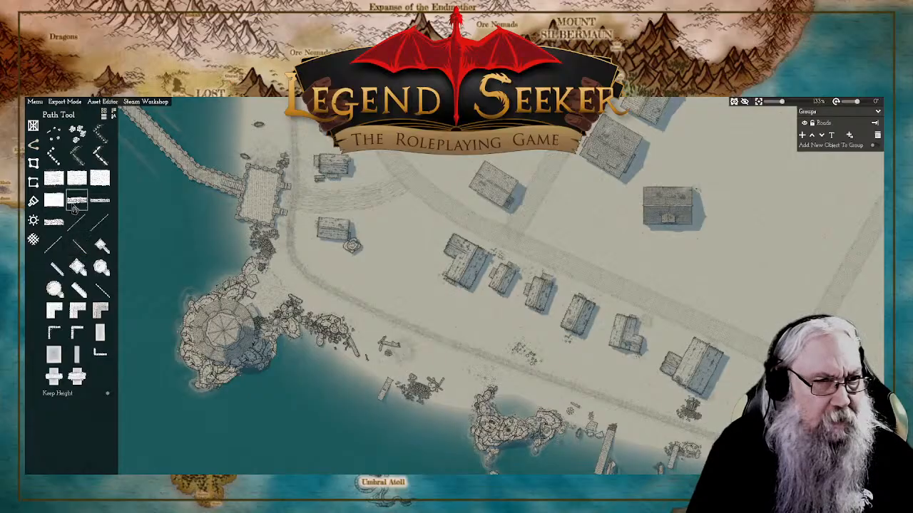
left_click(74, 208)
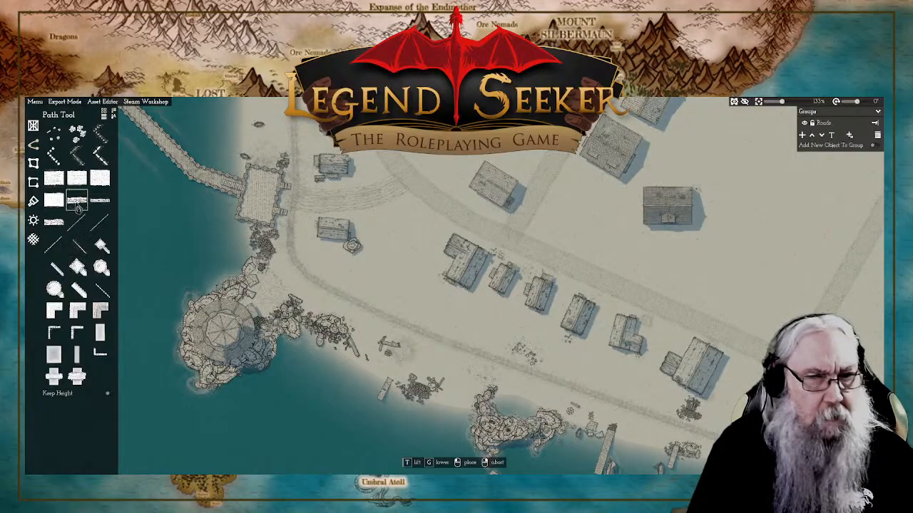
left_click(419, 198)
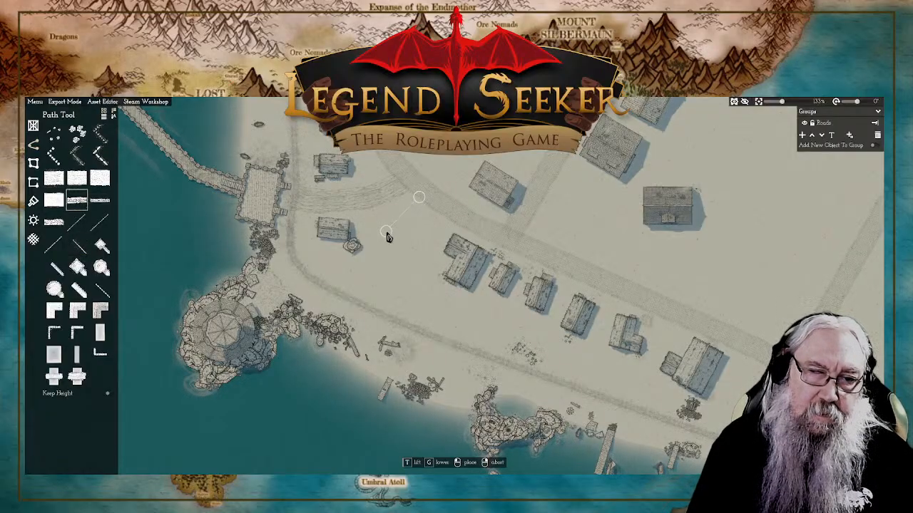
left_click(386, 232)
left_click(363, 267)
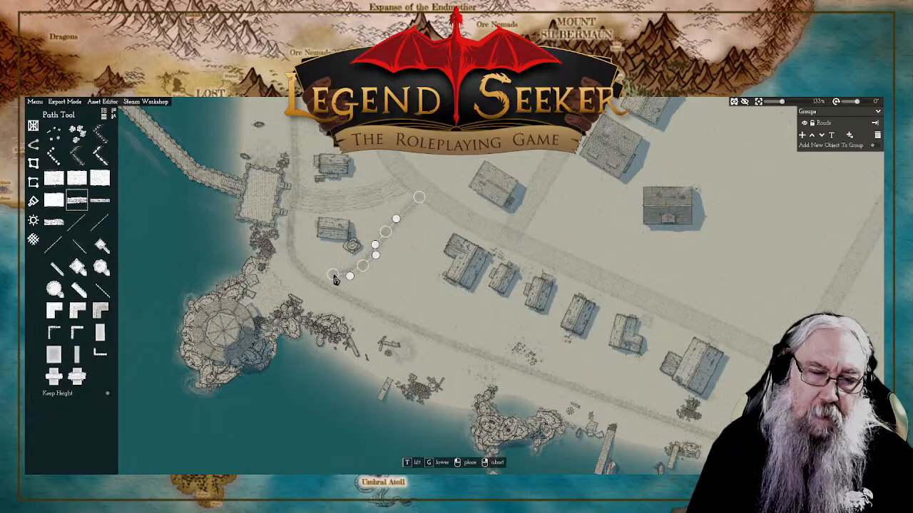
right_click(335, 278)
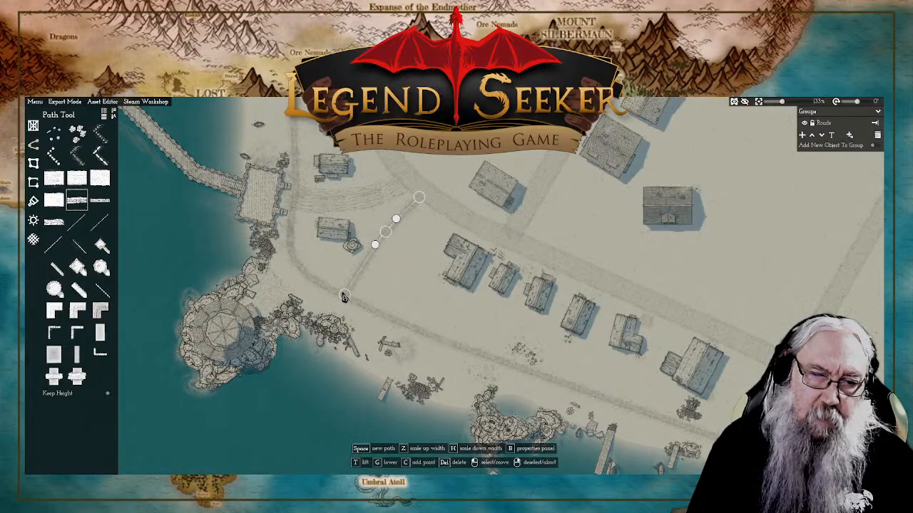
Step: Move the new footpath's lower end onto the bend of the shoreline path, bow its middle outward, and check the curve
left_click_drag(344, 296, 322, 286)
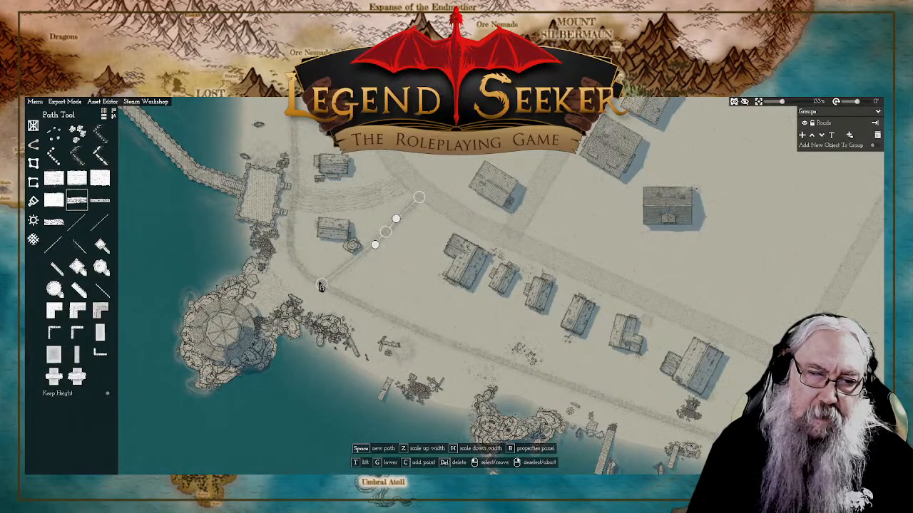
left_click_drag(386, 232, 382, 258)
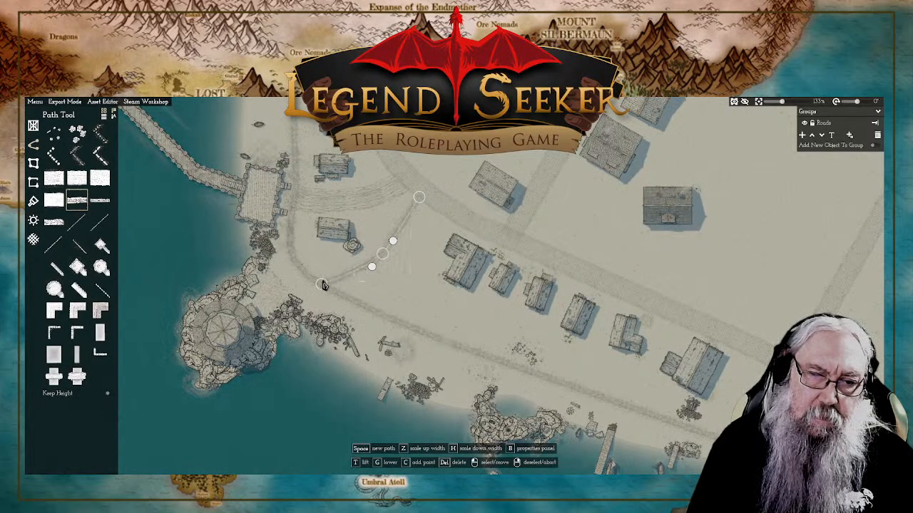
left_click_drag(324, 286, 310, 281)
left_click_drag(386, 258, 381, 257)
right_click(455, 178)
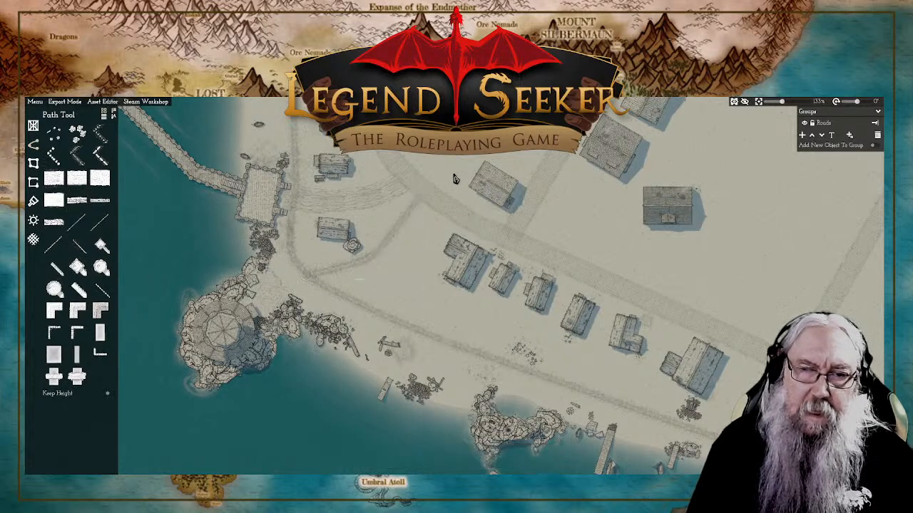
left_click(416, 210)
right_click(479, 155)
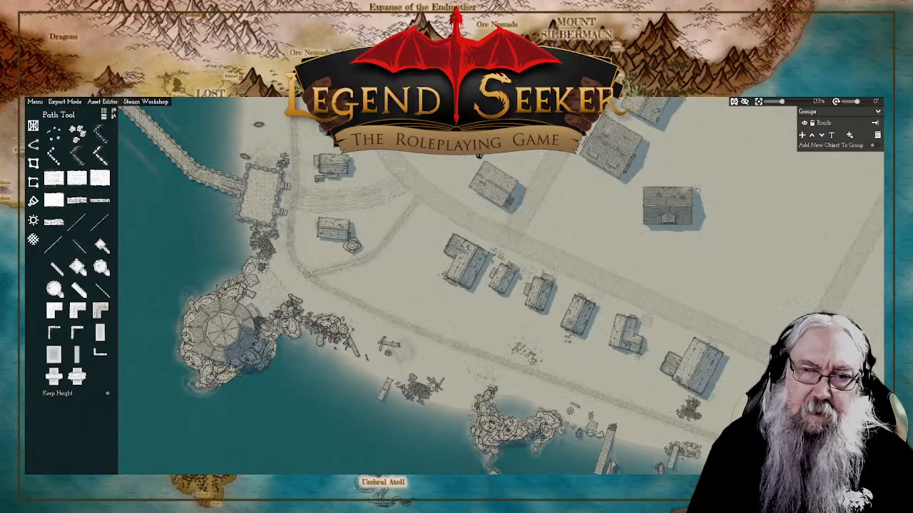
scroll(419, 209, "down", 2)
scroll(410, 209, "up", 5)
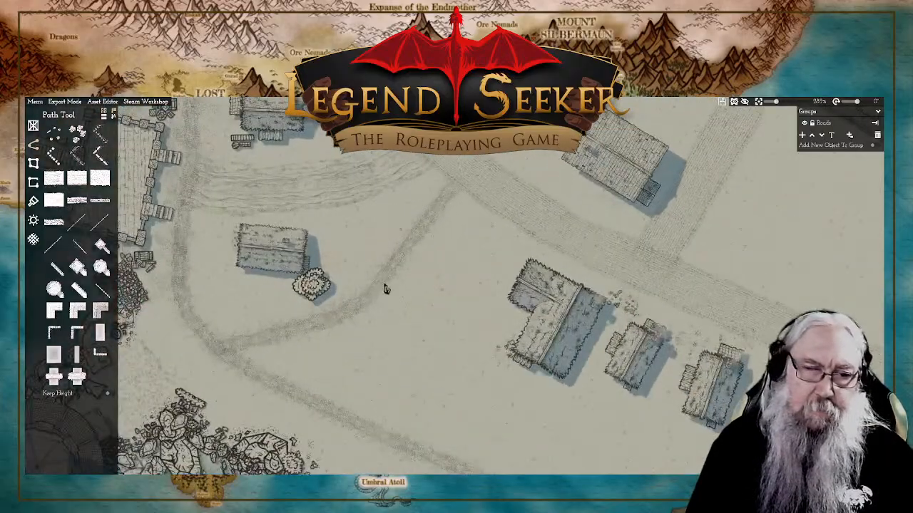
left_click(259, 343)
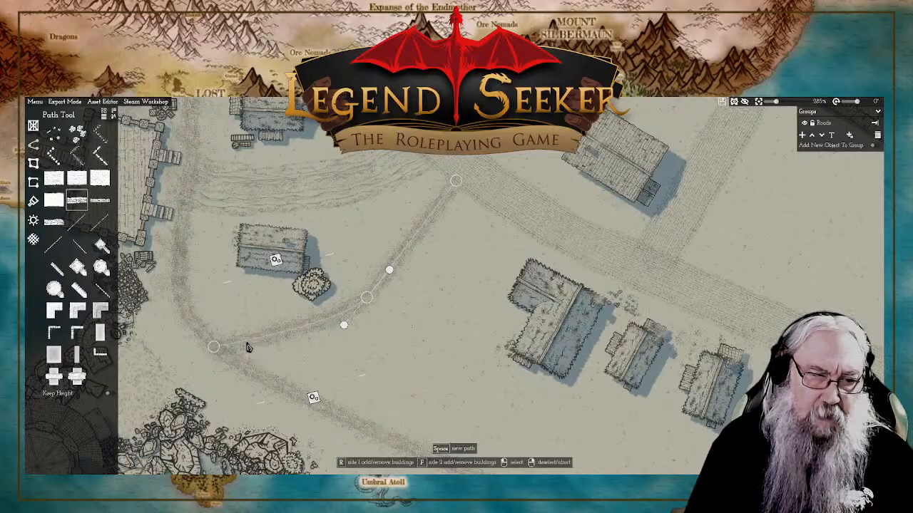
right_click(227, 300)
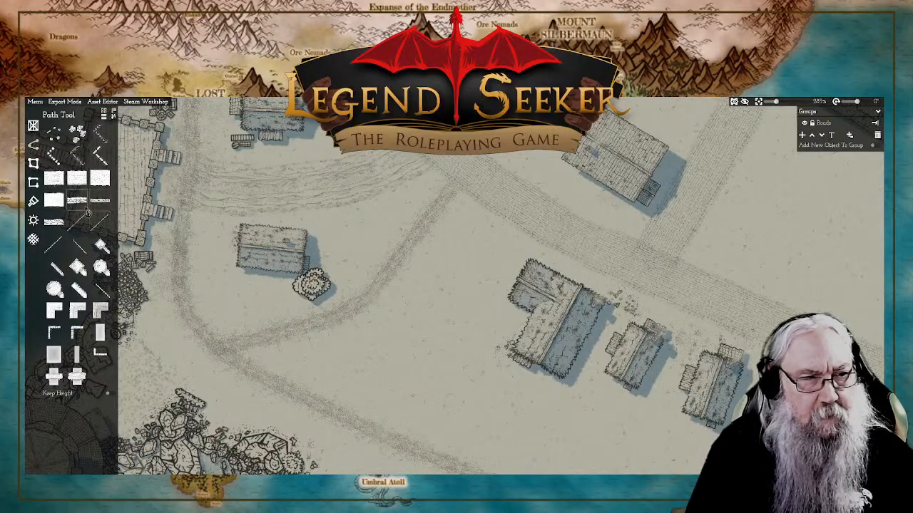
Step: Draw a short rutted dirt strip cutting the corner between the new footpath and the southeastern stretch of the shoreline path
mouse_move(106, 206)
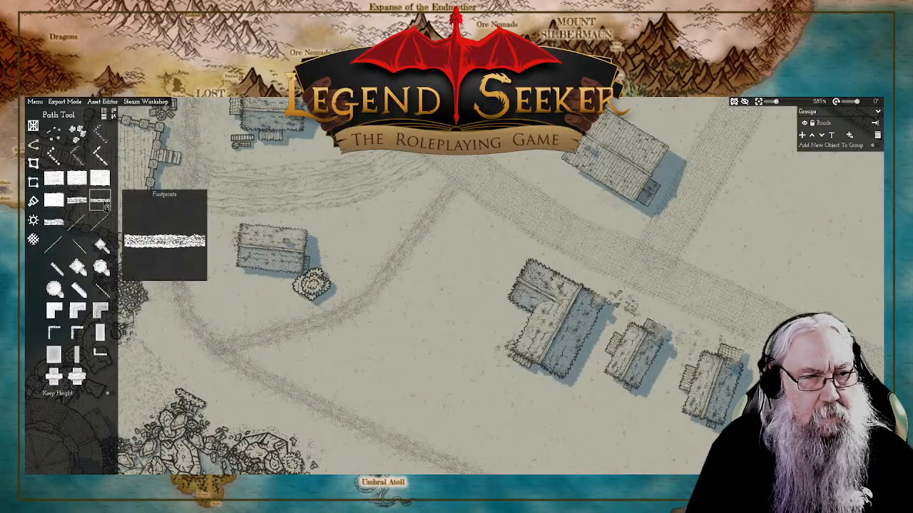
left_click(53, 223)
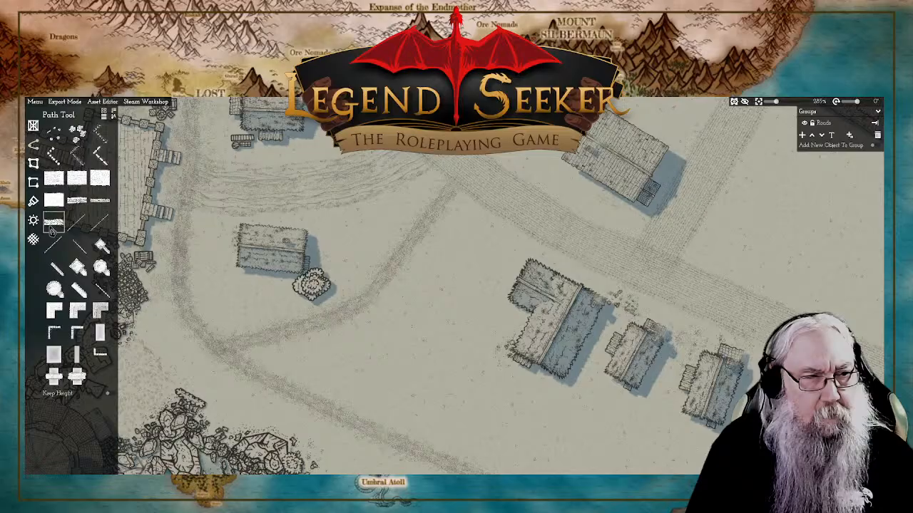
left_click(275, 343)
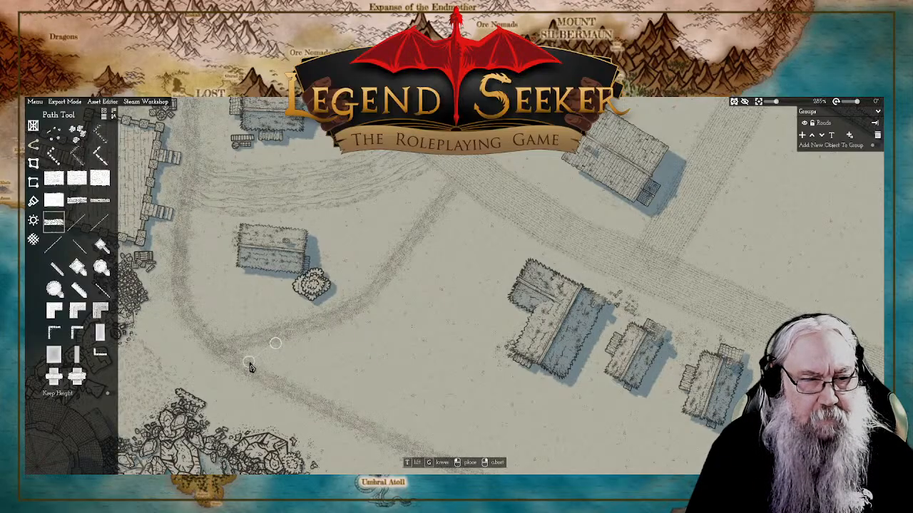
left_click(247, 365)
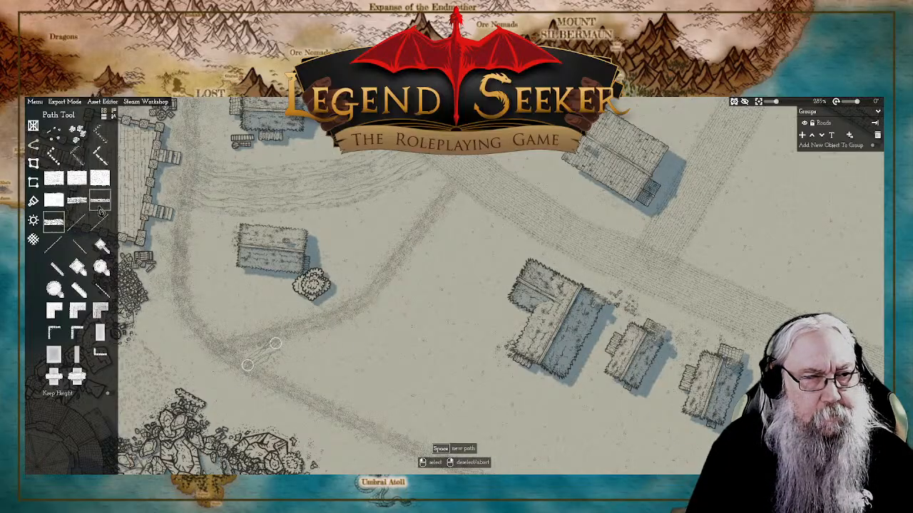
Step: Draw a curved rutted dirt strip from the shoreline path below the stone platform to the new footpath south of the house
left_click(60, 228)
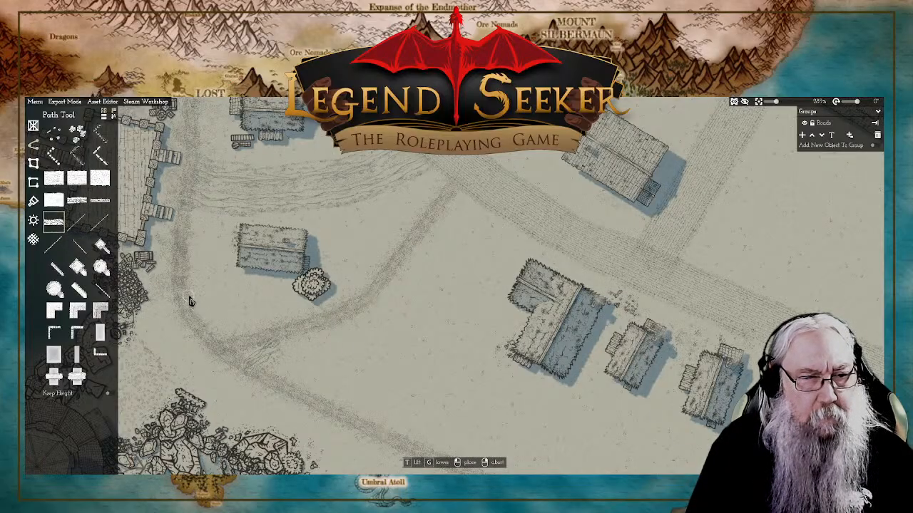
left_click(187, 291)
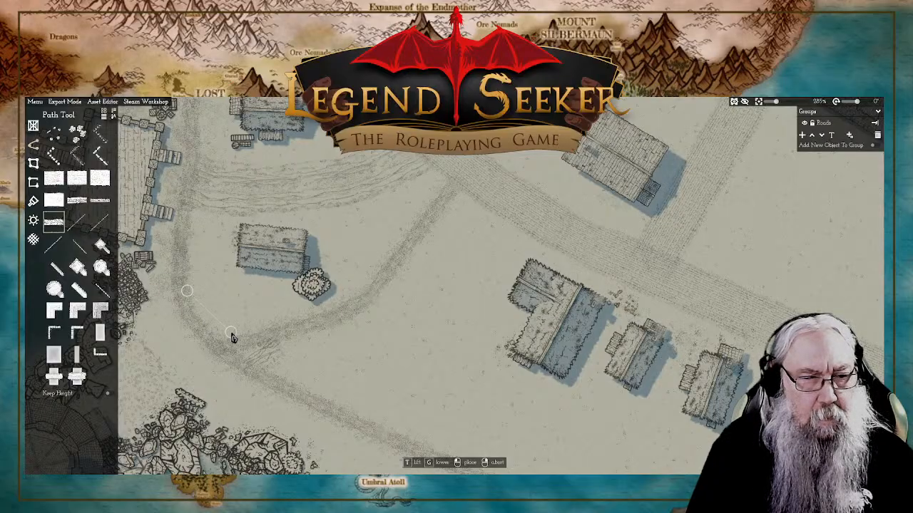
left_click(223, 317)
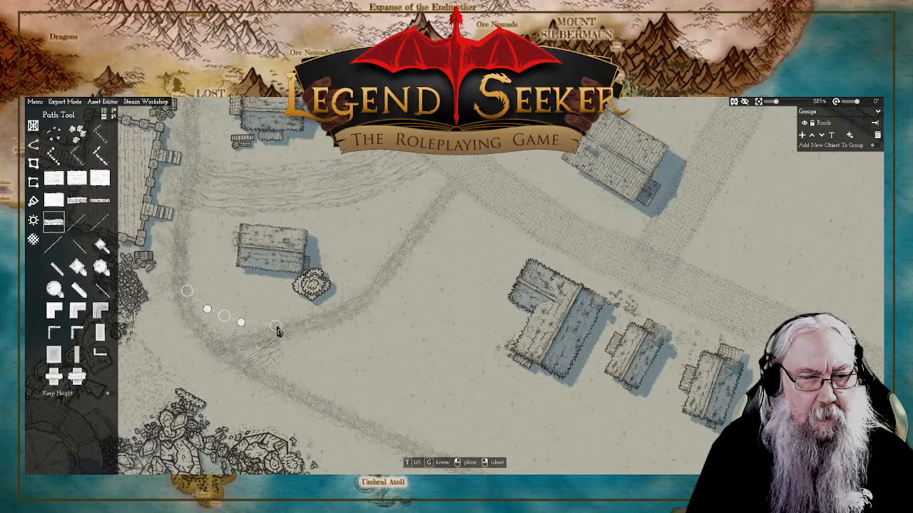
right_click(279, 332)
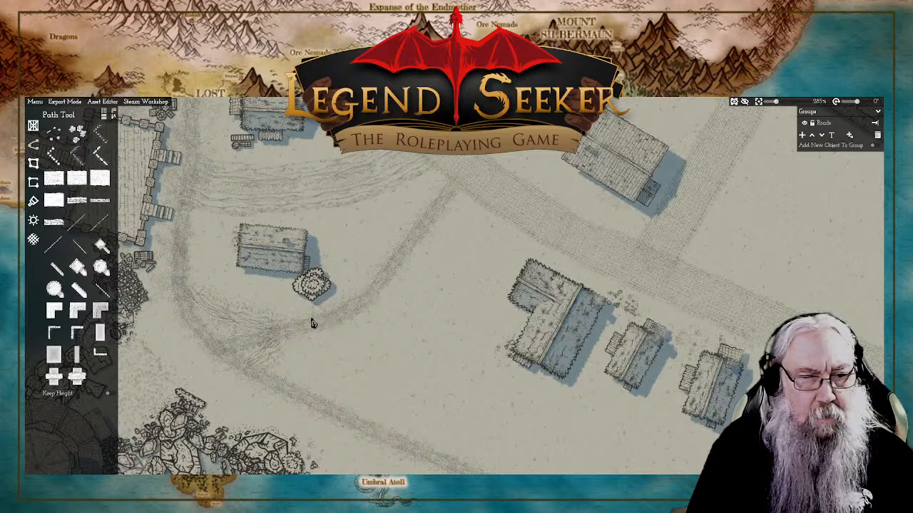
Step: Extend the upper end of the short southeastern rutted strip further onto the footpath and check the junction
left_click_drag(178, 343, 428, 342)
left_click(529, 352)
left_click(529, 343)
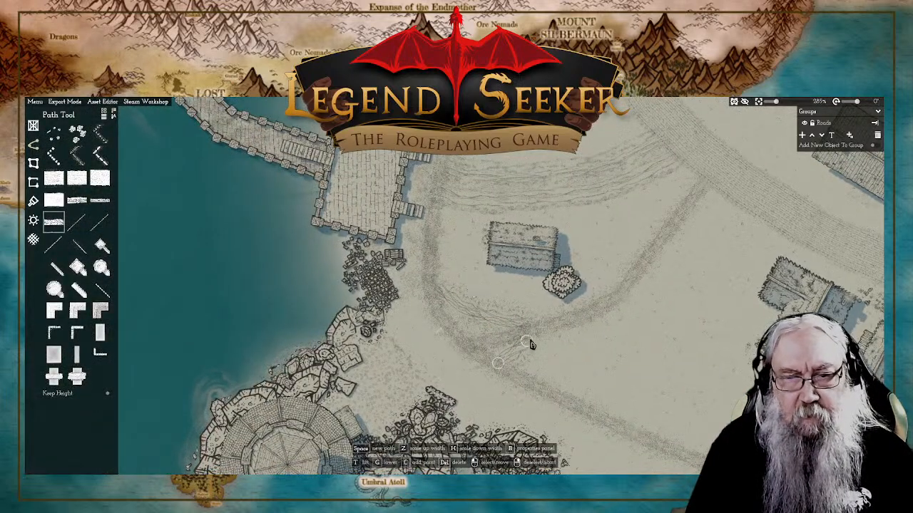
left_click_drag(532, 345, 552, 335)
right_click(644, 348)
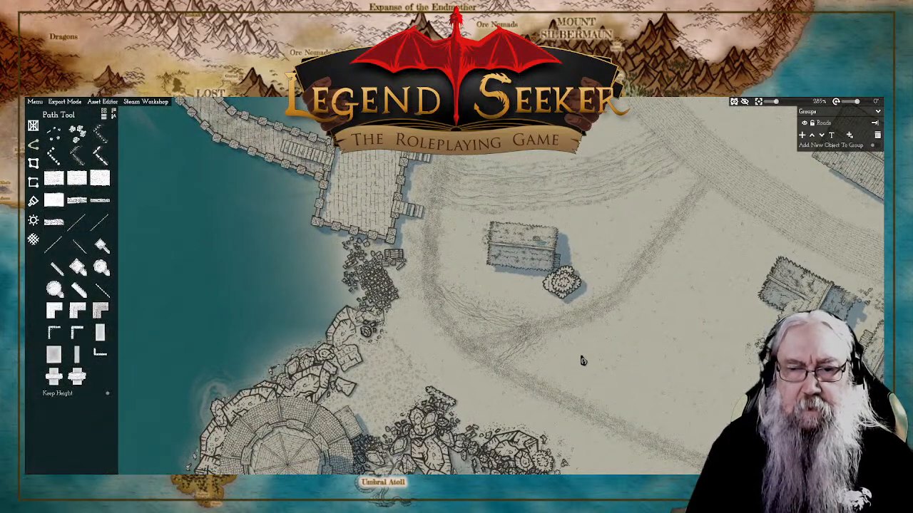
scroll(583, 361, "down", 6)
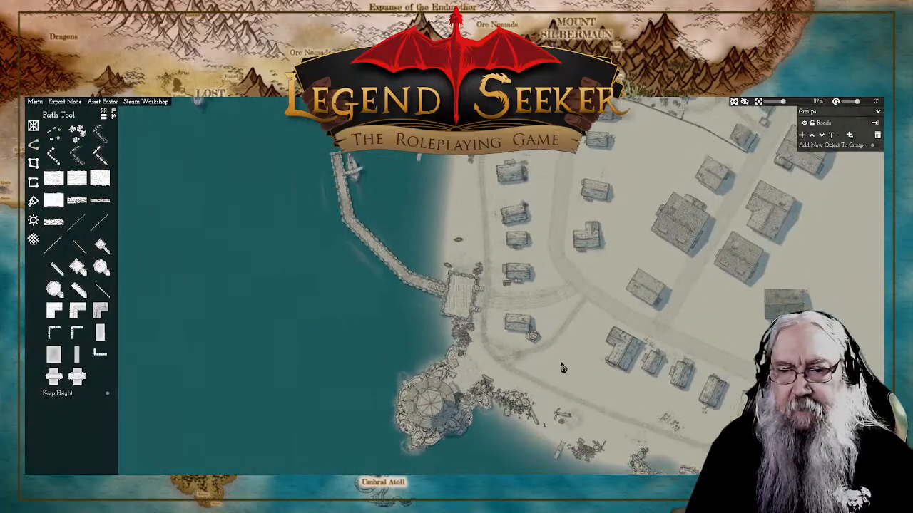
Step: Draw a trodden footpath from the shoreline path junction southwest to the round tower on the rocks, and check its points
scroll(563, 367, "up", 3)
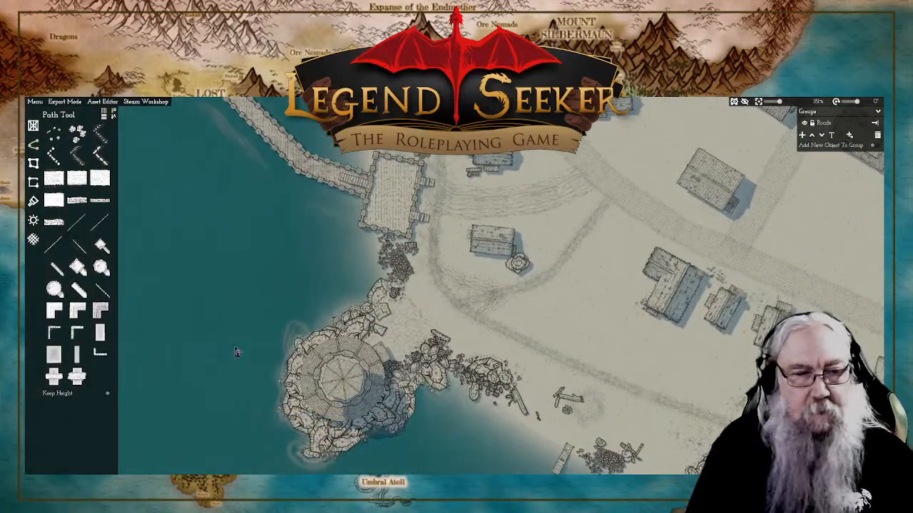
left_click(80, 207)
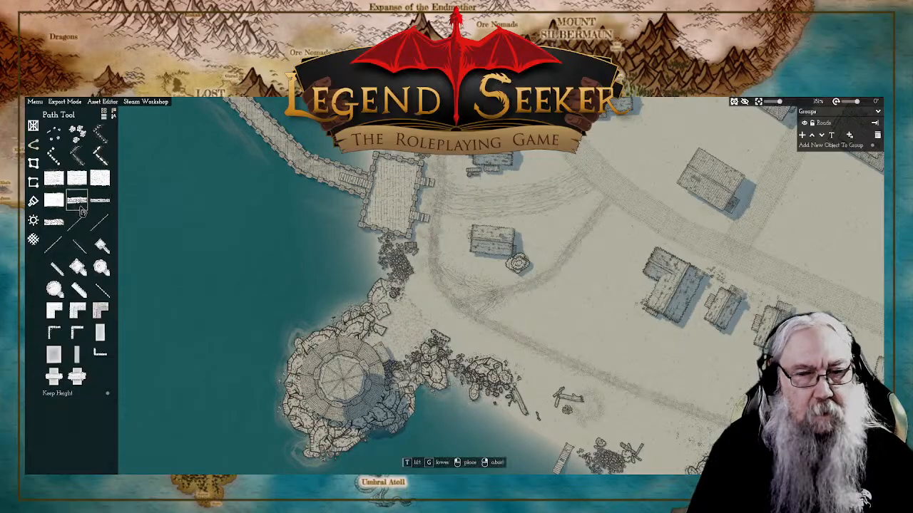
left_click(453, 304)
left_click(430, 310)
left_click(411, 322)
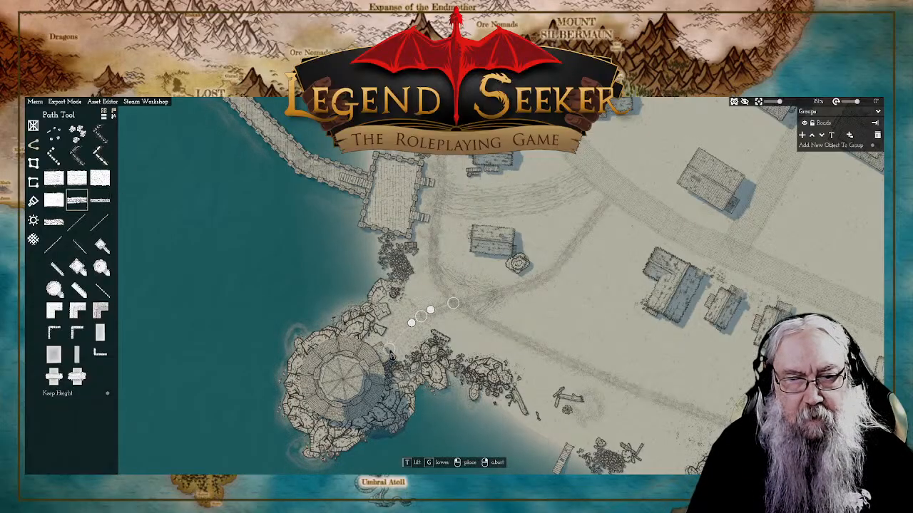
left_click(381, 358)
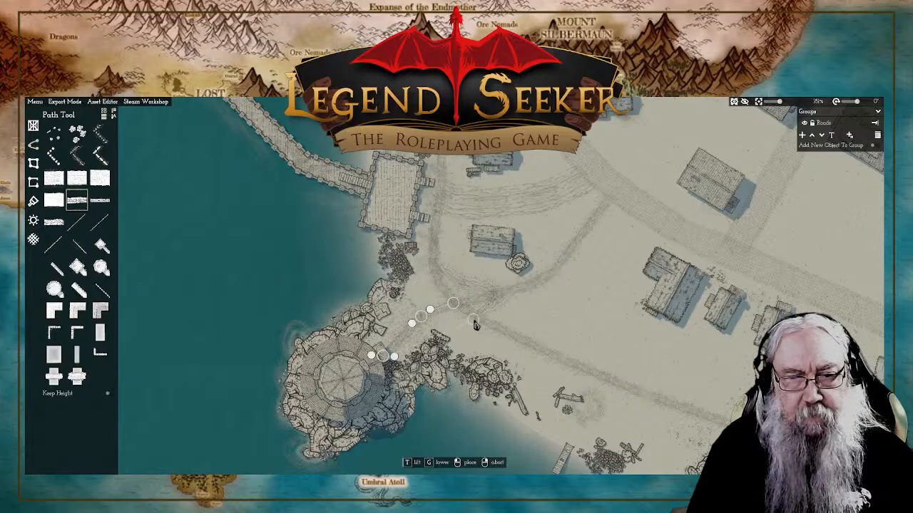
right_click(473, 322)
right_click(466, 330)
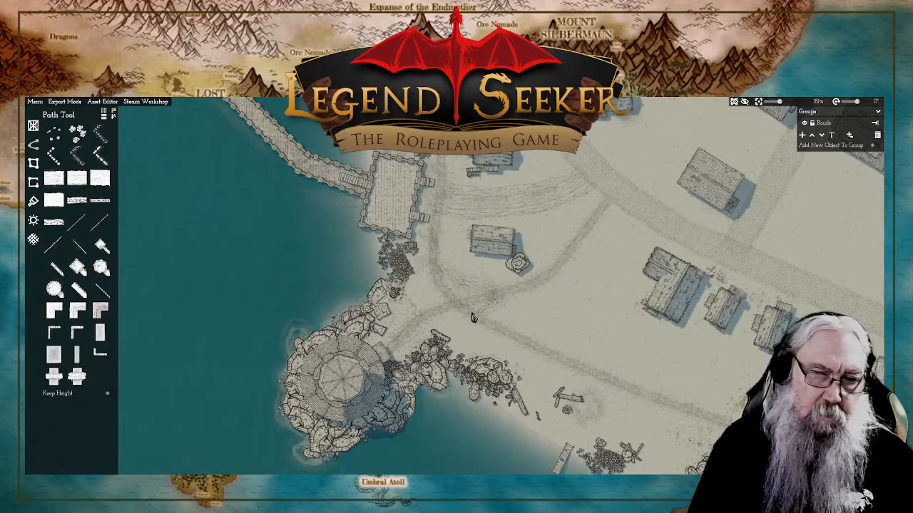
left_click(426, 323)
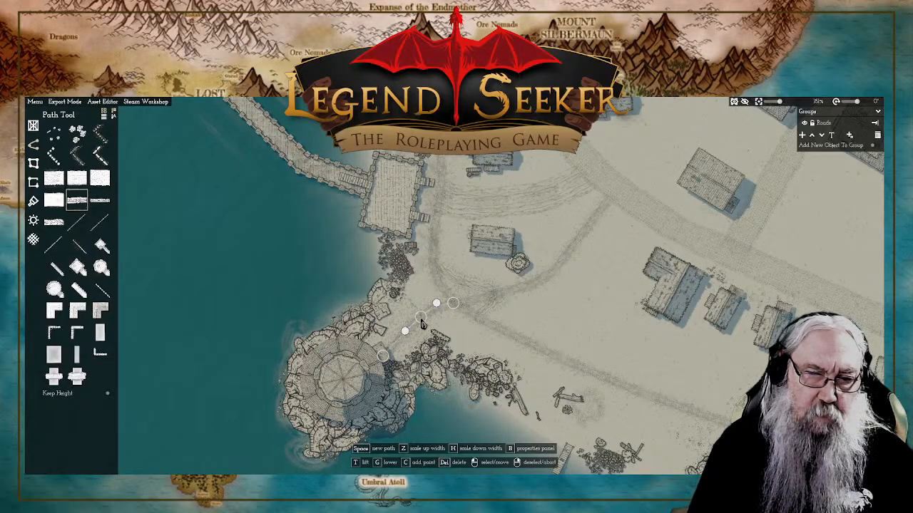
right_click(584, 322)
Step: Move the lower end of the short southeastern rutted strip farther southeast along the shoreline path
scroll(585, 322, "down", 4)
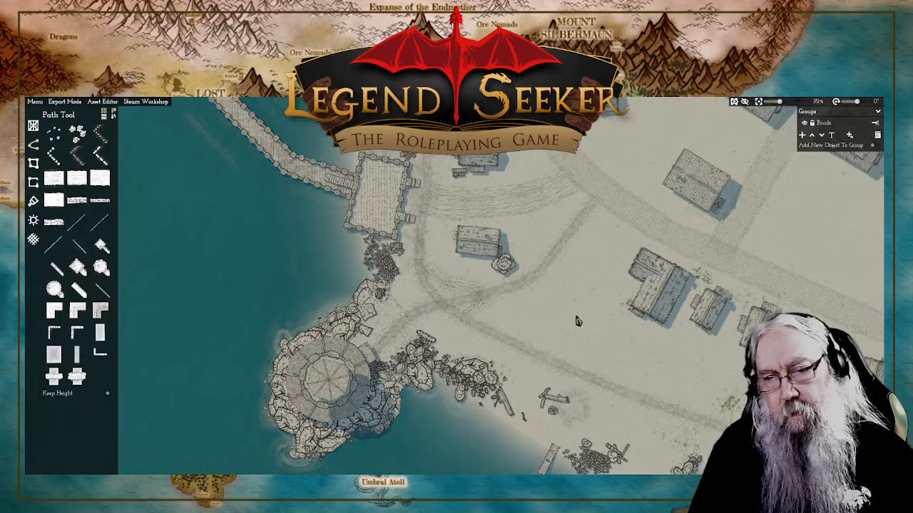
scroll(468, 308, "up", 6)
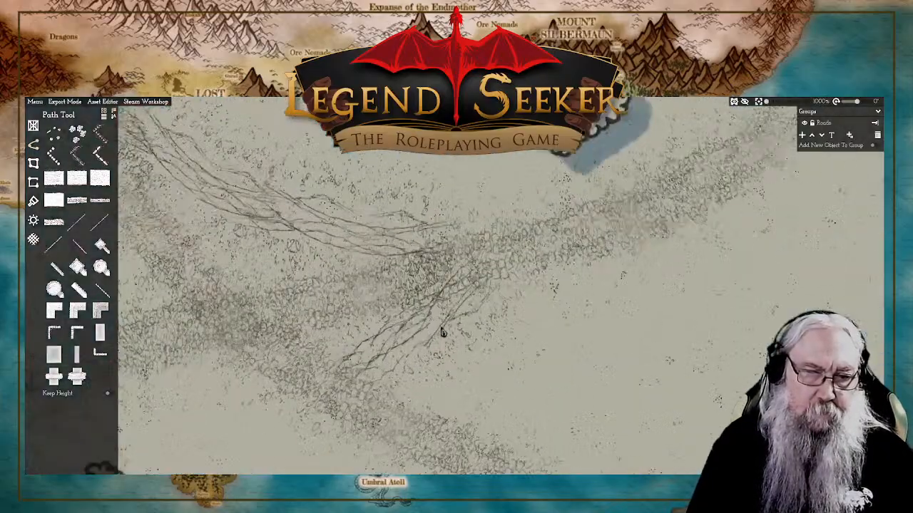
scroll(444, 326, "down", 3)
left_click(410, 348)
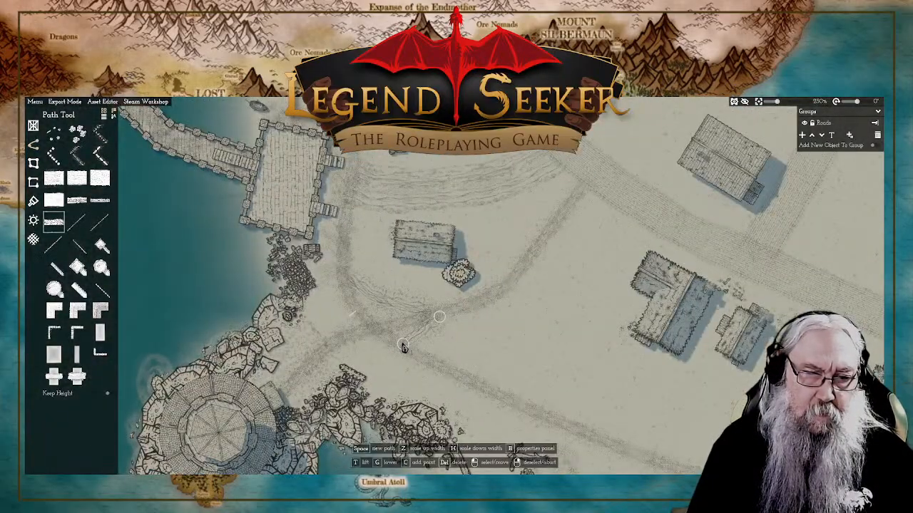
left_click_drag(410, 352, 422, 354)
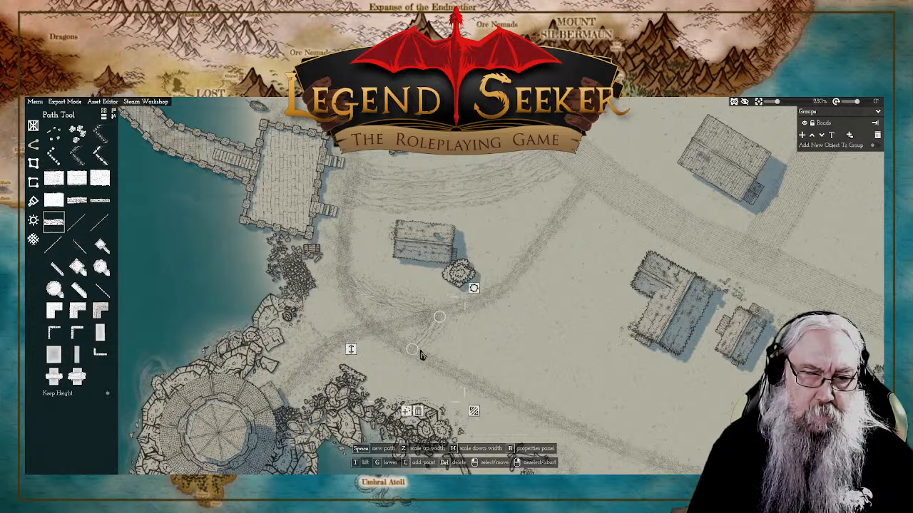
left_click_drag(417, 354, 452, 366)
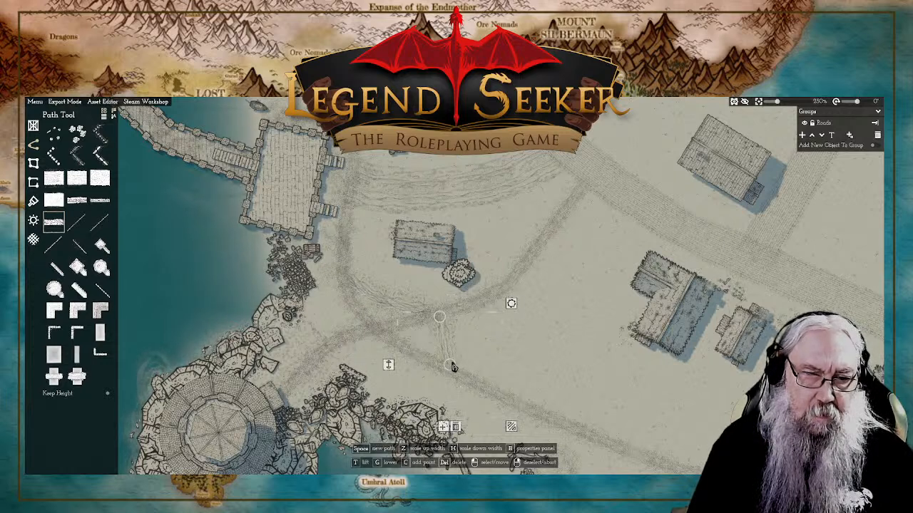
Step: Add a middle point to the short southeastern rutted strip, bend it westward into a curve between footpath and shoreline path, and check the junction
left_click(440, 316)
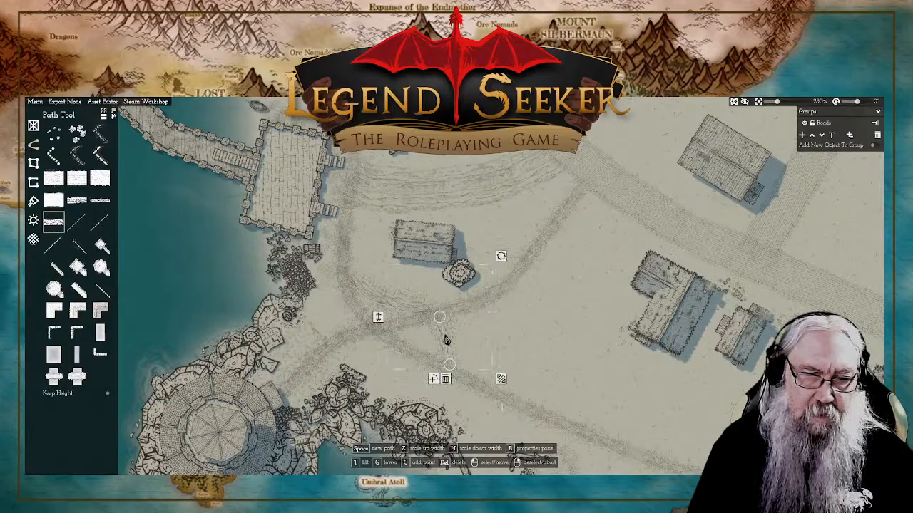
left_click(433, 379)
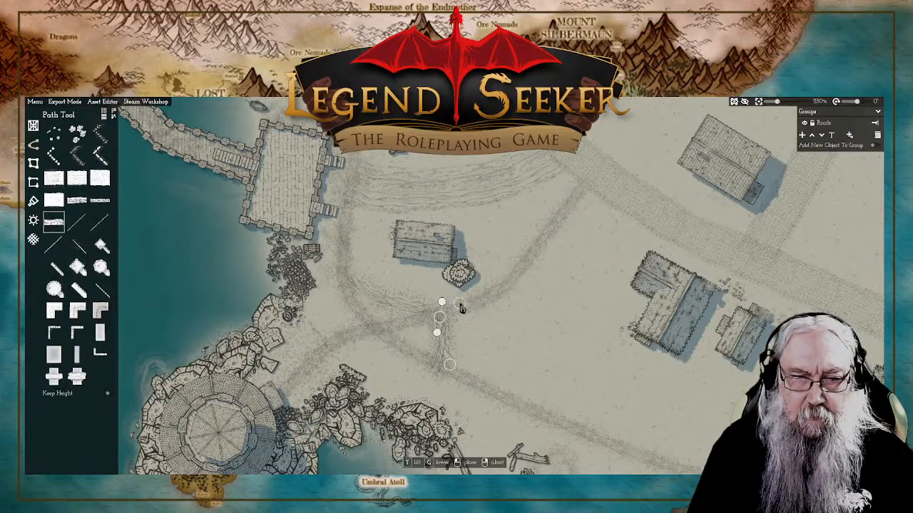
left_click(442, 293)
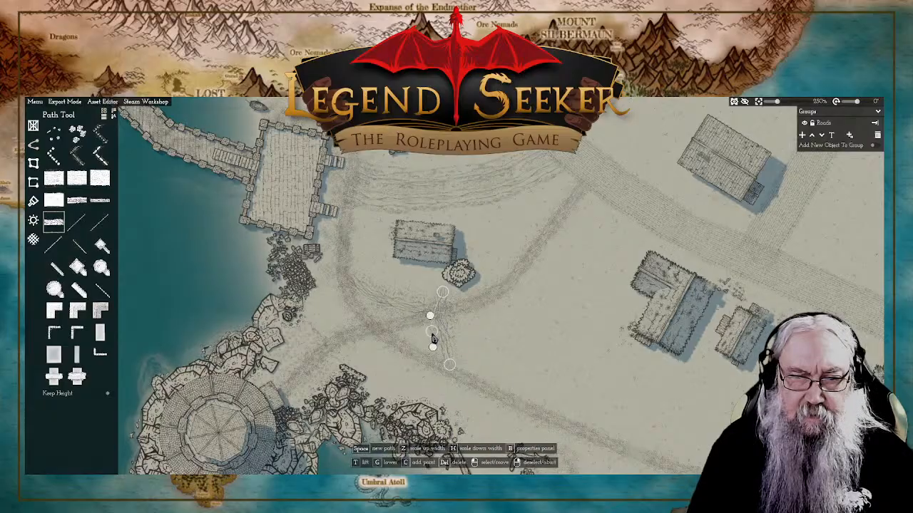
left_click_drag(430, 343, 450, 371)
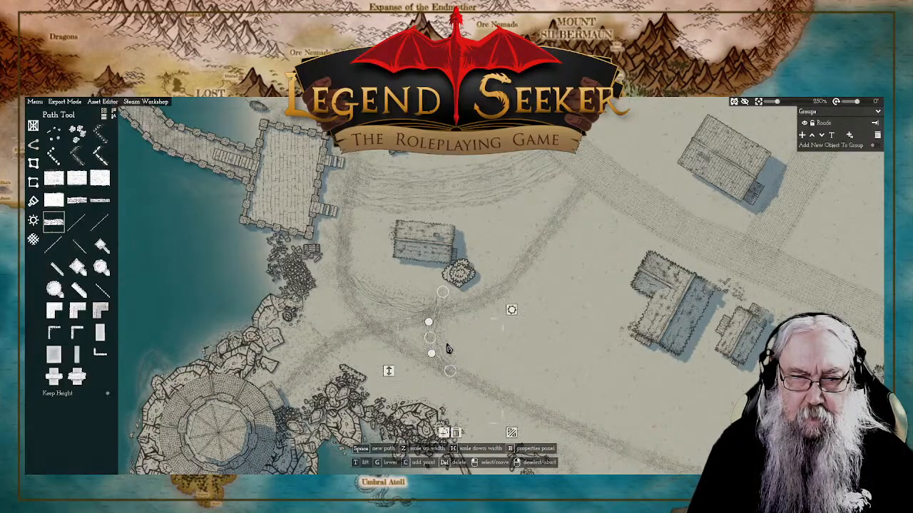
left_click_drag(447, 298, 444, 318)
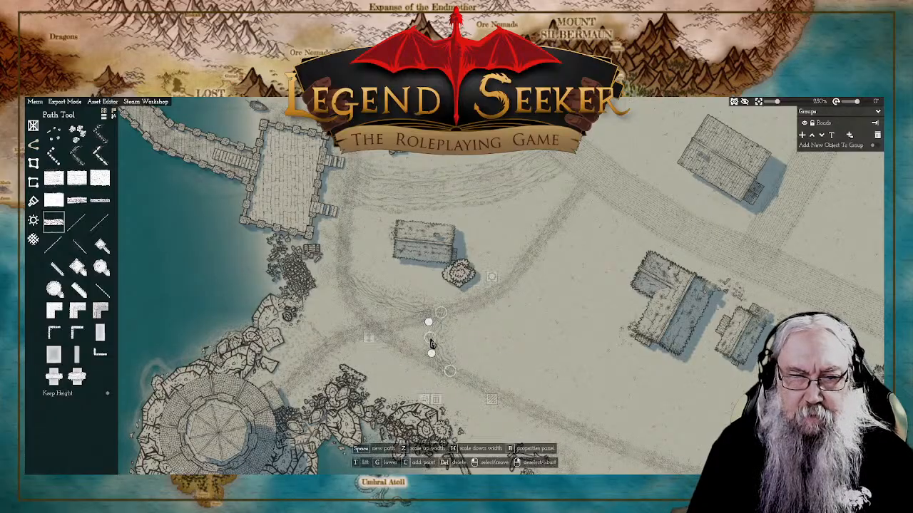
left_click_drag(432, 342, 429, 341)
right_click(515, 340)
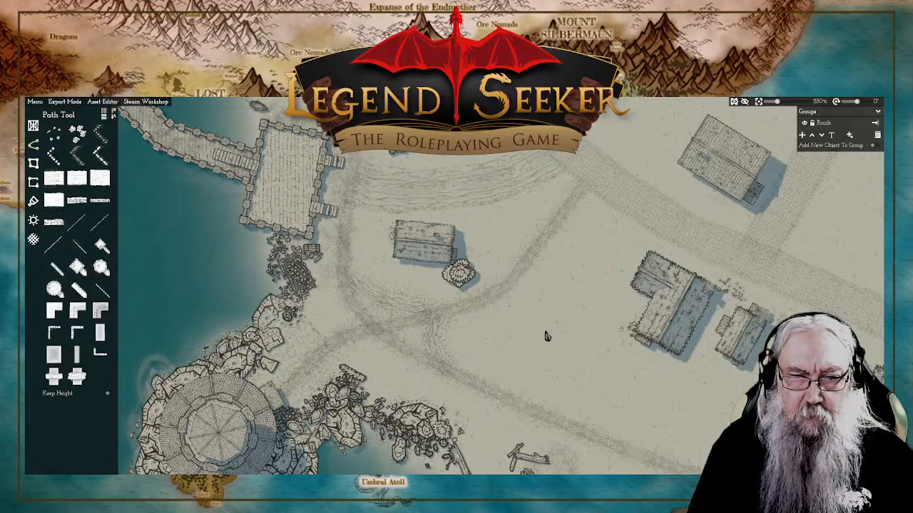
scroll(545, 336, "down", 5)
scroll(430, 328, "up", 5)
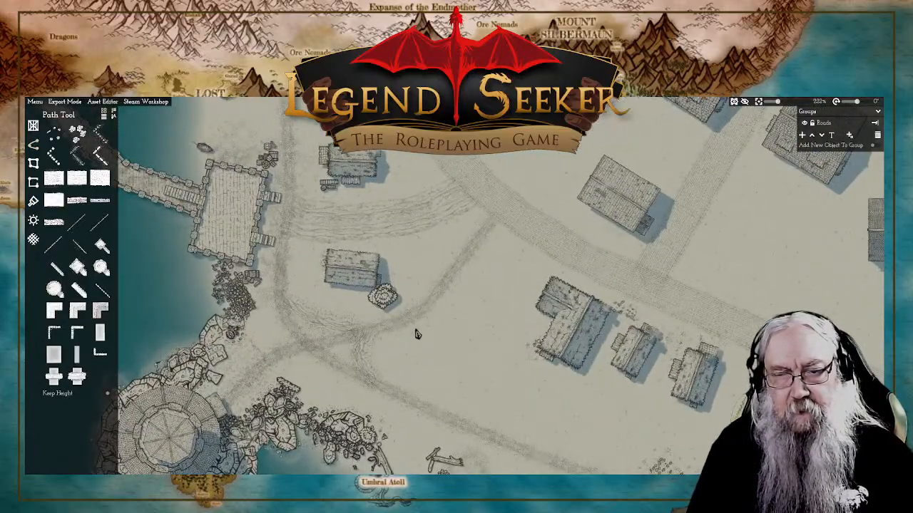
left_click_drag(460, 371, 459, 356)
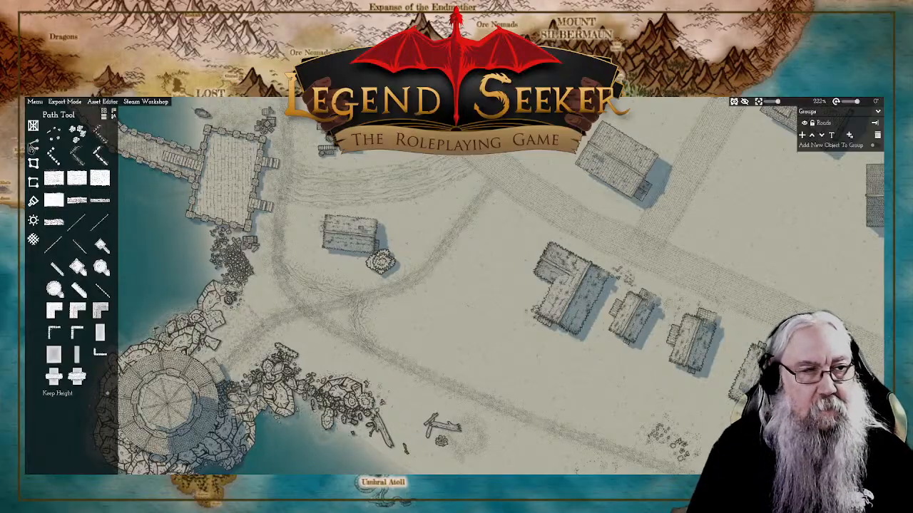
Step: Place a small tiled-roof house just east of the curved rutted strip, rotated so its lean-to faces the shoreline path
left_click(33, 130)
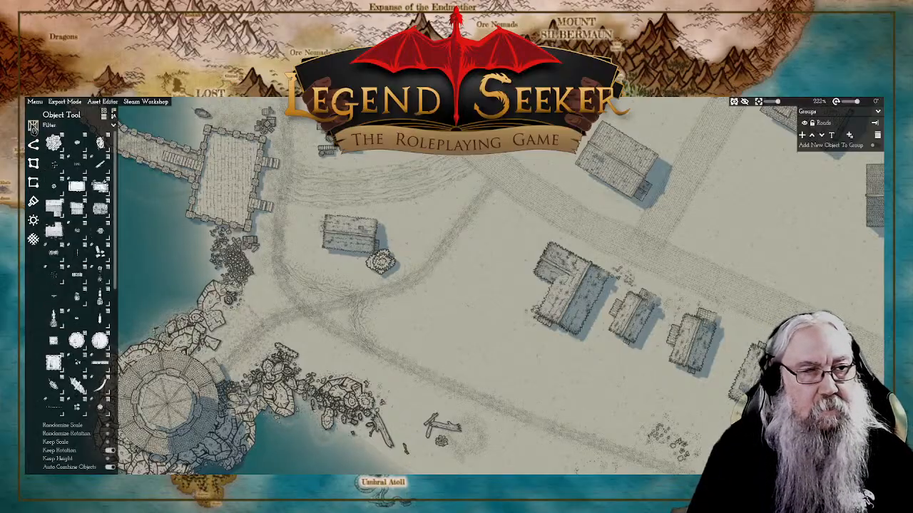
left_click(100, 210)
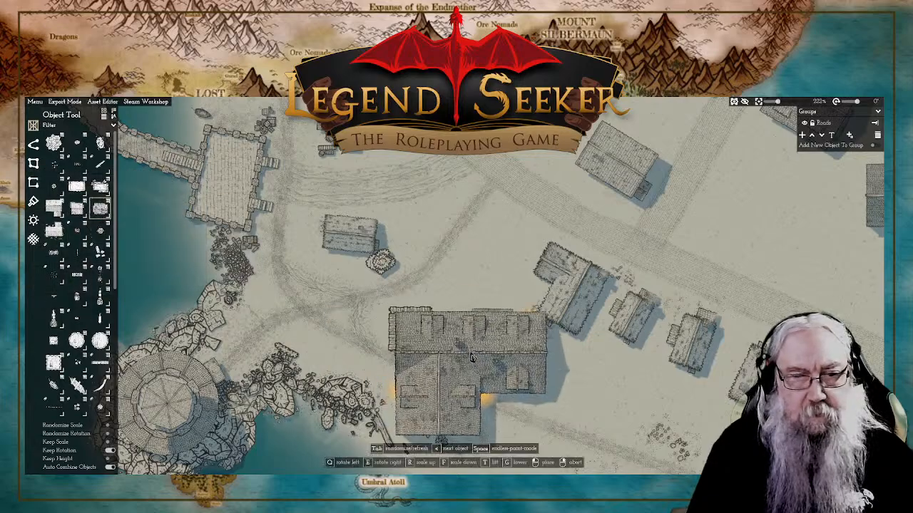
scroll(430, 335, "down", 3)
scroll(430, 334, "up", 9)
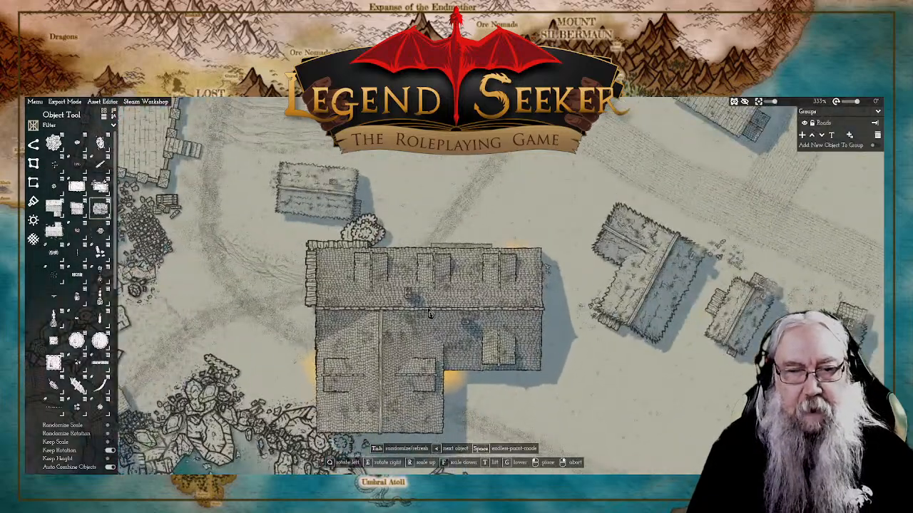
scroll(430, 321, "down", 8)
scroll(430, 313, "up", 6)
key("Tab")
key("Tab")
key("Tab")
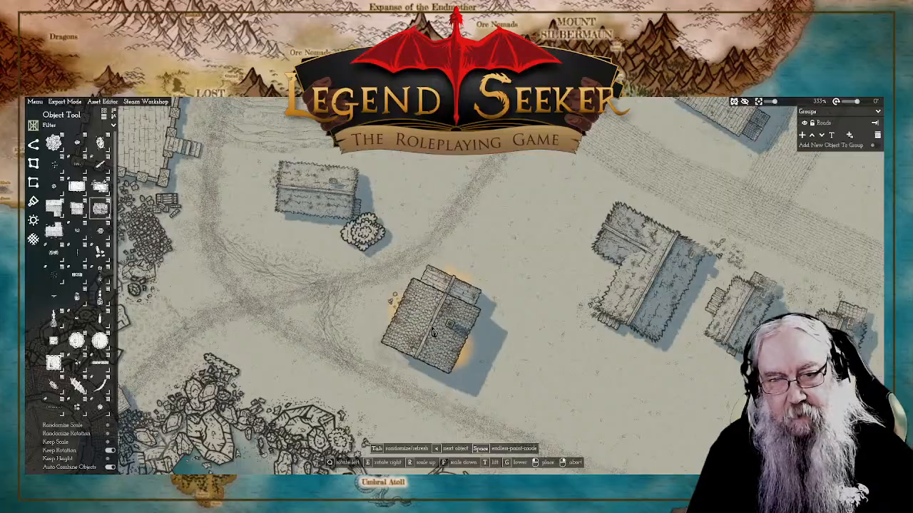
key("q")
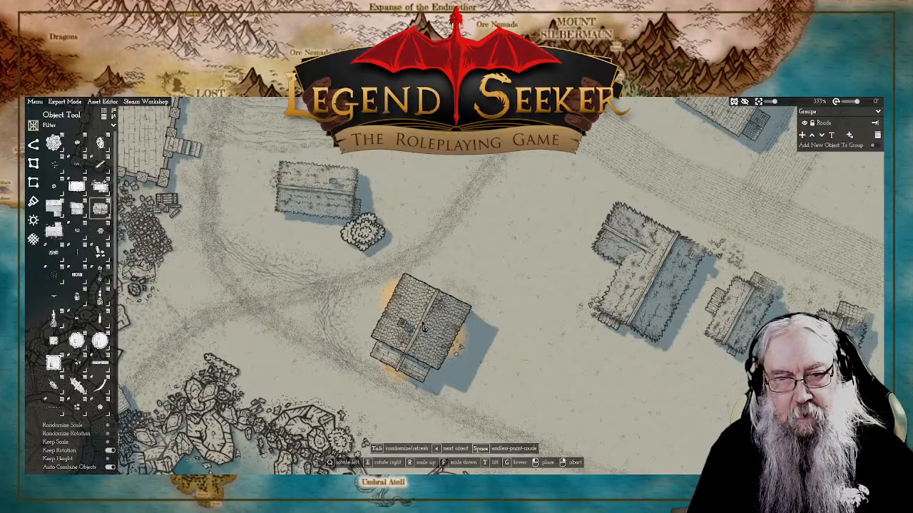
left_click(423, 327)
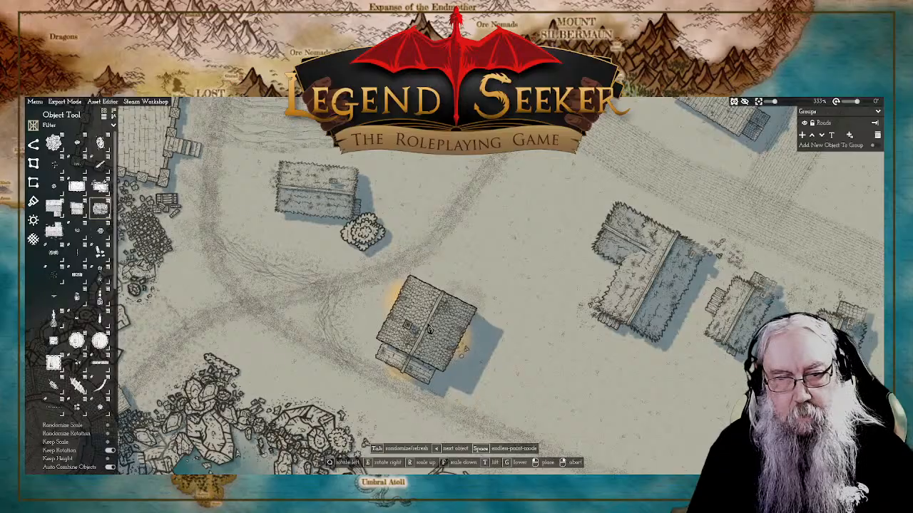
key("Escape")
Step: Try to adjust the height of the footpath running past the new house, using its middle point
scroll(456, 332, "down", 6)
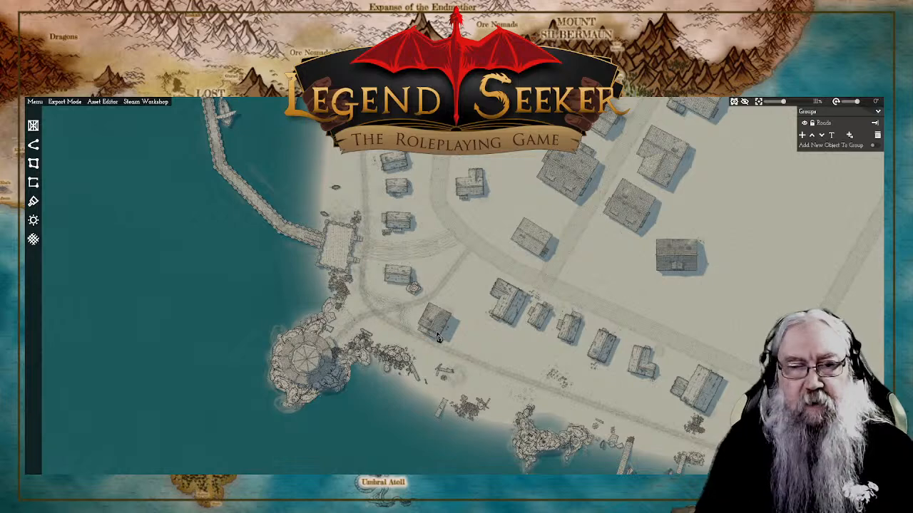
scroll(300, 358, "up", 4)
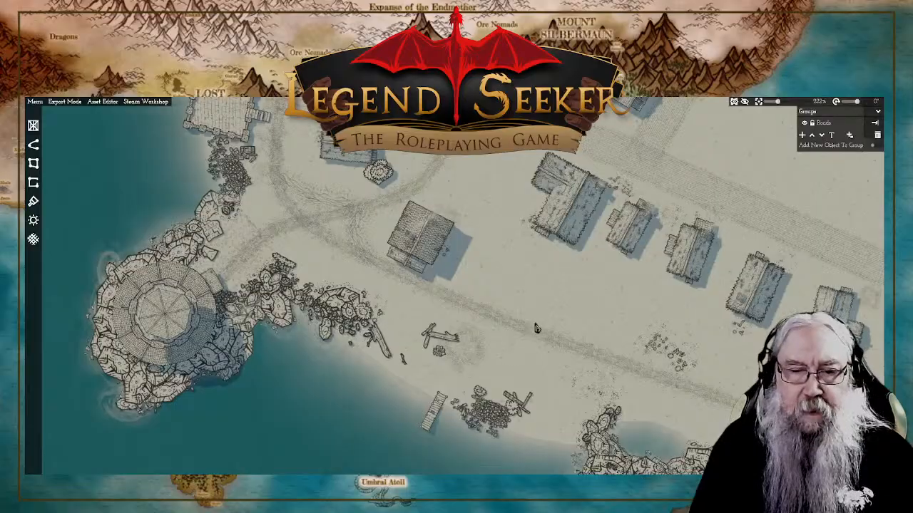
scroll(537, 328, "down", 3)
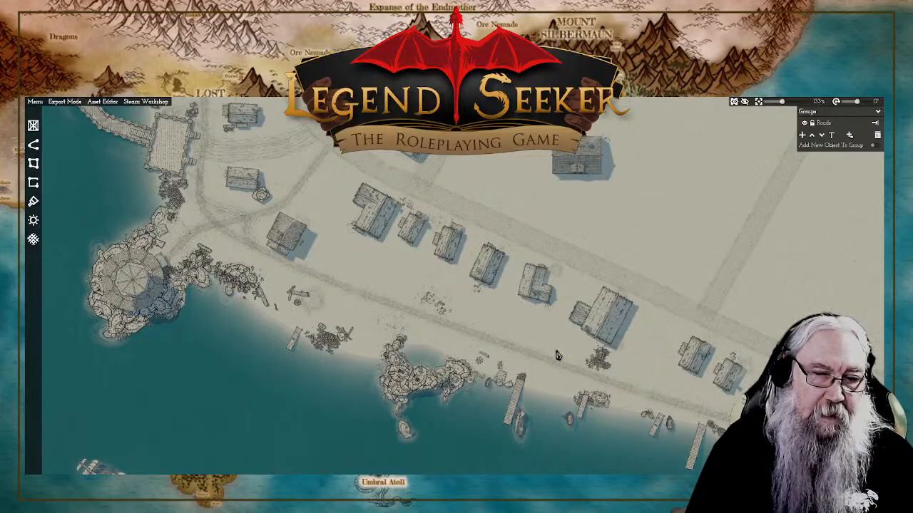
left_click_drag(323, 225, 371, 256)
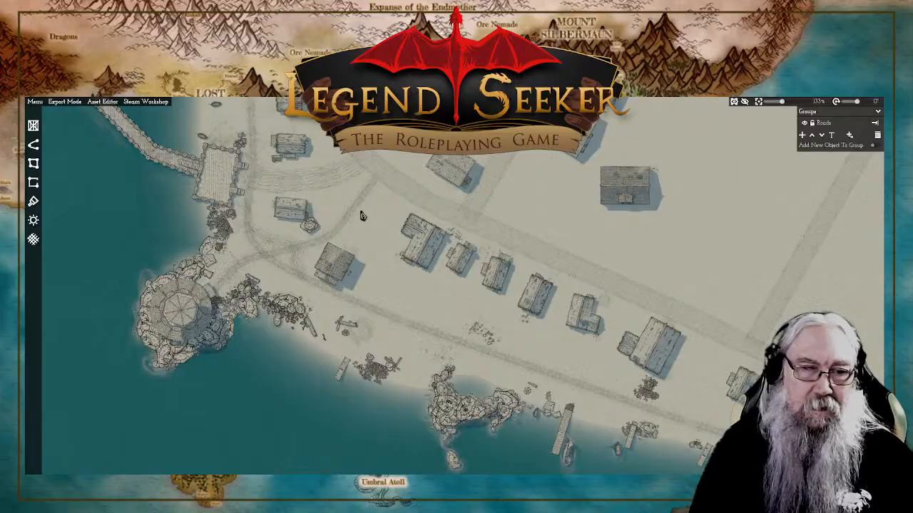
scroll(342, 216, "up", 2)
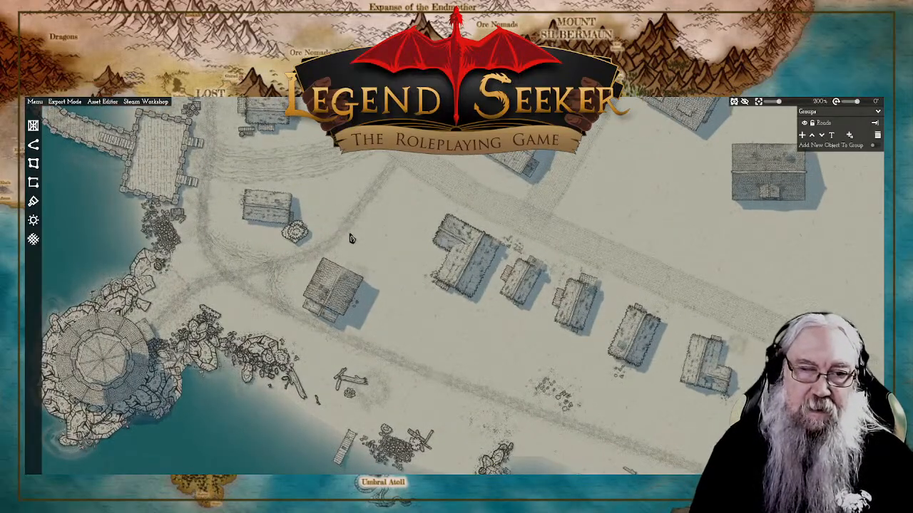
left_click(346, 234)
scroll(376, 211, "up", 2)
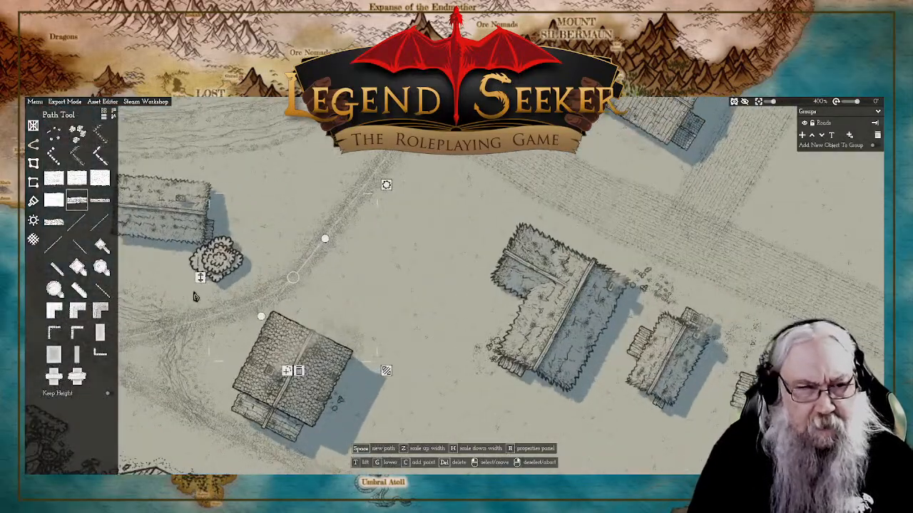
left_click_drag(201, 278, 201, 278)
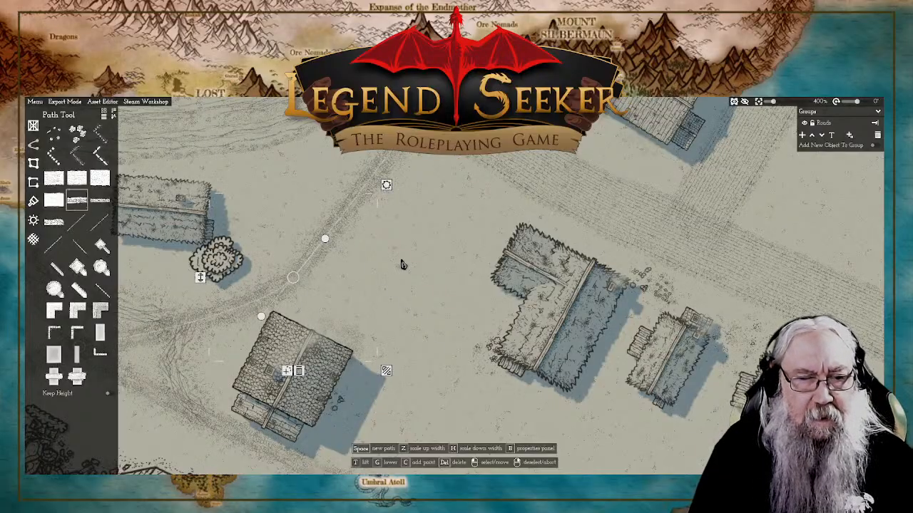
left_click_drag(200, 277, 201, 279)
right_click(413, 278)
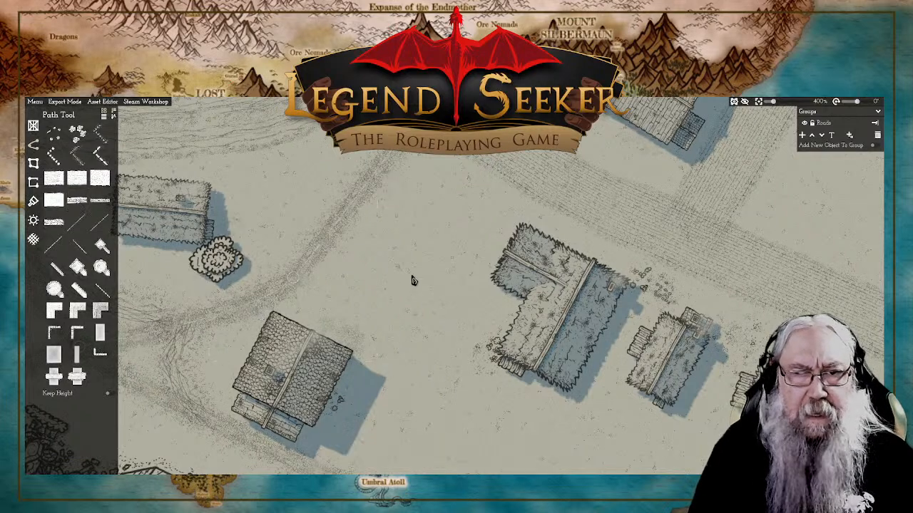
Step: Delete the trodden footpath that runs from the main road past the new house to the shoreline path junction
scroll(413, 278, "down", 5)
scroll(424, 268, "up", 1)
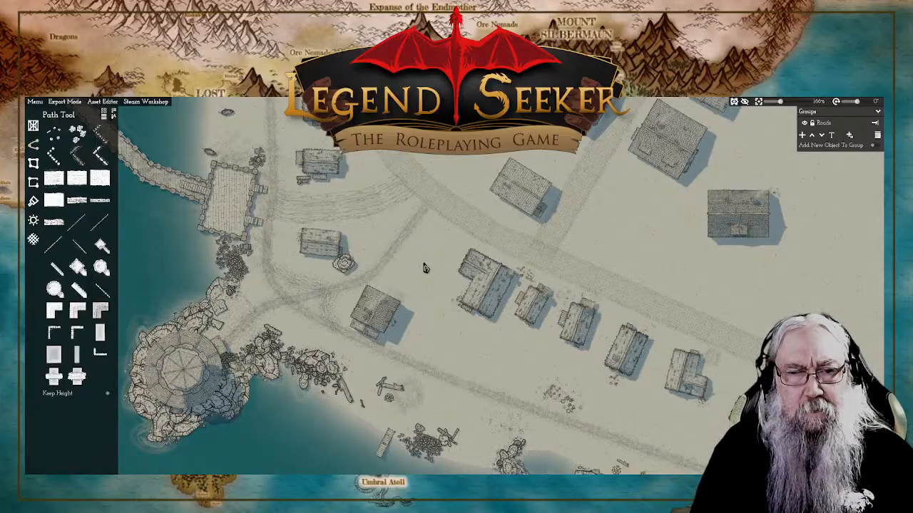
scroll(440, 269, "up", 4)
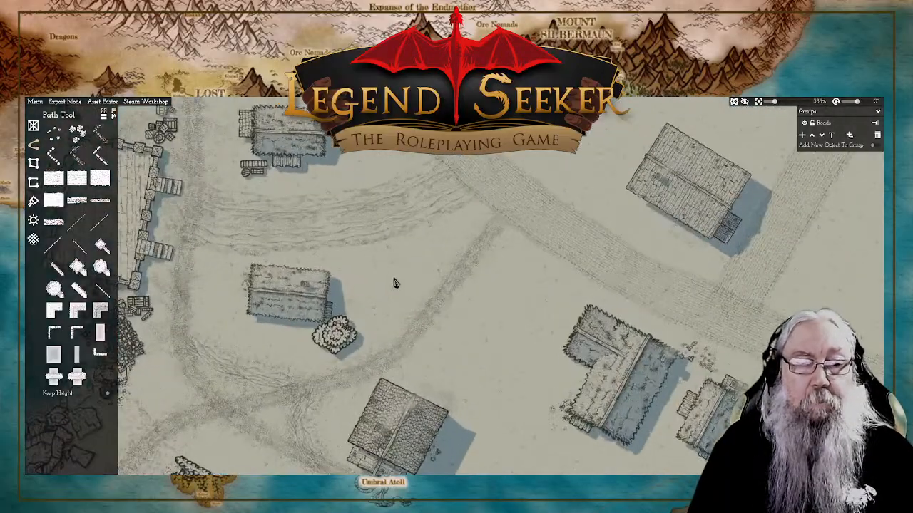
scroll(401, 347, "up", 3)
scroll(400, 348, "down", 6)
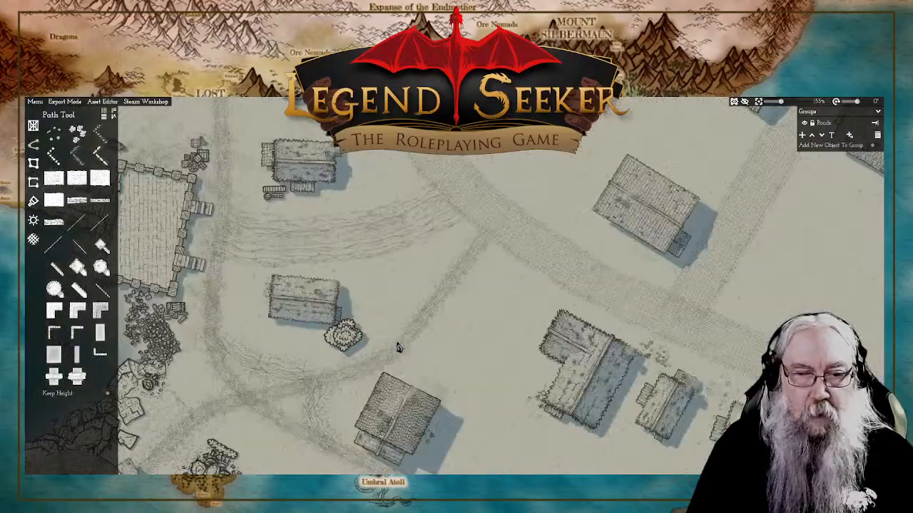
scroll(399, 347, "up", 5)
left_click_drag(410, 357, 444, 334)
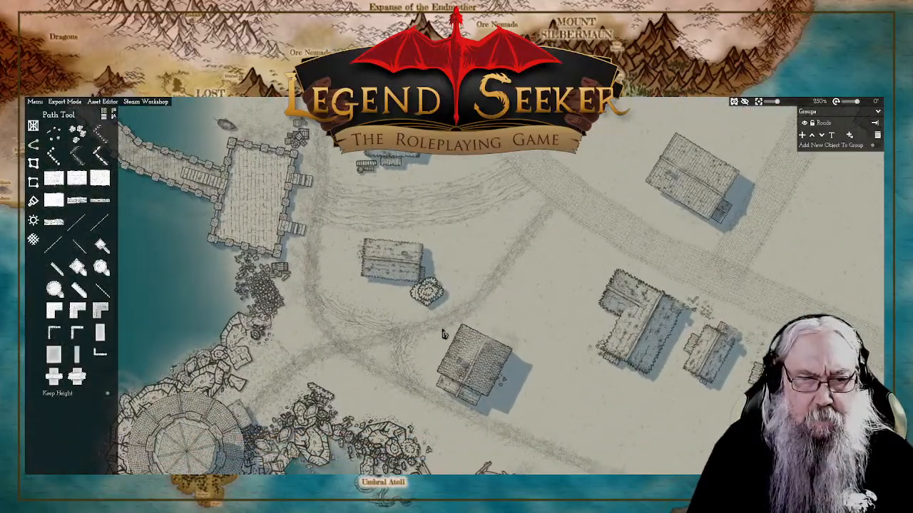
scroll(442, 334, "up", 2)
scroll(439, 335, "down", 4)
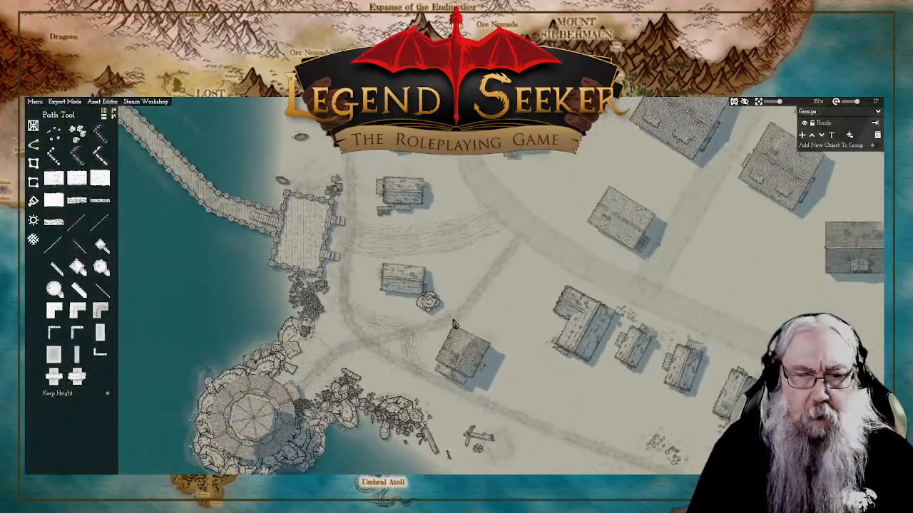
left_click(455, 321)
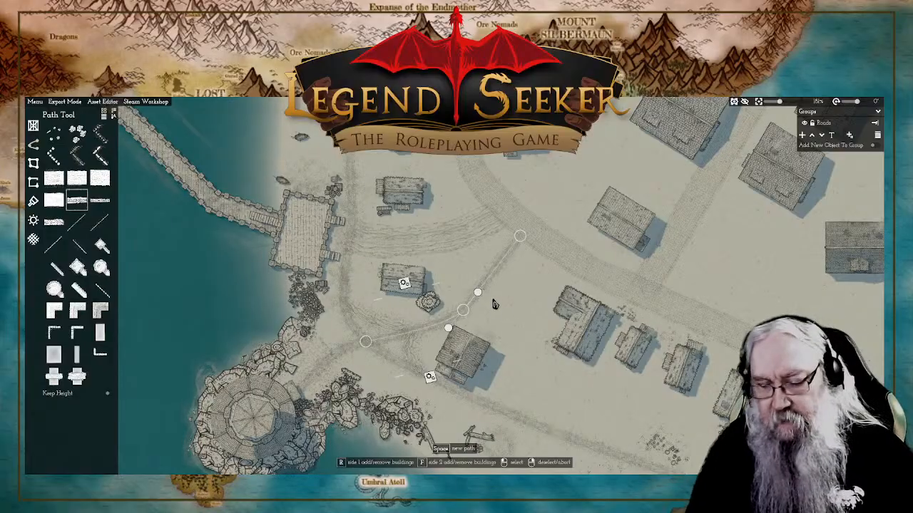
scroll(472, 314, "up", 2)
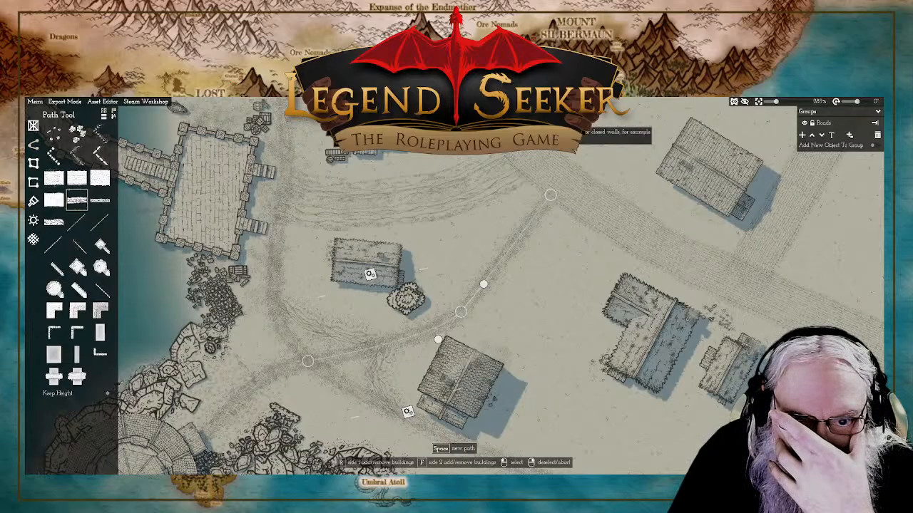
key("Delete")
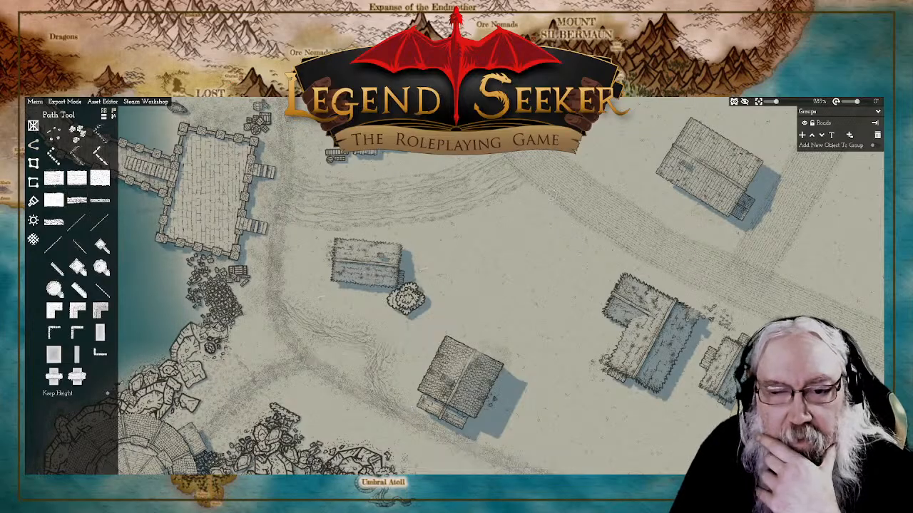
Step: Draw a rutted dirt path from the main road southwest between the tiled-roof house and the round bush, ending at the shoreline path
left_click(32, 148)
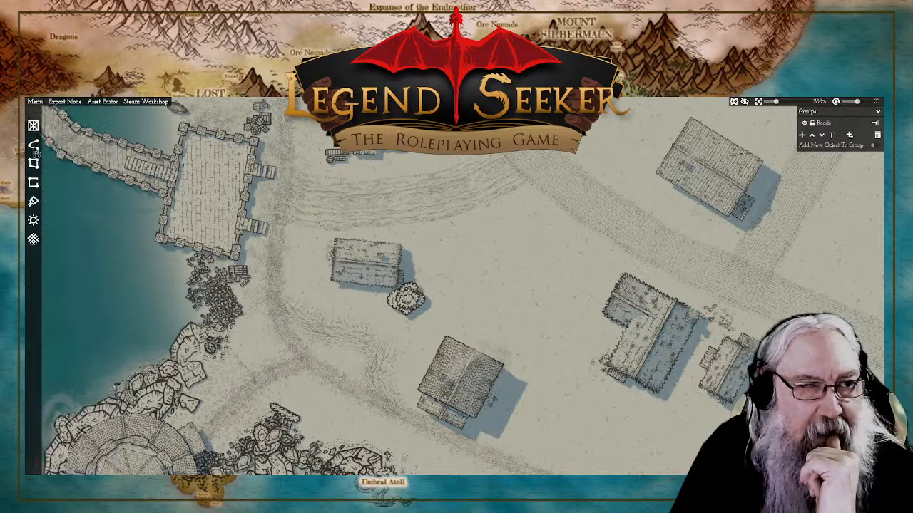
left_click(31, 147)
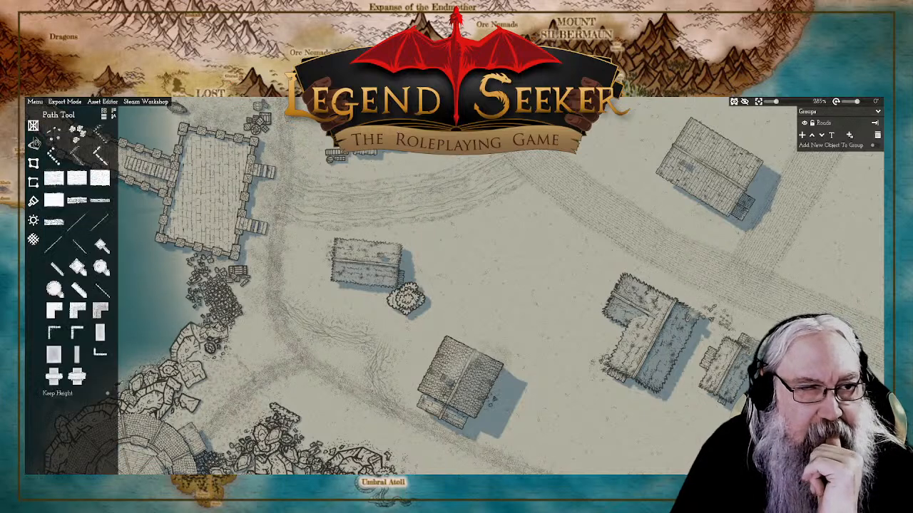
left_click(53, 223)
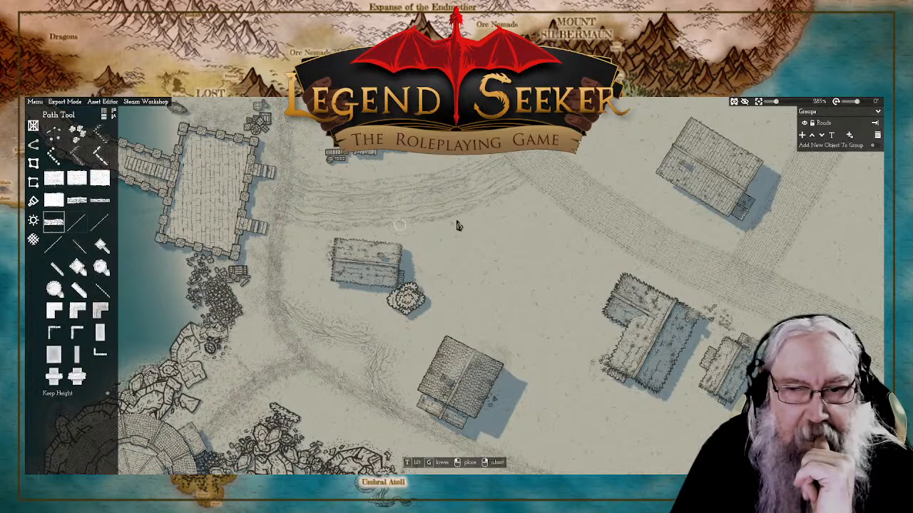
left_click(547, 193)
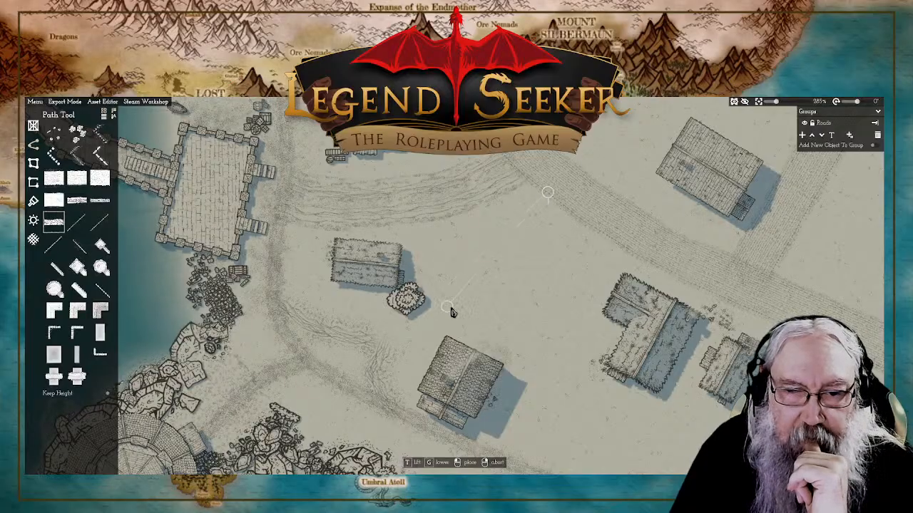
left_click(375, 341)
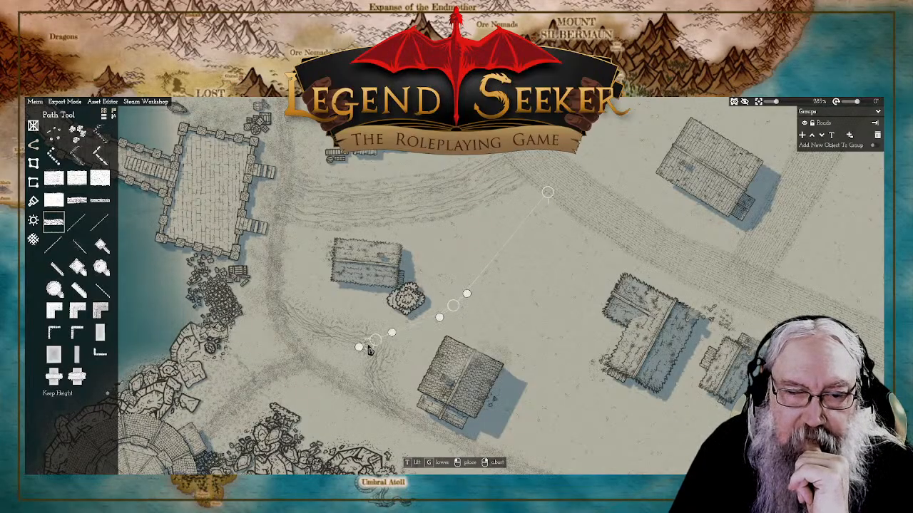
left_click(293, 365)
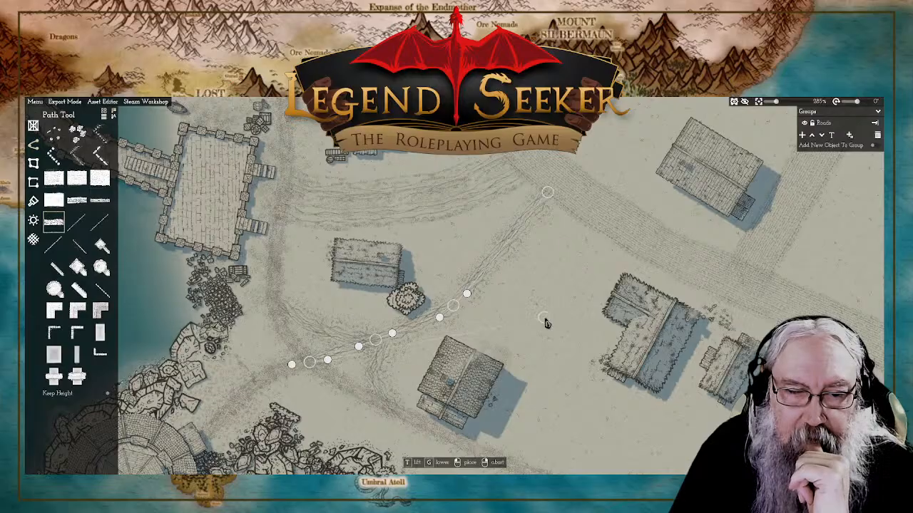
right_click(510, 320)
Step: Delete the trodden footpath between the shoreline path junction and the round tower
left_click_drag(314, 385, 444, 312)
left_click(406, 311)
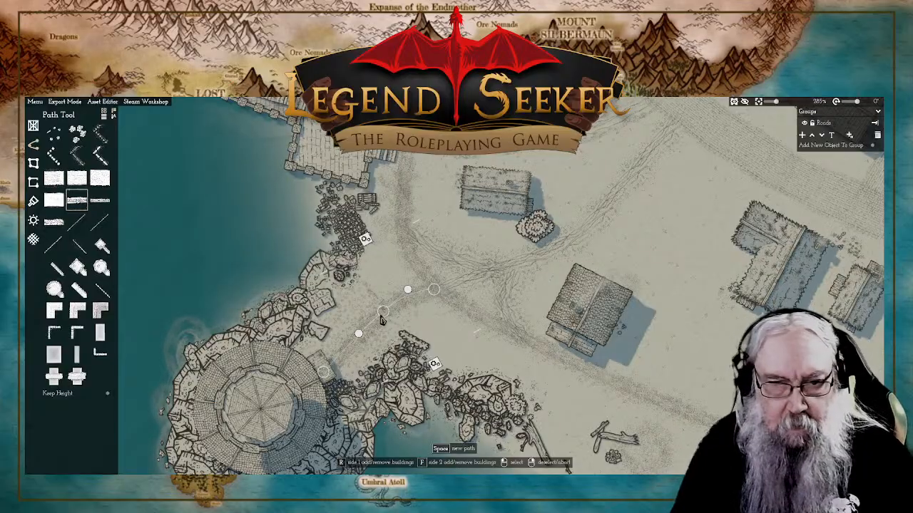
left_click(381, 318)
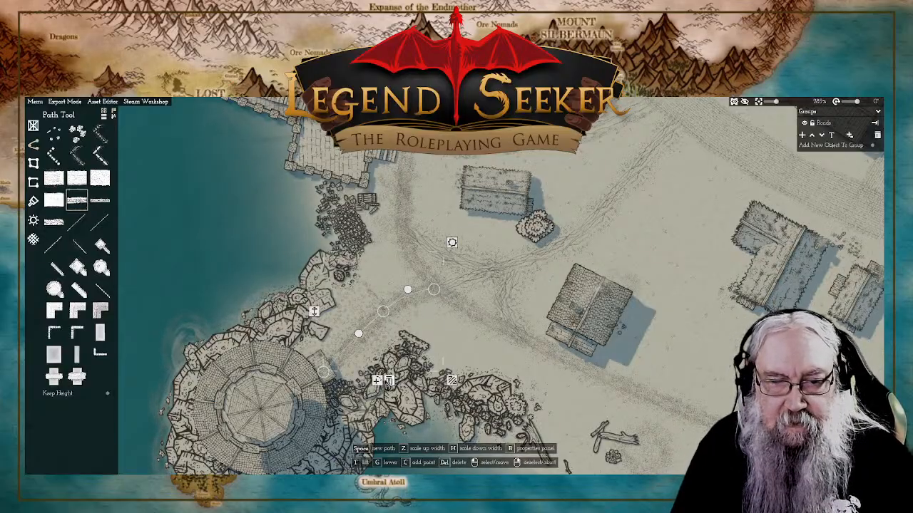
right_click(388, 383)
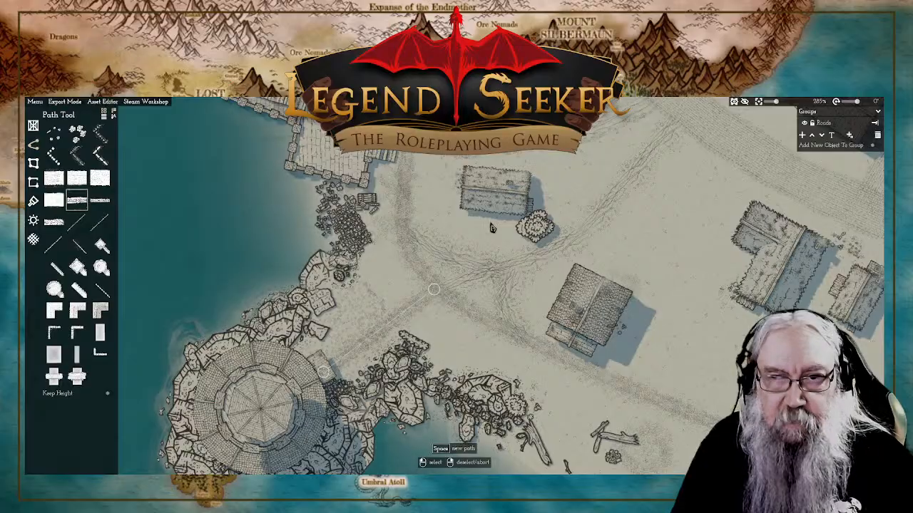
key("ctrl+z")
Step: Draw a straight Paved road from the round tower's entrance to the shoreline path junction
left_click(57, 182)
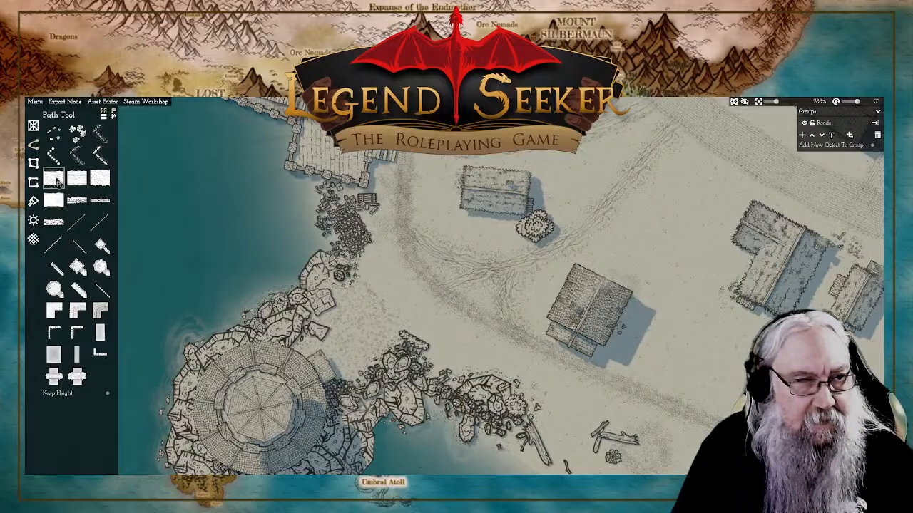
left_click(81, 183)
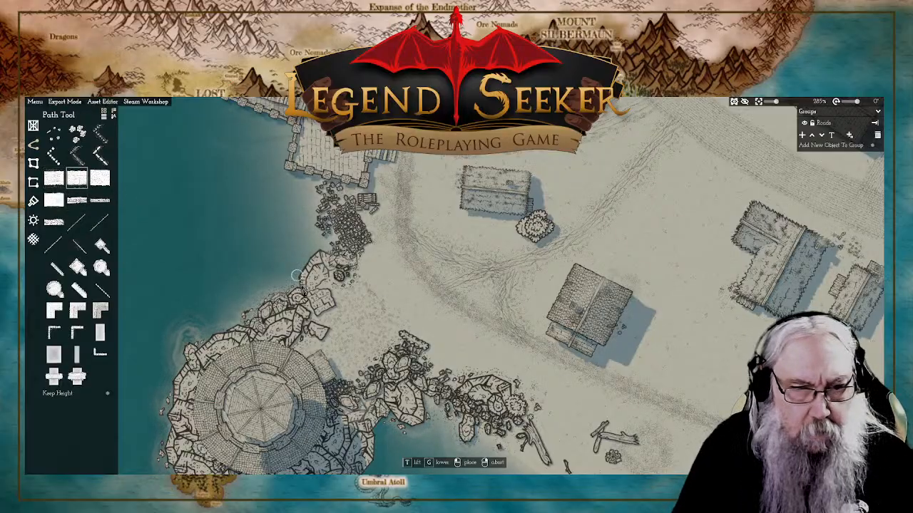
left_click(430, 289)
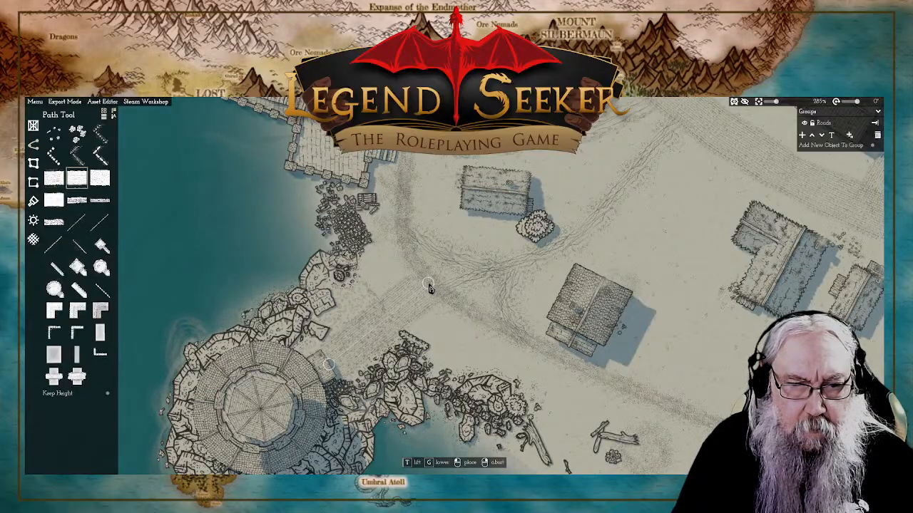
right_click(429, 287)
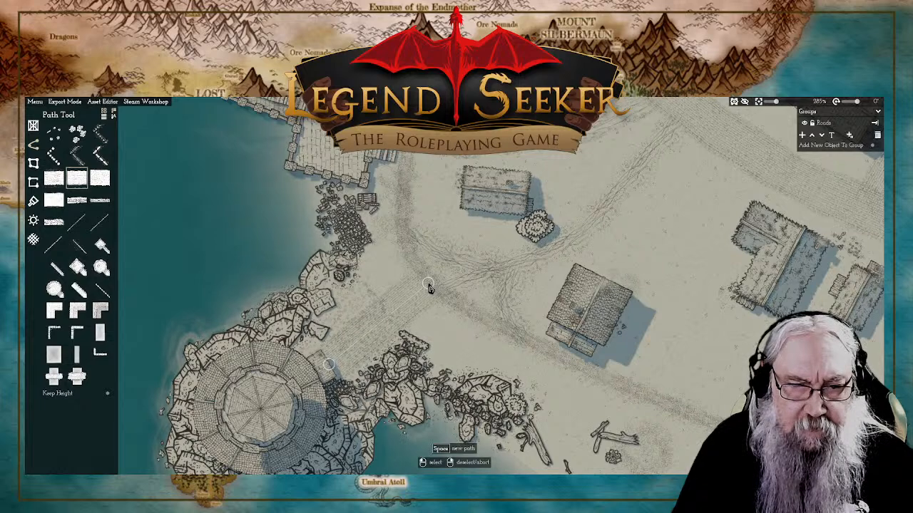
Step: Examine how the paved tower road's ends meet the round tower and the shoreline path, close up and in the wider map
left_click(428, 287)
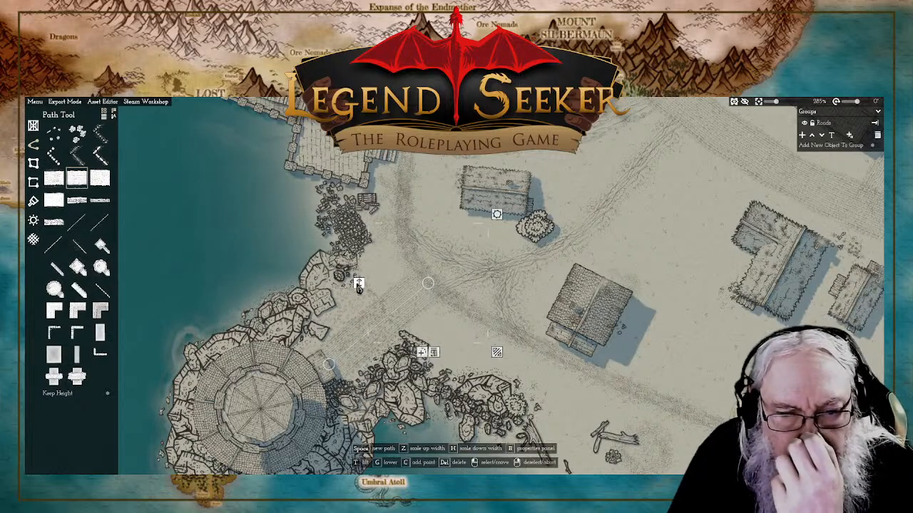
left_click_drag(444, 210, 395, 251)
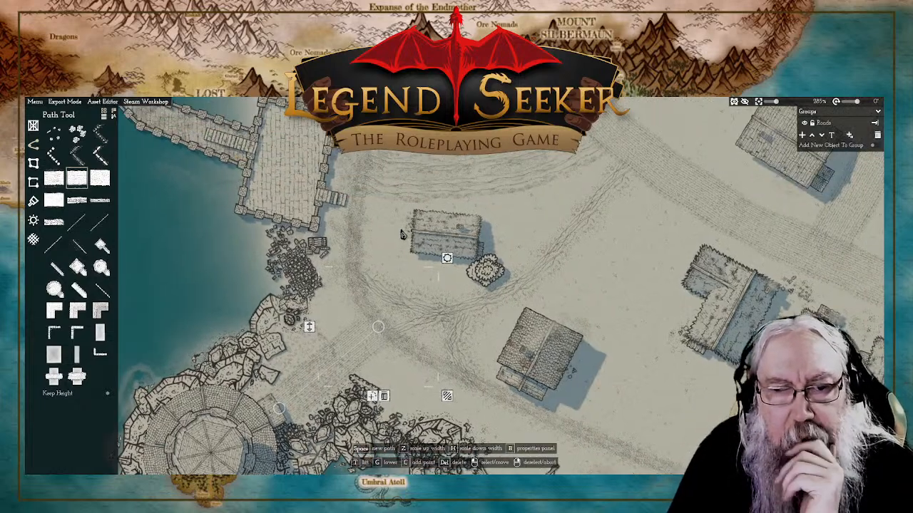
scroll(395, 246, "down", 3)
scroll(386, 255, "up", 2)
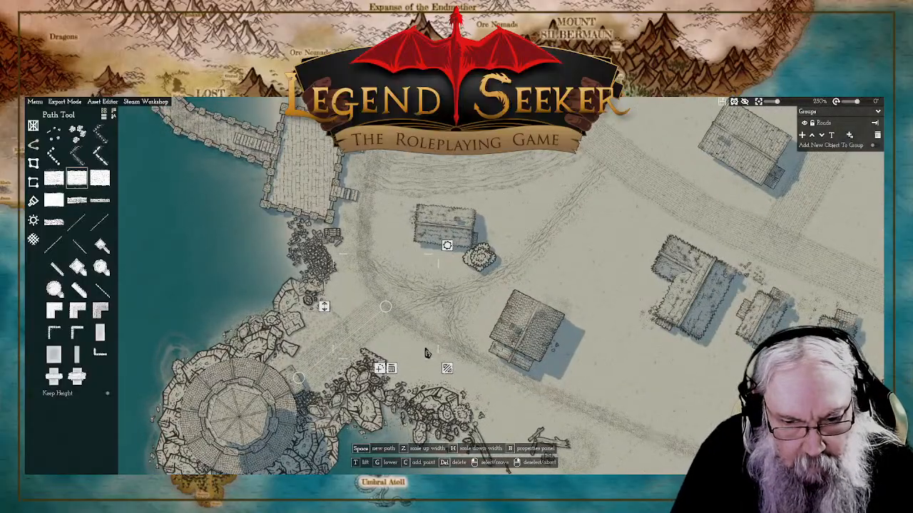
key("b")
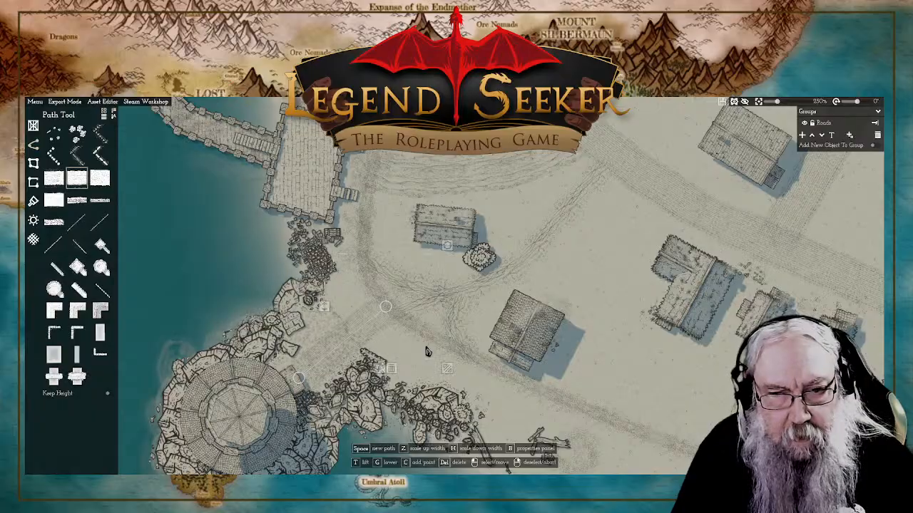
key("b")
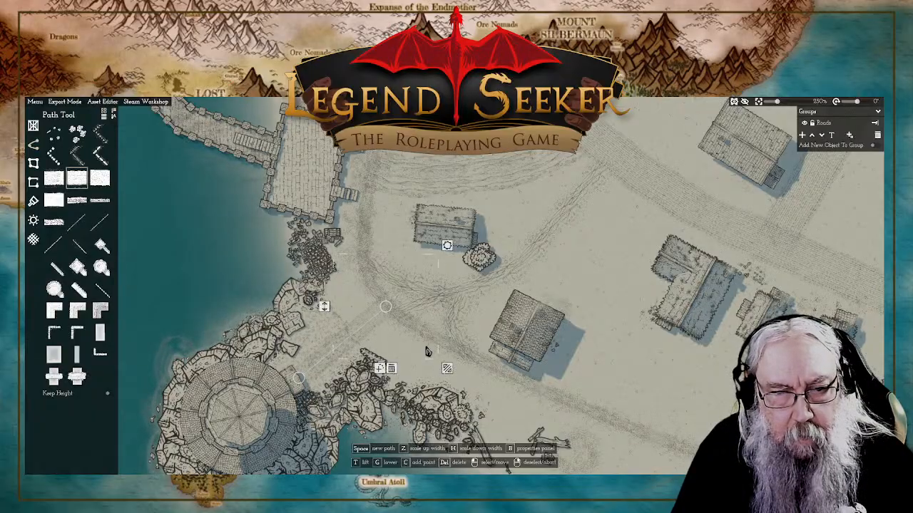
scroll(369, 355, "up", 7)
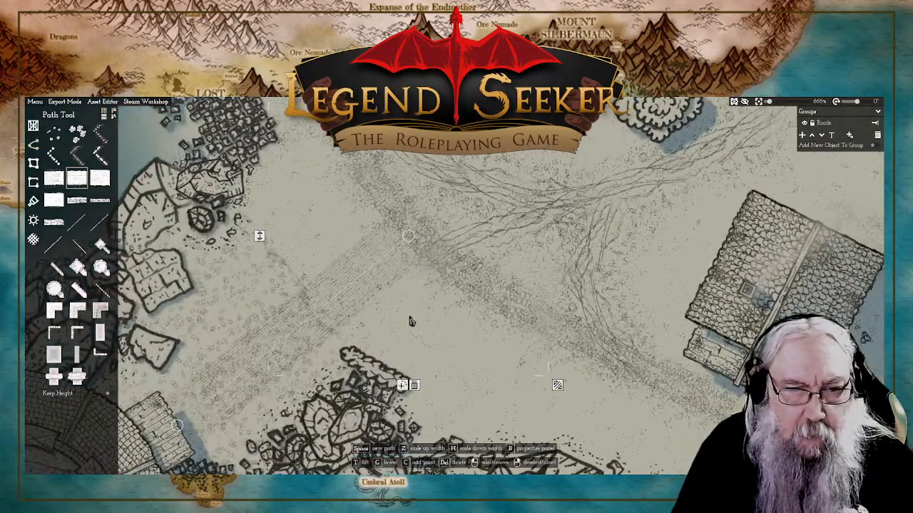
scroll(400, 324, "down", 6)
left_click(303, 368)
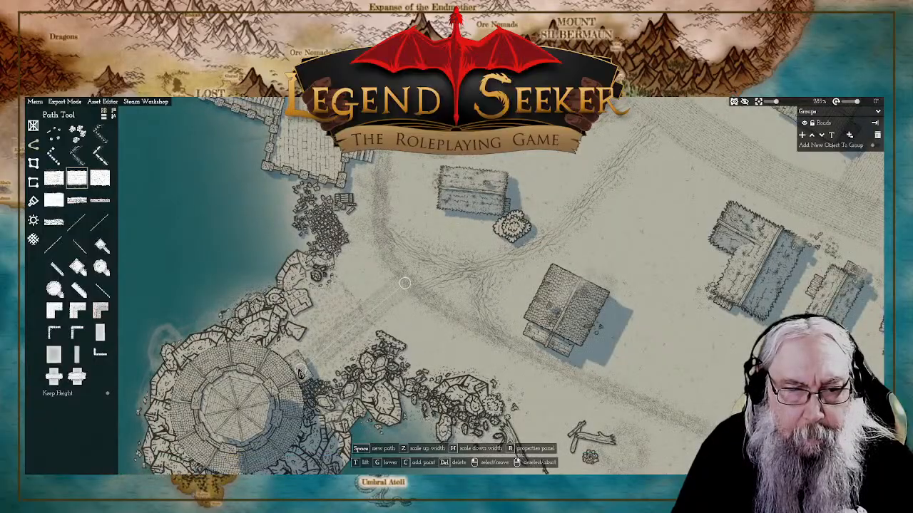
right_click(429, 332)
left_click(430, 333)
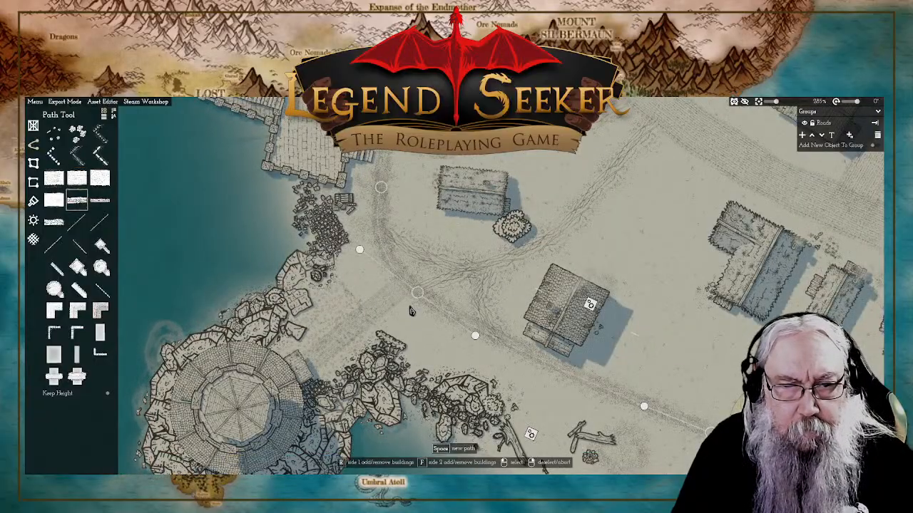
right_click(640, 205)
scroll(443, 261, "down", 5)
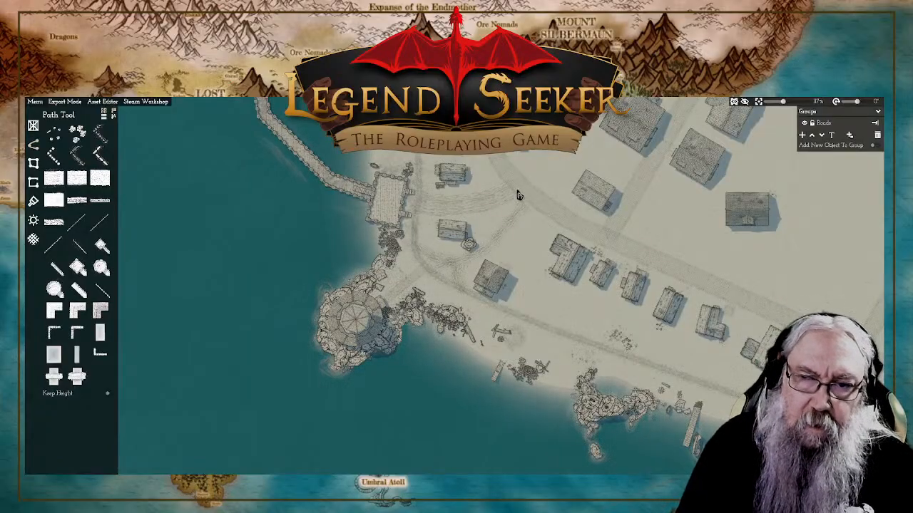
scroll(506, 207, "up", 3)
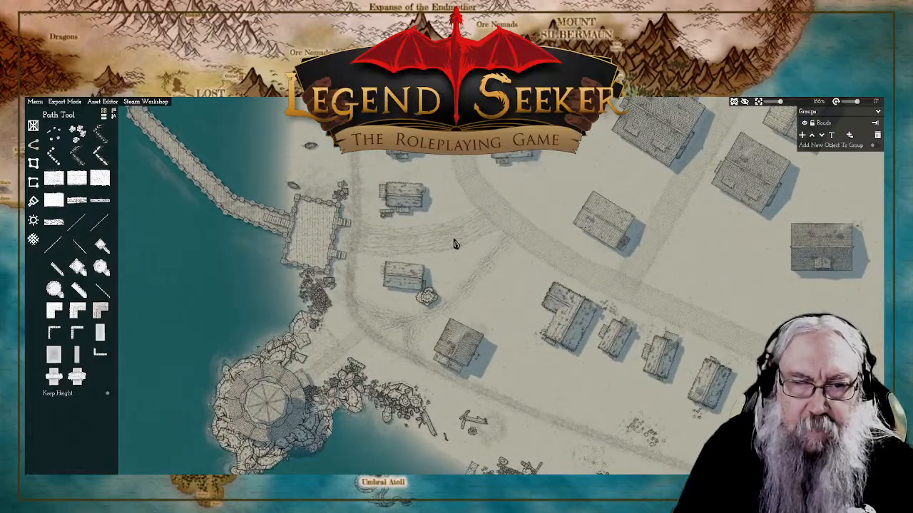
Step: Try to reshape the wide rutted path between the stone pier platform and the main road by shifting its end and middle points
left_click(429, 244)
left_click_drag(448, 239, 473, 199)
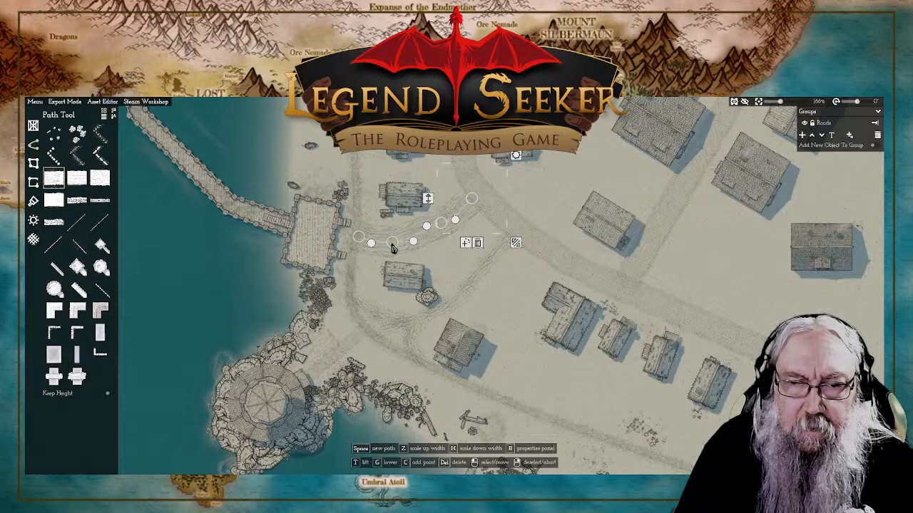
left_click_drag(393, 245, 397, 243)
left_click(447, 225)
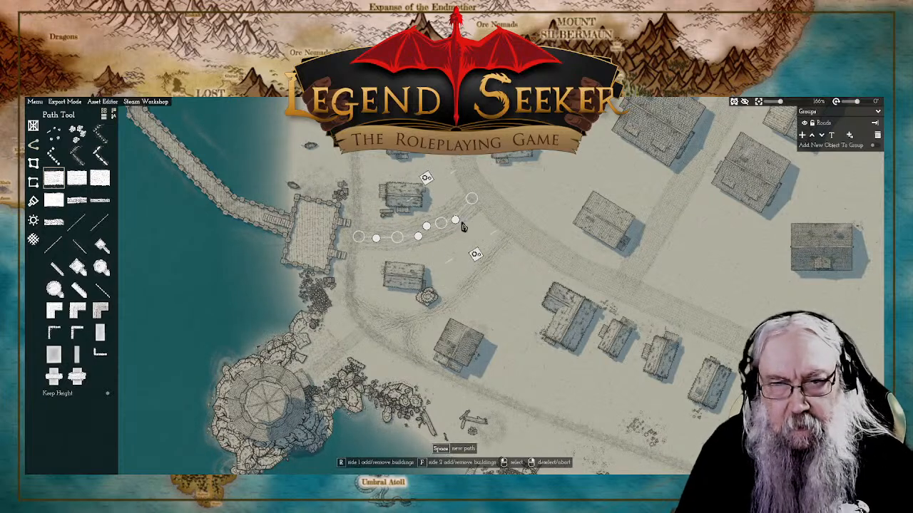
Step: Delete the wide rutted path that runs between the stone pier platform and the main road
left_click(472, 200)
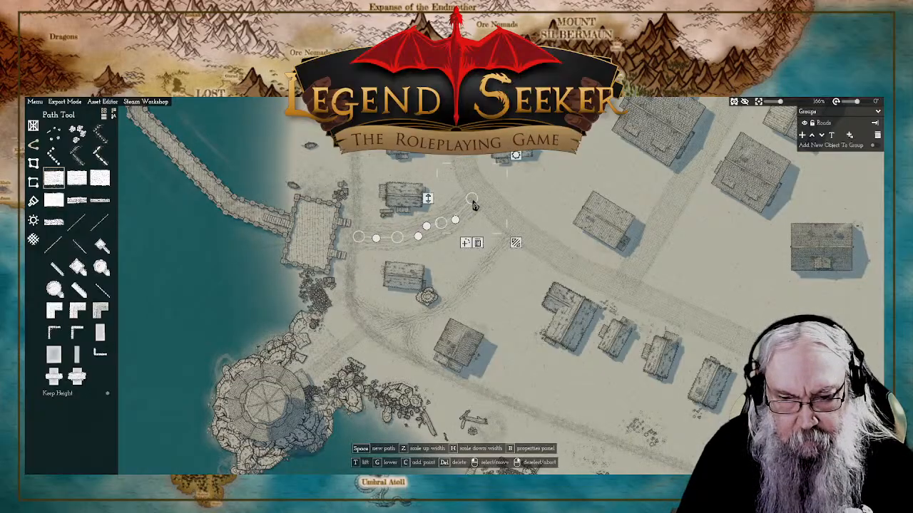
key("c")
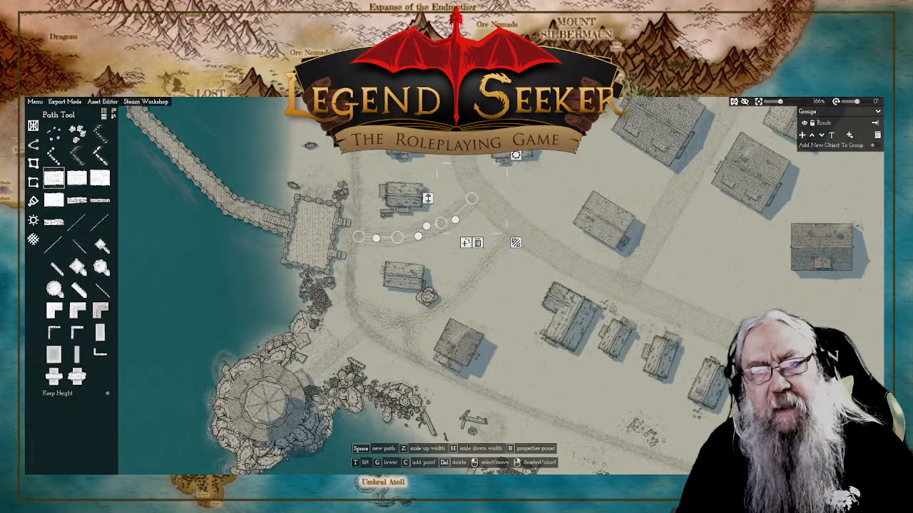
key("Delete")
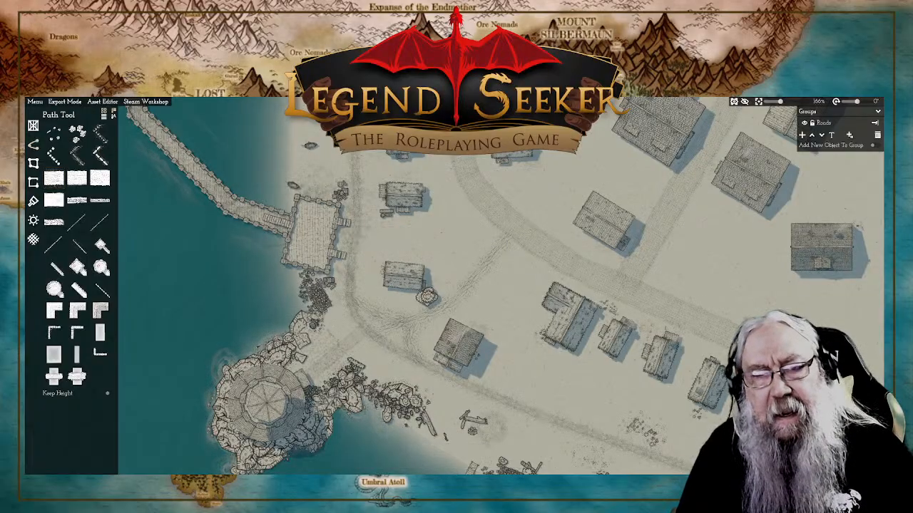
Step: Draw a straight Paved road from the shoreline path beside the pier platform eastward to the main road
left_click(80, 182)
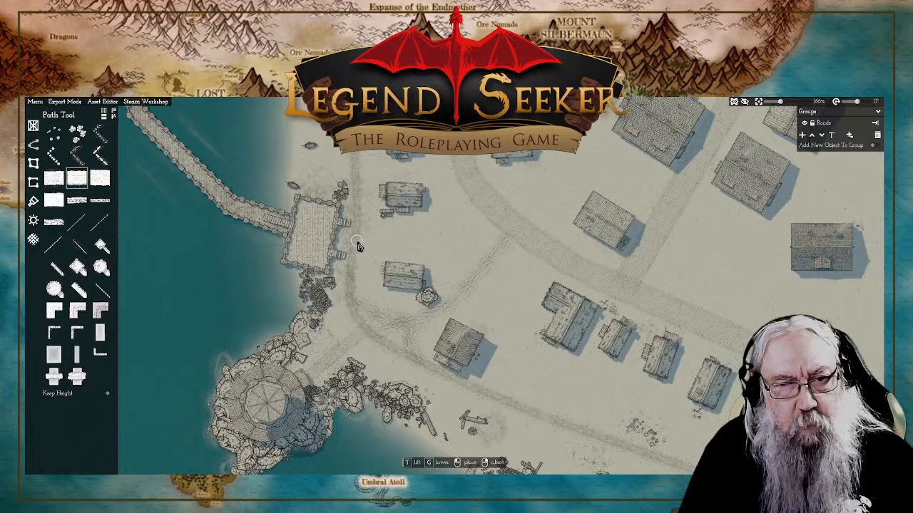
left_click(356, 242)
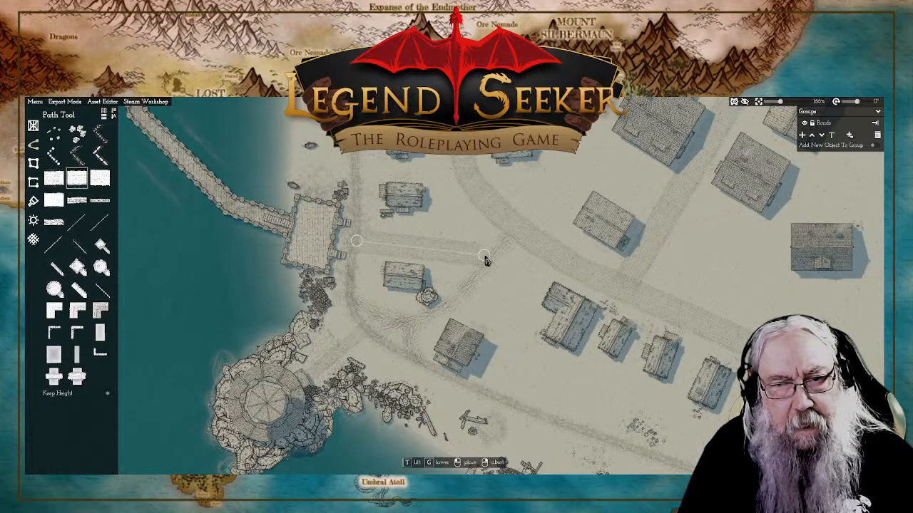
right_click(568, 264)
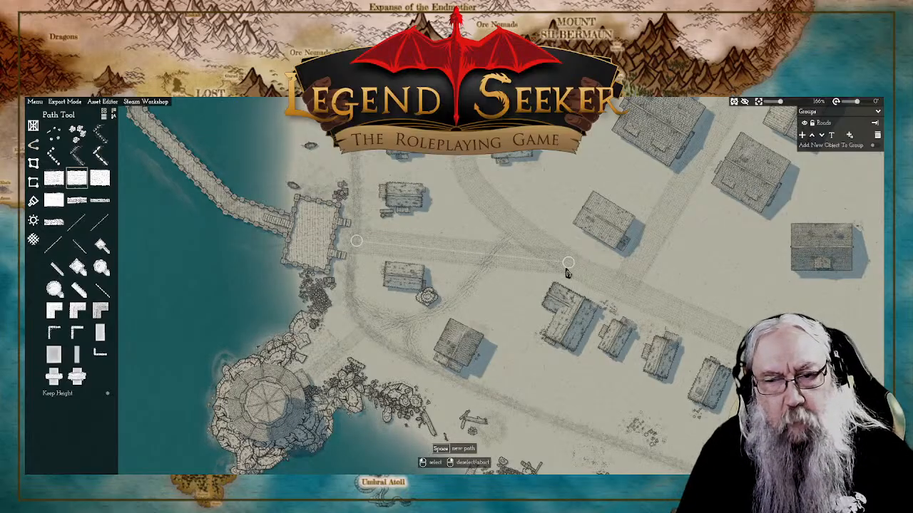
Step: Shorten the new paved pier road by pulling its eastern end back to just past the house beside the round bush
left_click_drag(568, 263, 451, 262)
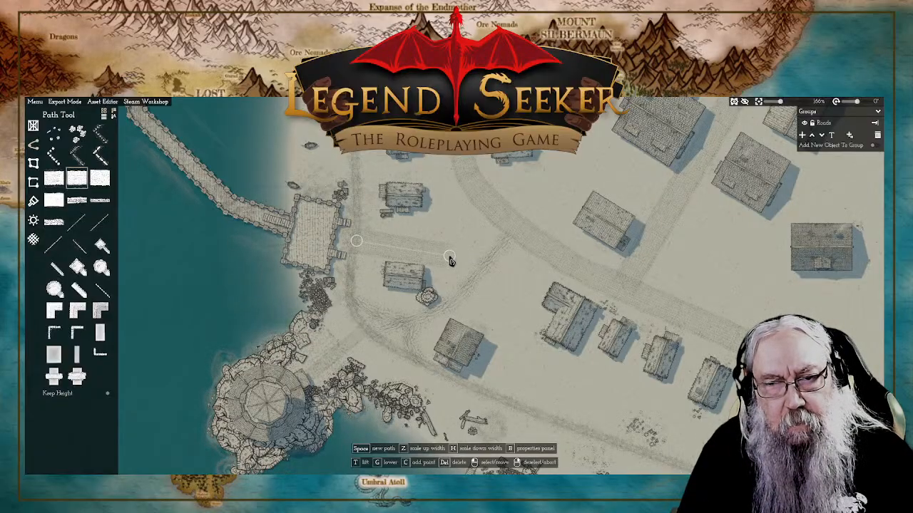
left_click_drag(450, 261, 452, 260)
left_click(451, 259)
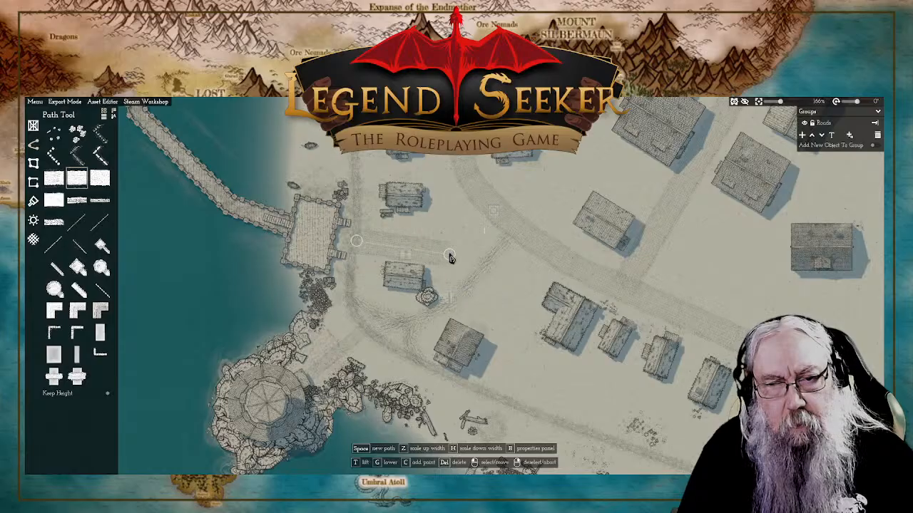
right_click(500, 269)
scroll(460, 261, "up", 3)
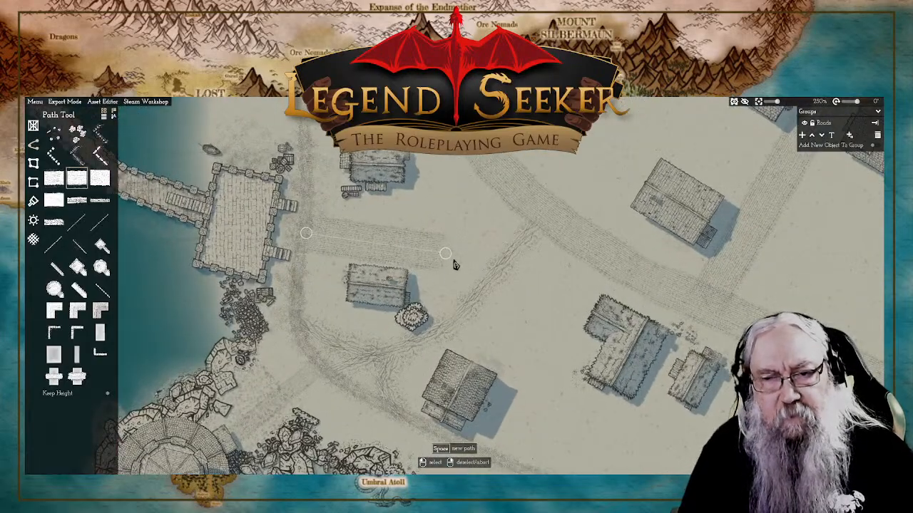
right_click(443, 195)
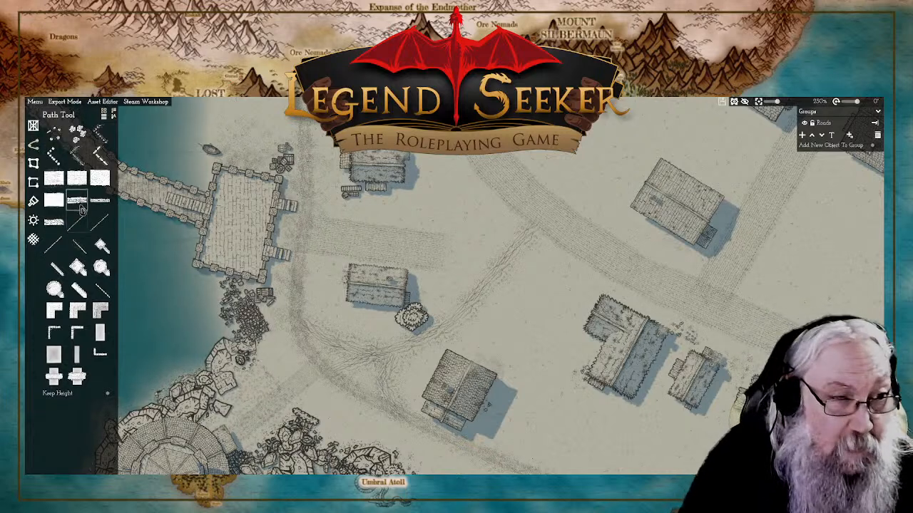
Step: Draw a straight, wide rutted path from the eastern end of the paved pier road to the edge of the main road
mouse_move(72, 182)
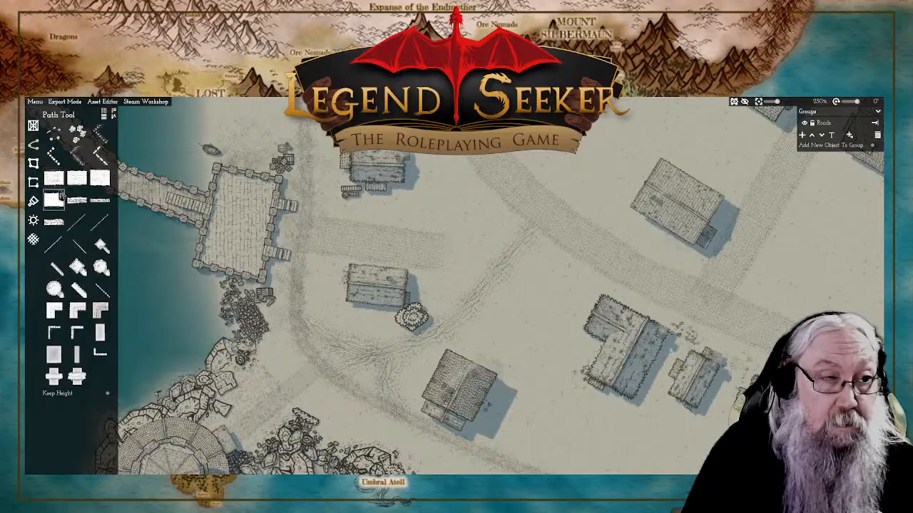
left_click(61, 193)
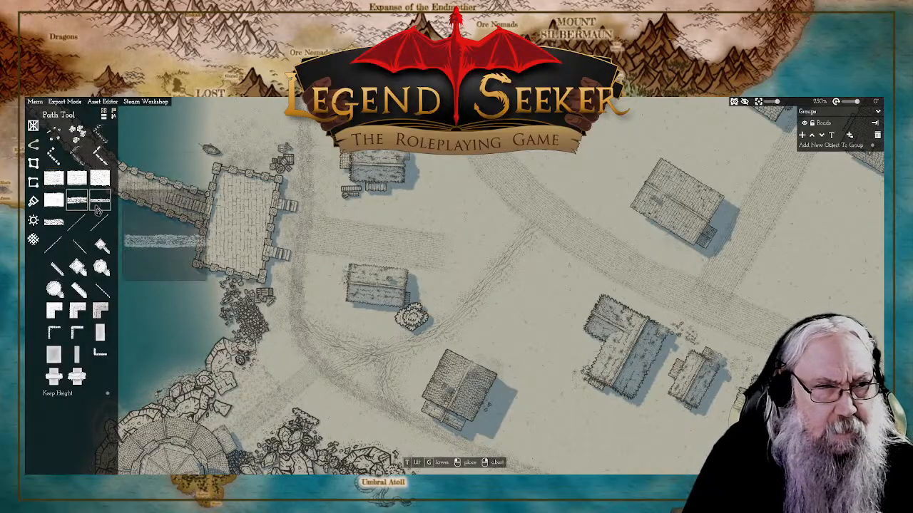
mouse_move(49, 230)
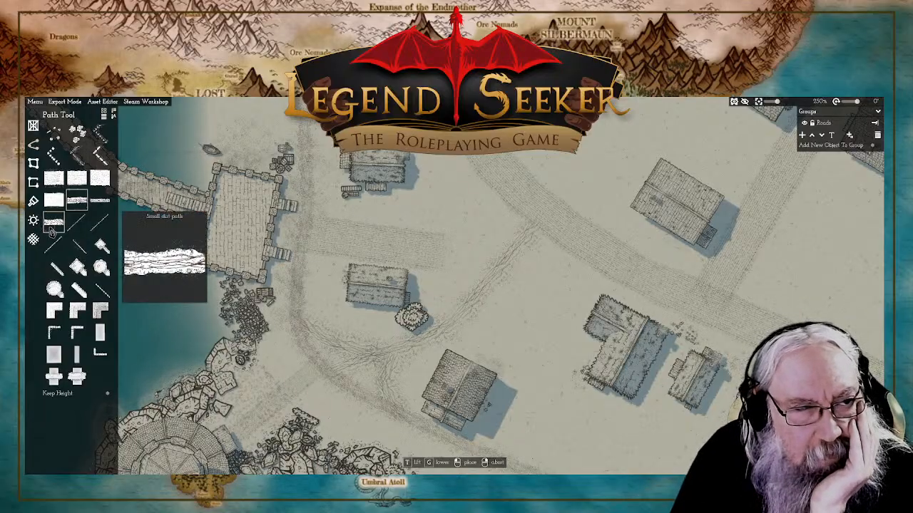
left_click(53, 178)
left_click(440, 255)
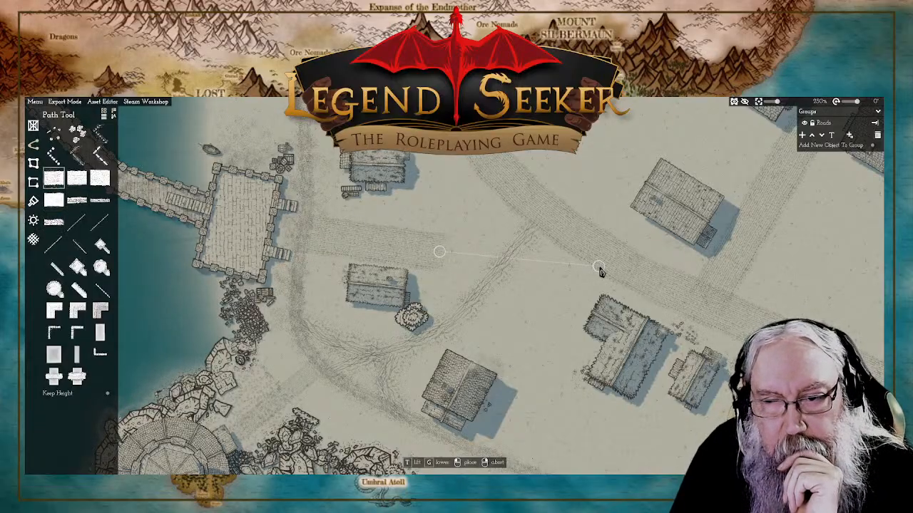
left_click(599, 270)
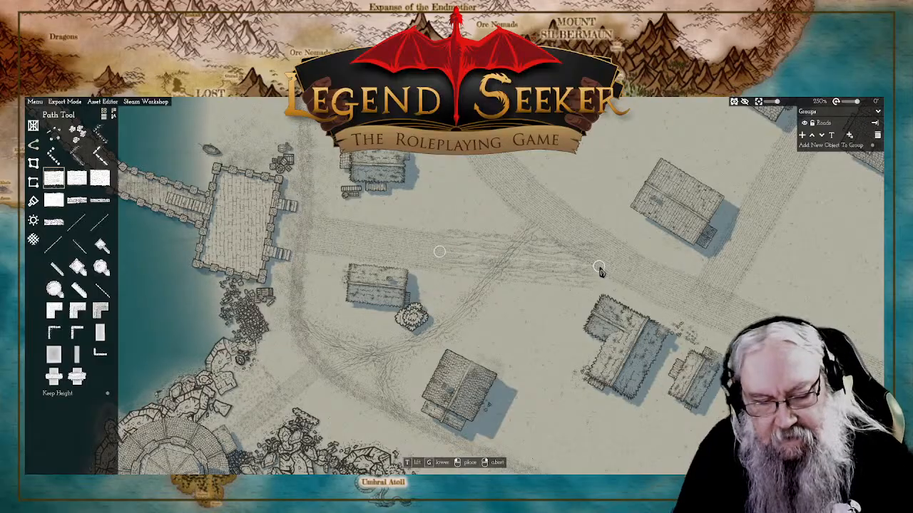
right_click(602, 271)
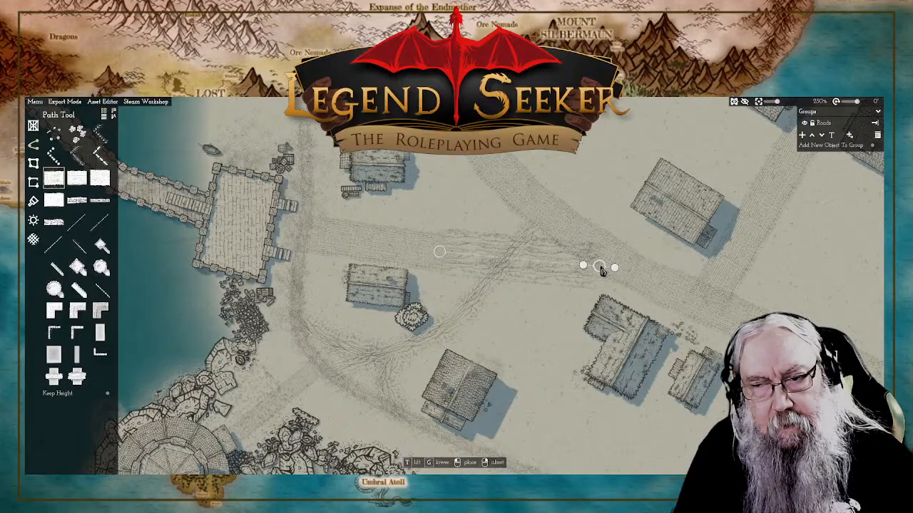
Step: Extend the new rutted path's eastern end onto the main road, narrowing the path toward that junction
left_click(602, 271)
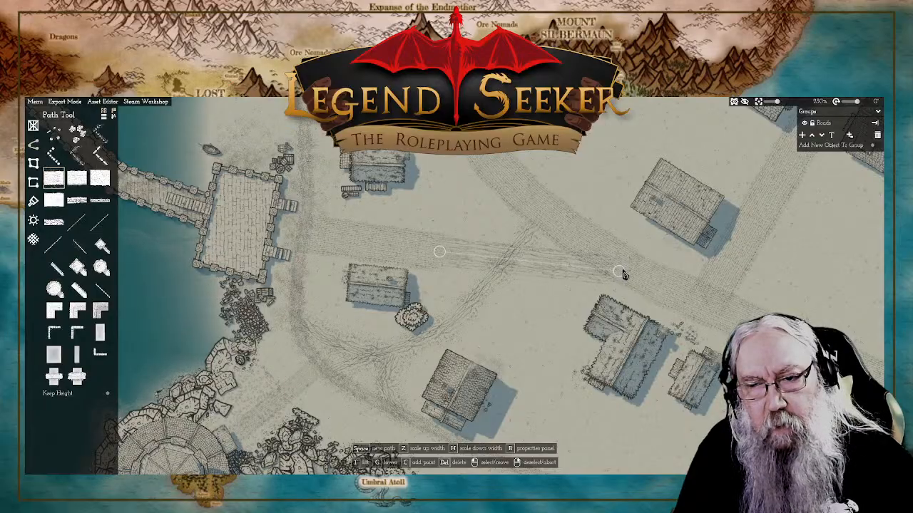
left_click(620, 272)
right_click(589, 189)
Step: Place a small cluster of debris objects on the northern edge of the pier road where paving meets the rutted path
scroll(583, 194, "down", 6)
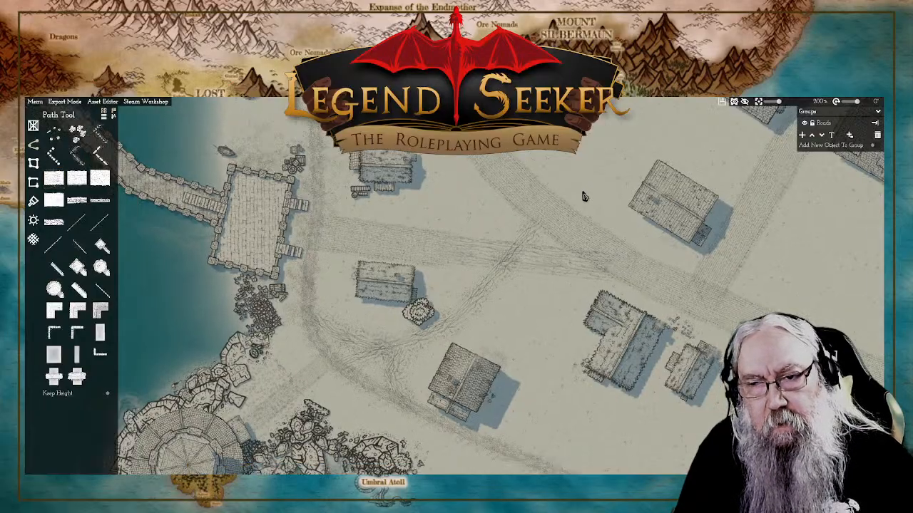
scroll(579, 183, "up", 4)
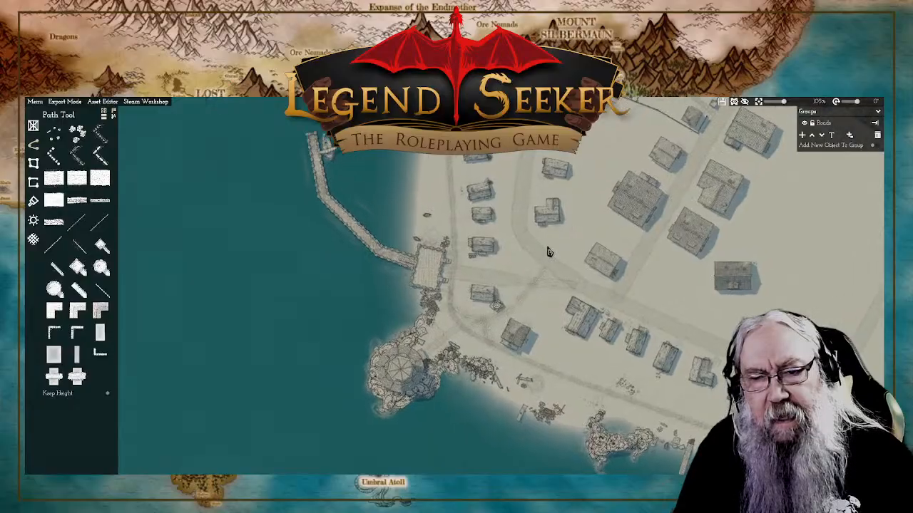
scroll(514, 301, "up", 2)
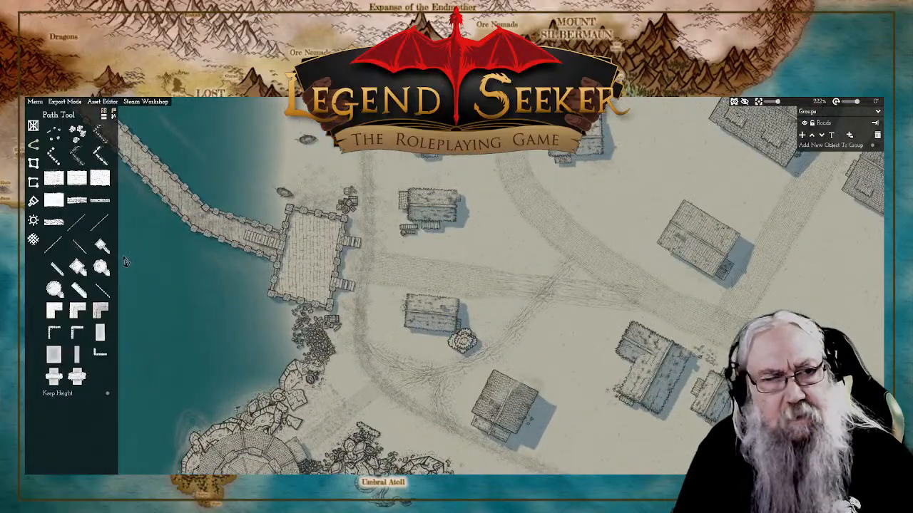
left_click(33, 146)
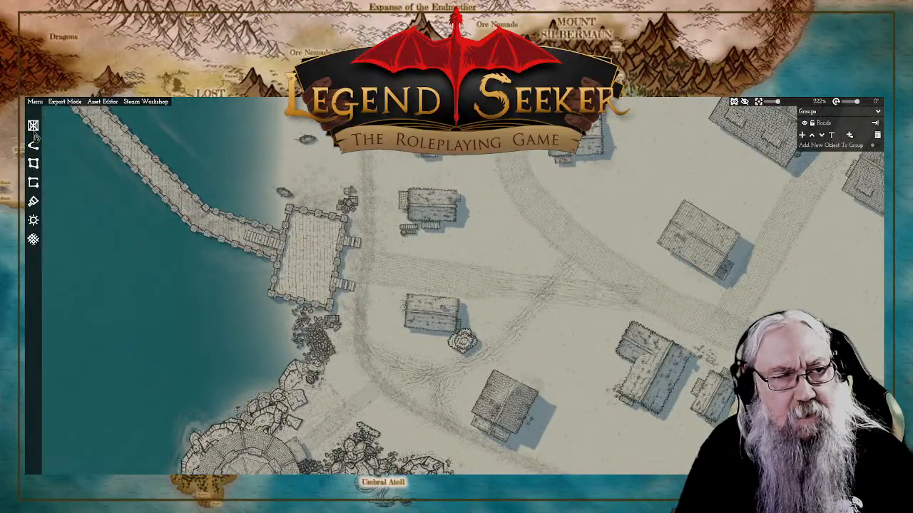
left_click(100, 251)
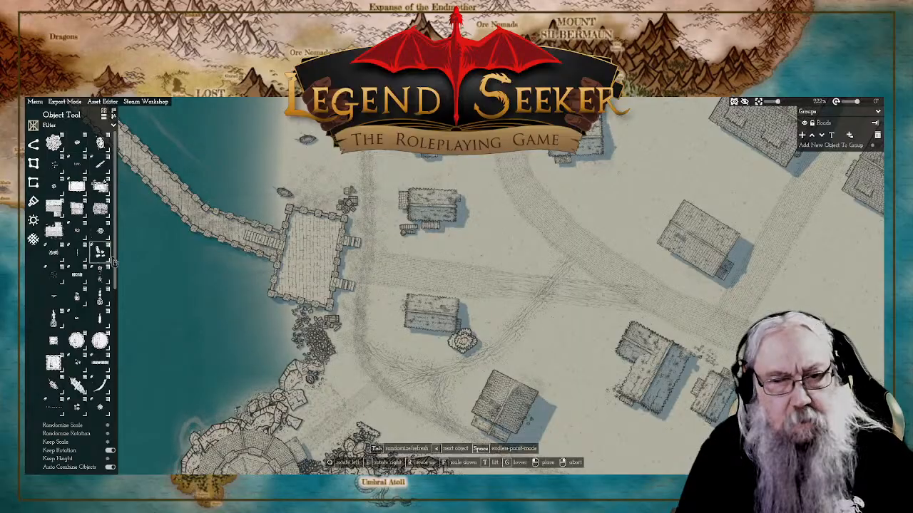
scroll(534, 275, "up", 4)
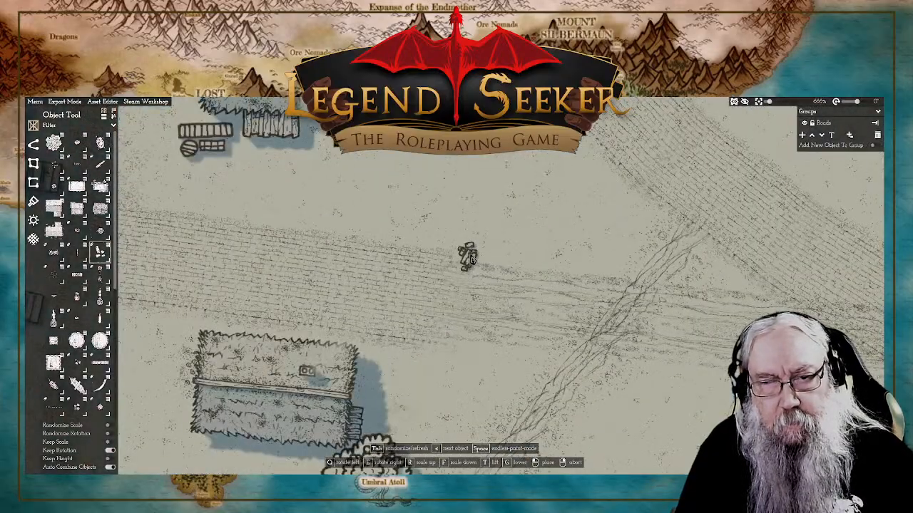
left_click_drag(484, 261, 499, 244)
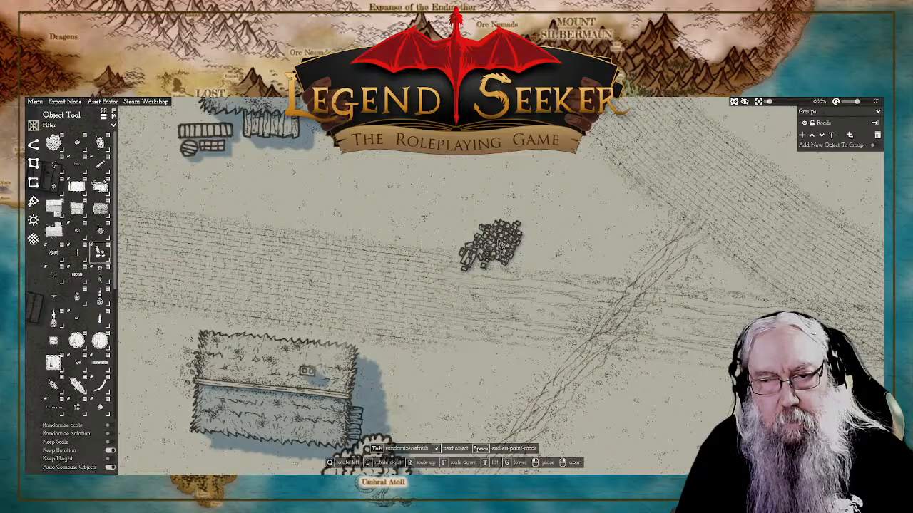
right_click(527, 244)
left_click(500, 244)
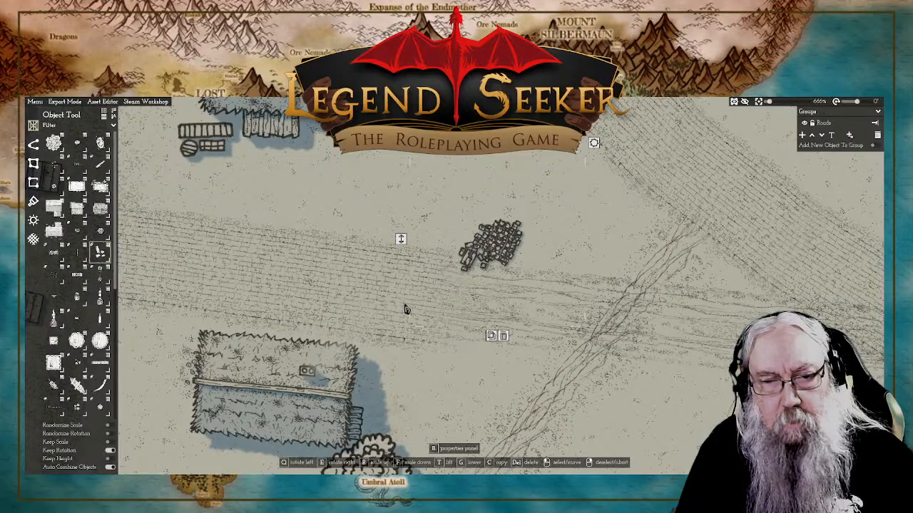
right_click(405, 246)
left_click(491, 268)
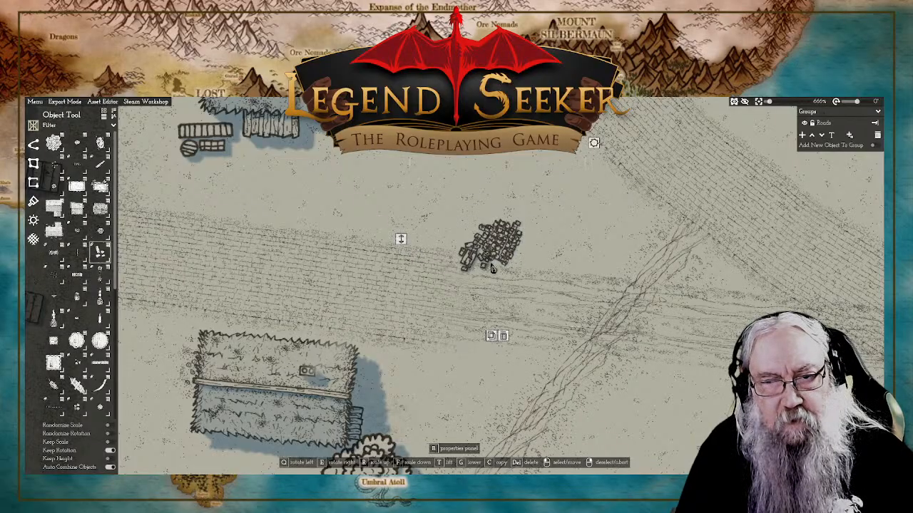
right_click(465, 262)
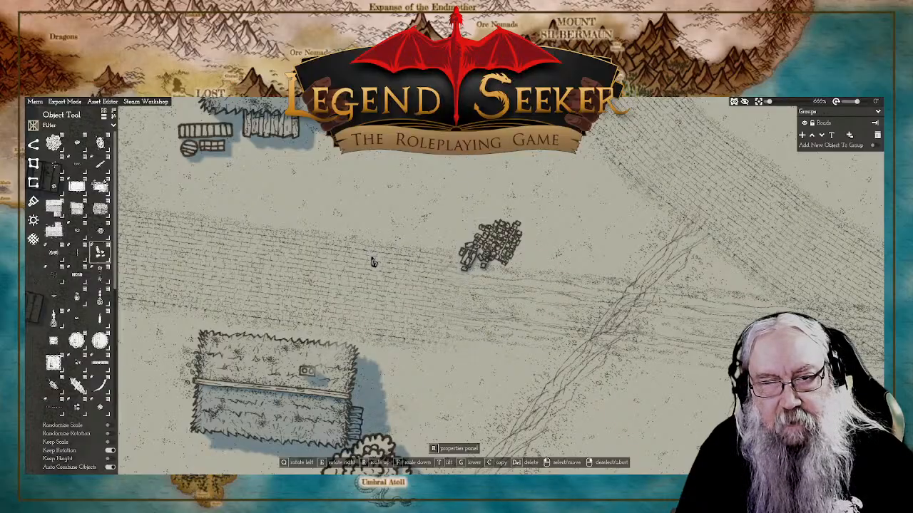
Step: Move the diagonal footpath's upper end to the pier road junction on the main road and shift its middle point eastward between the houses
scroll(563, 246, "down", 5)
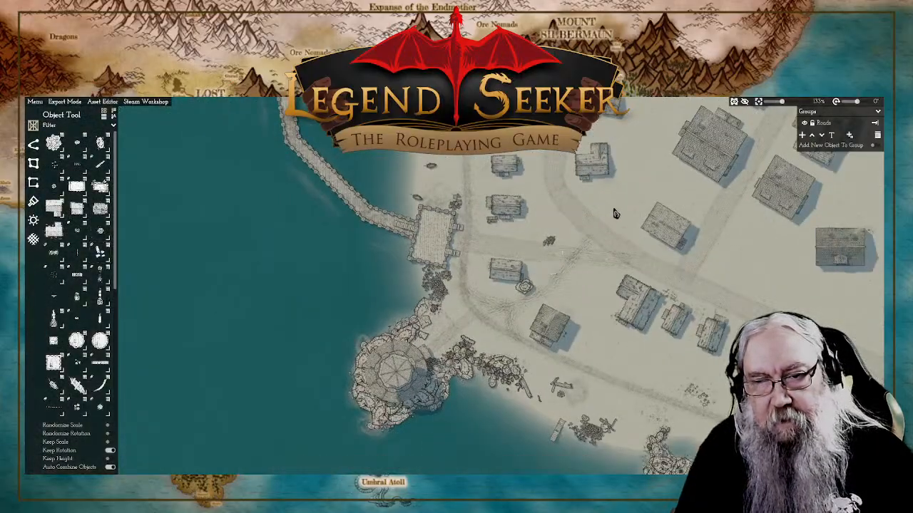
scroll(614, 211, "up", 2)
scroll(607, 218, "up", 2)
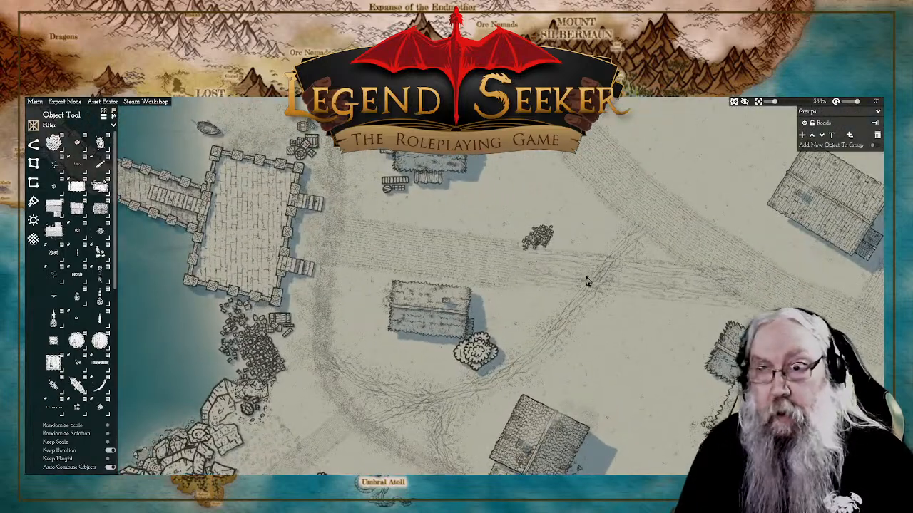
left_click(630, 258)
left_click_drag(642, 231, 706, 303)
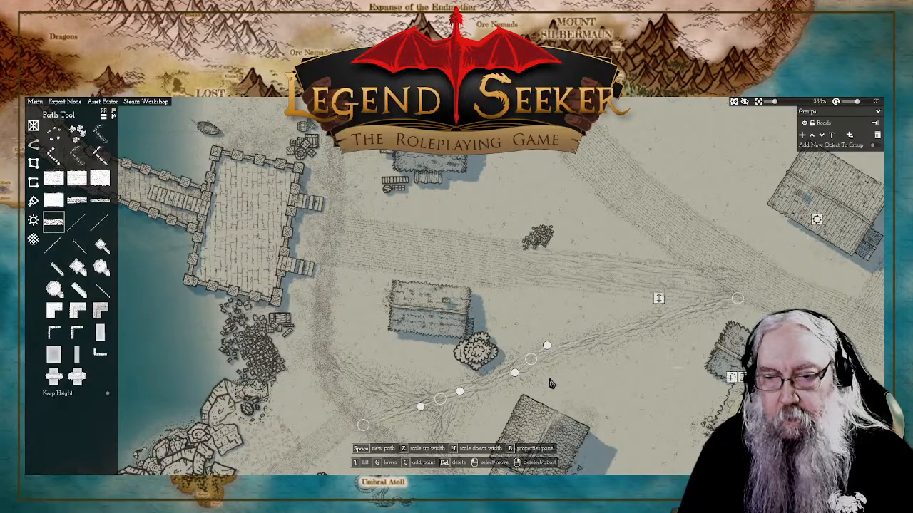
left_click_drag(531, 359, 572, 357)
left_click_drag(440, 400, 440, 399)
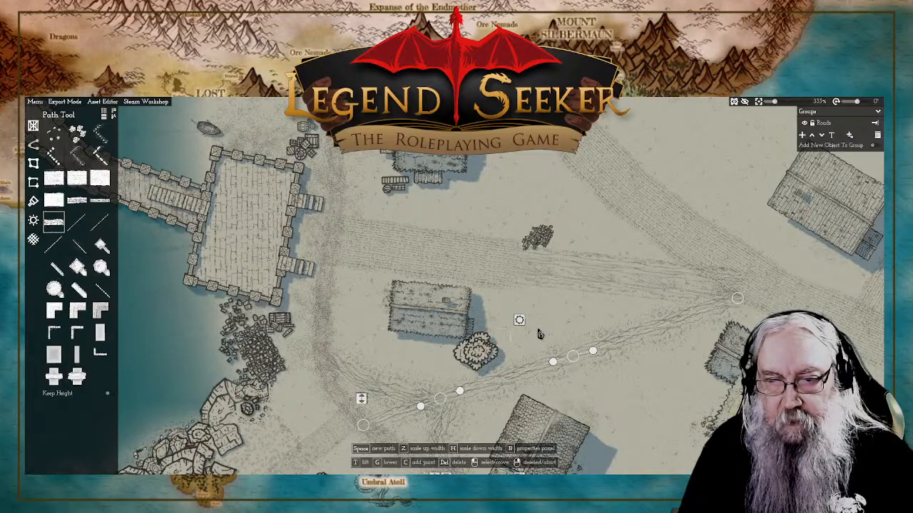
right_click(567, 312)
Step: Pull the eastern end of the rutted pier path slightly further into the main road where the footpath joins
scroll(527, 311, "down", 5)
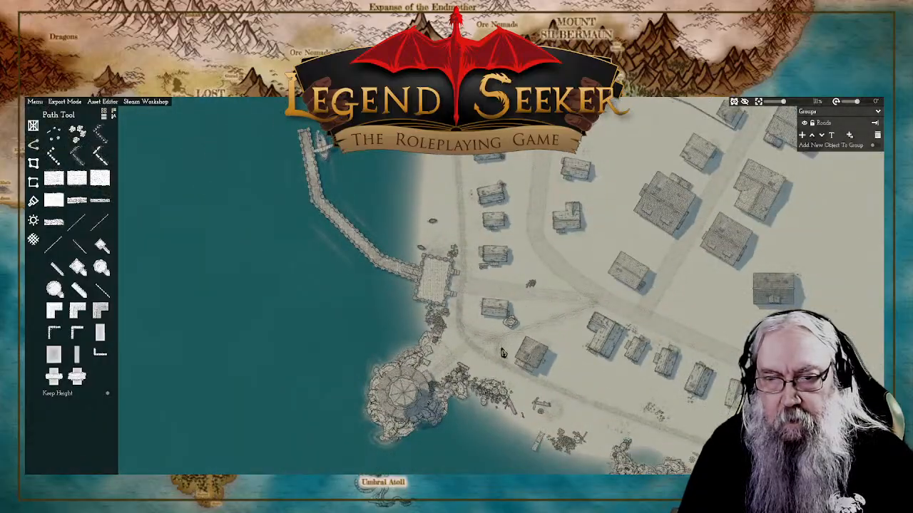
scroll(502, 353, "up", 3)
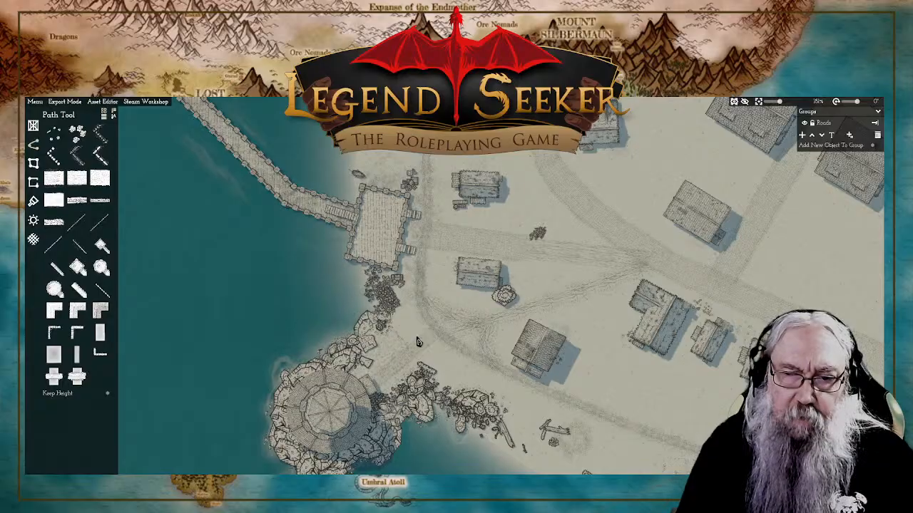
scroll(472, 324, "up", 4)
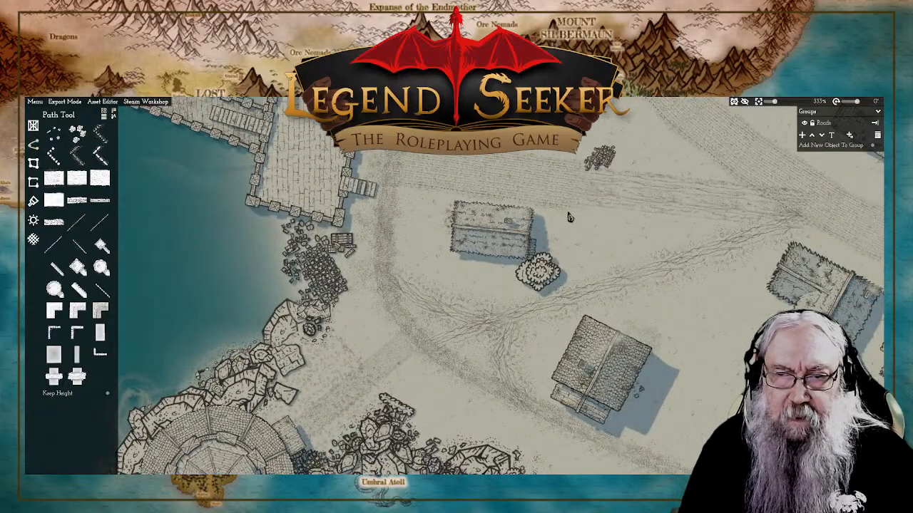
scroll(561, 209, "down", 4)
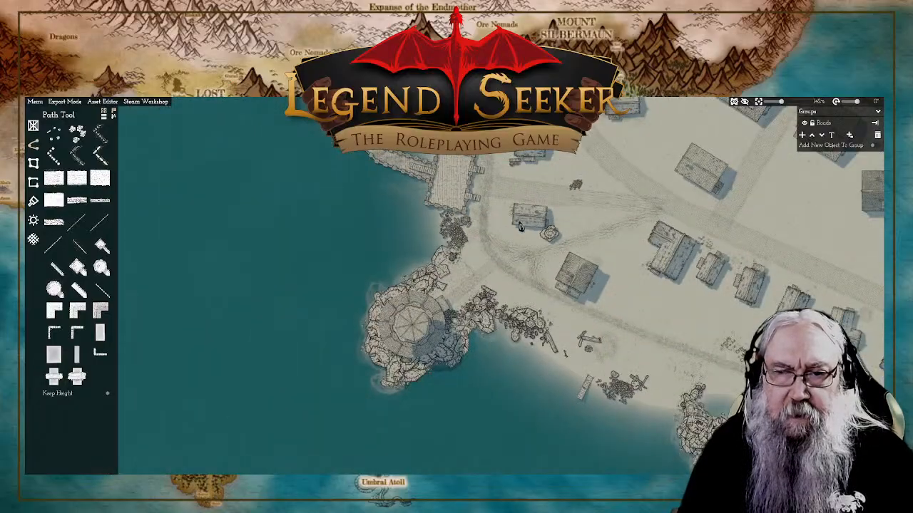
scroll(563, 206, "up", 1)
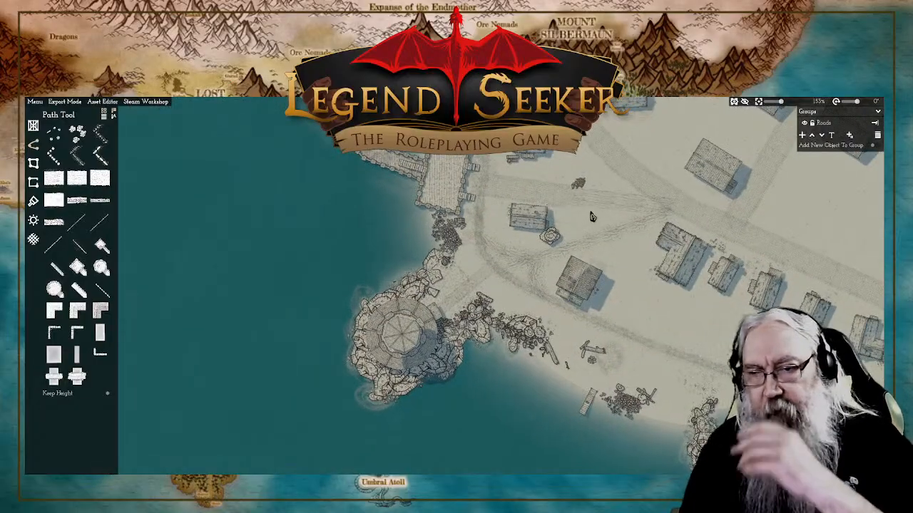
left_click_drag(645, 211, 525, 256)
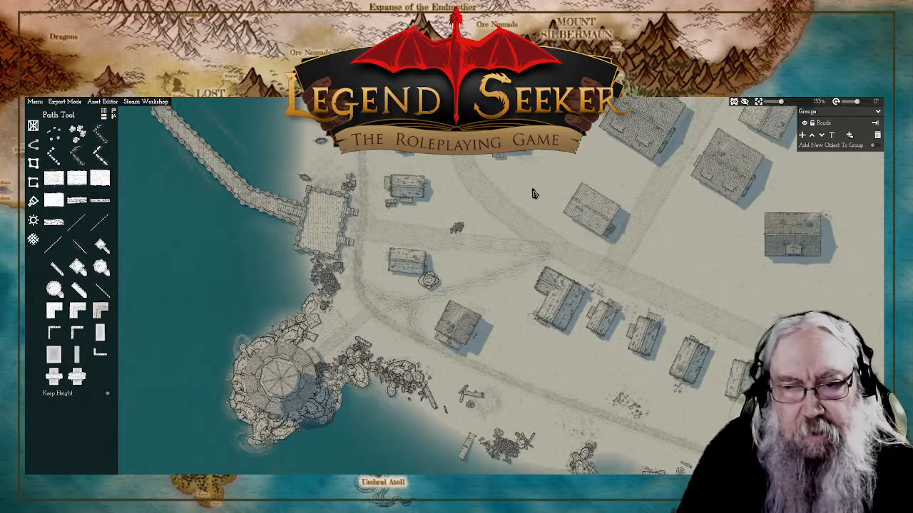
scroll(539, 256, "up", 3)
left_click(555, 265)
left_click_drag(557, 265, 572, 269)
left_click(530, 260)
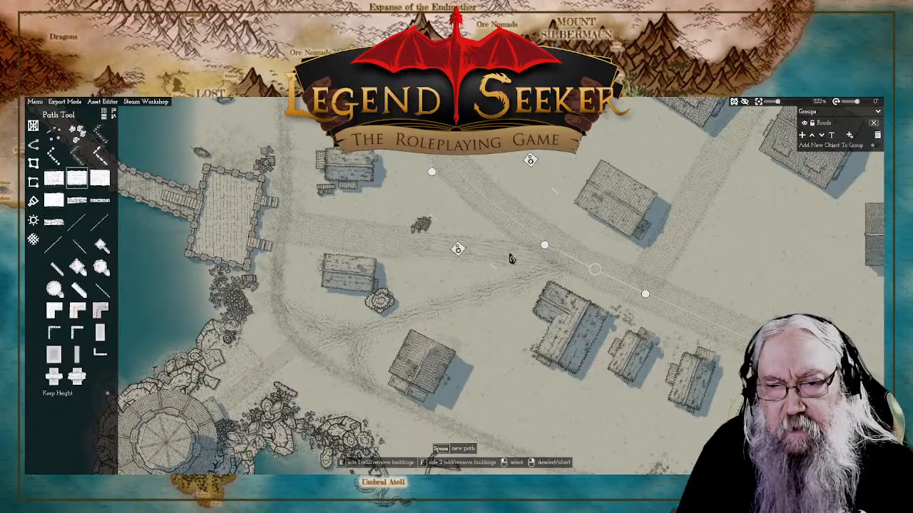
left_click(500, 258)
left_click_drag(565, 261, 574, 263)
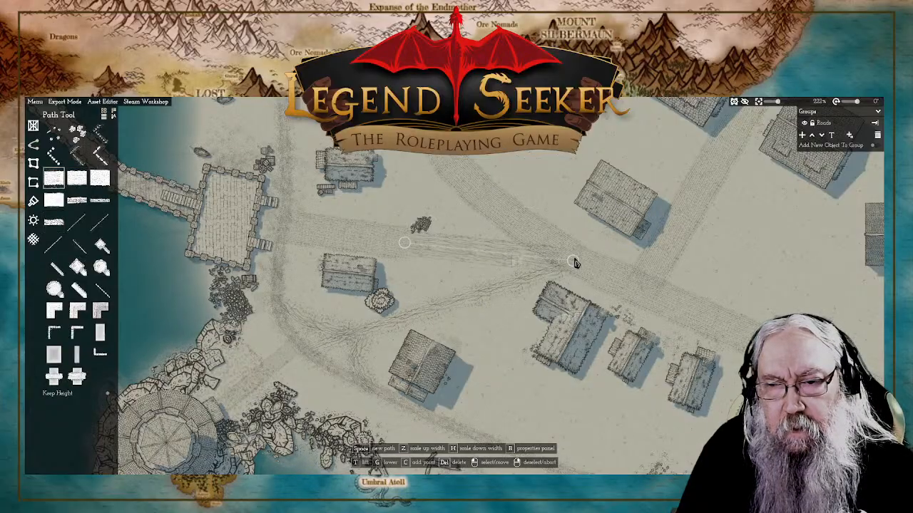
right_click(540, 162)
left_click(519, 272)
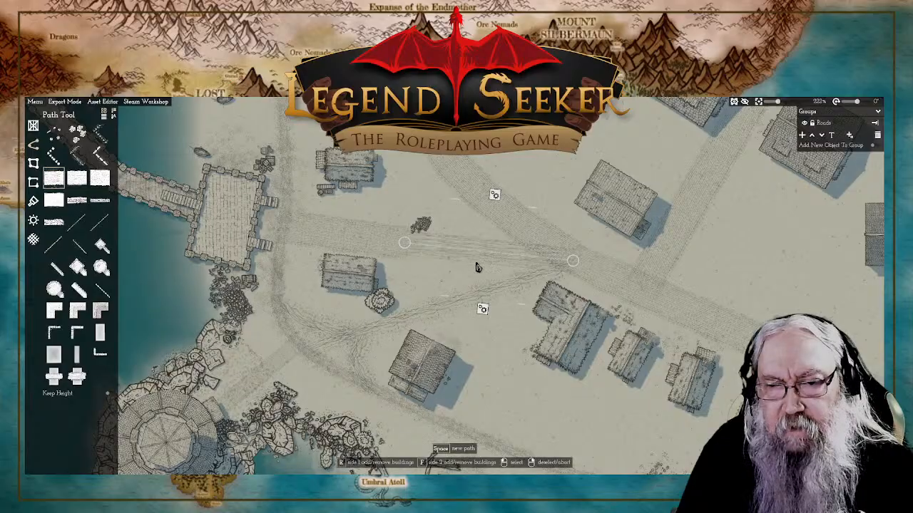
left_click(573, 265)
left_click(517, 262)
left_click(518, 264)
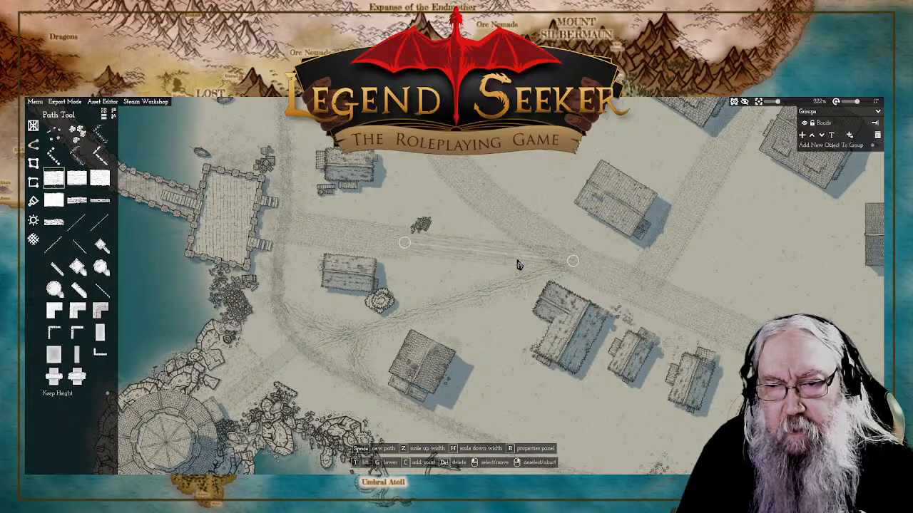
right_click(518, 265)
Step: Reshape the short footpath branch west of the lone house so it runs from the fork down to the shoreline path
scroll(554, 175, "down", 5)
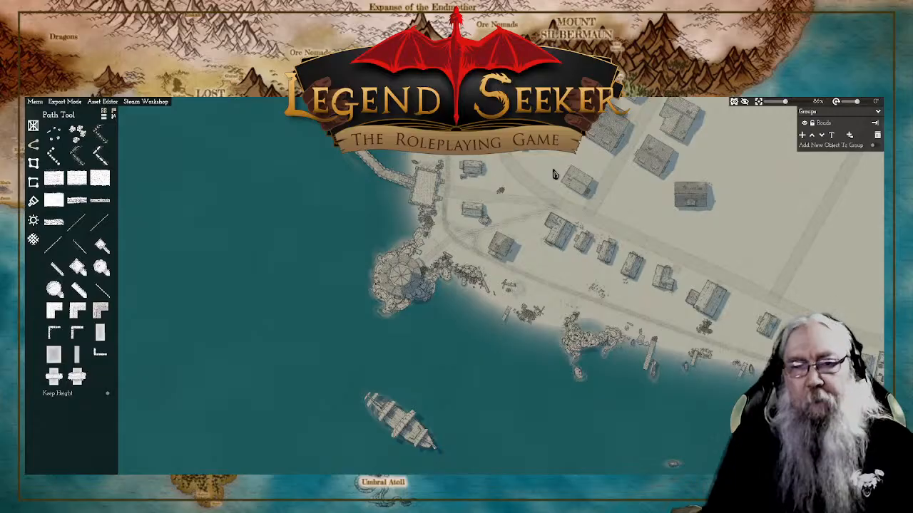
scroll(464, 253, "up", 8)
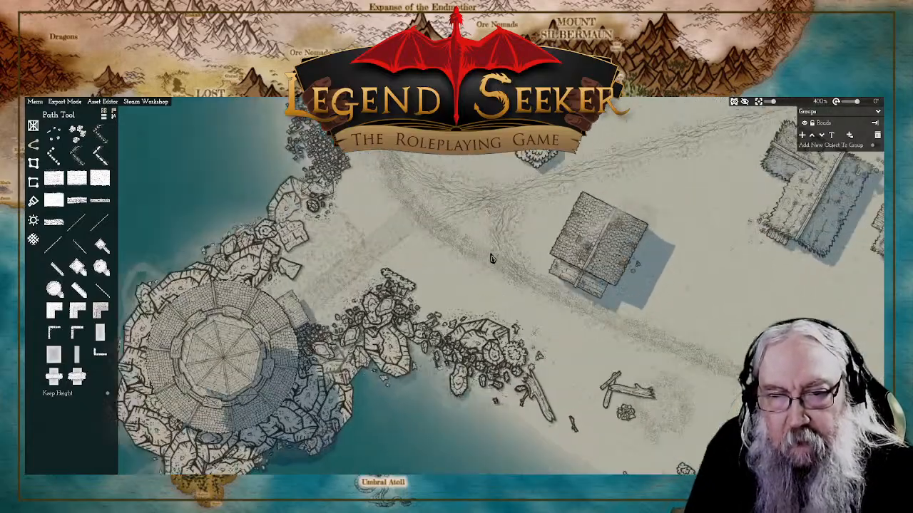
left_click(507, 242)
left_click_drag(506, 236, 531, 244)
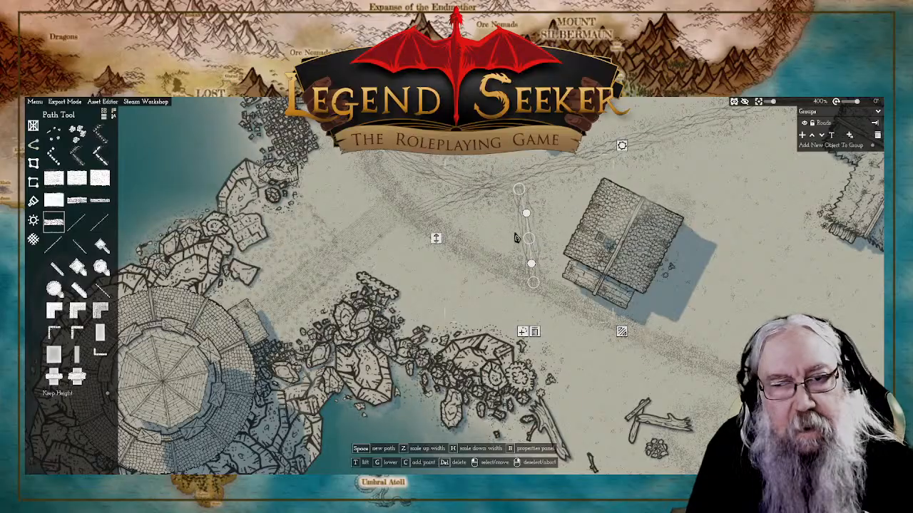
left_click_drag(452, 190, 480, 256)
right_click(492, 331)
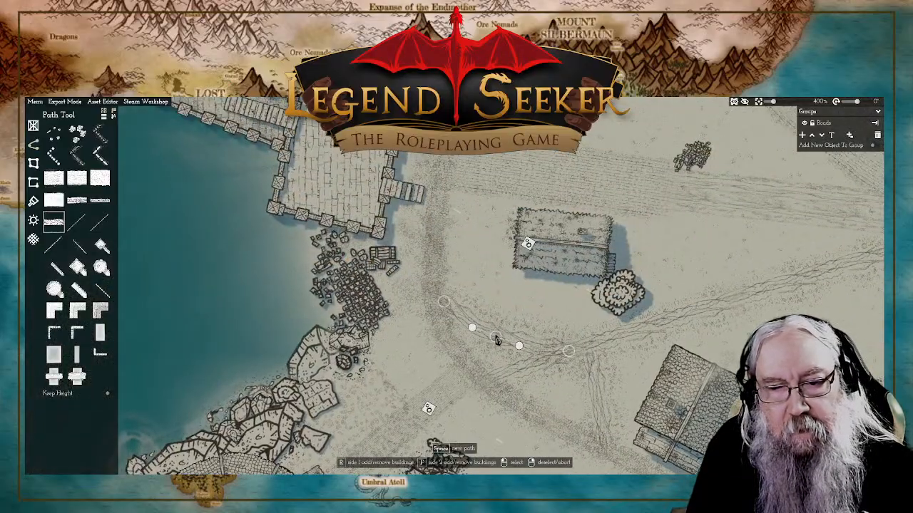
Step: Move the middle point of the short footpath branch southwest of the lone house slightly north to straighten its curve
left_click_drag(497, 340, 499, 326)
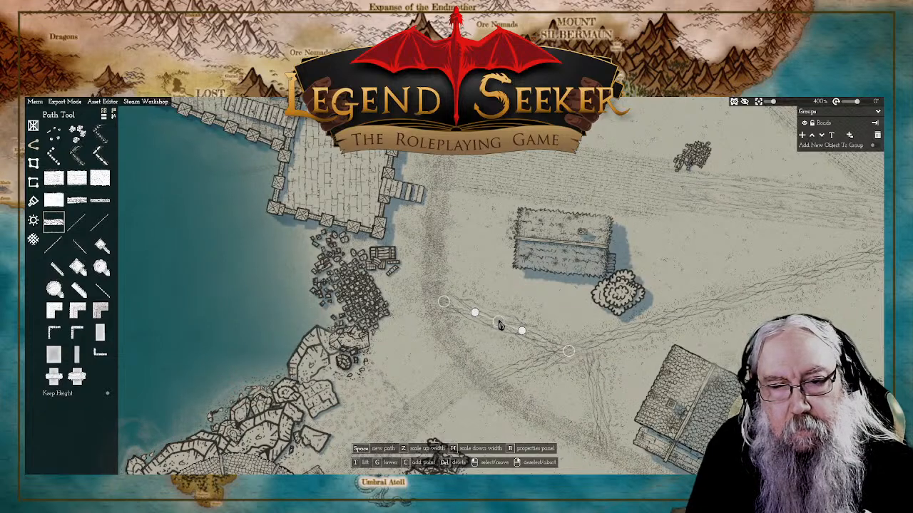
right_click(499, 326)
scroll(479, 276, "down", 5)
scroll(479, 280, "down", 4)
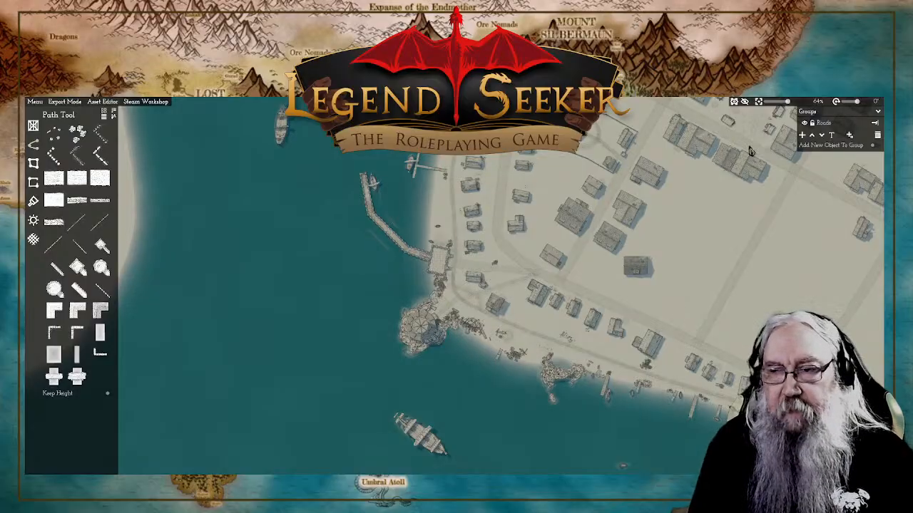
Step: Nudge the eastern end point of the rutted pier path slightly eastward at the main road junction and deselect the path
scroll(513, 271, "up", 3)
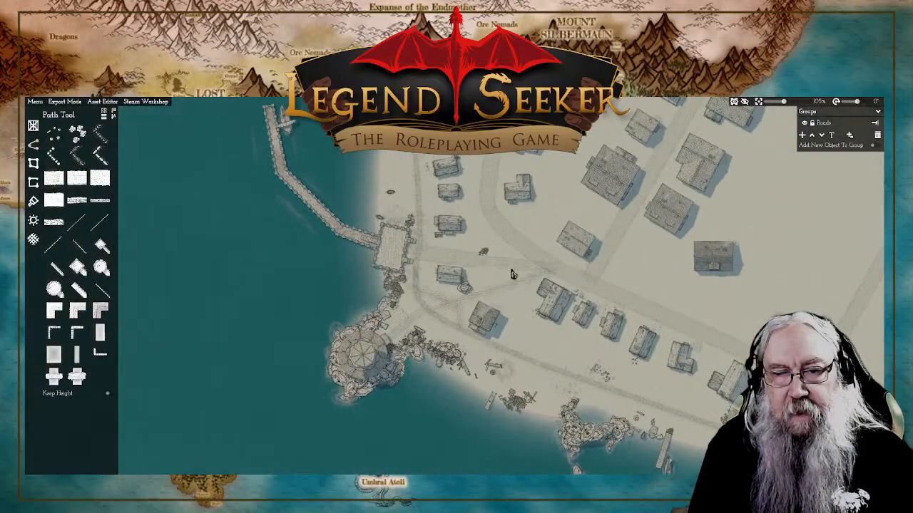
left_click(512, 270)
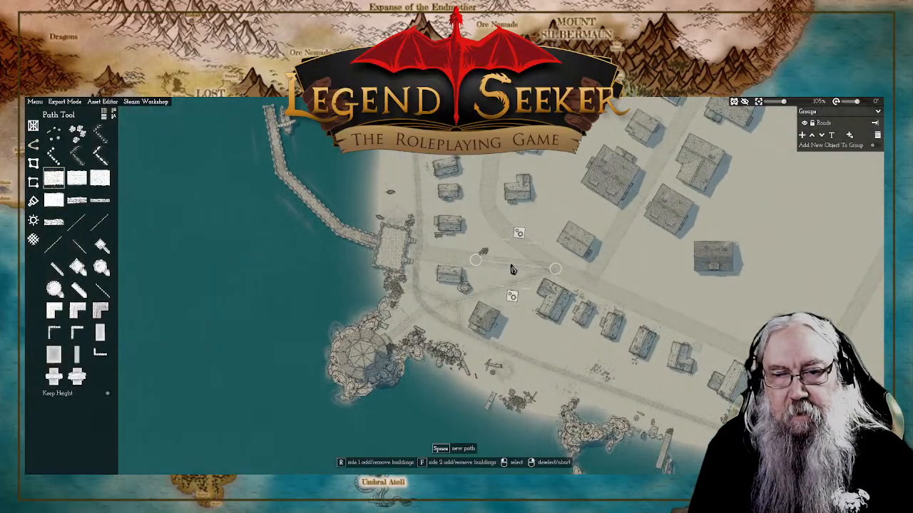
left_click(556, 274)
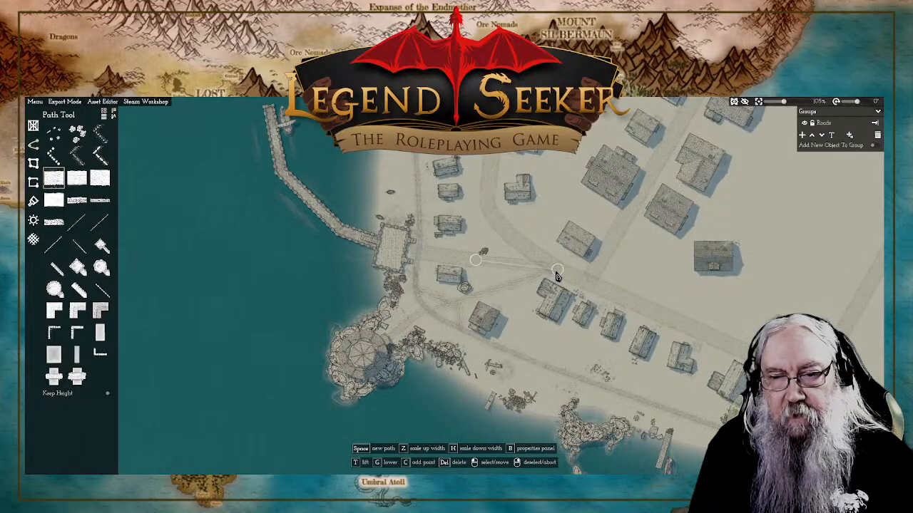
right_click(547, 223)
scroll(547, 223, "down", 5)
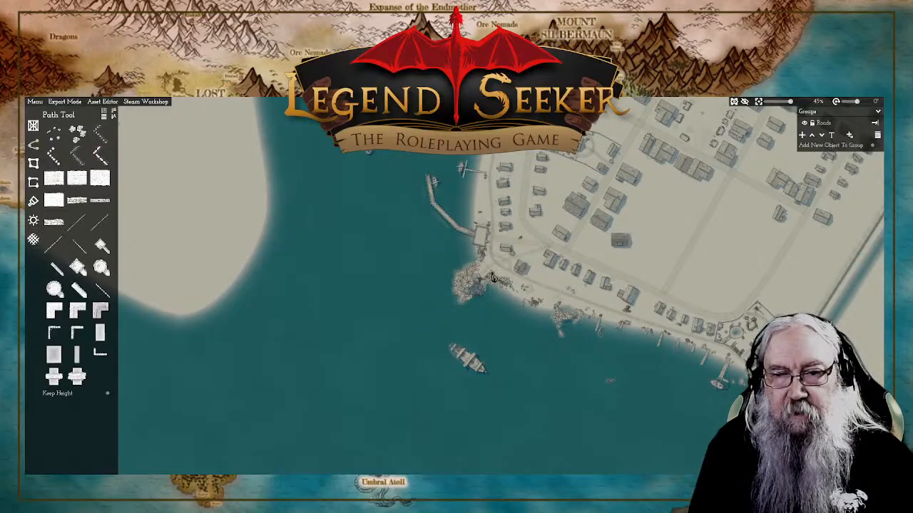
left_click_drag(745, 258, 605, 372)
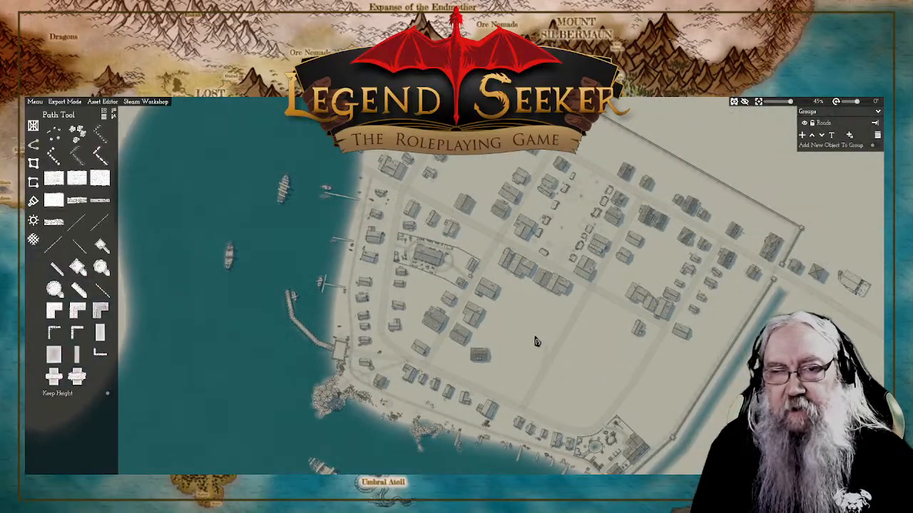
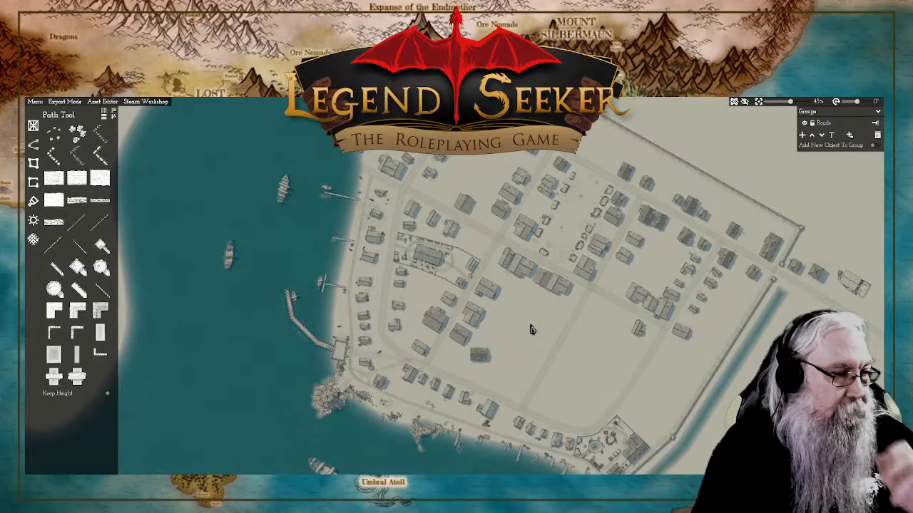
Step: Reshape the diagonal footpath by shifting its shoreline end and middle points slightly north and pulling its eastern end west at the main road
scroll(378, 401, "up", 5)
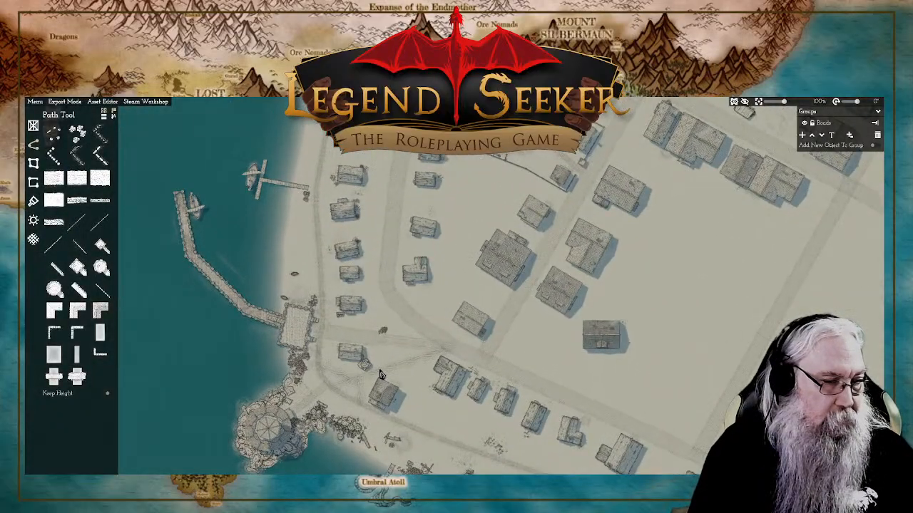
scroll(381, 376, "up", 8)
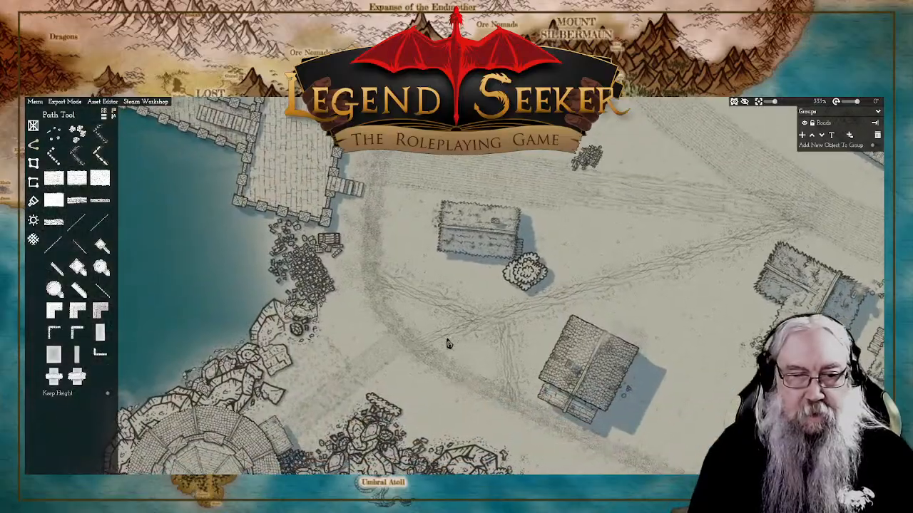
left_click(439, 337)
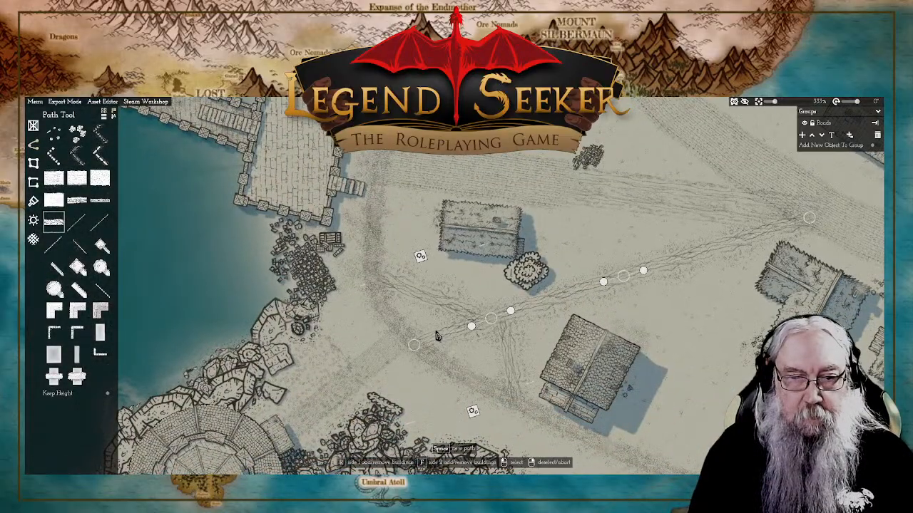
left_click_drag(413, 343, 406, 335)
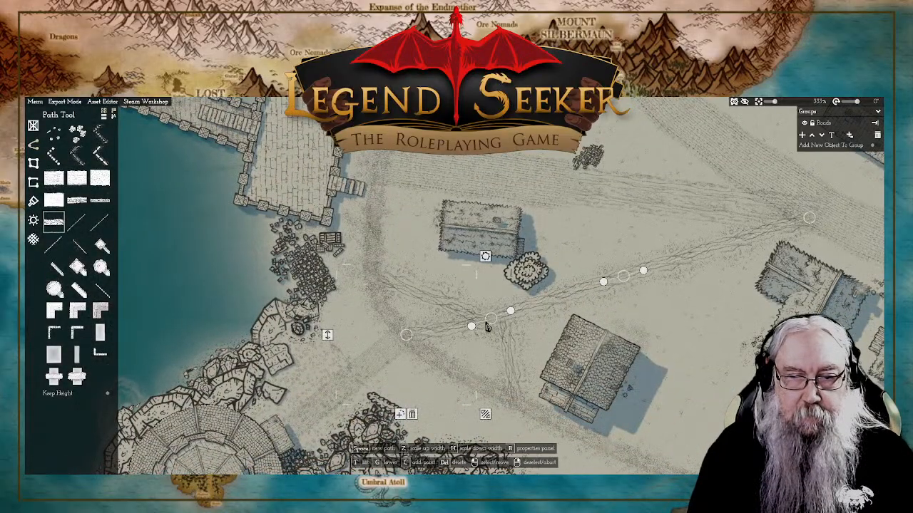
left_click_drag(490, 320, 490, 308)
left_click_drag(623, 279, 624, 266)
left_click_drag(808, 218, 787, 214)
right_click(724, 196)
left_click(822, 220)
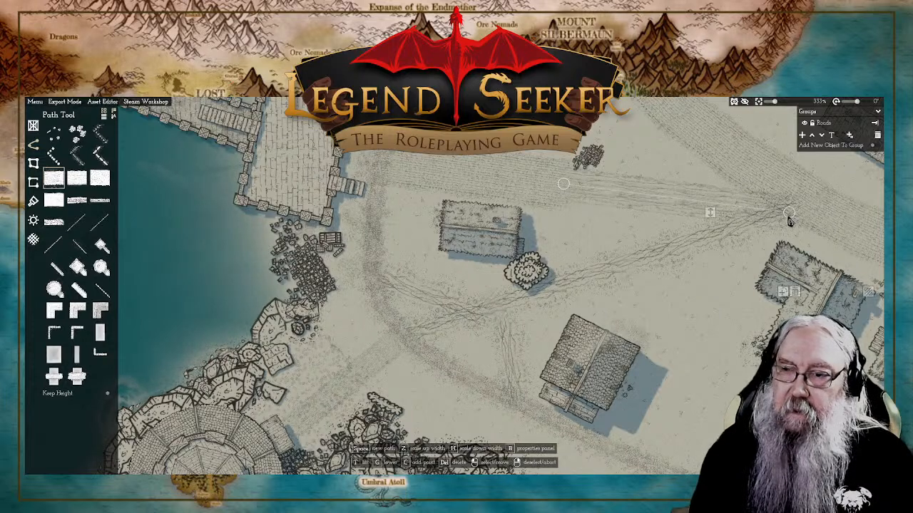
Step: Move the bush below the pier-side house westward and stretch the short western footpath branch slightly further north along the shoreline path
left_click(532, 274)
left_click_drag(532, 274, 486, 275)
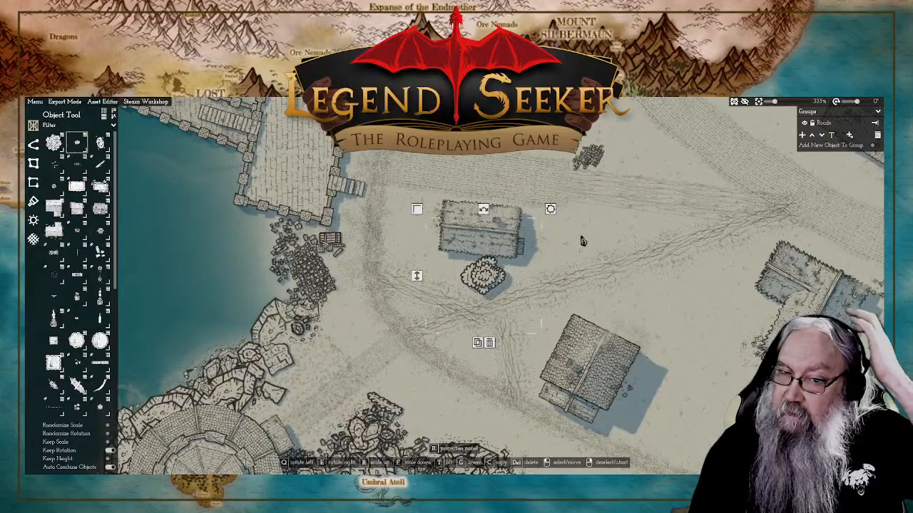
left_click(450, 303)
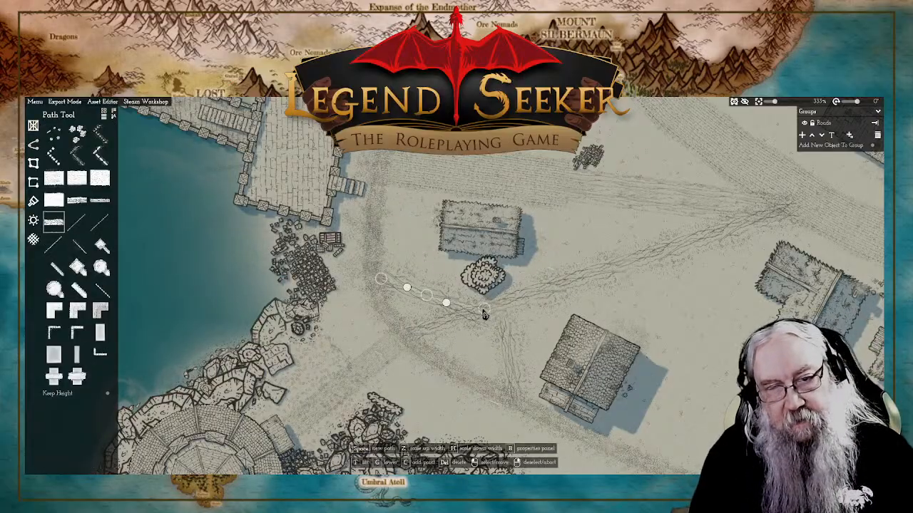
left_click_drag(487, 312, 487, 312)
left_click_drag(427, 299, 377, 265)
left_click_drag(427, 283, 430, 286)
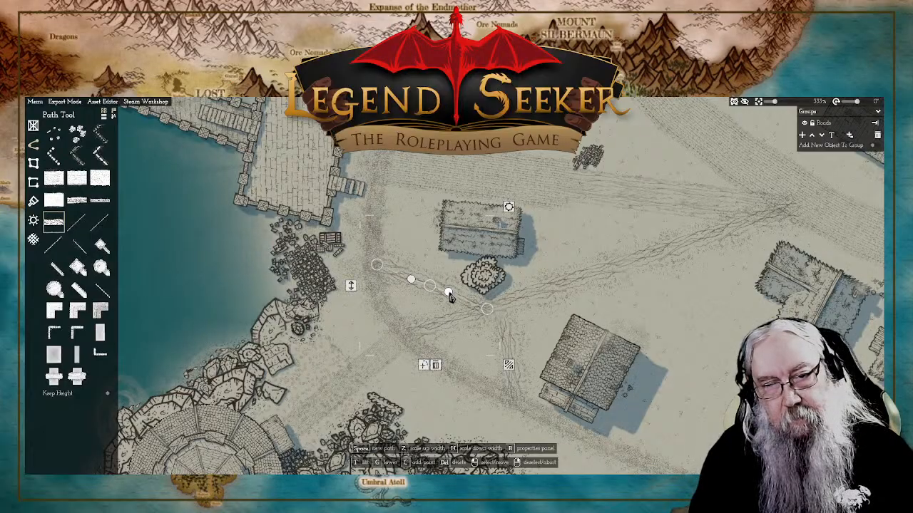
left_click_drag(487, 309, 490, 308)
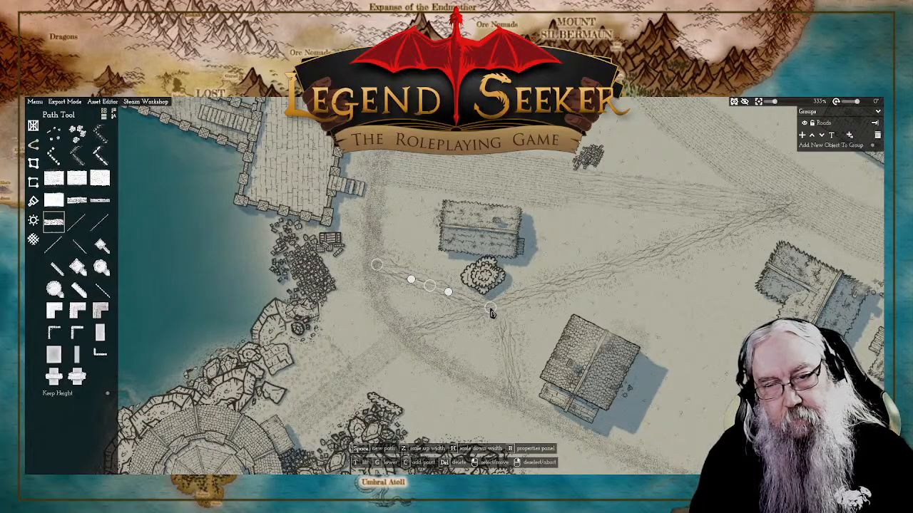
right_click(652, 321)
Step: Nudge the northeastern end point of the round tower's paved path slightly southeast into the shoreline path
scroll(630, 317, "down", 5)
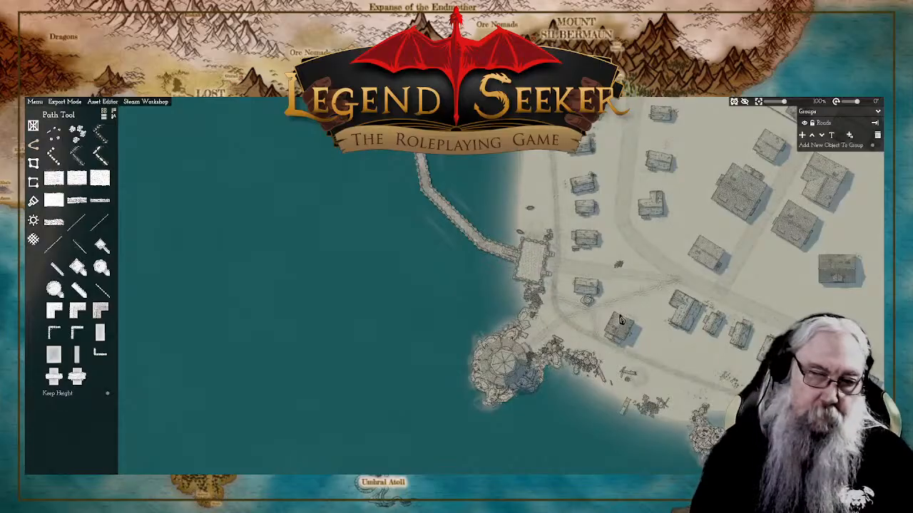
scroll(560, 330, "up", 4)
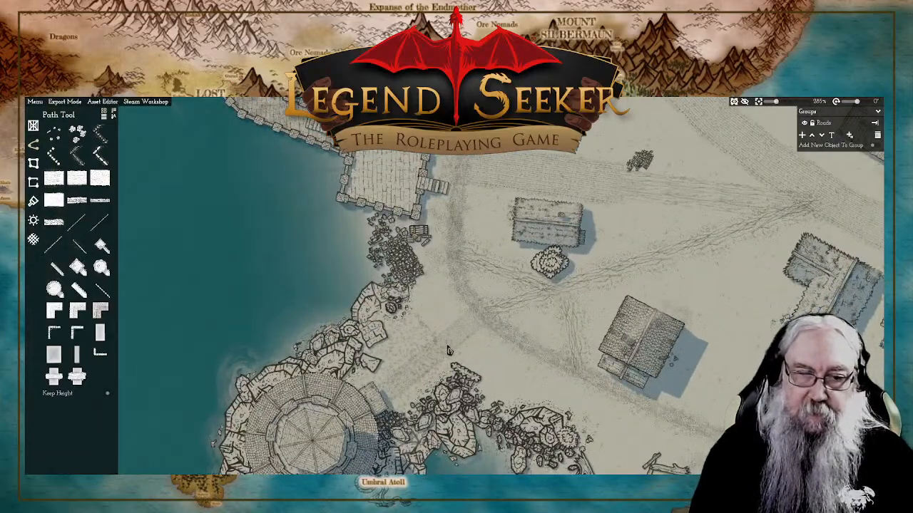
left_click(465, 335)
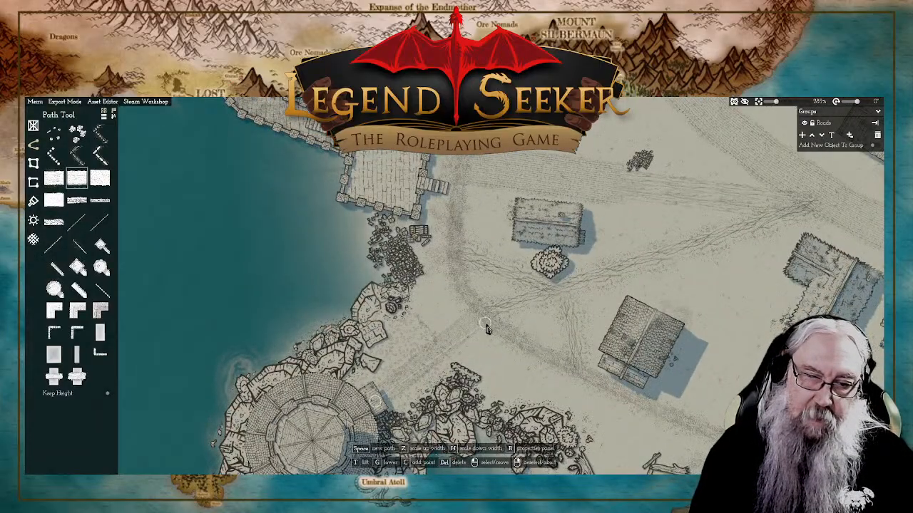
left_click_drag(489, 326, 493, 331)
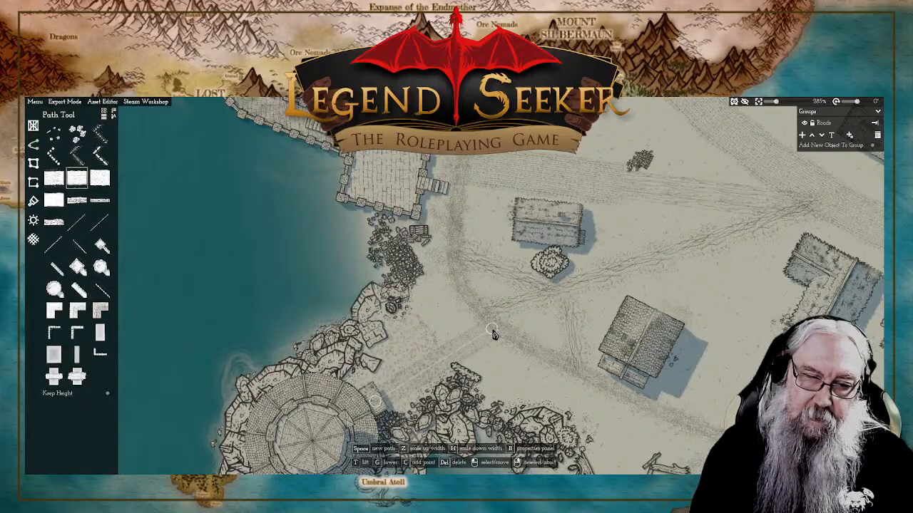
Step: Shift the diagonal footpath's western end and nearest bend southeast, pull its eastern end slightly west at the main road junction, and deselect it
left_click(493, 332)
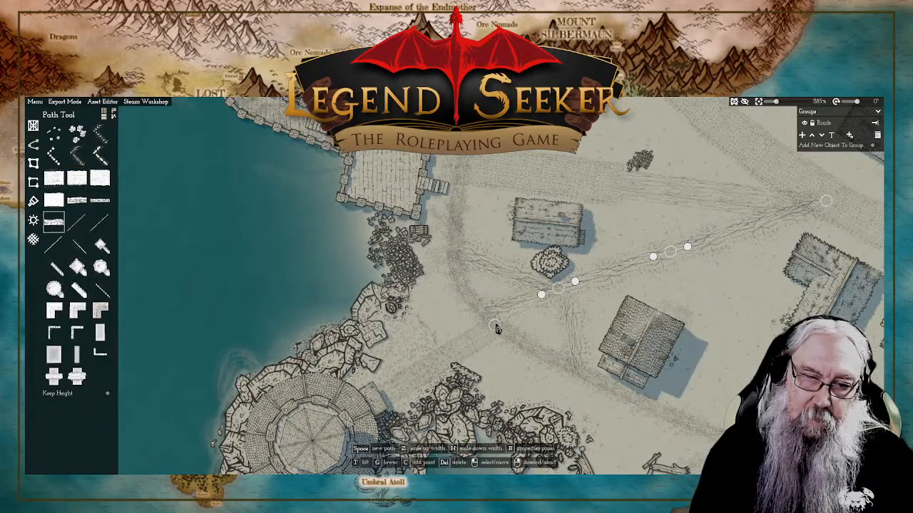
left_click_drag(559, 290, 571, 302)
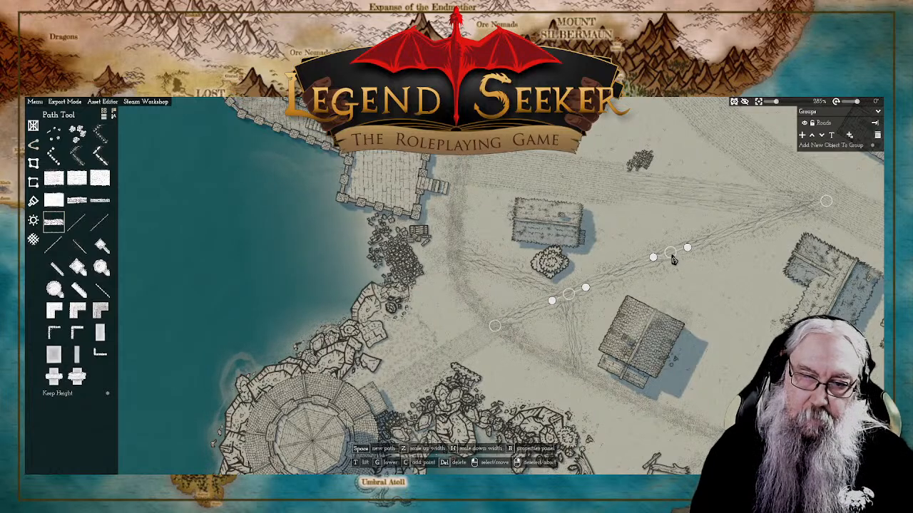
left_click(671, 255)
left_click_drag(757, 237, 597, 266)
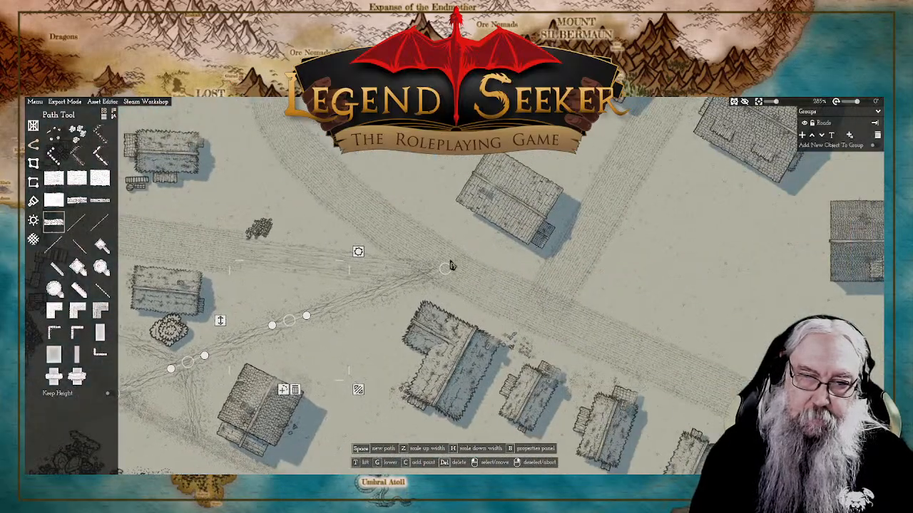
mouse_move(450, 265)
left_mouse_down()
mouse_move(423, 265)
mouse_move(435, 267)
left_mouse_up()
left_click(425, 269)
right_click(426, 184)
Step: Move the western footpath branch's shoreline end further north and the southern branch's lower end southeast along the shoreline path
scroll(382, 257, "down", 6)
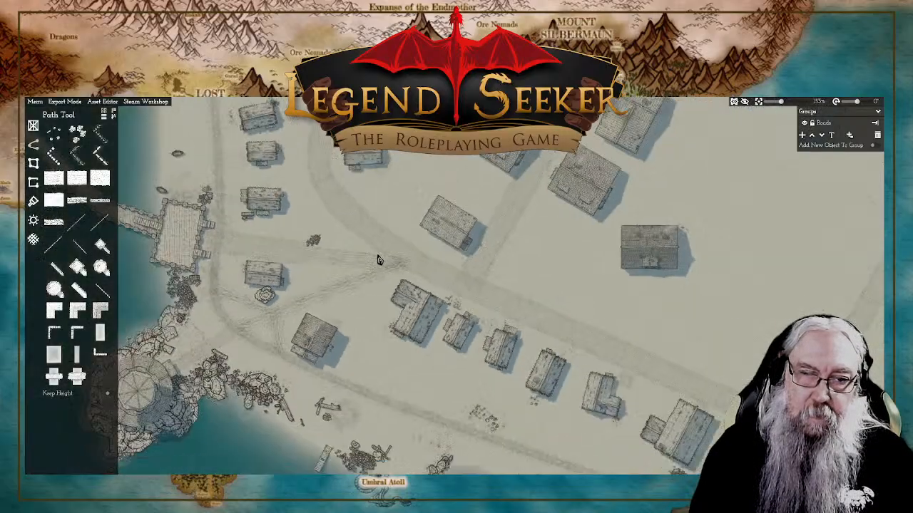
scroll(437, 302, "up", 4)
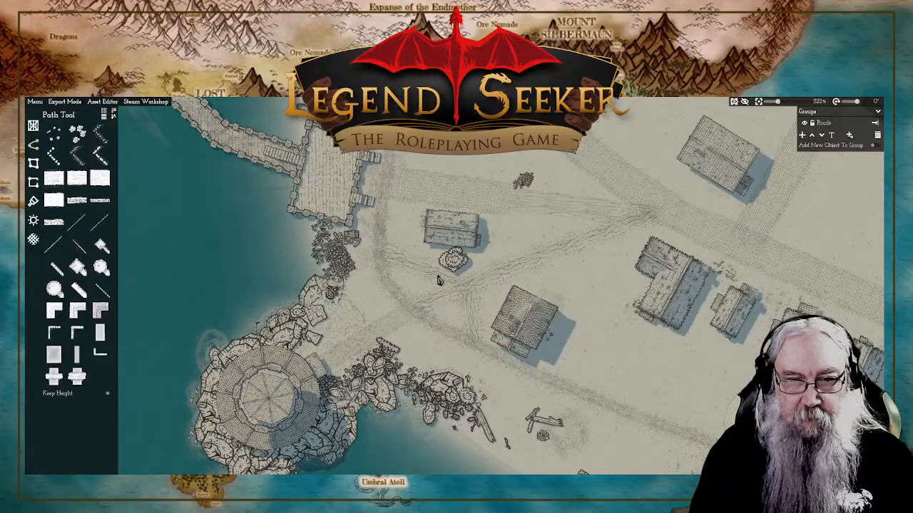
left_click(381, 257)
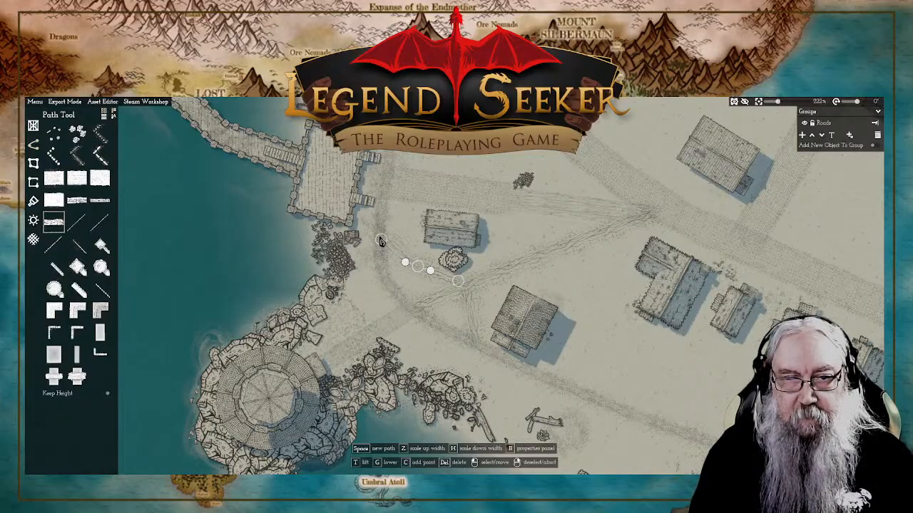
left_click(473, 320)
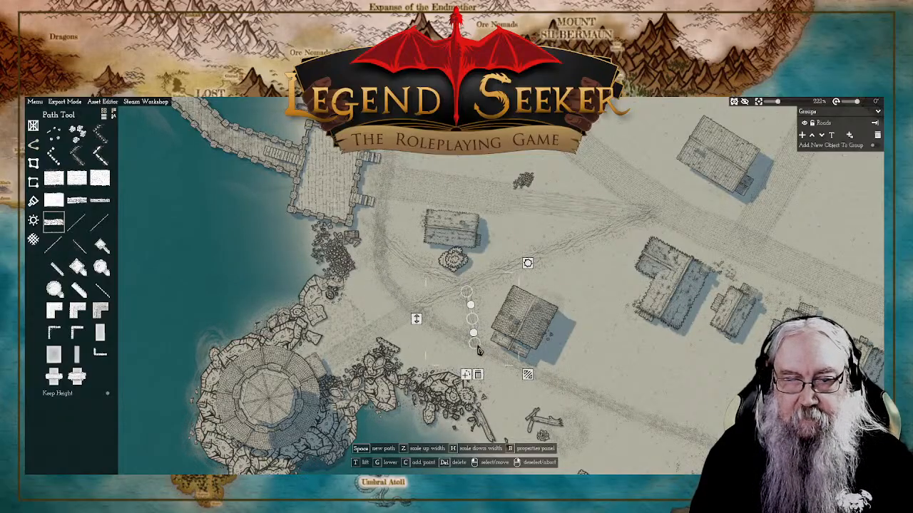
left_click_drag(482, 350, 489, 354)
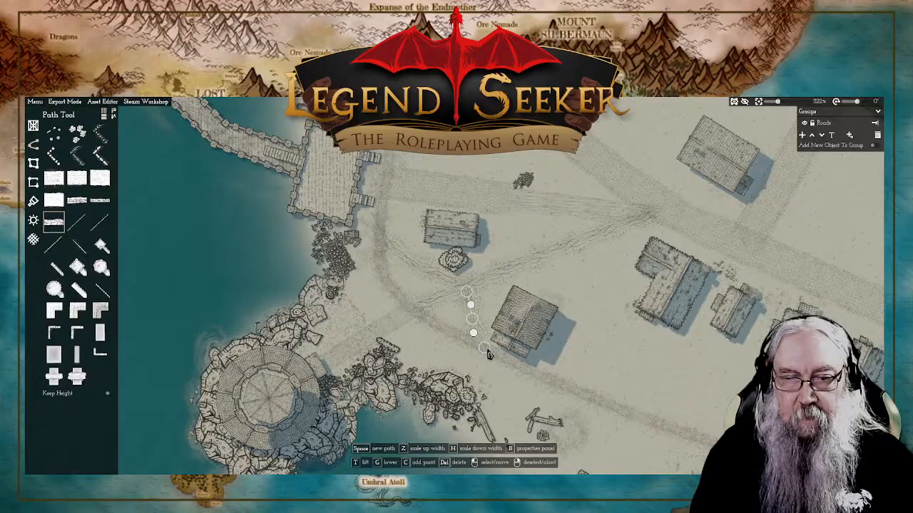
right_click(590, 280)
Step: Try deleting the small stray piece at the debris pile beside the paved pier road, and undo the deletion
scroll(563, 284, "down", 6)
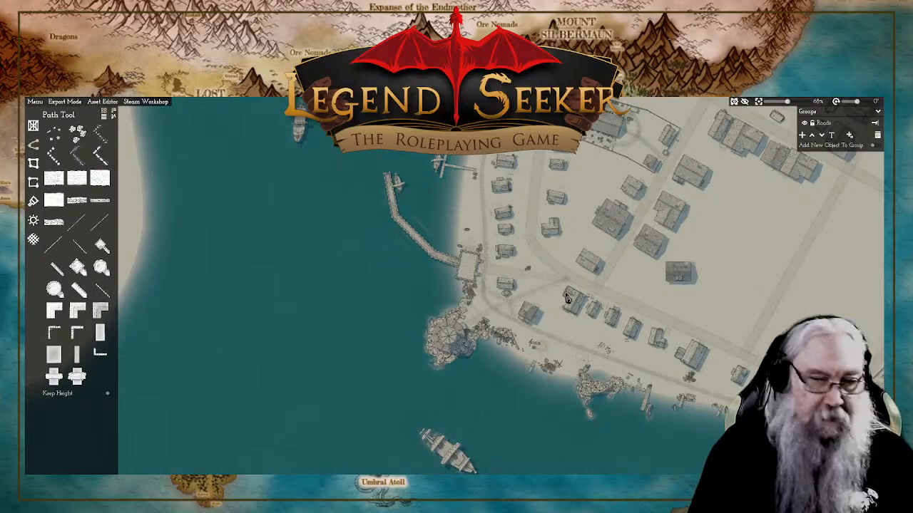
scroll(723, 309, "up", 2)
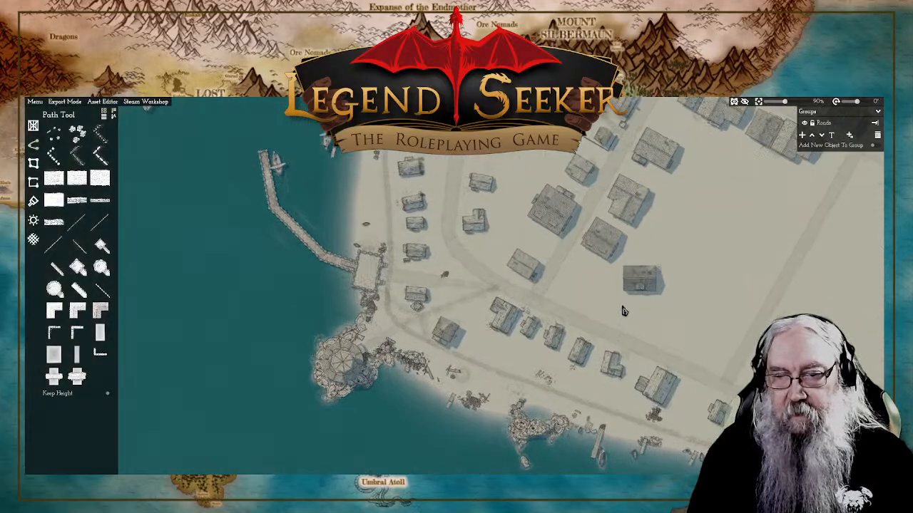
key("a")
key("w")
key("w")
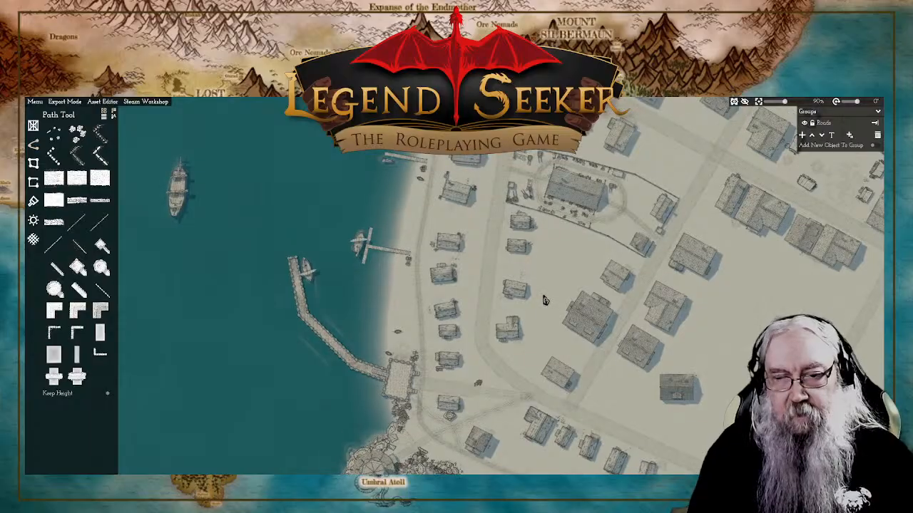
scroll(542, 317, "up", 3)
scroll(540, 320, "up", 15)
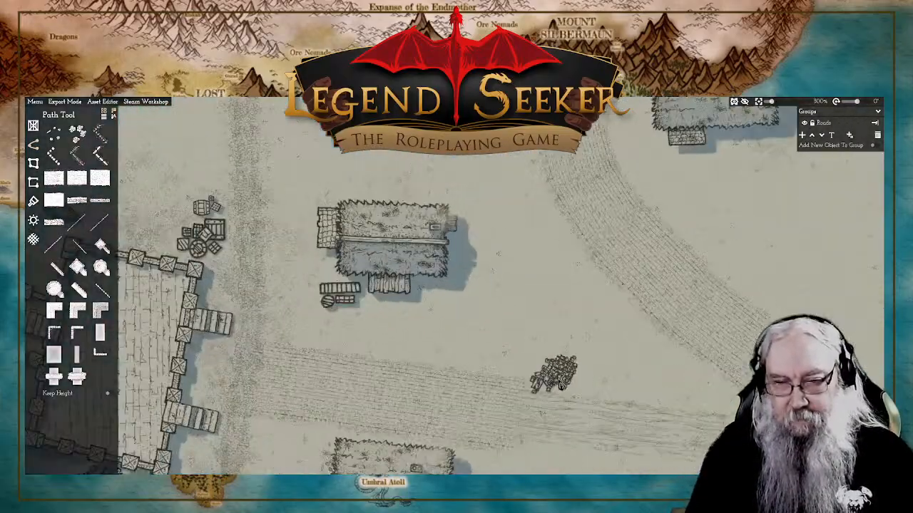
left_click(528, 396)
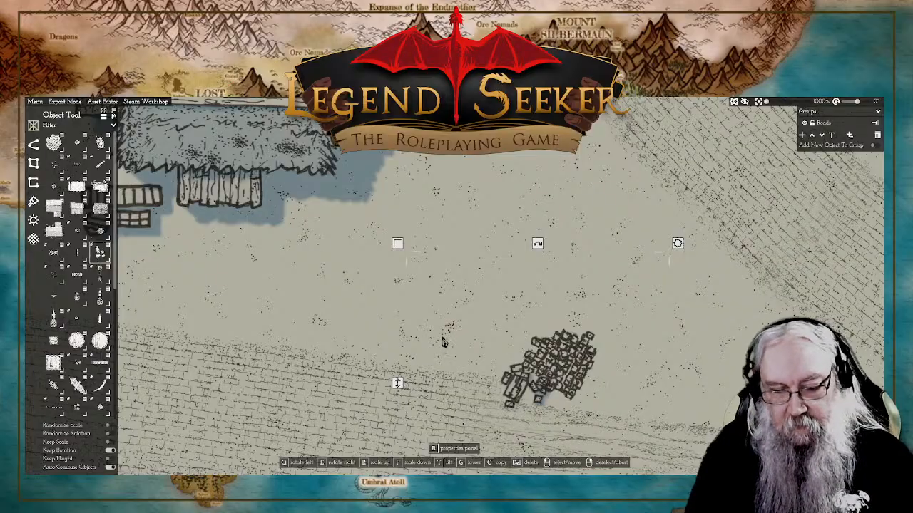
key("Delete")
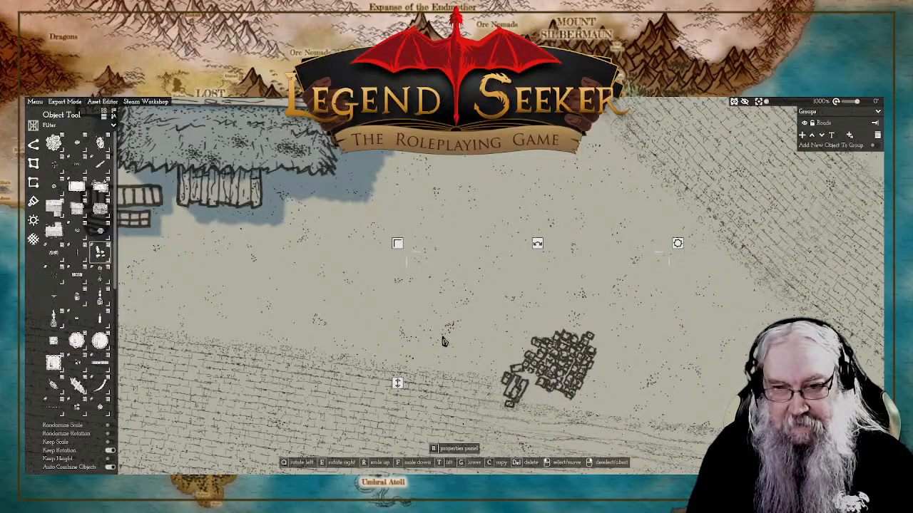
key("ctrl+z")
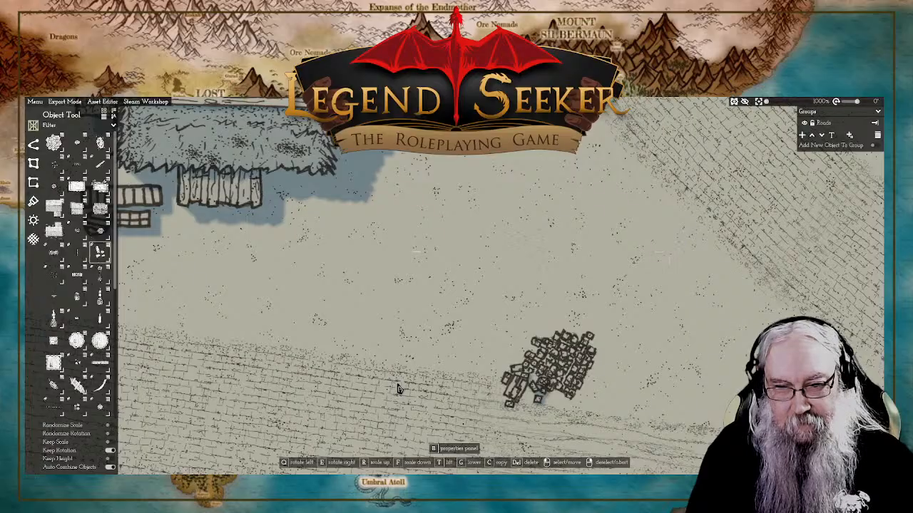
left_click_drag(399, 390, 398, 390)
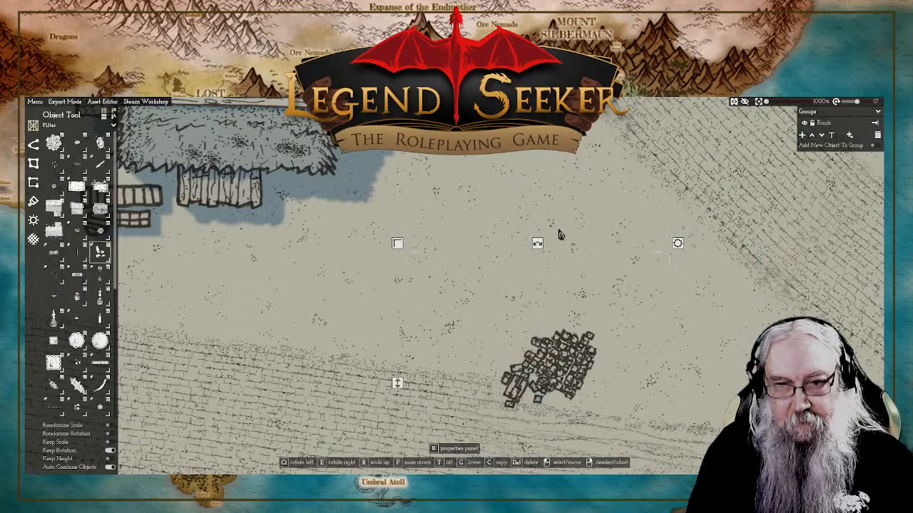
right_click(517, 211)
Step: Shift the pieces of the debris pile beside the pier road together into a more compact heap and deselect them
scroll(517, 211, "down", 10)
scroll(527, 235, "up", 6)
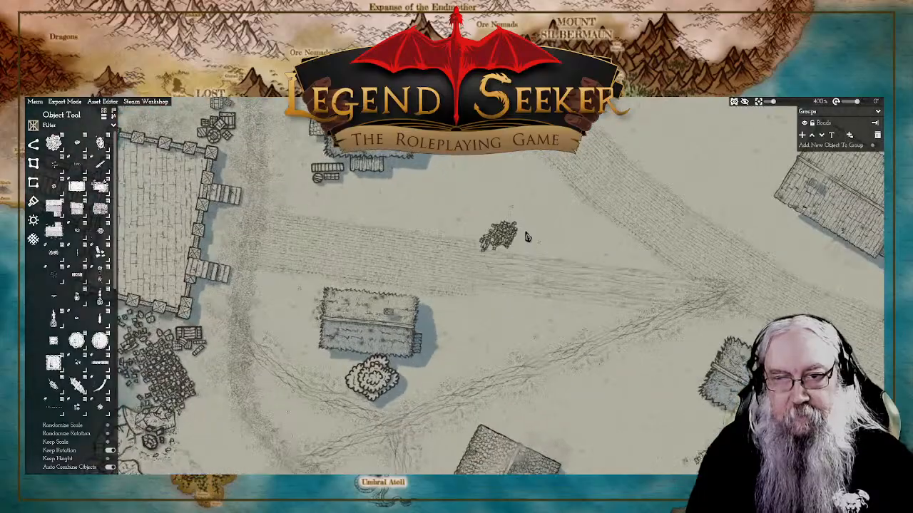
left_click_drag(528, 237, 525, 248)
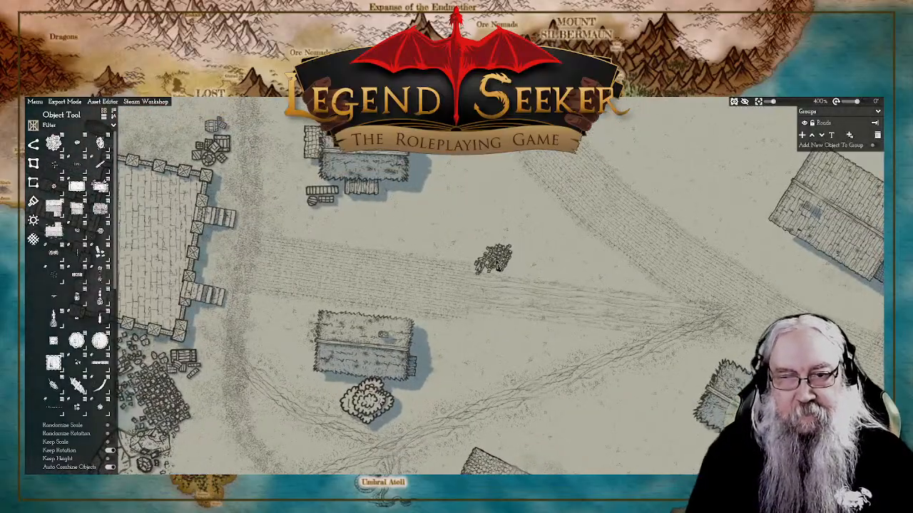
left_click_drag(479, 272, 493, 269)
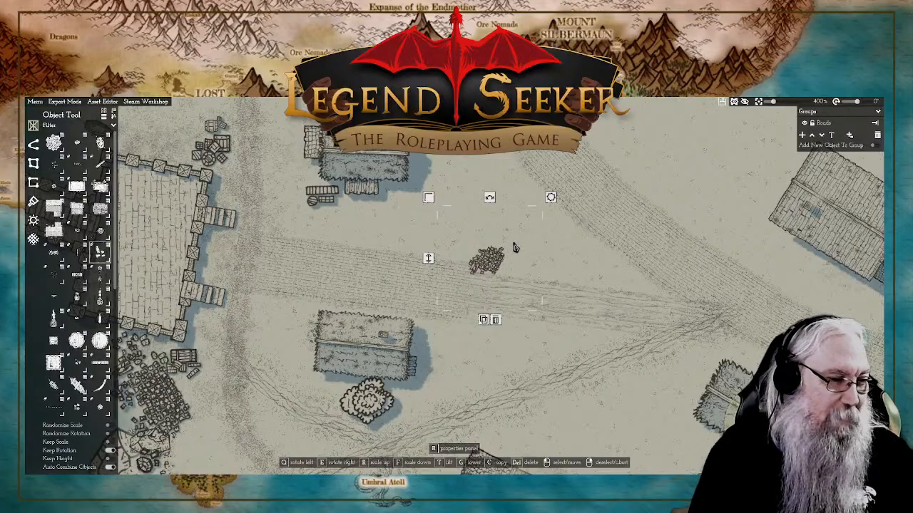
scroll(667, 219, "down", 10)
right_click(667, 207)
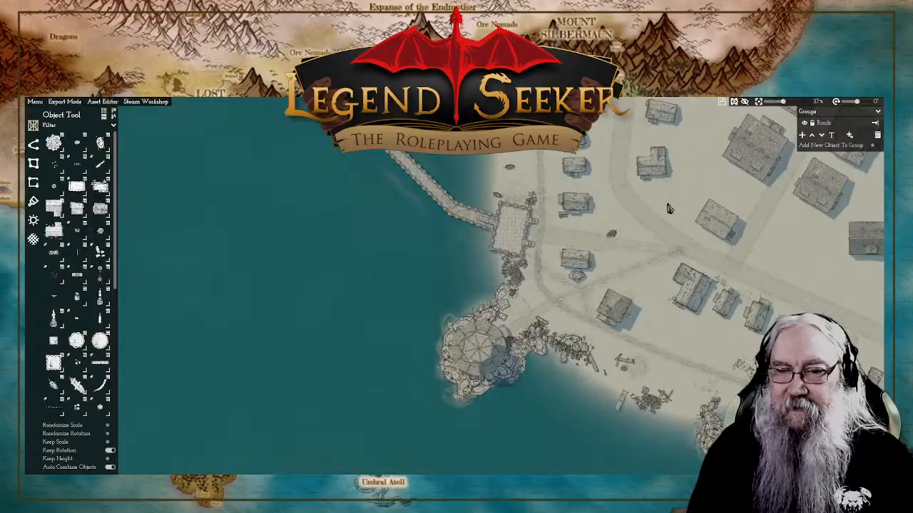
scroll(669, 209, "down", 2)
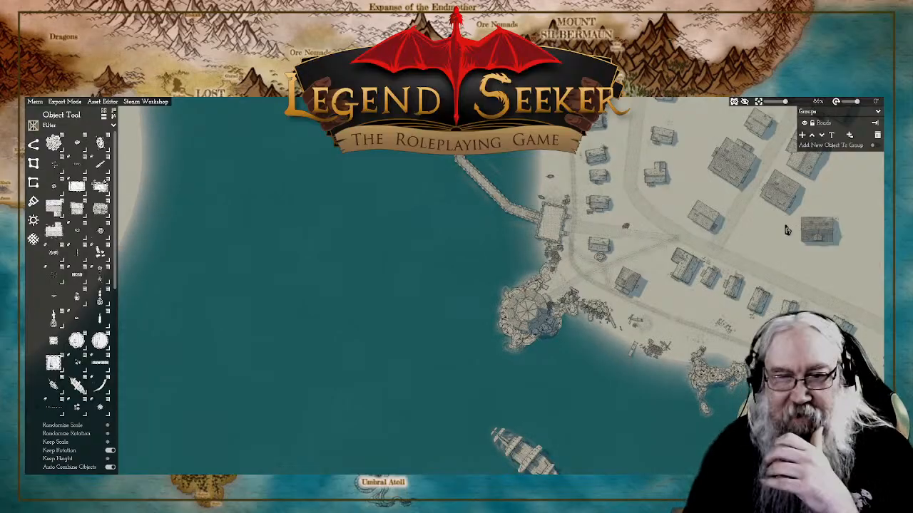
left_click_drag(694, 315, 556, 268)
scroll(557, 267, "up", 6)
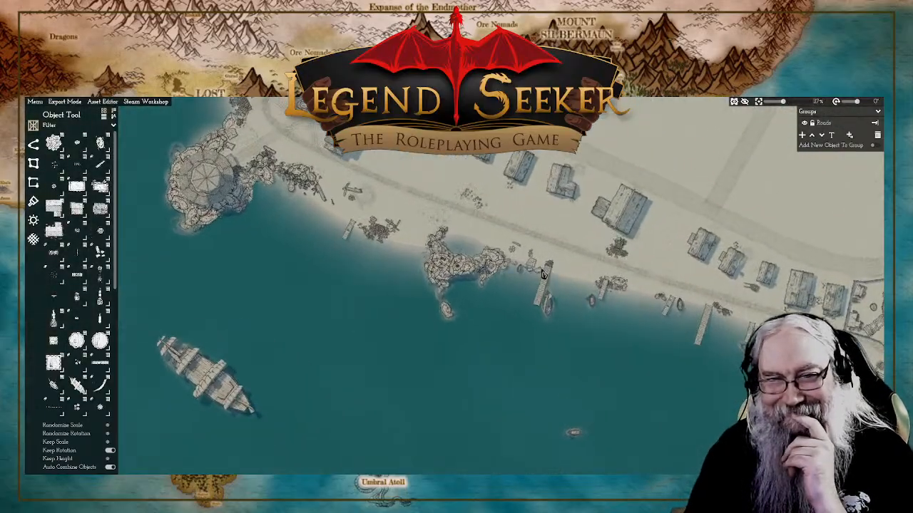
Step: Examine the roads, footpath junctions and houses between the pier, the round tower and the main road
left_click_drag(616, 281, 671, 346)
left_click_drag(584, 285, 712, 372)
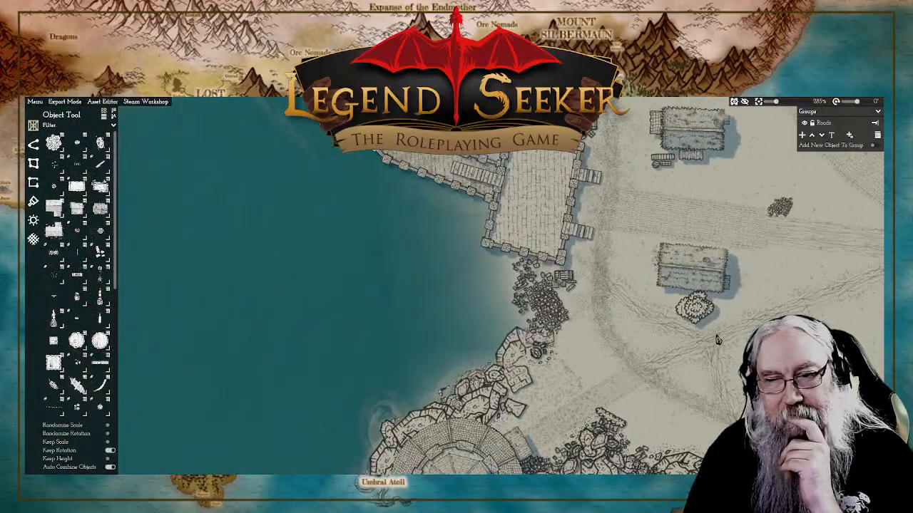
left_click_drag(718, 340, 305, 223)
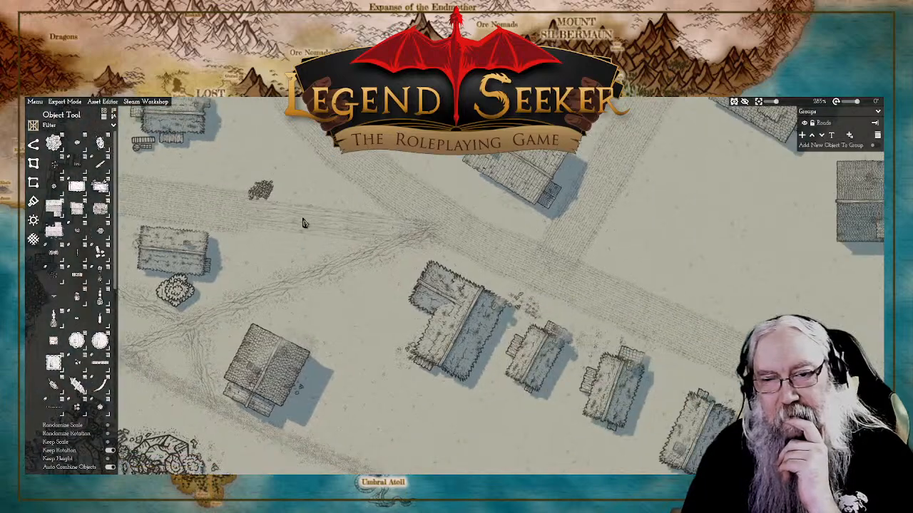
scroll(422, 251, "down", 5)
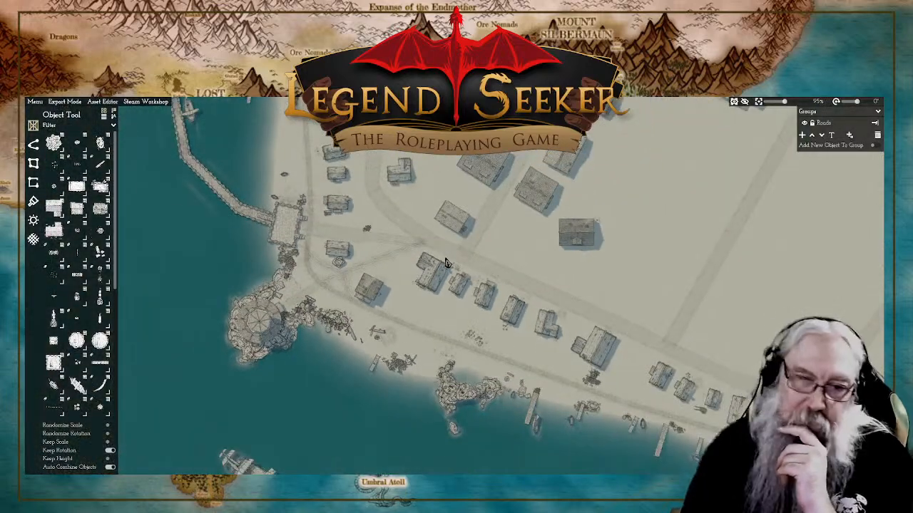
scroll(468, 251, "down", 1)
scroll(492, 271, "down", 1)
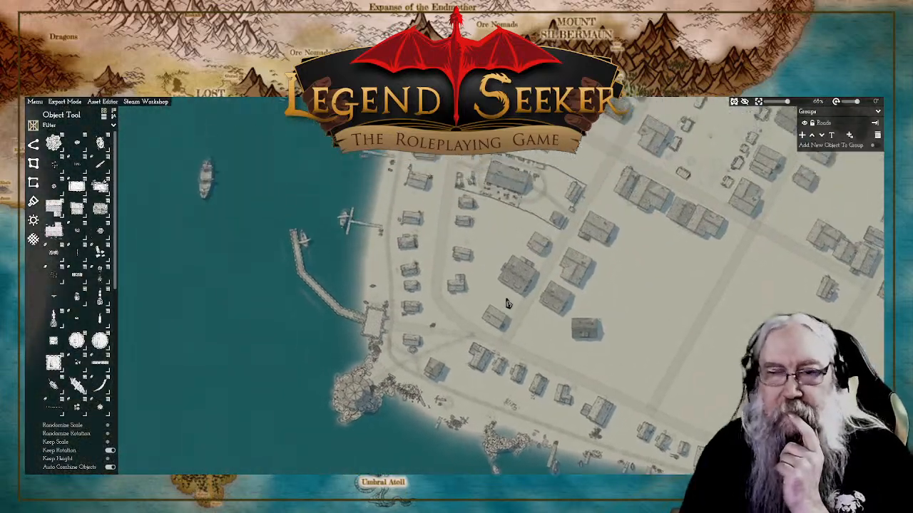
left_click_drag(508, 304, 512, 280)
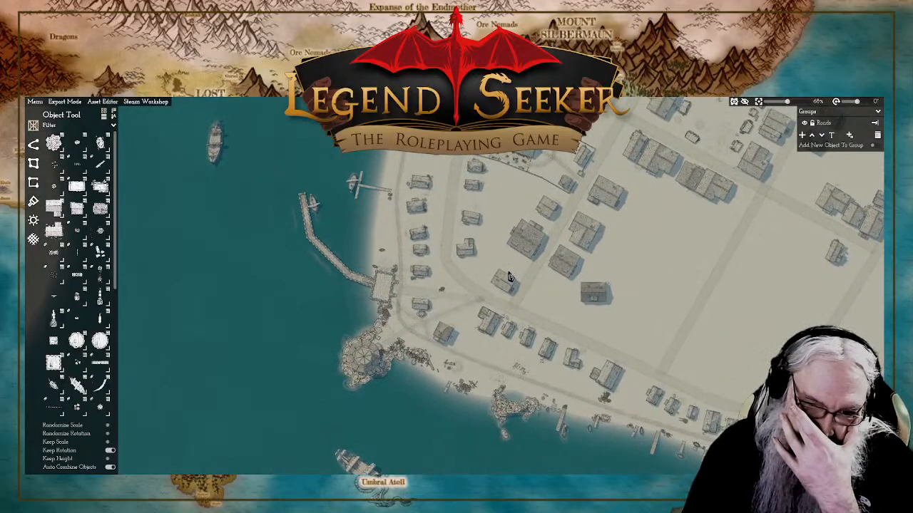
scroll(472, 259, "up", 1)
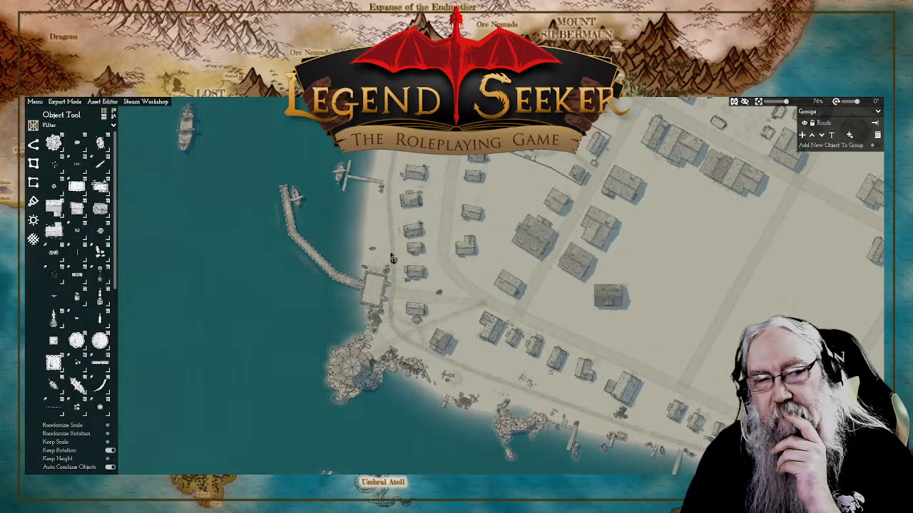
Step: Save the town map
left_click(42, 102)
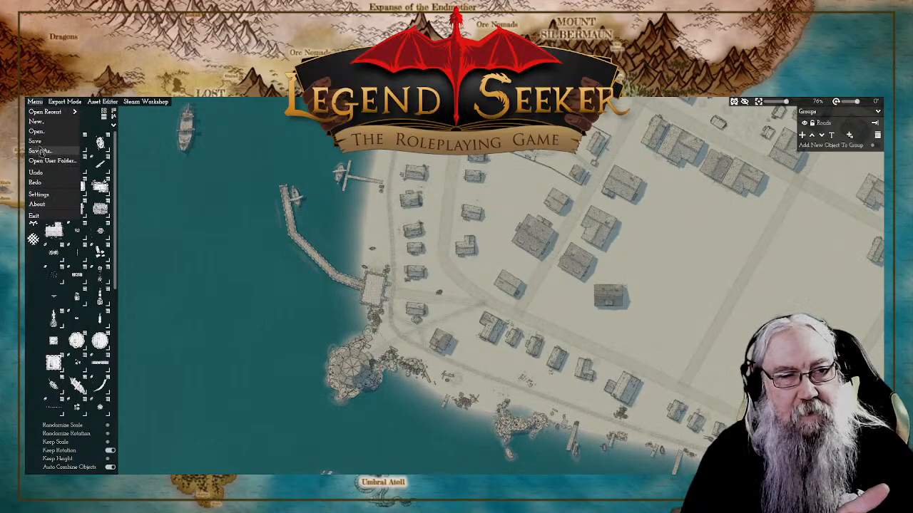
Step: Delete the small stray object on the sand between the round tower's access road and the rocks south of it
scroll(496, 222, "up", 6)
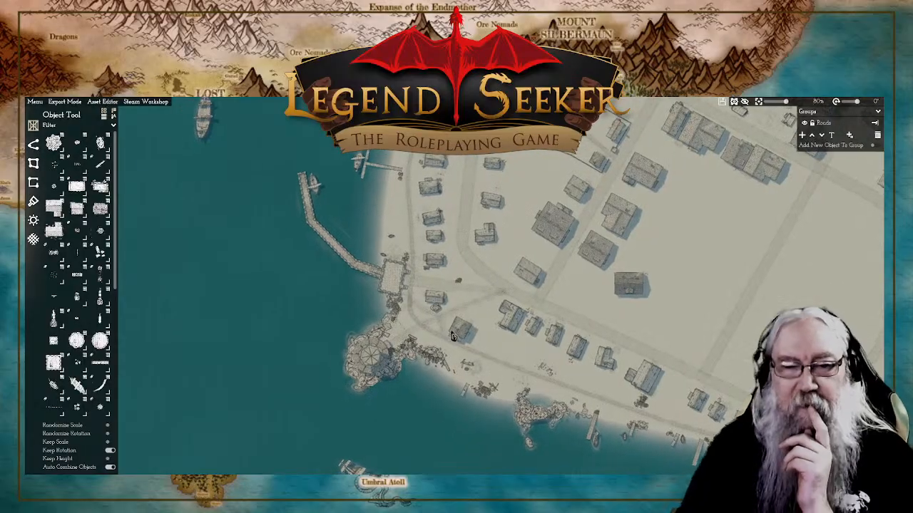
scroll(465, 317, "up", 2)
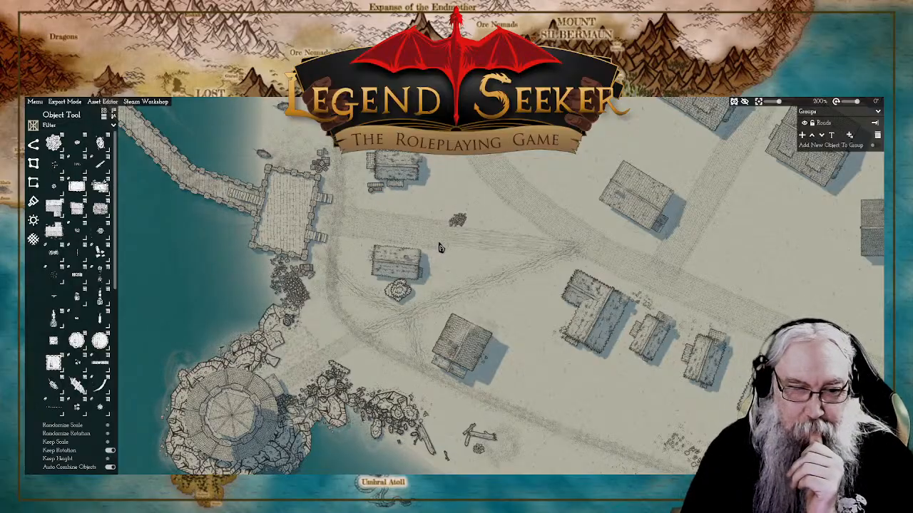
left_click(350, 377)
left_click_drag(350, 376, 349, 374)
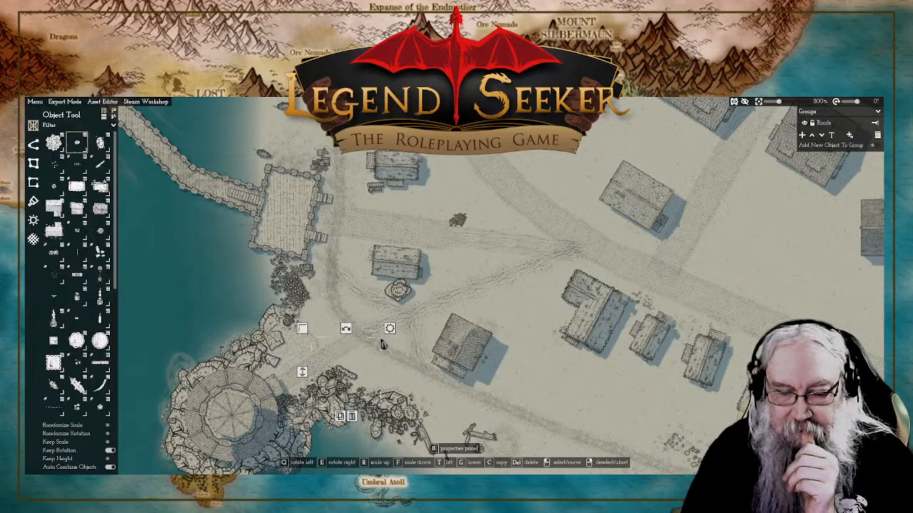
left_click(352, 416)
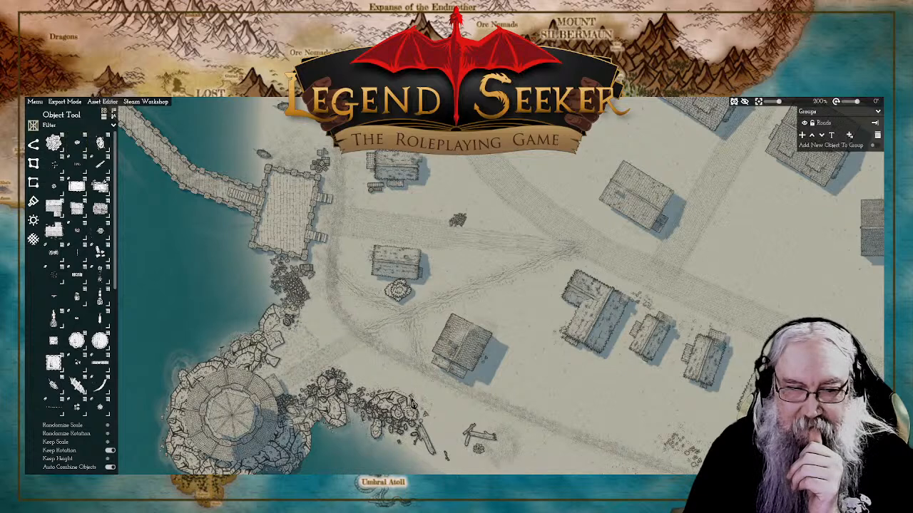
left_click(413, 414)
left_click(419, 457)
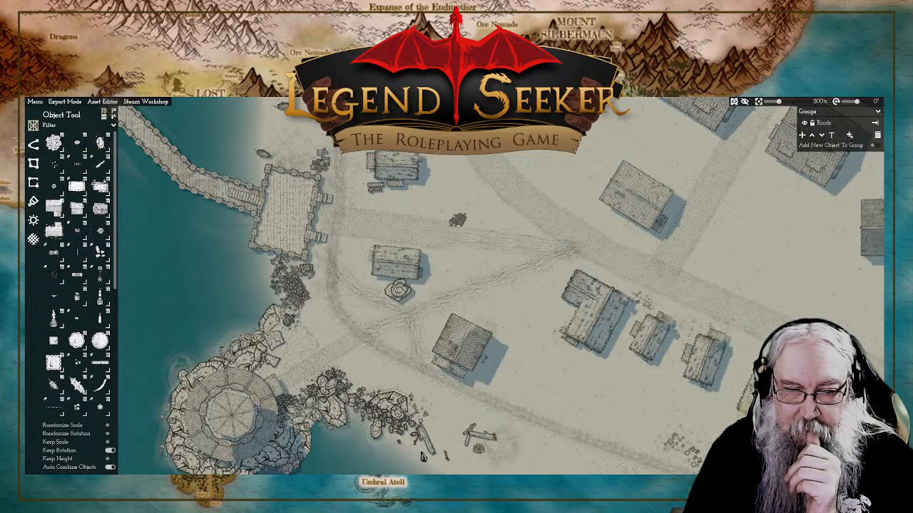
Step: Examine the round tower, its rocky base, the debris along the southern shoreline and the row of houses to the east
scroll(465, 403, "down", 6)
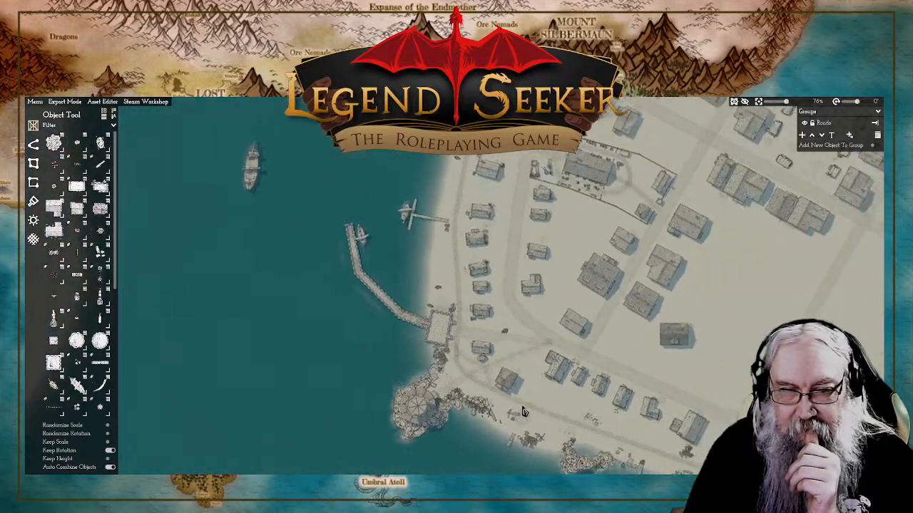
scroll(500, 410, "up", 6)
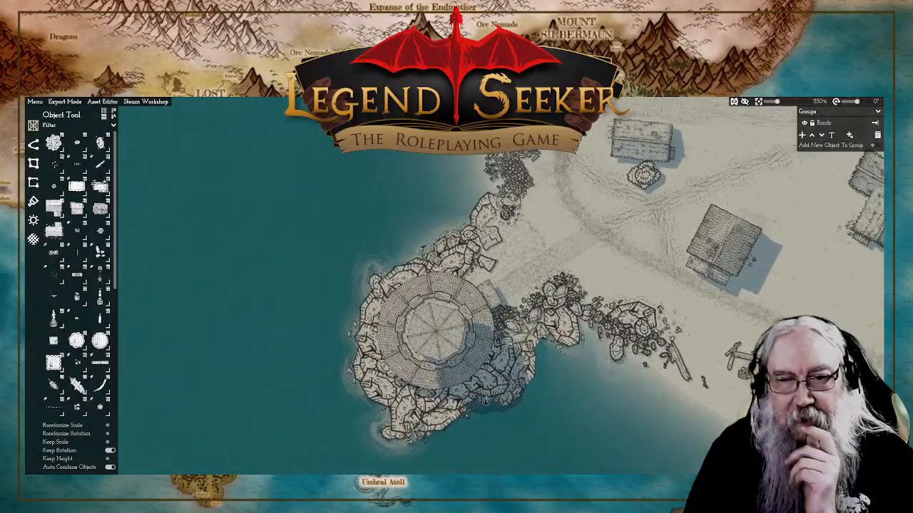
left_click_drag(485, 400, 492, 401)
left_click_drag(586, 417, 527, 393)
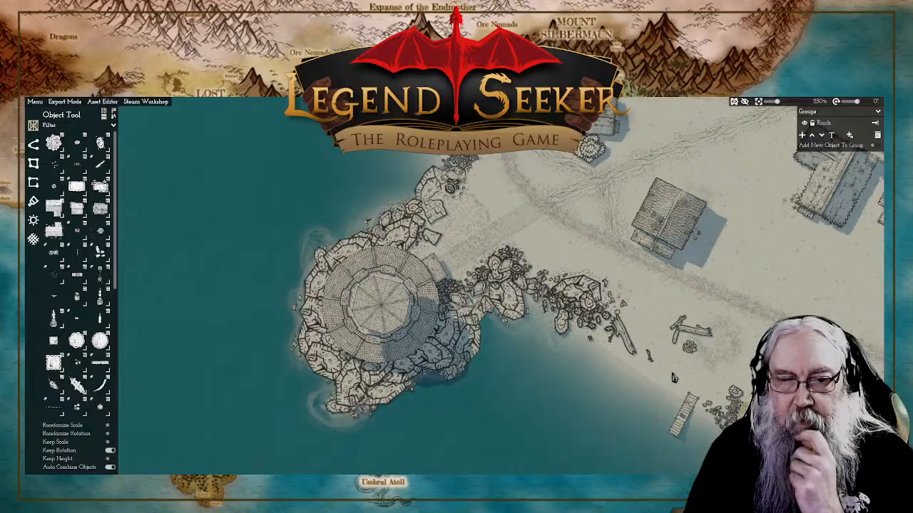
left_click_drag(674, 378, 656, 374)
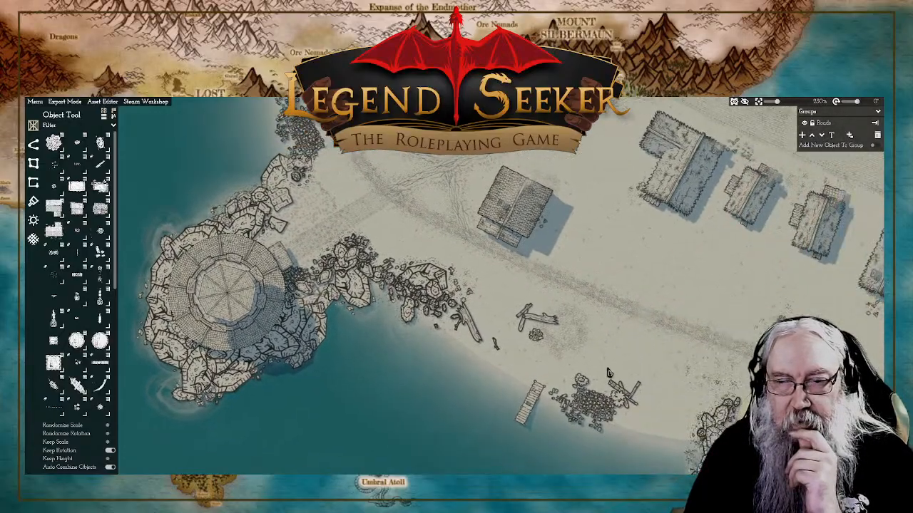
scroll(577, 234, "up", 6)
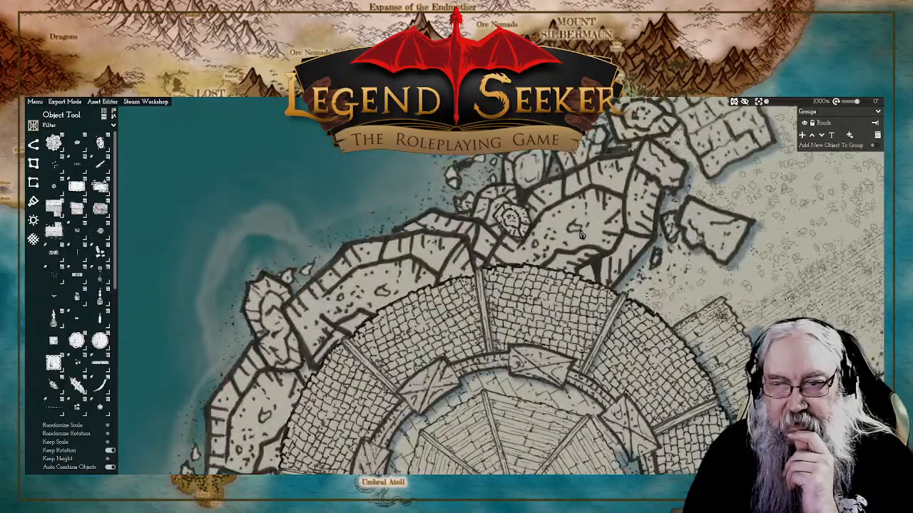
scroll(568, 238, "down", 6)
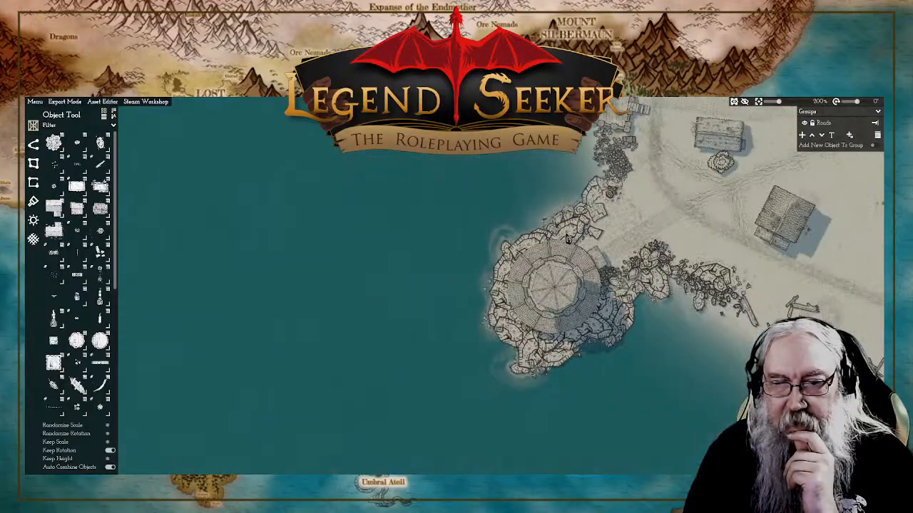
scroll(548, 284, "up", 3)
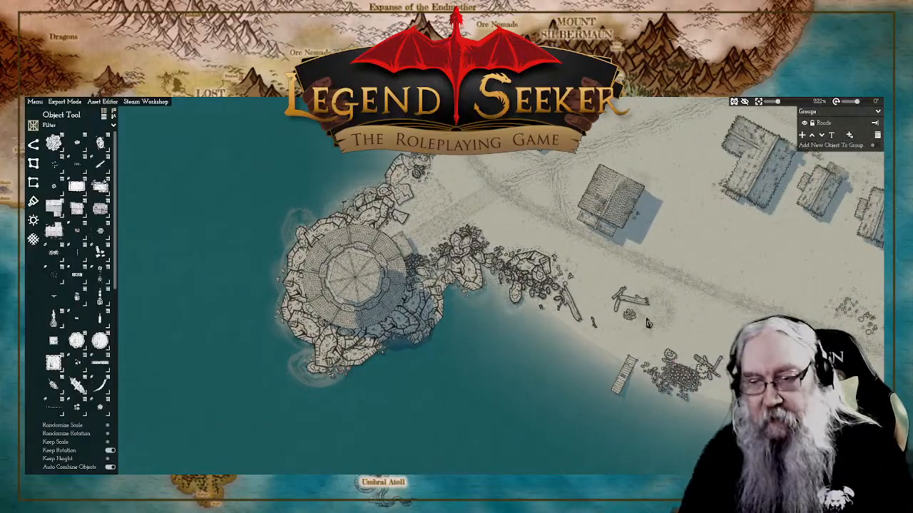
left_click_drag(854, 312, 691, 330)
left_click_drag(819, 306, 587, 339)
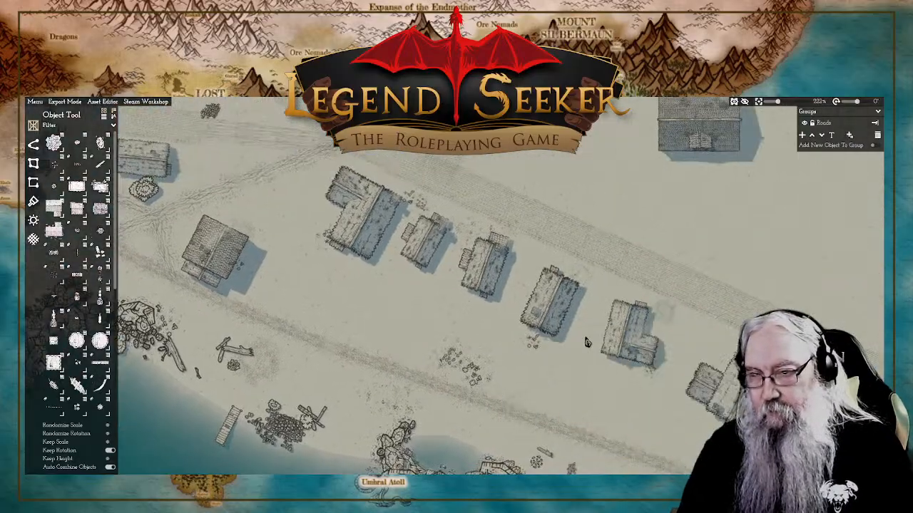
scroll(579, 323, "down", 4)
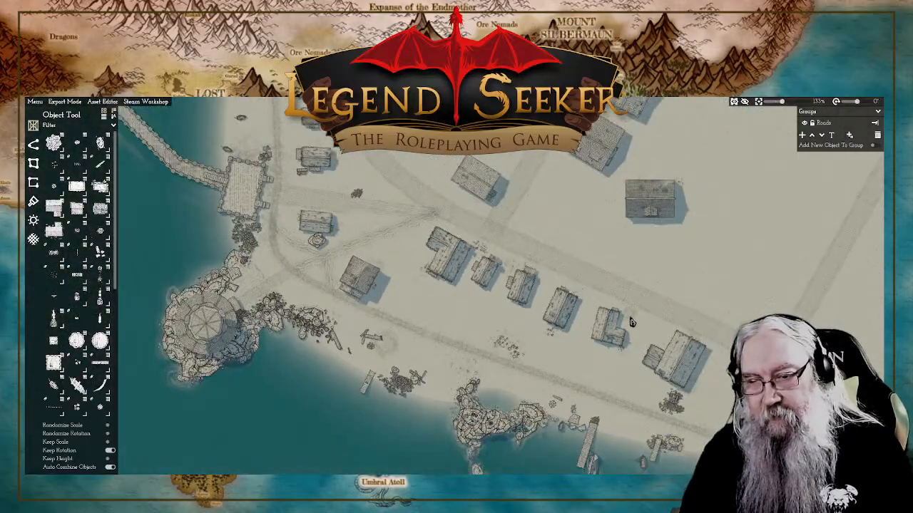
scroll(633, 322, "up", 1)
left_click_drag(403, 318, 710, 319)
scroll(492, 320, "up", 5)
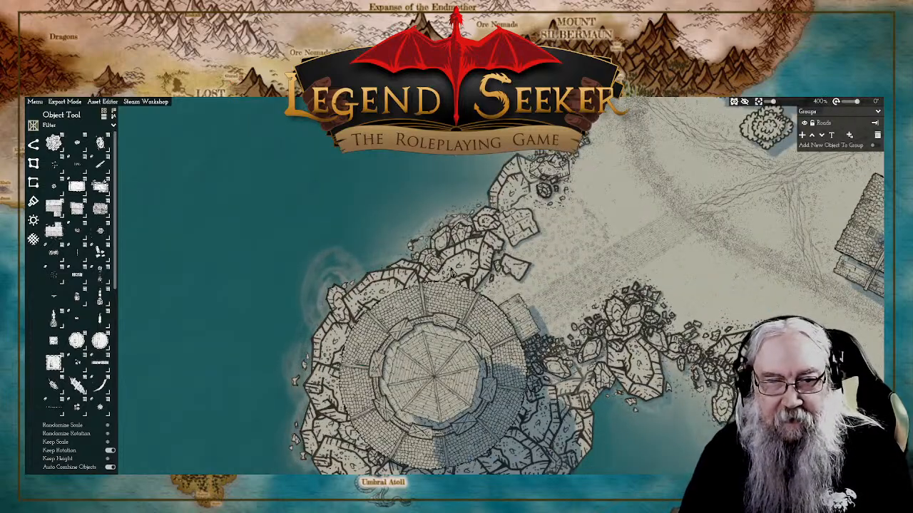
scroll(545, 389, "down", 5)
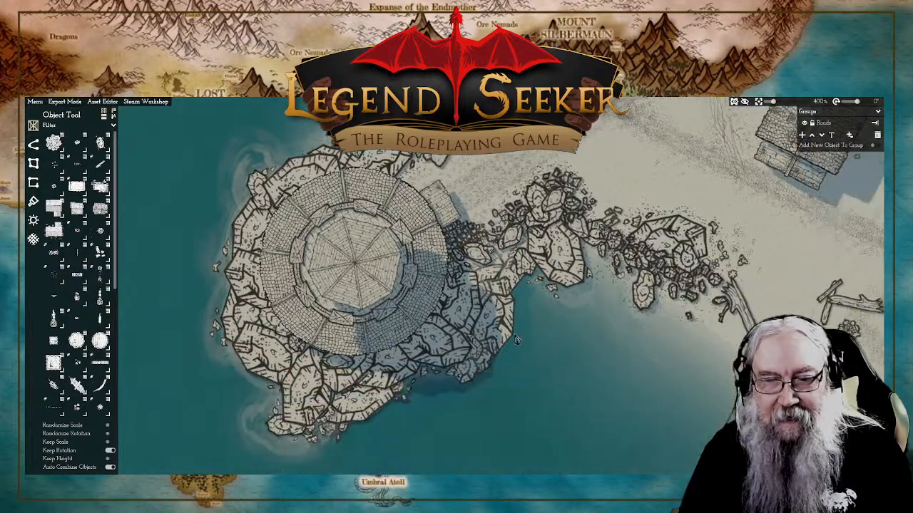
left_click_drag(686, 330, 636, 339)
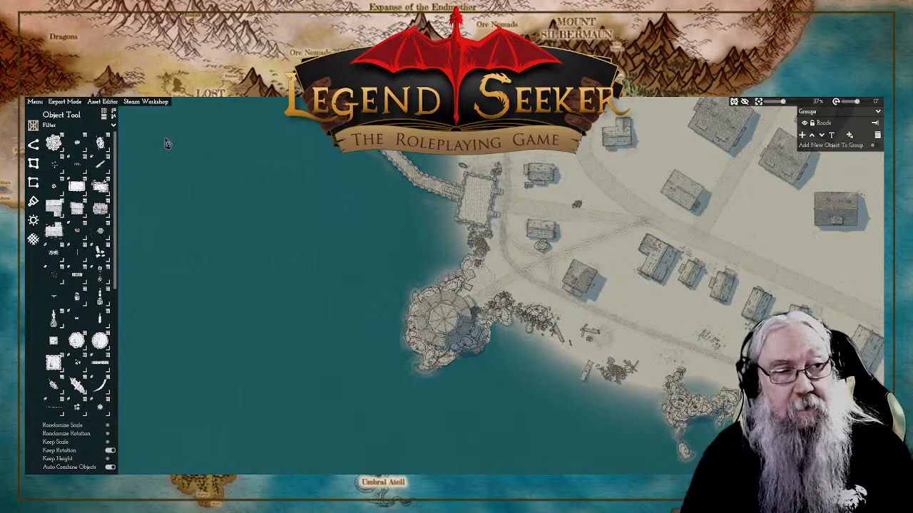
Step: Save the harbour town map again with the current edits
left_click(34, 102)
left_click(39, 145)
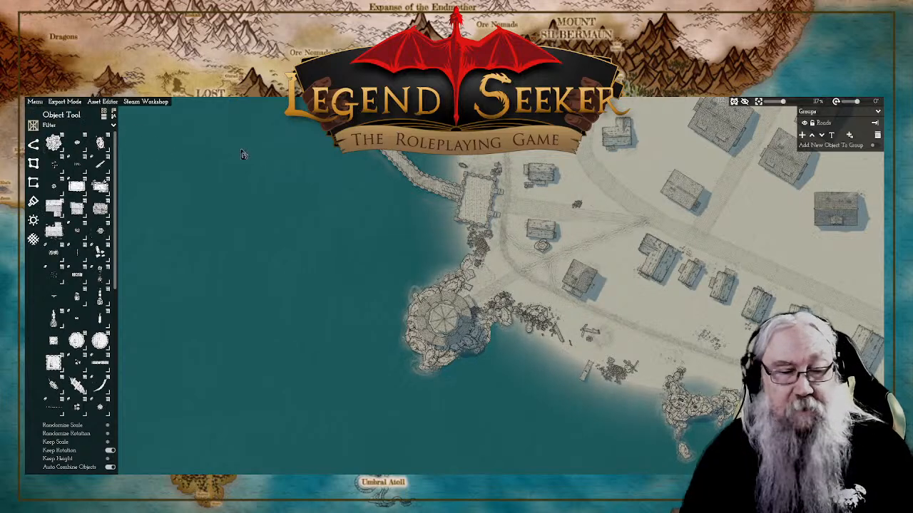
left_click_drag(716, 209, 646, 210)
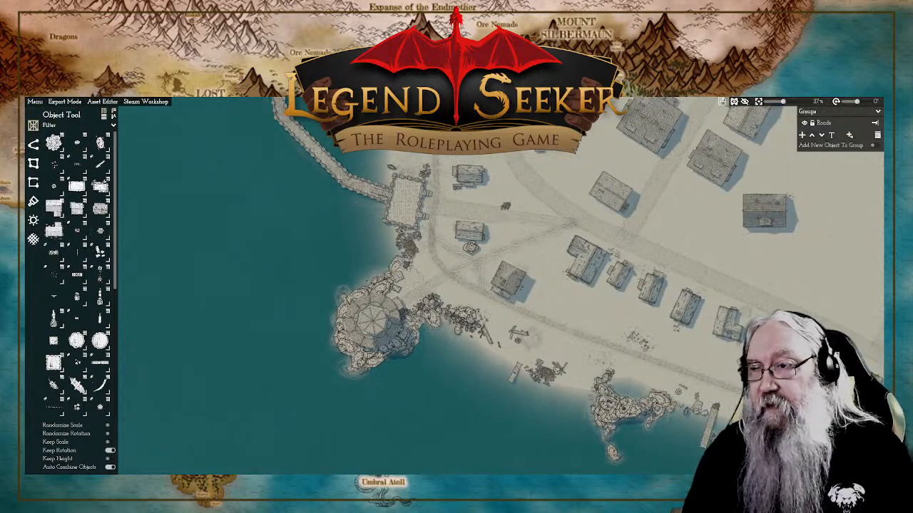